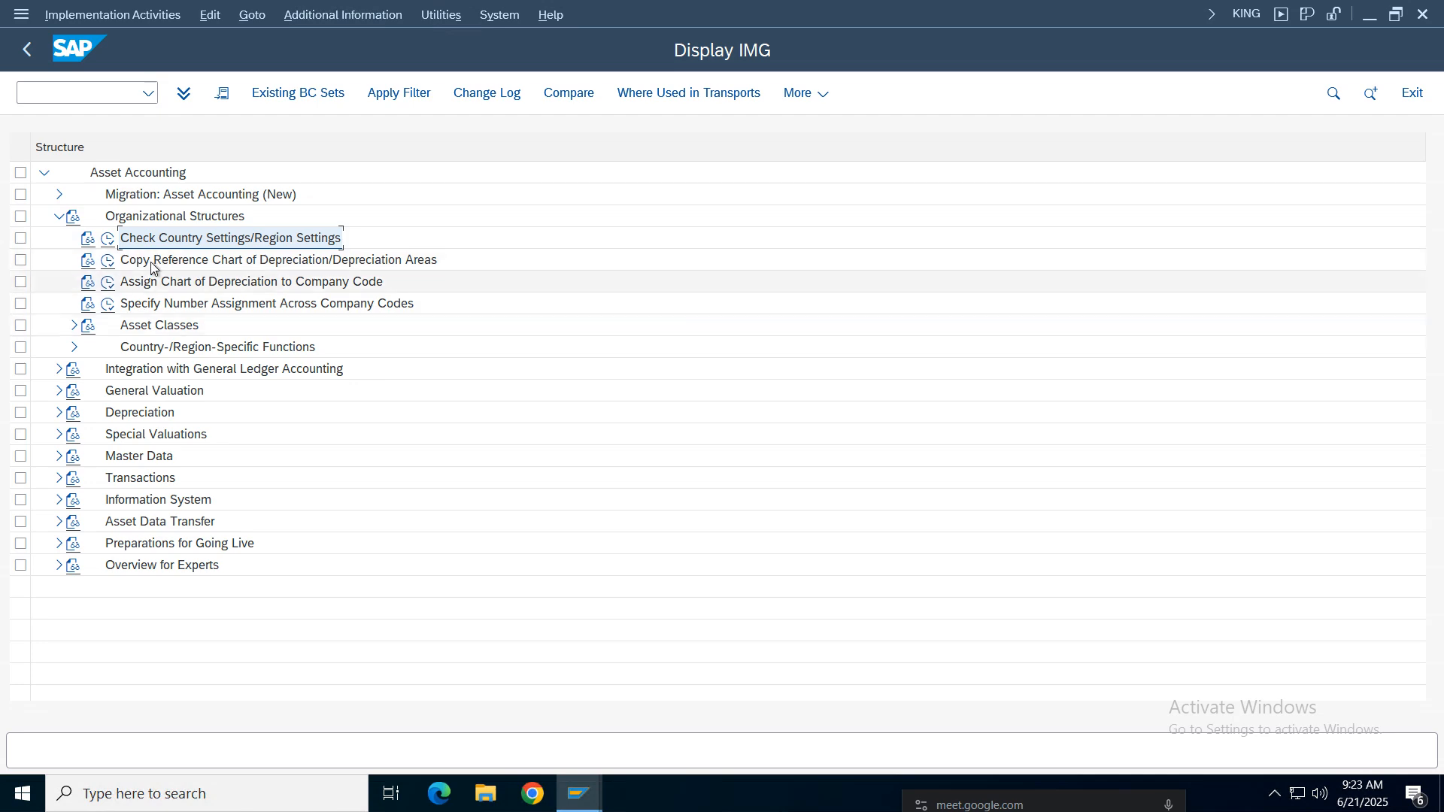
# Step: Review the activities under Copy Reference Chart of Depreciation/Depreciation Areas, then close the activity list
pyautogui.click(124, 264)
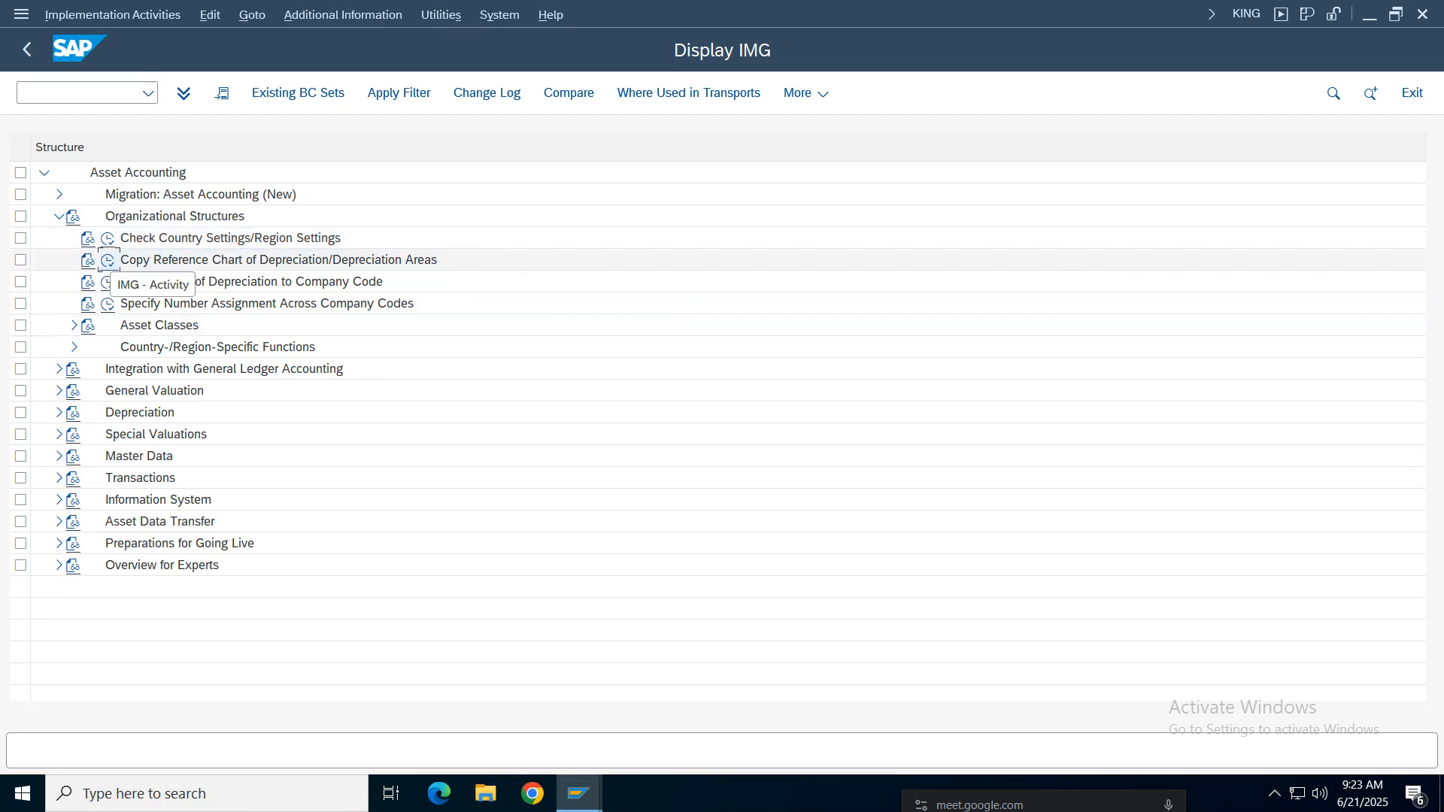
pyautogui.click(110, 263)
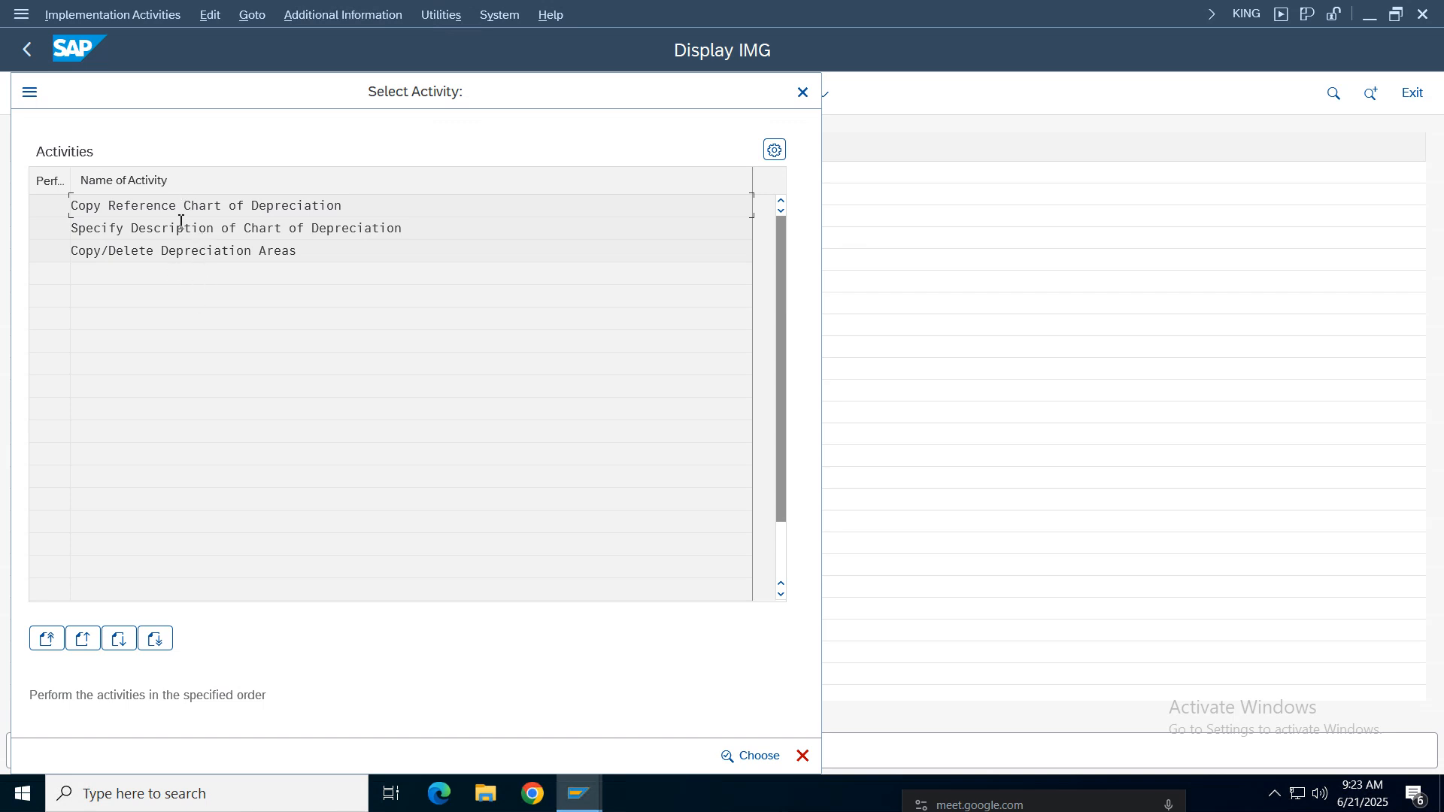
pyautogui.doubleClick(406, 207)
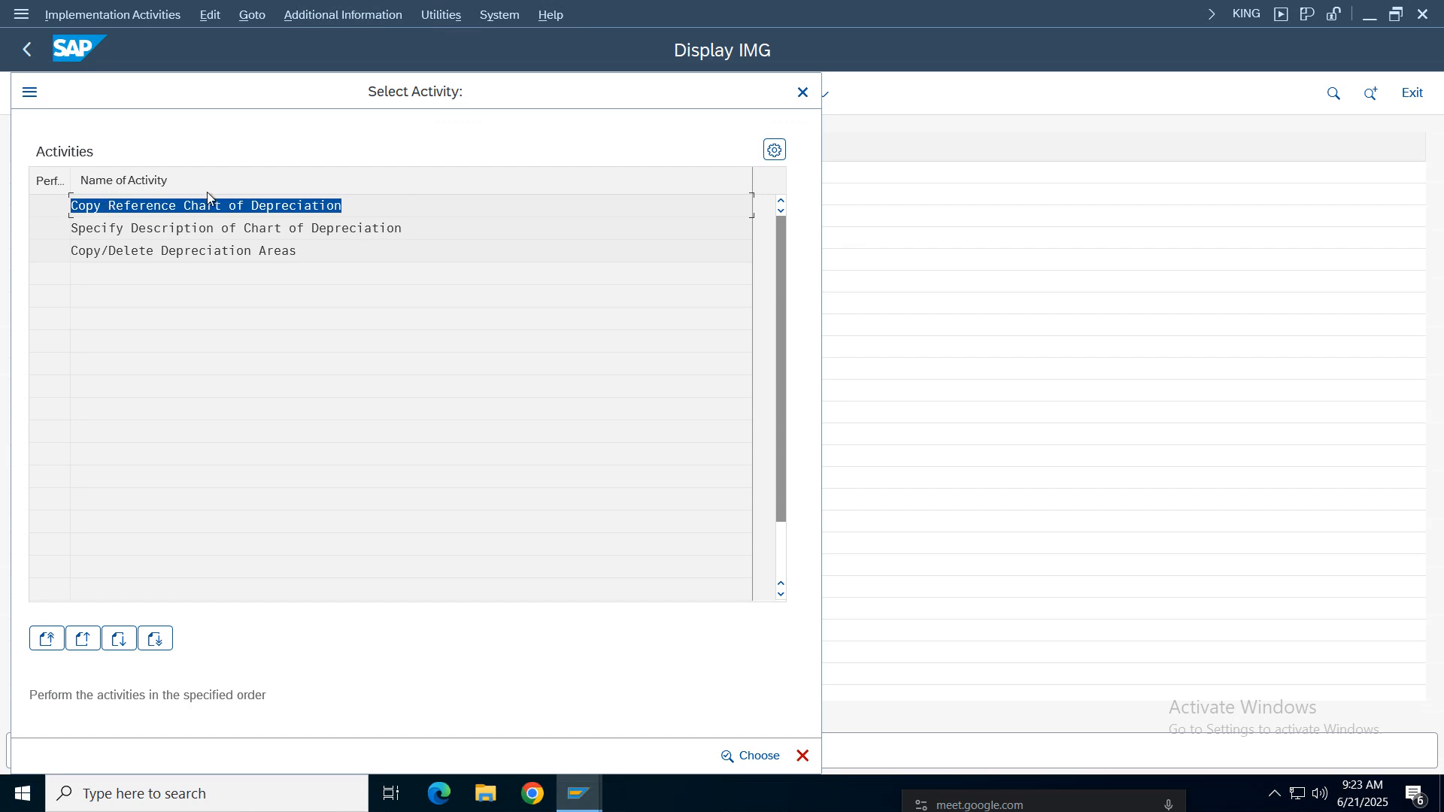
pyautogui.click(351, 210)
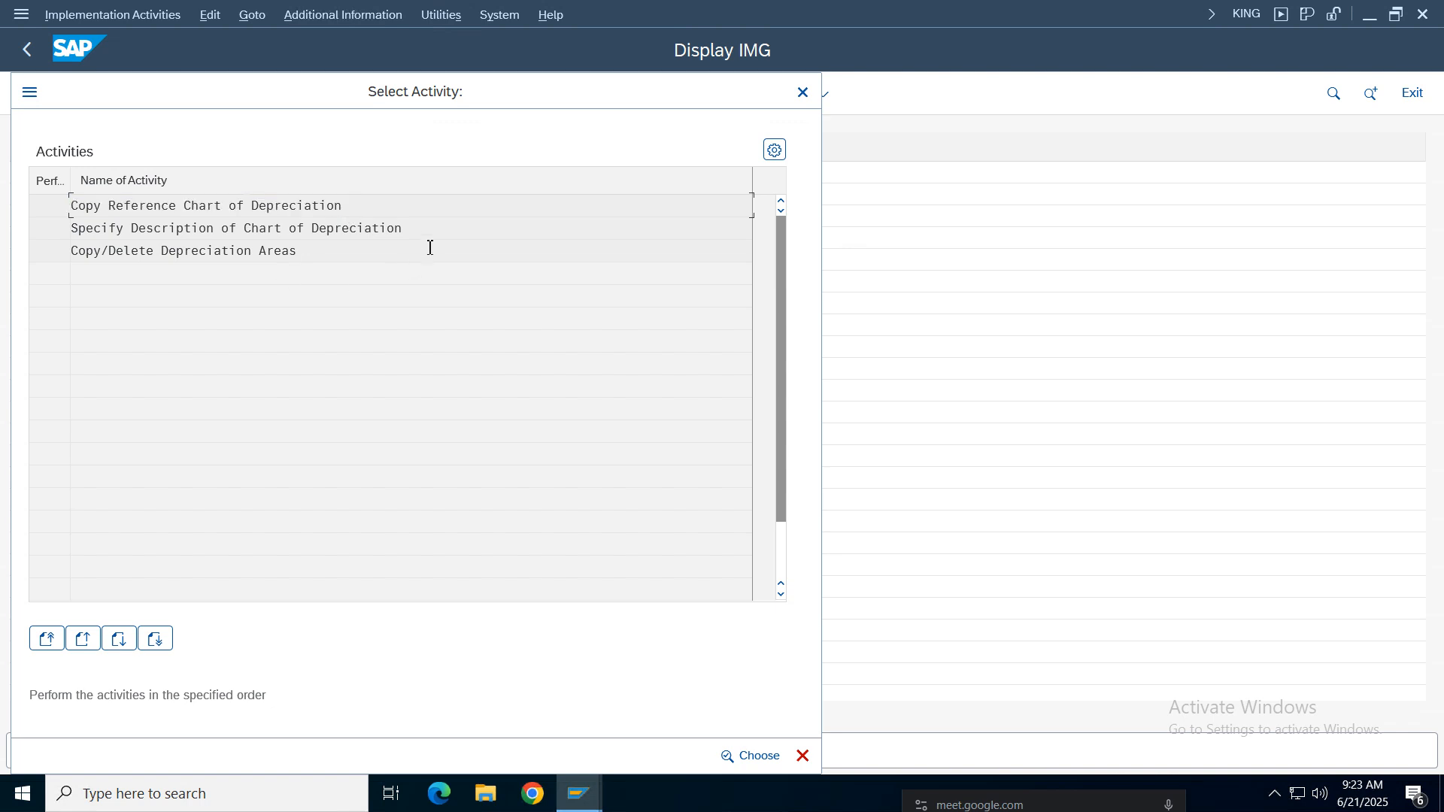
pyautogui.moveTo(429, 234); pyautogui.dragTo(69, 228)
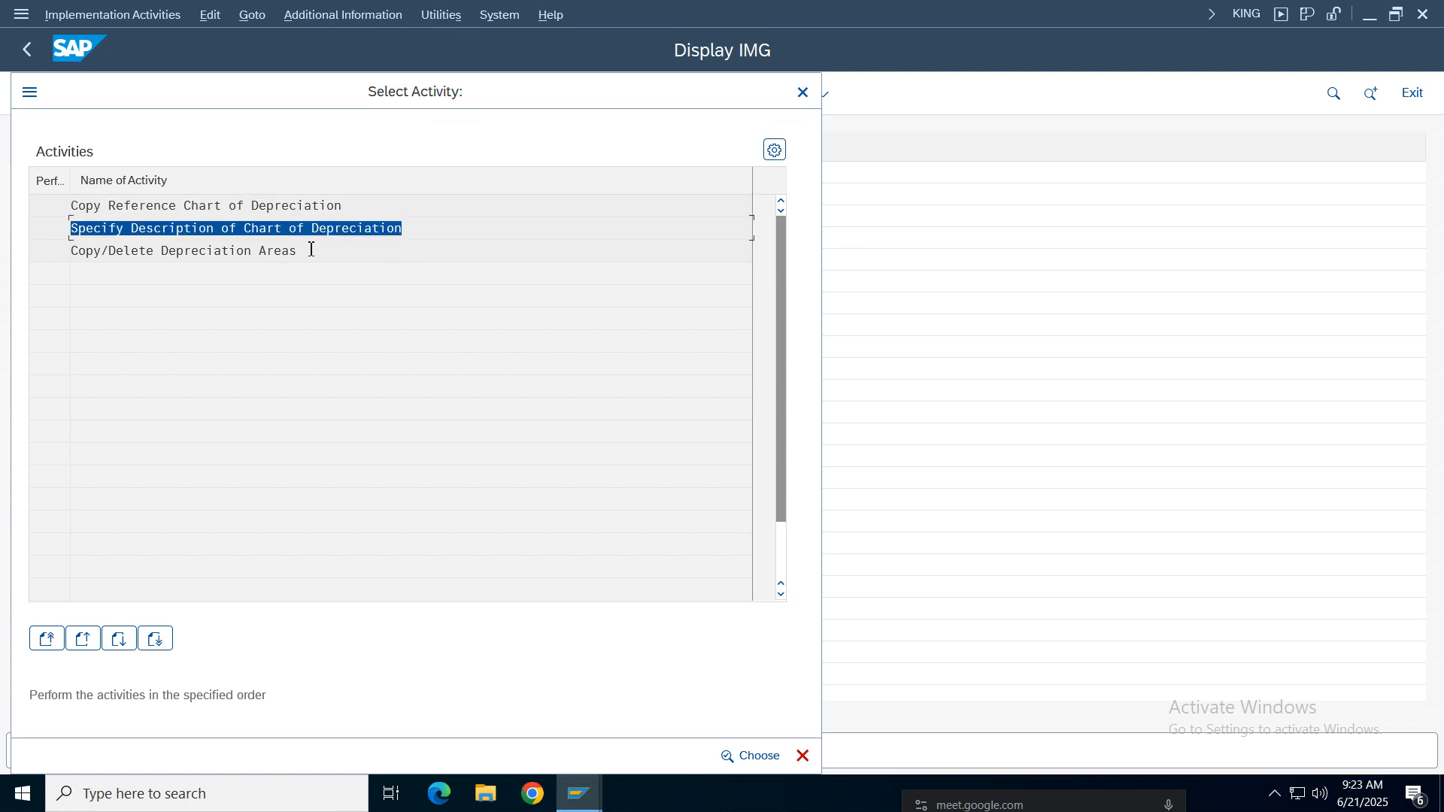
pyautogui.moveTo(312, 249); pyautogui.dragTo(71, 251)
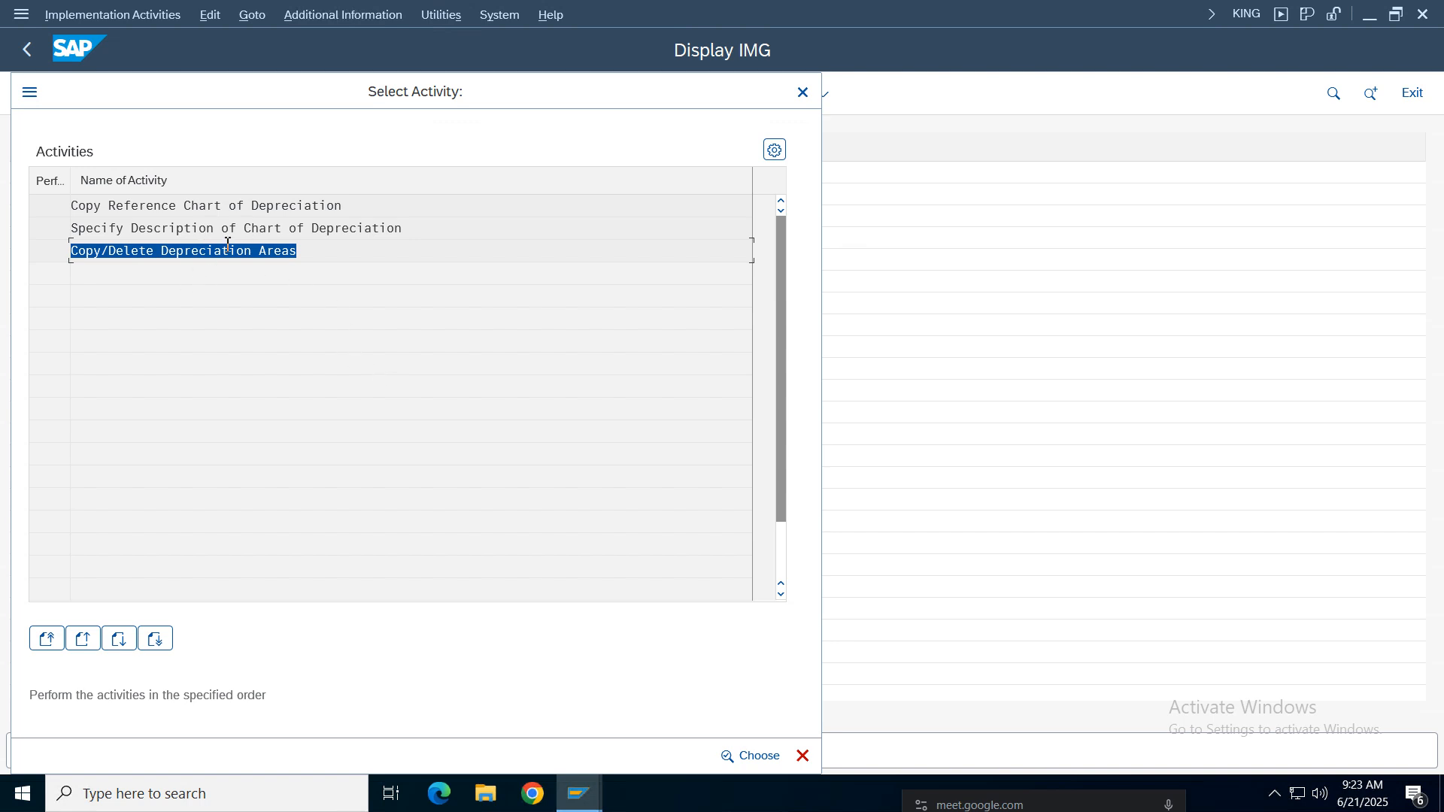
pyautogui.click(801, 95)
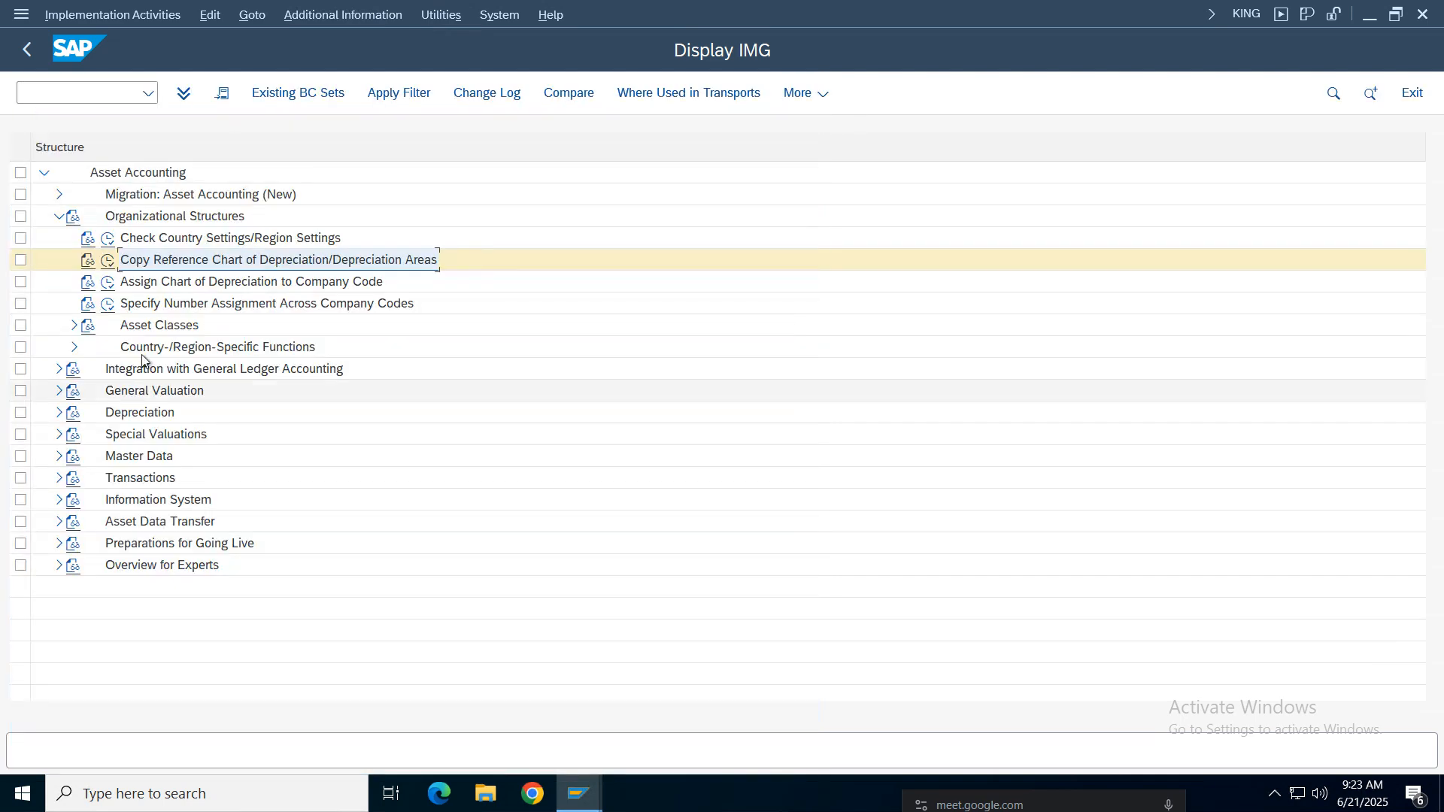
# Step: Expand Asset Classes and General Valuation in the Asset Accounting structure to examine their configuration activities
pyautogui.click(182, 287)
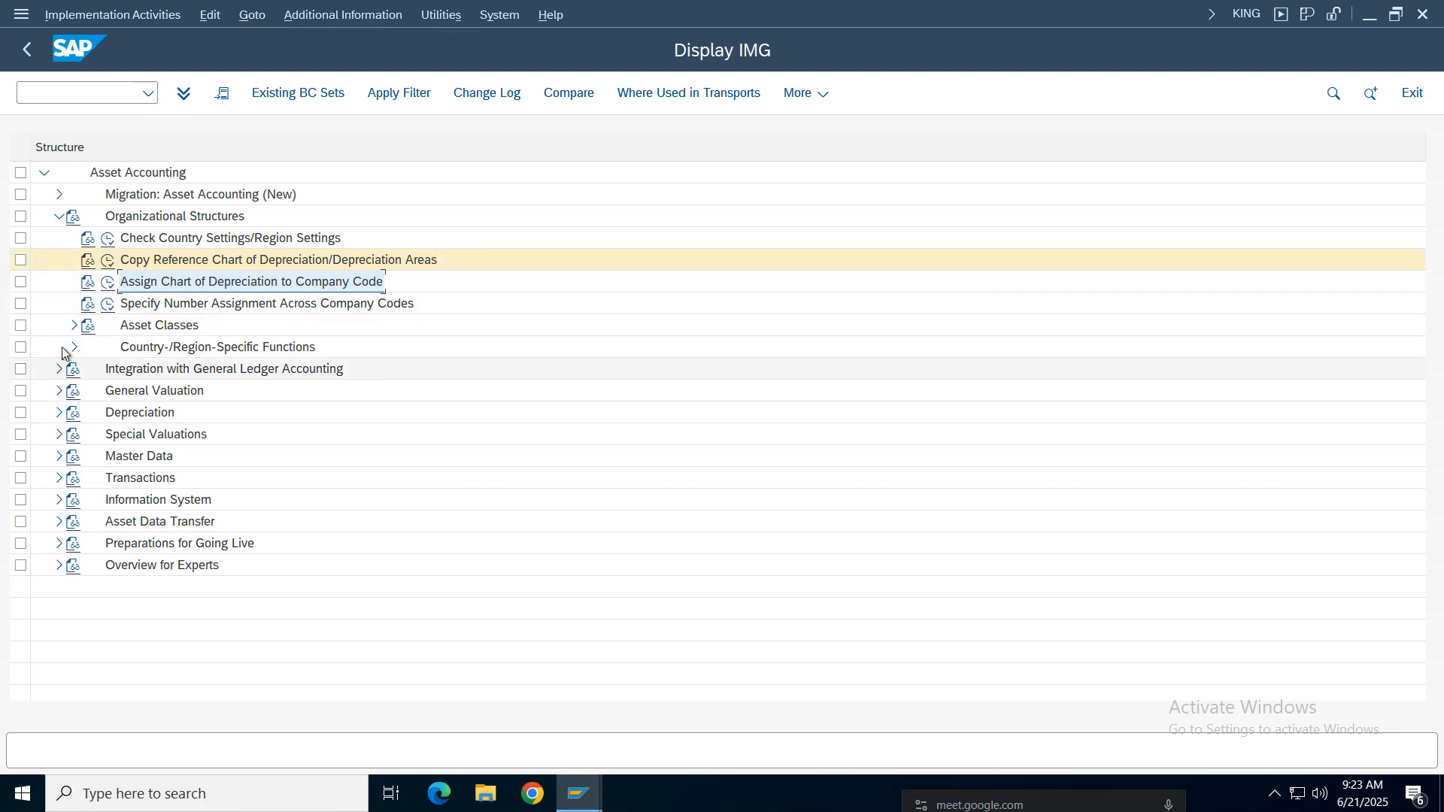
pyautogui.click(73, 326)
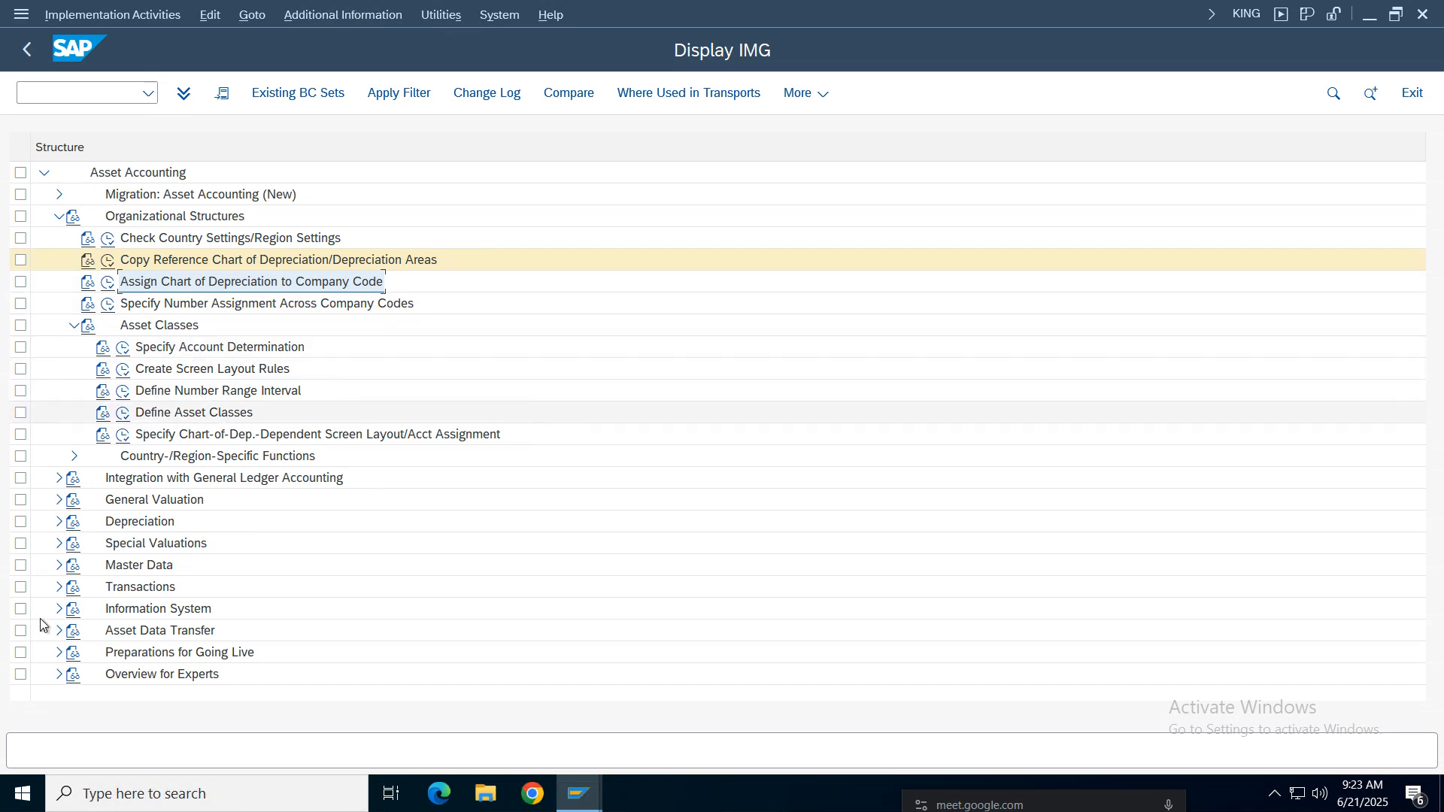
pyautogui.click(61, 498)
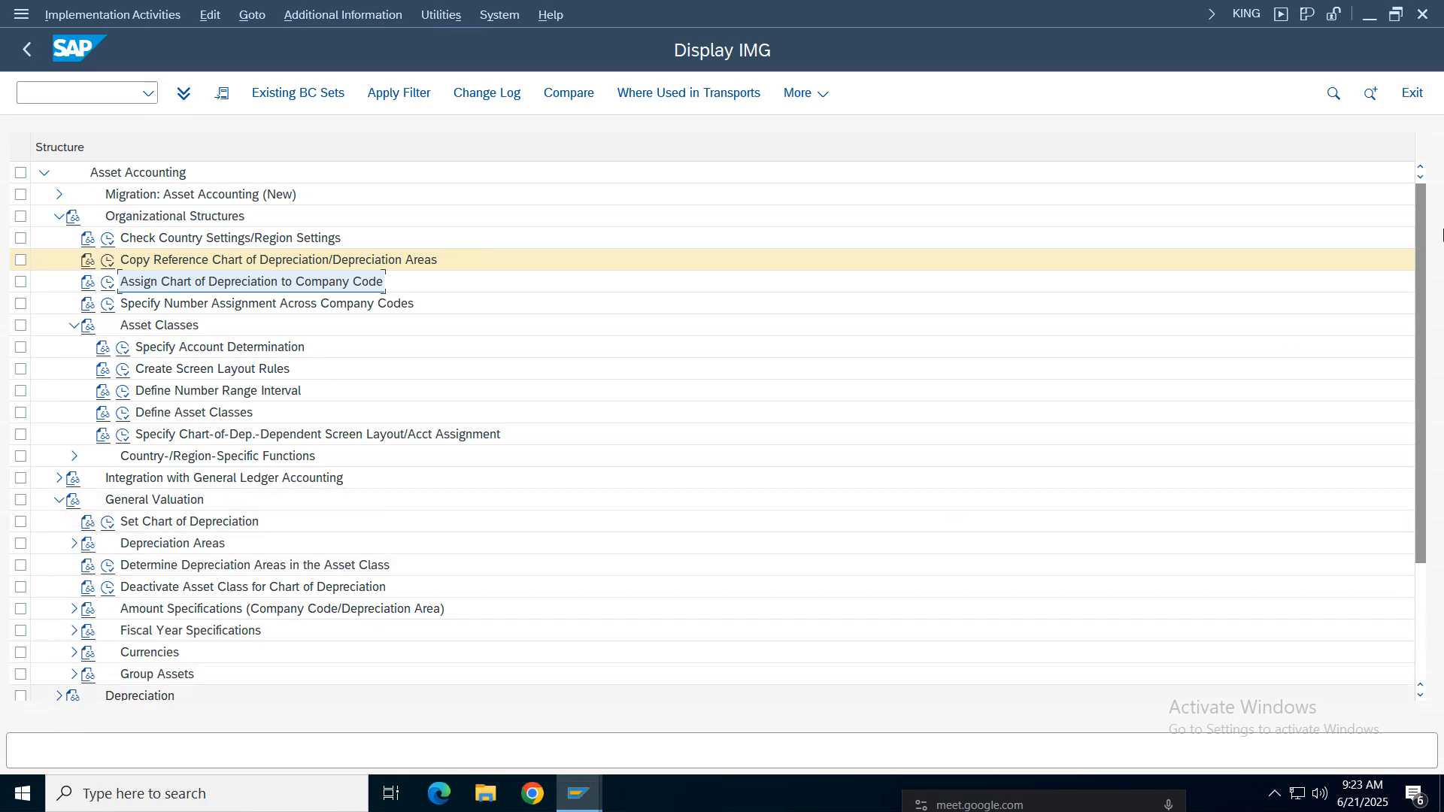
pyautogui.scroll(-3, 261, 527)
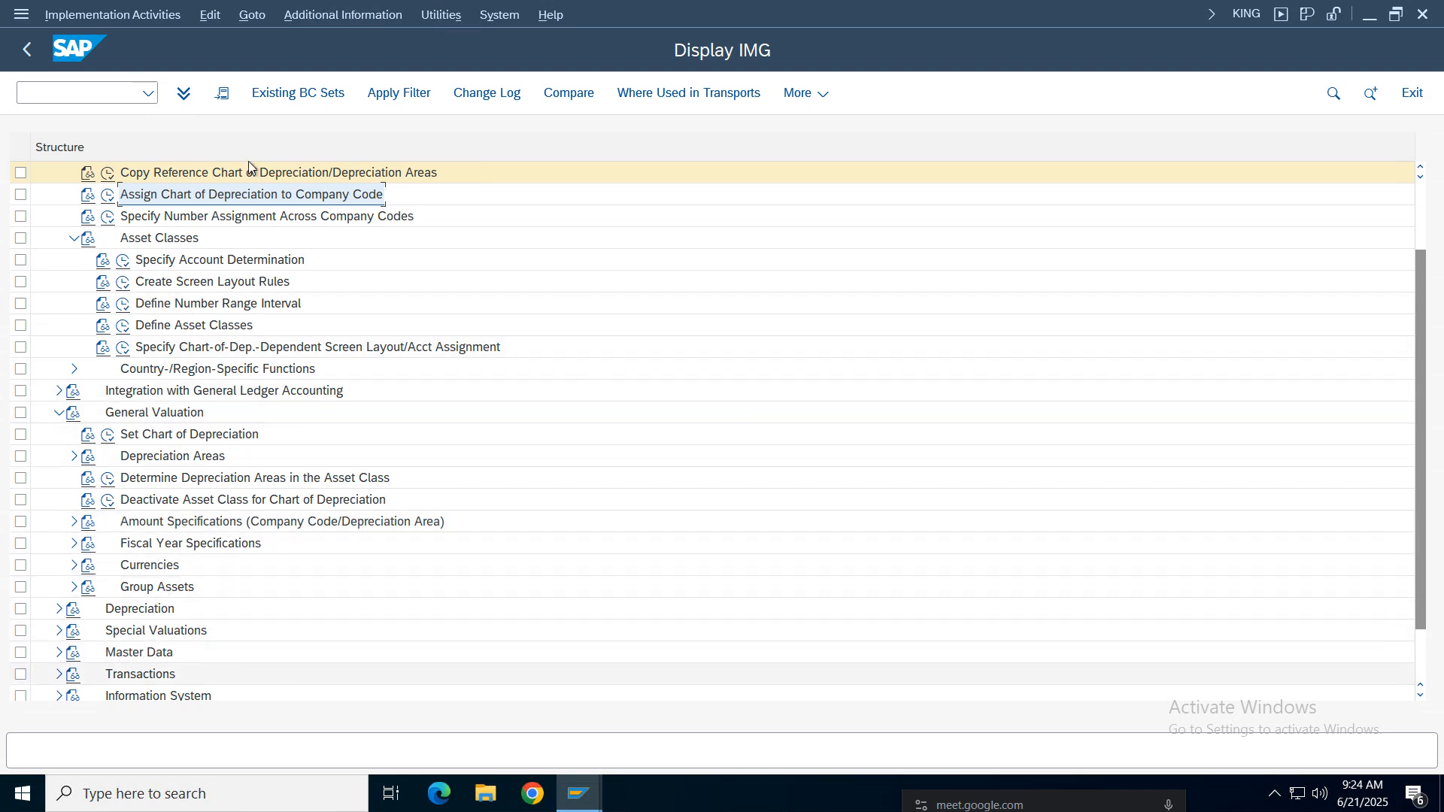
# Step: Switch to the SAP Easy Access session and expand Accounting, Financial Accounting and Fixed Assets in the SAP menu
pyautogui.click(70, 94)
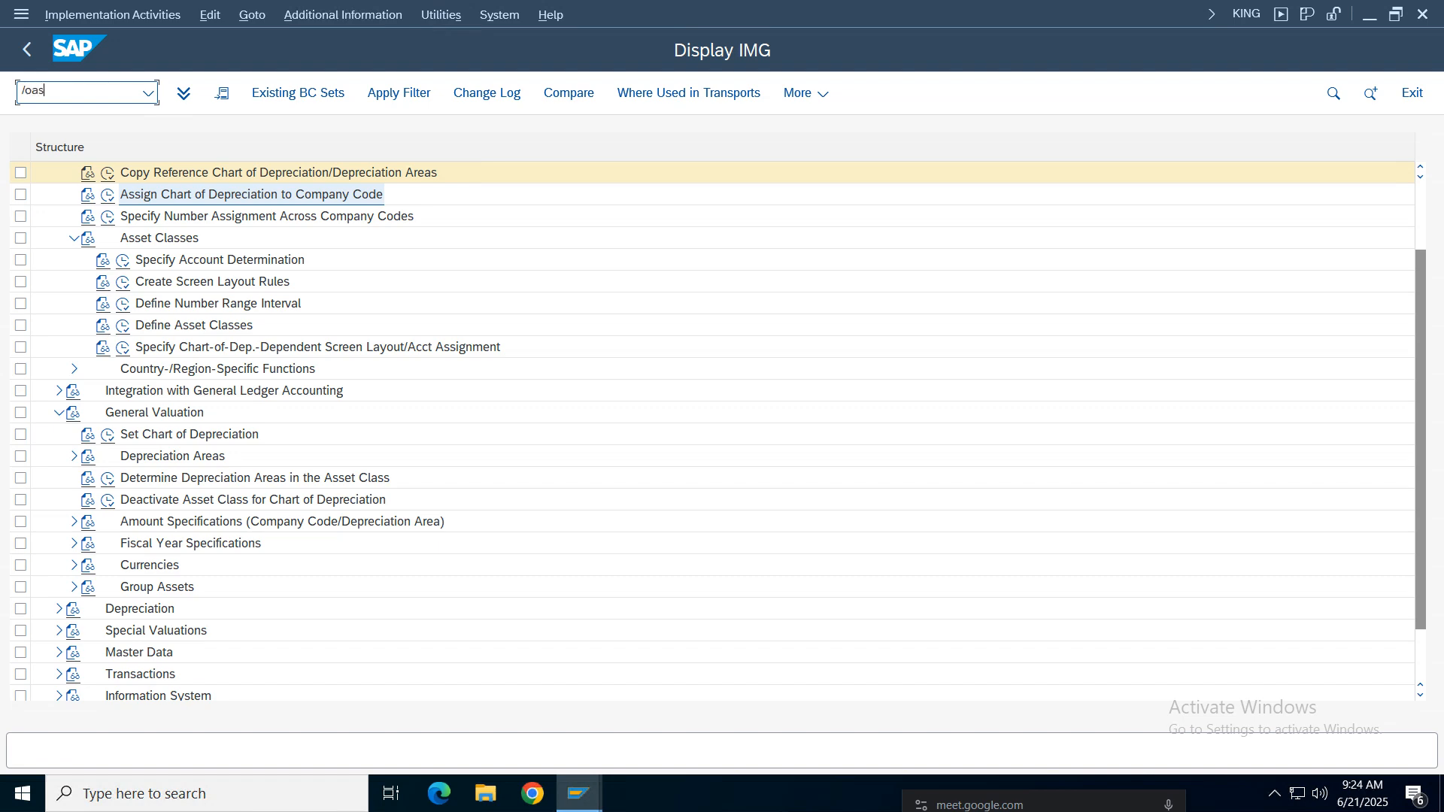
pyautogui.write('/oas')
pyautogui.click(579, 794)
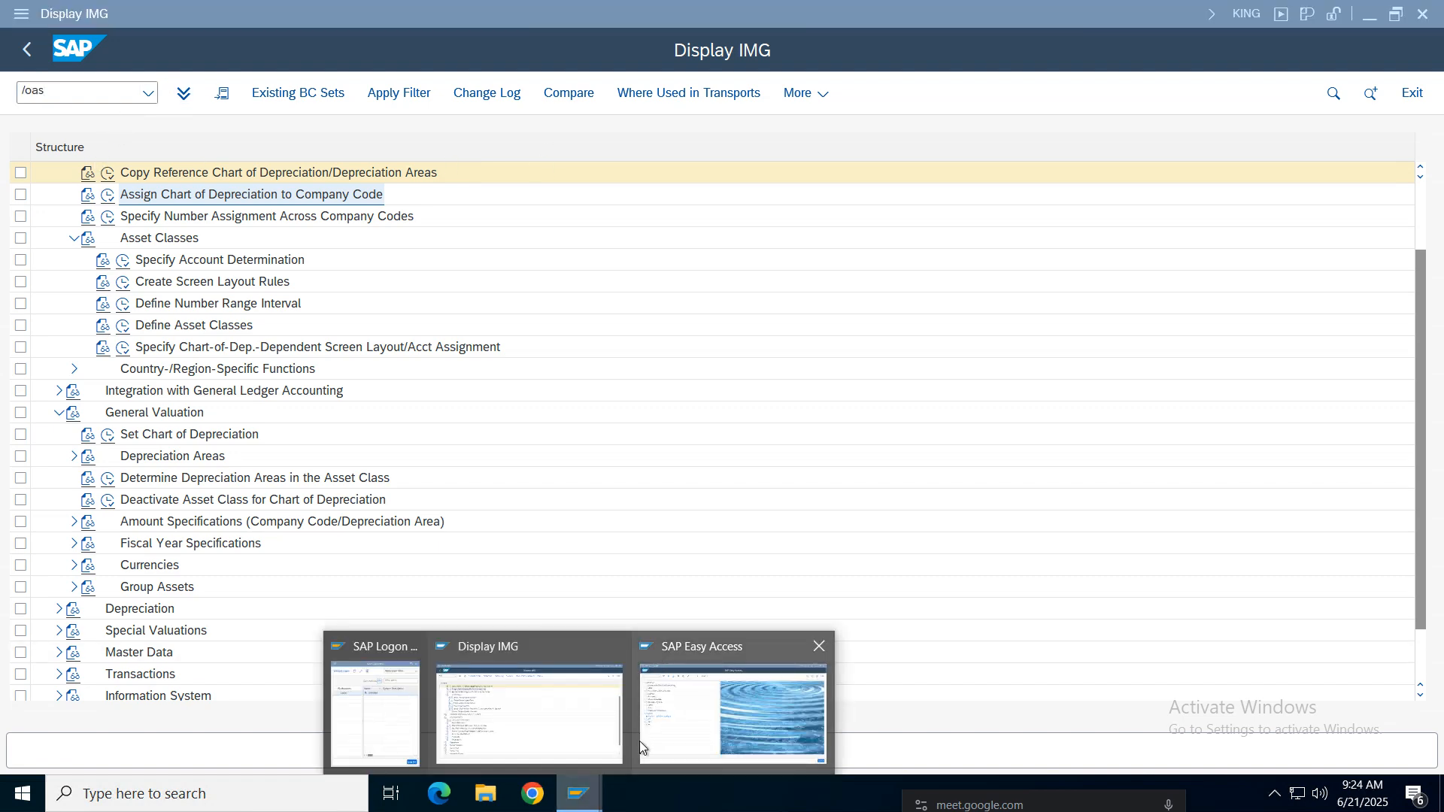
pyautogui.click(705, 724)
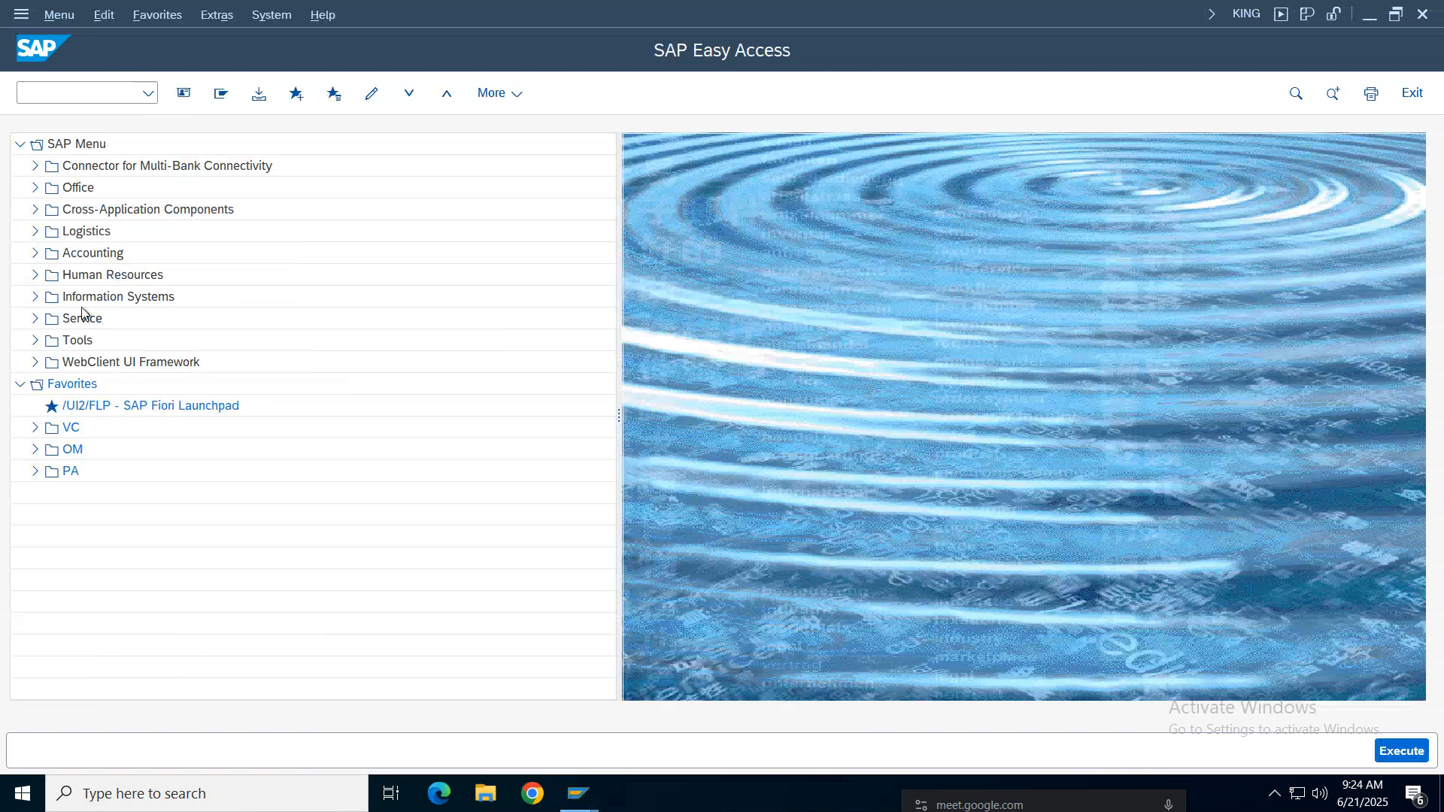
pyautogui.click(33, 254)
pyautogui.click(51, 276)
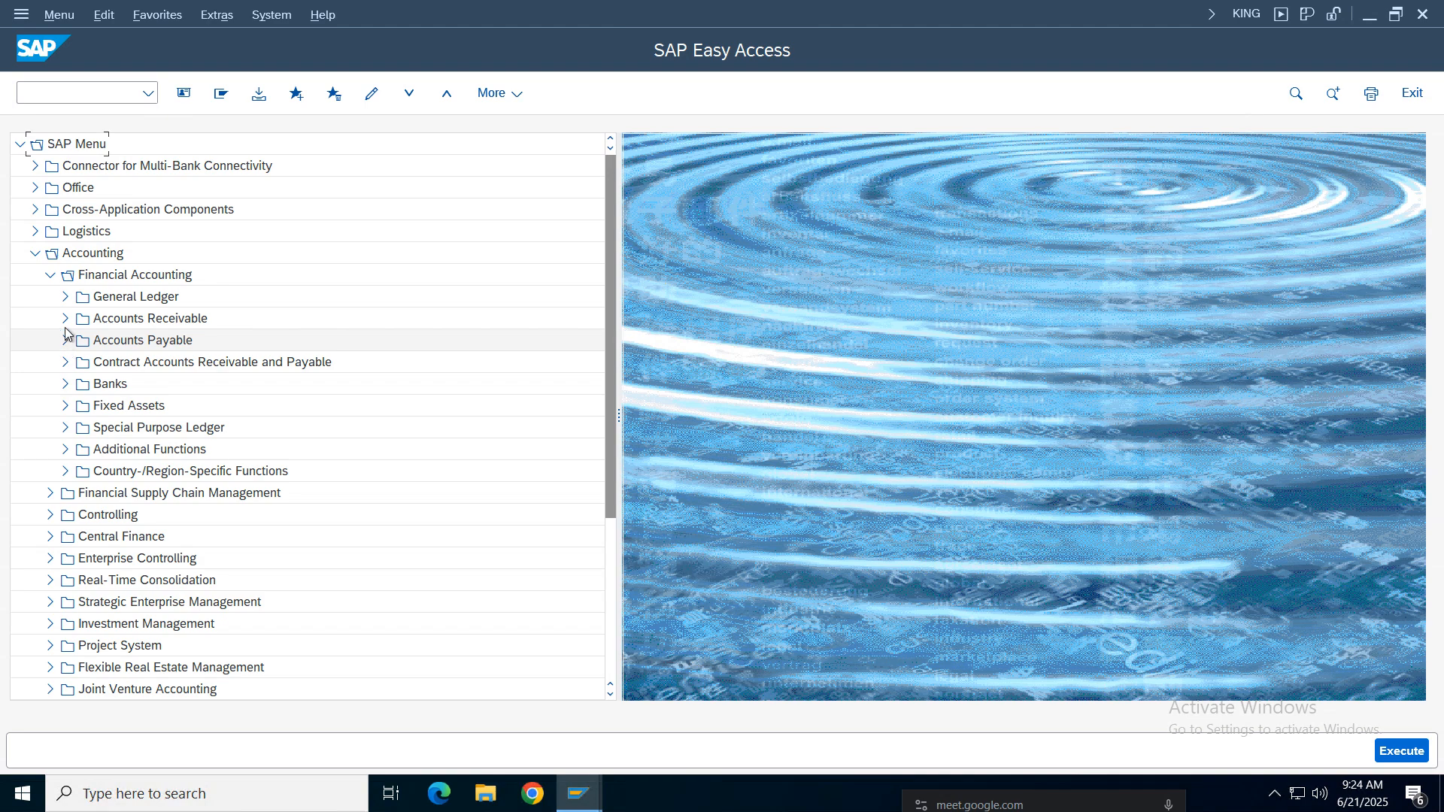
pyautogui.click(65, 407)
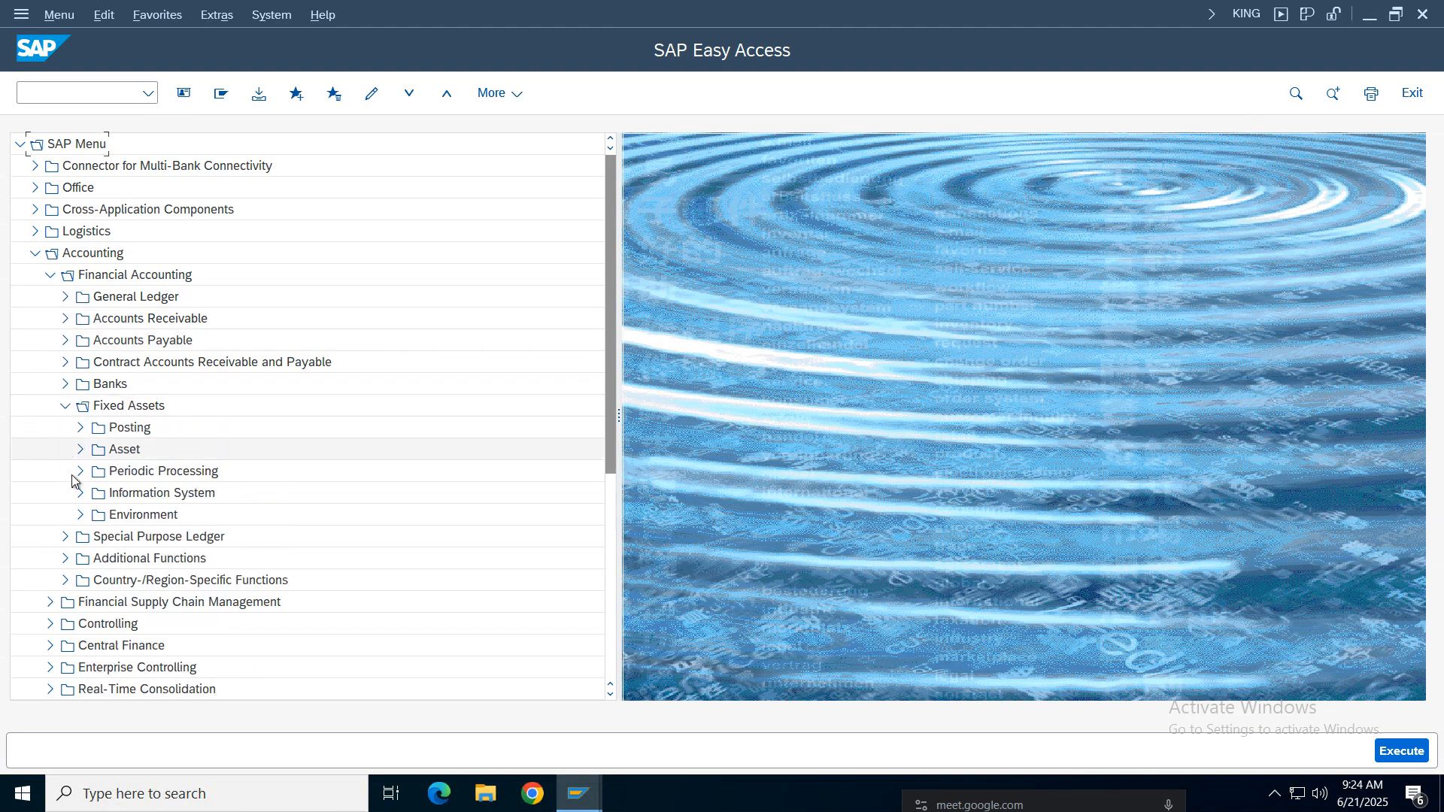
# Step: Open transaction AS01 - Asset from the Create folder under Fixed Assets > Asset
pyautogui.click(80, 428)
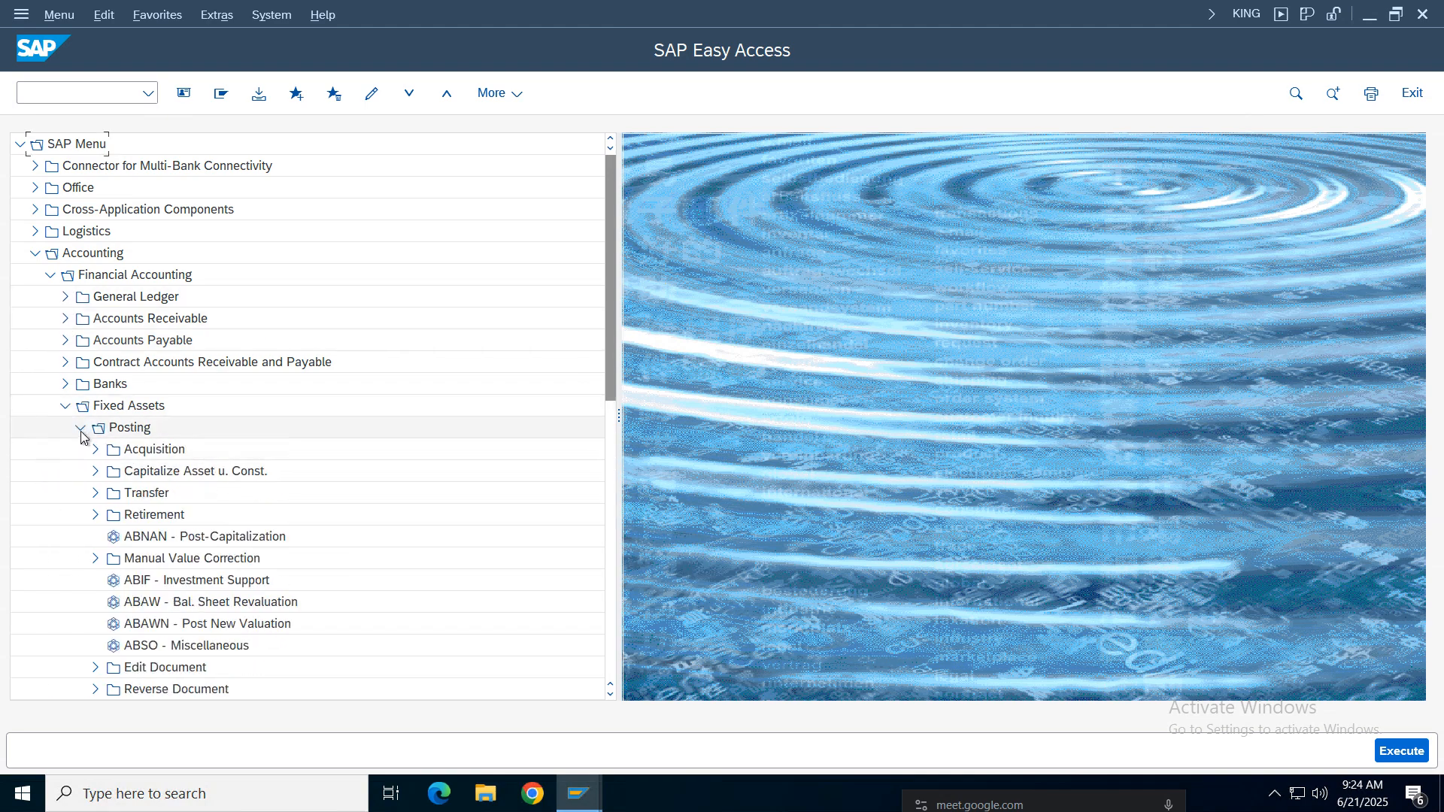
pyautogui.click(80, 431)
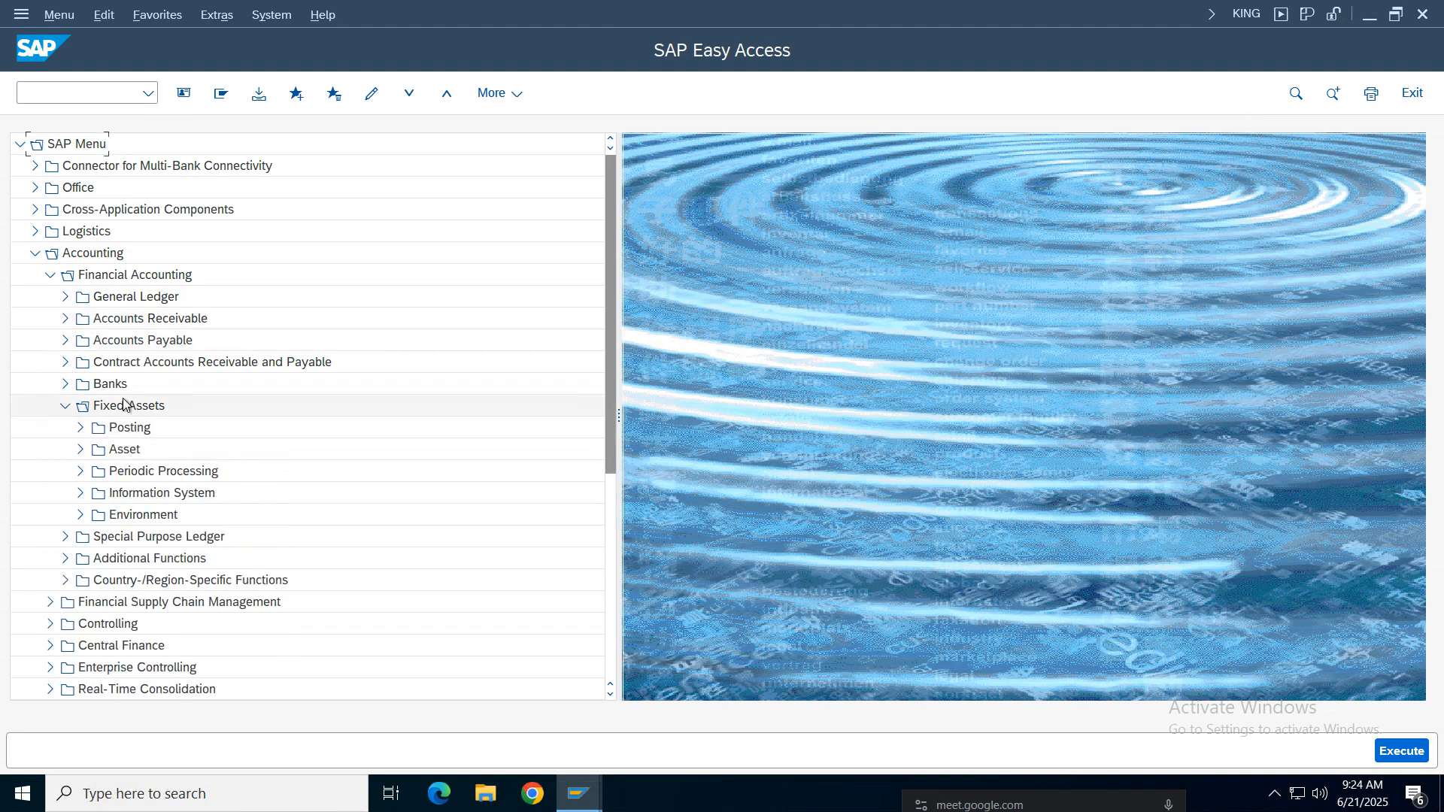
pyautogui.click(80, 450)
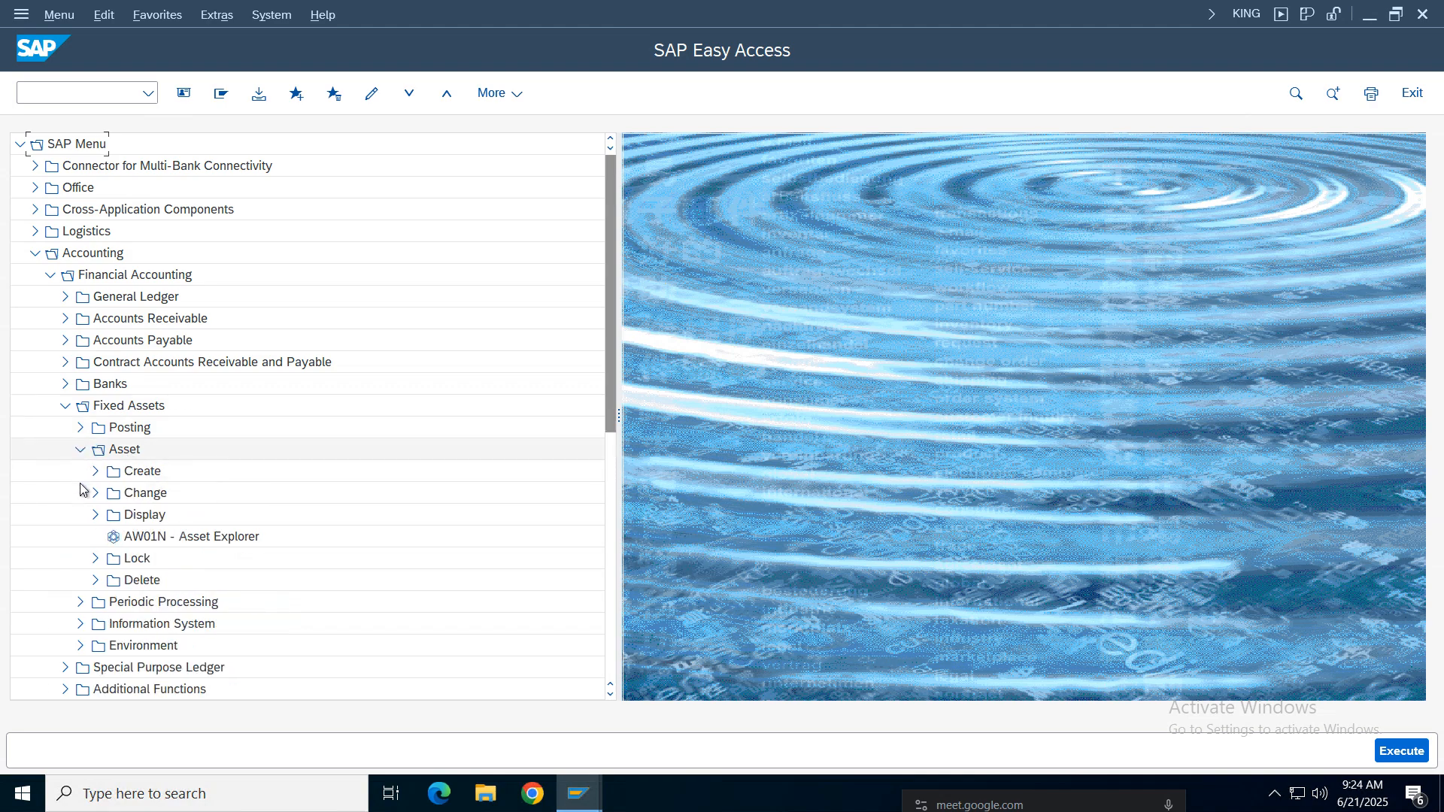
pyautogui.click(112, 276)
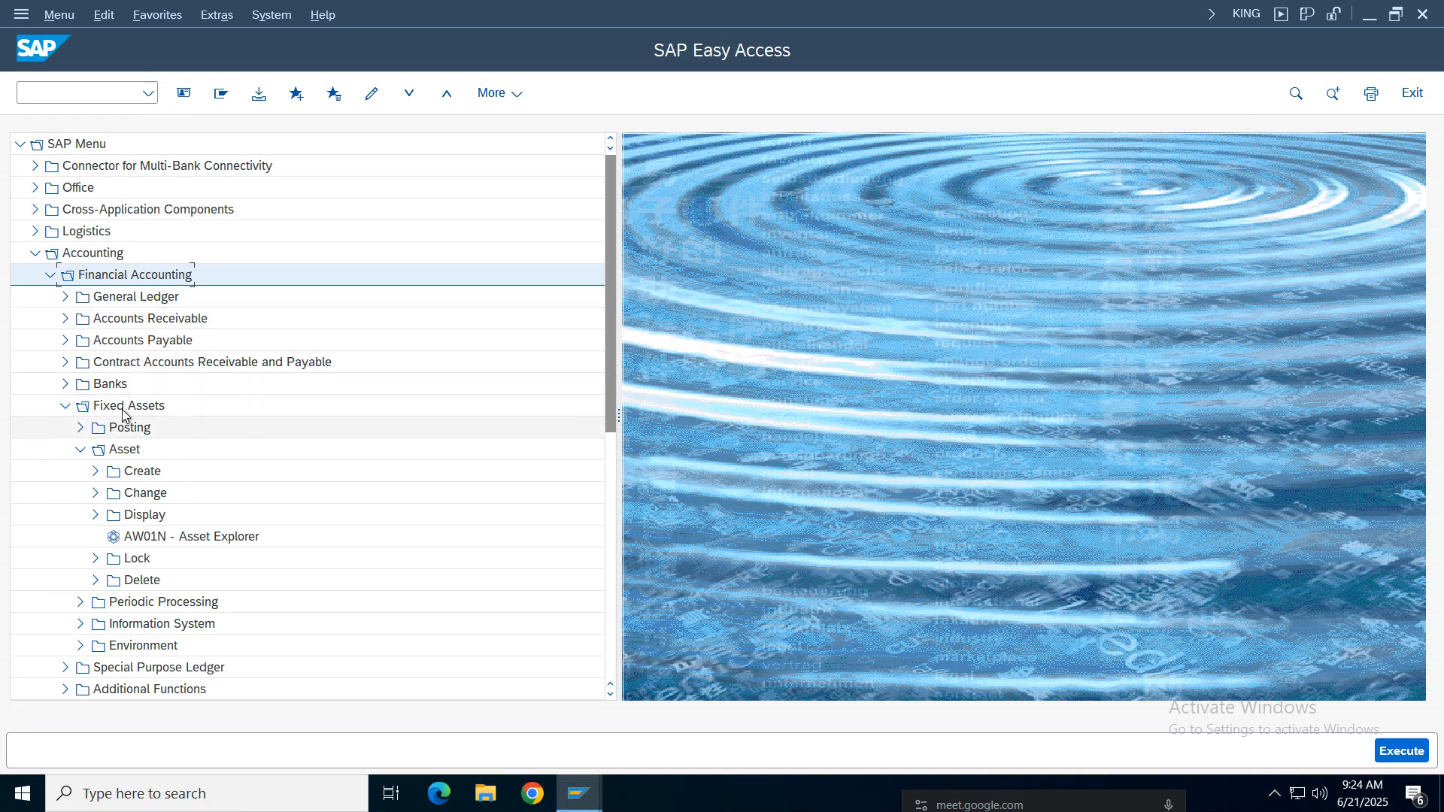
pyautogui.click(126, 408)
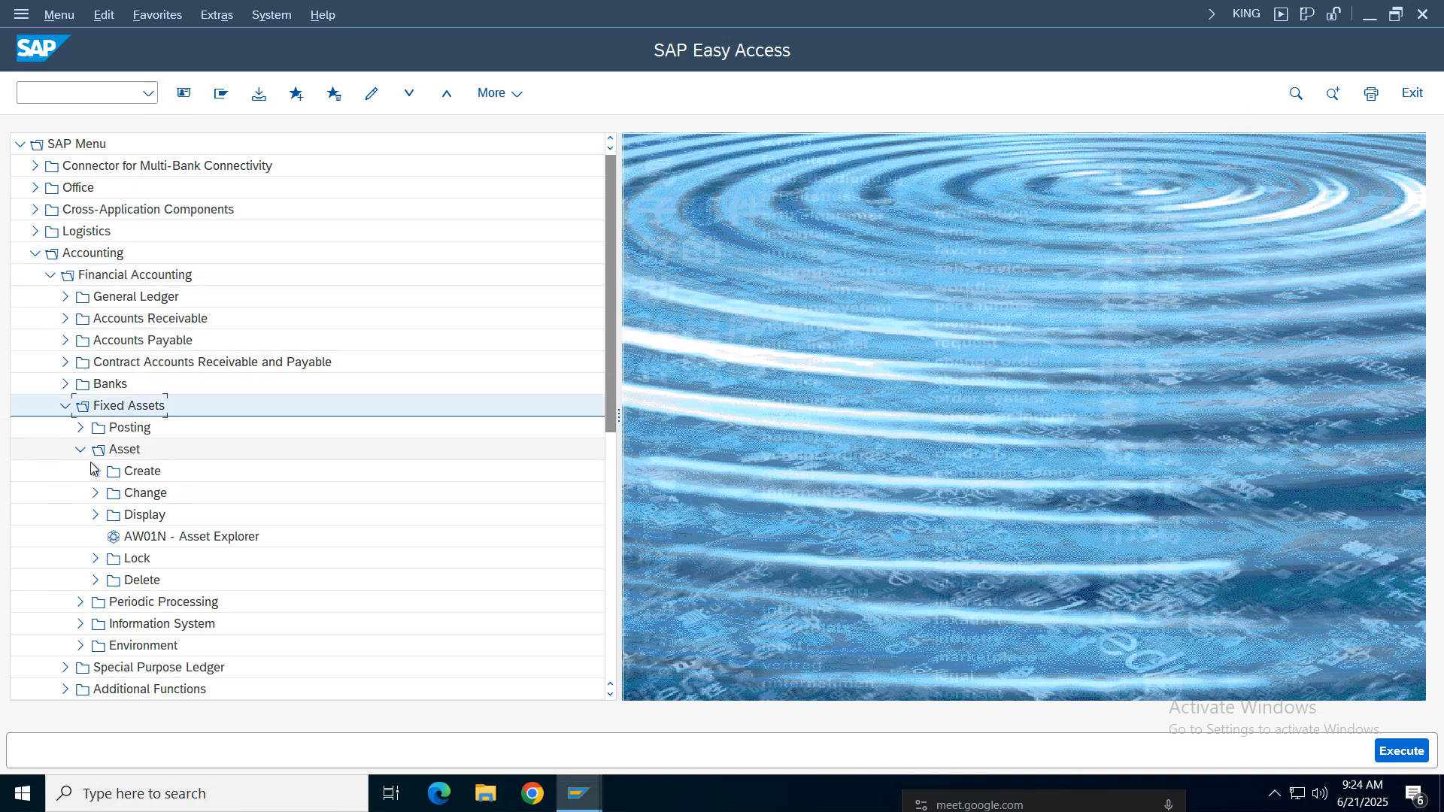
pyautogui.click(134, 463)
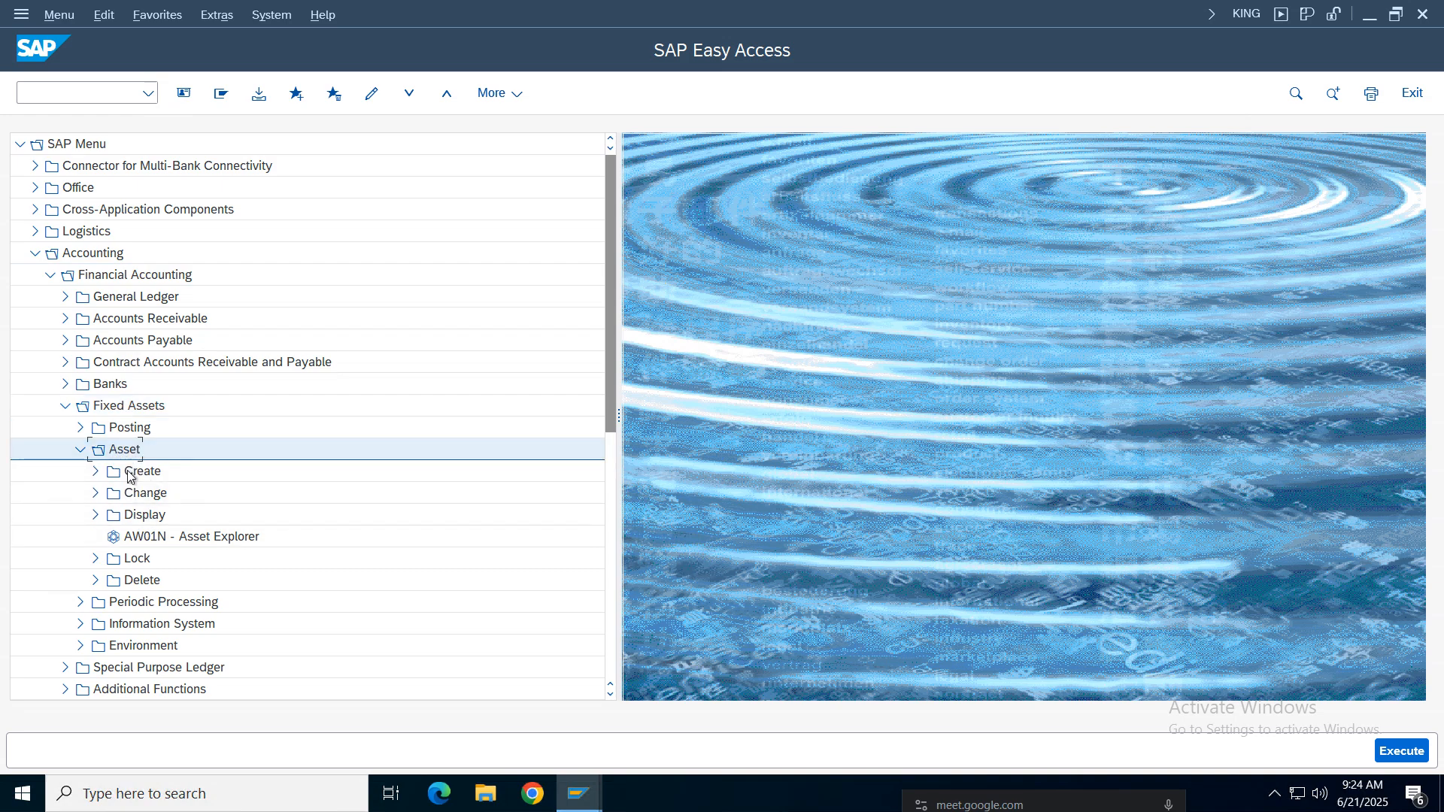
pyautogui.click(124, 513)
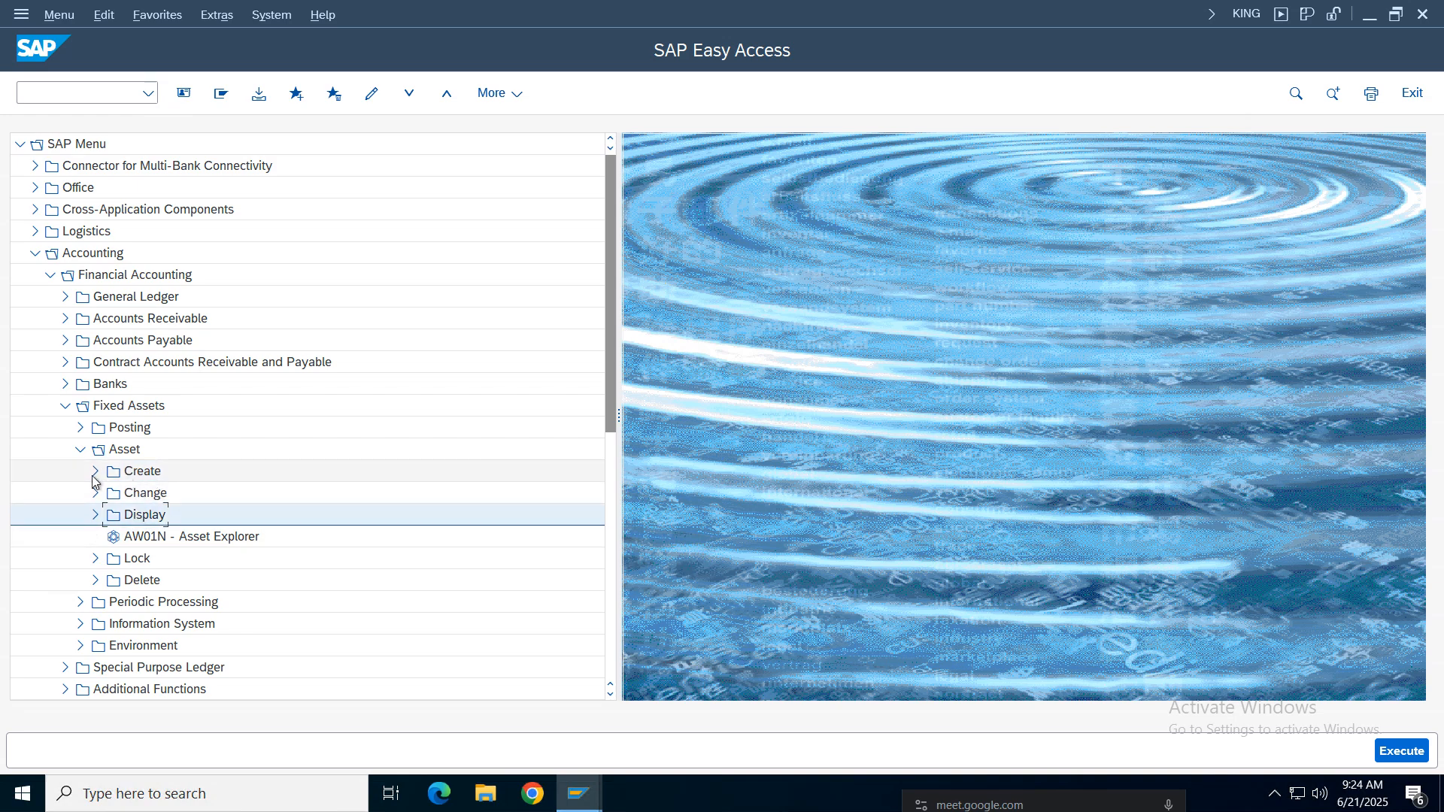
pyautogui.click(95, 471)
pyautogui.doubleClick(184, 494)
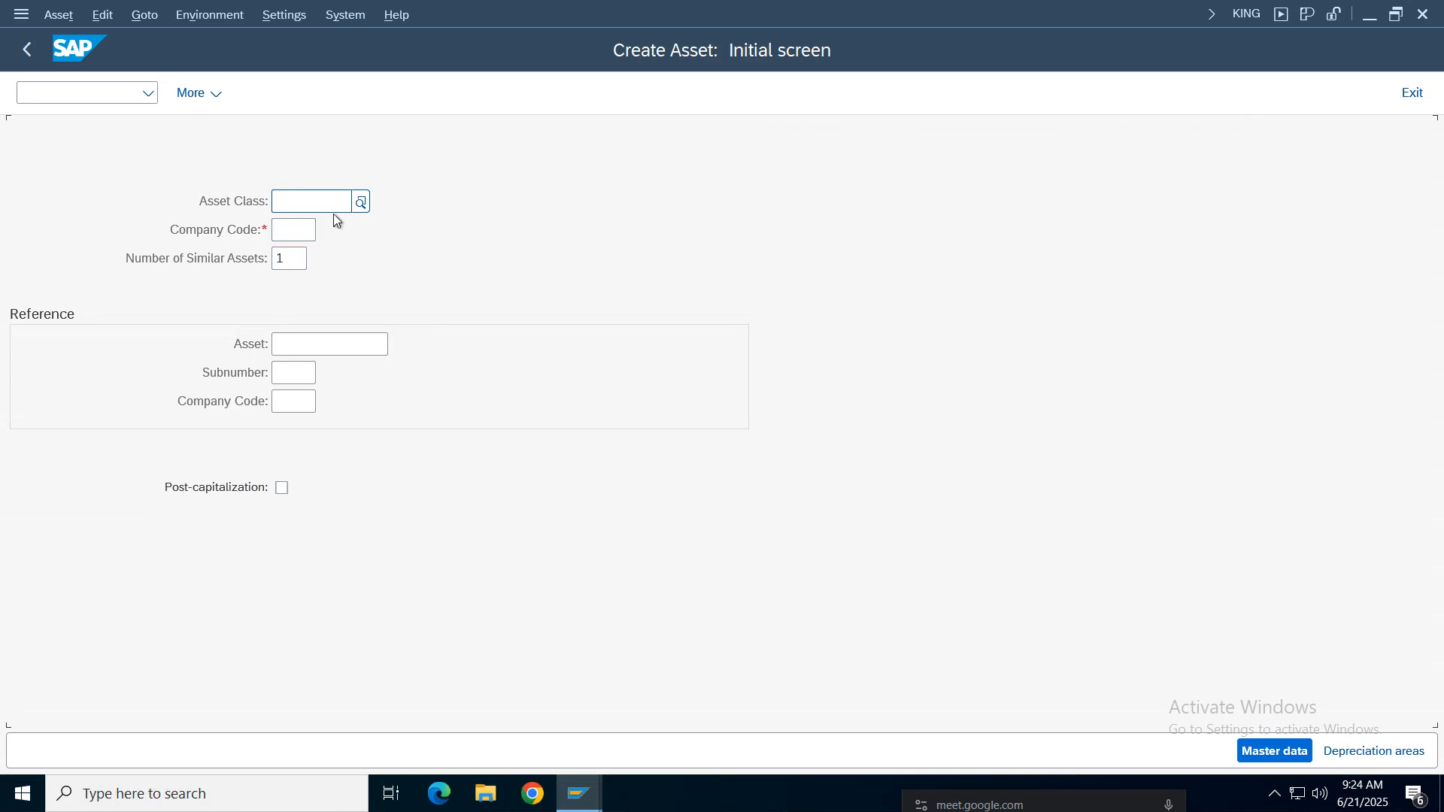
# Step: Search the asset classes for company code NIKE and choose class 9001, Fixtures and Fittings Nike
pyautogui.click(358, 208)
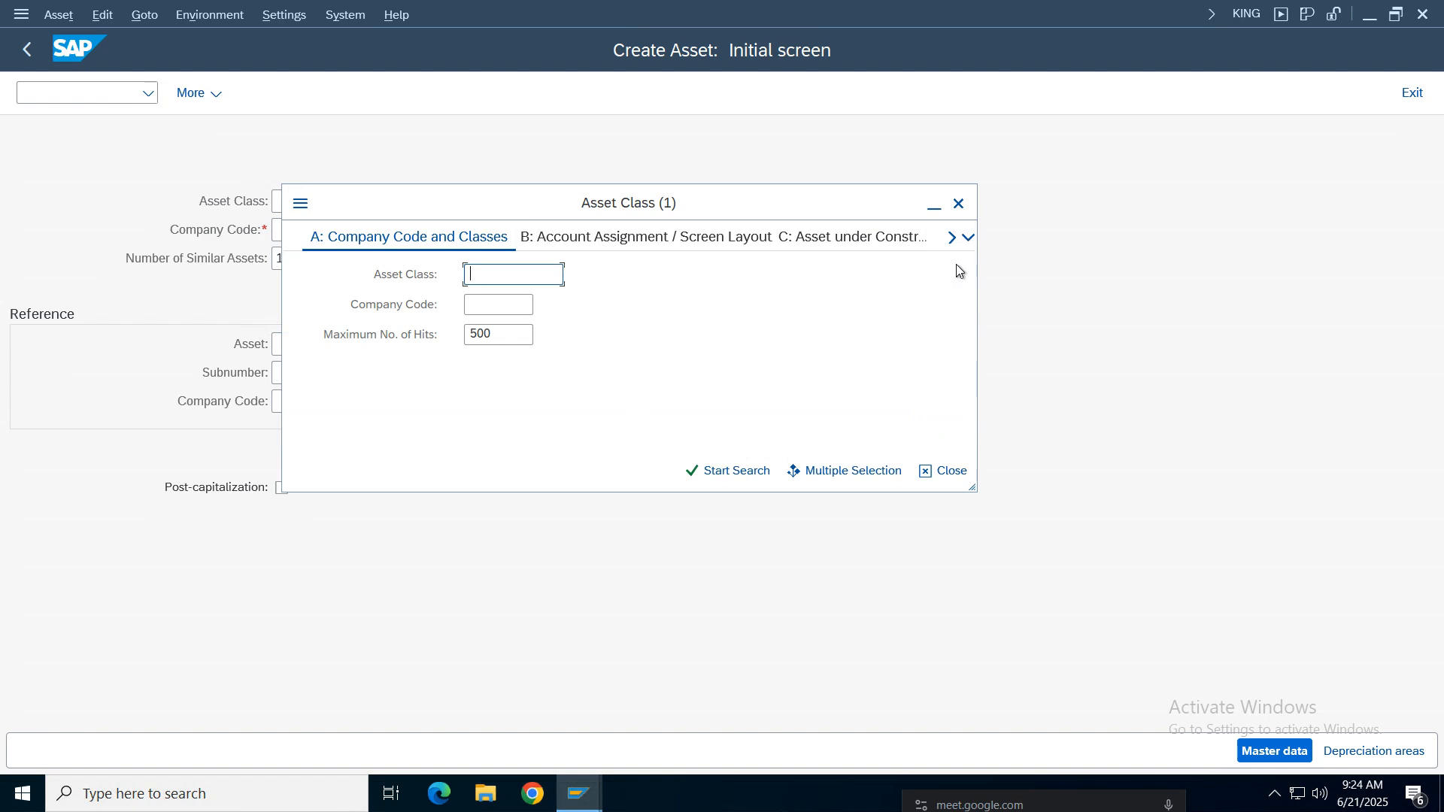
pyautogui.click(968, 239)
pyautogui.click(520, 322)
pyautogui.click(511, 305)
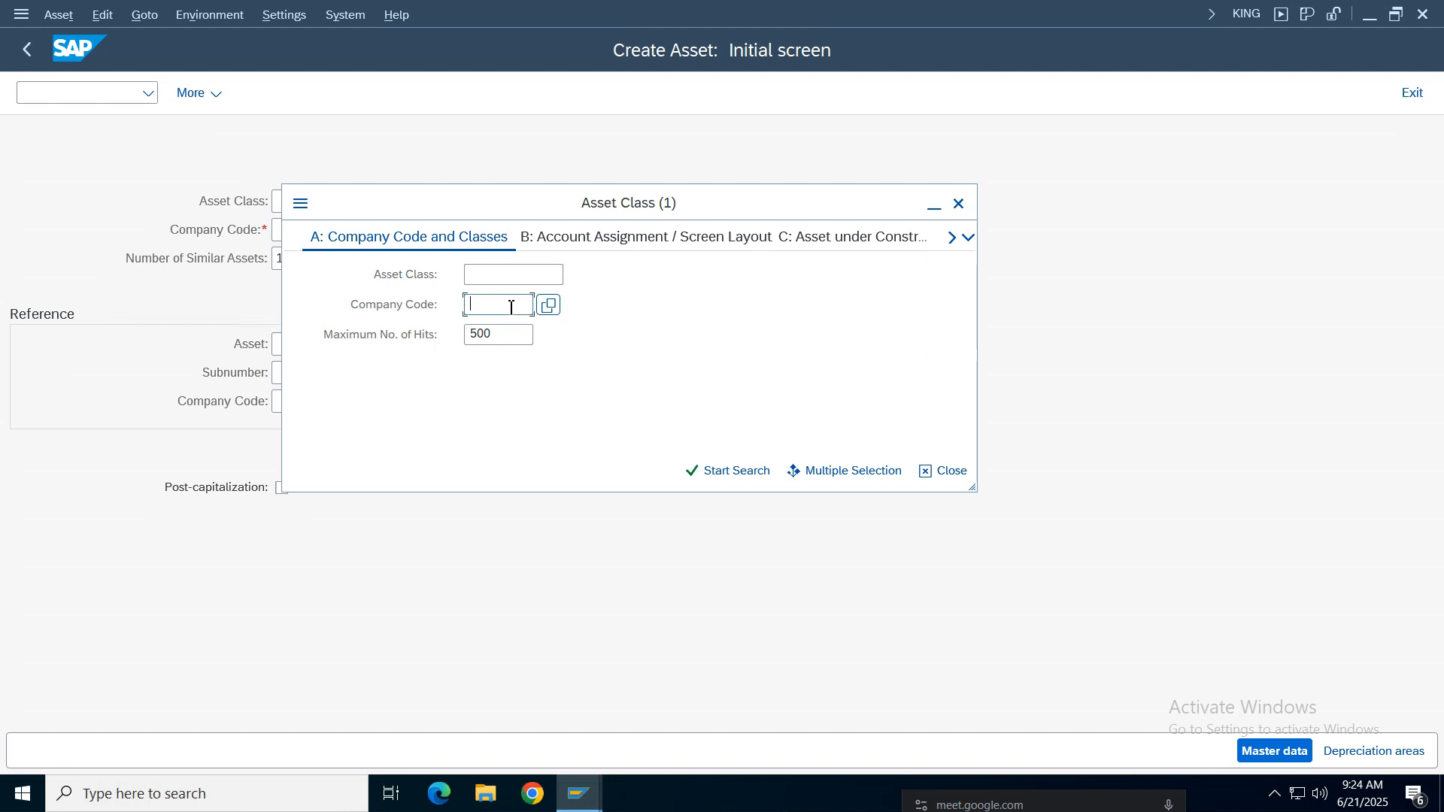
pyautogui.write('nike')
pyautogui.press('Return')
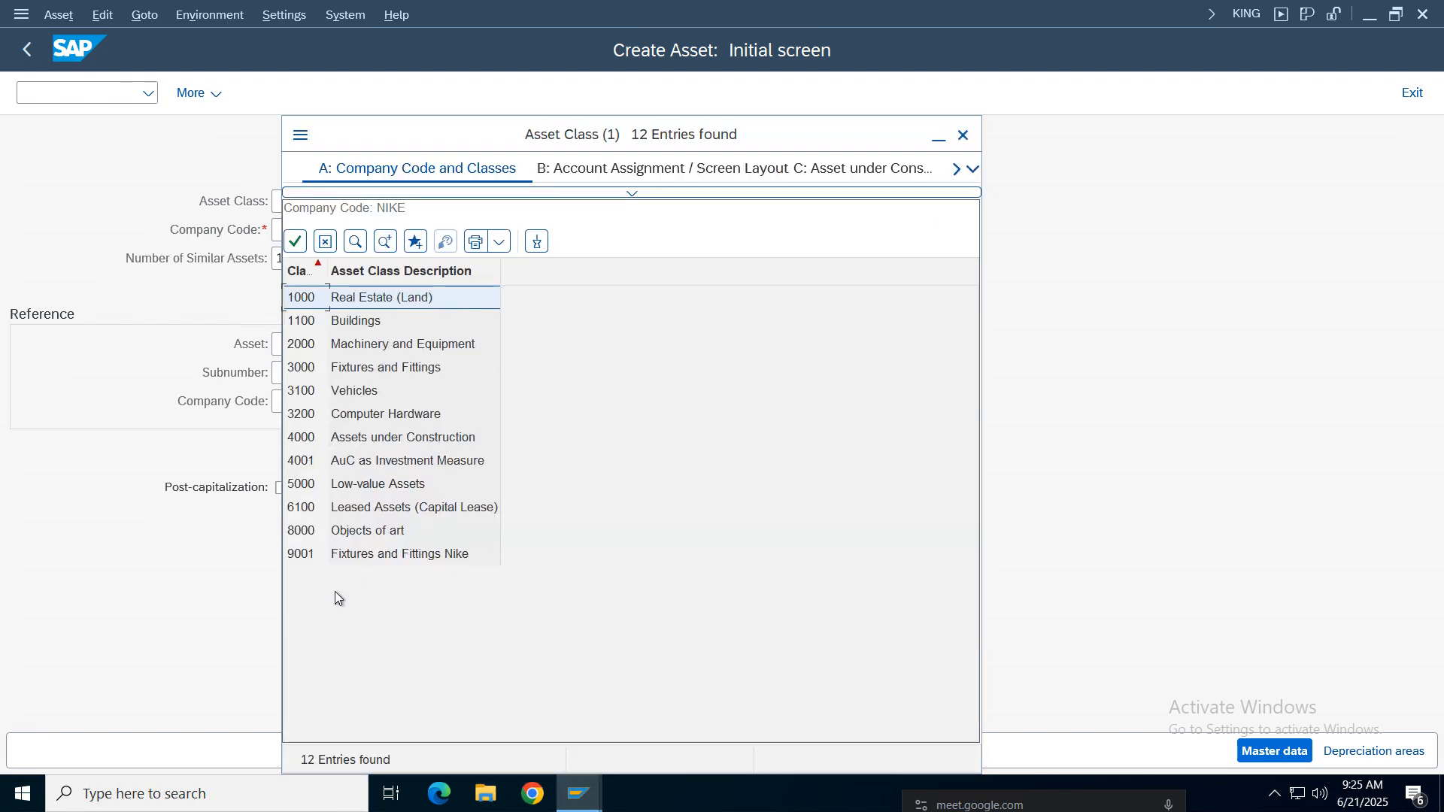
pyautogui.click(388, 560)
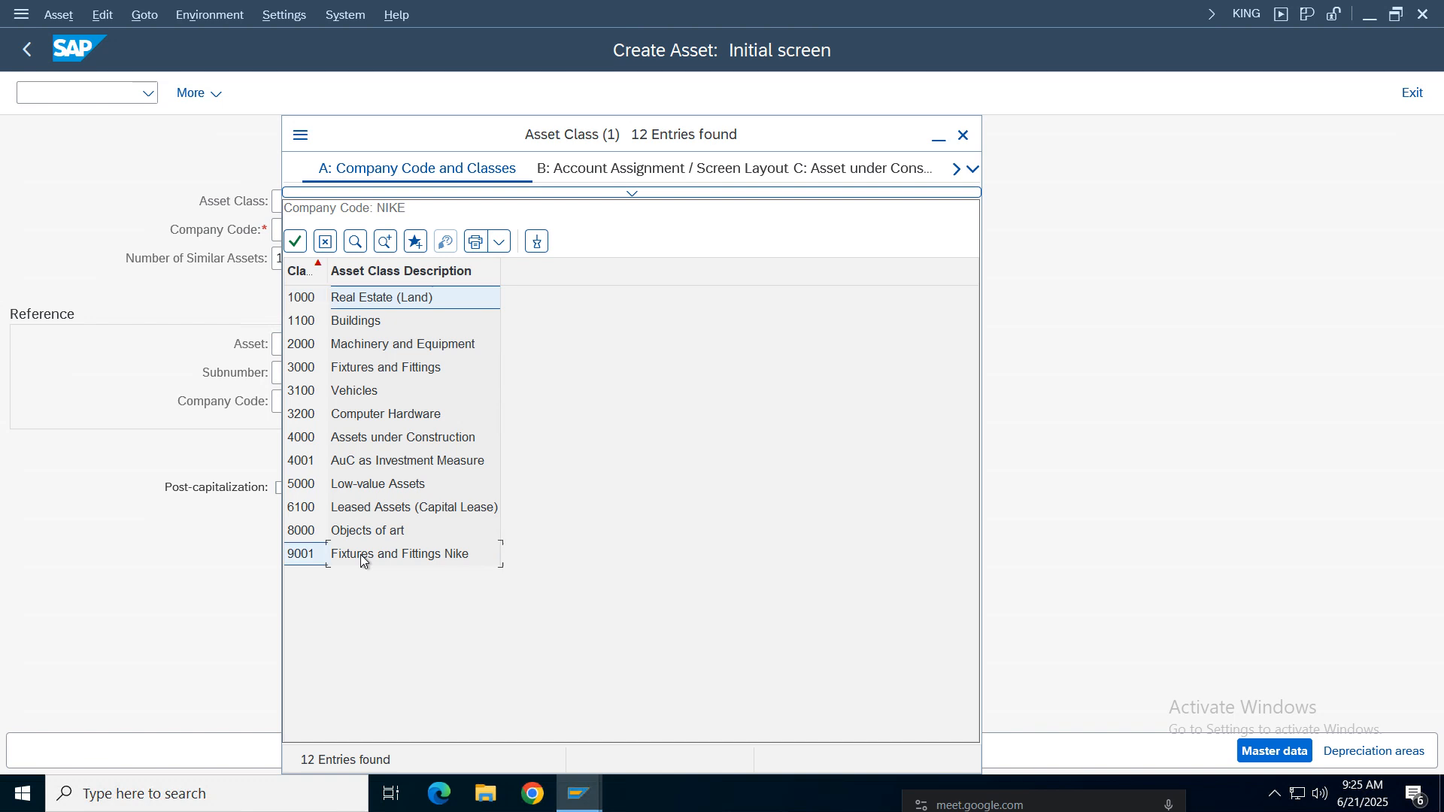
pyautogui.doubleClick(452, 553)
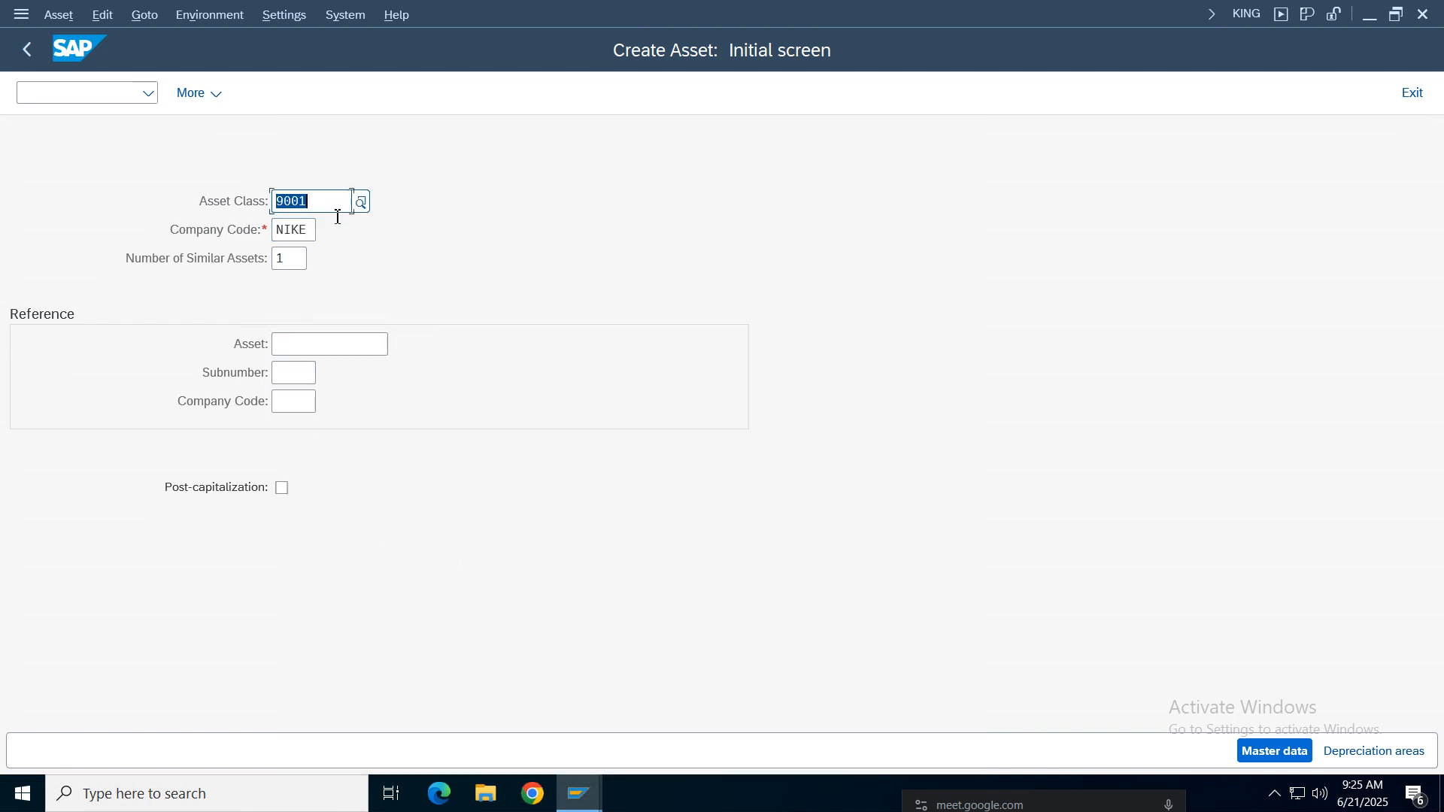
# Step: Try to continue to the master data of one new asset in class 9001, and dismiss the dialog
pyautogui.click(314, 205)
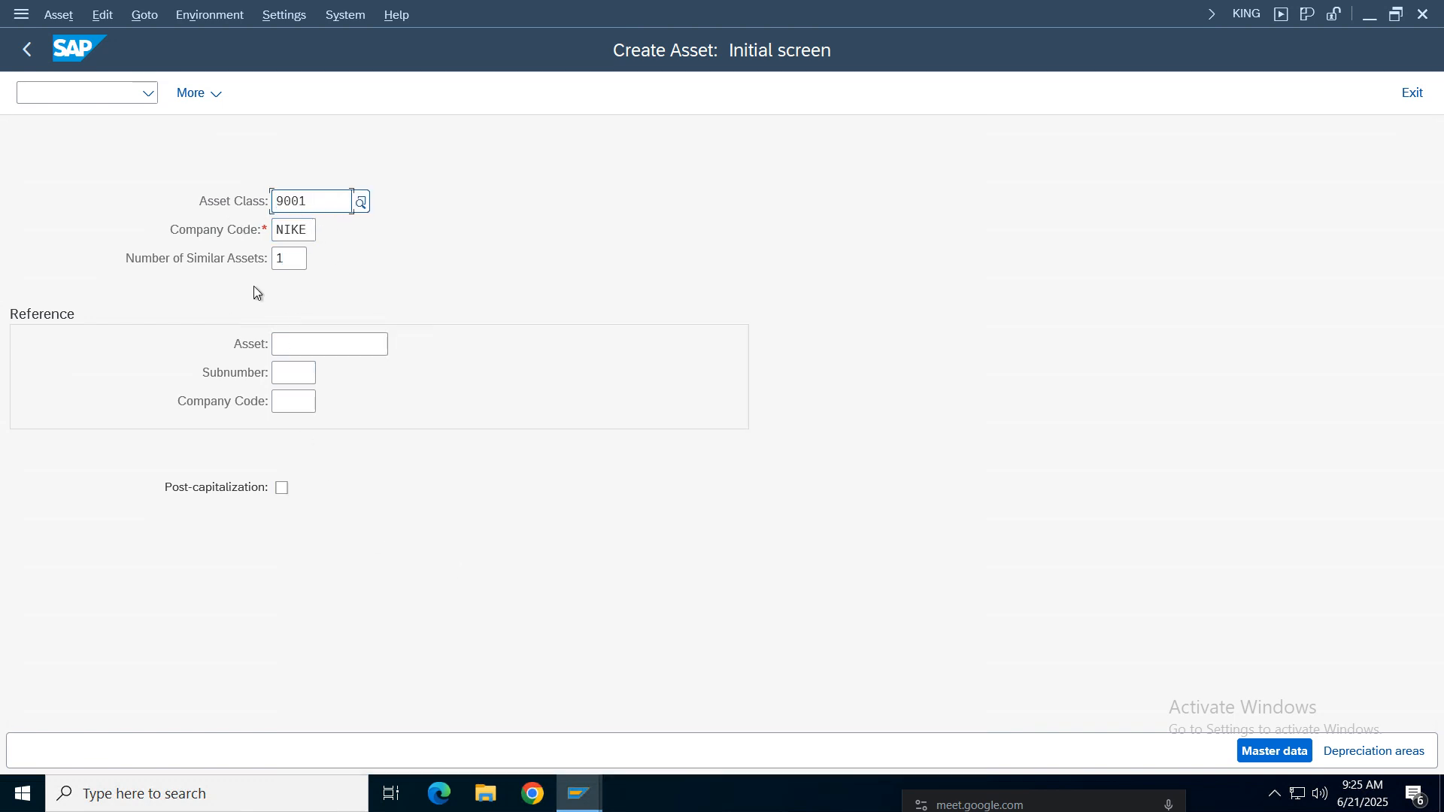
pyautogui.click(299, 266)
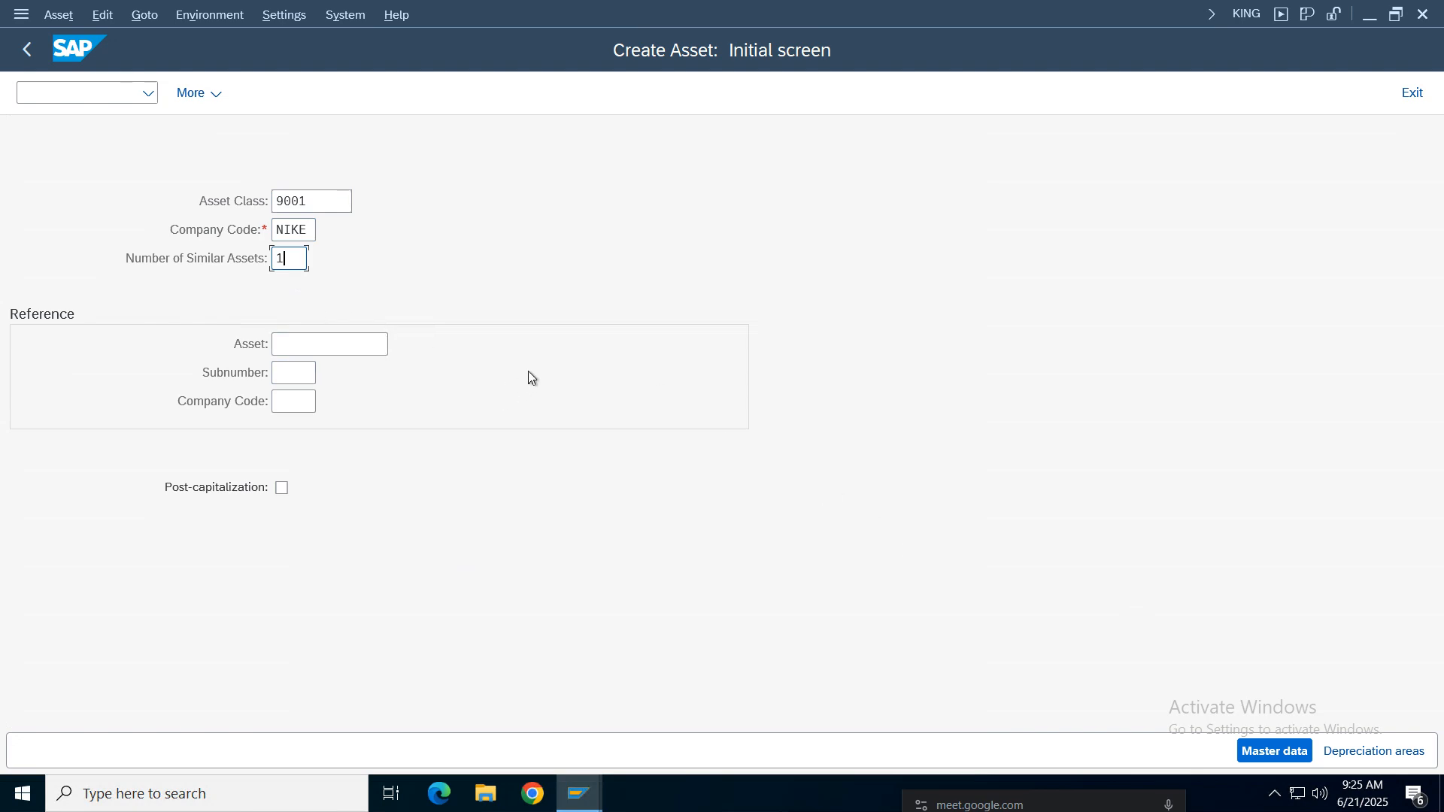
pyautogui.press('Return')
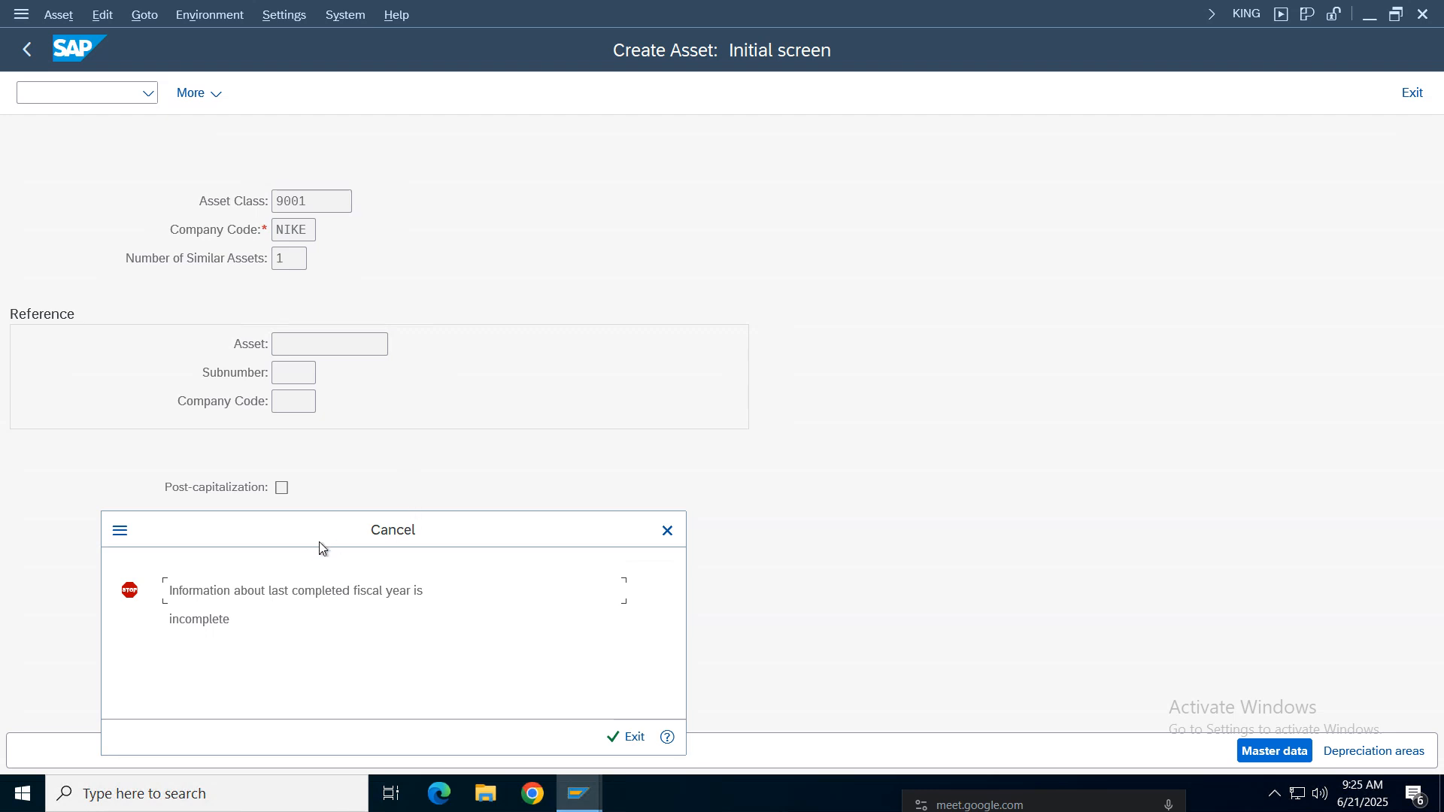
pyautogui.moveTo(322, 534); pyautogui.dragTo(627, 260)
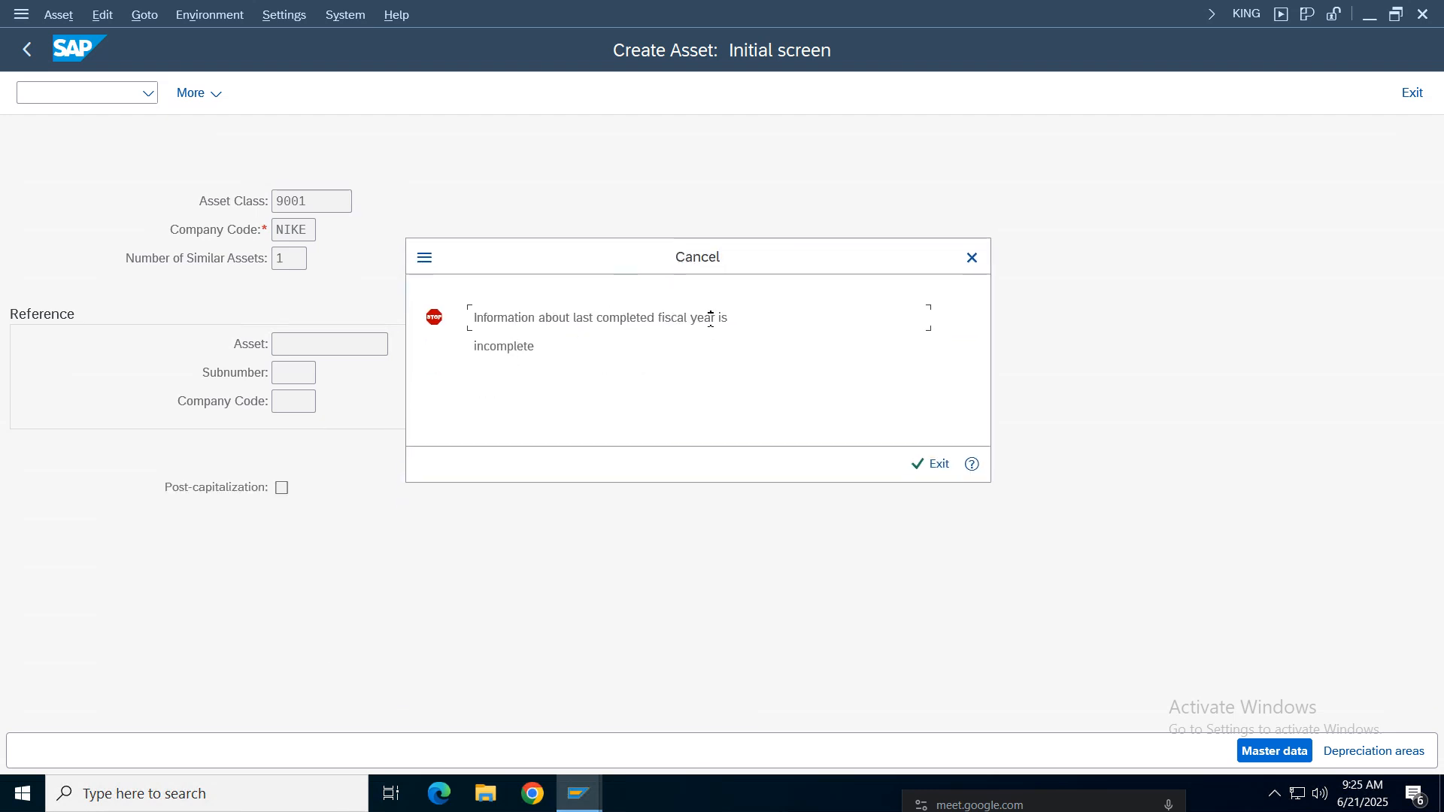
pyautogui.click(497, 350)
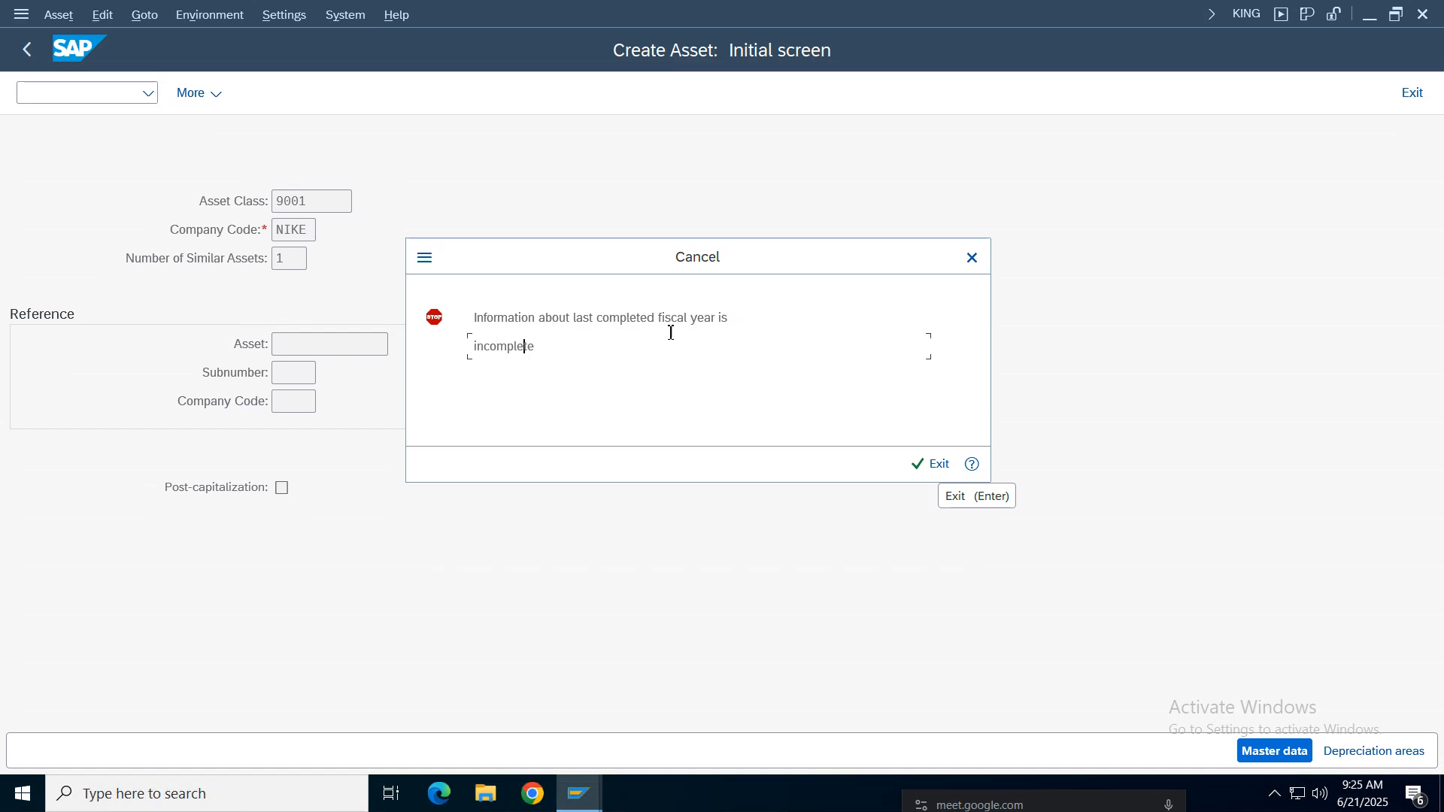
pyautogui.press('Return')
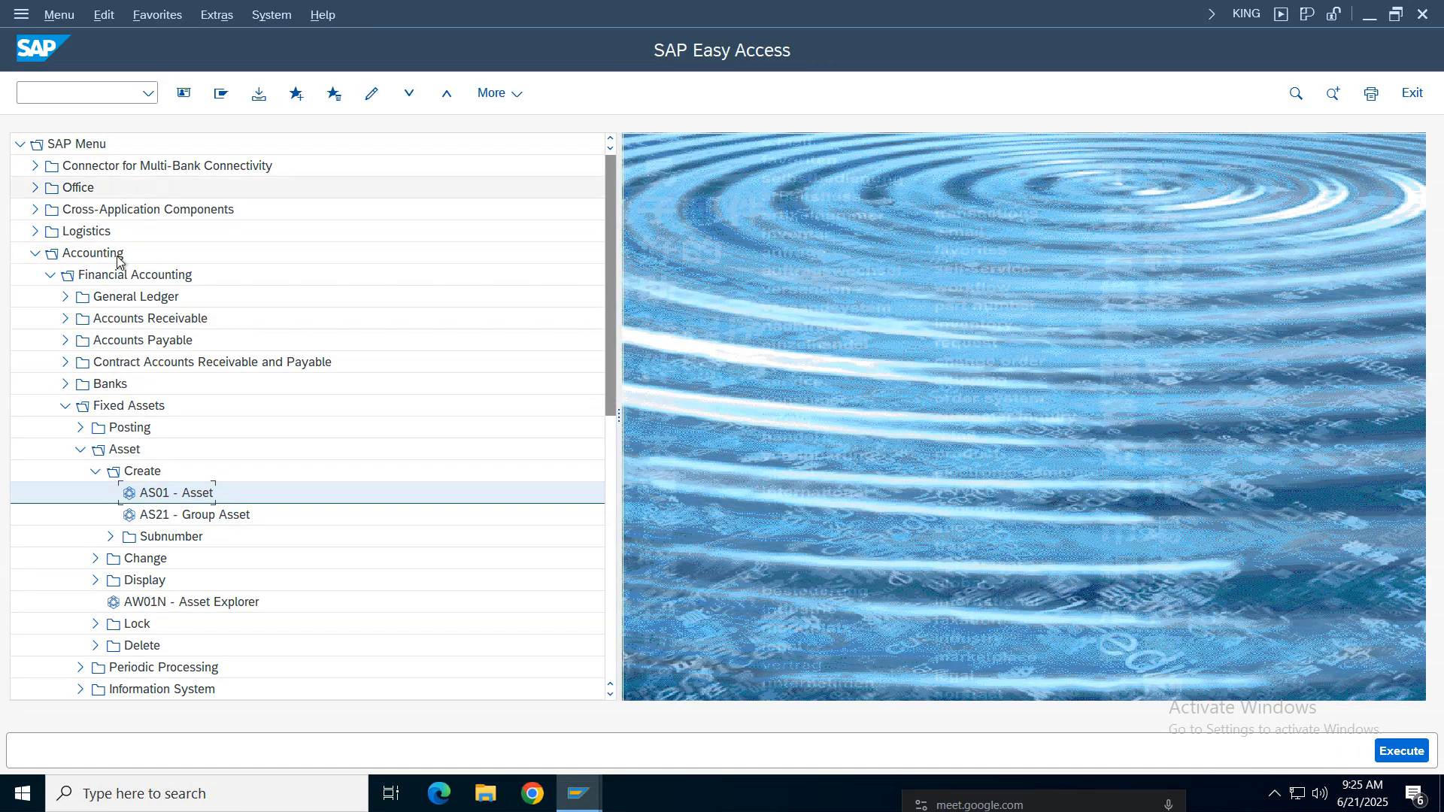
# Step: Open transaction FAA_CMP - Execute/Undo from the Year-End Closing folder under Fixed Assets > Periodic Processing
pyautogui.click(95, 471)
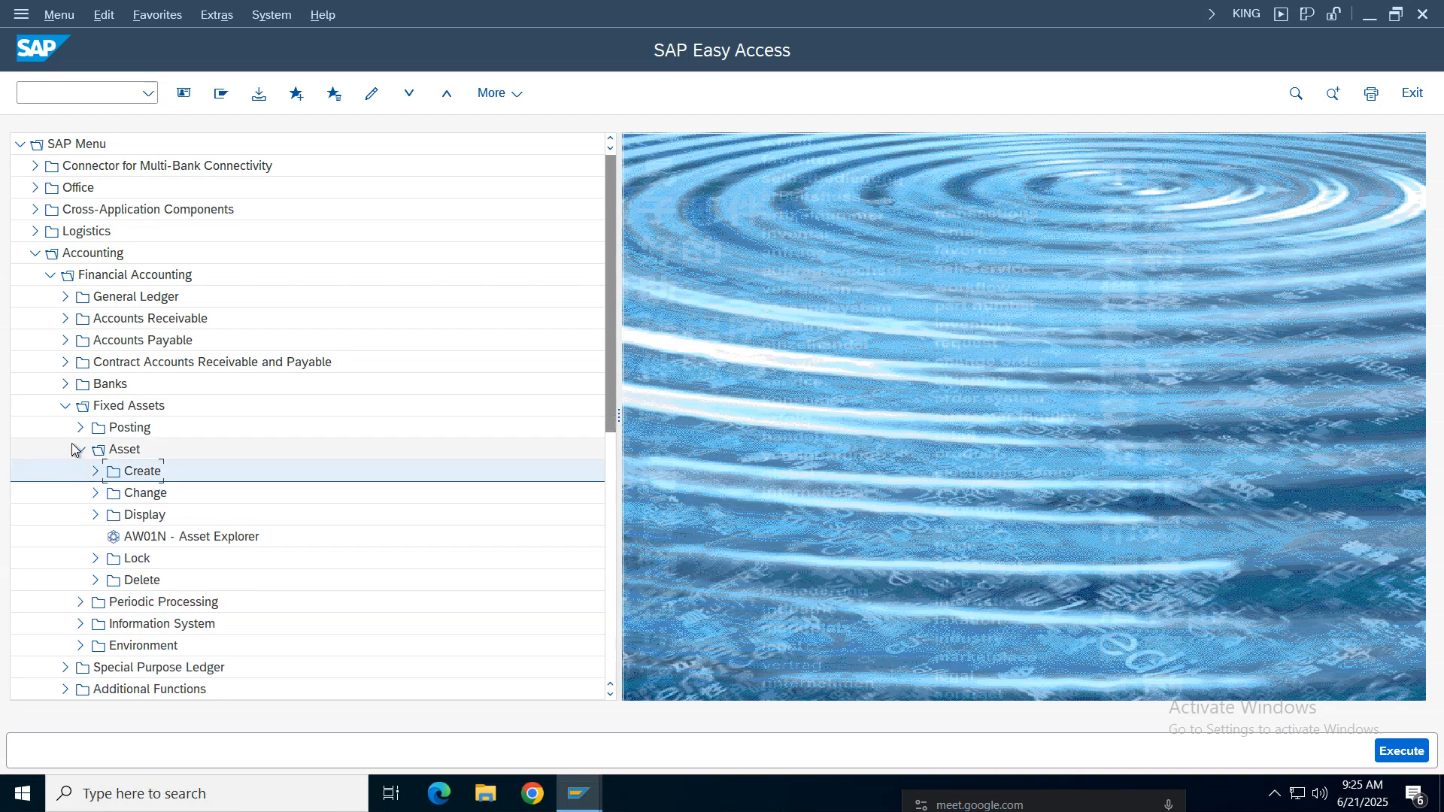
pyautogui.click(79, 449)
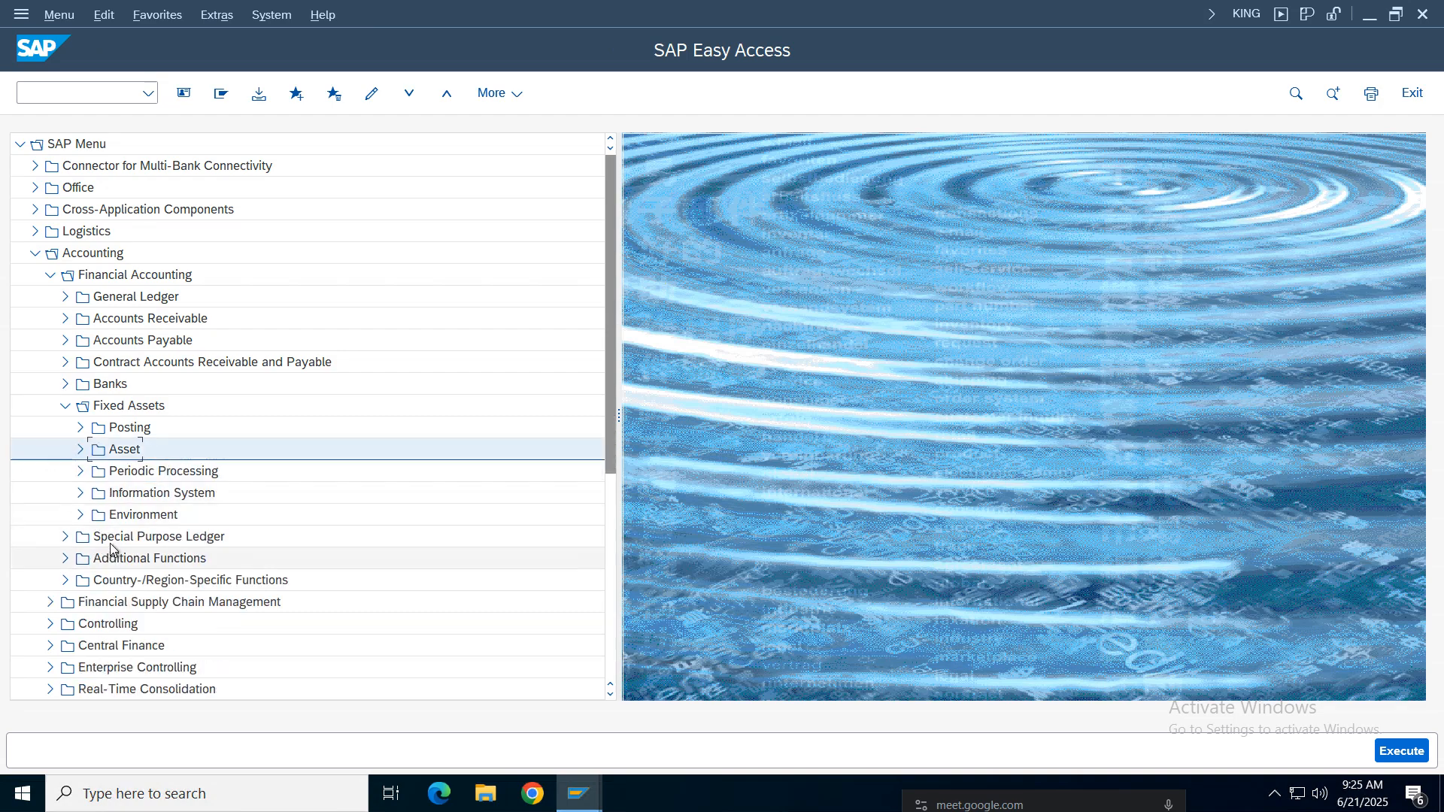
pyautogui.click(80, 471)
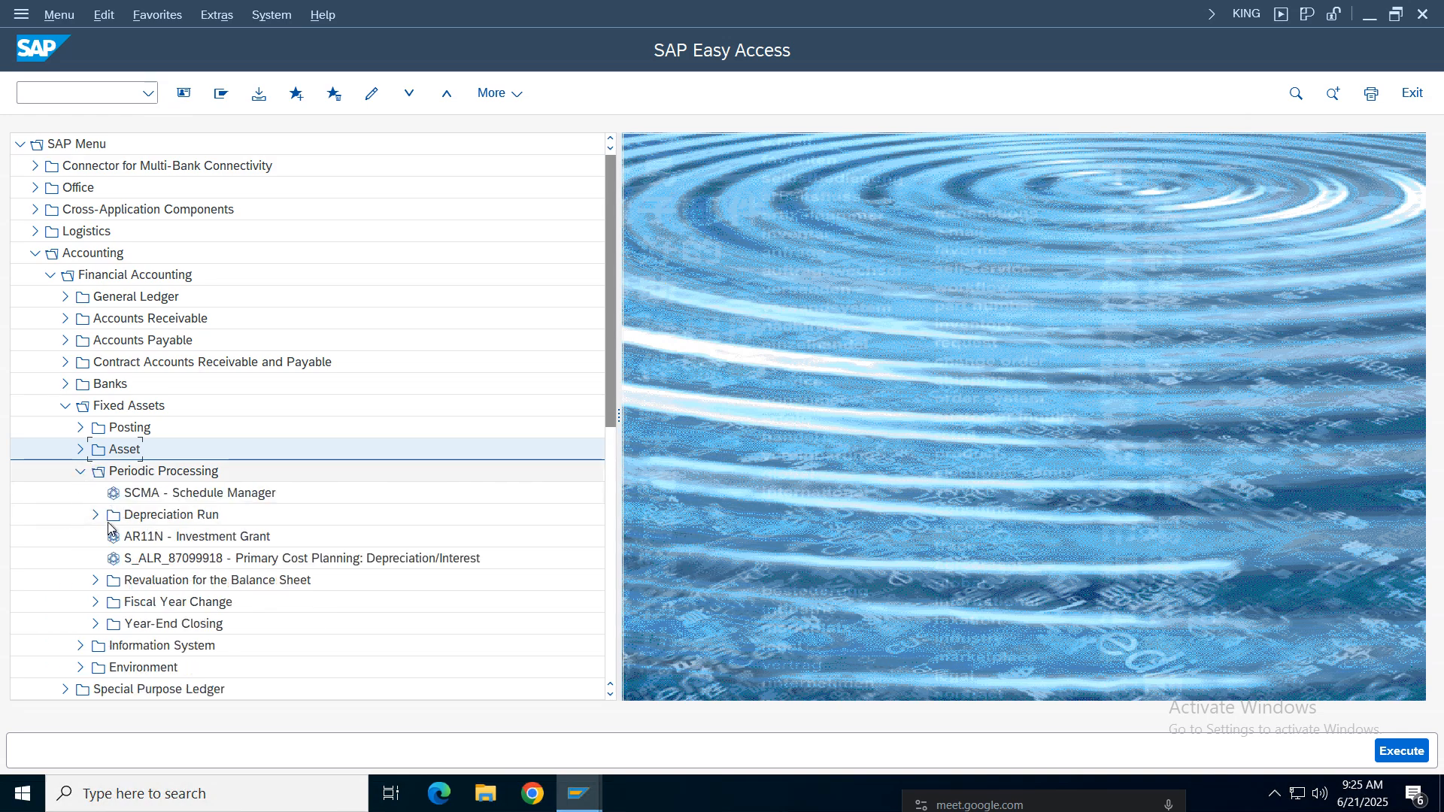
pyautogui.click(96, 604)
pyautogui.click(96, 668)
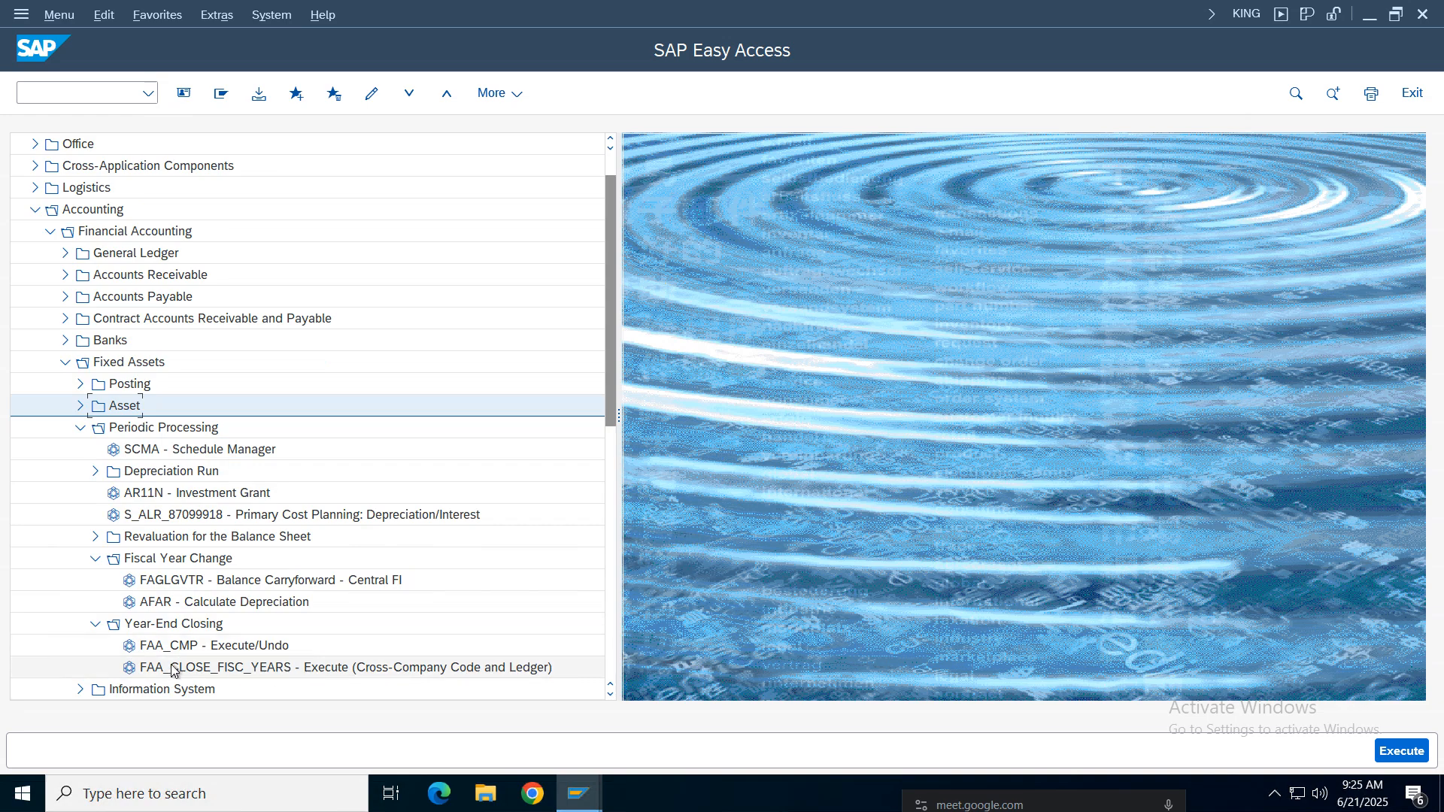
pyautogui.click(188, 647)
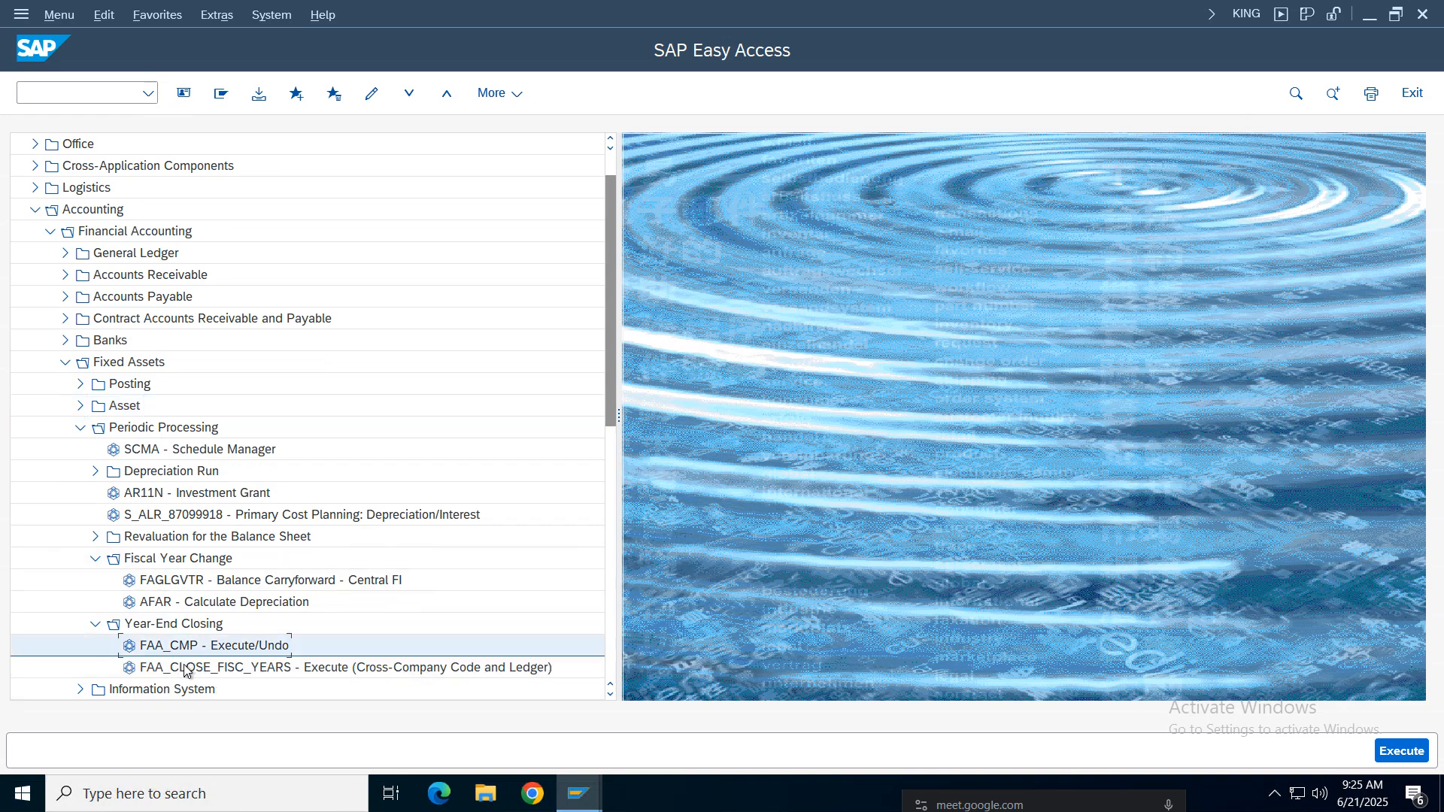
pyautogui.doubleClick(197, 647)
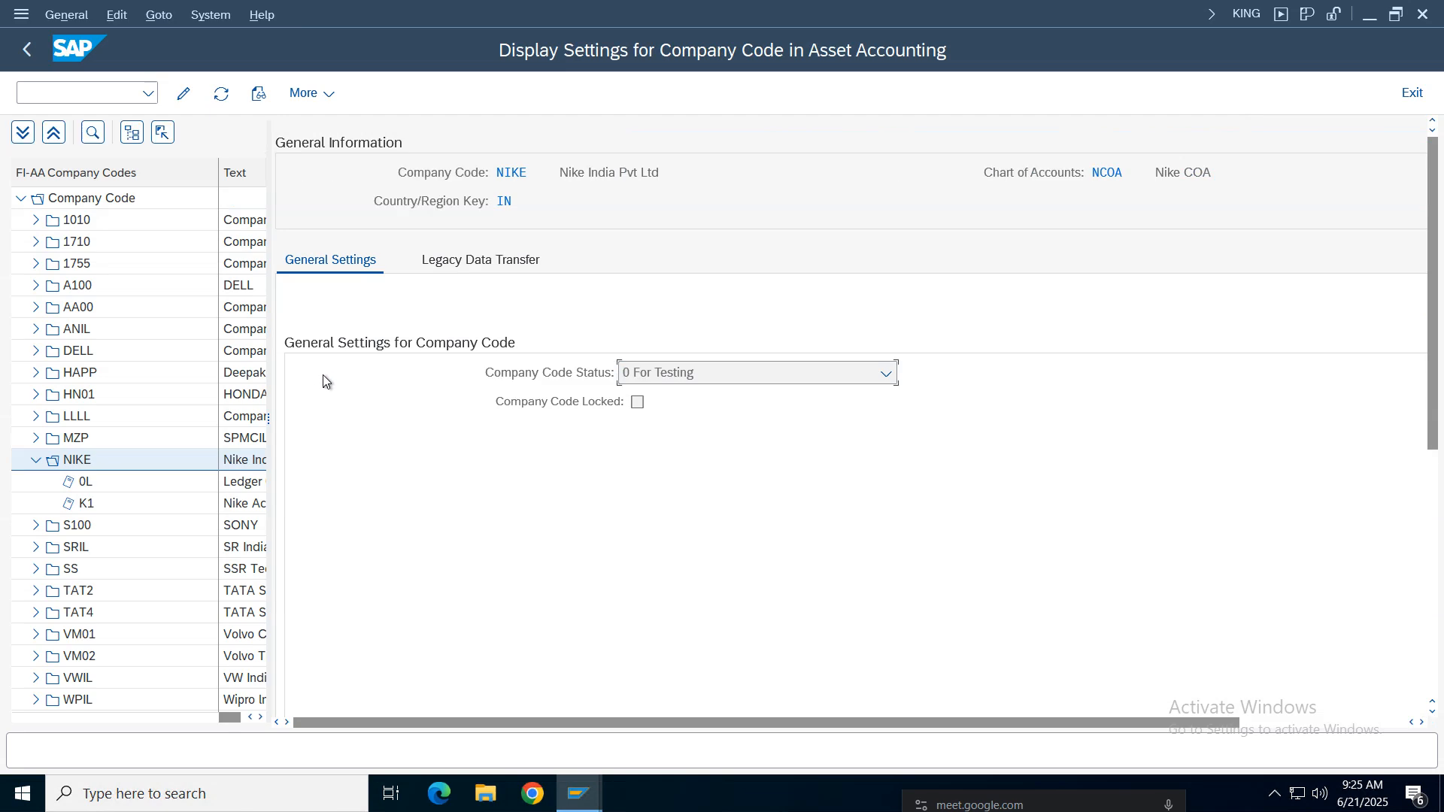
# Step: Set the highest fiscal year of company code NIKE's ledger 0L to 2025, check ledger K1, and try to save the settings
pyautogui.moveTo(271, 418); pyautogui.dragTo(345, 448)
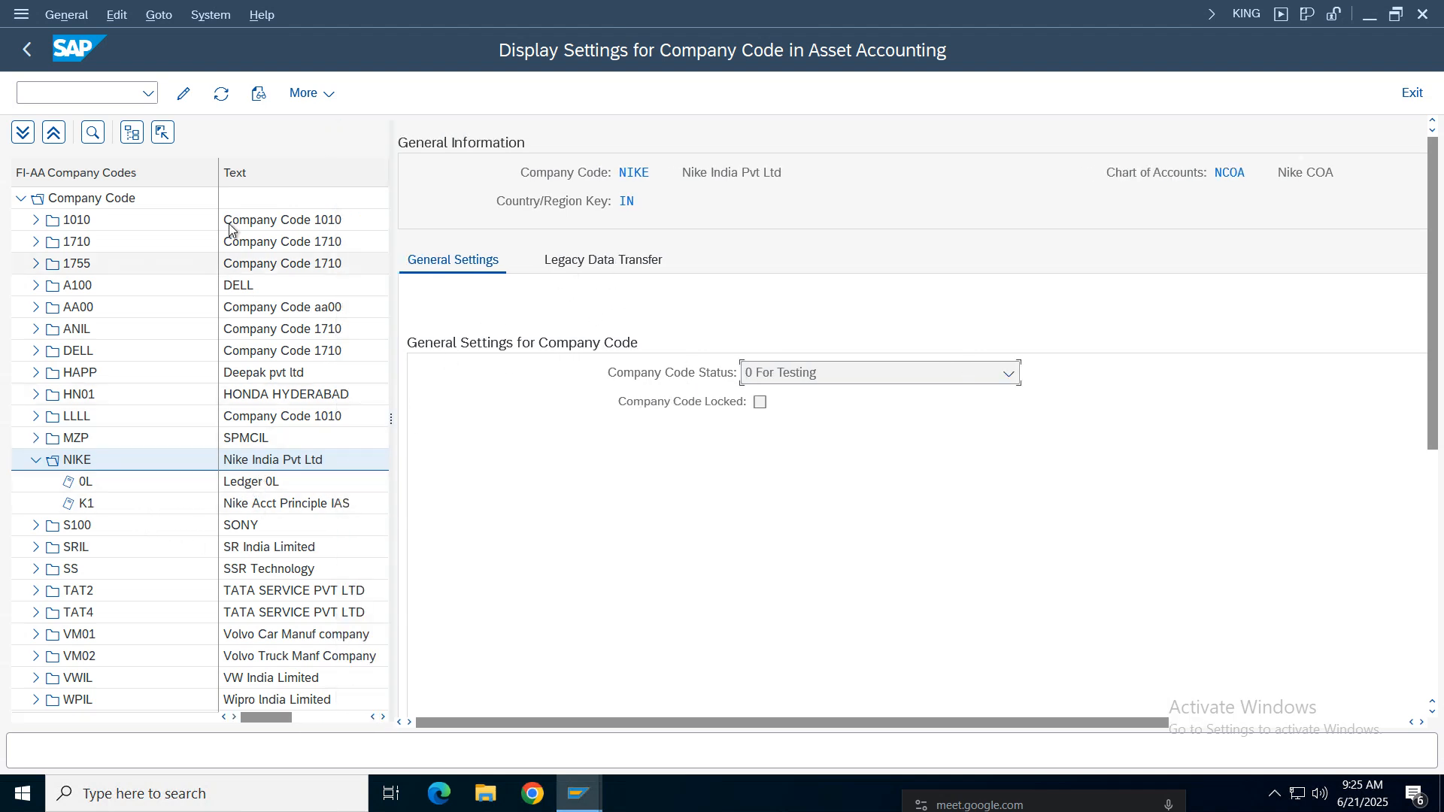
pyautogui.click(182, 95)
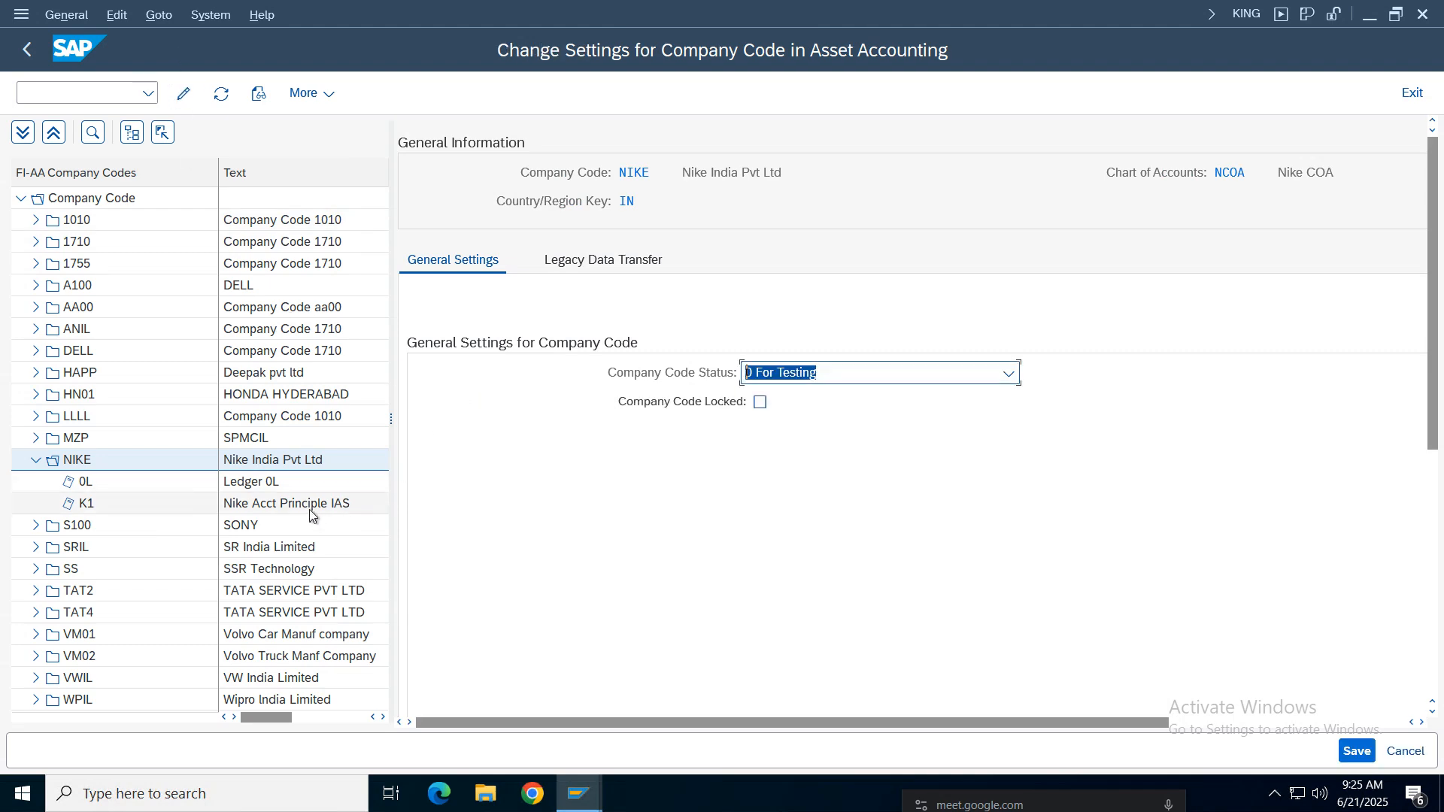
pyautogui.click(242, 487)
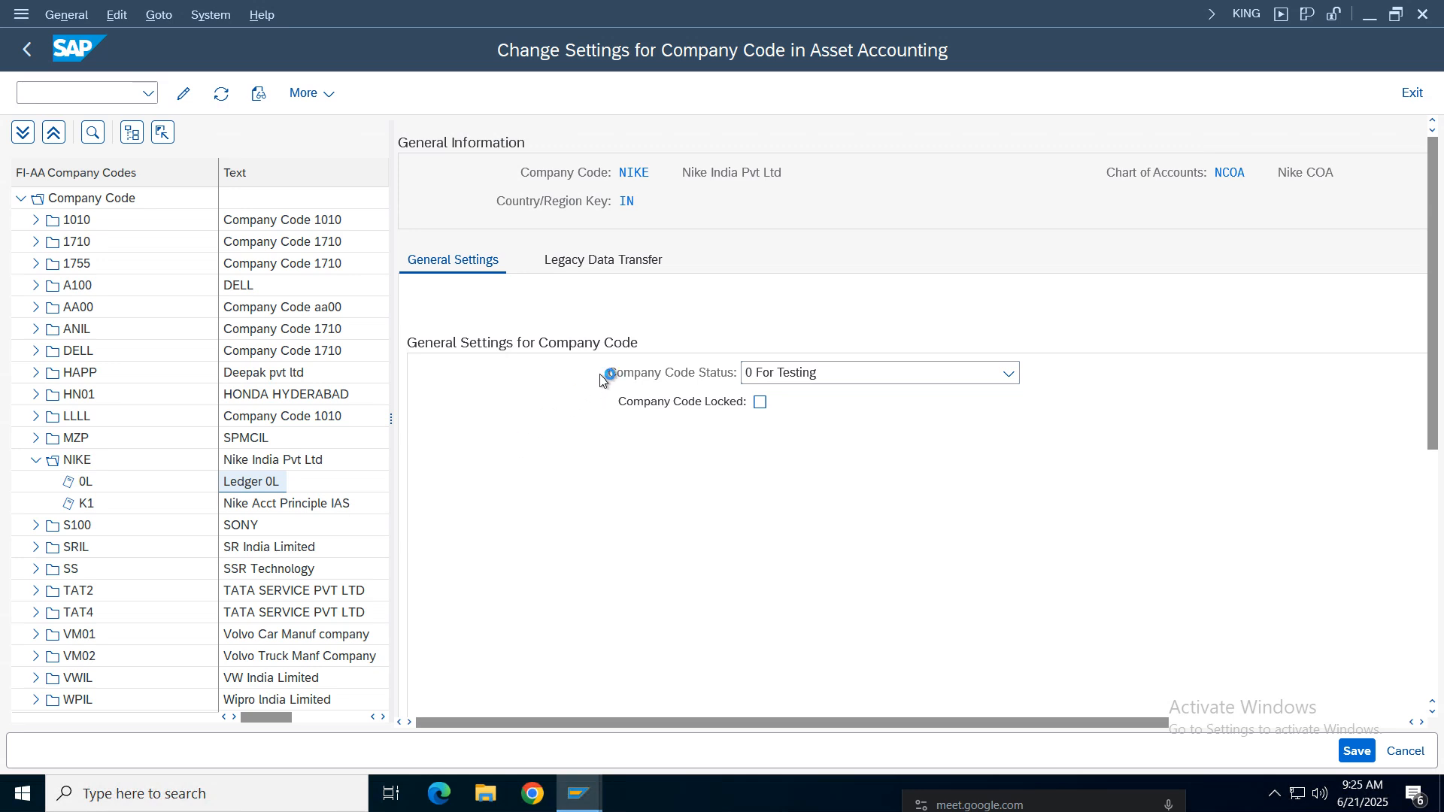
pyautogui.click(629, 401)
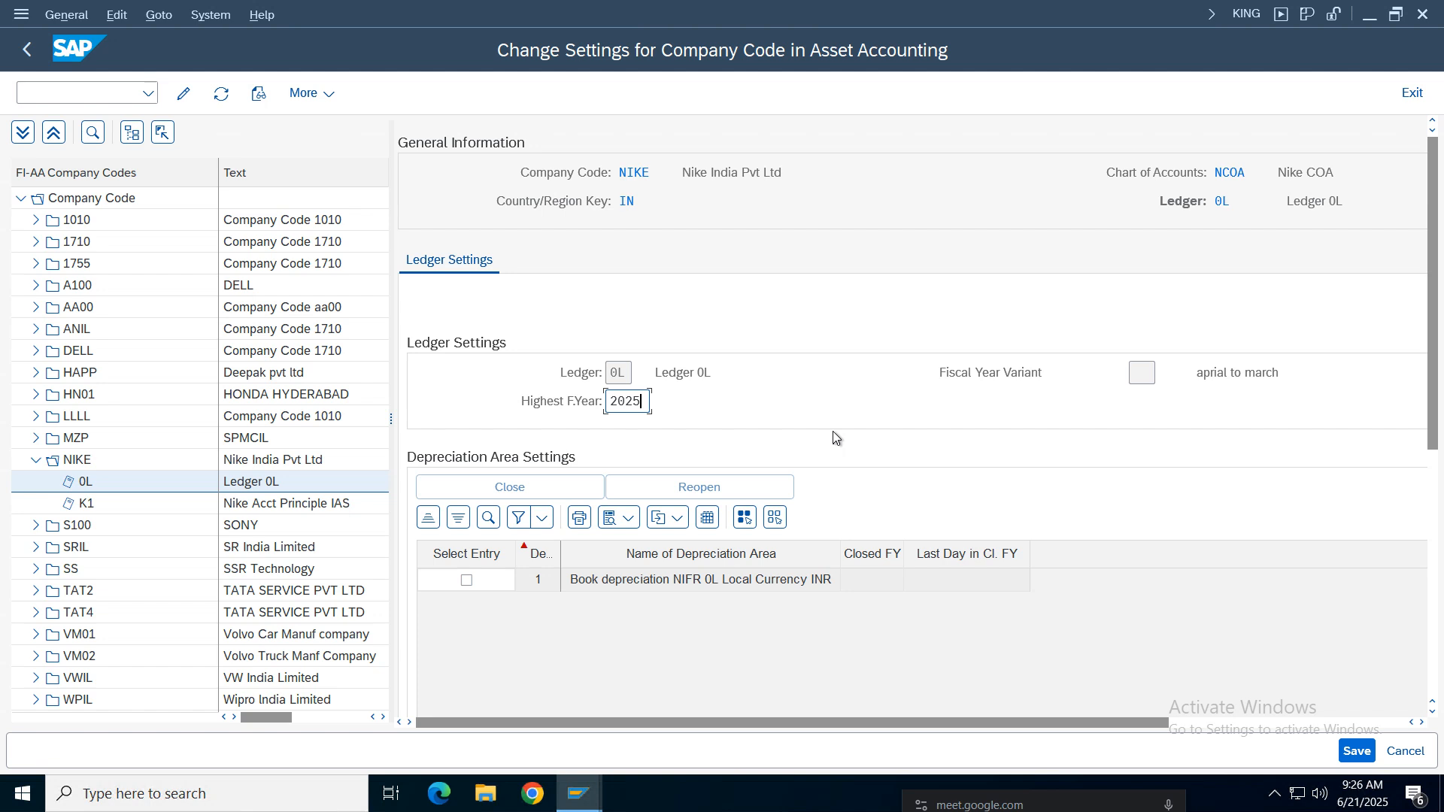
pyautogui.write('2025')
pyautogui.press('Return')
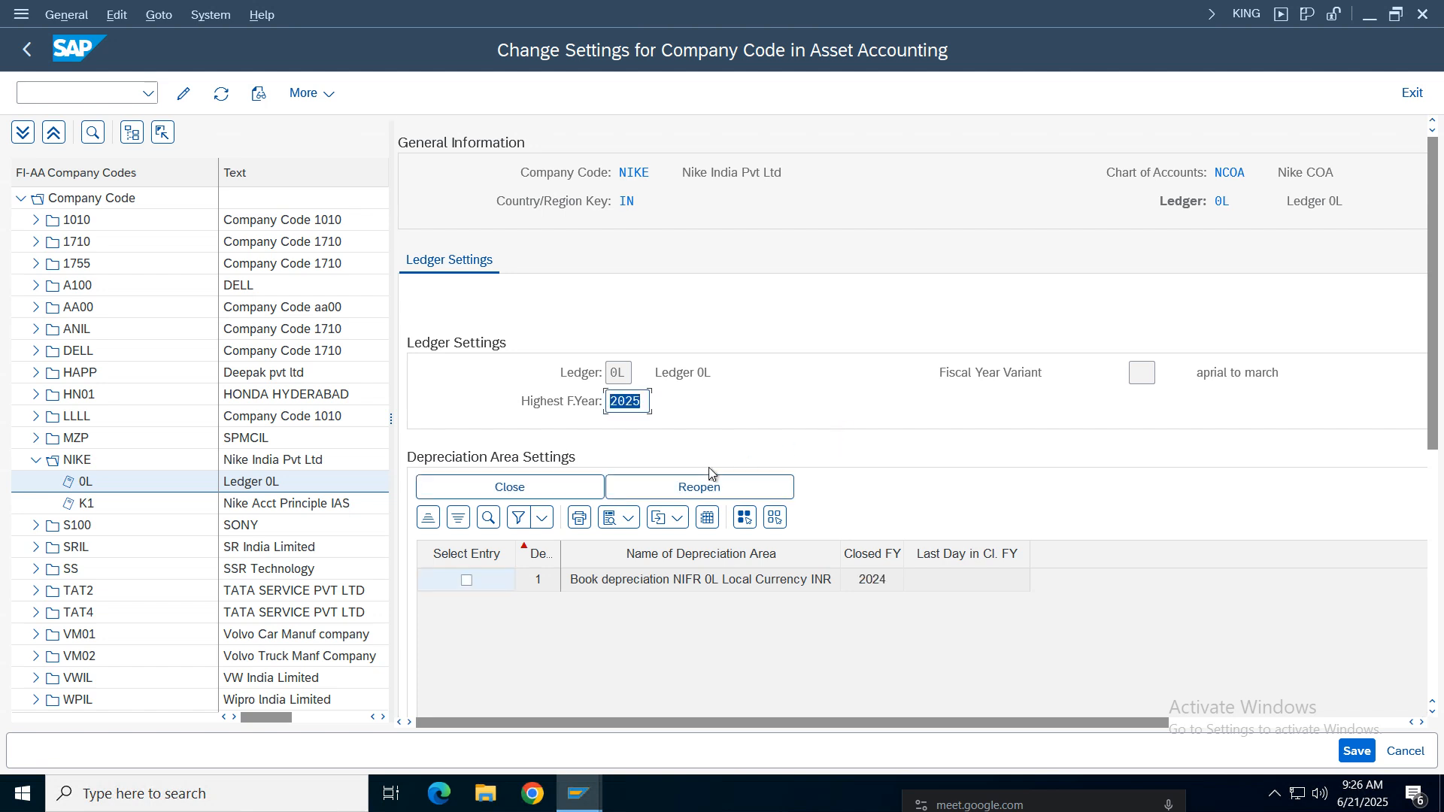
pyautogui.click(292, 511)
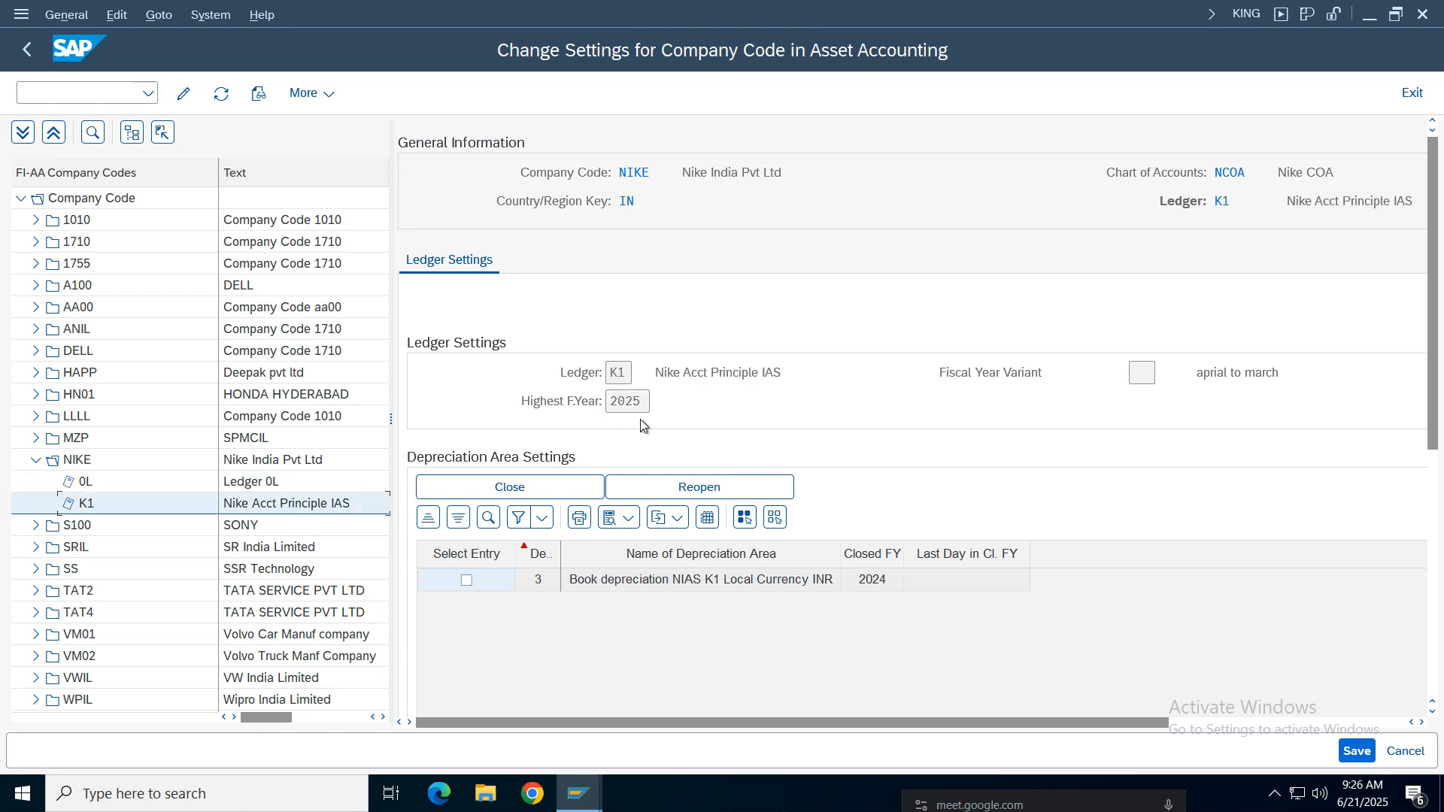
pyautogui.click(1357, 751)
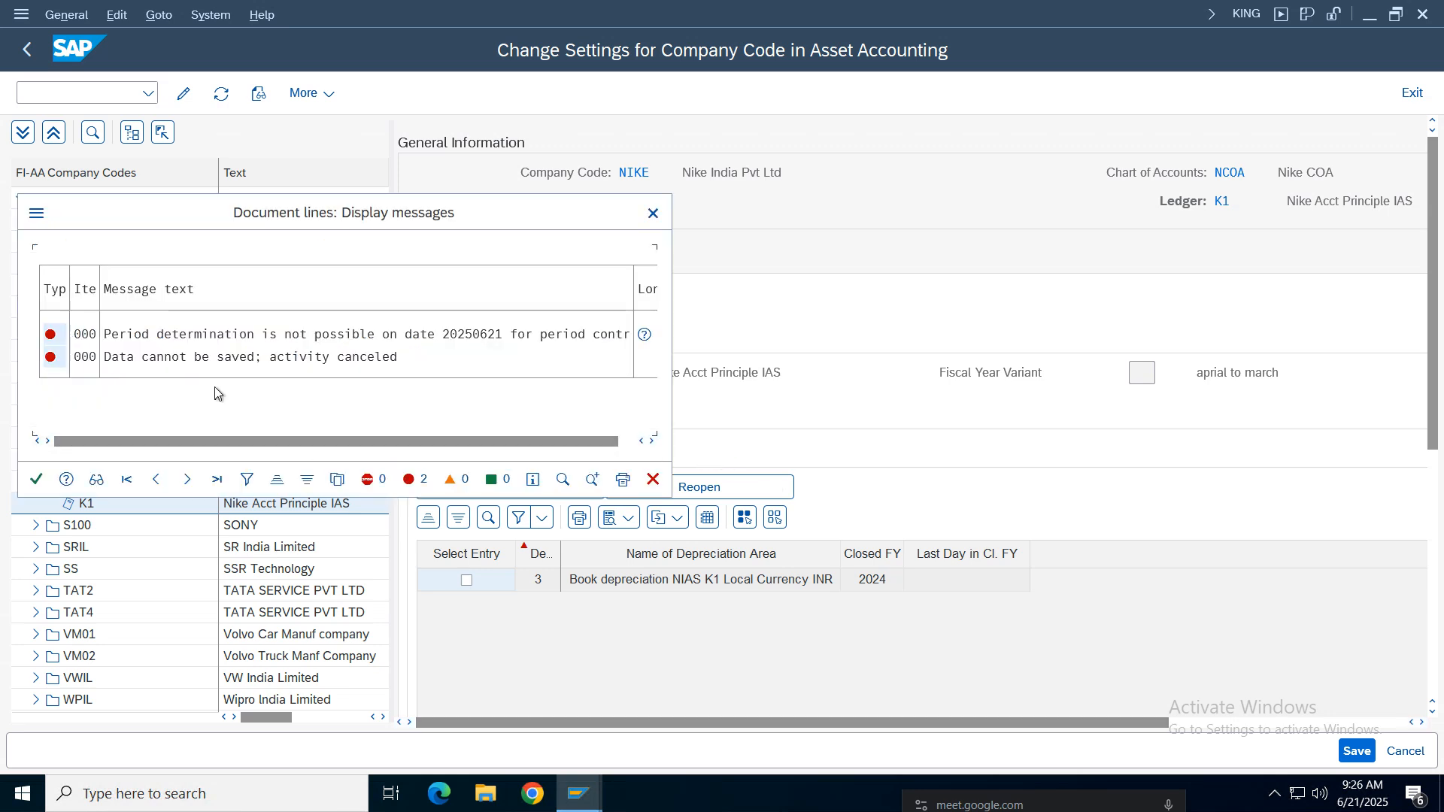
# Step: Read the messages from the save attempt and open the long text of the period determination error
pyautogui.click(187, 344)
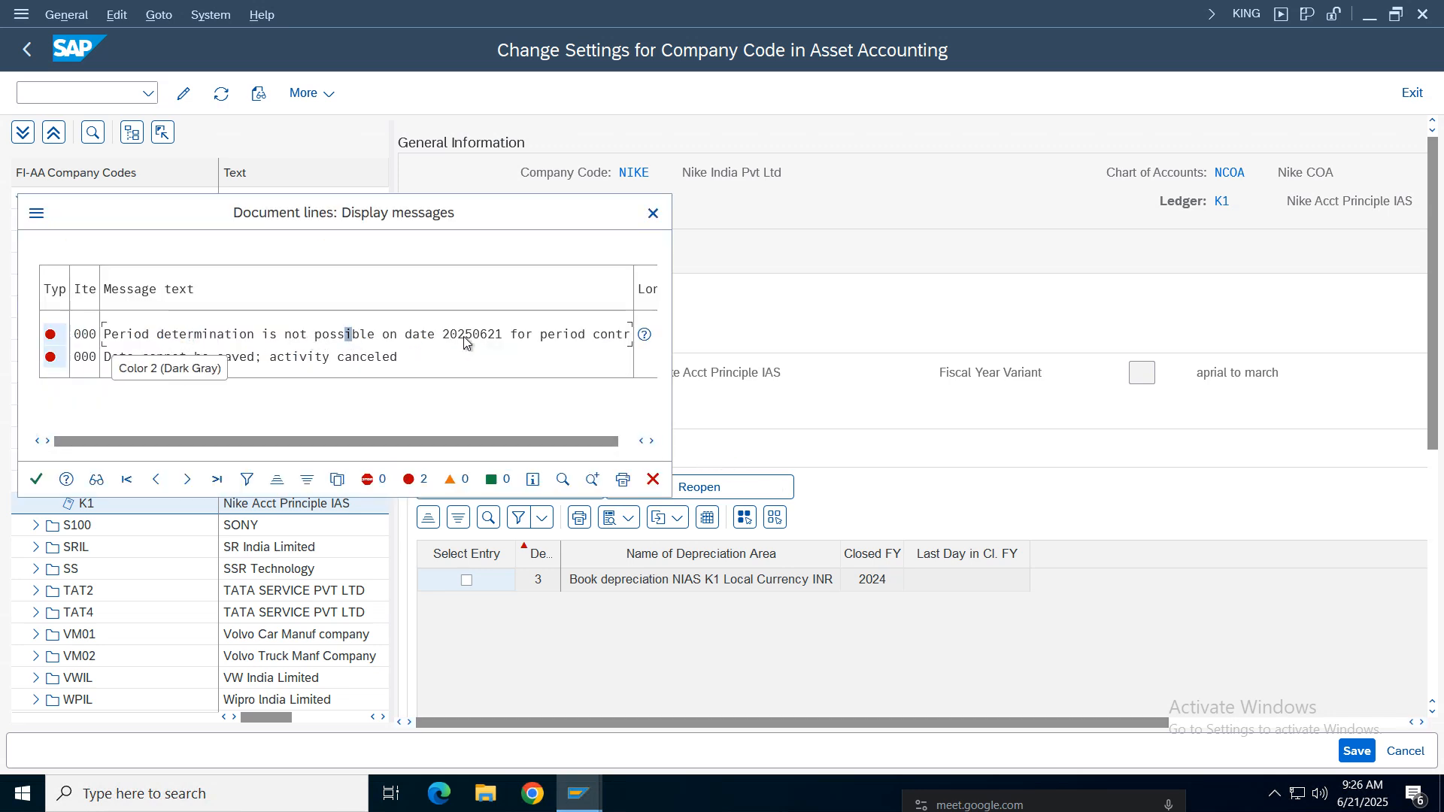
pyautogui.click(491, 340)
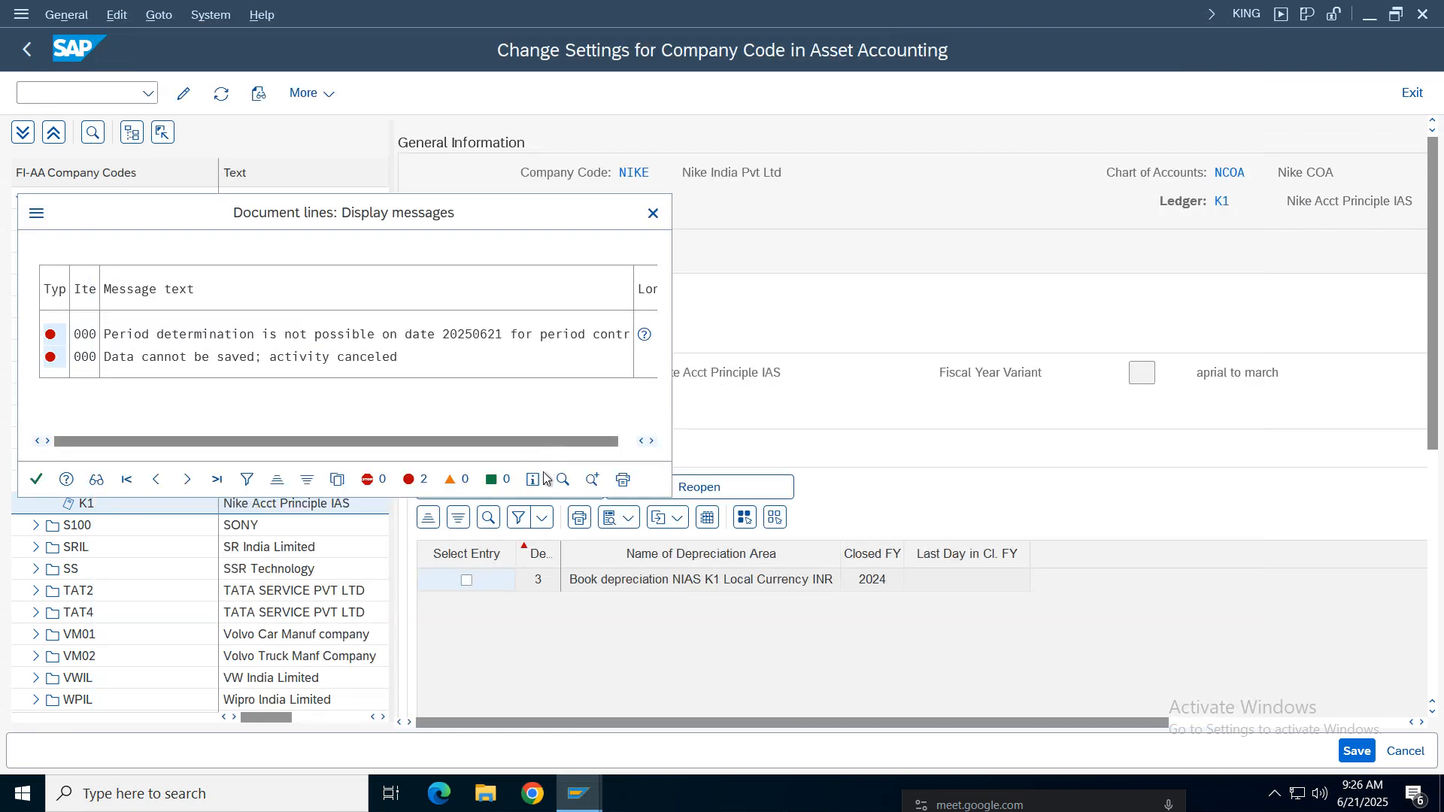
pyautogui.moveTo(500, 444); pyautogui.dragTo(218, 439)
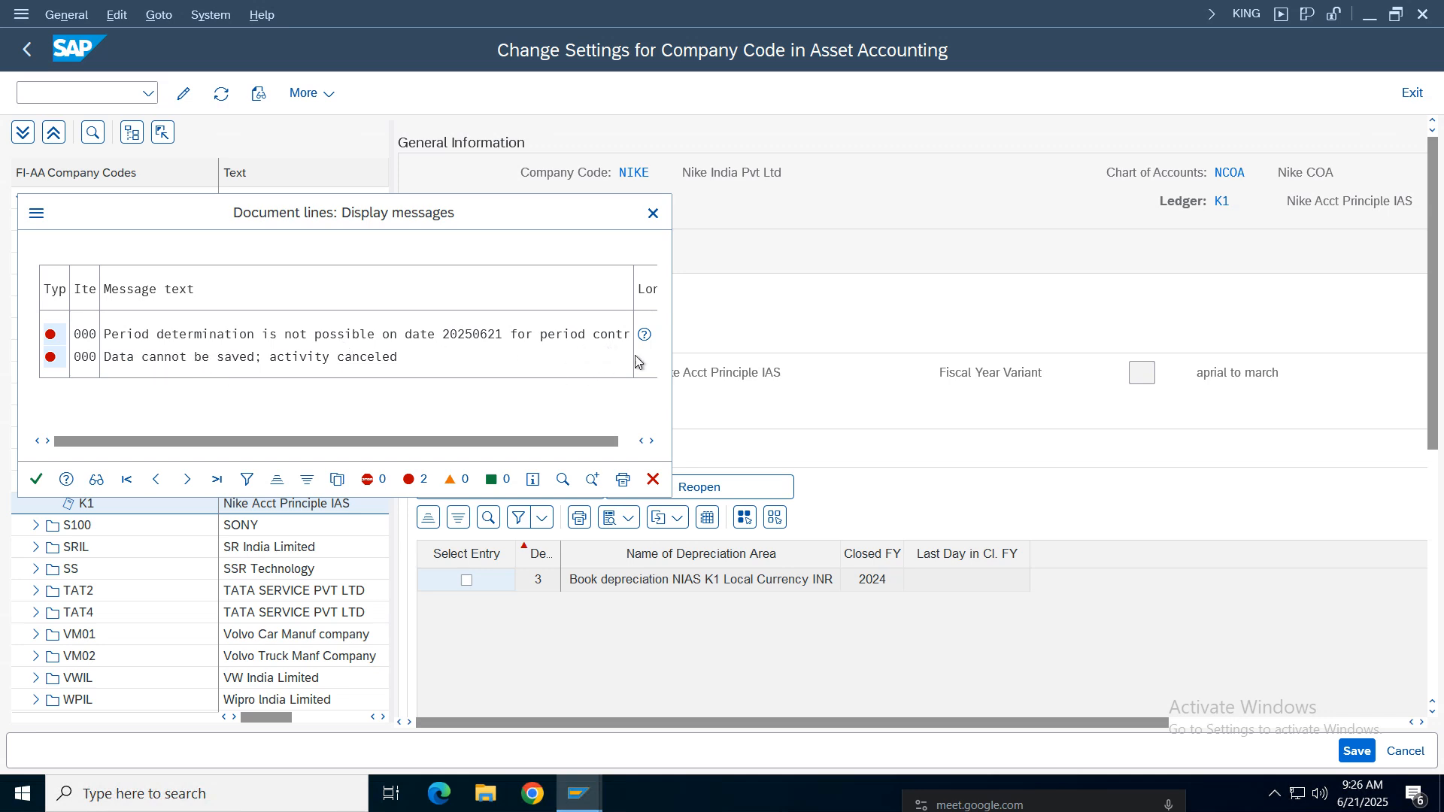
pyautogui.moveTo(472, 449); pyautogui.dragTo(497, 449)
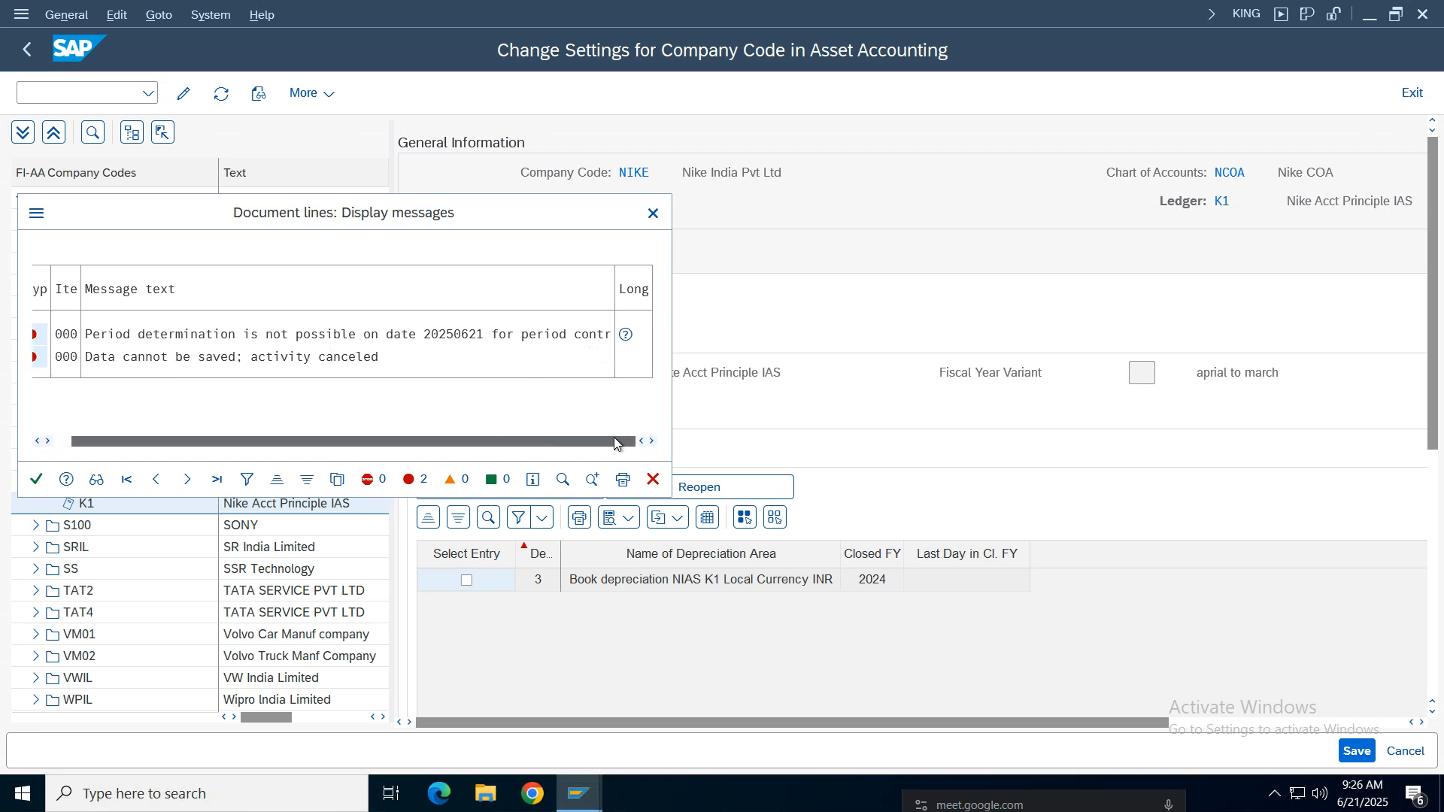
pyautogui.click(634, 338)
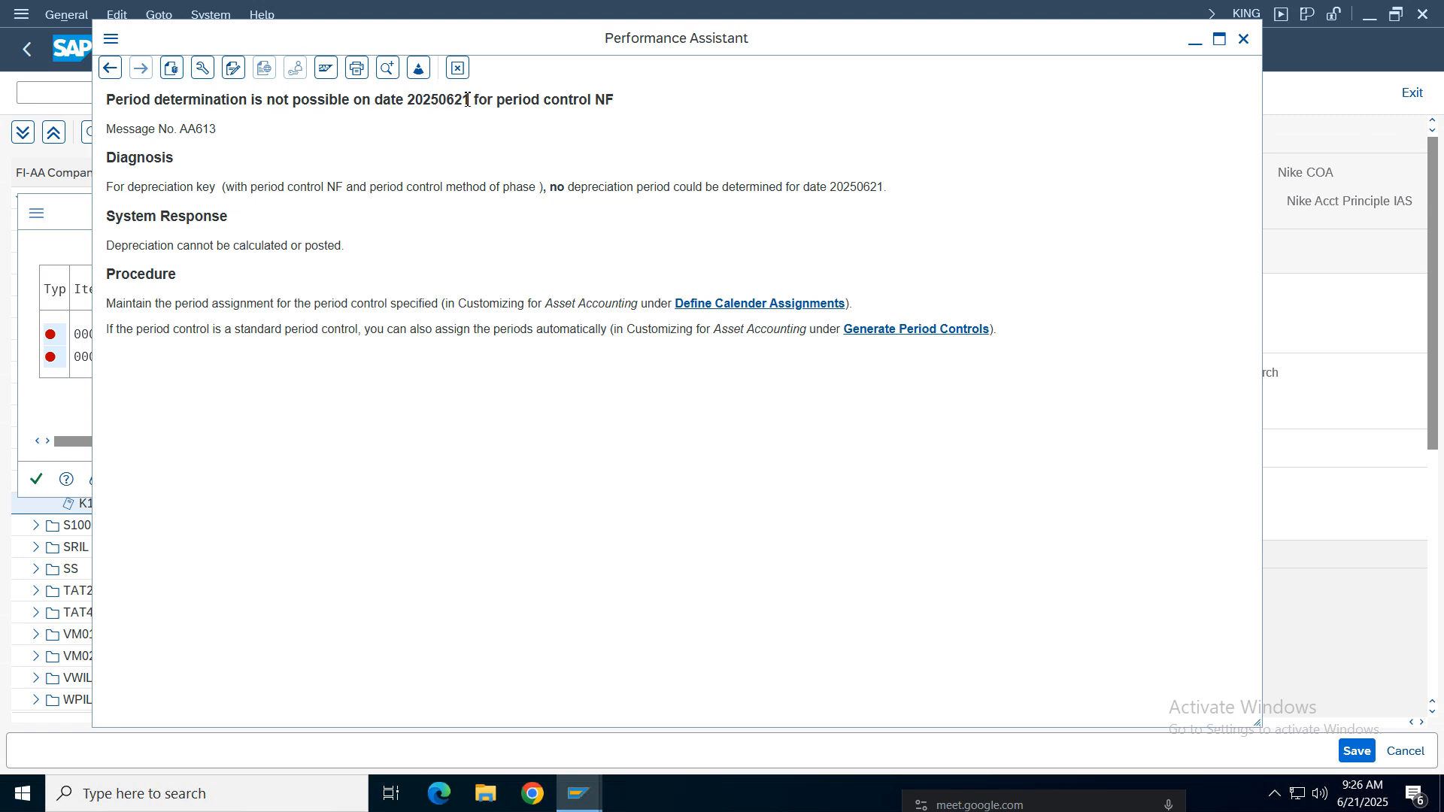
# Step: Examine the diagnosis and procedure of message AA613 about period control NF
pyautogui.moveTo(635, 103); pyautogui.dragTo(38, 96)
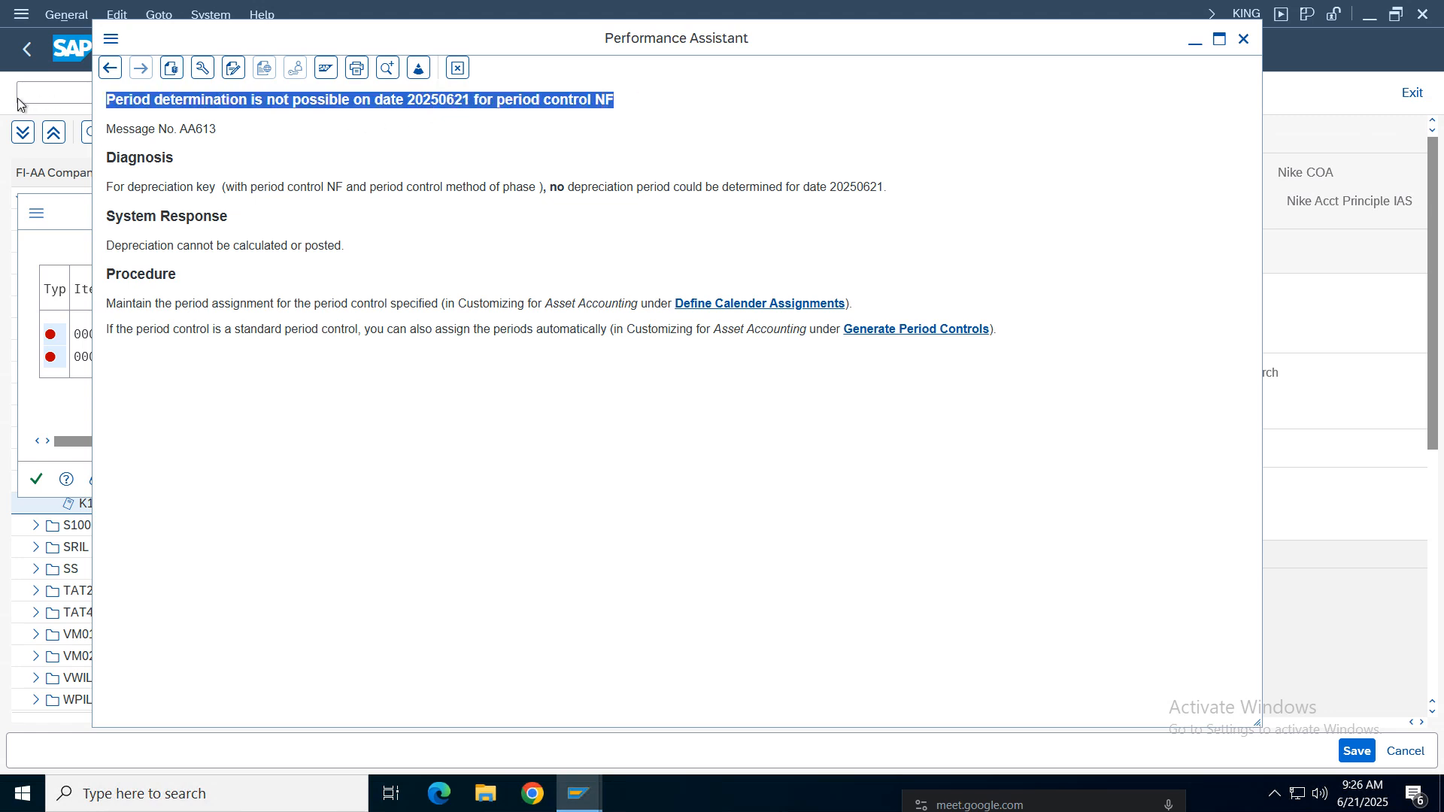
pyautogui.click(602, 108)
pyautogui.moveTo(617, 100); pyautogui.dragTo(45, 104)
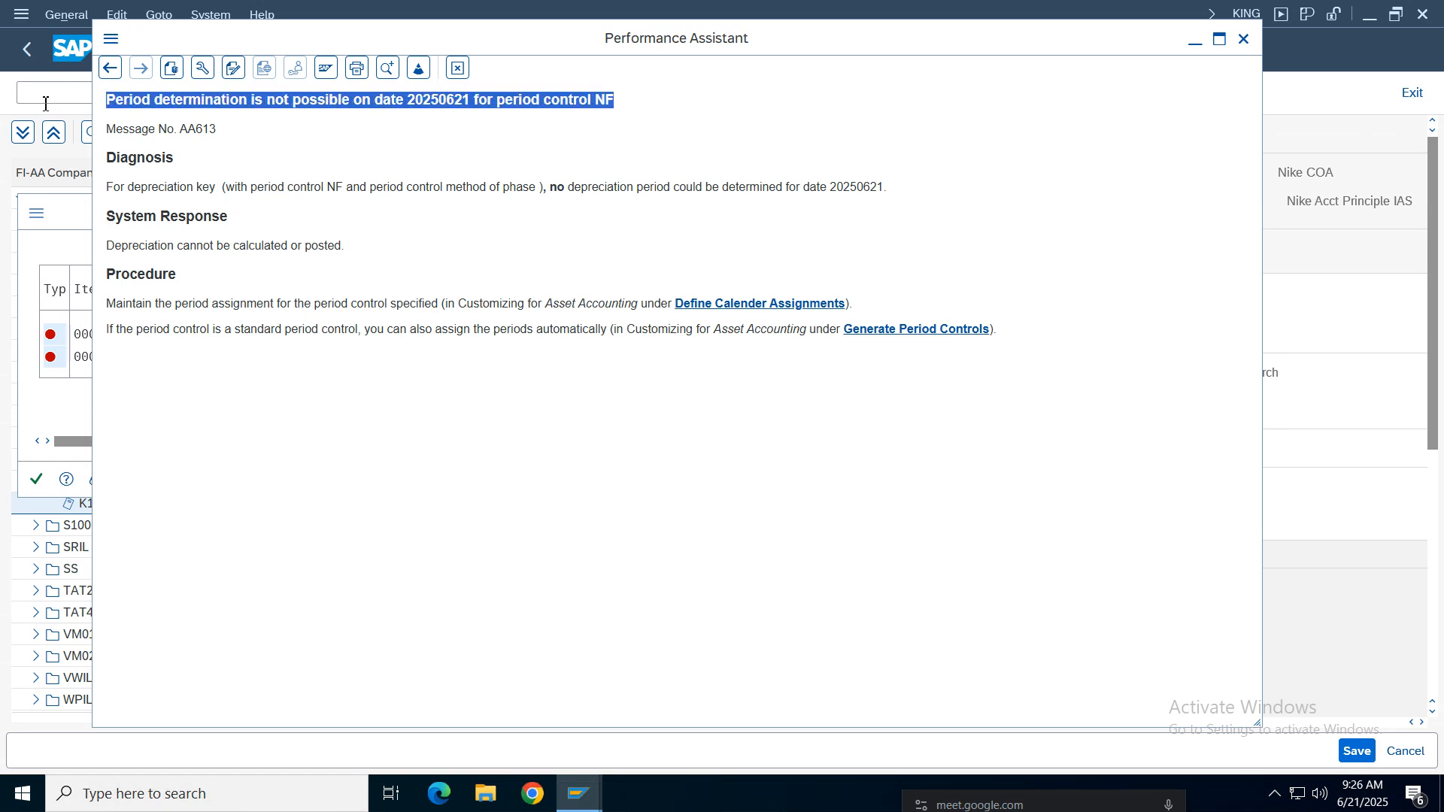
pyautogui.click(218, 192)
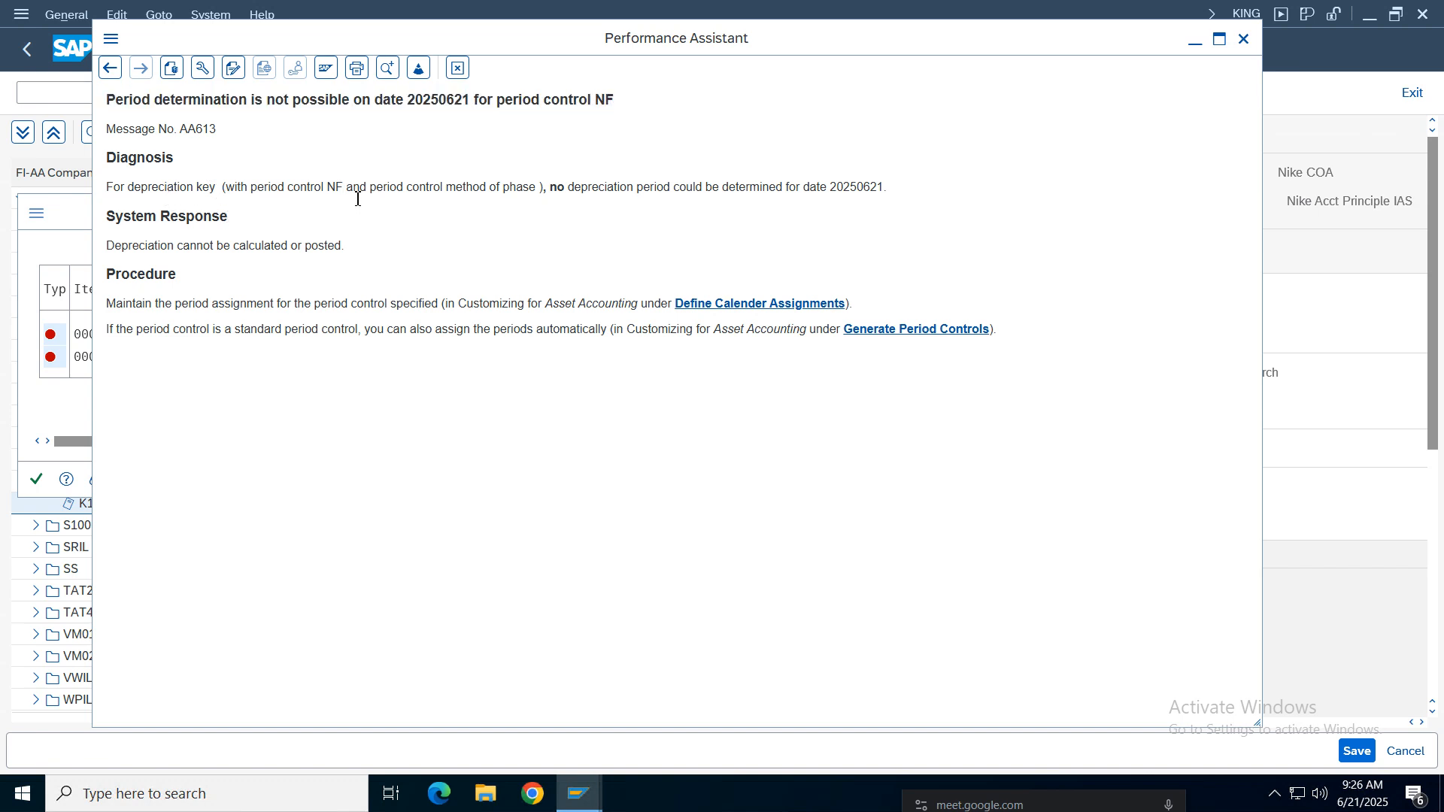
pyautogui.moveTo(530, 192); pyautogui.dragTo(463, 193)
pyautogui.click(663, 193)
pyautogui.moveTo(923, 195); pyautogui.dragTo(97, 190)
pyautogui.moveTo(167, 305); pyautogui.dragTo(684, 307)
# Step: Open the Define Calender Assignments activity under Depreciation > Valuation Methods > Period Control, and widen the FV column slightly
pyautogui.click(714, 401)
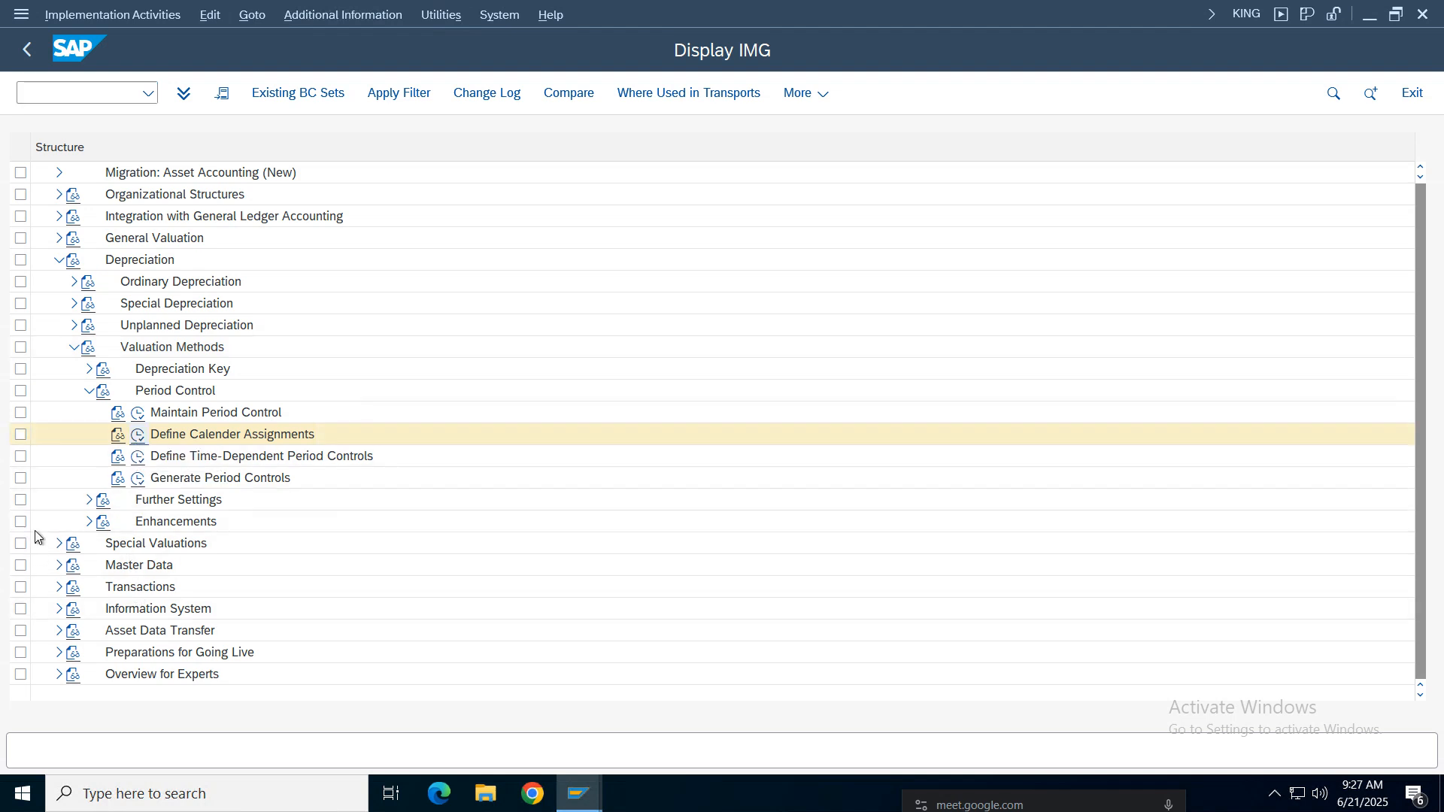
pyautogui.click(138, 434)
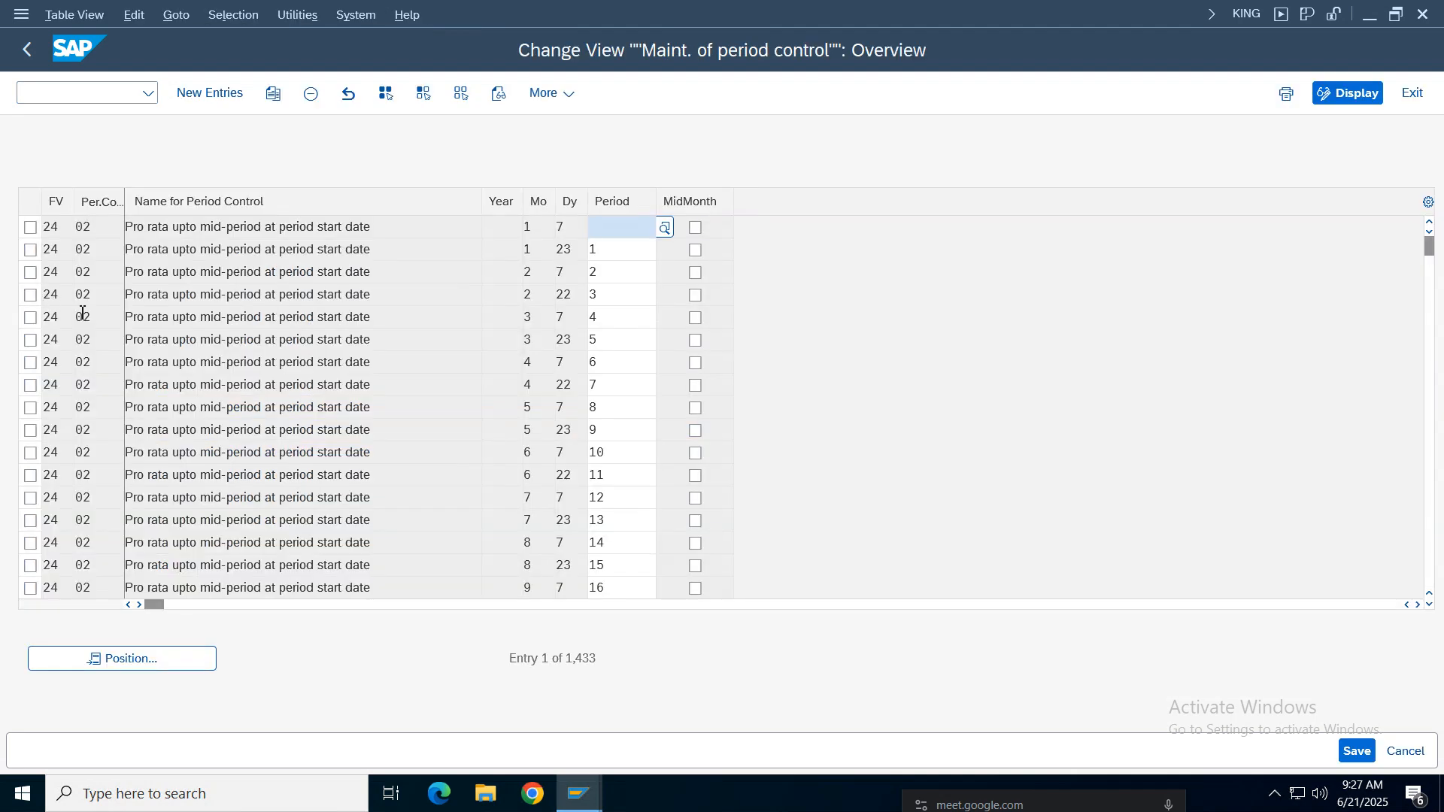
pyautogui.moveTo(75, 197); pyautogui.dragTo(83, 197)
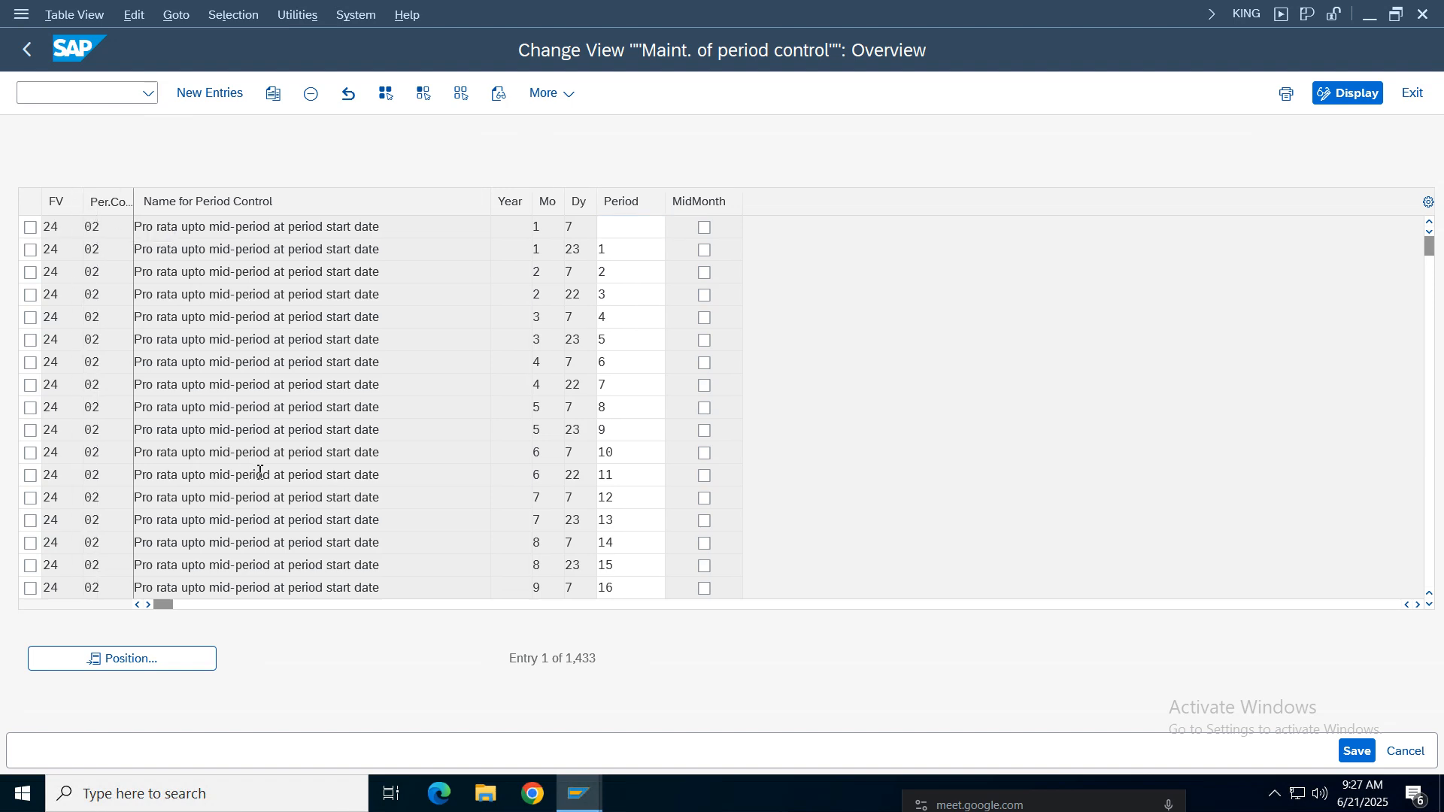
# Step: Look through the calendar assignments by fiscal year variant and period control, and return to the first entry
pyautogui.scroll(-16, 260, 471)
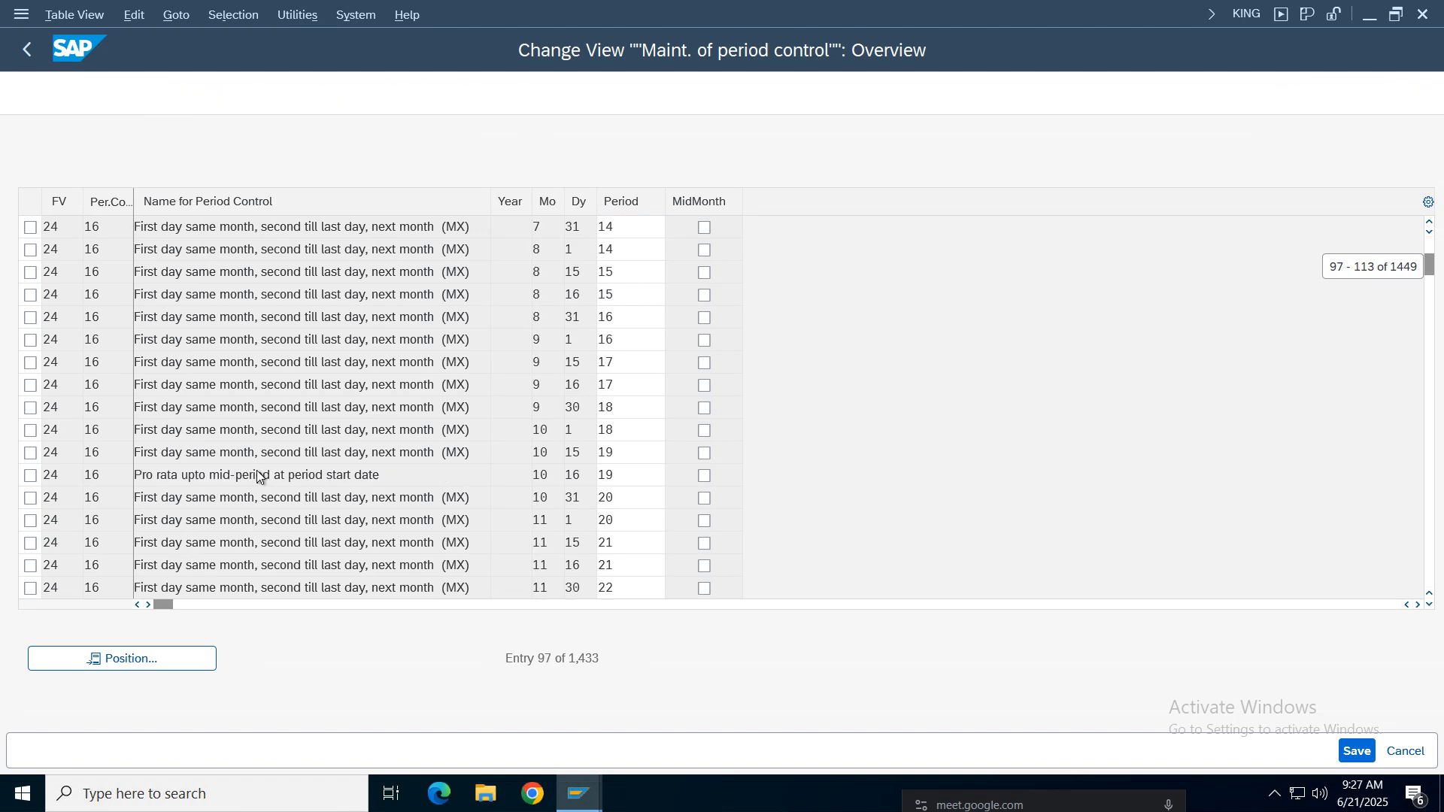
pyautogui.scroll(-16, 257, 472)
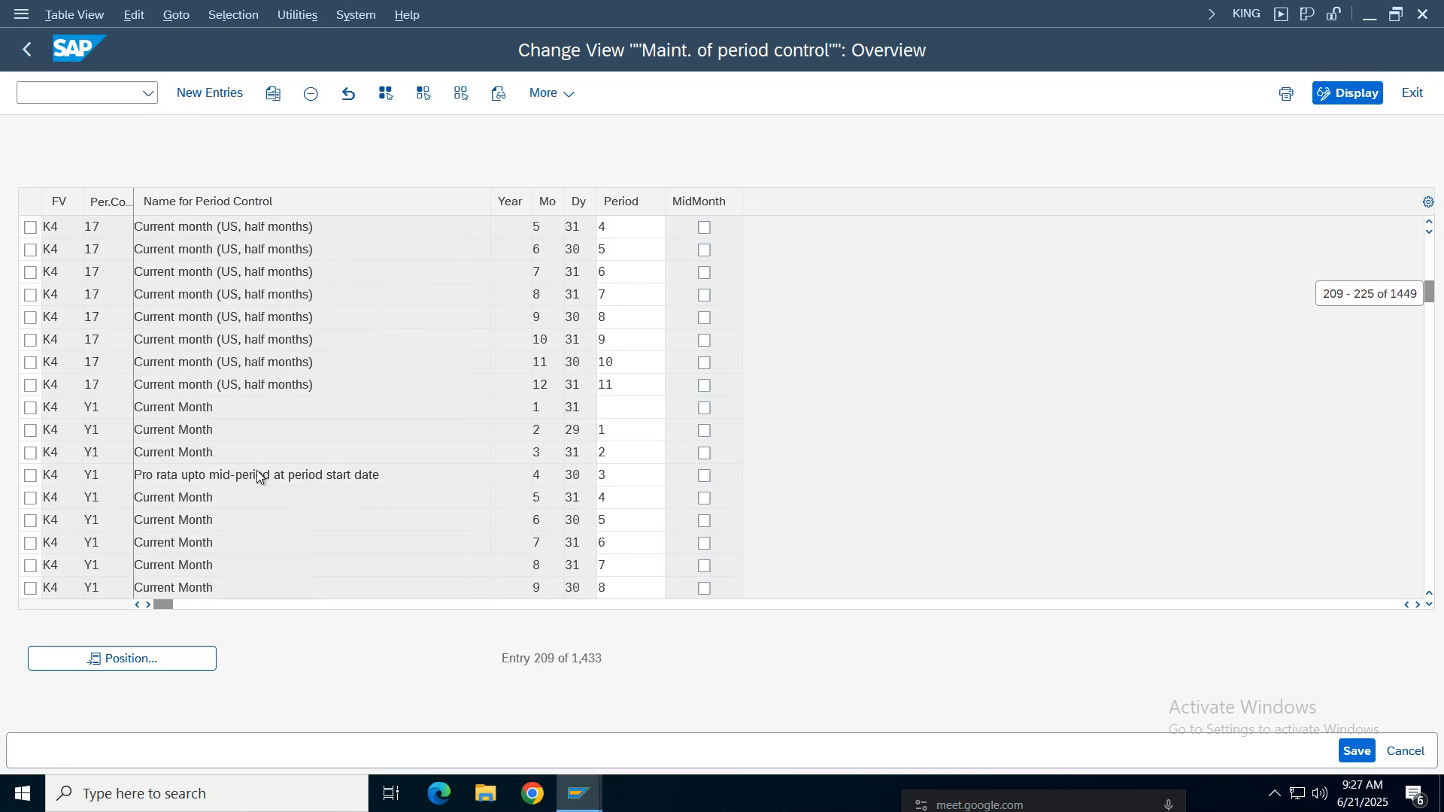
pyautogui.scroll(-12, 258, 473)
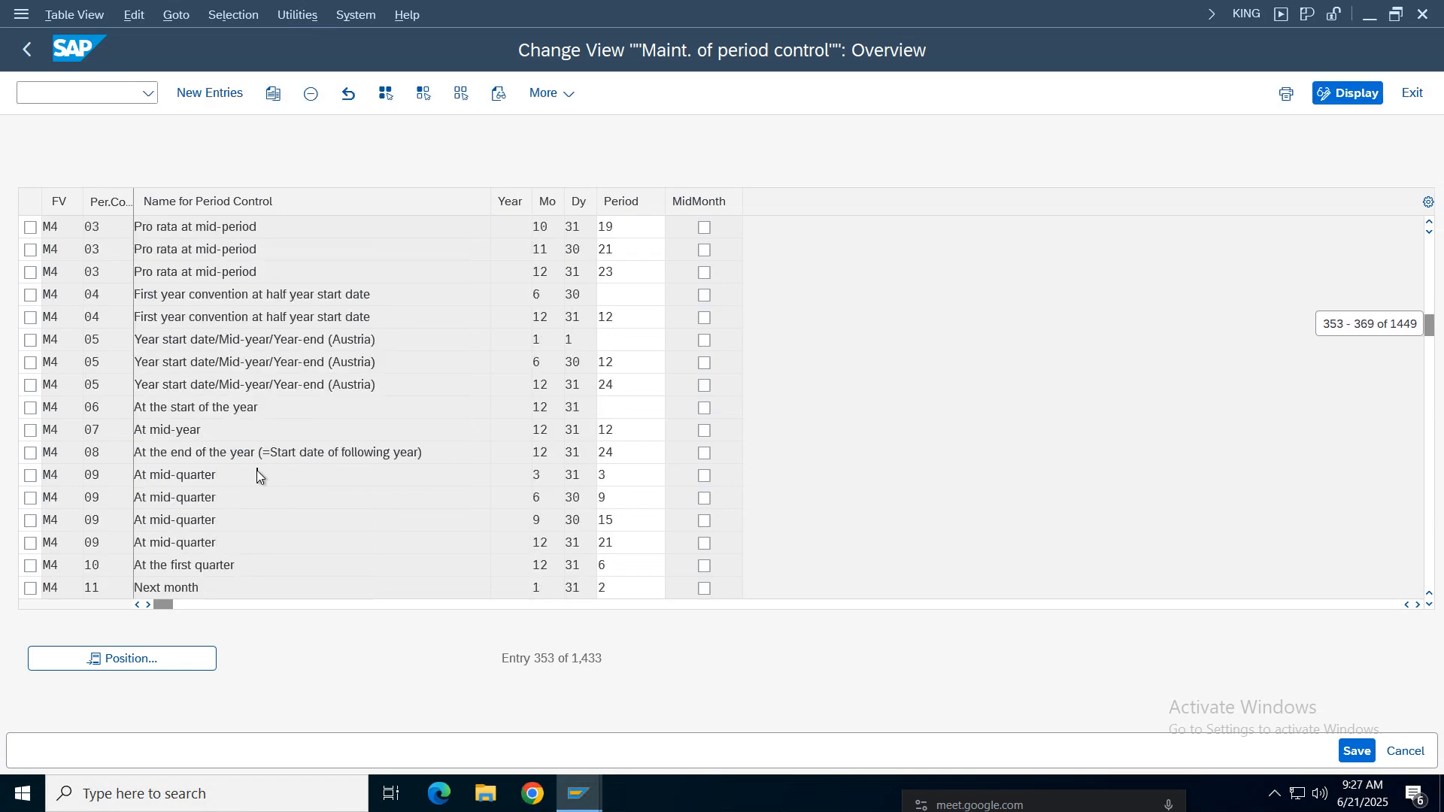
pyautogui.scroll(4, 257, 472)
pyautogui.scroll(18, 258, 473)
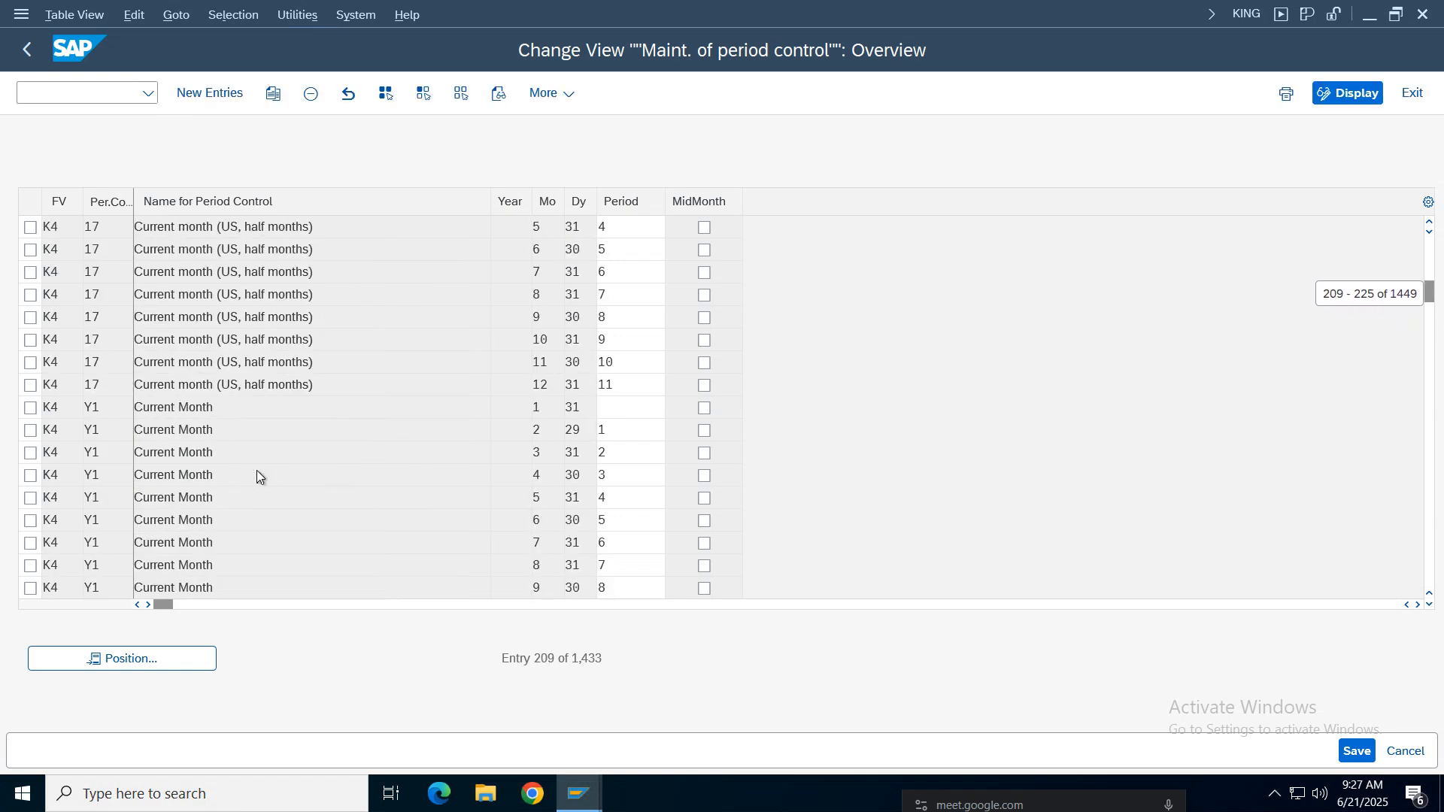
pyautogui.scroll(18, 257, 474)
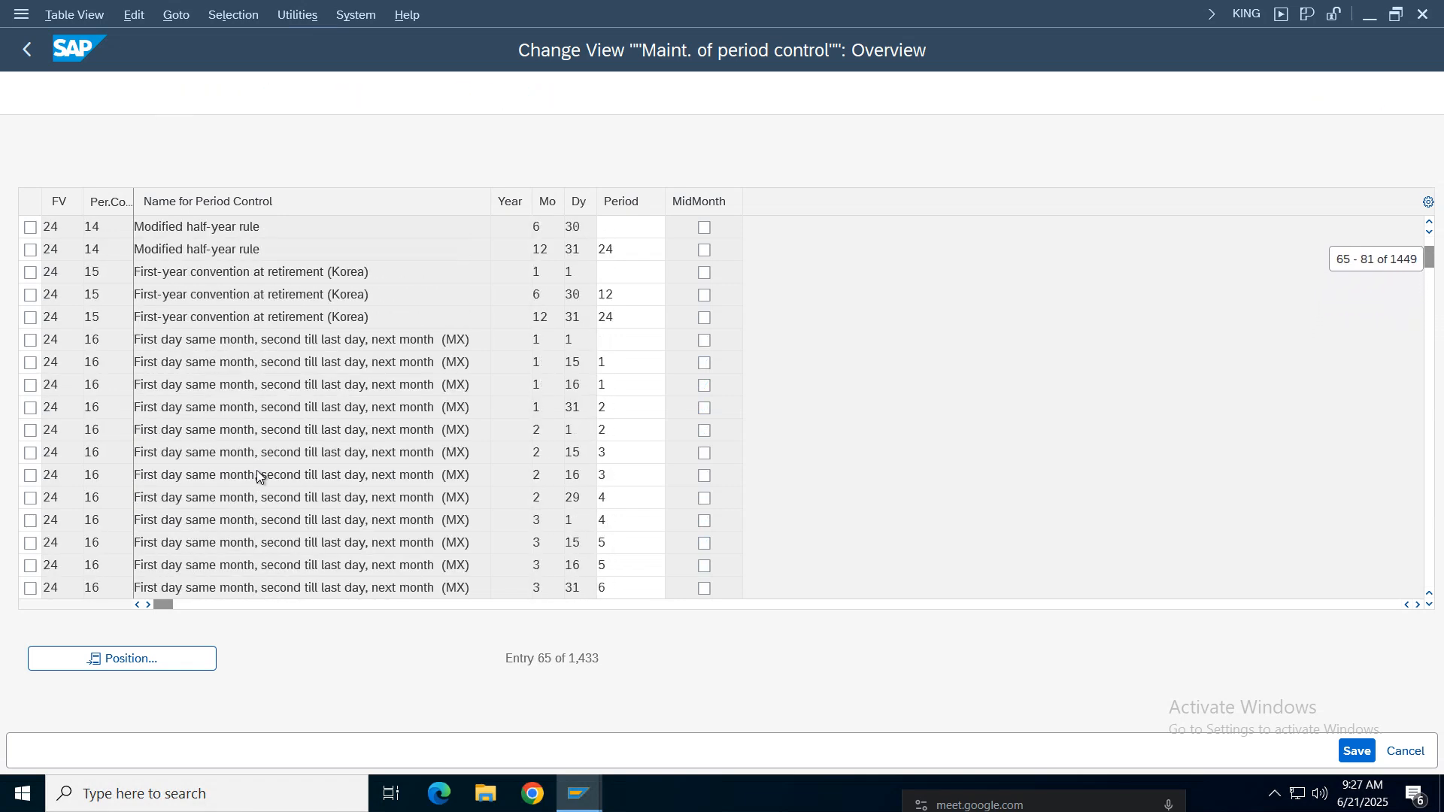
pyautogui.scroll(4, 257, 475)
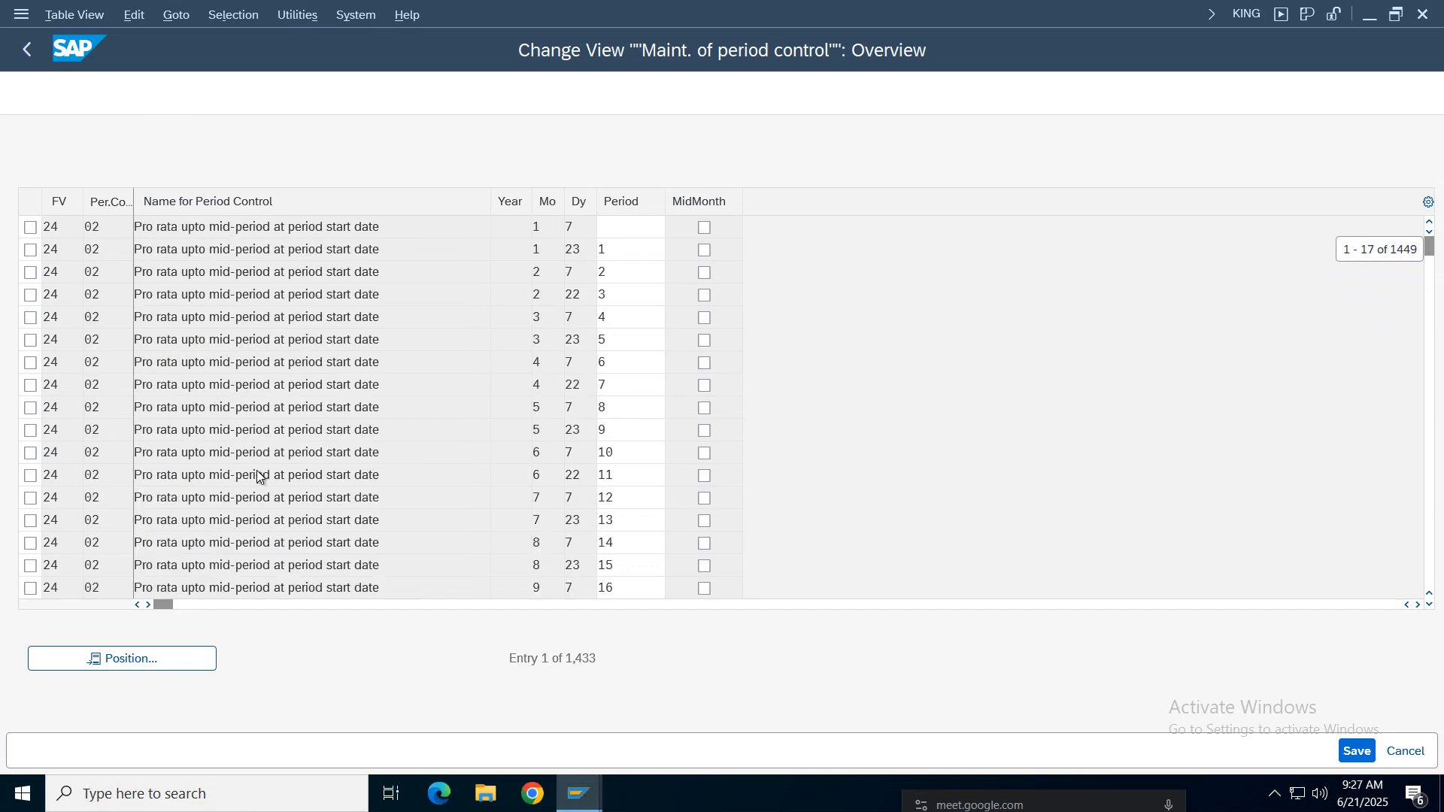
# Step: Position the calendar assignments on FY variant NF, and look through the list again from its beginning
pyautogui.click(115, 660)
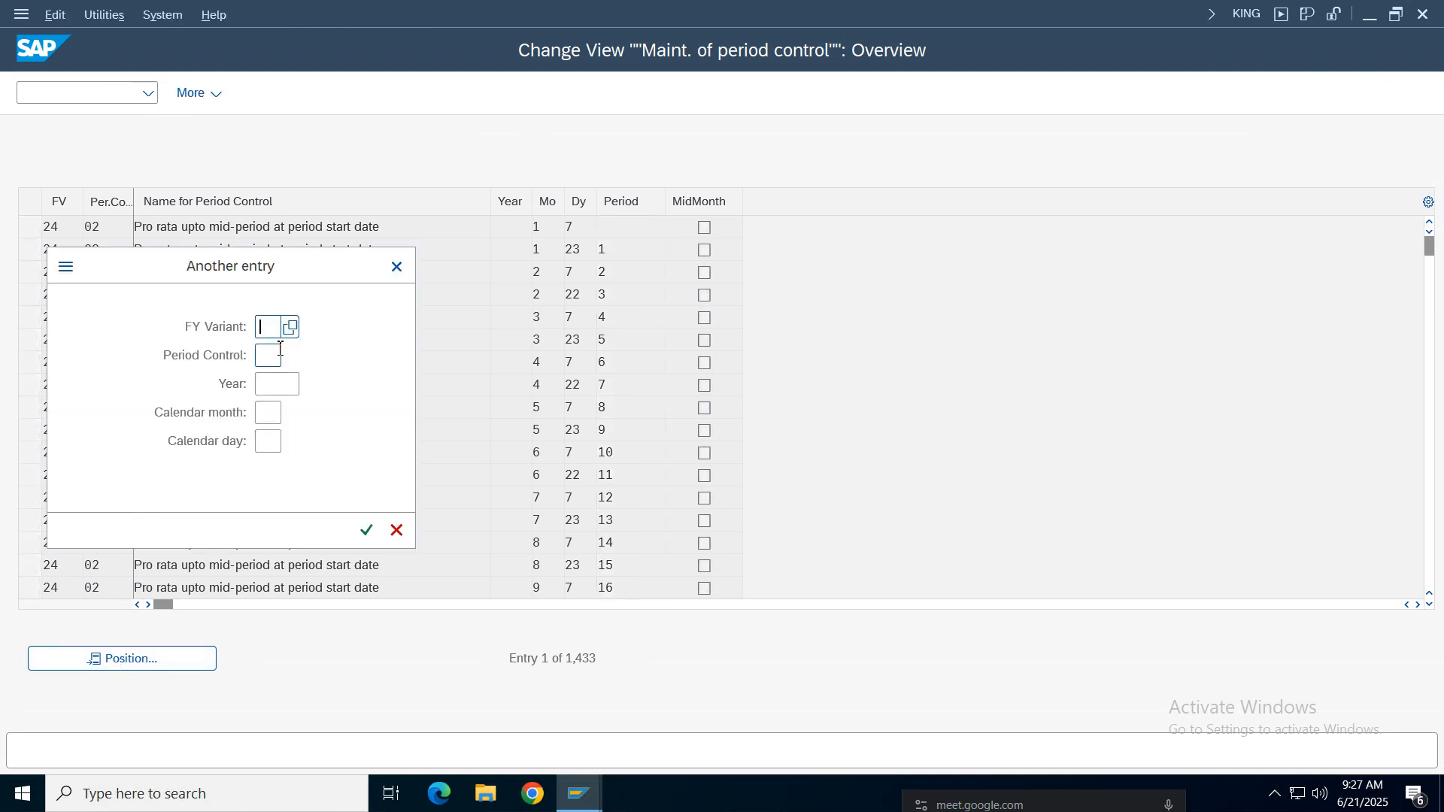
pyautogui.write('nf')
pyautogui.press('Return')
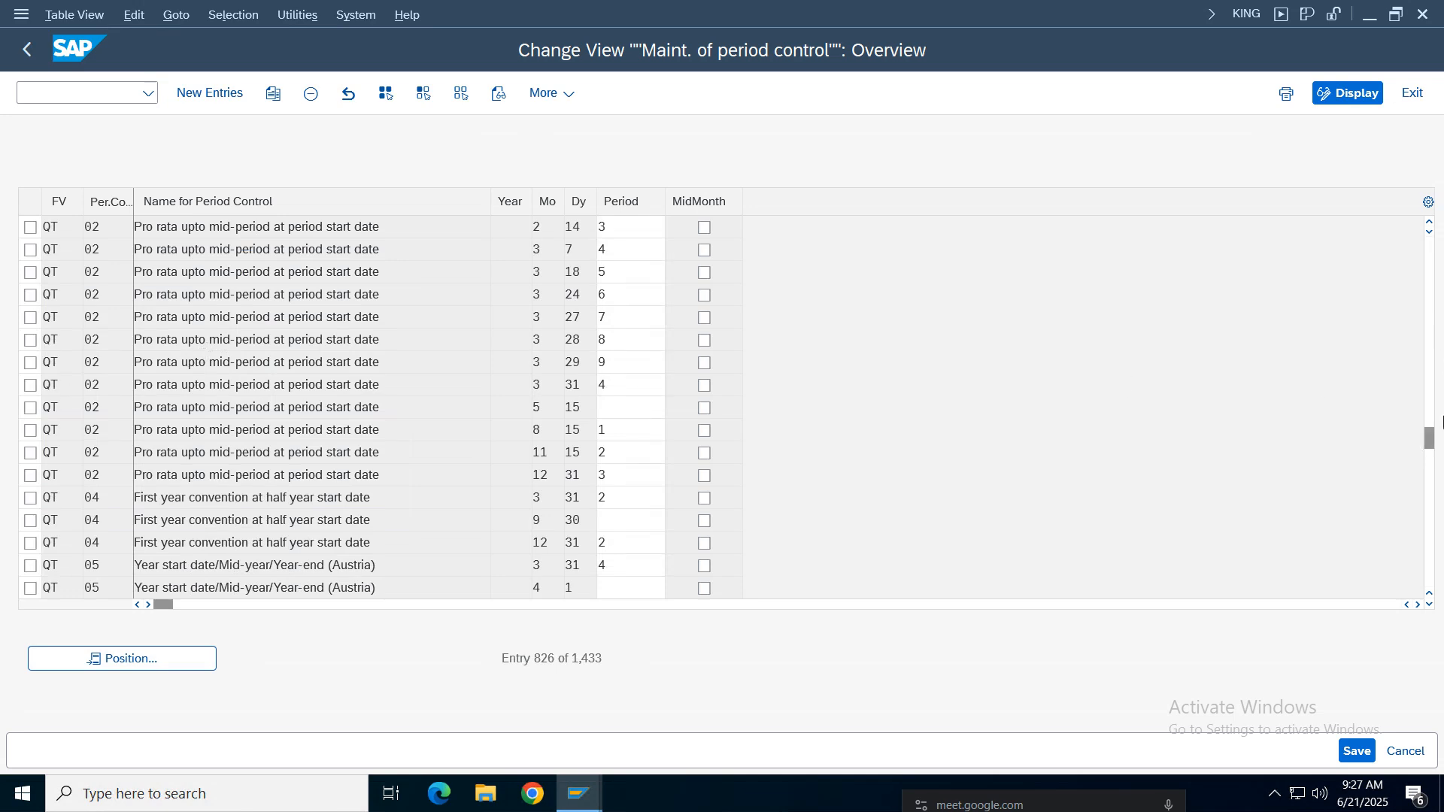
pyautogui.moveTo(1430, 439); pyautogui.dragTo(1429, 247)
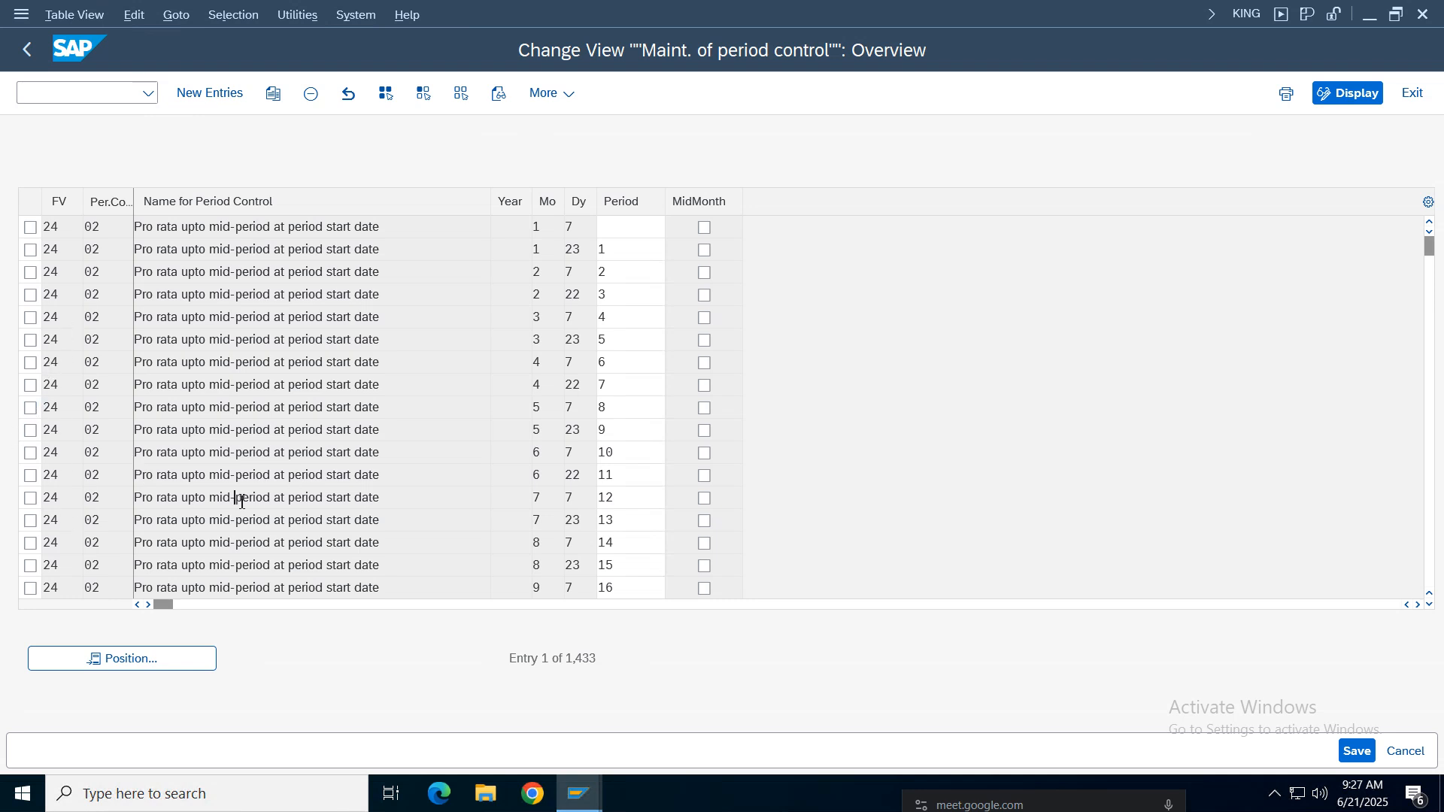
pyautogui.scroll(-3, 241, 501)
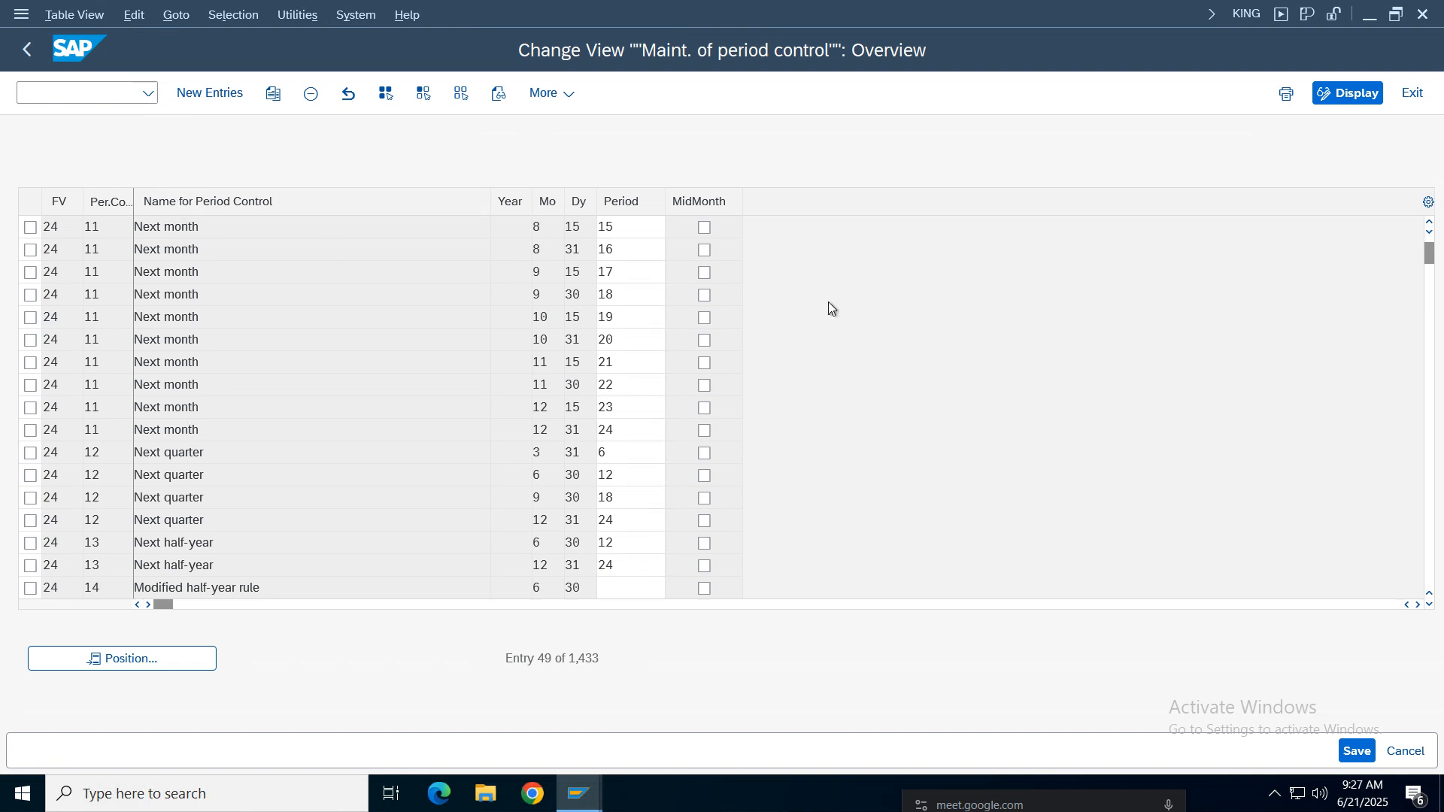
pyautogui.moveTo(1430, 260); pyautogui.dragTo(1430, 284)
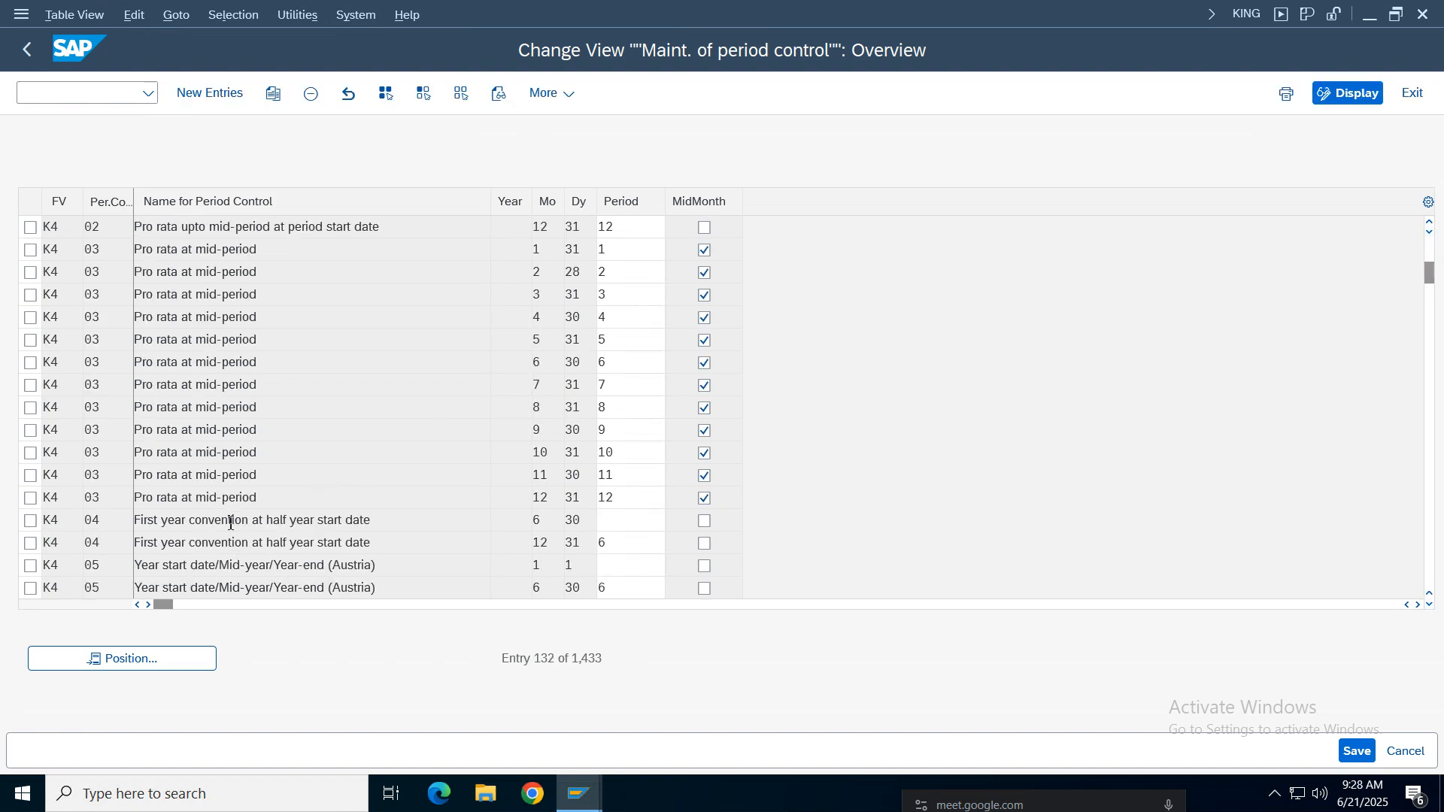
# Step: Look further through the calendar assignments list, and position it on FY variant V3
pyautogui.scroll(-6, 227, 521)
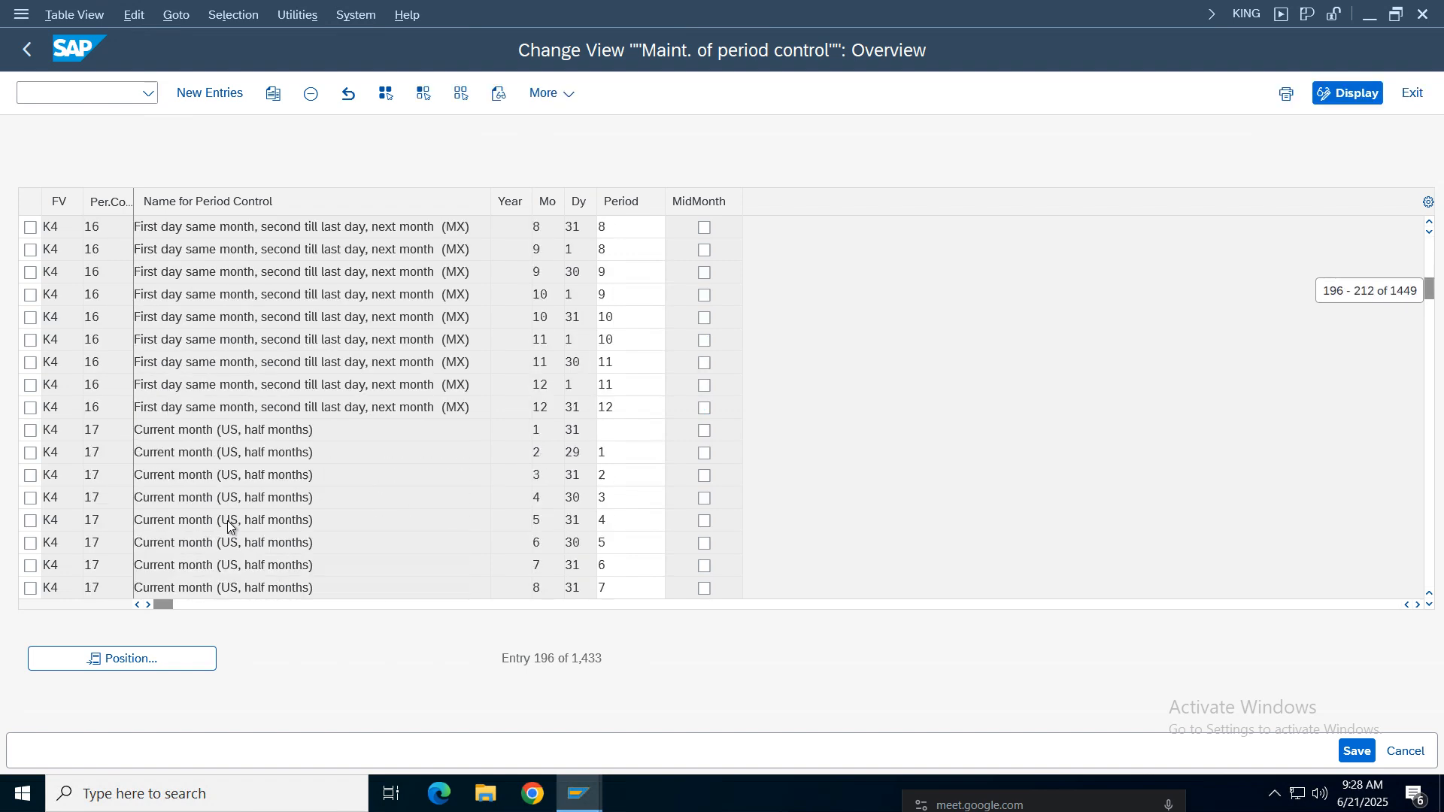
pyautogui.scroll(-9, 229, 527)
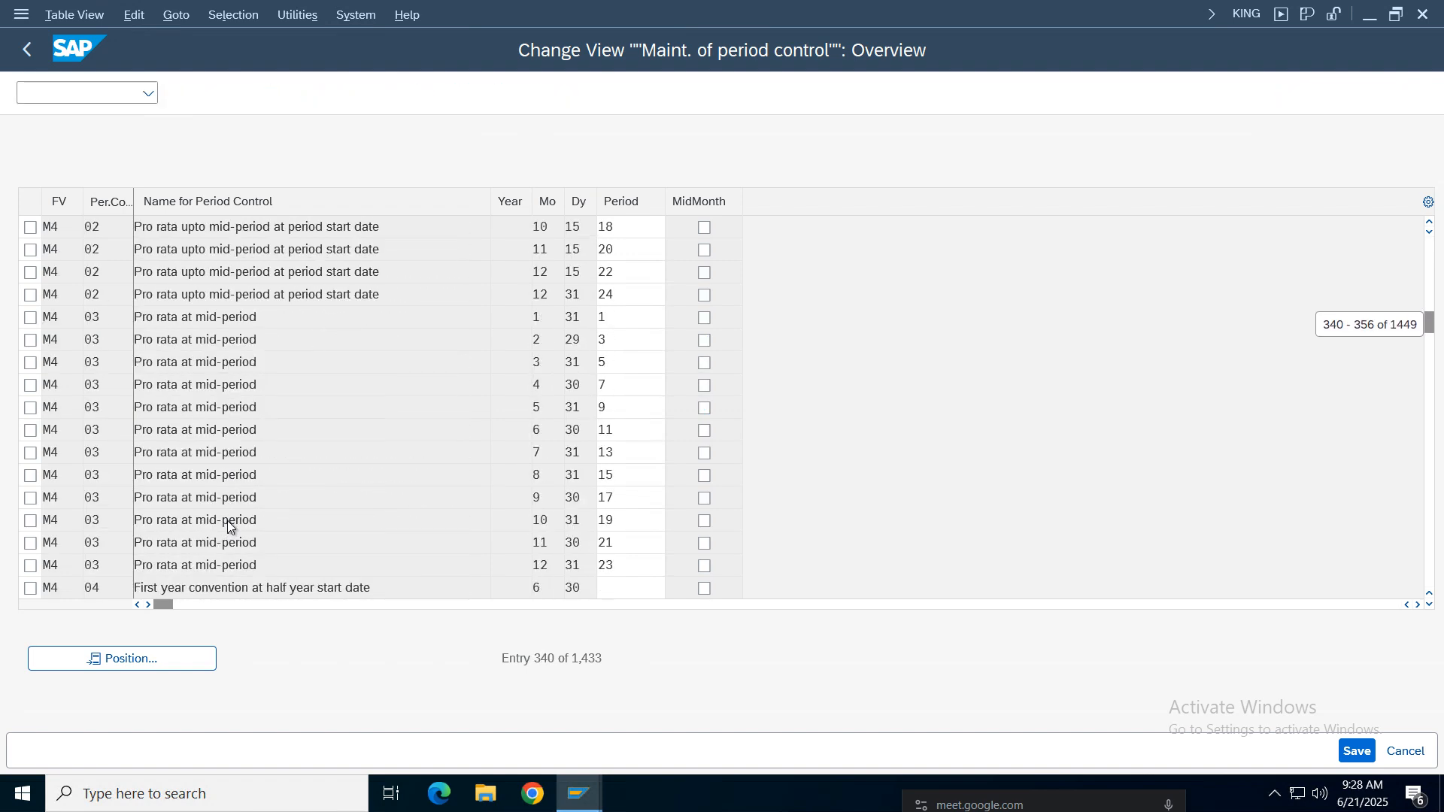
pyautogui.scroll(-9, 228, 521)
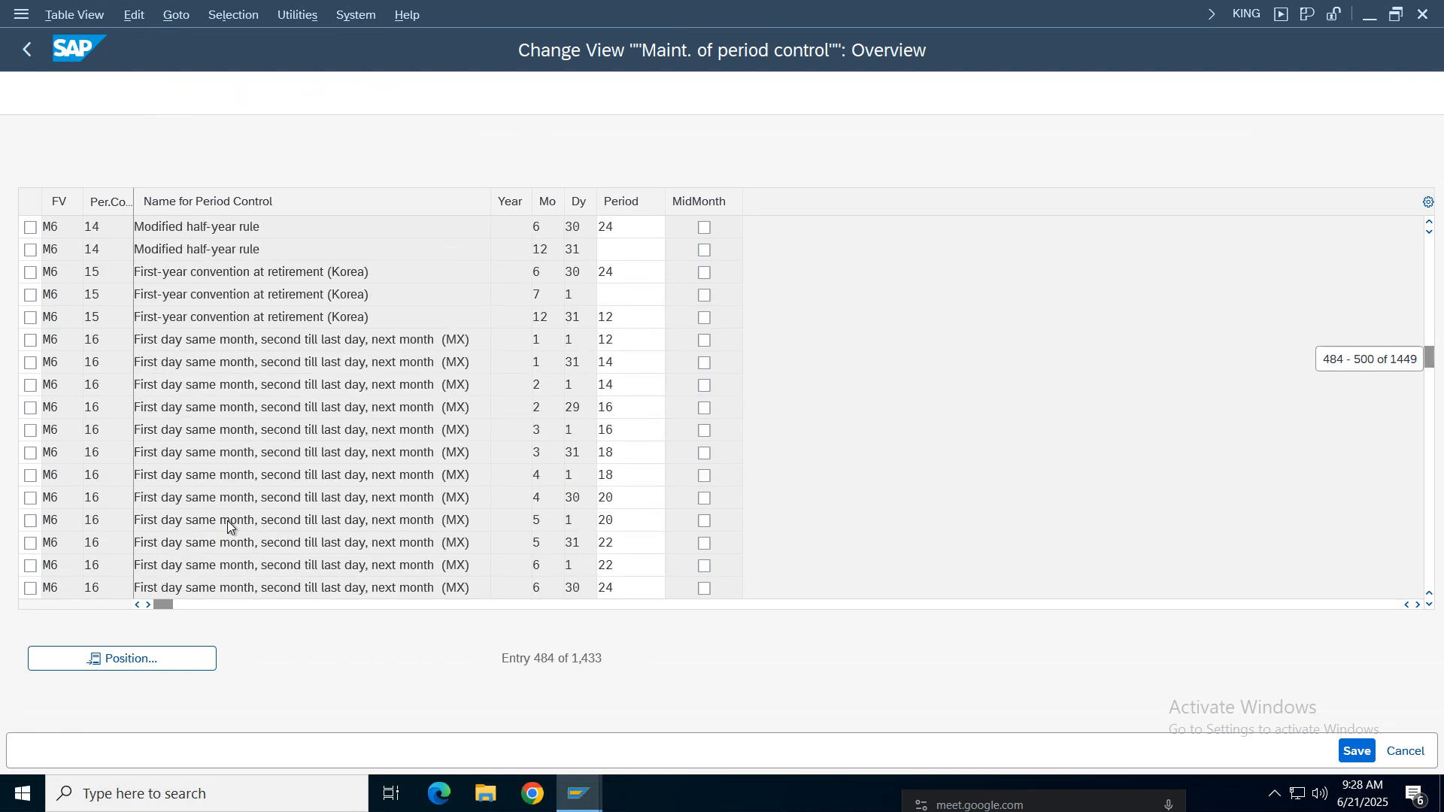
pyautogui.scroll(-8, 229, 524)
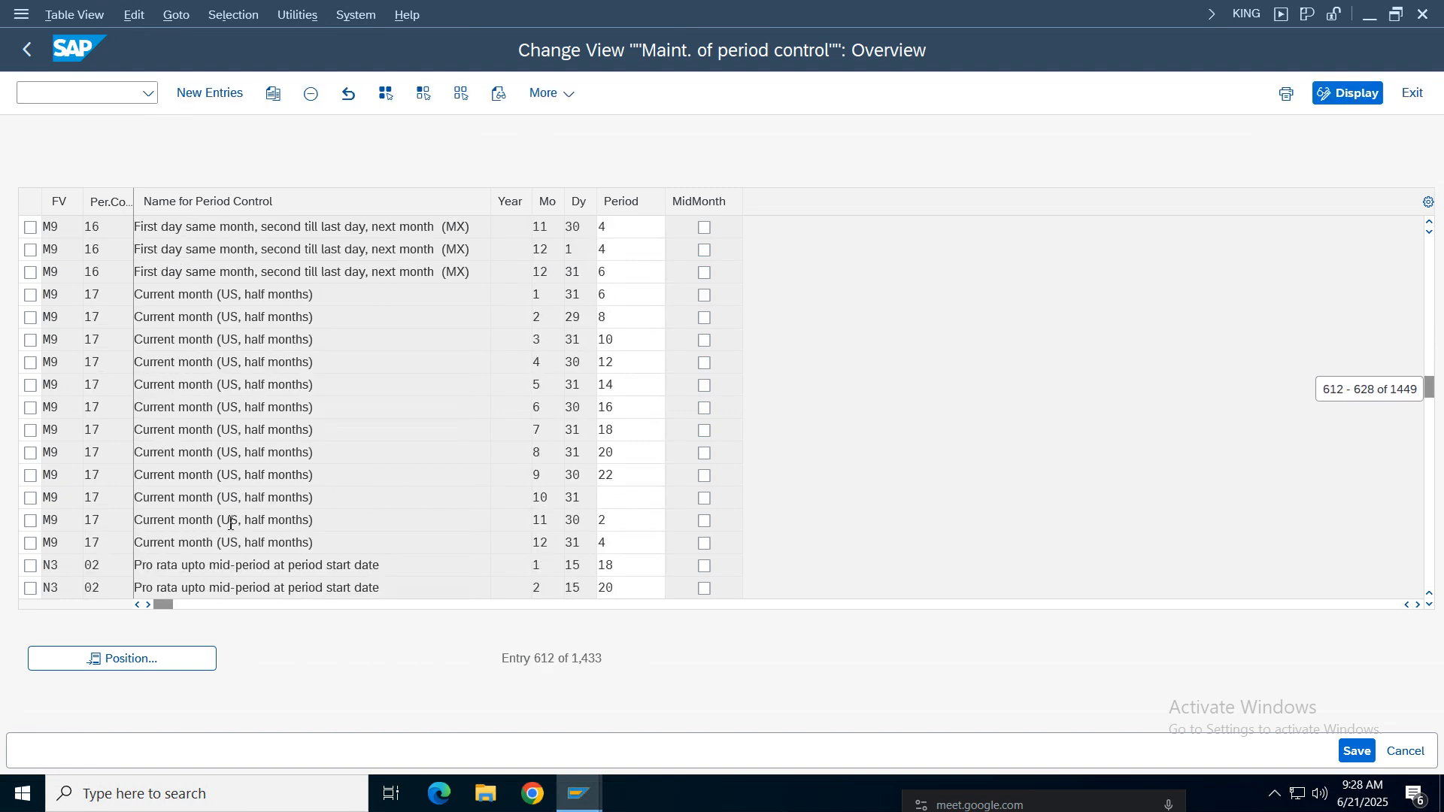
pyautogui.scroll(-3, 230, 524)
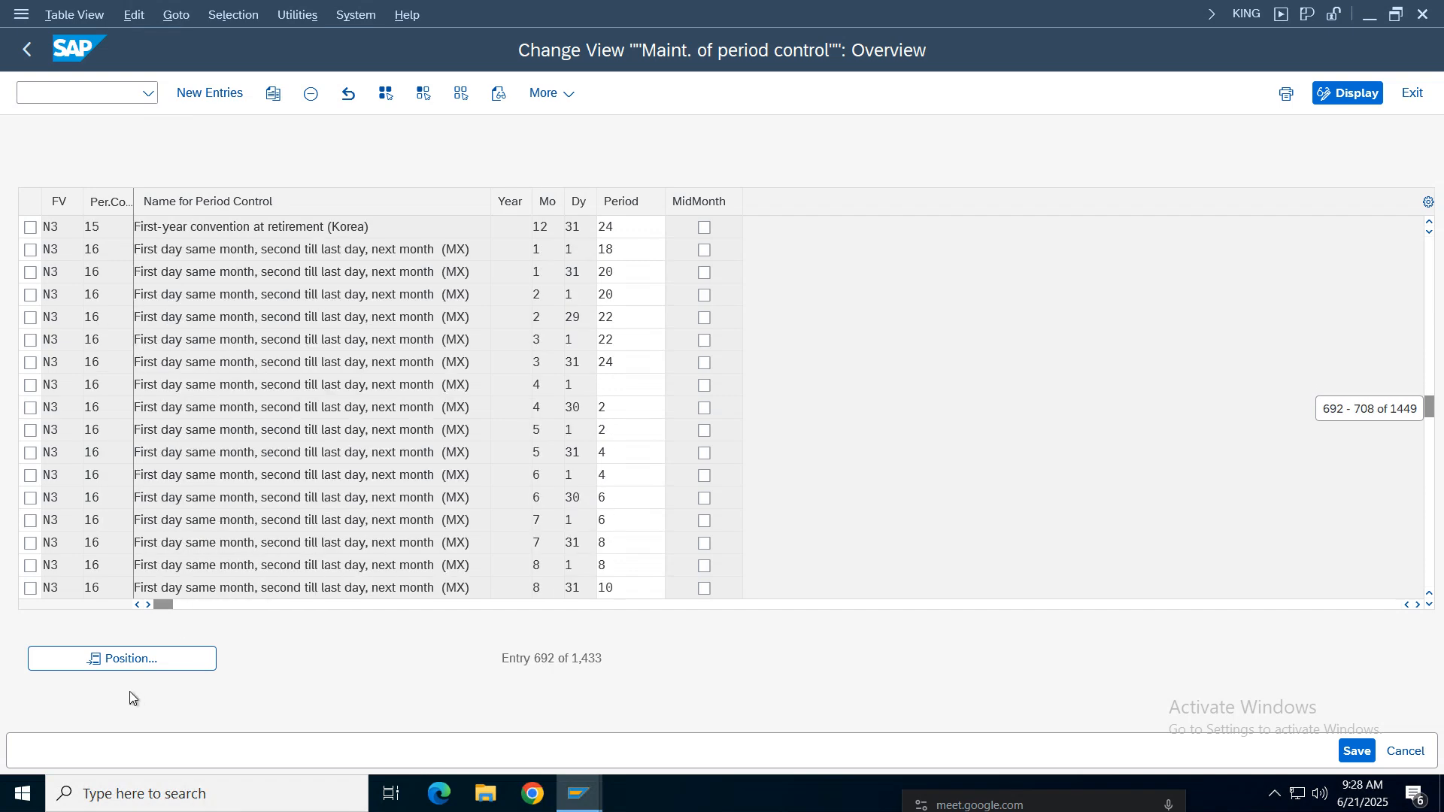
pyautogui.click(134, 658)
pyautogui.write('V3')
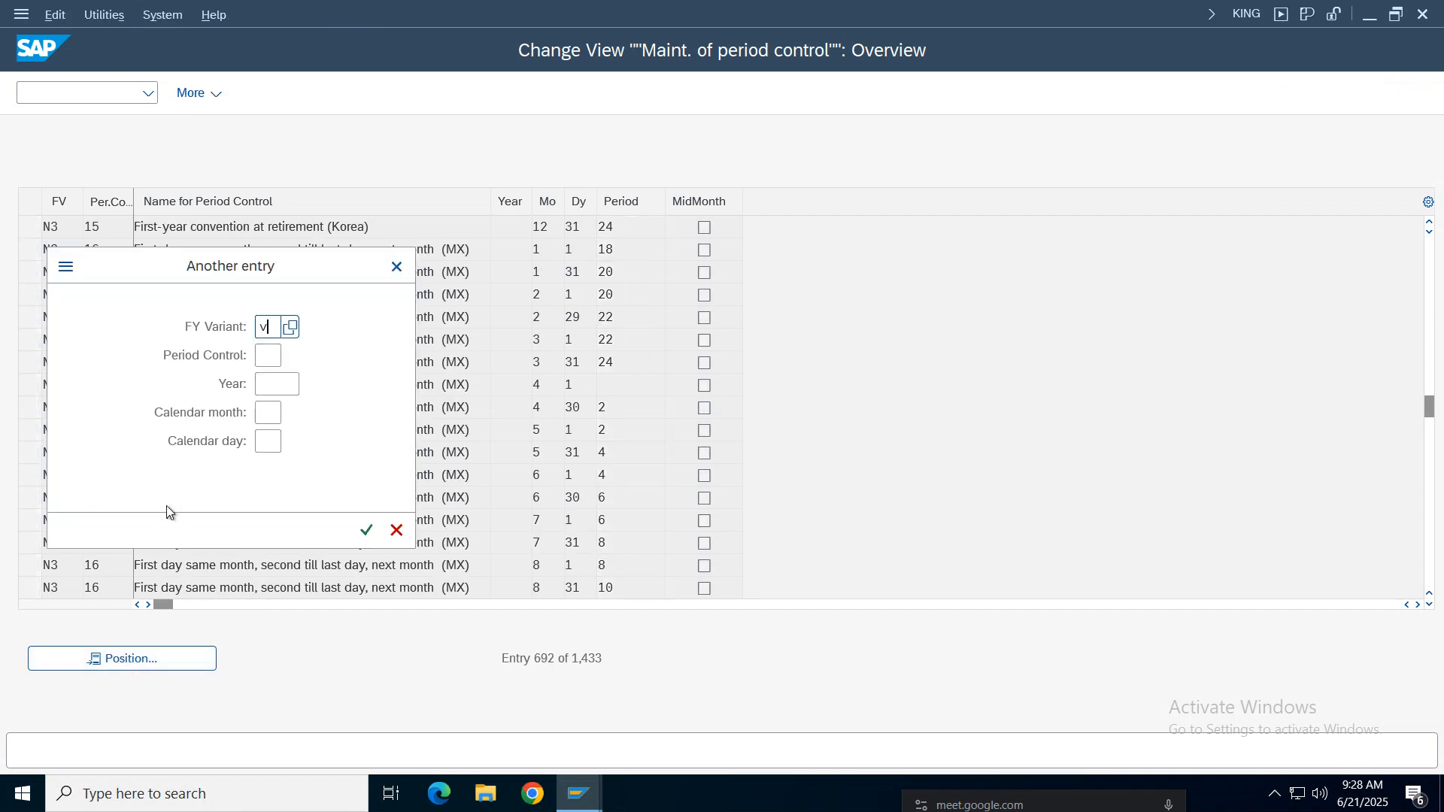
pyautogui.press('Return')
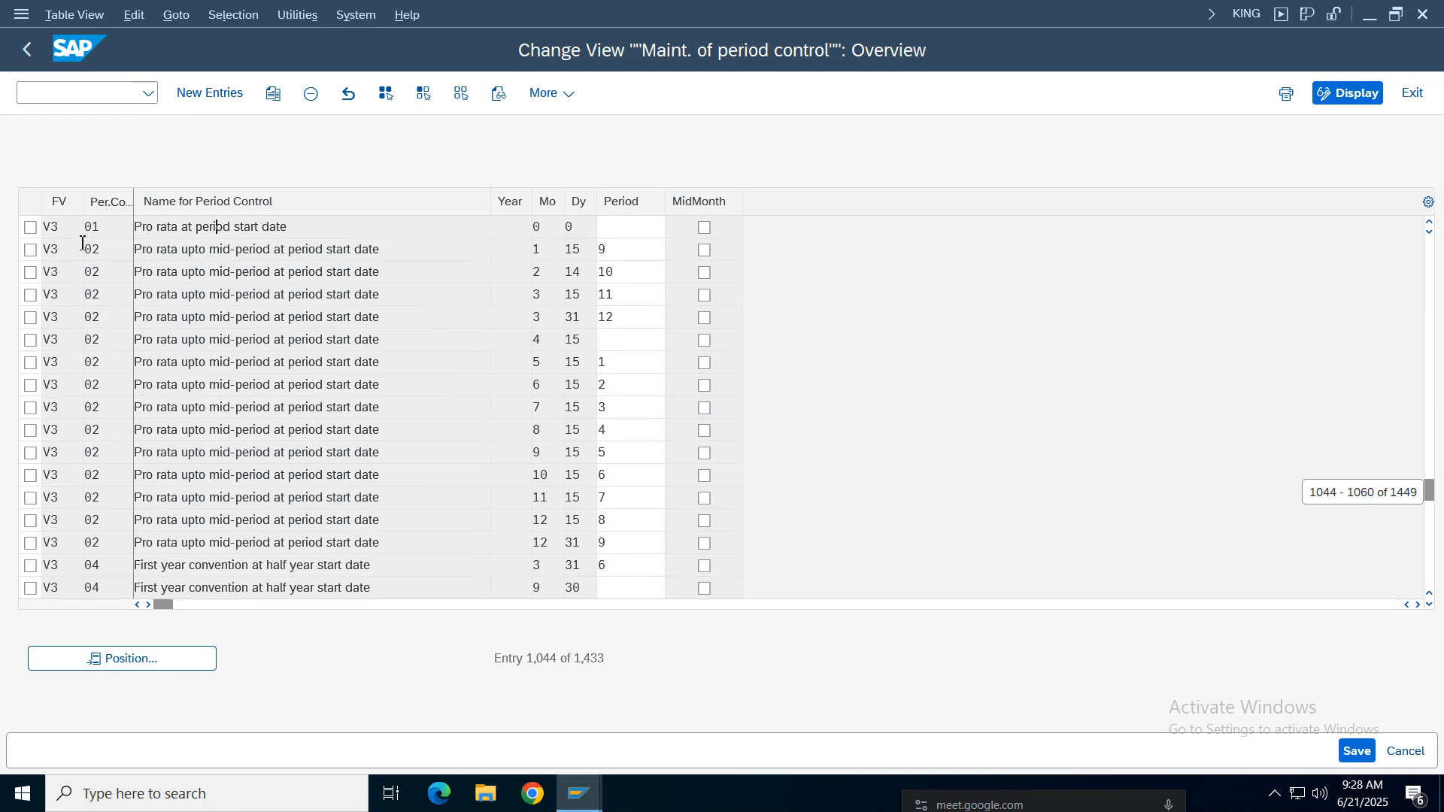
# Step: Select the V3 entries for period controls 01 (Pro rata at period start date) and 06 (At the start of the year), and start copying them
pyautogui.moveTo(331, 227); pyautogui.dragTo(11, 239)
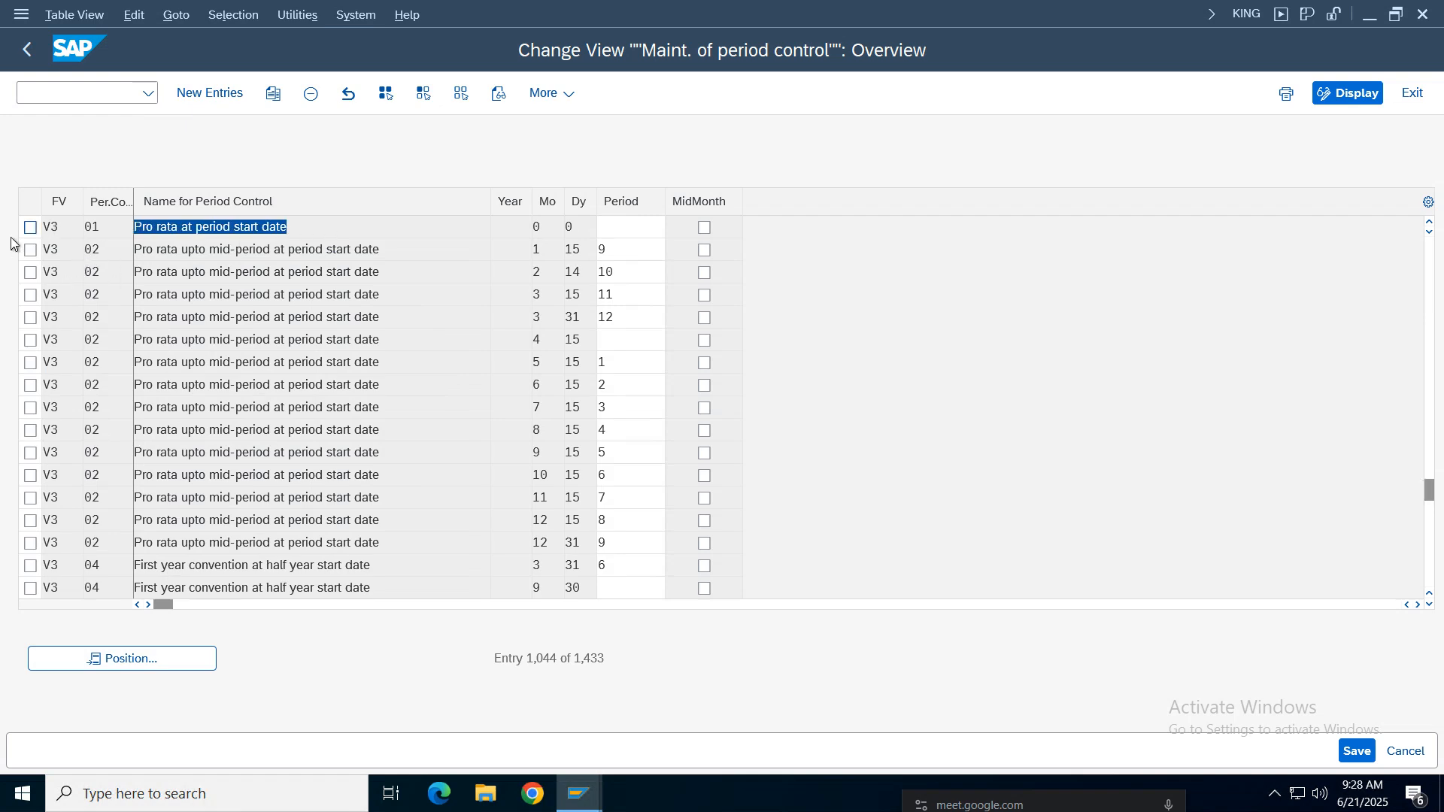
pyautogui.click(30, 227)
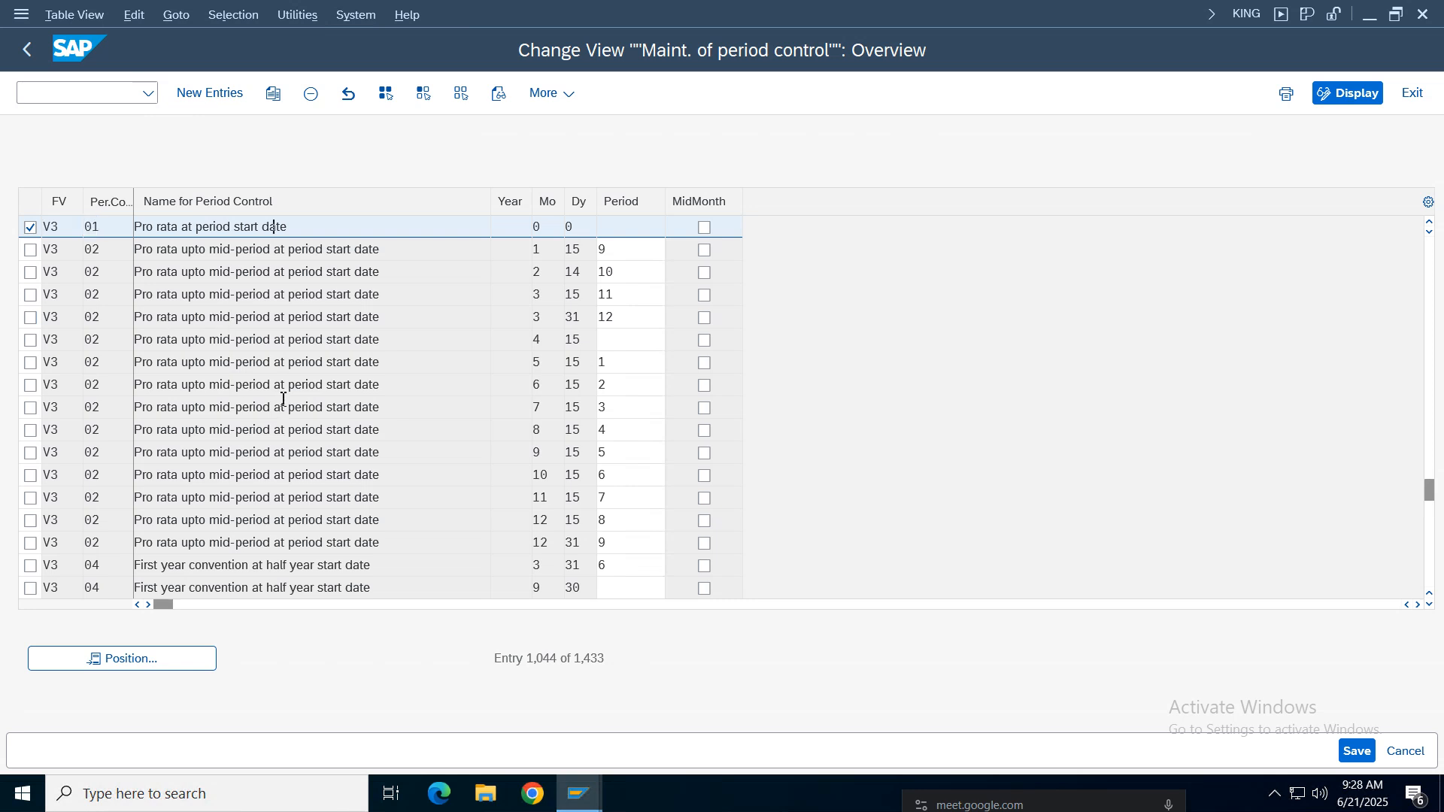
pyautogui.scroll(-5, 283, 398)
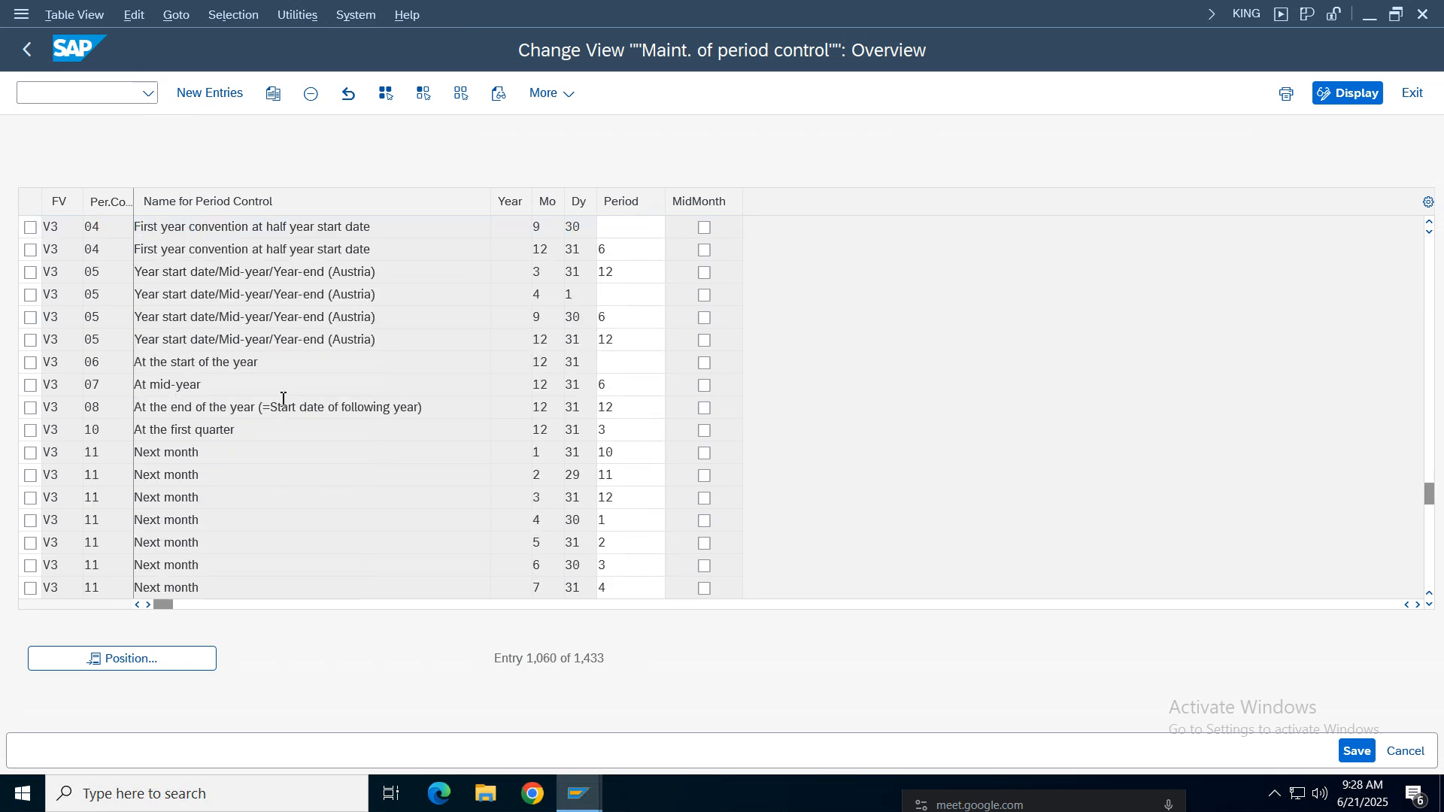
pyautogui.click(30, 363)
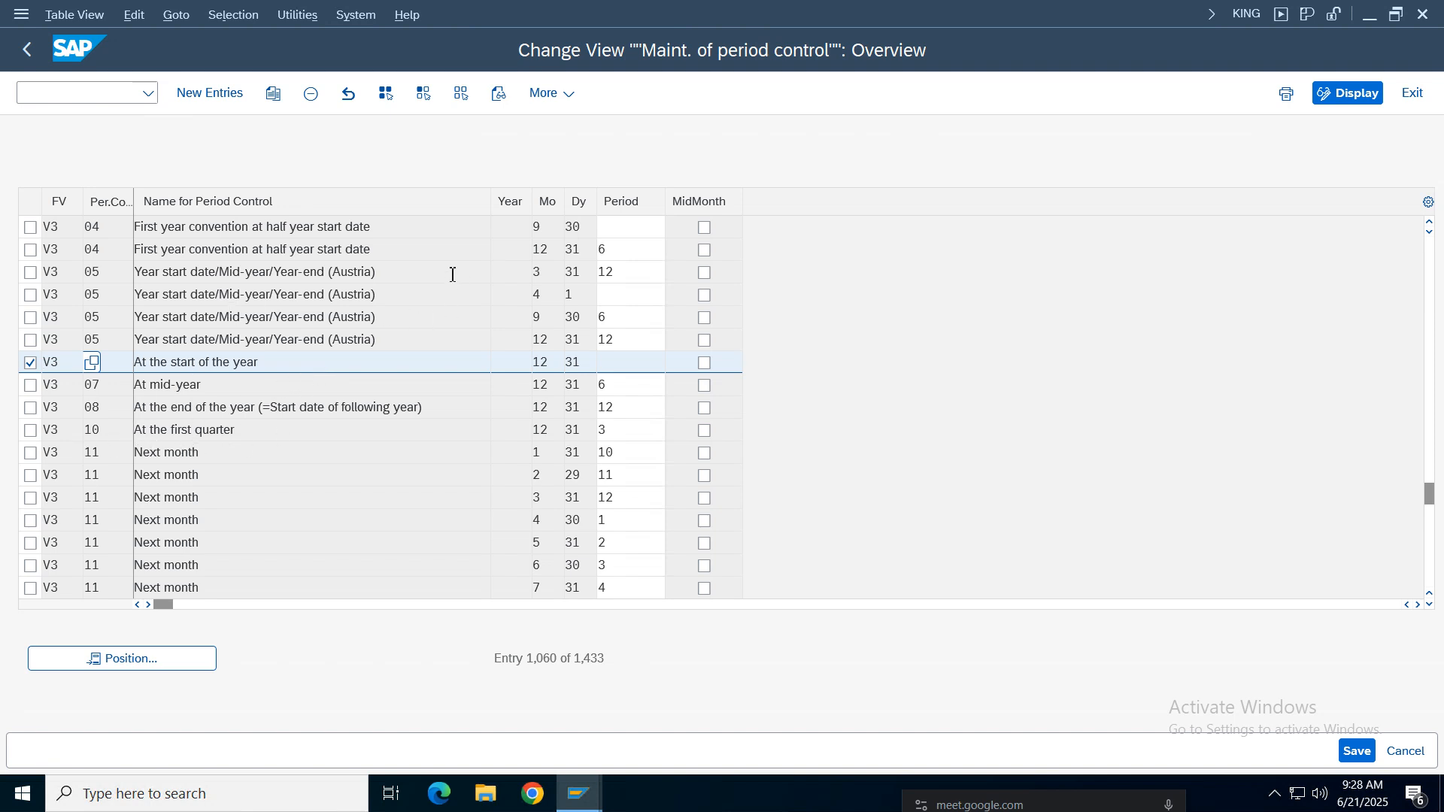
pyautogui.scroll(5, 453, 274)
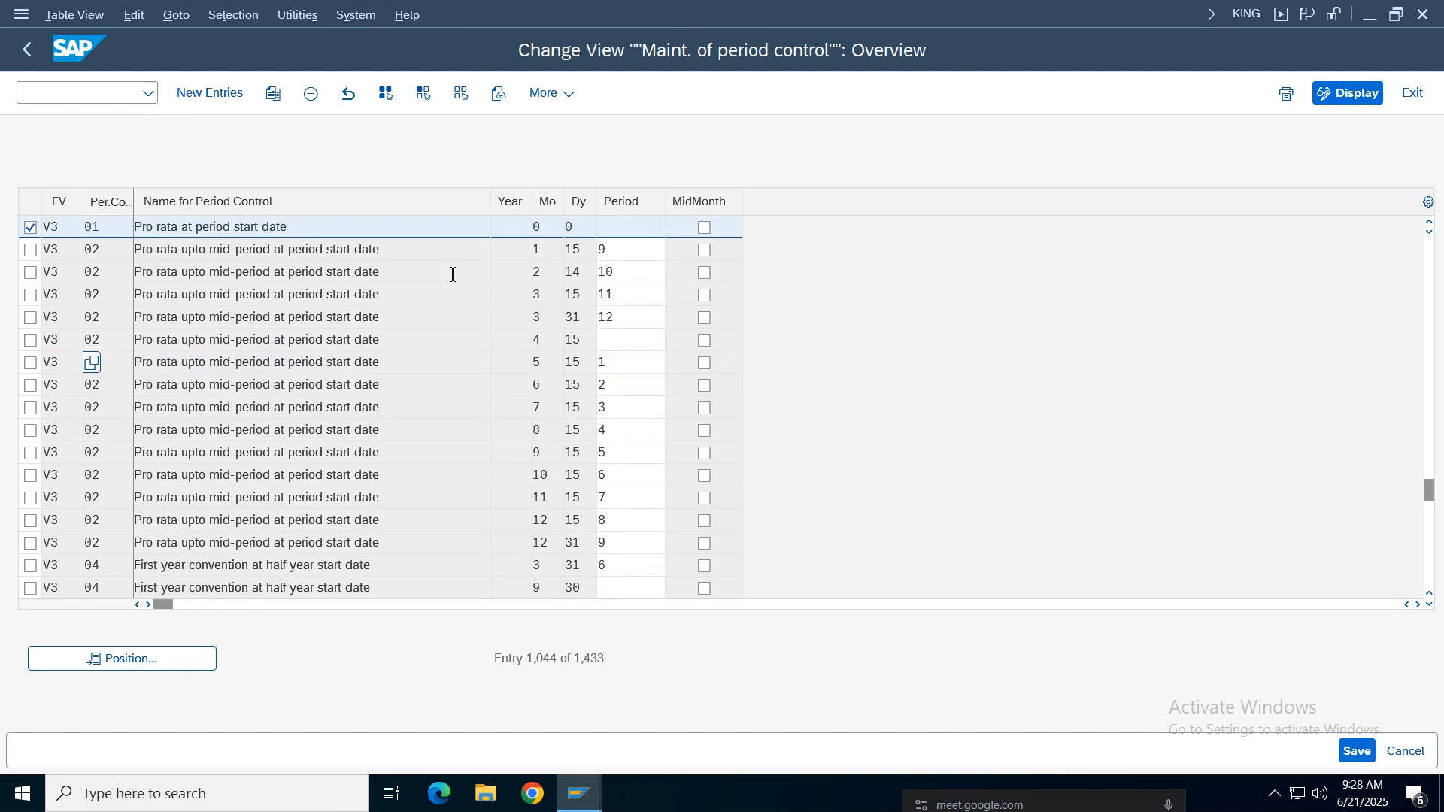
pyautogui.click(275, 97)
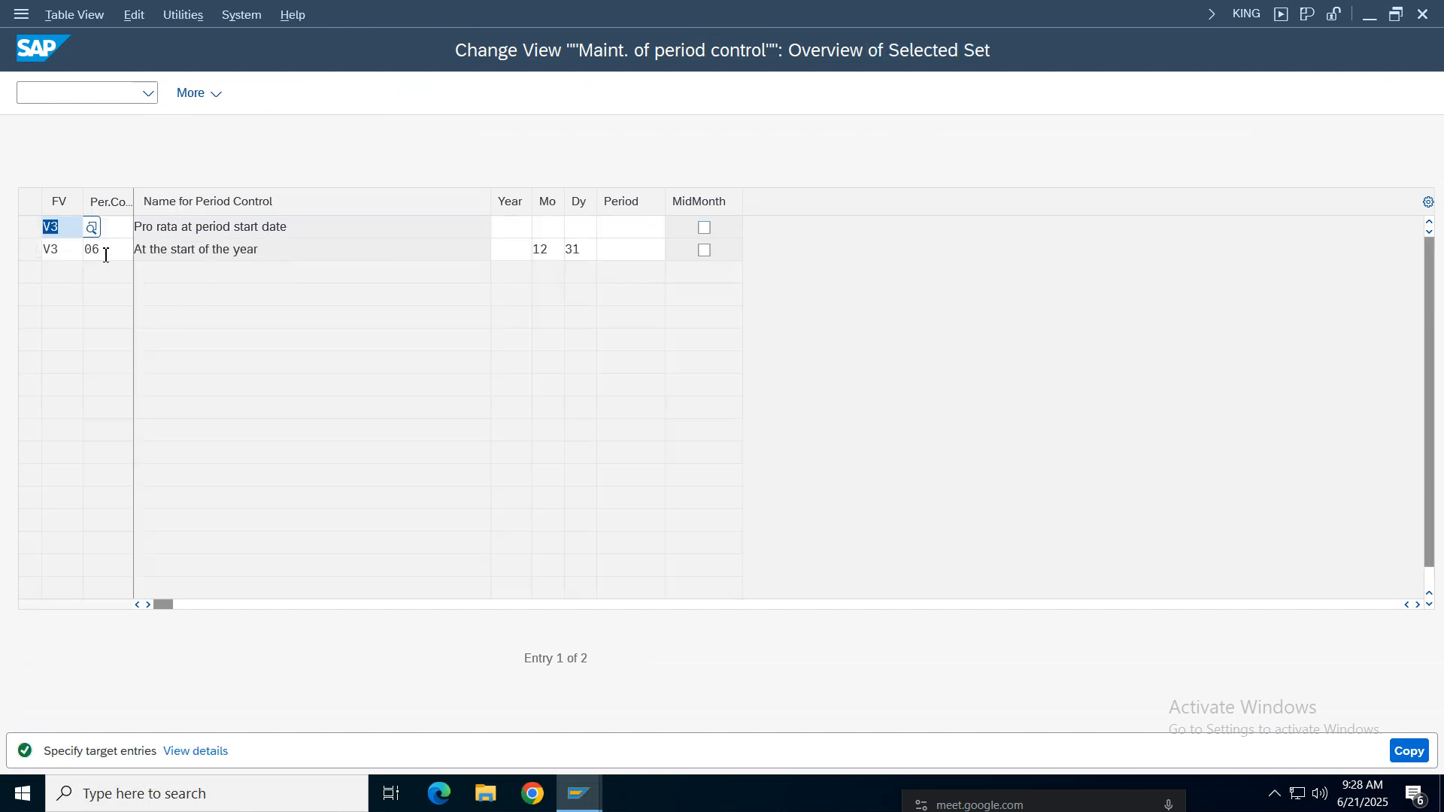
# Step: Set the fiscal year variant to NF for both copied entries, period controls 01 and 06, and complete the copy
pyautogui.click(113, 226)
pyautogui.write('01')
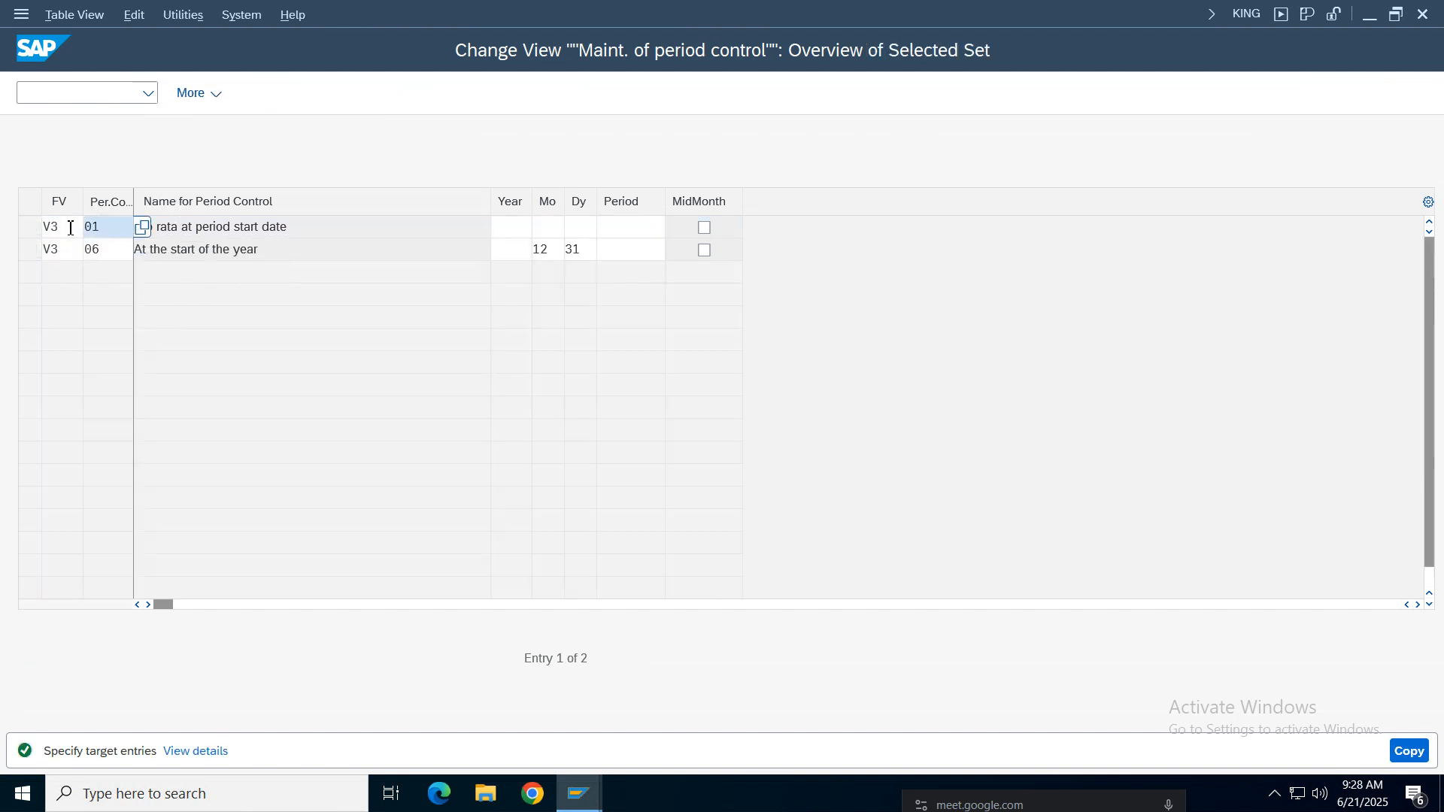
pyautogui.click(71, 227)
pyautogui.write('NF')
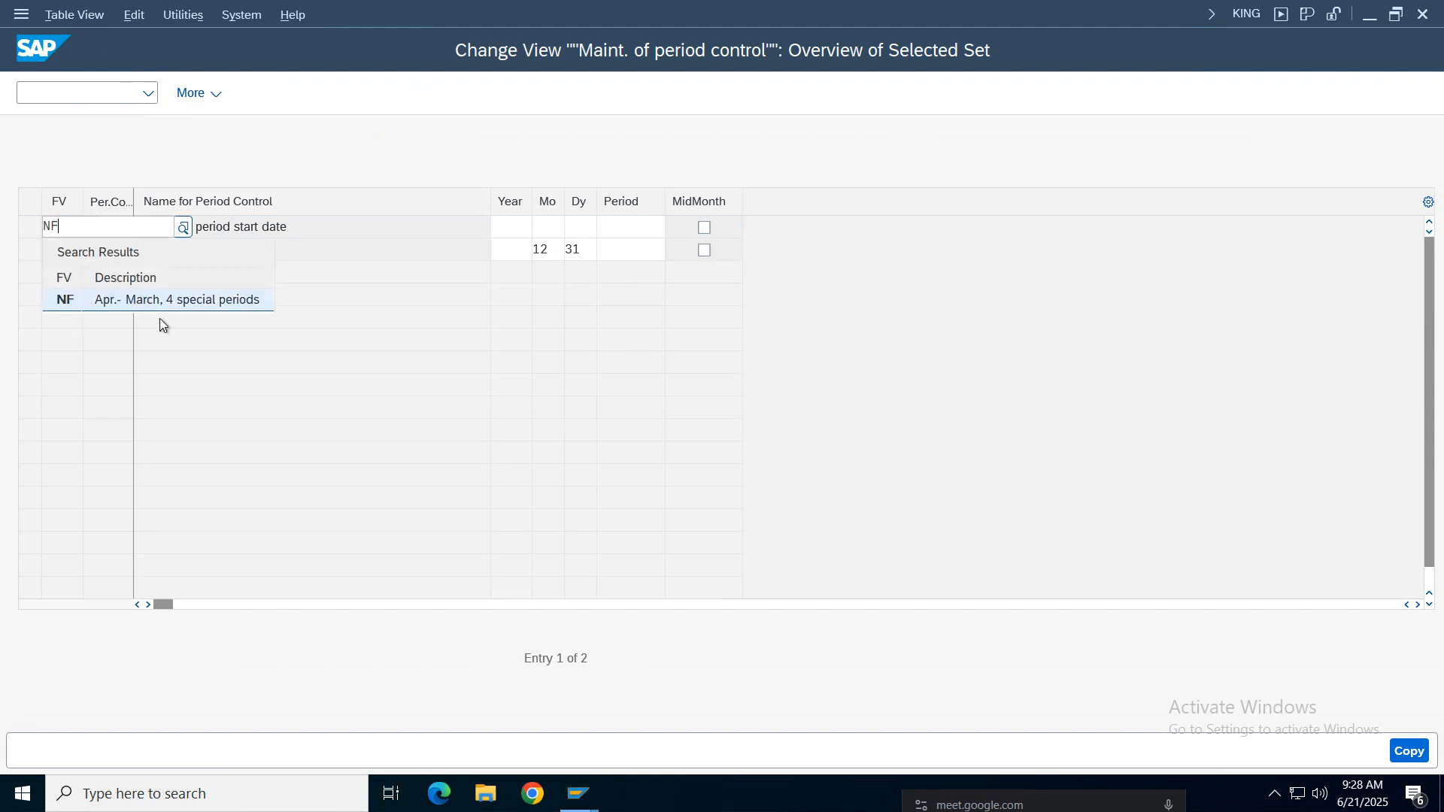
pyautogui.click(154, 305)
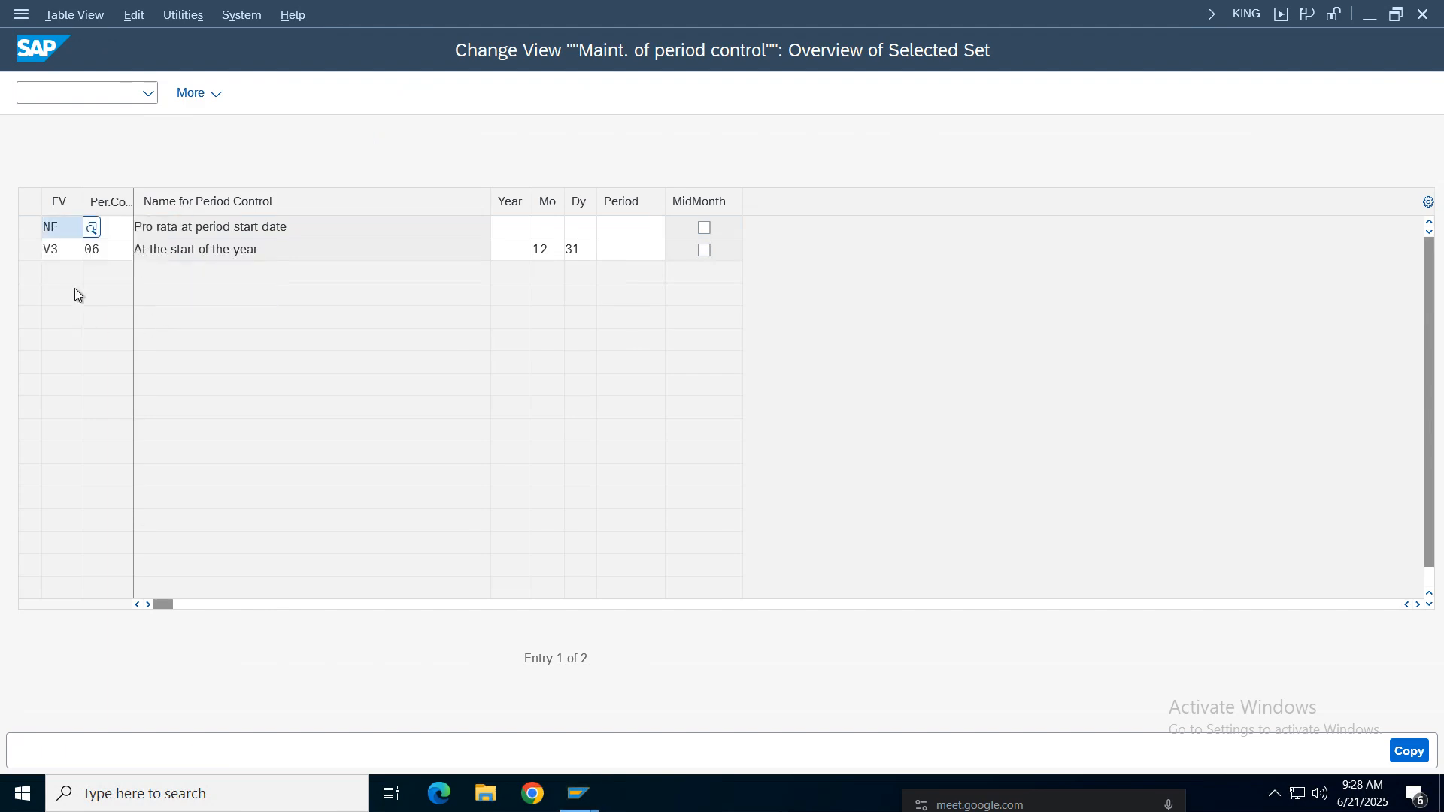
pyautogui.click(67, 252)
pyautogui.write('NF')
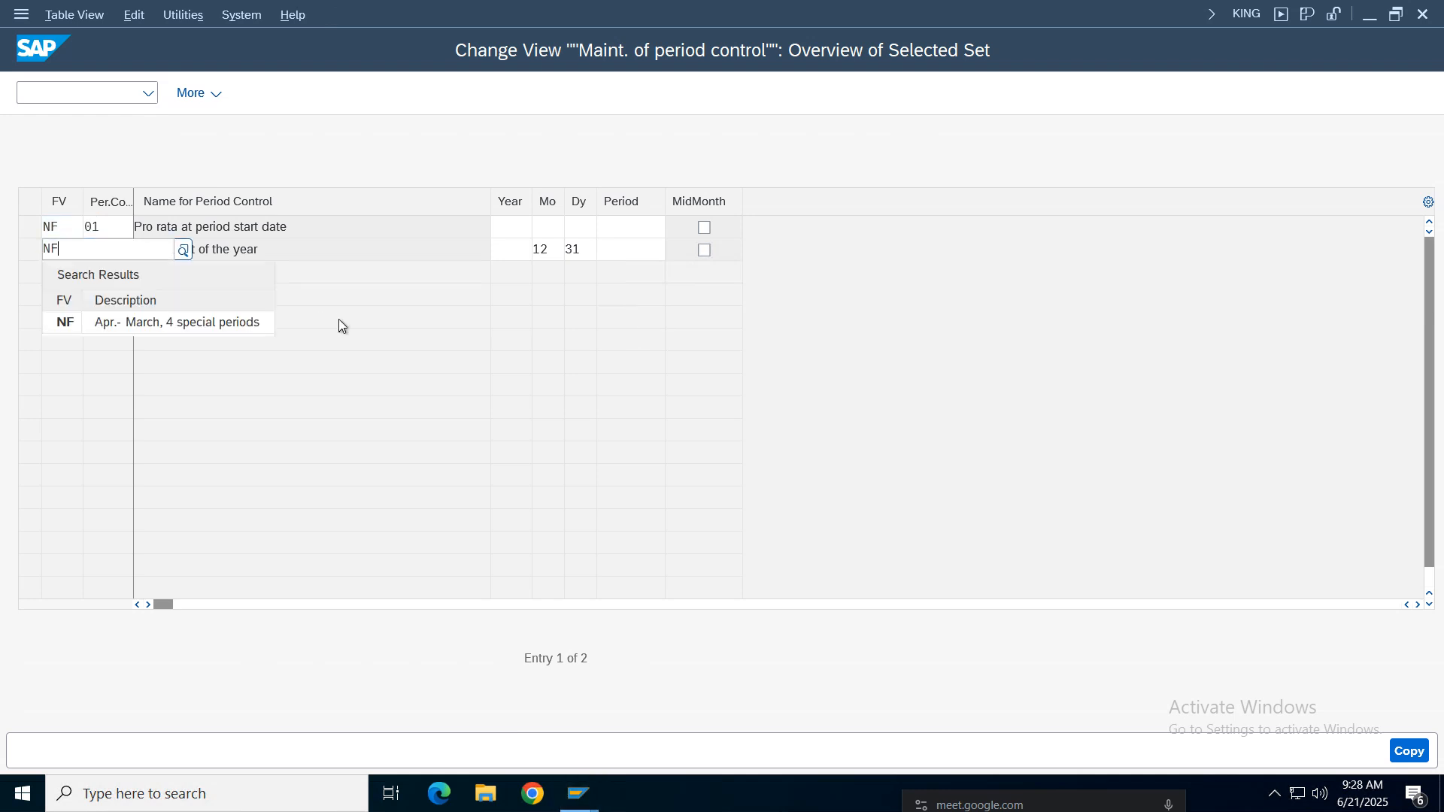
pyautogui.click(338, 320)
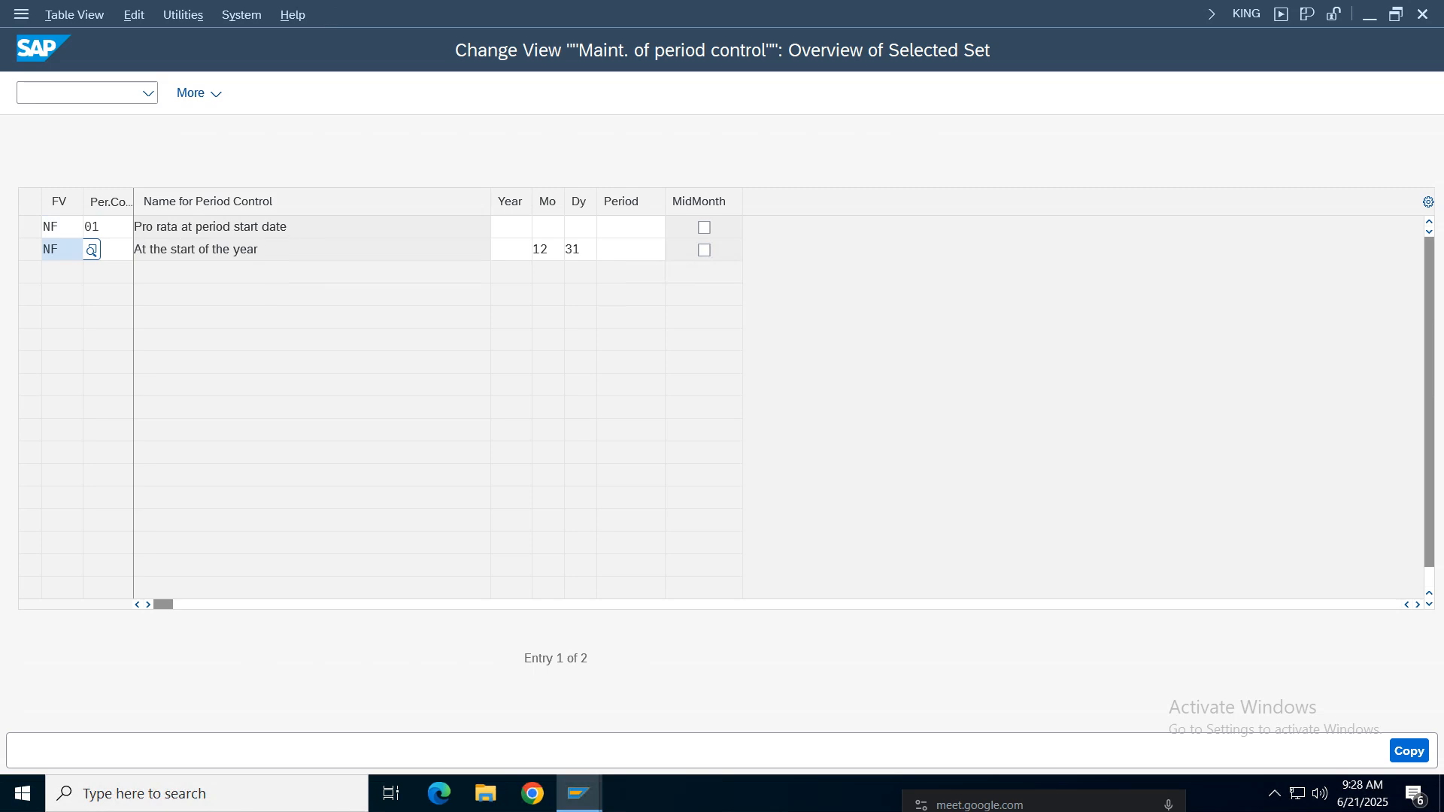
pyautogui.moveTo(284, 249); pyautogui.dragTo(66, 241)
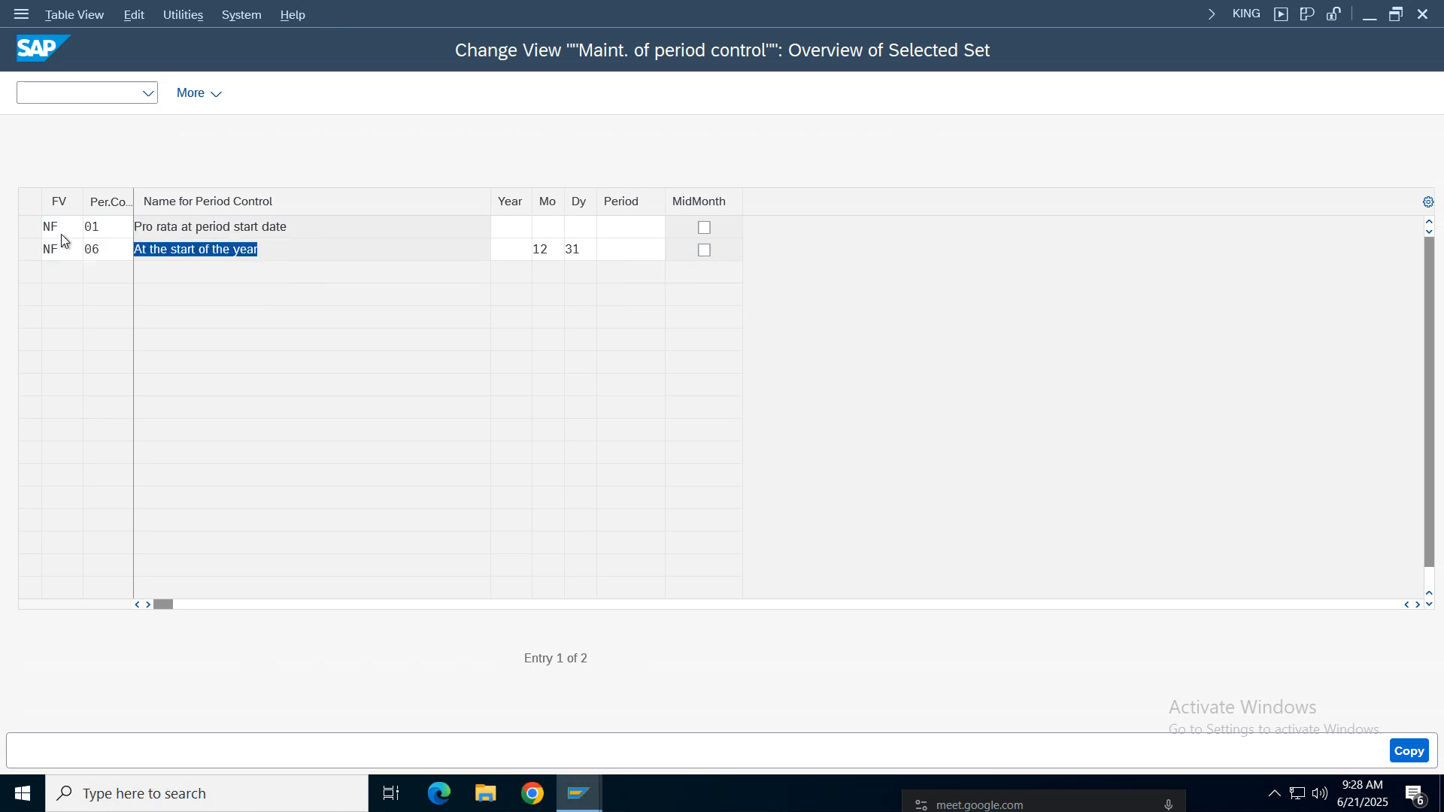
pyautogui.click(1408, 752)
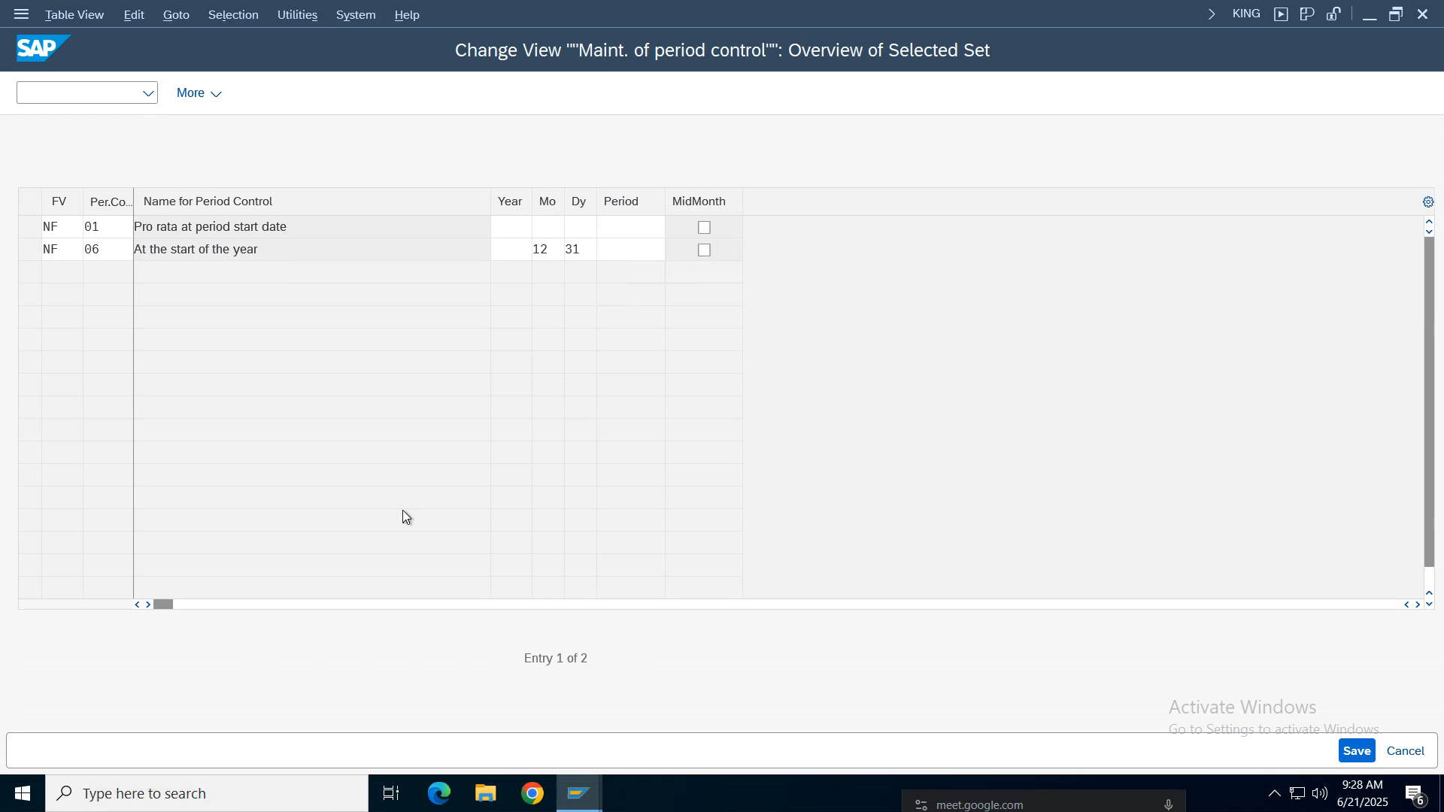
# Step: Save the new NF calendar assignments under the existing customizing request Nike Group, found by searching for "nike"
pyautogui.click(1357, 752)
pyautogui.click(636, 415)
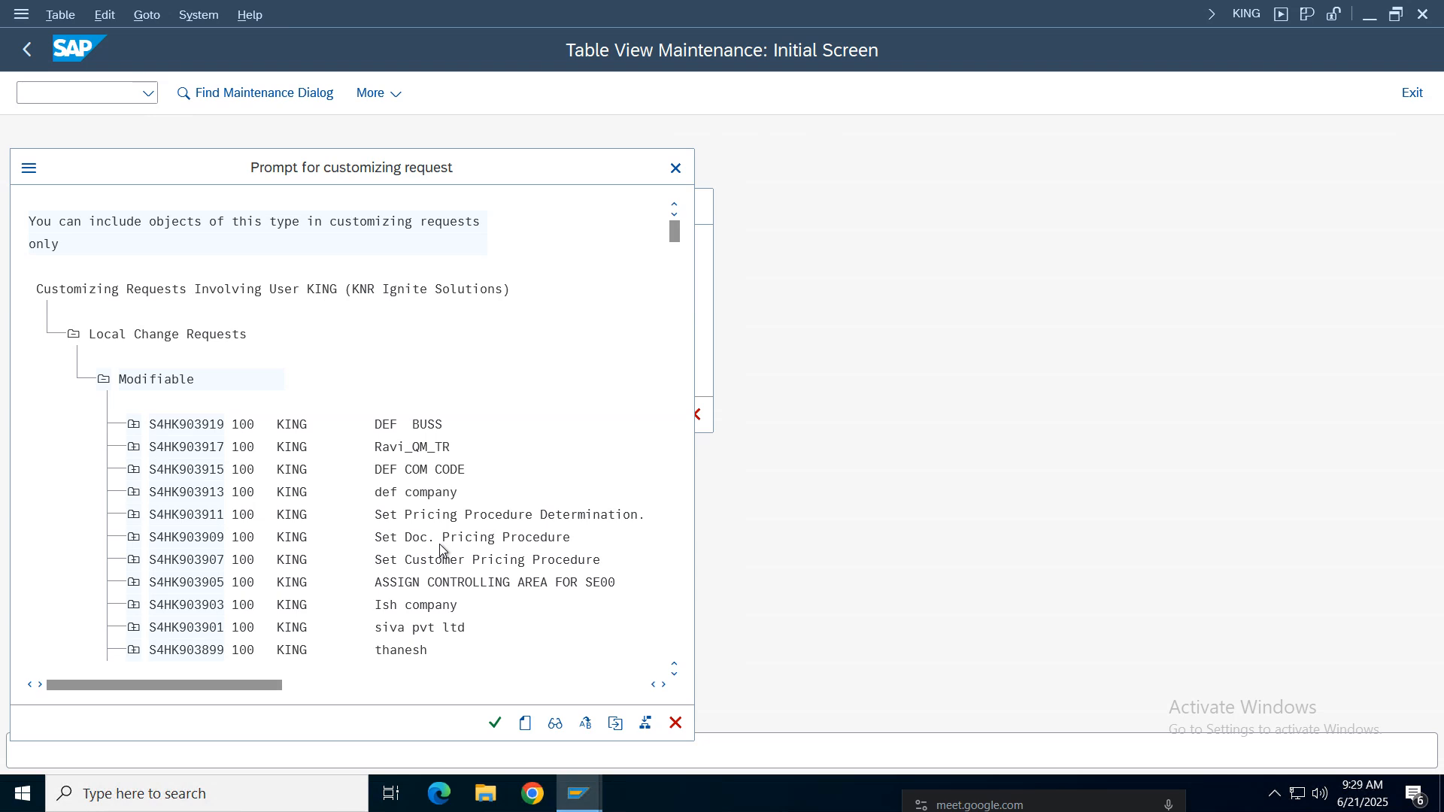
pyautogui.hotkey('ctrl', 'f')
pyautogui.write('nik')
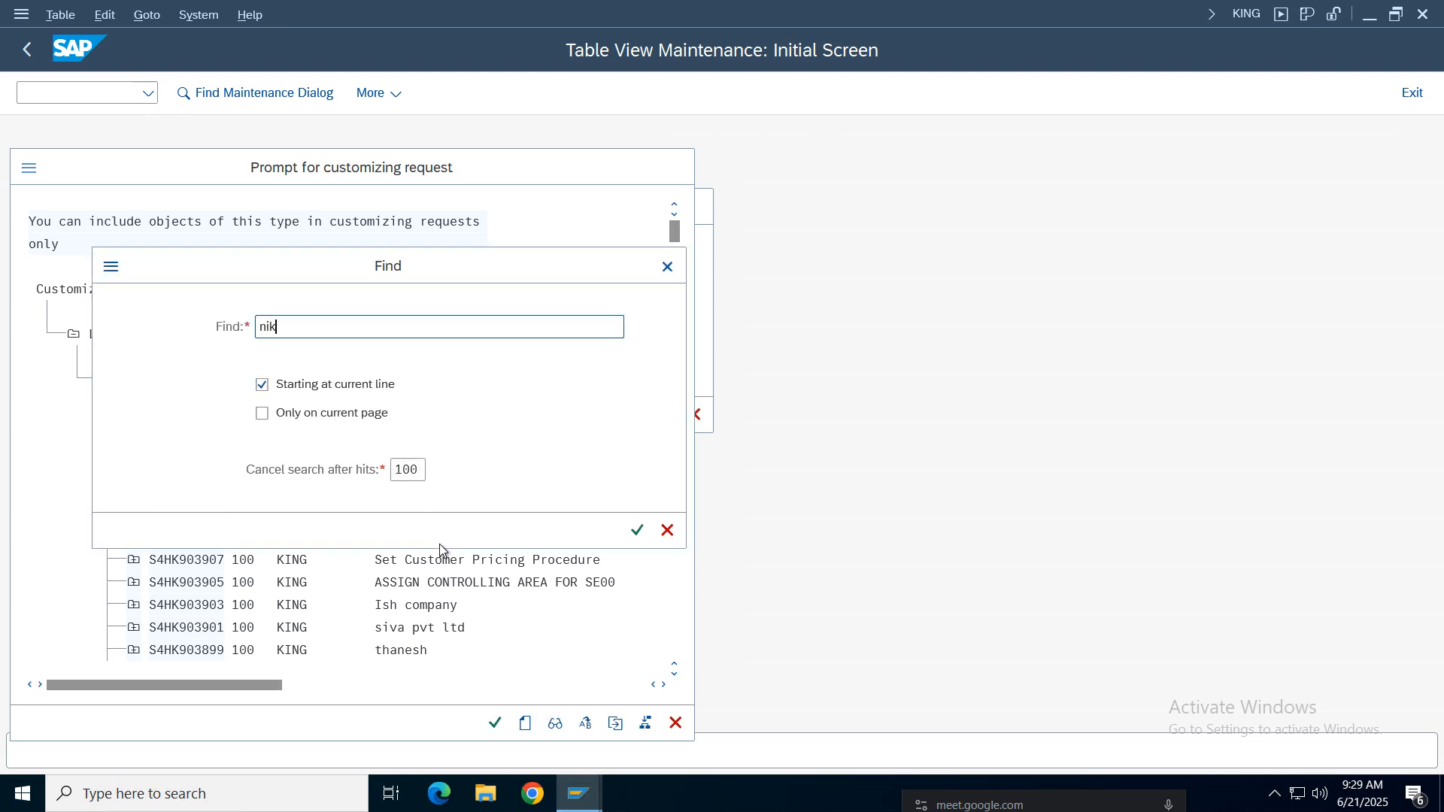
pyautogui.write('e')
pyautogui.press('Return')
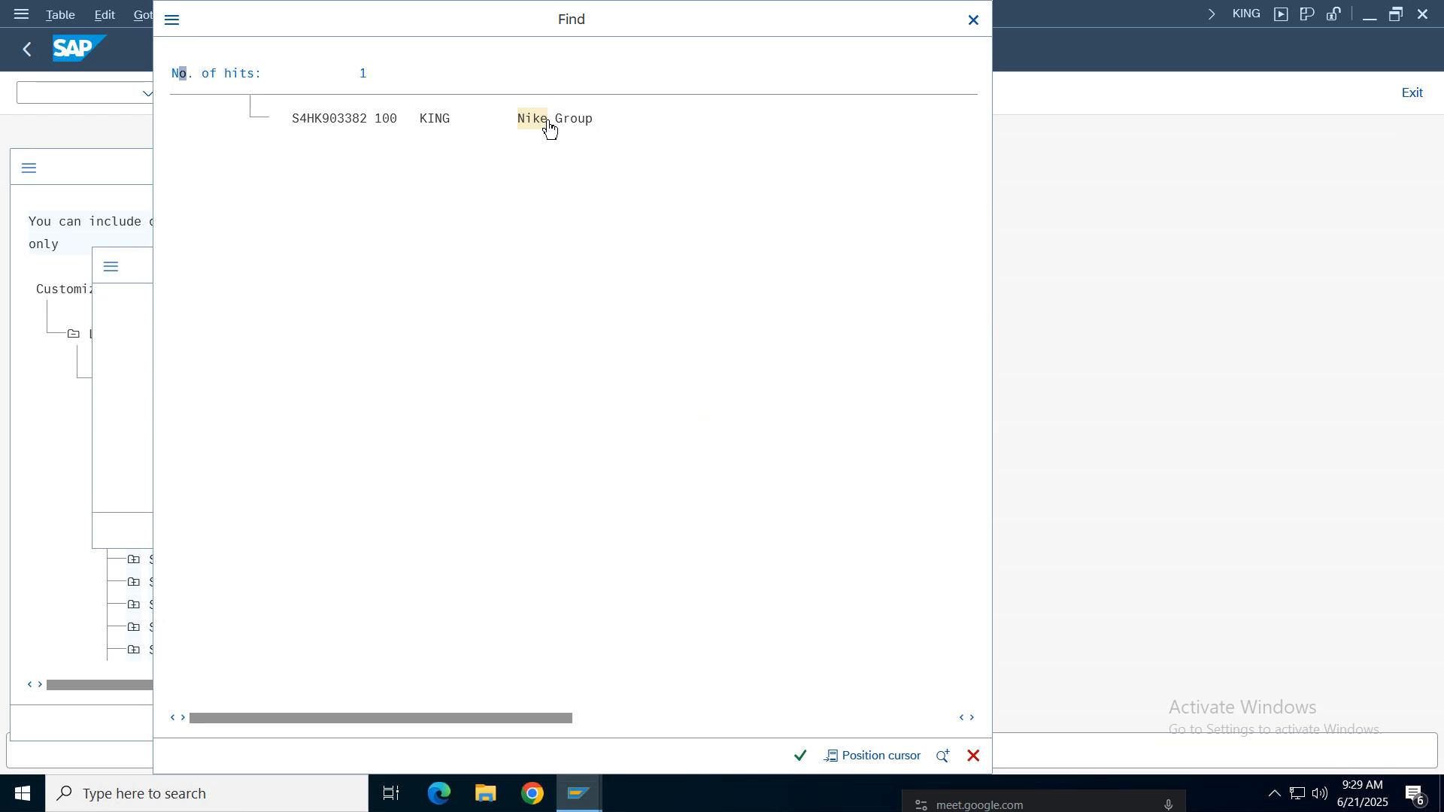
pyautogui.click(548, 122)
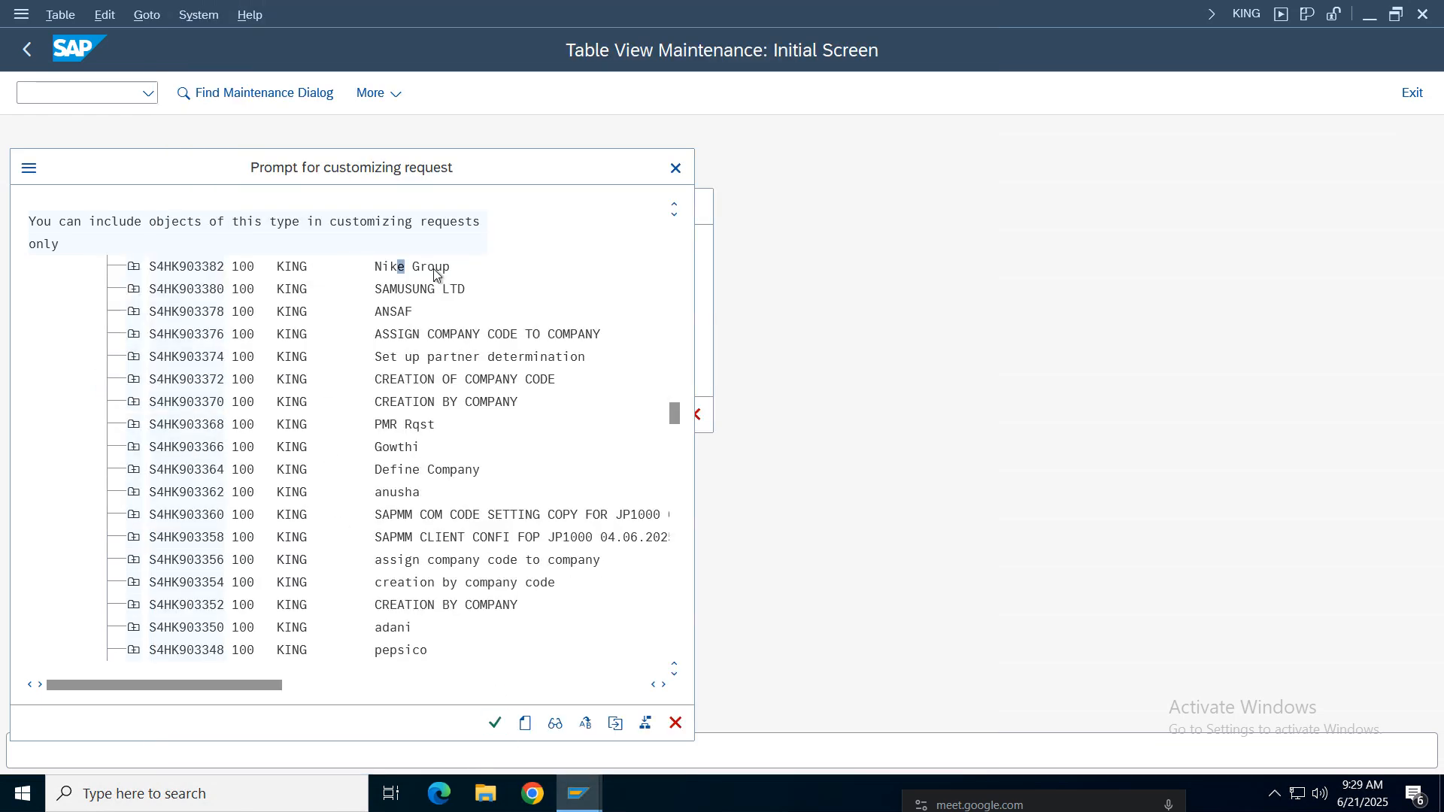
pyautogui.doubleClick(434, 270)
pyautogui.click(483, 415)
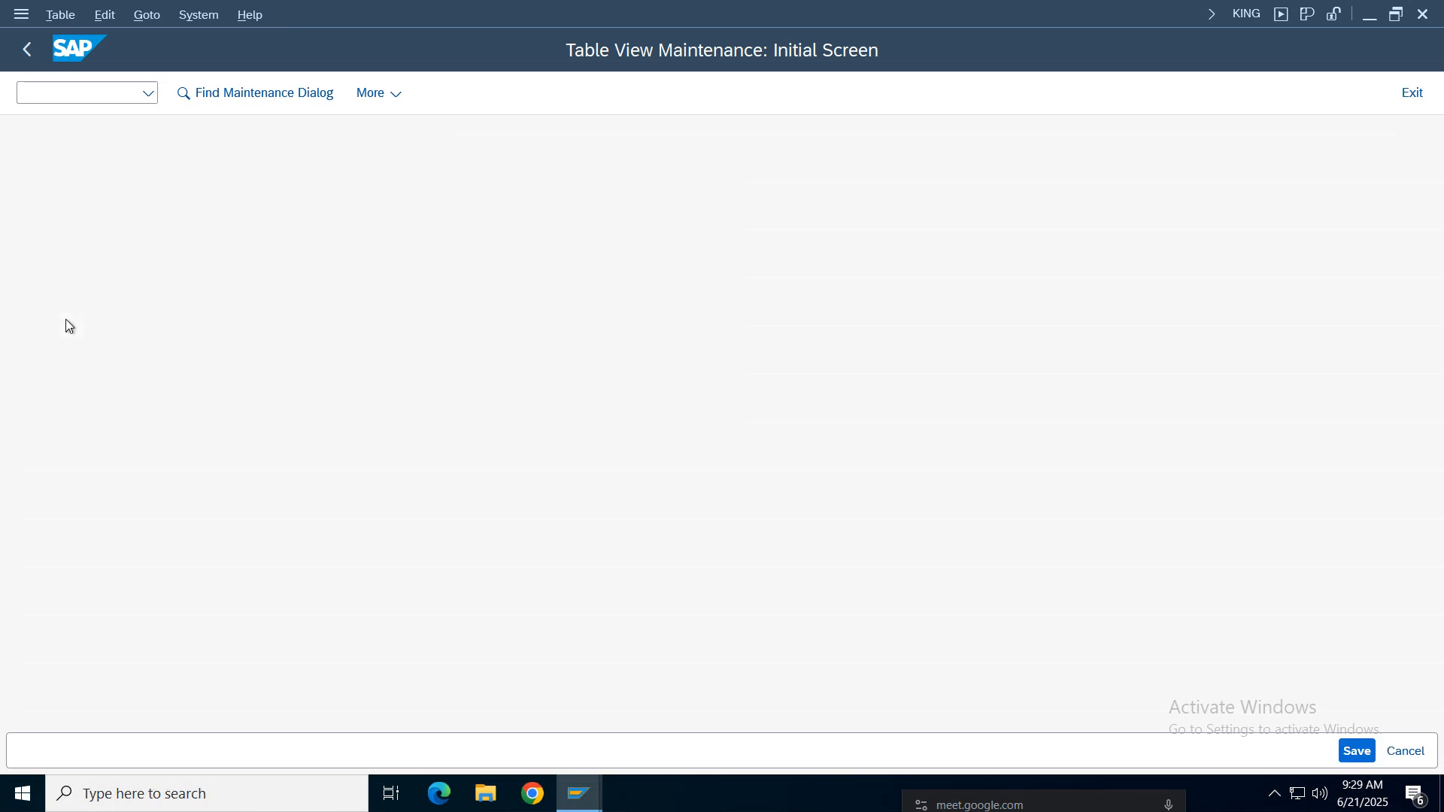
# Step: Return to the asset accounting settings of NIKE's ledger K1, closing the message help and log, and try to save the settings again
pyautogui.click(28, 53)
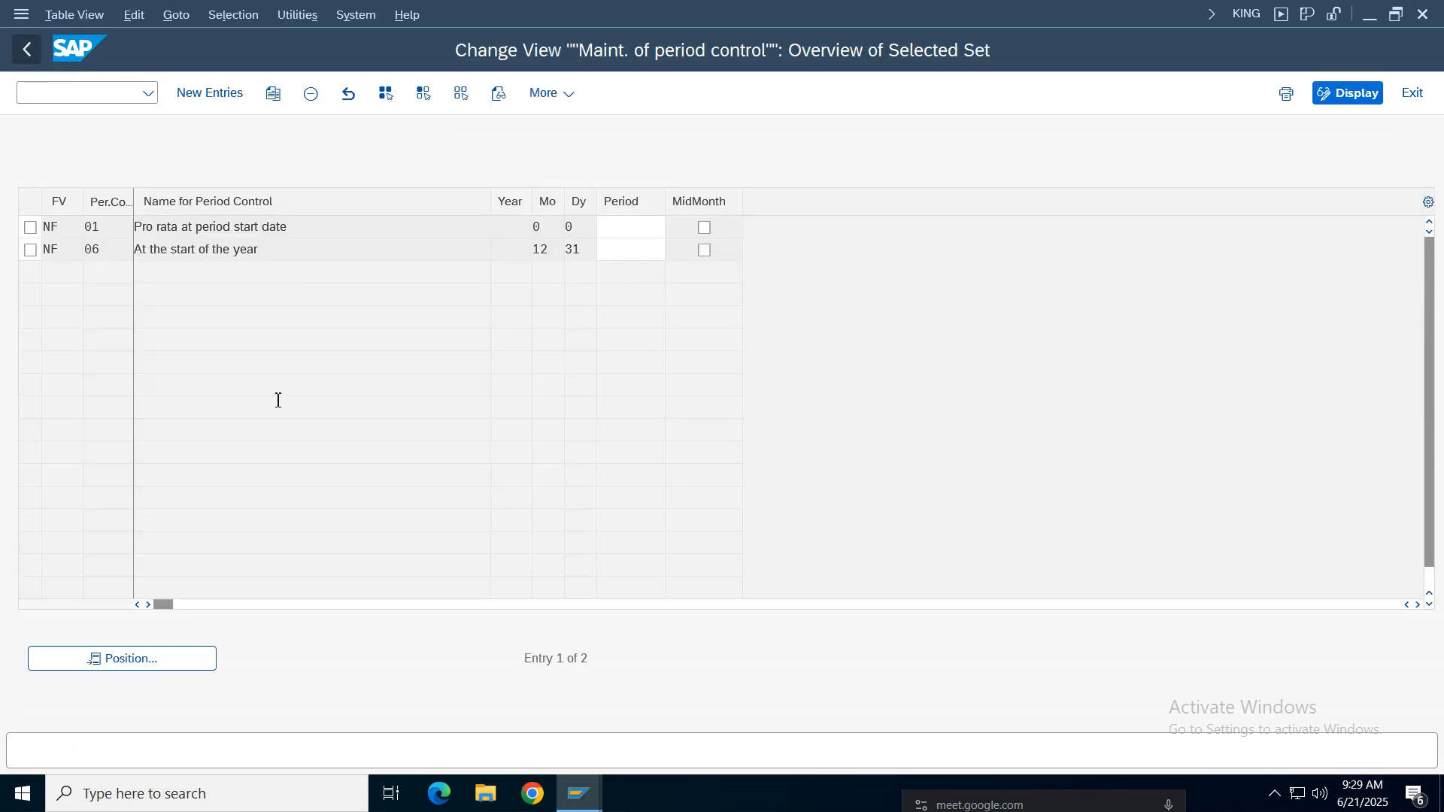
pyautogui.click(28, 51)
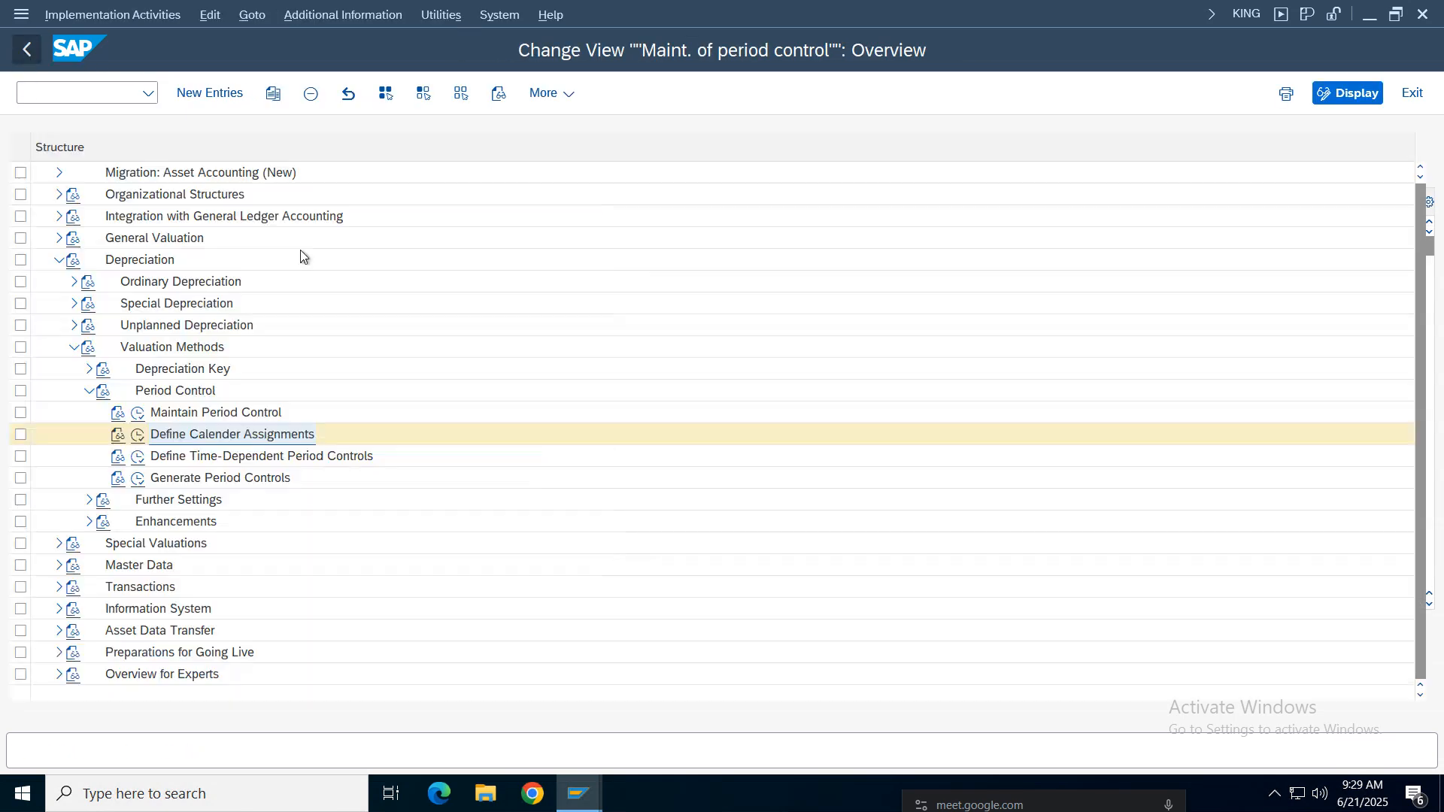
pyautogui.click(30, 53)
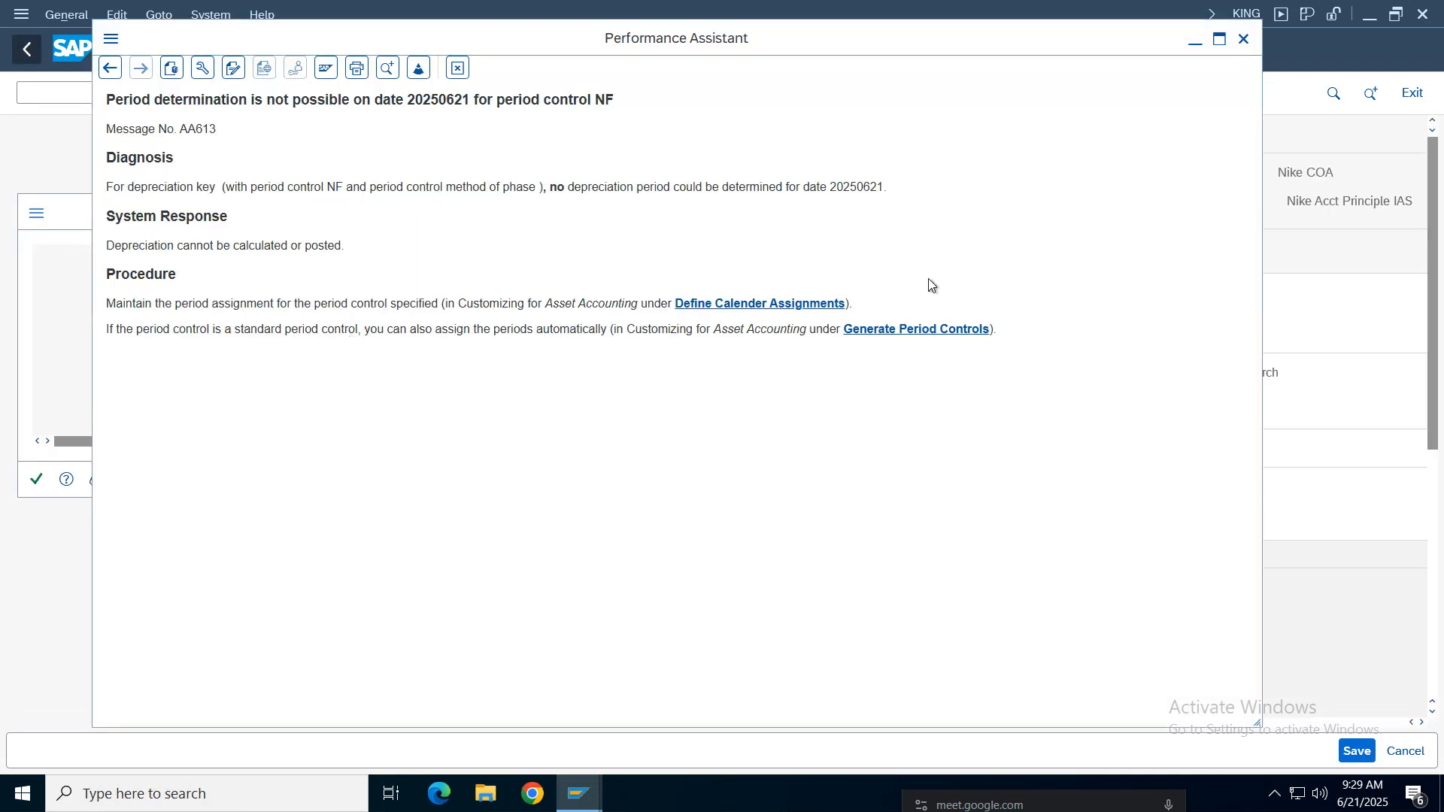
pyautogui.click(1246, 39)
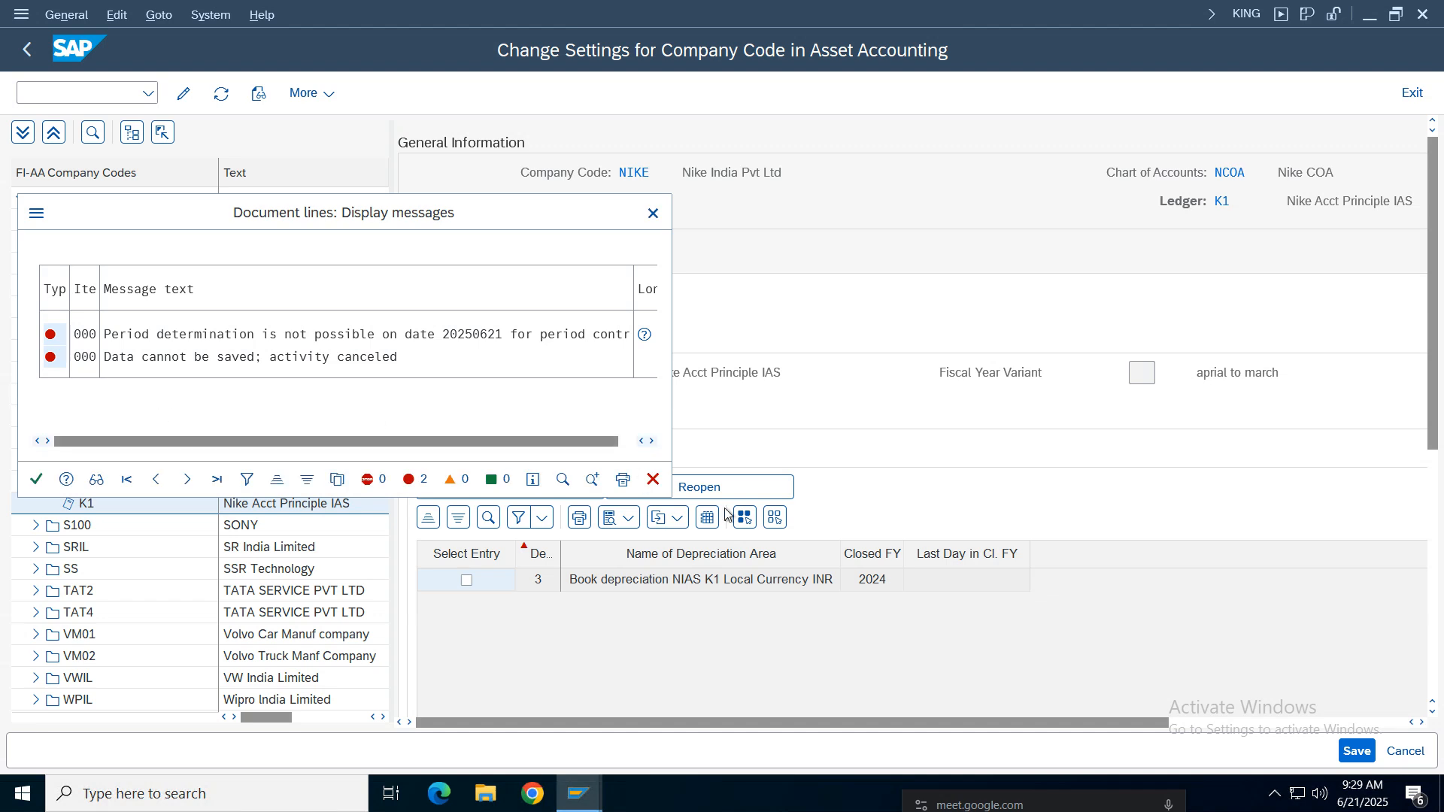
pyautogui.press('Escape')
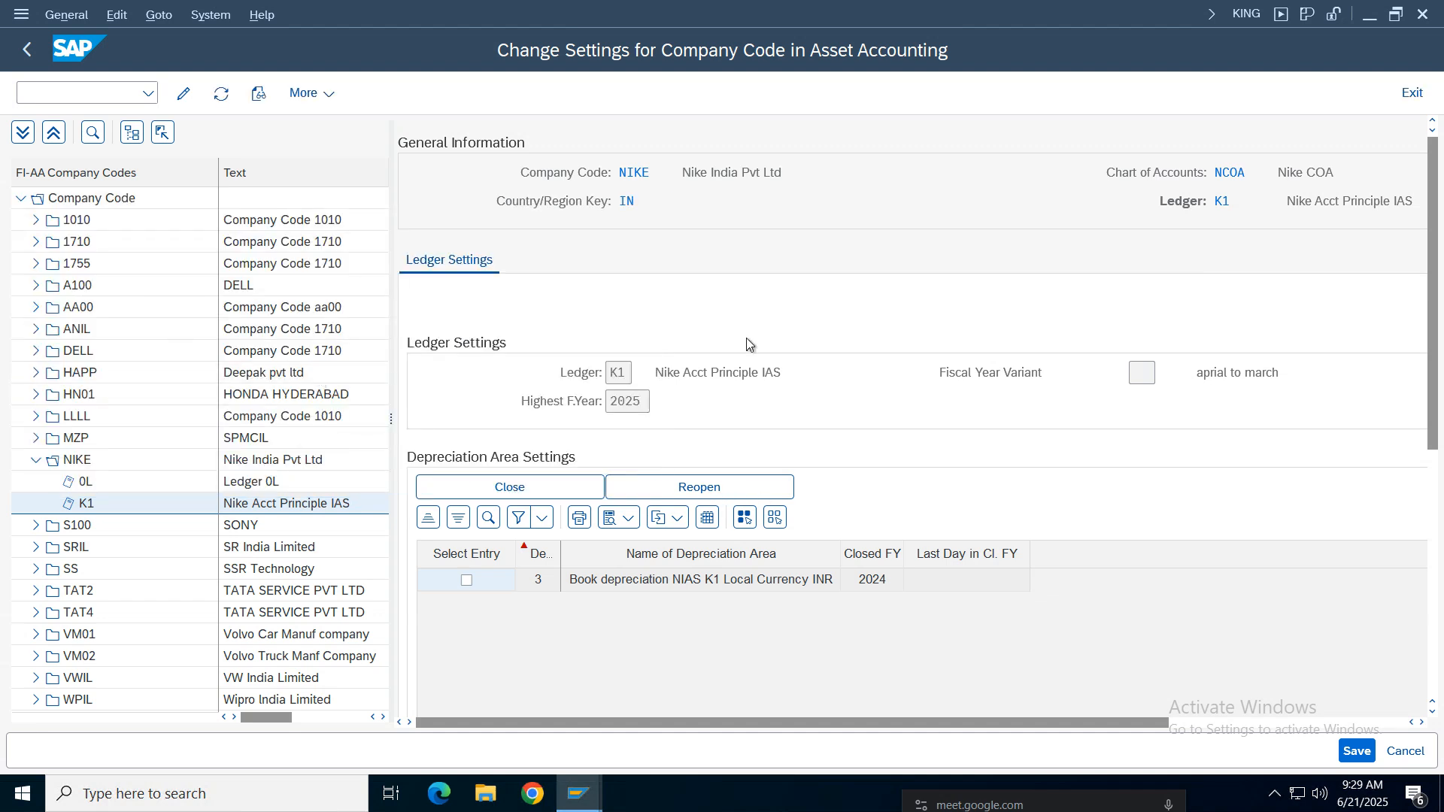
pyautogui.click(1358, 750)
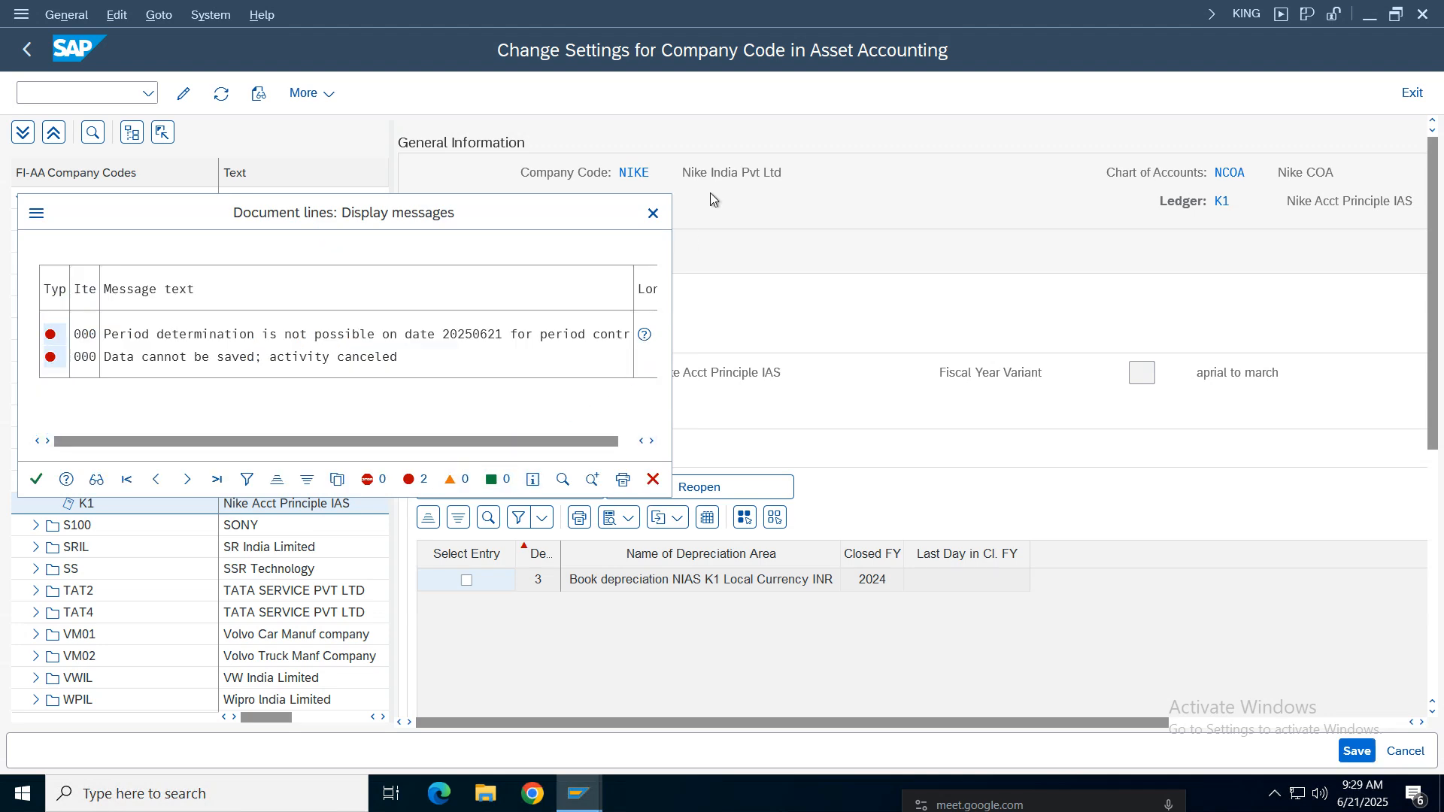
pyautogui.click(645, 213)
# Step: Leave the company code settings without saving, and reopen FAA_CMP - Execute/Undo for NIKE in change mode
pyautogui.click(27, 50)
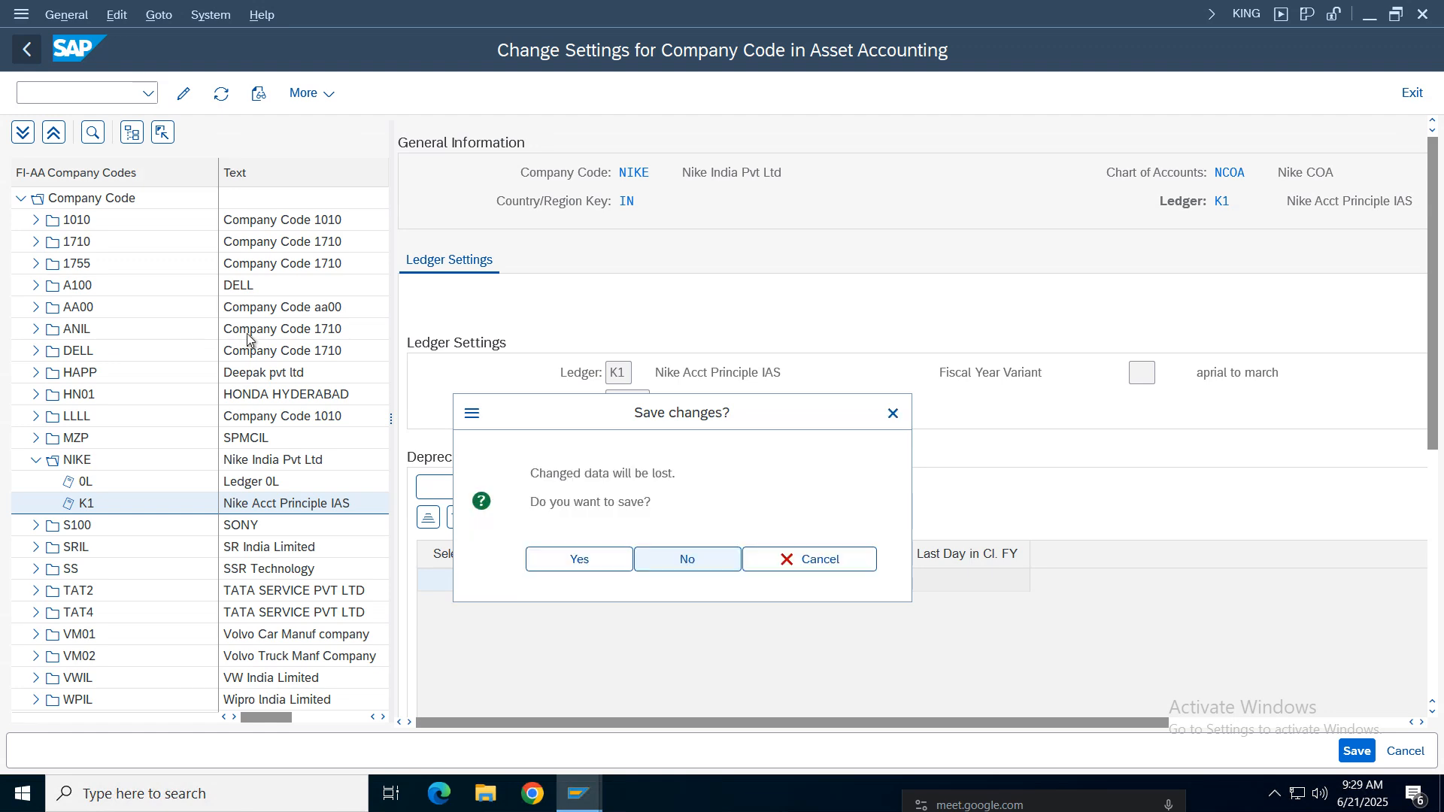
pyautogui.click(686, 564)
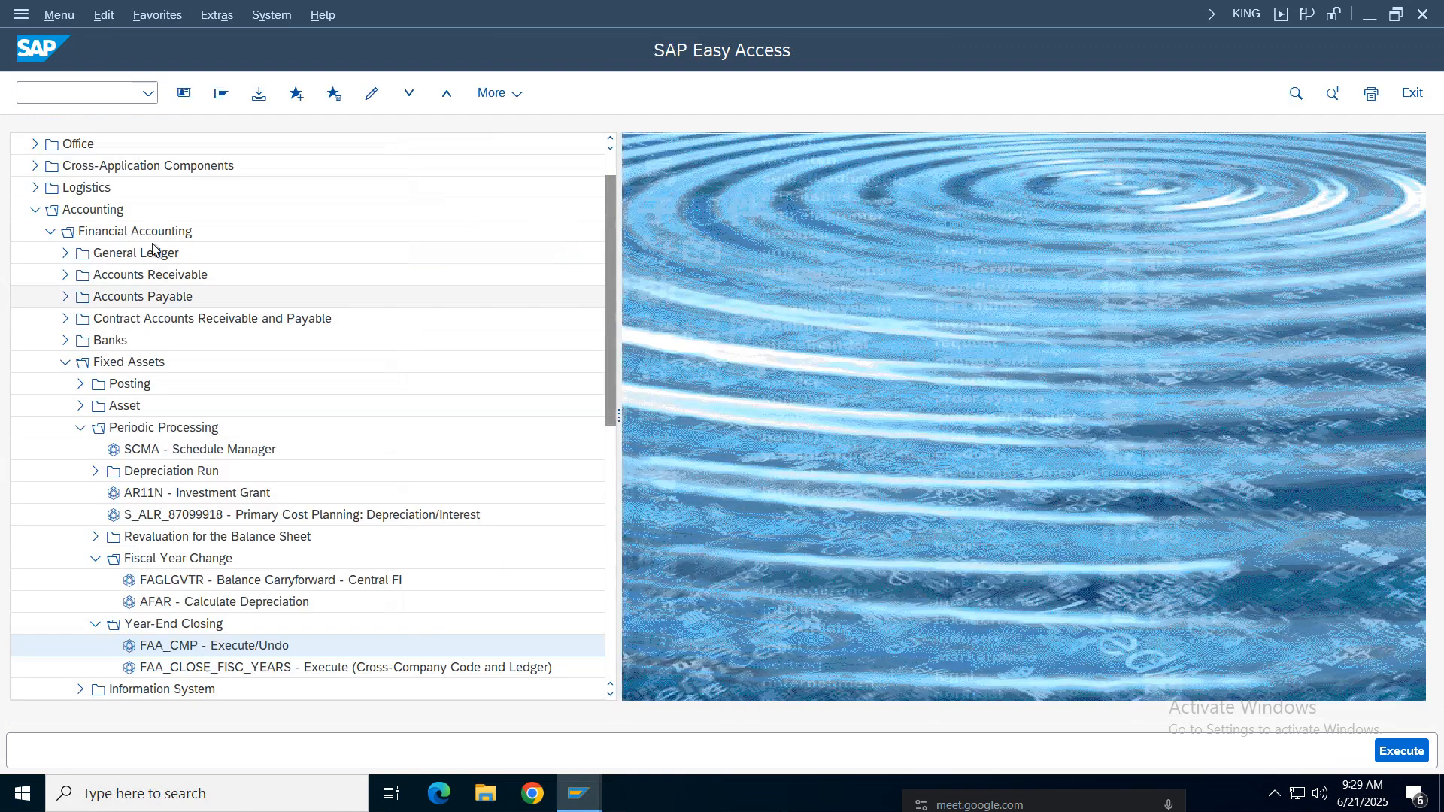
pyautogui.doubleClick(176, 648)
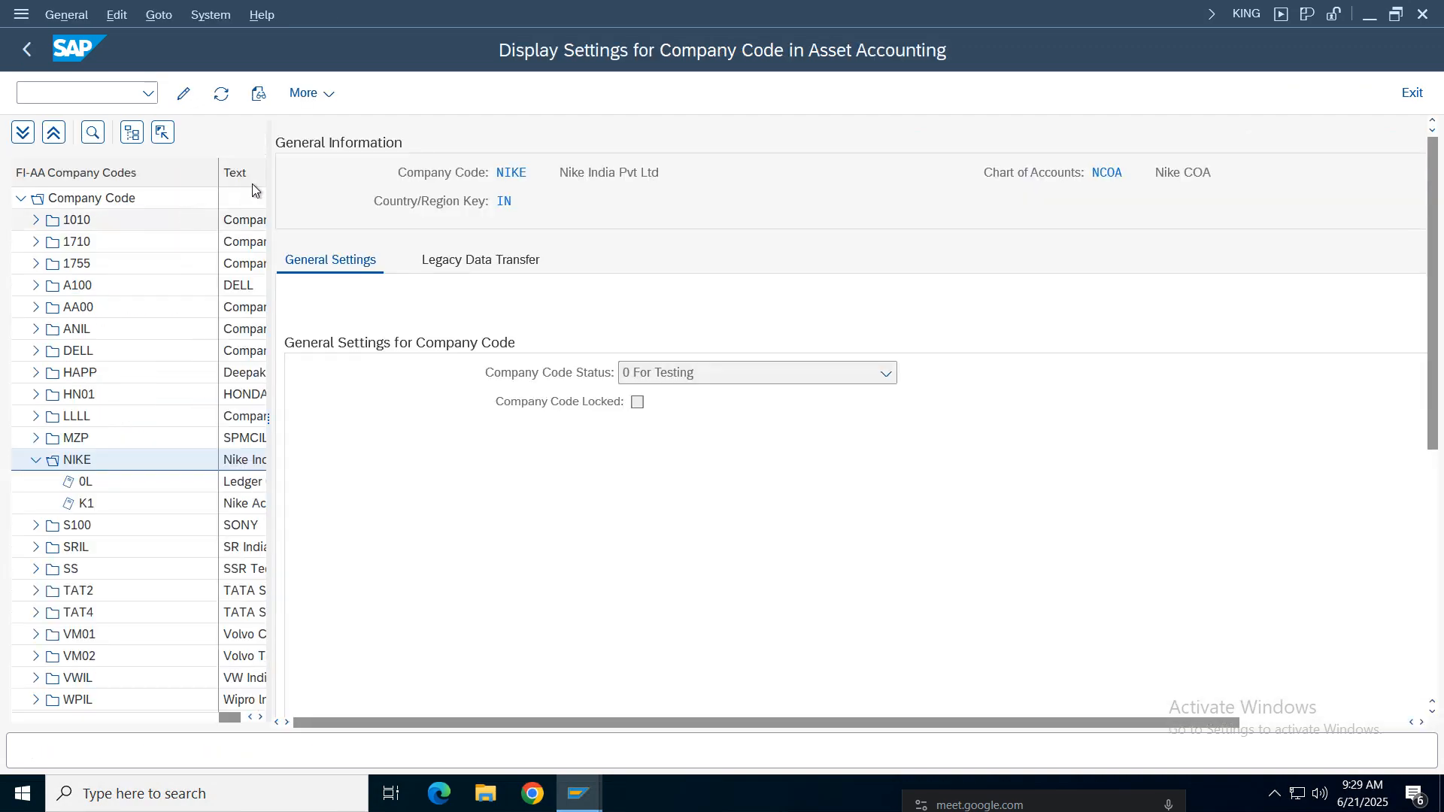
pyautogui.click(184, 93)
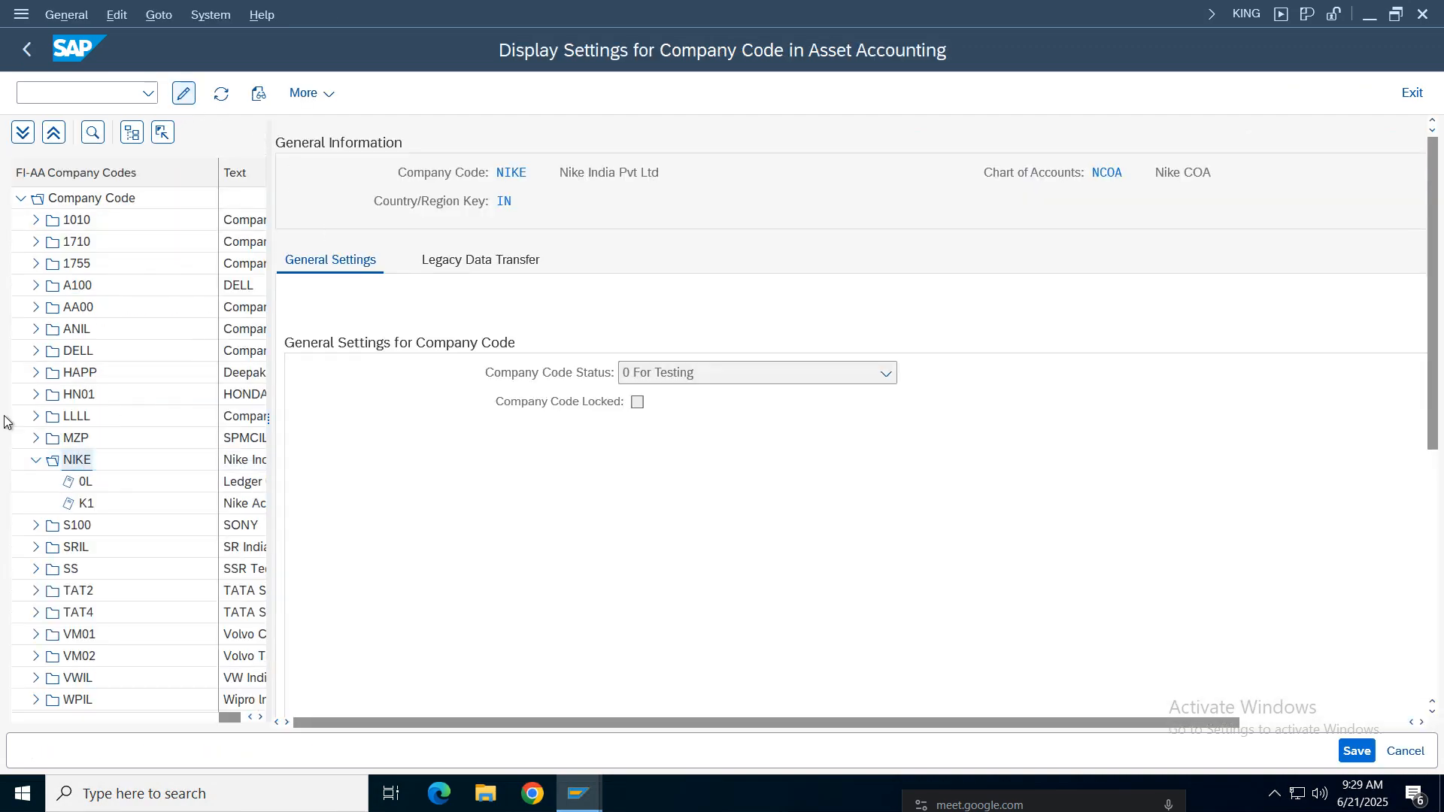
# Step: Set the highest fiscal year of NIKE's ledger 0L to 2025
pyautogui.click(235, 484)
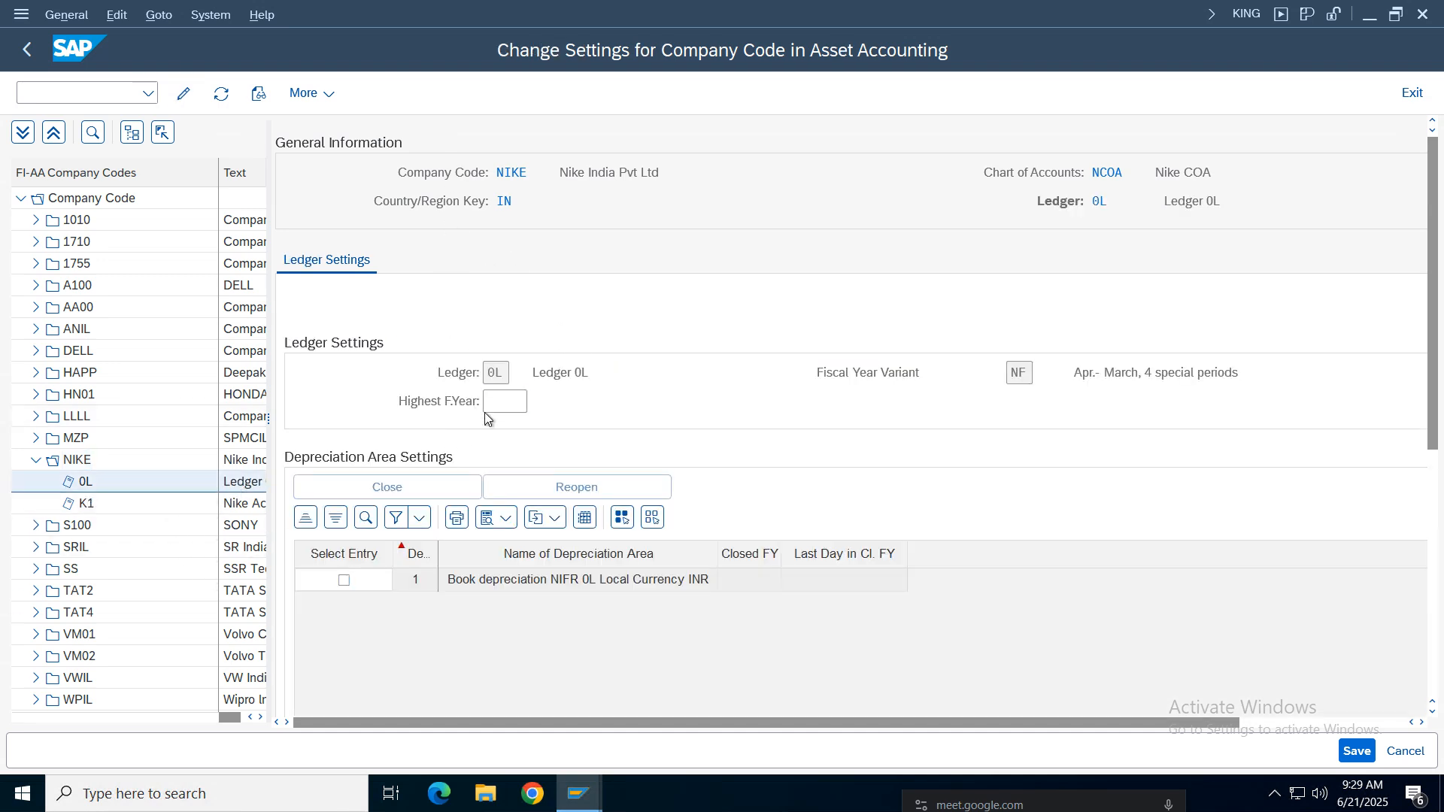
pyautogui.write('2')
pyautogui.click(502, 441)
pyautogui.press('Return')
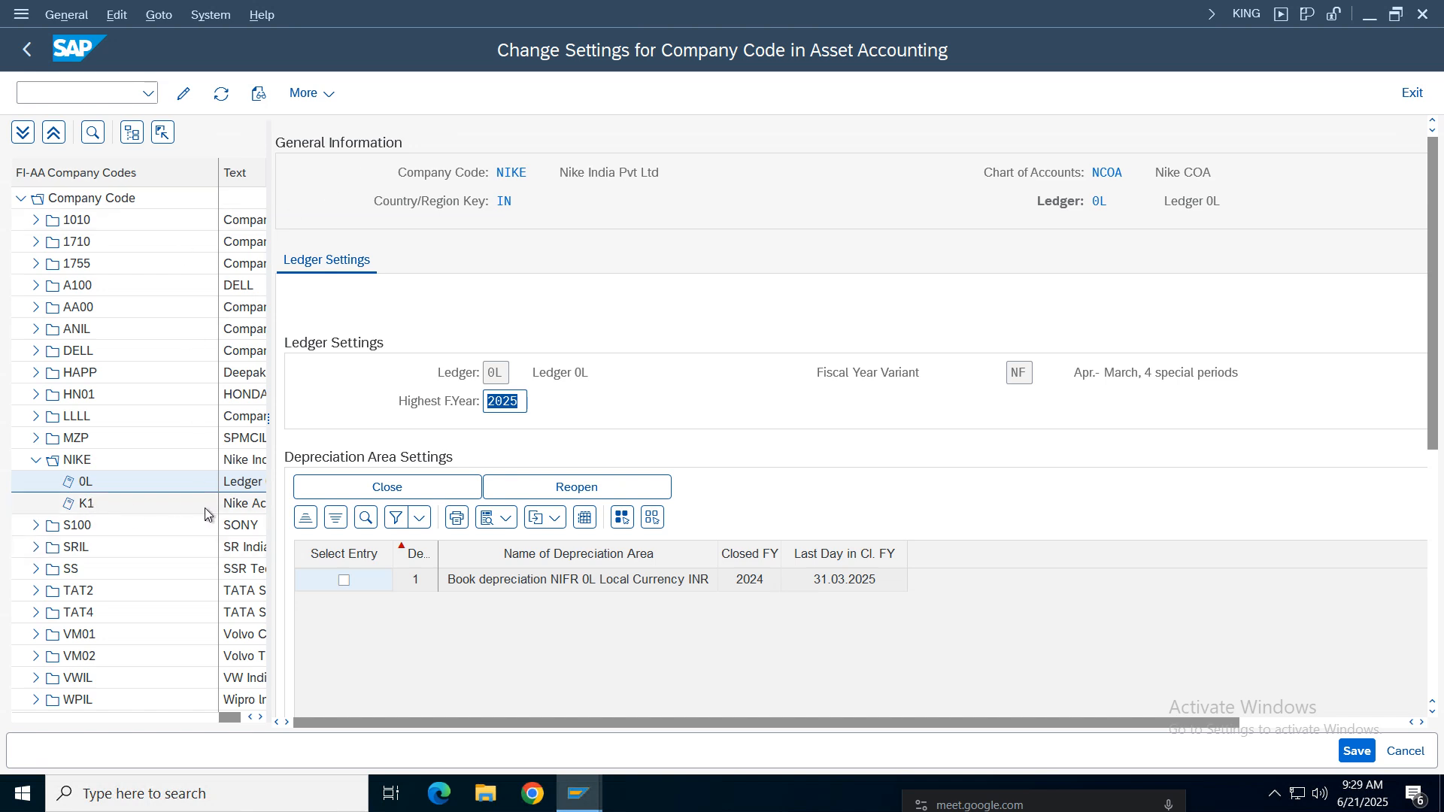
# Step: Set the highest fiscal year of ledger K1 to 2025, save the company code settings, and close the message log
pyautogui.doubleClick(240, 505)
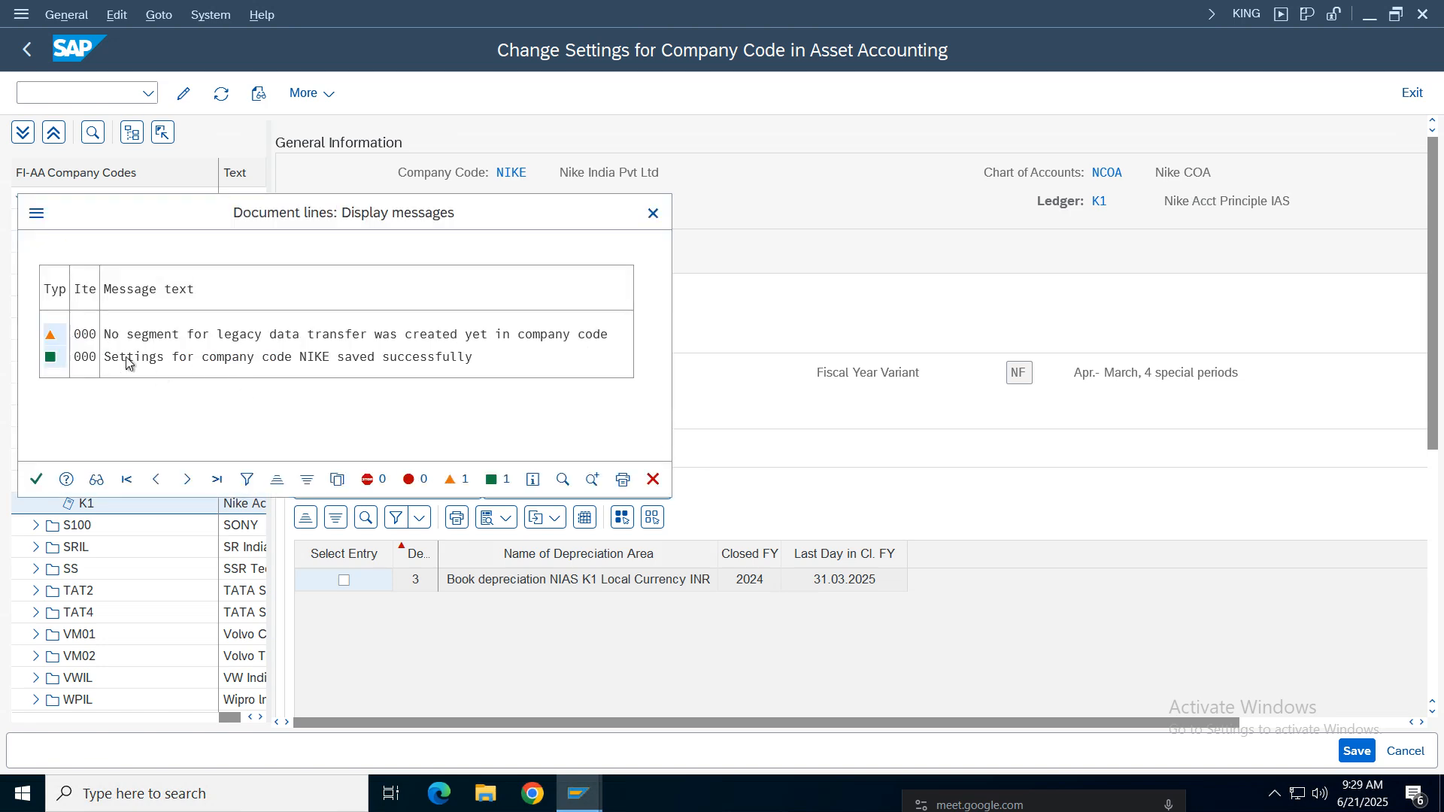
pyautogui.click(371, 357)
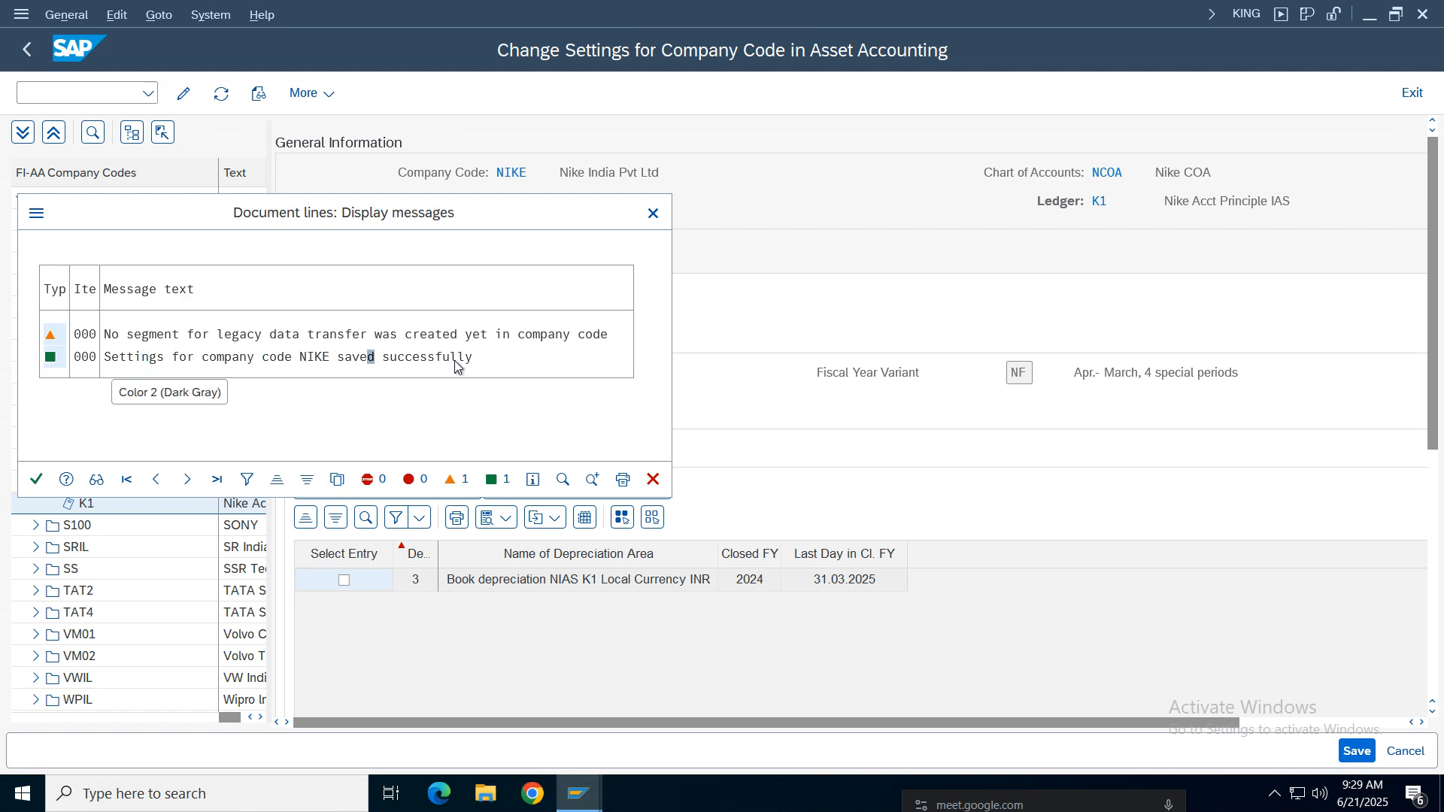
pyautogui.click(36, 479)
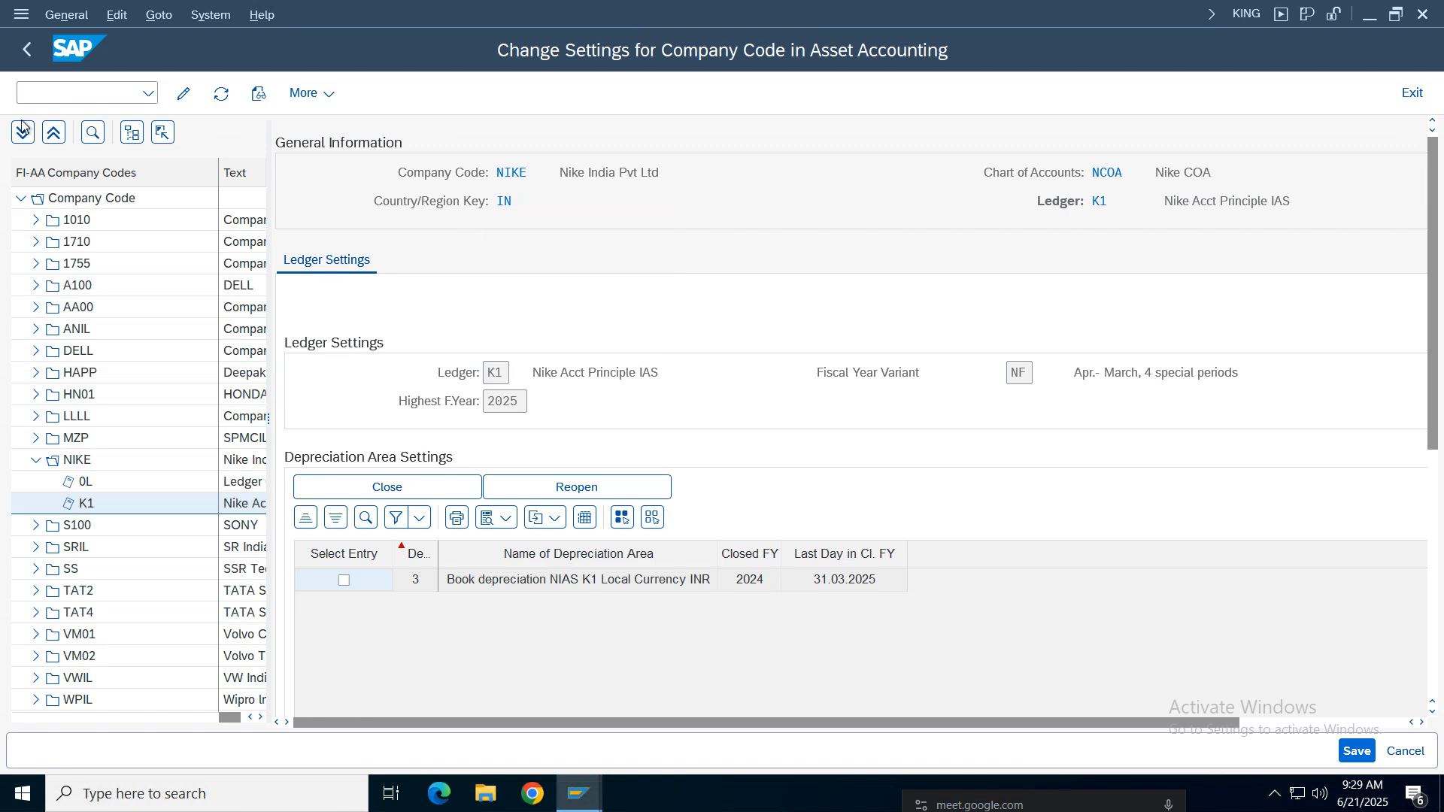
# Step: Leave the company code settings and start AS01 - Asset from the Fixed Assets create functions
pyautogui.click(24, 51)
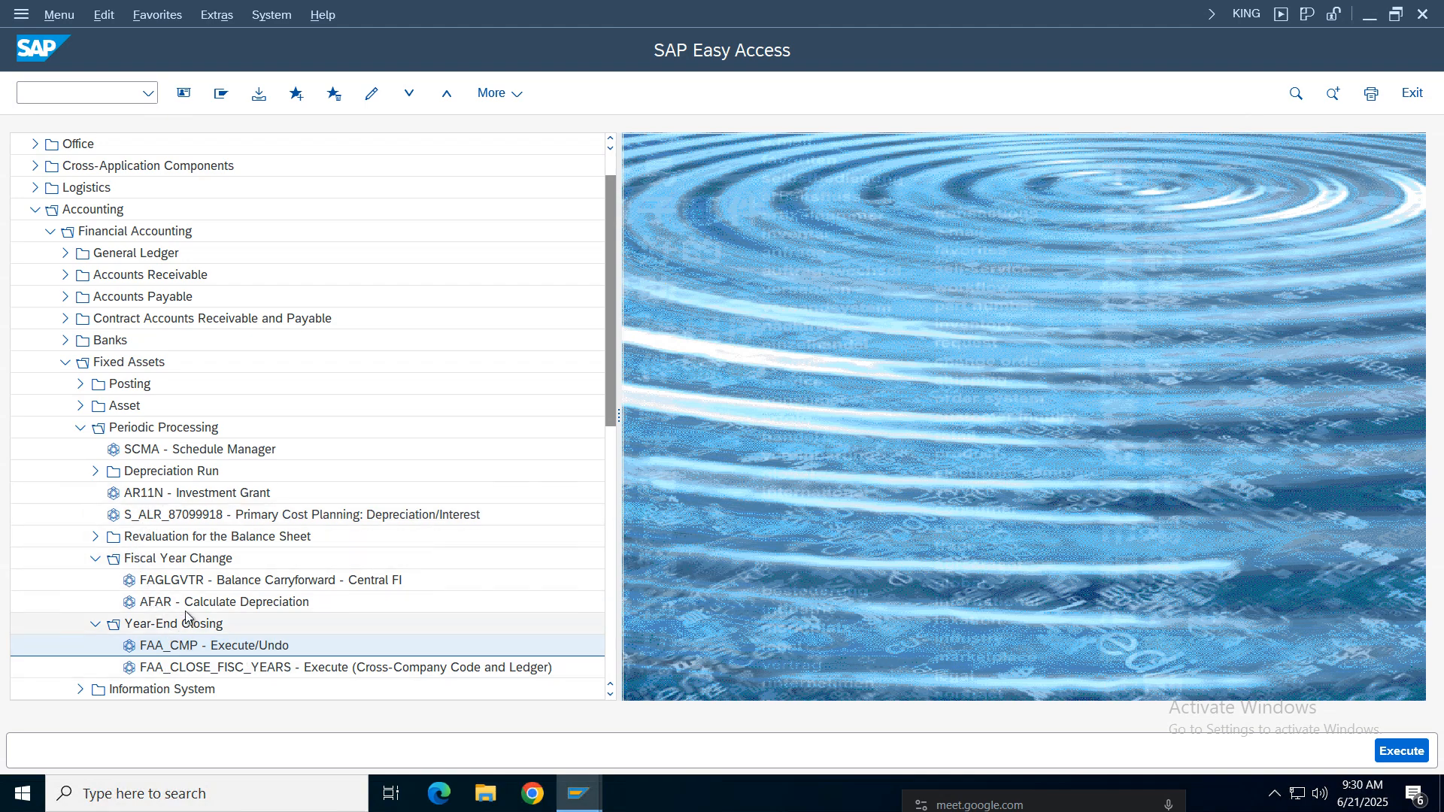
pyautogui.click(80, 427)
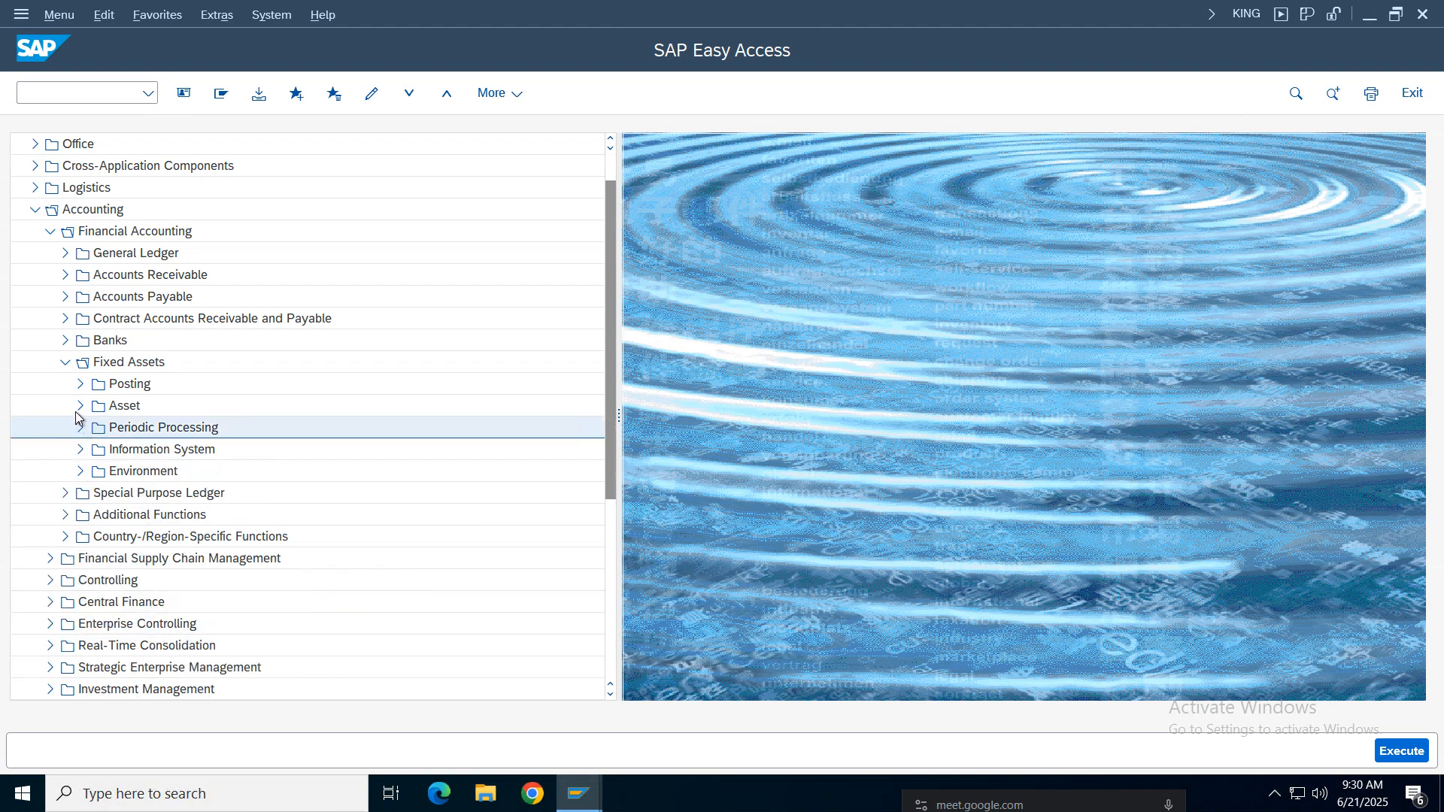
pyautogui.click(81, 406)
pyautogui.click(97, 429)
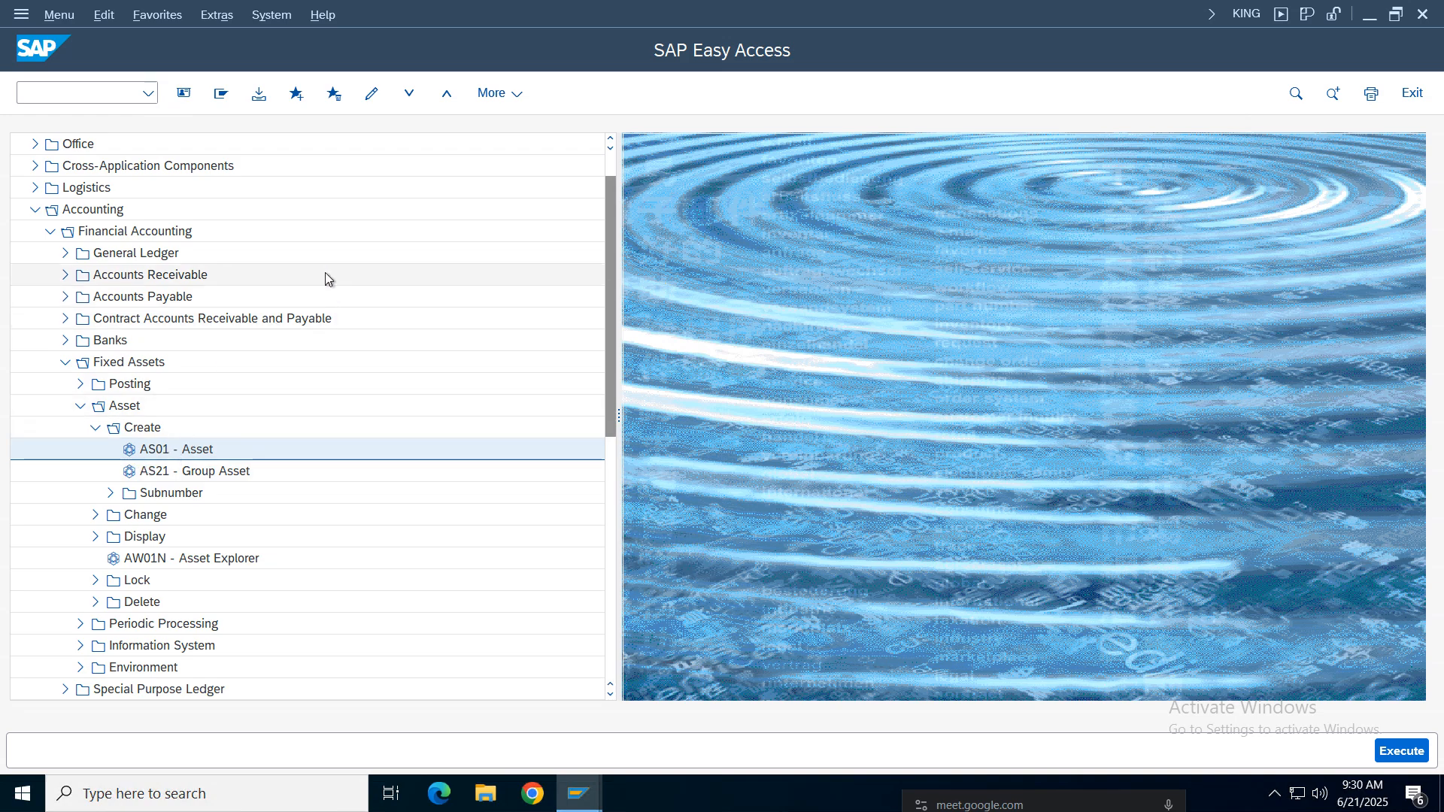
pyautogui.doubleClick(177, 454)
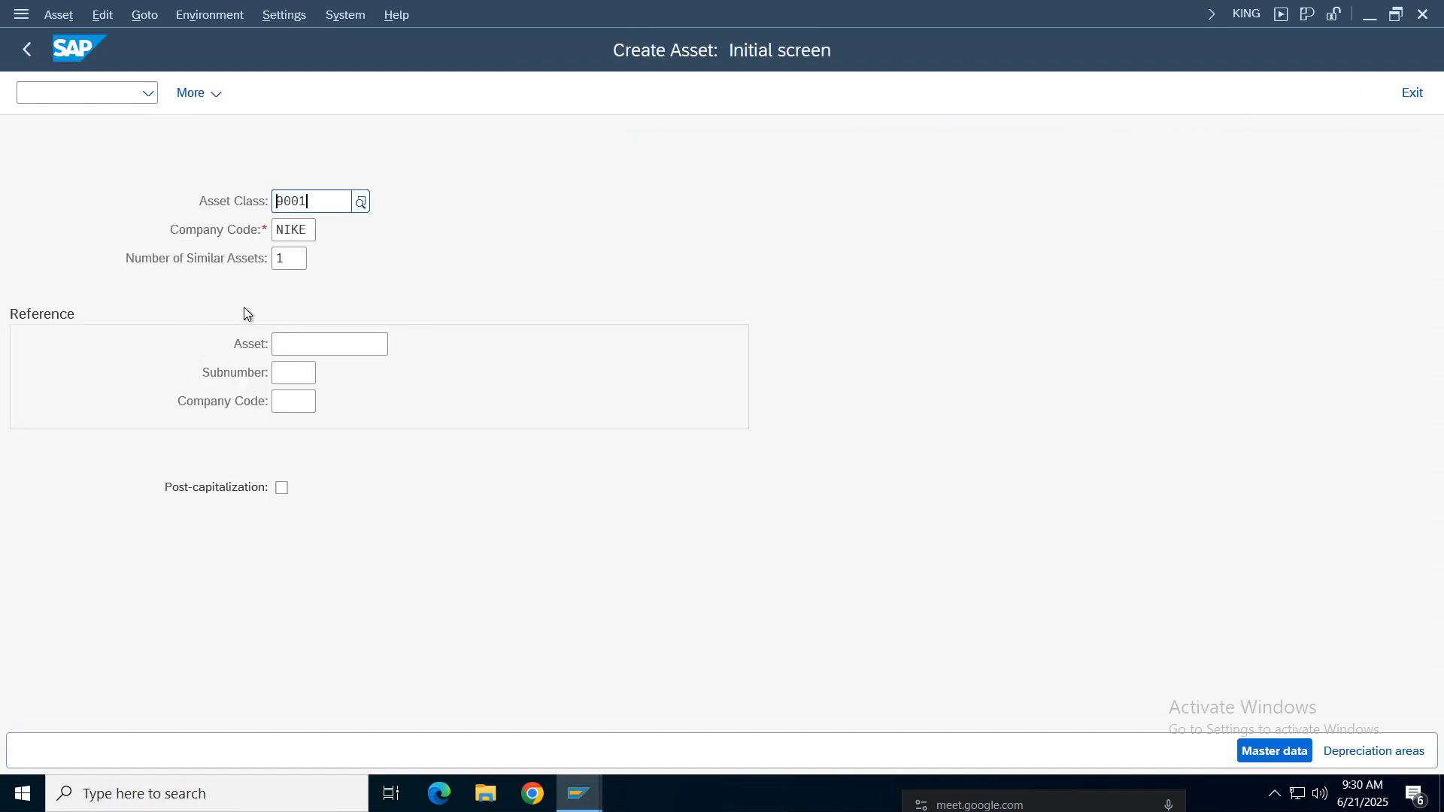
# Step: Start creating one class 9001 asset in company code NIKE, with the description Funriture 1
pyautogui.moveTo(278, 202); pyautogui.dragTo(191, 201)
pyautogui.click(284, 259)
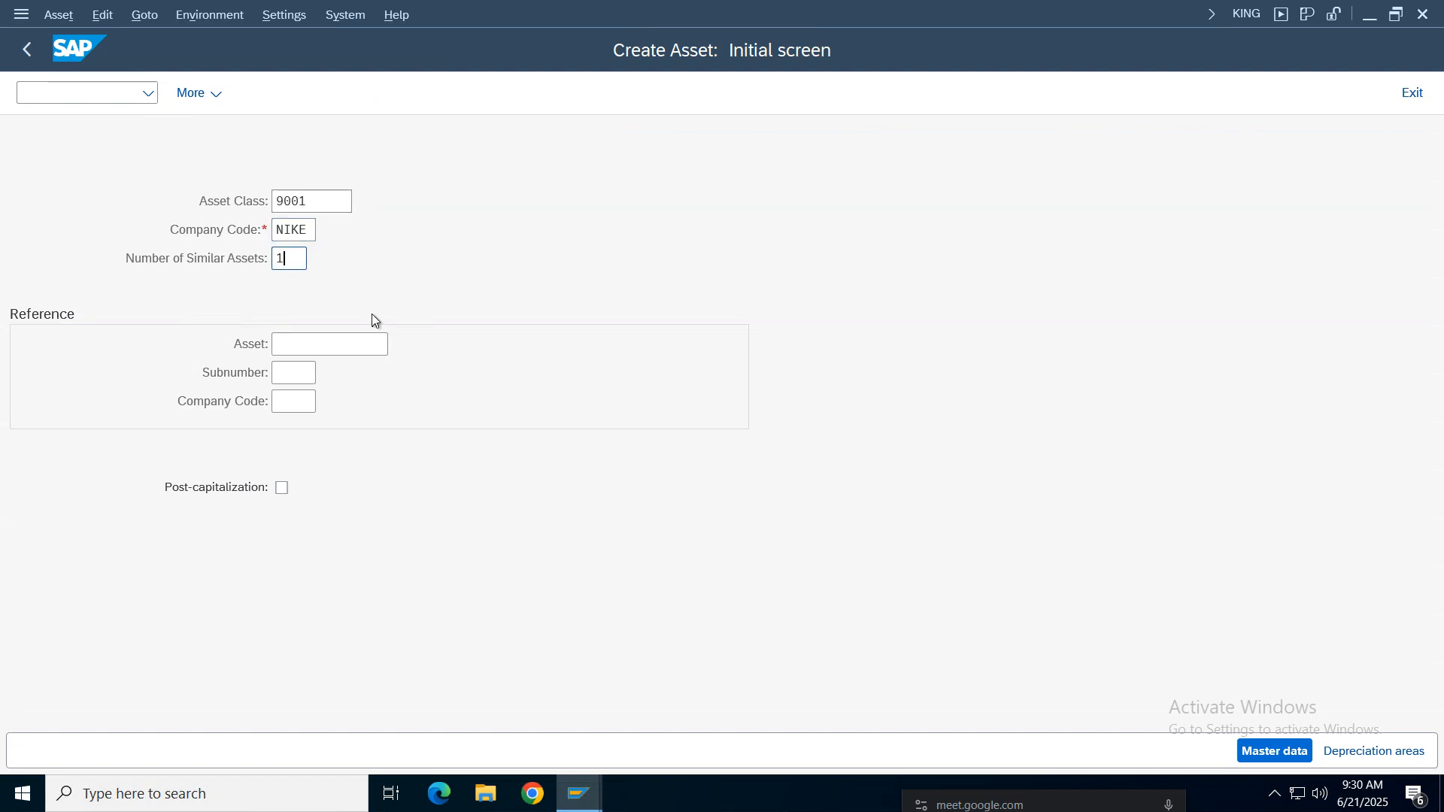
pyautogui.press('Return')
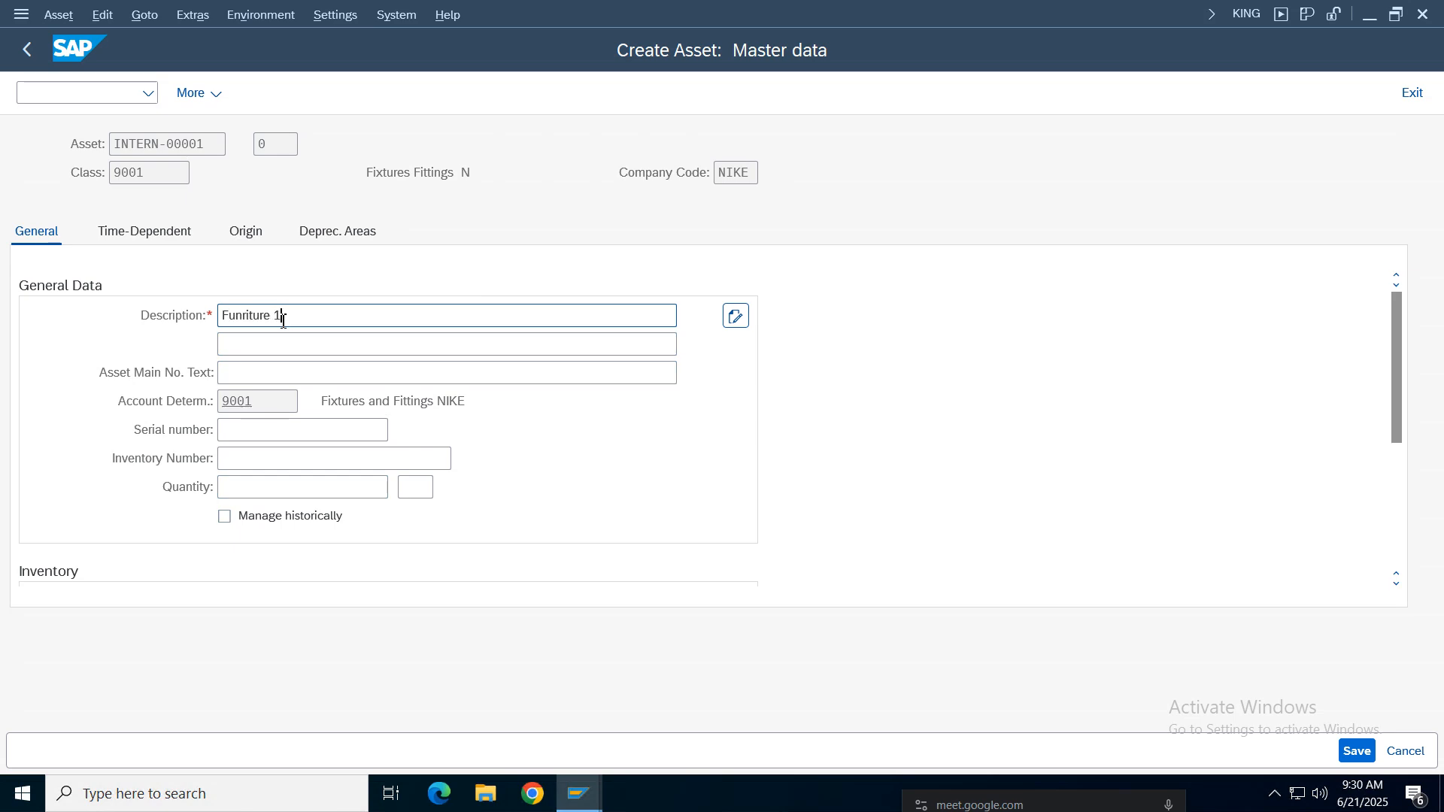
# Step: Review the remaining general data fields, comparing the account determination with the asset class
pyautogui.click(260, 344)
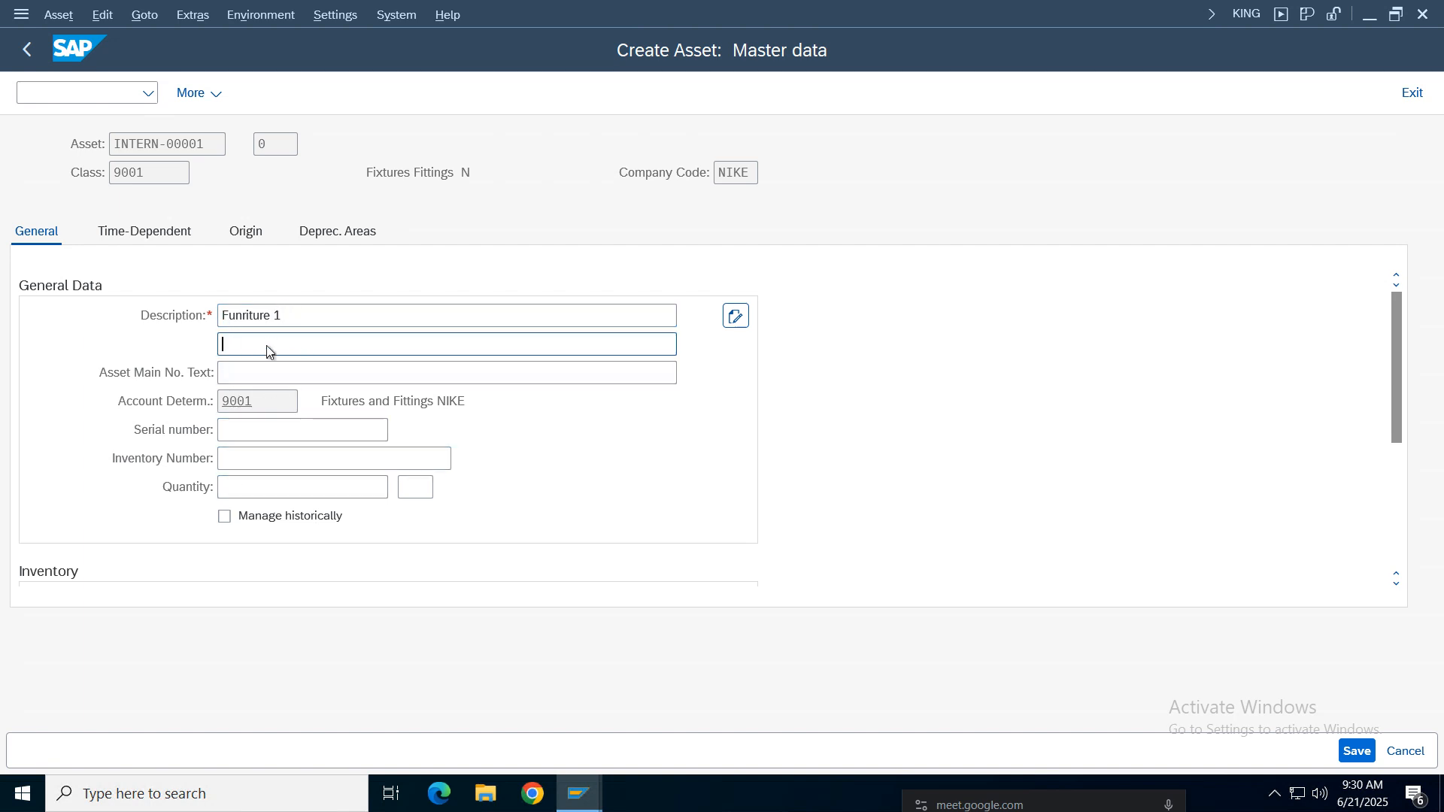
pyautogui.click(263, 374)
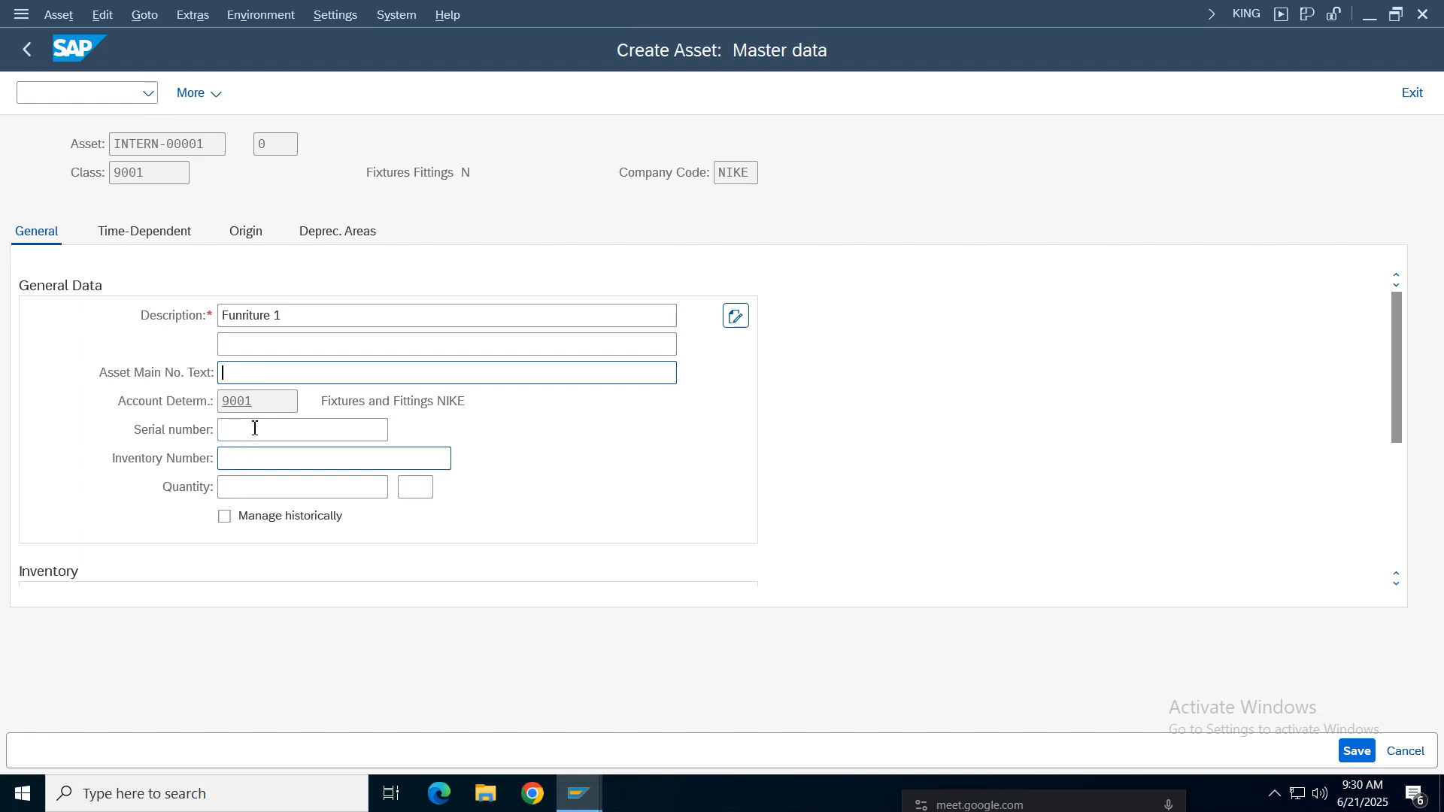
pyautogui.moveTo(268, 403); pyautogui.dragTo(153, 404)
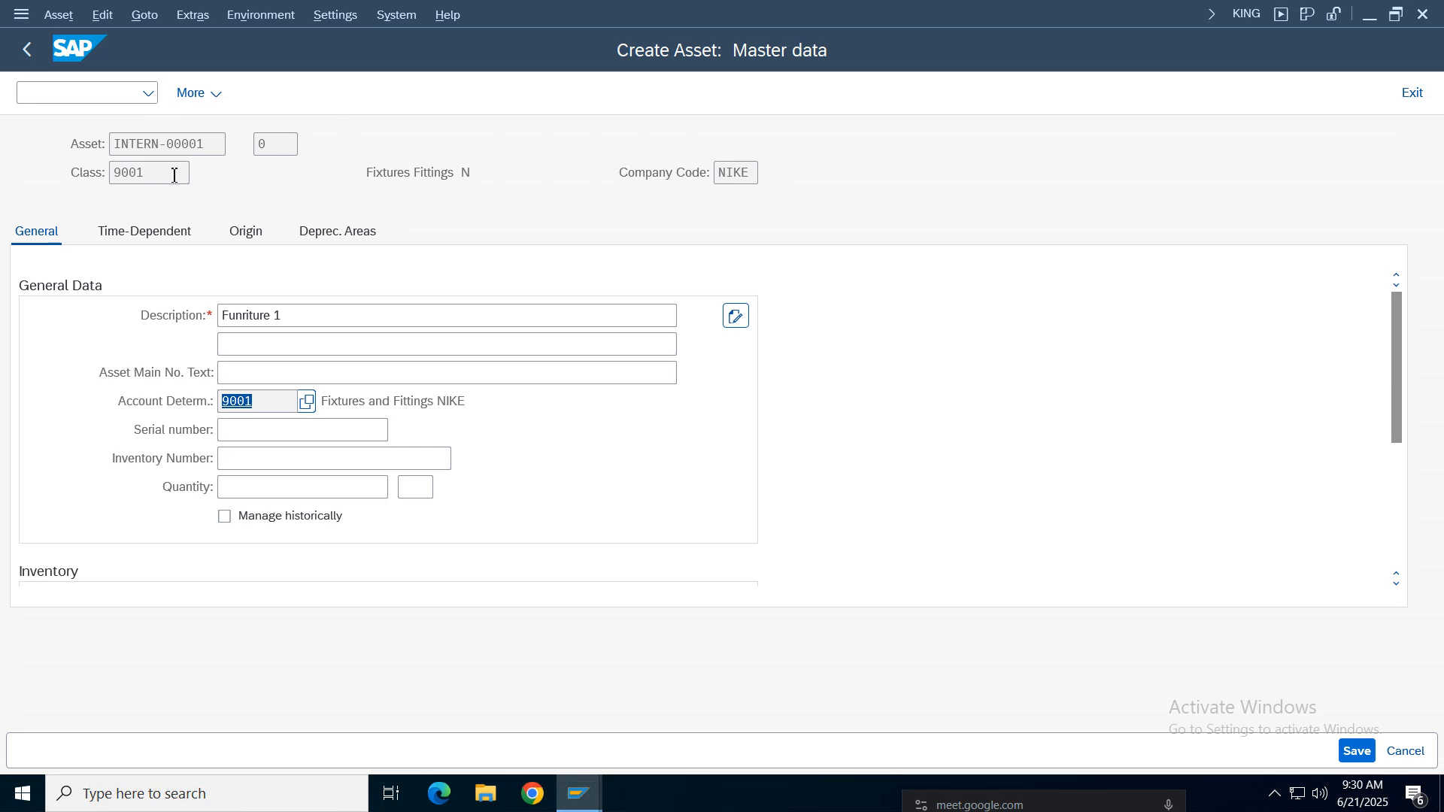
pyautogui.moveTo(174, 174); pyautogui.dragTo(103, 217)
pyautogui.moveTo(271, 401); pyautogui.dragTo(139, 352)
pyautogui.click(184, 397)
pyautogui.moveTo(258, 403); pyautogui.dragTo(98, 399)
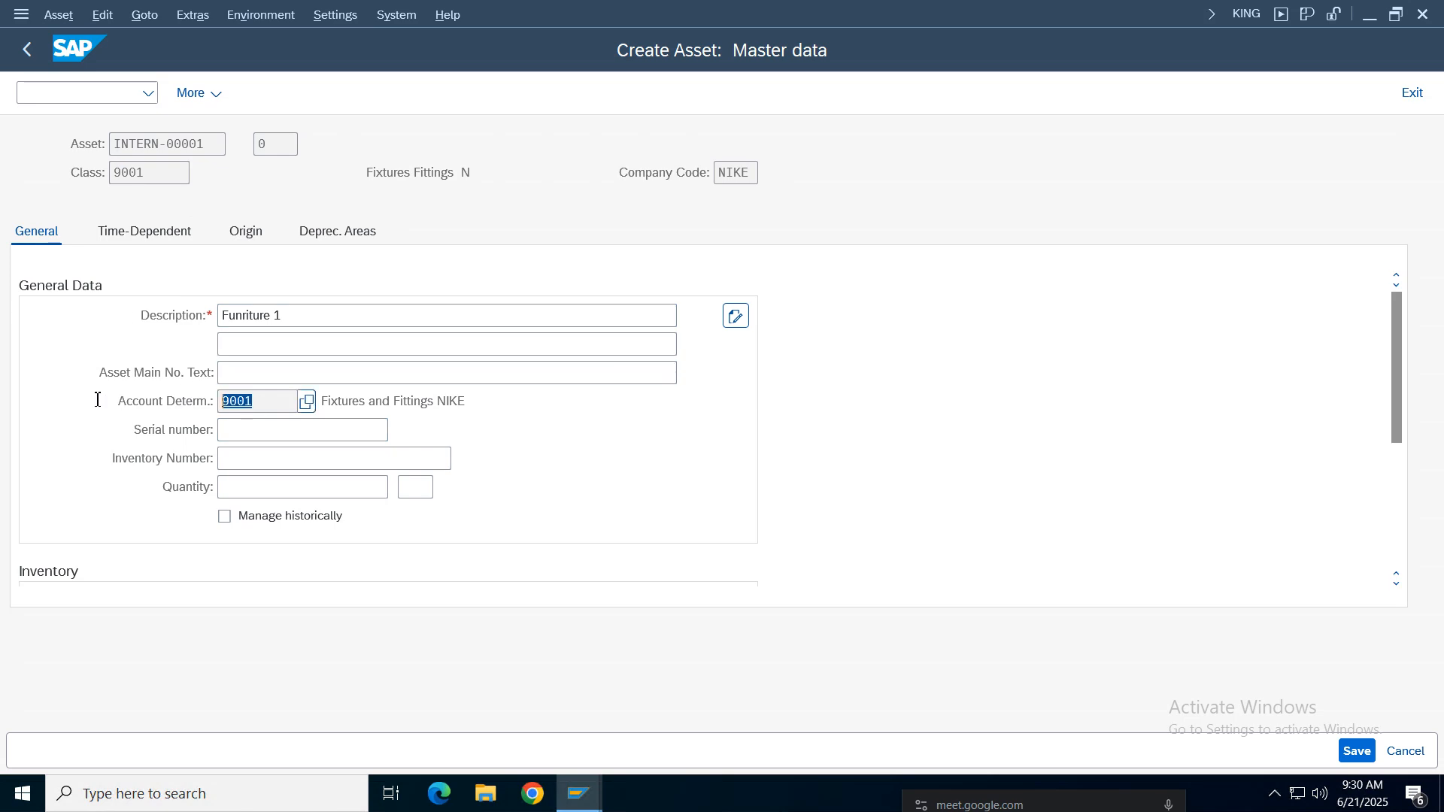
pyautogui.click(263, 401)
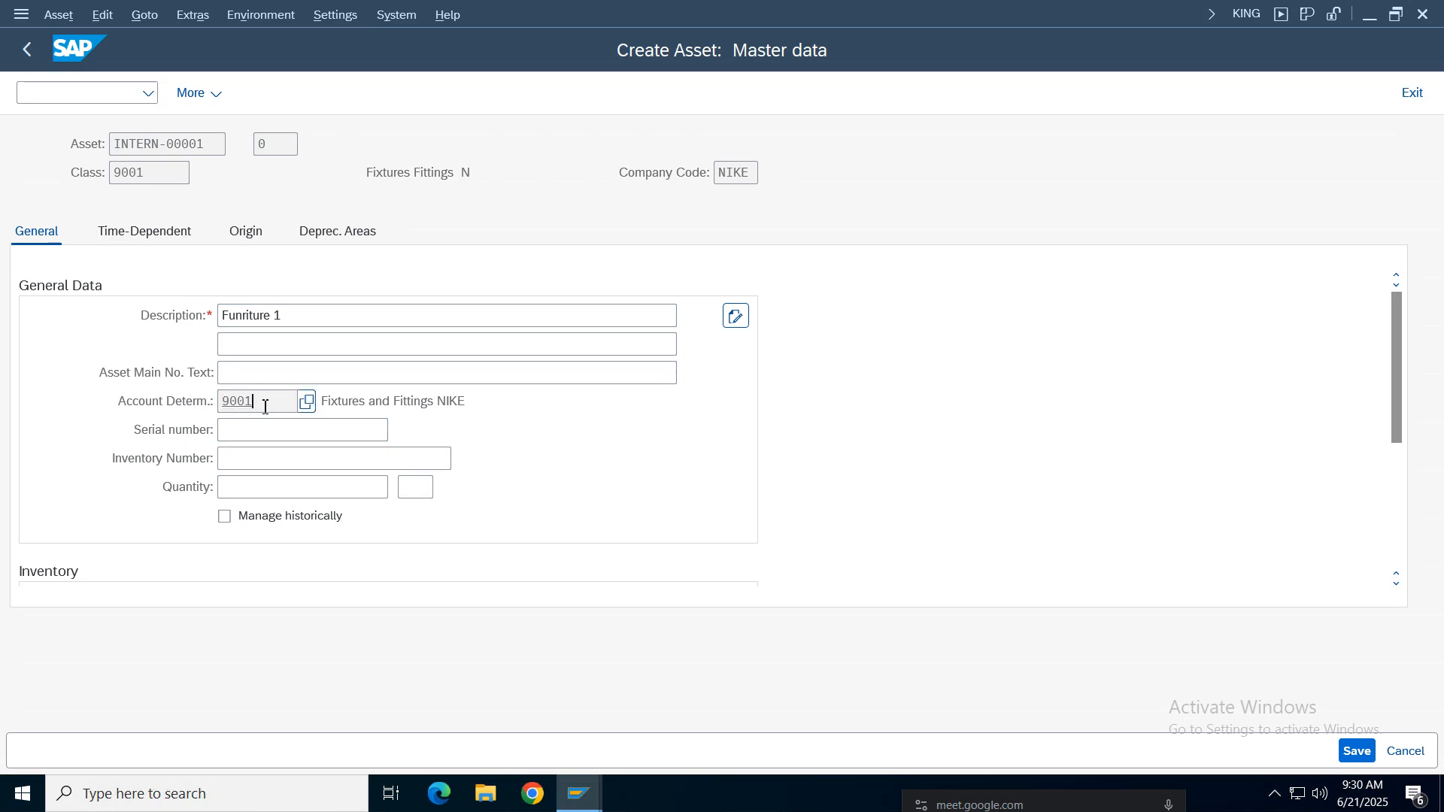
# Step: Assign cost center 100100 in the time-dependent data and check the derived business area and profit center
pyautogui.click(143, 232)
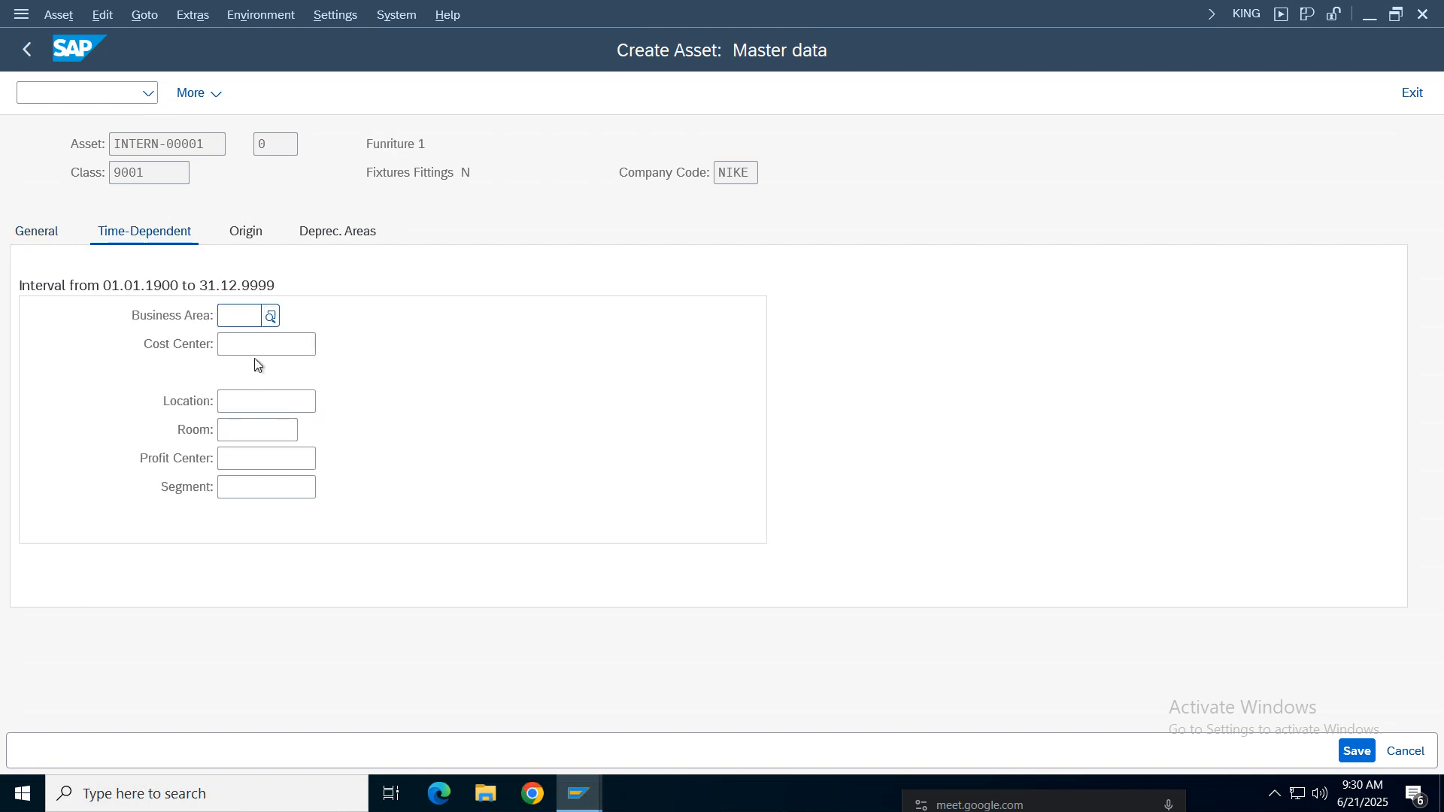
pyautogui.click(242, 317)
pyautogui.click(272, 319)
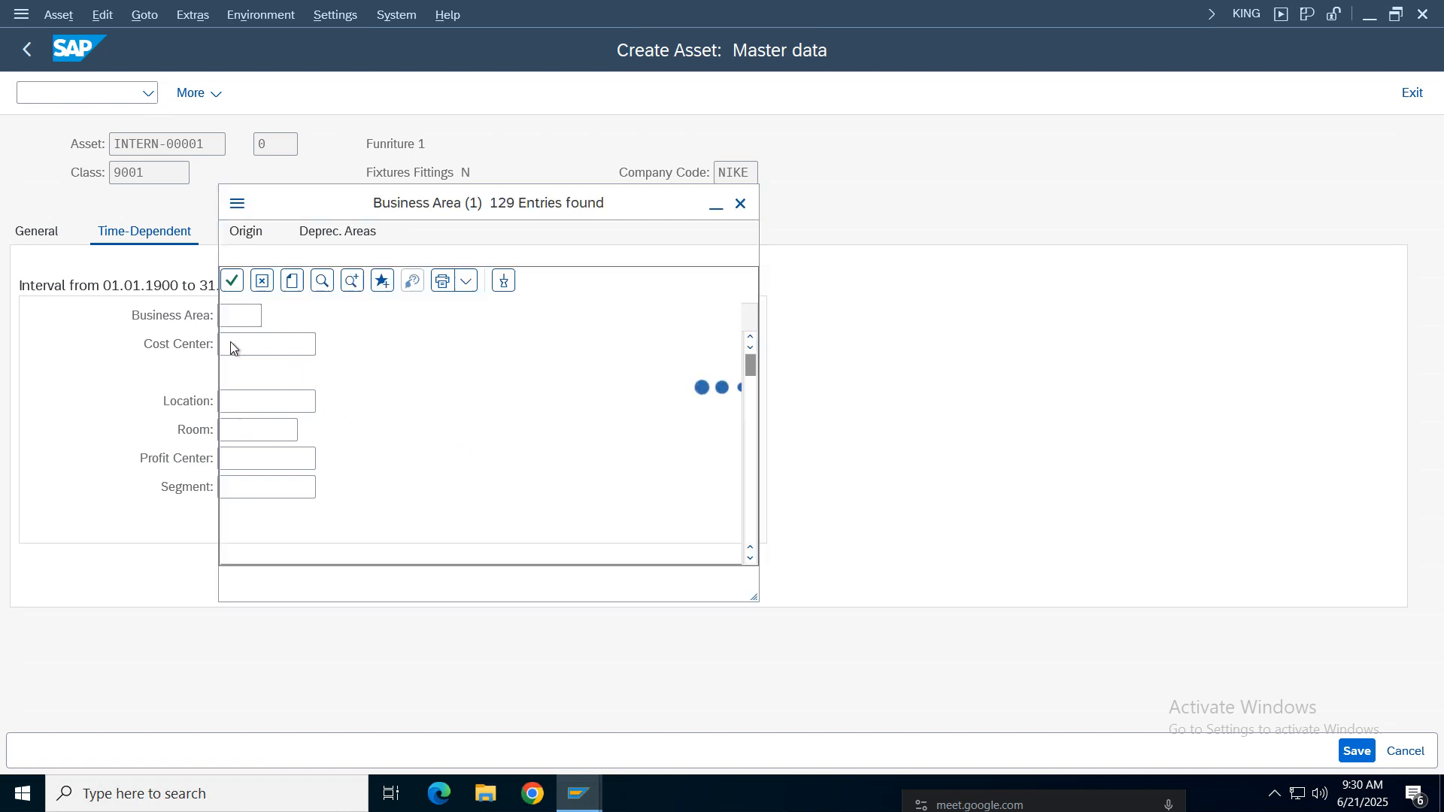
pyautogui.click(741, 204)
pyautogui.click(250, 344)
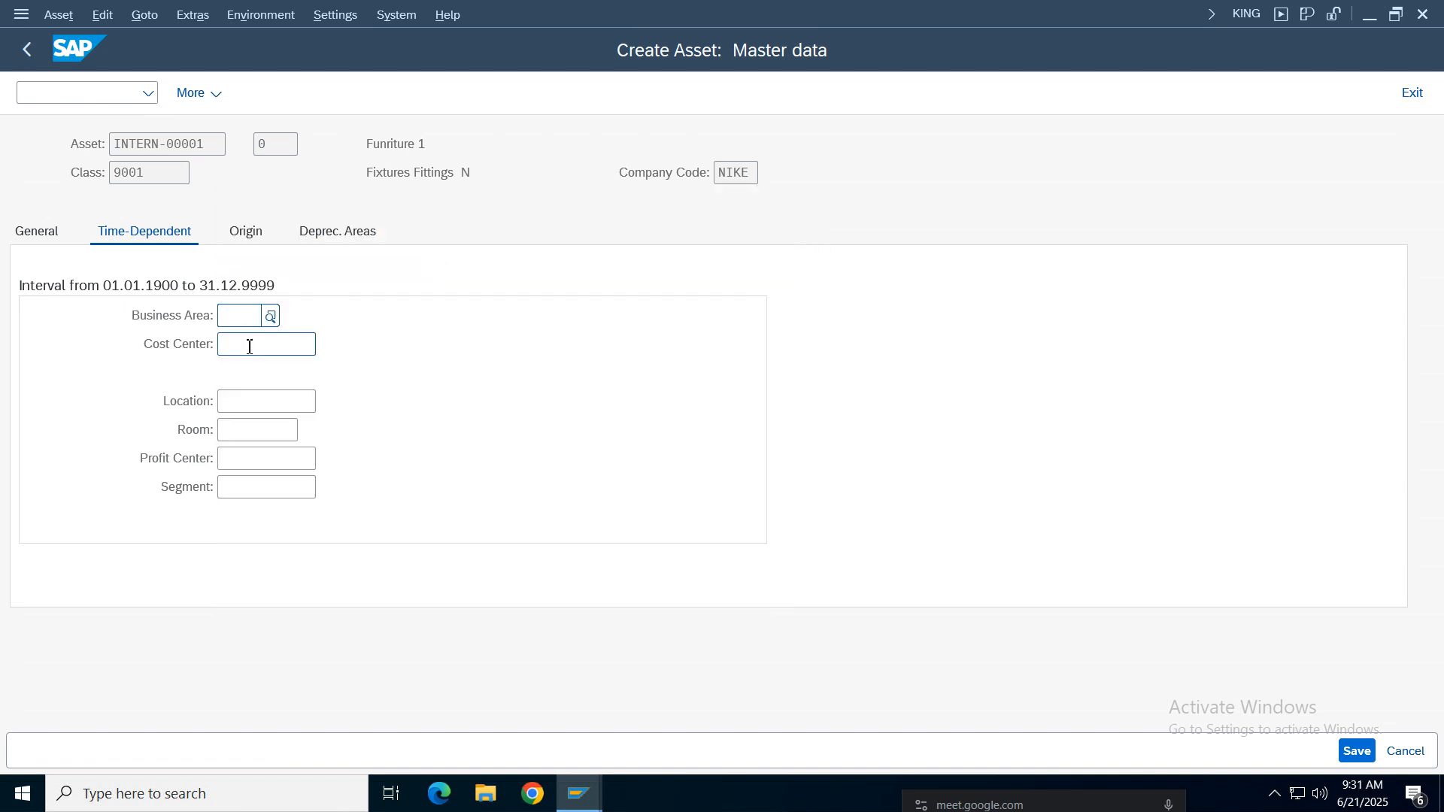
pyautogui.write('100100')
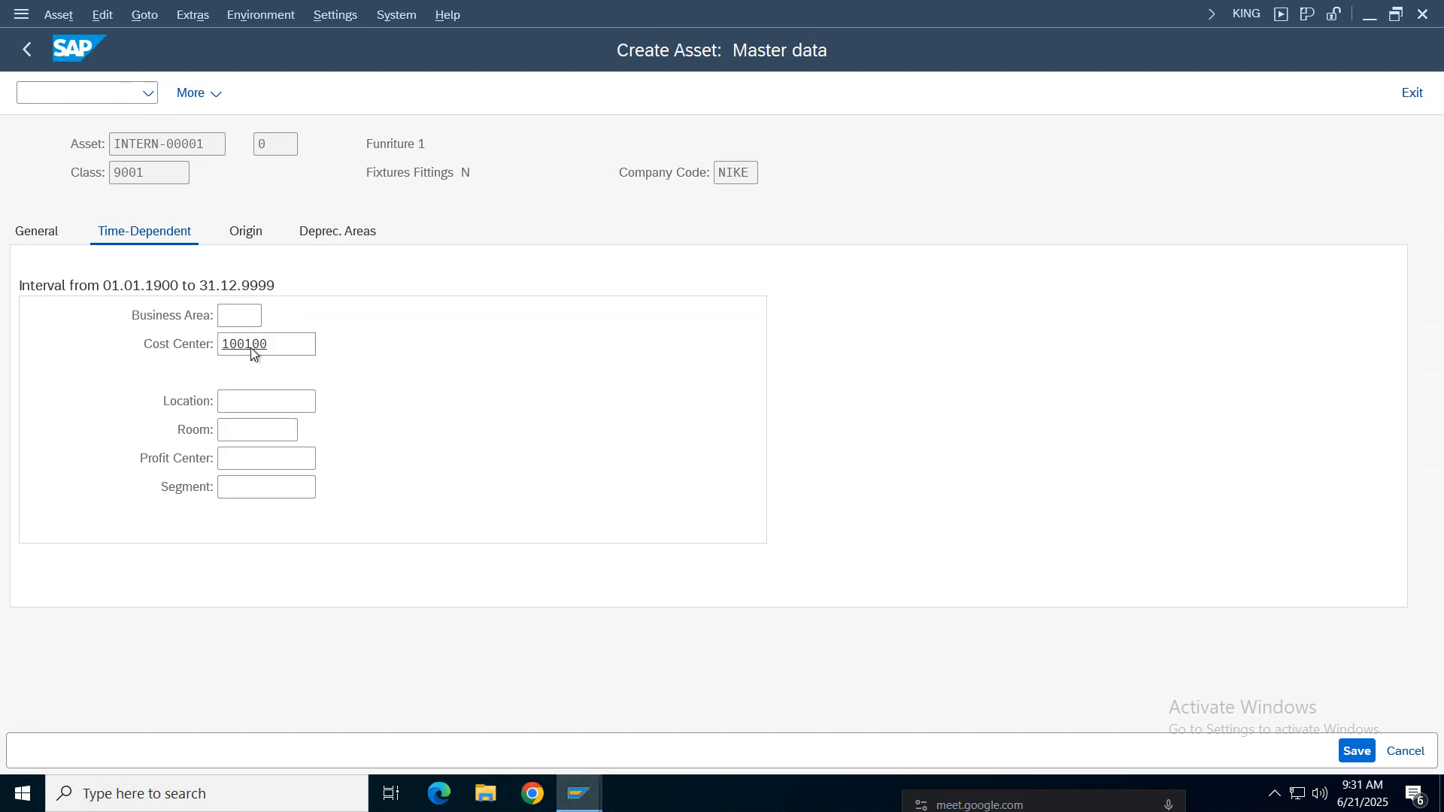
pyautogui.press('Return')
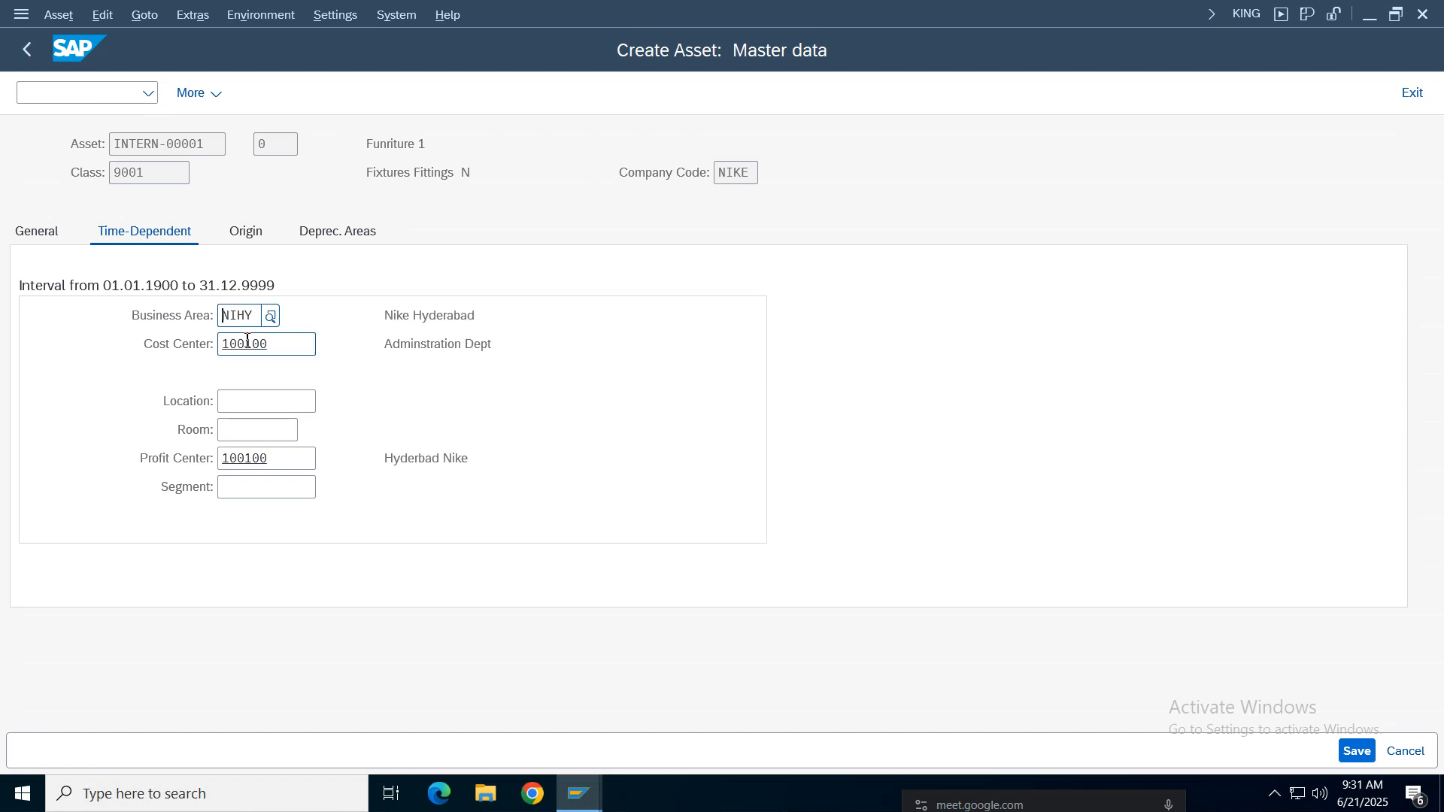
pyautogui.click(237, 317)
pyautogui.moveTo(283, 460); pyautogui.dragTo(22, 458)
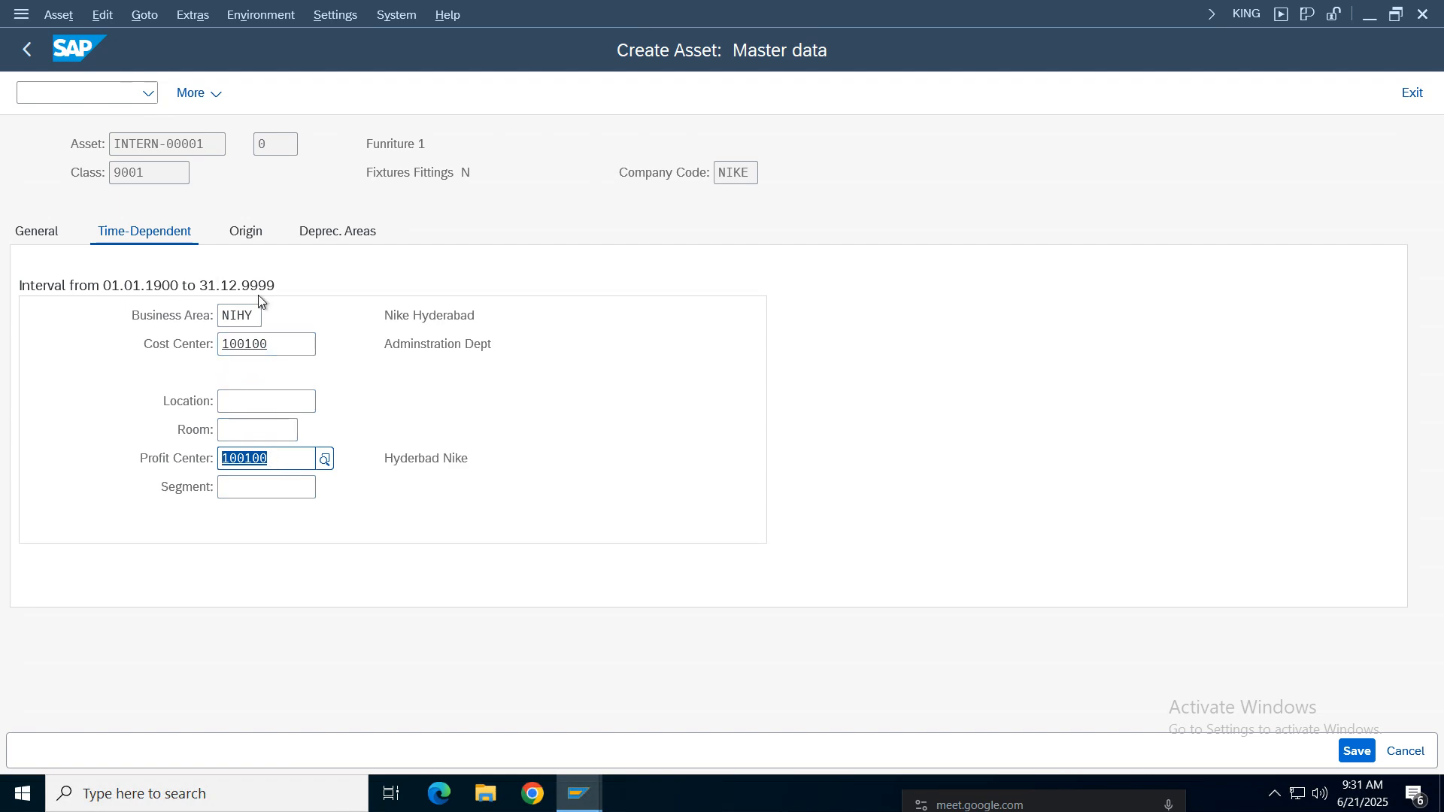
# Step: Review the origin data and each depreciation area's key and useful life, and save the asset
pyautogui.click(246, 231)
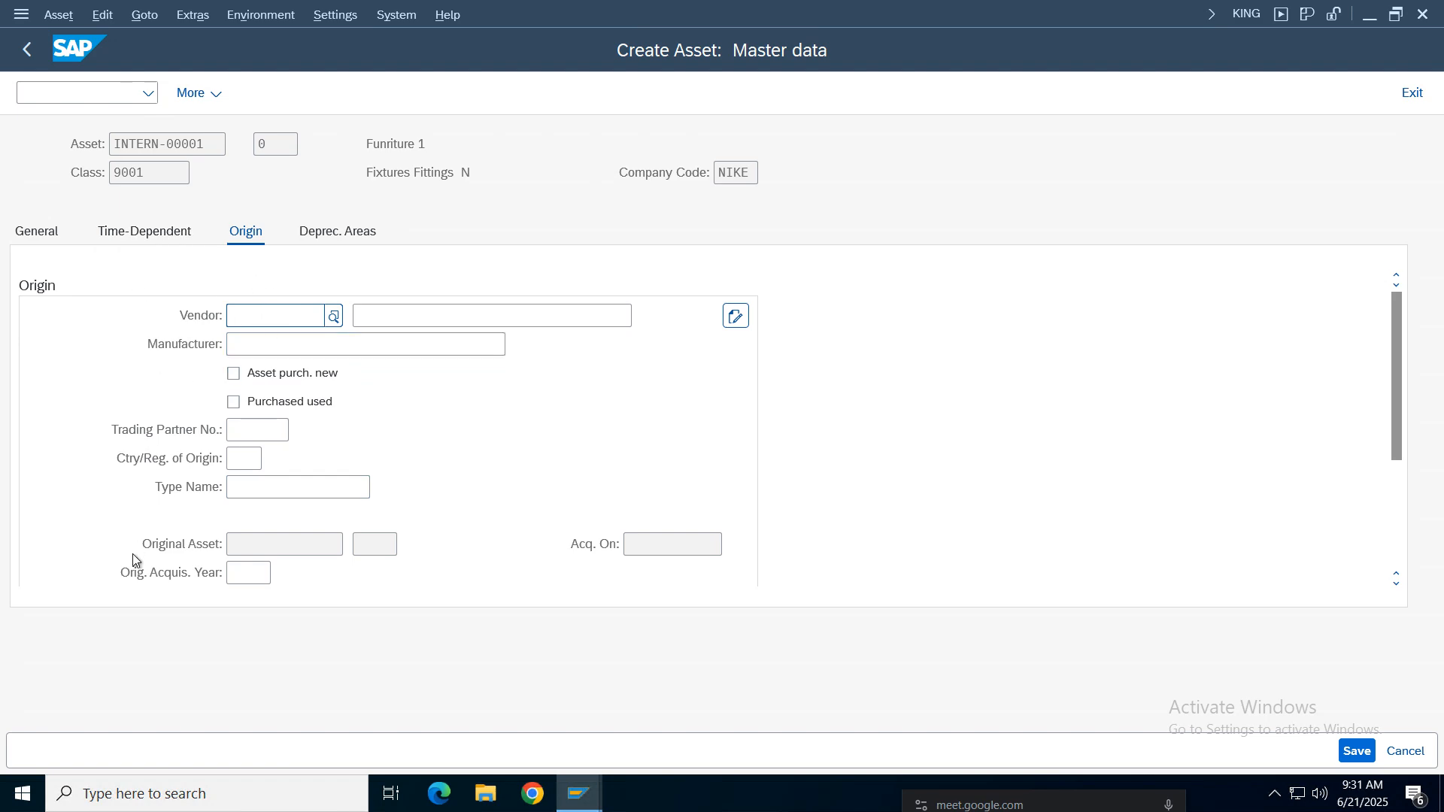
pyautogui.click(338, 234)
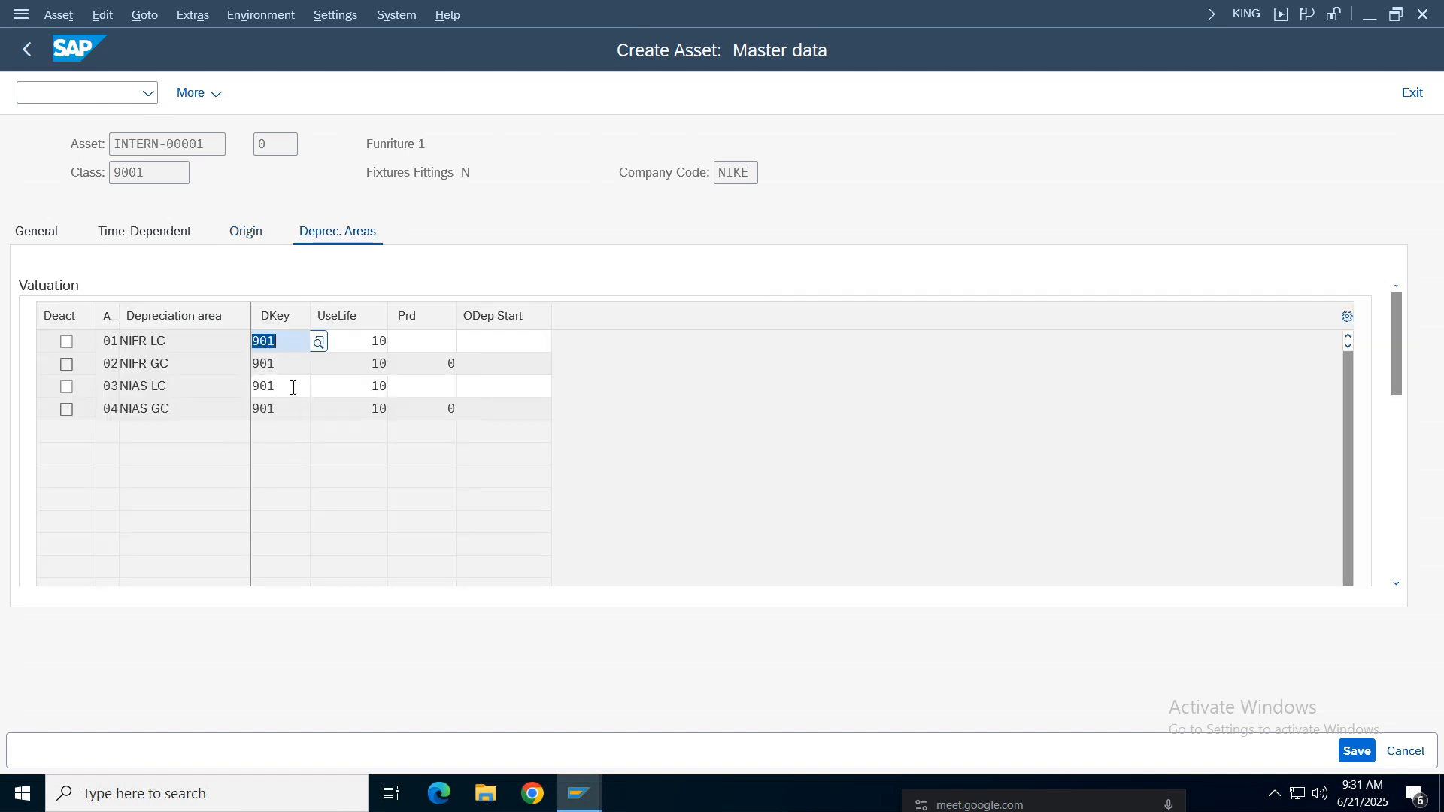
pyautogui.click(289, 340)
pyautogui.click(287, 411)
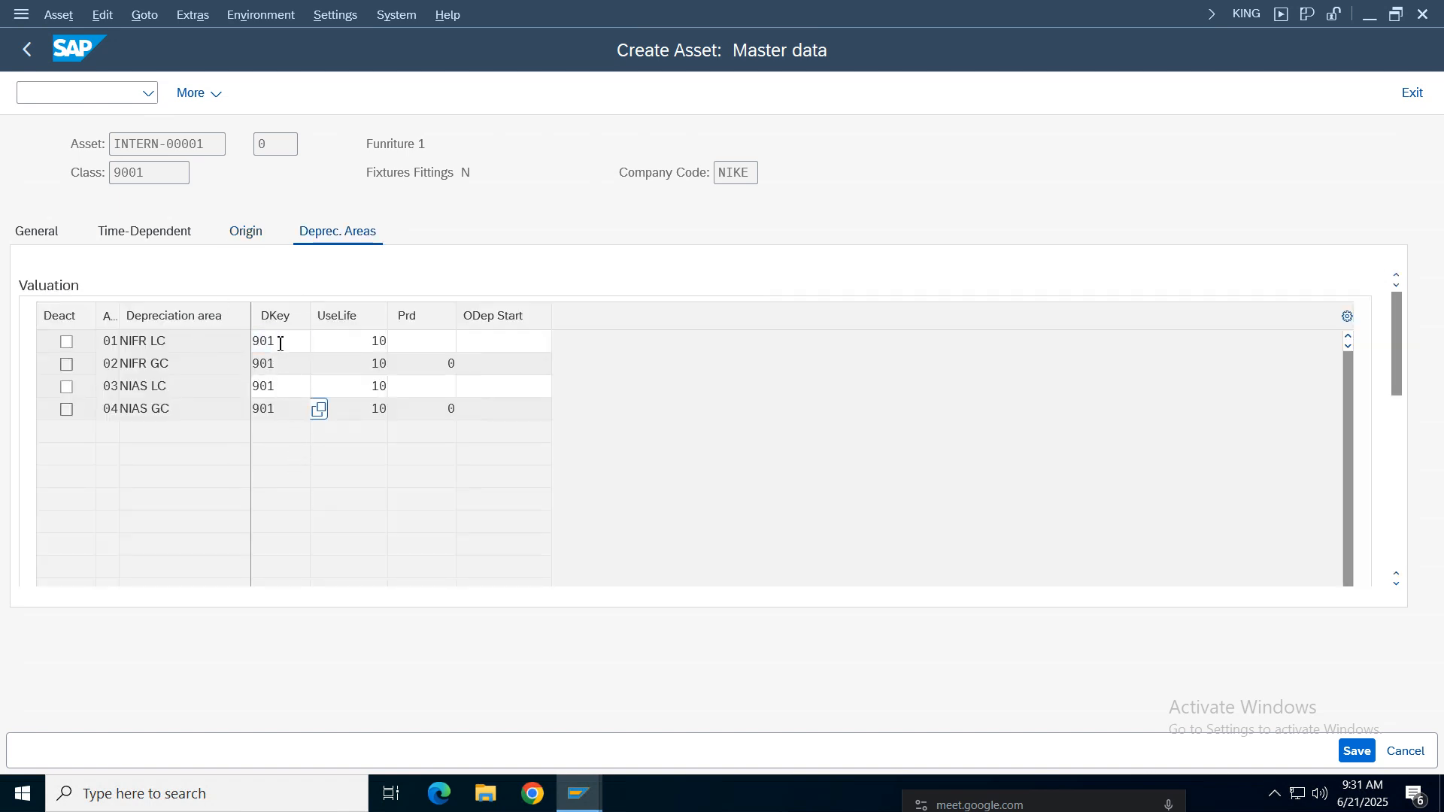
pyautogui.click(254, 340)
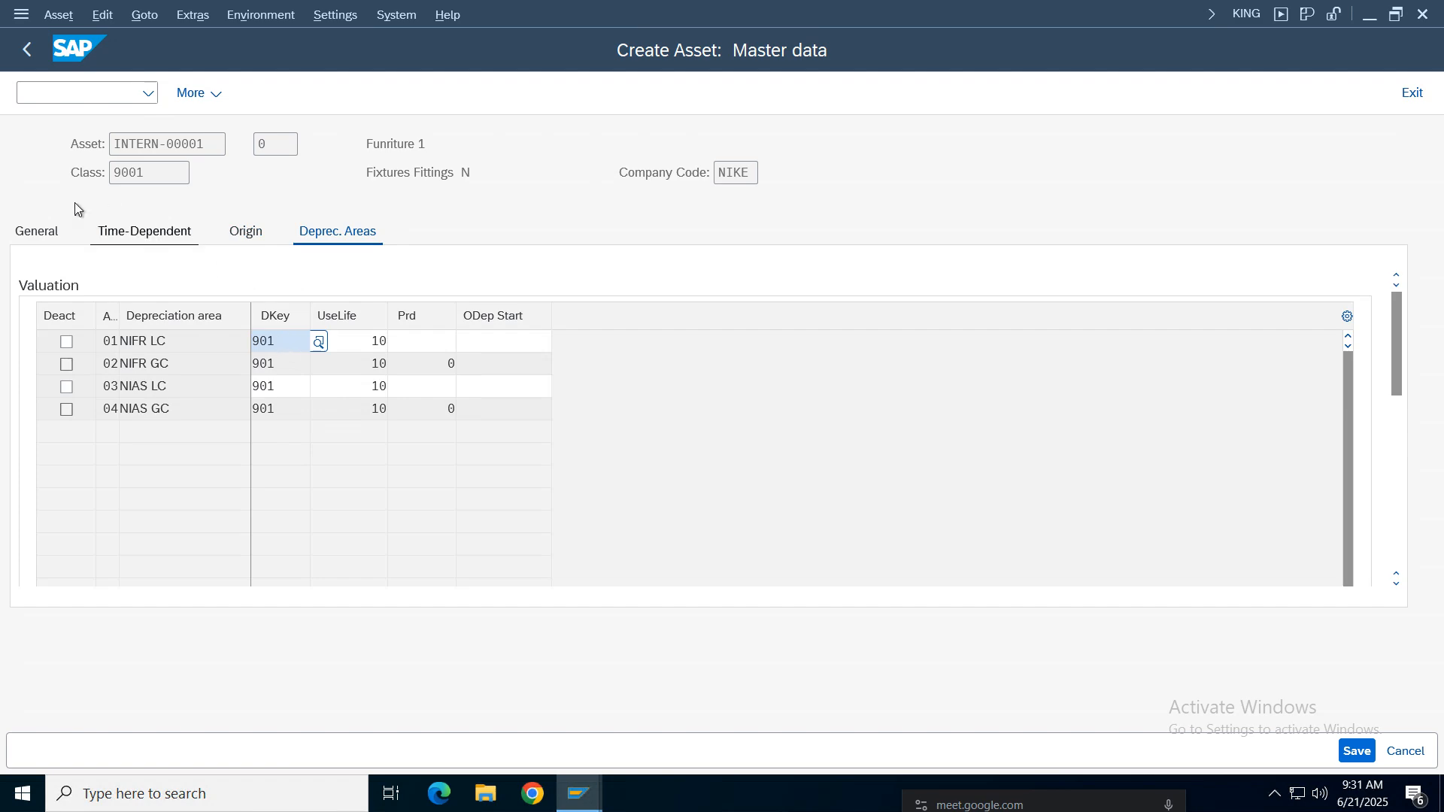
pyautogui.click(157, 180)
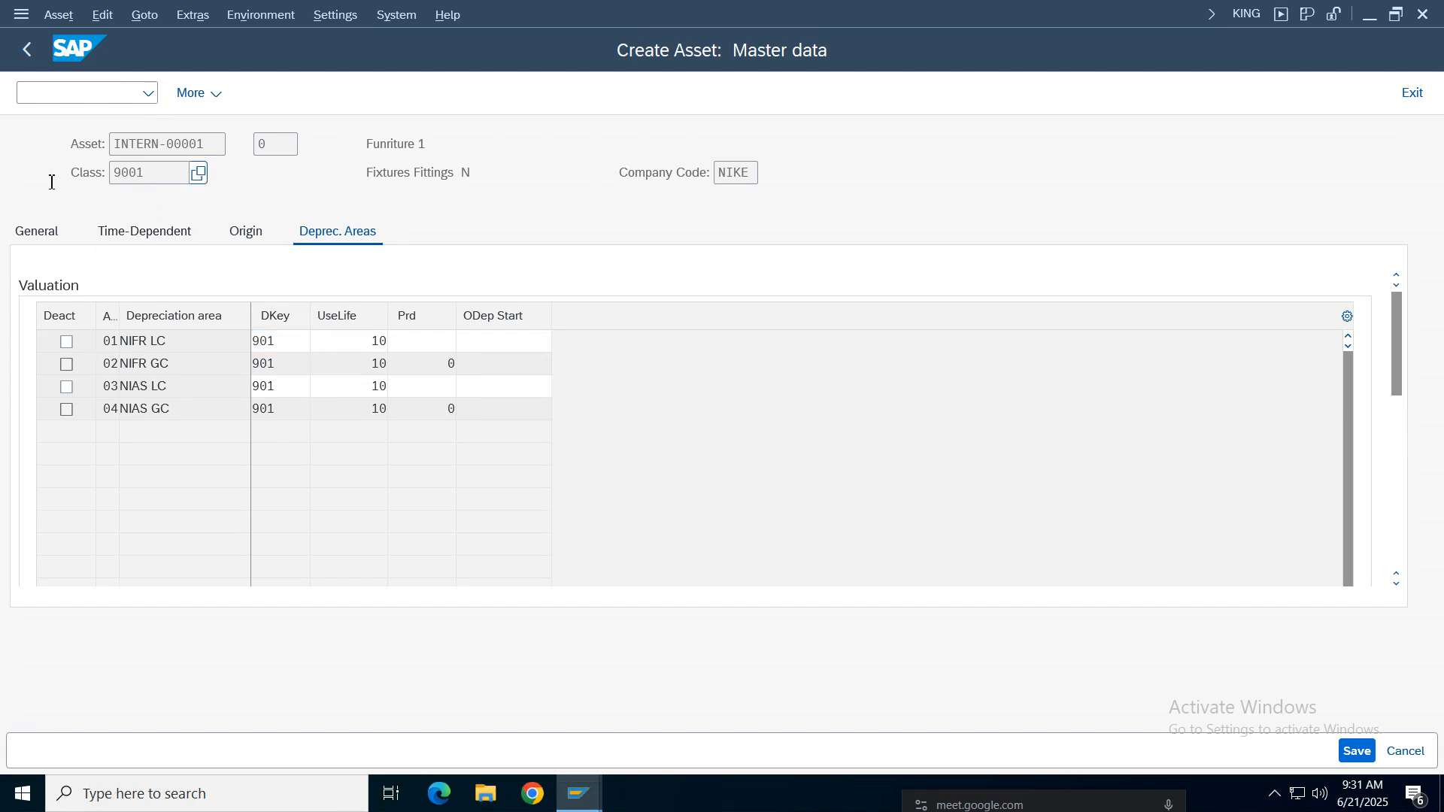
pyautogui.click(288, 345)
pyautogui.click(353, 350)
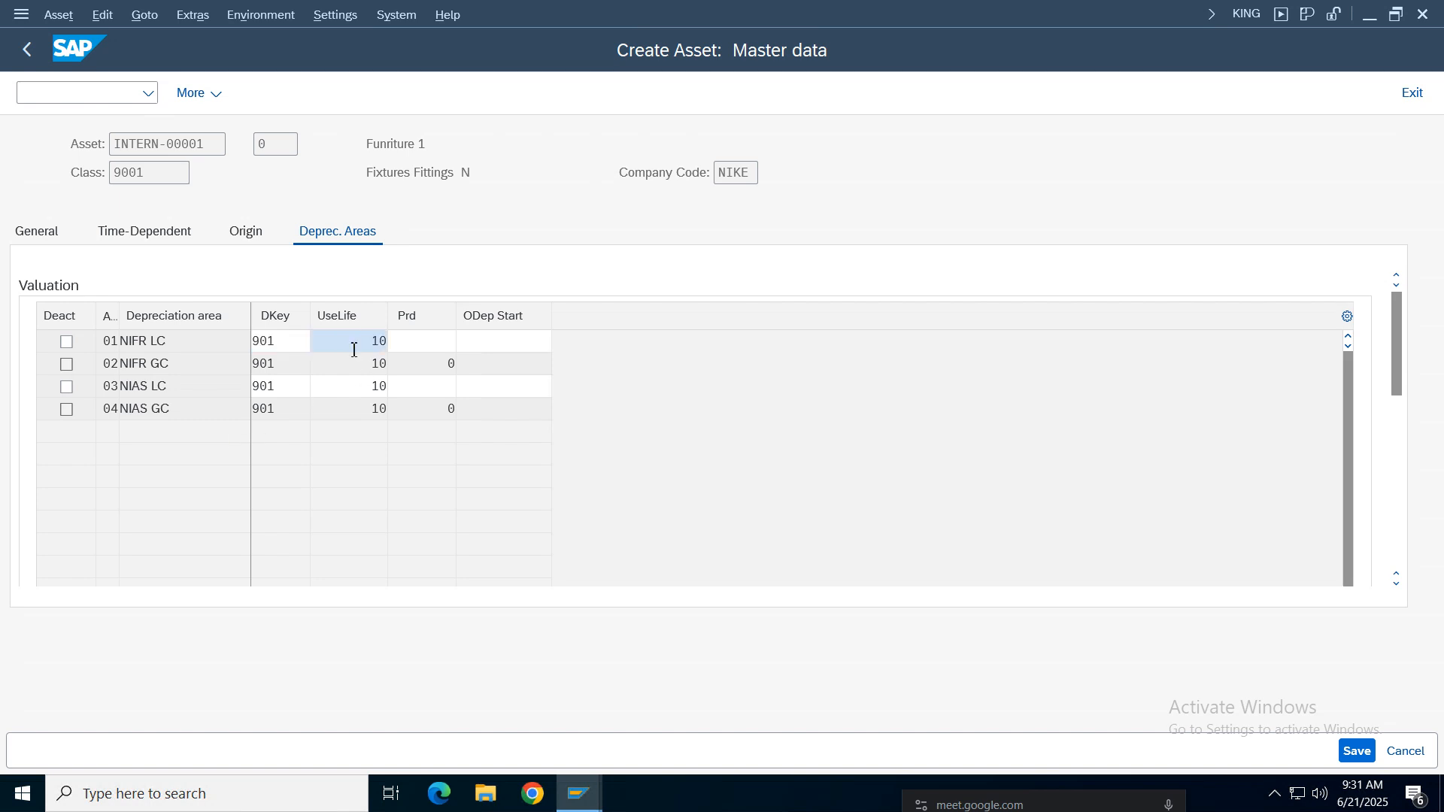
pyautogui.click(286, 342)
pyautogui.click(283, 413)
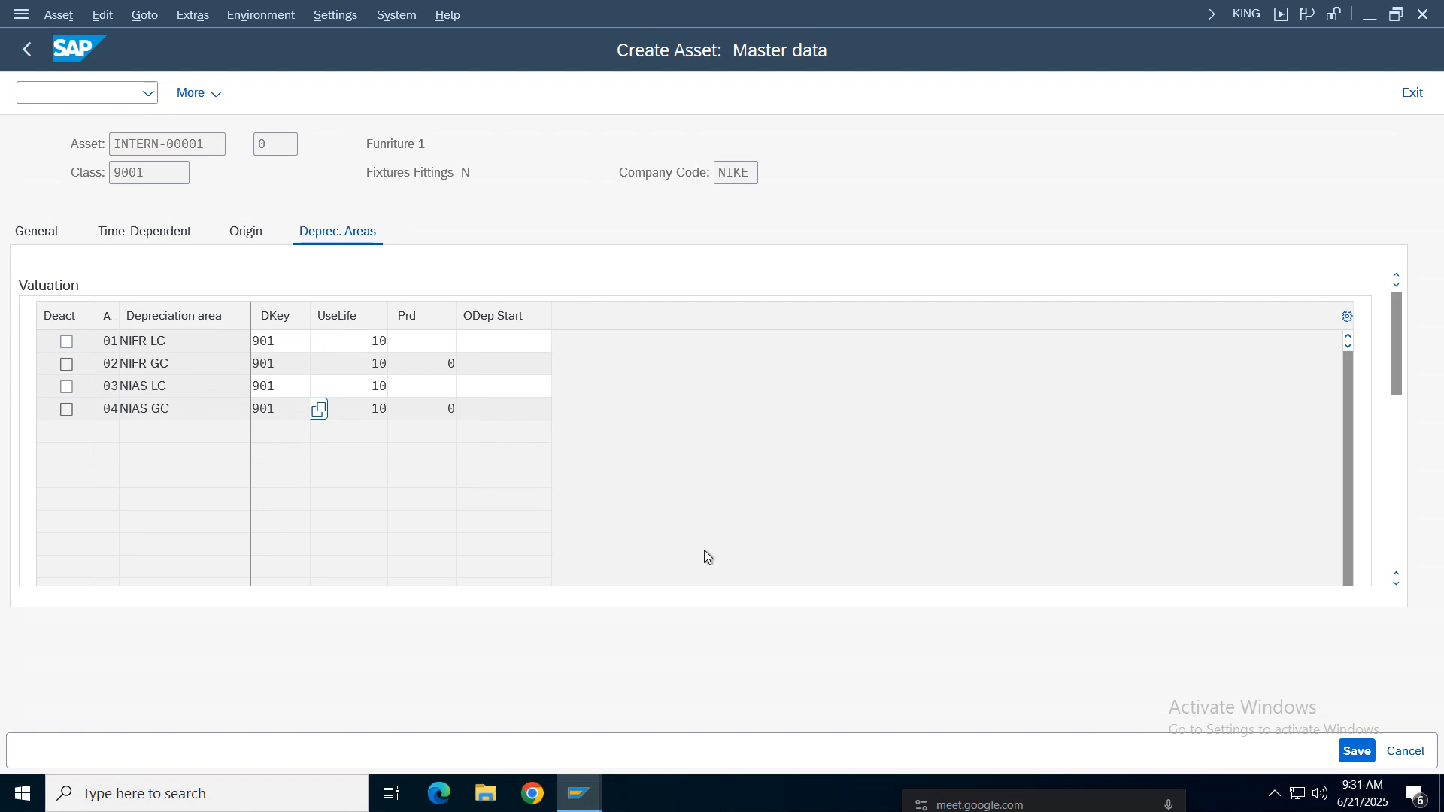
pyautogui.click(1370, 759)
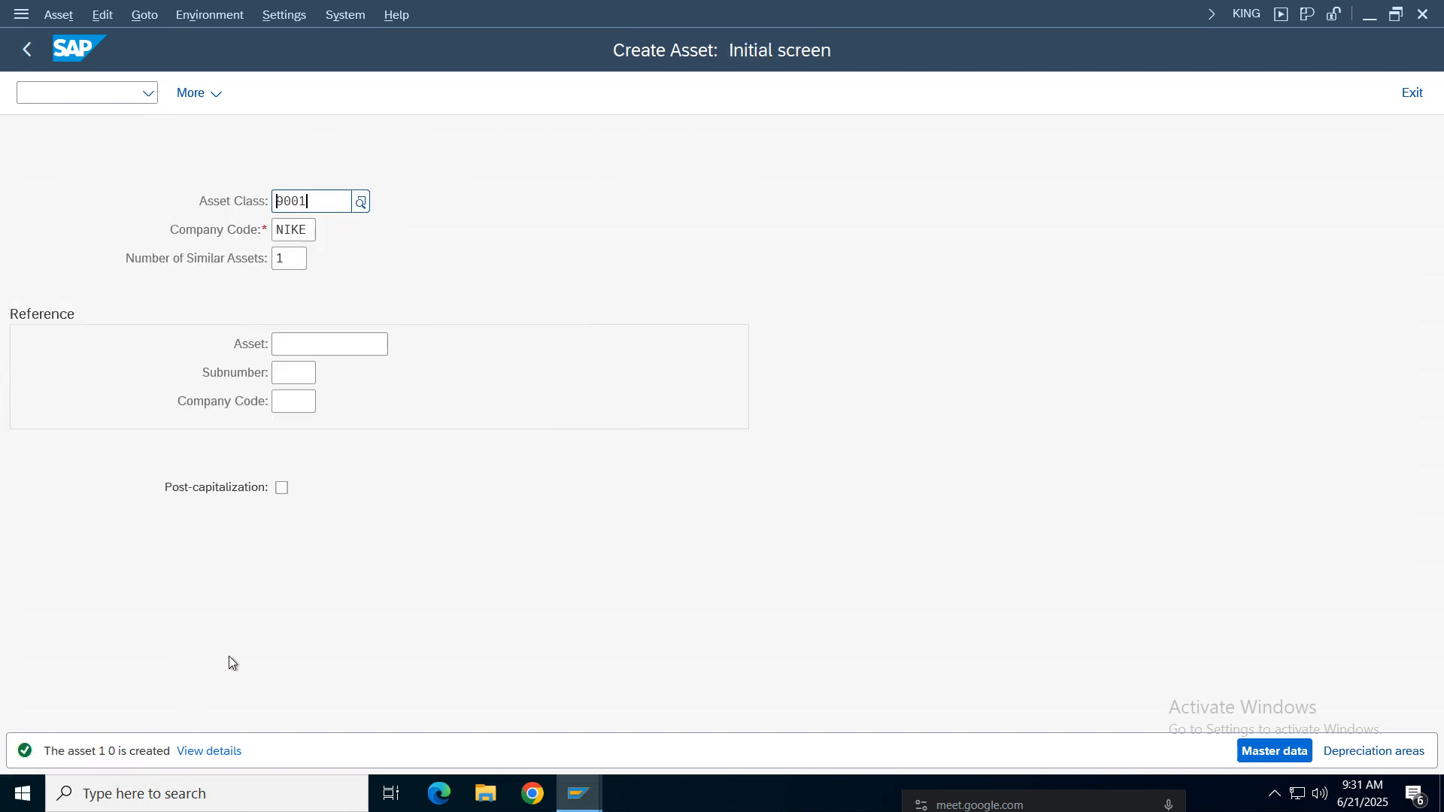
# Step: Set the number of similar assets to 3 for class 9001 in NIKE and open the master data
pyautogui.moveTo(329, 202); pyautogui.dragTo(215, 261)
pyautogui.click(296, 267)
pyautogui.press('BackSpace')
pyautogui.write('3')
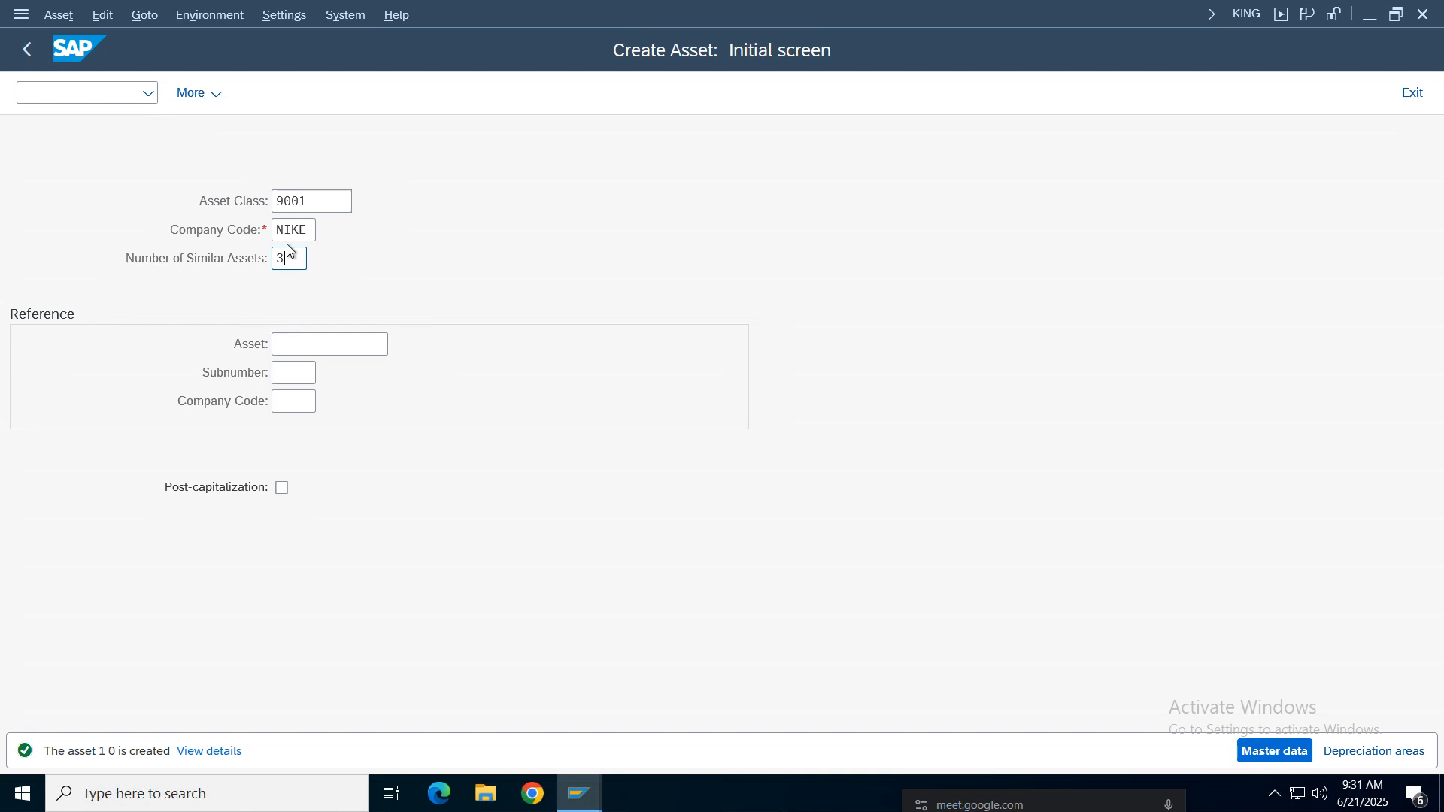
pyautogui.click(1260, 751)
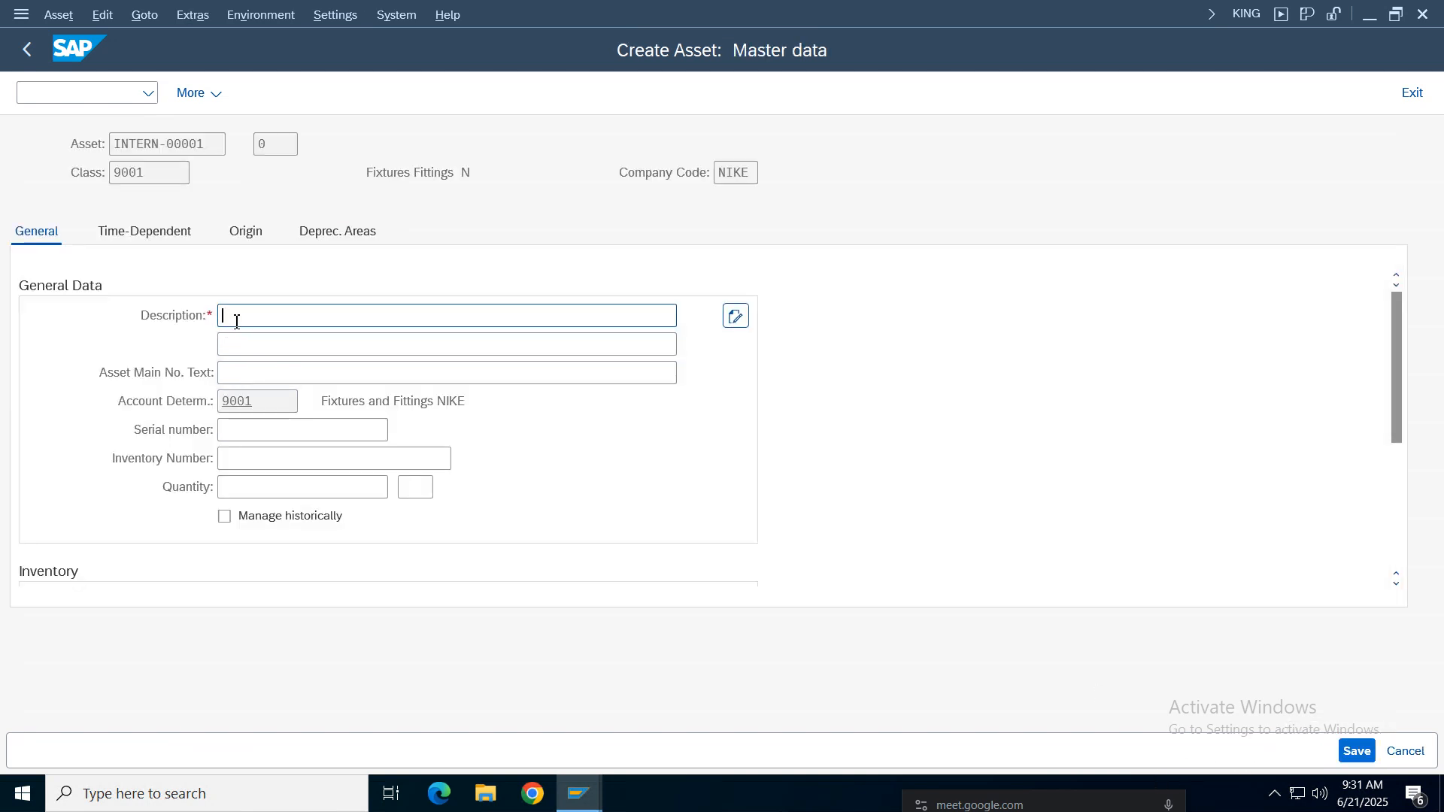
# Step: Enter Furniture2 as the description of the new assets and open their time-dependent data
pyautogui.write('F')
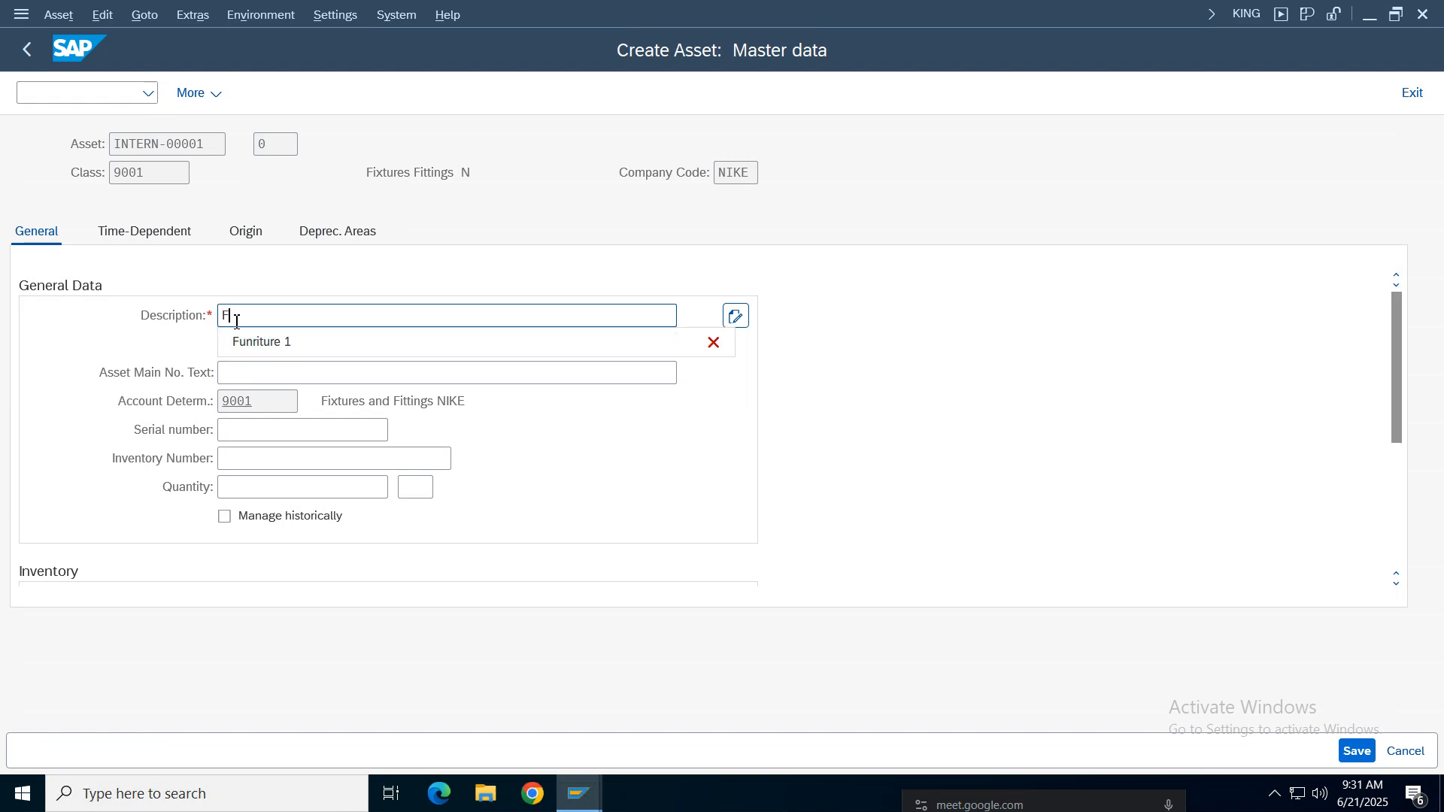
pyautogui.write('urniture2')
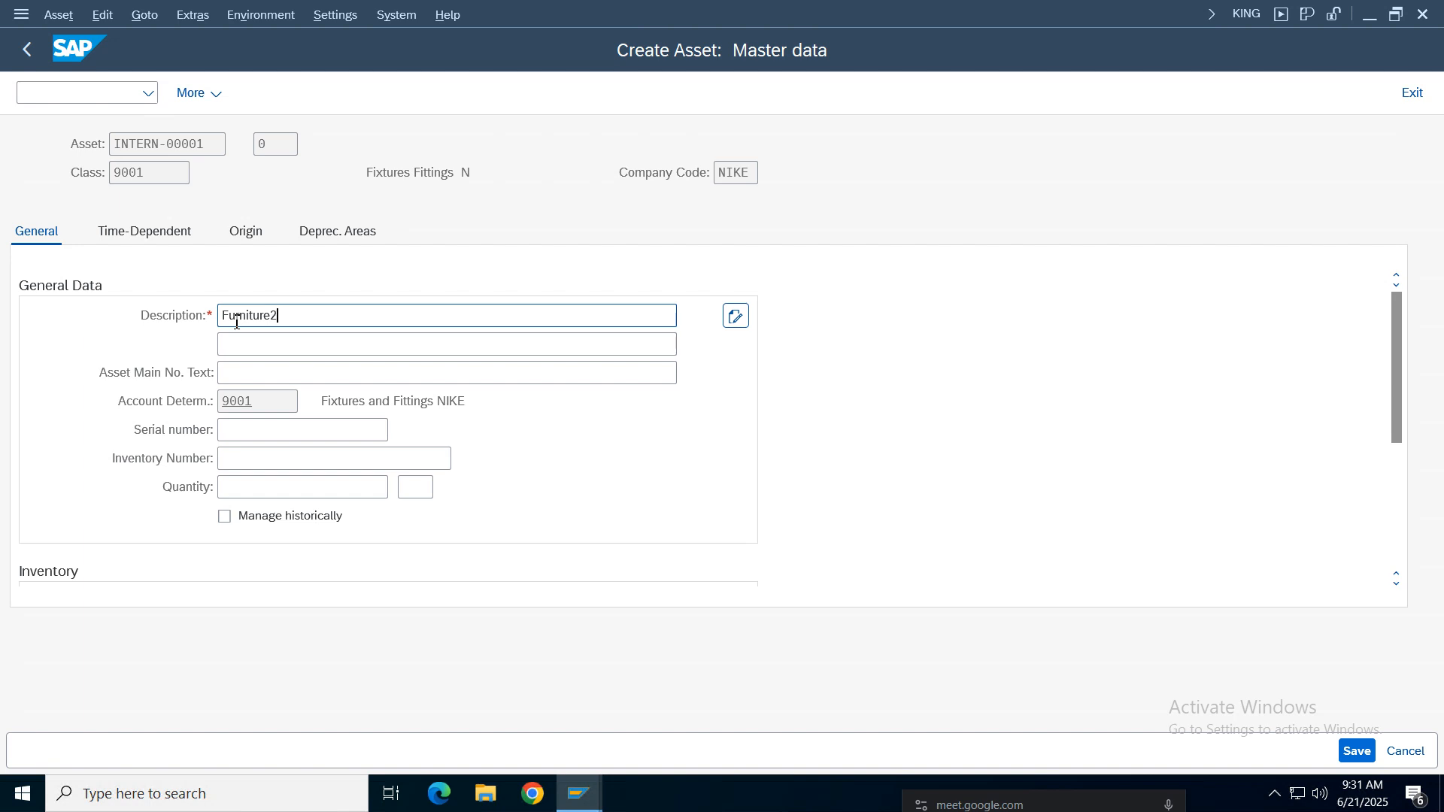
pyautogui.click(161, 231)
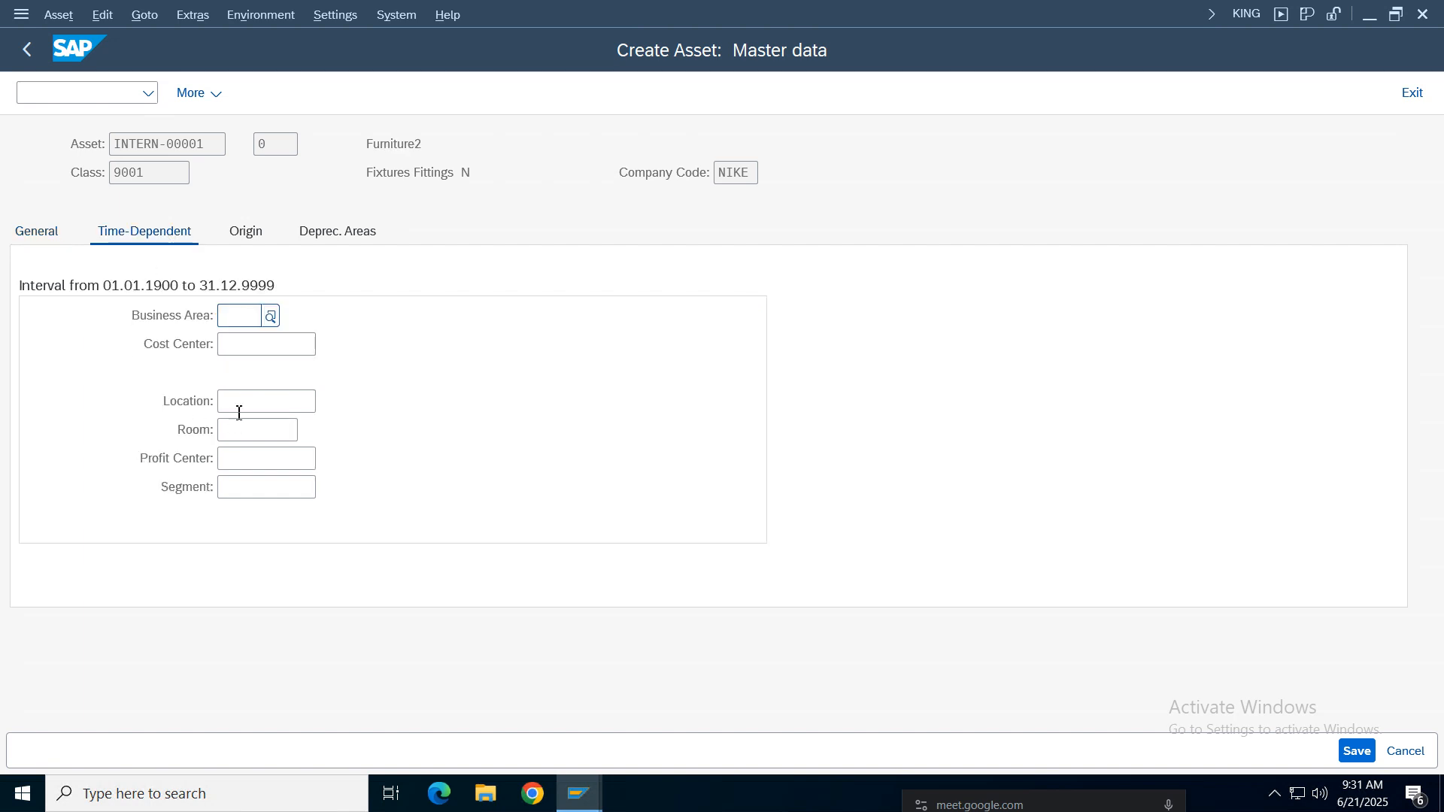
# Step: Assign cost center 100100 to the Furniture2 assets and check their origin data and depreciation areas
pyautogui.click(247, 351)
pyautogui.write('100100')
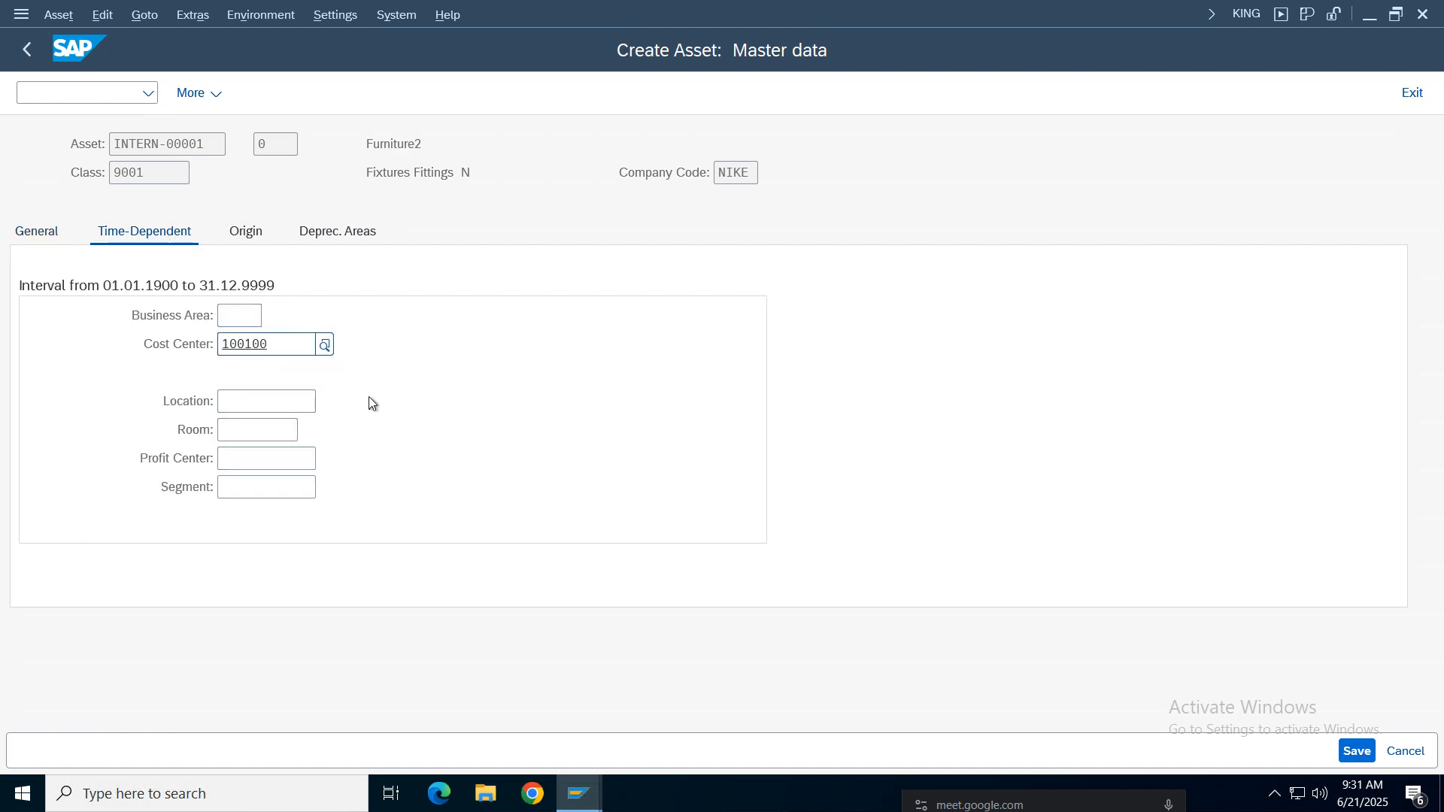
pyautogui.press('Return')
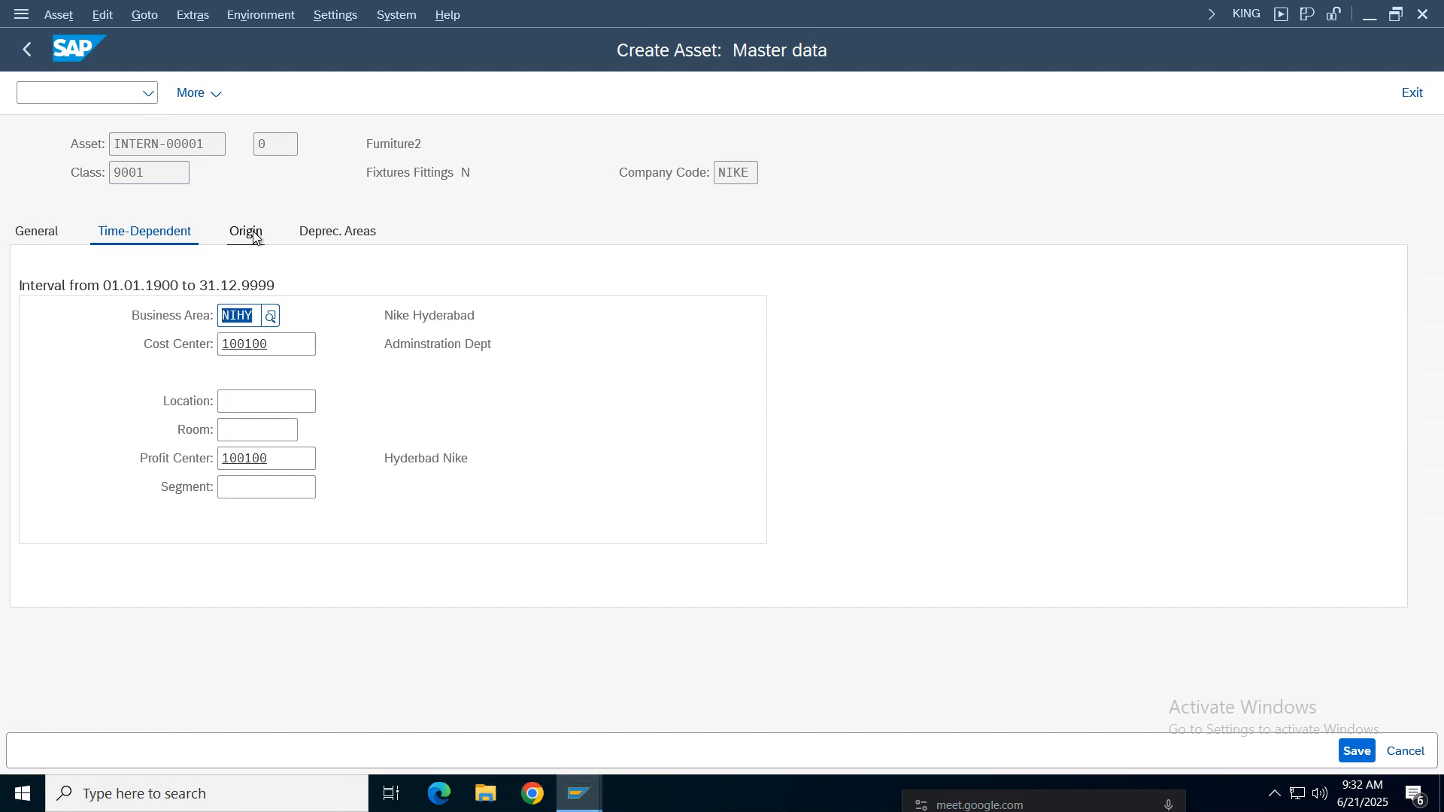
pyautogui.click(245, 233)
pyautogui.click(347, 235)
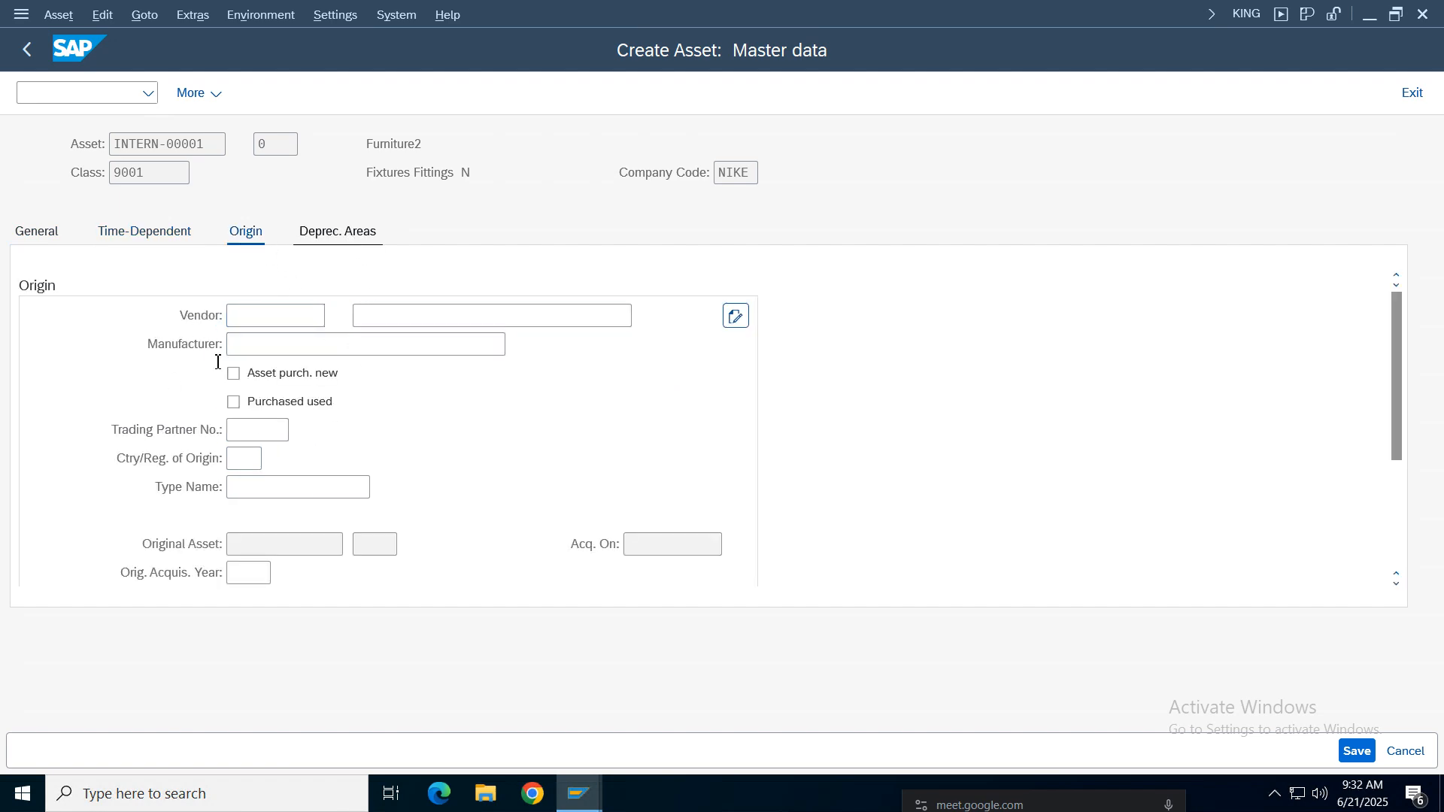
# Step: Save the three similar assets, read the multiple-assets notice and choose to maintain their fields individually
pyautogui.click(1365, 757)
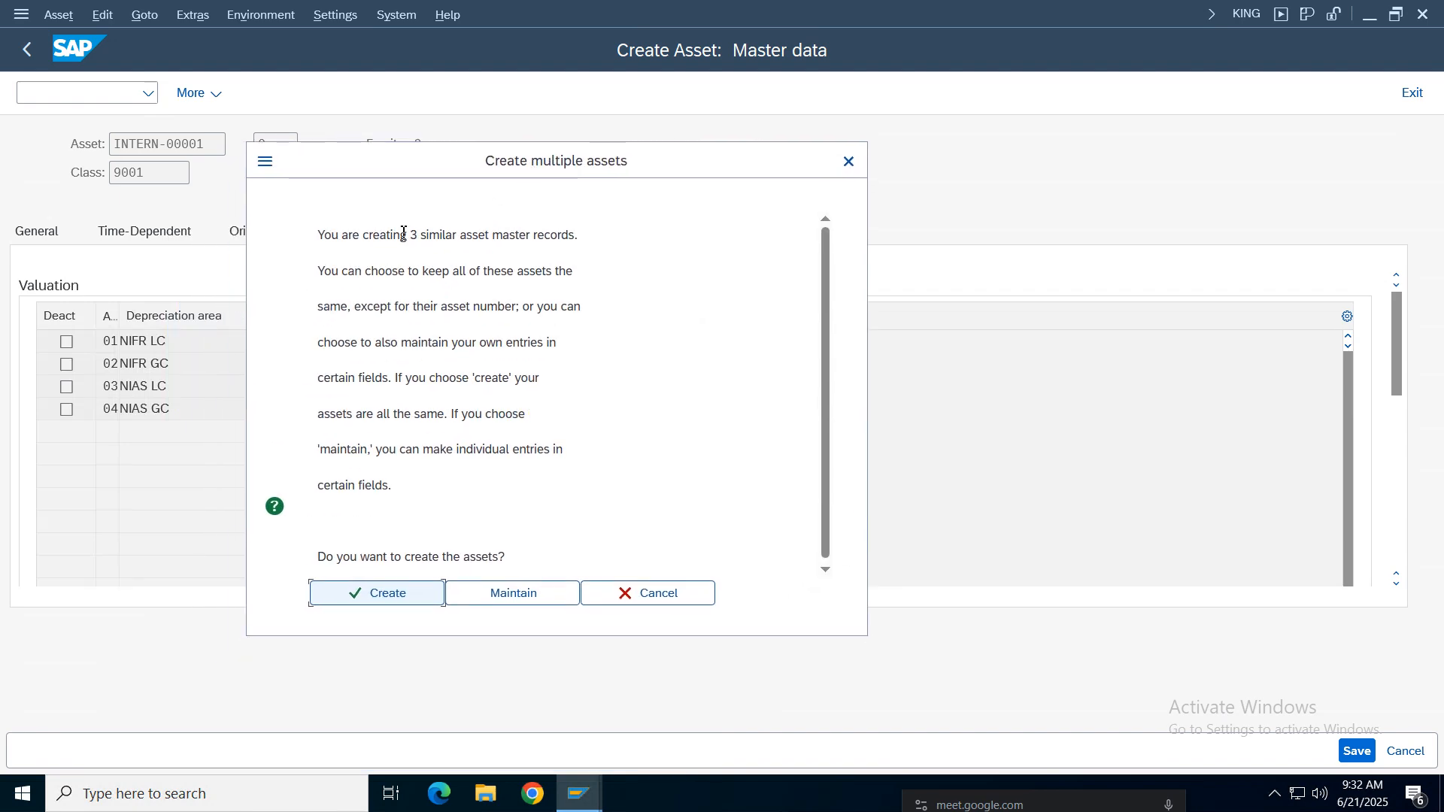
pyautogui.moveTo(477, 234); pyautogui.dragTo(587, 230)
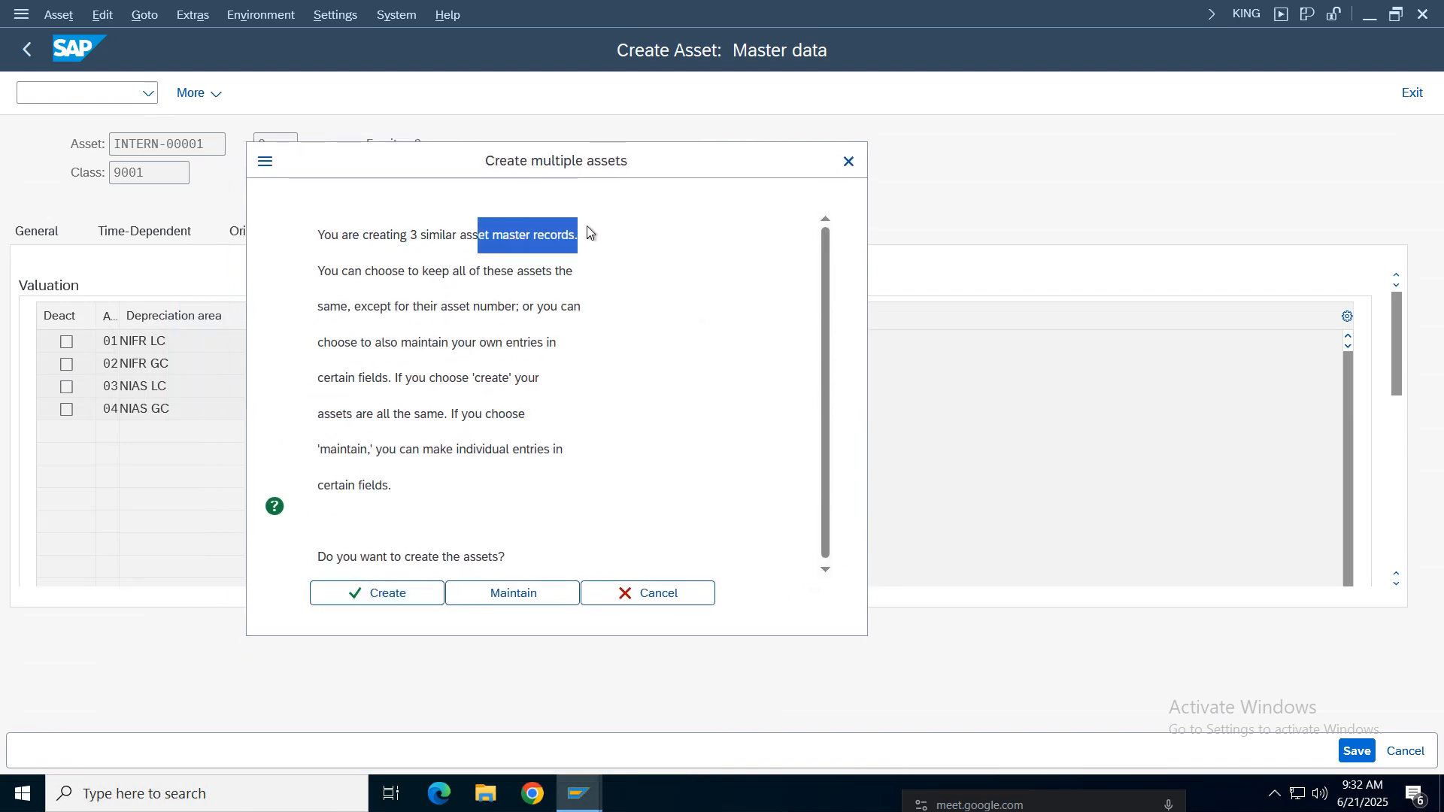
pyautogui.click(407, 276)
pyautogui.moveTo(530, 274); pyautogui.dragTo(525, 276)
pyautogui.click(482, 309)
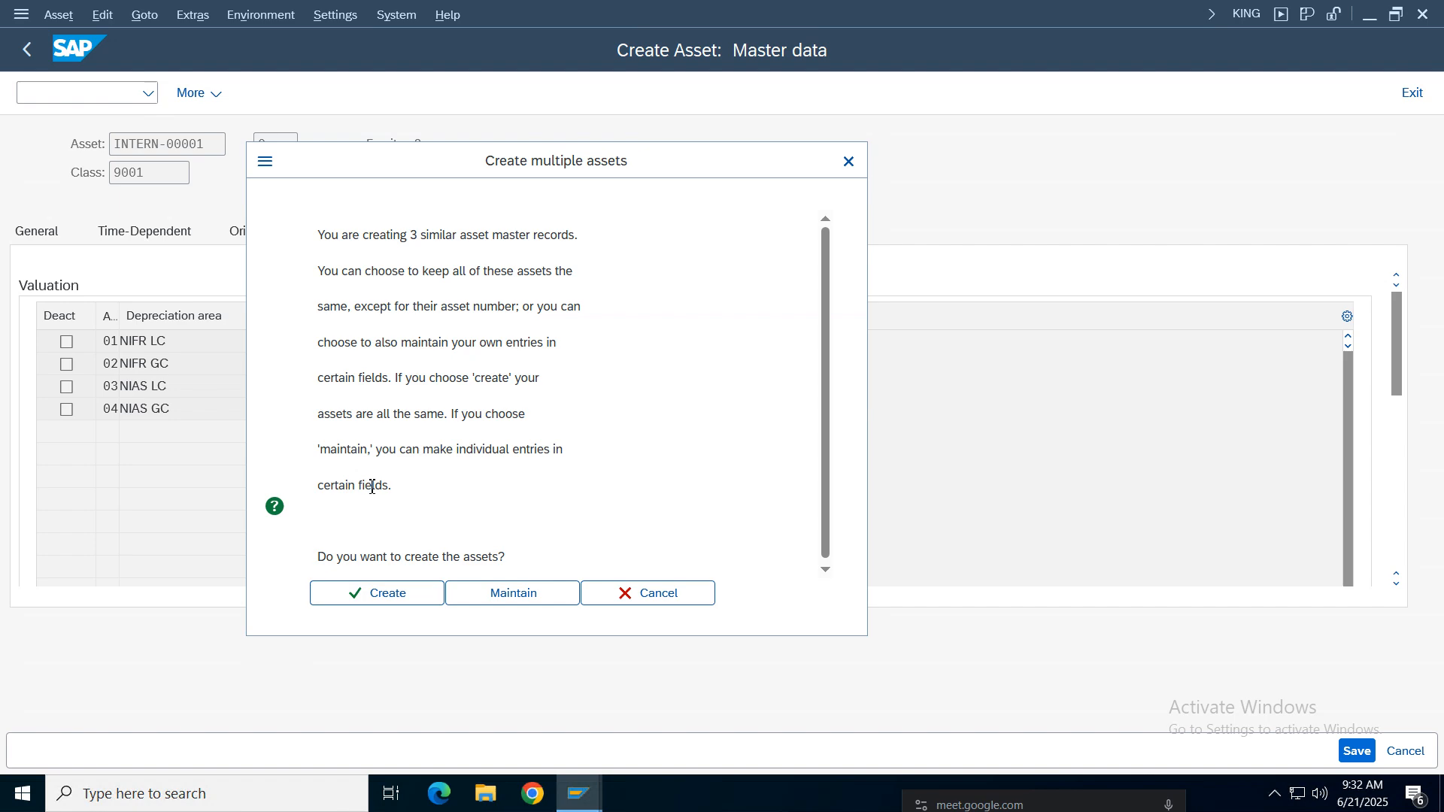
pyautogui.click(529, 601)
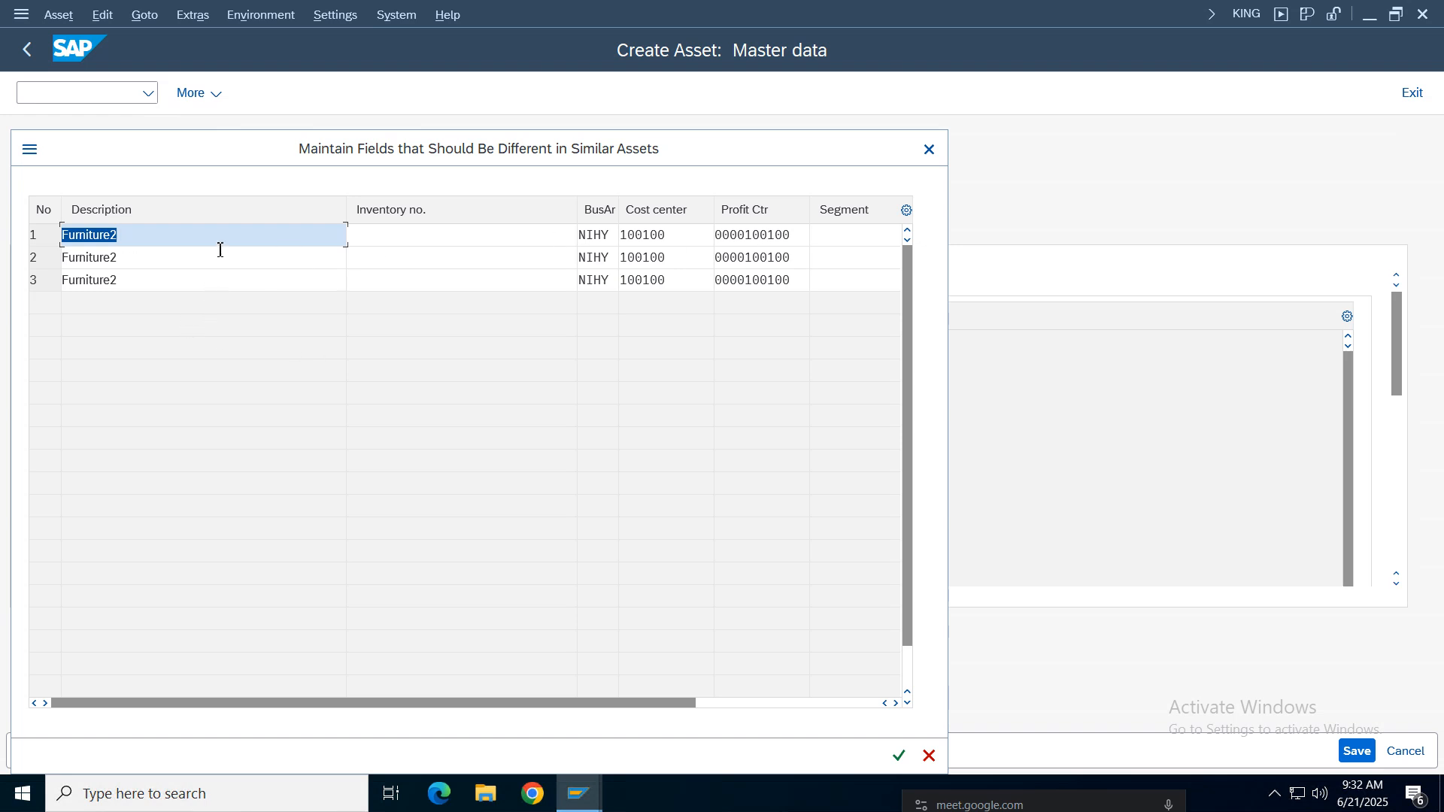
# Step: Change the second and third assets' descriptions to Furniture3 and Furniture4, and create the assets
pyautogui.click(170, 257)
pyautogui.click(177, 279)
pyautogui.click(158, 257)
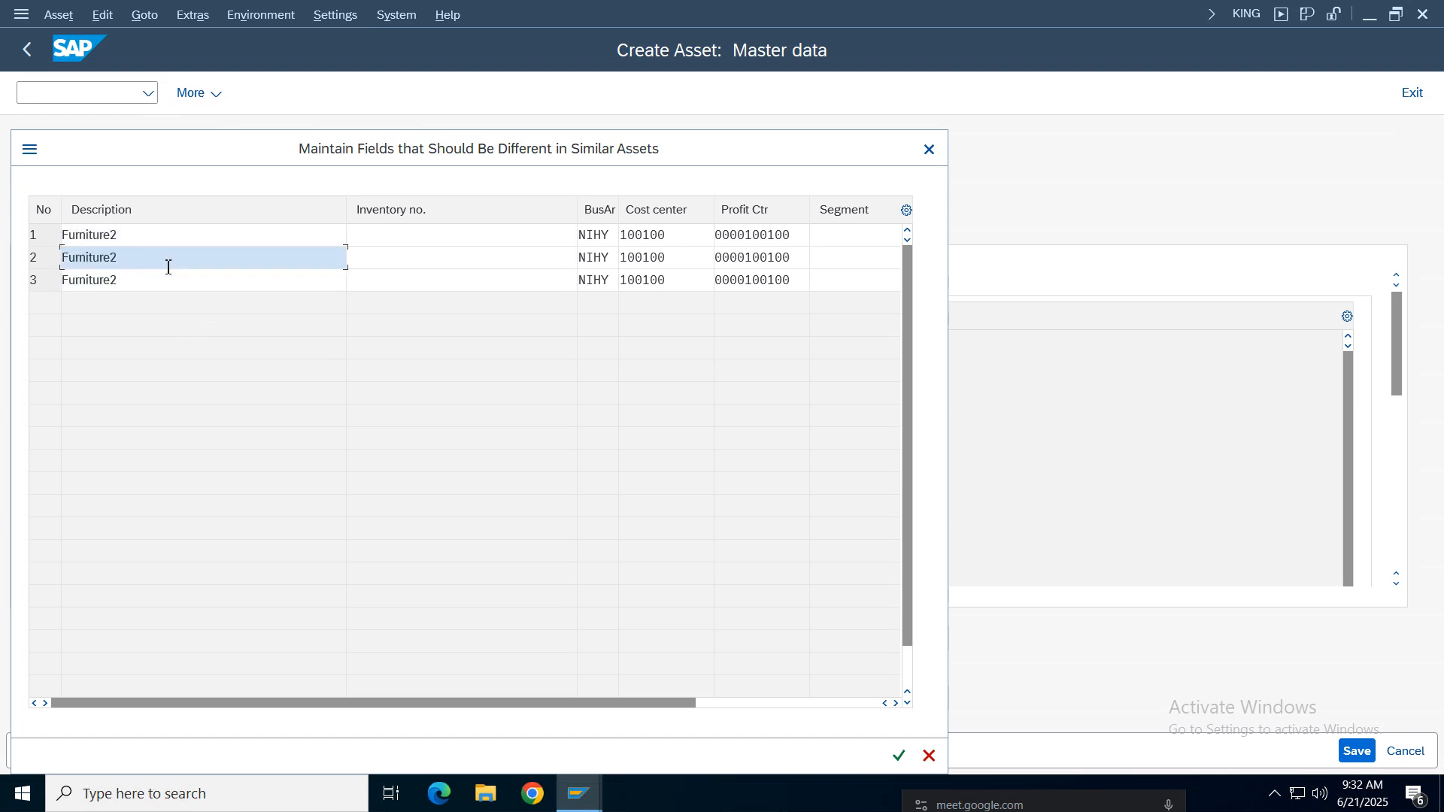
pyautogui.click(169, 285)
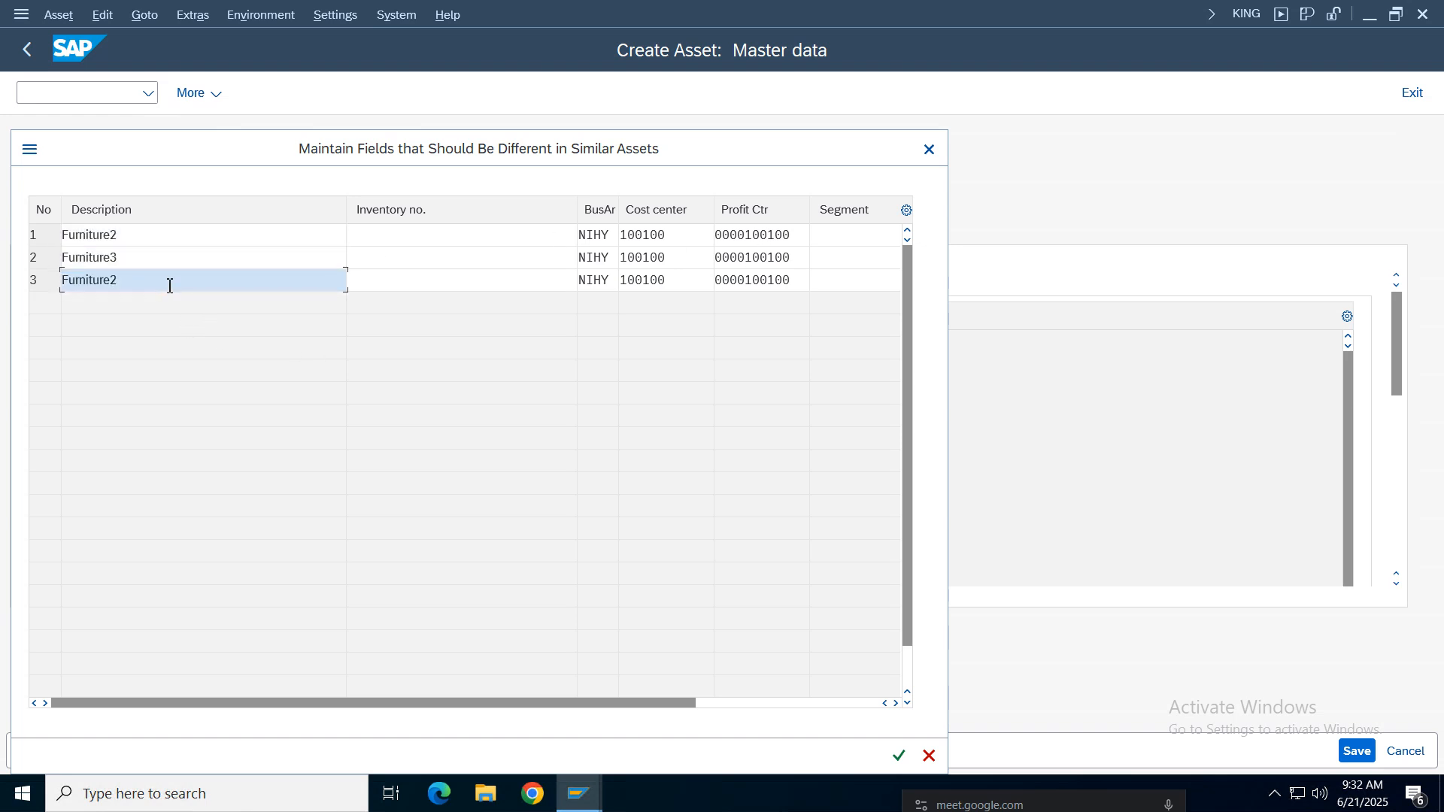
pyautogui.click(900, 756)
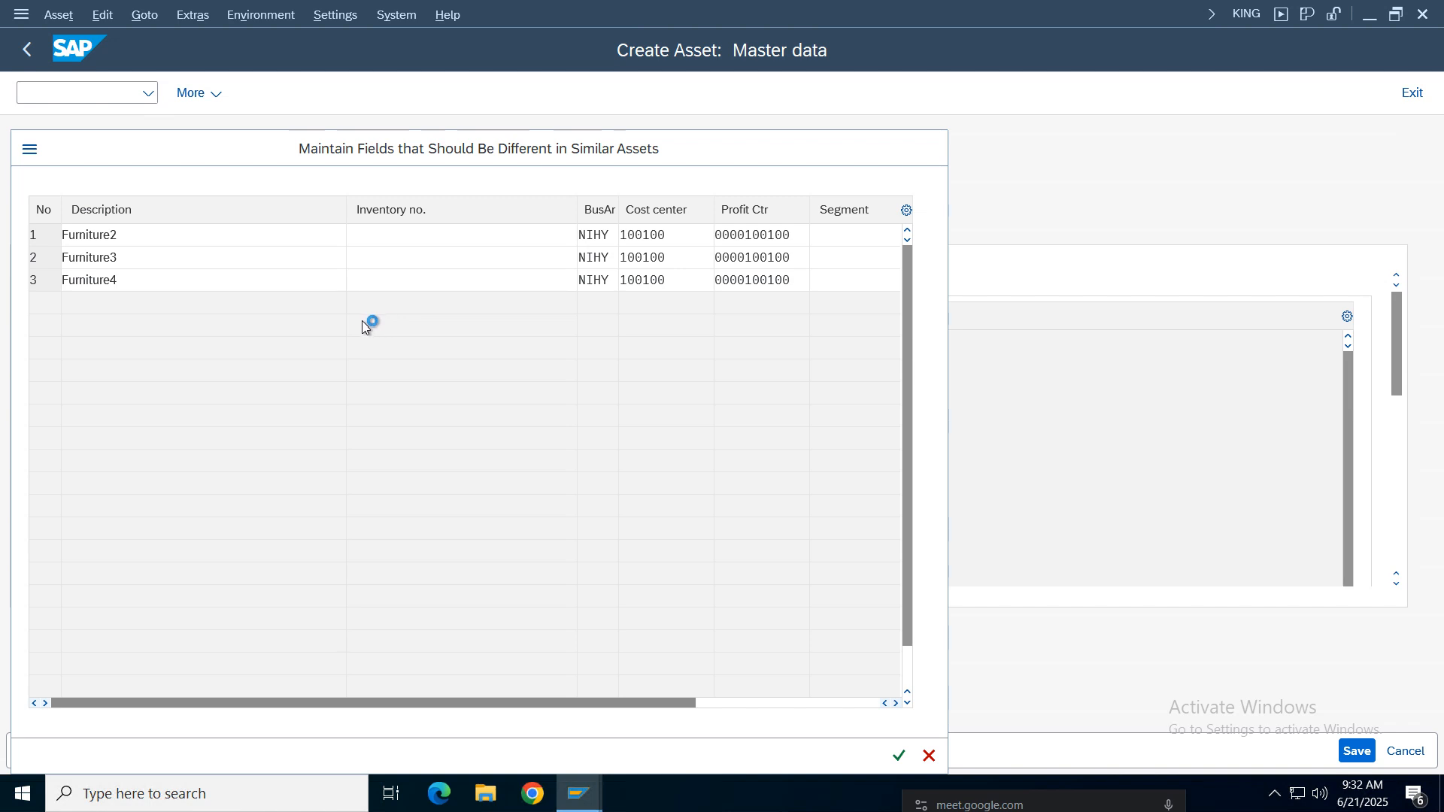
pyautogui.click(226, 730)
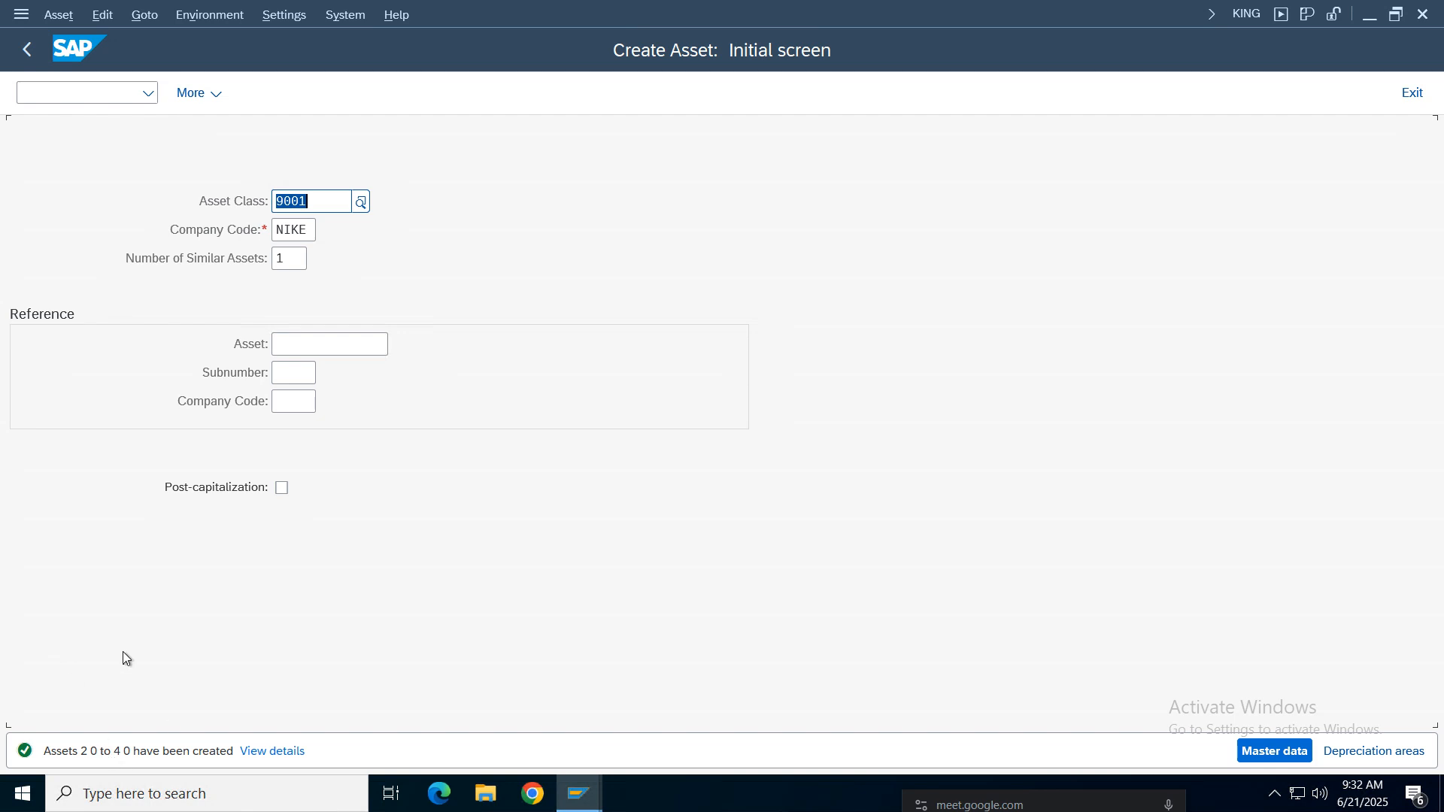
# Step: Switch from asset creation to asset display and look up the new furniture assets among the existing asset numbers
pyautogui.click(54, 22)
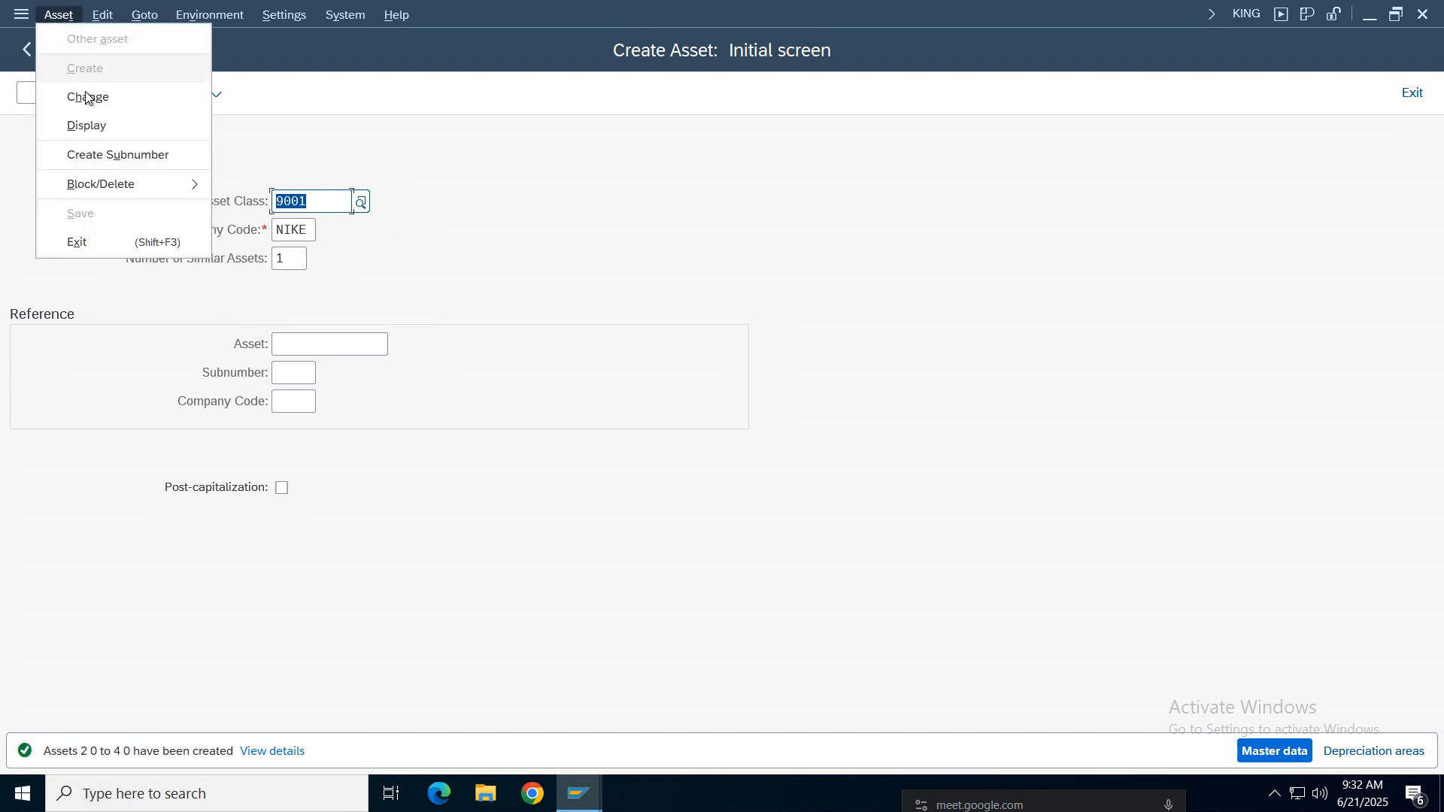
pyautogui.click(83, 125)
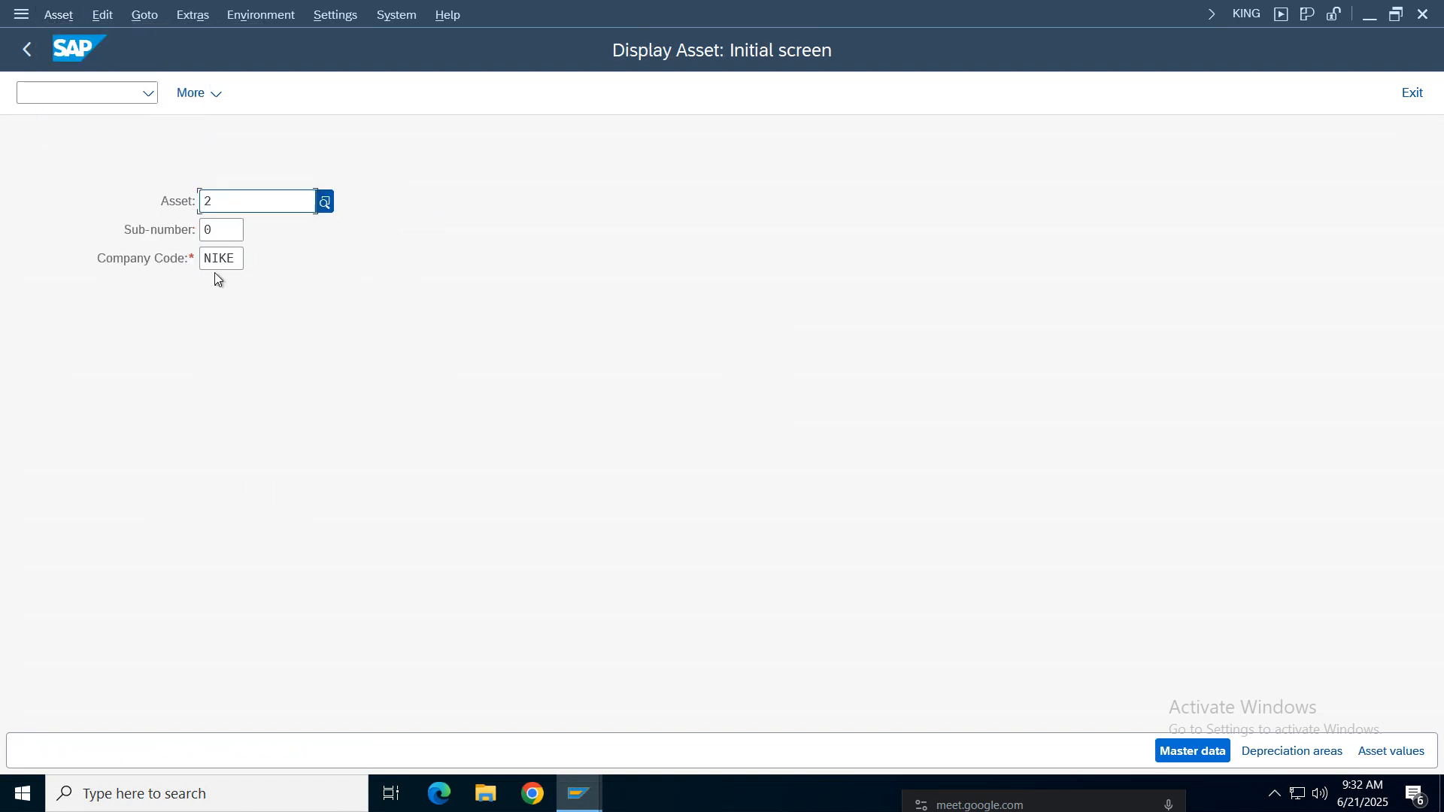
pyautogui.press('Return')
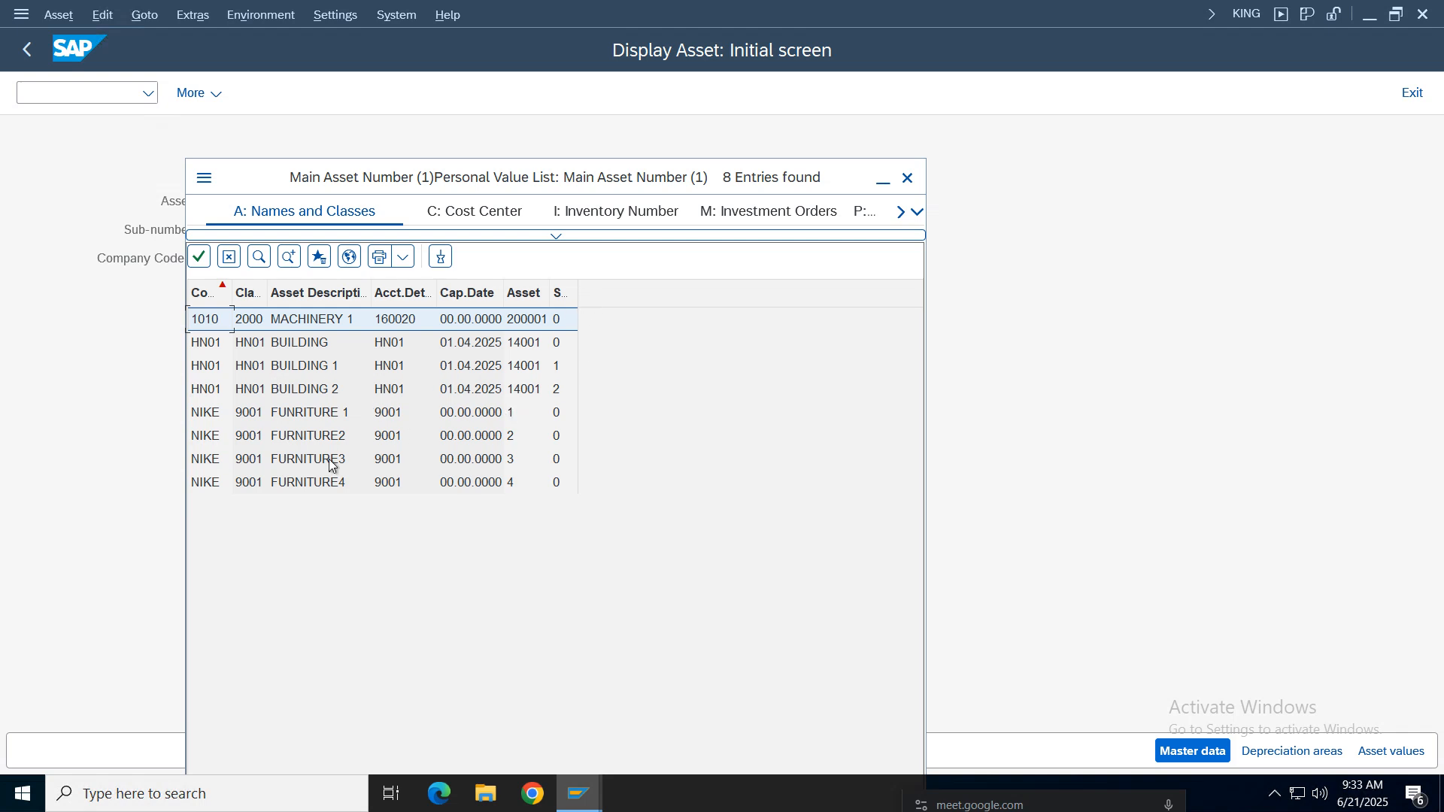
pyautogui.click(329, 465)
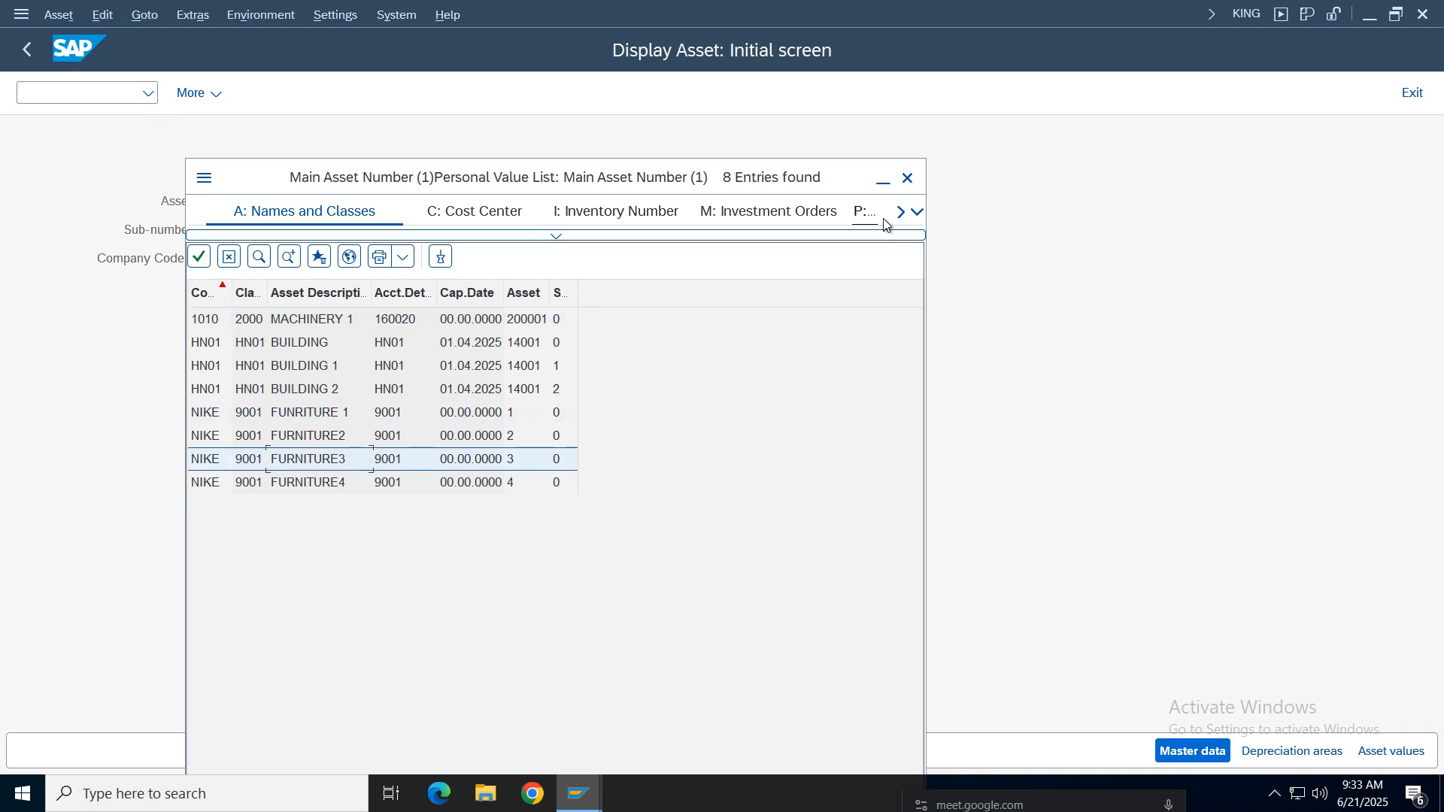
# Step: Restrict the asset search to company code NIKE and asset class 9001, review the matching assets and close the list
pyautogui.click(917, 213)
pyautogui.click(674, 341)
pyautogui.click(558, 236)
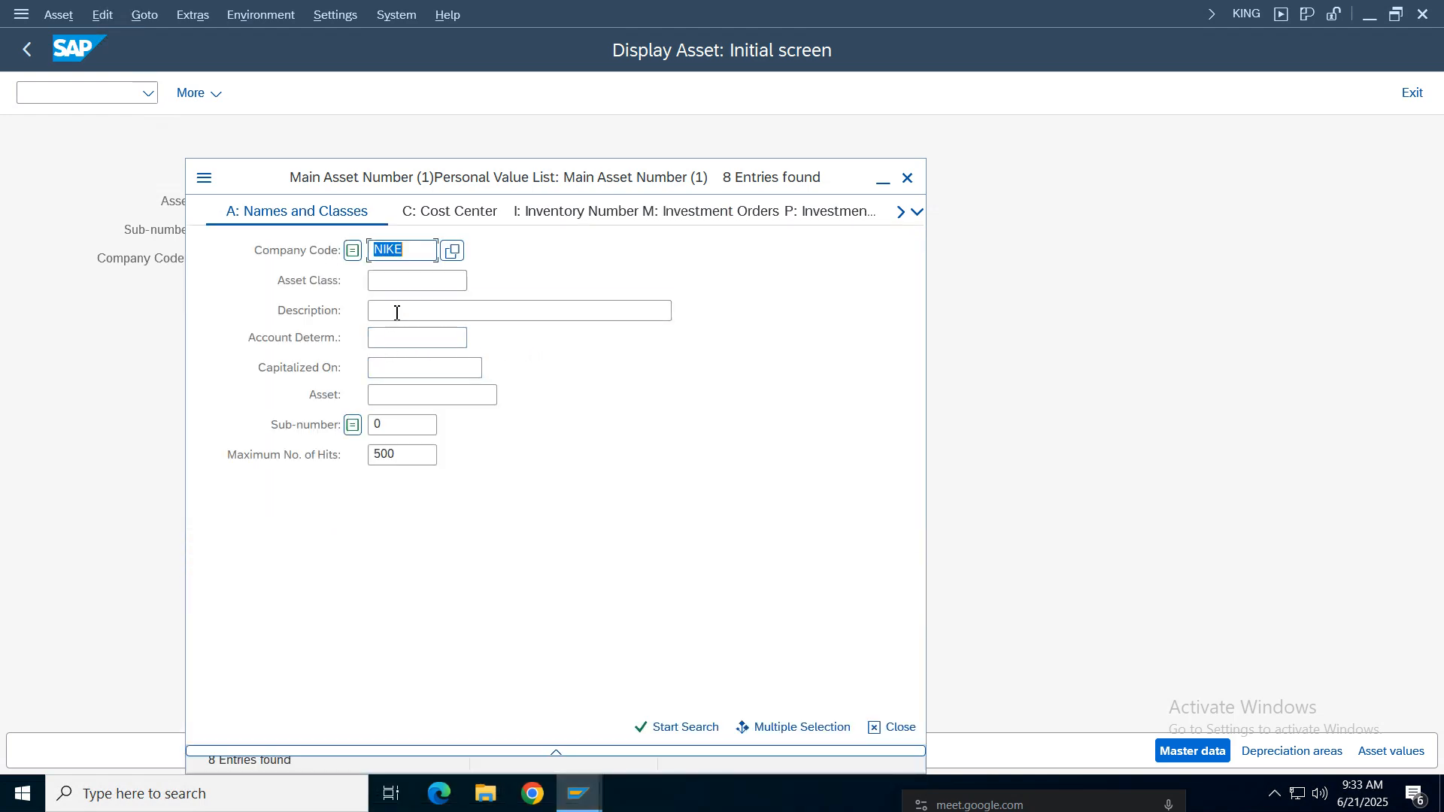
pyautogui.click(676, 728)
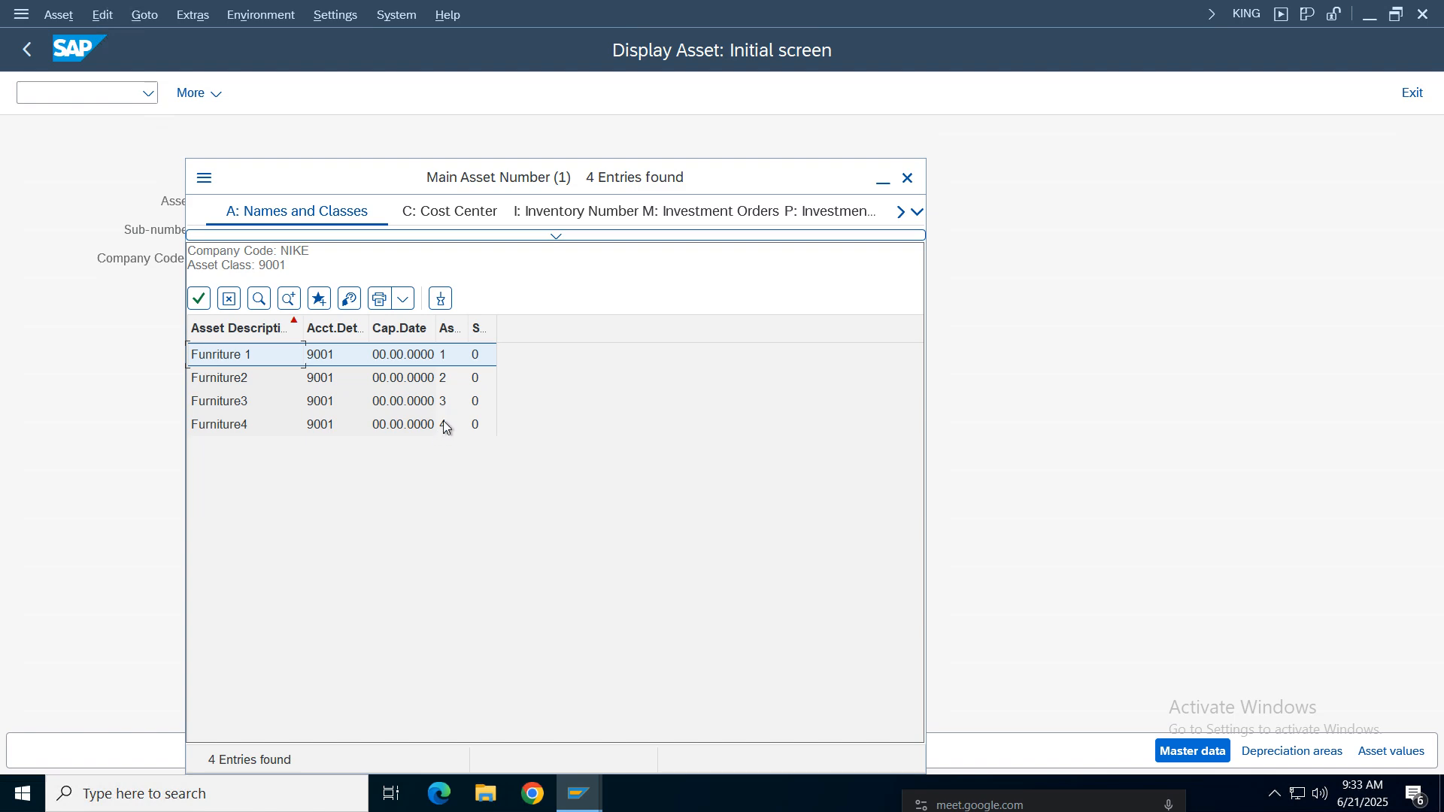
pyautogui.click(907, 178)
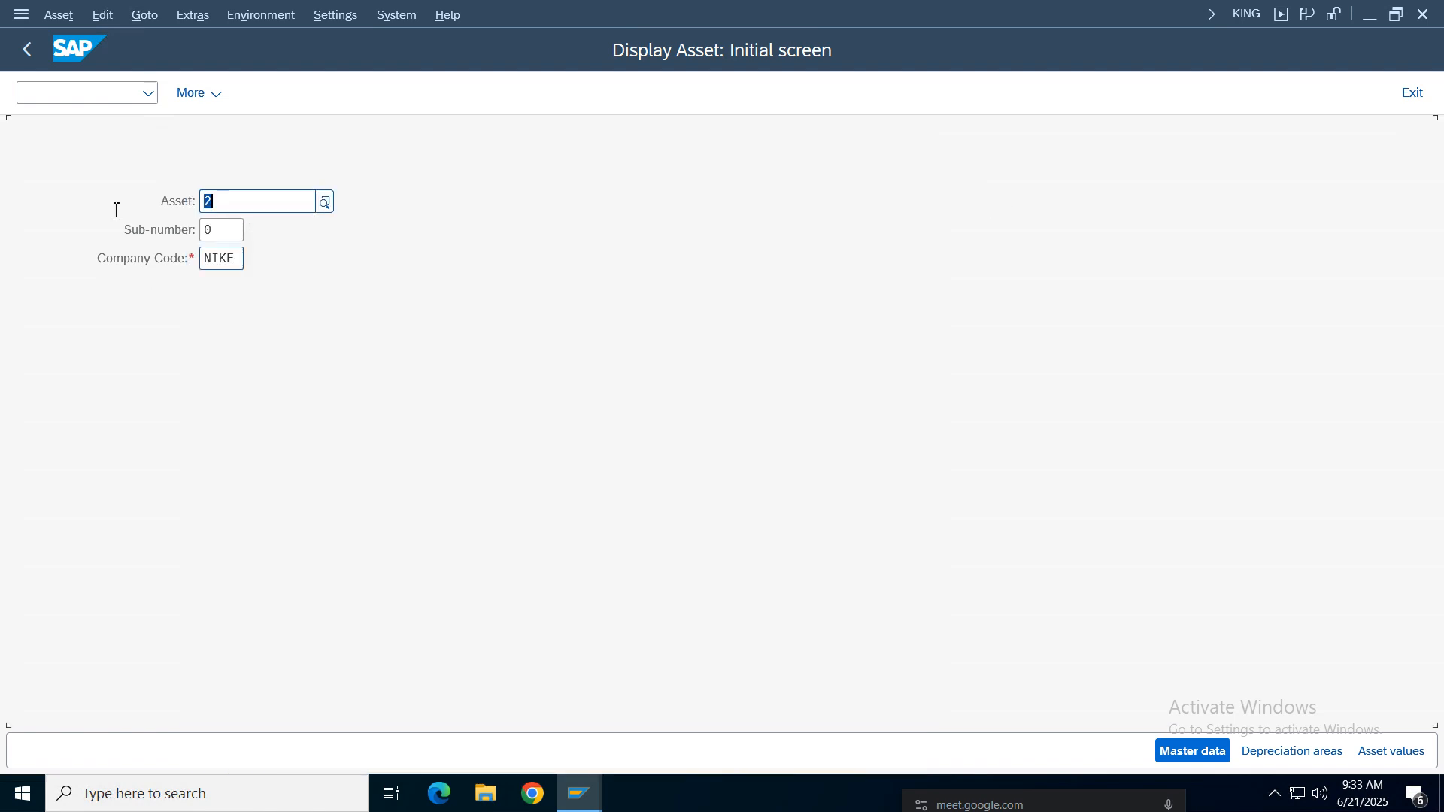
# Step: Leave the asset display, collapse the Asset folder under Fixed Assets and expand Posting
pyautogui.click(27, 51)
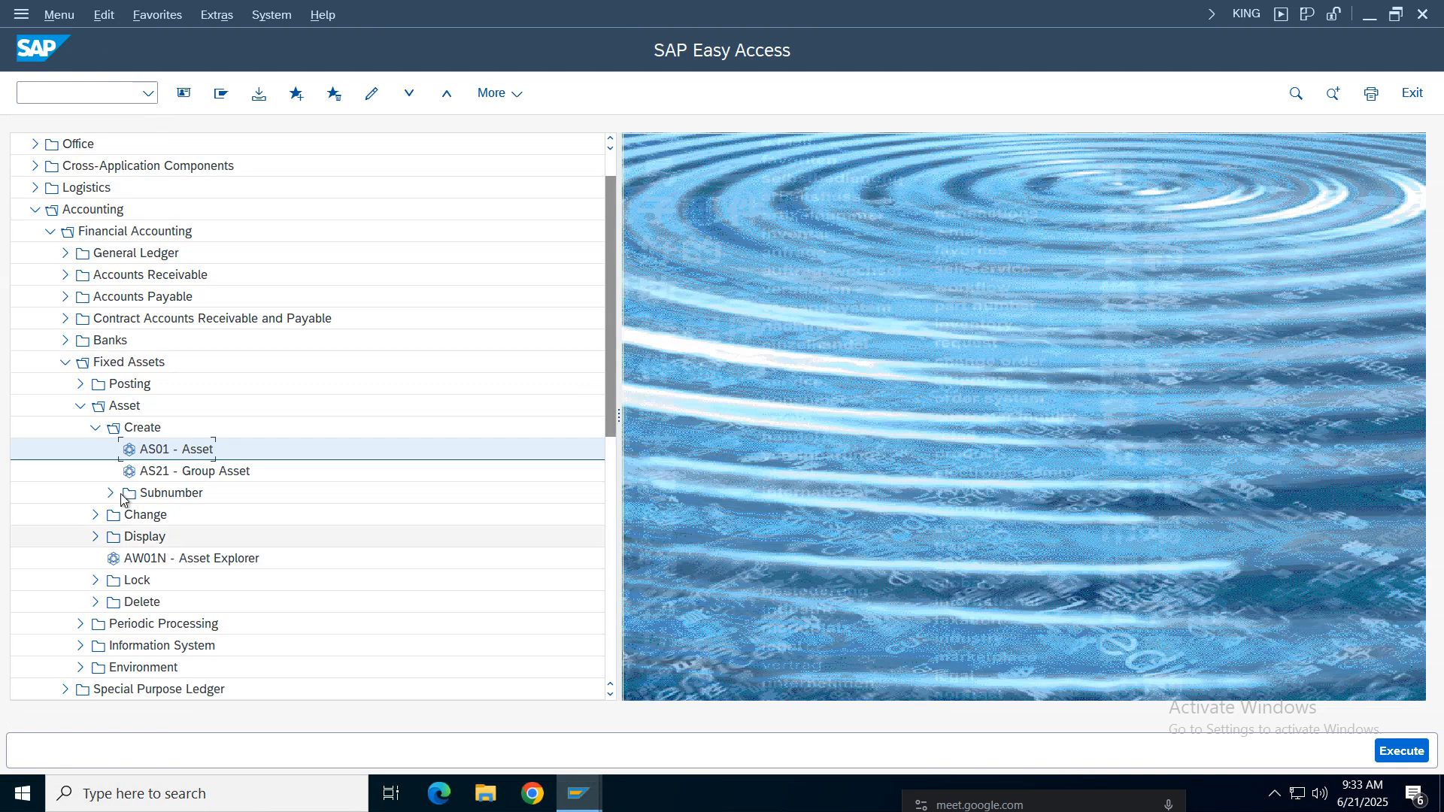
pyautogui.click(96, 428)
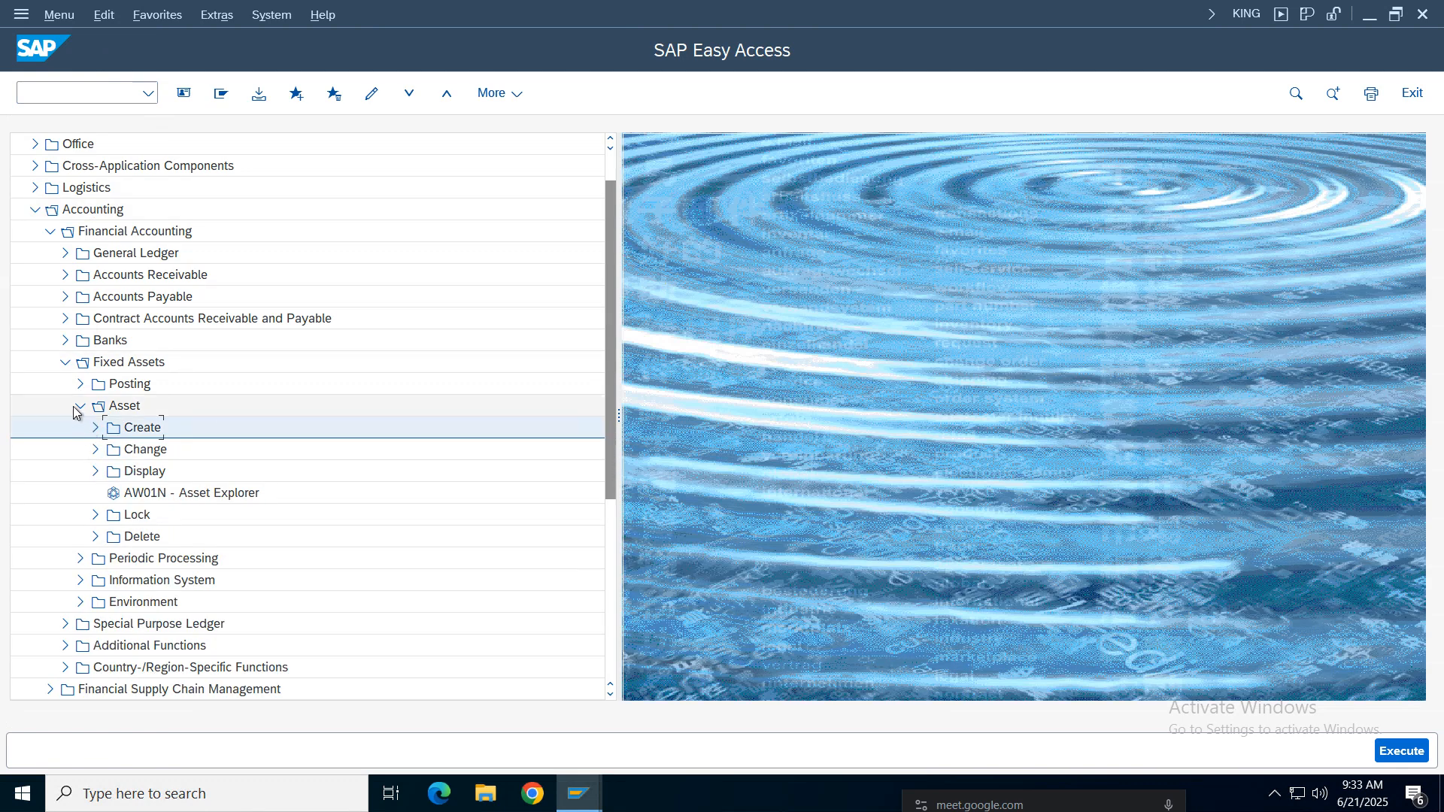
pyautogui.click(80, 406)
pyautogui.click(129, 386)
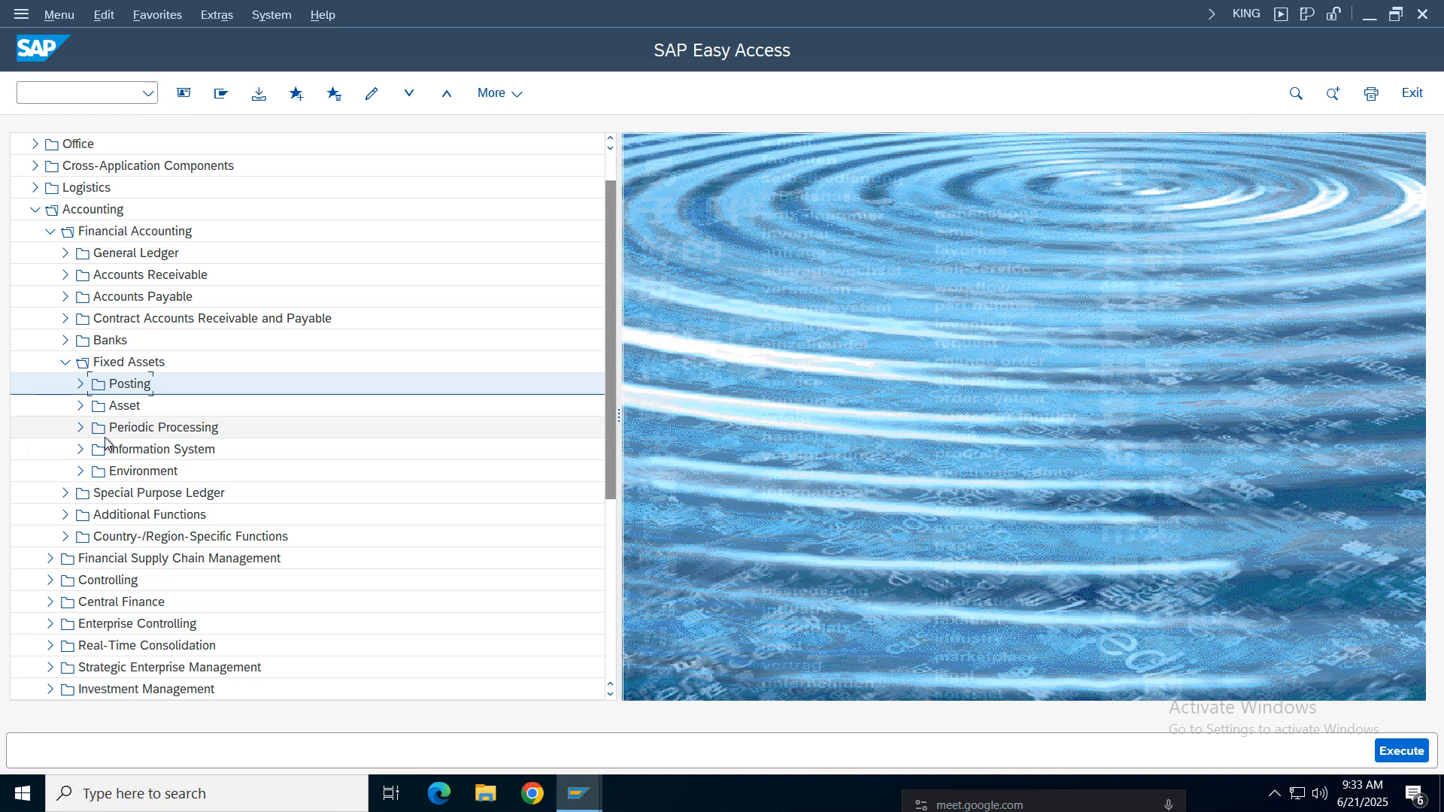
pyautogui.click(80, 385)
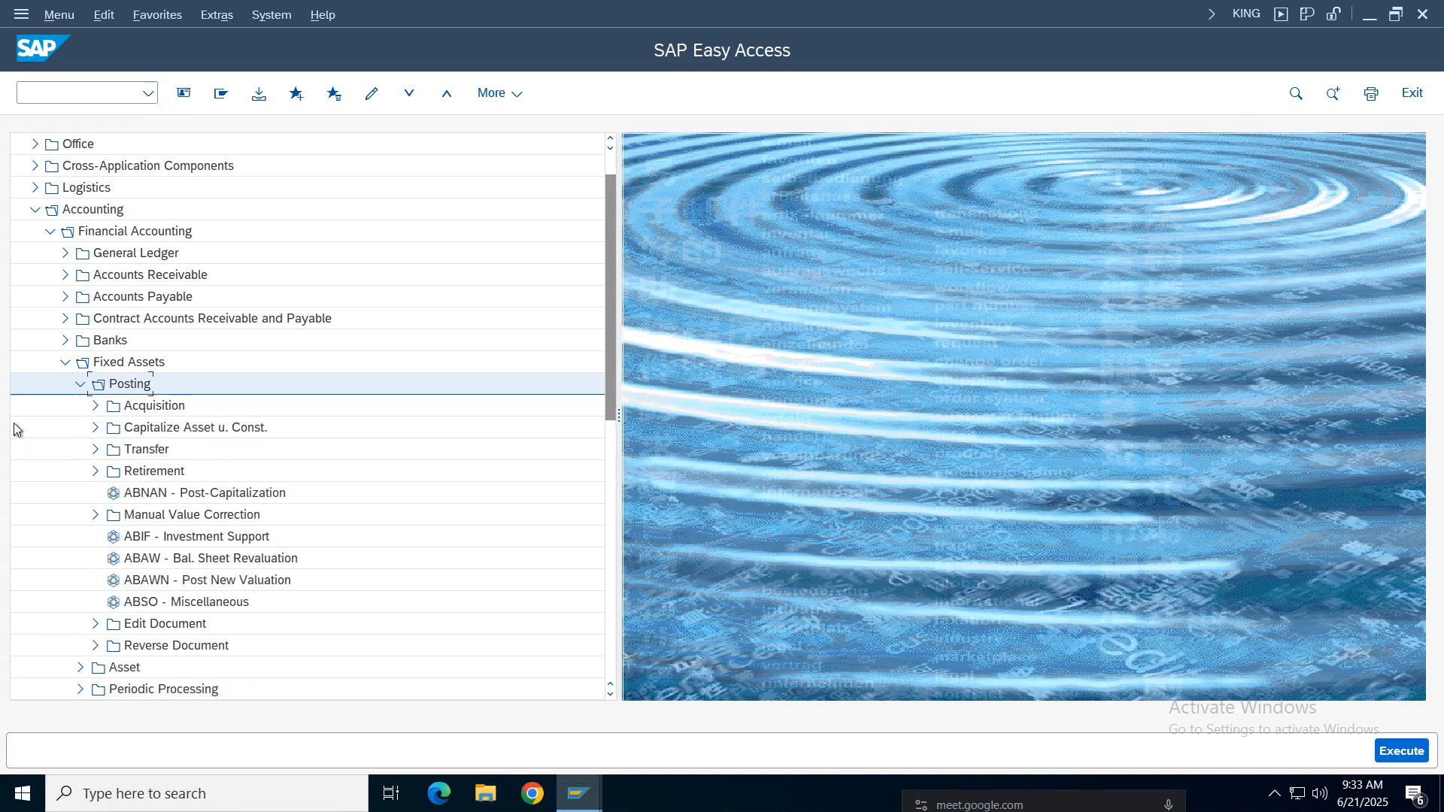
# Step: Open the F-90 With Vendor transaction for external acquisition under the asset acquisition postings
pyautogui.click(141, 412)
pyautogui.click(94, 406)
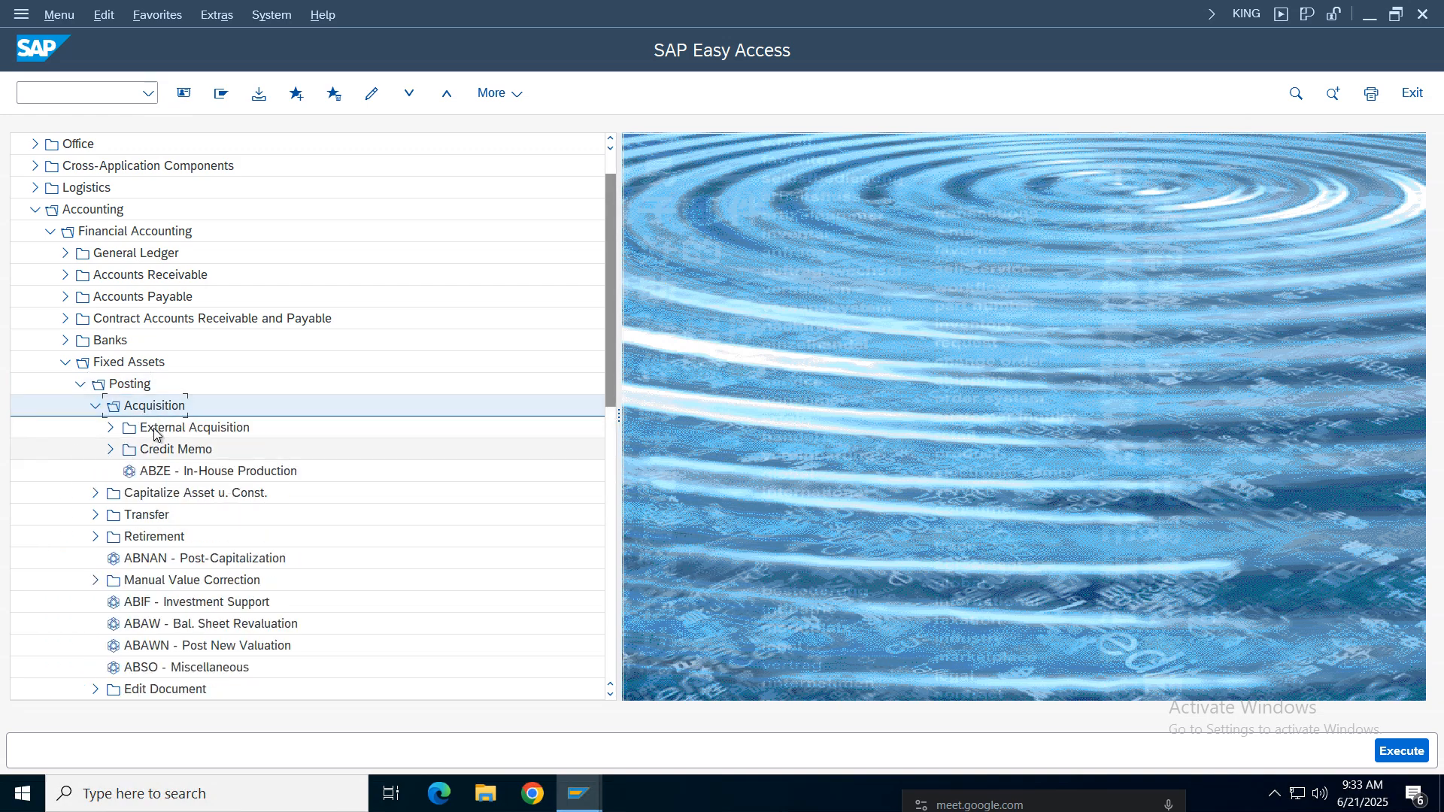
pyautogui.click(197, 427)
pyautogui.click(123, 367)
pyautogui.click(132, 387)
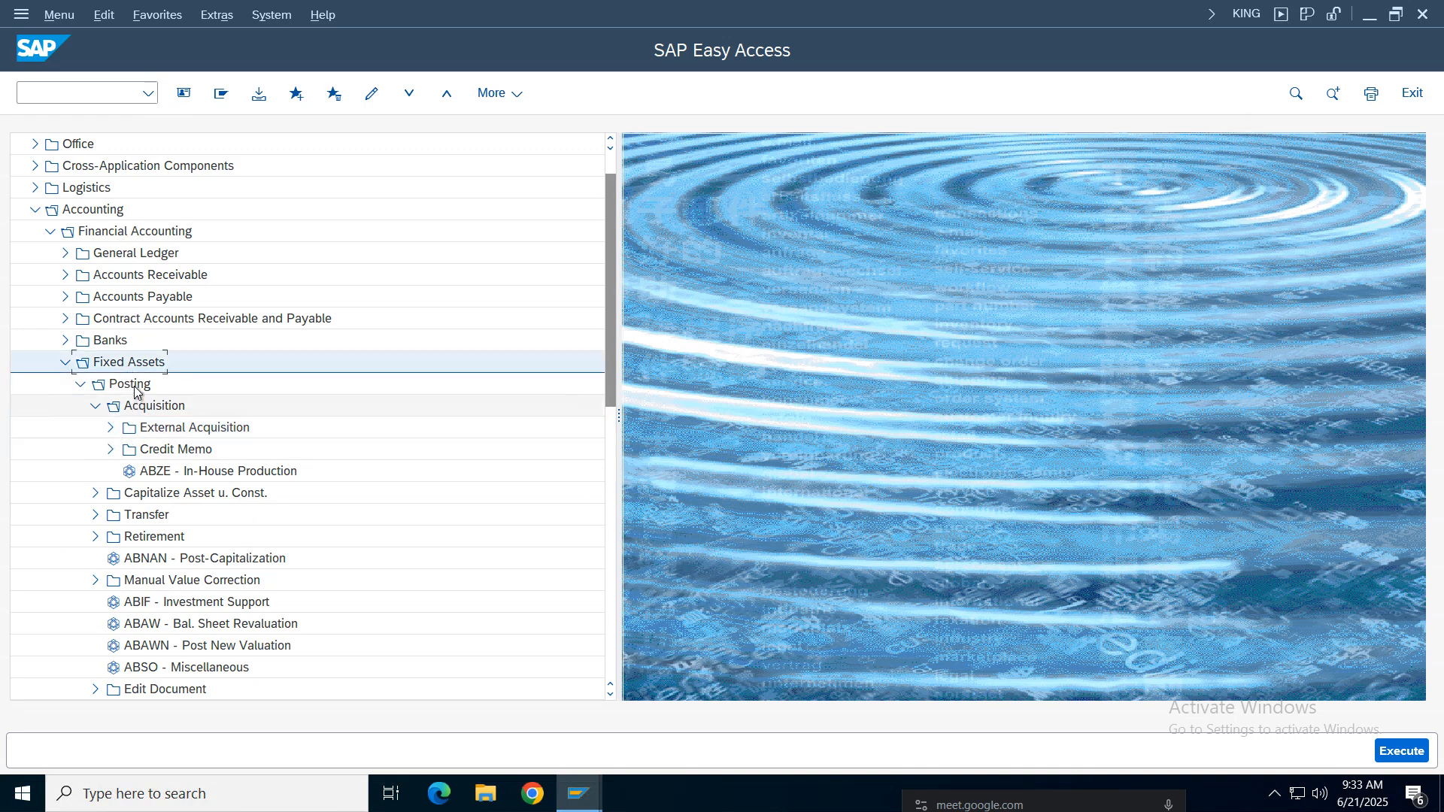
pyautogui.click(167, 428)
pyautogui.click(111, 427)
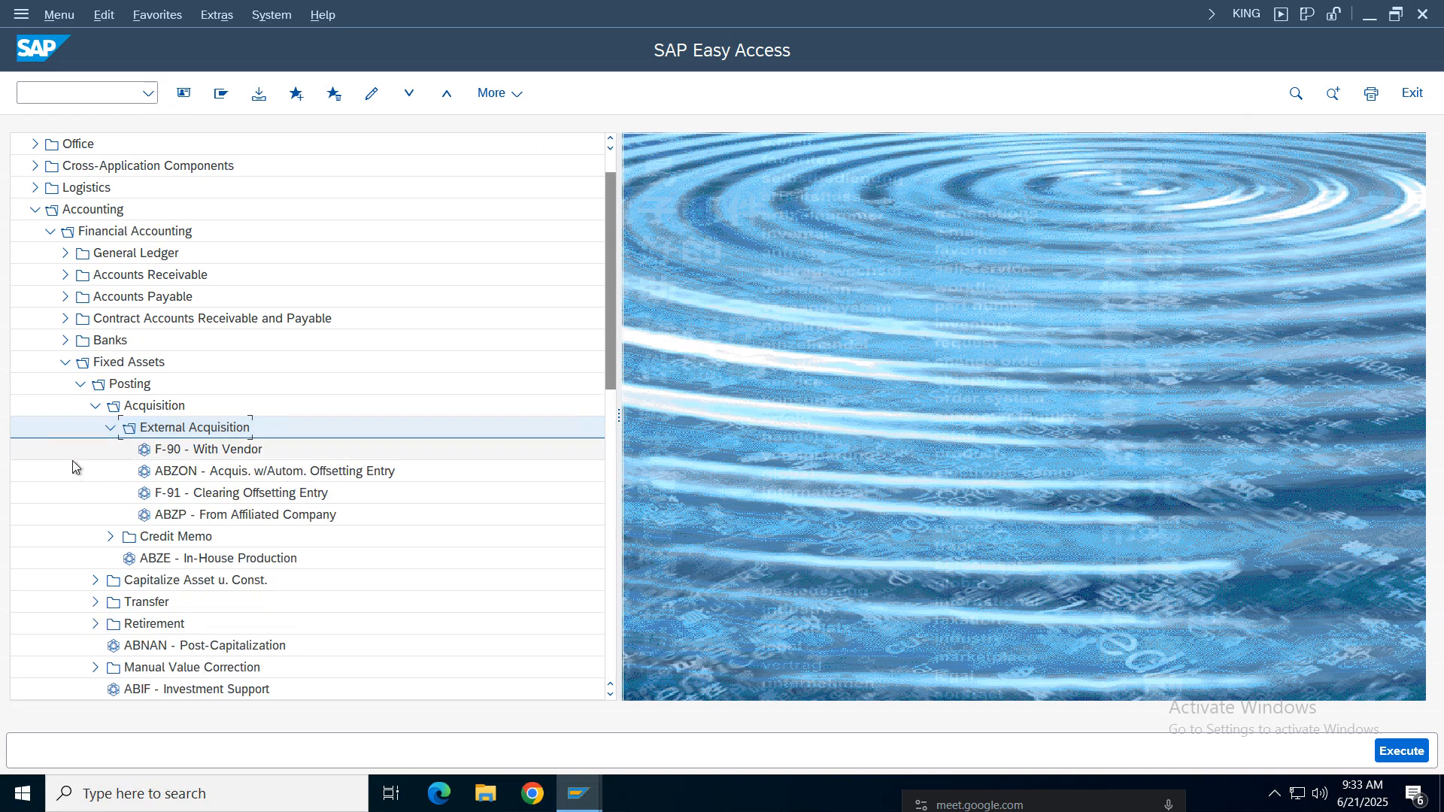
pyautogui.doubleClick(218, 453)
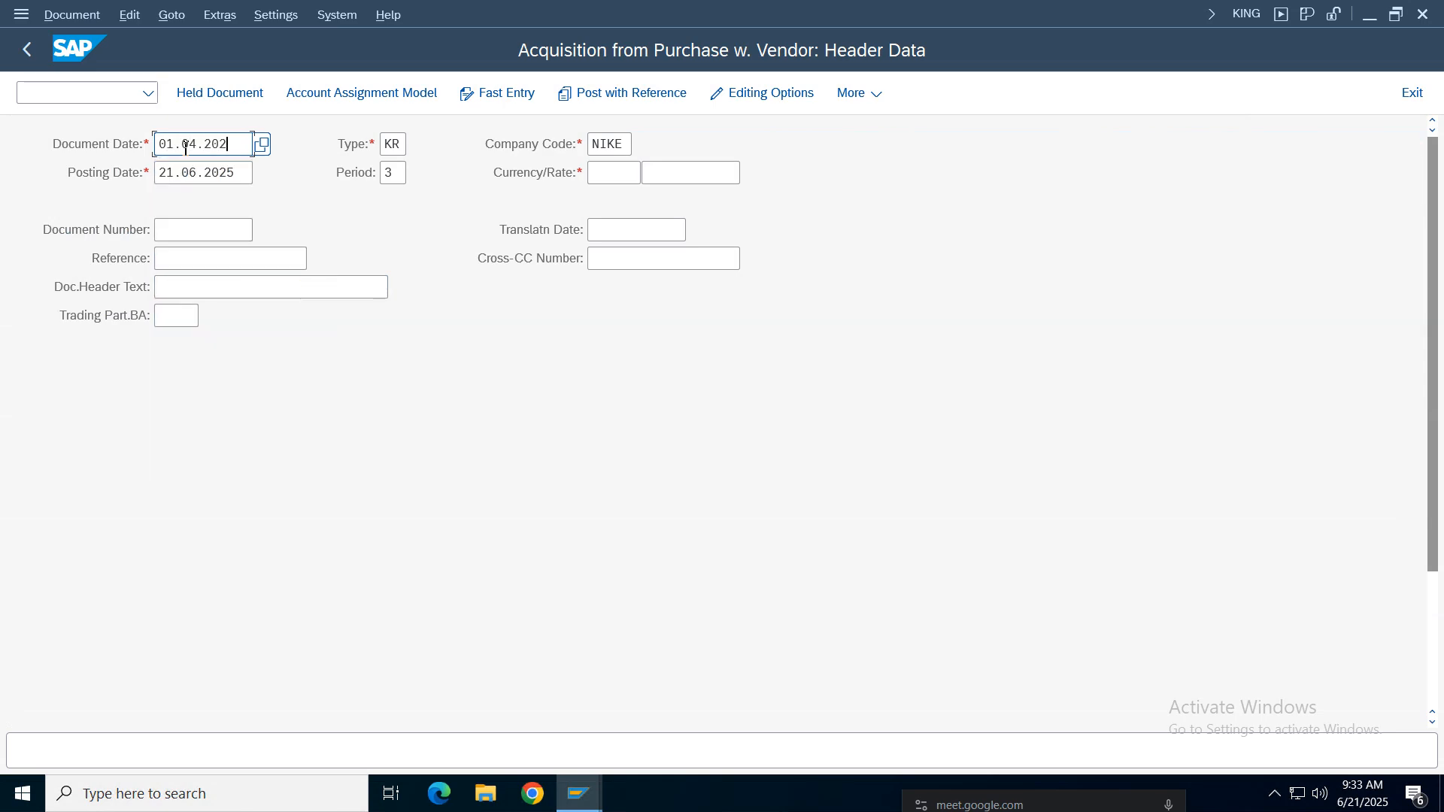
# Step: Set both the document date and the posting date of the vendor acquisition to 01.04.2025
pyautogui.click(250, 179)
pyautogui.press('BackSpace')
pyautogui.press('BackSpace')
pyautogui.press('BackSpace')
pyautogui.press('BackSpace')
pyautogui.press('BackSpace')
pyautogui.press('BackSpace')
pyautogui.press('BackSpace')
pyautogui.press('BackSpace')
pyautogui.press('BackSpace')
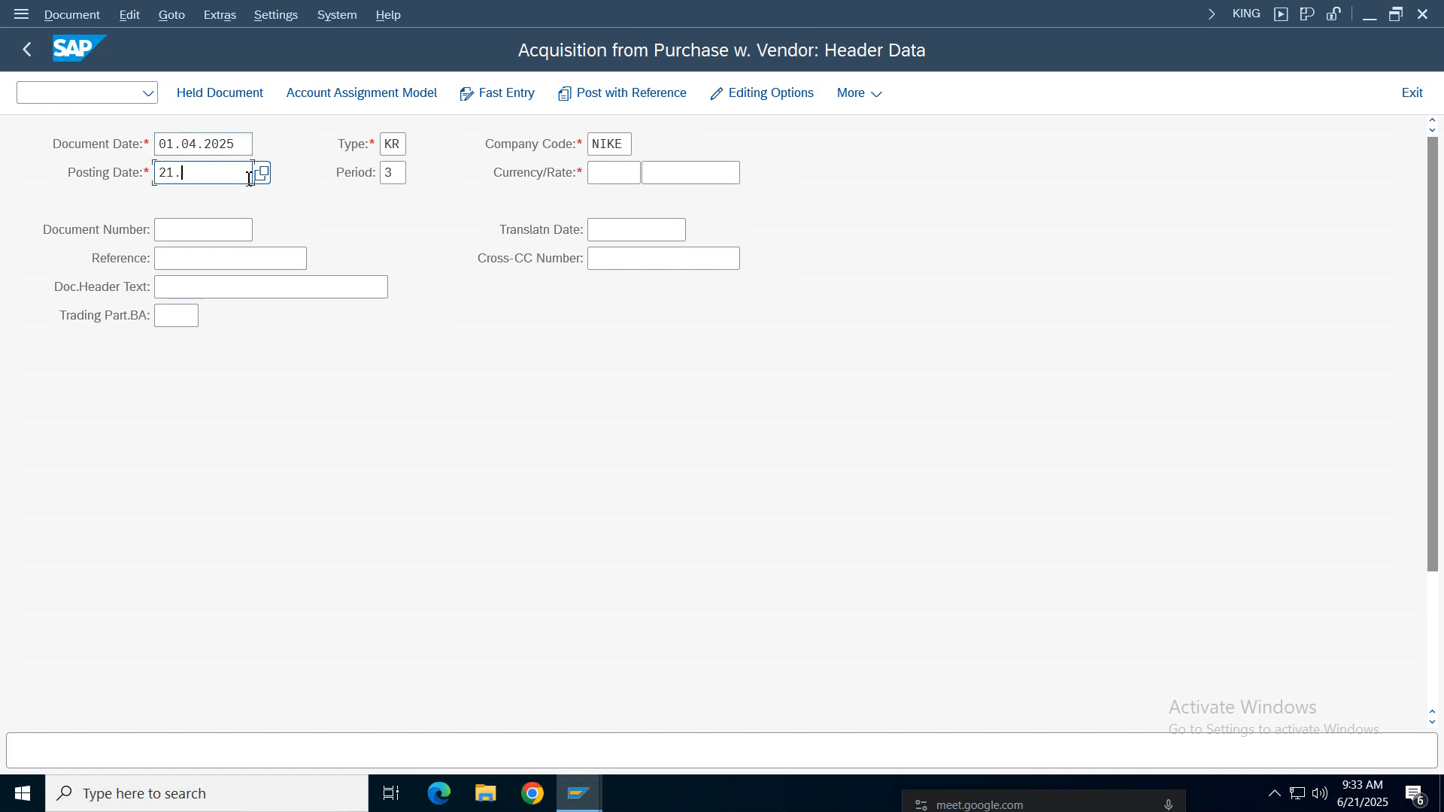
pyautogui.write('01')
# Step: Enter Asset Purc as the reference and reuse the same text as the document header text
pyautogui.click(194, 265)
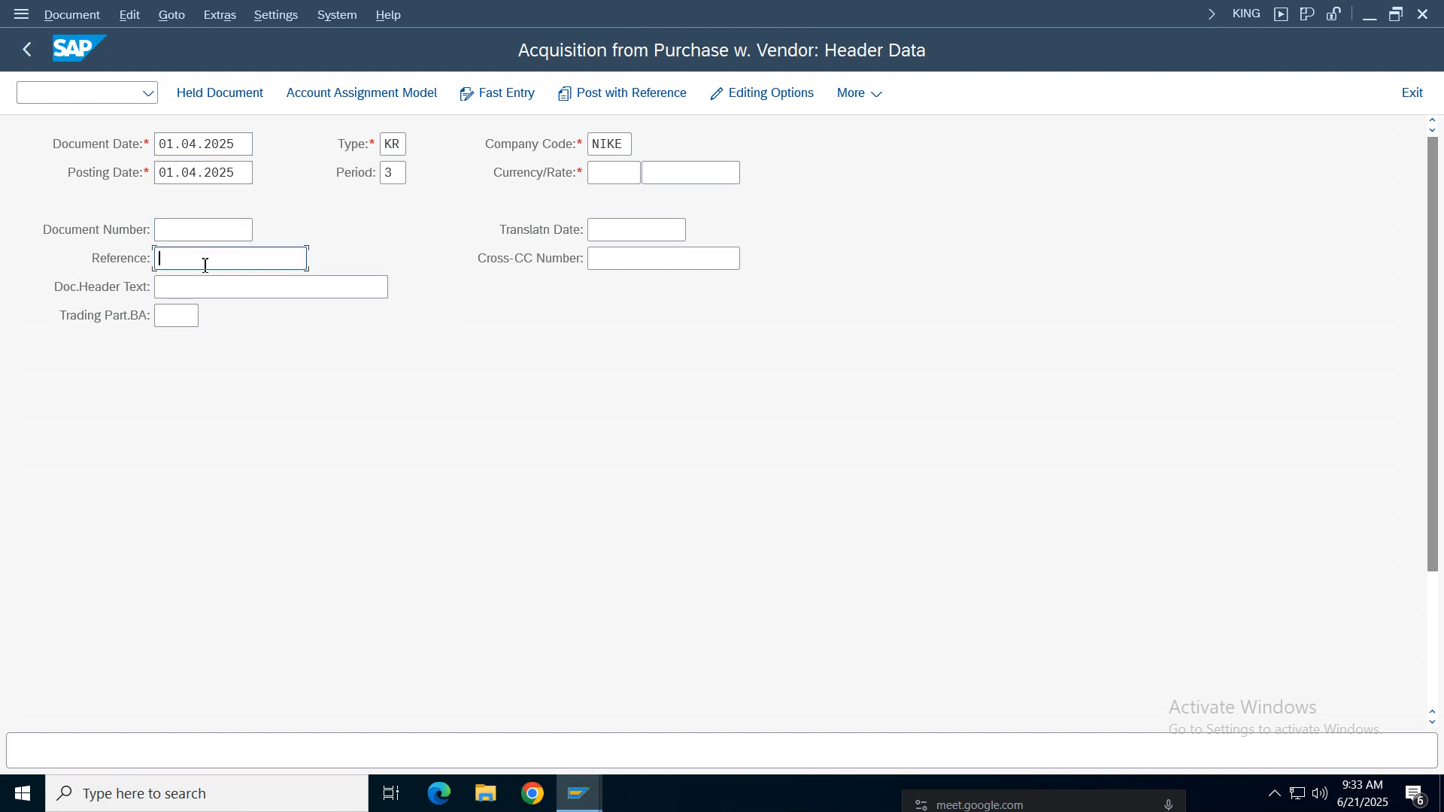
pyautogui.write('Asset Purc')
pyautogui.moveTo(235, 263); pyautogui.dragTo(158, 261)
pyautogui.hotkey('ctrl', 'c')
pyautogui.click(161, 292)
pyautogui.hotkey('ctrl', 'v')
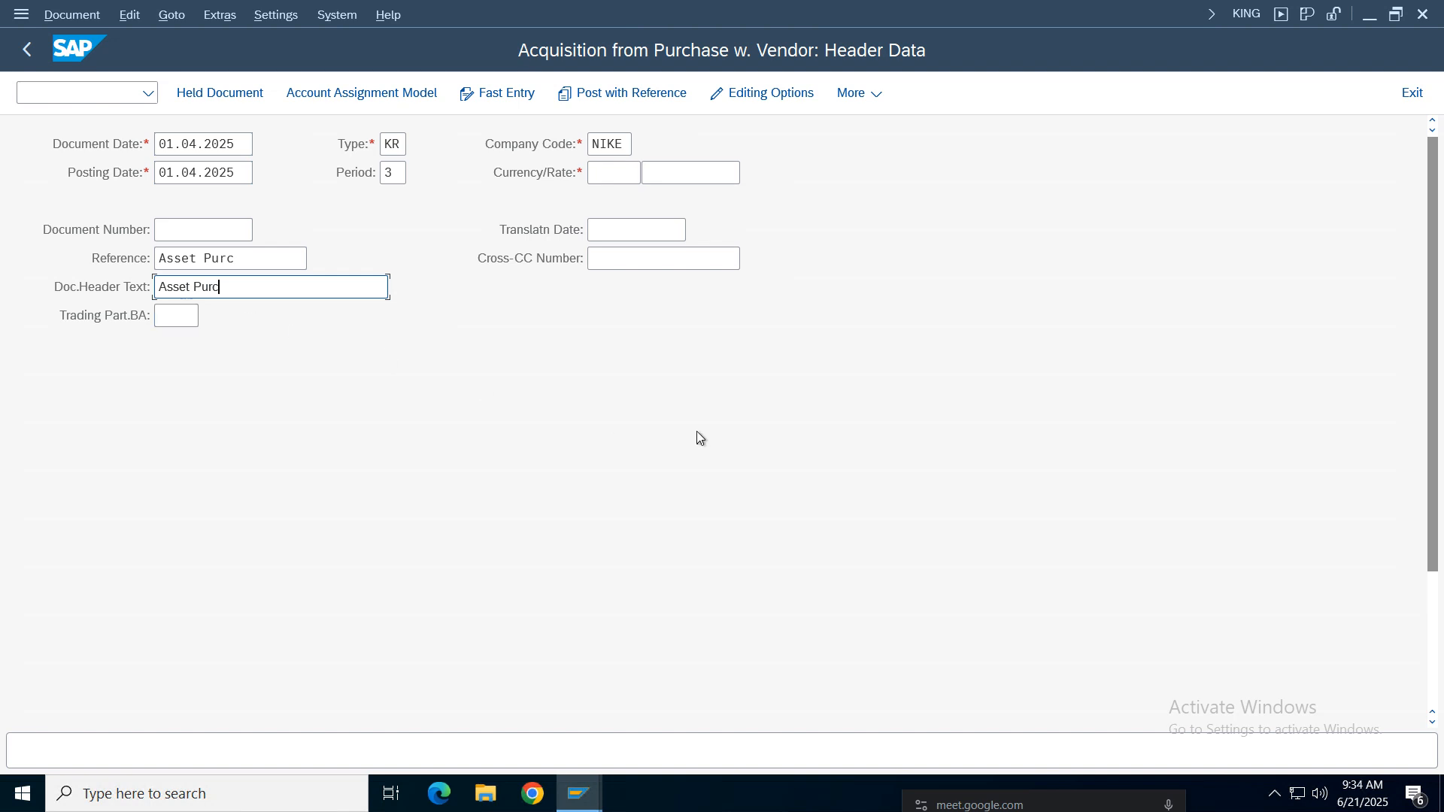
# Step: Set the document currency to INR and confirm the header data with the adjusted posting period
pyautogui.click(615, 173)
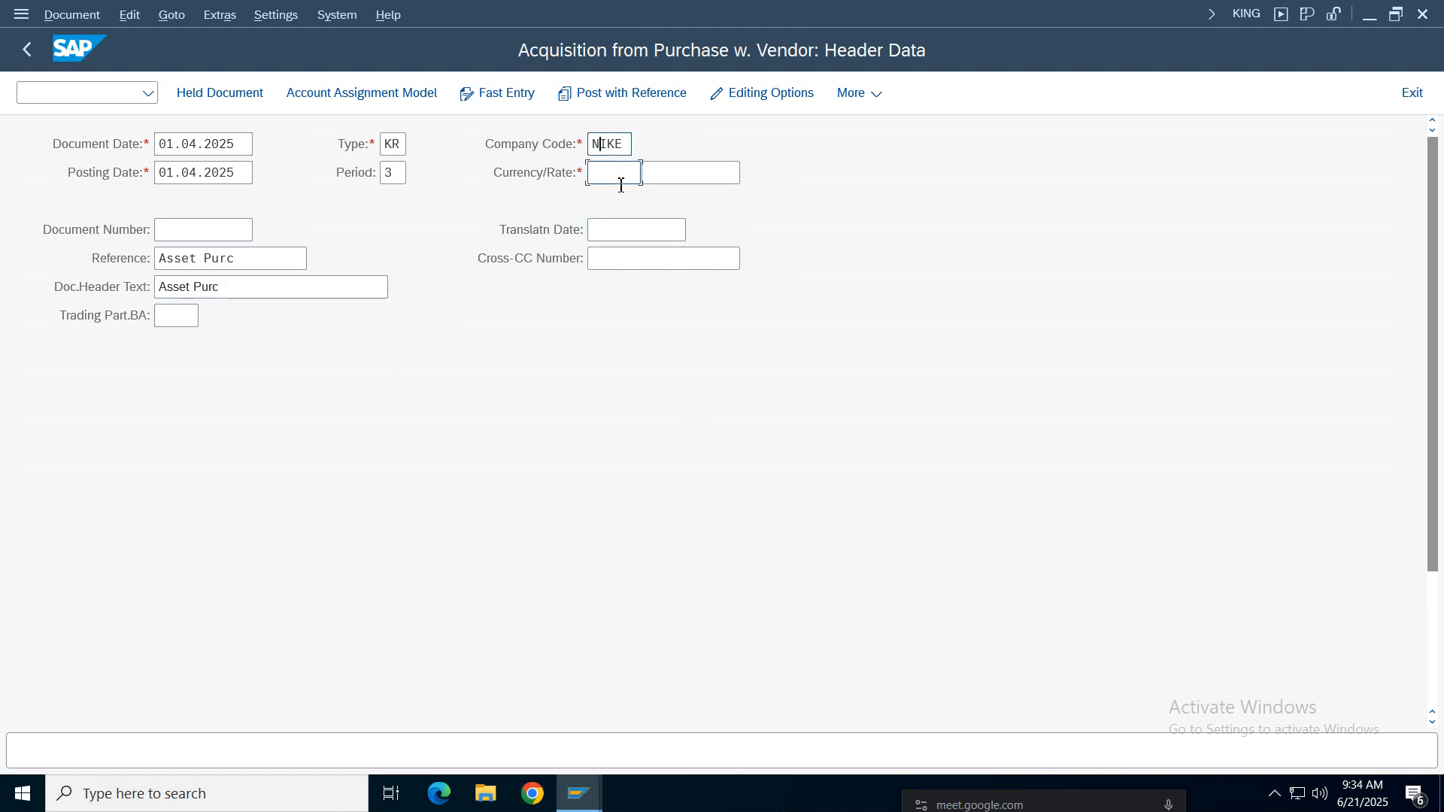
pyautogui.click(612, 201)
pyautogui.press('Return')
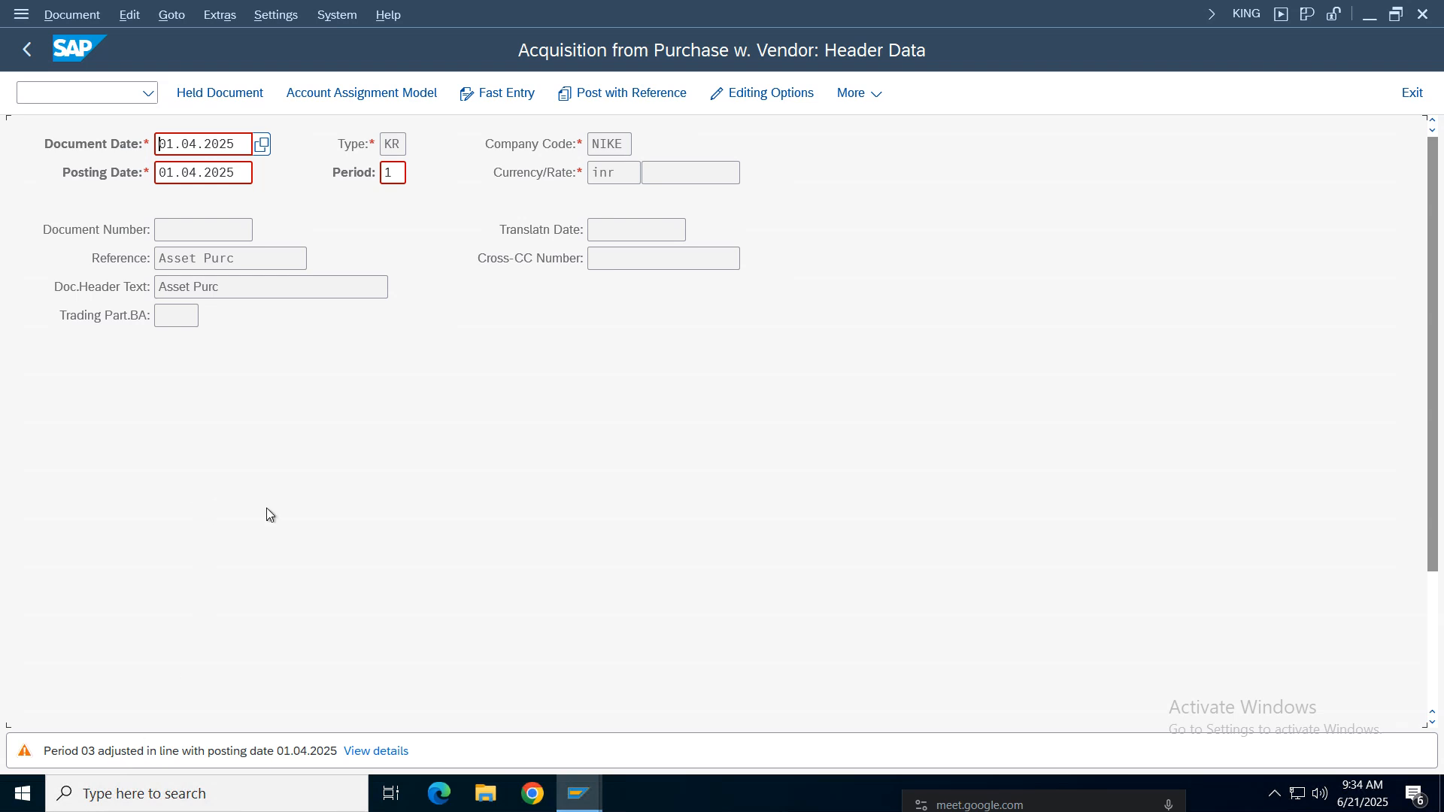
pyautogui.press('Return')
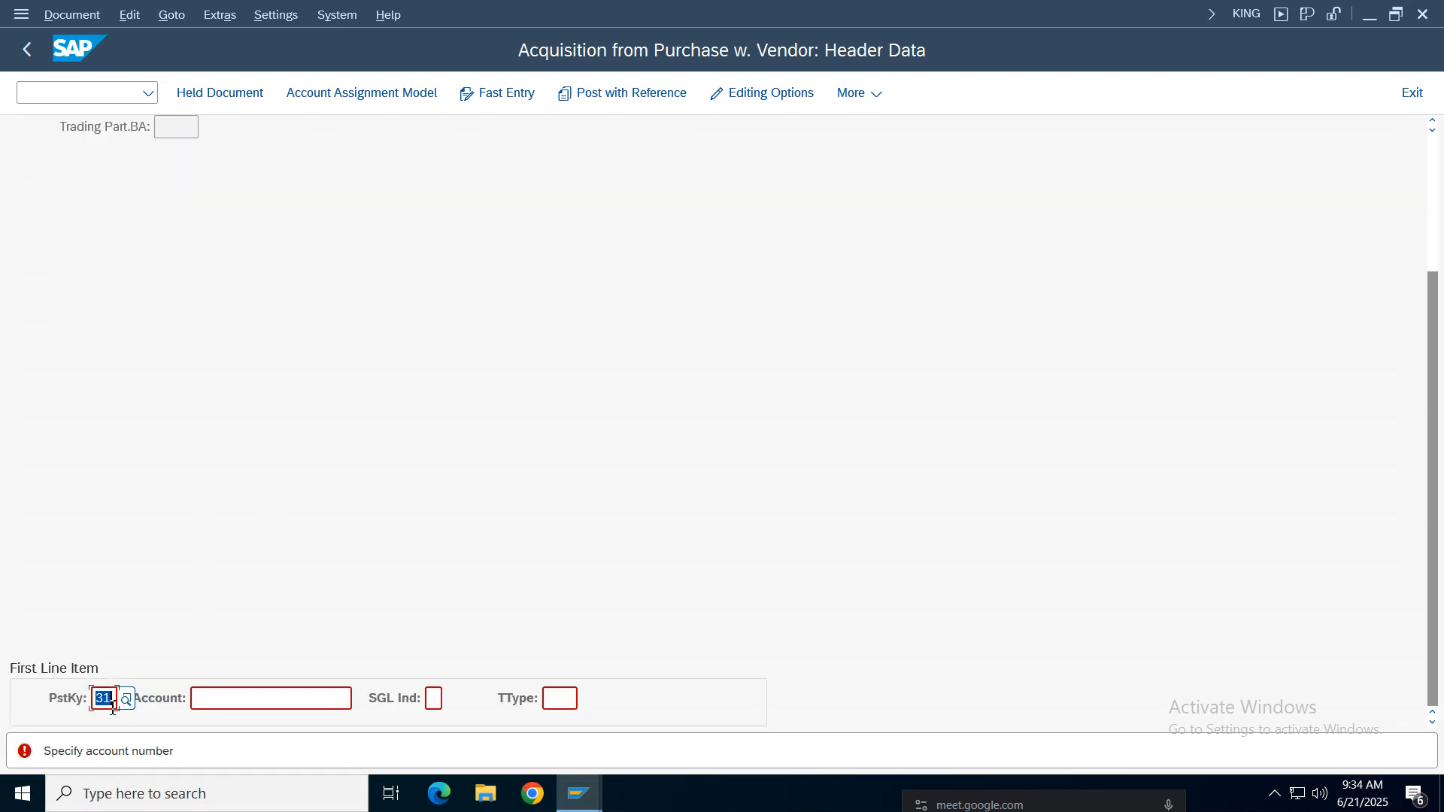
# Step: Select the NIKE supplier General Electric Ind Pvt ltd as the account of the first line item with posting key 31 and confirm
pyautogui.click(110, 699)
pyautogui.moveTo(107, 698); pyautogui.dragTo(58, 701)
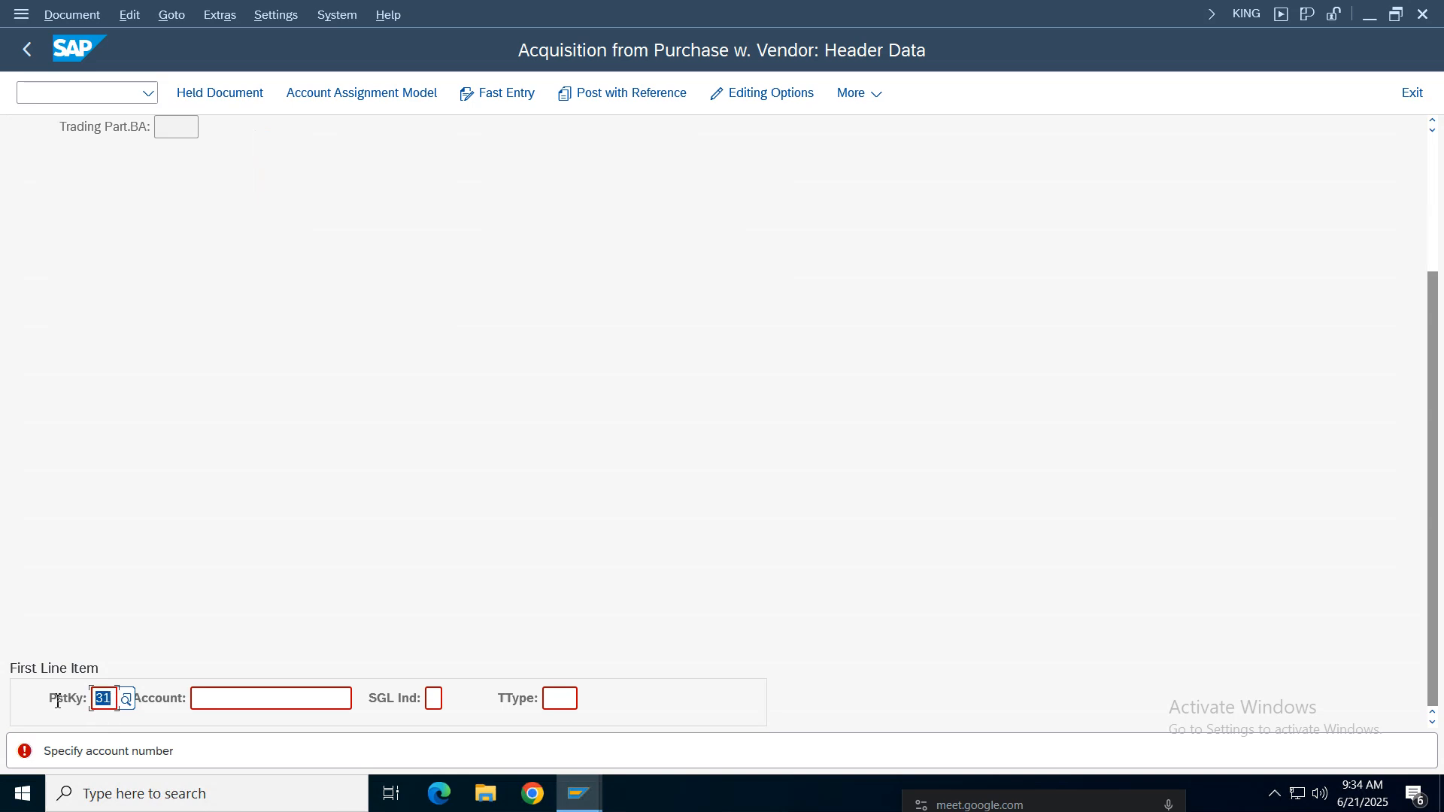
pyautogui.click(241, 702)
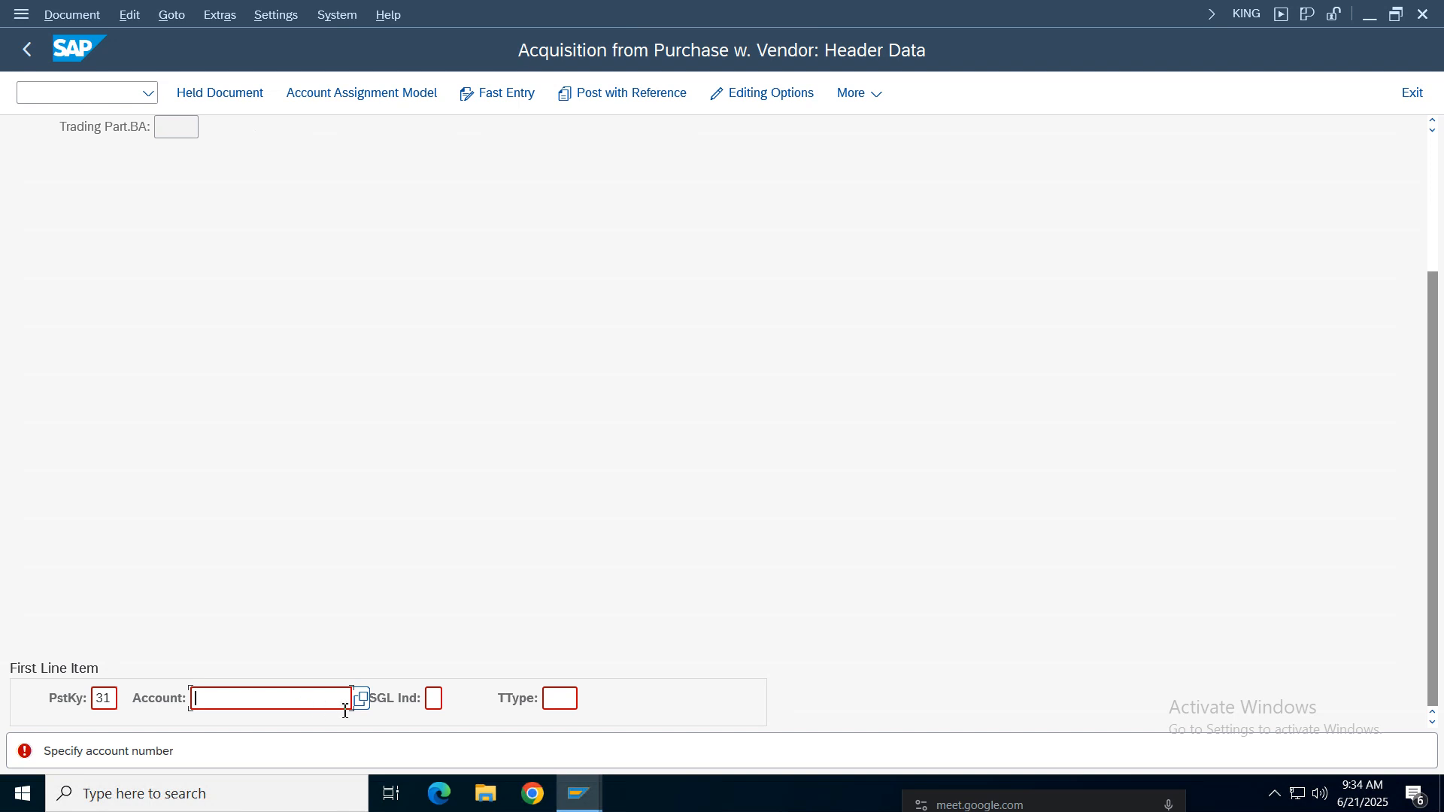
pyautogui.click(361, 699)
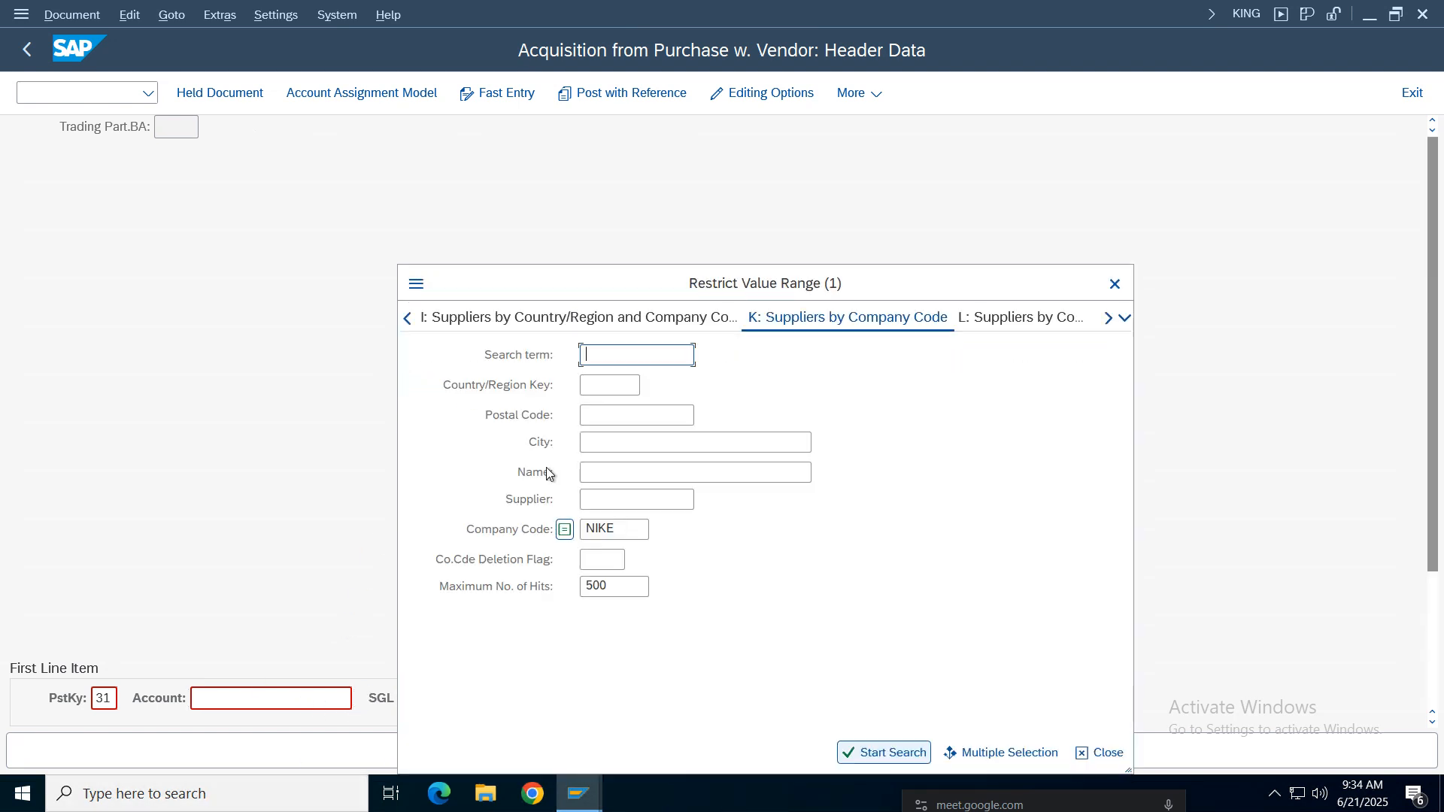
pyautogui.press('Return')
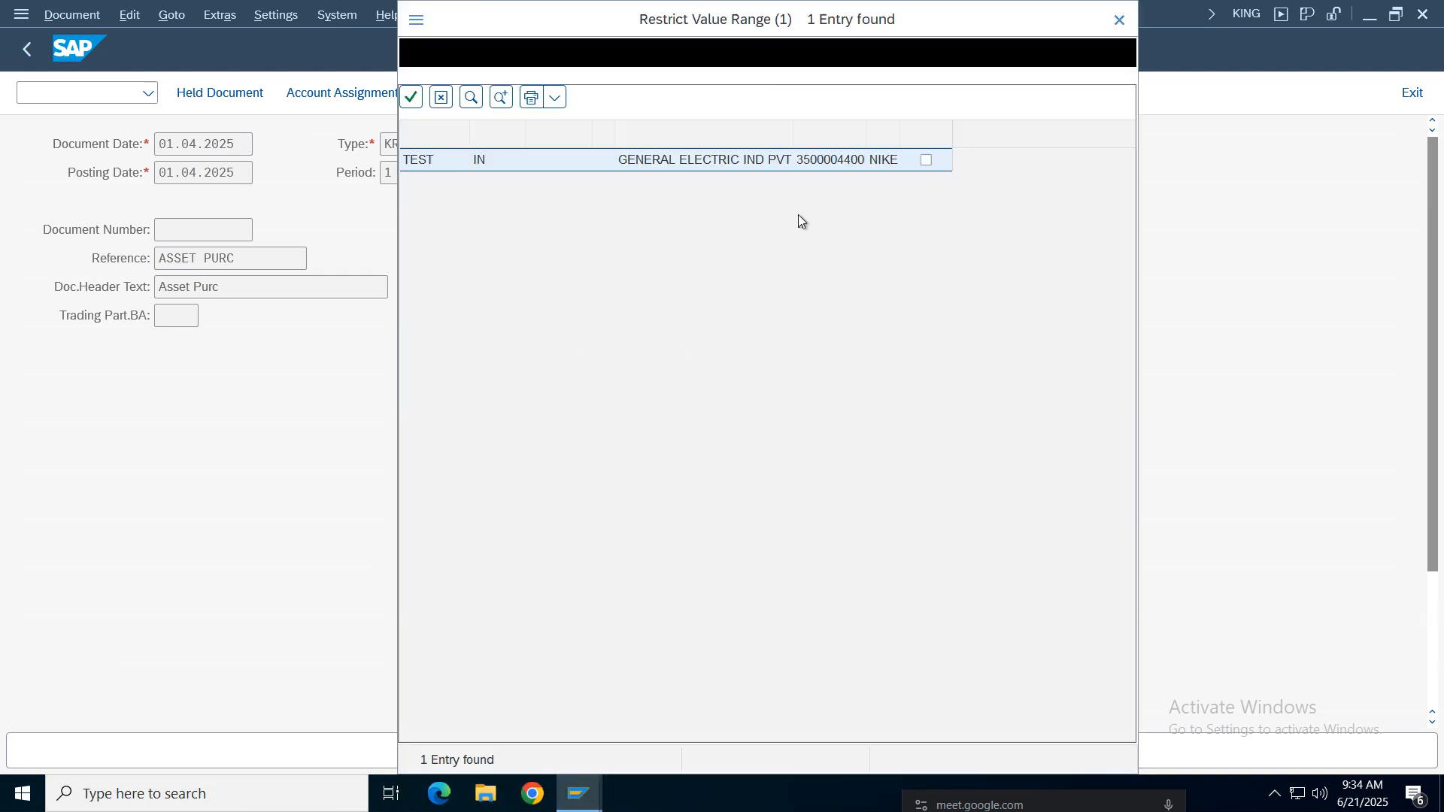
pyautogui.doubleClick(685, 163)
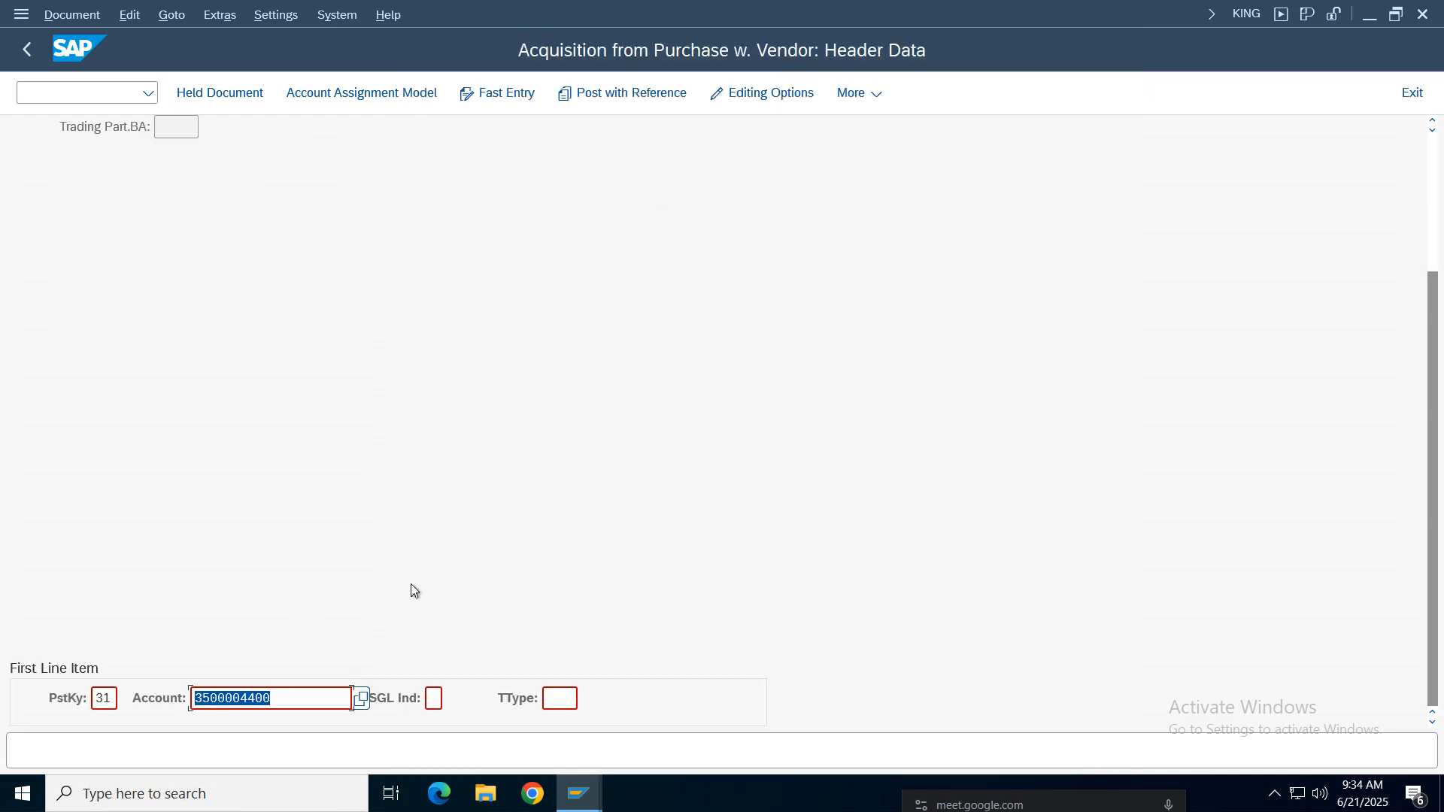
pyautogui.press('Return')
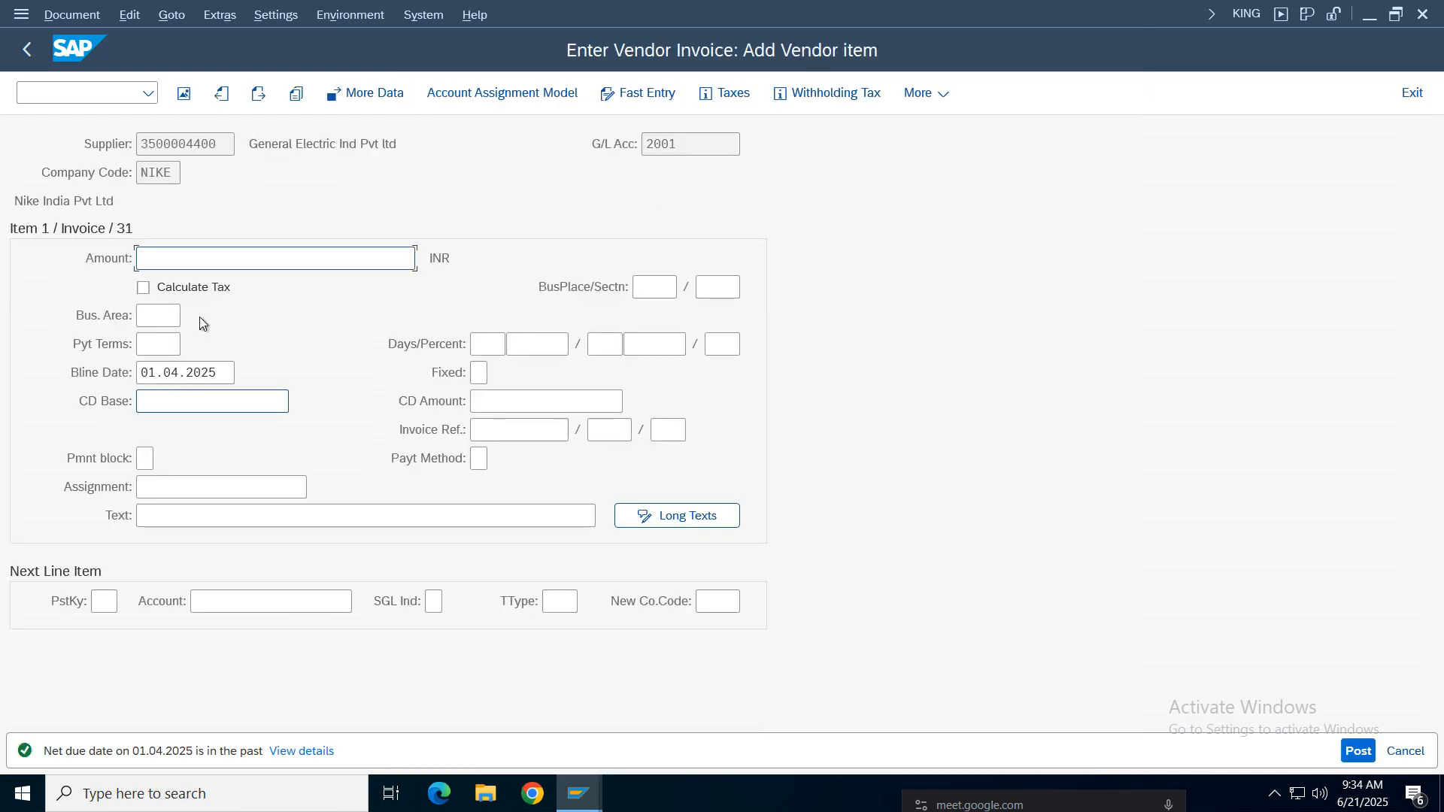
# Step: Enter 600000 as the vendor item amount and Asset Acqusition as its text
pyautogui.click(196, 258)
pyautogui.write('600000')
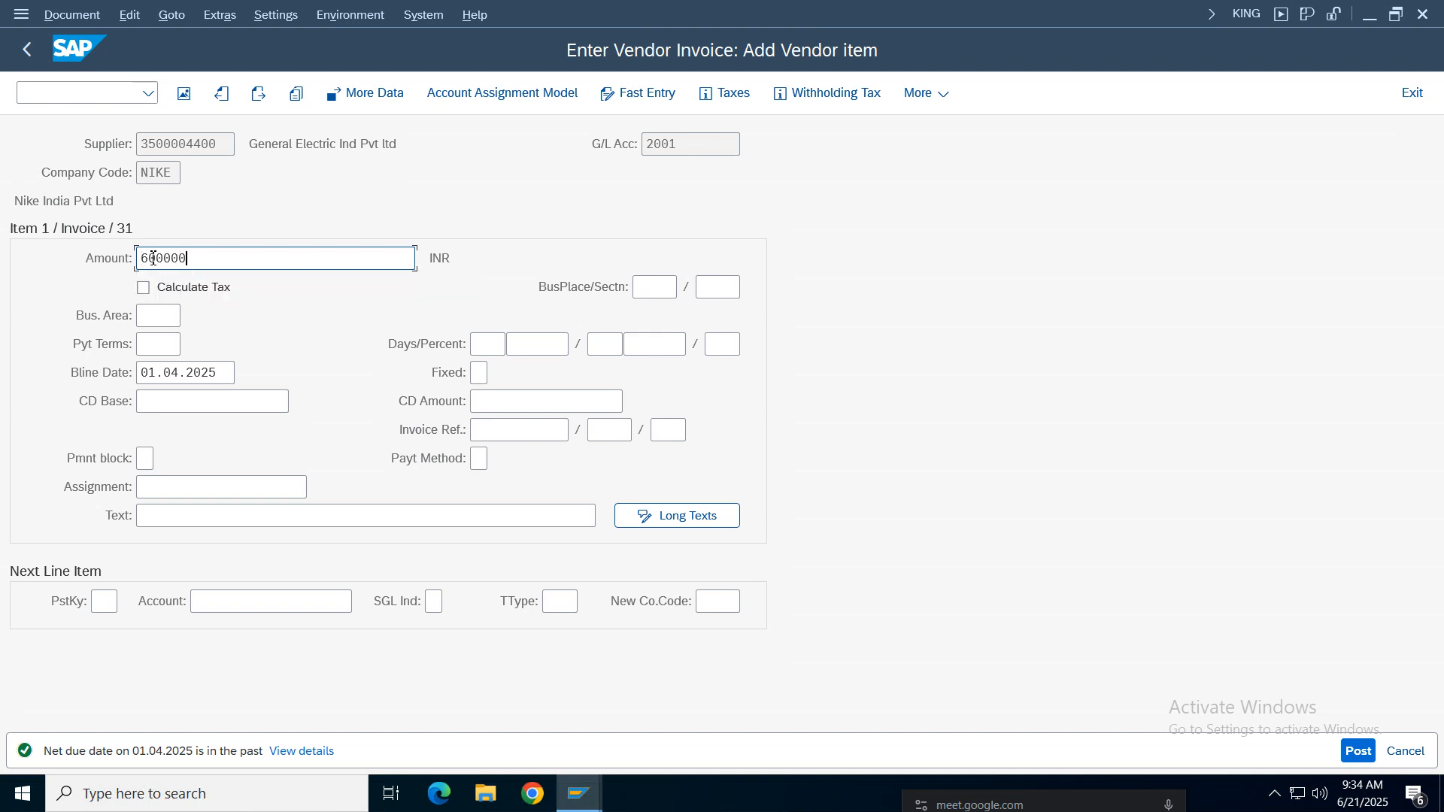
pyautogui.click(178, 521)
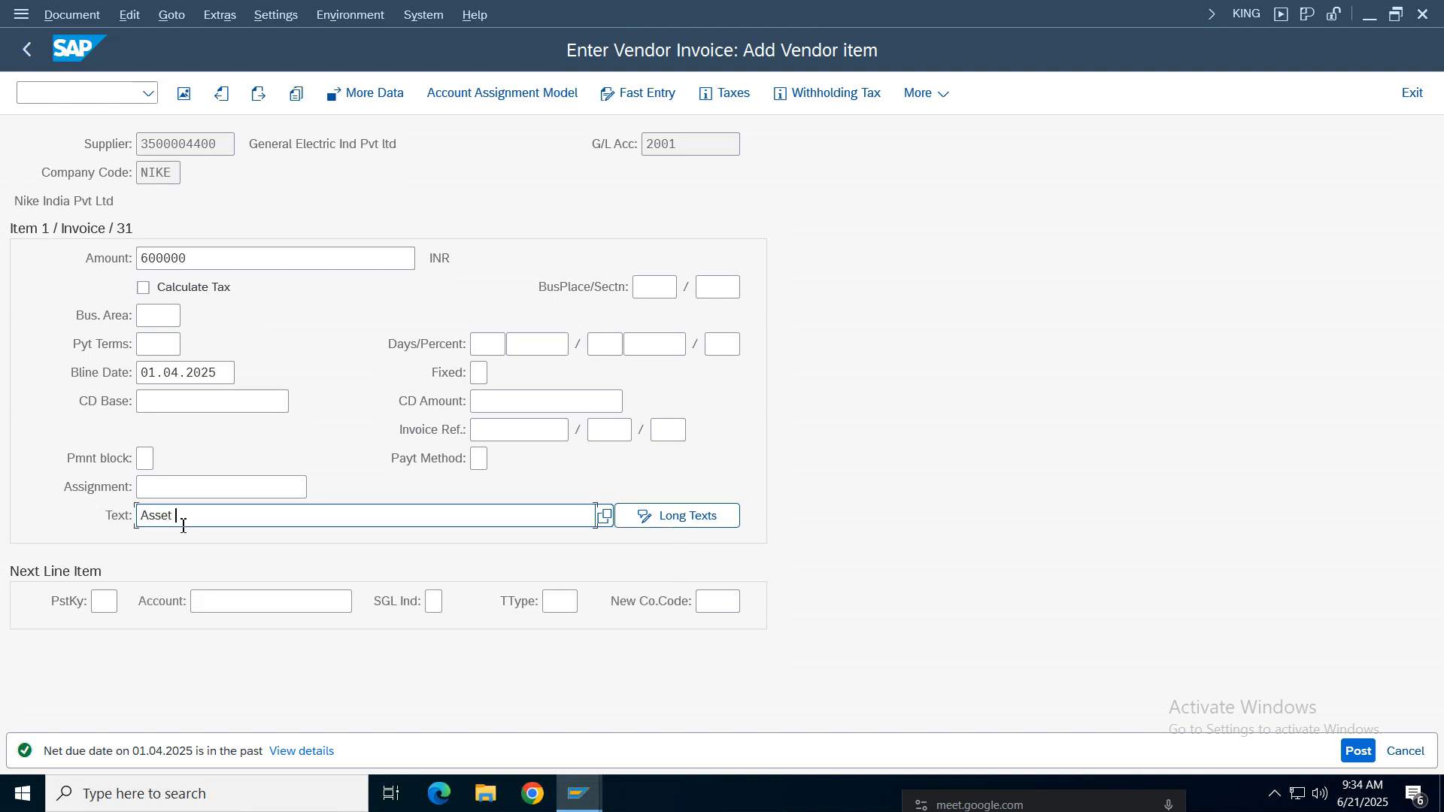
pyautogui.write('Asset aC')
pyautogui.press('BackSpace')
pyautogui.write('Acqusition')
# Step: Choose posting key 70, Debit asset, for the next line item
pyautogui.click(109, 602)
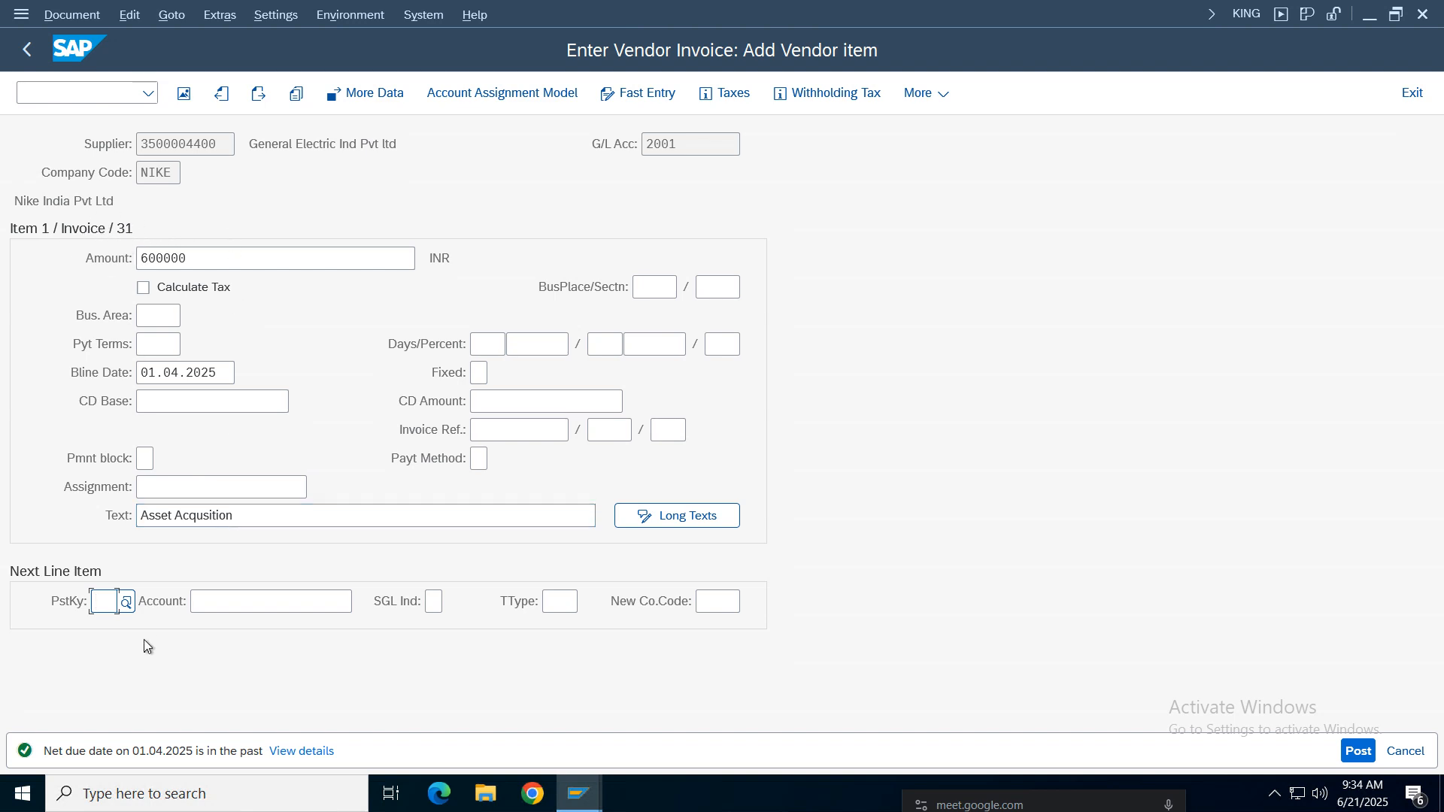
pyautogui.click(126, 601)
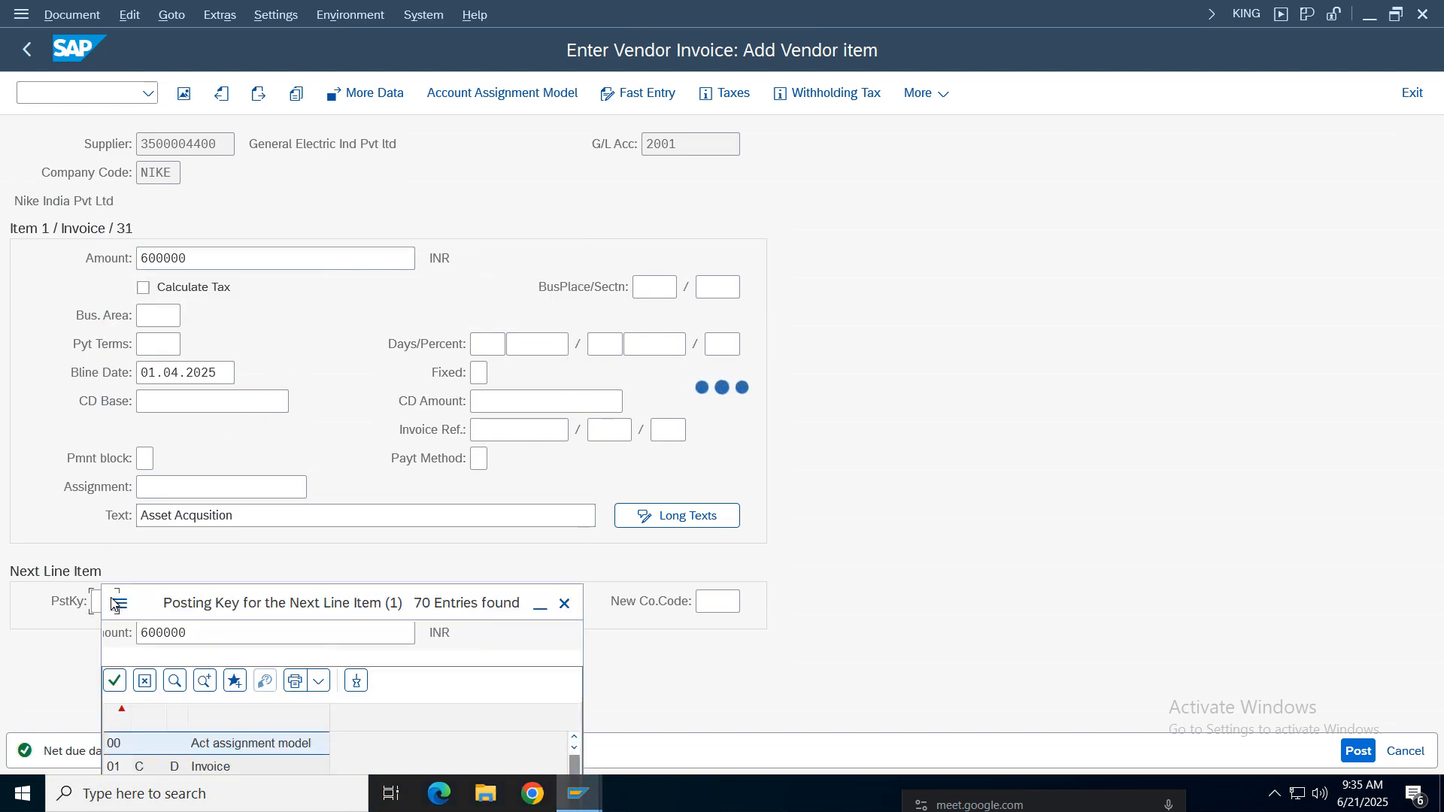
pyautogui.moveTo(570, 378); pyautogui.dragTo(576, 573)
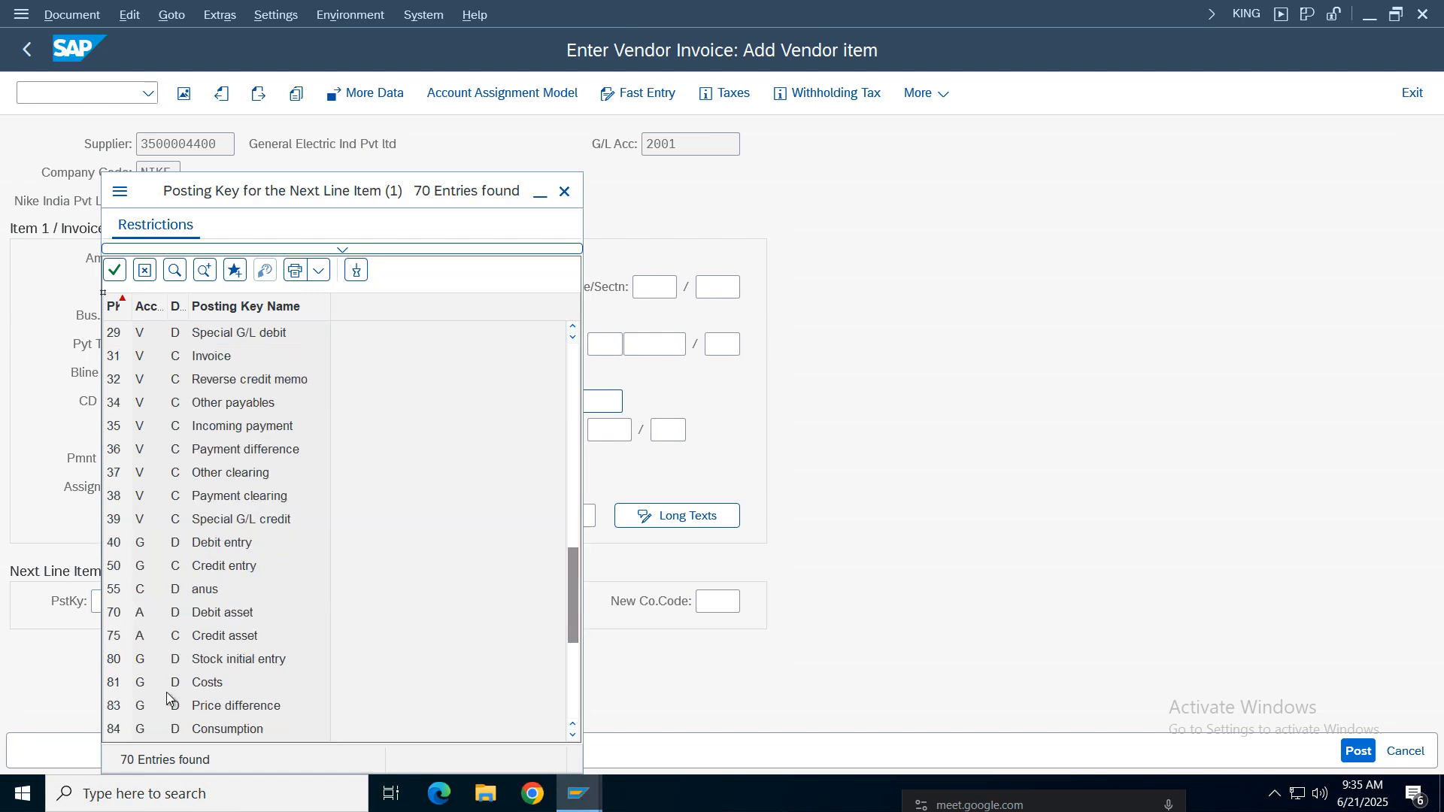
pyautogui.doubleClick(243, 614)
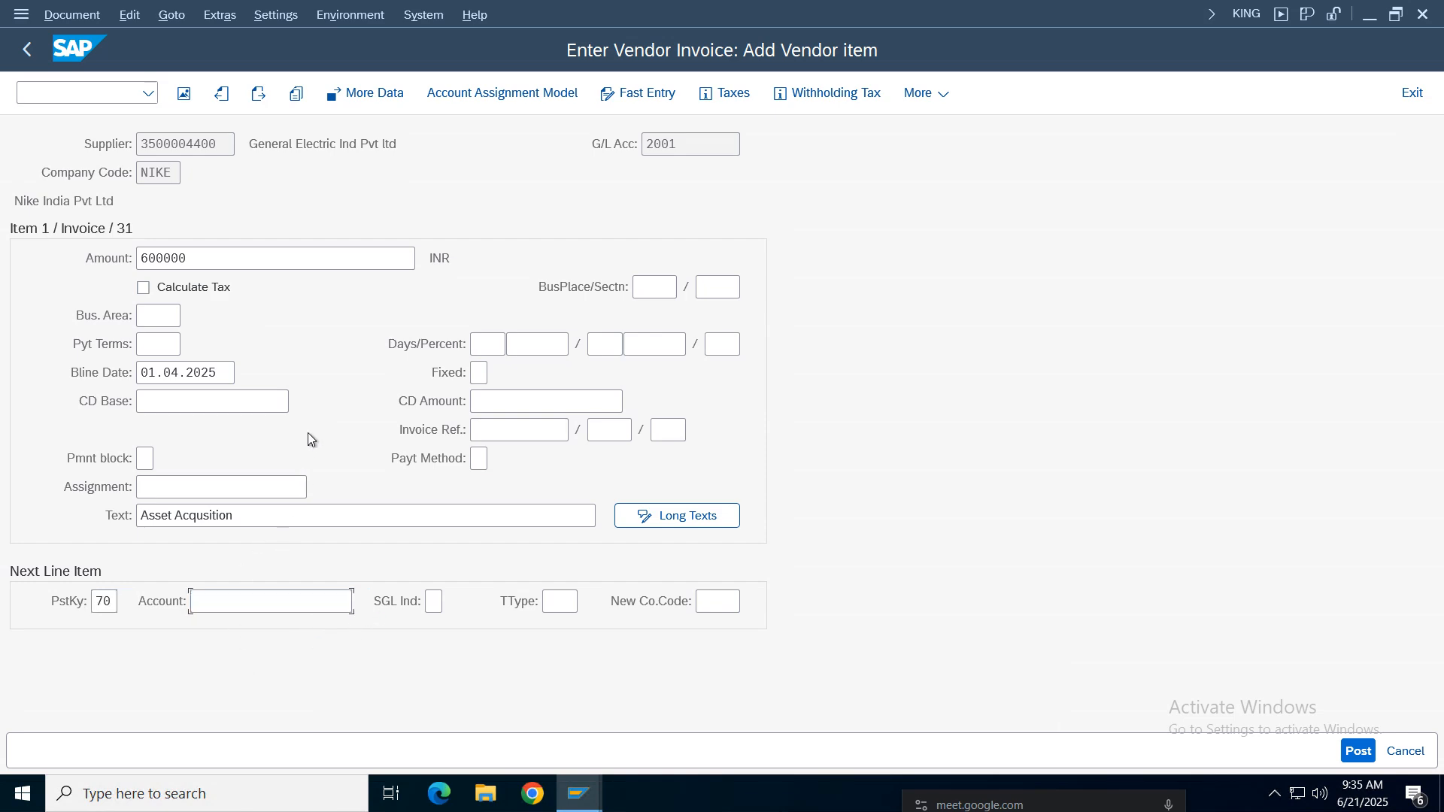
# Step: Select the NIKE class 9001 asset Funriture 1 as the account of the next line item
pyautogui.press('F4')
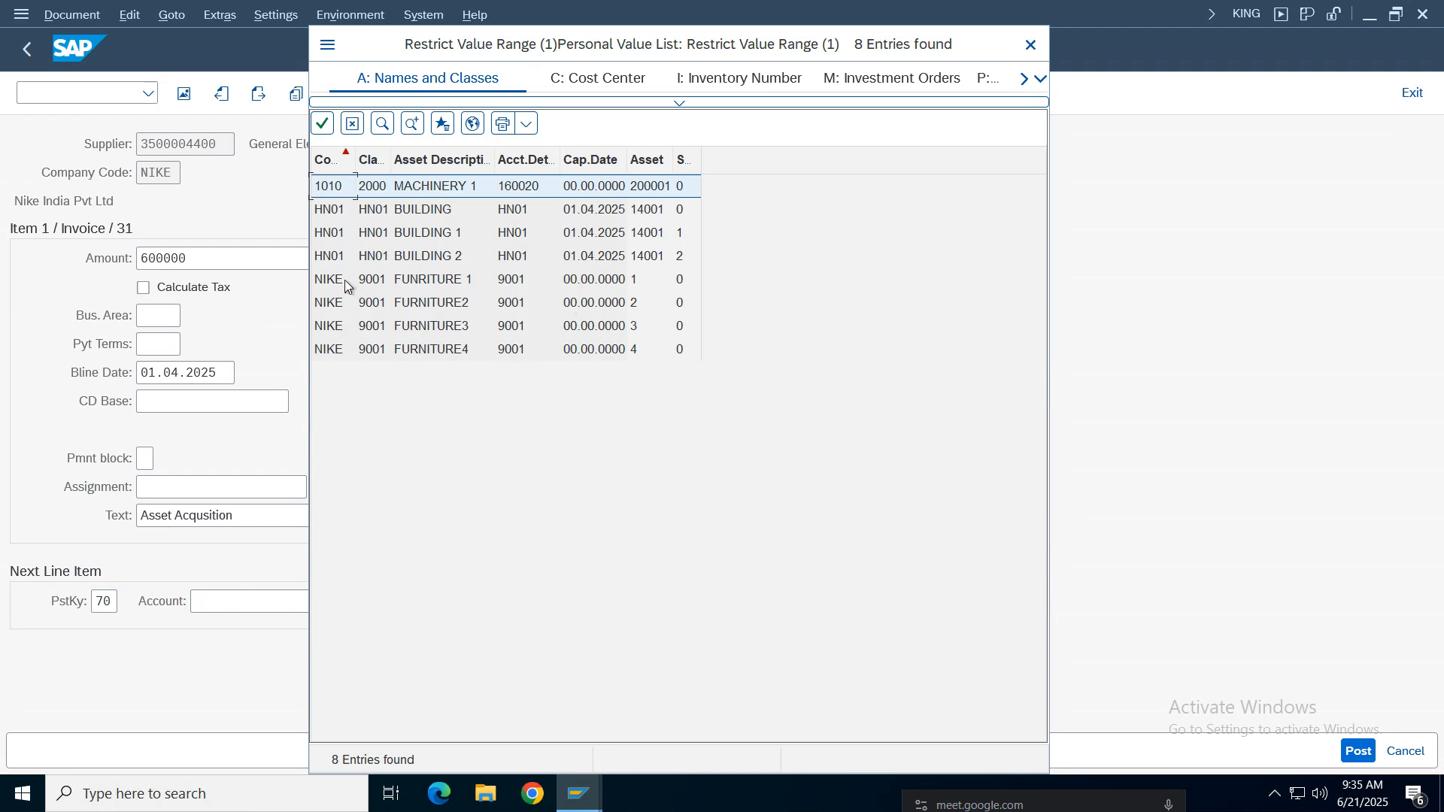
pyautogui.click(442, 280)
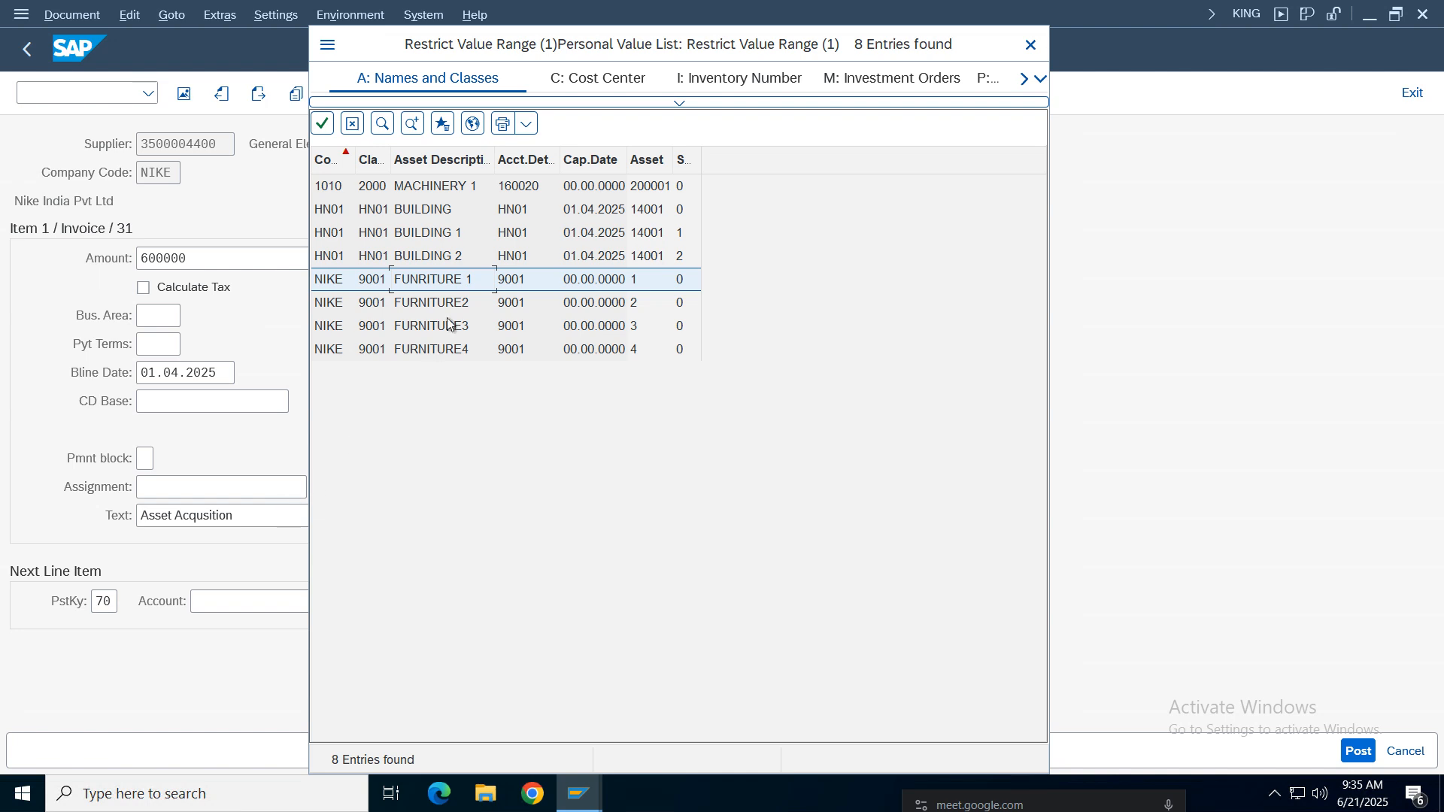
pyautogui.doubleClick(443, 284)
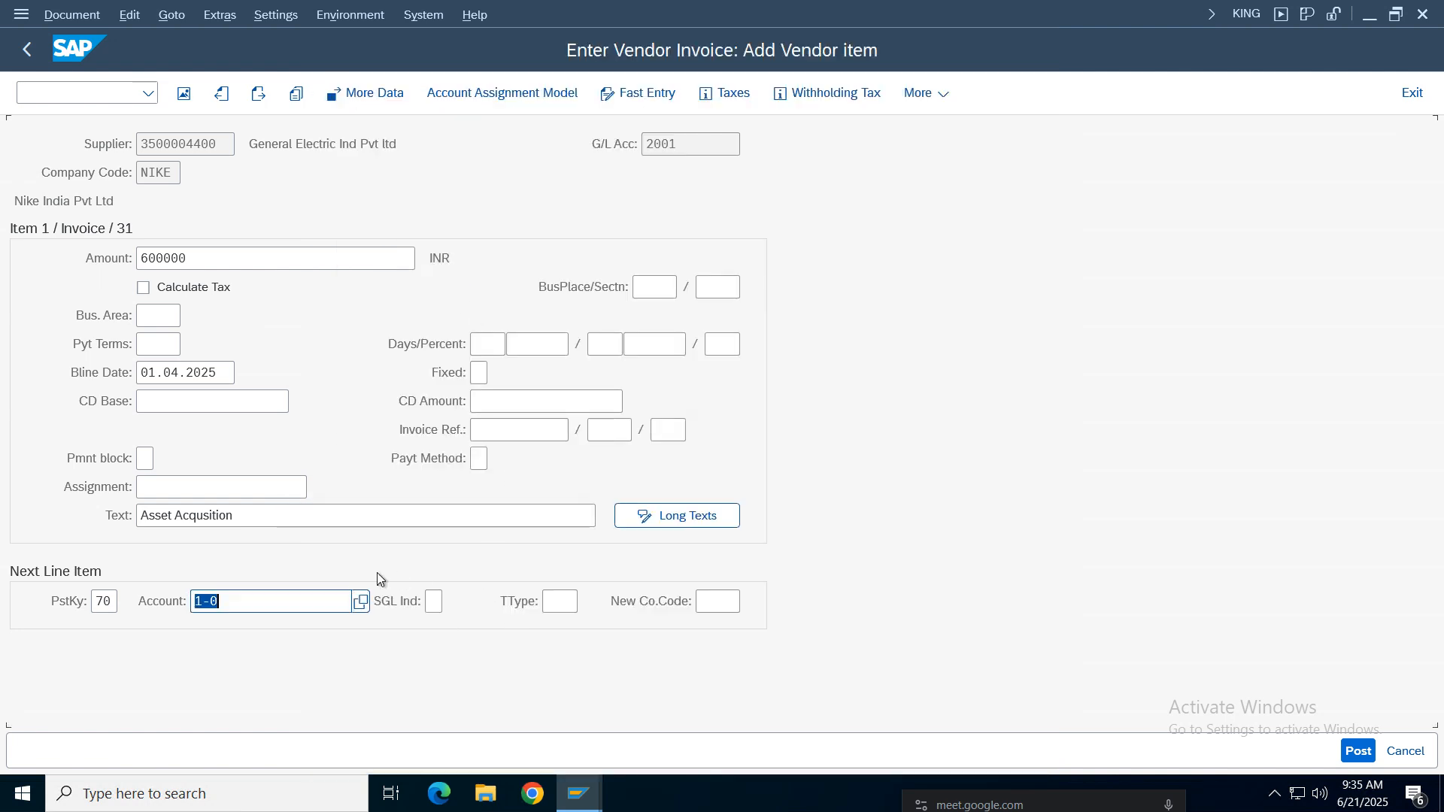
pyautogui.click(555, 605)
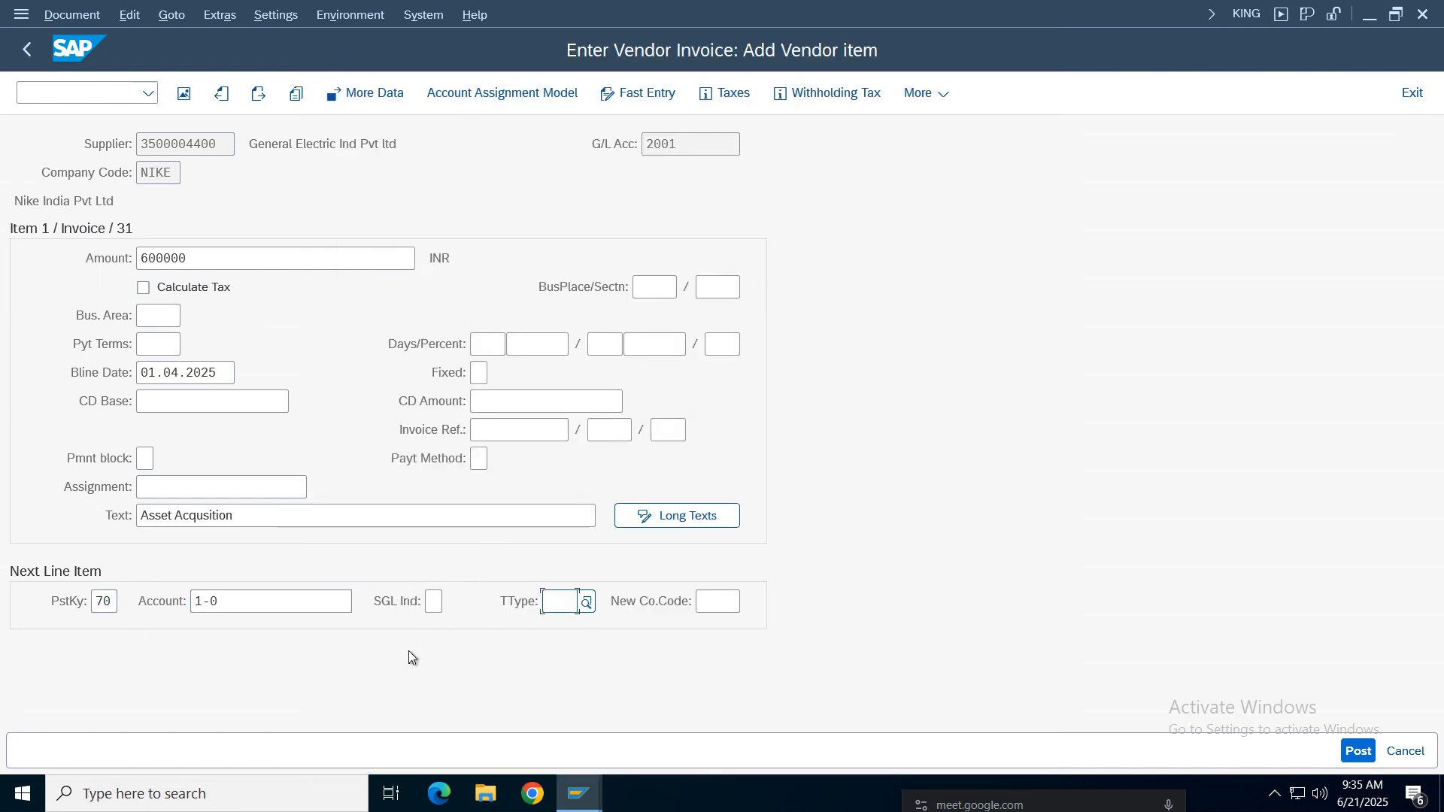
pyautogui.click(272, 604)
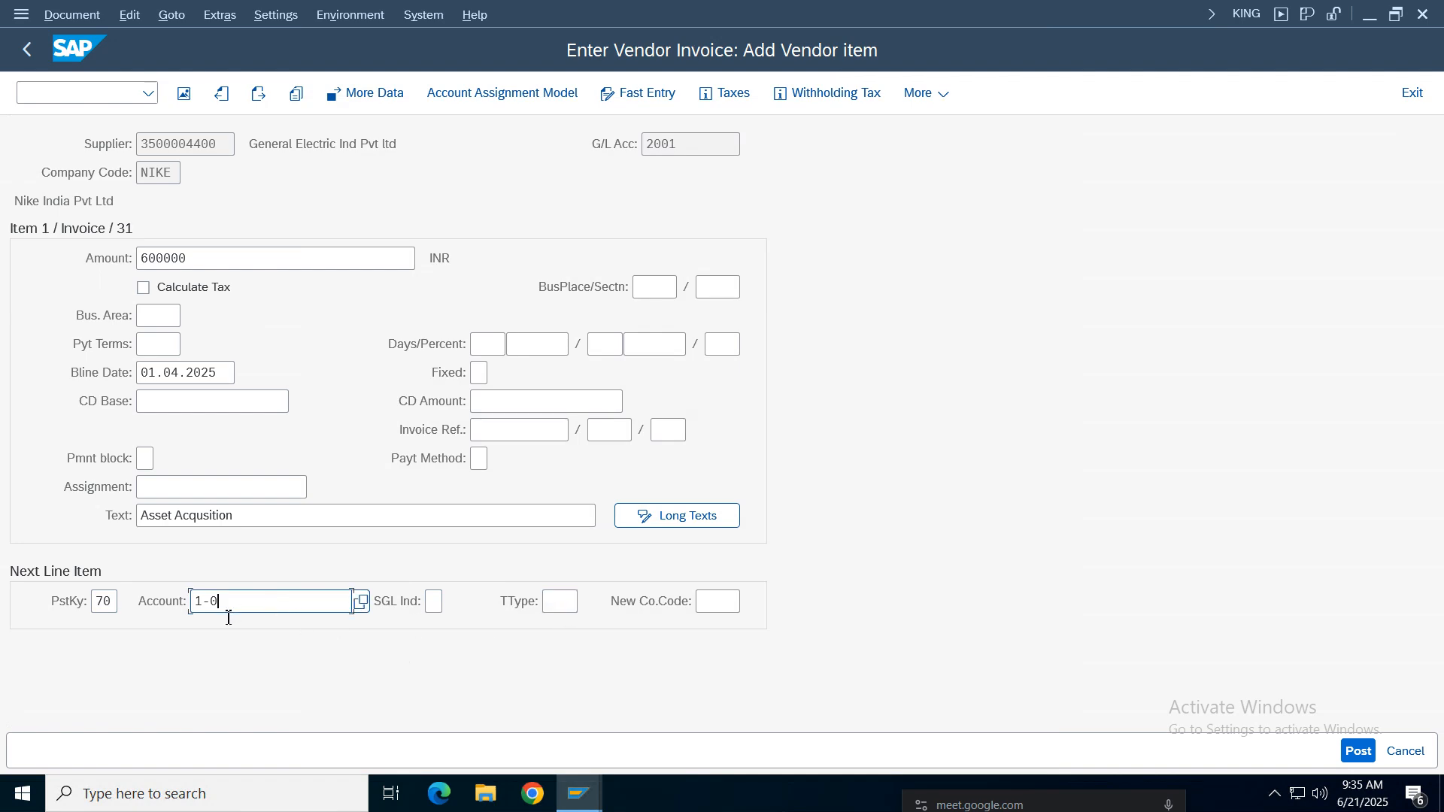
# Step: Set the asset line's transaction type to 100, External asset acquisition, and confirm the line item
pyautogui.click(561, 601)
pyautogui.click(587, 604)
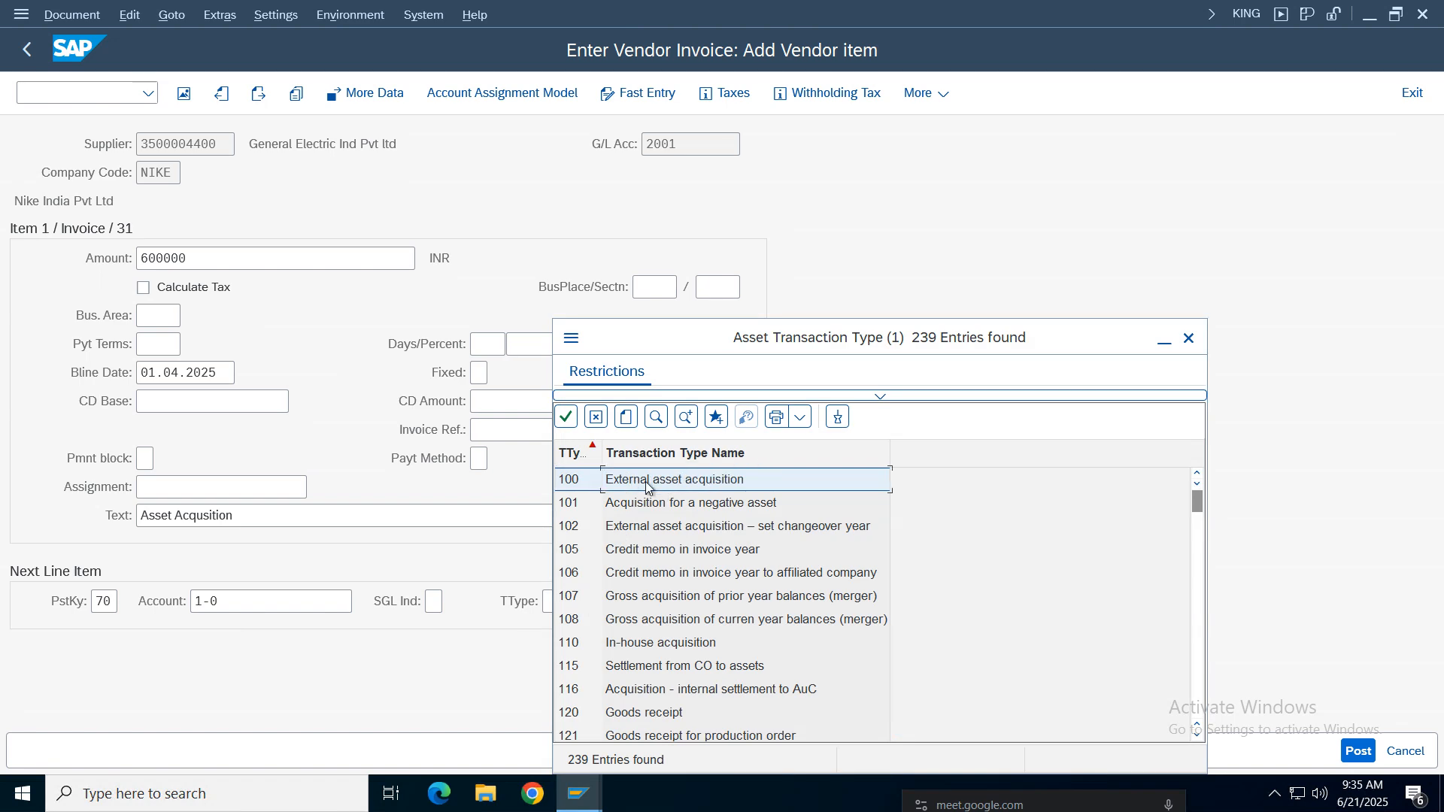
pyautogui.click(713, 480)
pyautogui.moveTo(752, 338); pyautogui.dragTo(674, 70)
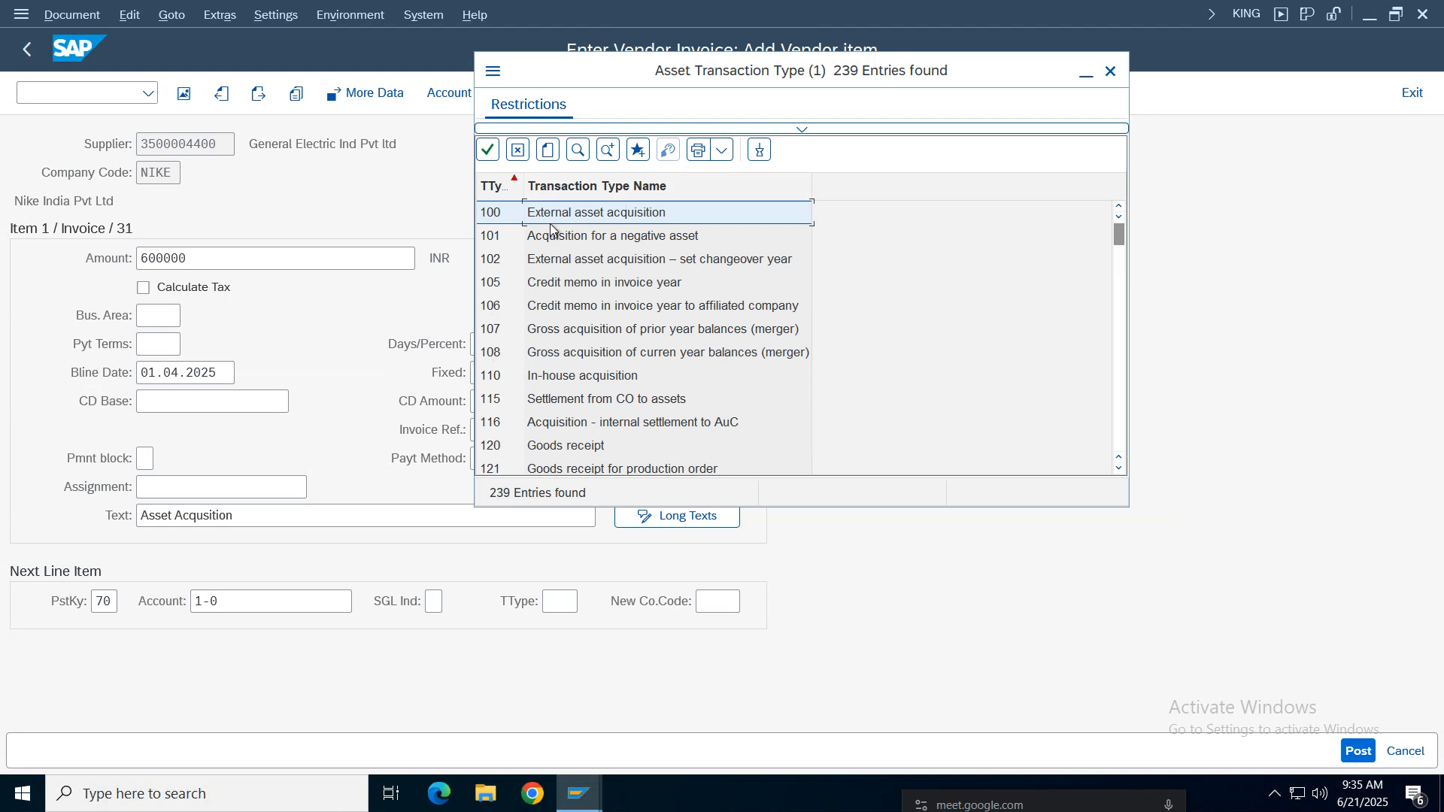
pyautogui.doubleClick(621, 212)
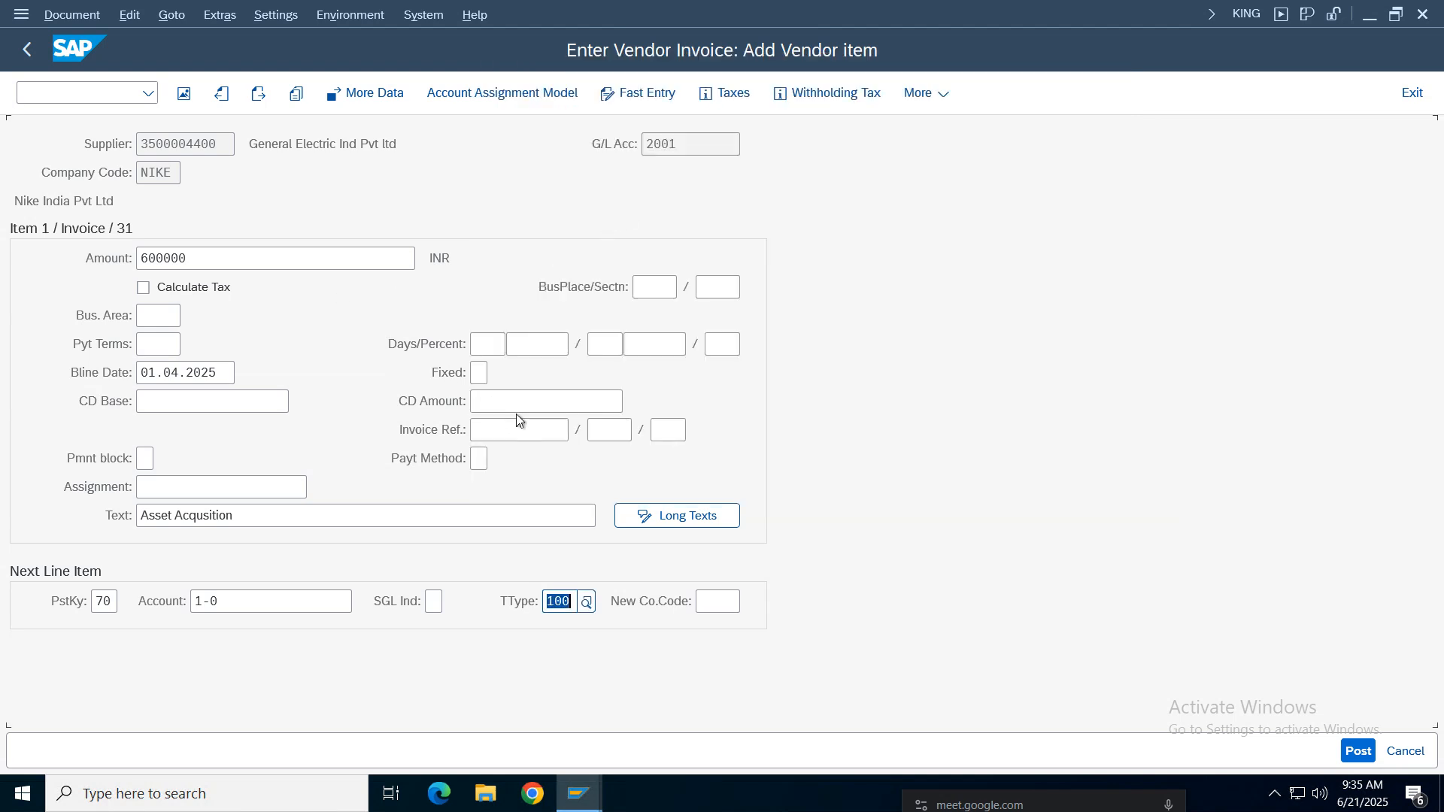
pyautogui.press('Return')
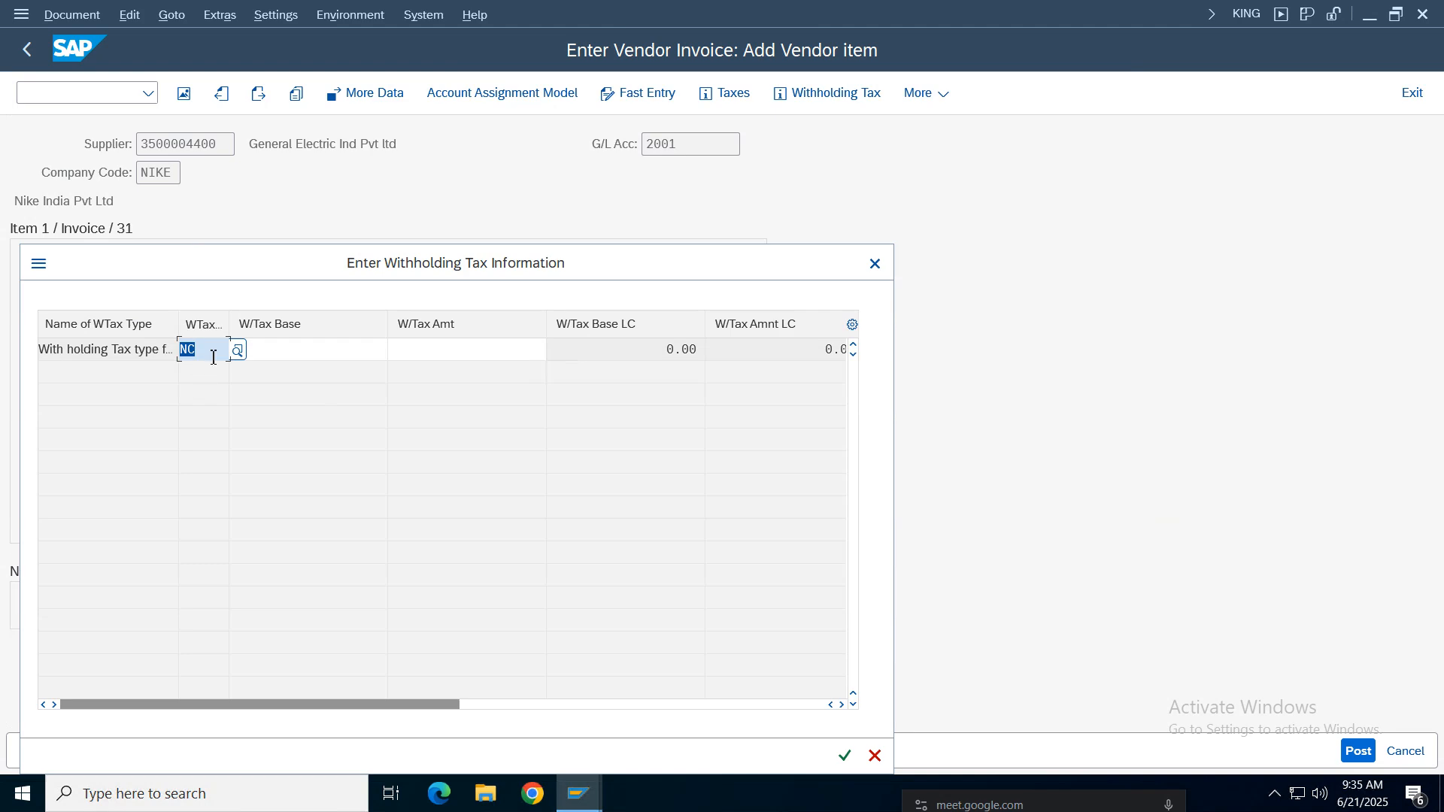
# Step: Clear the withholding tax code NC from the vendor item's withholding tax information and accept it
pyautogui.click(210, 354)
pyautogui.press('BackSpace')
pyautogui.click(845, 756)
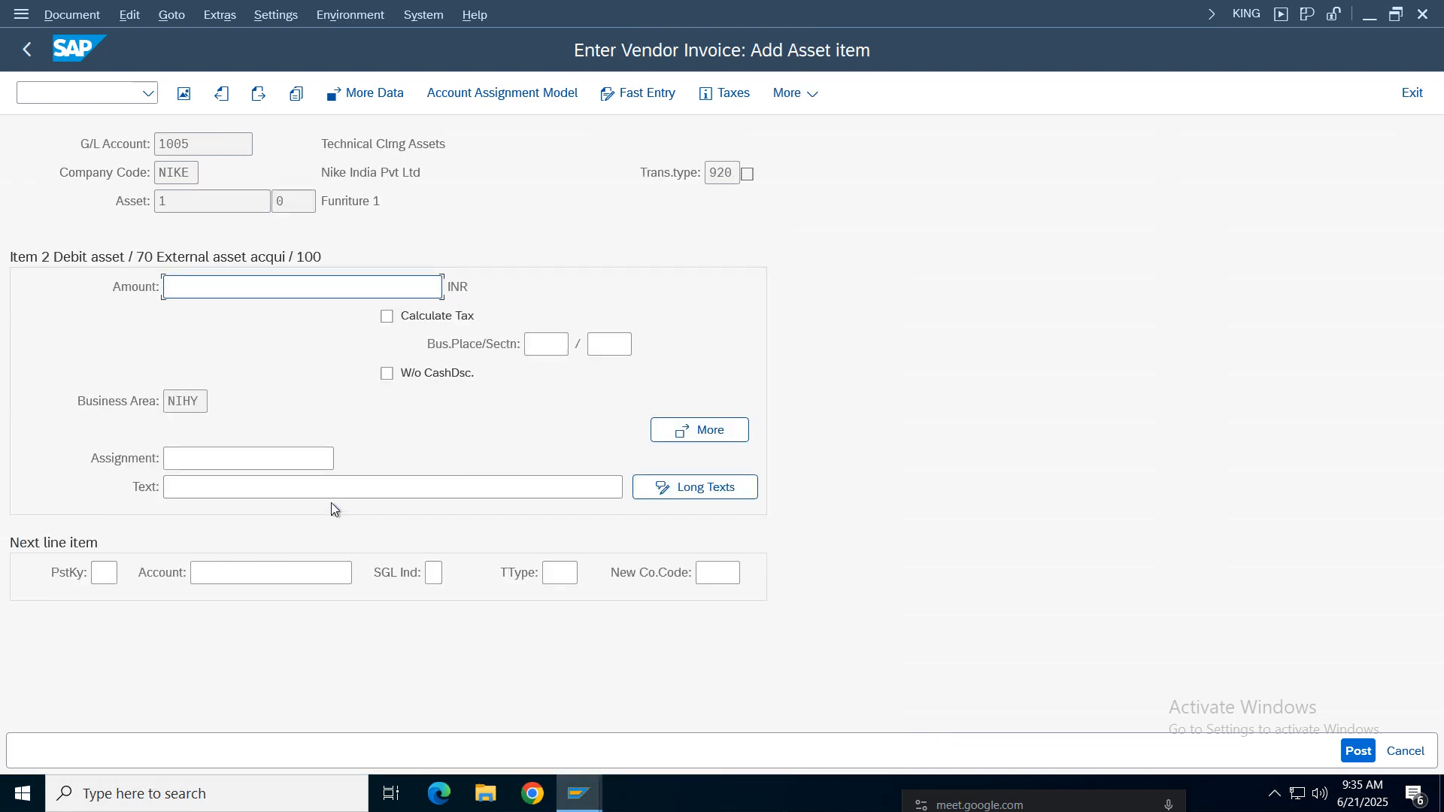
# Step: Enter 600000 as the asset item amount and reuse Asset Acqusition as its text
pyautogui.write('1')
pyautogui.click(207, 313)
pyautogui.click(207, 490)
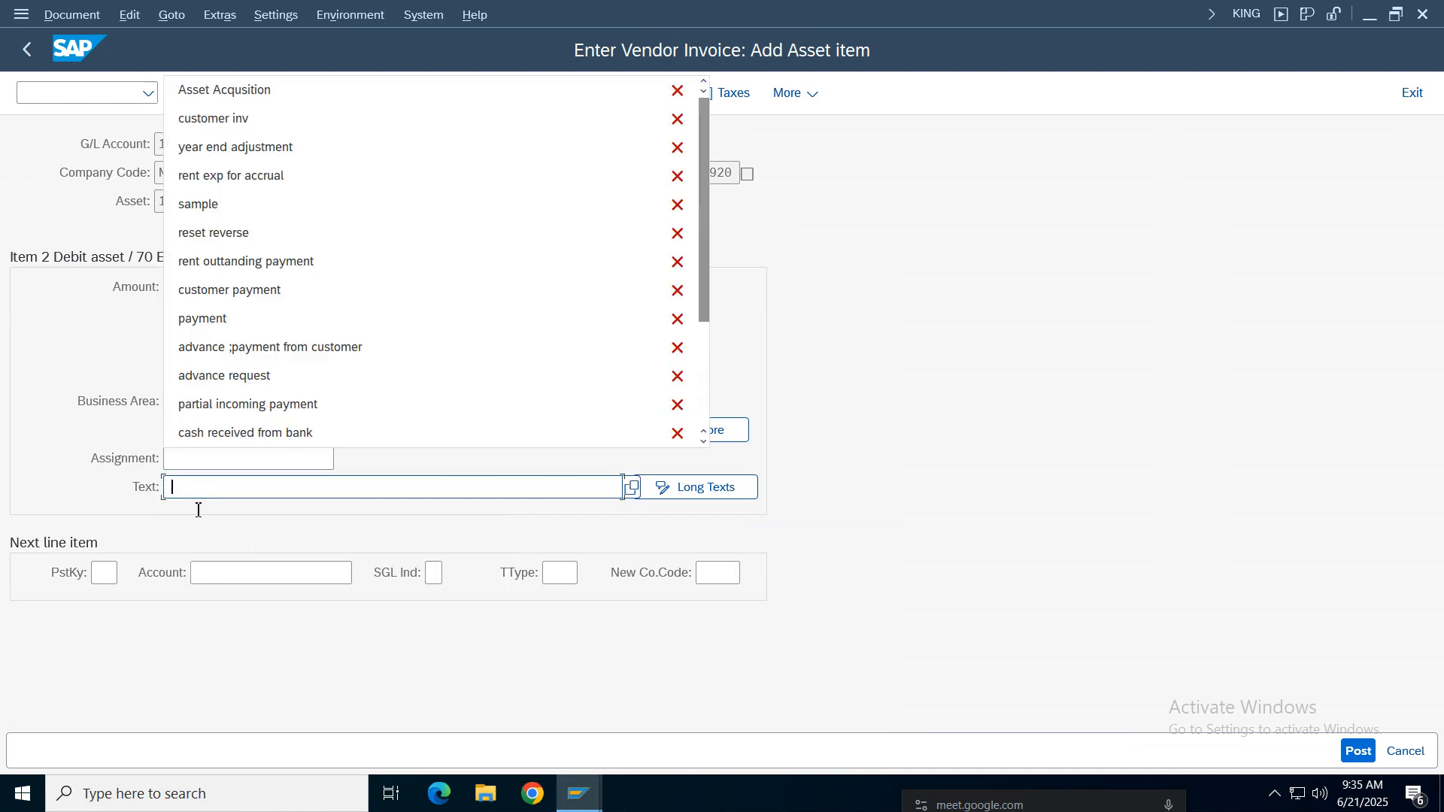
pyautogui.click(218, 91)
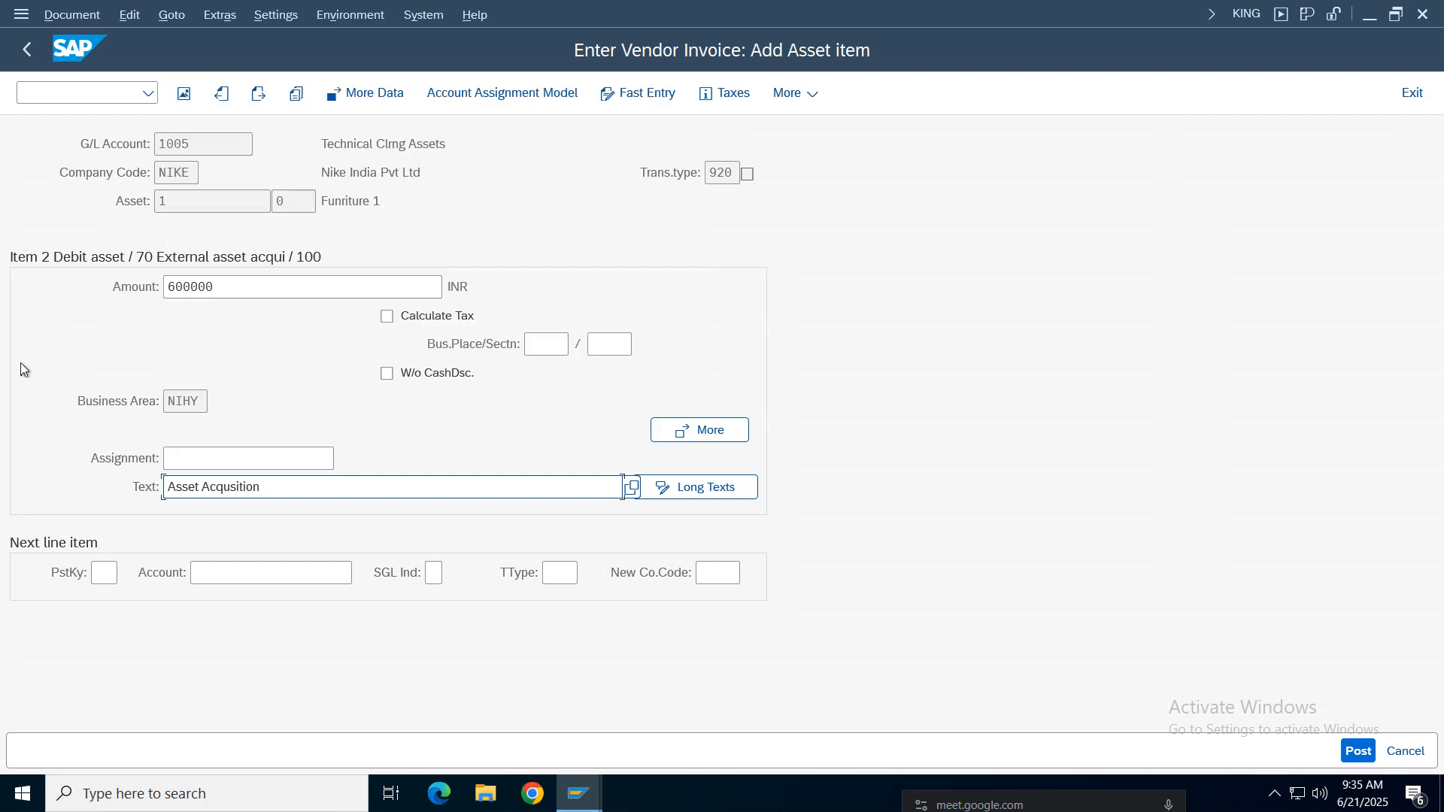
# Step: Simulate the vendor invoice and examine its vendor and asset line items in the document overview
pyautogui.click(59, 18)
pyautogui.click(73, 127)
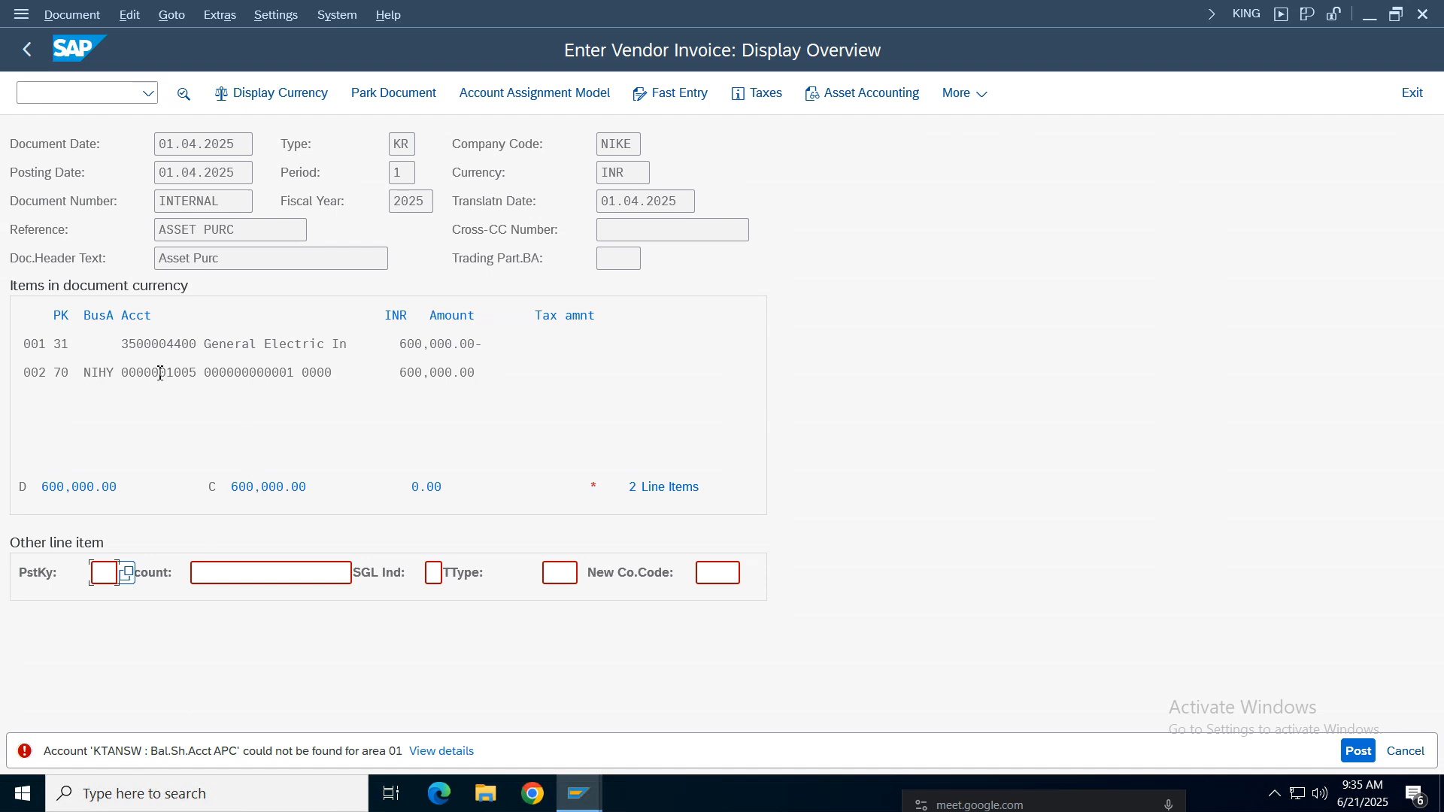
pyautogui.click(234, 346)
pyautogui.moveTo(349, 374); pyautogui.dragTo(22, 373)
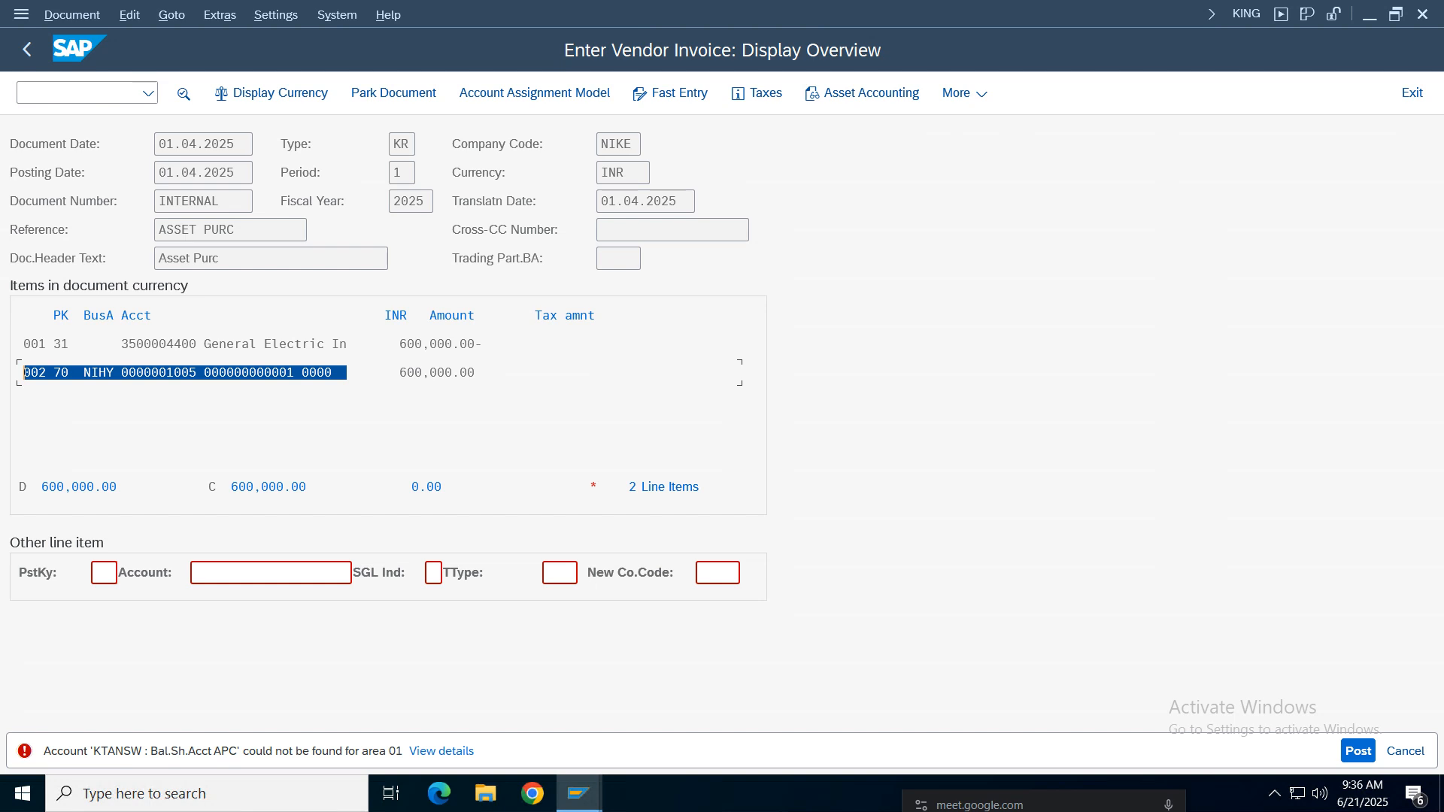
pyautogui.click(168, 374)
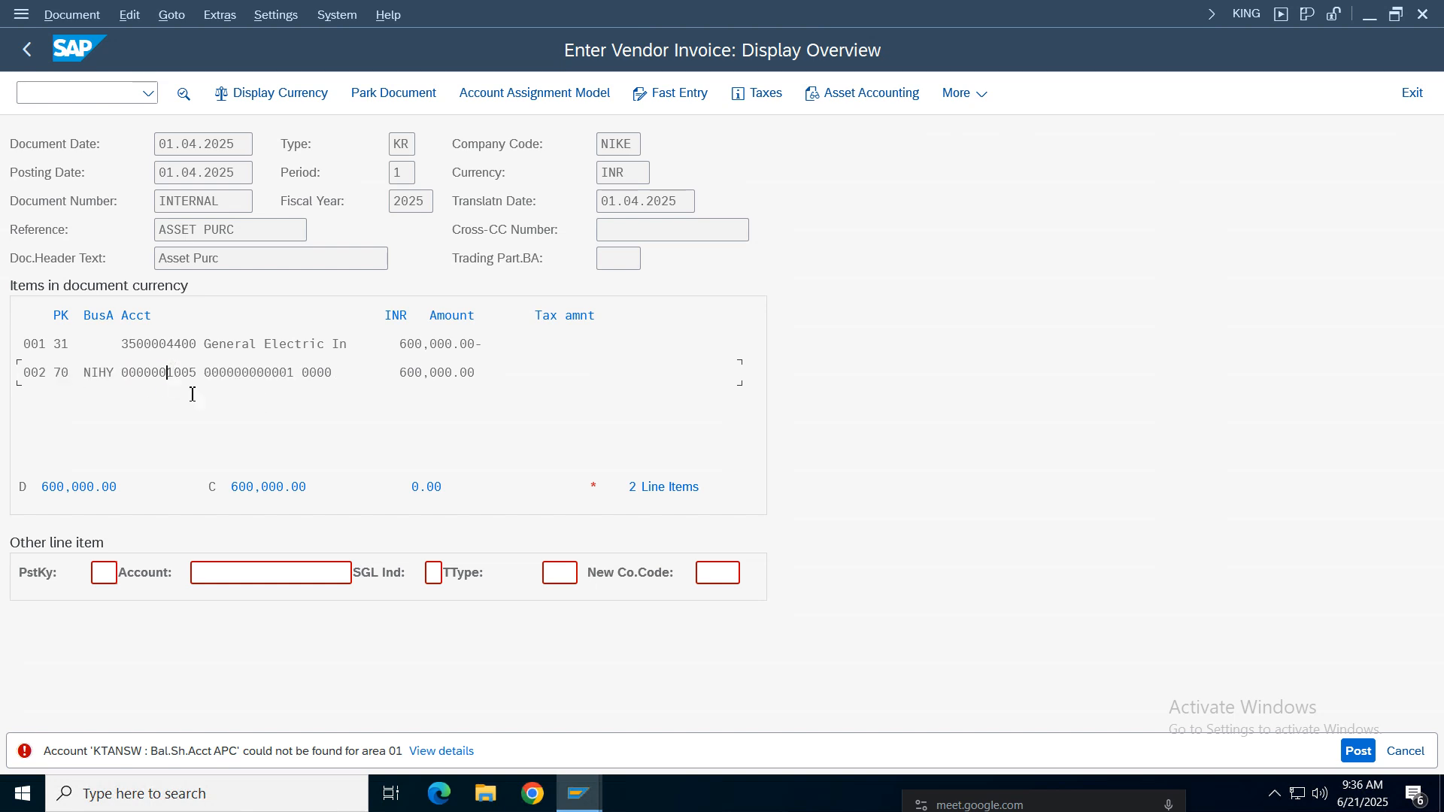
pyautogui.doubleClick(252, 372)
pyautogui.click(167, 374)
# Step: Open the FS00 transaction for G/L accounts in a new session
pyautogui.click(69, 101)
pyautogui.write('/ofs00')
pyautogui.press('Return')
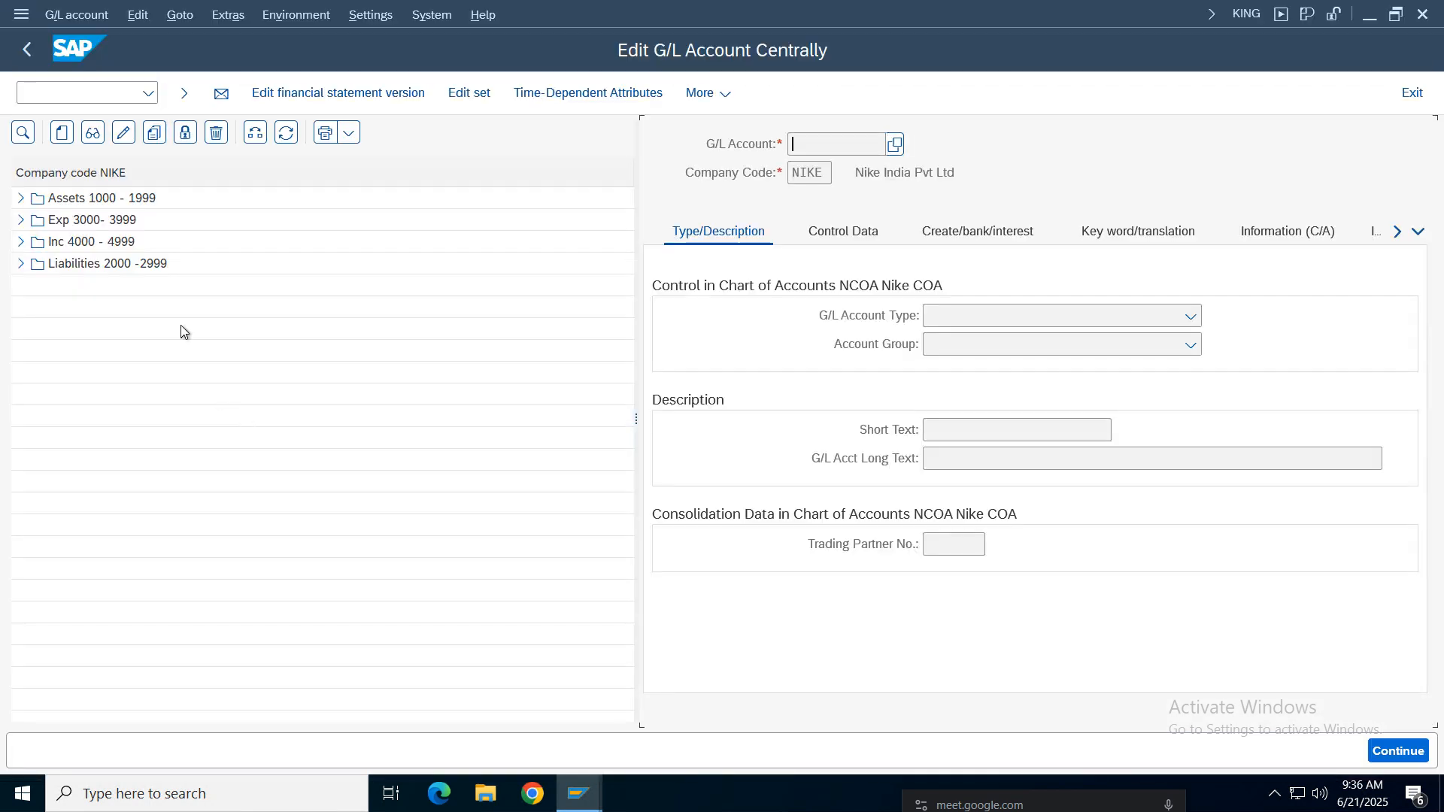
# Step: Look through the Liabilities and Assets account groups of company code NIKE and display G/L account 1005
pyautogui.click(21, 264)
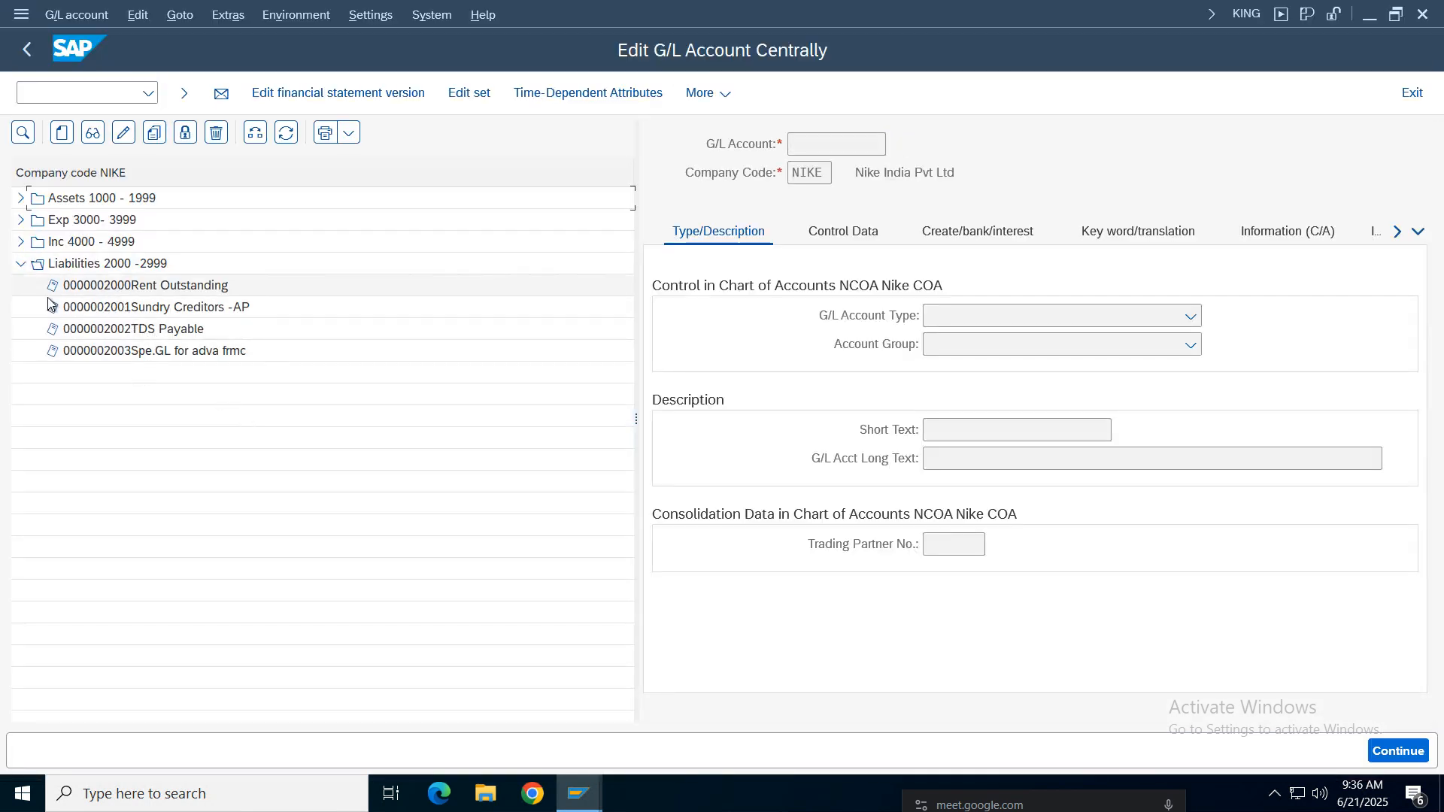
pyautogui.click(100, 352)
pyautogui.click(38, 308)
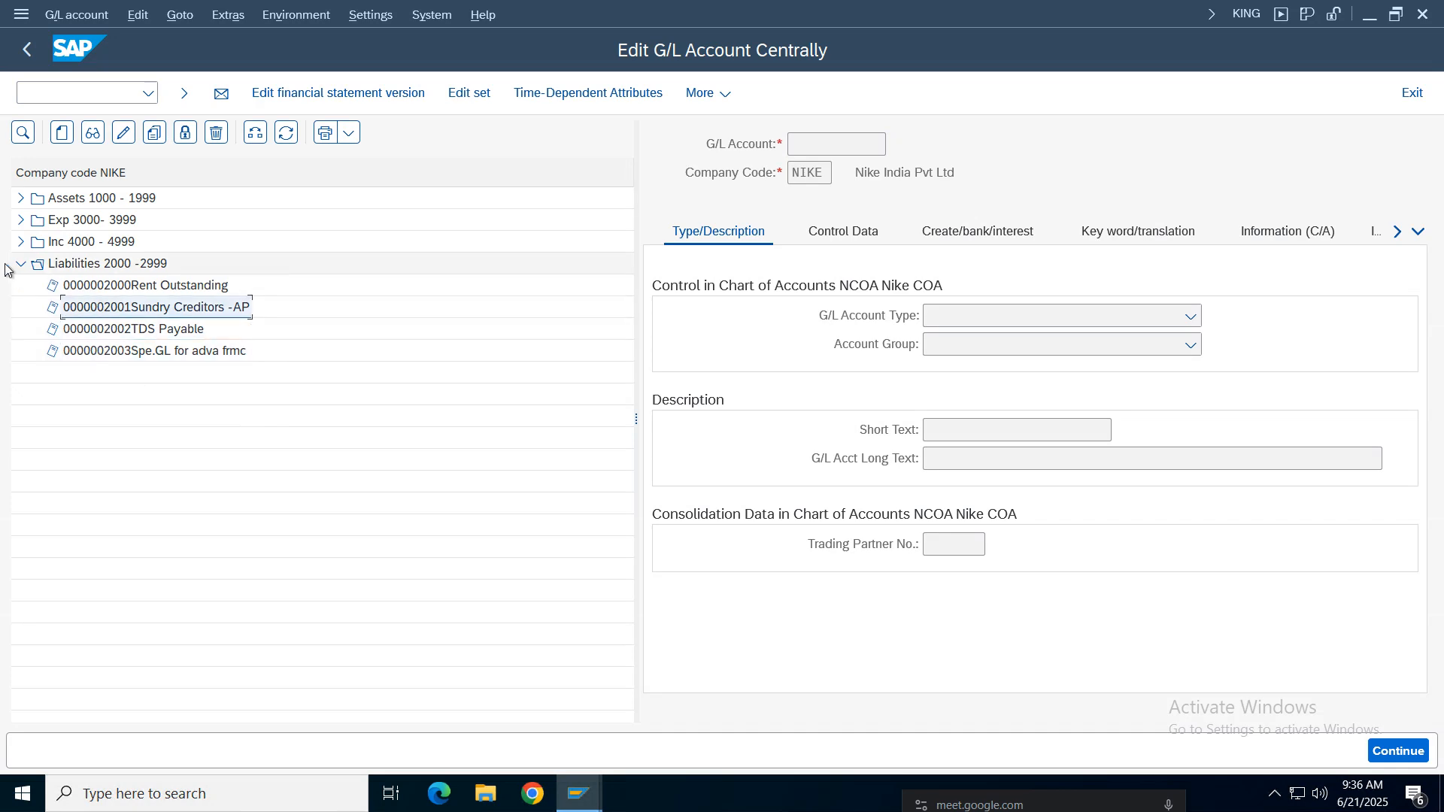
pyautogui.click(21, 263)
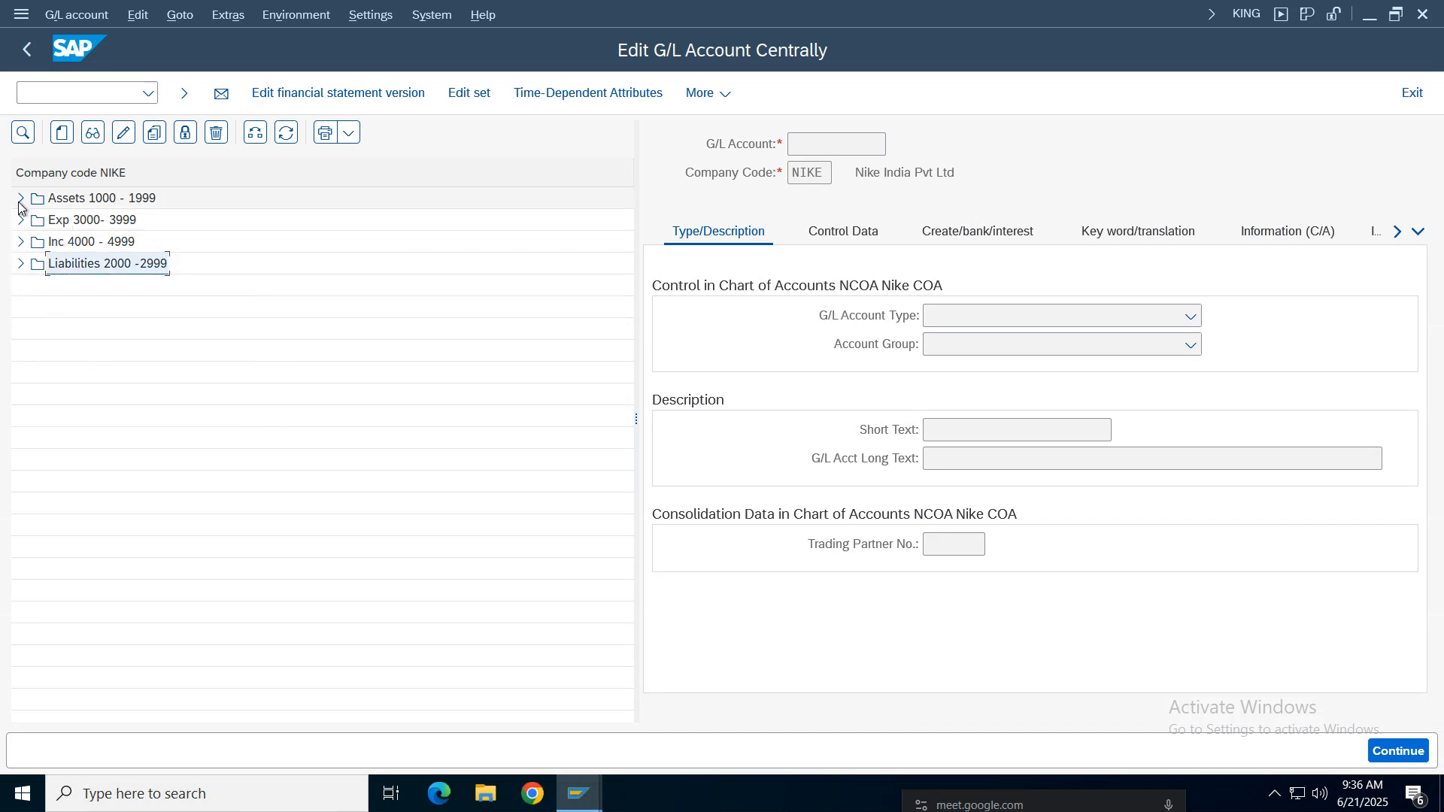
pyautogui.click(18, 265)
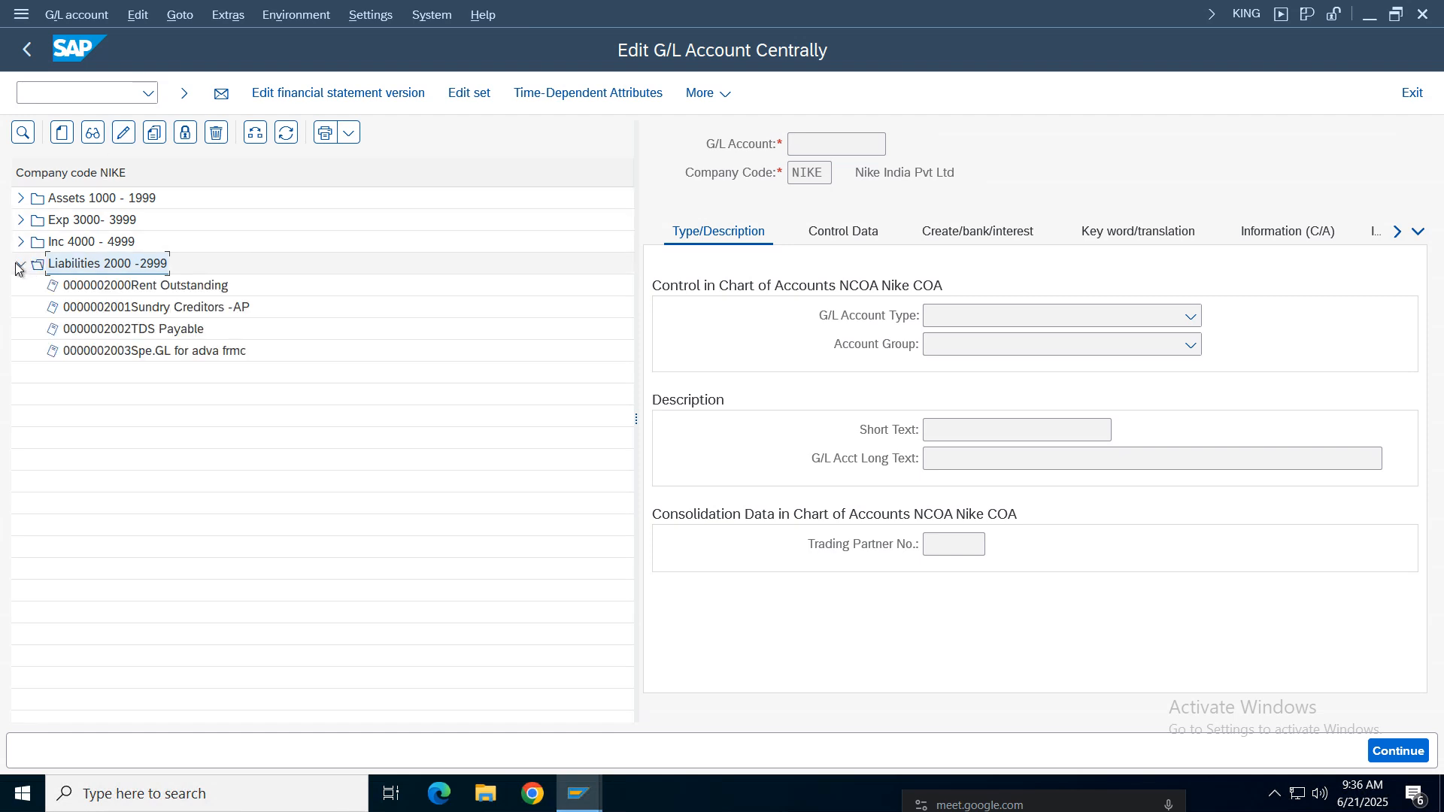
pyautogui.click(20, 198)
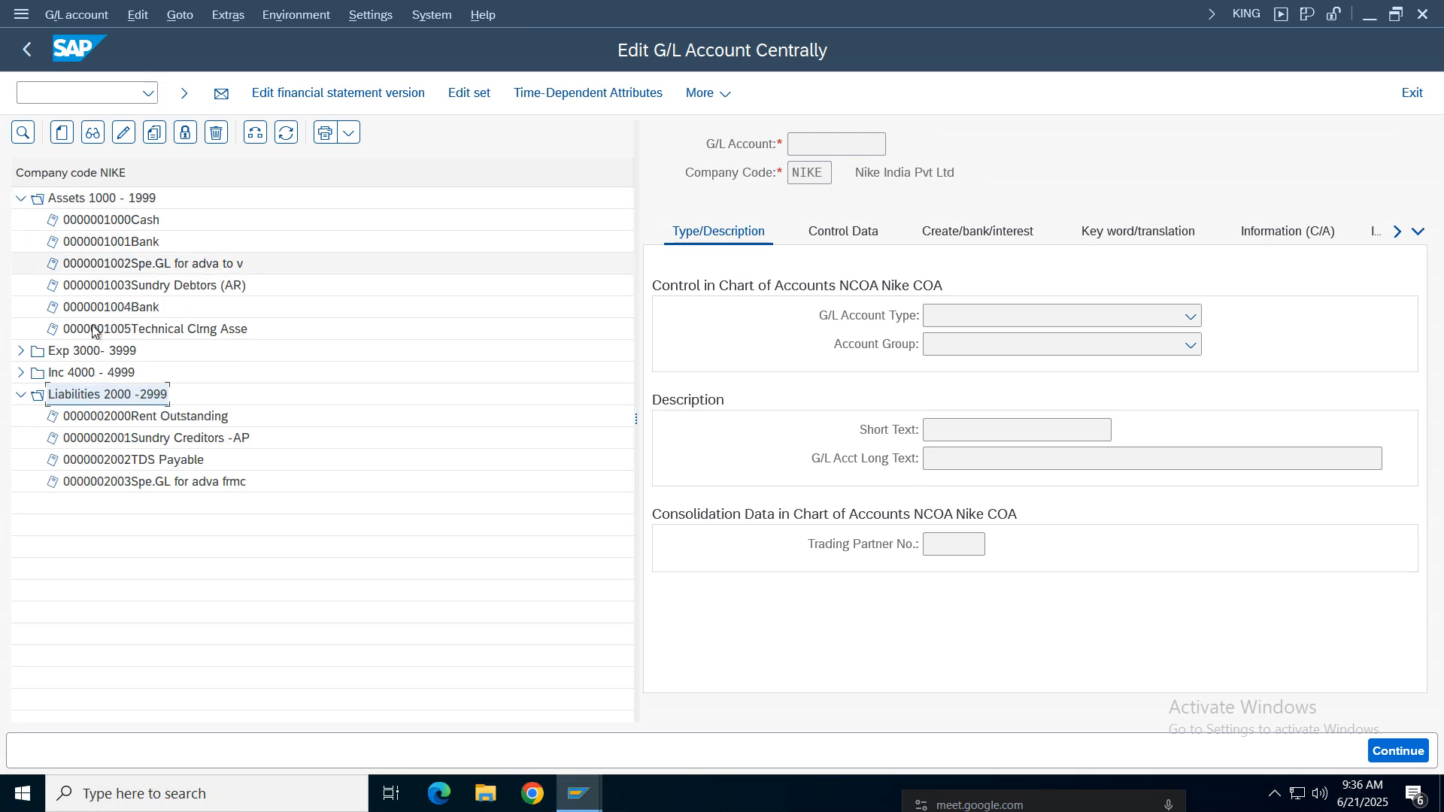
pyautogui.click(155, 330)
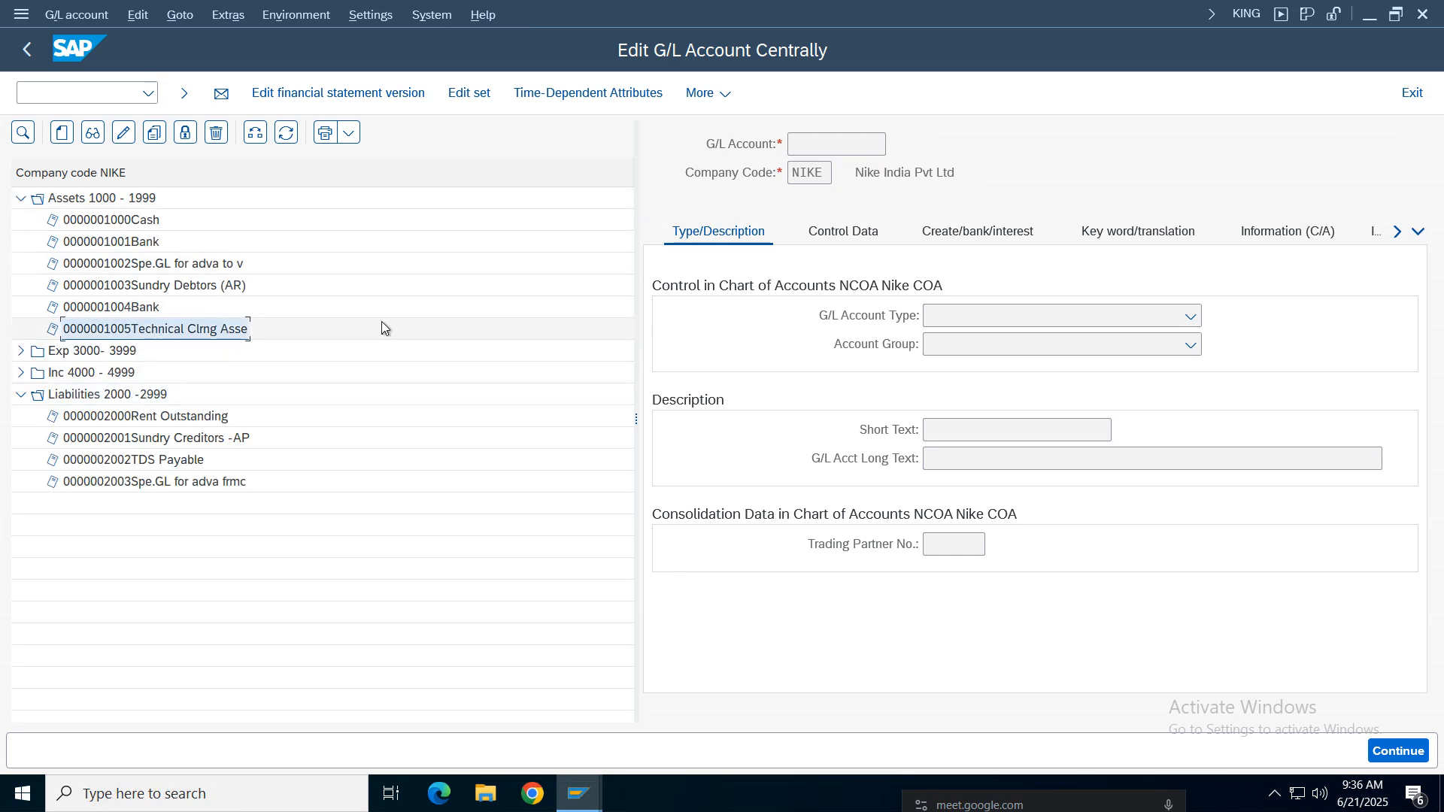
pyautogui.doubleClick(151, 329)
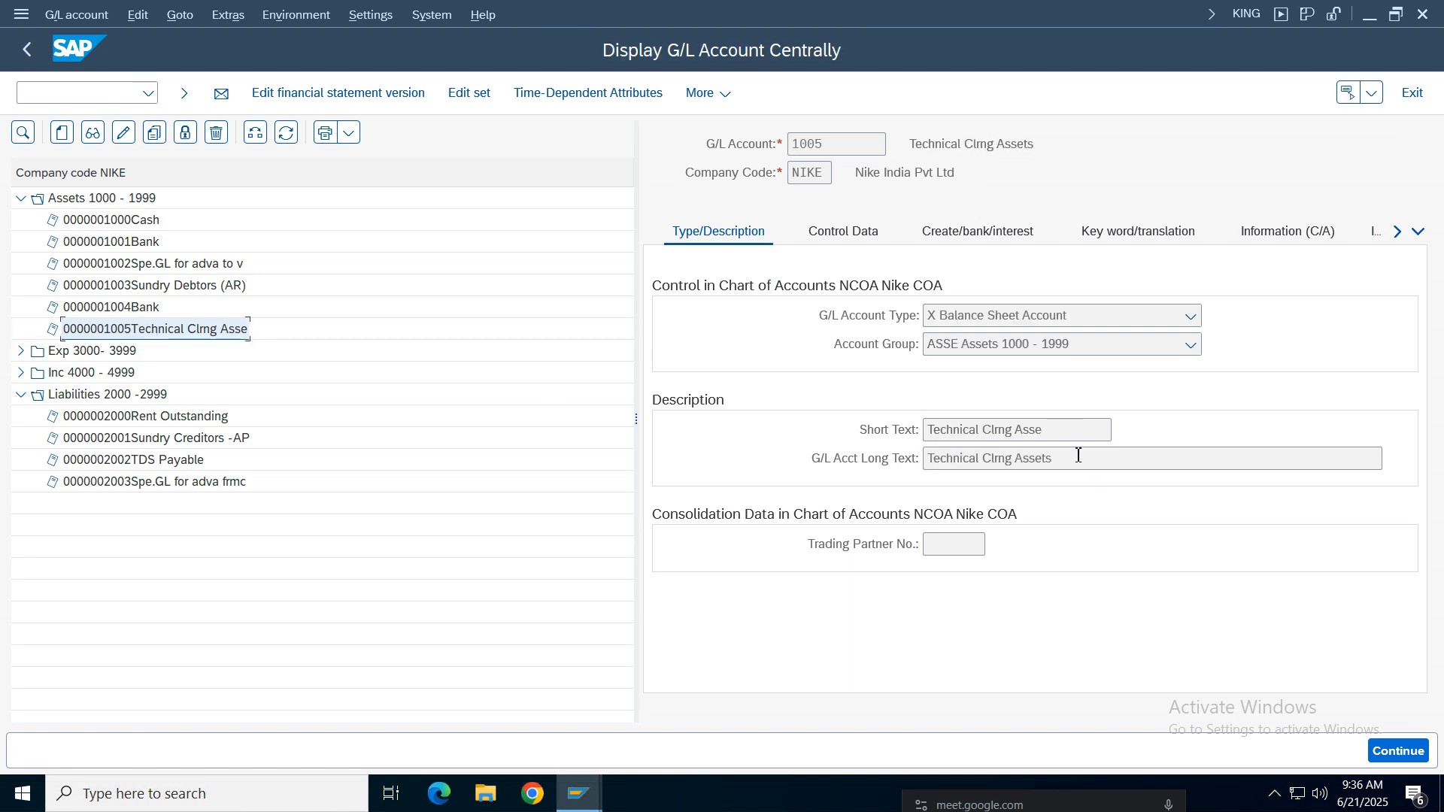
# Step: Switch to the FI Working Notes spreadsheet and examine the Asset Purchase notes on the technical clearing account's debit and credit entries
pyautogui.moveTo(925, 423); pyautogui.dragTo(877, 455)
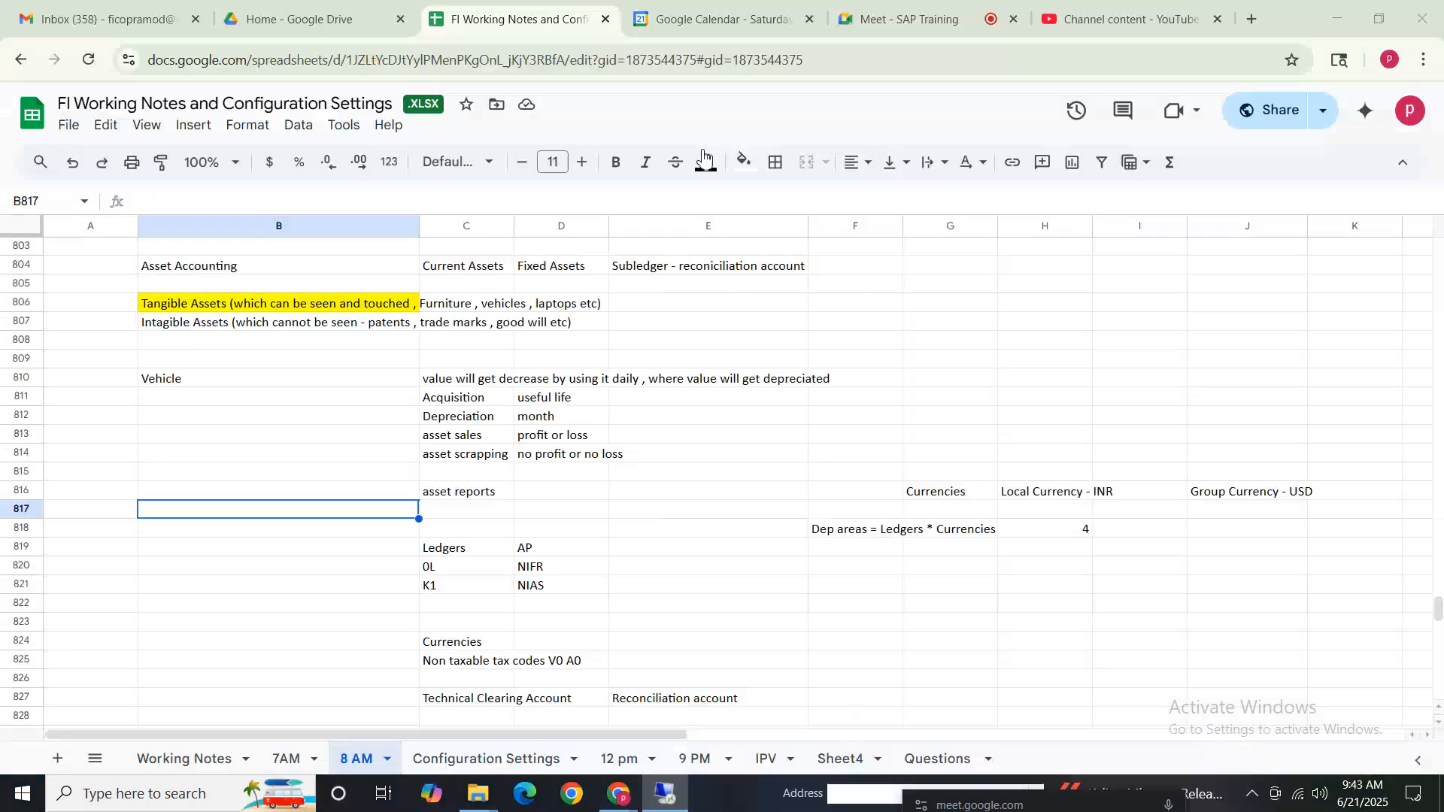
pyautogui.click(519, 661)
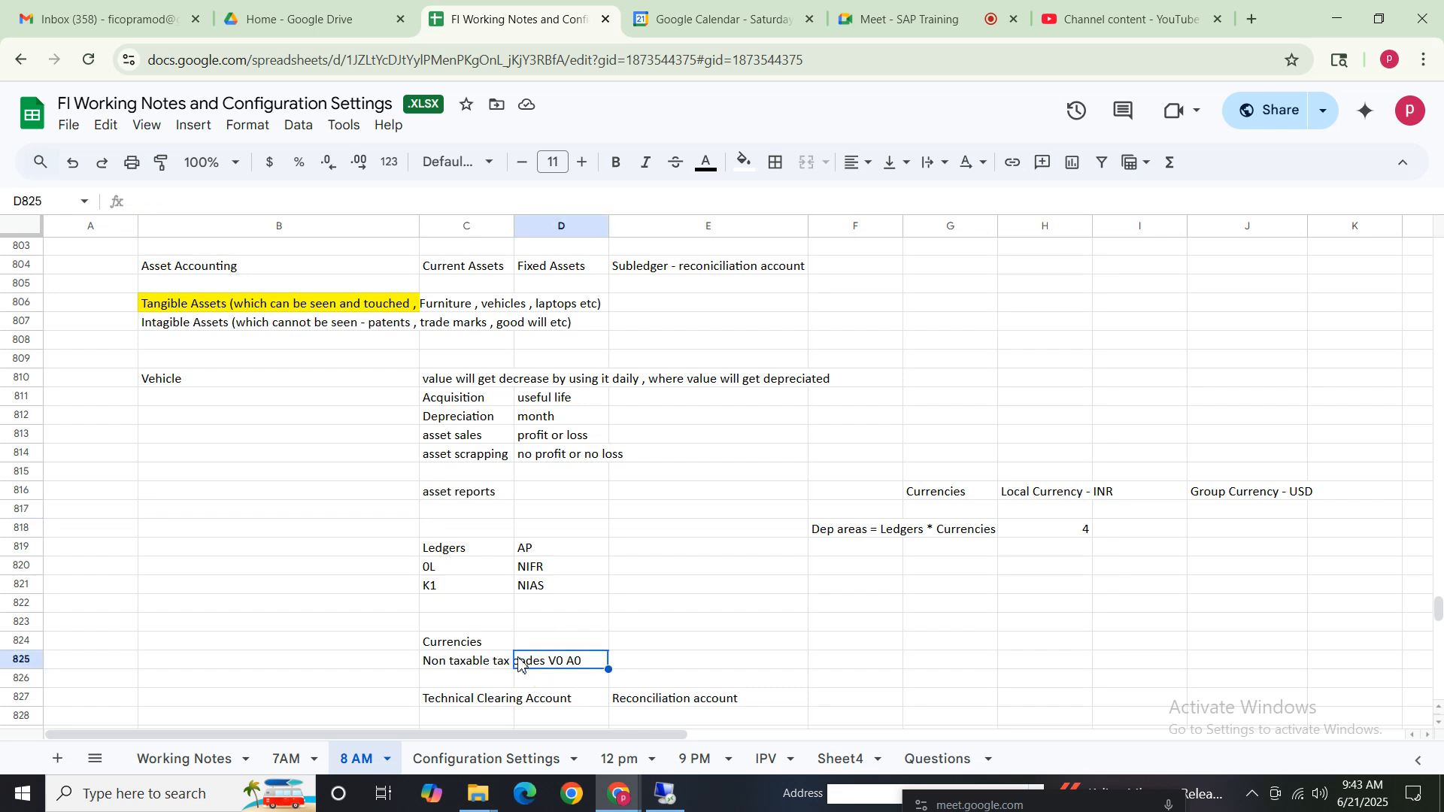
pyautogui.press('Down')
pyautogui.press('Down')
pyautogui.press('Down')
pyautogui.press('Down')
pyautogui.press('Down')
pyautogui.press('Down')
pyautogui.press('Down')
pyautogui.press('Down')
pyautogui.press('Down')
pyautogui.press('Down')
pyautogui.press('Down')
pyautogui.press('Down')
pyautogui.press('Down')
pyautogui.press('Down')
pyautogui.press('Down')
pyautogui.press('Down')
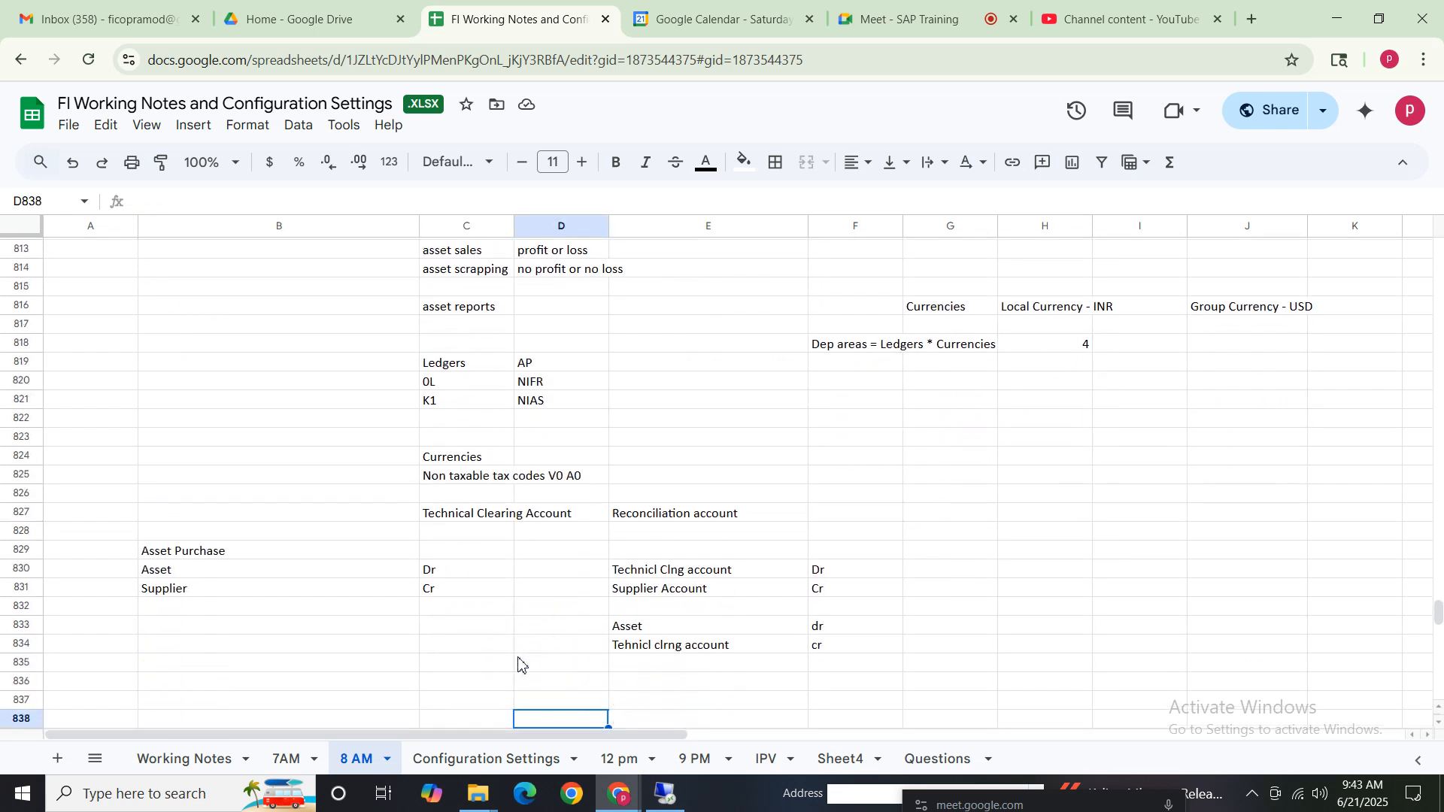
pyautogui.press('Down')
pyautogui.click(462, 441)
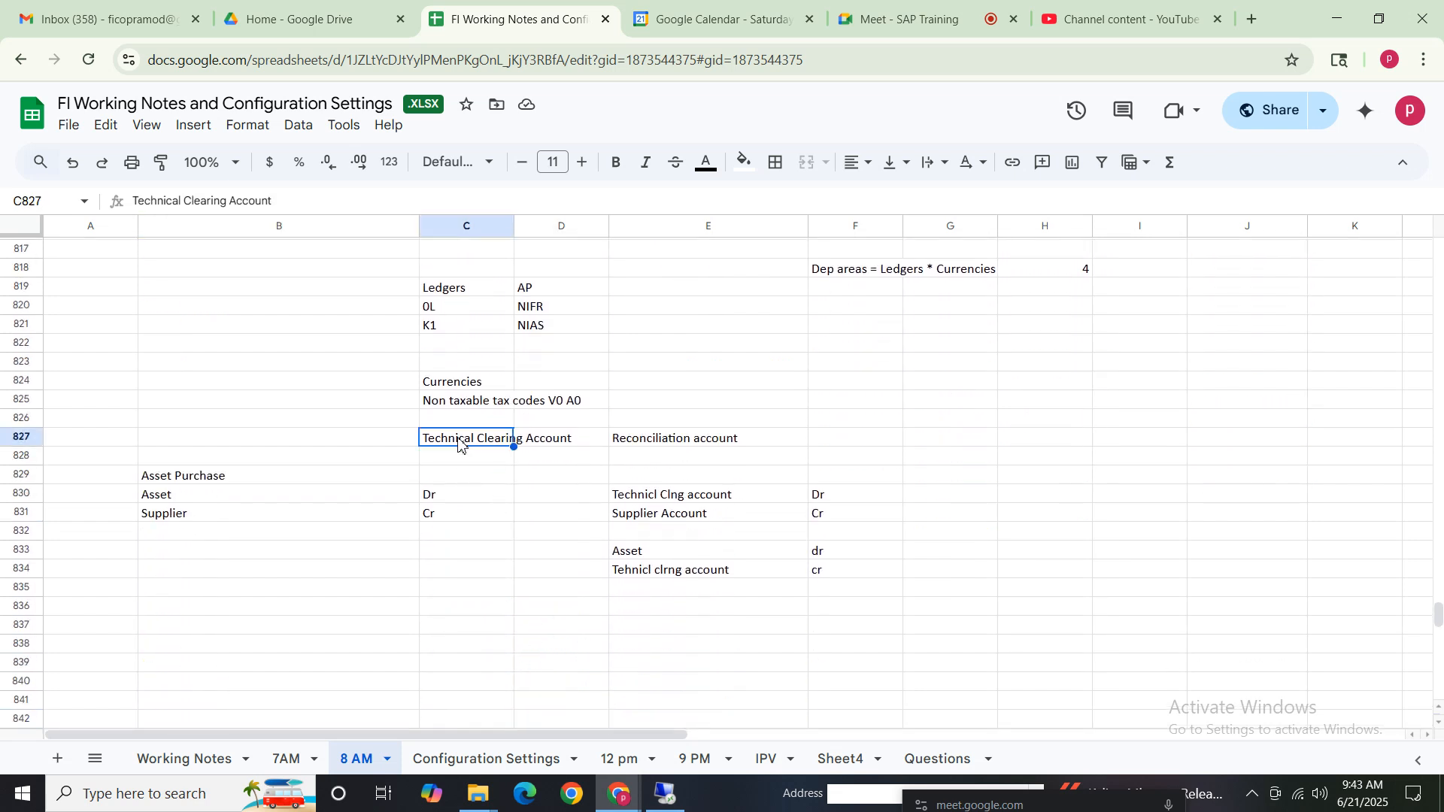
pyautogui.click(666, 443)
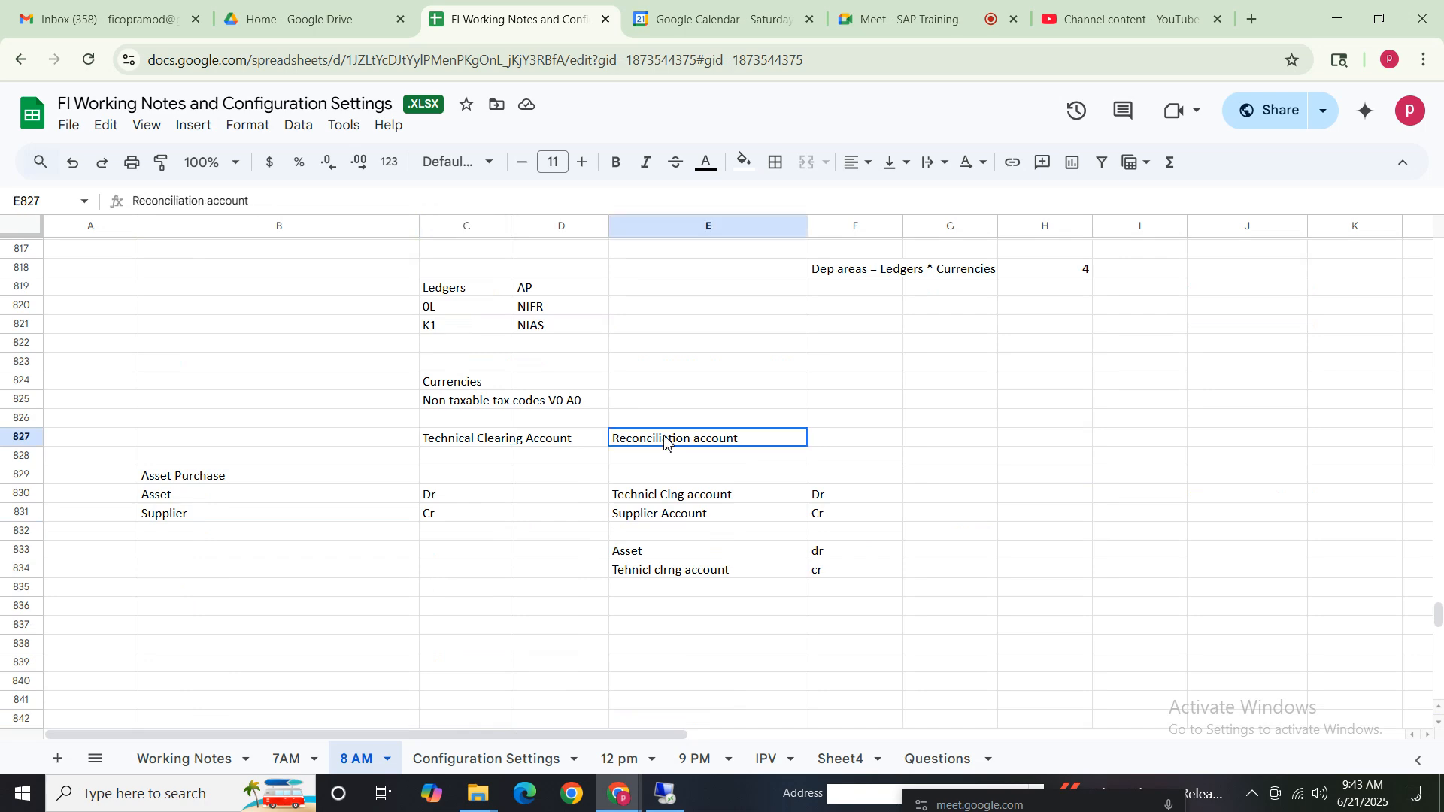
pyautogui.click(673, 499)
pyautogui.moveTo(797, 496); pyautogui.dragTo(842, 499)
pyautogui.click(722, 516)
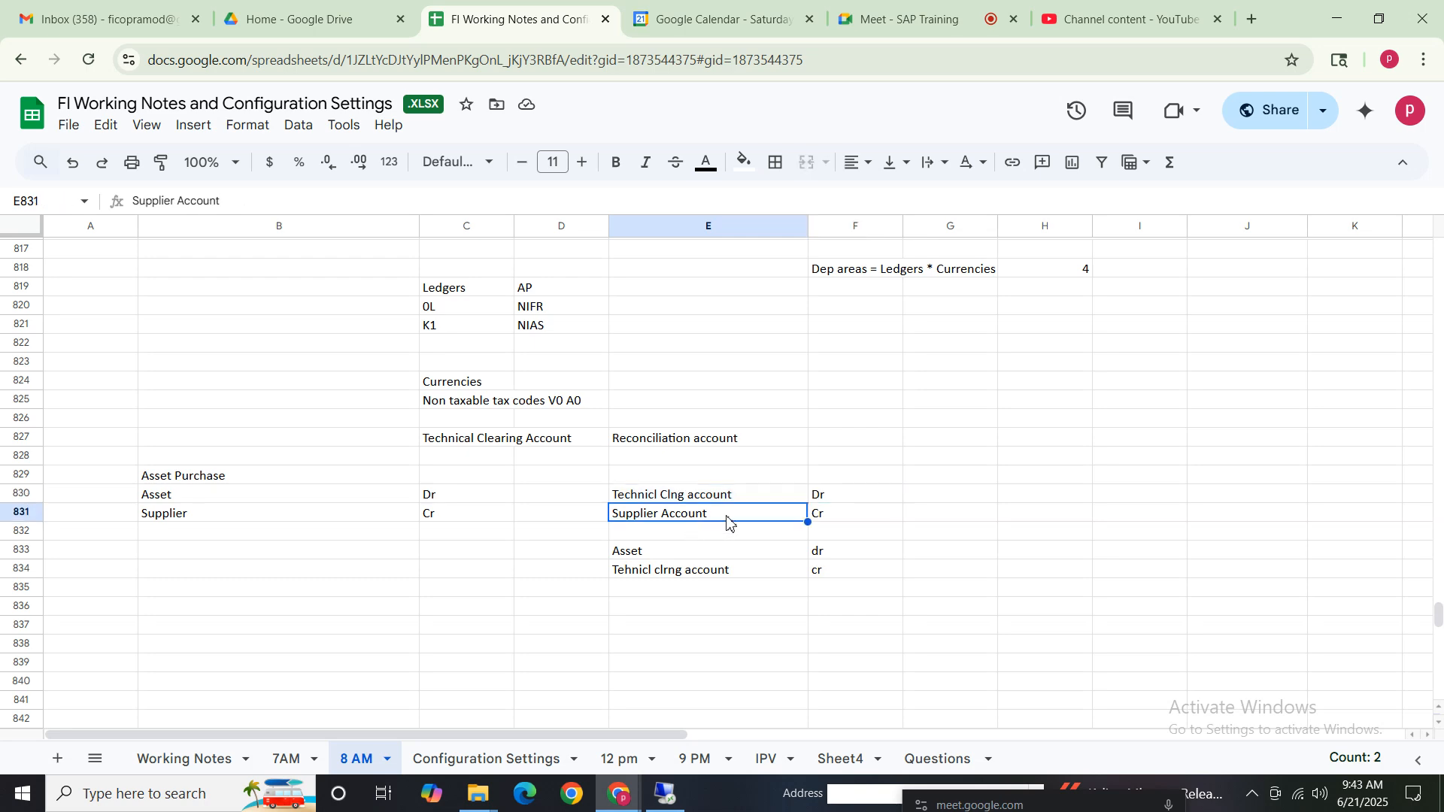
pyautogui.click(838, 514)
pyautogui.moveTo(655, 498); pyautogui.dragTo(877, 516)
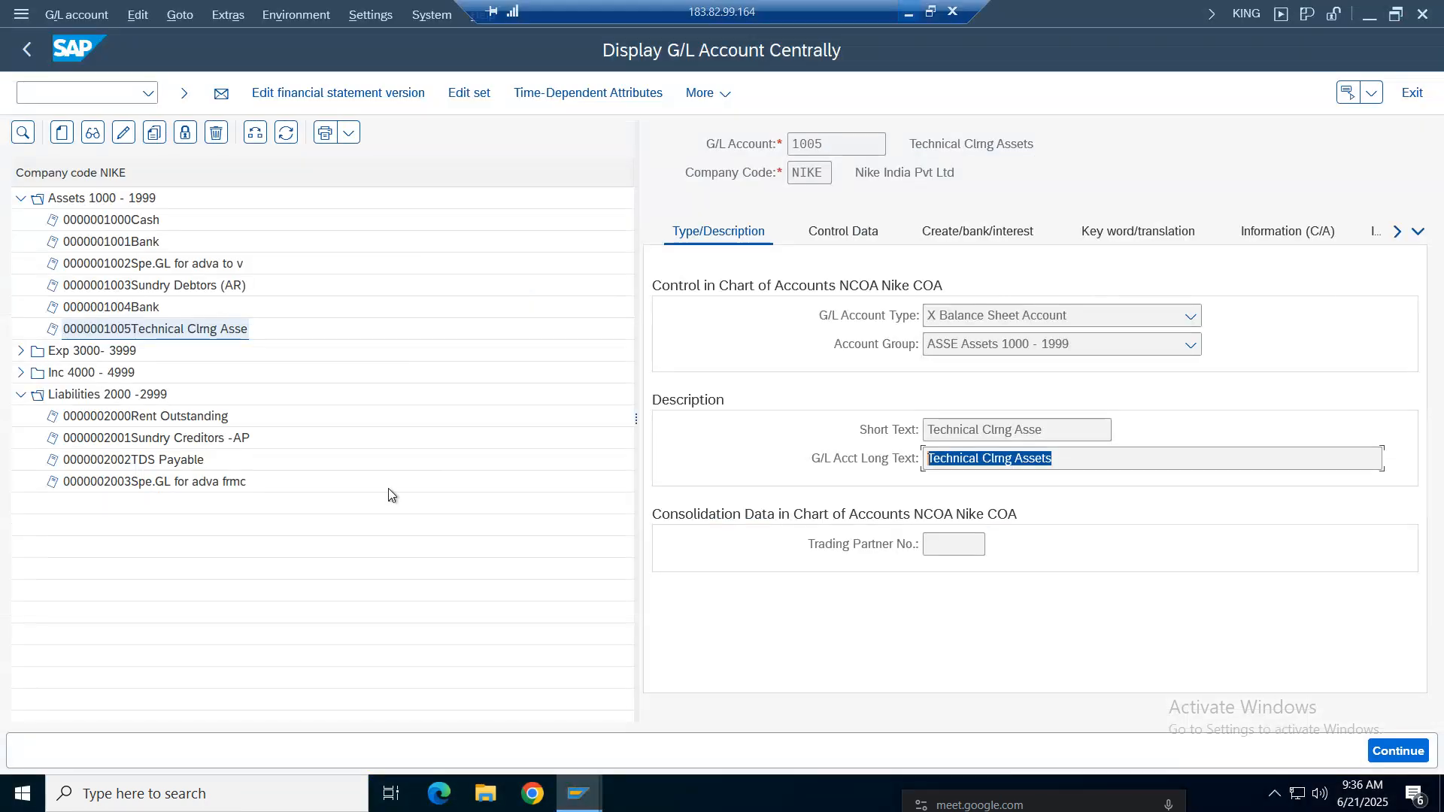
# Step: Switch back to SAP and review the simulated vendor invoice's line items alongside the display of G/L account 1005
pyautogui.click(578, 793)
pyautogui.click(647, 727)
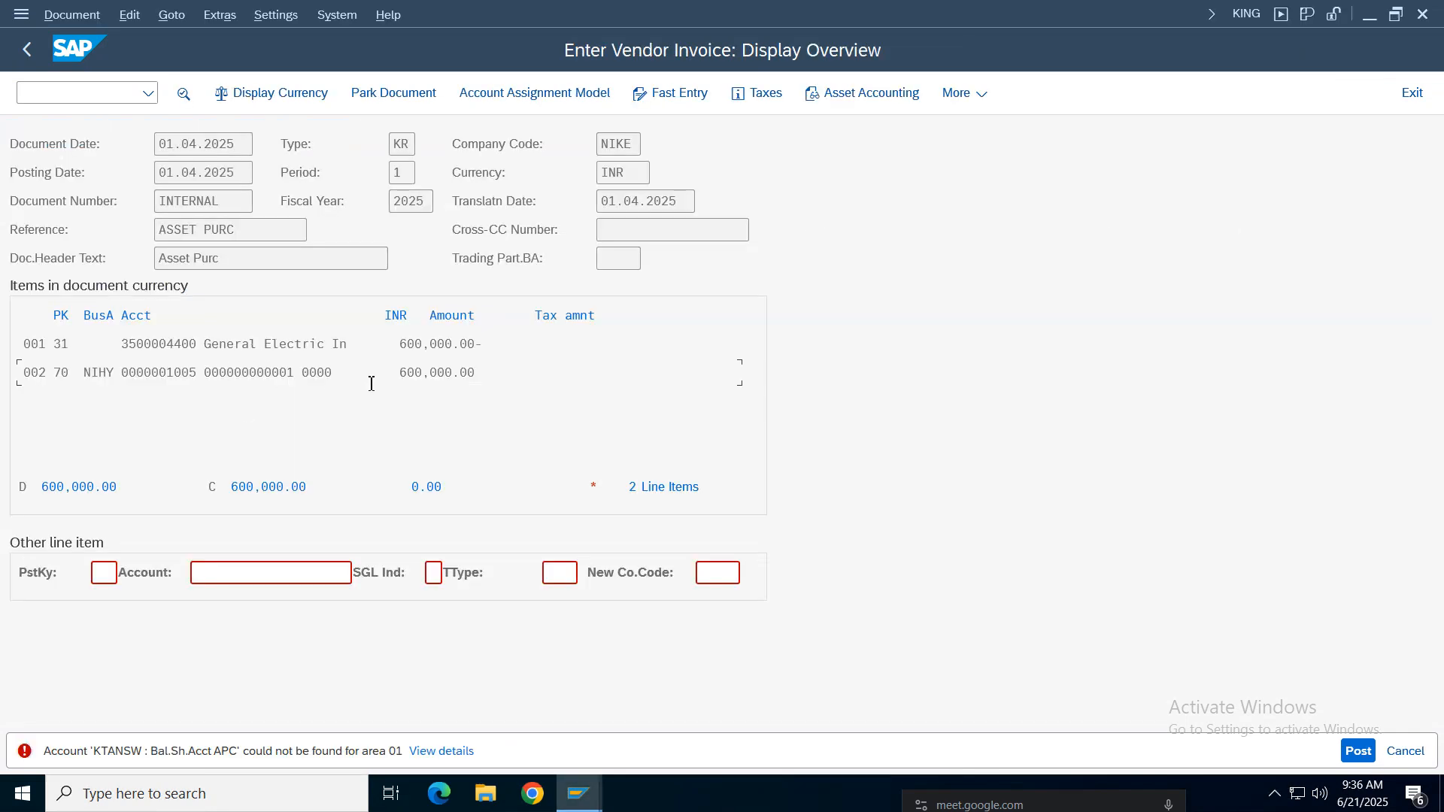
pyautogui.moveTo(339, 375); pyautogui.dragTo(23, 373)
pyautogui.moveTo(348, 345); pyautogui.dragTo(40, 345)
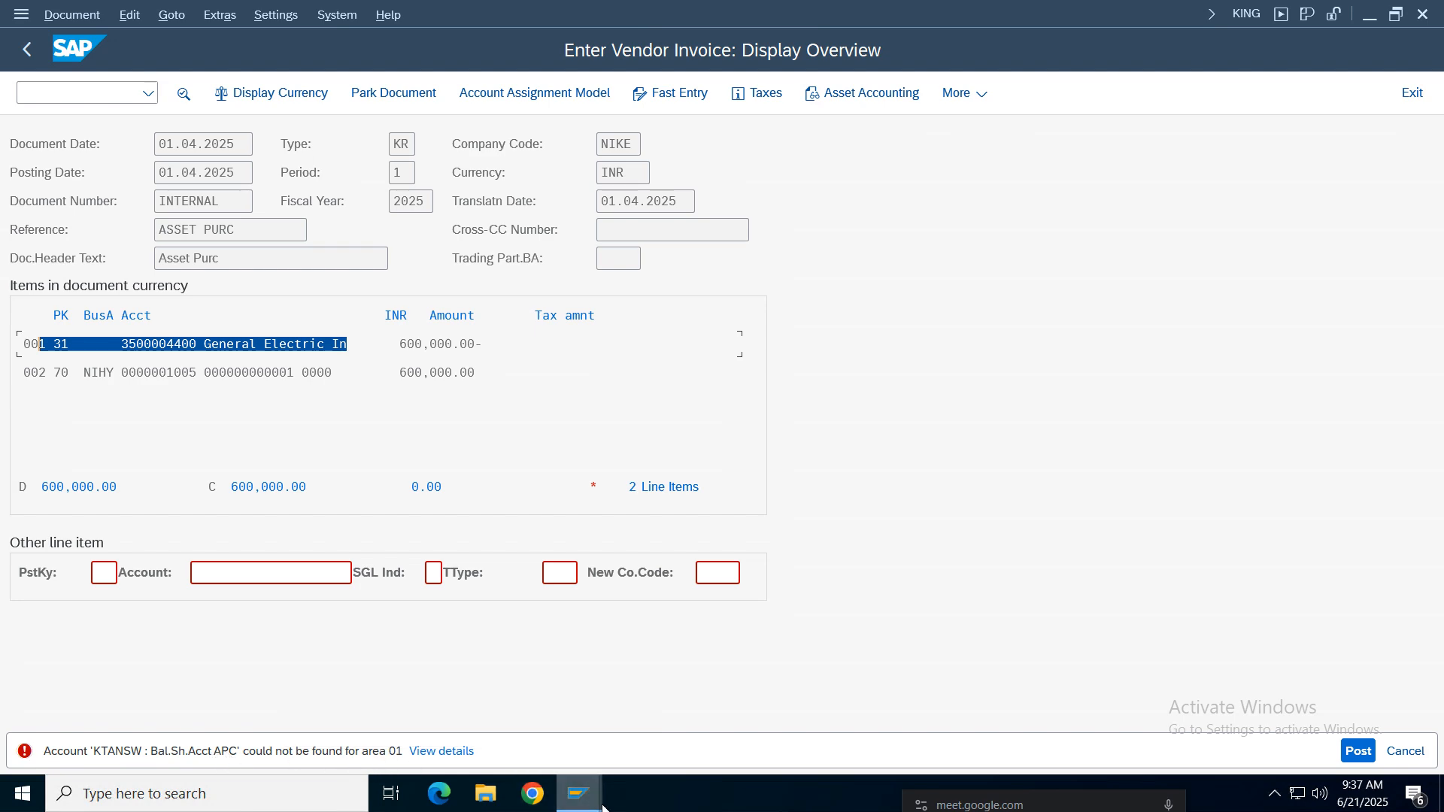
pyautogui.moveTo(605, 786)
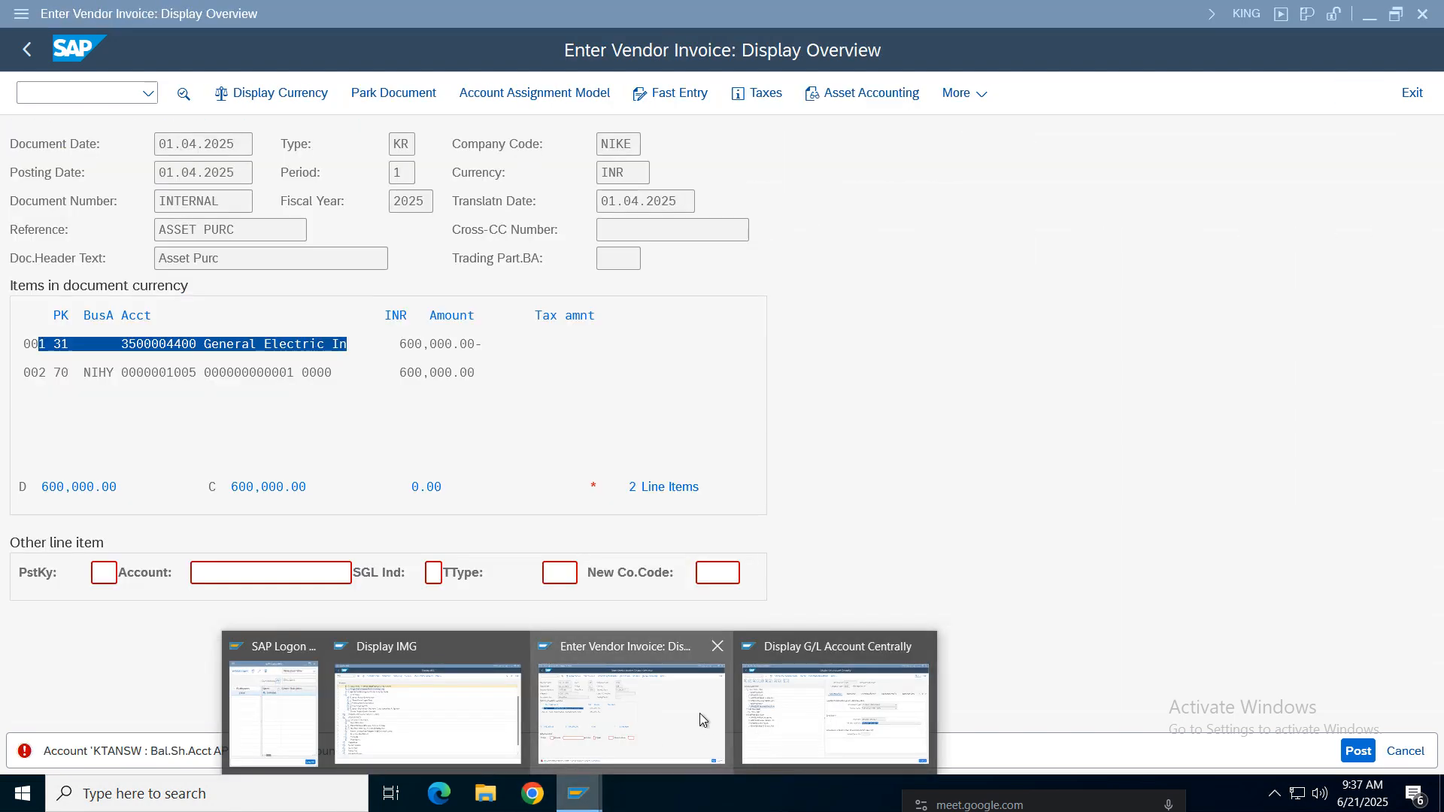
pyautogui.click(798, 738)
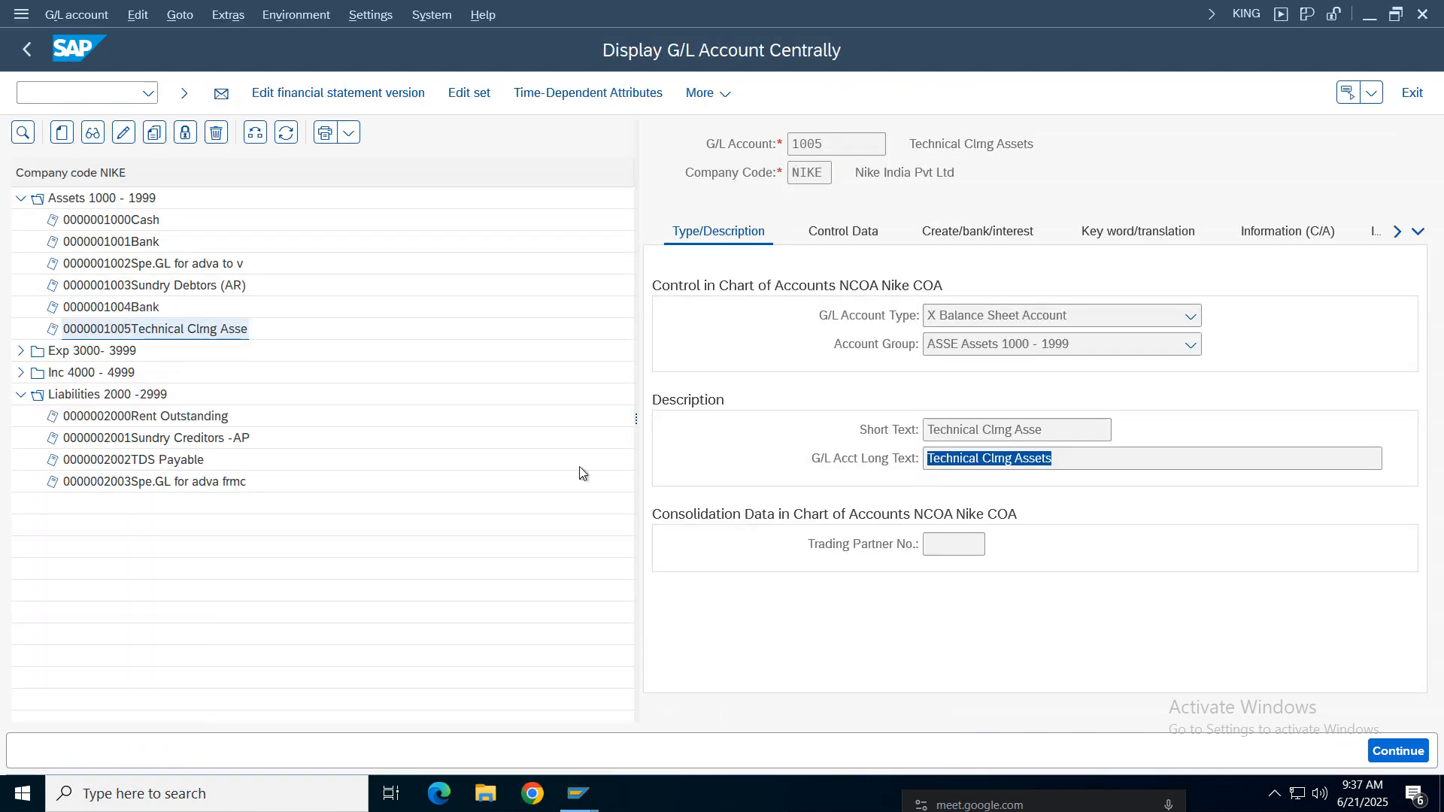
pyautogui.click(70, 90)
pyautogui.click(569, 771)
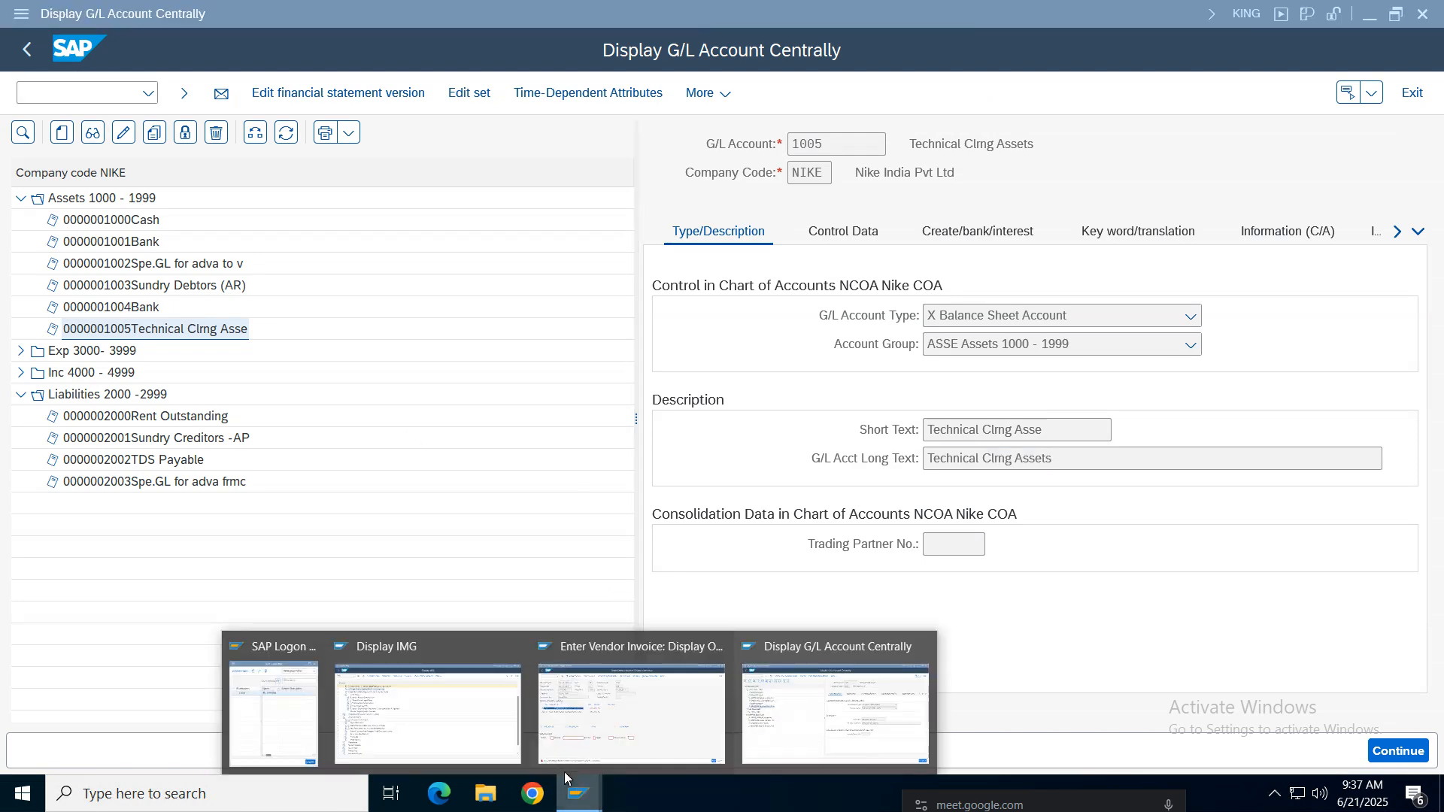
# Step: In the IMG session, open the Assign G/L Accounts activity under Asset Accounting's Integration with General Ledger Accounting
pyautogui.click(445, 712)
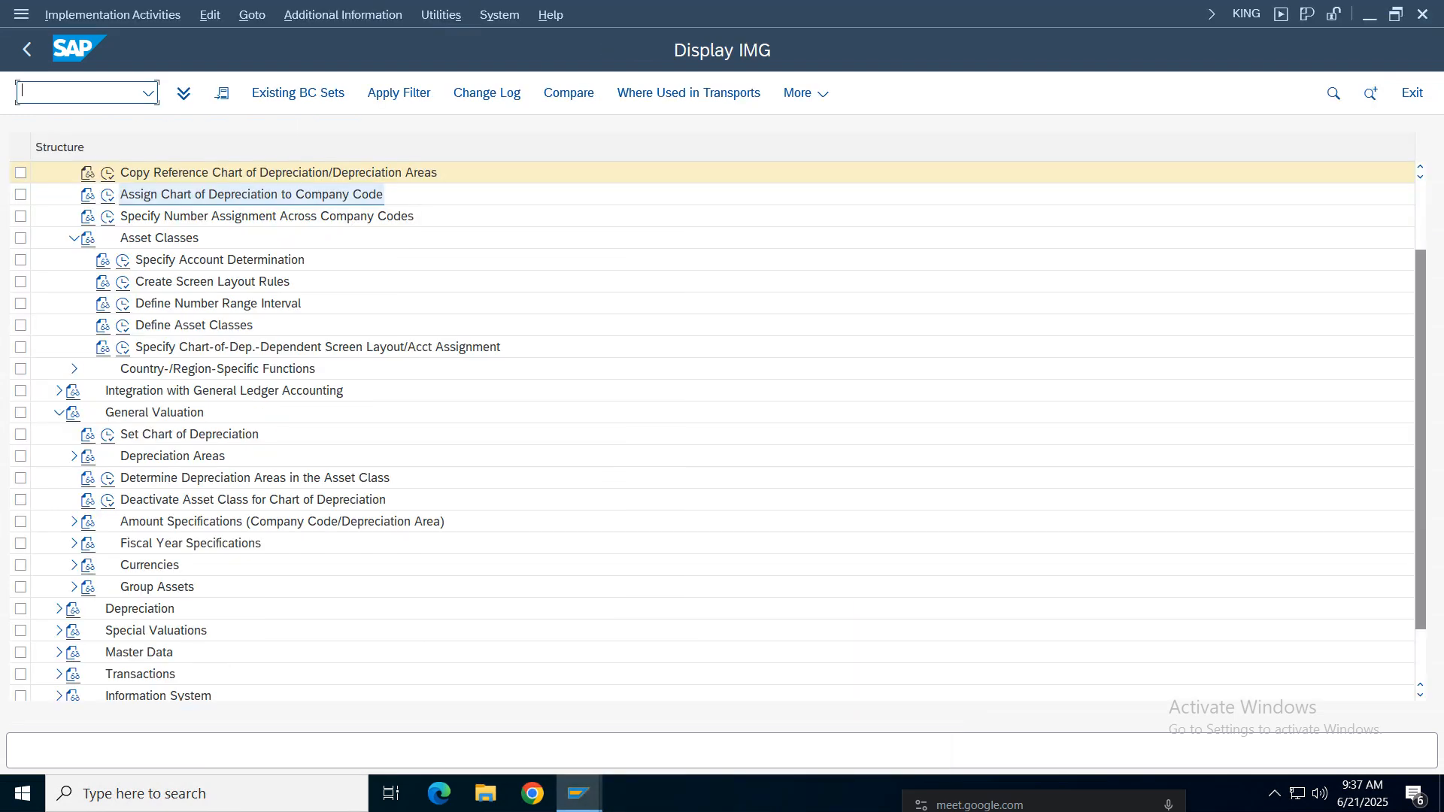
pyautogui.click(73, 237)
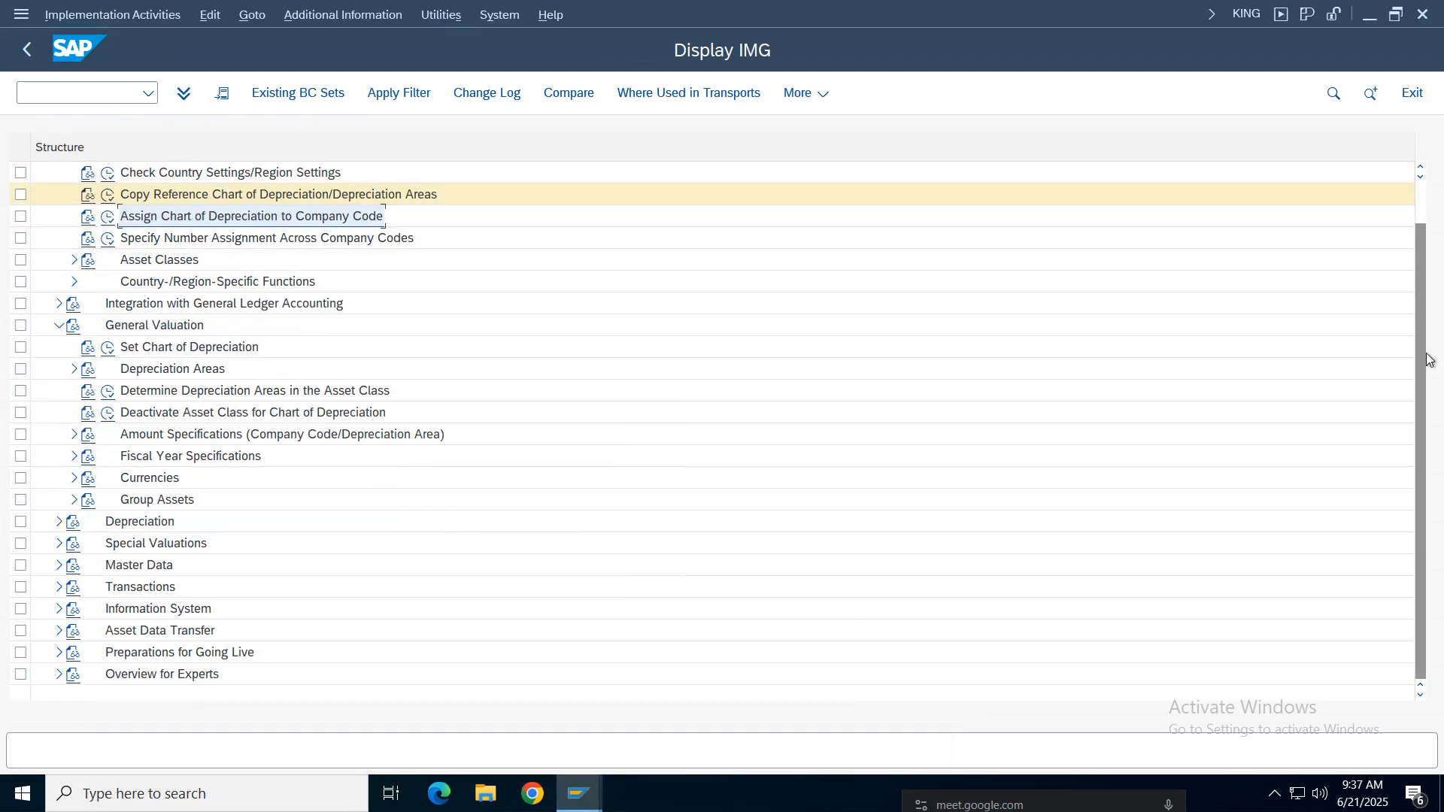
pyautogui.scroll(2, 704, 280)
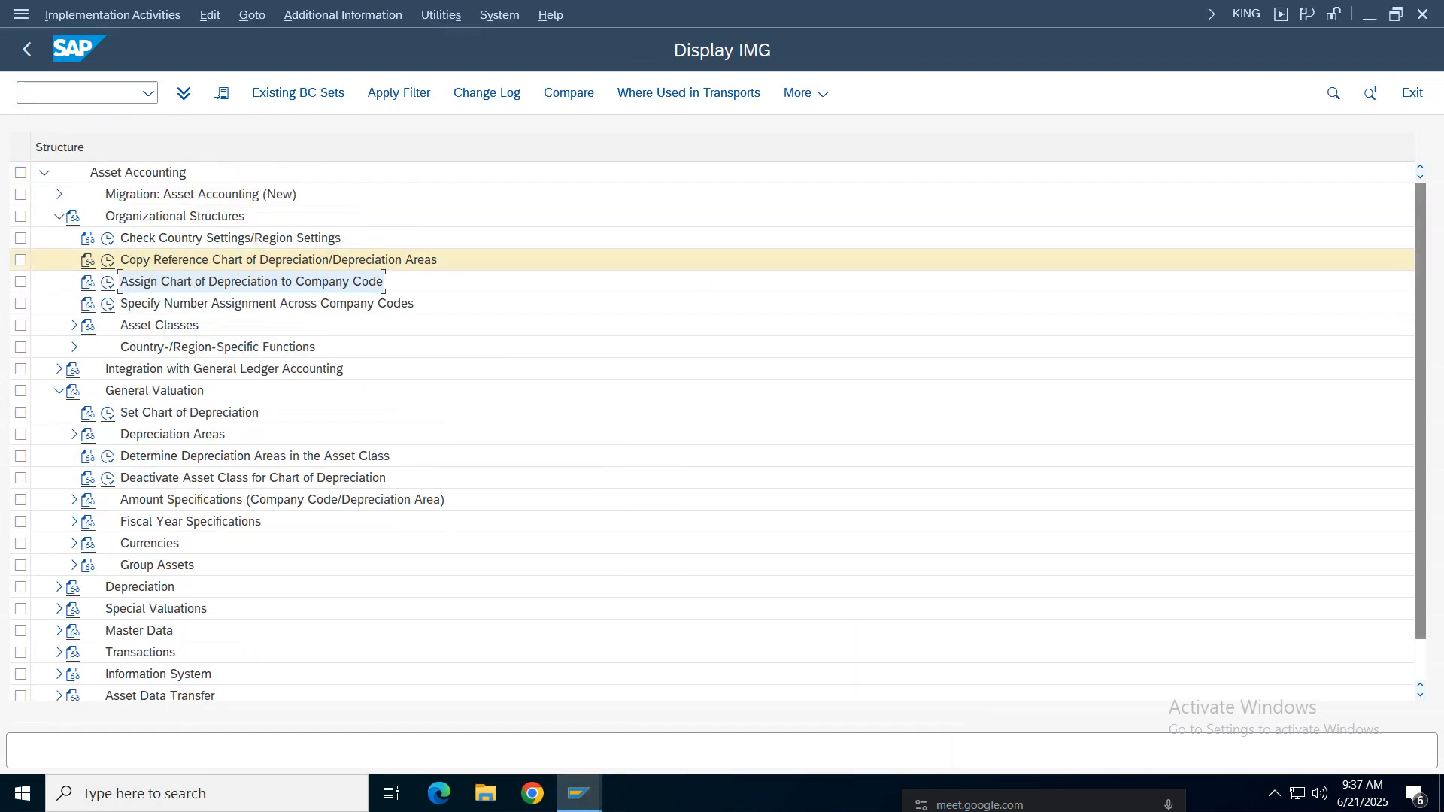
pyautogui.click(59, 391)
pyautogui.click(60, 217)
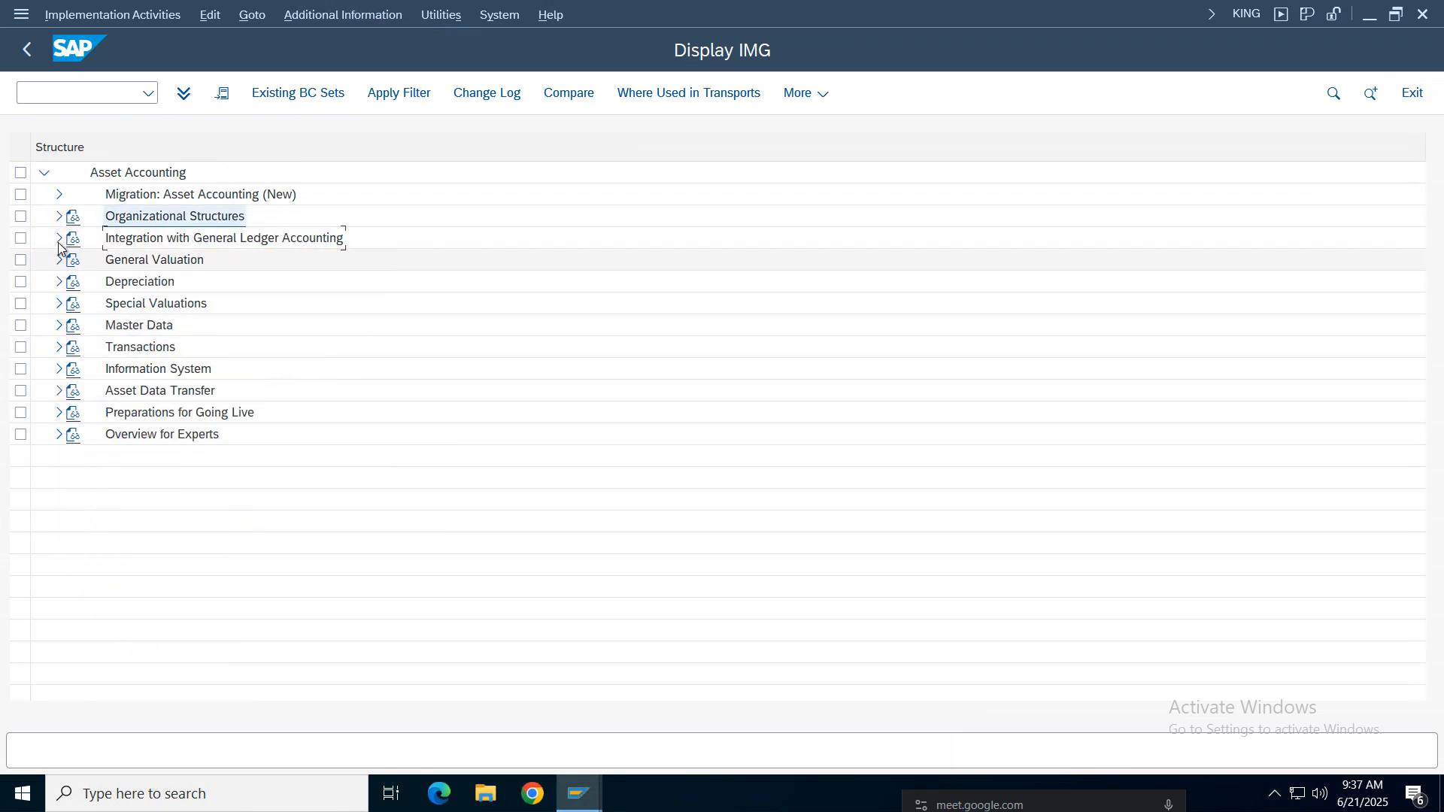
pyautogui.click(61, 239)
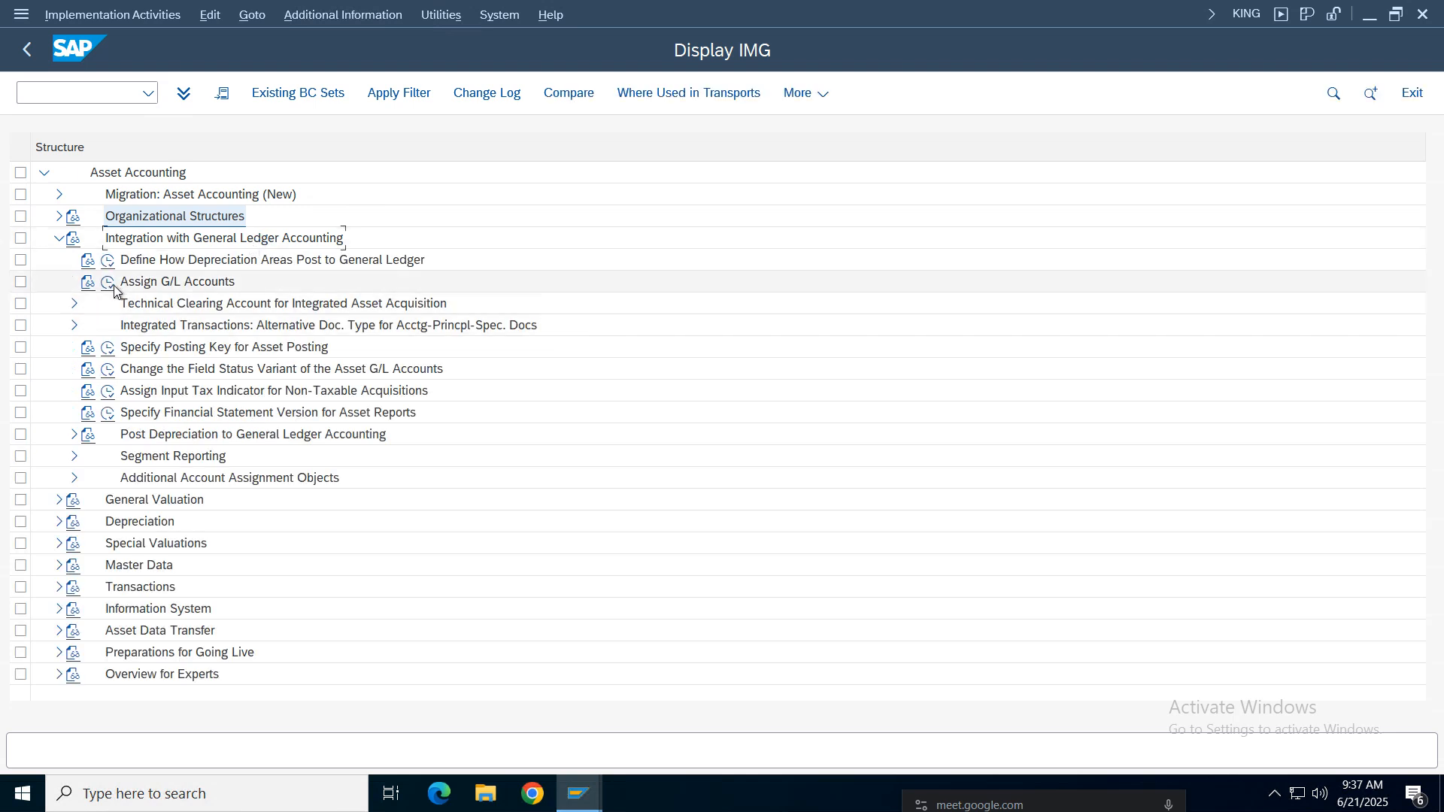
pyautogui.click(107, 283)
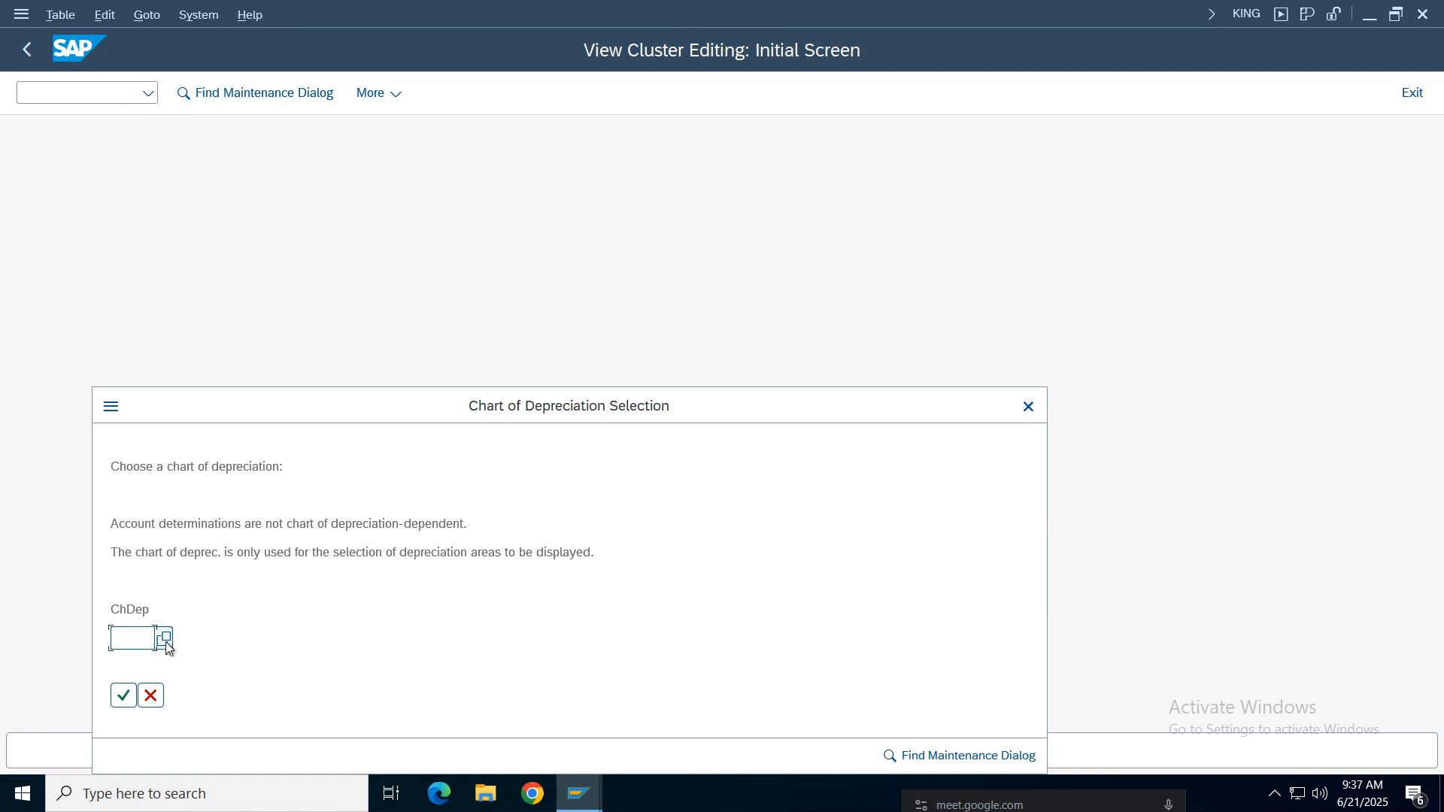
# Step: Choose CDNI, Nike chart of depreciation, as the chart of depreciation for the G/L account assignment
pyautogui.press('F4')
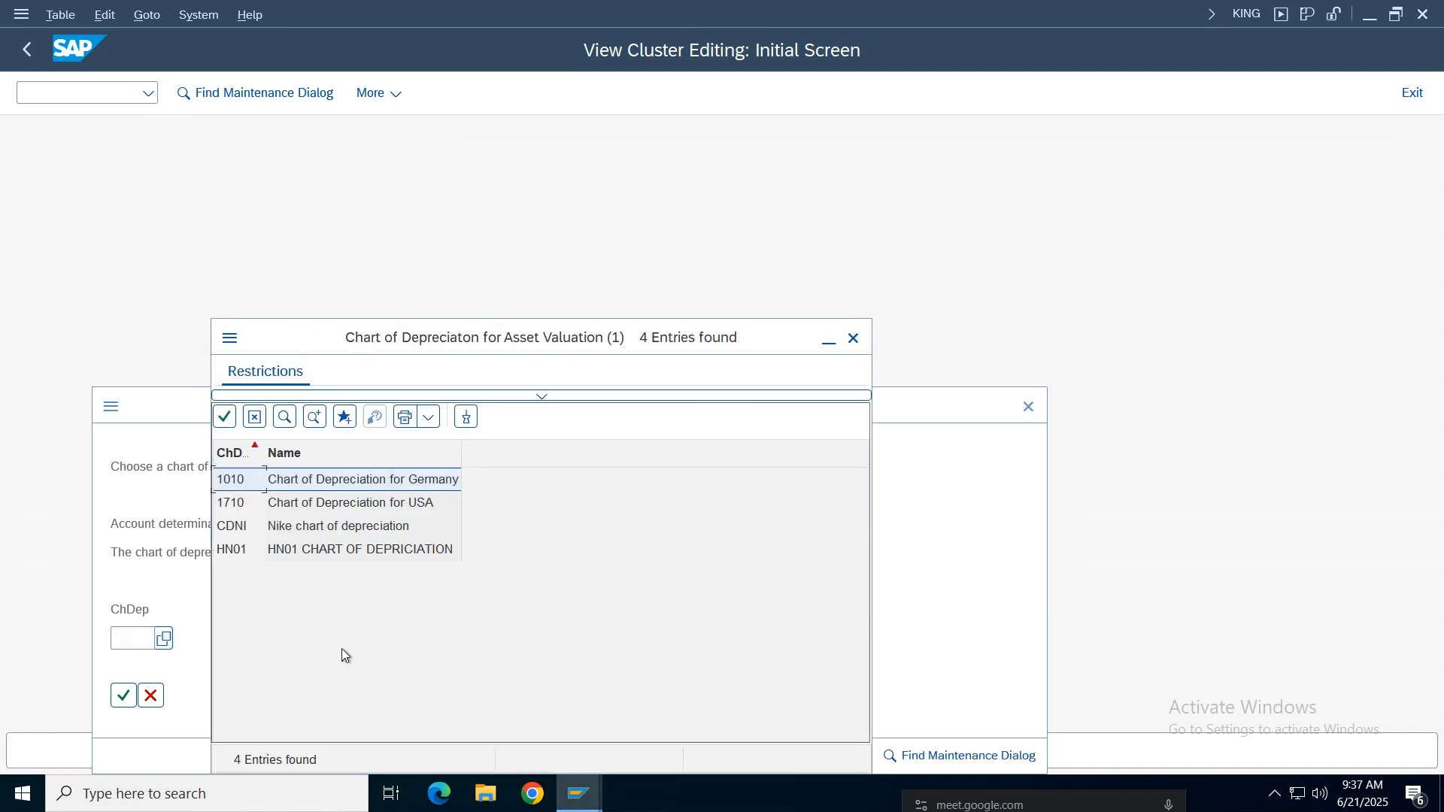
pyautogui.doubleClick(322, 526)
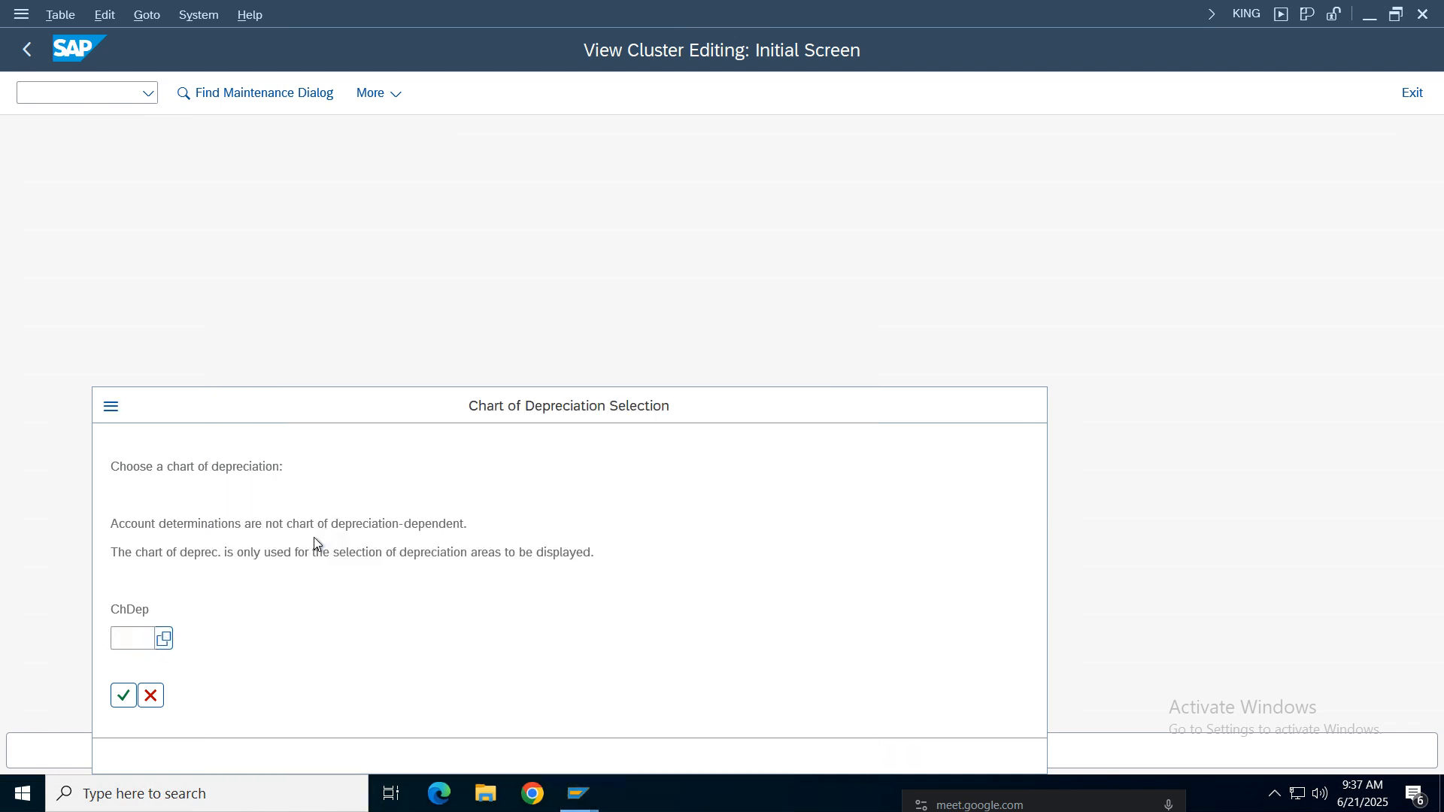
pyautogui.press('Return')
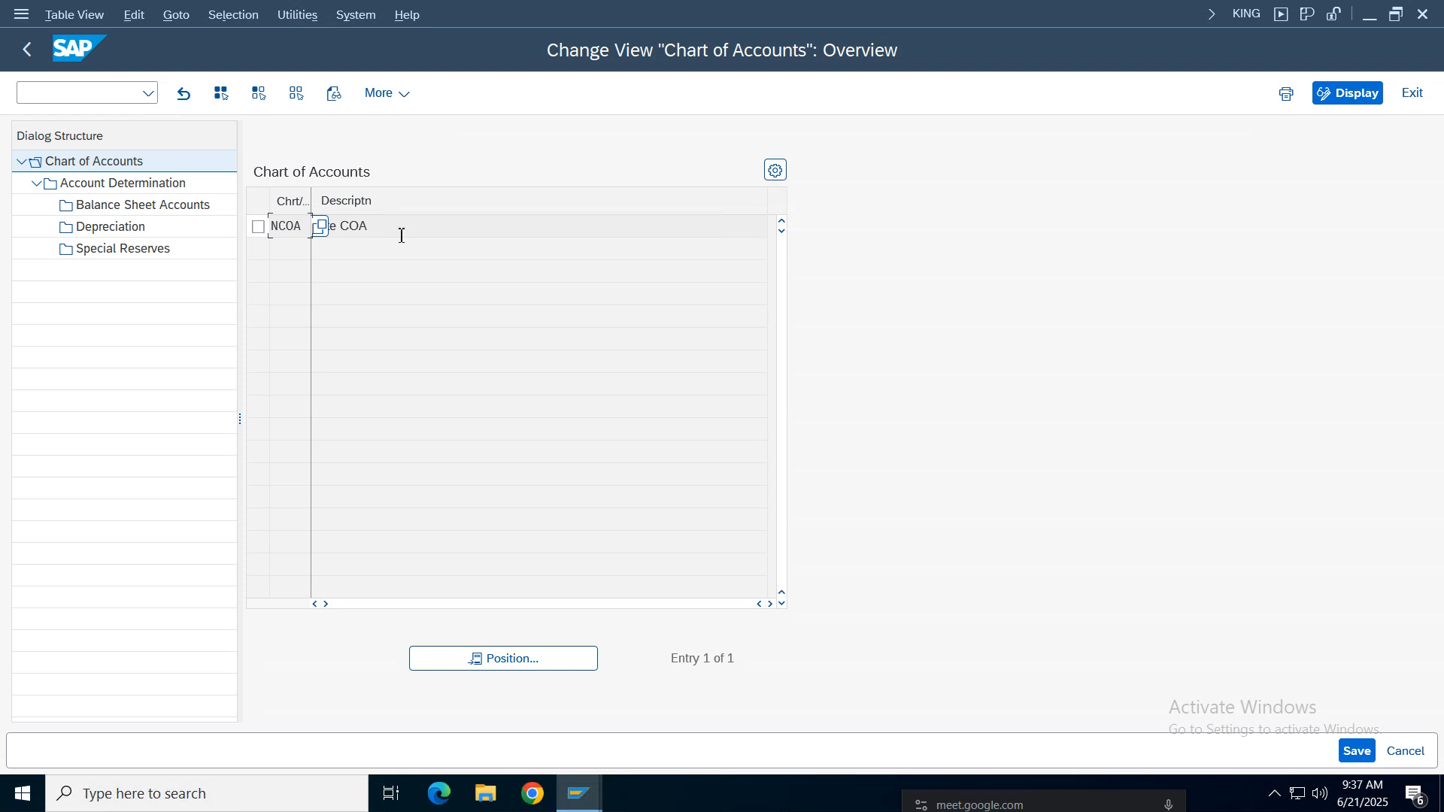
# Step: Select chart of accounts NCOA and account determination 9001, and open its balance sheet accounts
pyautogui.moveTo(401, 235); pyautogui.dragTo(308, 229)
pyautogui.click(293, 230)
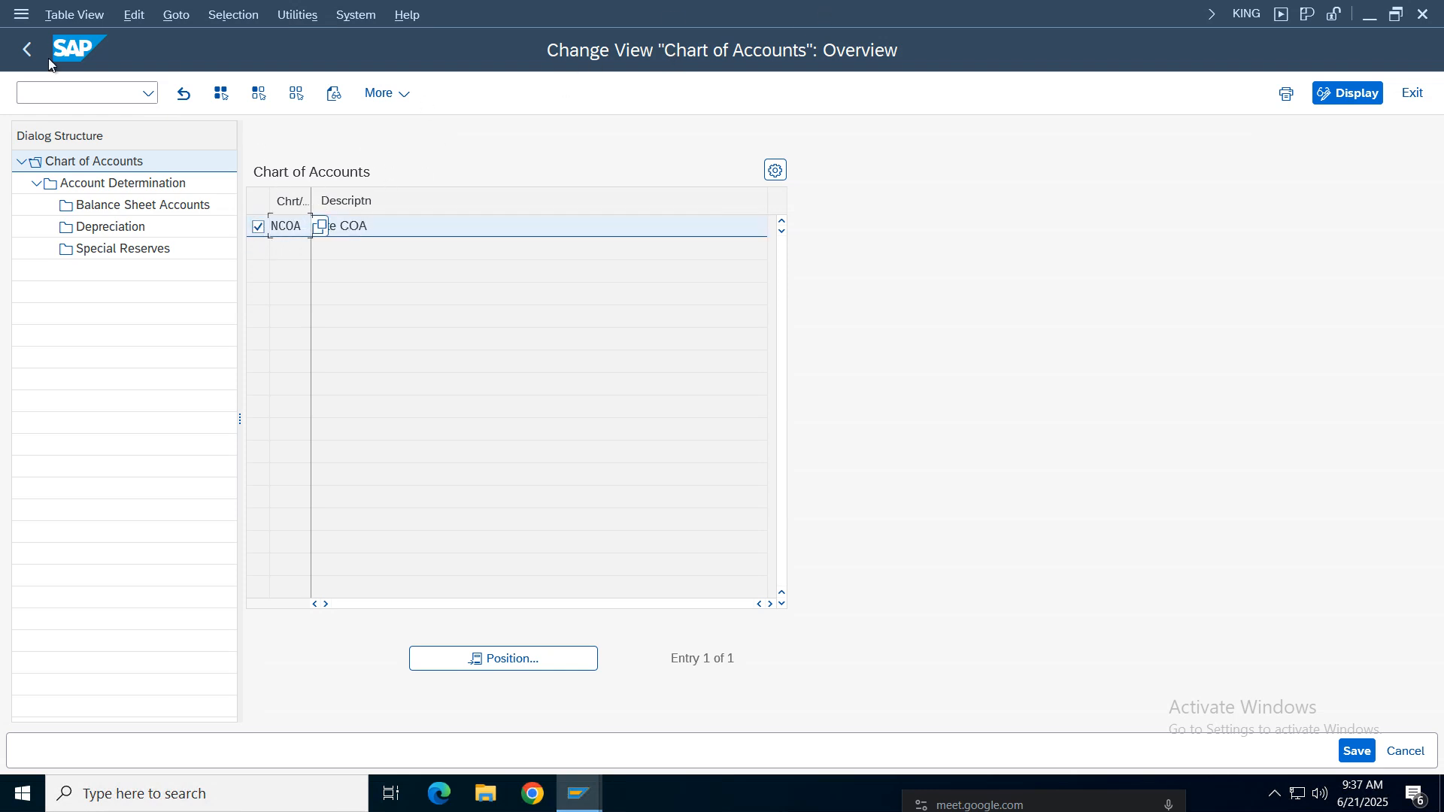
pyautogui.click(102, 184)
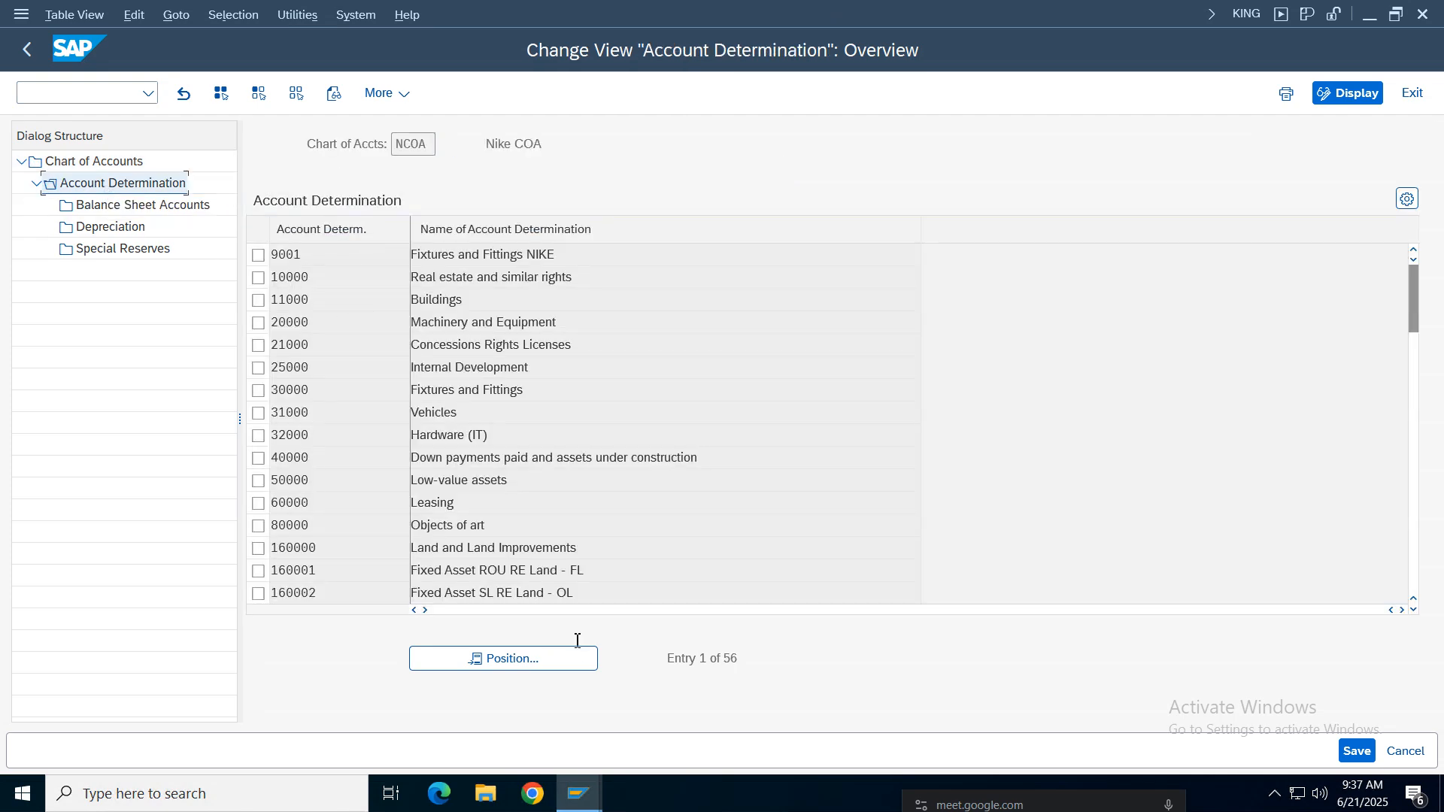
pyautogui.doubleClick(277, 255)
pyautogui.click(257, 257)
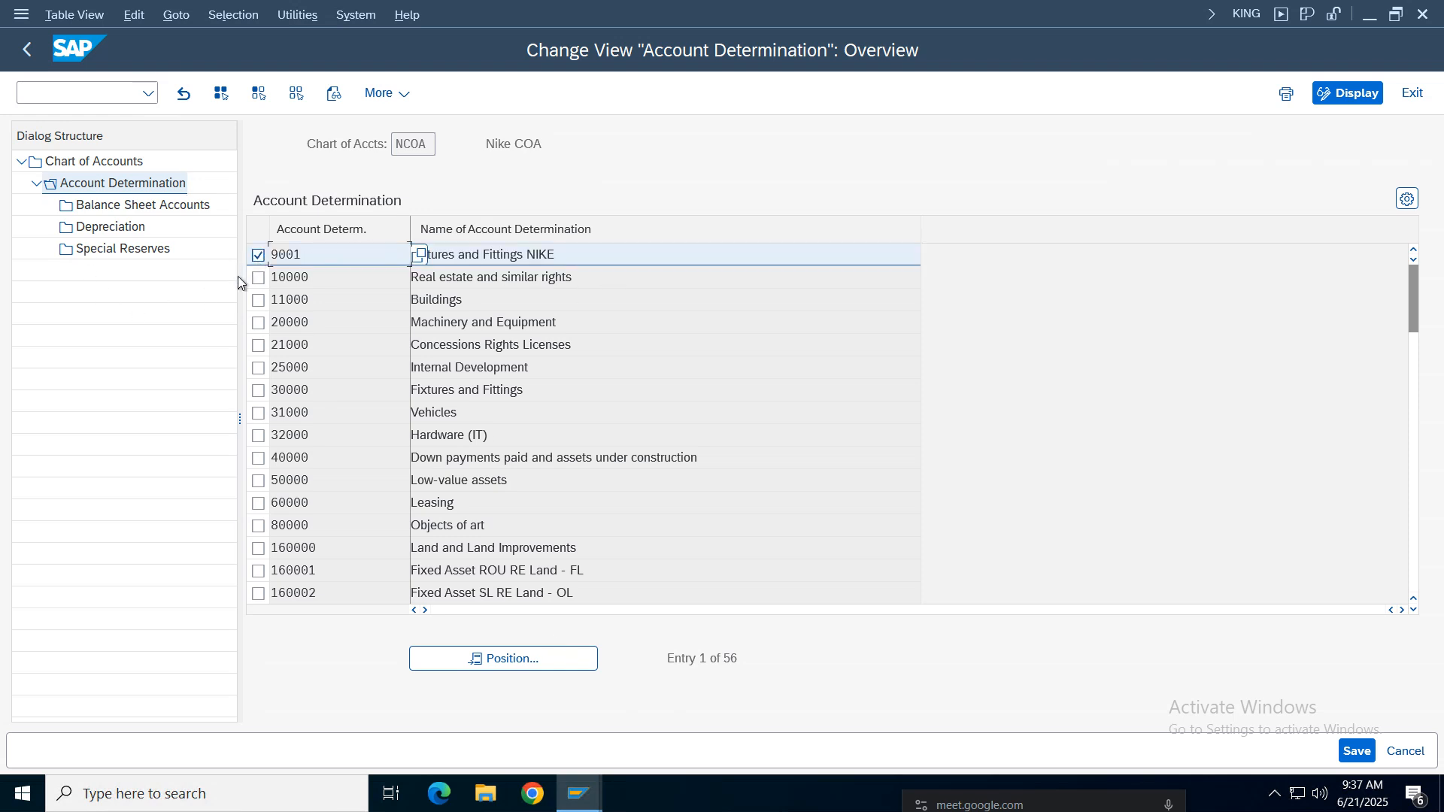
pyautogui.doubleClick(129, 214)
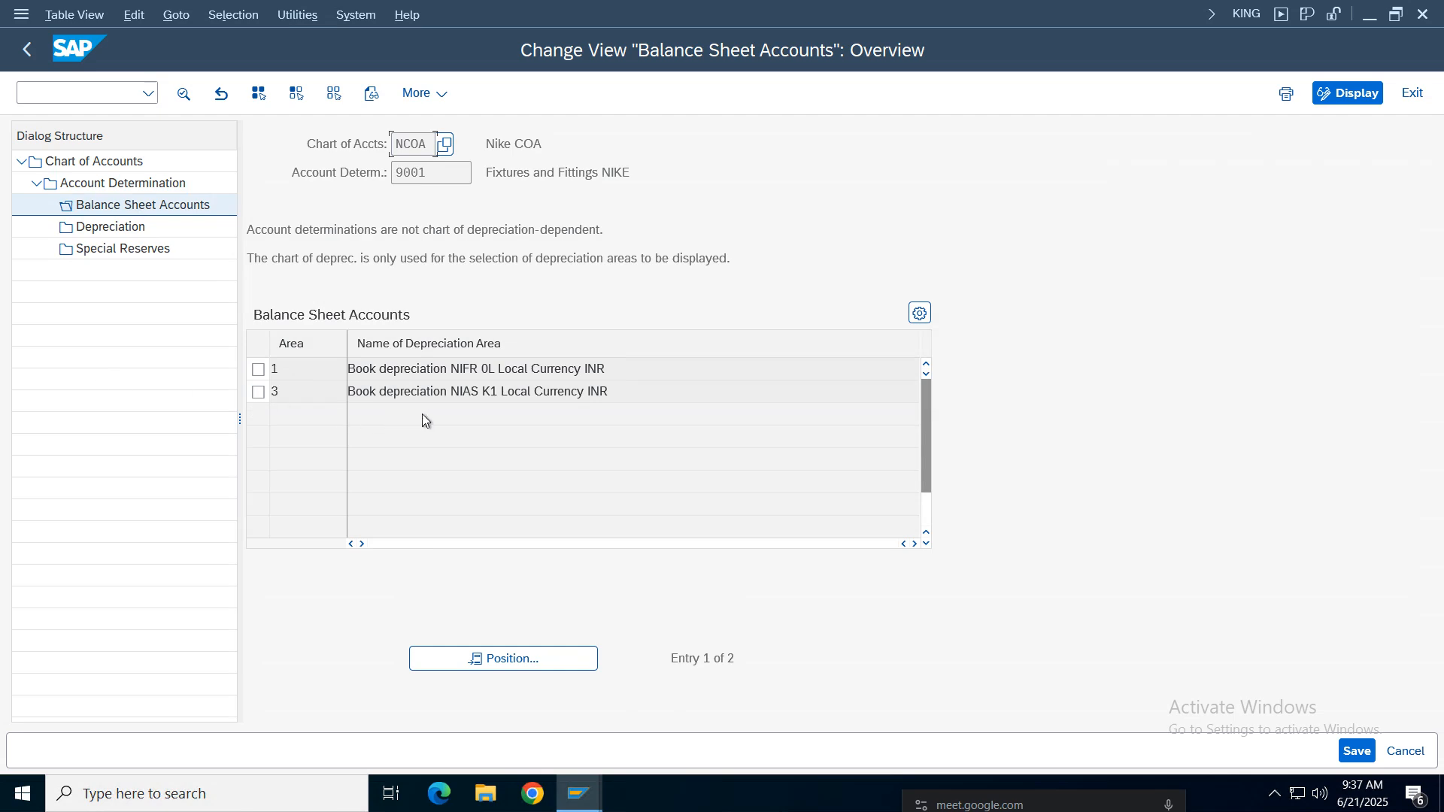
# Step: Open the balance sheet account details of depreciation area 1, Book depreciation NIFR 0L Local Currency INR
pyautogui.click(258, 369)
pyautogui.moveTo(635, 371); pyautogui.dragTo(188, 356)
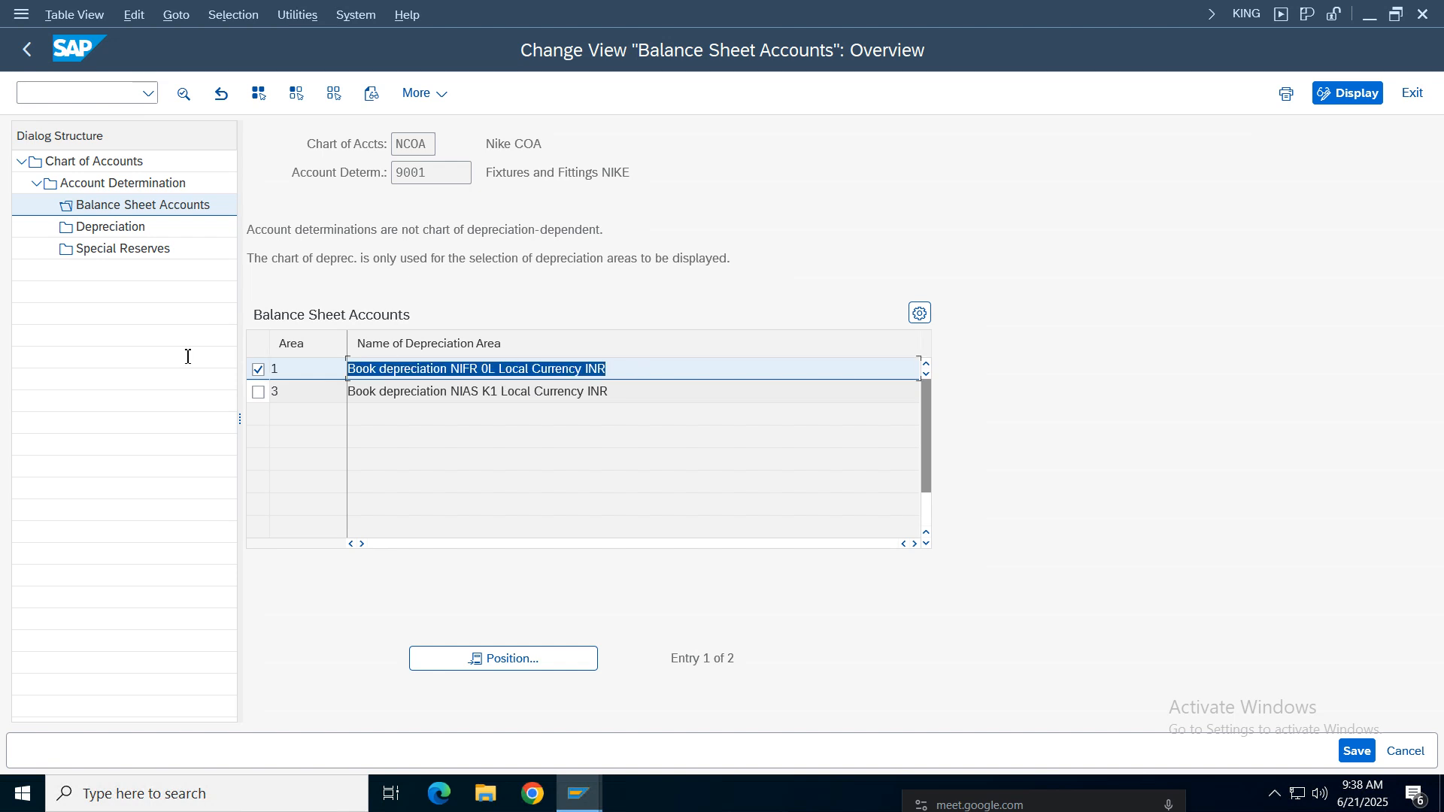
pyautogui.moveTo(424, 146); pyautogui.dragTo(324, 148)
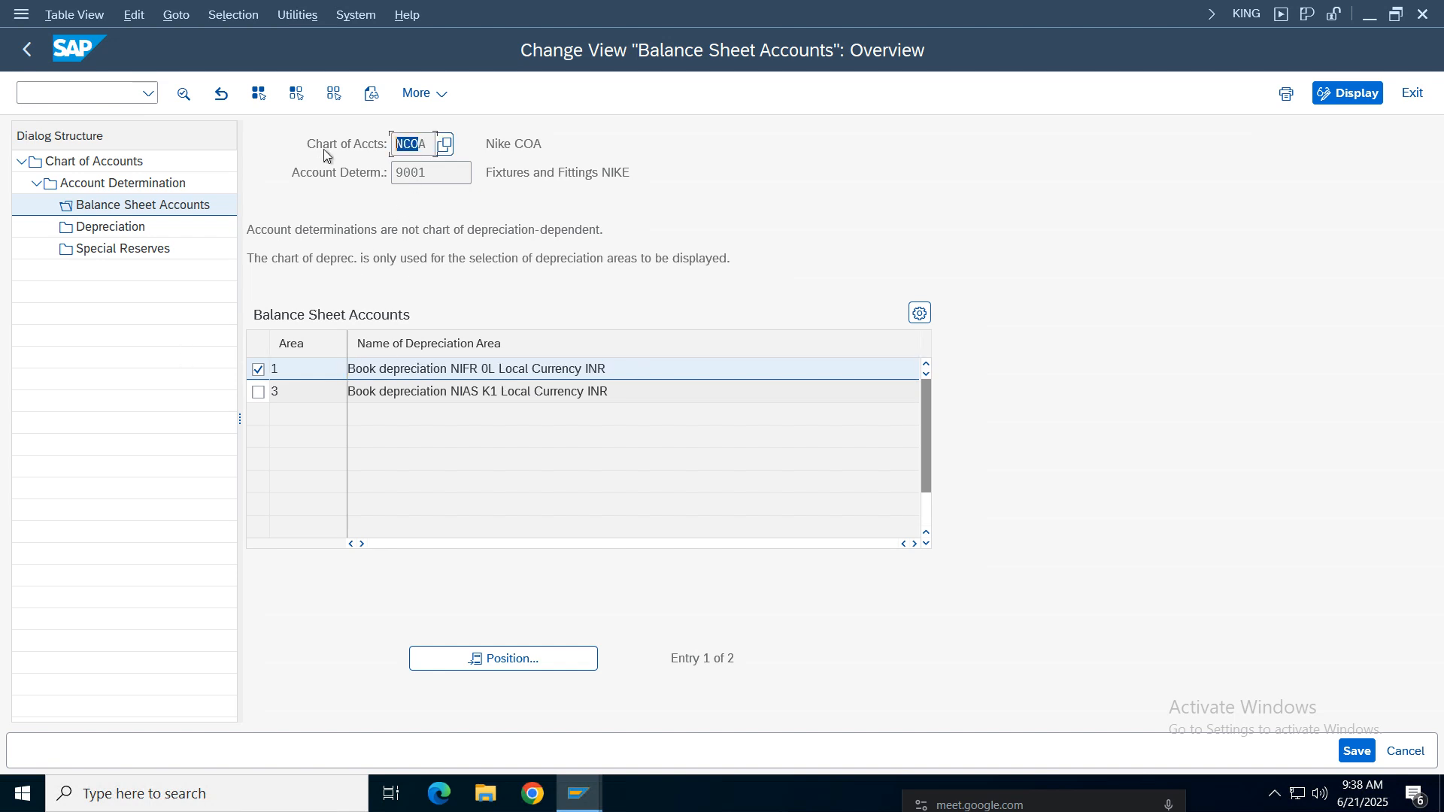
pyautogui.click(438, 166)
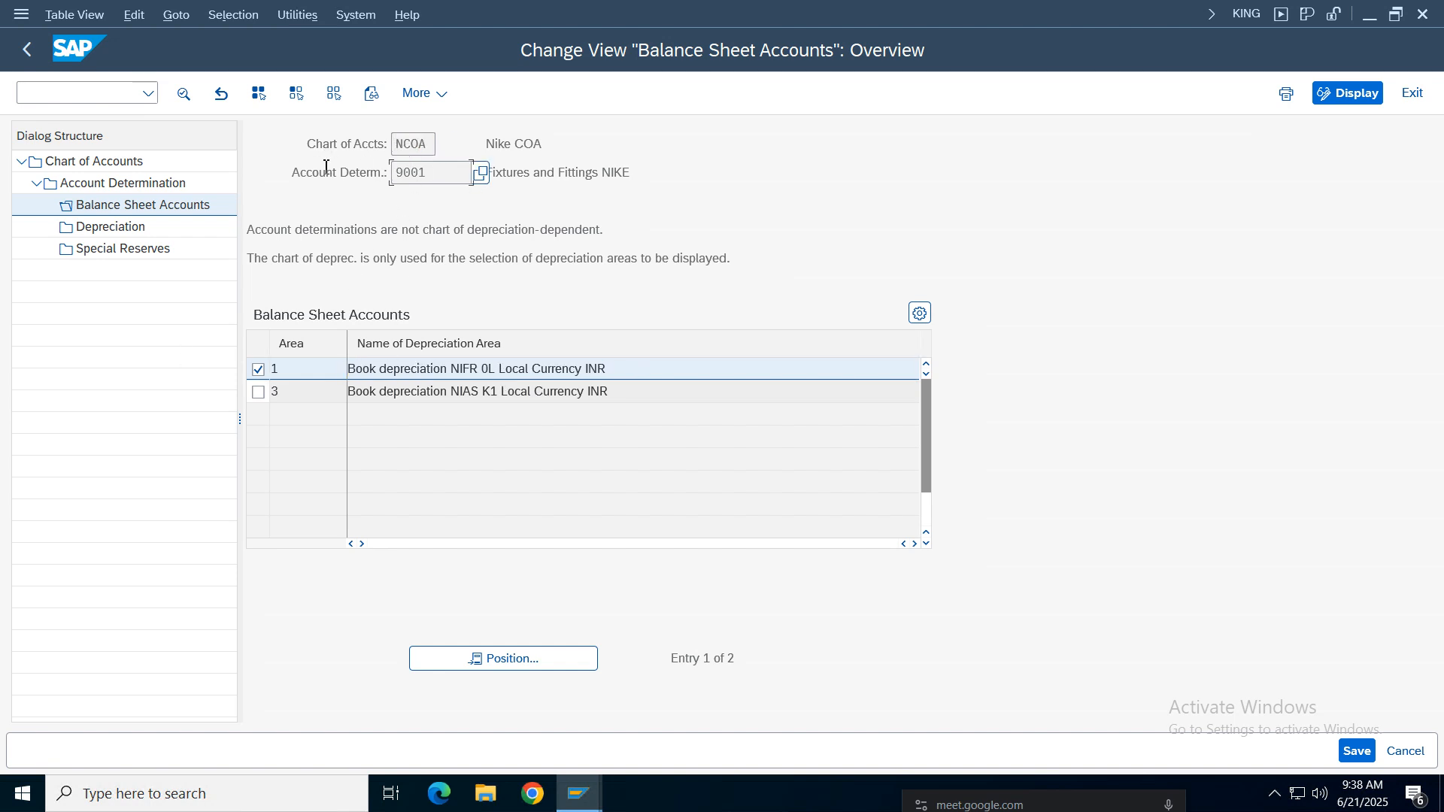
pyautogui.click(290, 371)
pyautogui.click(501, 367)
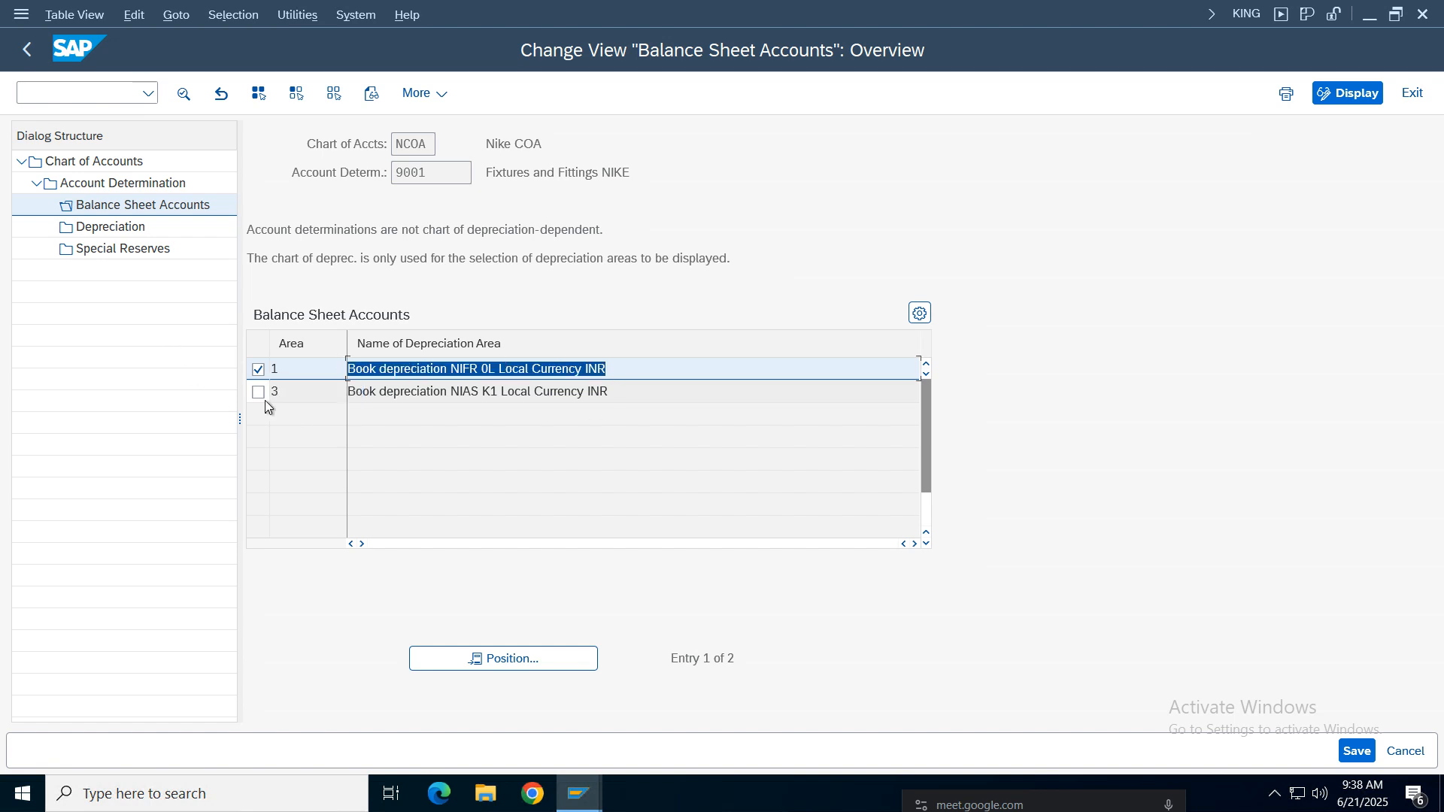
pyautogui.doubleClick(456, 371)
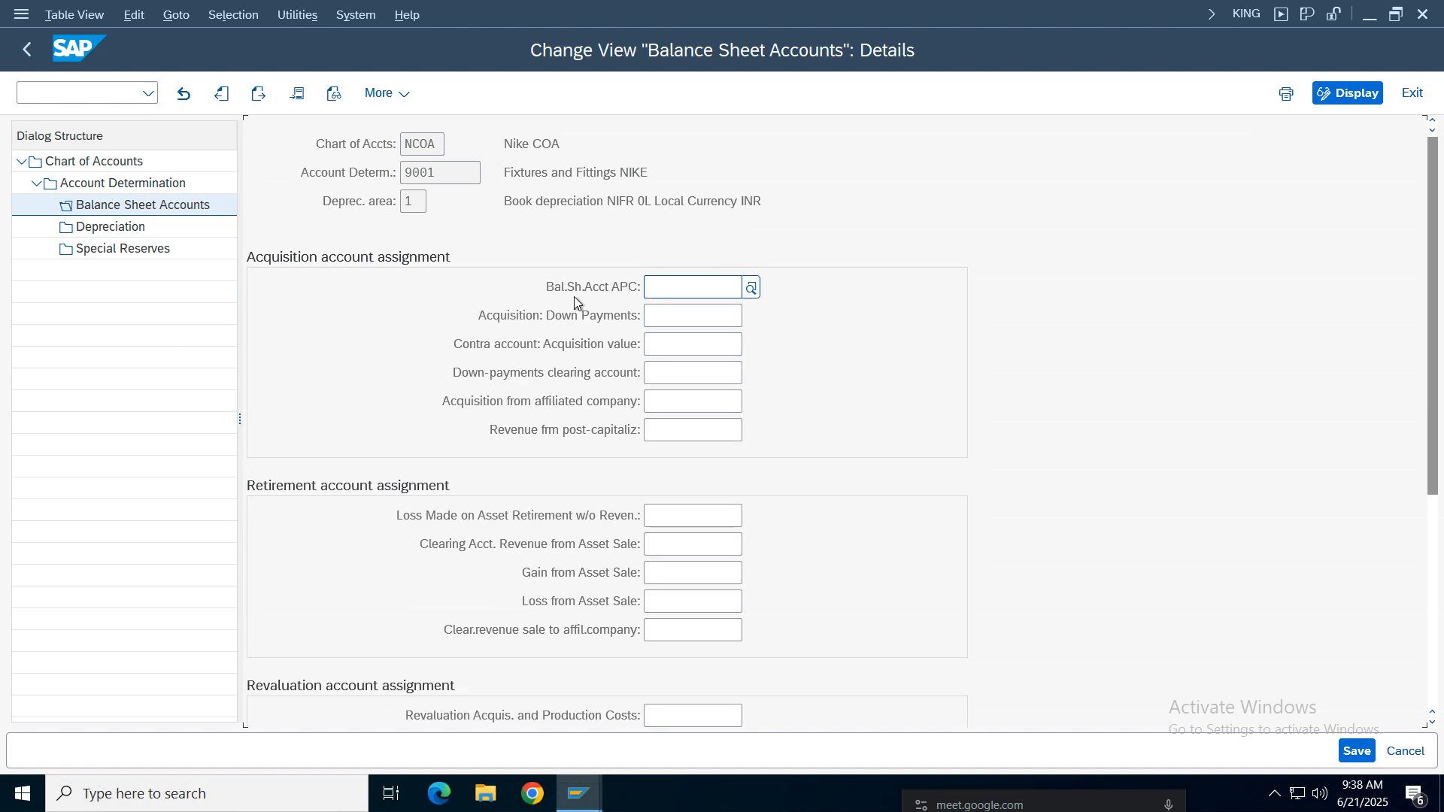
# Step: Look up the technical field name of Bal.Sh.Acct APC and compare it with the error in the vendor invoice session
pyautogui.click(679, 290)
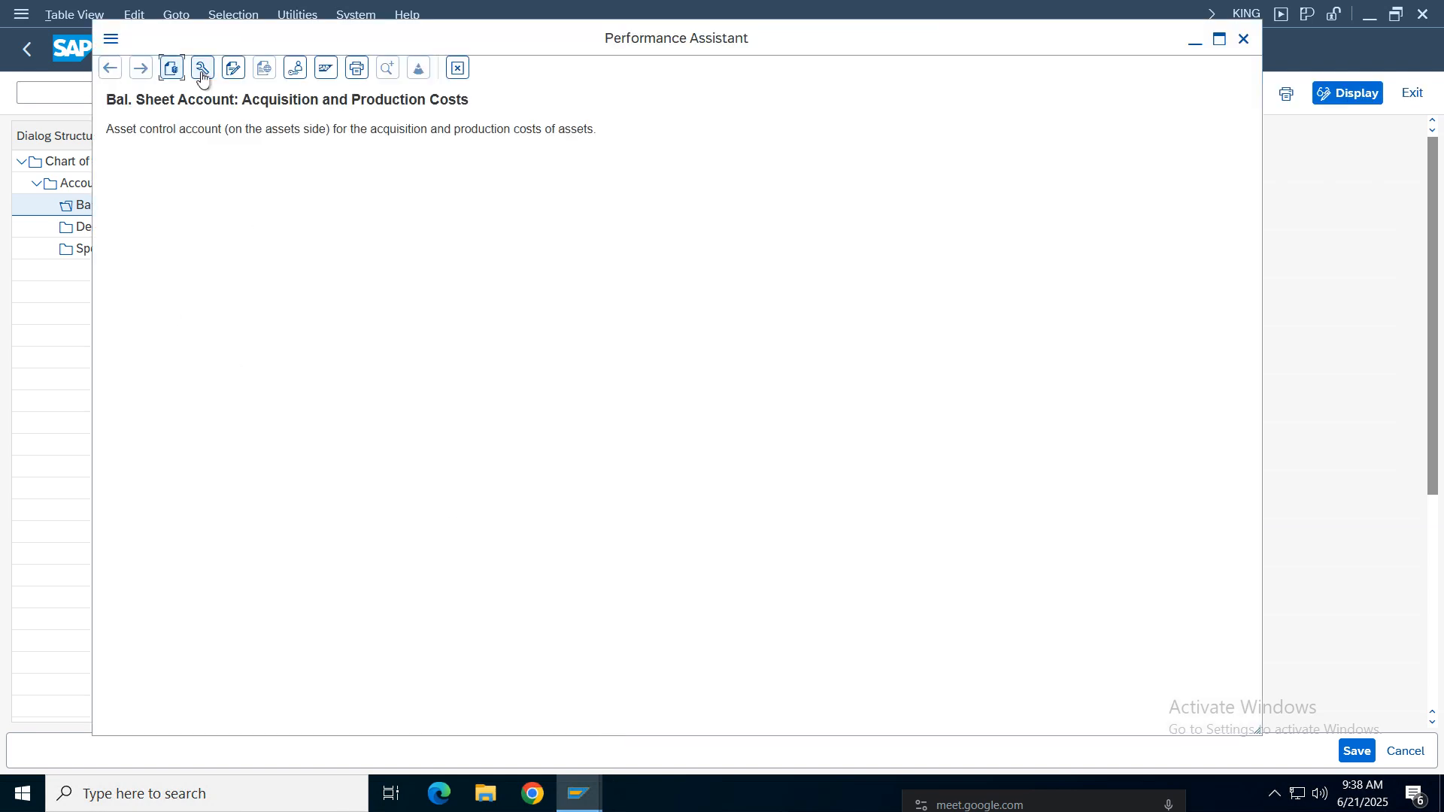
pyautogui.click(203, 68)
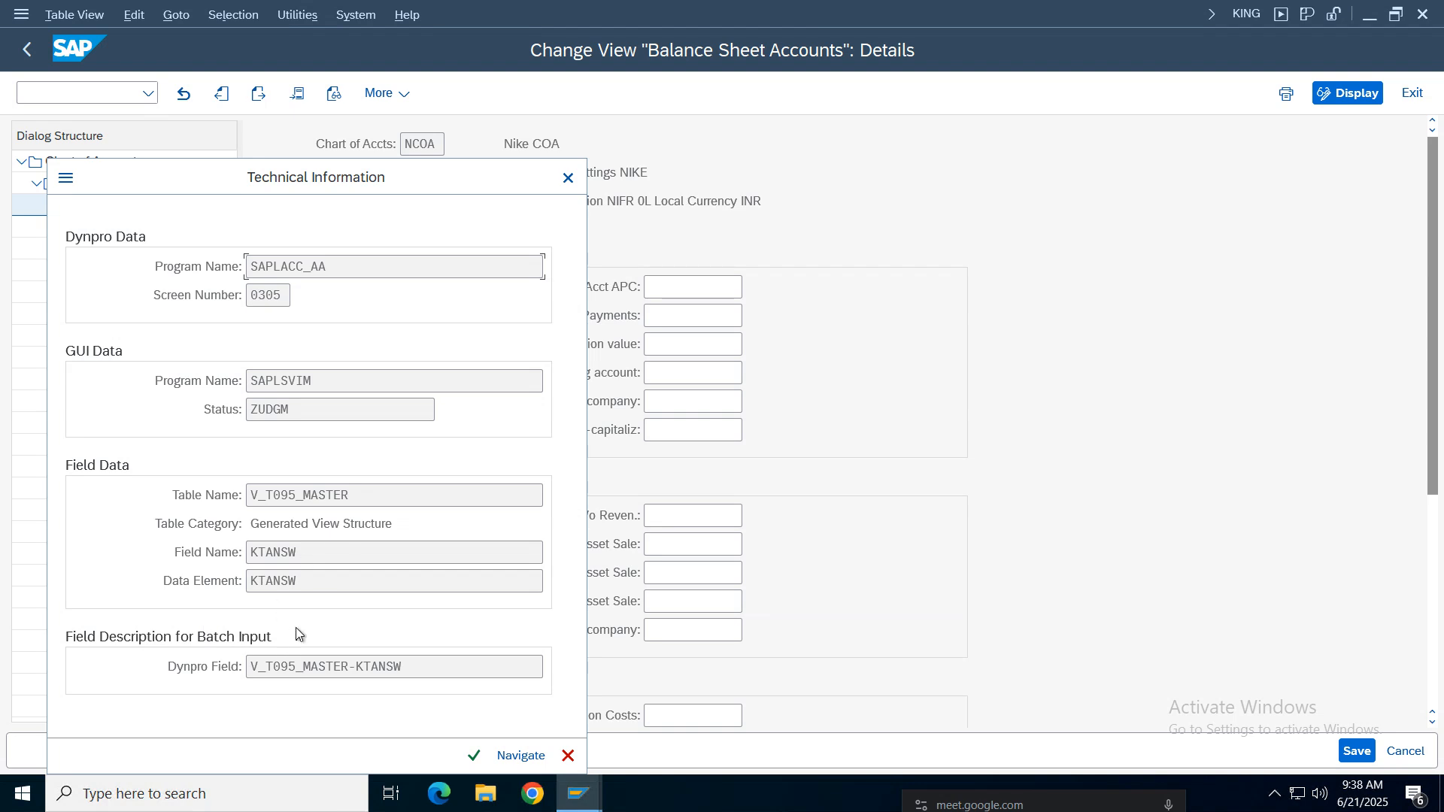
pyautogui.doubleClick(286, 552)
pyautogui.click(579, 793)
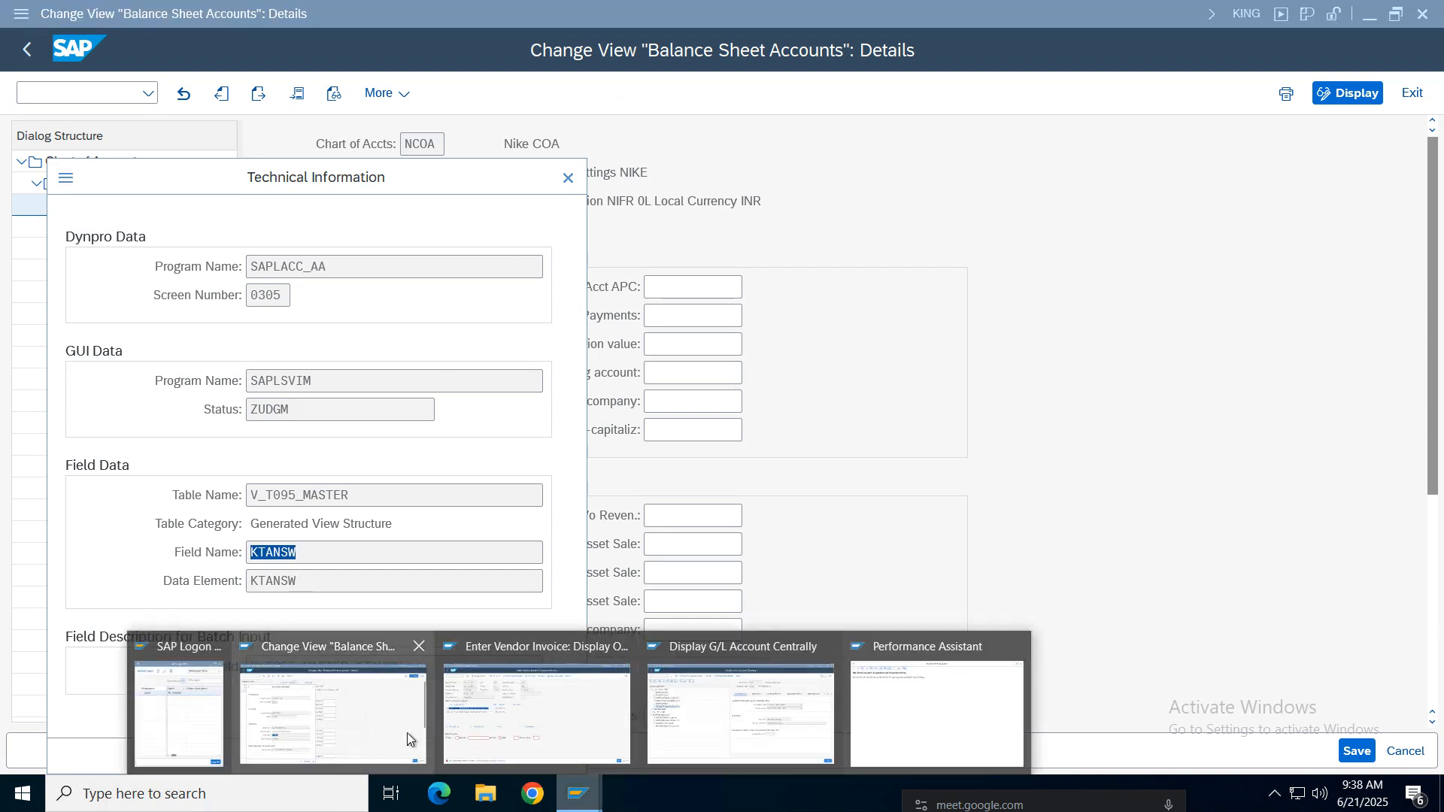
pyautogui.click(553, 747)
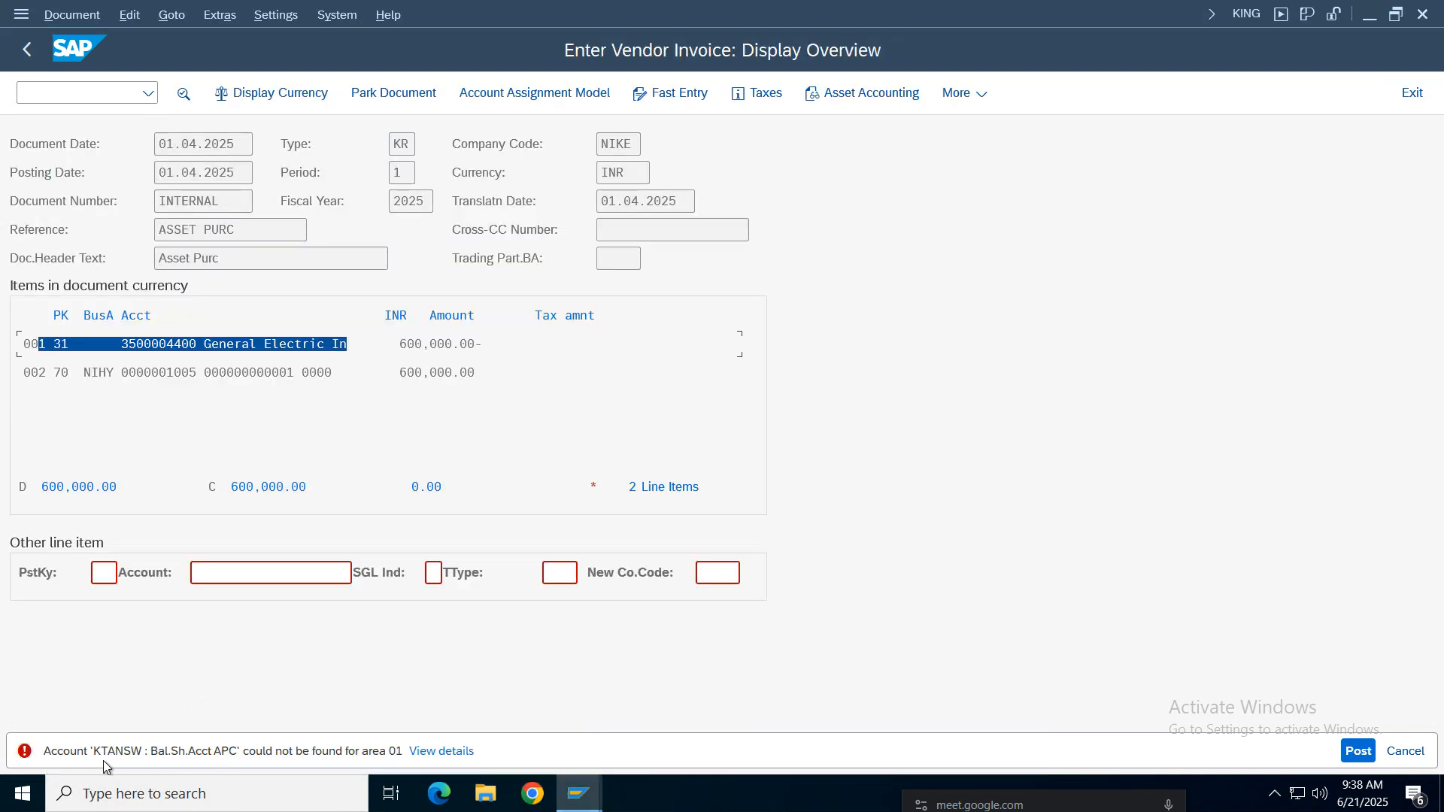
pyautogui.click(579, 794)
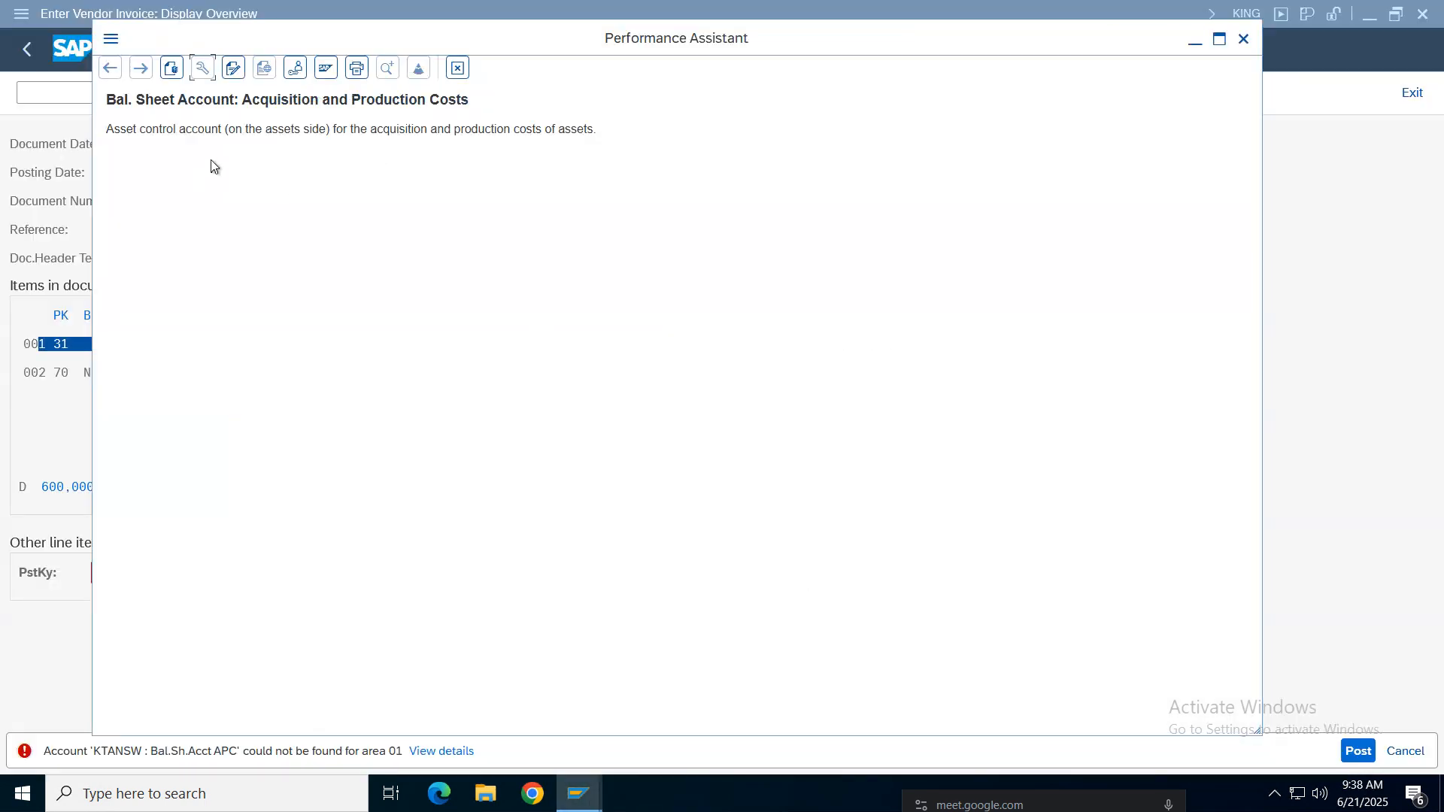
# Step: Close the field help and technical information of Bal.Sh.Acct APC, returning to the balance sheet account details
pyautogui.moveTo(578, 793)
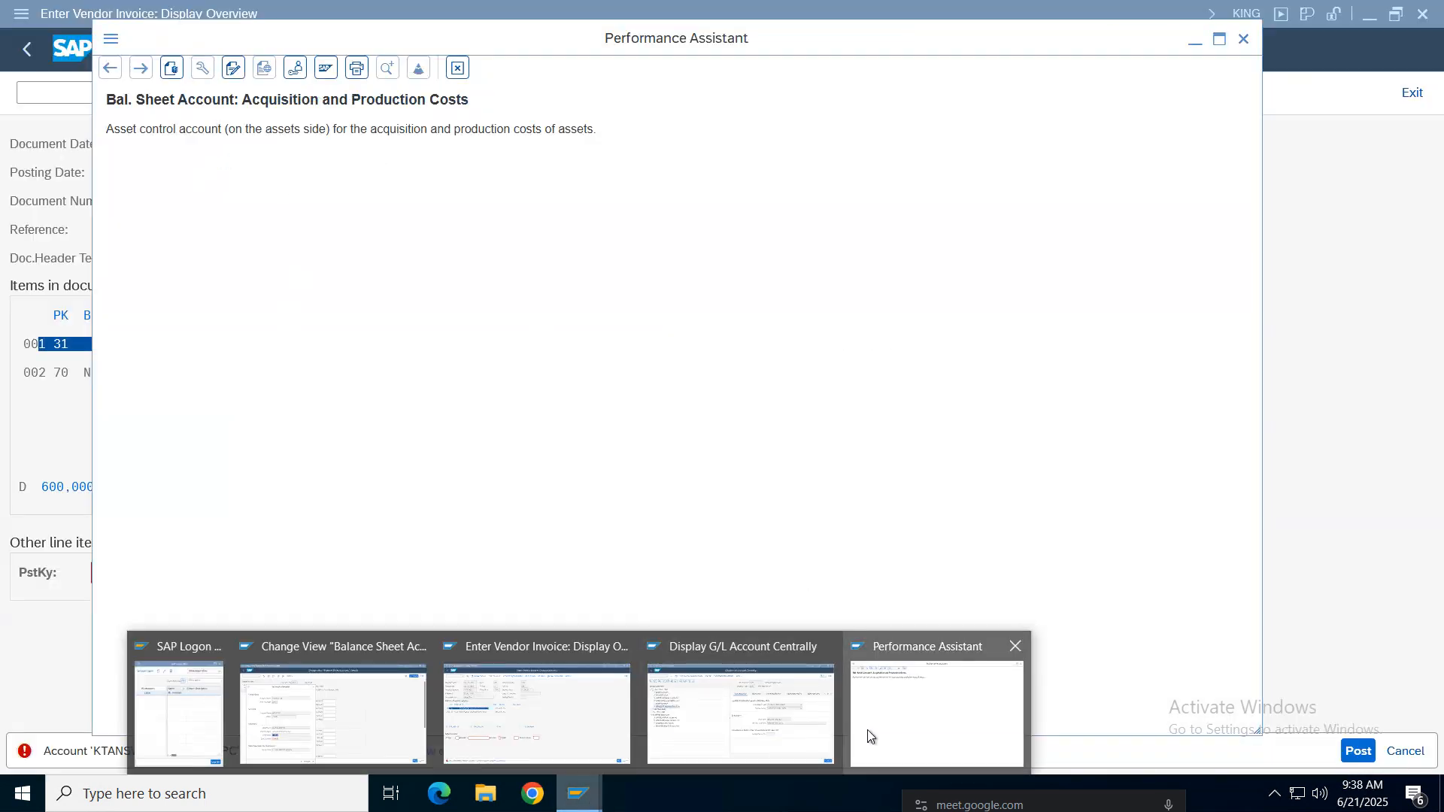
pyautogui.click(1015, 648)
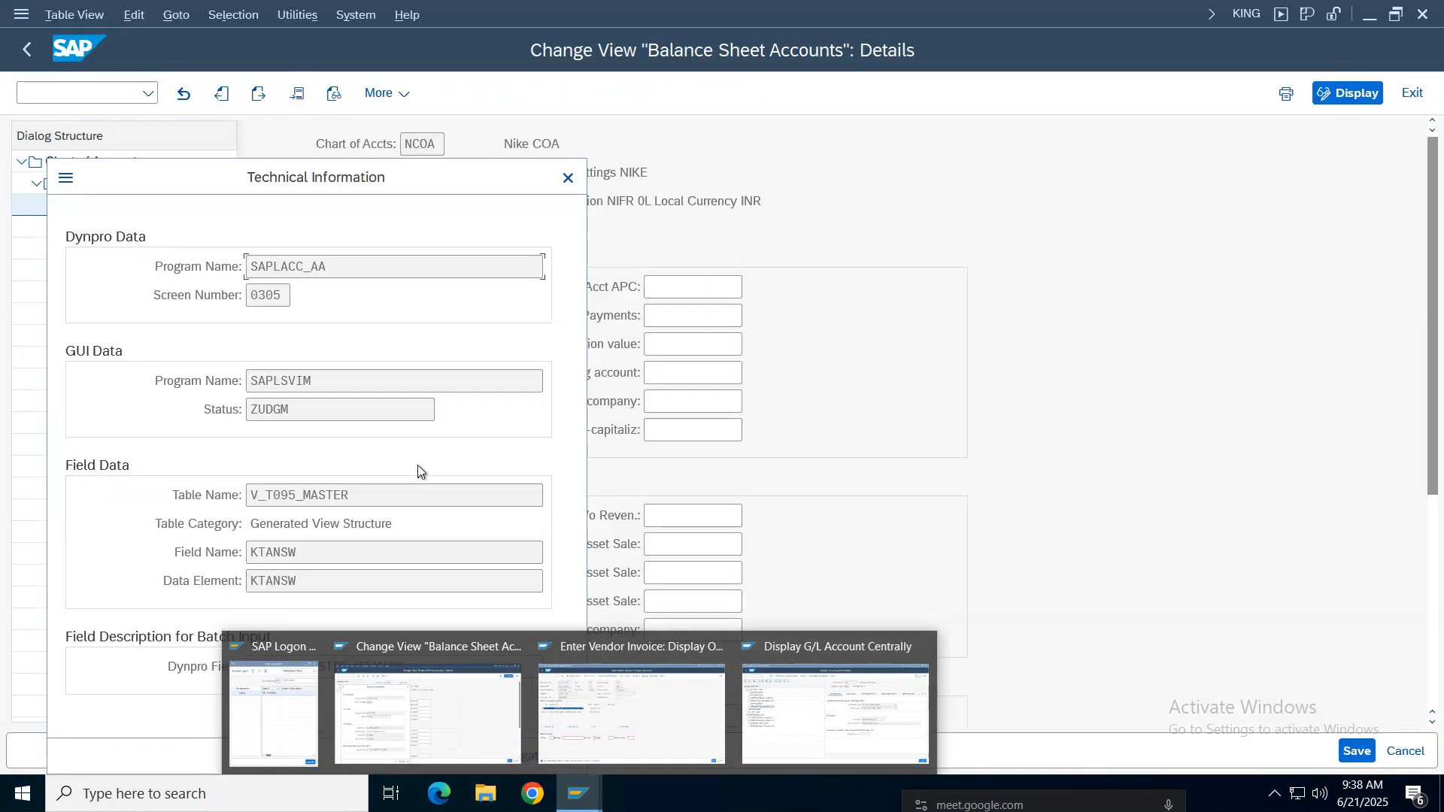
pyautogui.click(791, 721)
pyautogui.moveTo(579, 794)
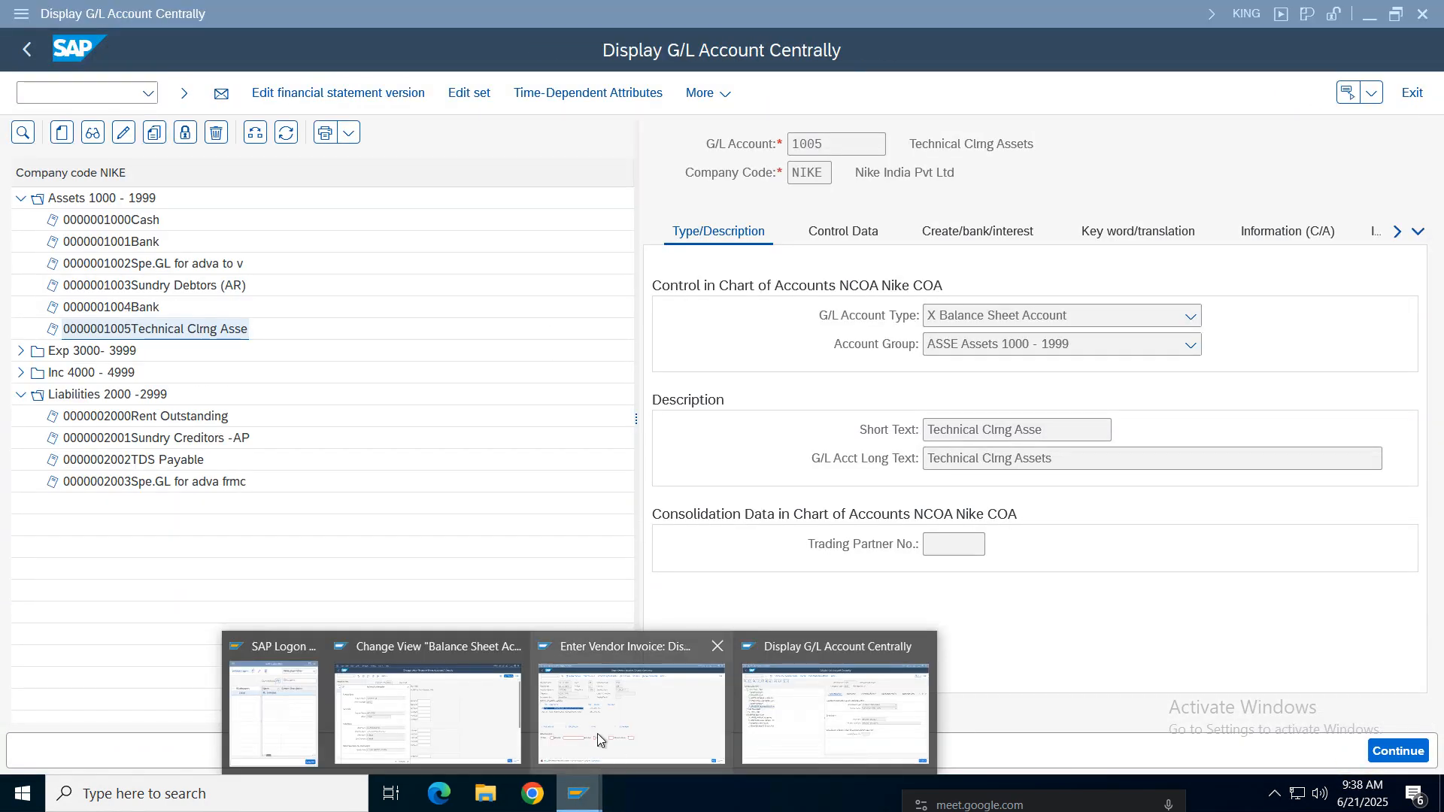
pyautogui.click(461, 720)
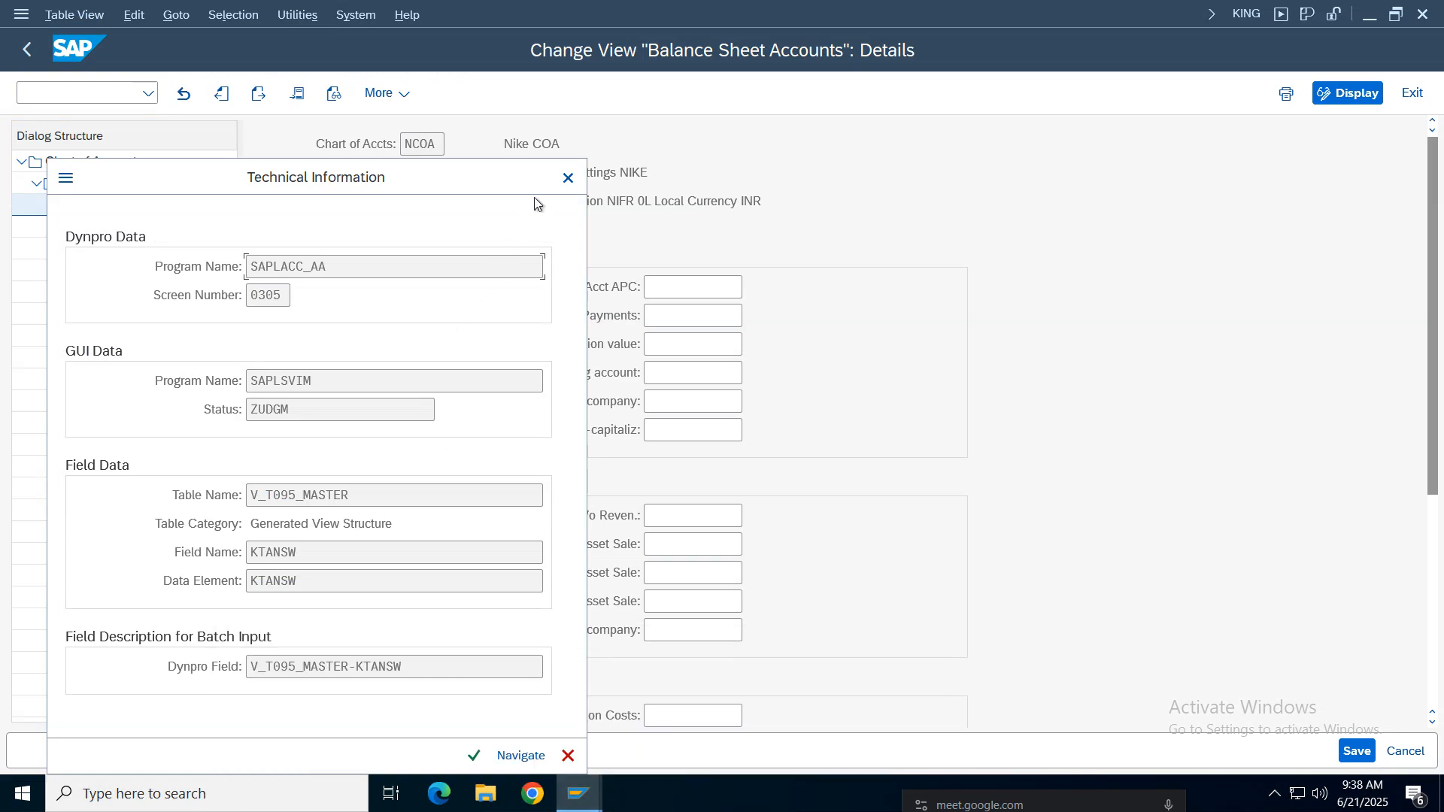
pyautogui.moveTo(314, 553); pyautogui.dragTo(198, 550)
pyautogui.click(568, 179)
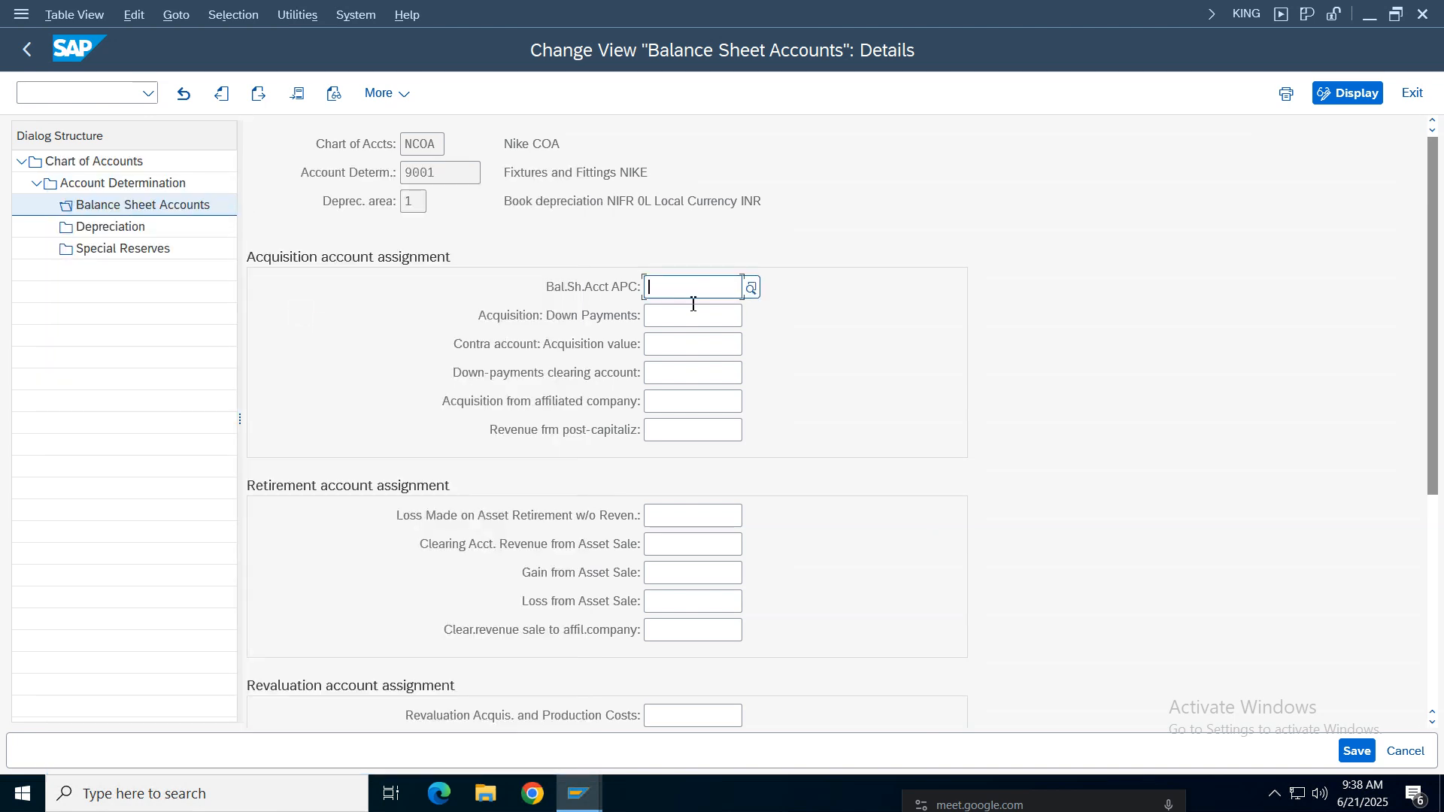
pyautogui.click(547, 290)
pyautogui.moveTo(693, 168); pyautogui.dragTo(480, 172)
pyautogui.click(685, 291)
pyautogui.click(616, 290)
pyautogui.click(686, 287)
# Step: Switch to the central G/L account session and start creating G/L account 1006 in company code NIKE
pyautogui.click(590, 795)
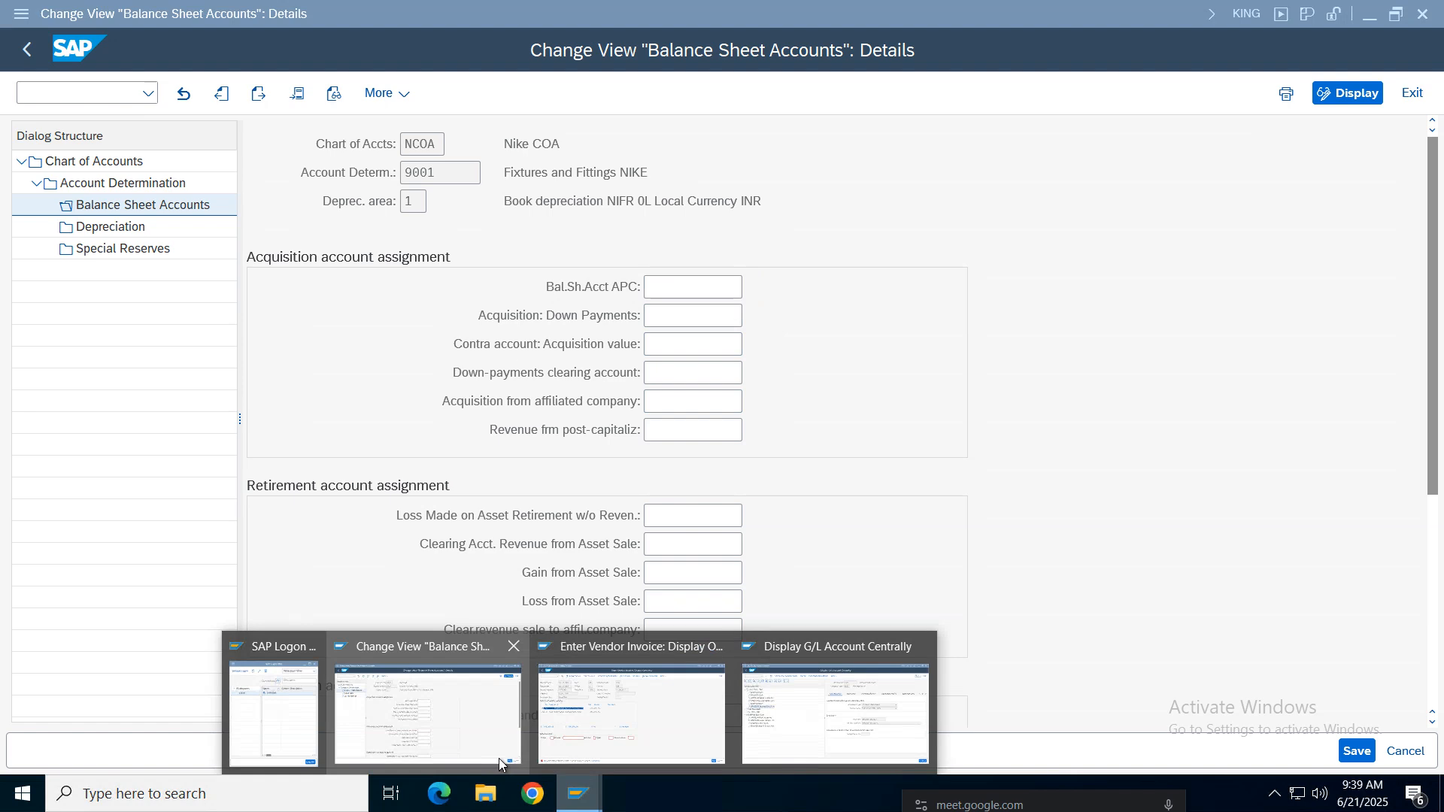
pyautogui.click(848, 724)
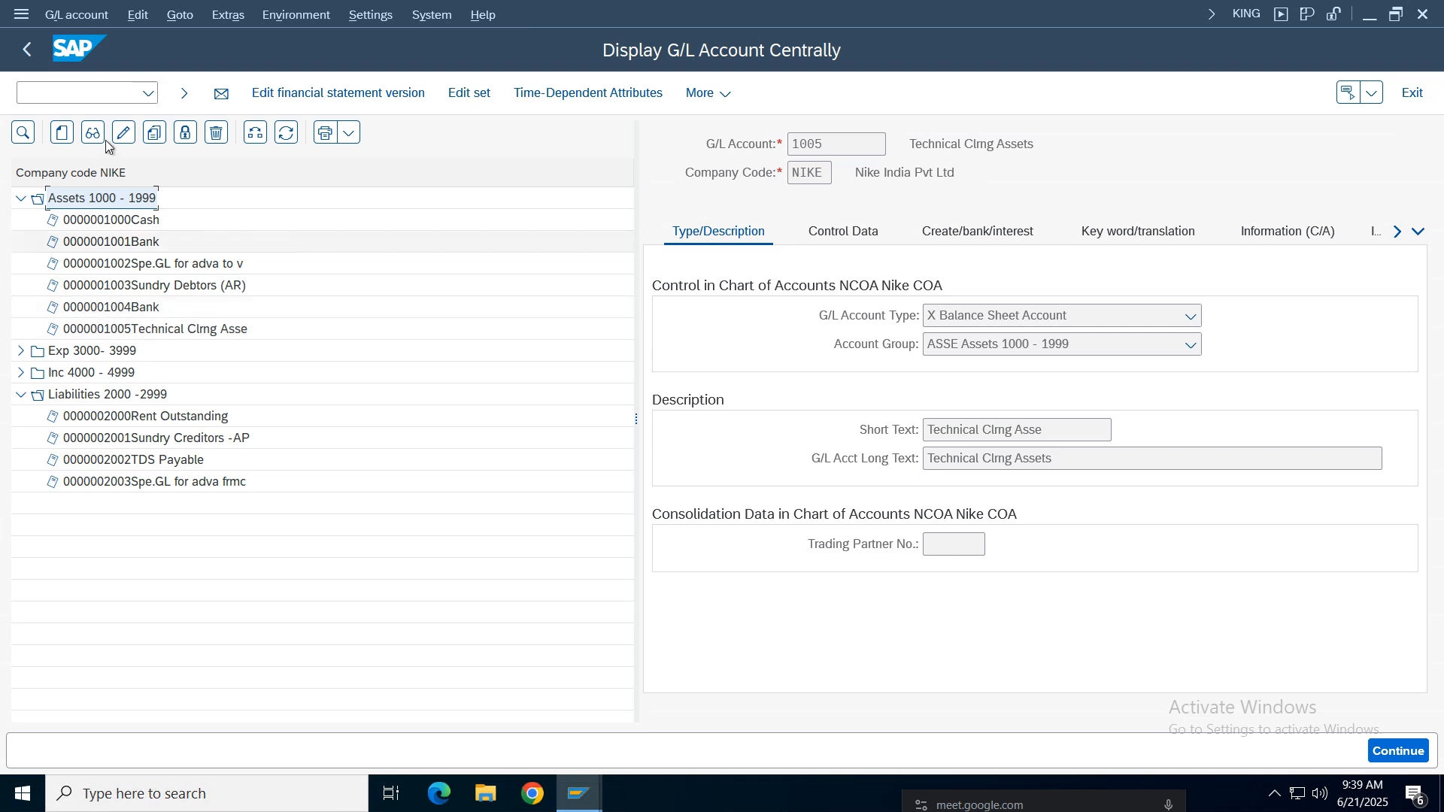
pyautogui.click(65, 135)
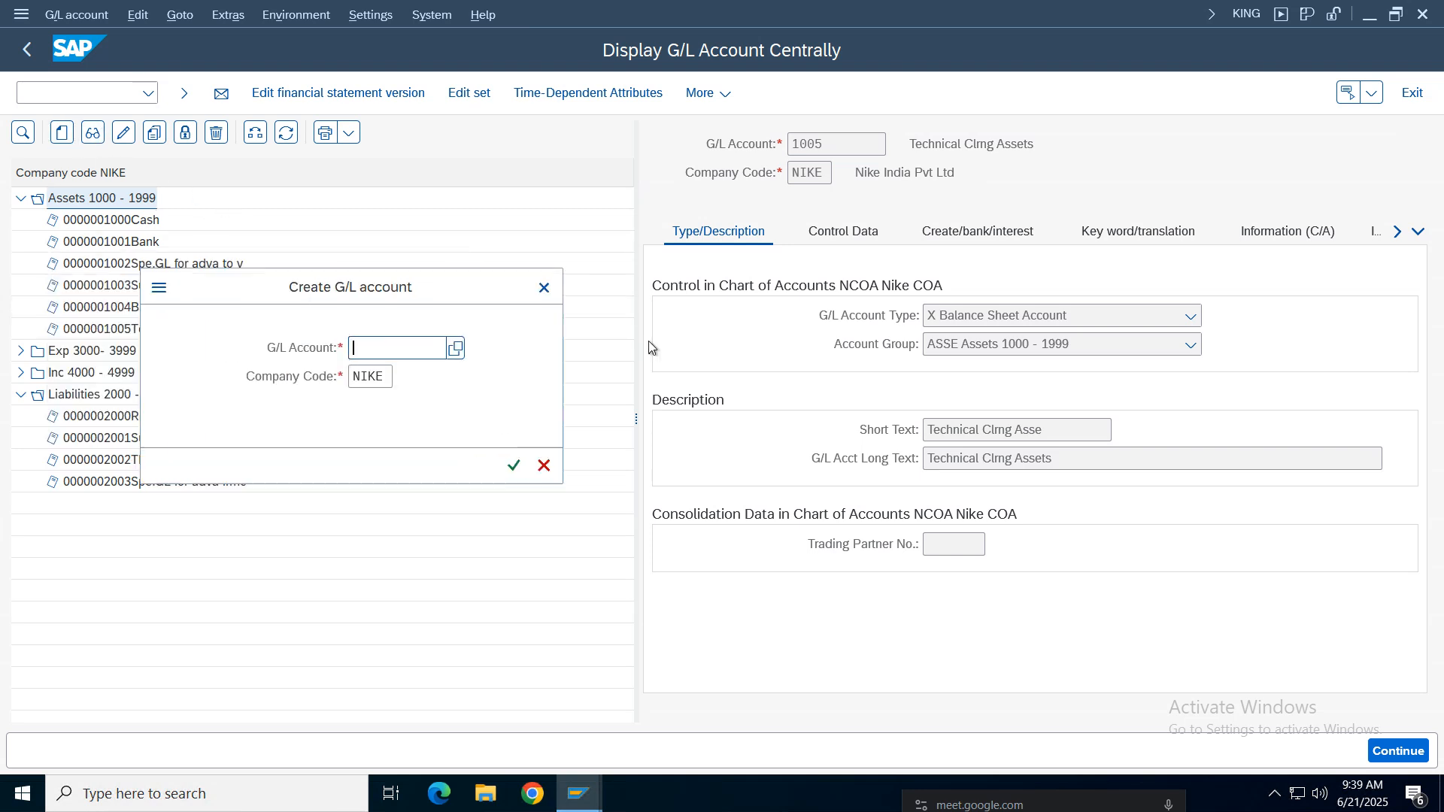
pyautogui.write('1006')
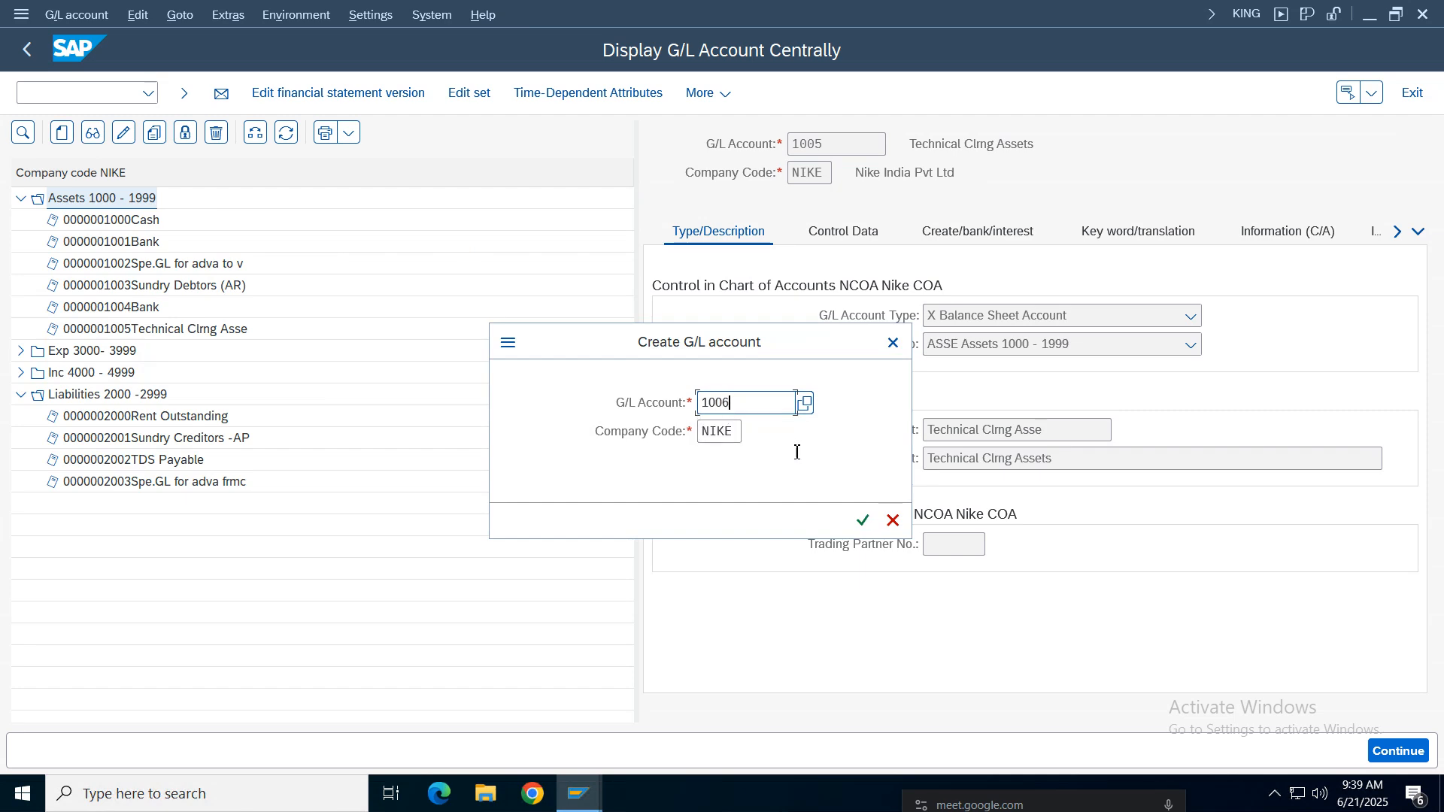
pyautogui.click(863, 520)
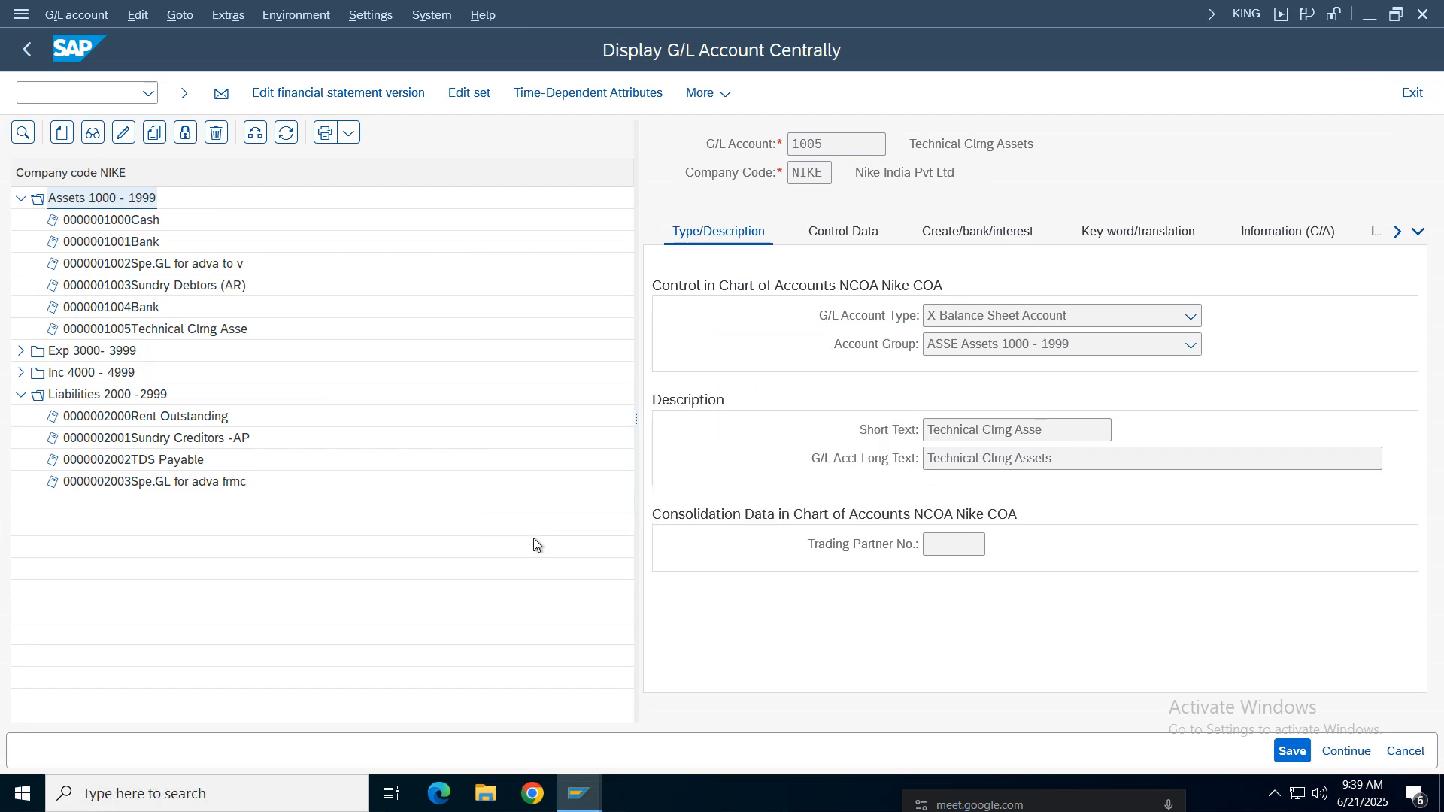
# Step: Set the new account's type to Balance Sheet Account and its account group to Assets 1000 - 1999
pyautogui.click(1015, 323)
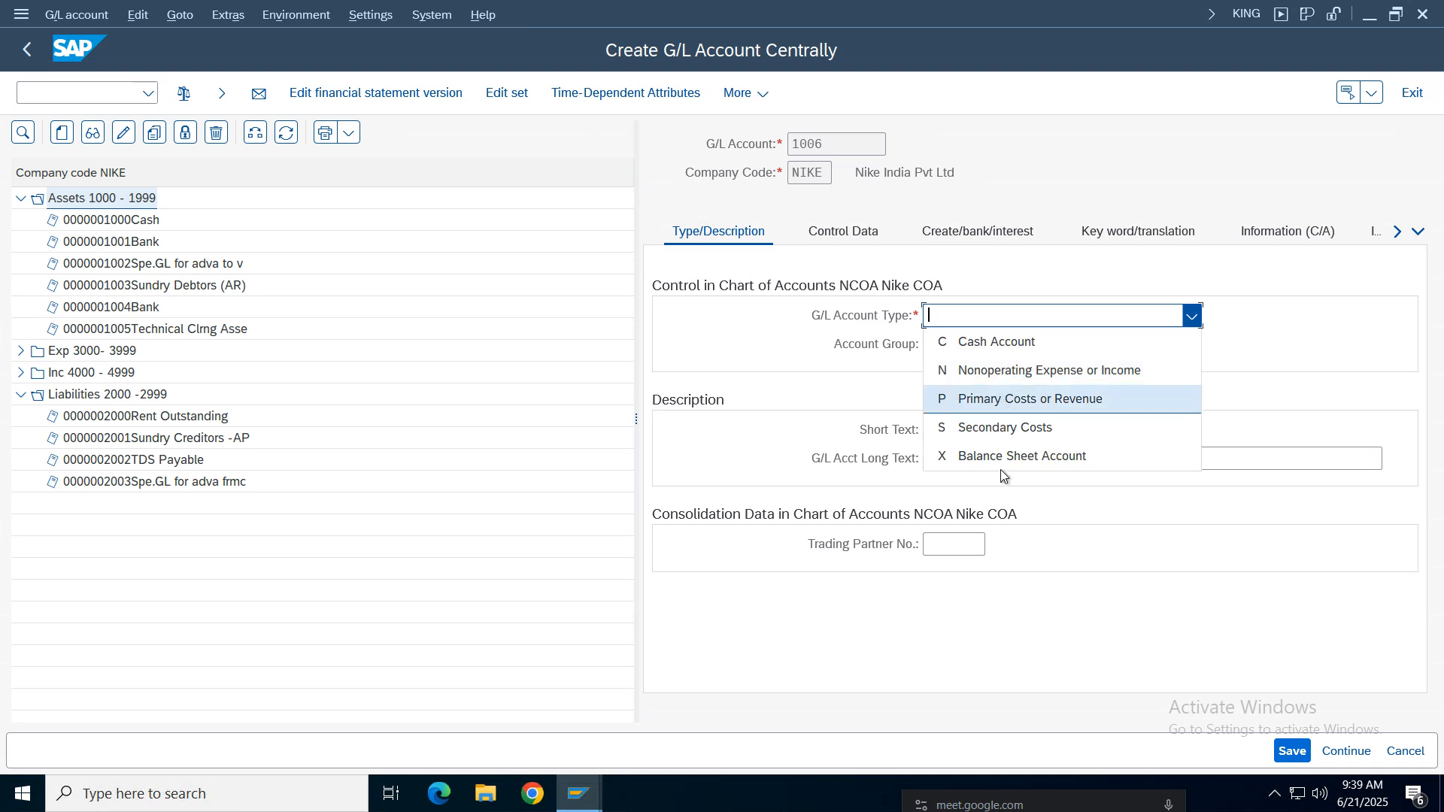
pyautogui.click(1000, 461)
pyautogui.click(987, 346)
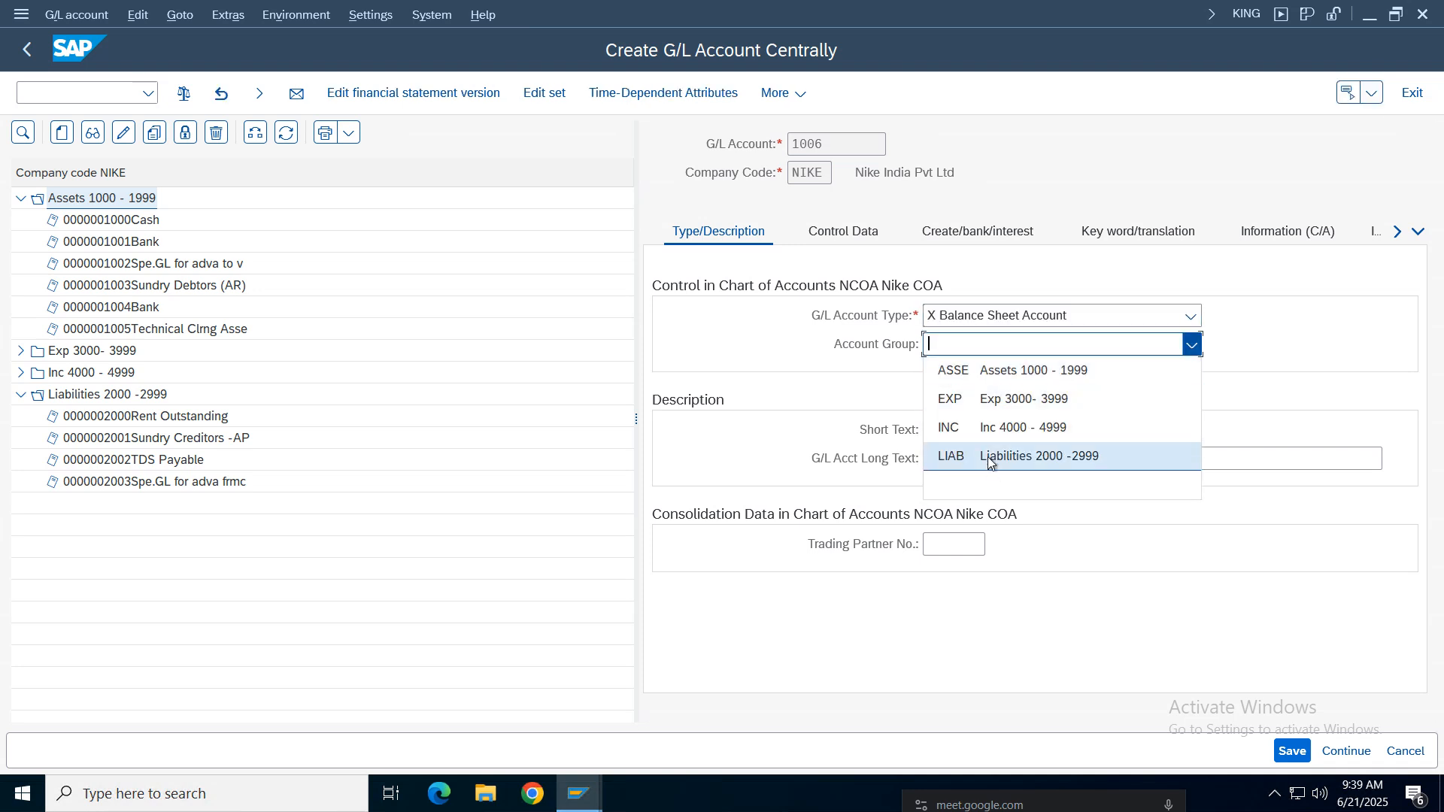
pyautogui.click(983, 370)
# Step: Enter Furniture Fittings as both the short text and the long text of G/L account 1006
pyautogui.click(972, 438)
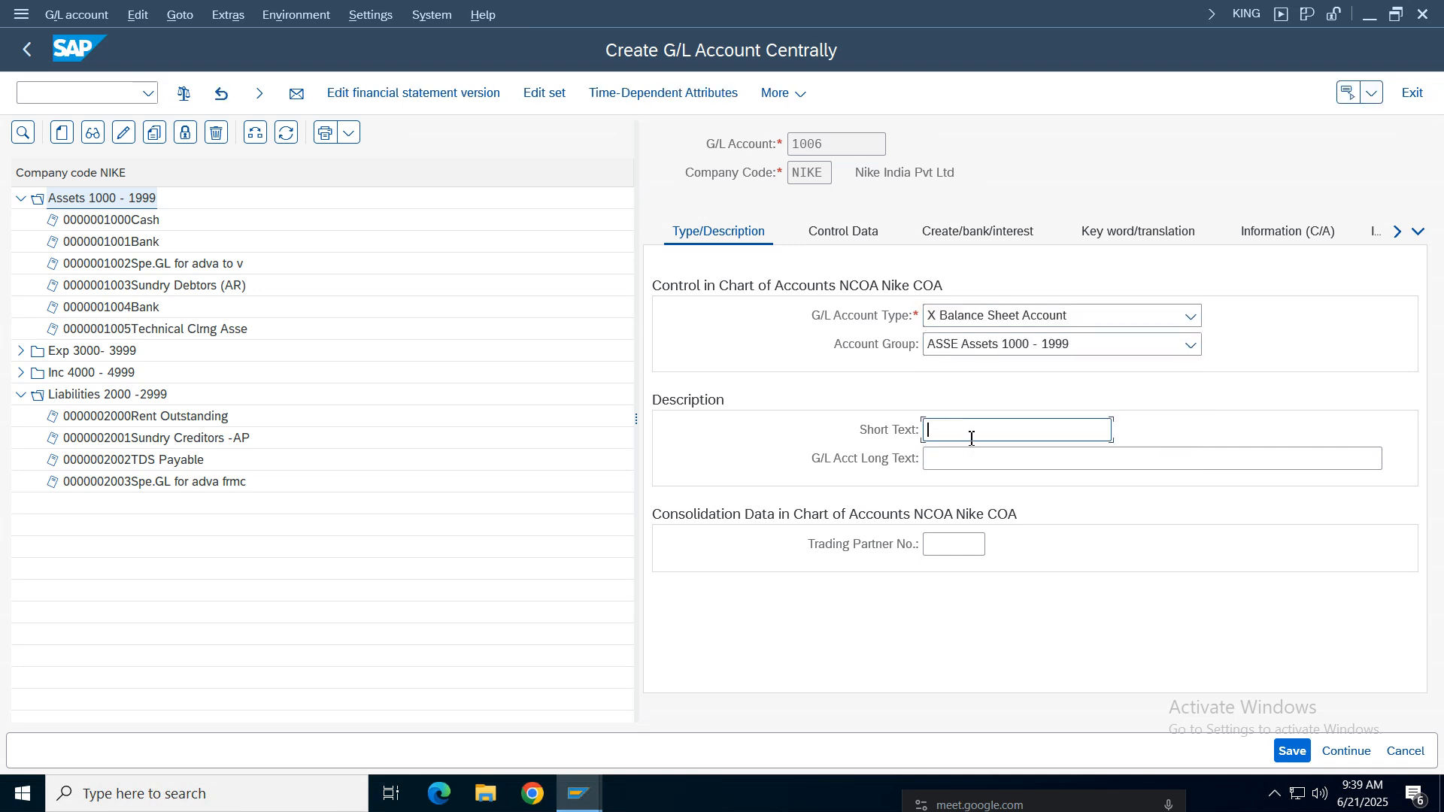
pyautogui.write('Furn')
pyautogui.write('iture Furn')
pyautogui.hotkey('ctrl', 'a')
pyautogui.hotkey('ctrl', 'c')
pyautogui.press('Tab')
pyautogui.hotkey('ctrl', 'v')
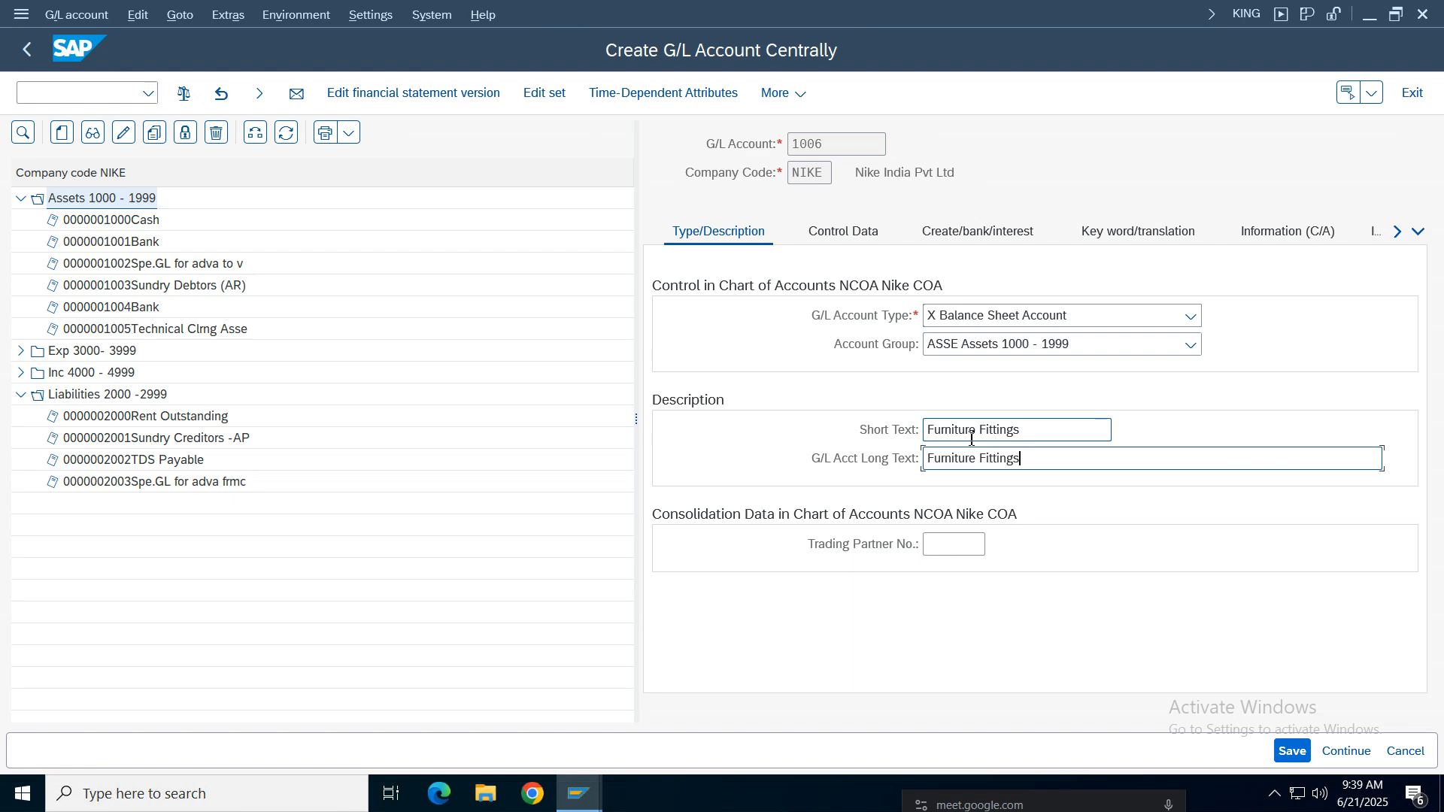
# Step: In the control data, make the account a reconciliation account for Assets and set sort key 001
pyautogui.click(847, 235)
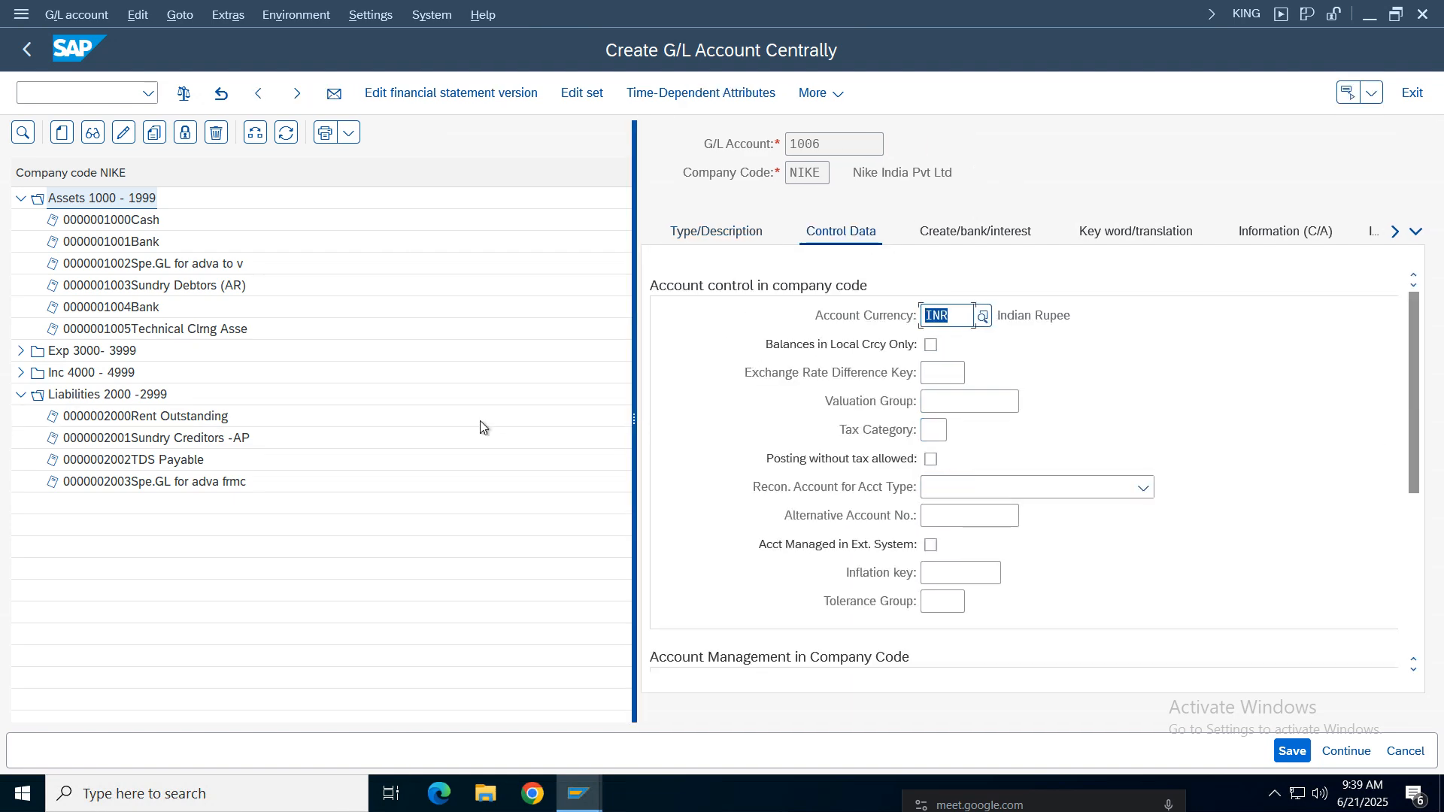
pyautogui.moveTo(634, 421); pyautogui.dragTo(480, 421)
pyautogui.click(987, 489)
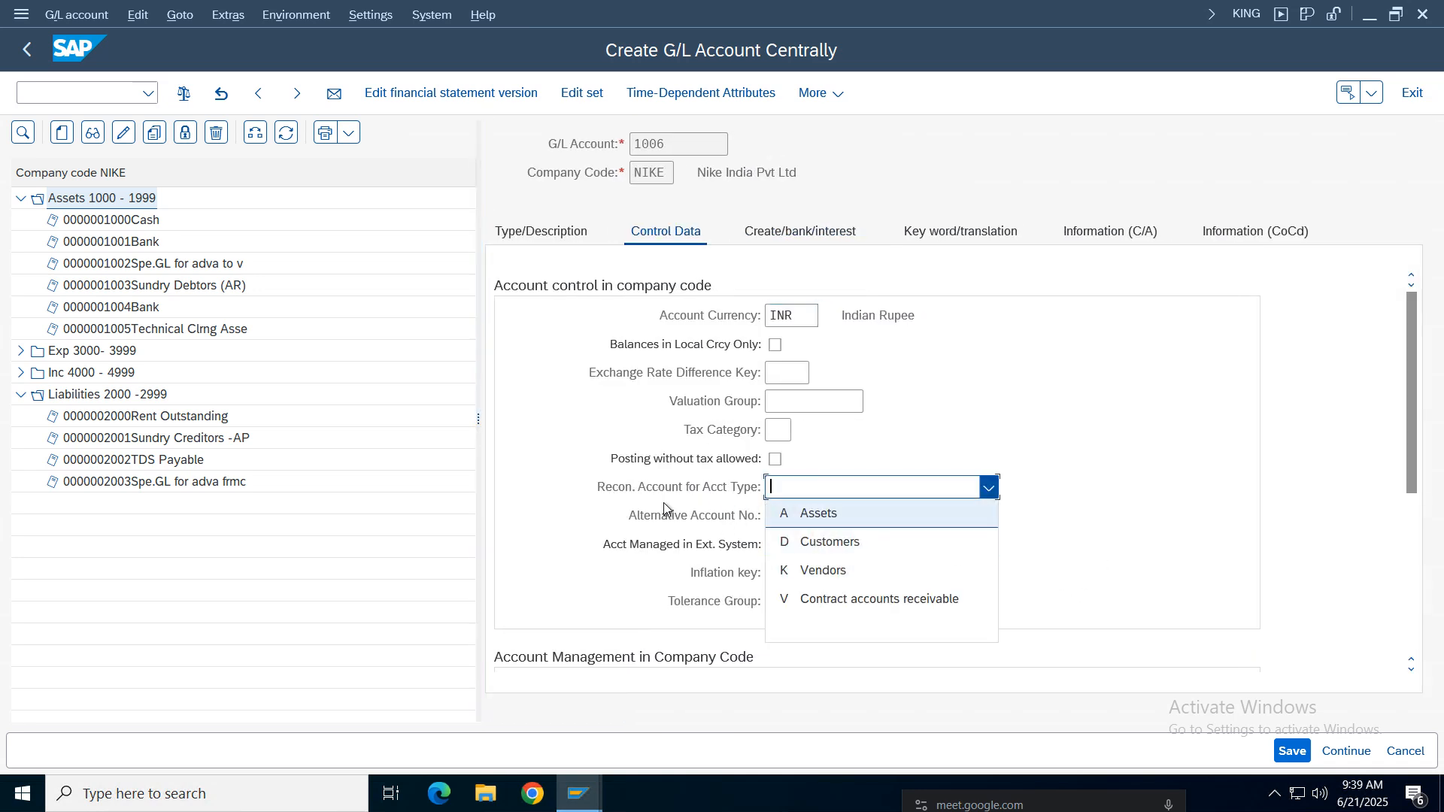
pyautogui.click(846, 518)
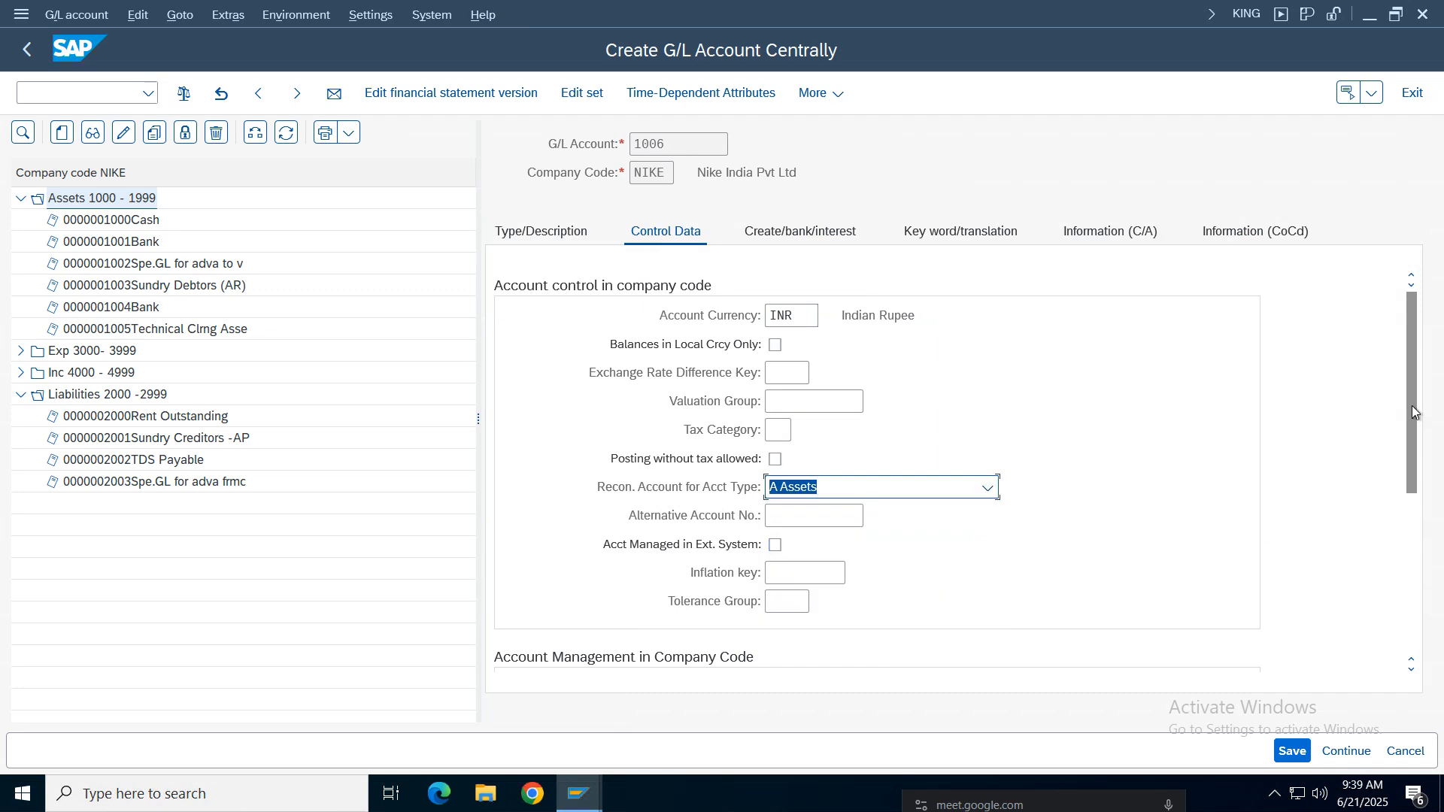
pyautogui.moveTo(1414, 412); pyautogui.dragTo(1414, 498)
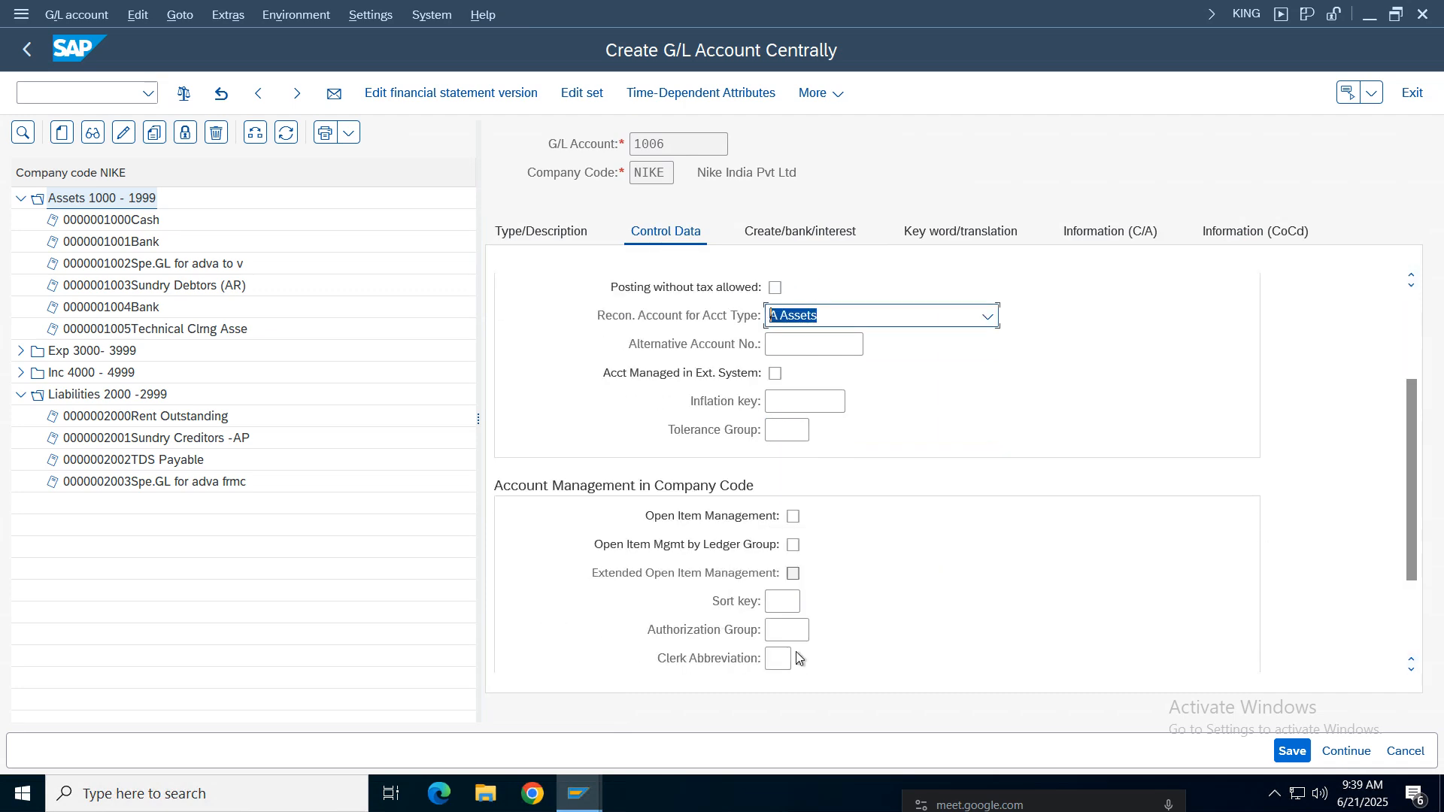
pyautogui.click(792, 611)
pyautogui.write('001')
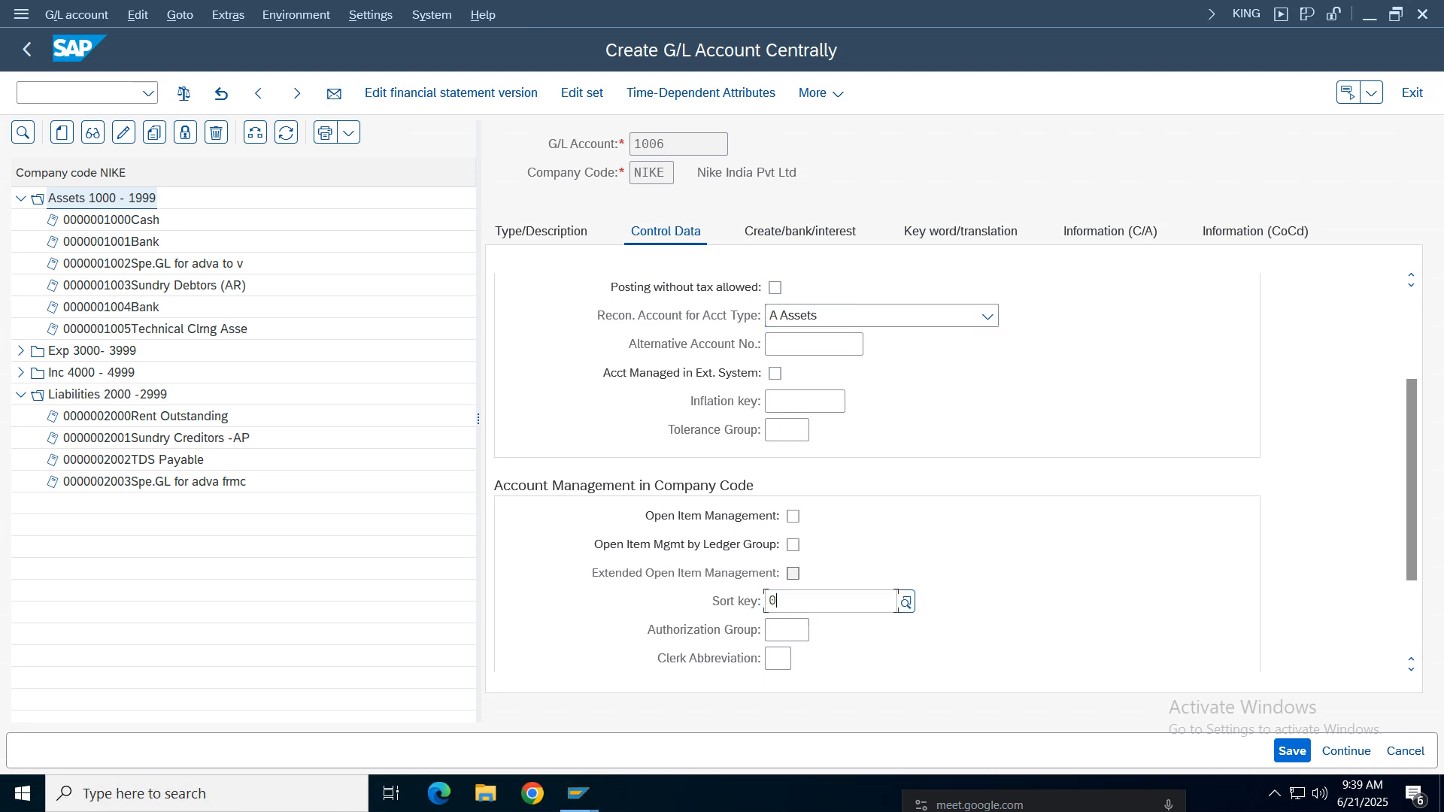
pyautogui.press('Return')
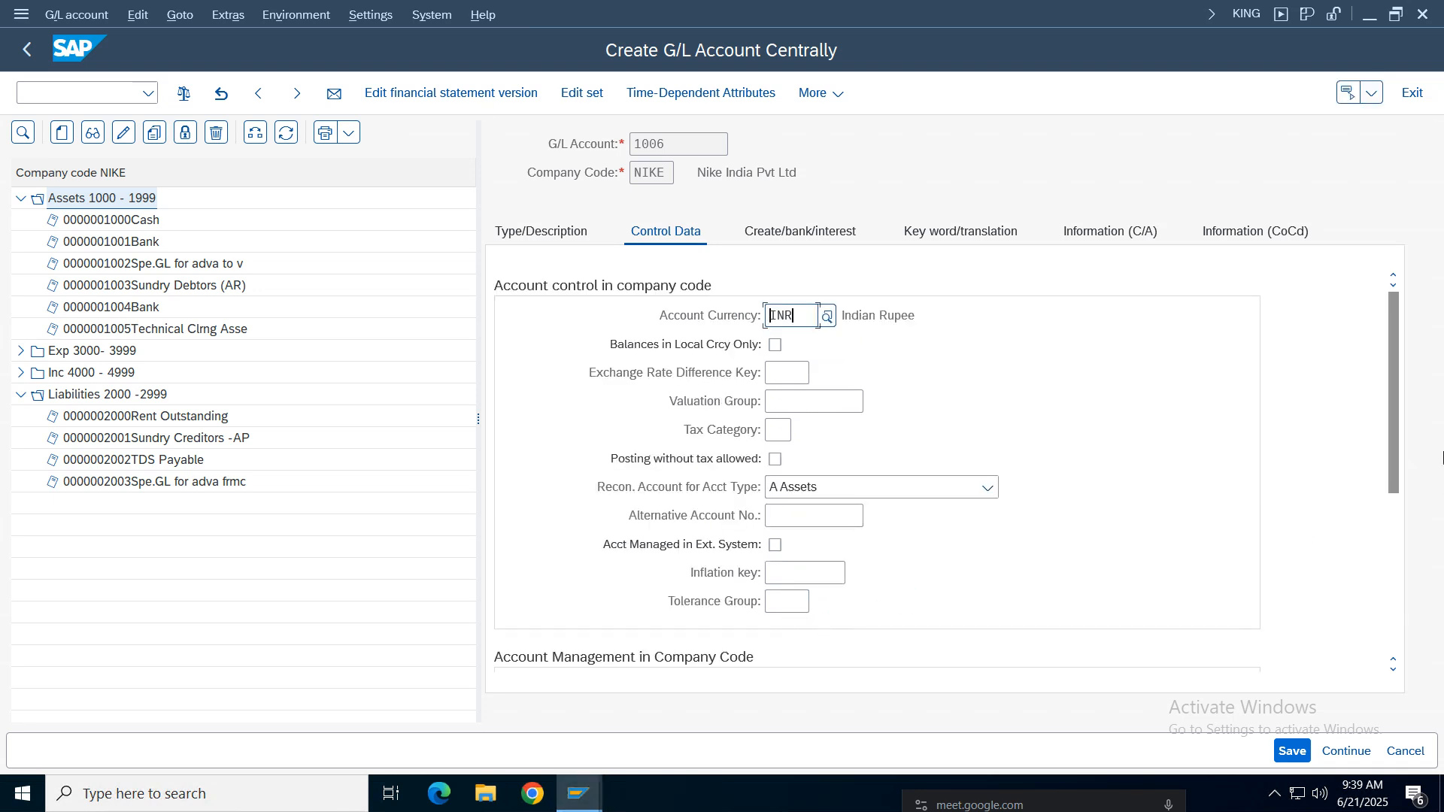
pyautogui.moveTo(1395, 407); pyautogui.dragTo(1392, 552)
pyautogui.moveTo(913, 492); pyautogui.dragTo(772, 495)
# Step: Assign field status group G067, Reconciliation accounts, and save G/L account 1006
pyautogui.click(785, 235)
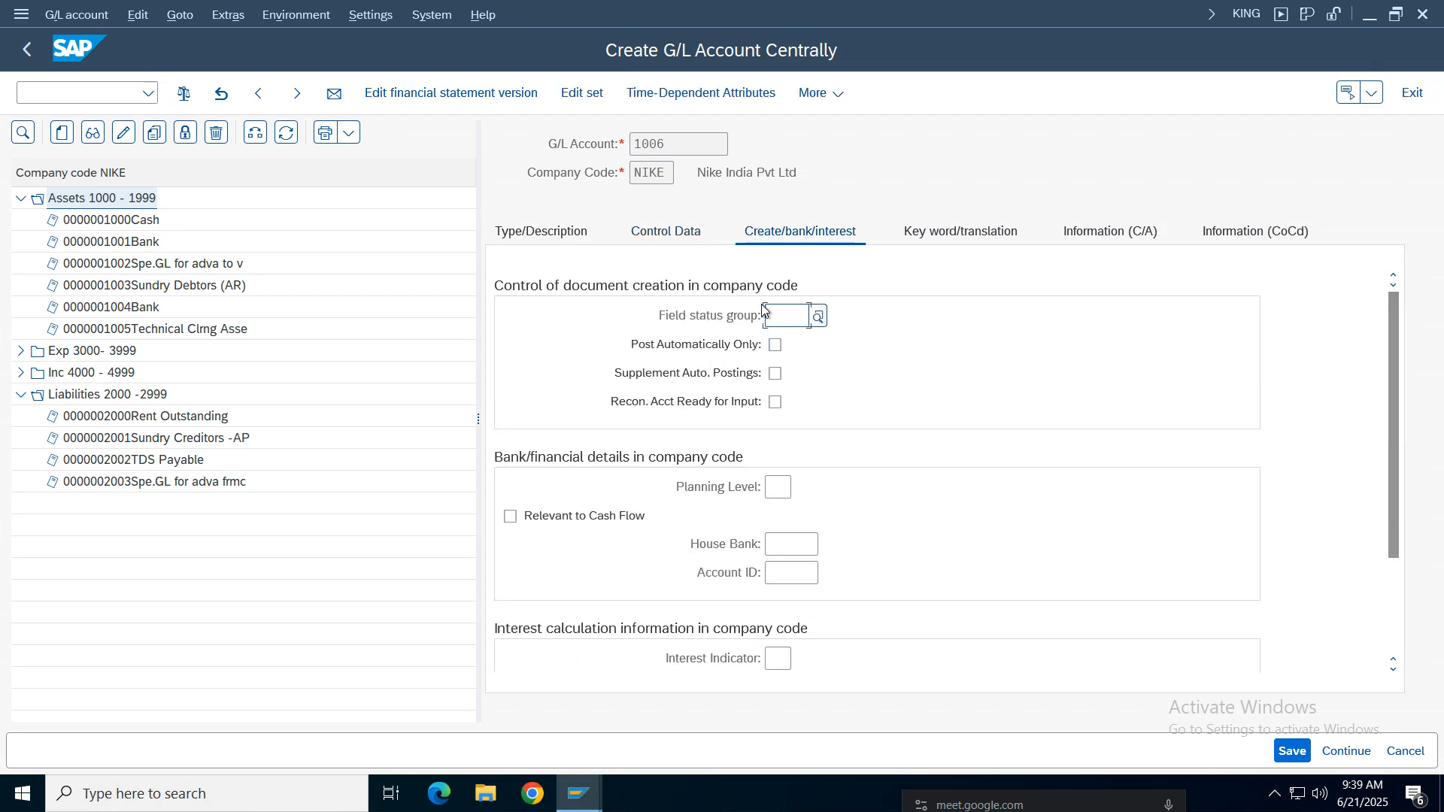
pyautogui.click(782, 317)
pyautogui.write('g067')
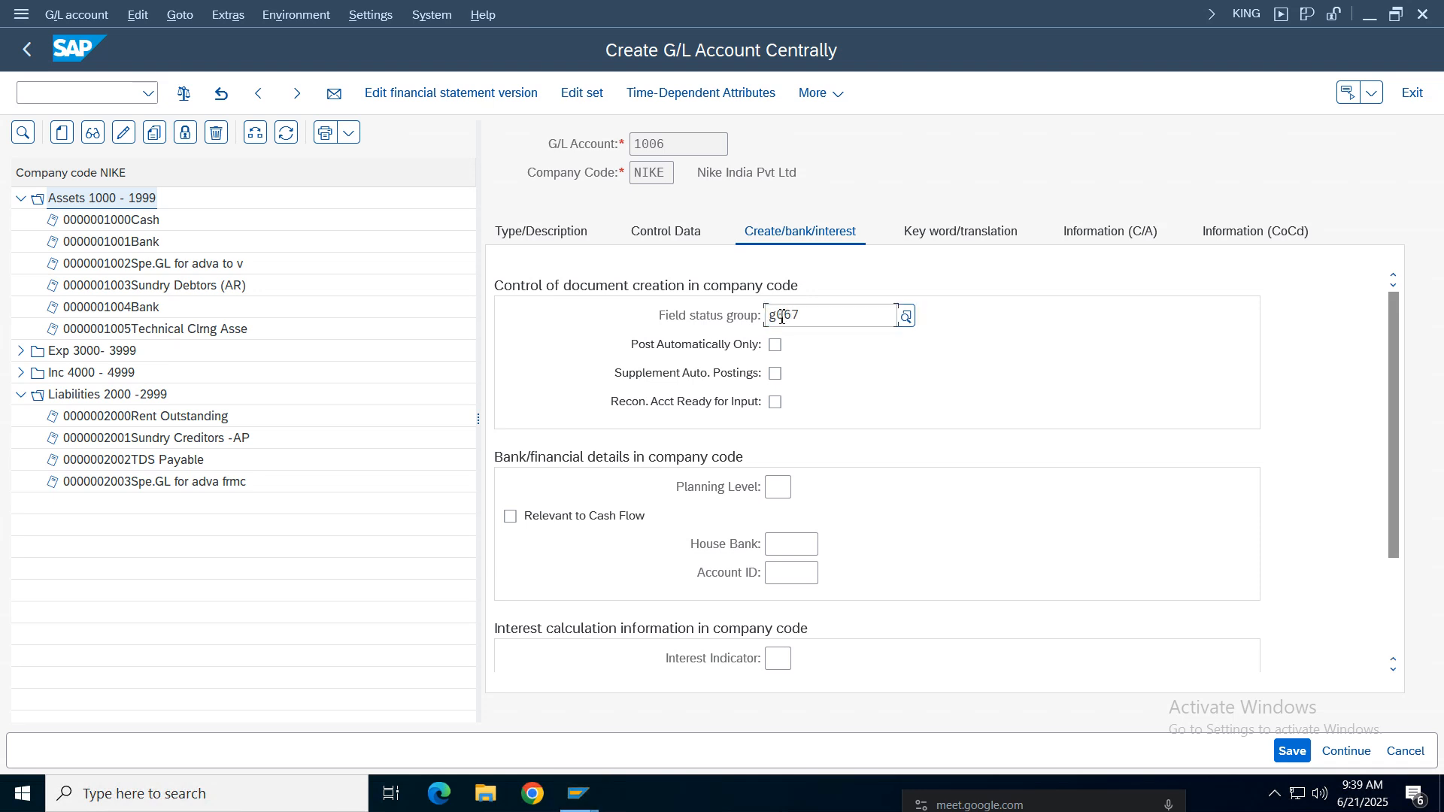
pyautogui.press('Return')
pyautogui.moveTo(1068, 317); pyautogui.dragTo(831, 317)
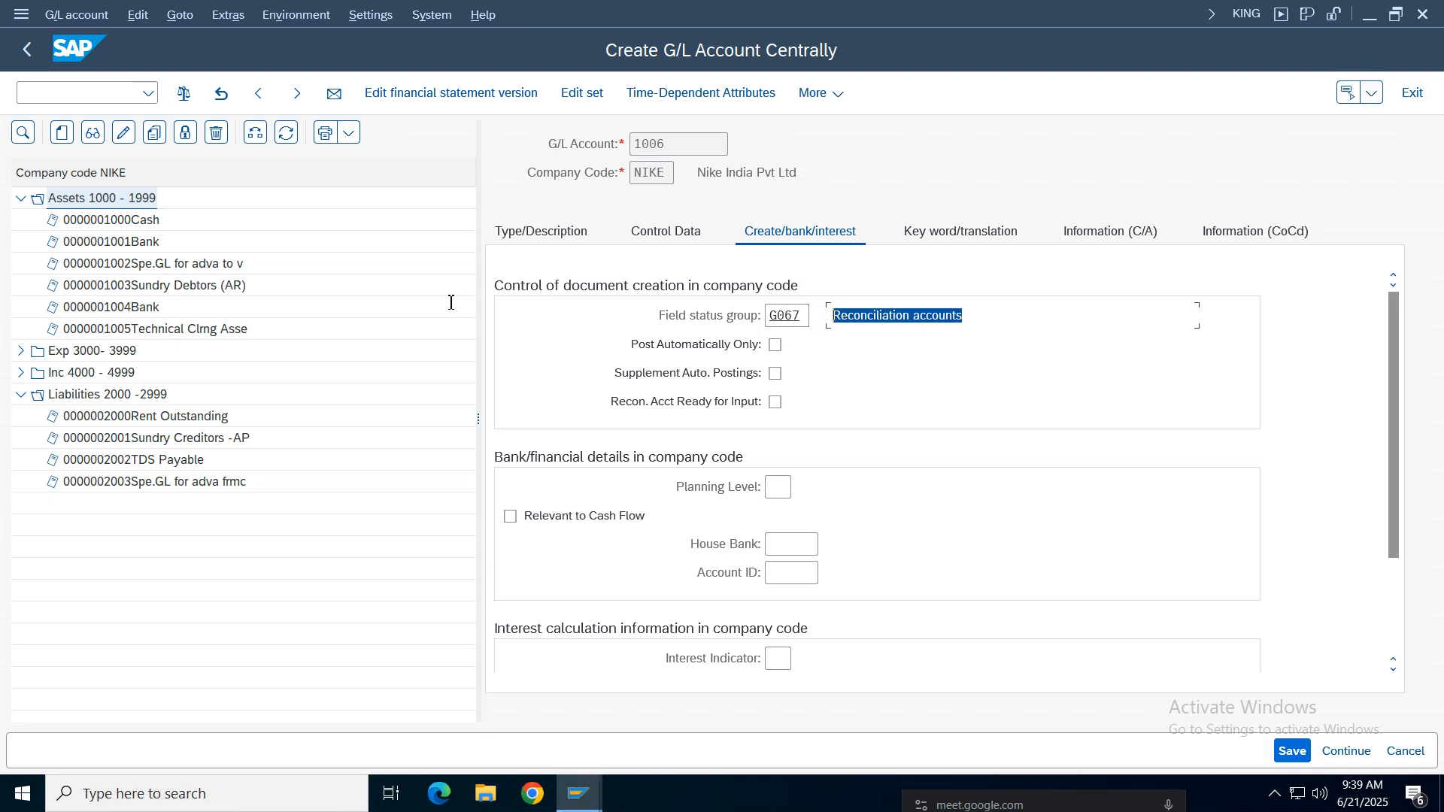
pyautogui.hotkey('ctrl', 's')
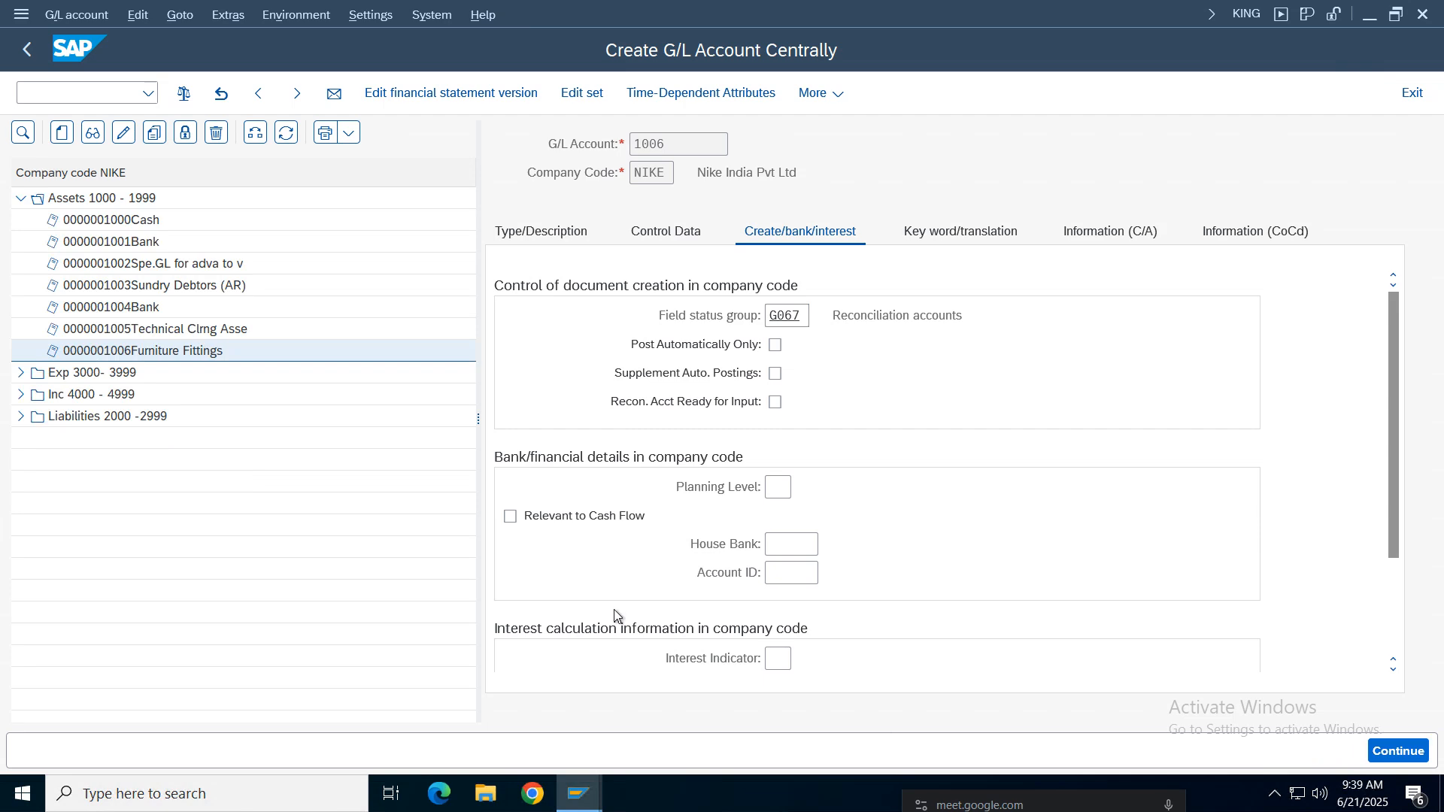
# Step: Assign account 1006 as Bal.Sh.Acct APC for depreciation area 1 and save it in the Nike Group customizing request
pyautogui.click(579, 794)
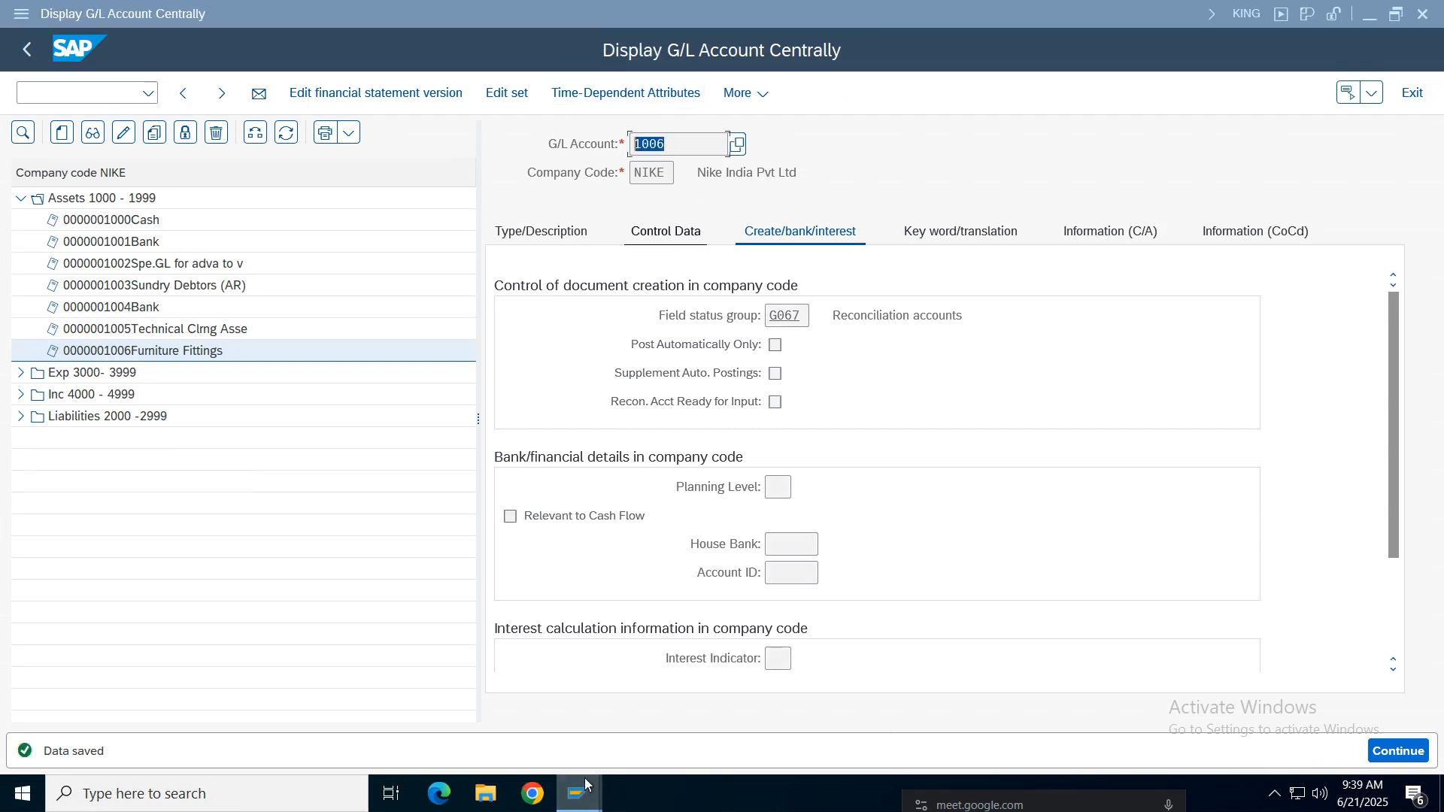
pyautogui.click(430, 722)
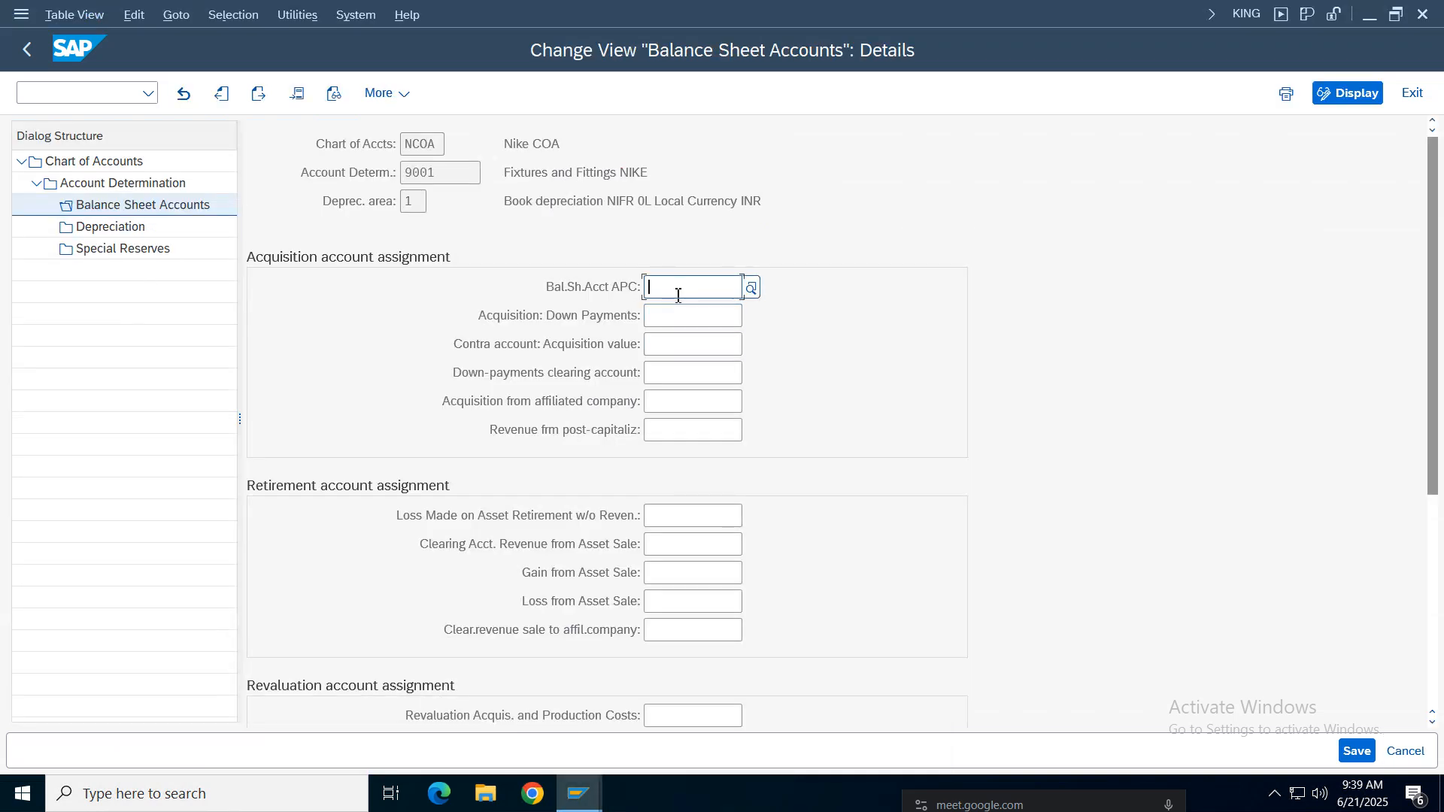
pyautogui.write('1006')
pyautogui.press('Return')
pyautogui.click(1357, 751)
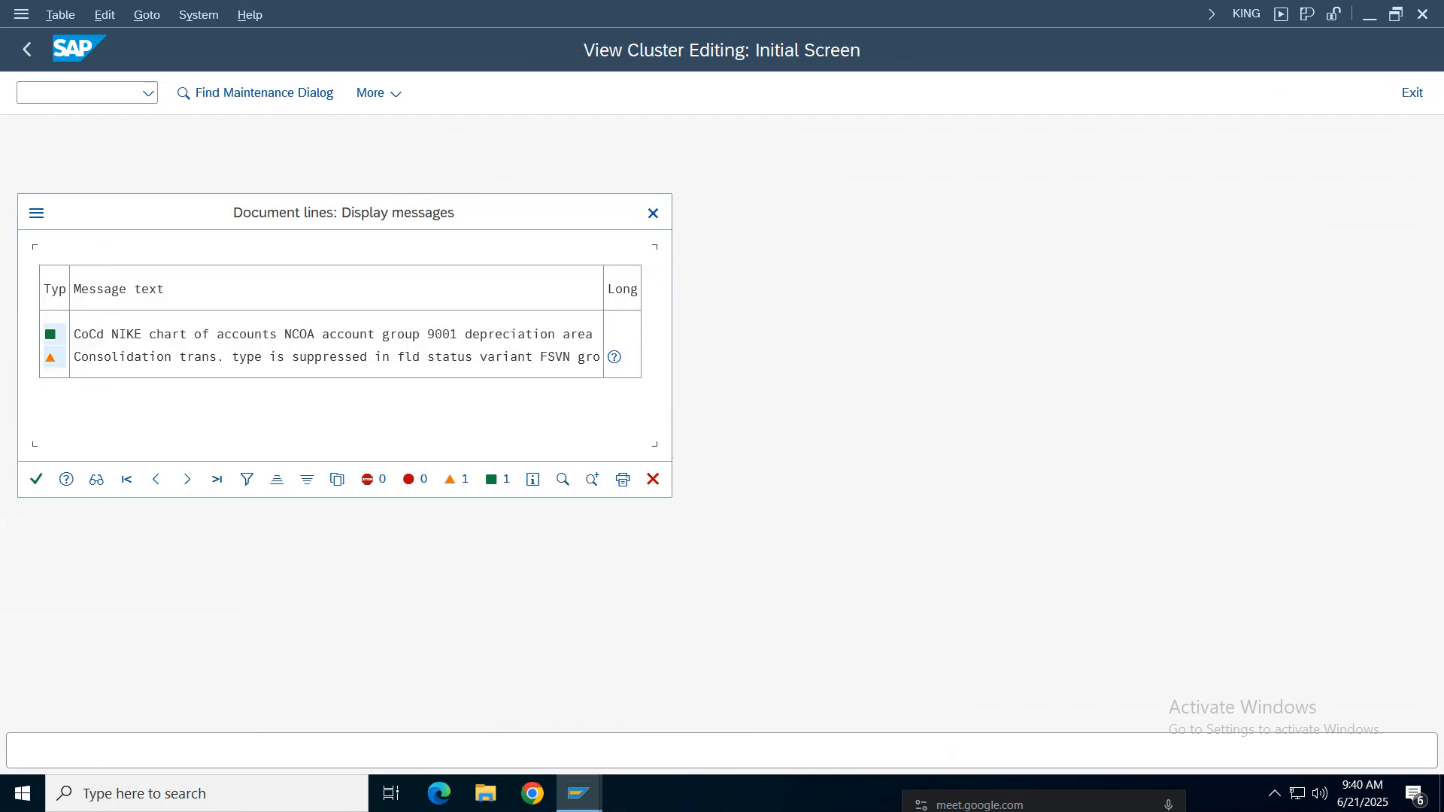
pyautogui.click(35, 480)
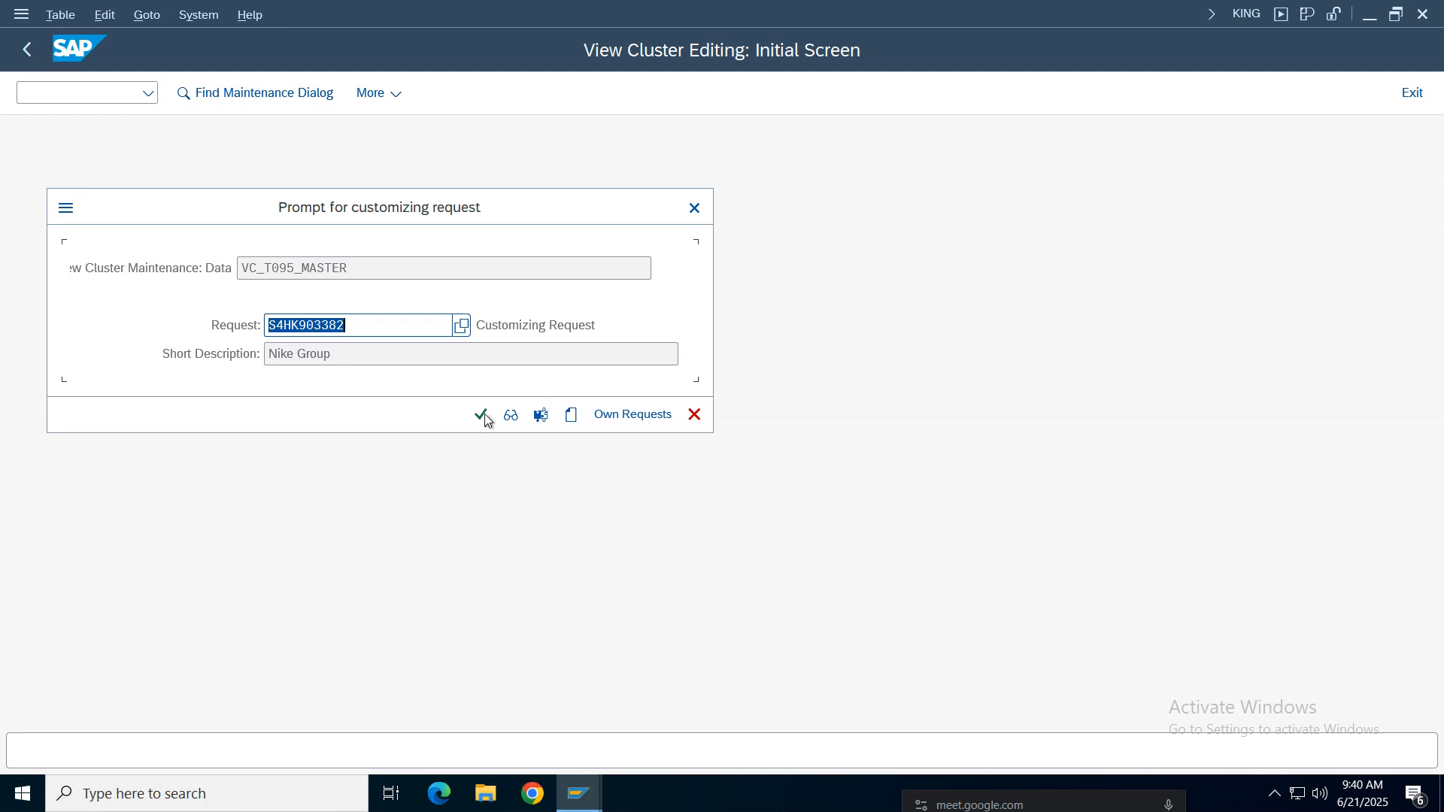
pyautogui.click(485, 419)
# Step: Return to the vendor invoice session and simulate the 600,000 INR asset acquisition document again
pyautogui.moveTo(579, 793)
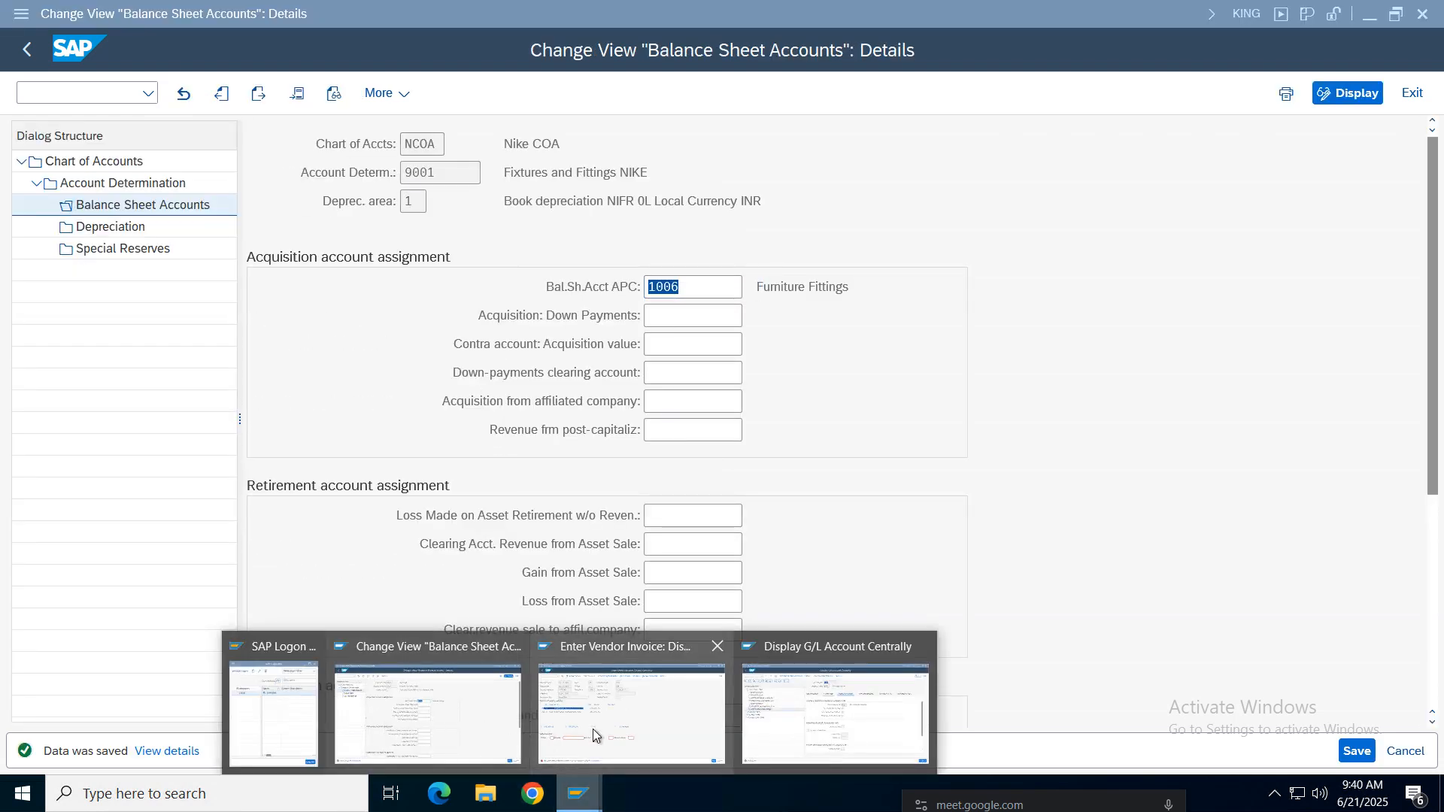
pyautogui.click(499, 745)
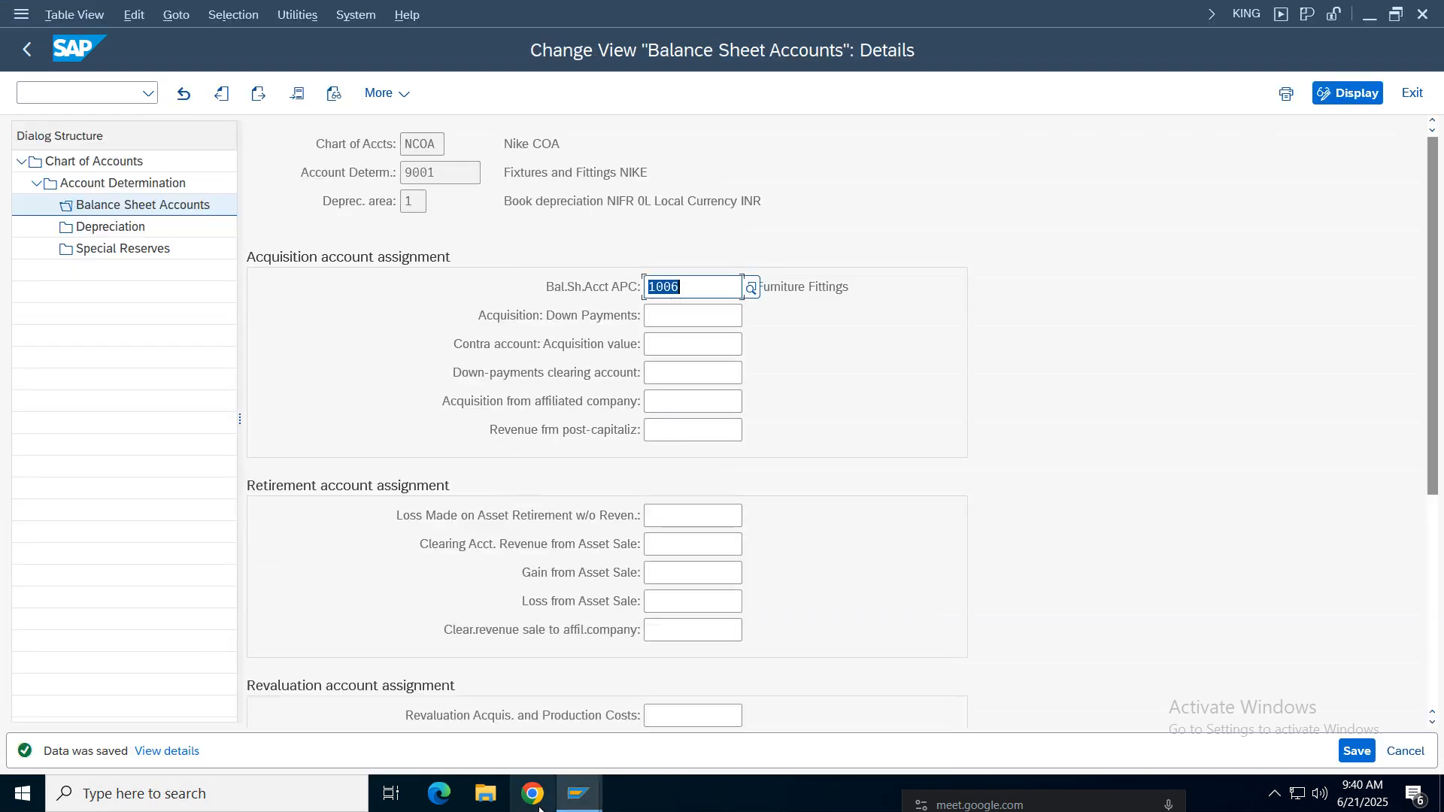
pyautogui.click(580, 793)
pyautogui.click(657, 712)
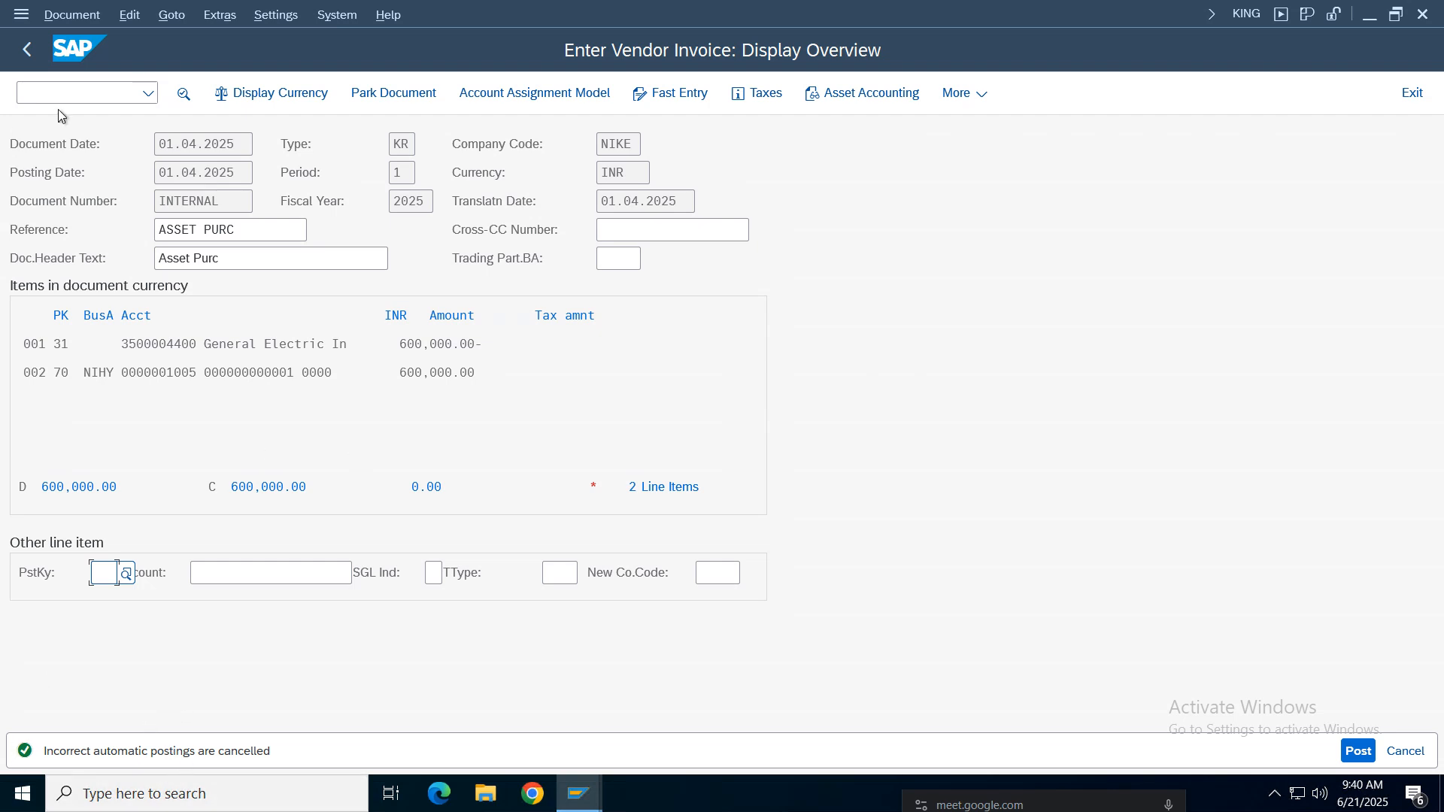
pyautogui.click(60, 17)
pyautogui.click(94, 123)
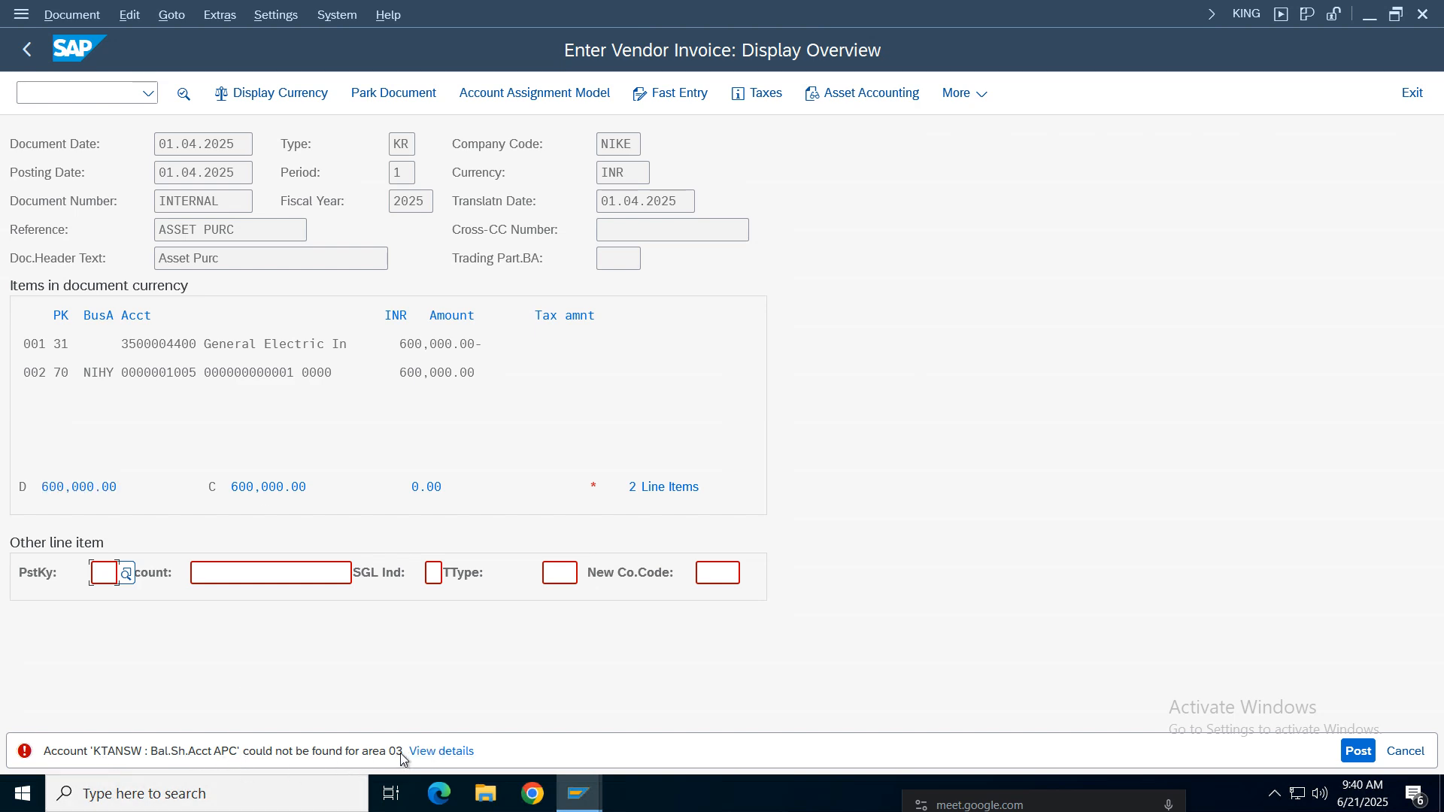
# Step: Switch to the Balance Sheet Accounts session and open the details of depreciation area 3 for account determination 9001
pyautogui.click(600, 799)
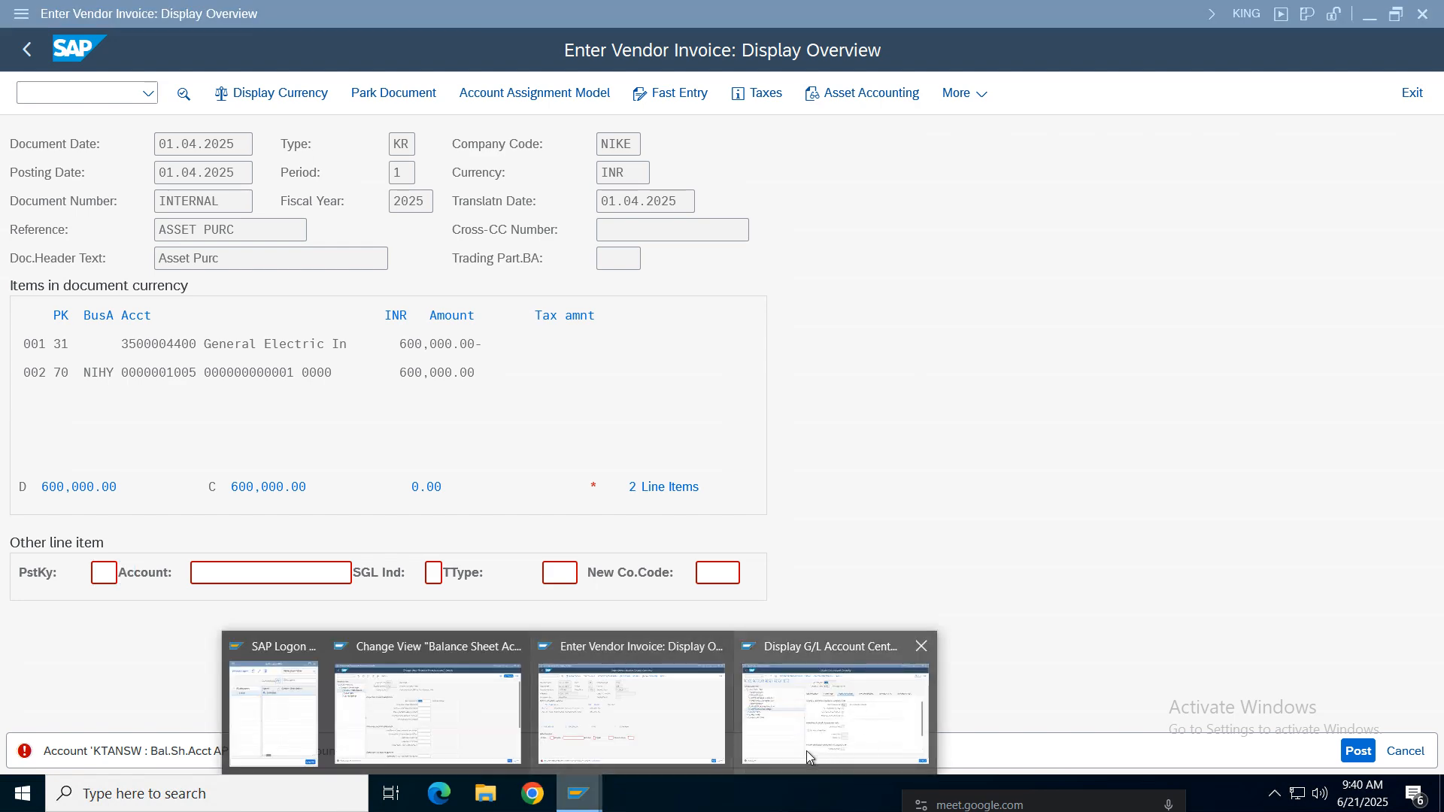
pyautogui.click(471, 720)
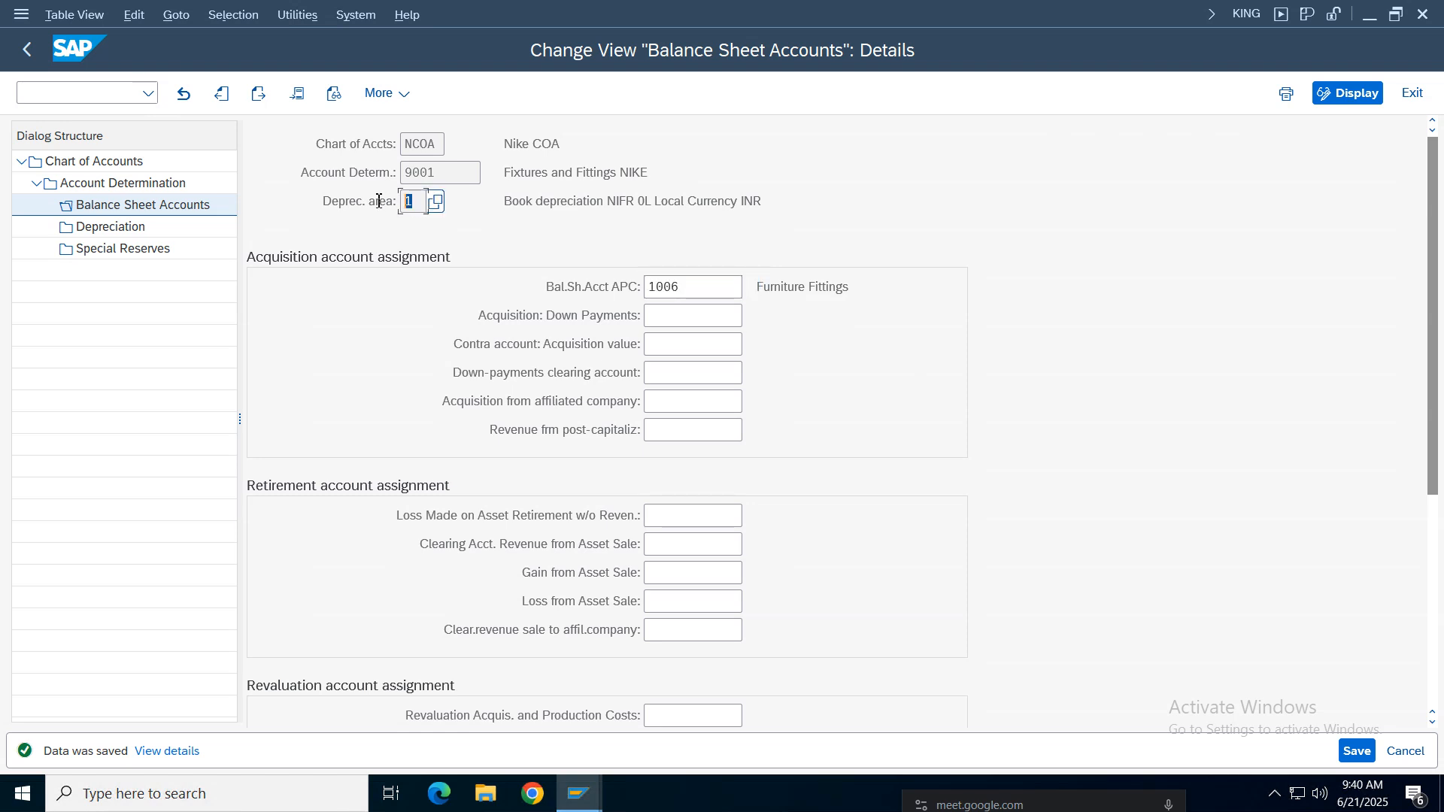
pyautogui.click(740, 295)
pyautogui.click(259, 94)
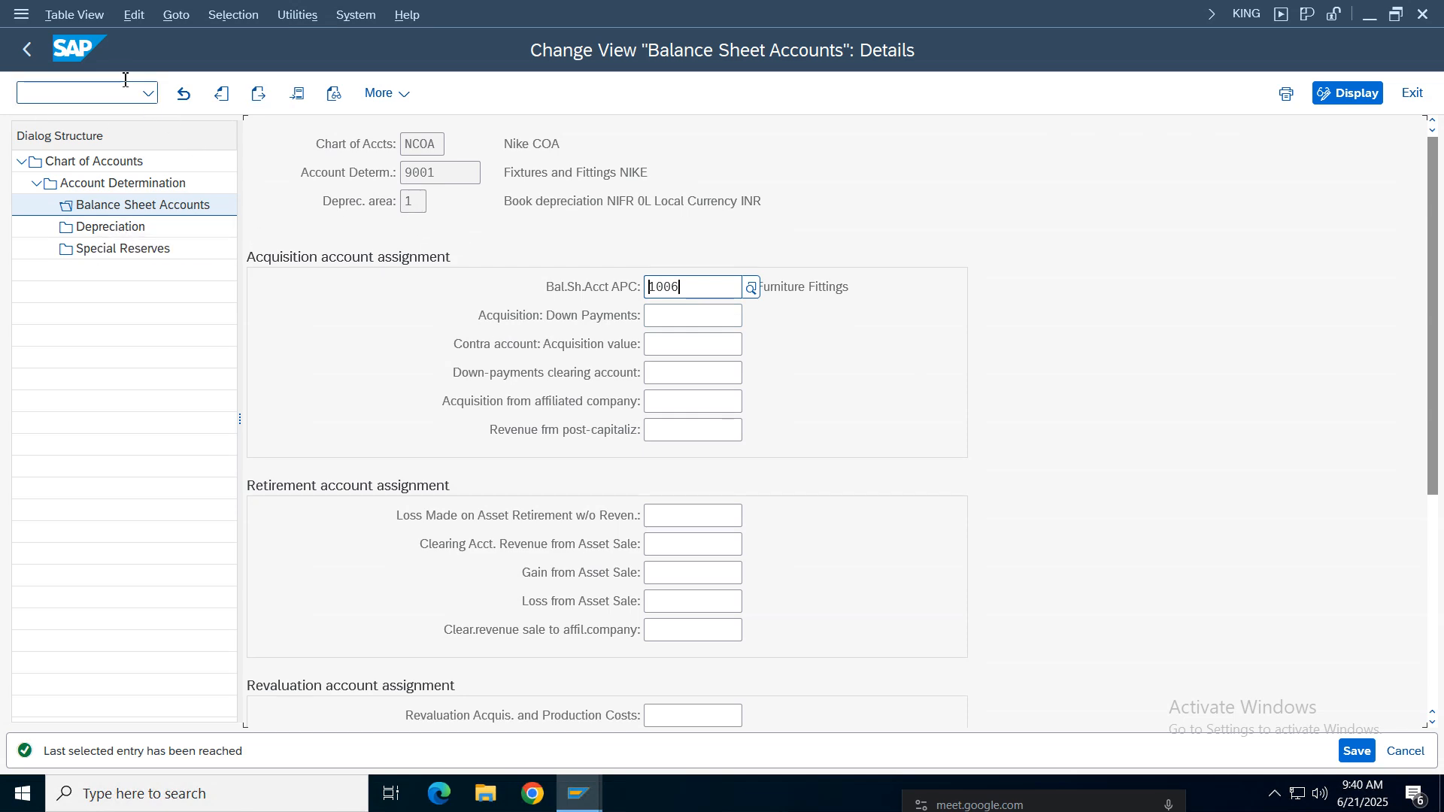
pyautogui.click(27, 51)
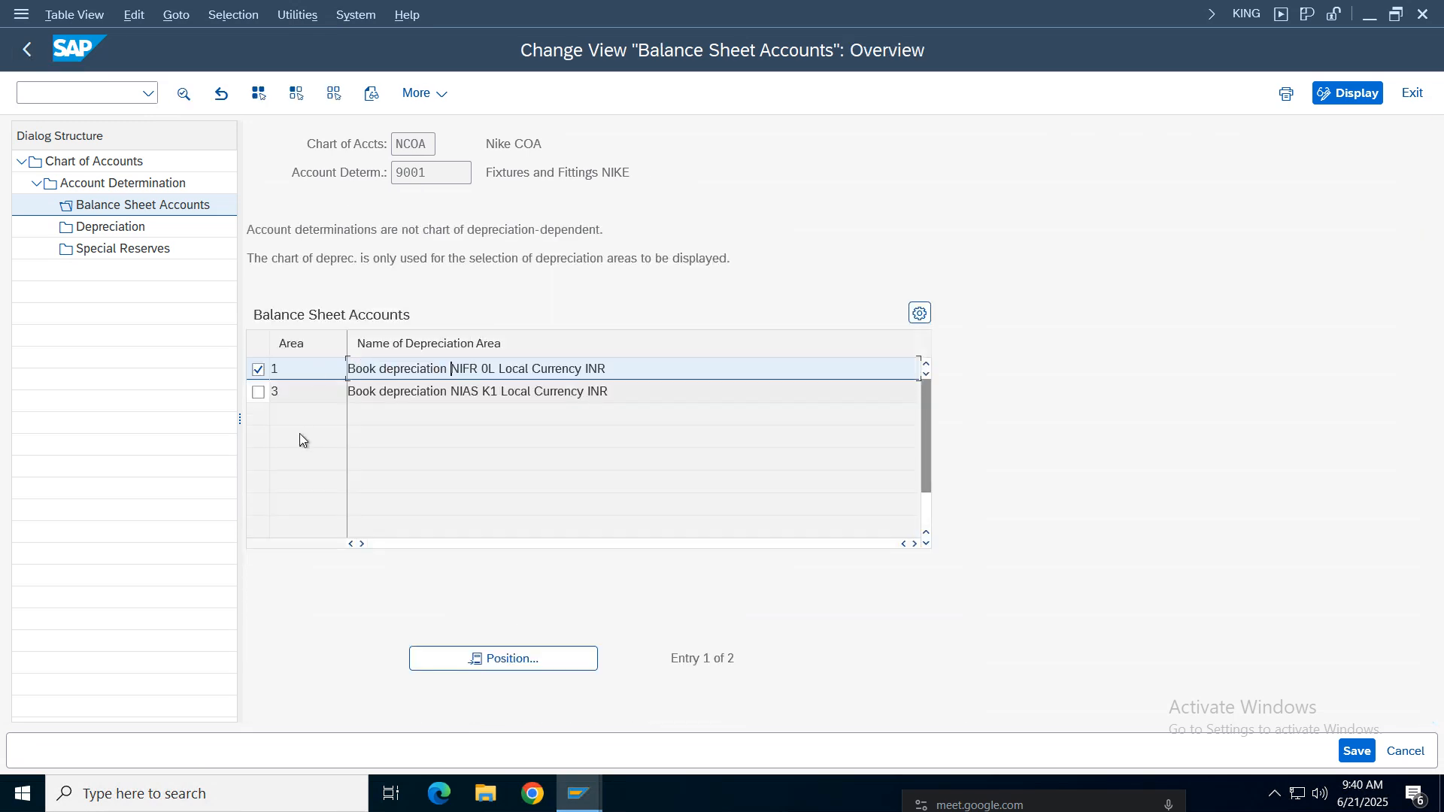
pyautogui.click(258, 371)
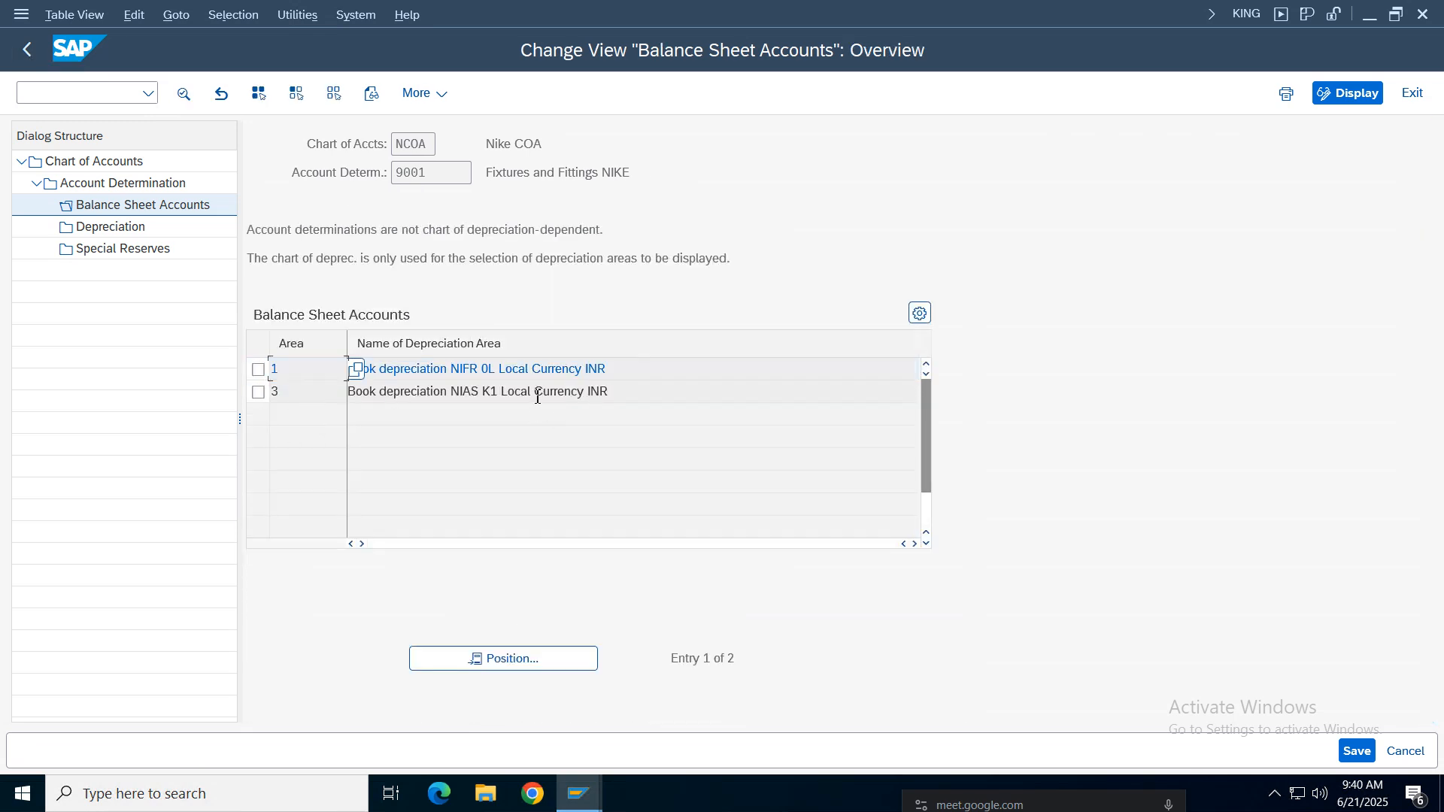
pyautogui.click(361, 392)
pyautogui.click(258, 392)
pyautogui.doubleClick(467, 391)
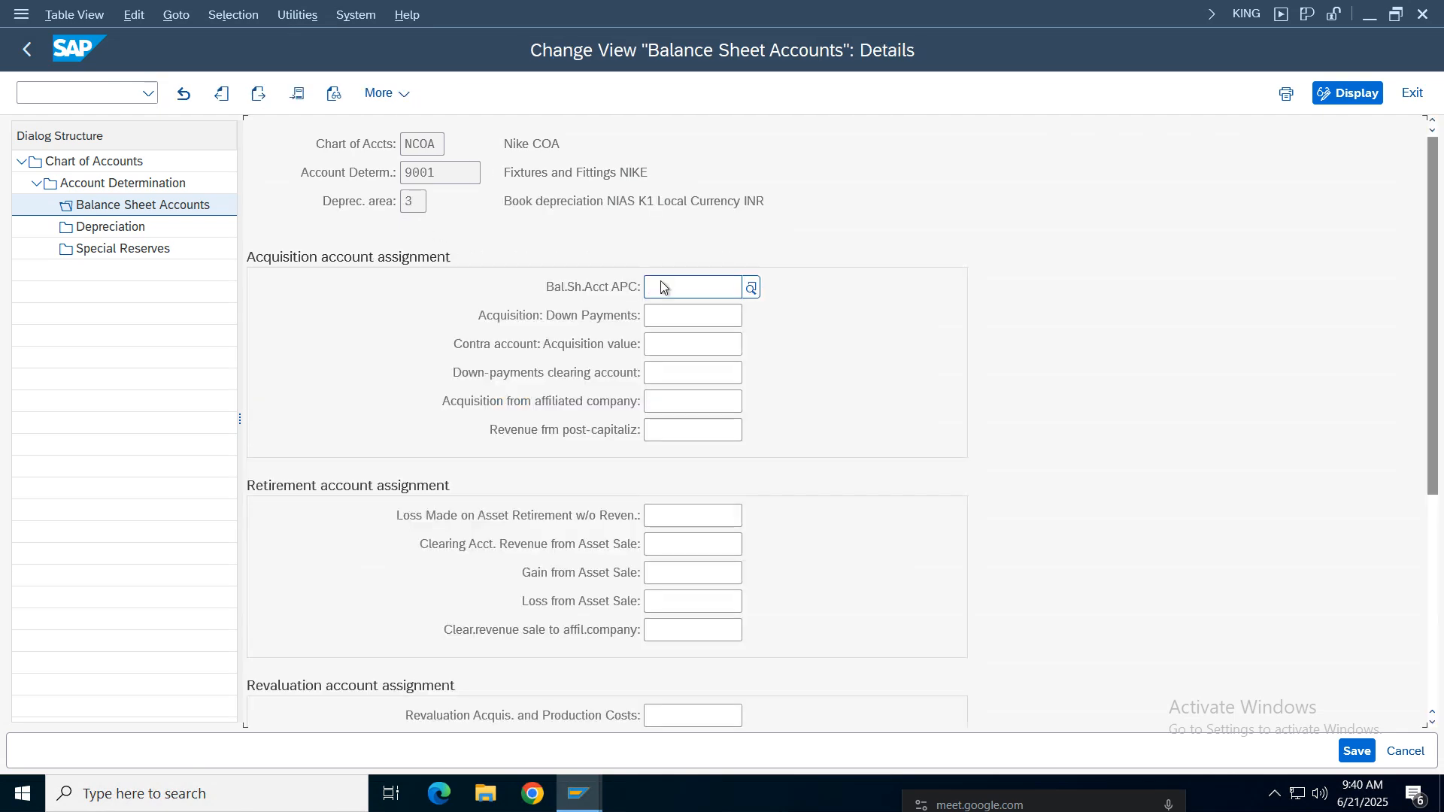
# Step: Assign account 1006 as Bal.Sh.Acct APC for depreciation area 3, save it and acknowledge the message log
pyautogui.write('1')
pyautogui.click(674, 314)
pyautogui.click(1370, 754)
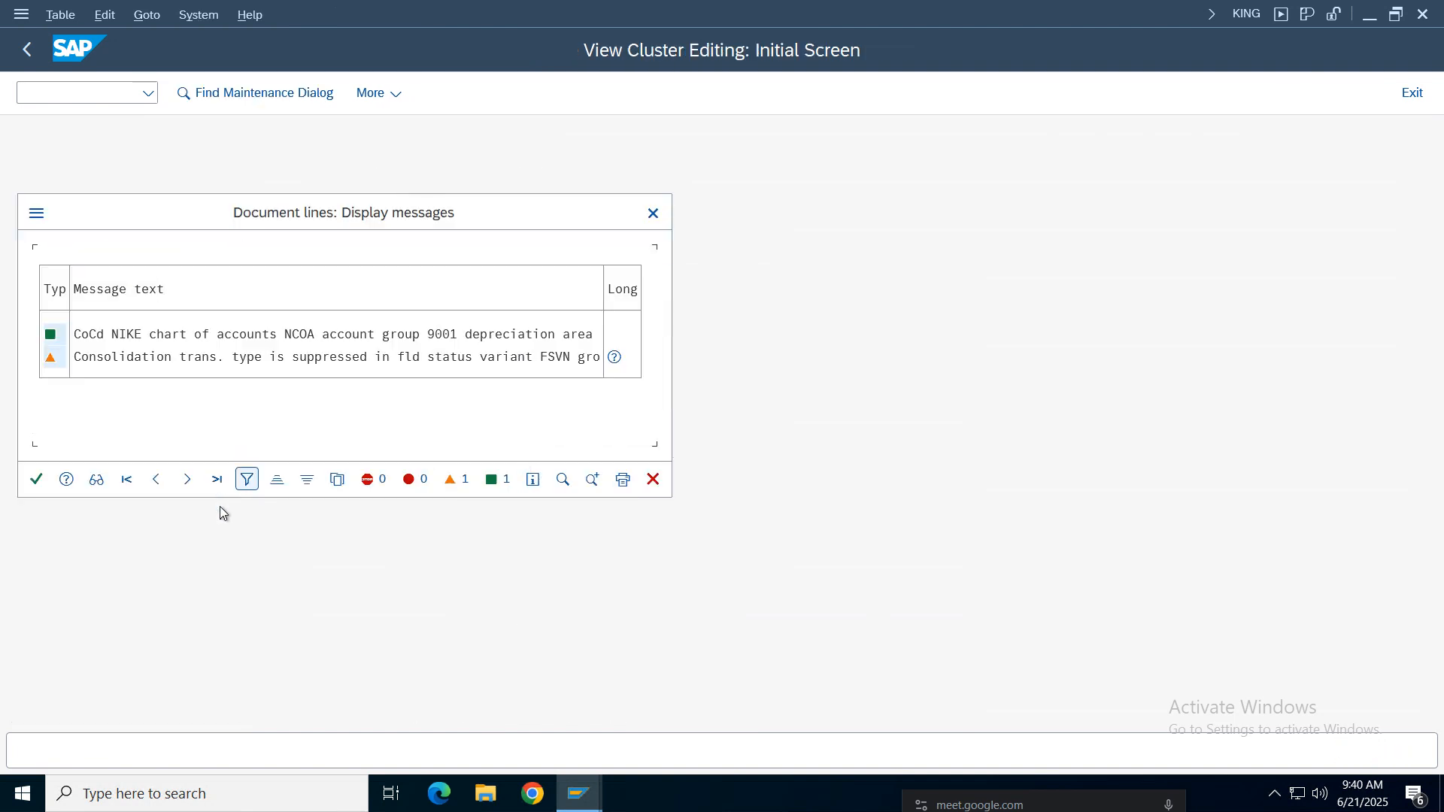
pyautogui.click(36, 479)
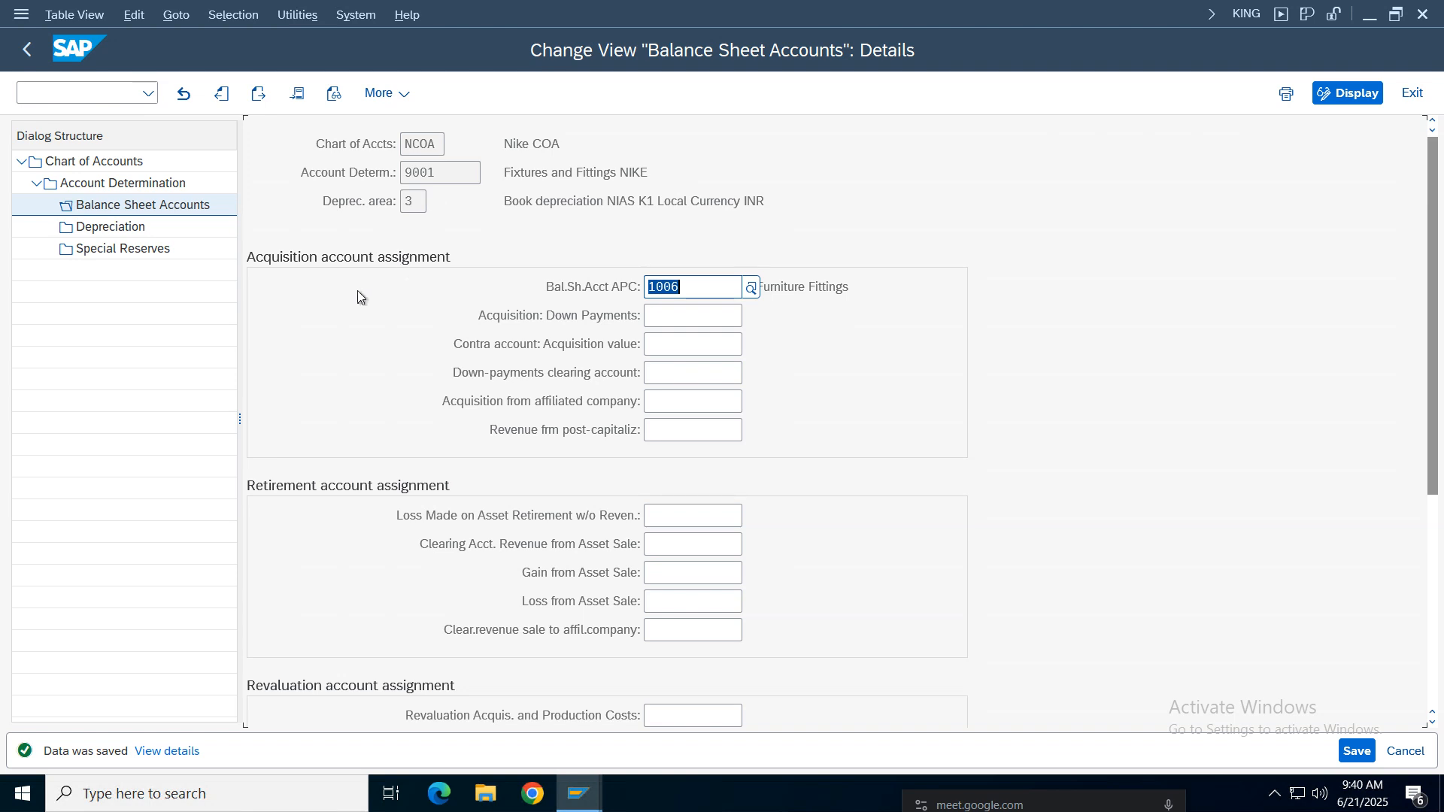
# Step: Return to the balance sheet accounts overview and review the entries for depreciation areas 1 and 3
pyautogui.click(27, 49)
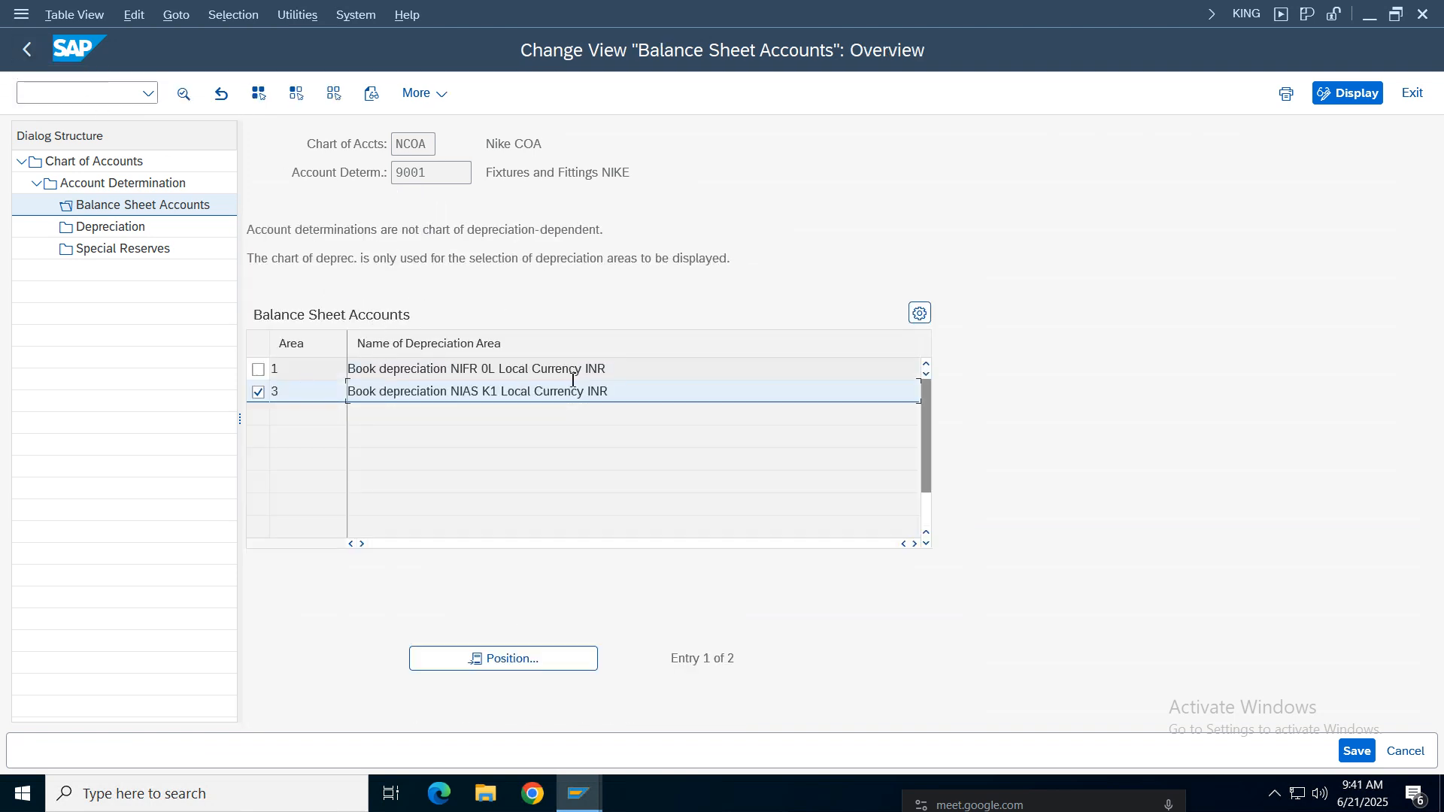
pyautogui.moveTo(628, 371); pyautogui.dragTo(251, 357)
pyautogui.moveTo(666, 394); pyautogui.dragTo(252, 404)
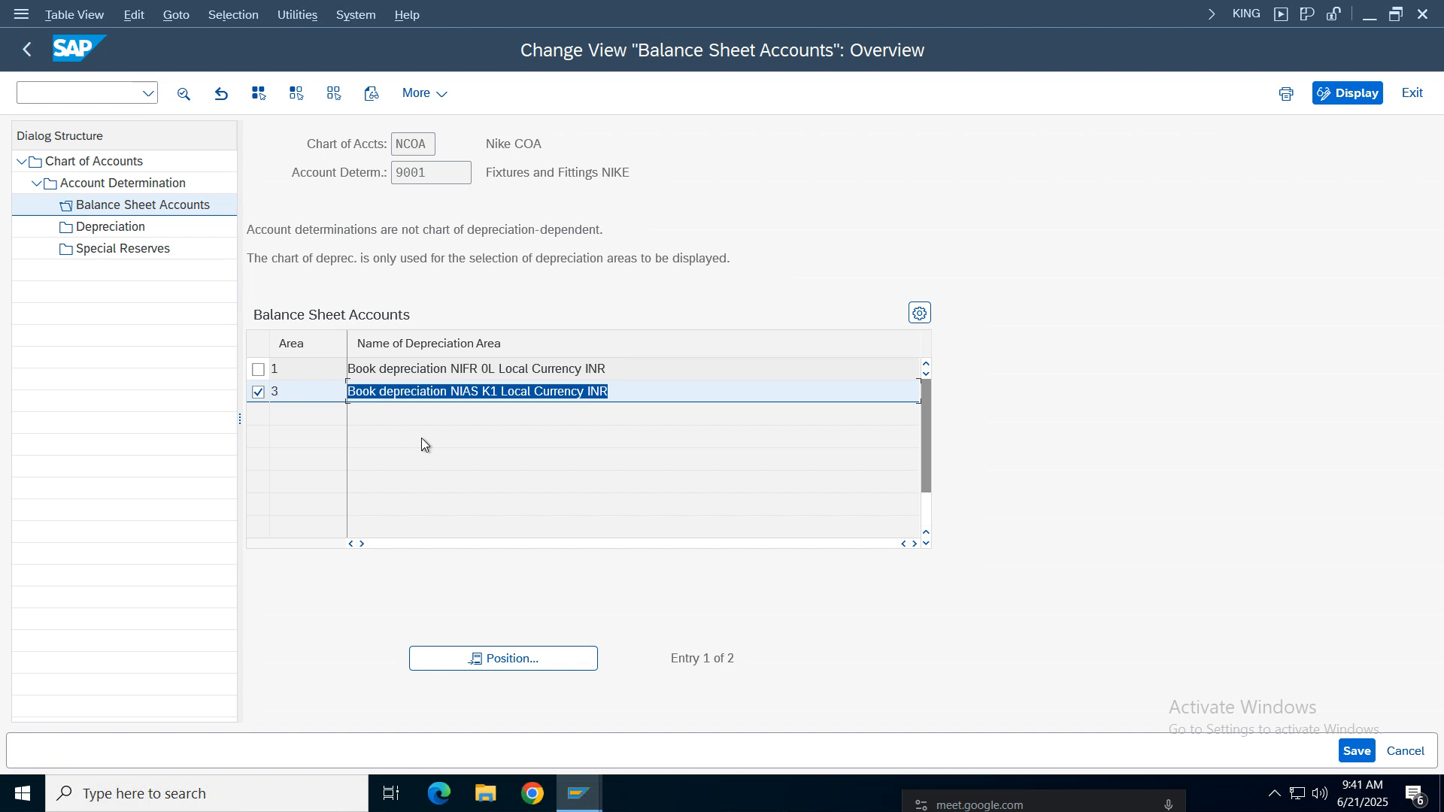
pyautogui.click(538, 392)
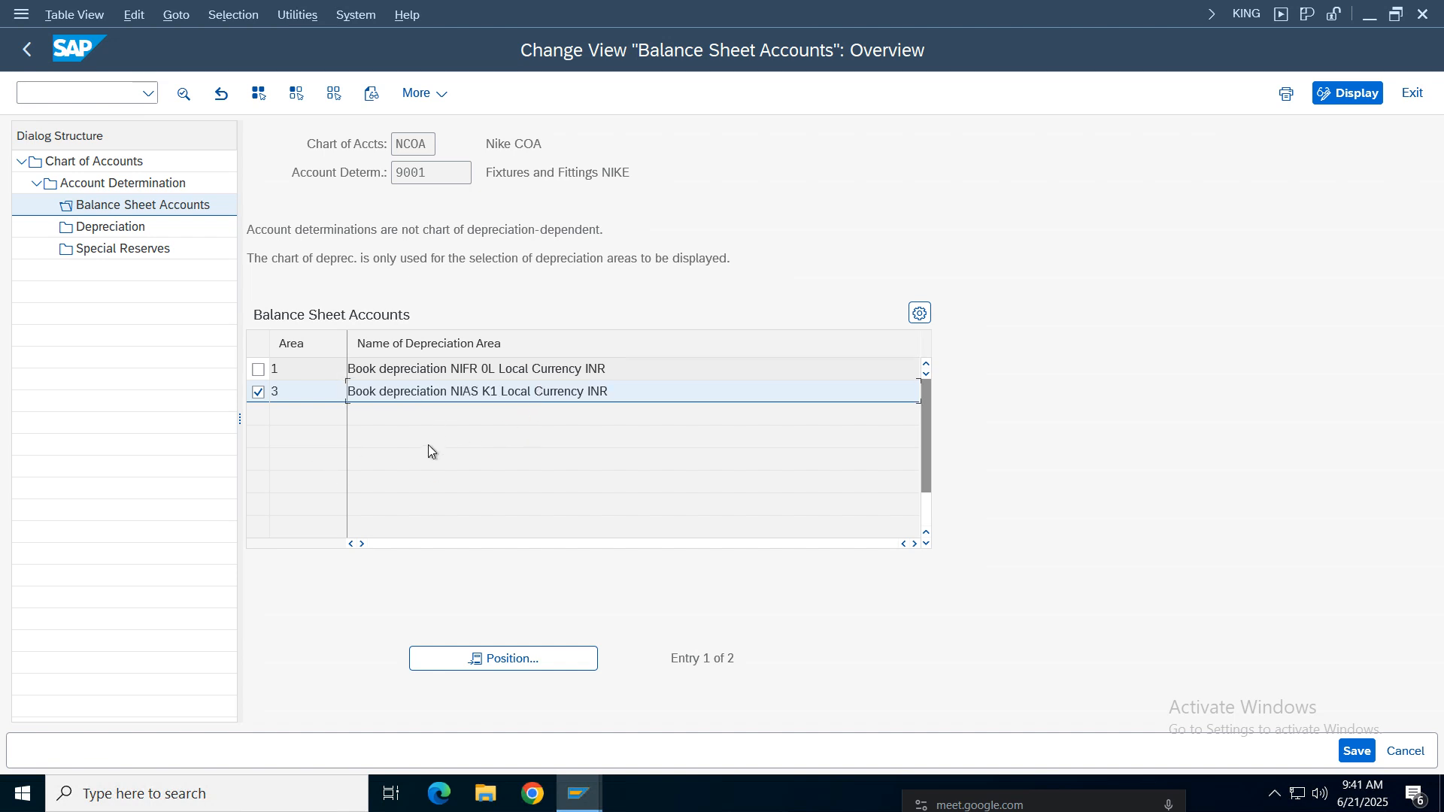
# Step: Return to the vendor invoice session, simulate the asset acquisition document again and try to post it
pyautogui.click(579, 793)
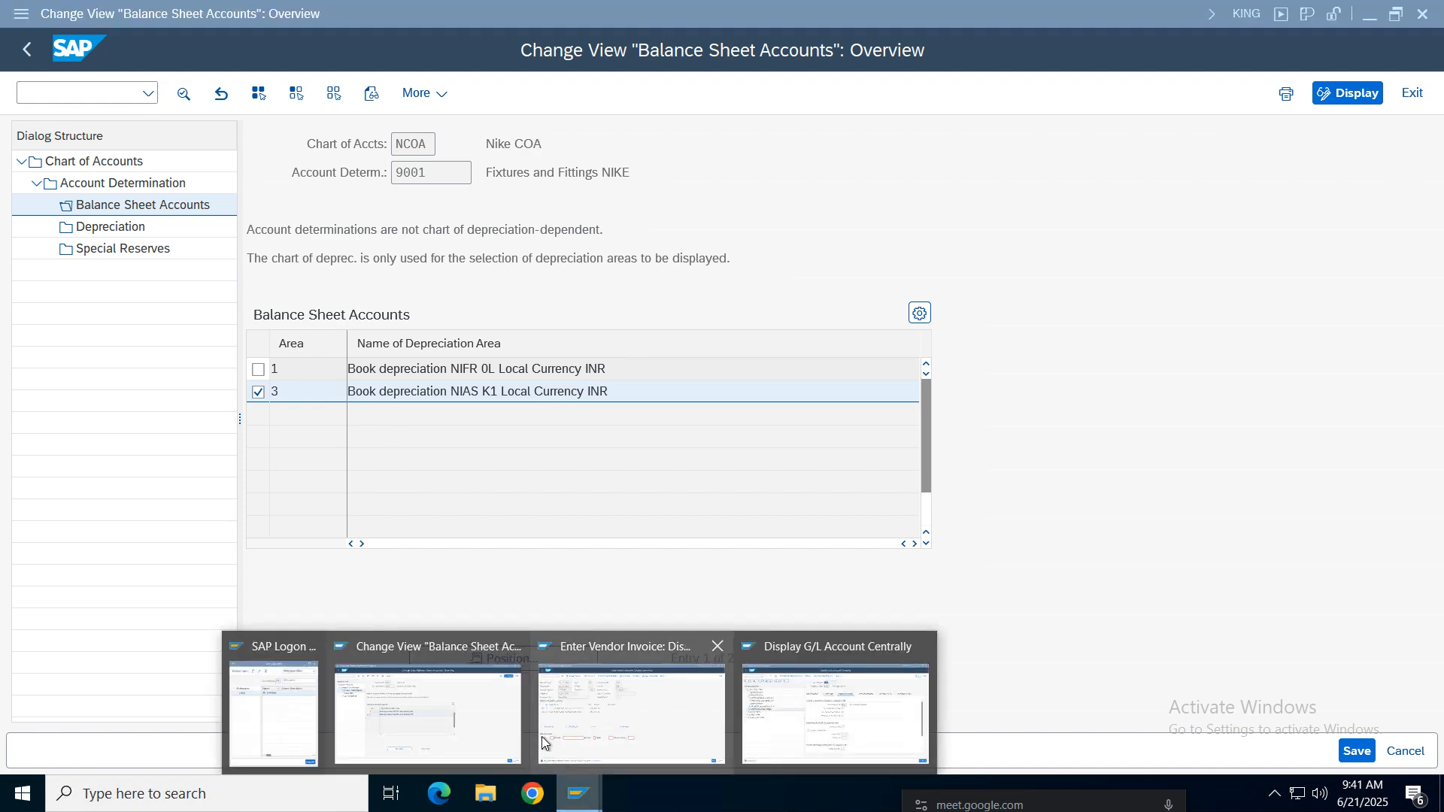
pyautogui.click(585, 730)
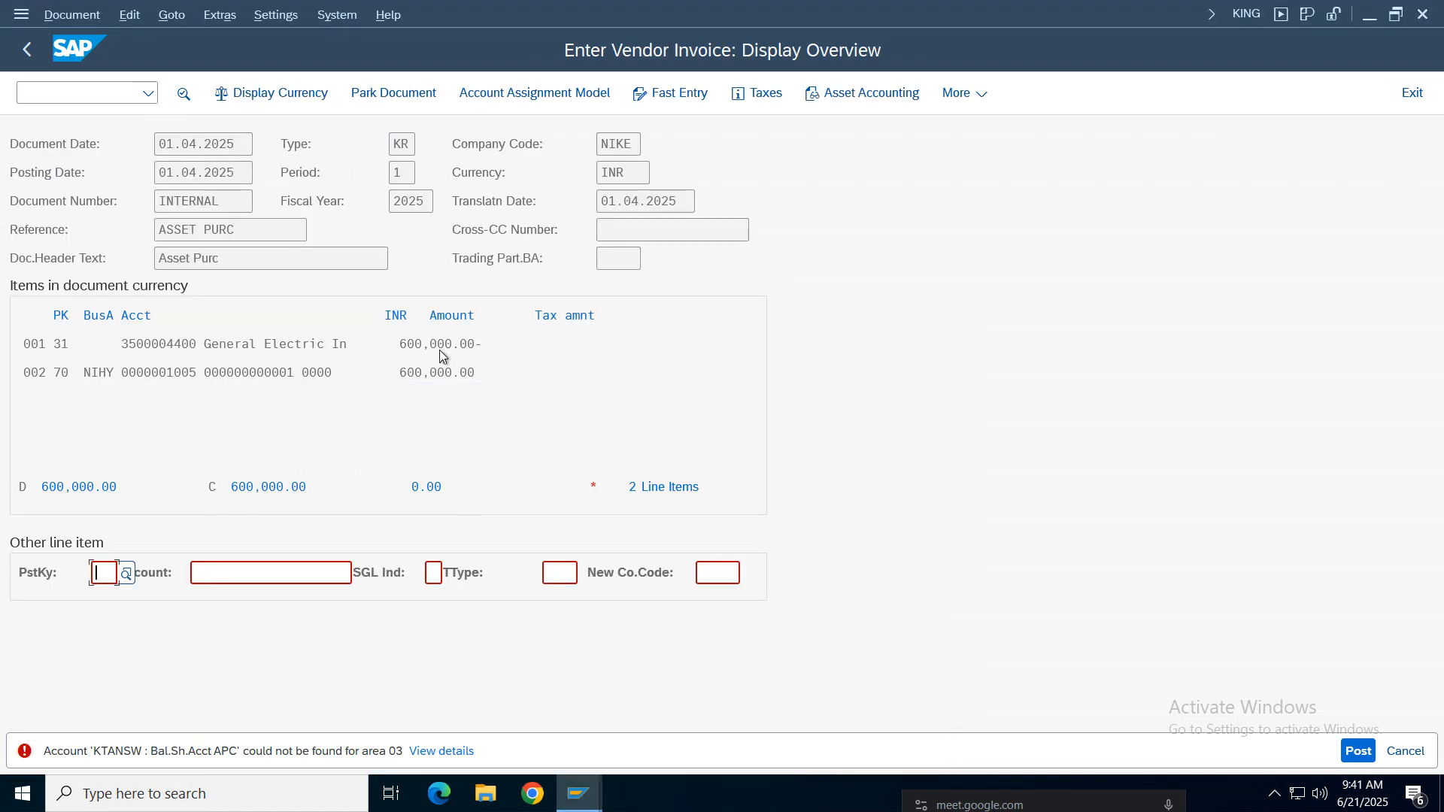
pyautogui.press('Return')
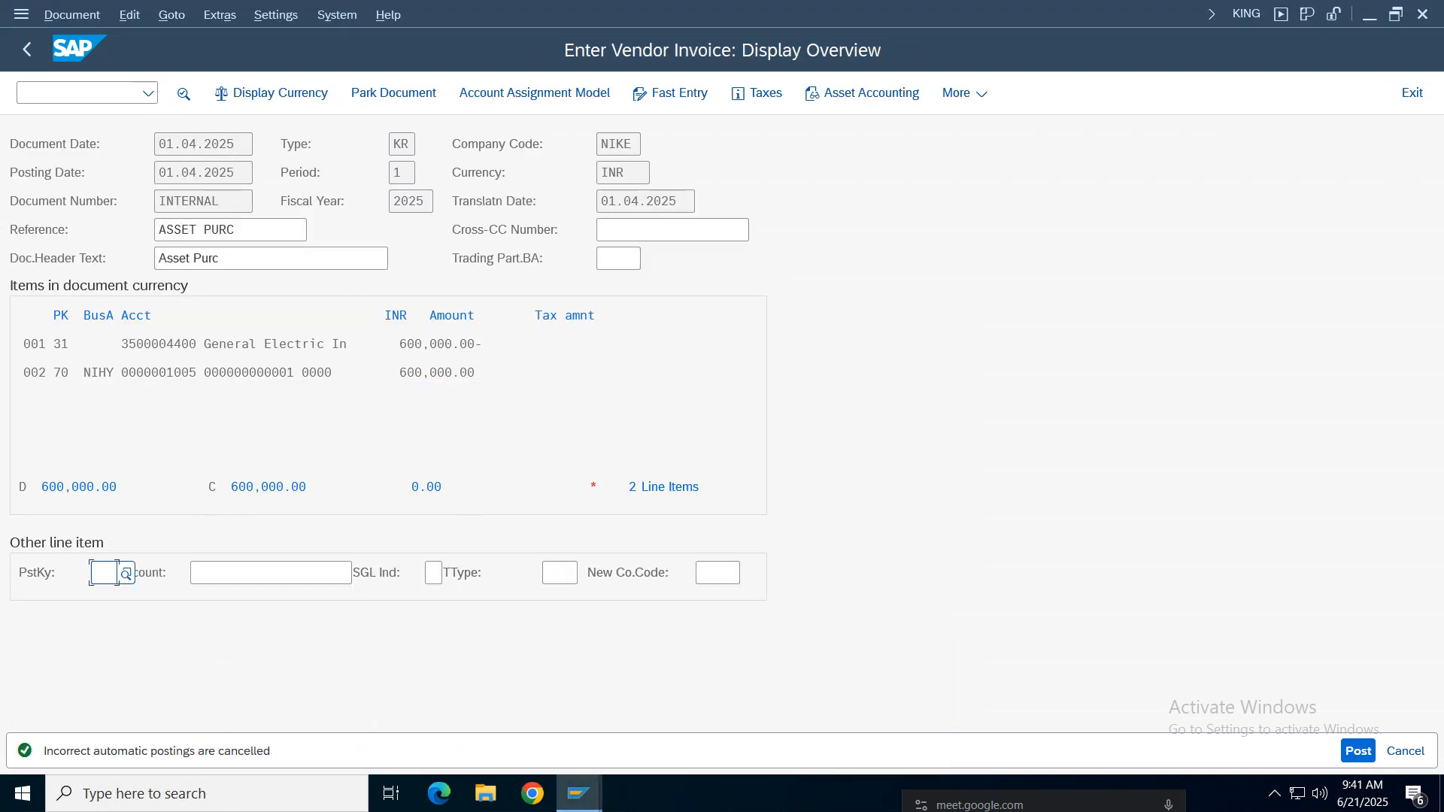
pyautogui.click(72, 15)
pyautogui.click(90, 124)
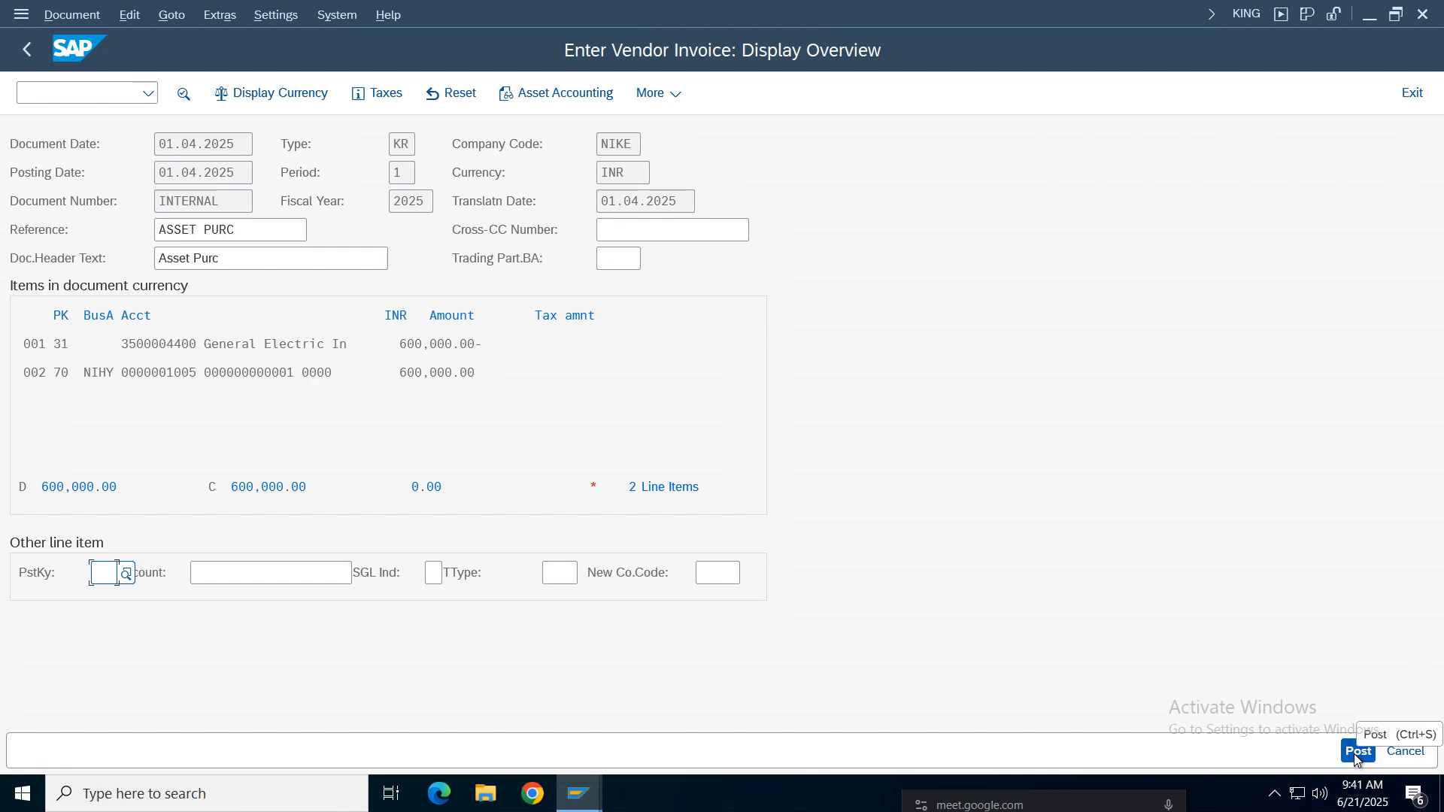
pyautogui.click(1358, 752)
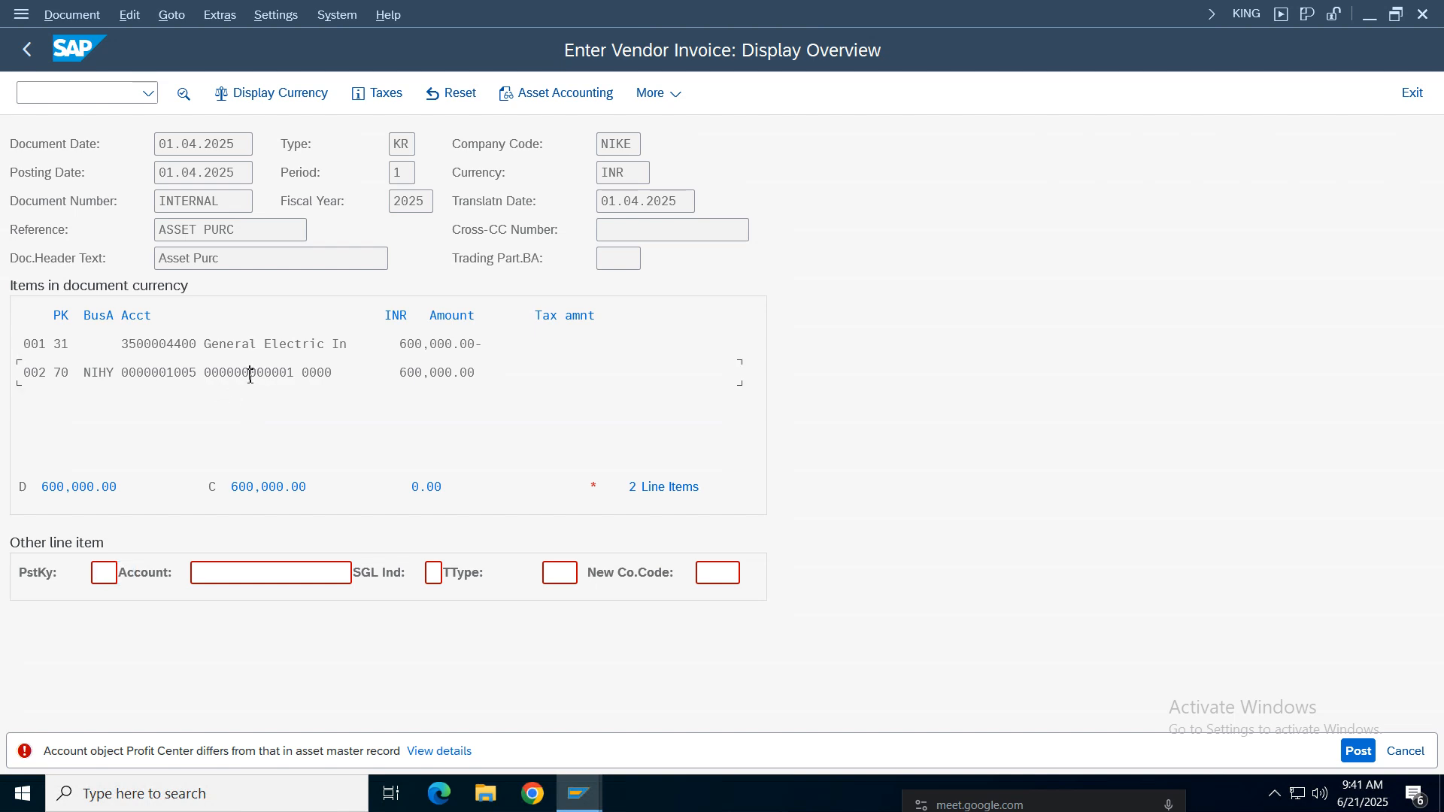
# Step: Open the asset debit line item 002 and display its coding block to check the account assignment
pyautogui.press('Return')
pyautogui.doubleClick(211, 351)
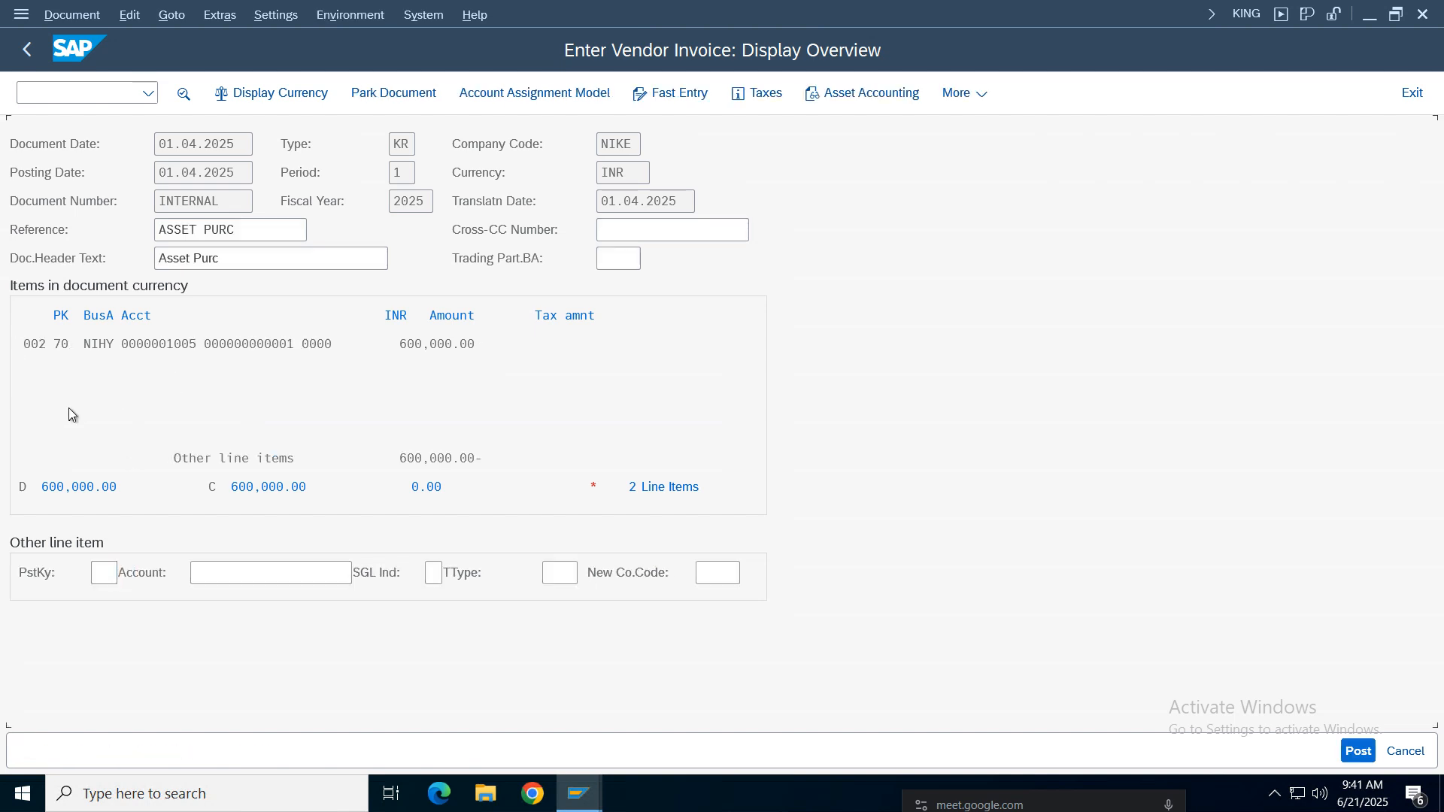
pyautogui.click(700, 431)
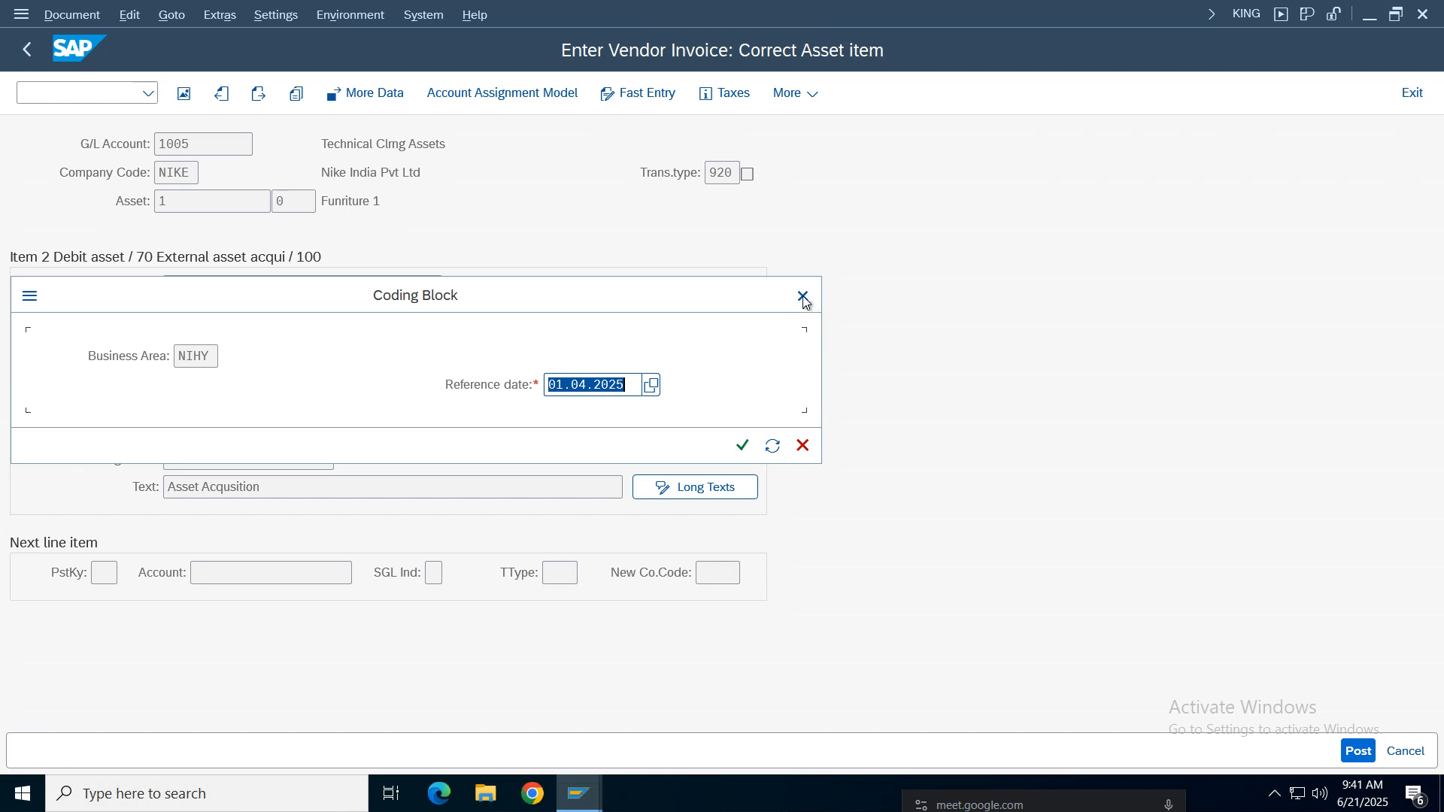
# Step: Close the asset item's coding block without leaving the invoice and review the details of the vendor line item
pyautogui.click(803, 298)
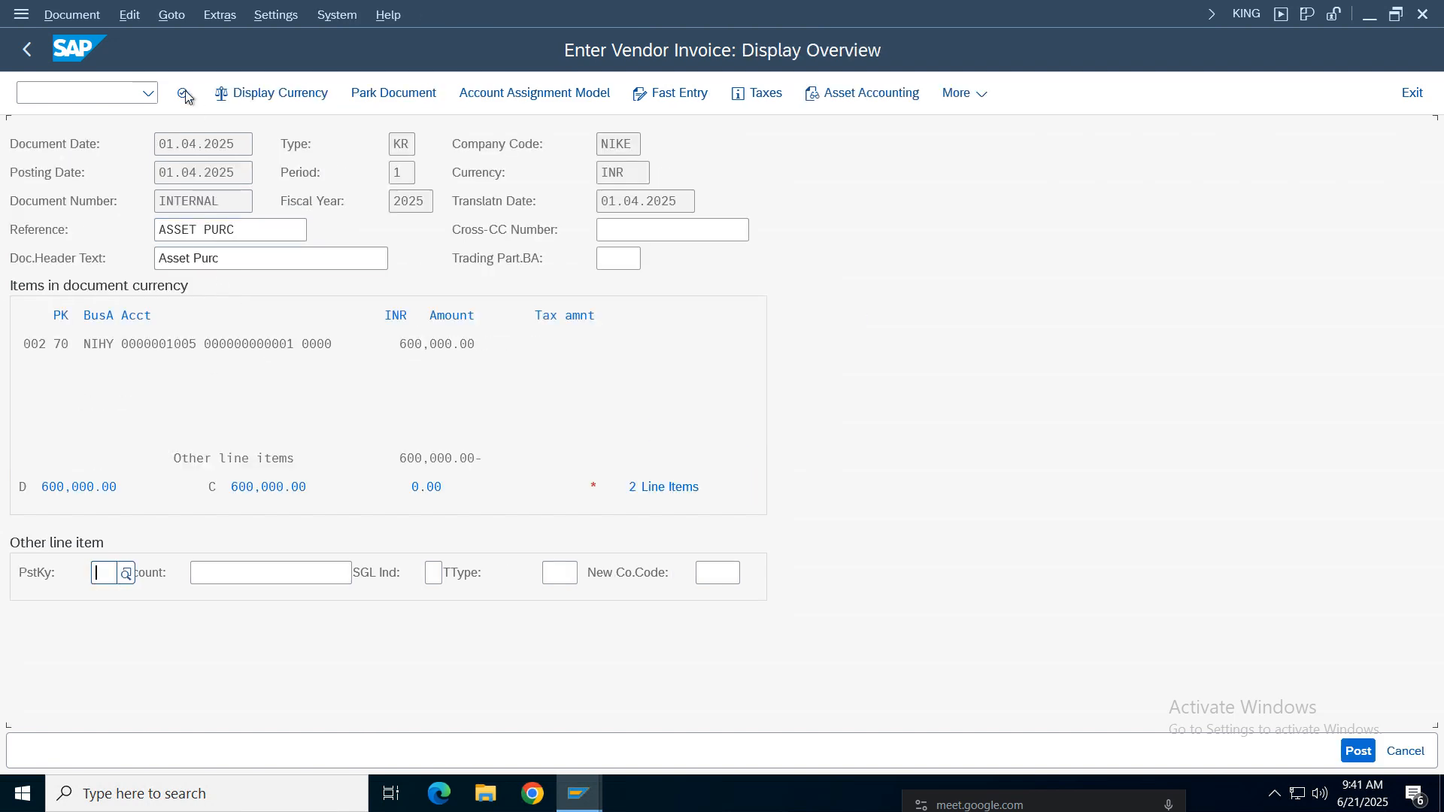
pyautogui.click(27, 50)
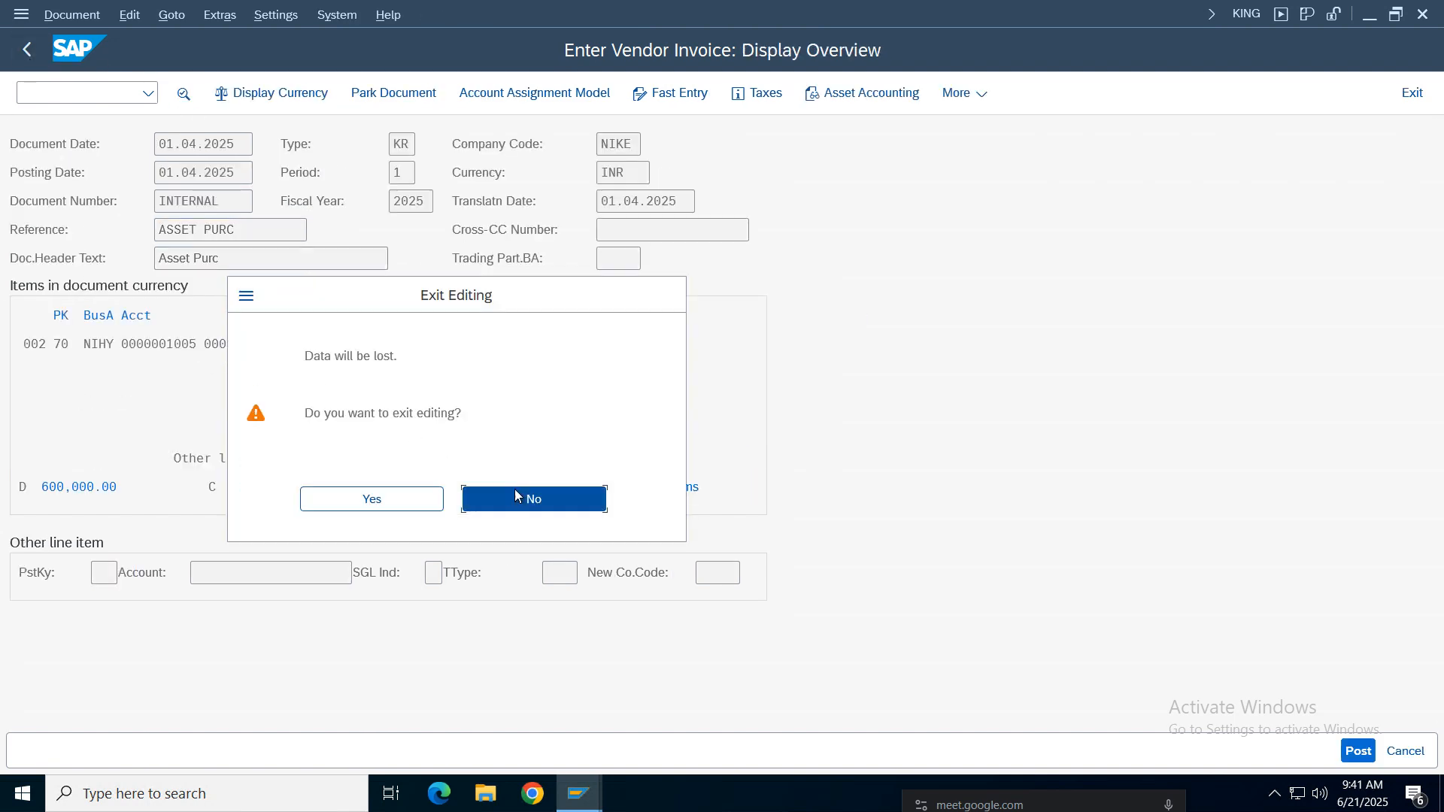
pyautogui.click(517, 496)
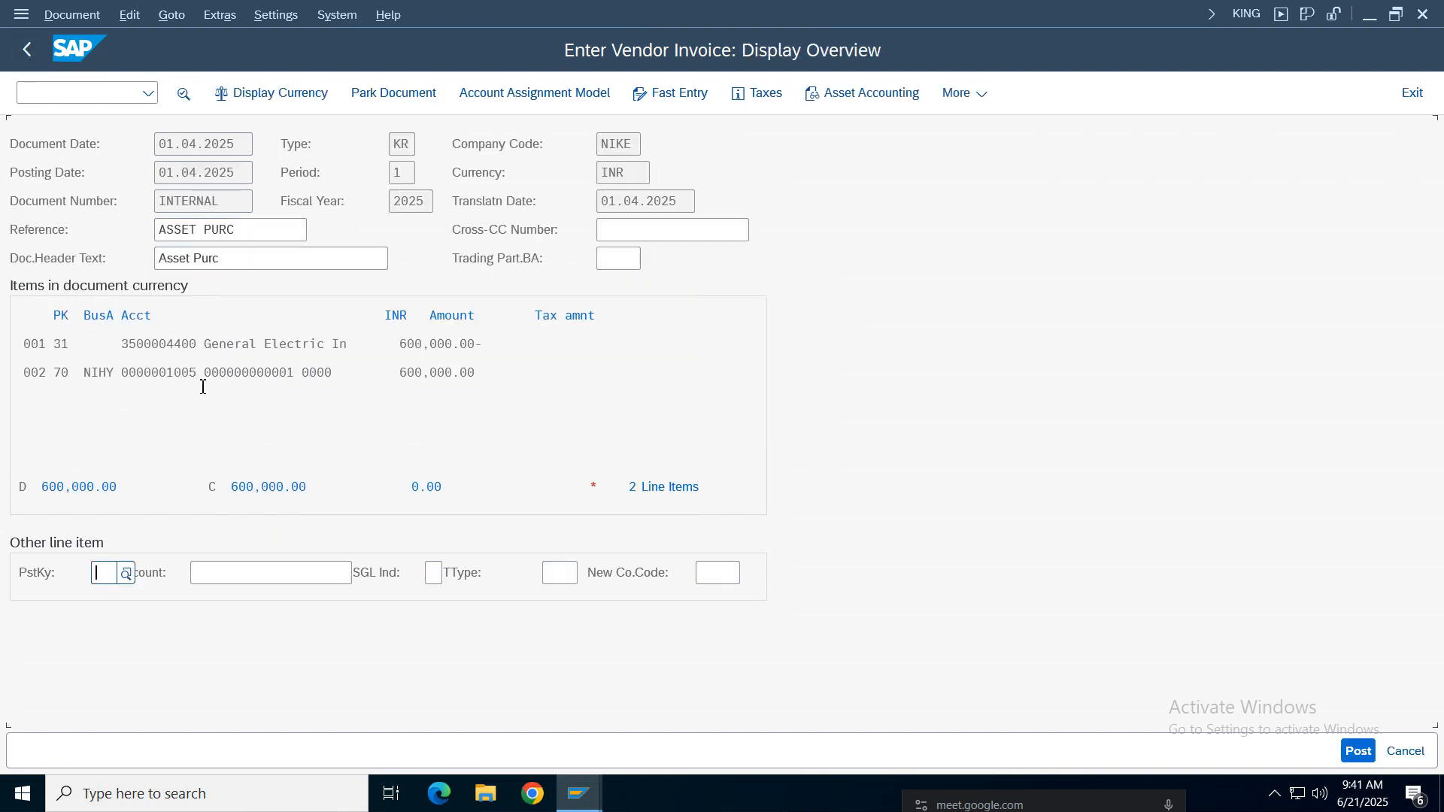
pyautogui.doubleClick(101, 401)
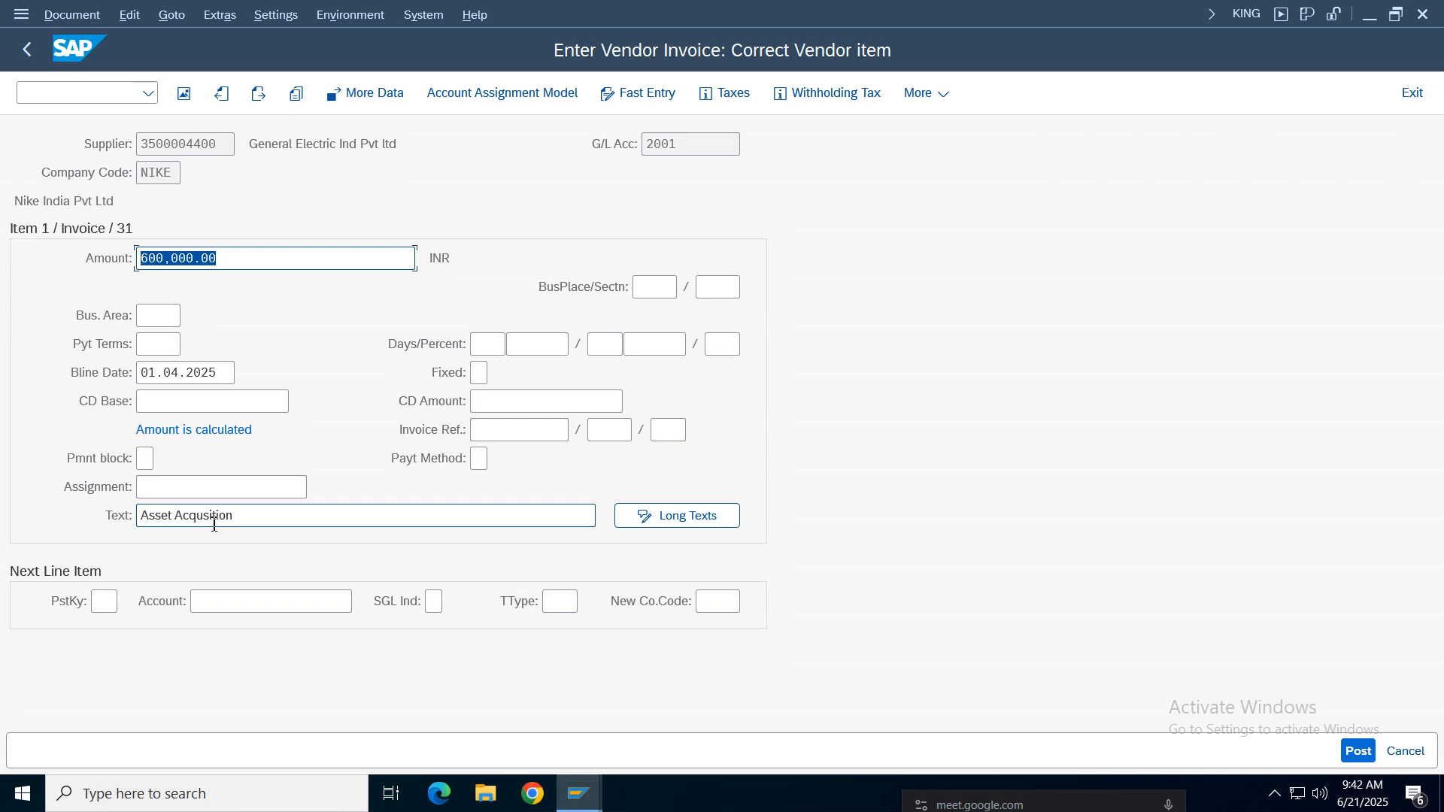
pyautogui.click(26, 49)
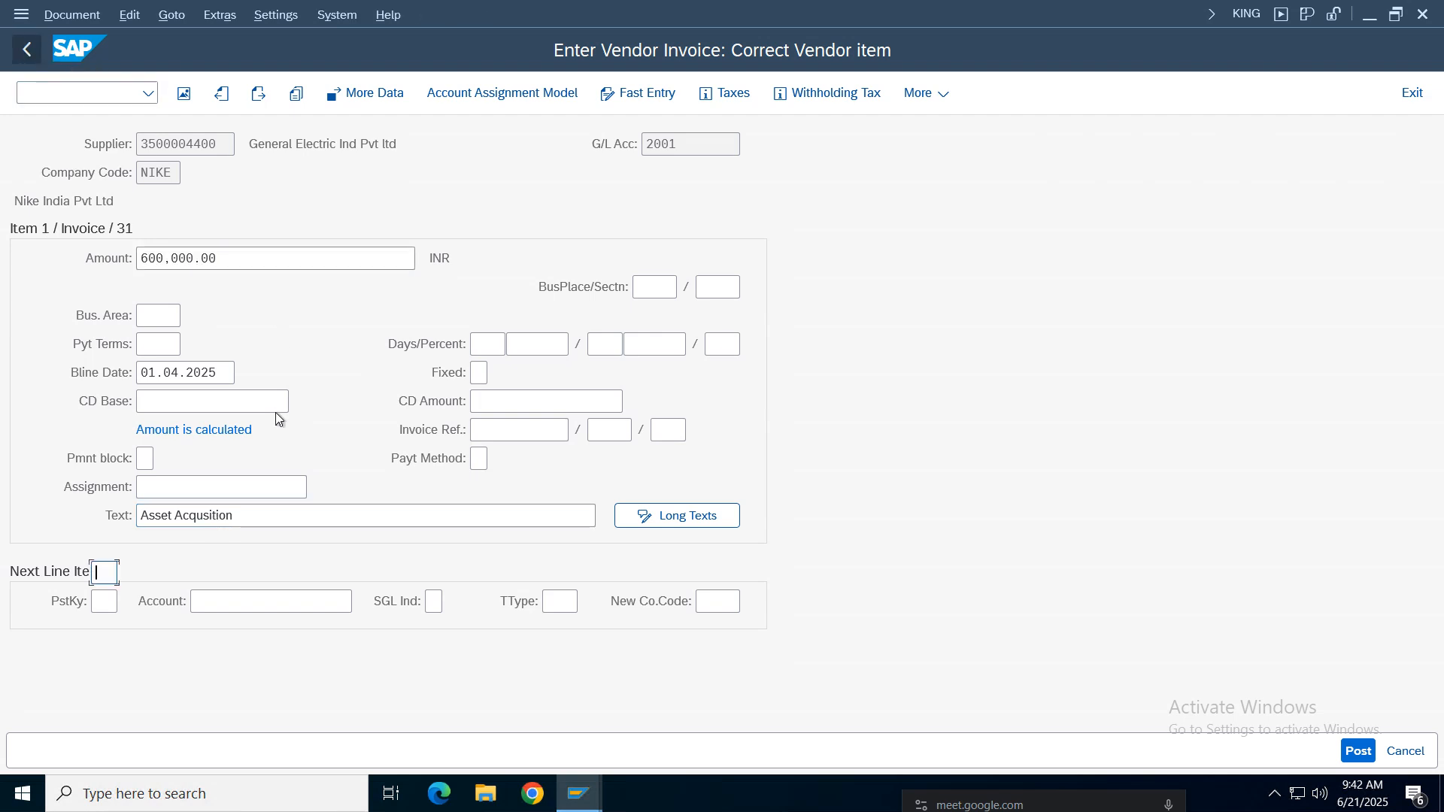
# Step: Simulate the vendor invoice and try to post it
pyautogui.click(71, 15)
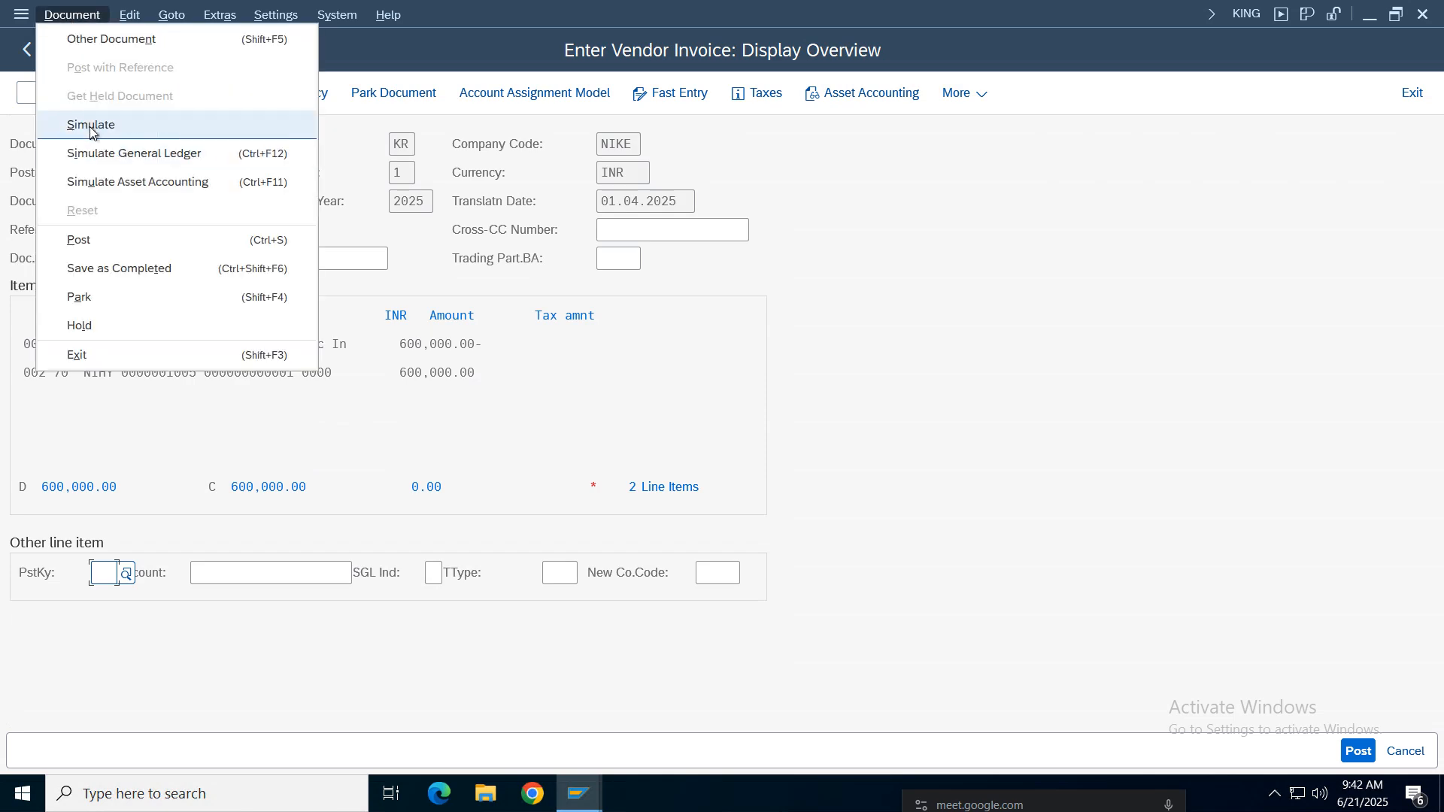
pyautogui.click(91, 125)
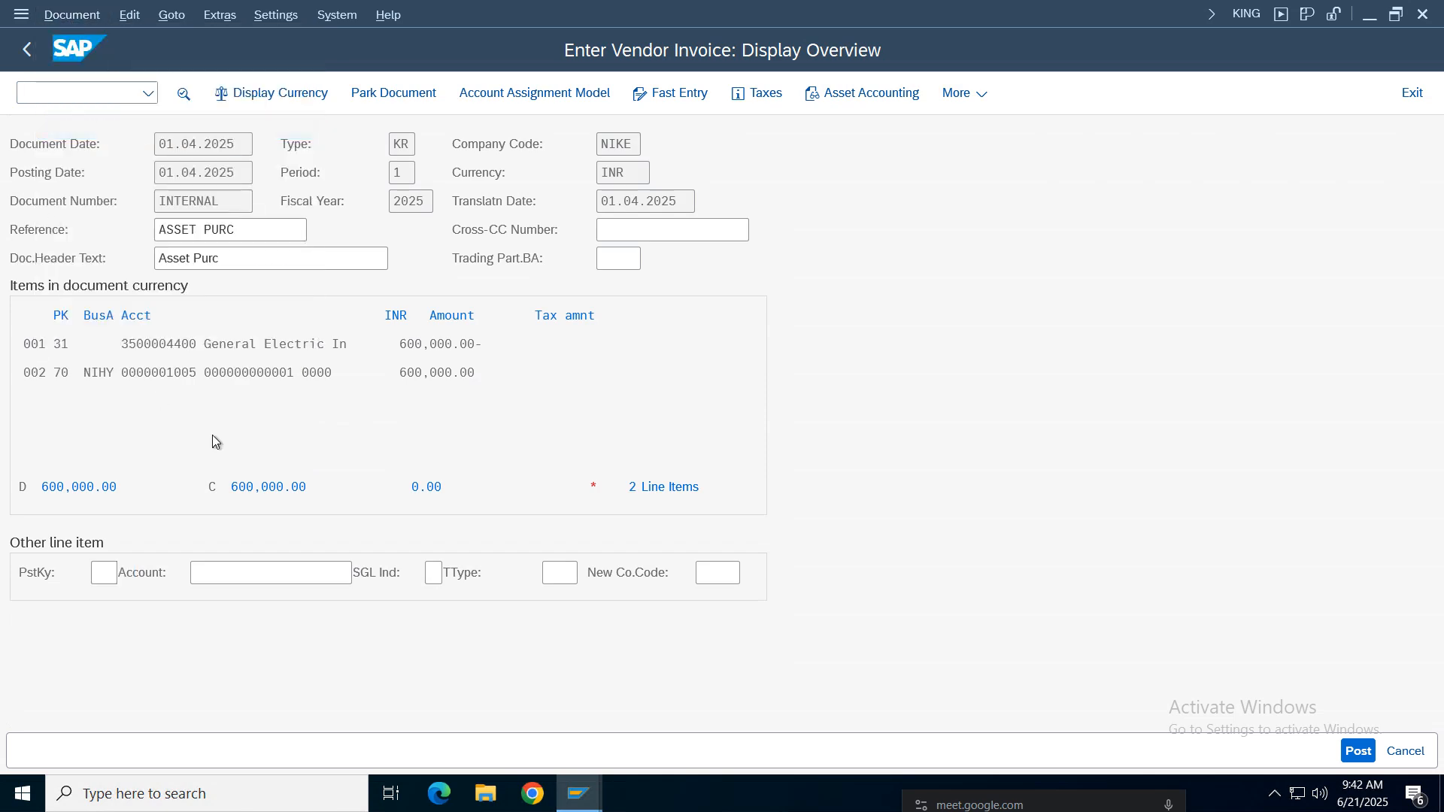
pyautogui.click(1360, 752)
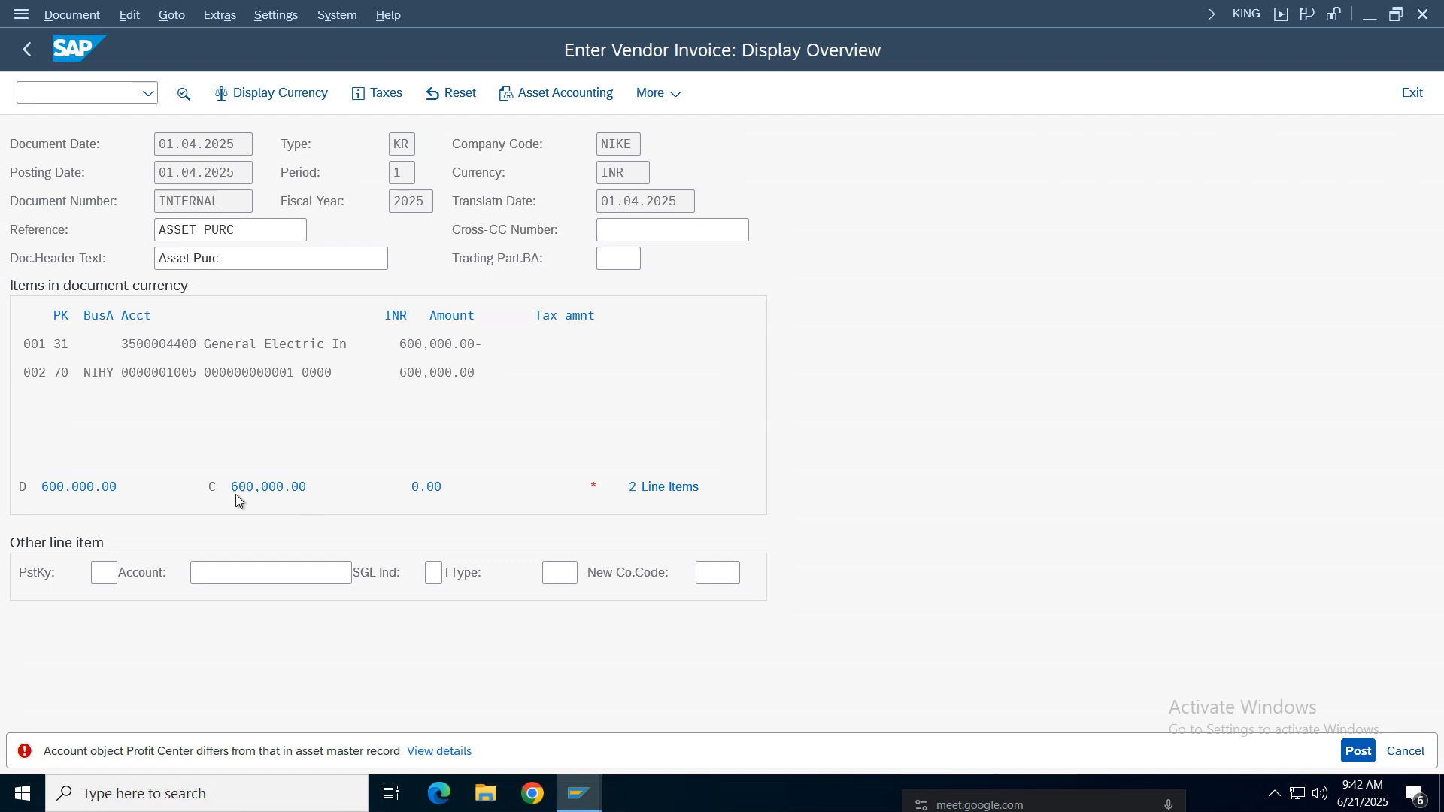
# Step: Read the diagnosis, system response and procedure in the posting error's details, and close the Performance Assistant
pyautogui.click(423, 752)
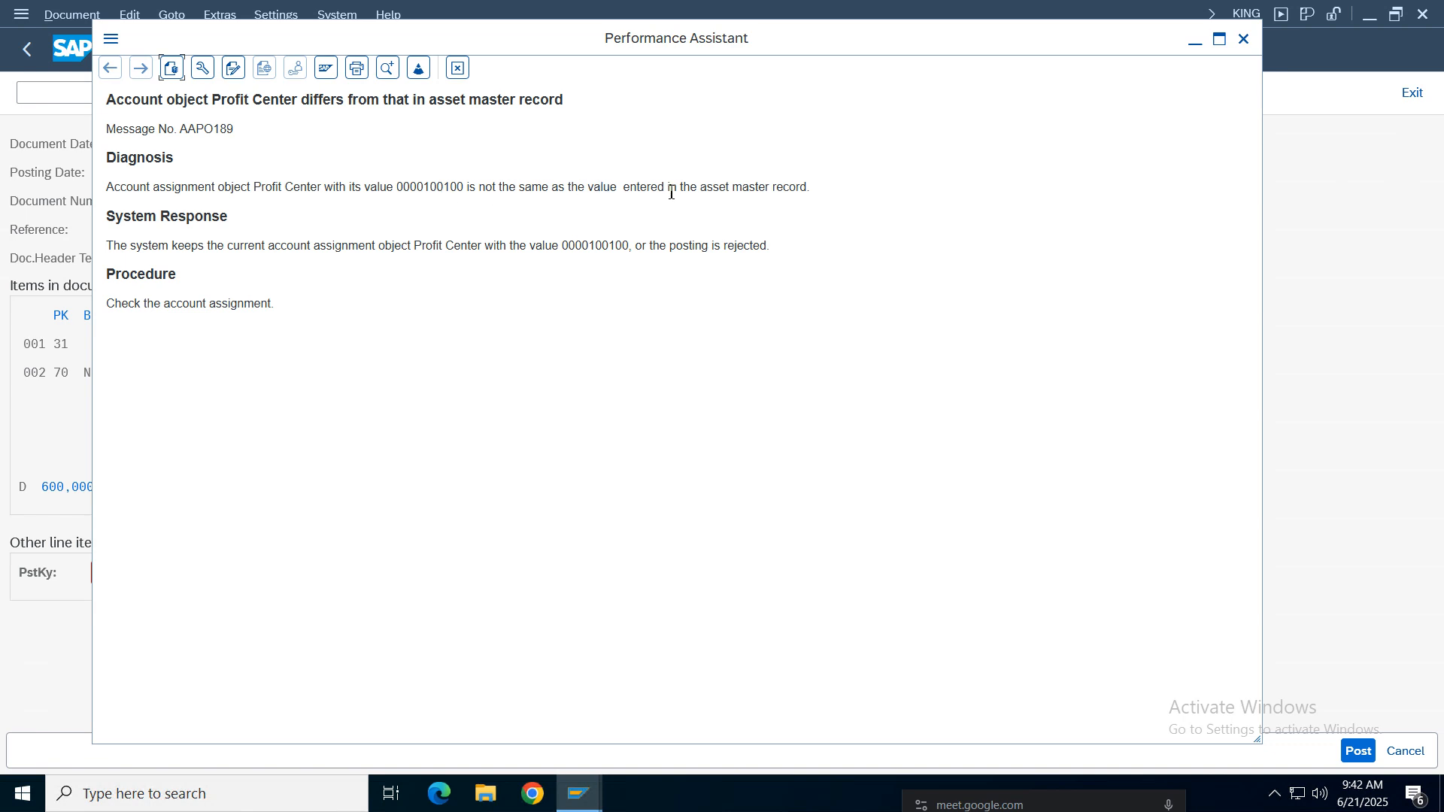
pyautogui.moveTo(805, 188); pyautogui.dragTo(88, 113)
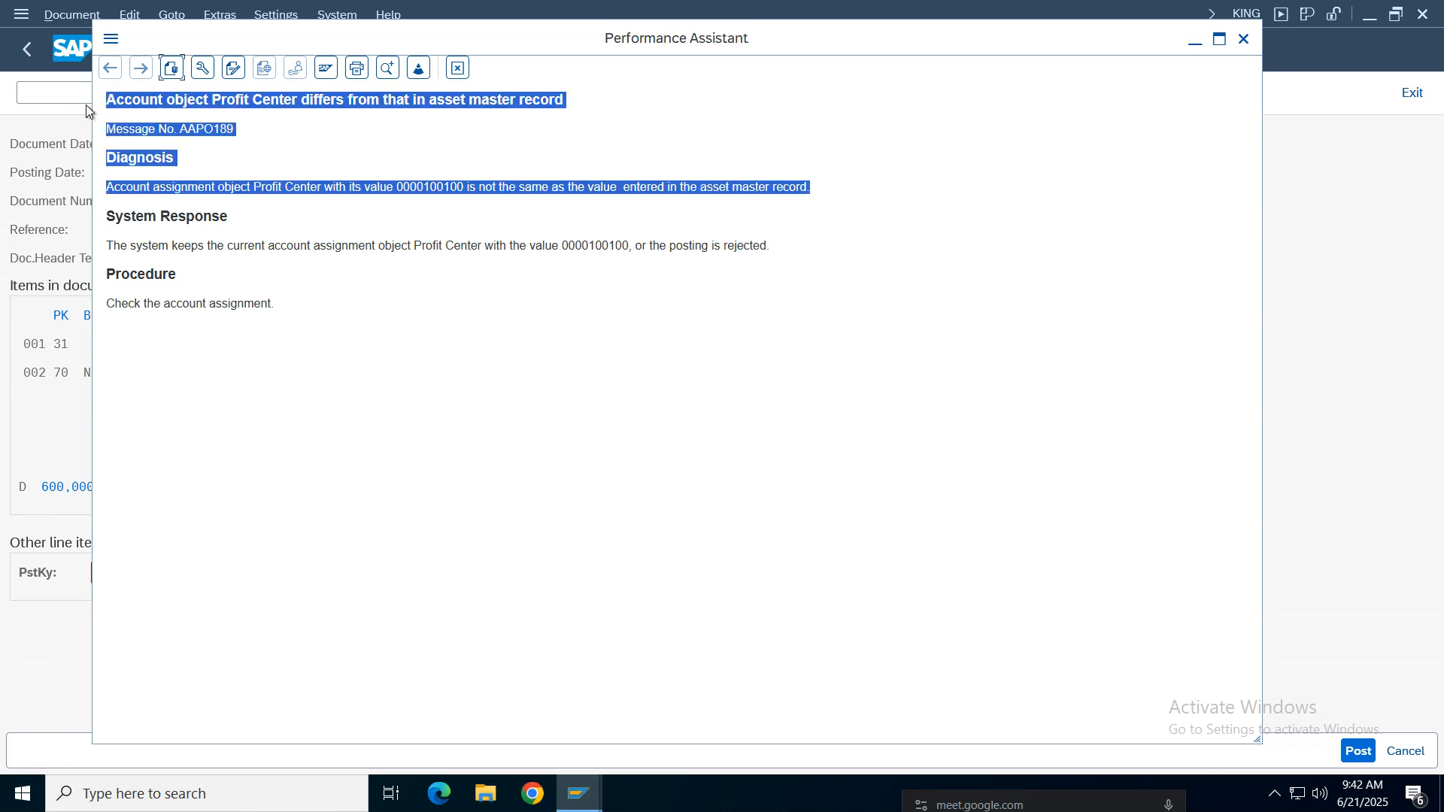
pyautogui.click(375, 292)
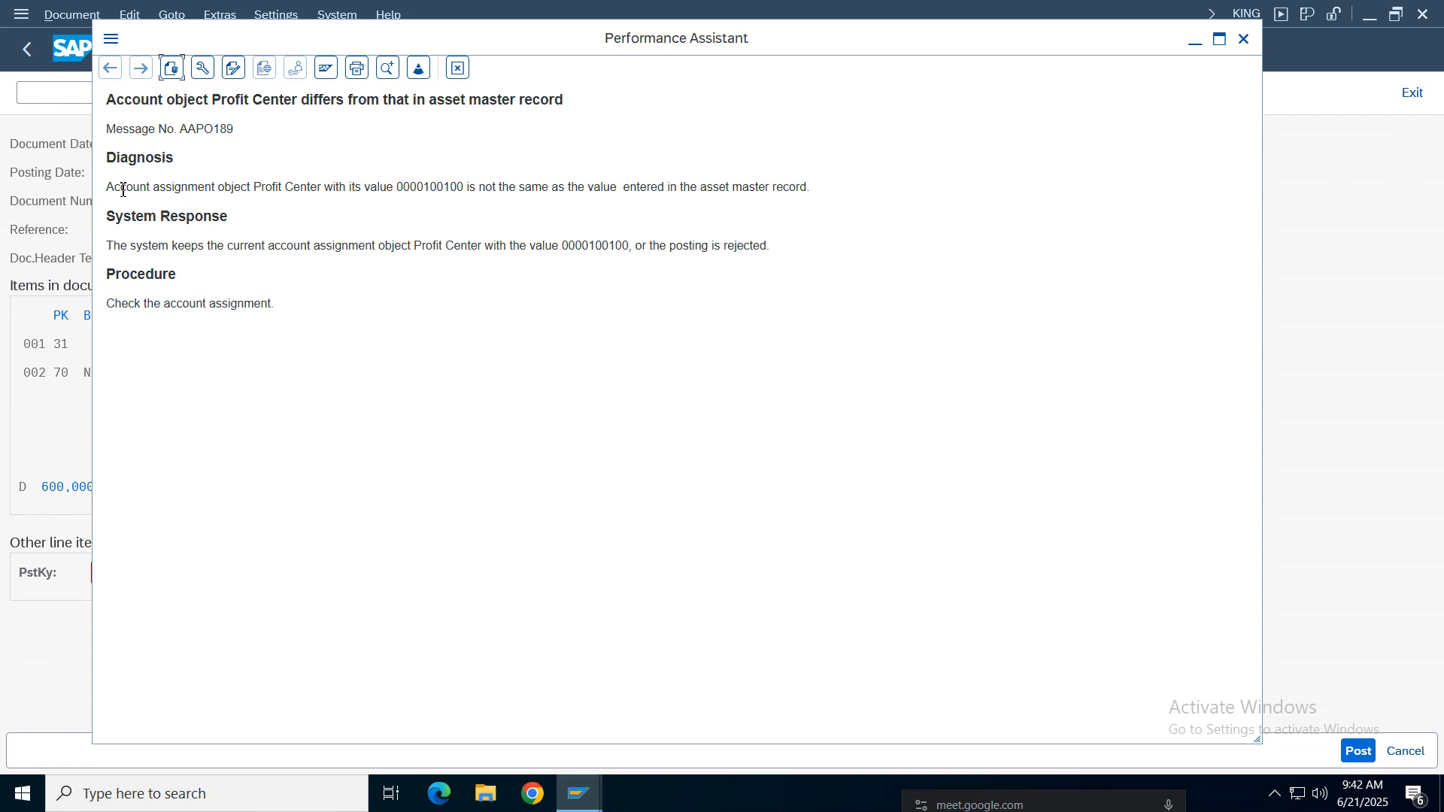
pyautogui.moveTo(103, 192); pyautogui.dragTo(539, 200)
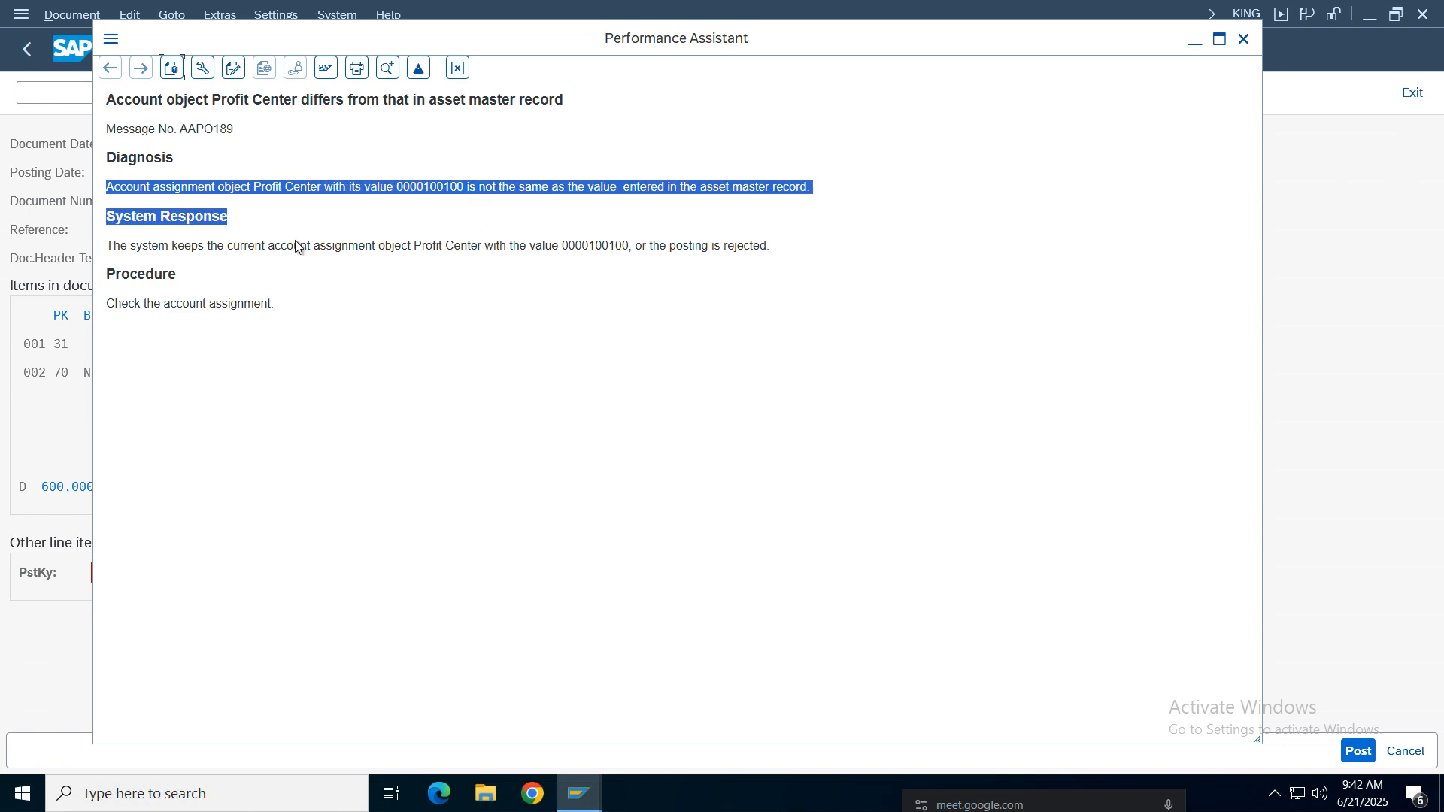
pyautogui.click(210, 244)
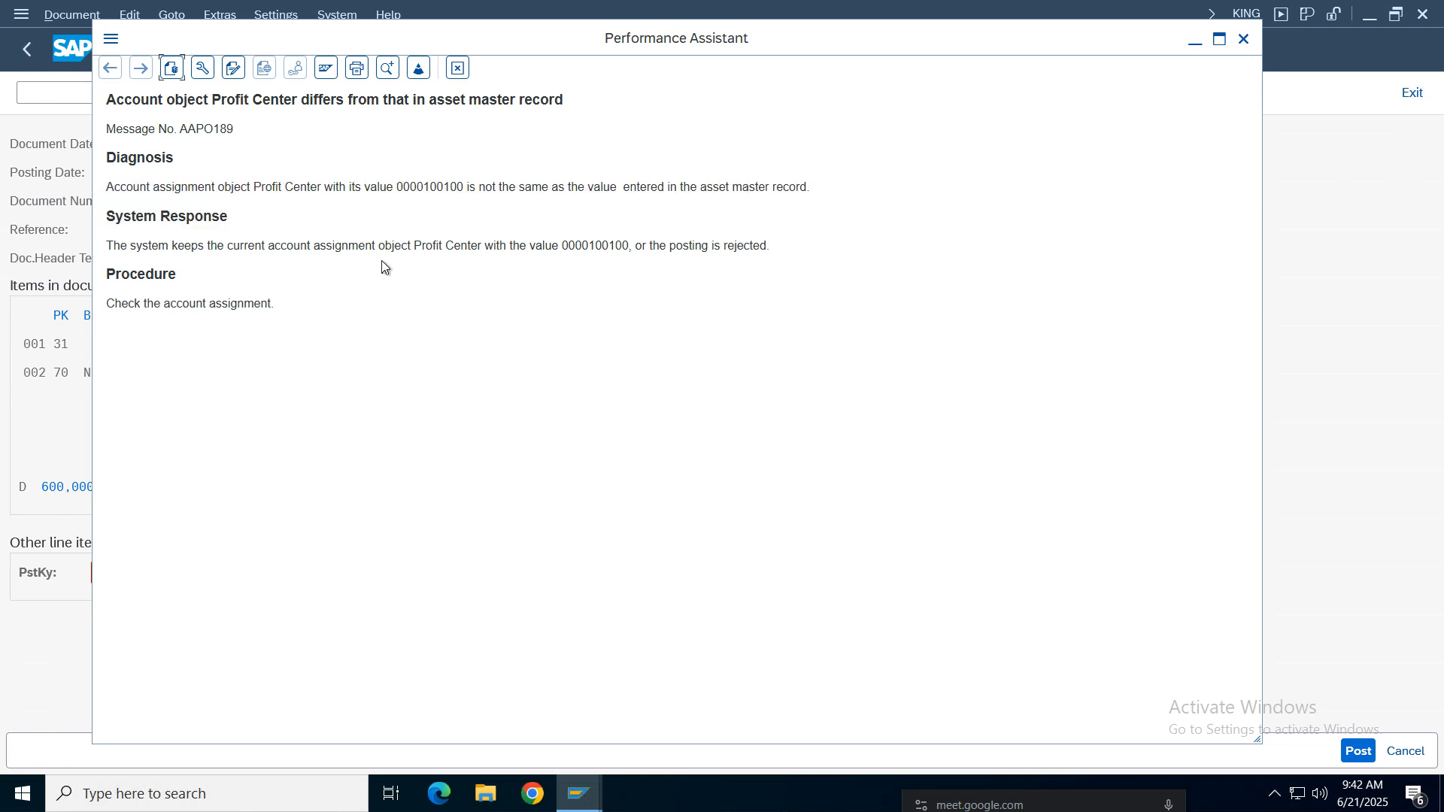
pyautogui.moveTo(628, 245); pyautogui.dragTo(445, 245)
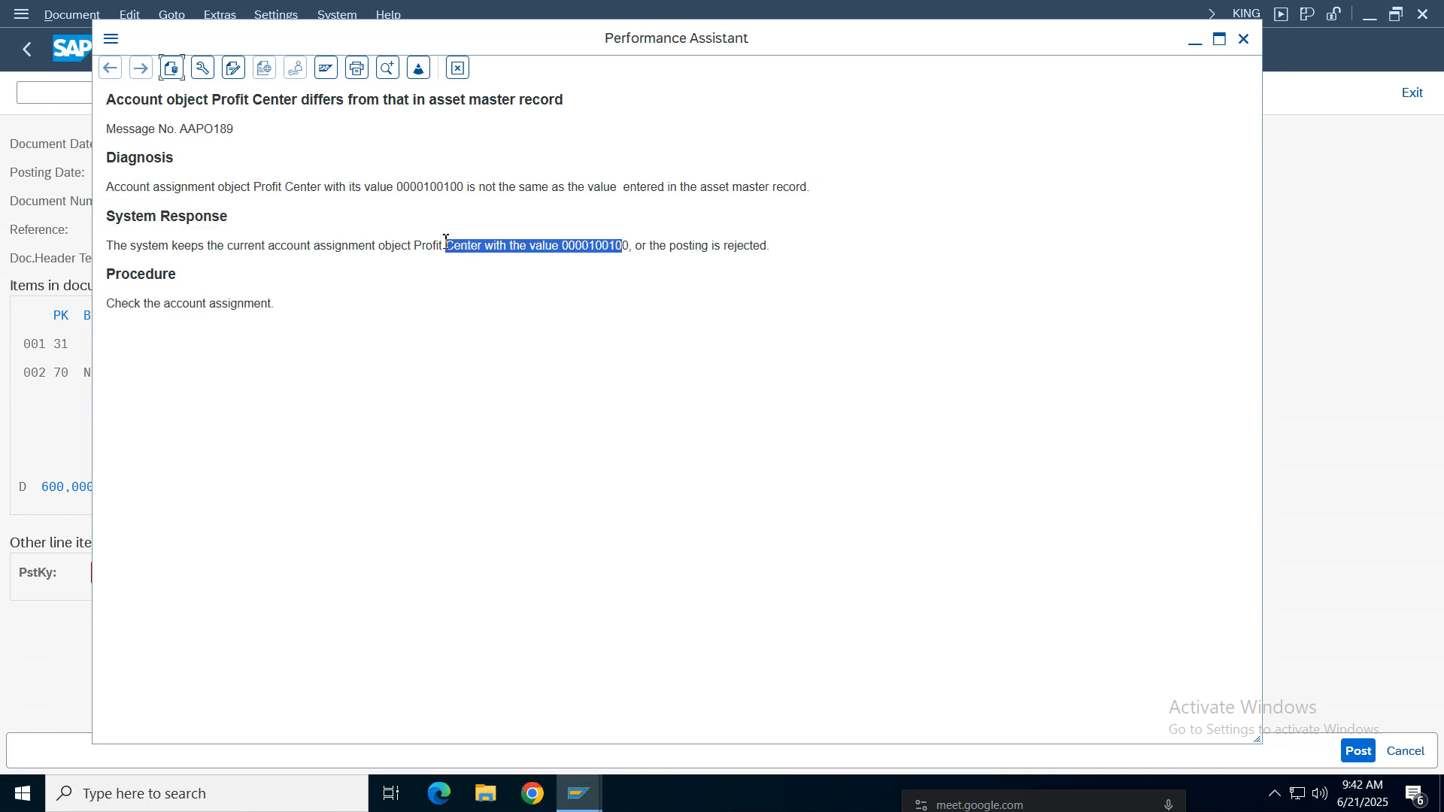
pyautogui.click(679, 250)
pyautogui.moveTo(774, 253); pyautogui.dragTo(106, 155)
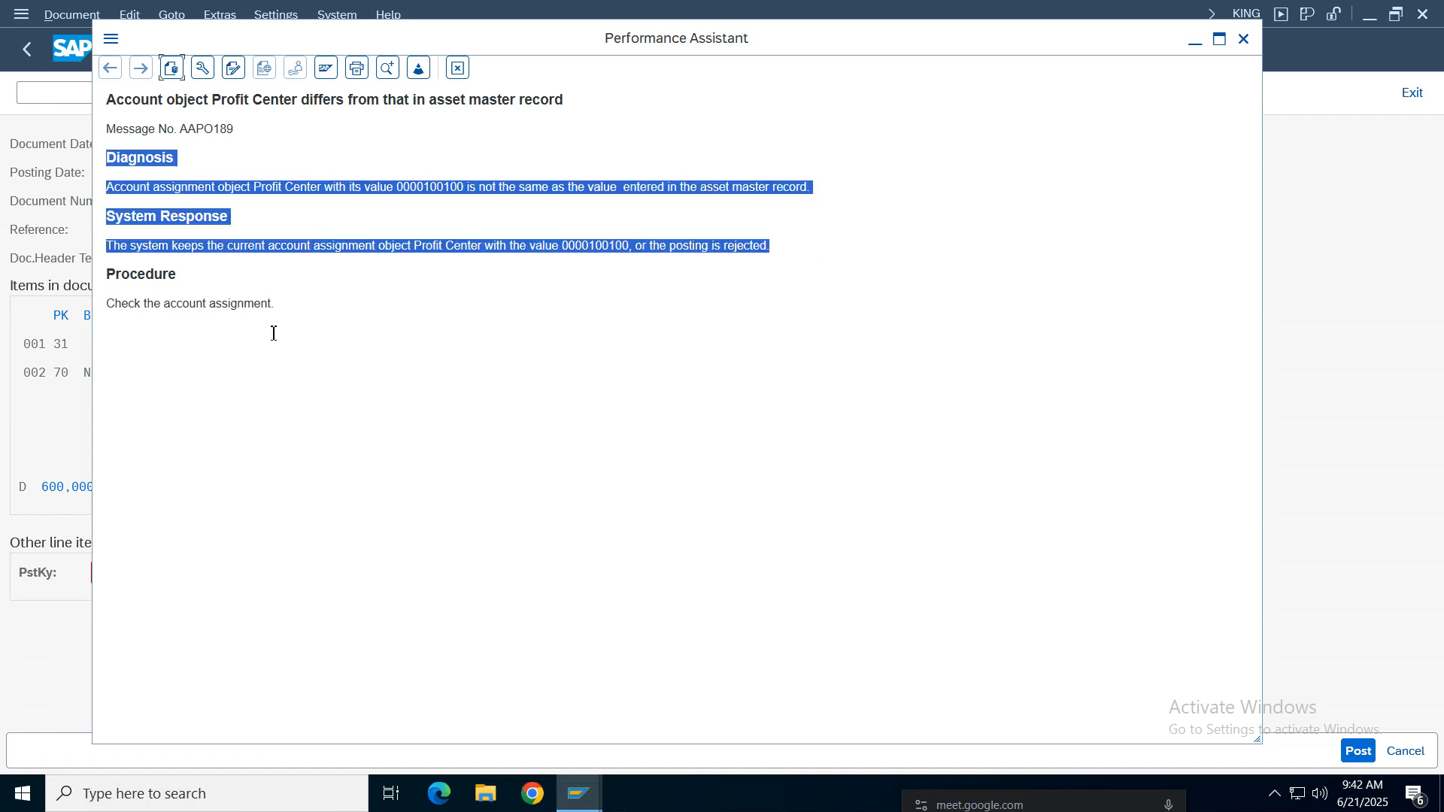
pyautogui.click(274, 331)
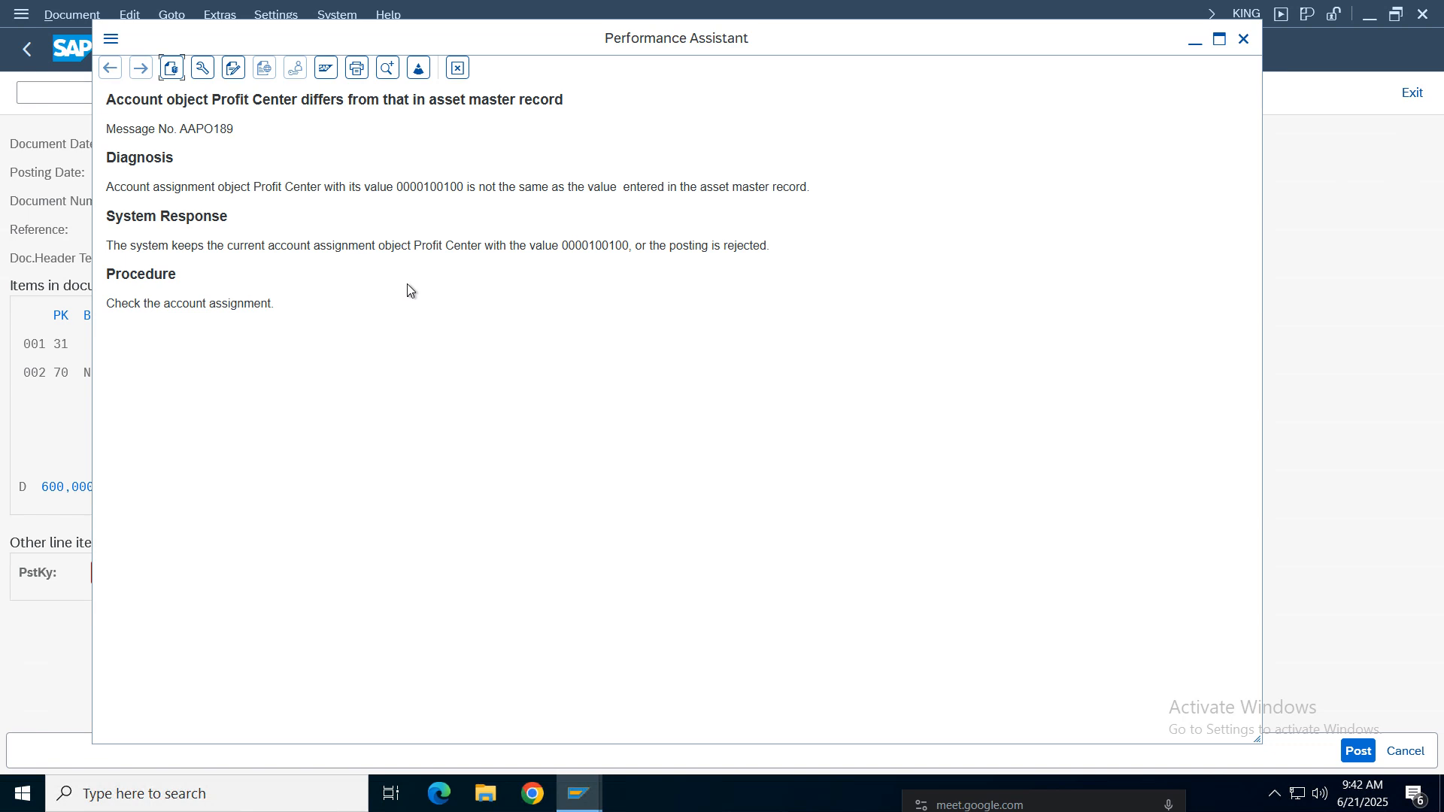
pyautogui.click(111, 38)
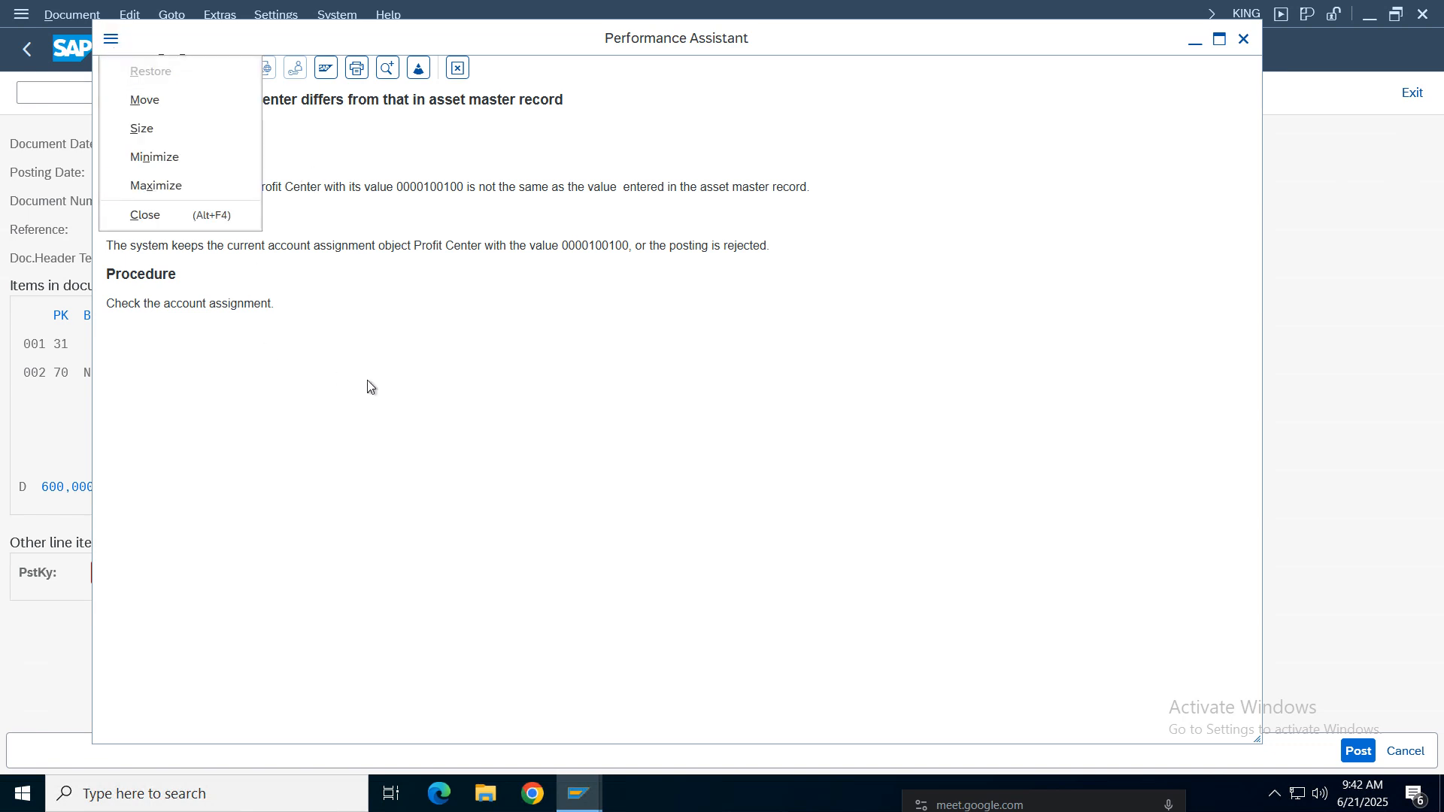
pyautogui.click(275, 299)
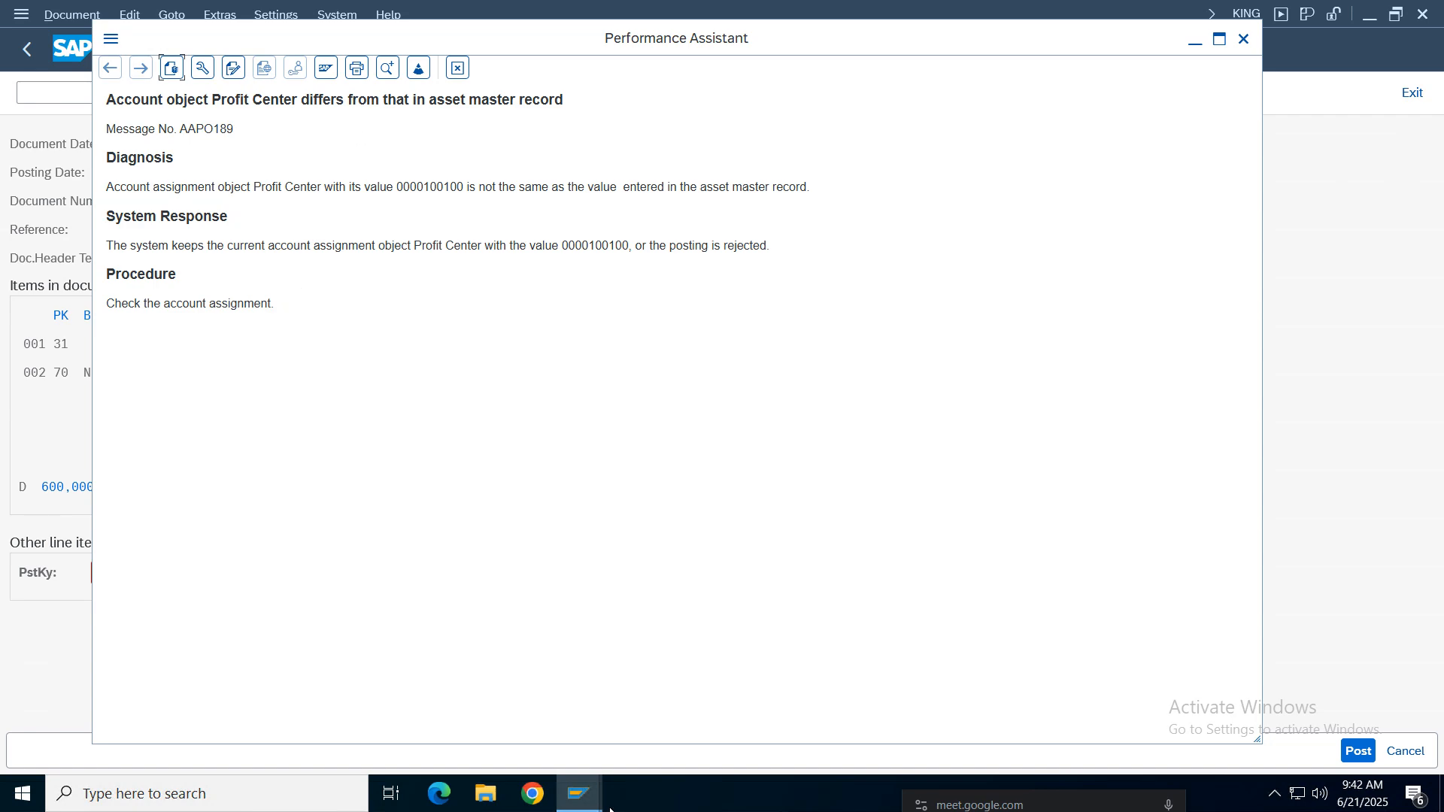
pyautogui.click(589, 796)
pyautogui.click(907, 726)
pyautogui.click(1244, 42)
# Step: Open Display Profit Center in a new session and set the CO area to NICA
pyautogui.click(105, 96)
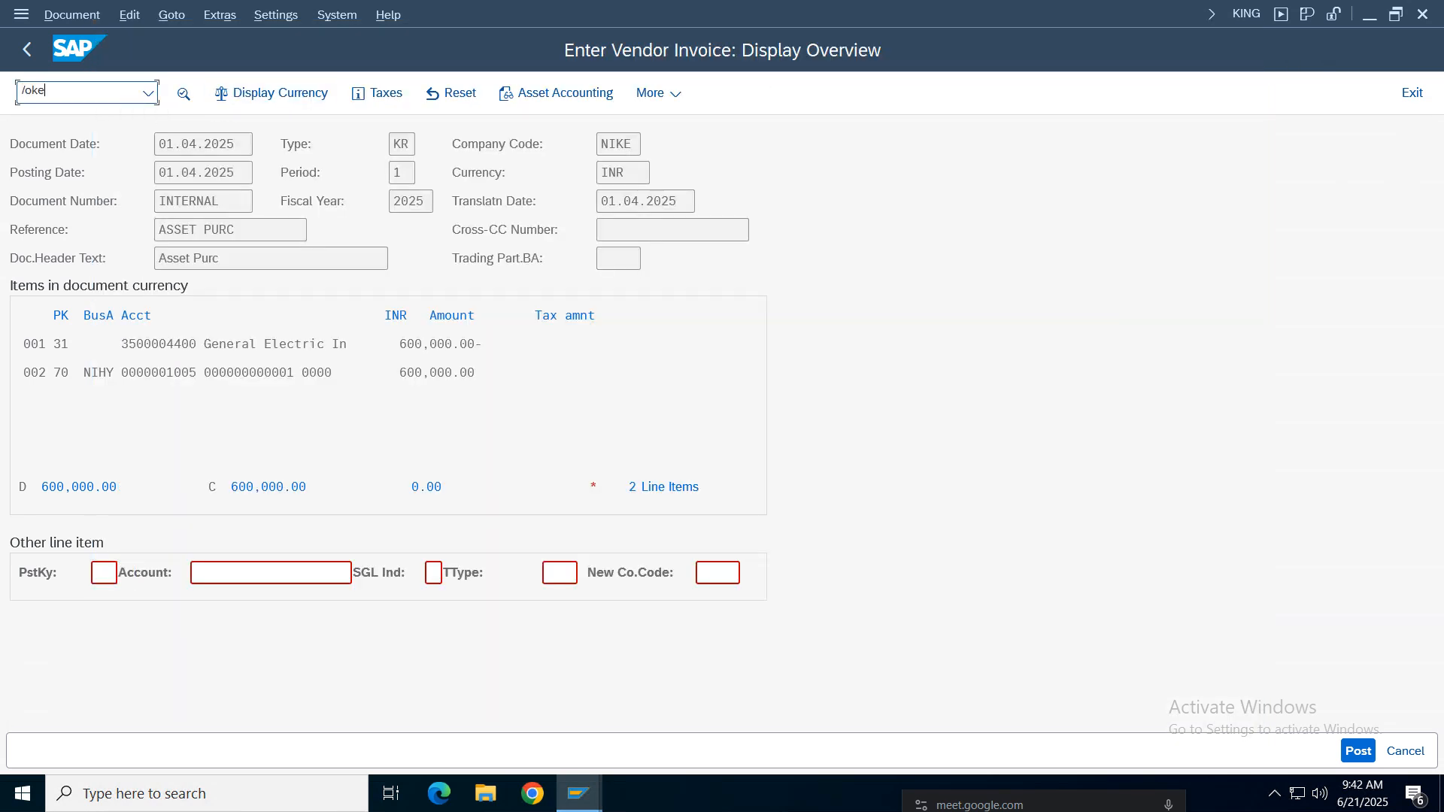
pyautogui.write('/oke5')
pyautogui.press('Return')
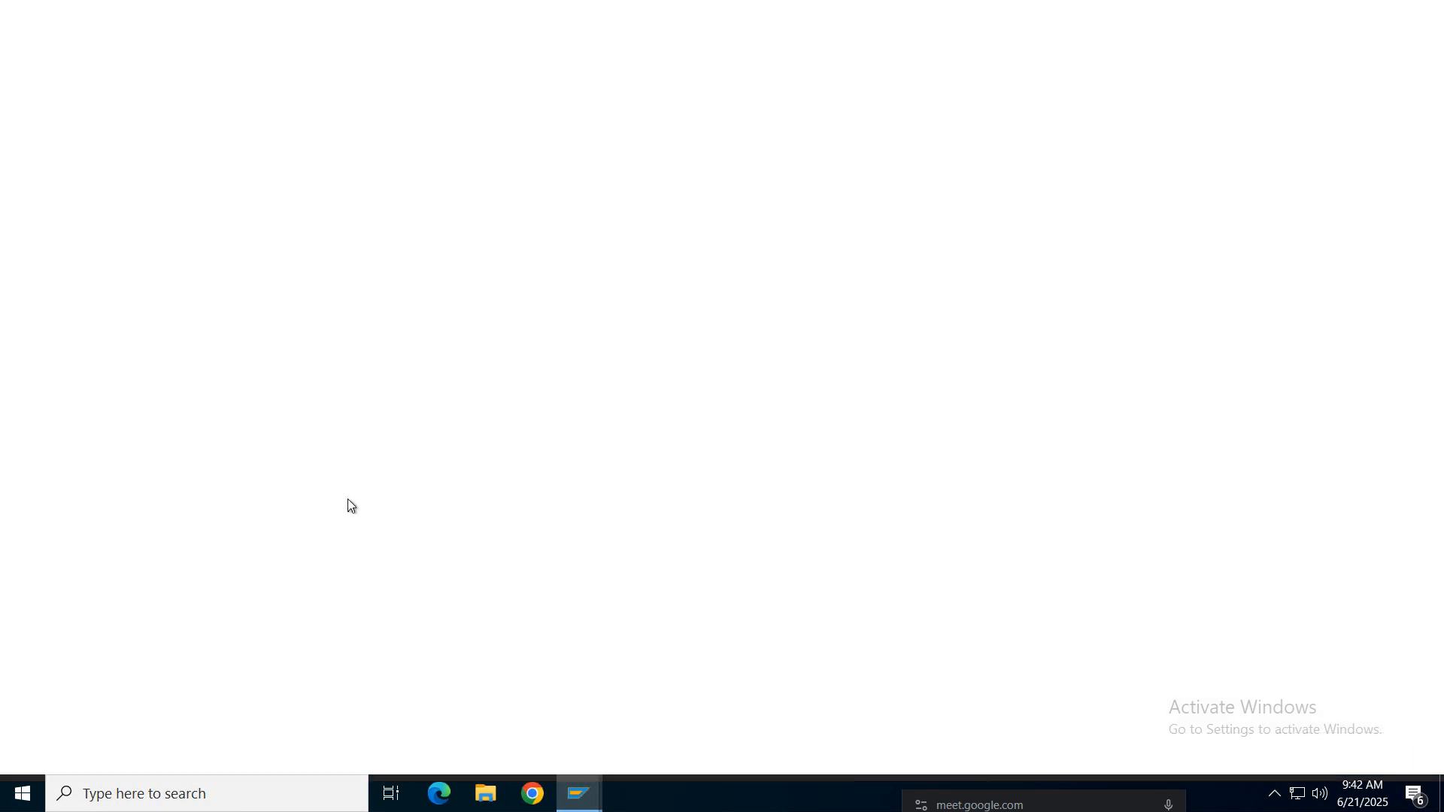
pyautogui.click(261, 229)
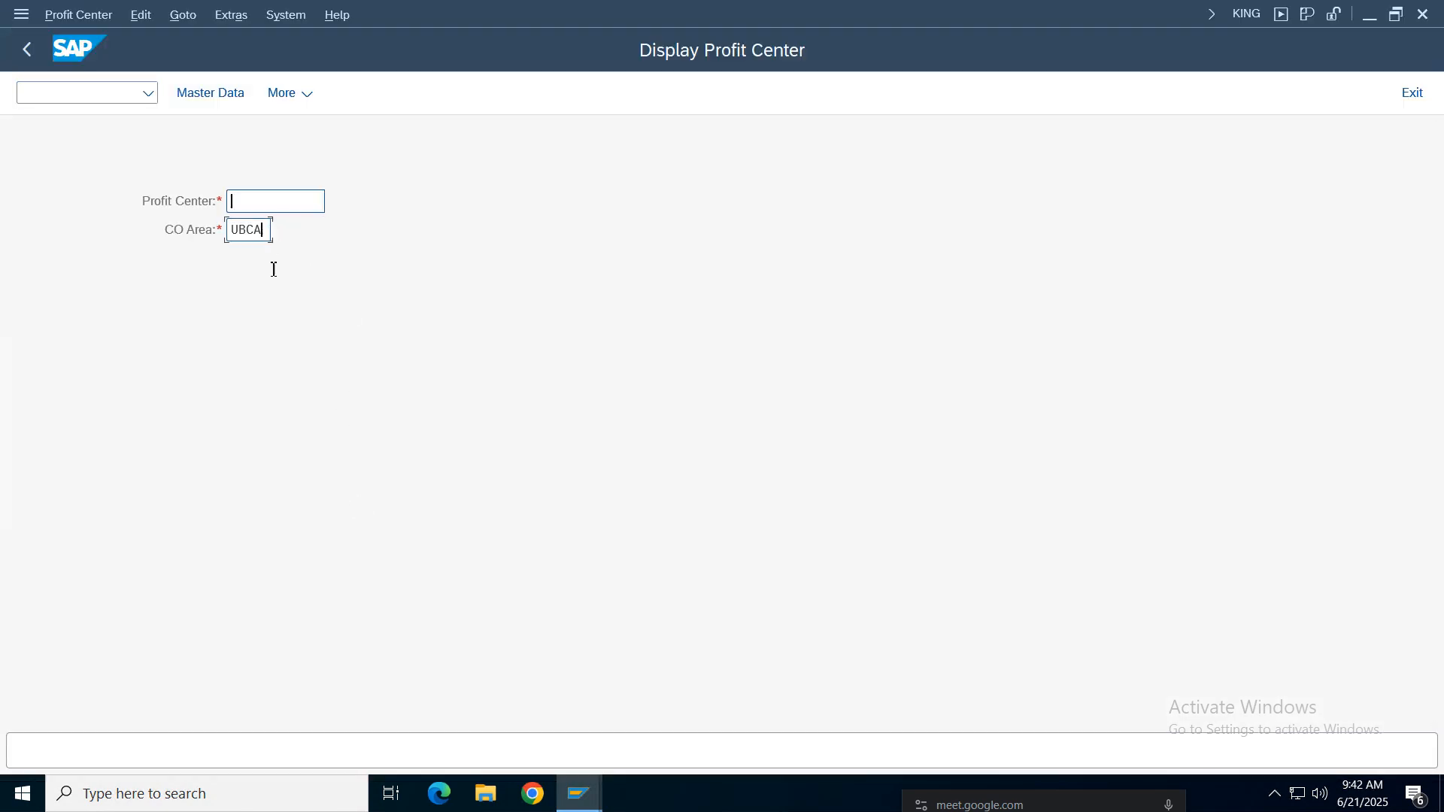
pyautogui.press('BackSpace')
pyautogui.press('BackSpace')
pyautogui.press('BackSpace')
pyautogui.press('BackSpace')
pyautogui.write('NICA')
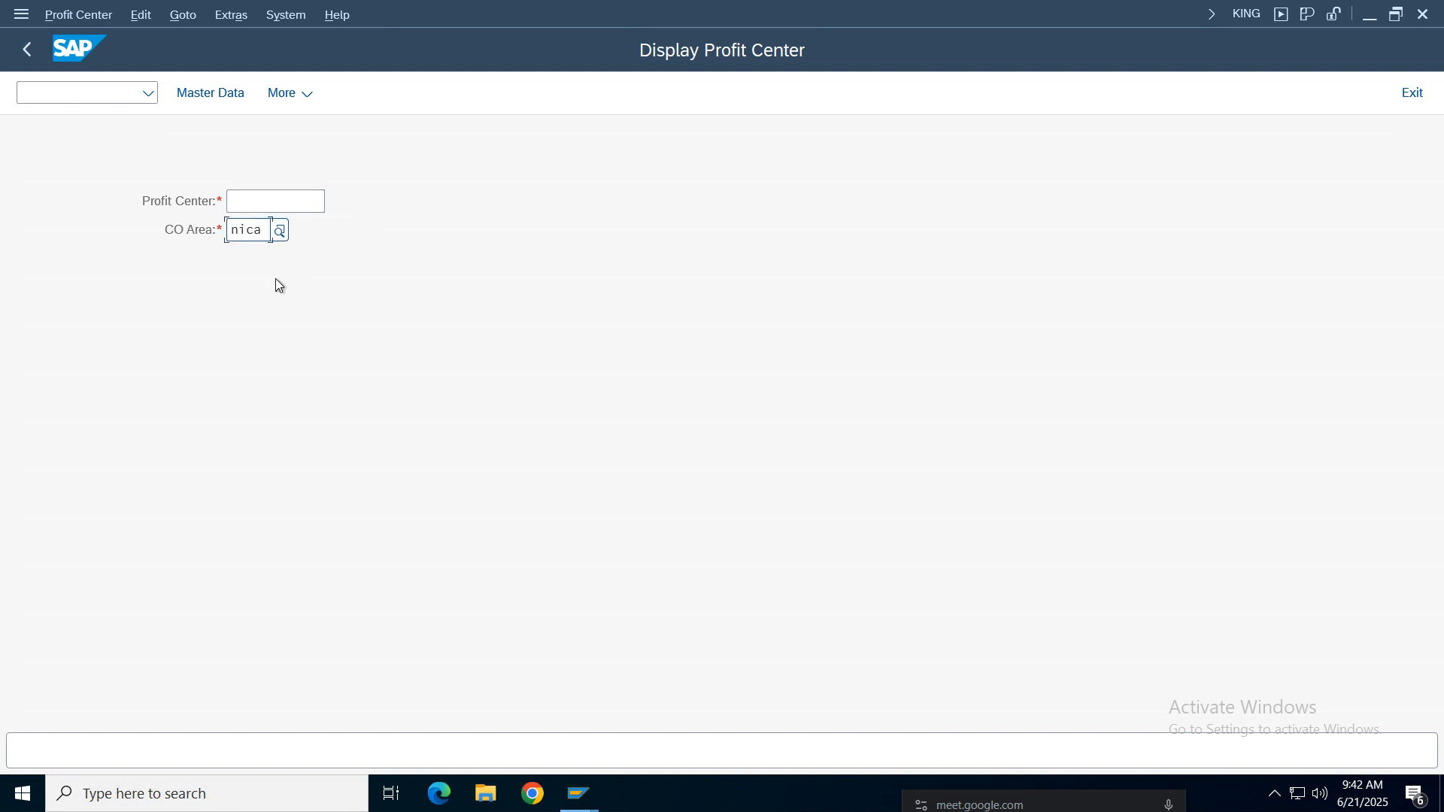
pyautogui.press('Return')
# Step: Pick profit center 100100 from the standard hierarchy and display its master data, returning to the initial screen
pyautogui.click(333, 202)
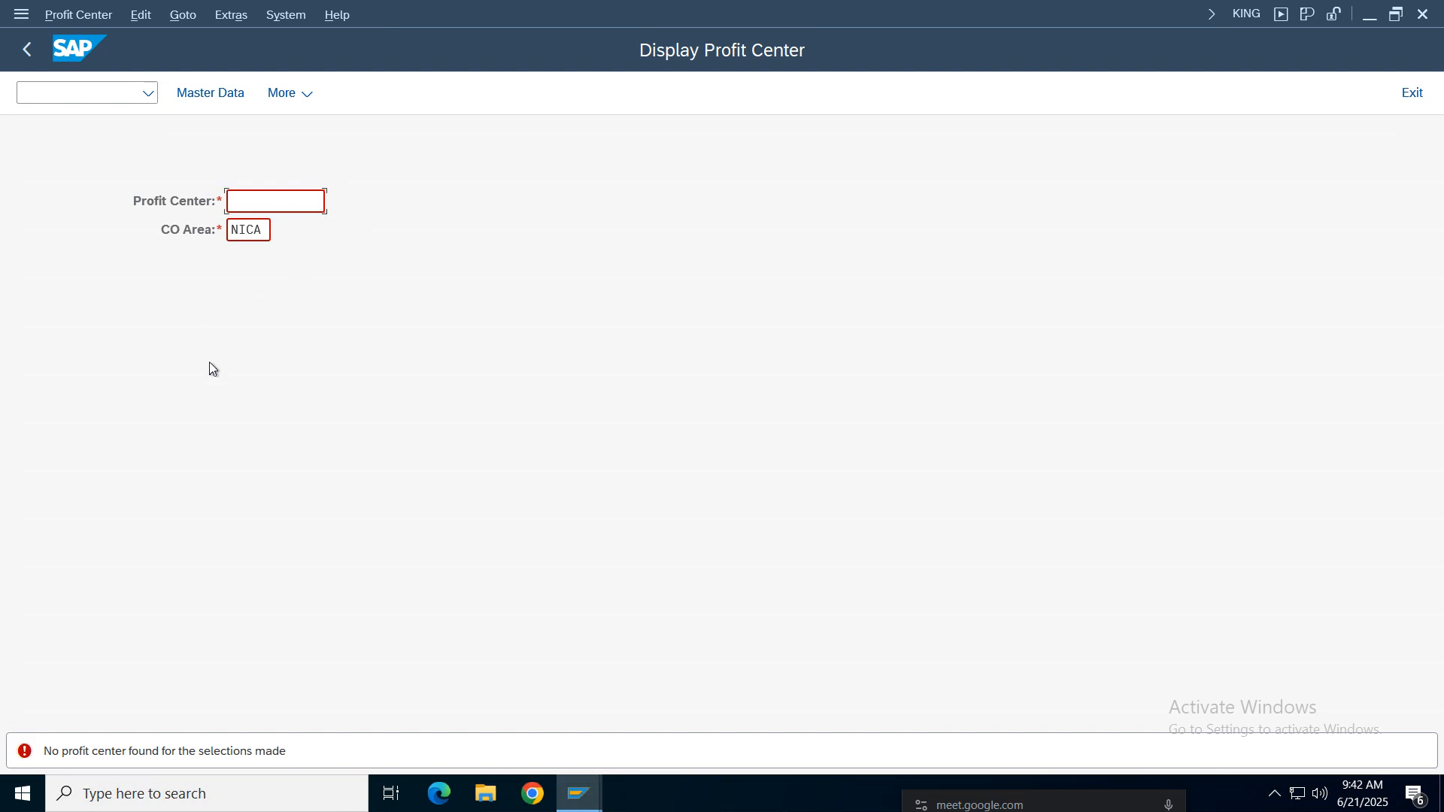
pyautogui.press('Return')
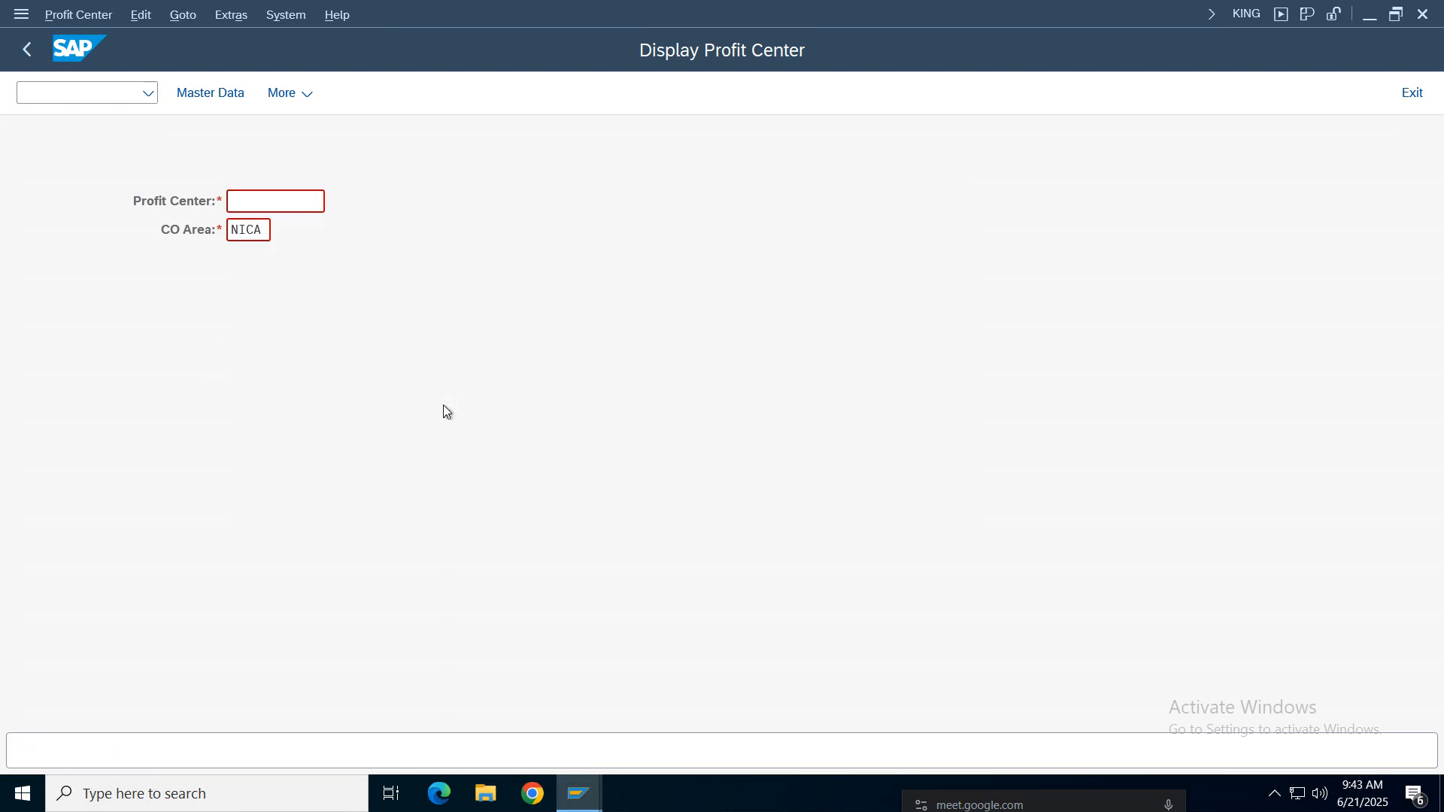
pyautogui.doubleClick(68, 192)
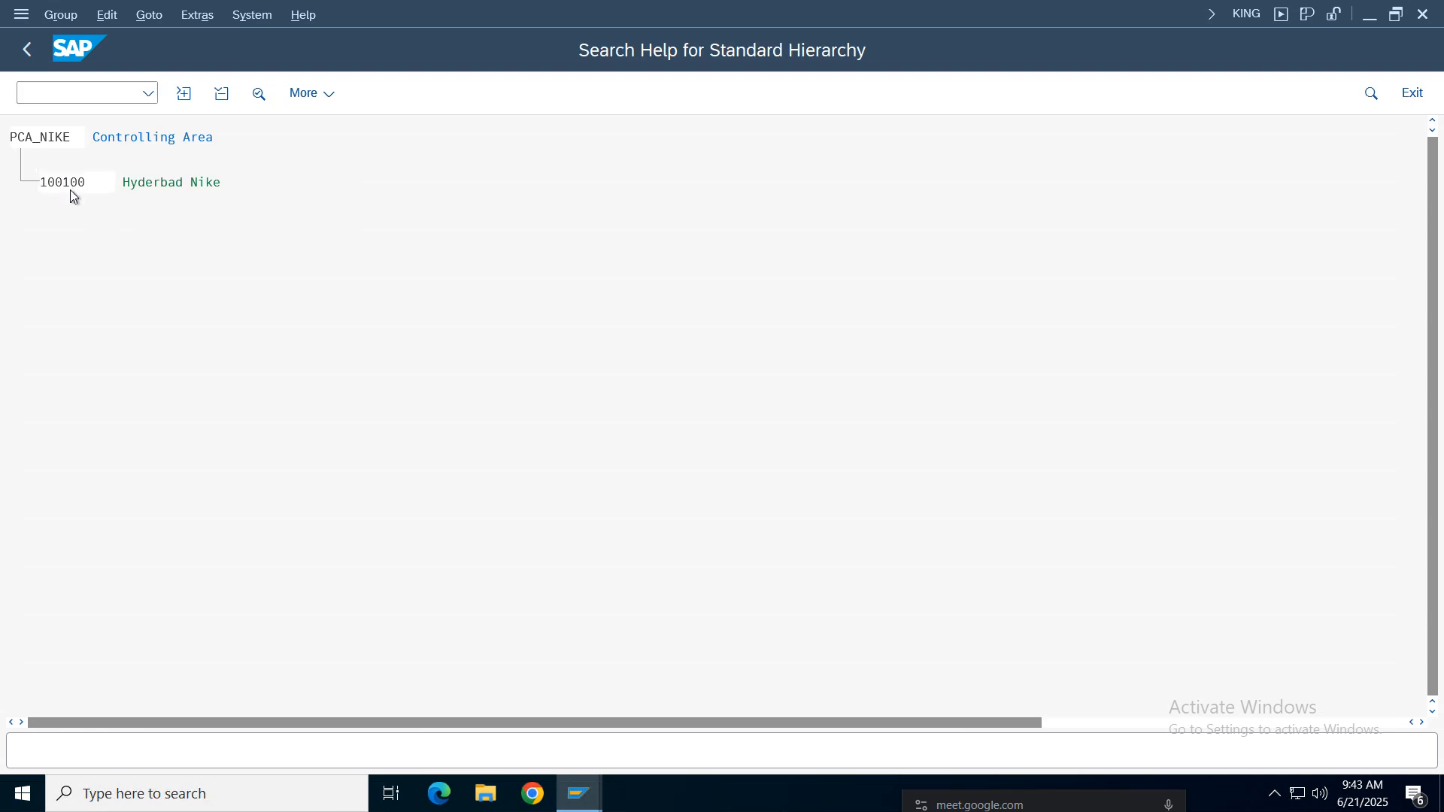
pyautogui.press('Return')
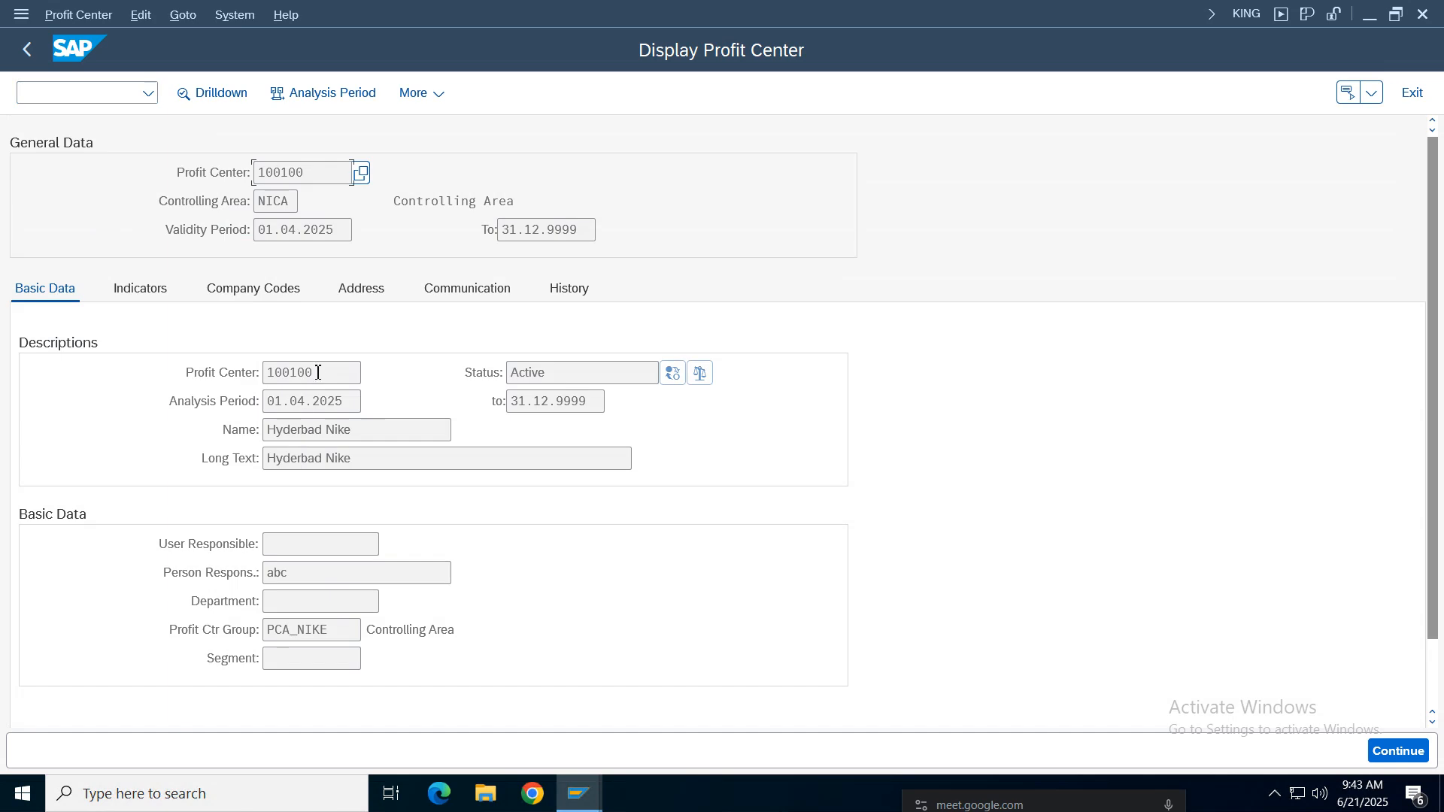
pyautogui.doubleClick(318, 372)
pyautogui.click(35, 63)
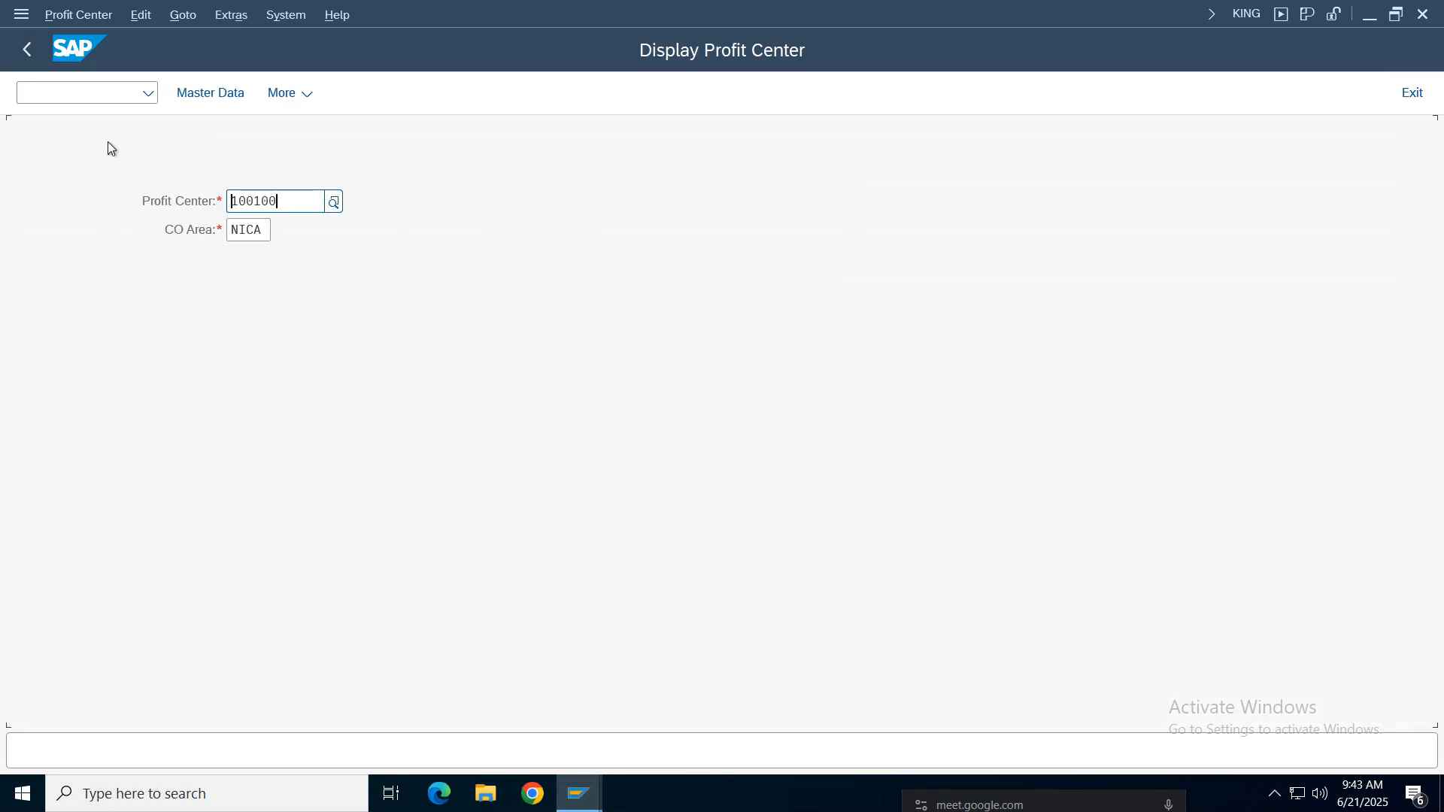
# Step: Open Display Cost Center (KS03) in a new session and check the profit center assigned to cost center 100100
pyautogui.click(97, 94)
pyautogui.write('/oks')
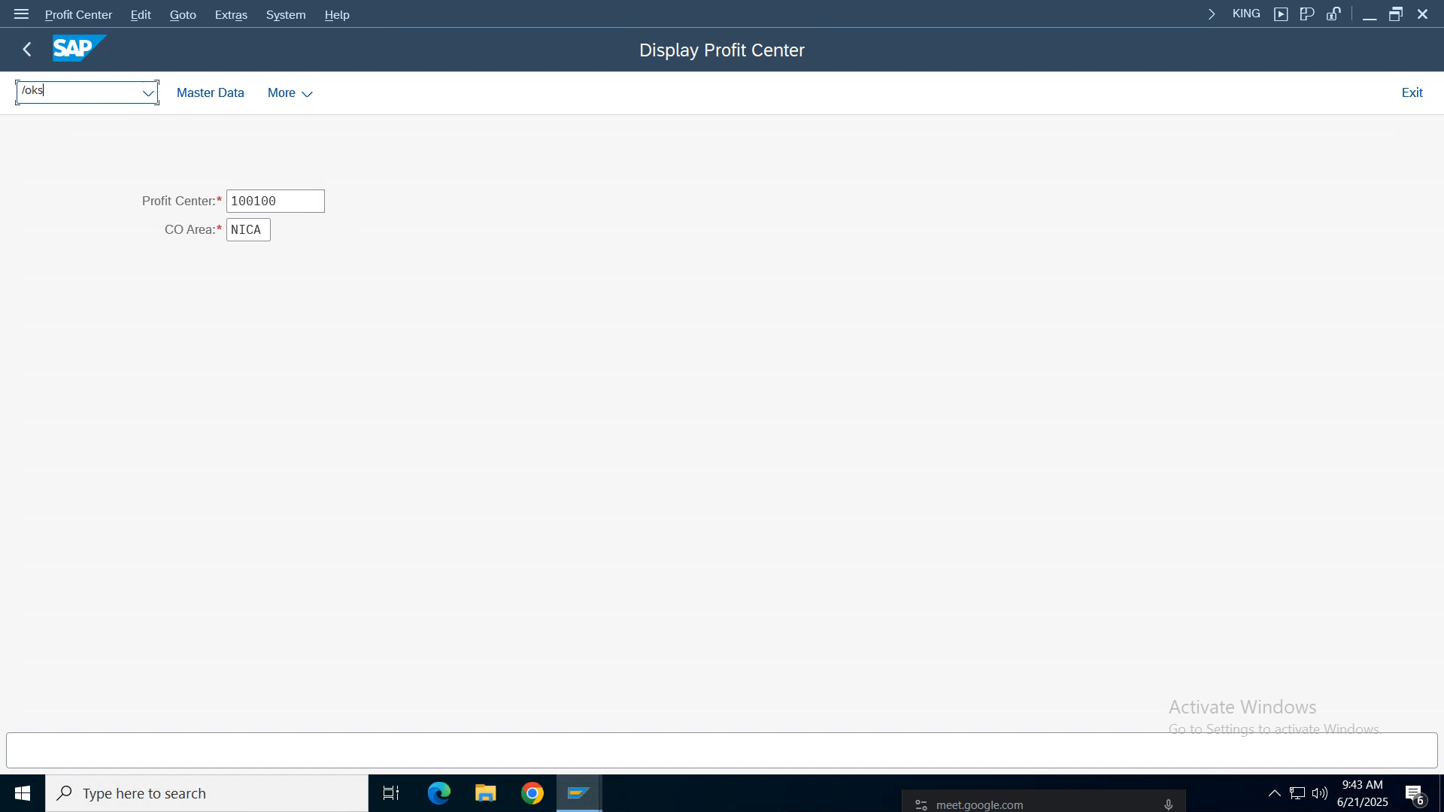
pyautogui.write('03')
pyautogui.press('Return')
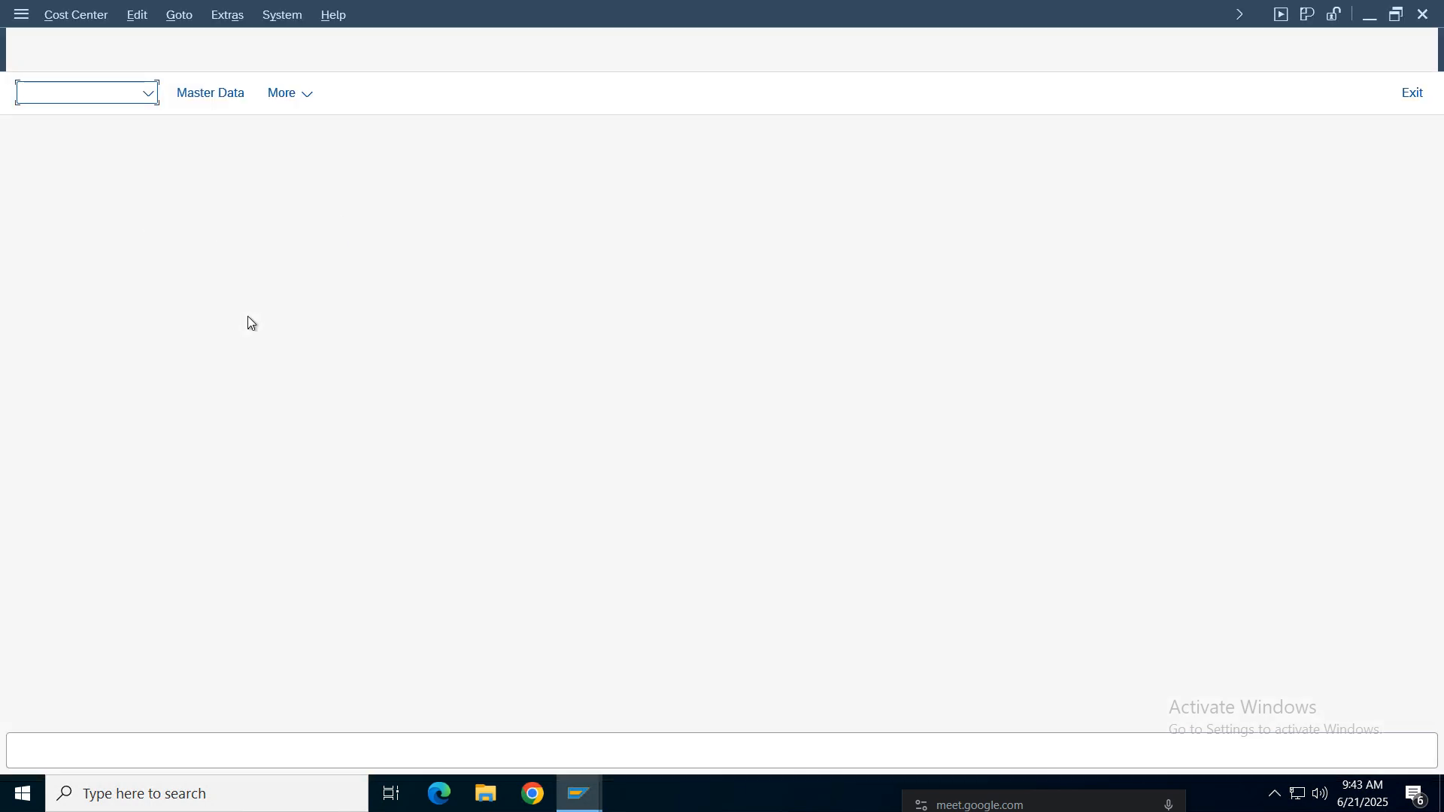
pyautogui.click(248, 241)
pyautogui.click(275, 280)
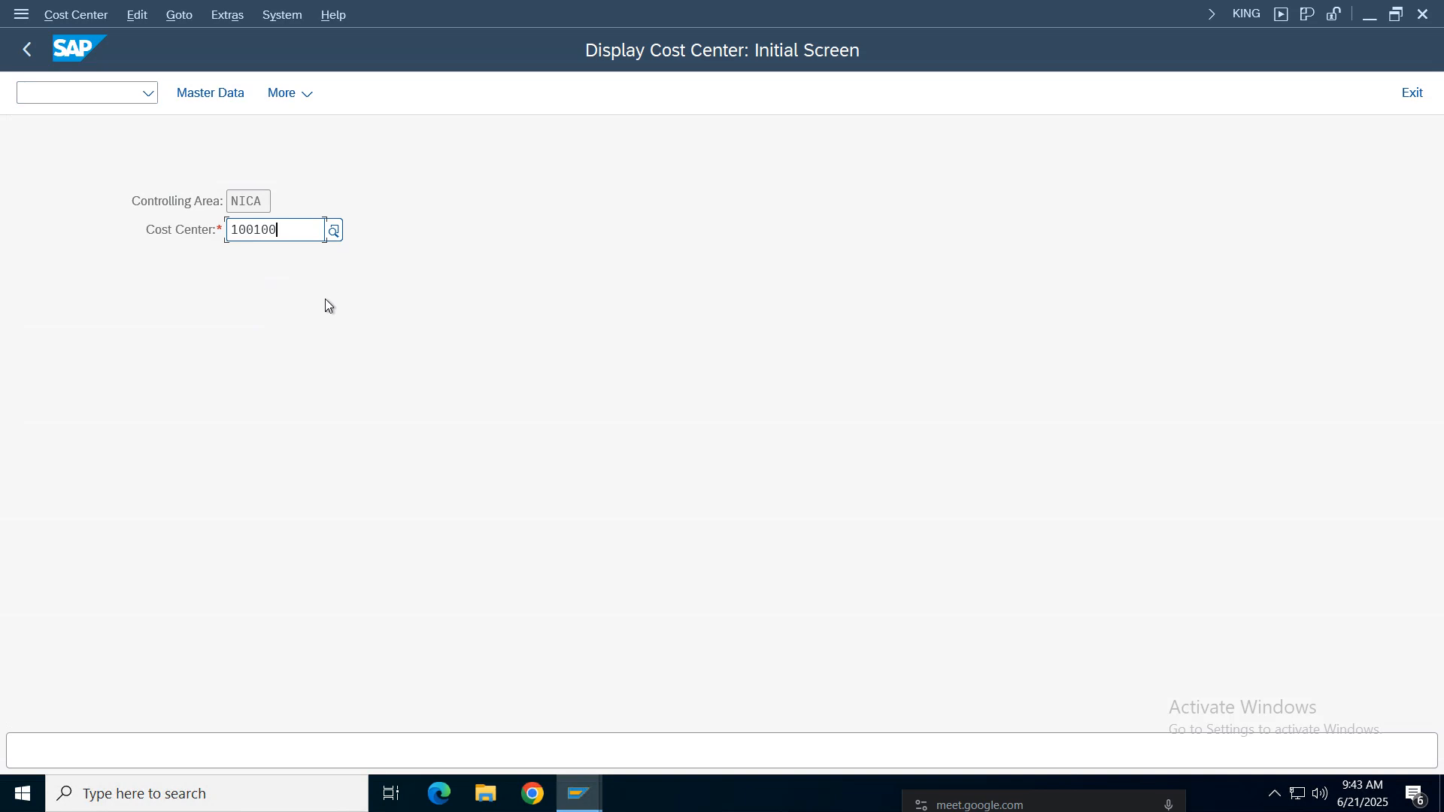
pyautogui.press('Return')
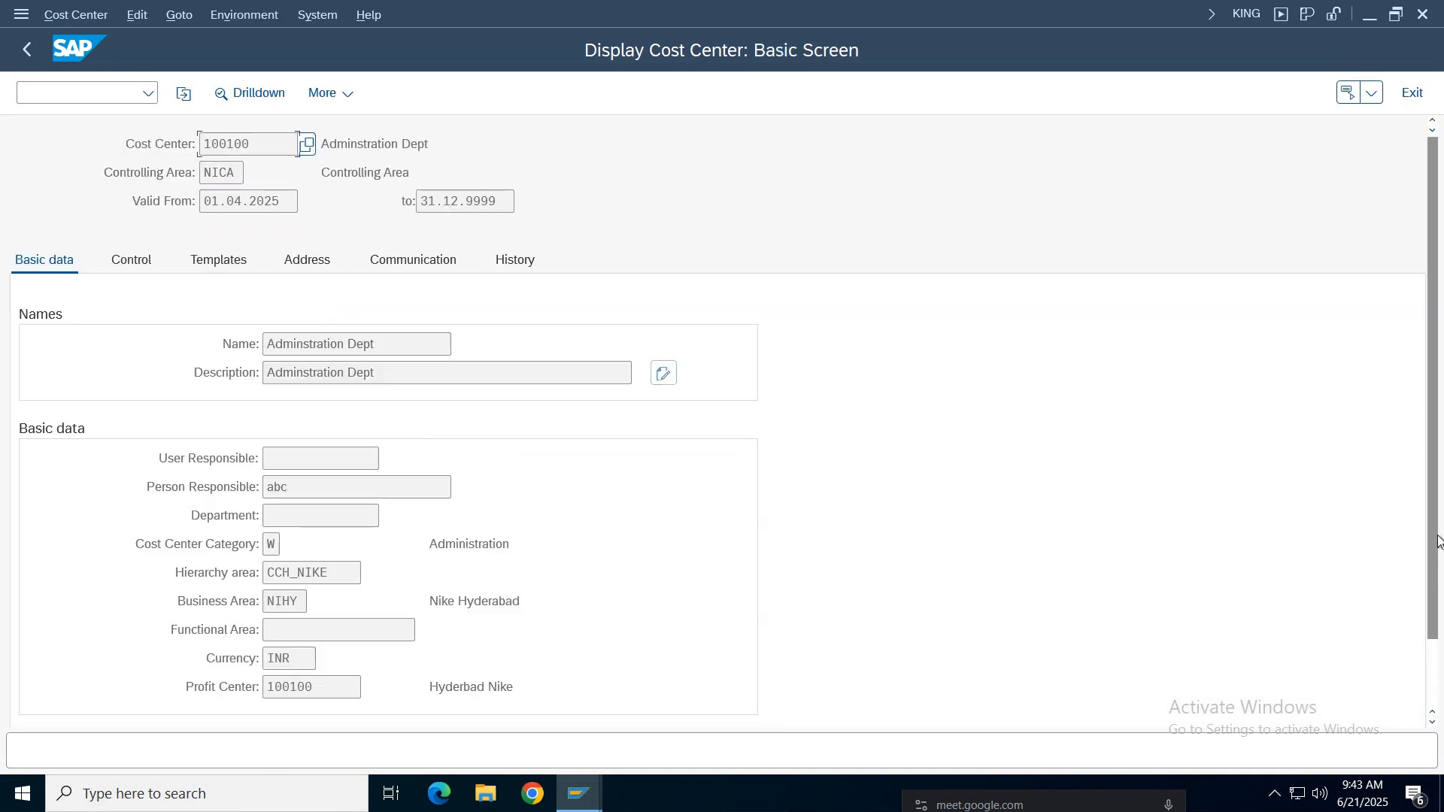
pyautogui.scroll(-2, 1438, 542)
pyautogui.doubleClick(347, 598)
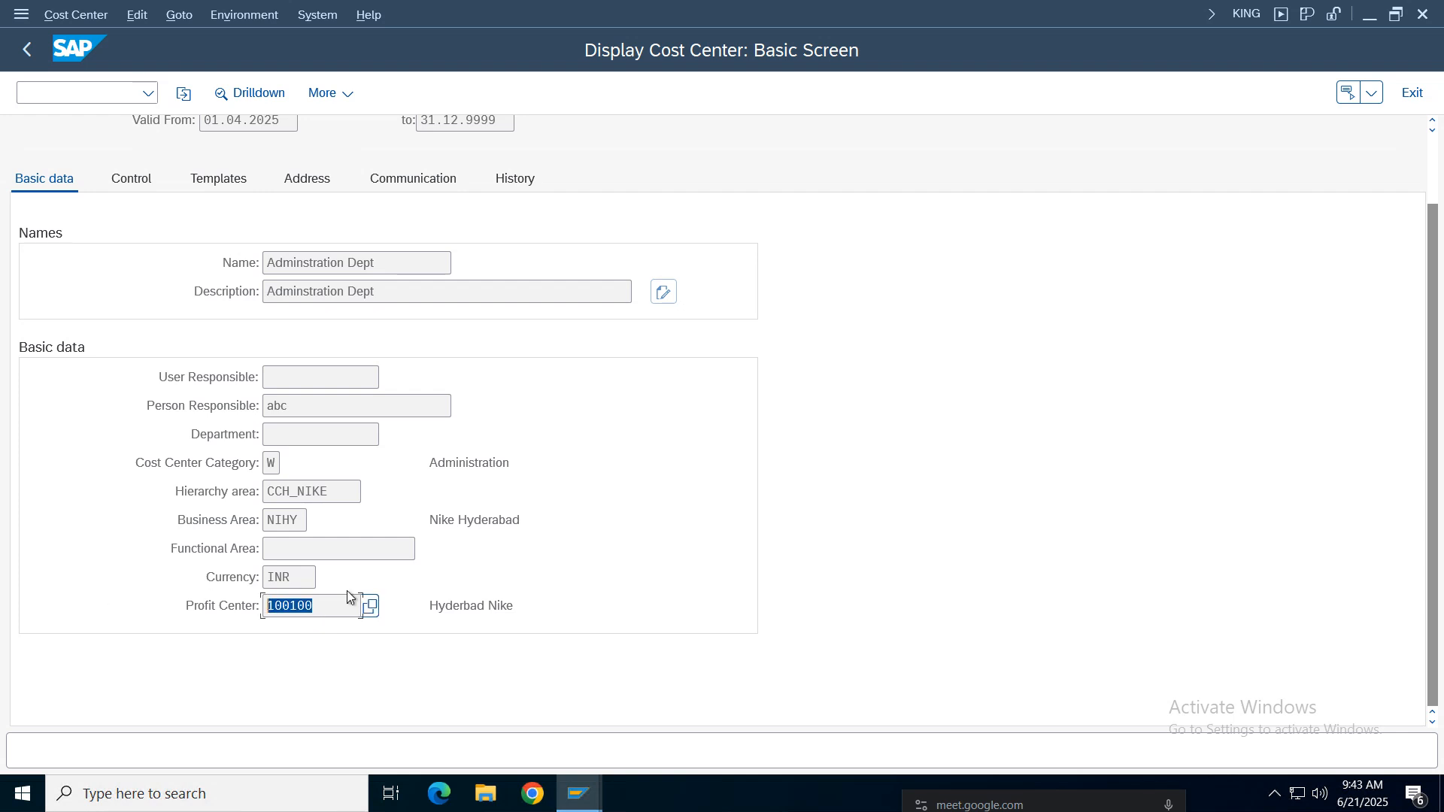
# Step: Switch back to the vendor invoice session and try again to post the asset purchase invoice
pyautogui.moveTo(577, 793)
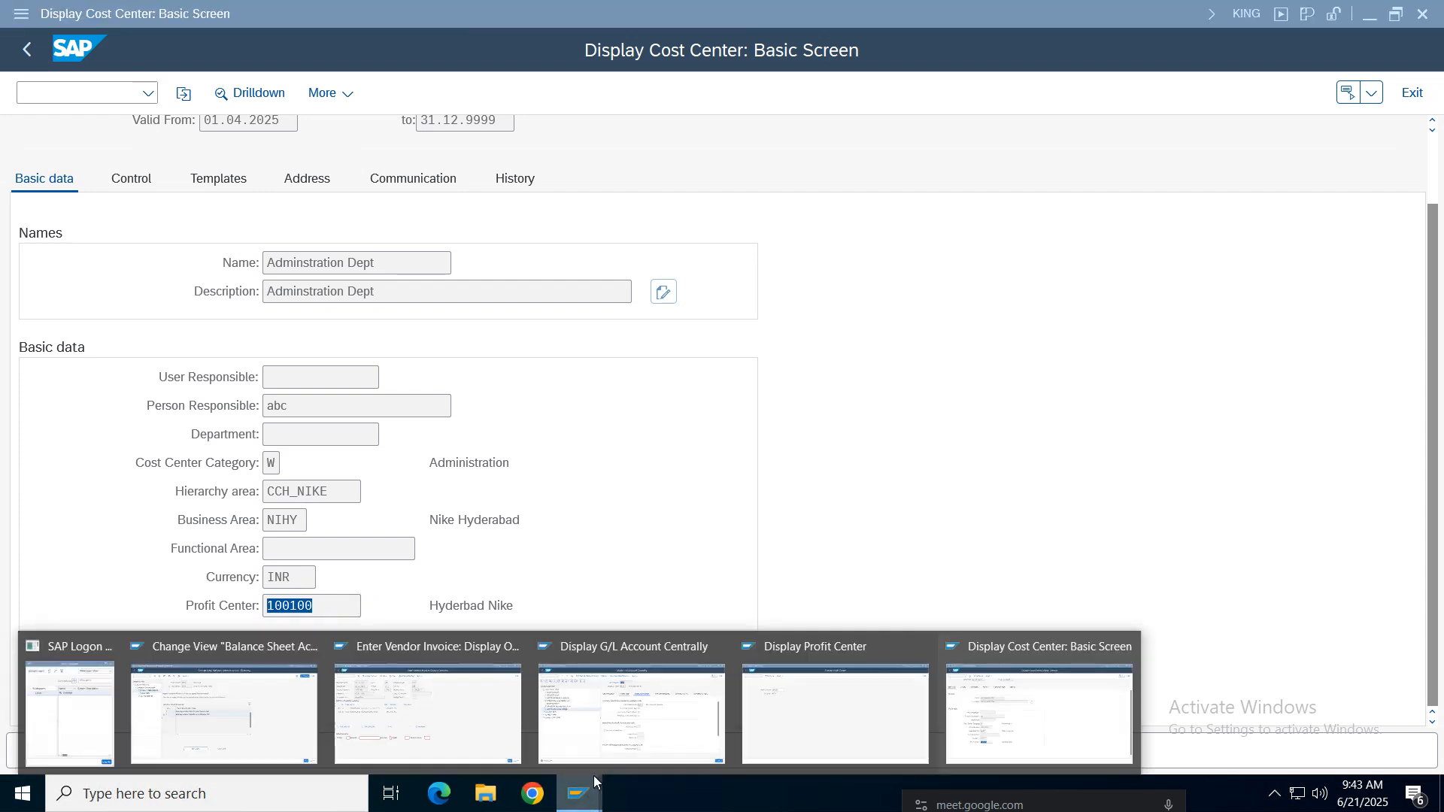
pyautogui.click(392, 746)
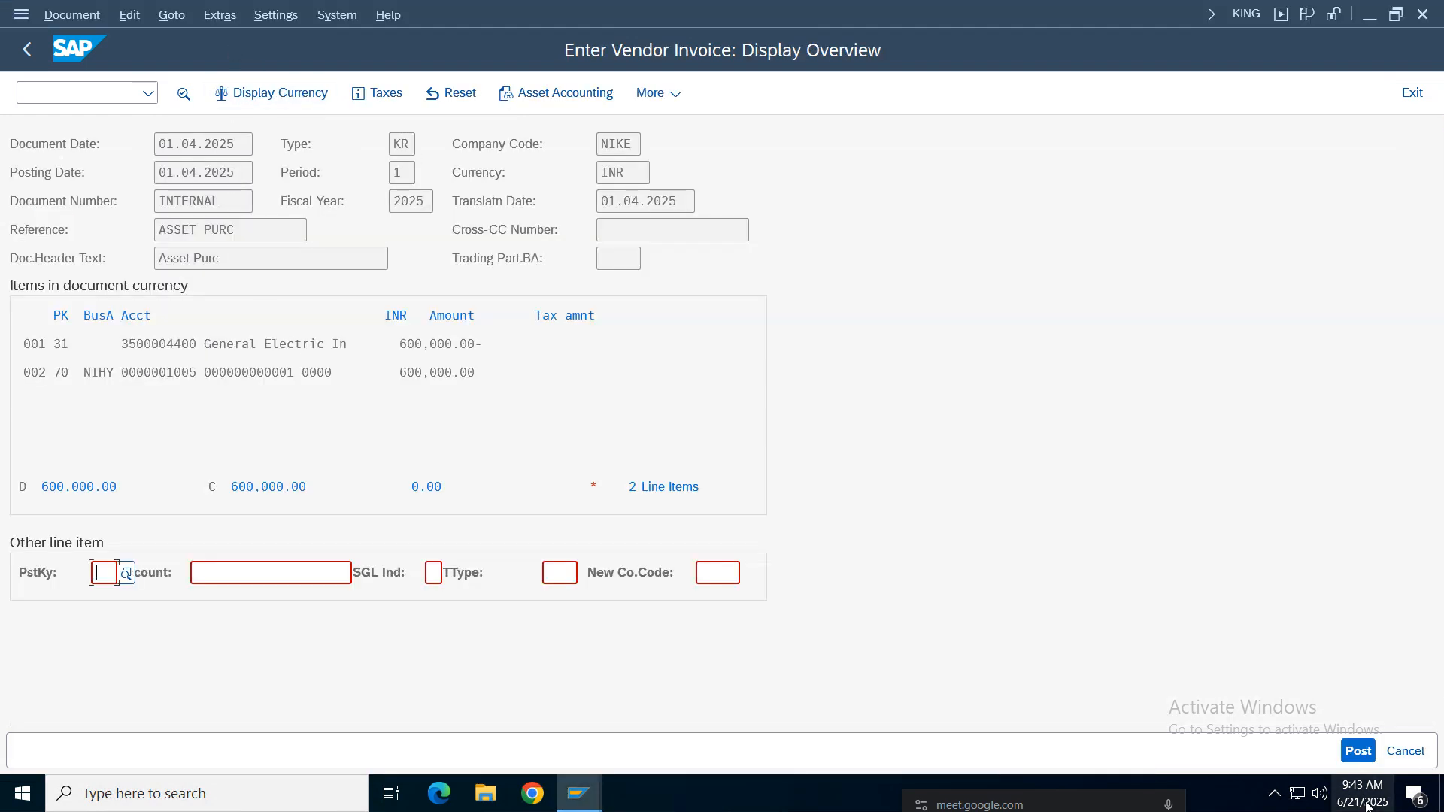
pyautogui.click(1358, 754)
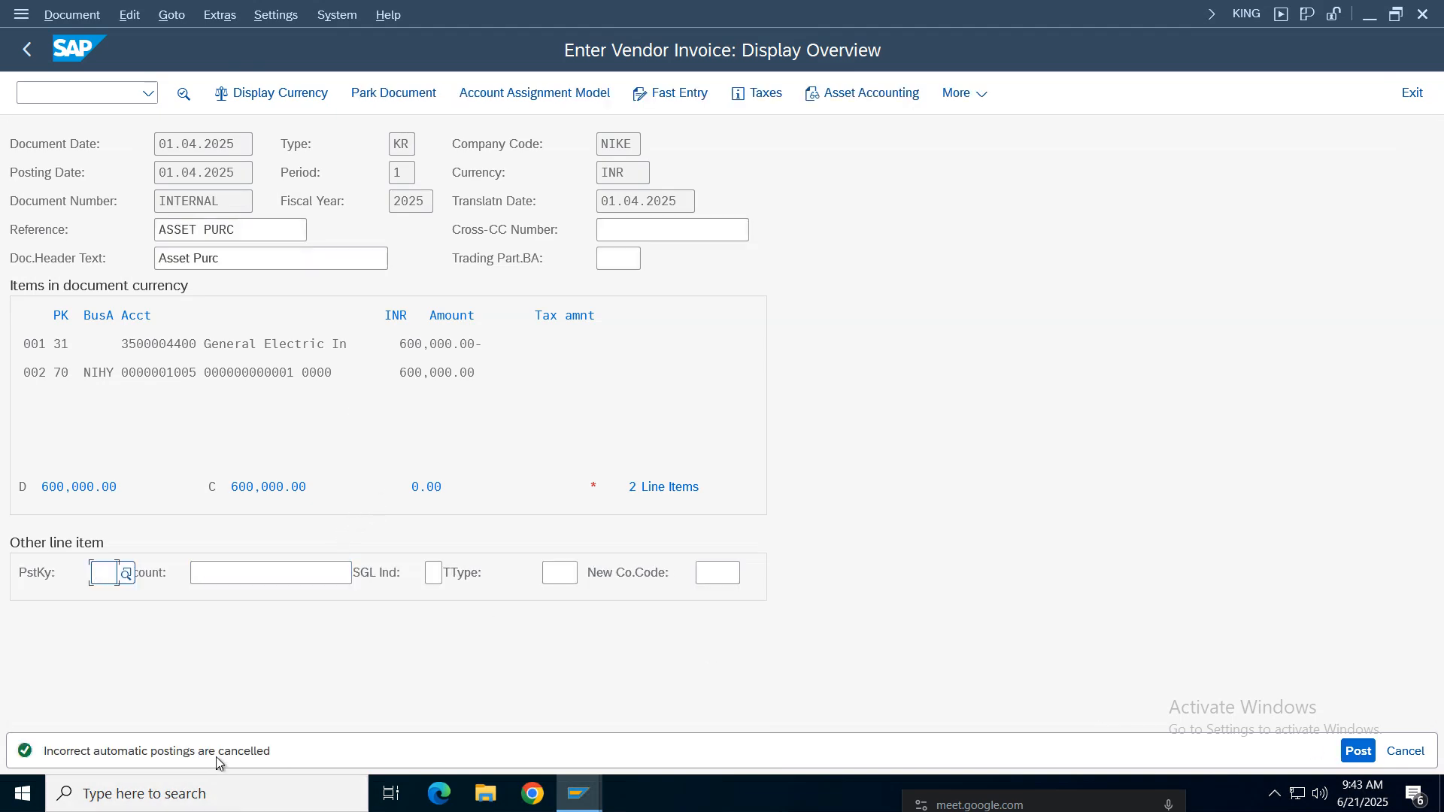
# Step: Simulate the vendor invoice in the general ledger view and check the profit center on the asset line items, returning to the overview
pyautogui.click(49, 11)
pyautogui.click(84, 124)
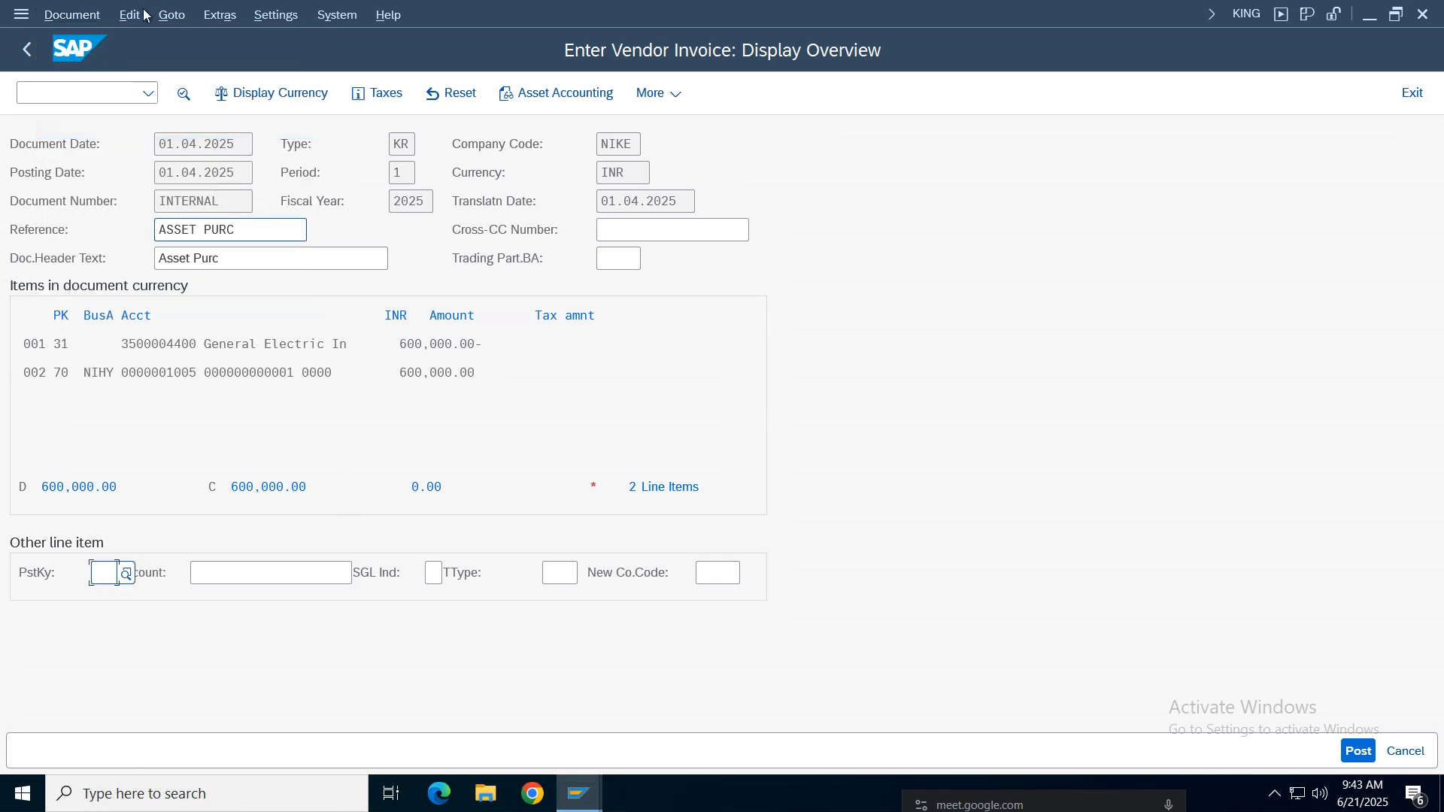
pyautogui.click(72, 14)
pyautogui.click(124, 170)
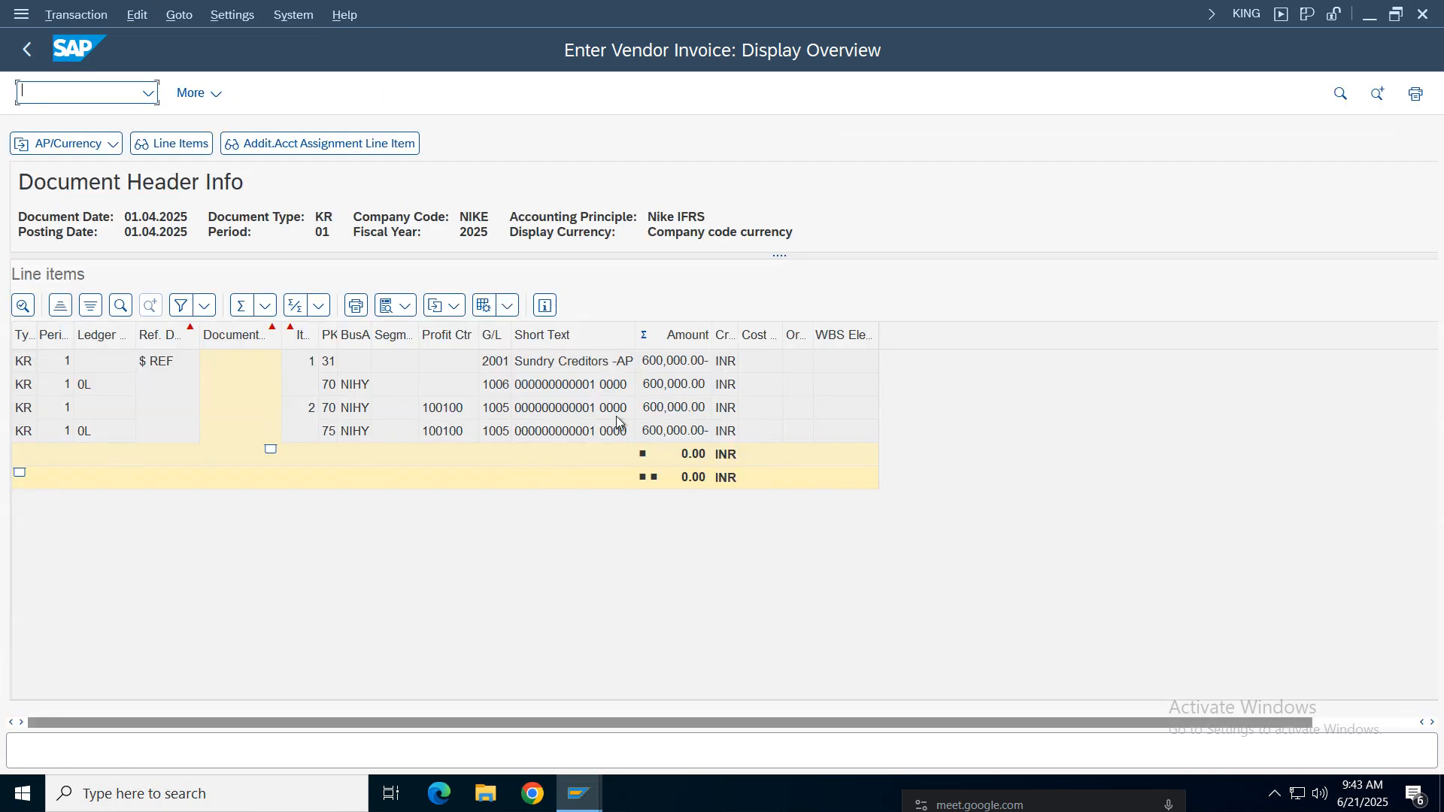
pyautogui.moveTo(636, 333); pyautogui.dragTo(843, 335)
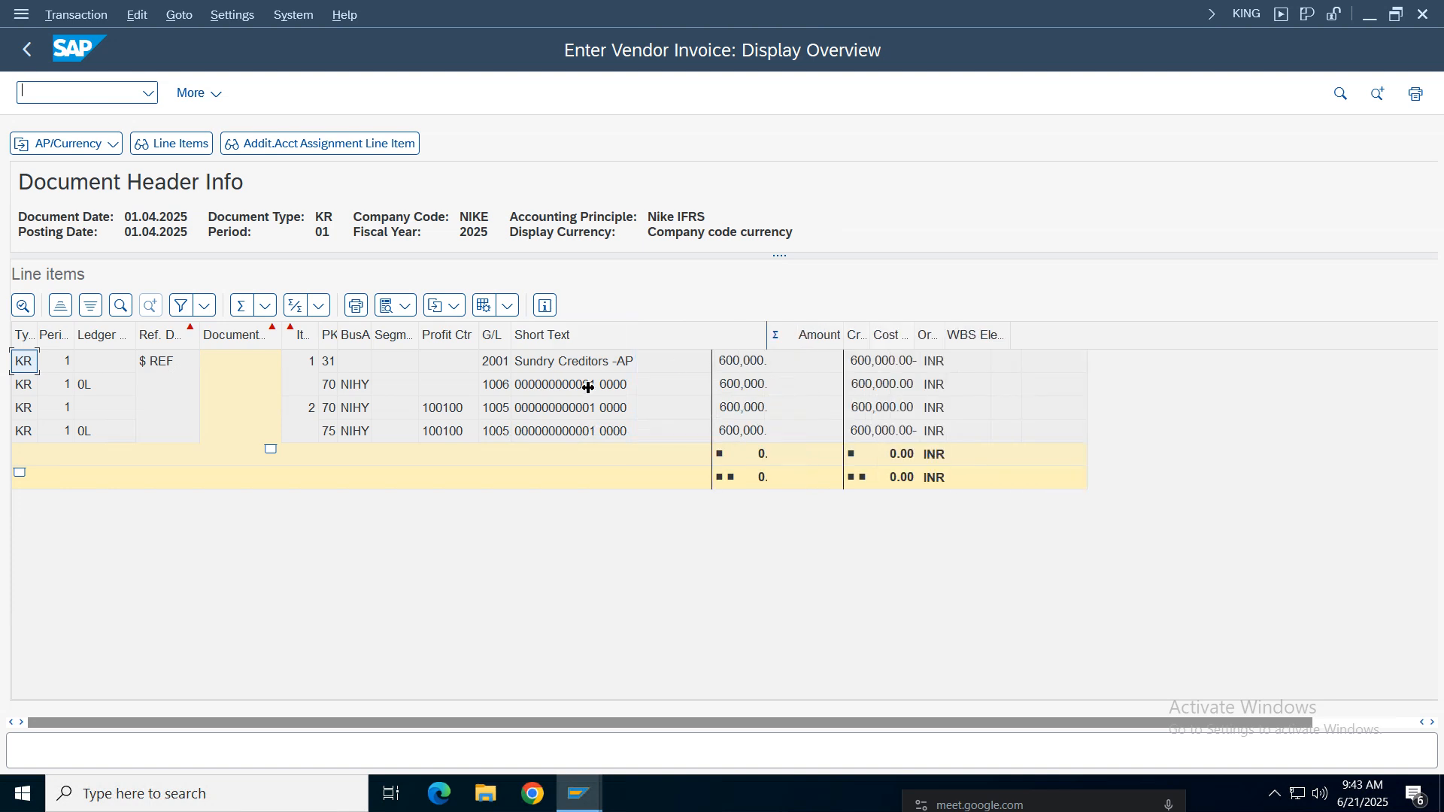
pyautogui.click(444, 432)
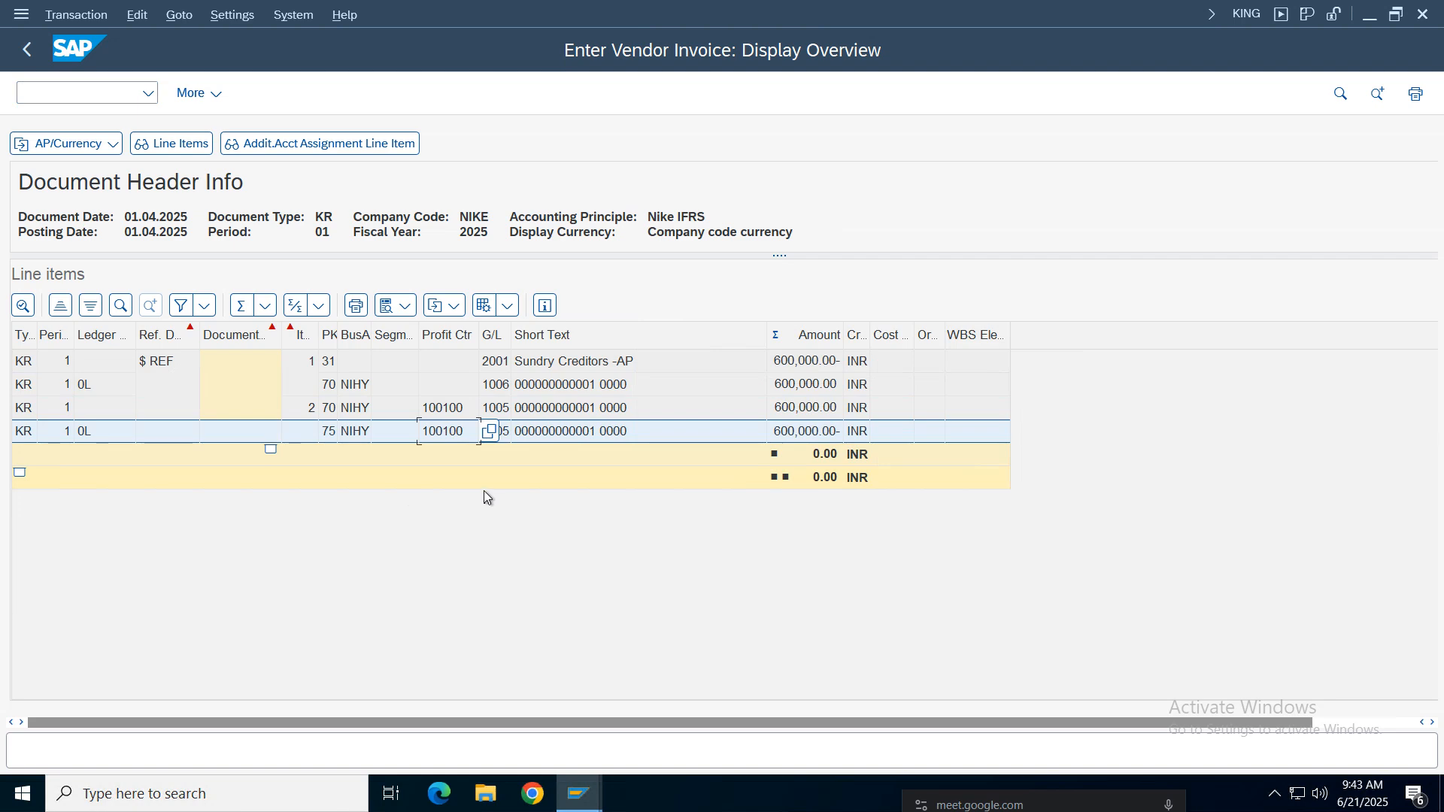
pyautogui.click(27, 49)
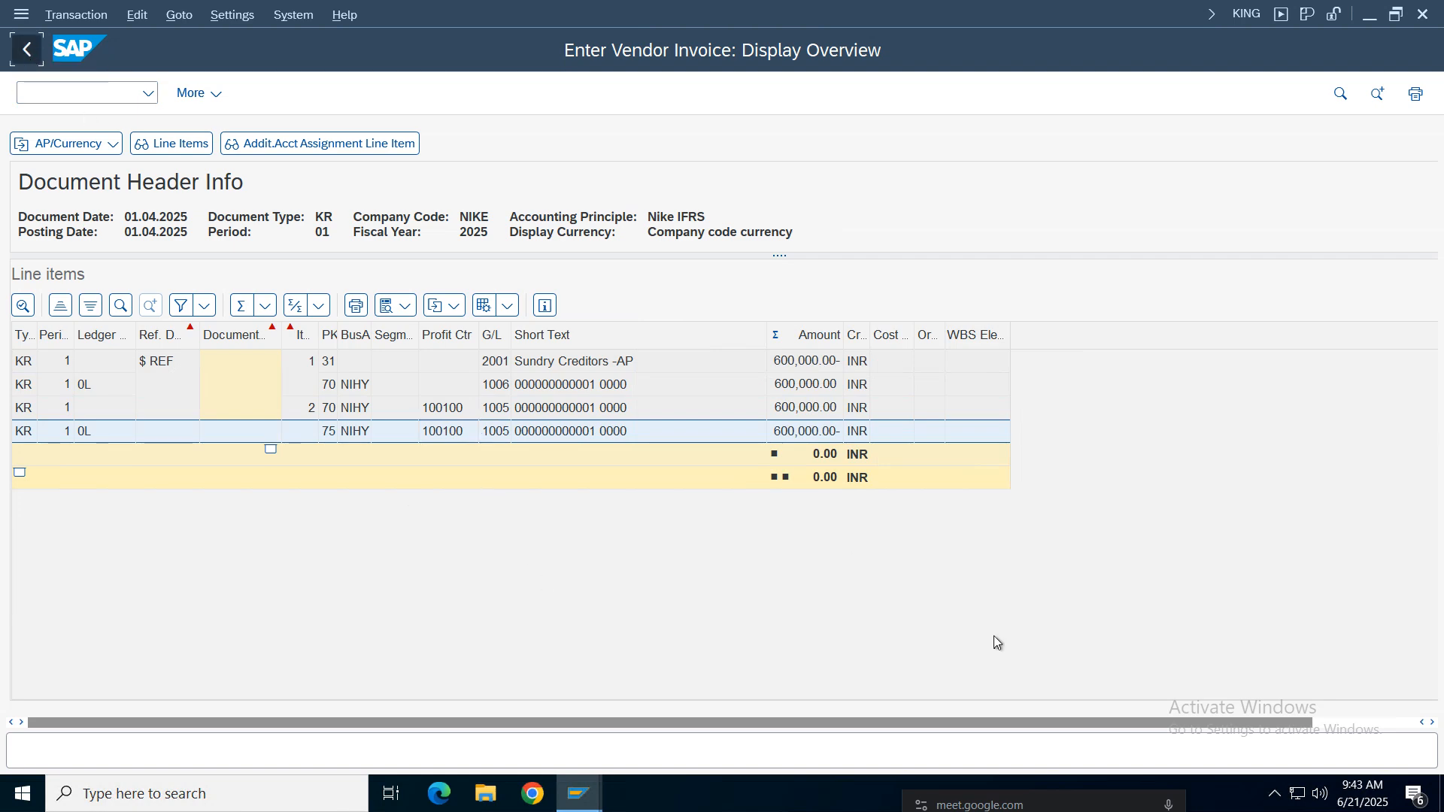
# Step: Try again to post the vendor invoice, and copy the error title and message number from the message details
pyautogui.click(579, 793)
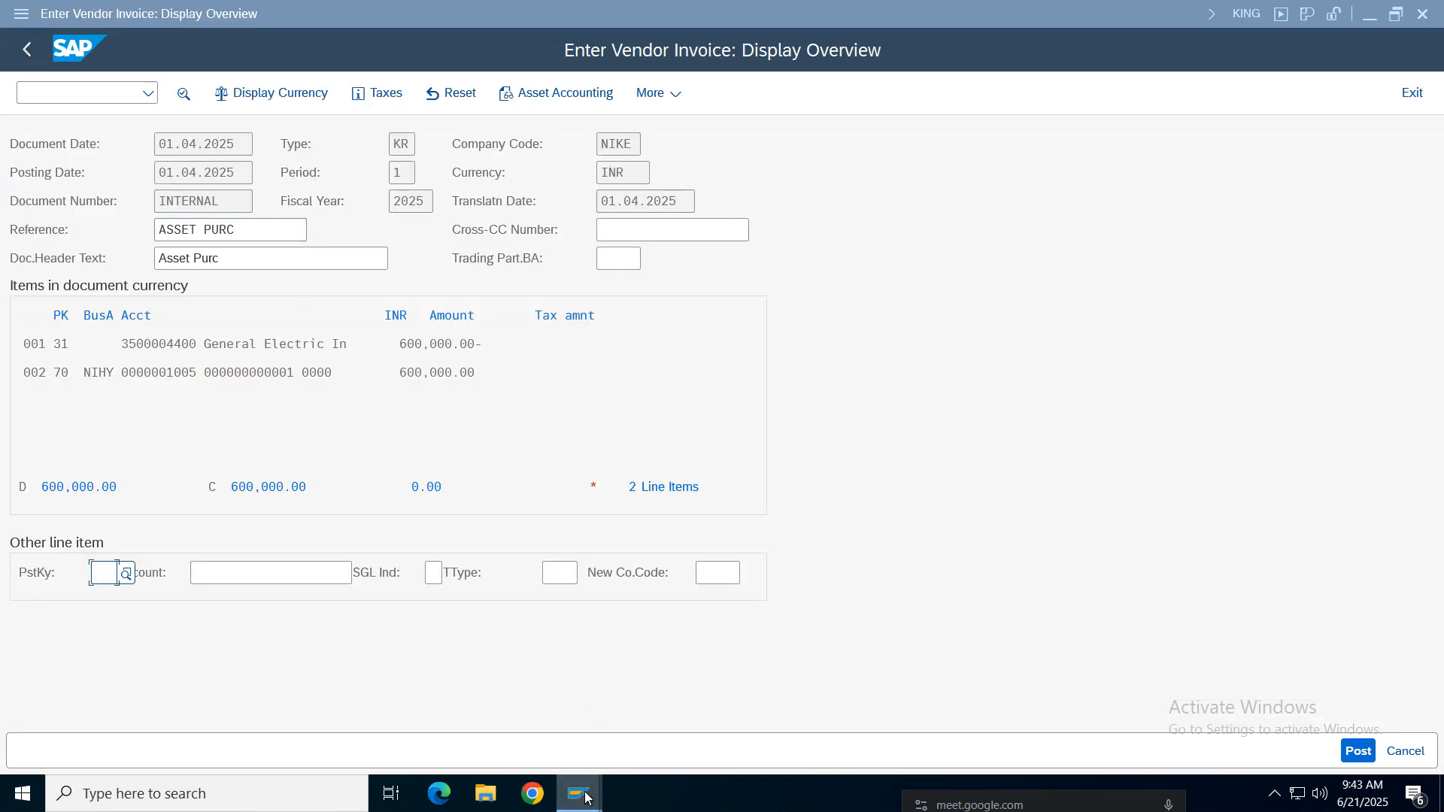
pyautogui.moveTo(599, 739)
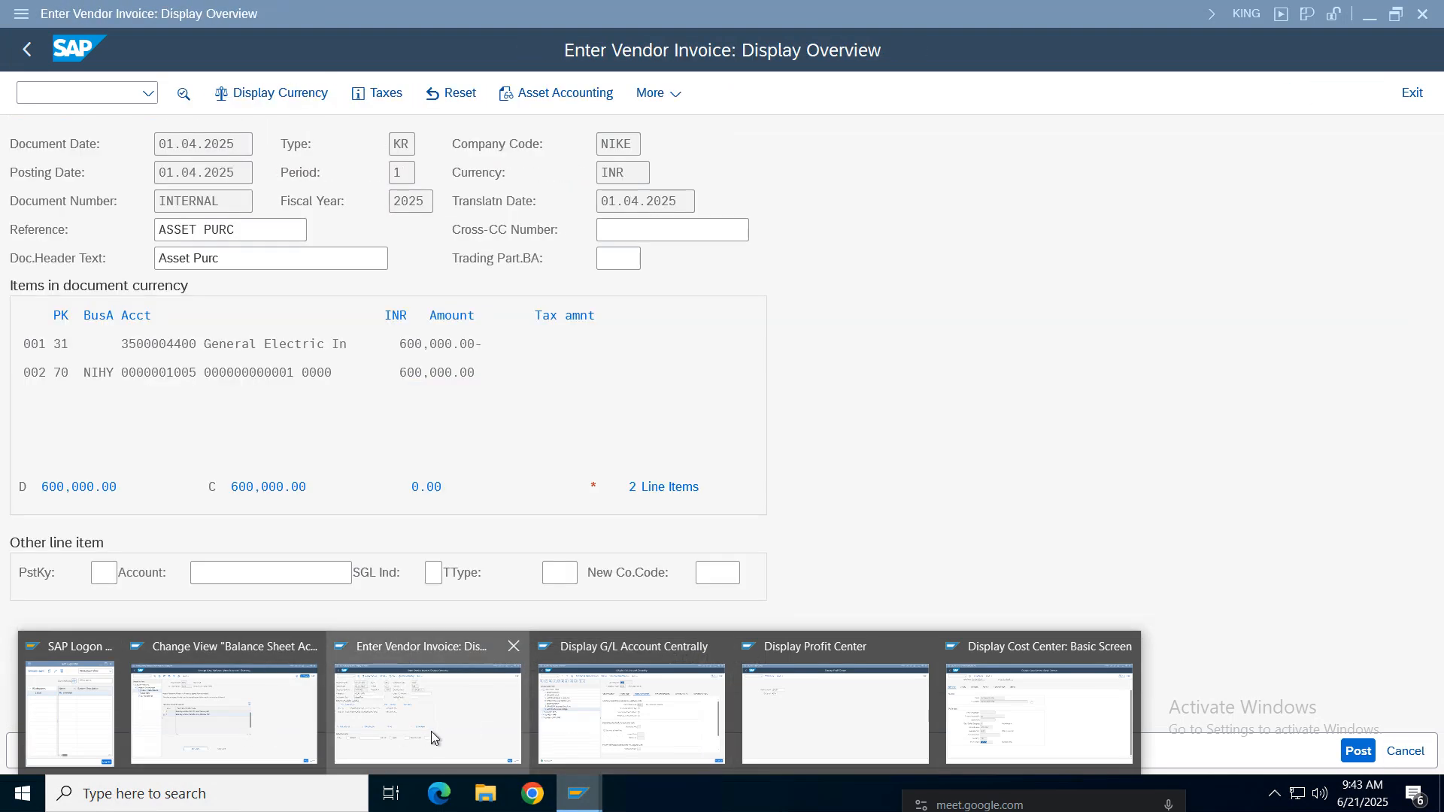
pyautogui.click(431, 731)
pyautogui.click(1358, 751)
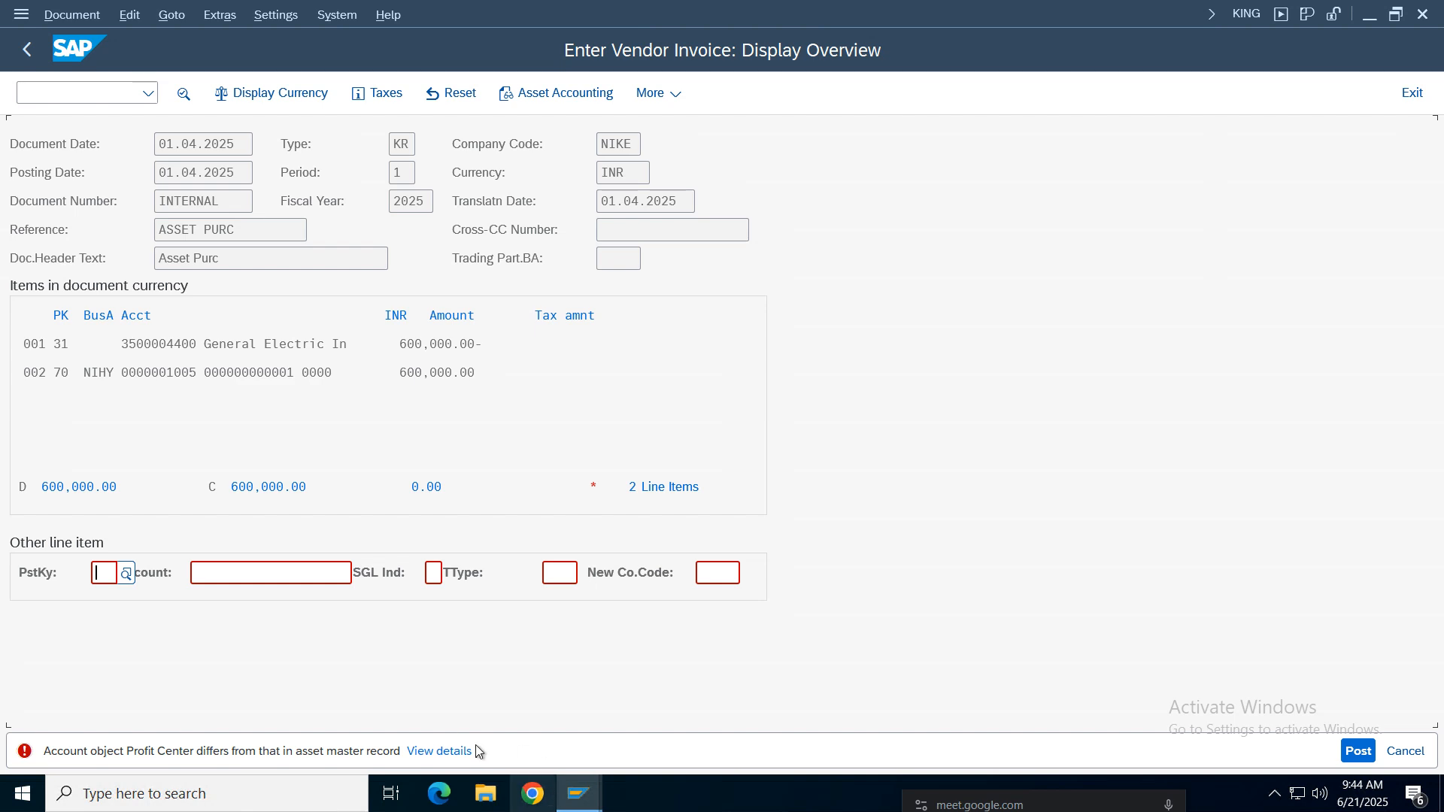
pyautogui.click(444, 751)
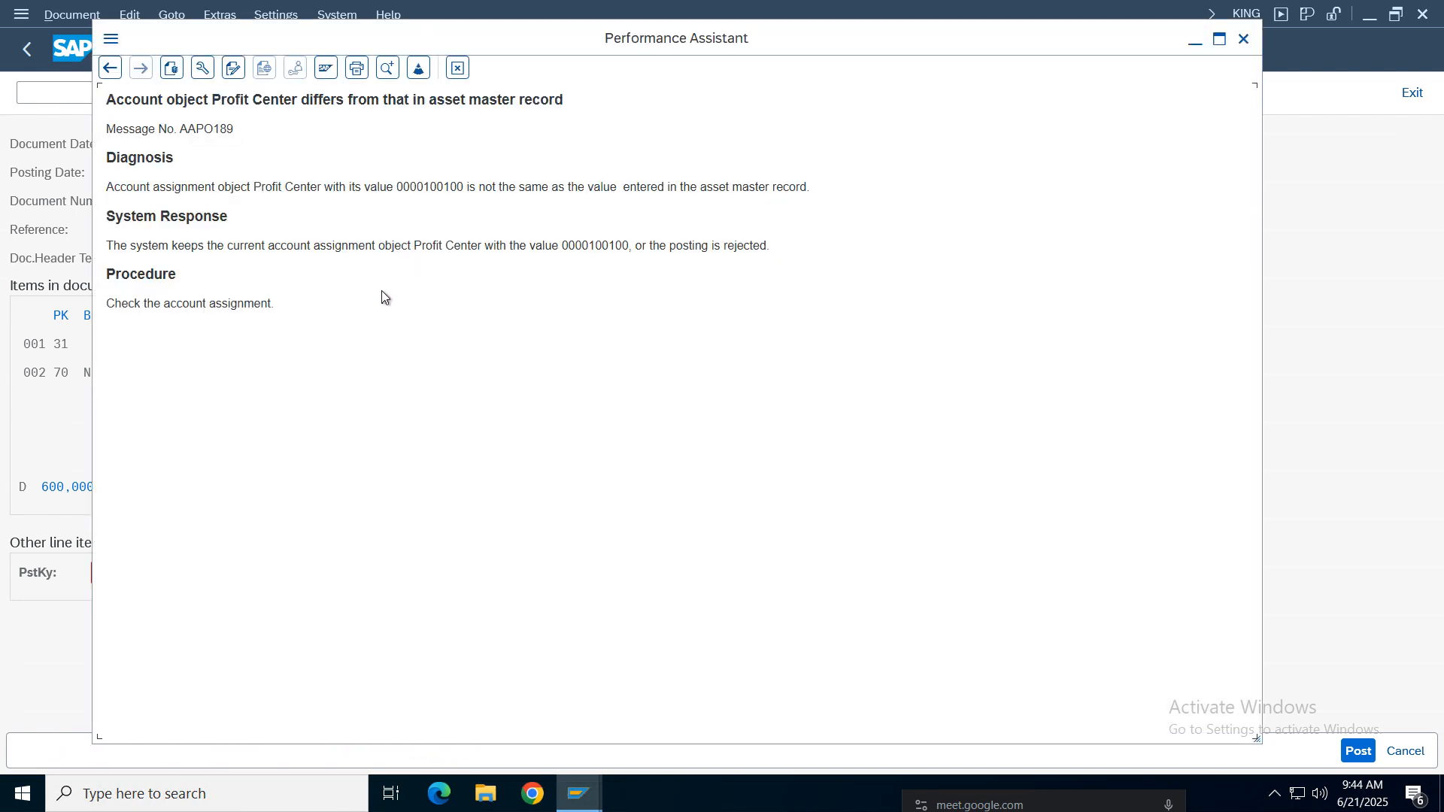
pyautogui.moveTo(264, 136); pyautogui.dragTo(66, 86)
pyautogui.hotkey('ctrl', 'c')
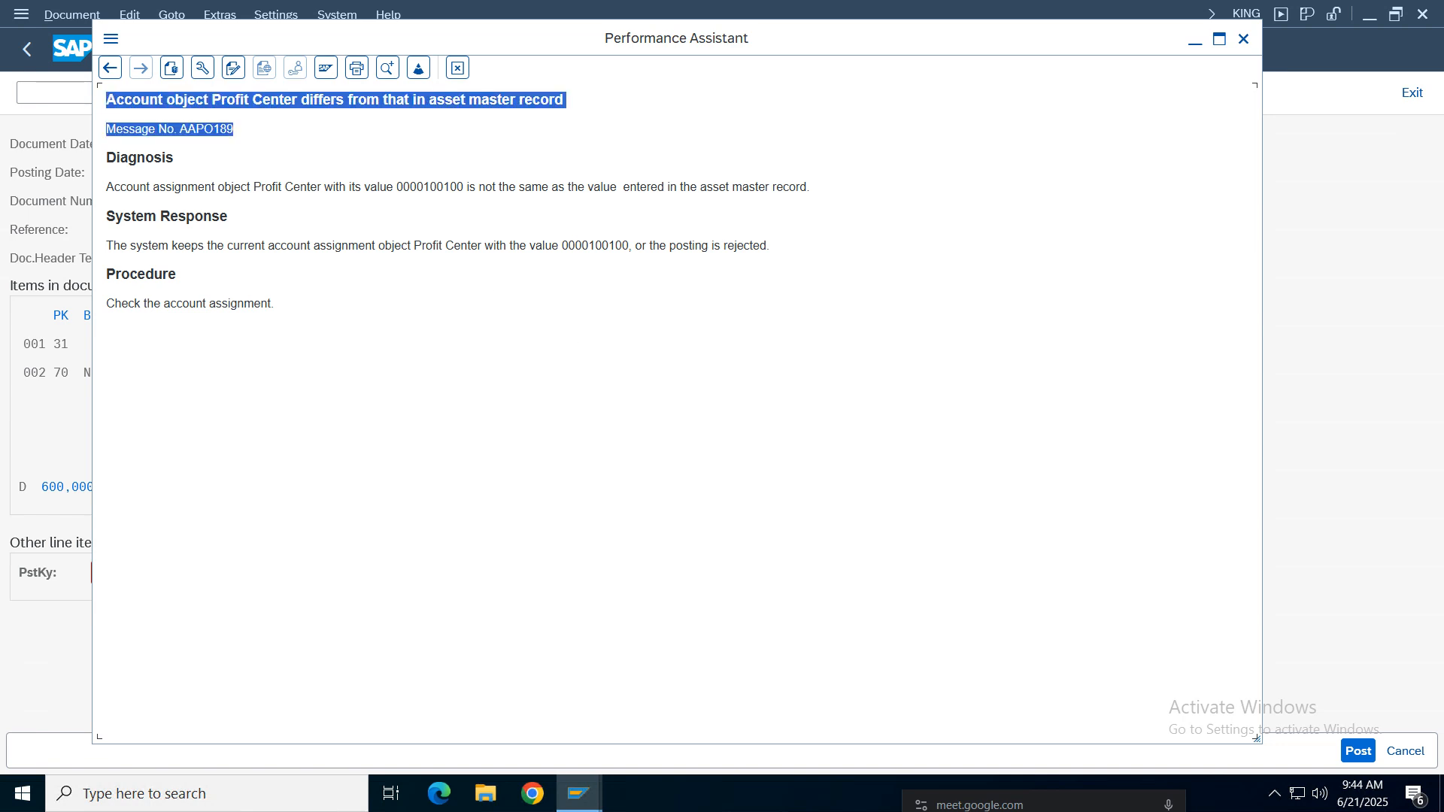
# Step: Switch to Chrome on the remote desktop and try to search Google for the copied error message, closing the browser at the end
pyautogui.click(530, 800)
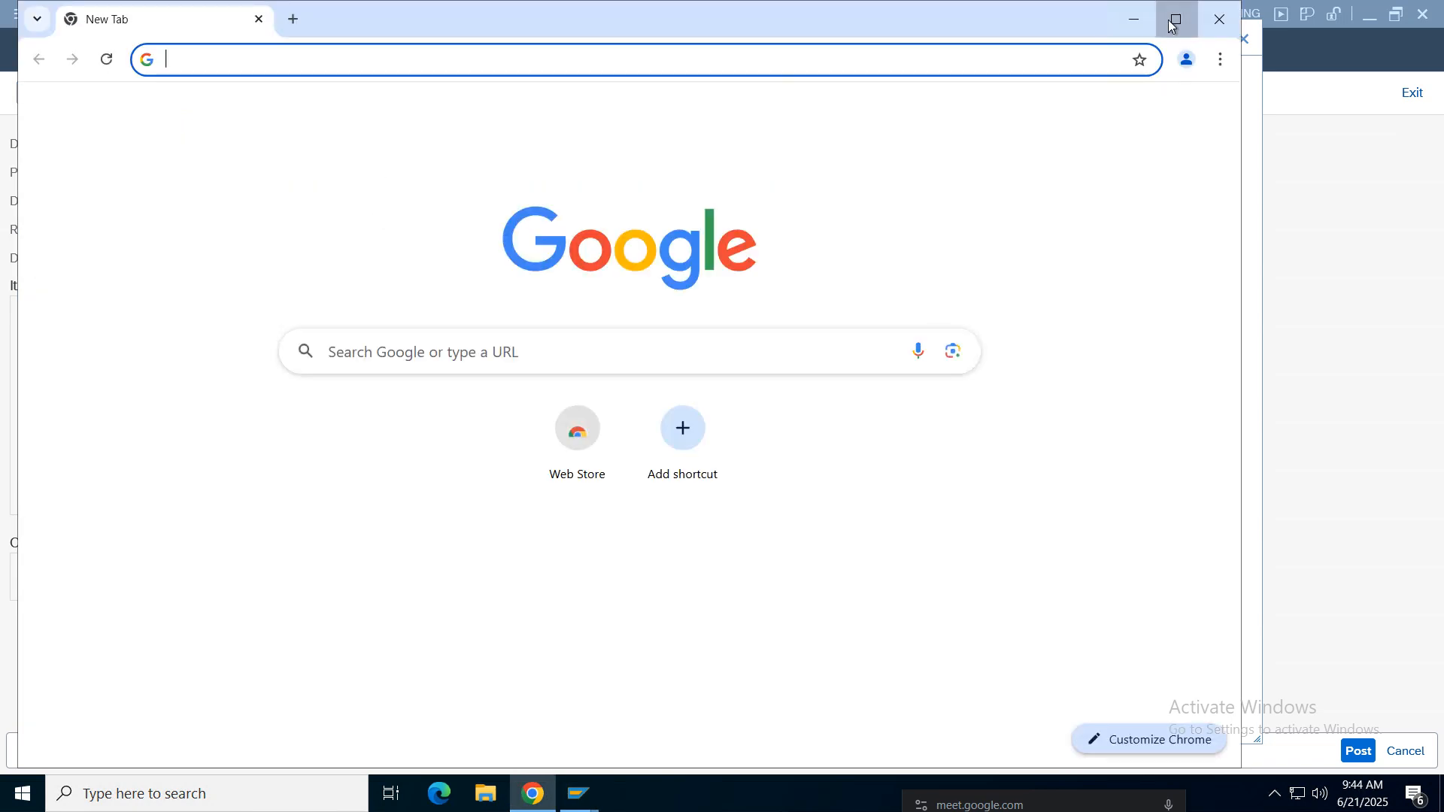
pyautogui.click(1174, 21)
pyautogui.click(393, 64)
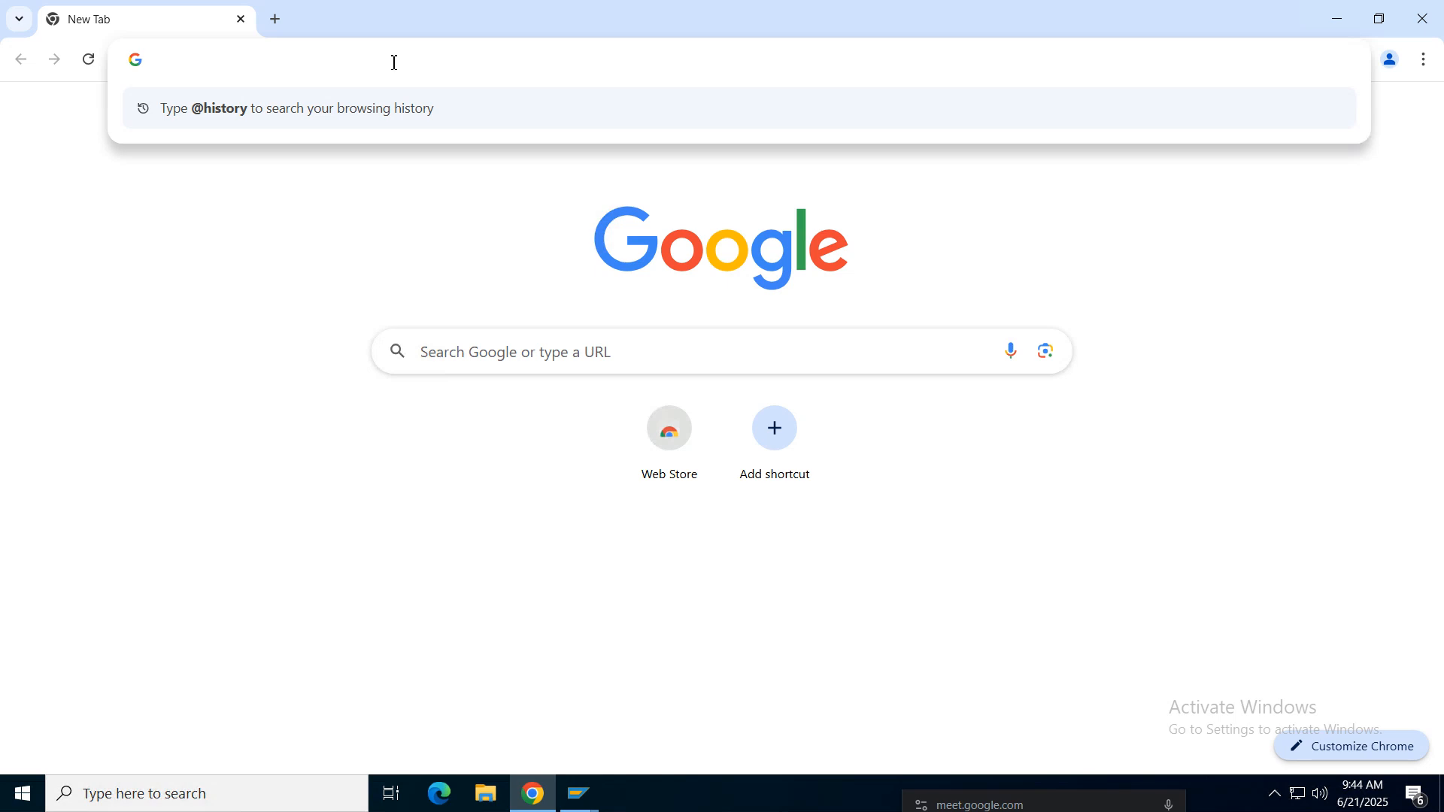
pyautogui.hotkey('ctrl', 'v')
pyautogui.press('Return')
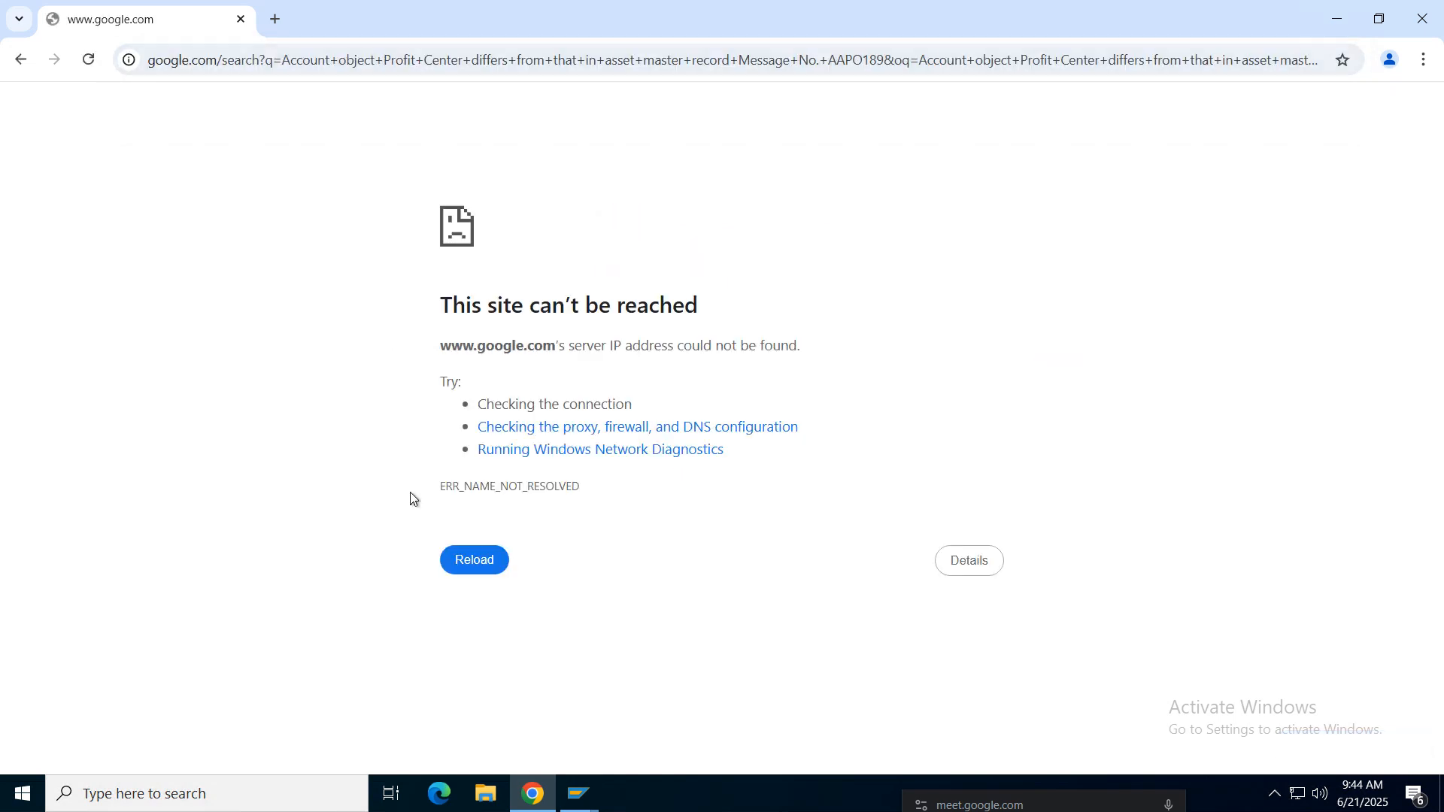
pyautogui.click(1422, 19)
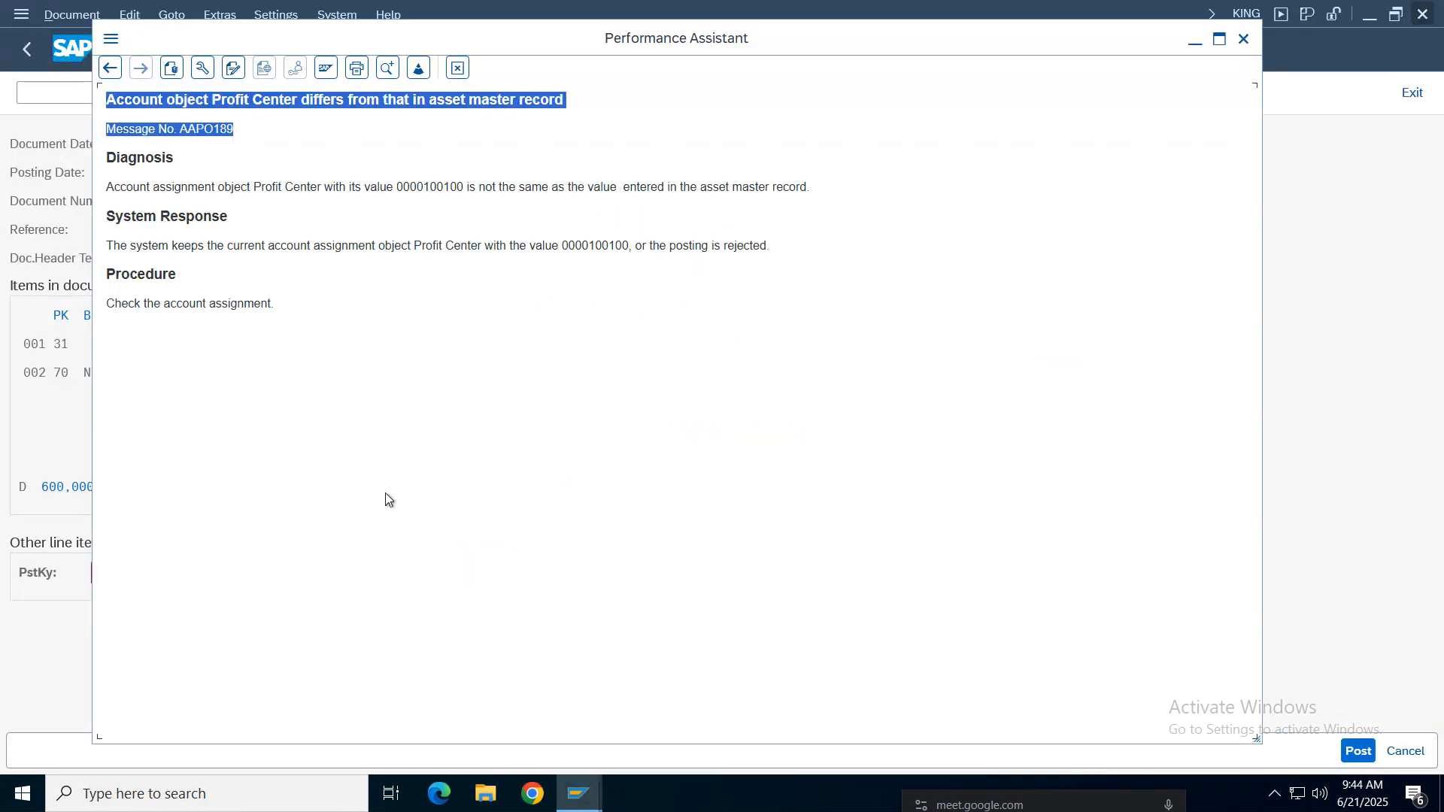
pyautogui.click(245, 392)
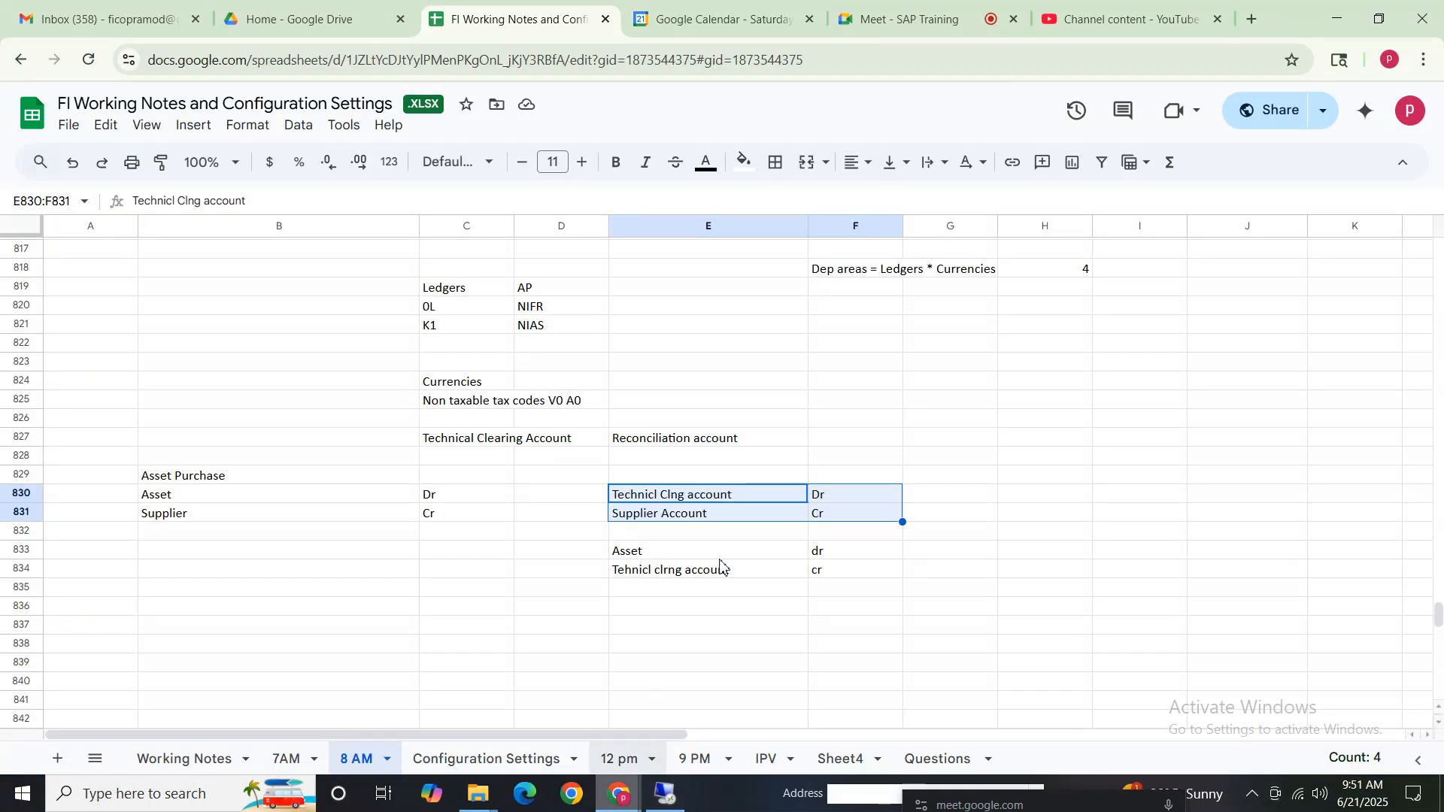
# Step: Search Google in a new local Chrome tab for the AAPO189 error in SAP and open the SAP Community thread about the Fund account assignment object
pyautogui.click(1251, 18)
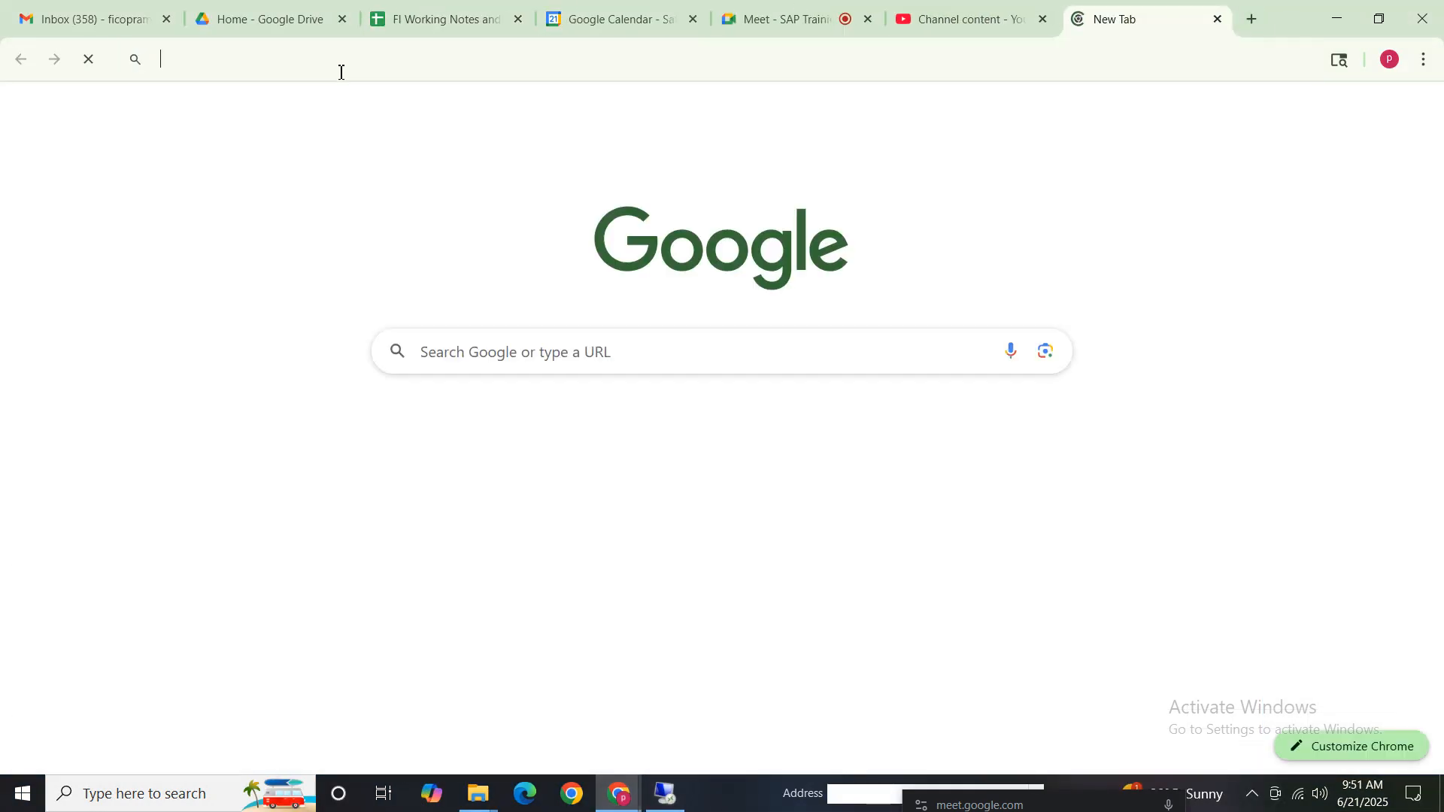
pyautogui.write('aap')
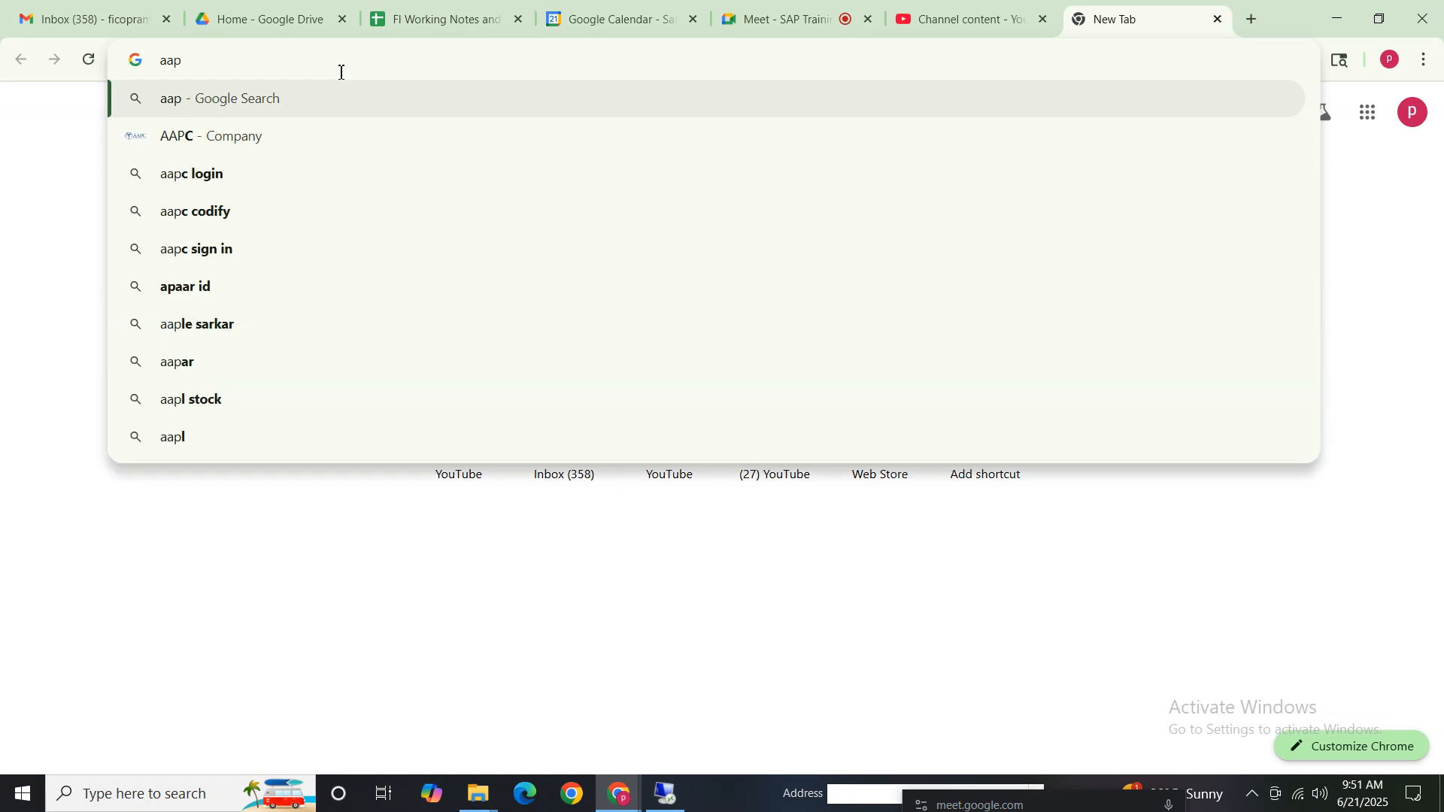
pyautogui.write('o189 ')
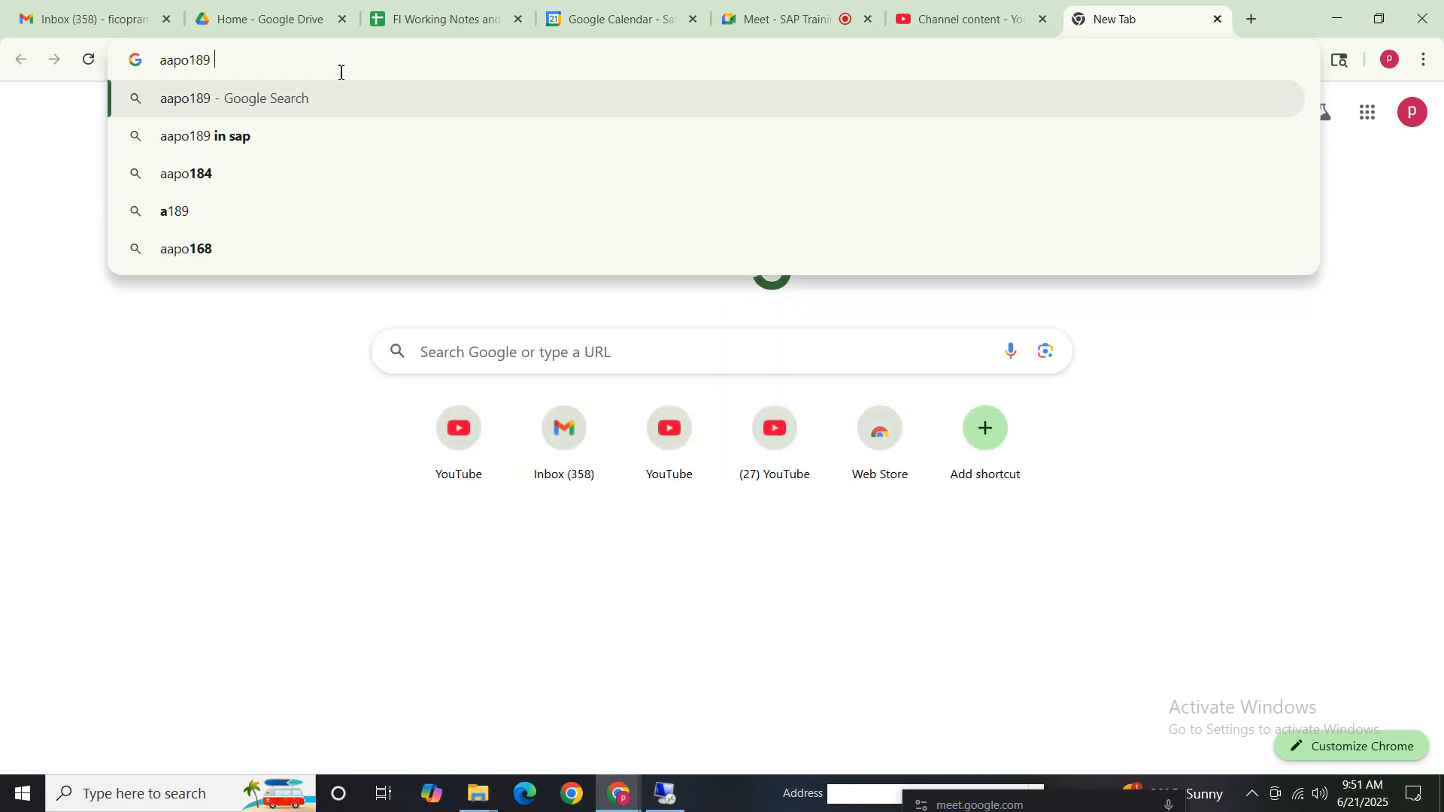
pyautogui.write('error in sp')
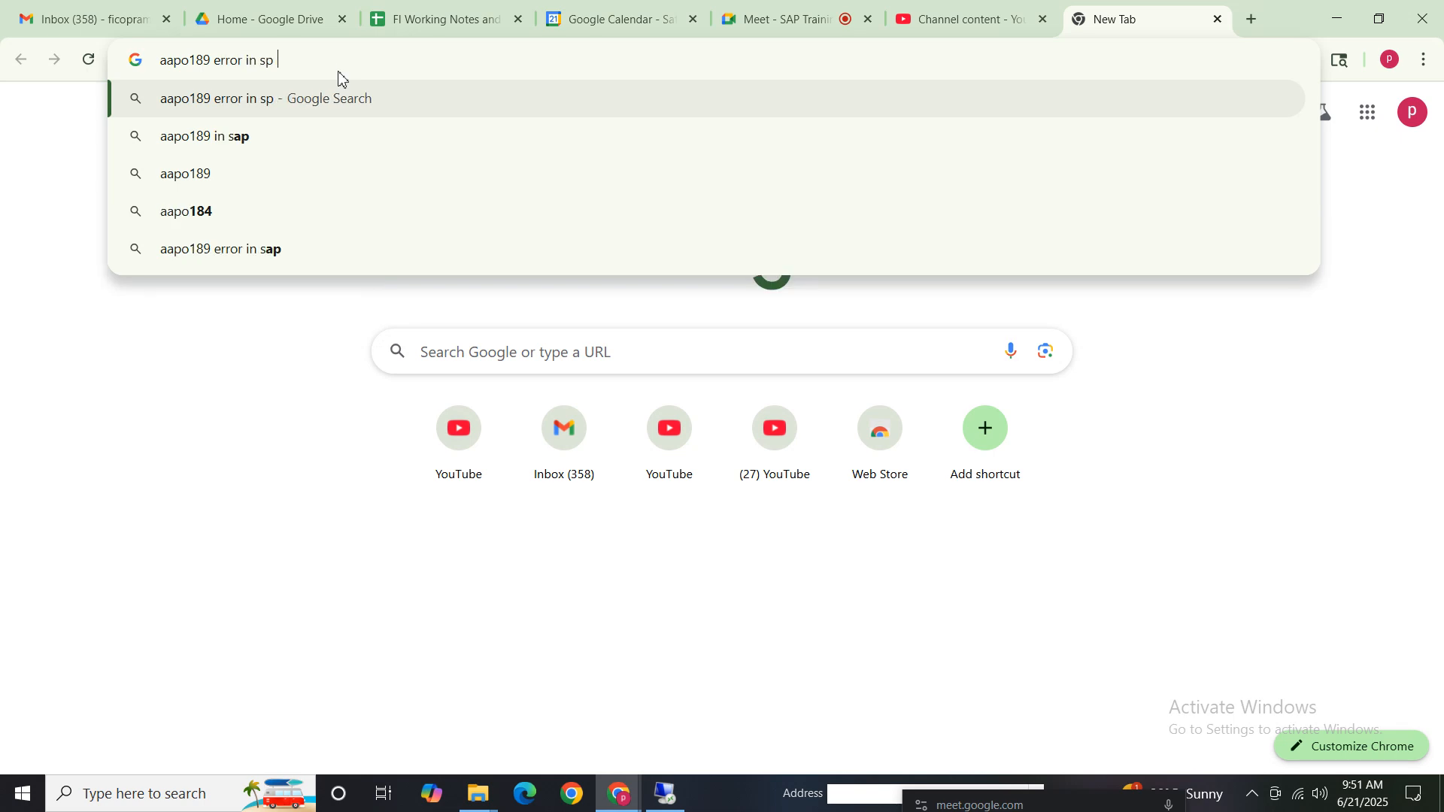
pyautogui.press('Return')
pyautogui.click(469, 253)
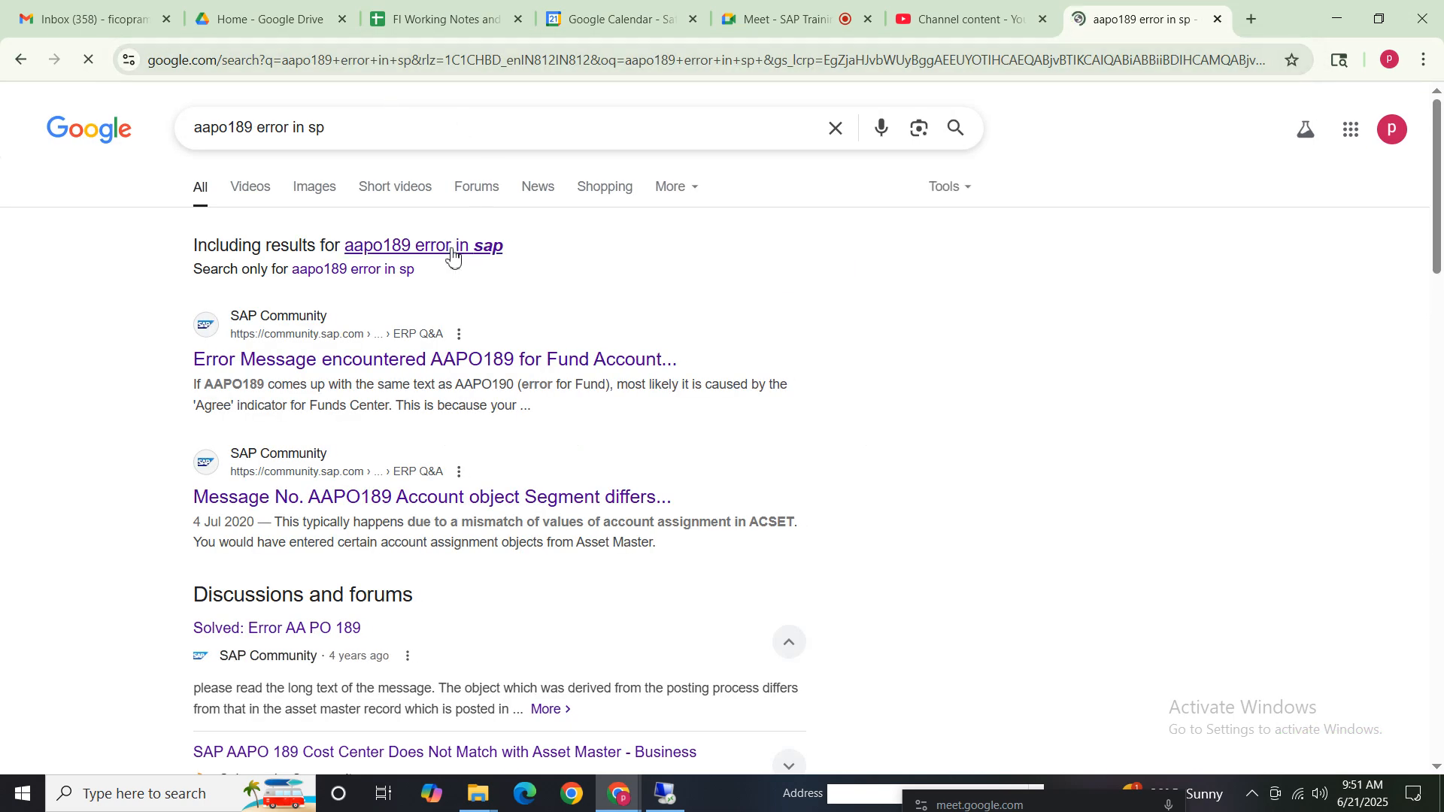
pyautogui.click(398, 302)
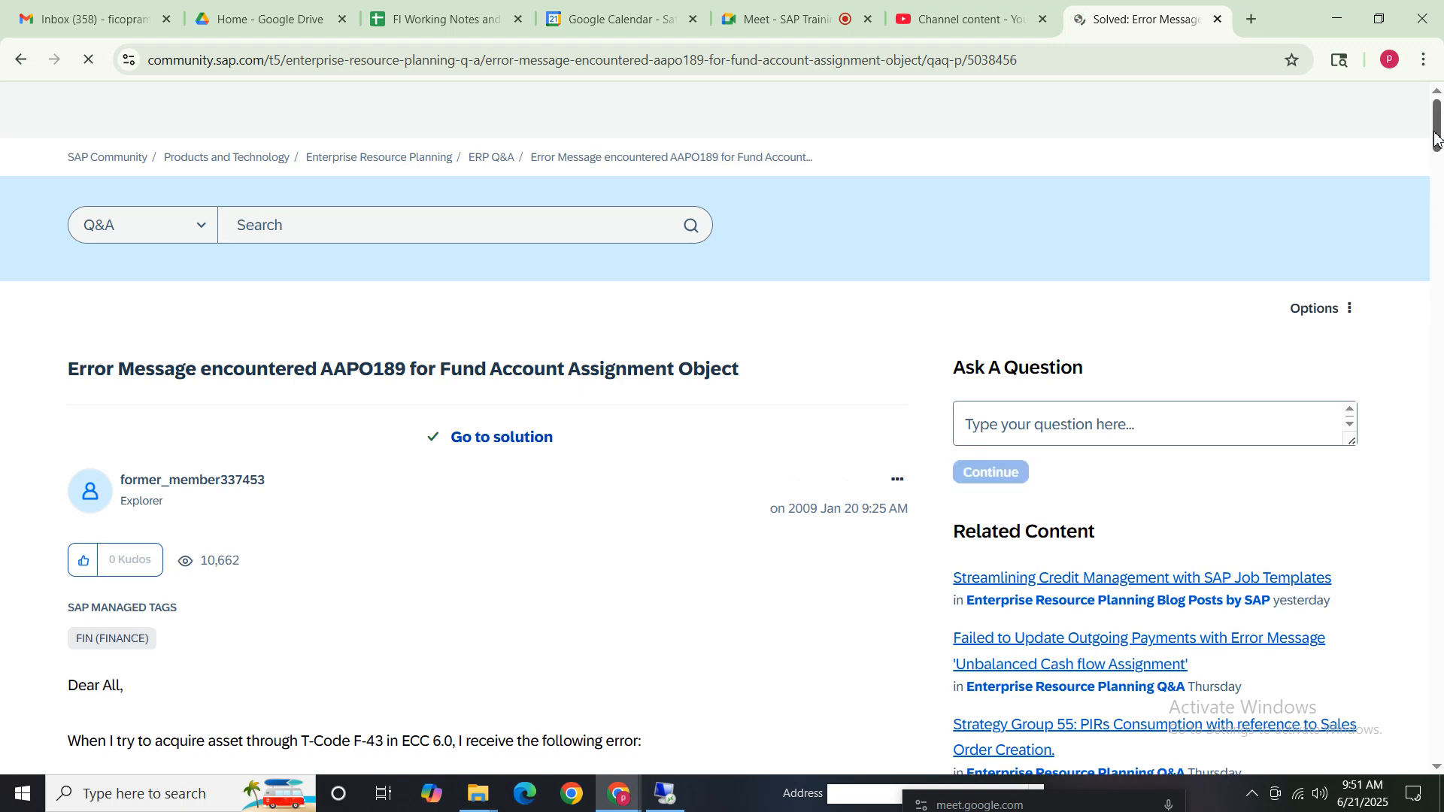
# Step: Read the SAP Community thread's error description and the suggested configuration path for removing the agreement indicator
pyautogui.scroll(-2, 1439, 154)
pyautogui.scroll(-2, 1438, 154)
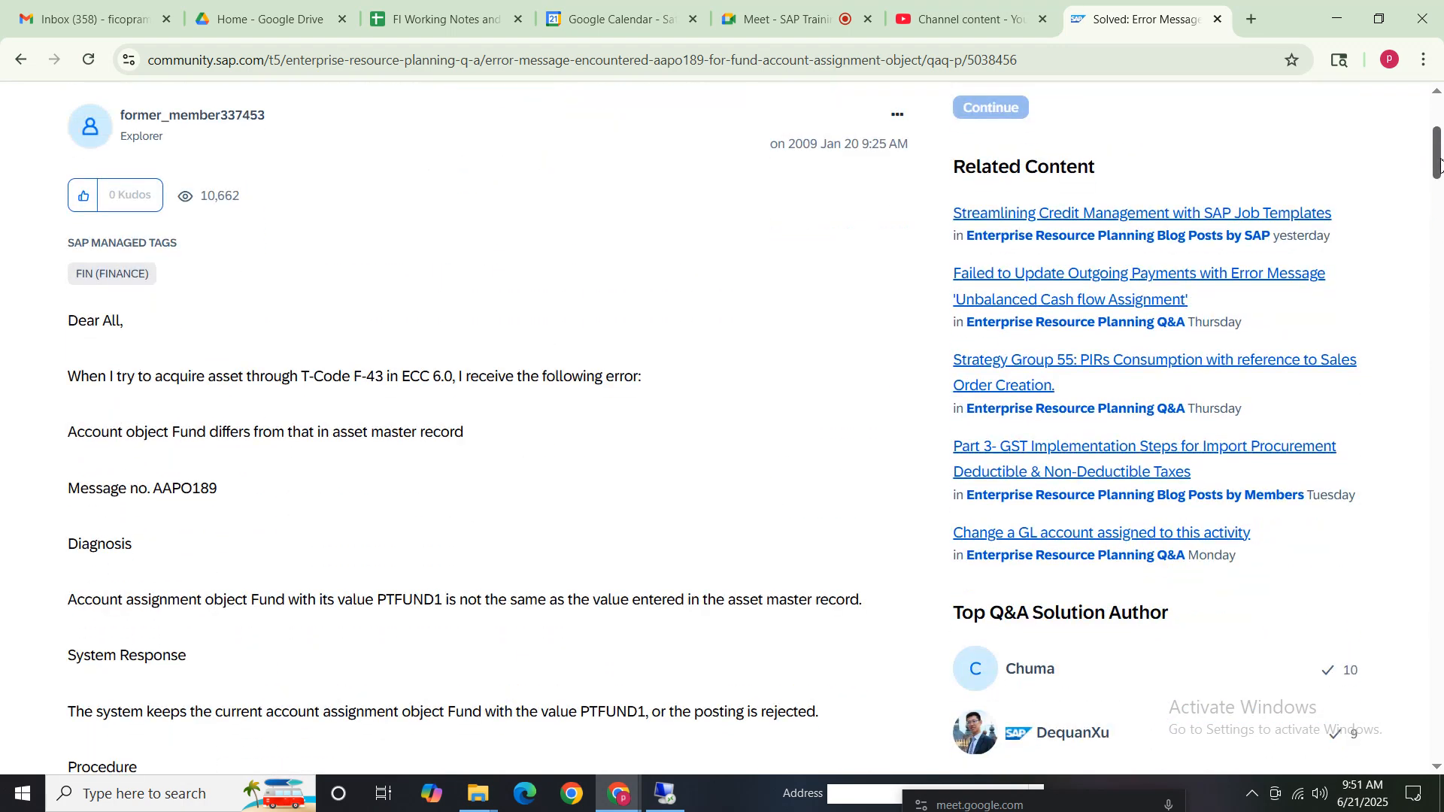
pyautogui.moveTo(171, 367); pyautogui.dragTo(602, 368)
pyautogui.moveTo(97, 533); pyautogui.dragTo(105, 534)
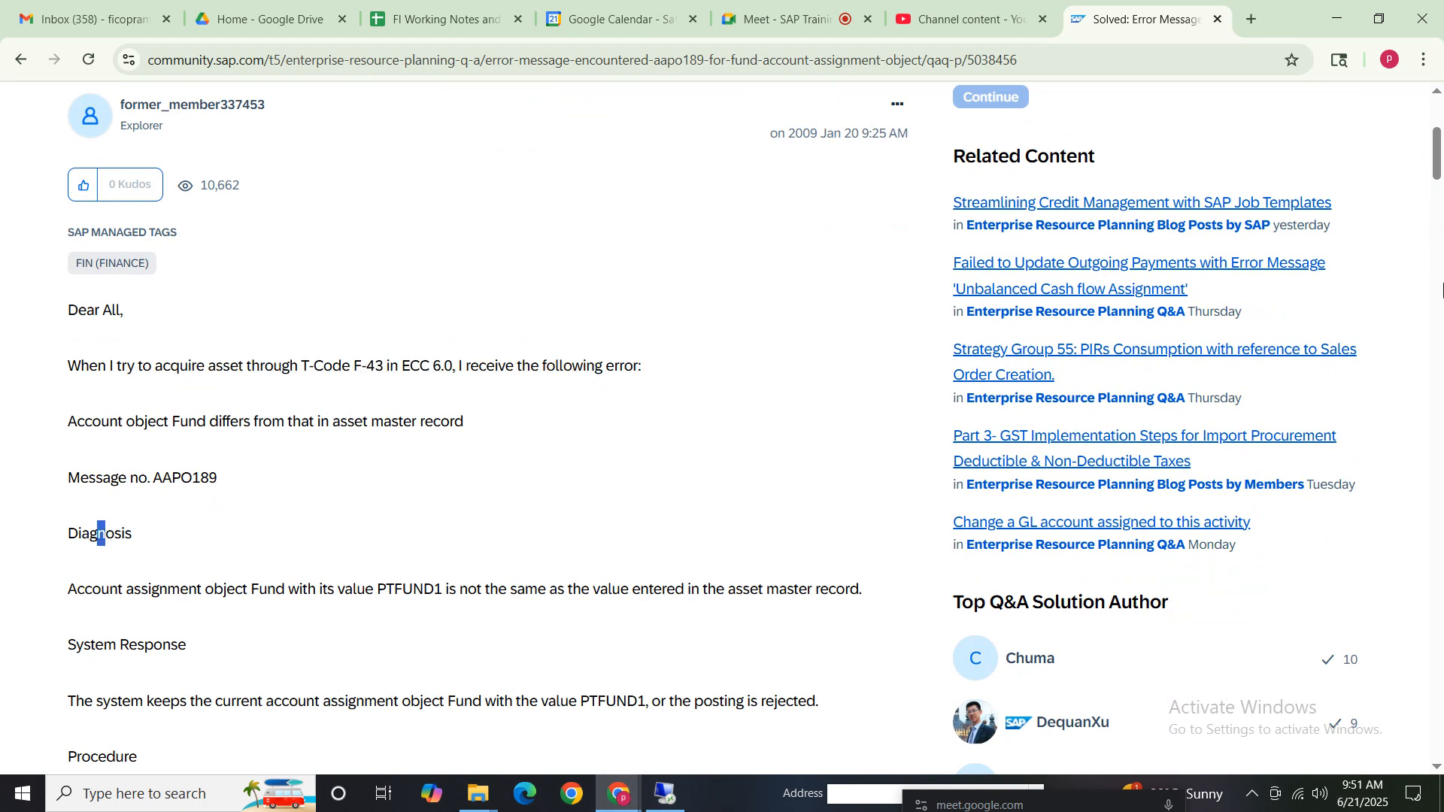
pyautogui.scroll(-4, 255, 306)
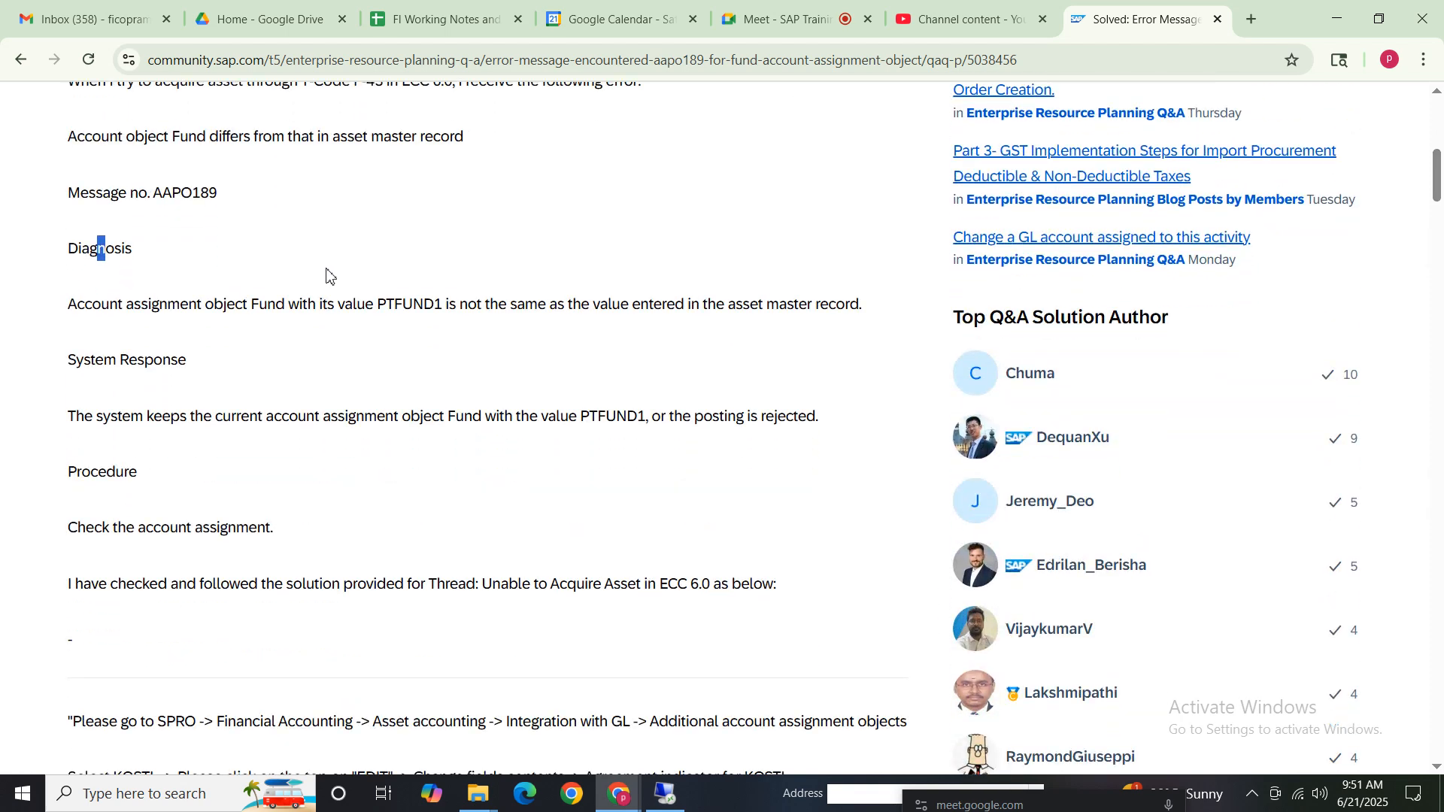
pyautogui.moveTo(252, 305); pyautogui.dragTo(344, 303)
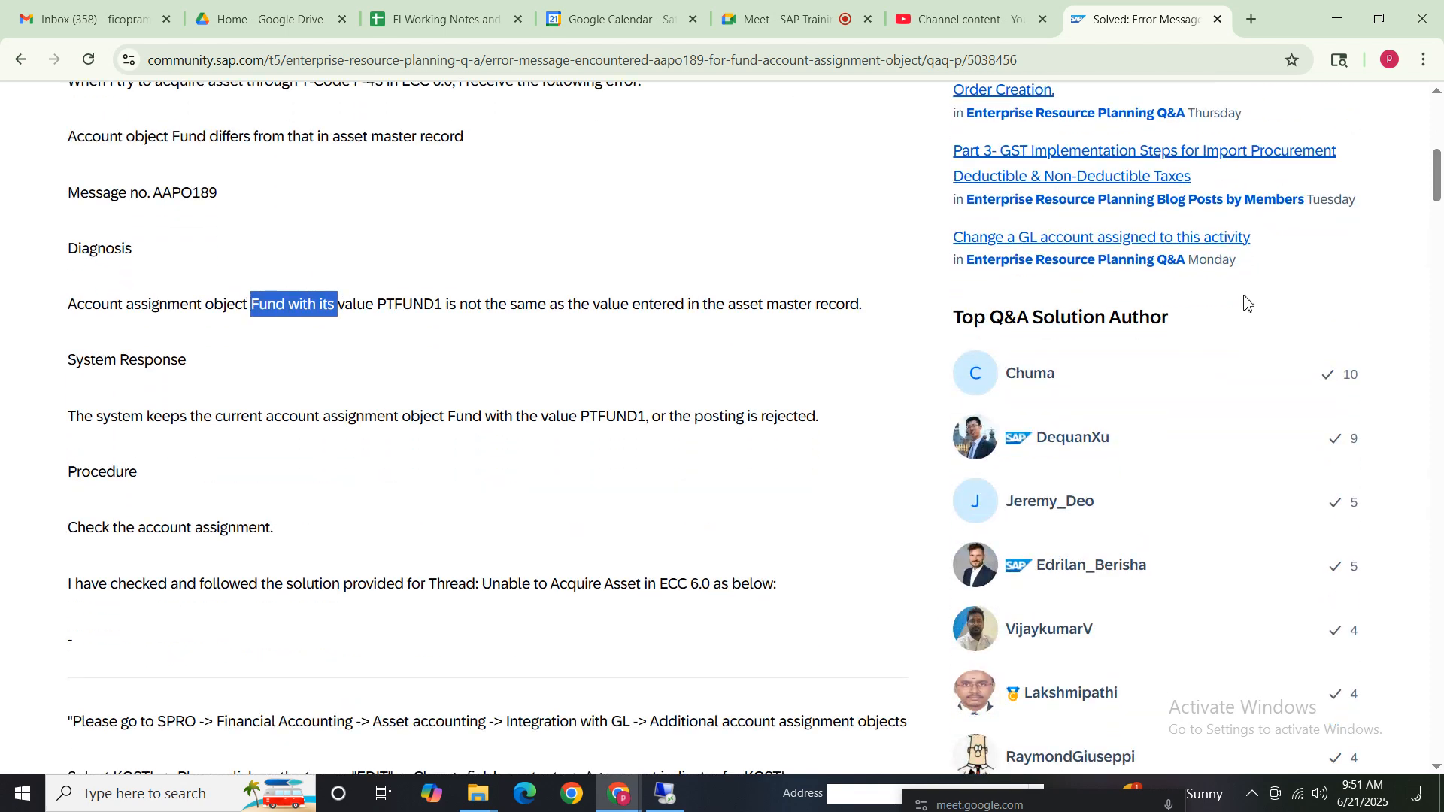
pyautogui.moveTo(1439, 204); pyautogui.dragTo(1439, 230)
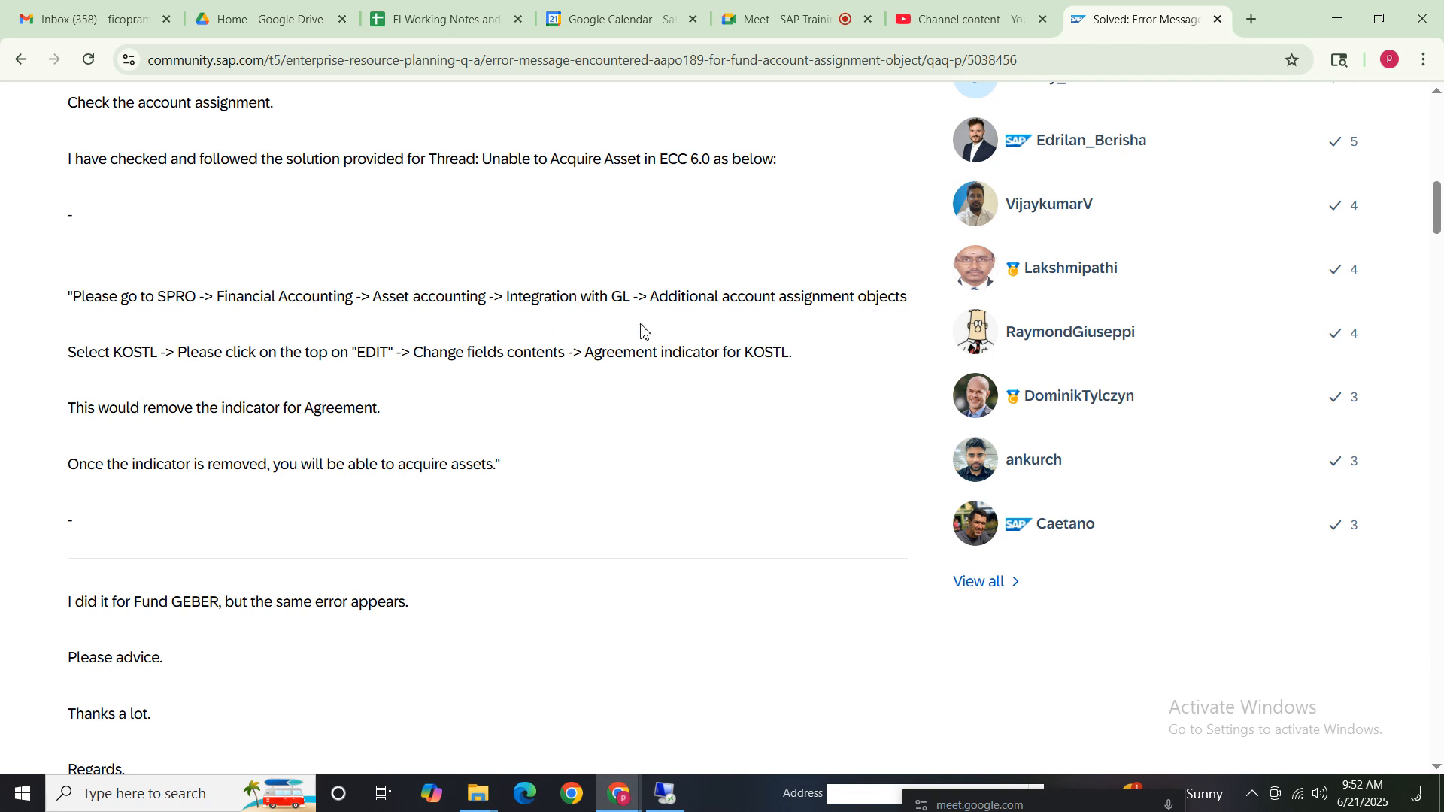
pyautogui.moveTo(623, 298); pyautogui.dragTo(915, 318)
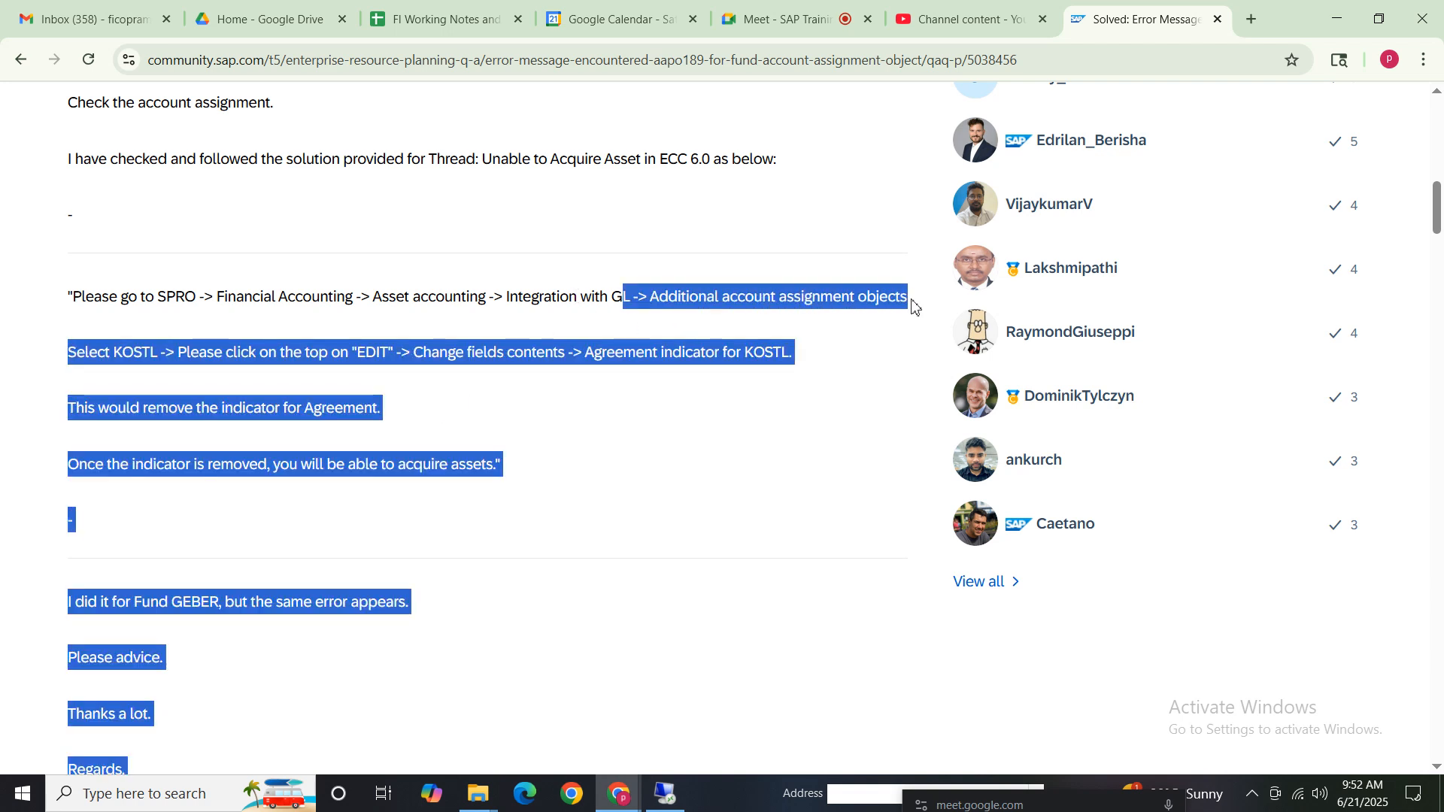
pyautogui.click(583, 414)
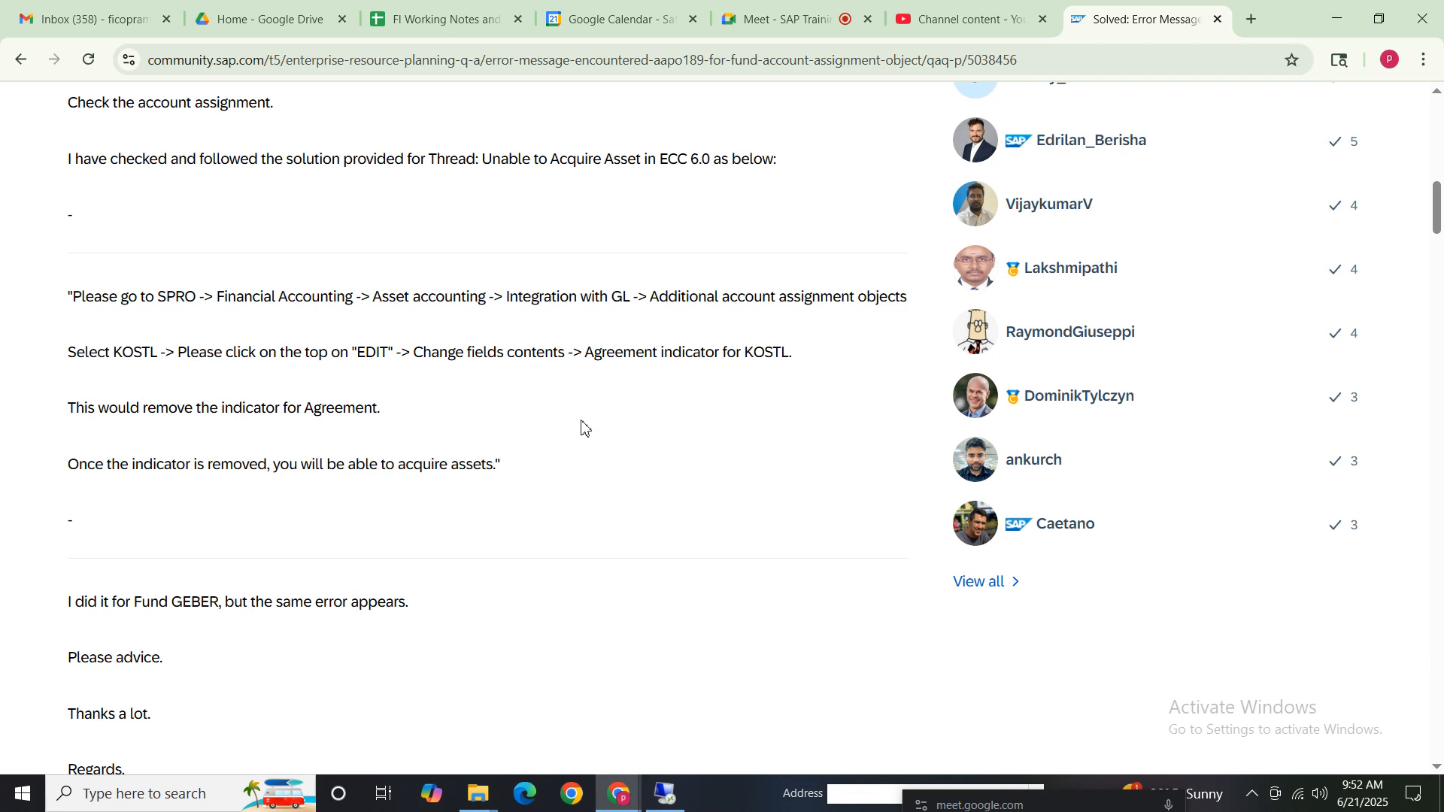
# Step: Switch back to SAP, close the error message details, and exit the Balance Sheet Accounts session to the IMG
pyautogui.click(667, 795)
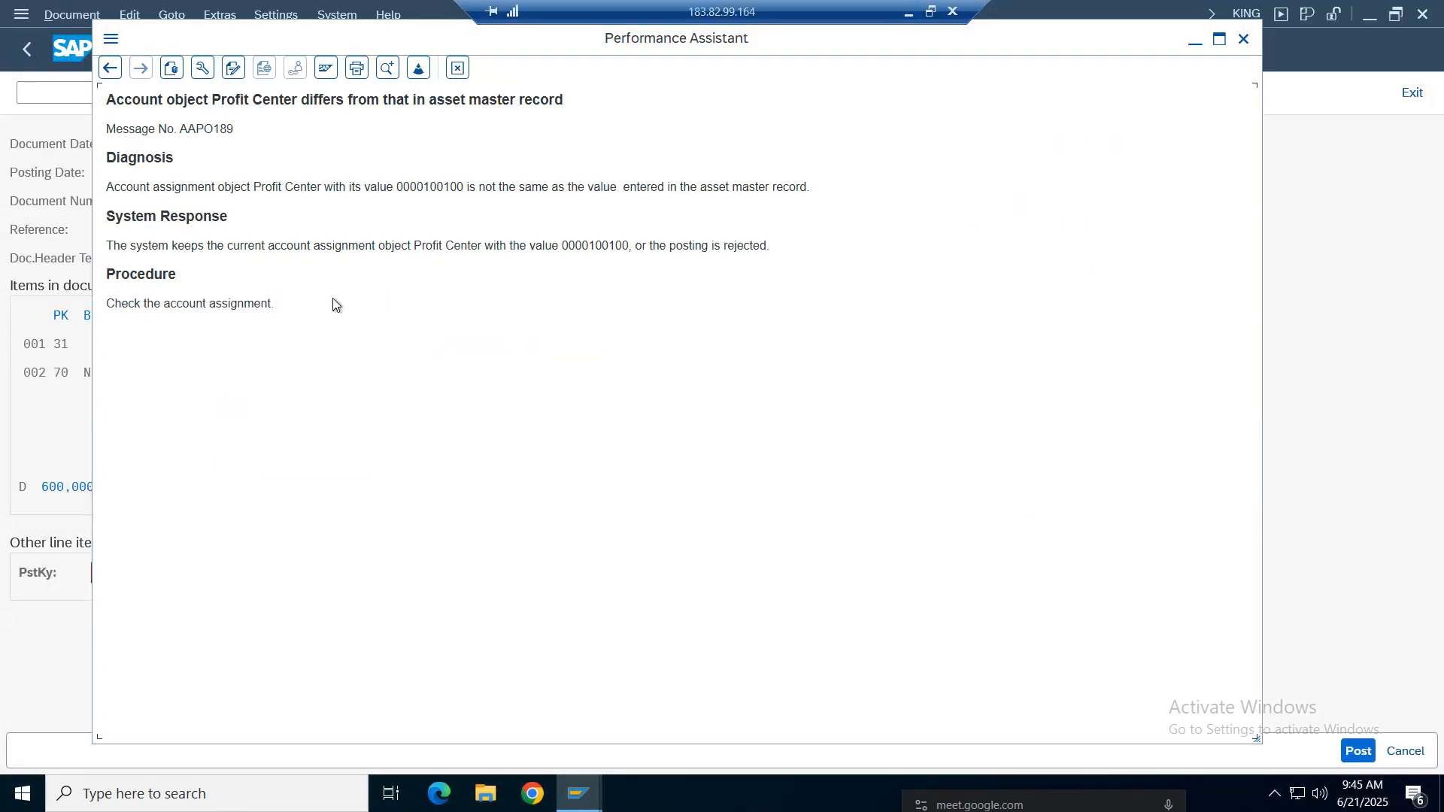
pyautogui.click(458, 67)
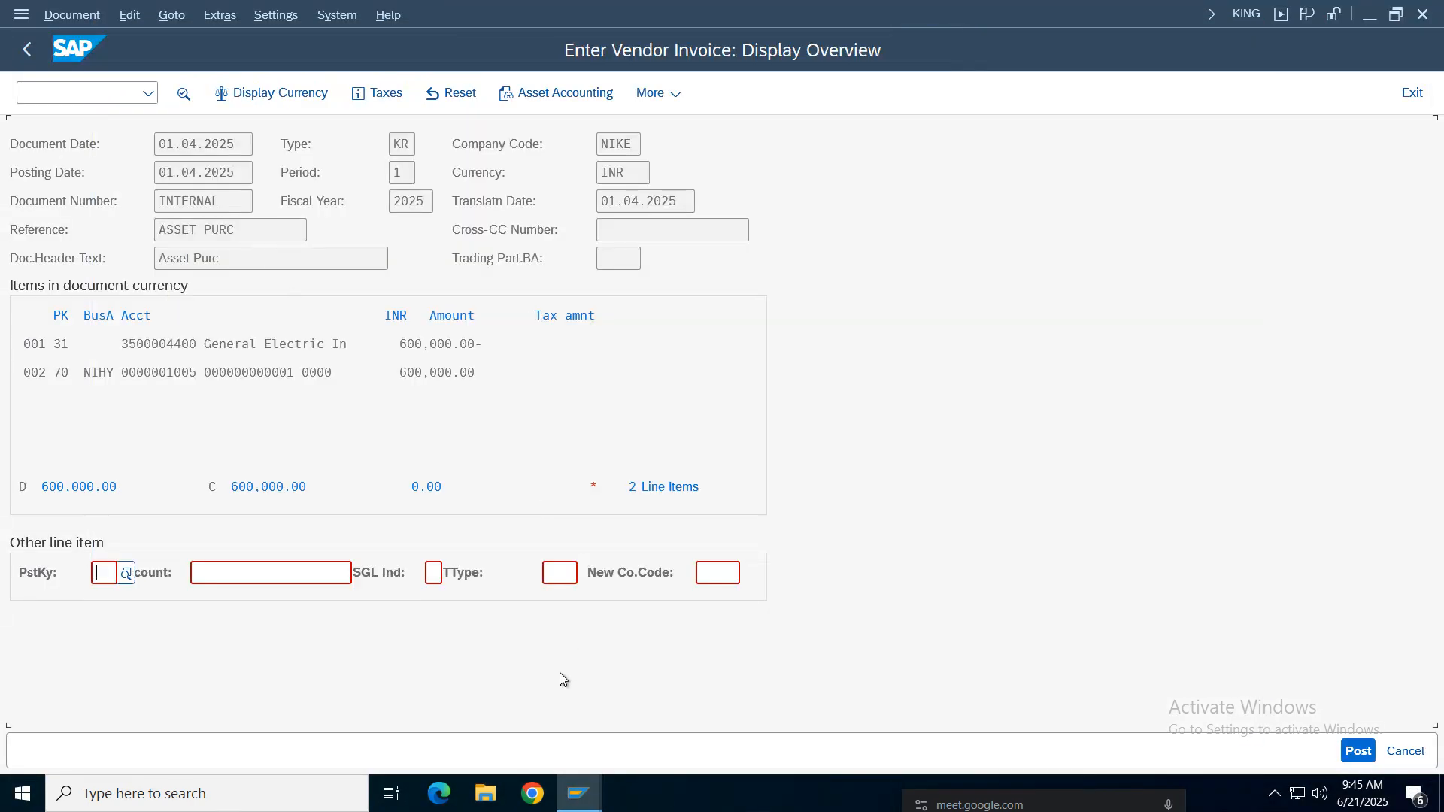
pyautogui.click(578, 794)
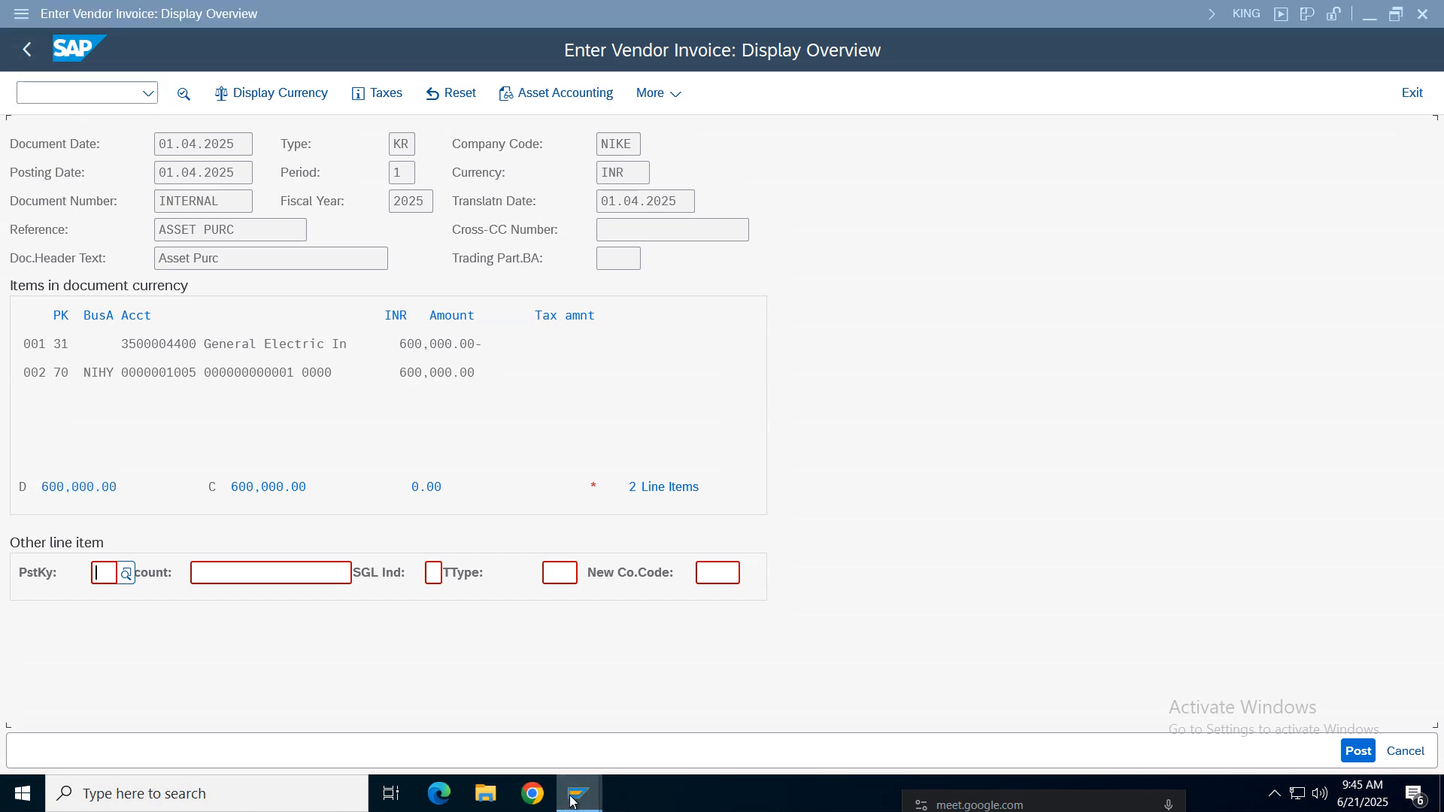
pyautogui.moveTo(607, 739)
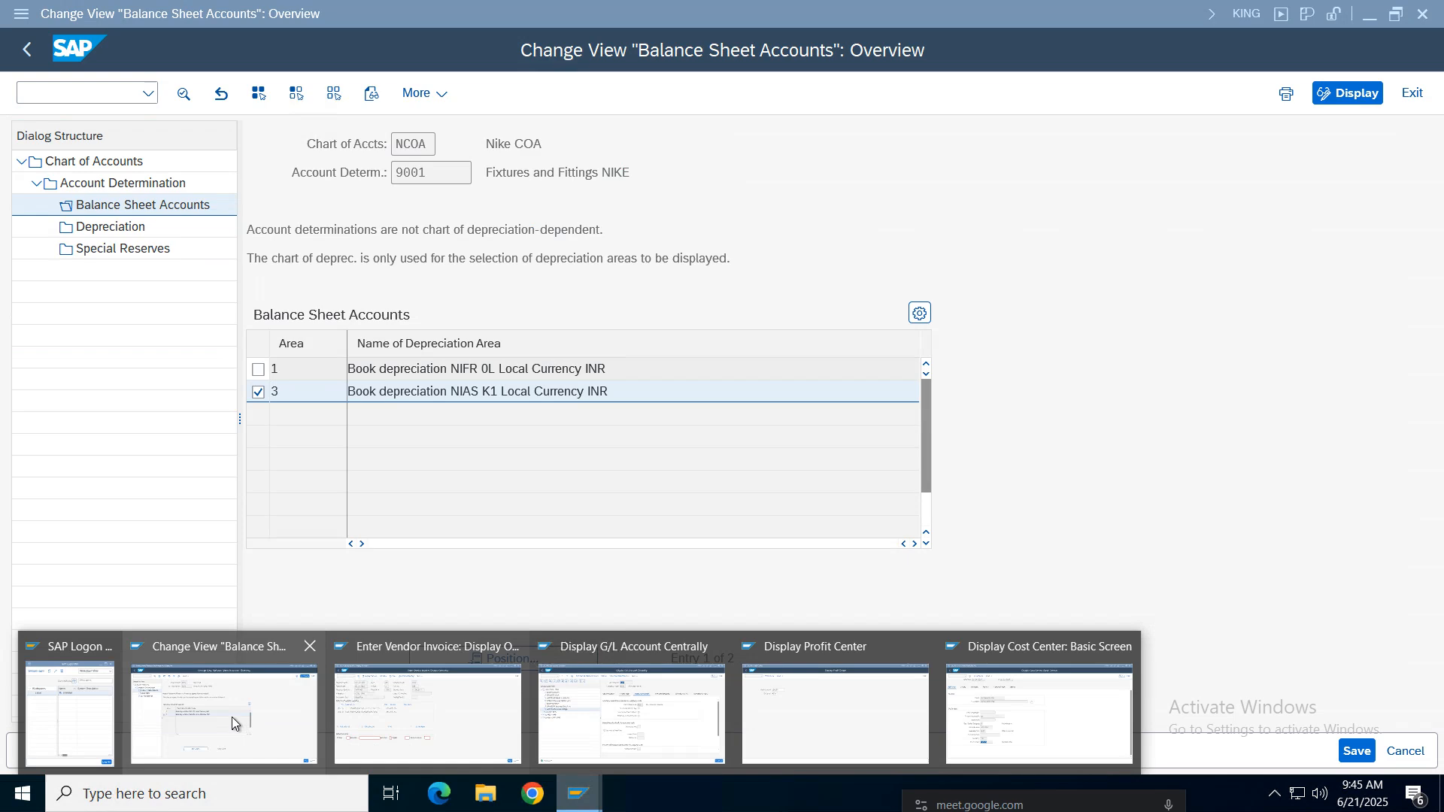
pyautogui.click(232, 716)
pyautogui.click(1414, 93)
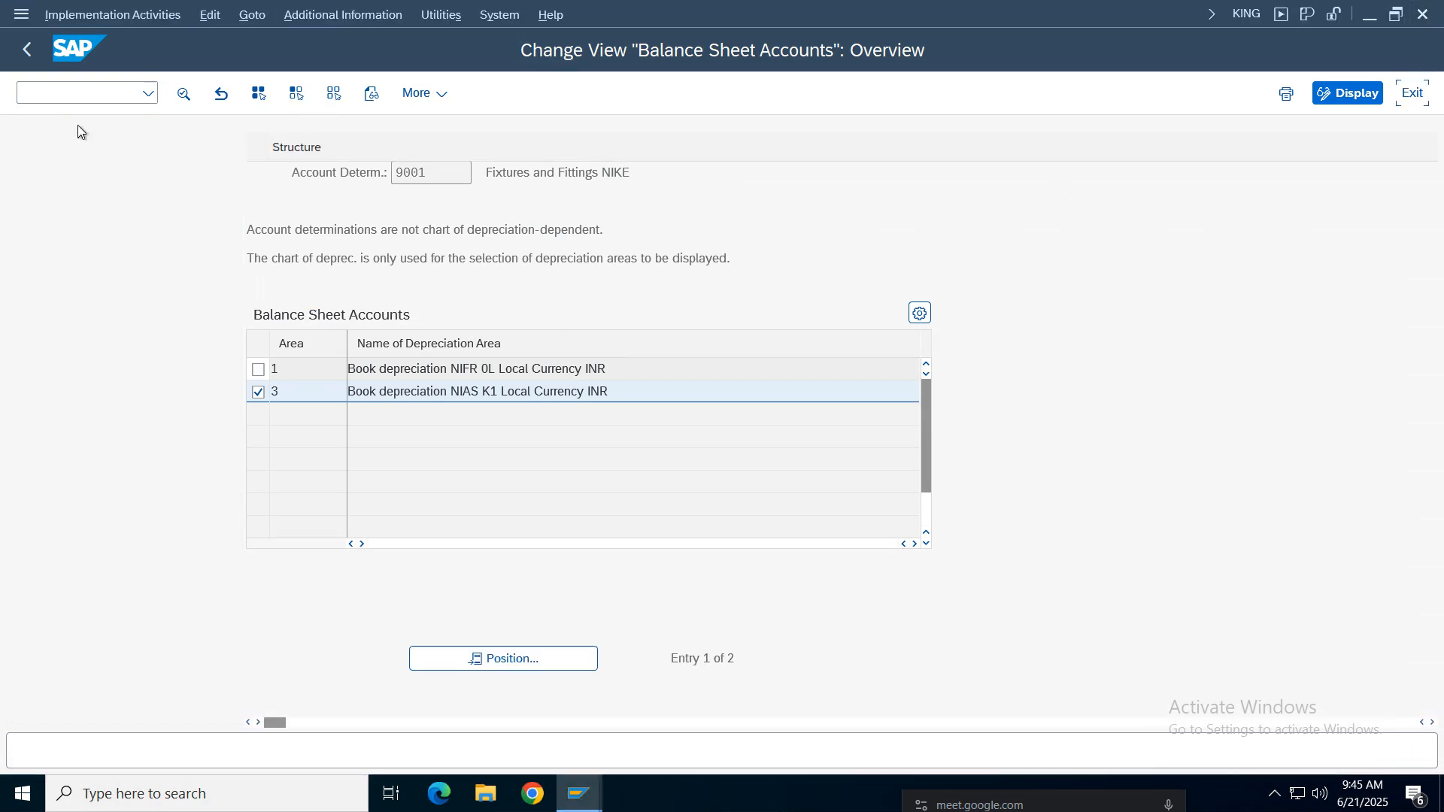
# Step: Expand Additional Account Assignment Objects under Integration with General Ledger Accounting in the Asset Accounting IMG
pyautogui.click(162, 240)
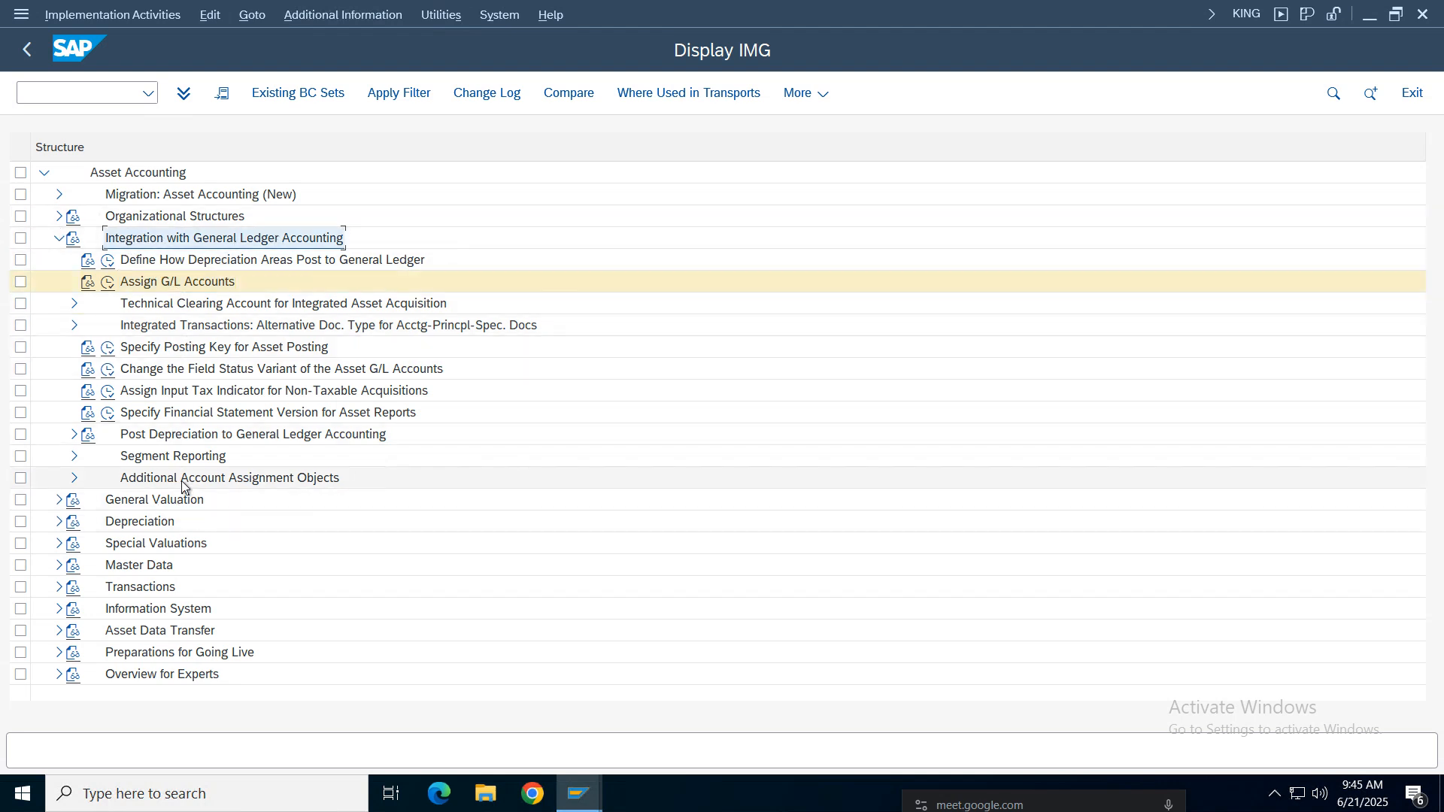
pyautogui.click(253, 485)
pyautogui.click(74, 478)
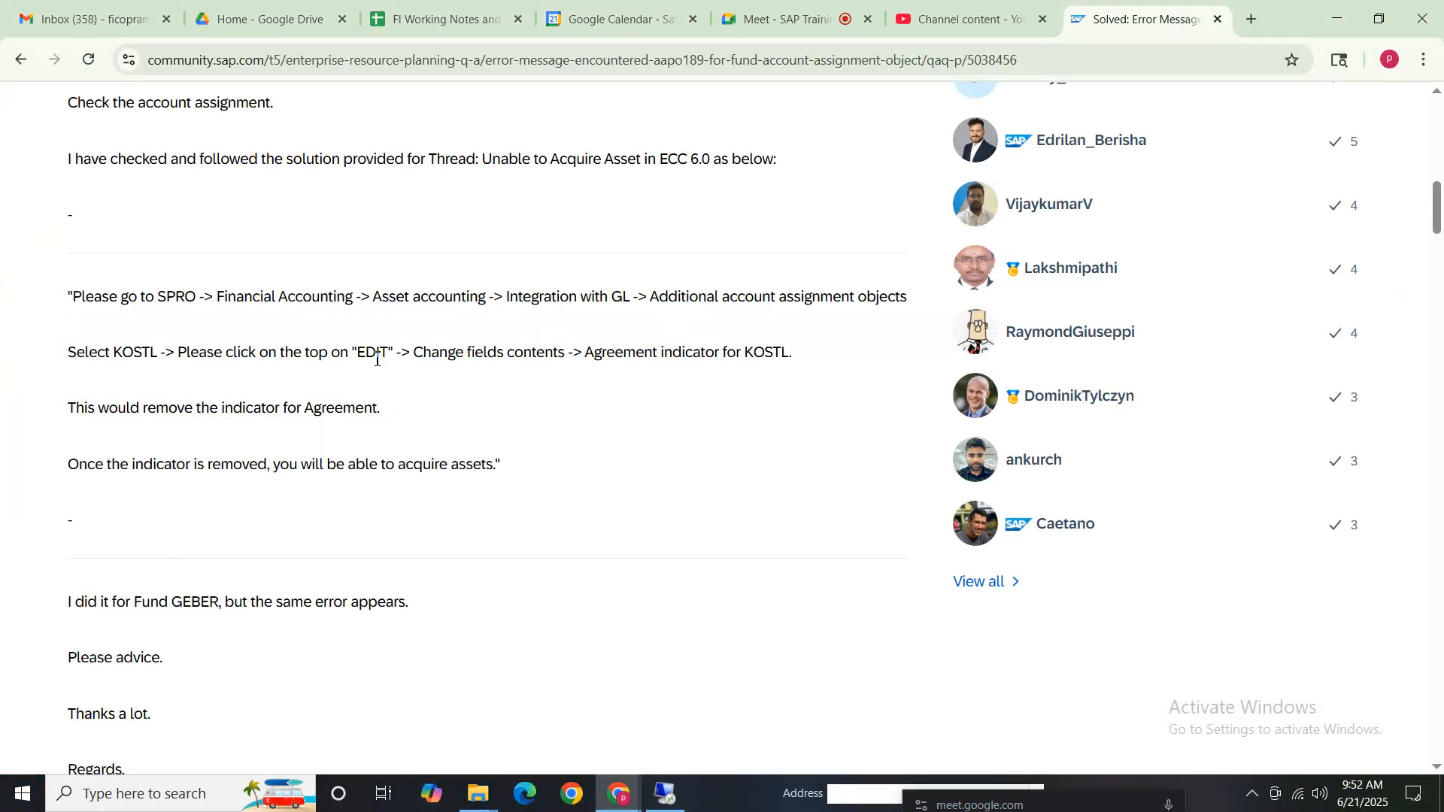
# Step: Open Activate Account Assignment Objects in the Asset Accounting IMG and select the Cost Center (KOSTL) entry named in the thread
pyautogui.moveTo(158, 352); pyautogui.dragTo(22, 350)
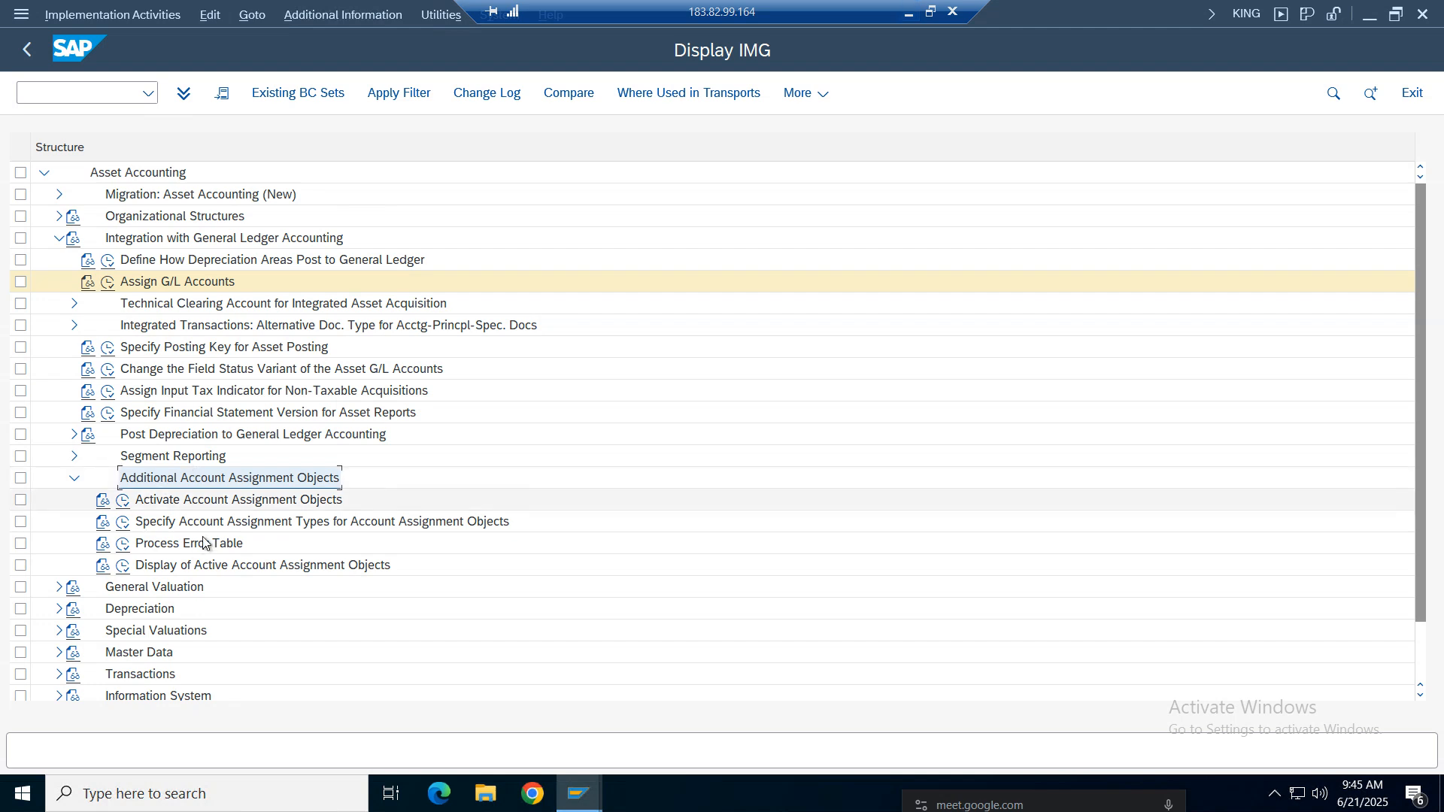
pyautogui.click(174, 505)
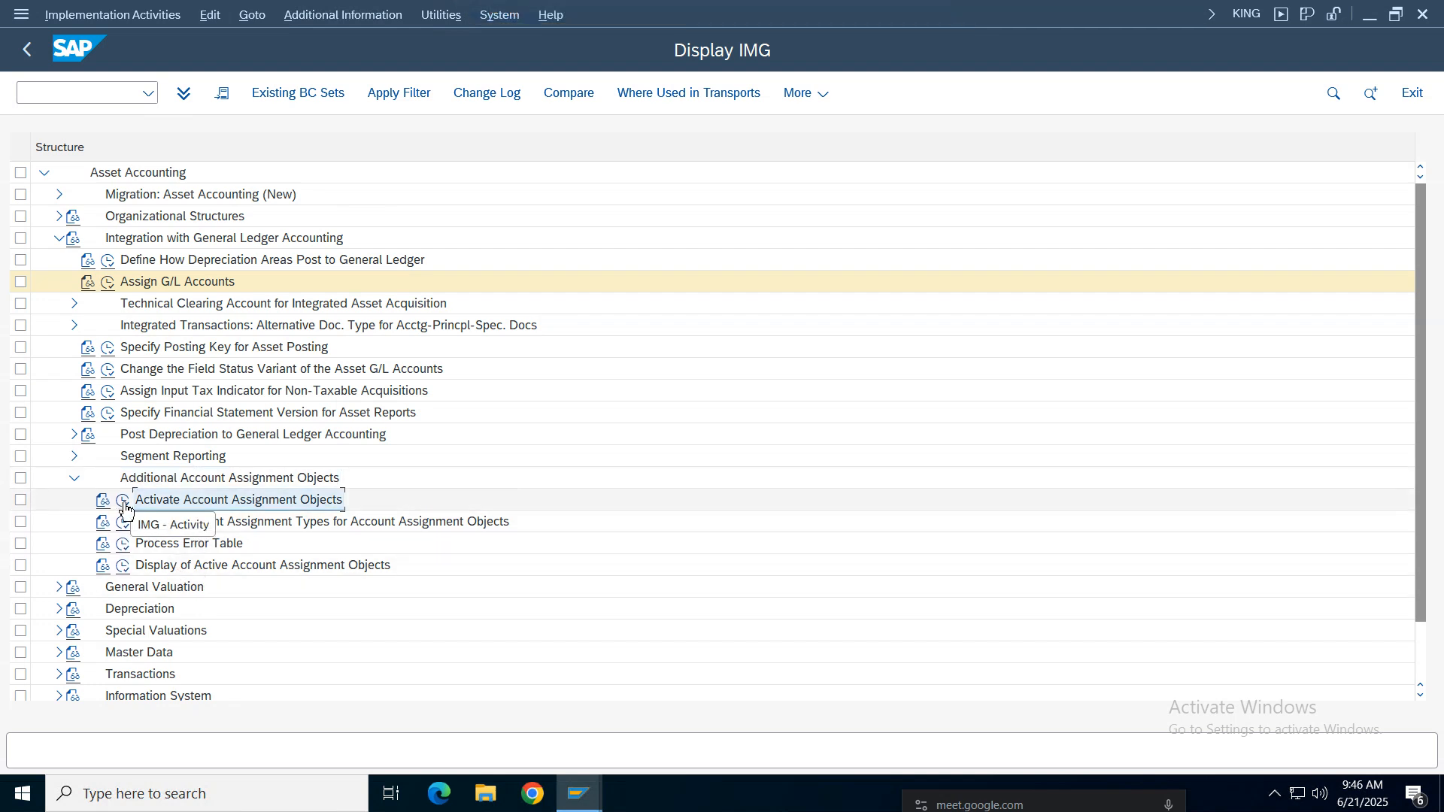
pyautogui.click(230, 526)
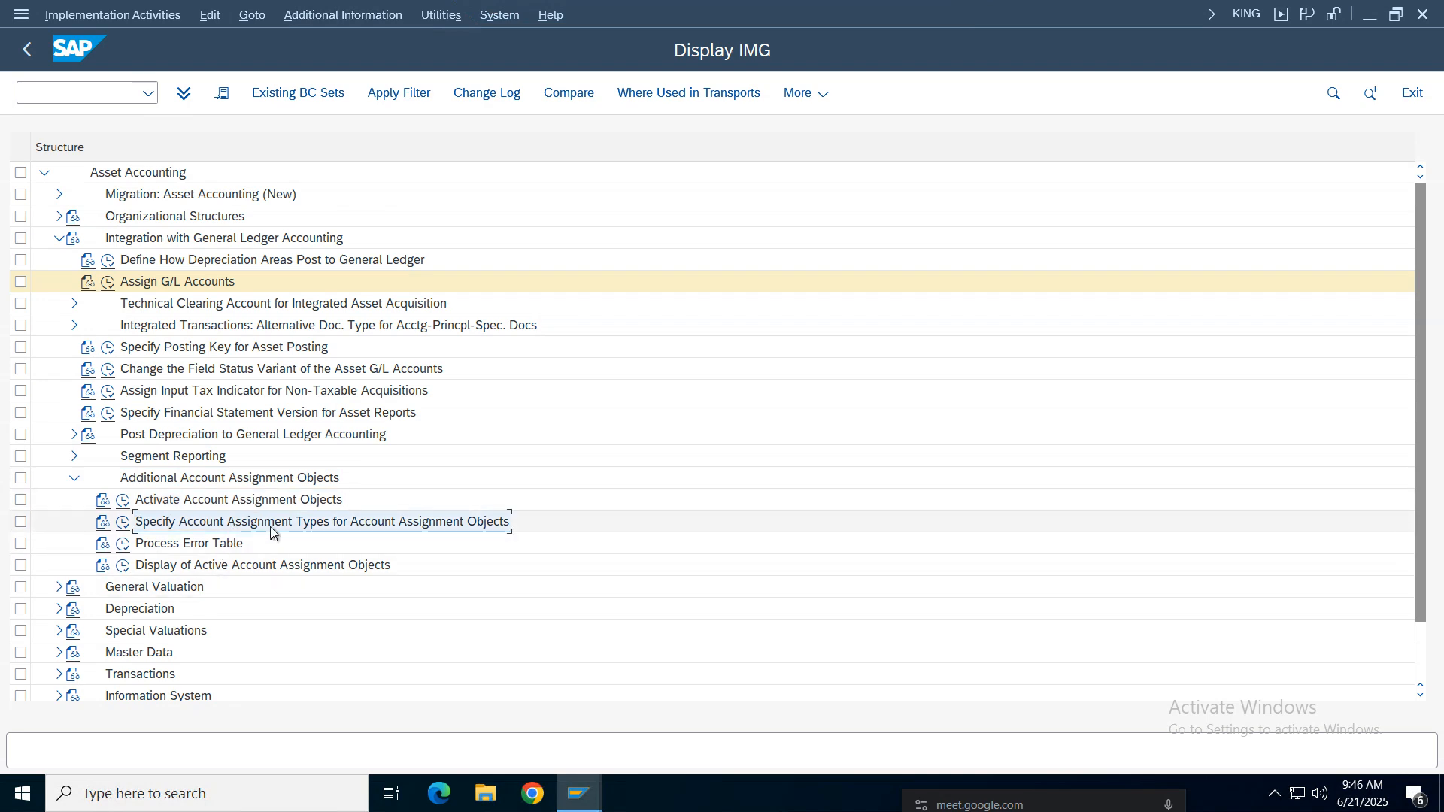
pyautogui.click(123, 500)
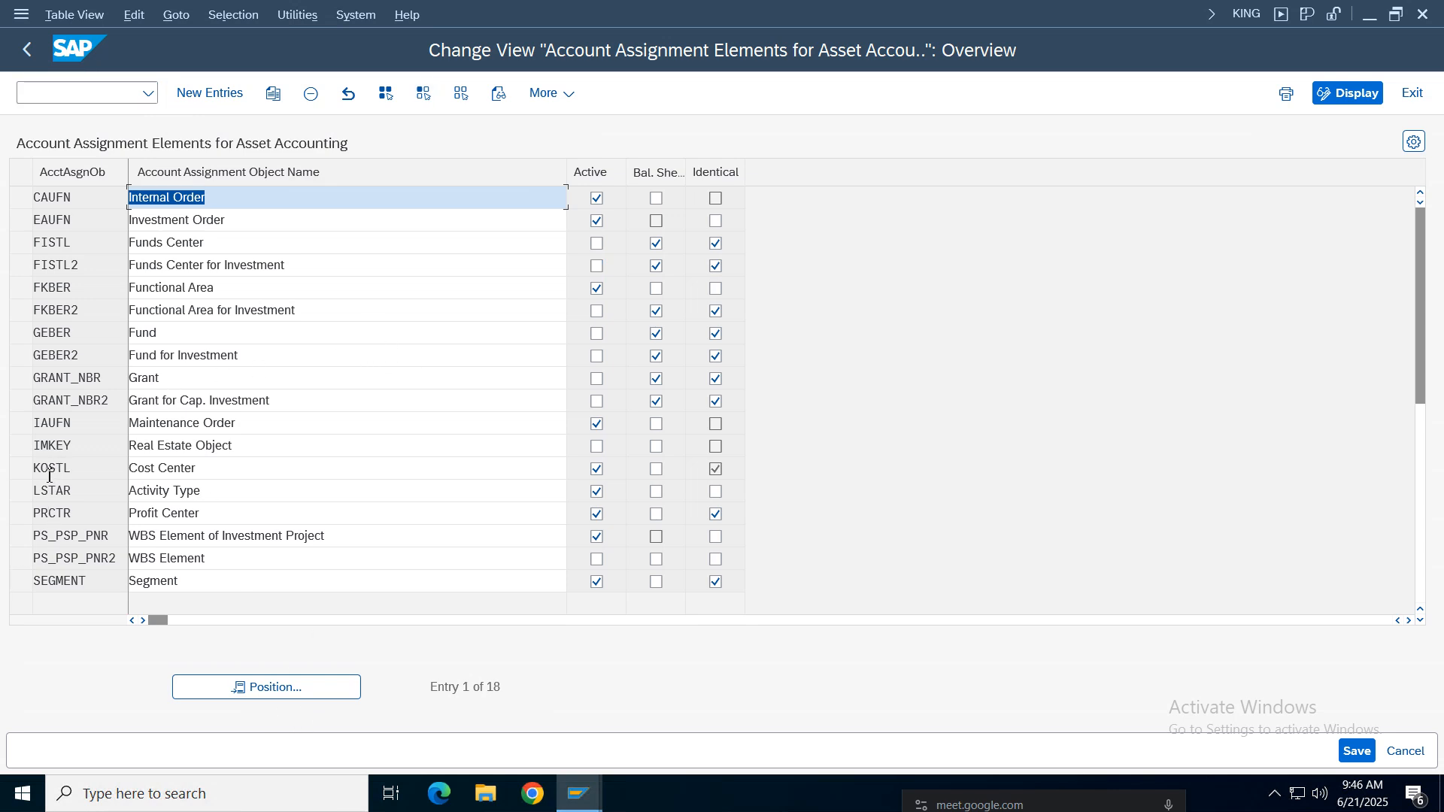
pyautogui.click(251, 467)
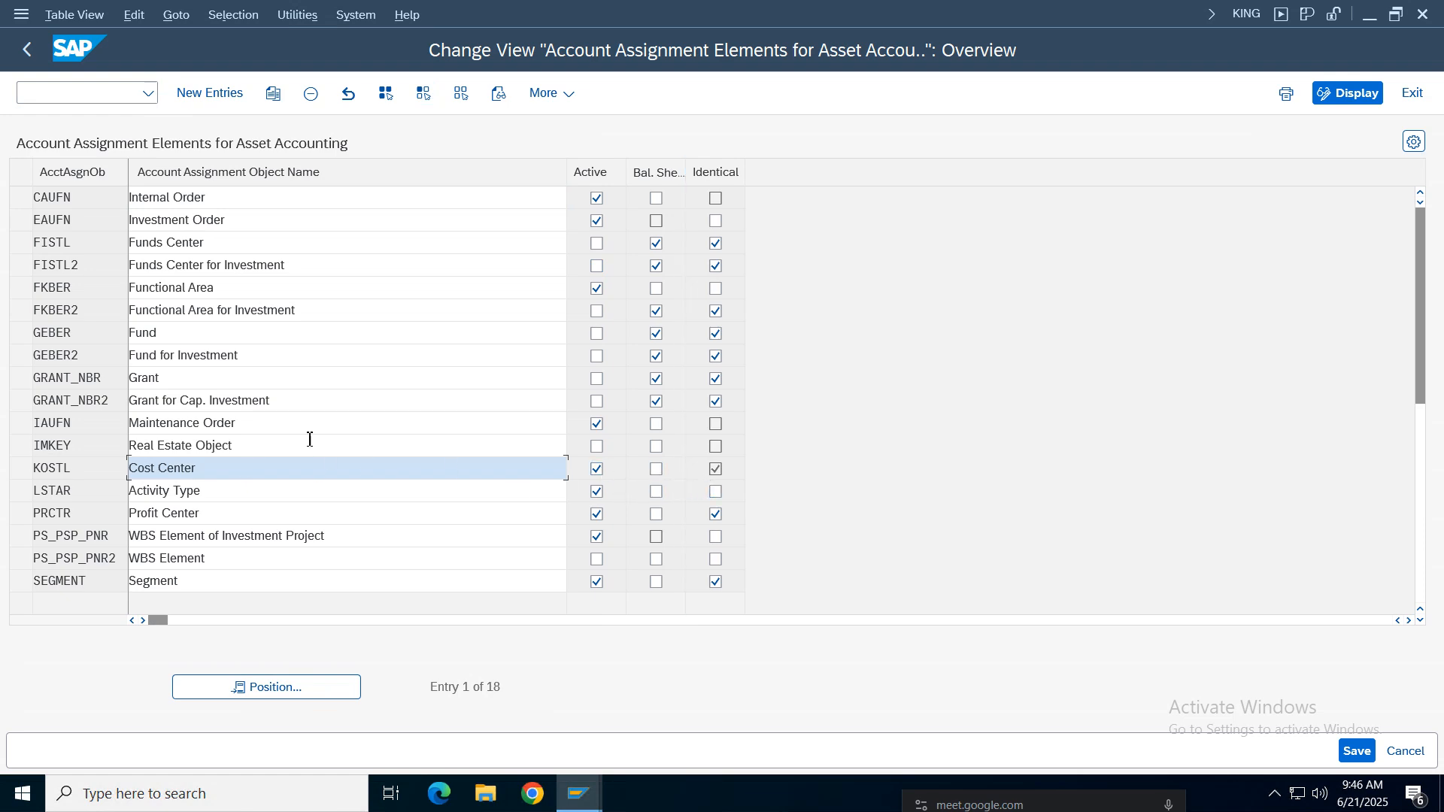
# Step: Recheck the SAP Community thread's instructions for KOSTL in the browser and return to the account assignment elements in SAP
pyautogui.hotkey('alt', 'Tab')
pyautogui.hotkey('alt', 'Tab')
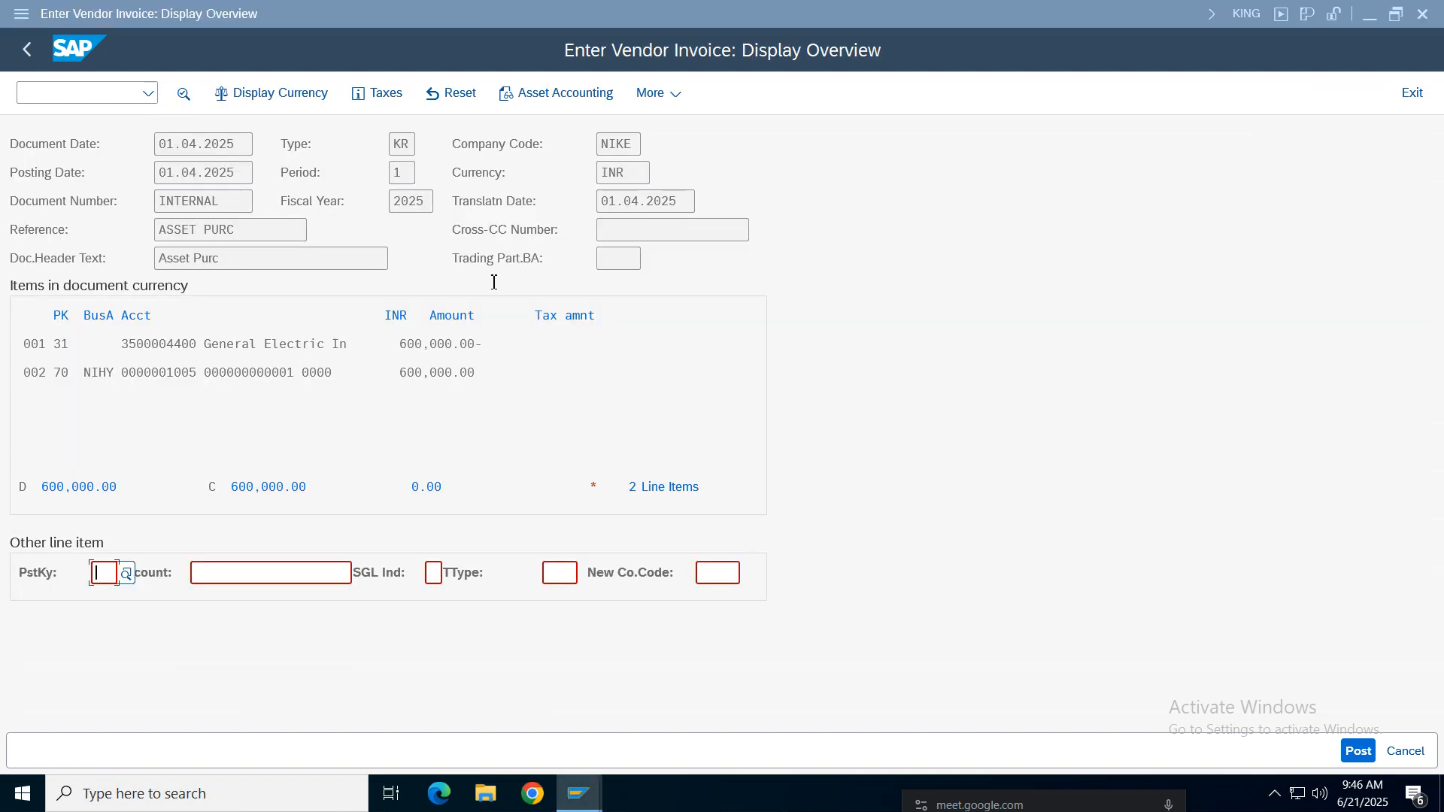
pyautogui.moveTo(805, 2)
pyautogui.click(911, 17)
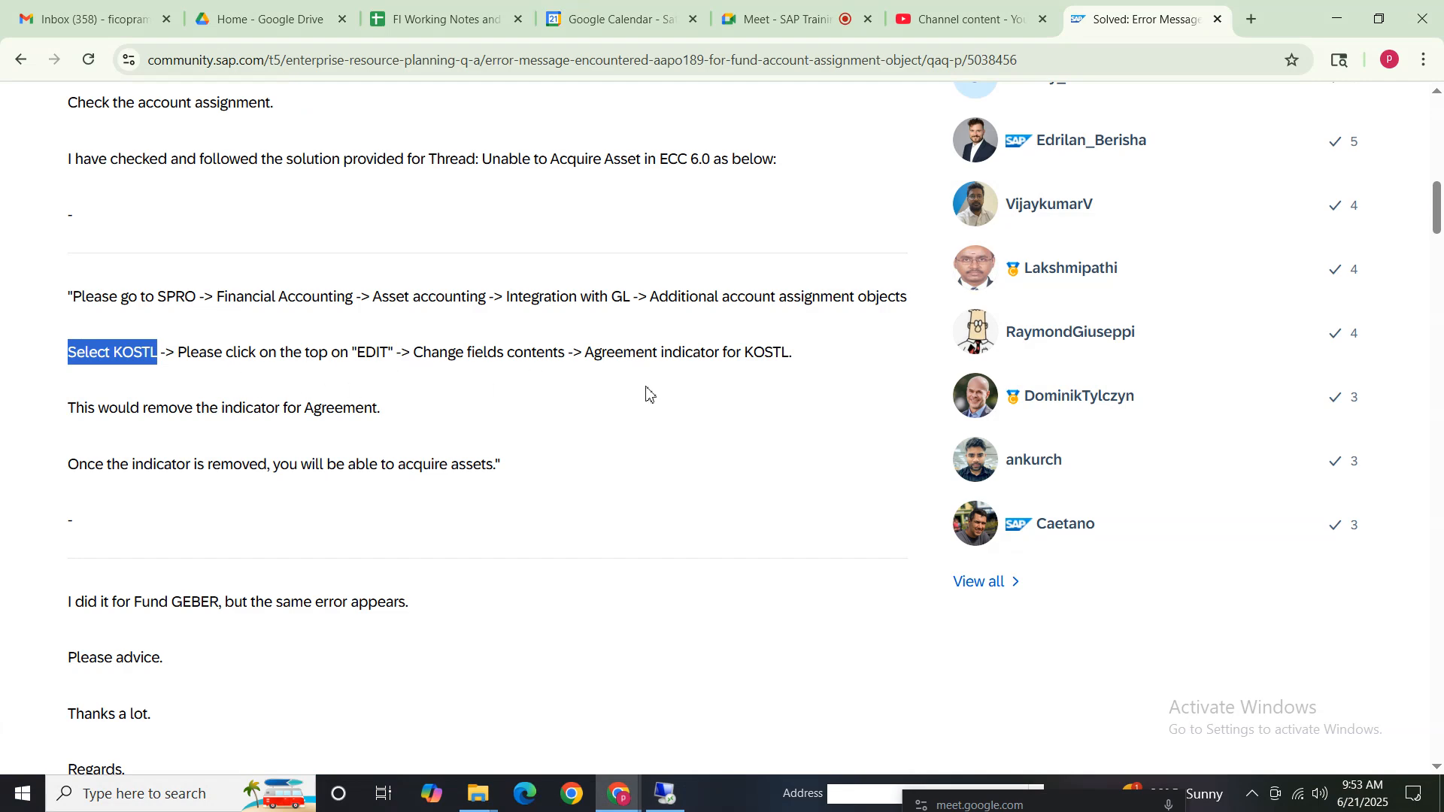
pyautogui.scroll(-6, 567, 374)
pyautogui.hotkey('alt', 'Tab')
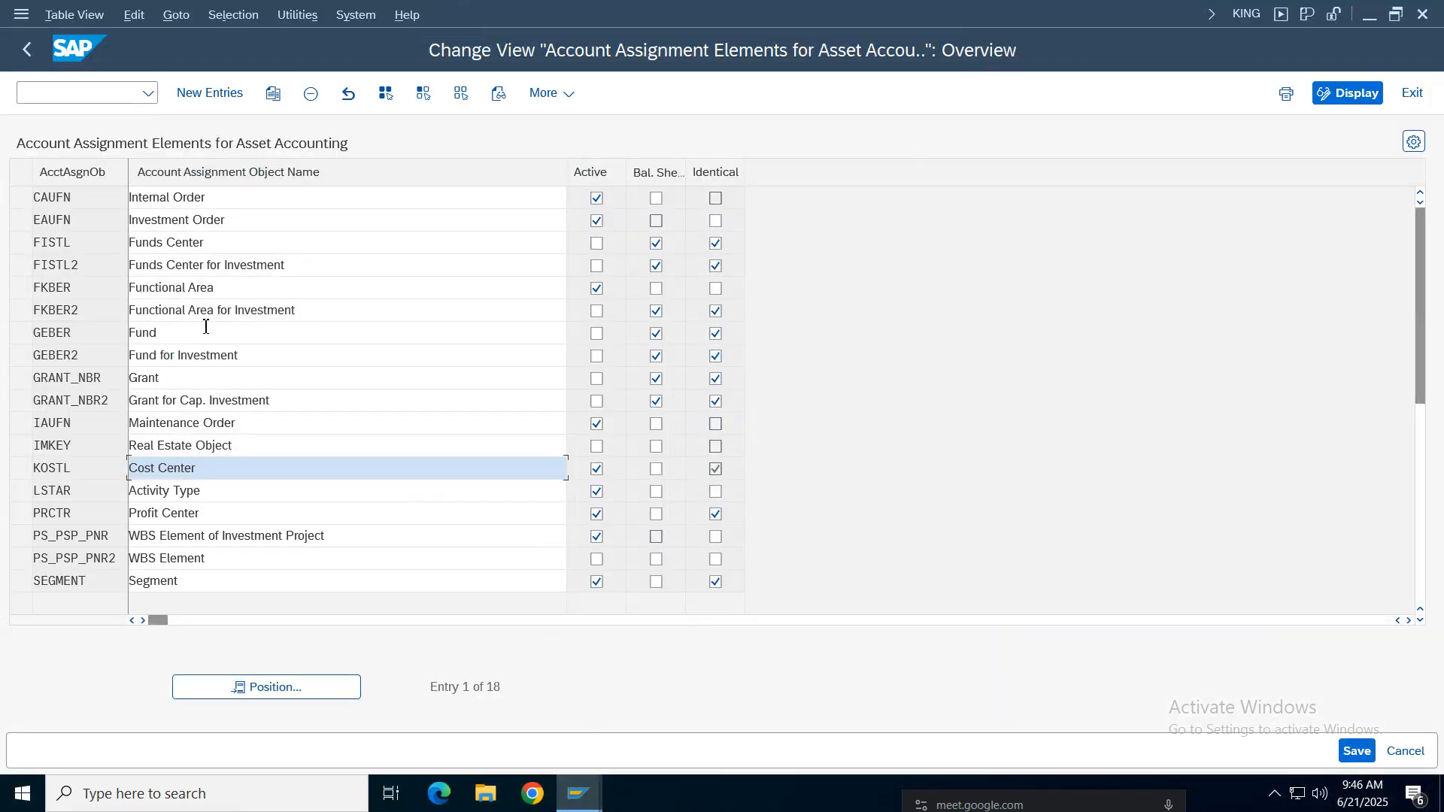
# Step: Try to apply Change Field Contents to the Cost Center (KOSTL) account assignment element
pyautogui.click(147, 16)
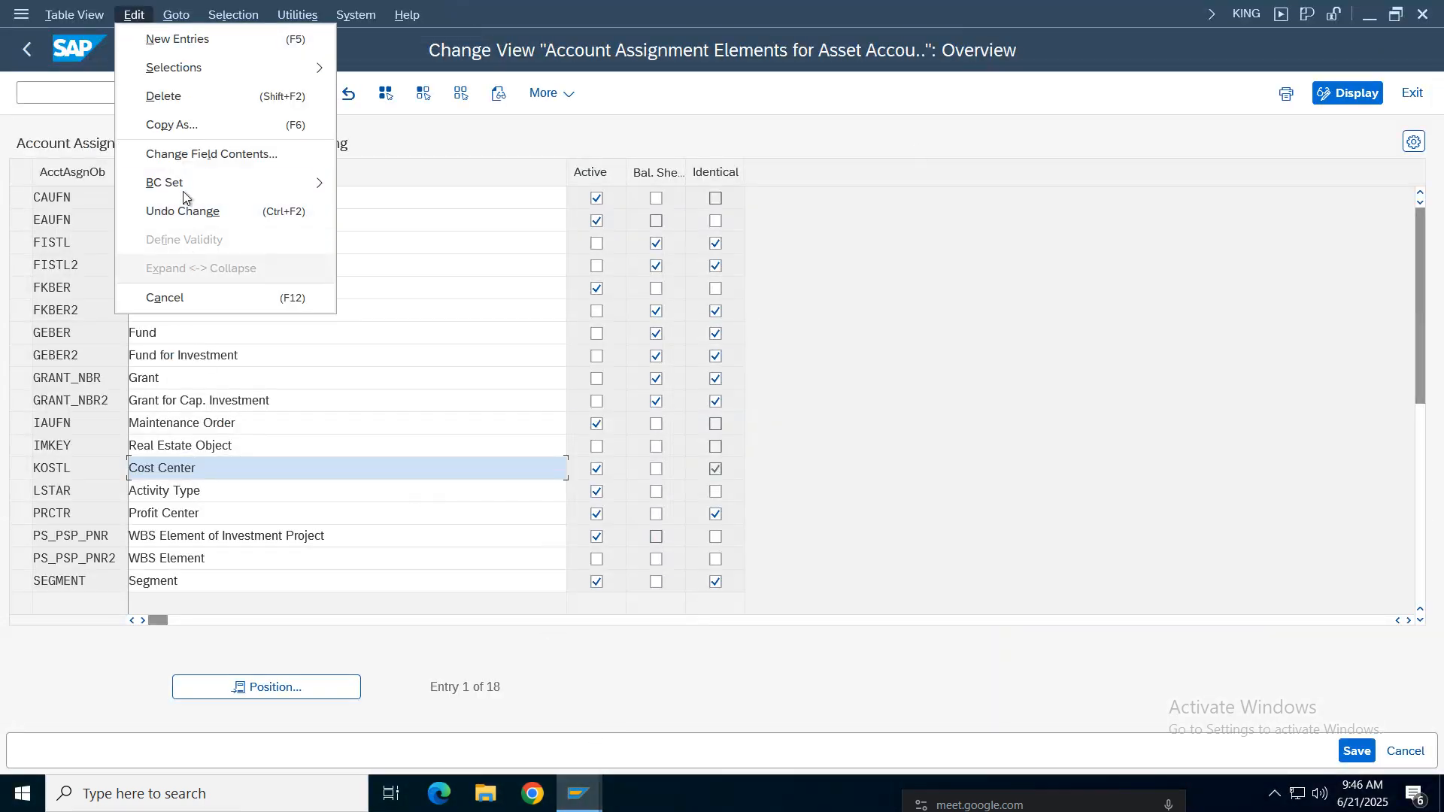
pyautogui.click(199, 121)
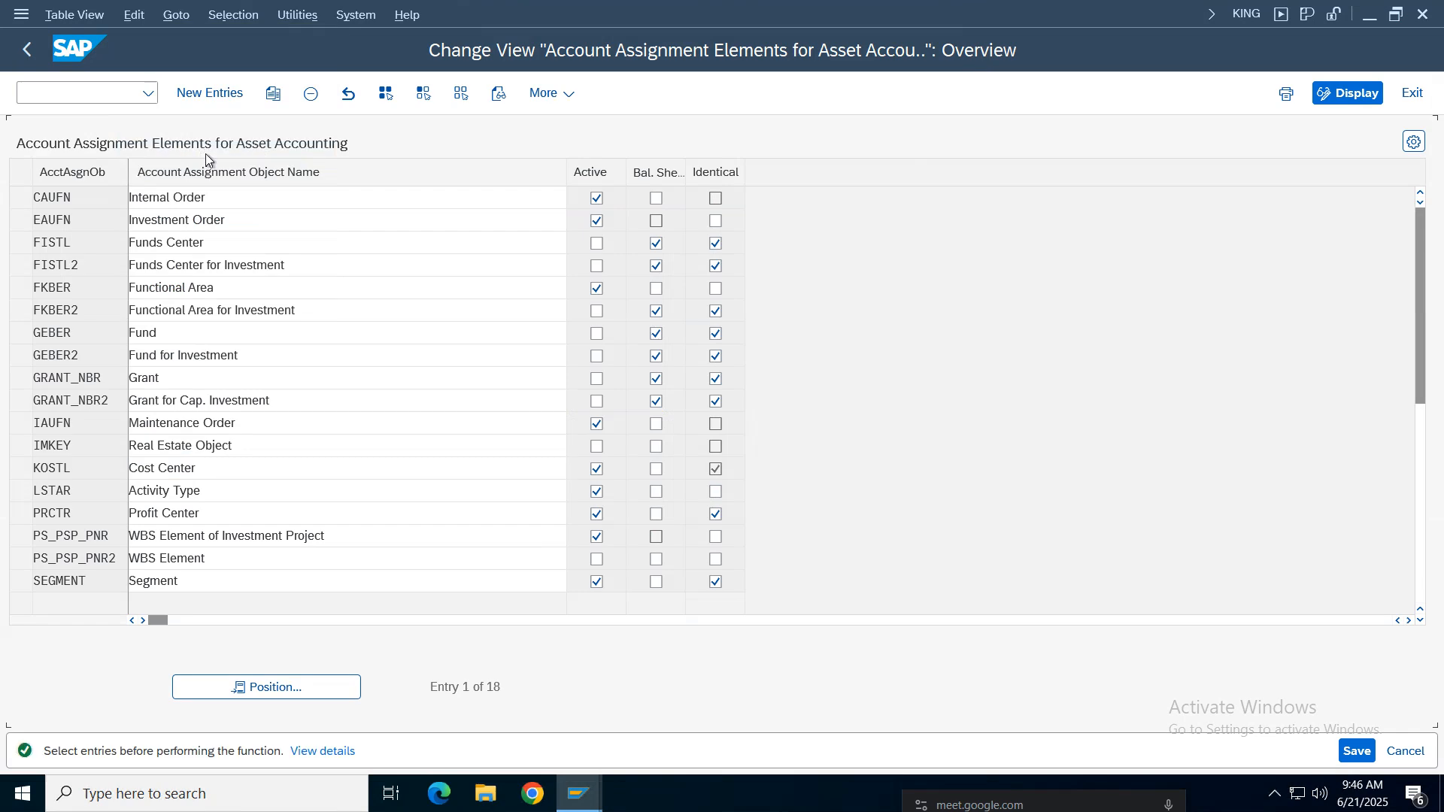
pyautogui.click(146, 18)
pyautogui.click(70, 471)
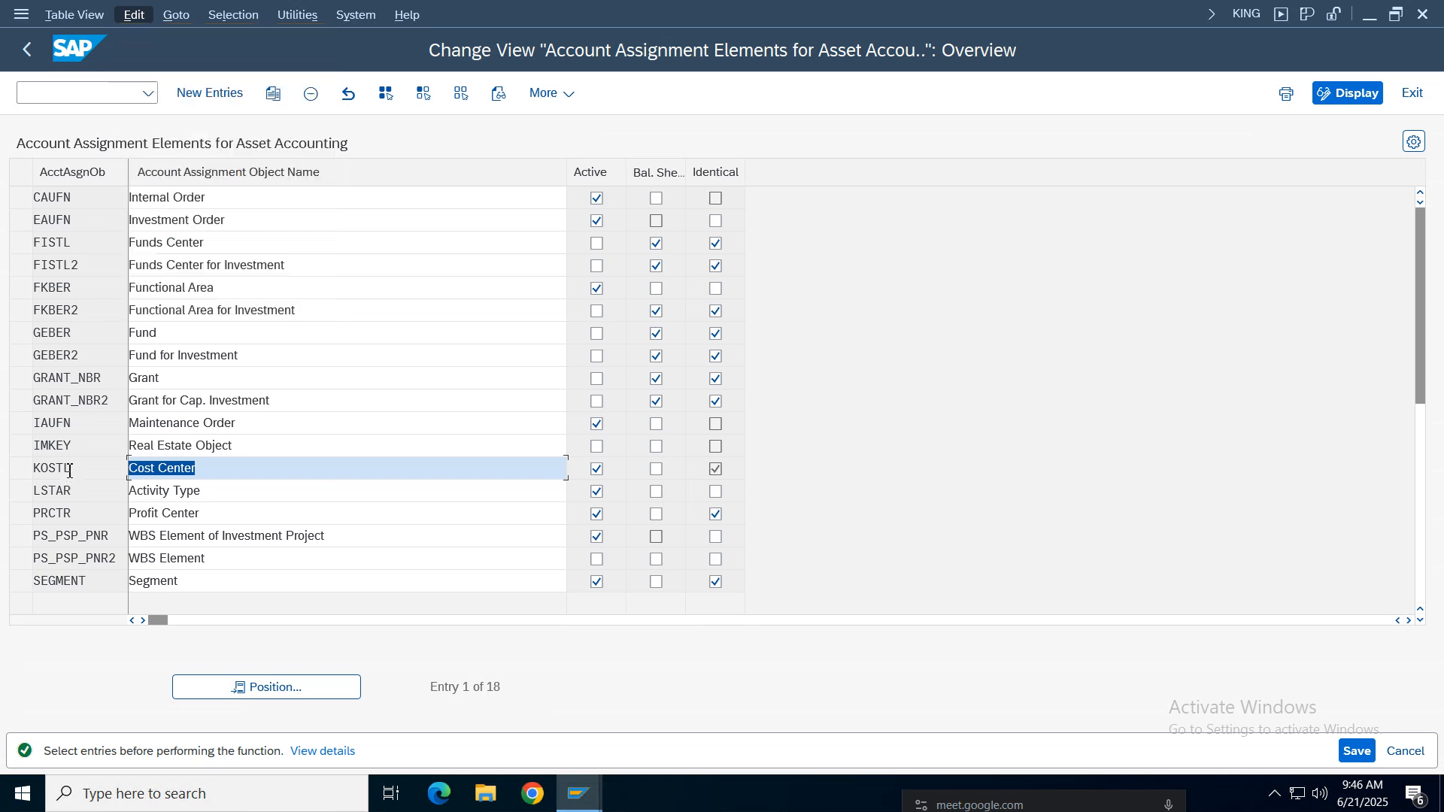
pyautogui.click(134, 15)
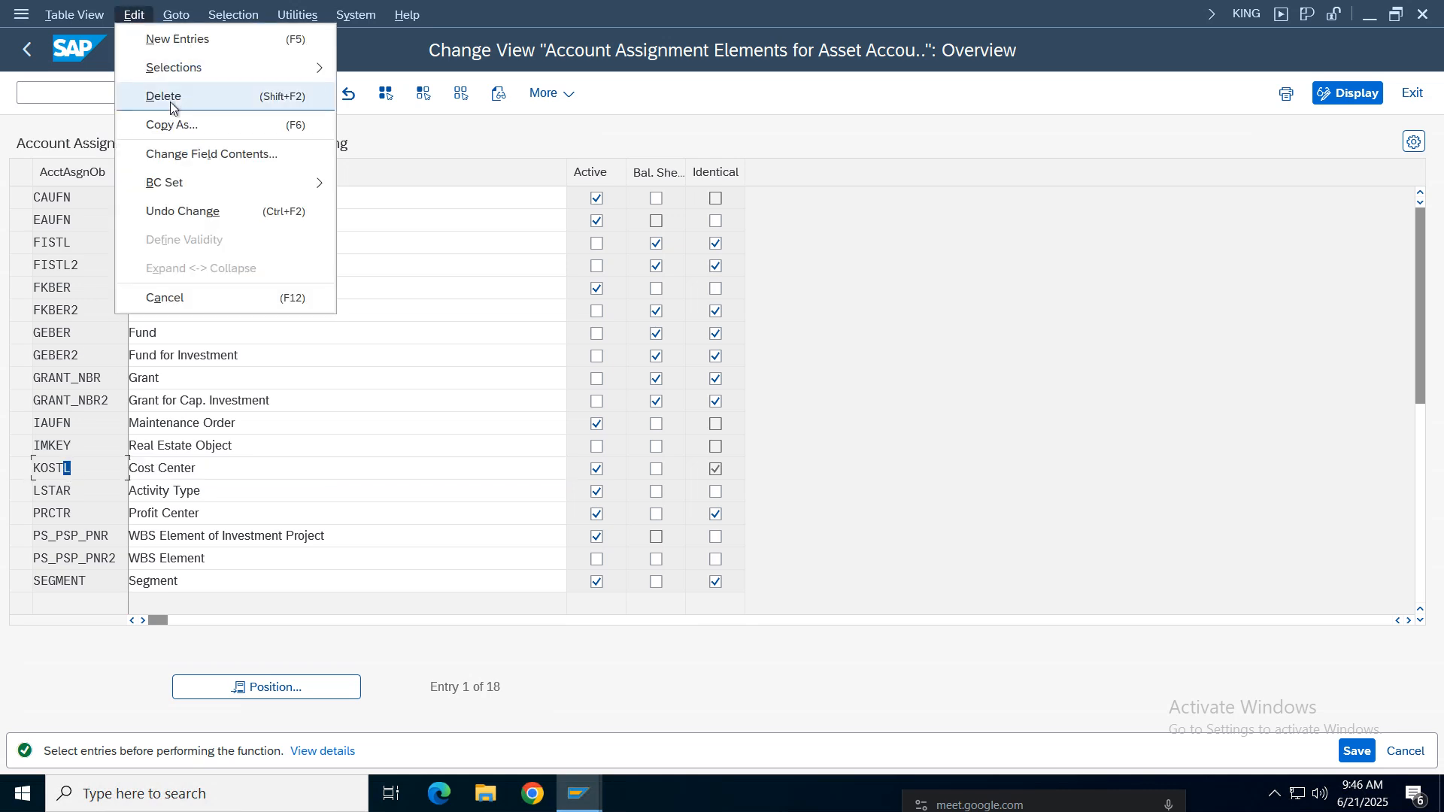
pyautogui.click(194, 153)
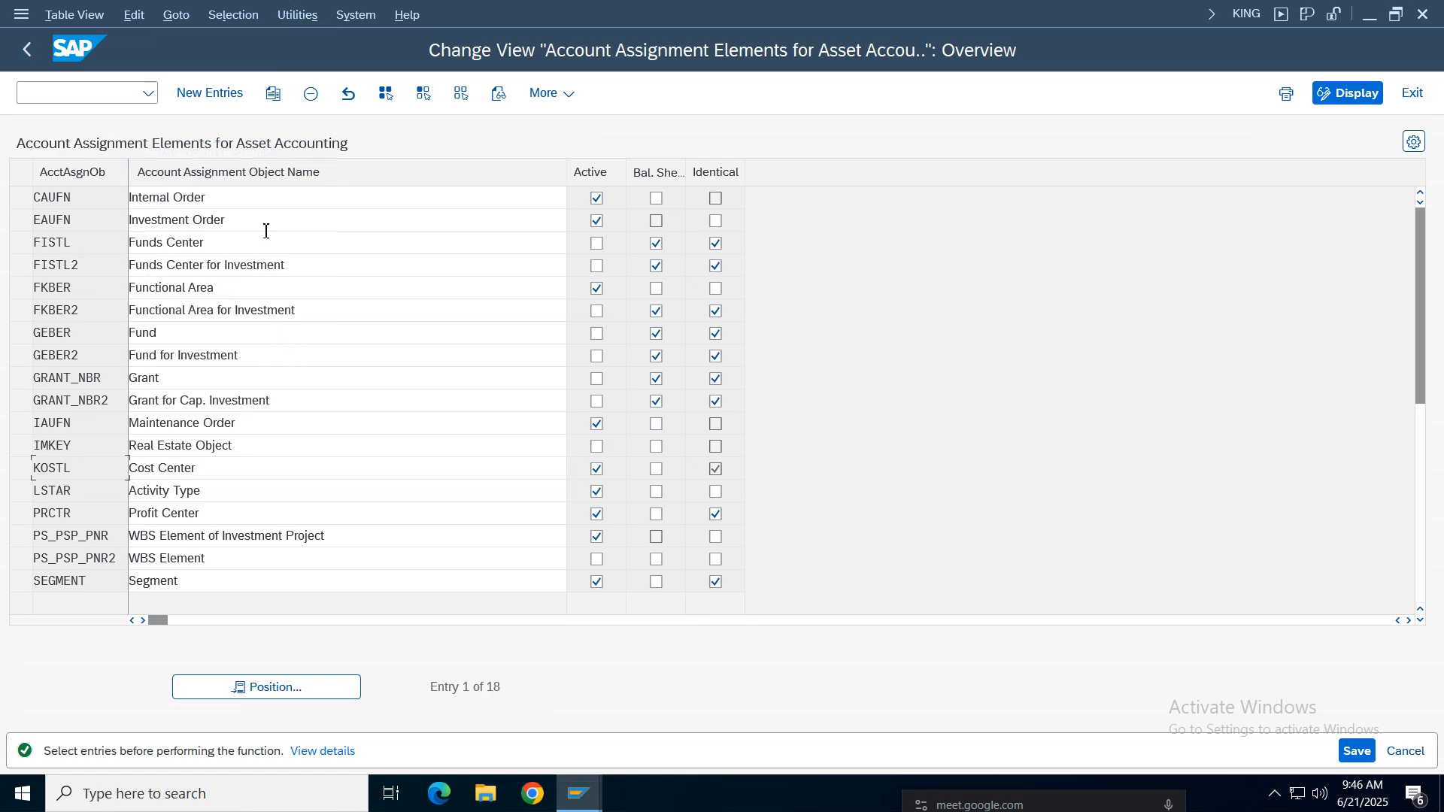
pyautogui.click(141, 16)
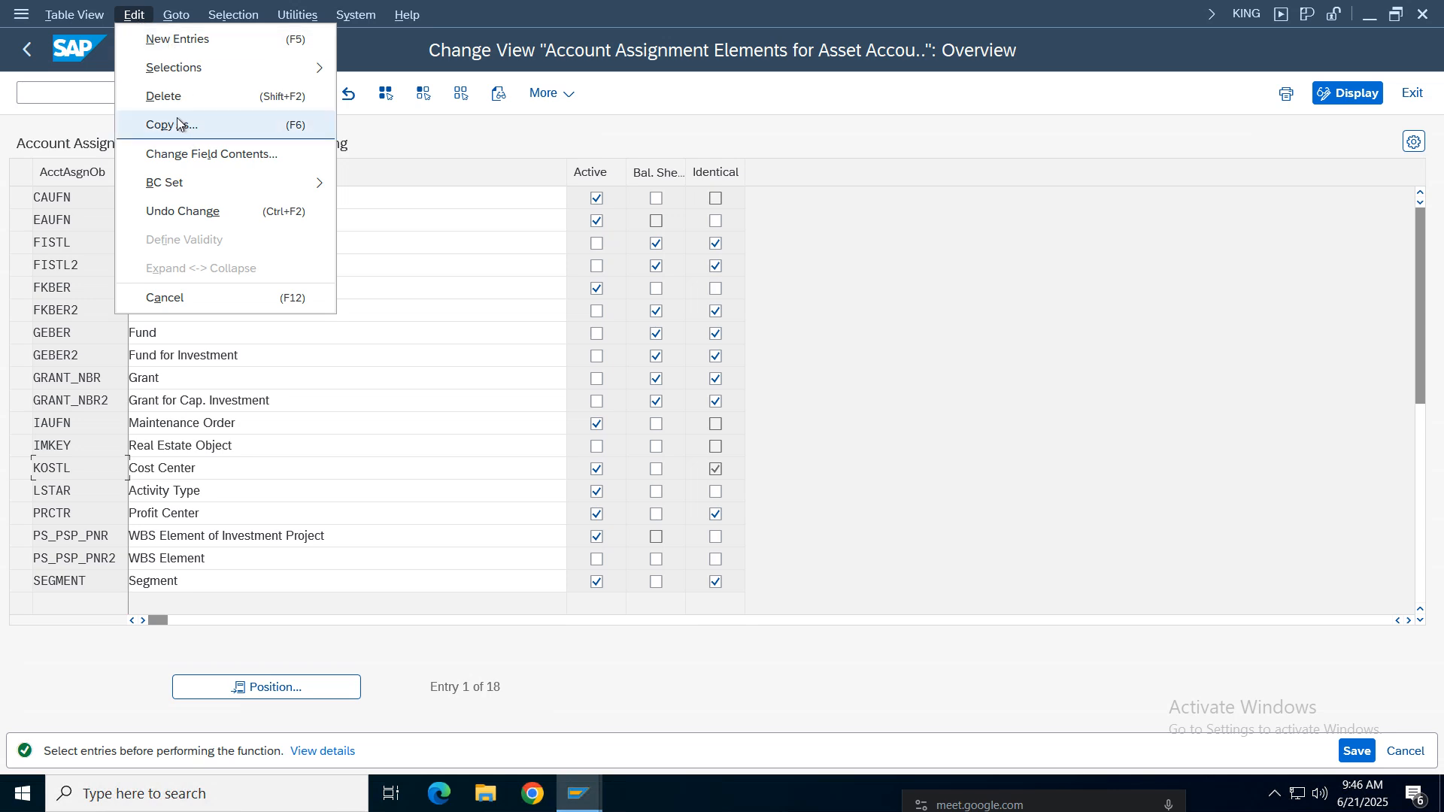
pyautogui.click(209, 160)
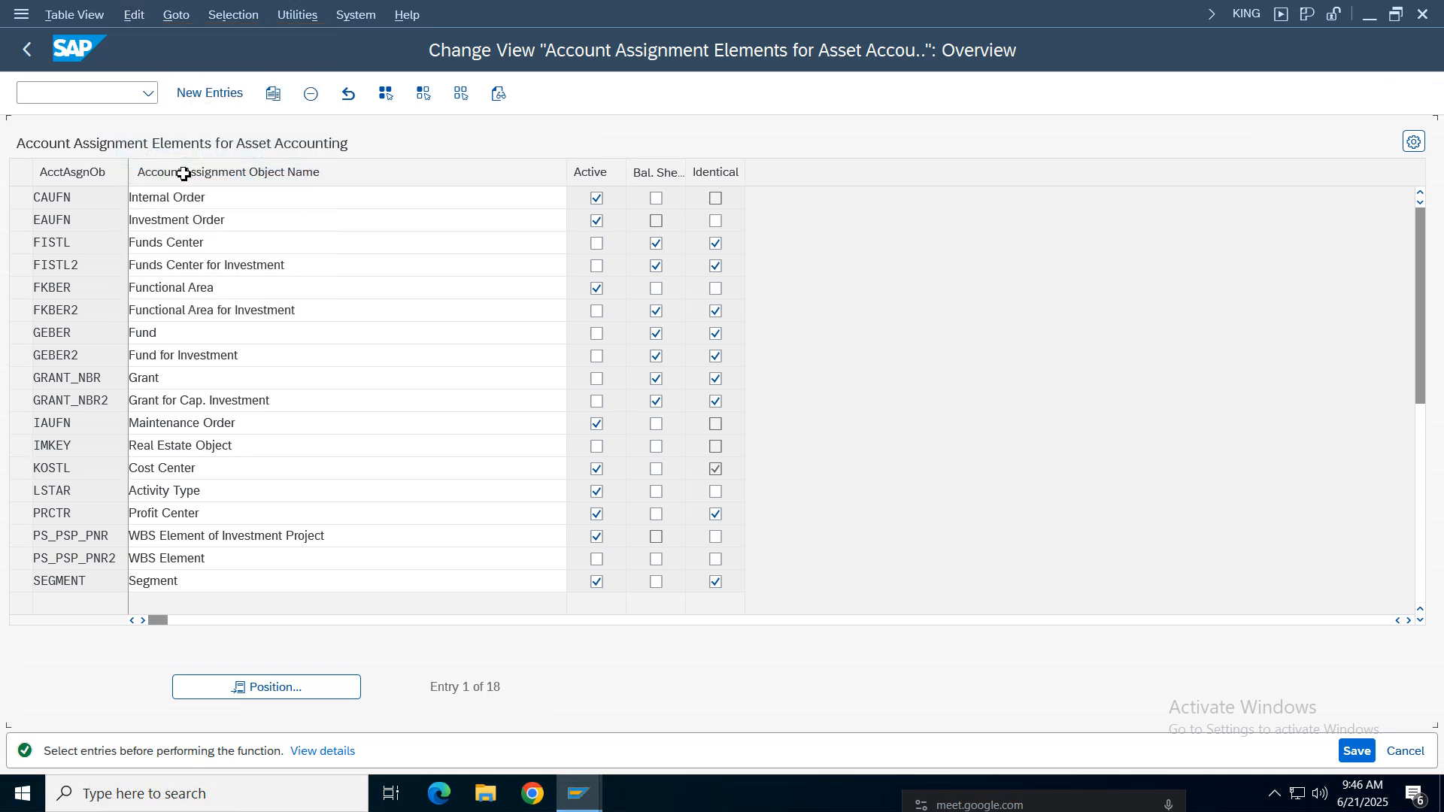
pyautogui.doubleClick(179, 464)
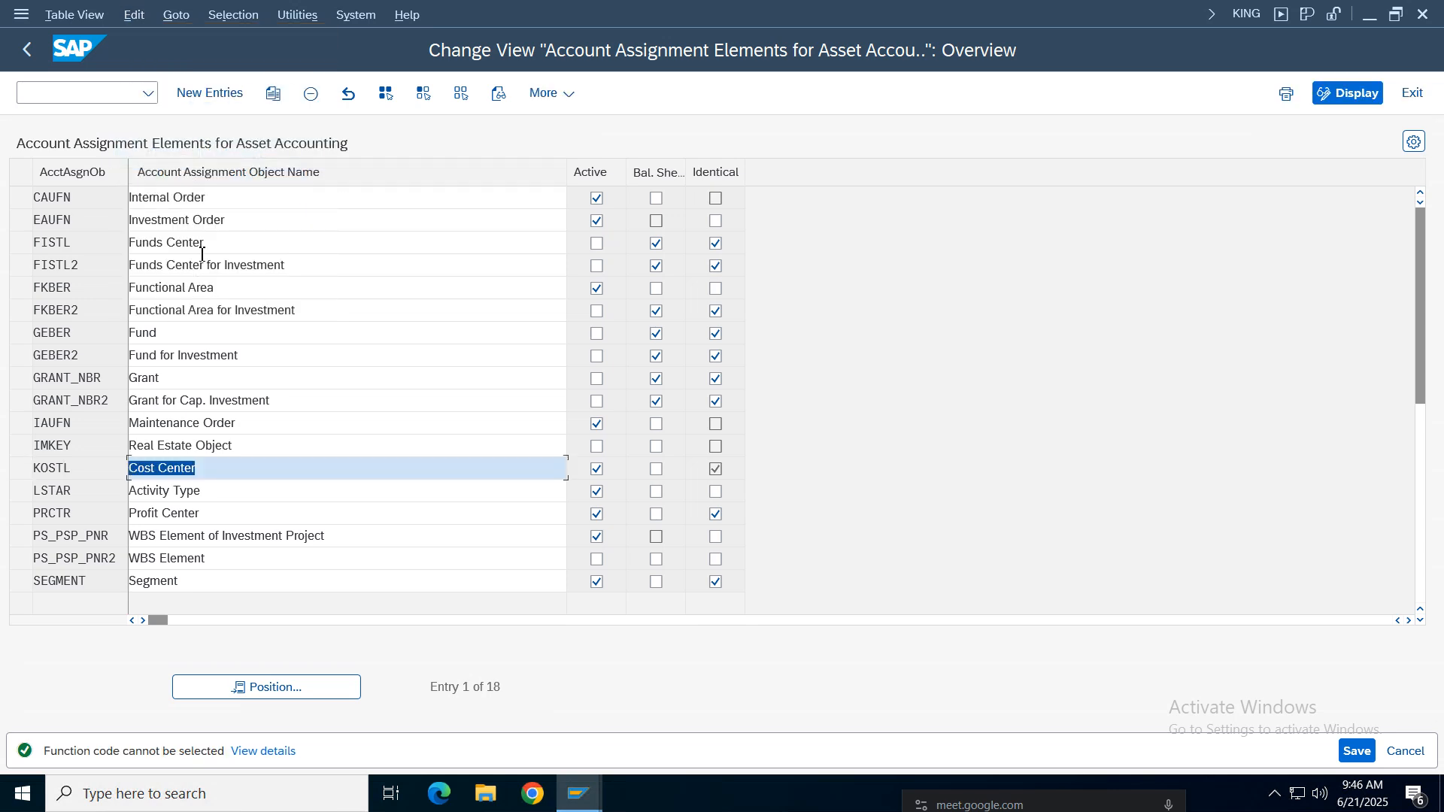
pyautogui.click(73, 468)
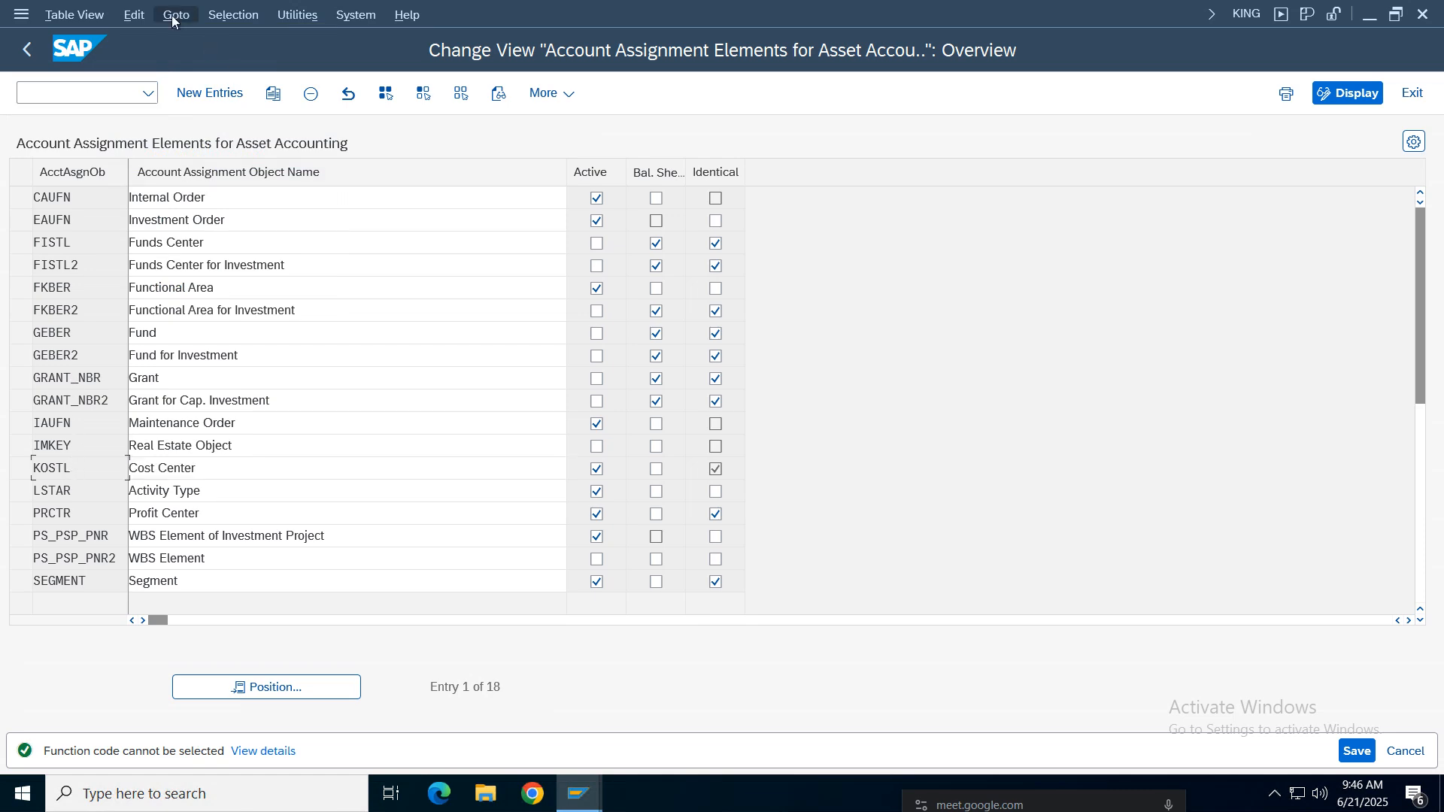
pyautogui.click(128, 17)
pyautogui.moveTo(170, 72)
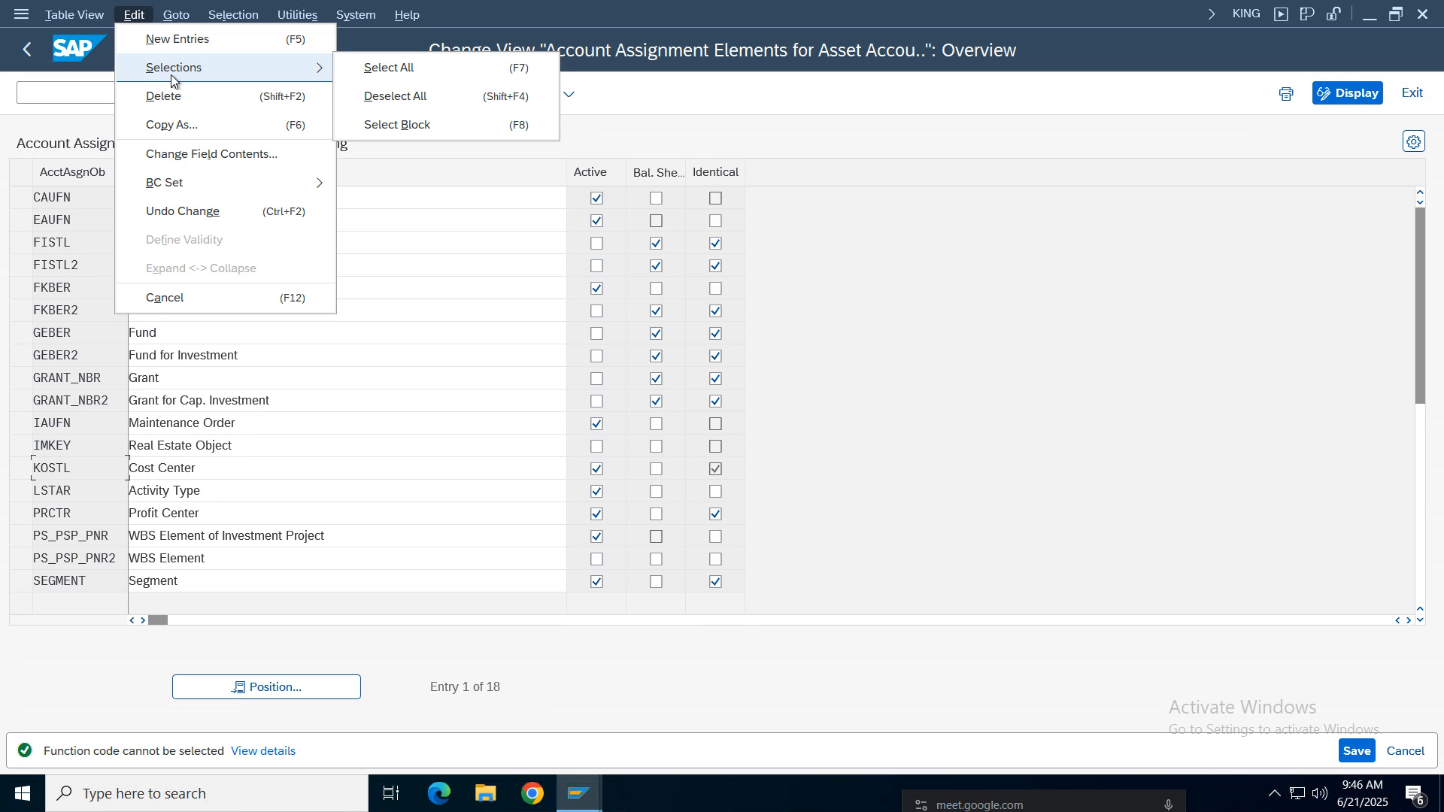
pyautogui.click(187, 159)
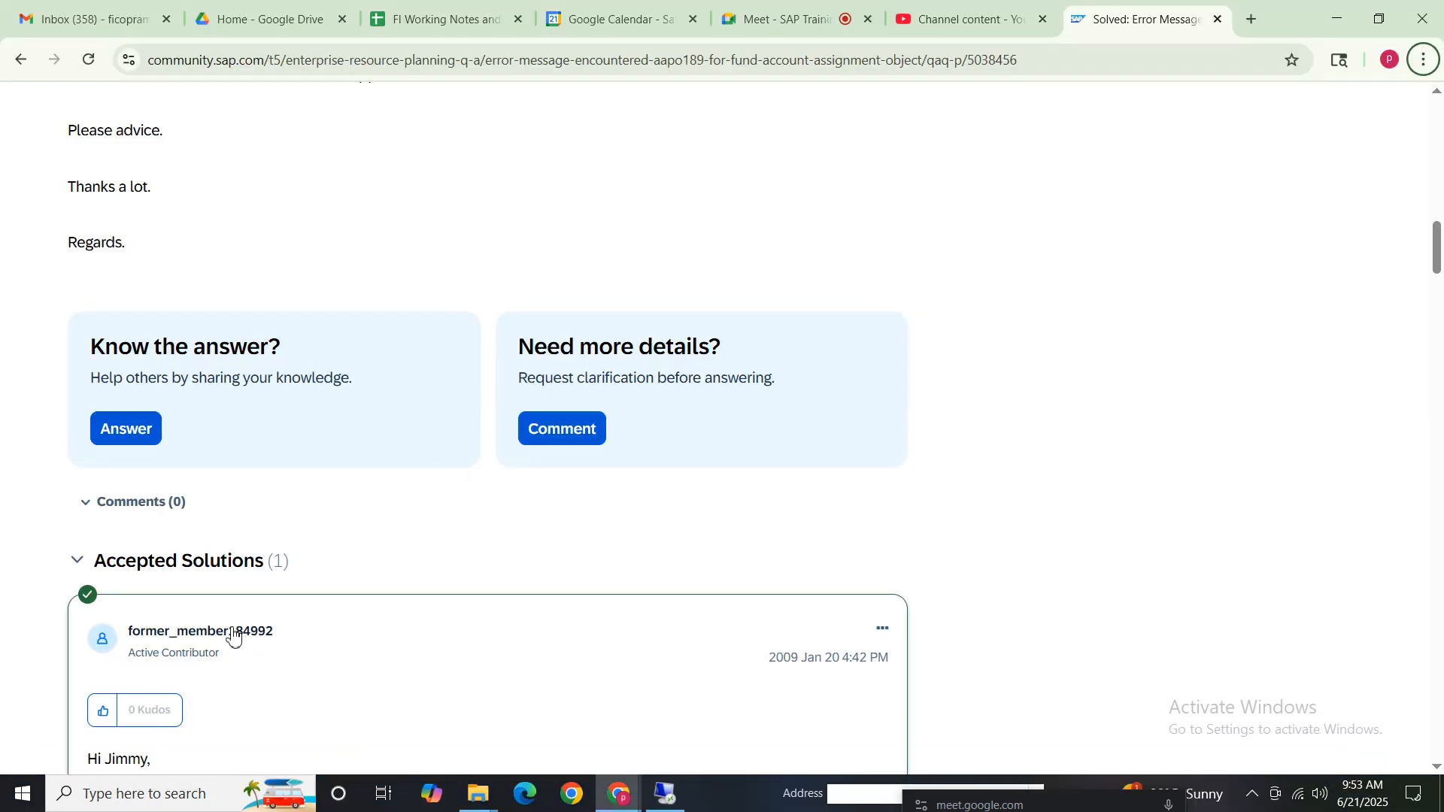
# Step: Read the thread's accepted solution about the asset G/L accounts' field status variant and the follow-up comment on the Fund field
pyautogui.moveTo(1440, 260); pyautogui.dragTo(1408, 287)
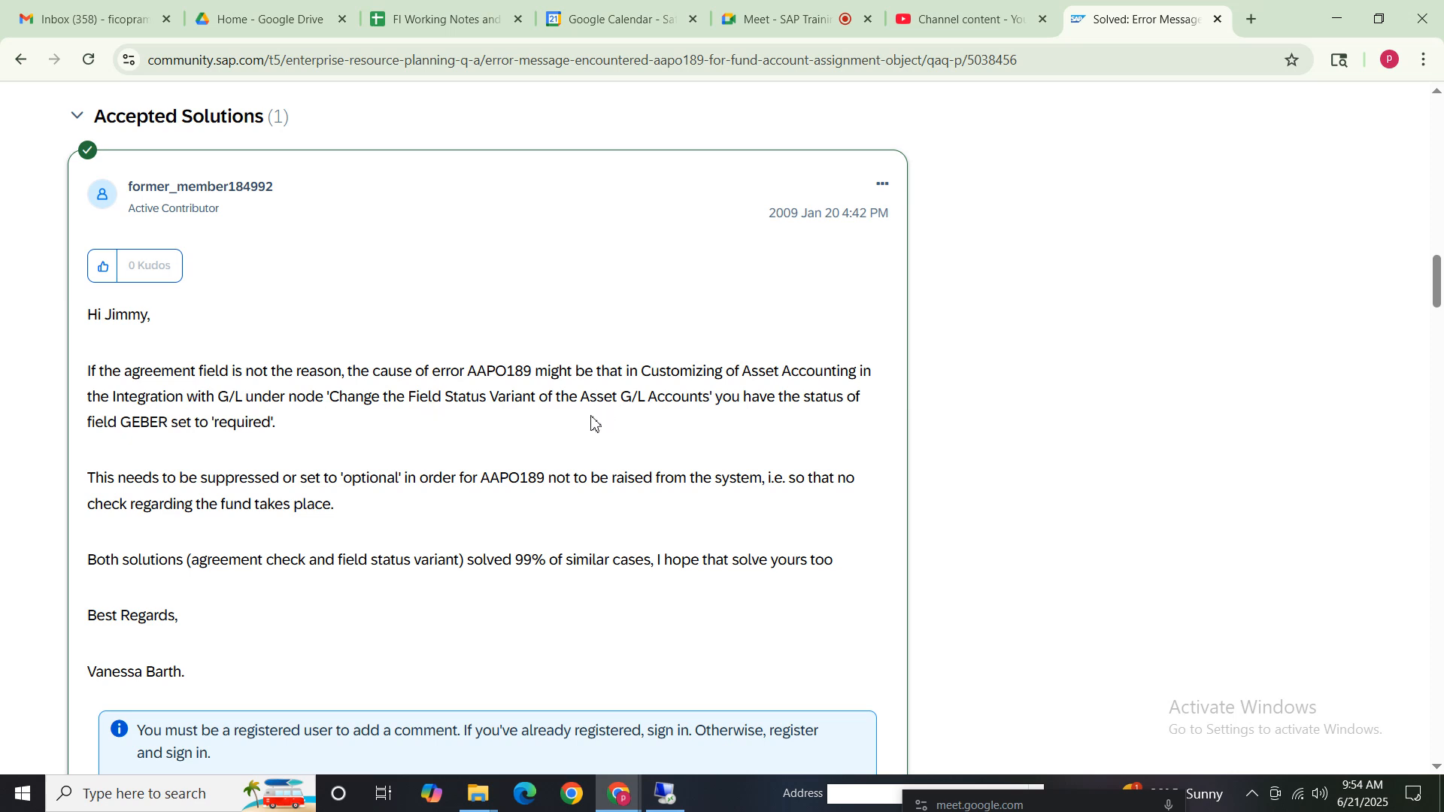
pyautogui.moveTo(349, 400); pyautogui.dragTo(726, 399)
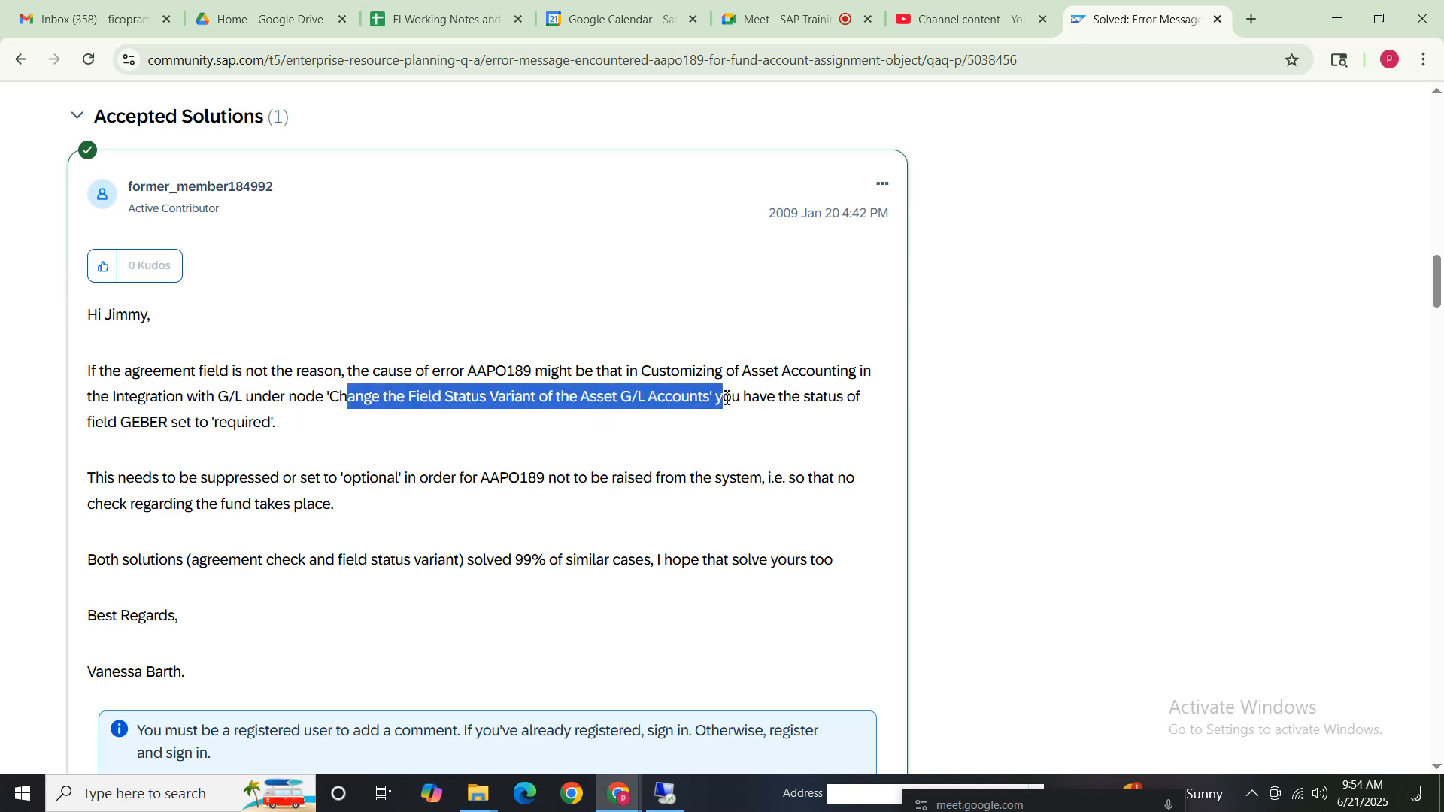
pyautogui.moveTo(303, 429); pyautogui.dragTo(87, 367)
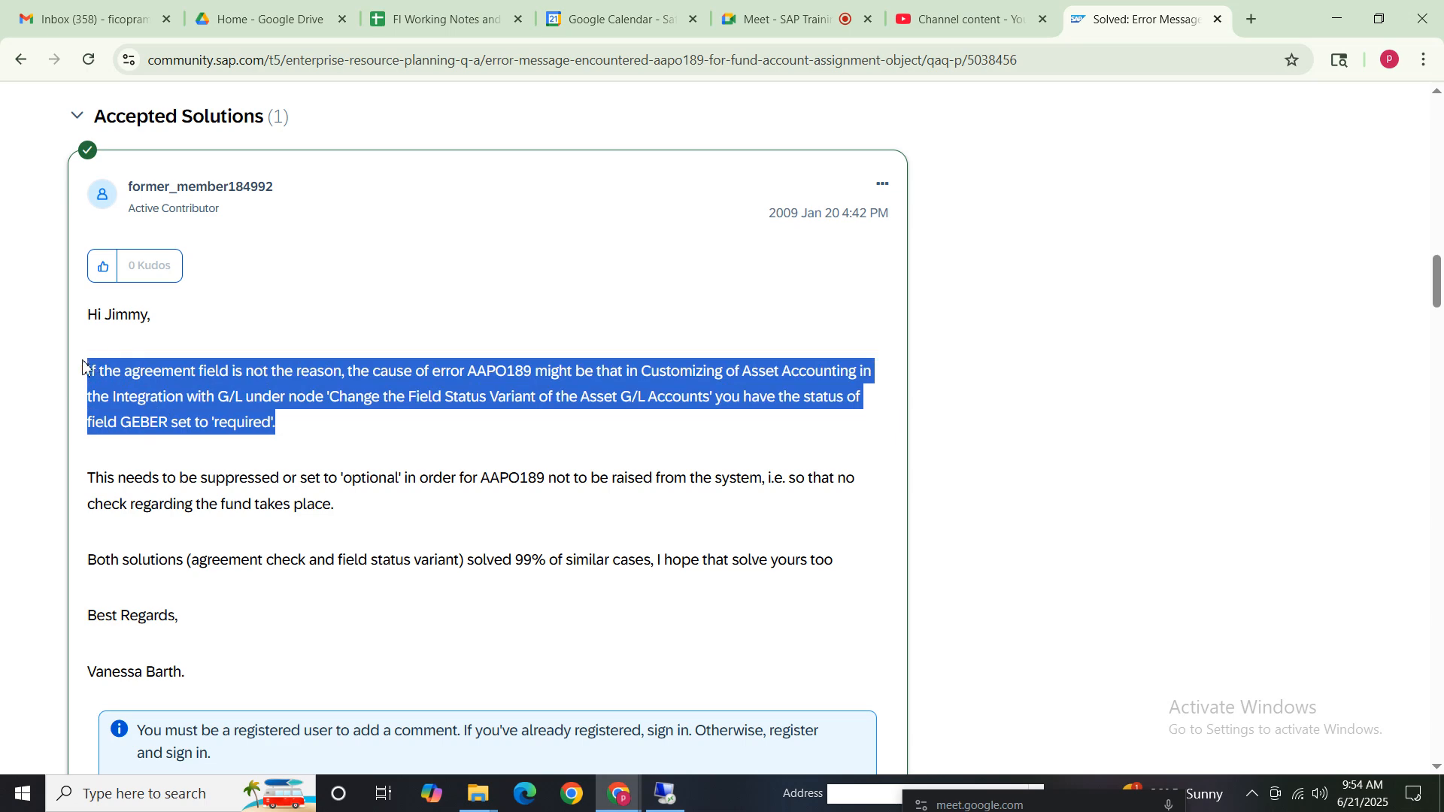
pyautogui.click(230, 446)
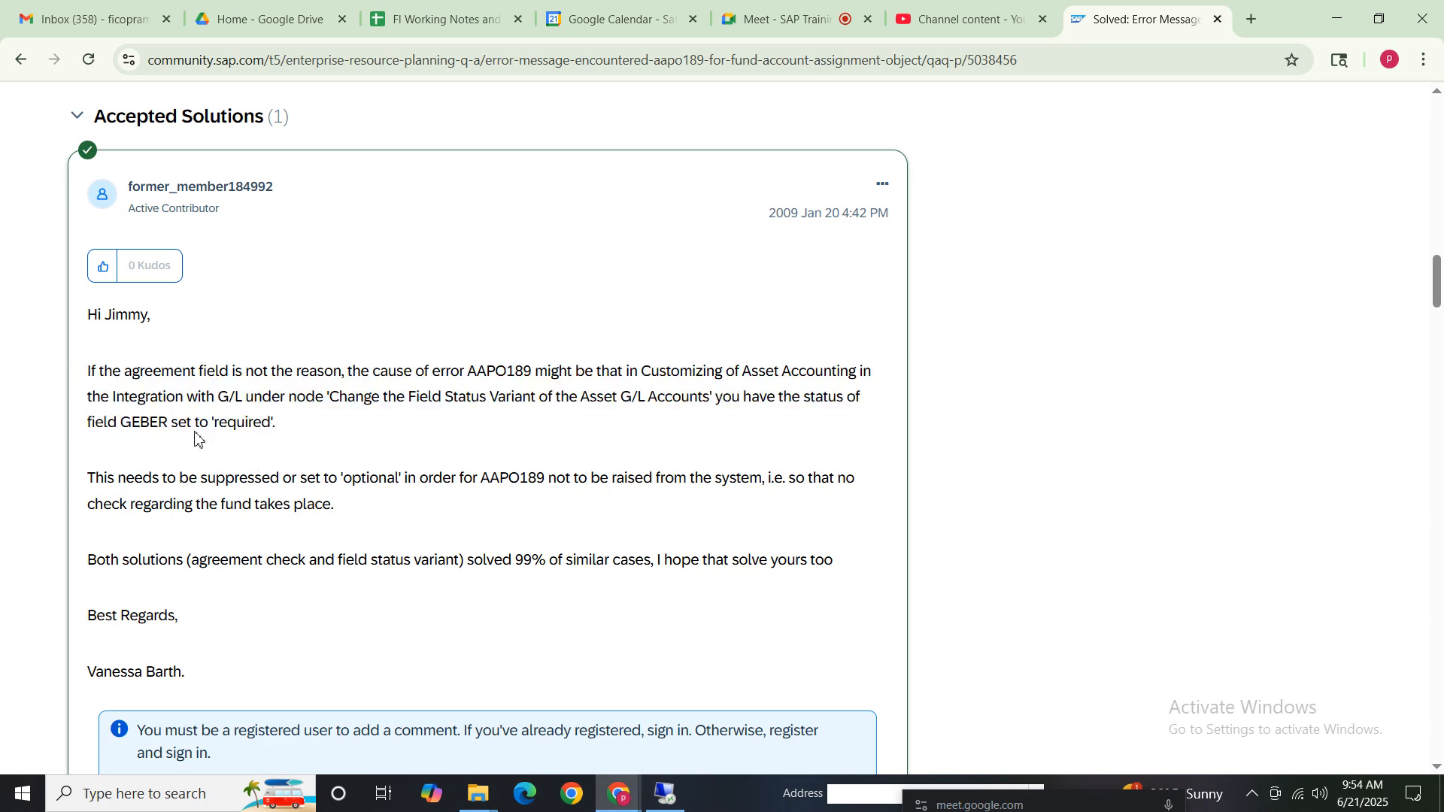
pyautogui.moveTo(340, 397); pyautogui.dragTo(713, 404)
pyautogui.click(159, 436)
pyautogui.moveTo(336, 430); pyautogui.dragTo(76, 424)
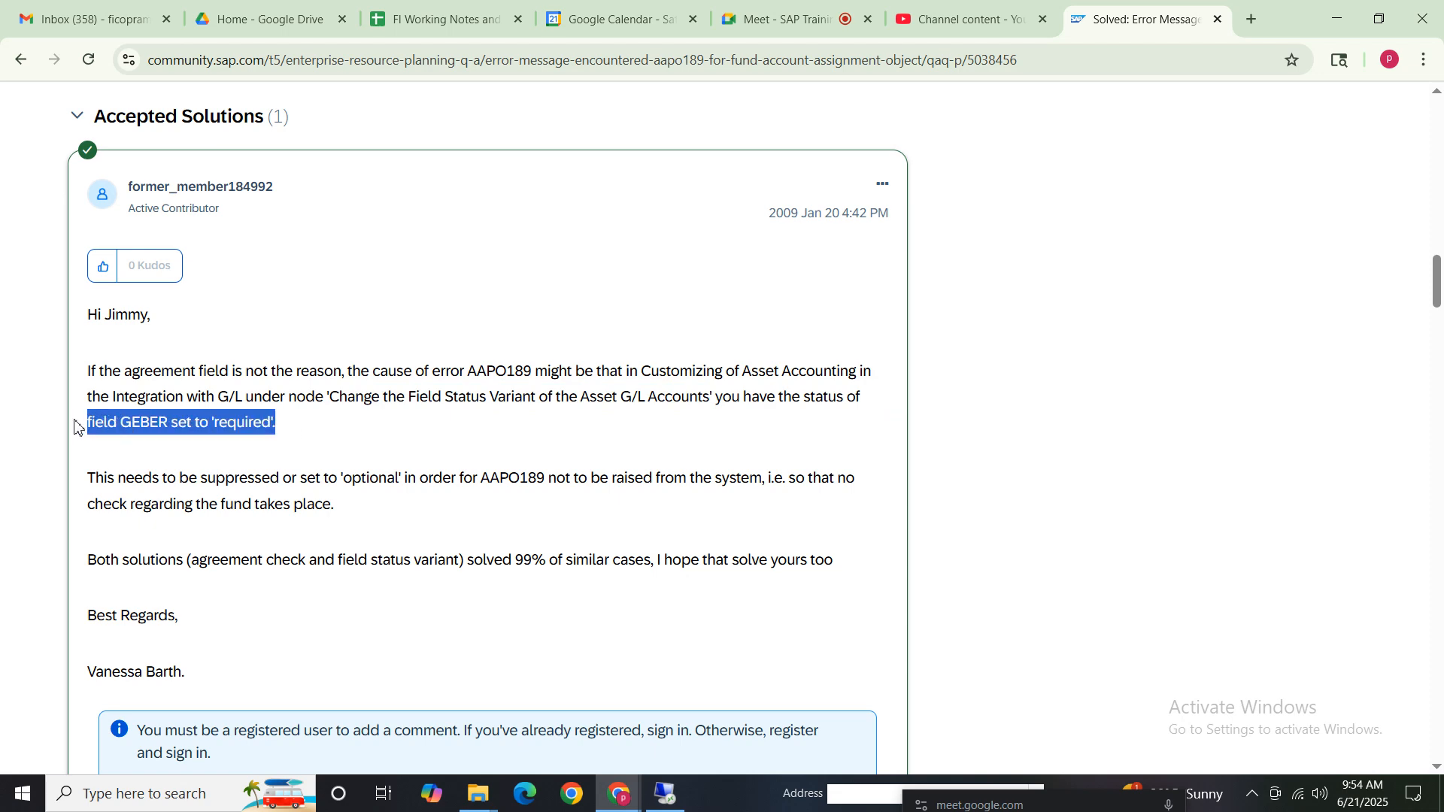
pyautogui.click(240, 476)
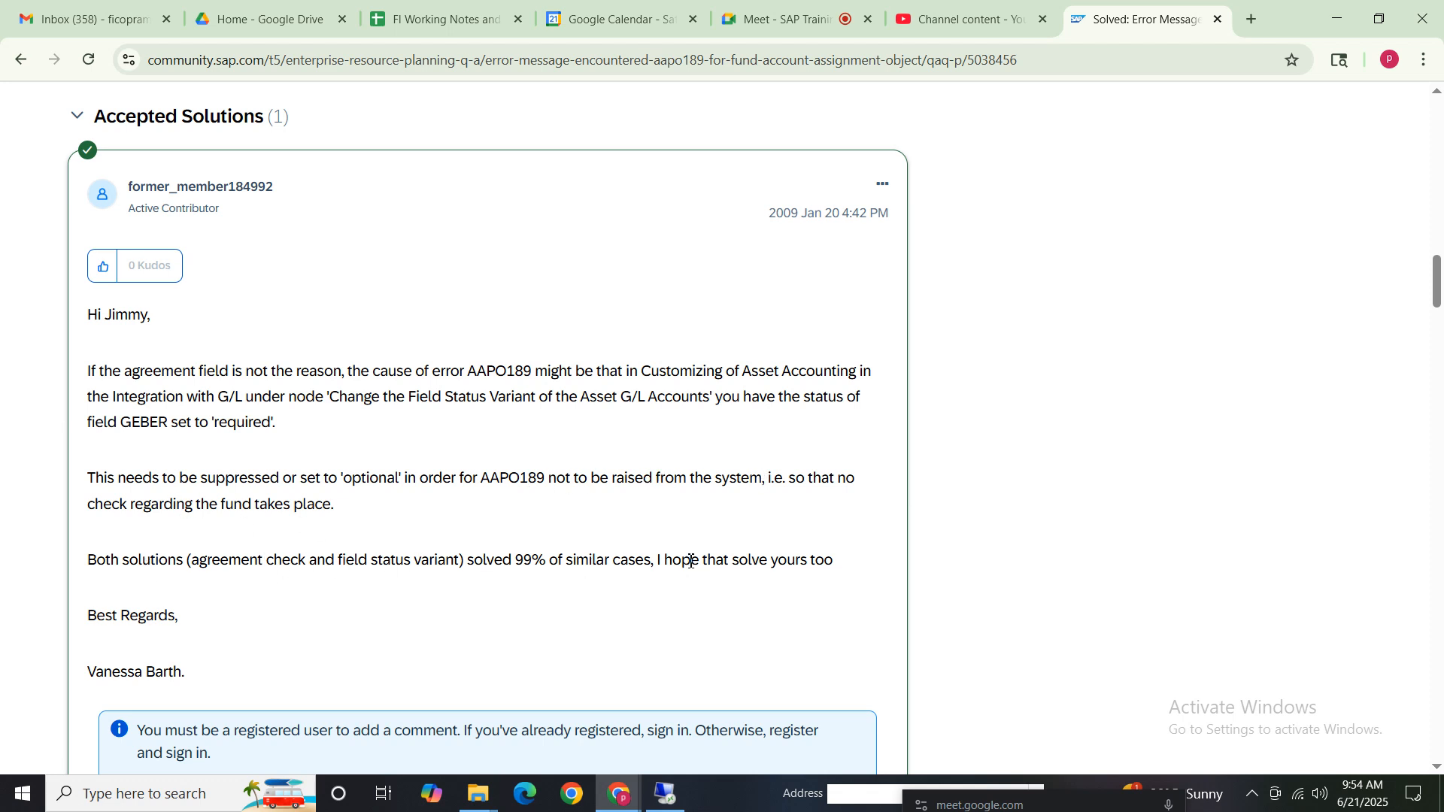
pyautogui.moveTo(816, 561); pyautogui.dragTo(83, 560)
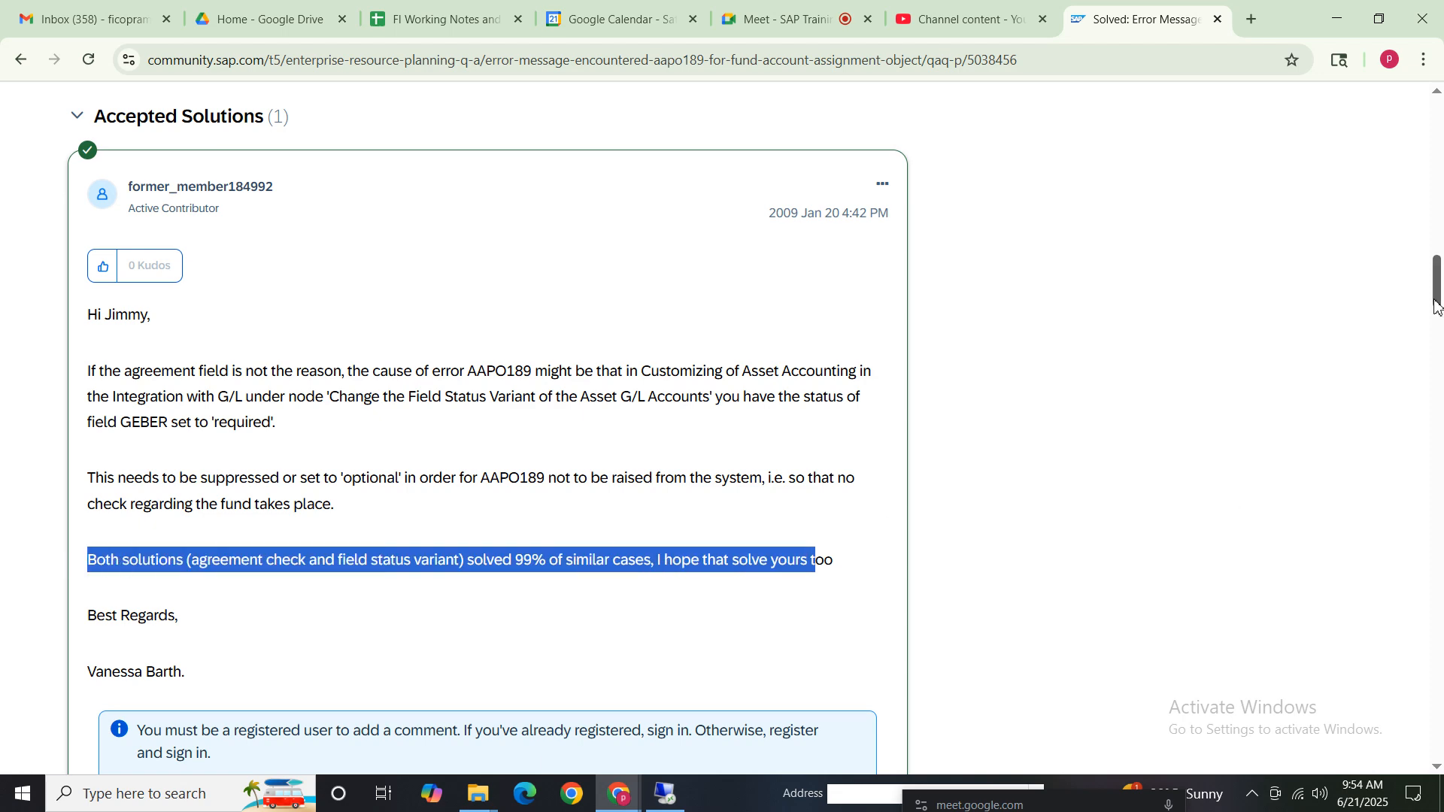
pyautogui.moveTo(1436, 305); pyautogui.dragTo(1439, 350)
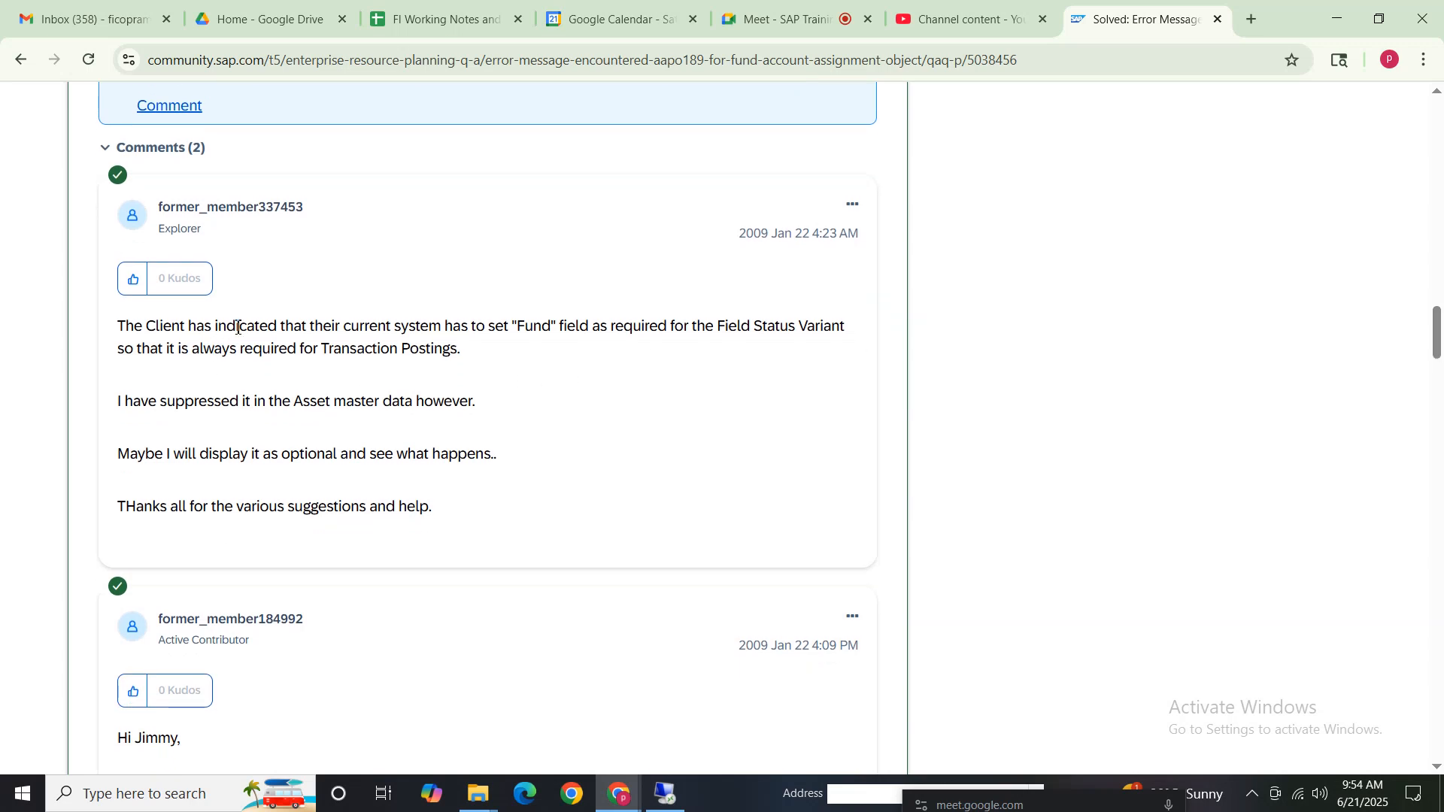
pyautogui.moveTo(525, 327); pyautogui.dragTo(590, 503)
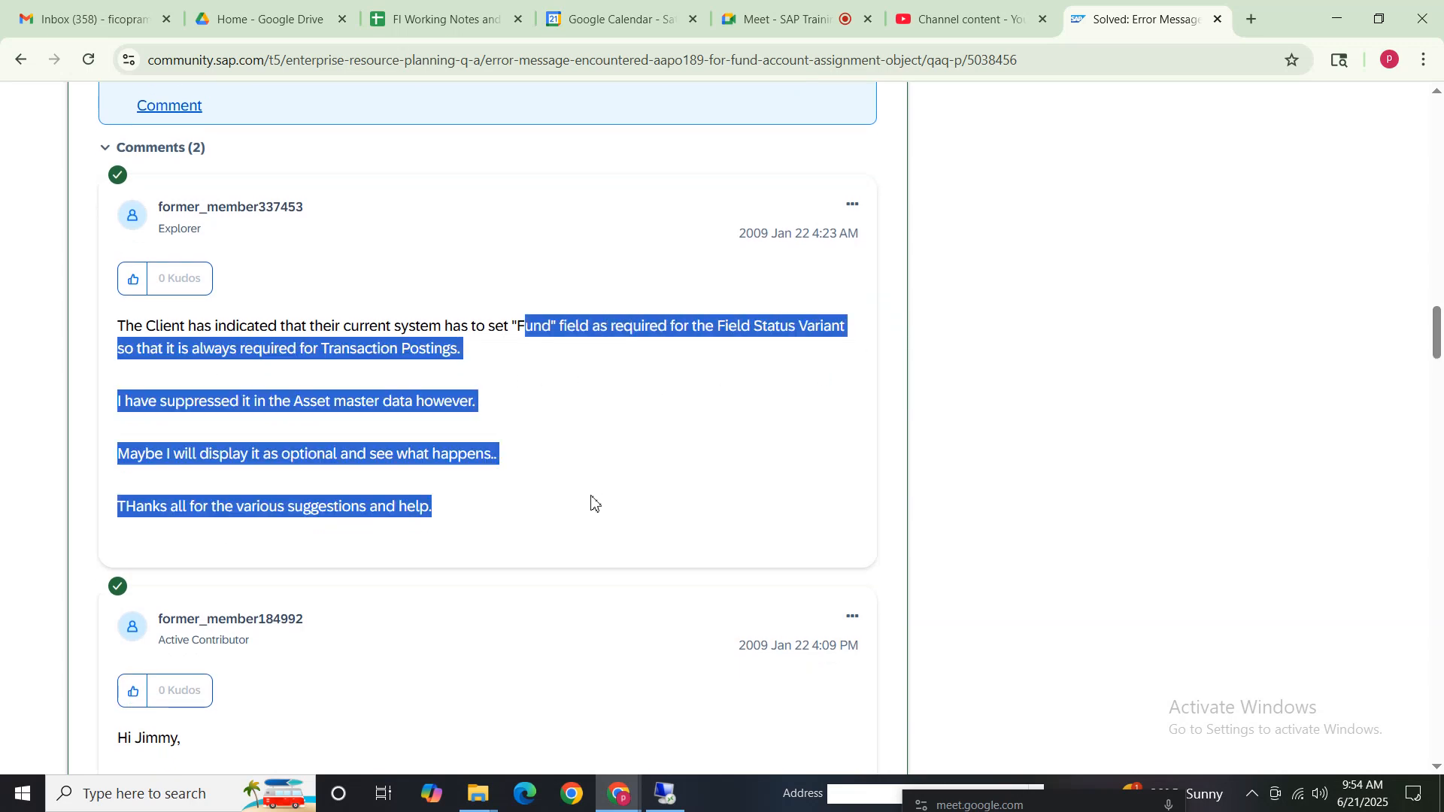
# Step: Switch back to SAP, retry Change Field Contents for the KOSTL entry, and exit to the IMG
pyautogui.click(667, 795)
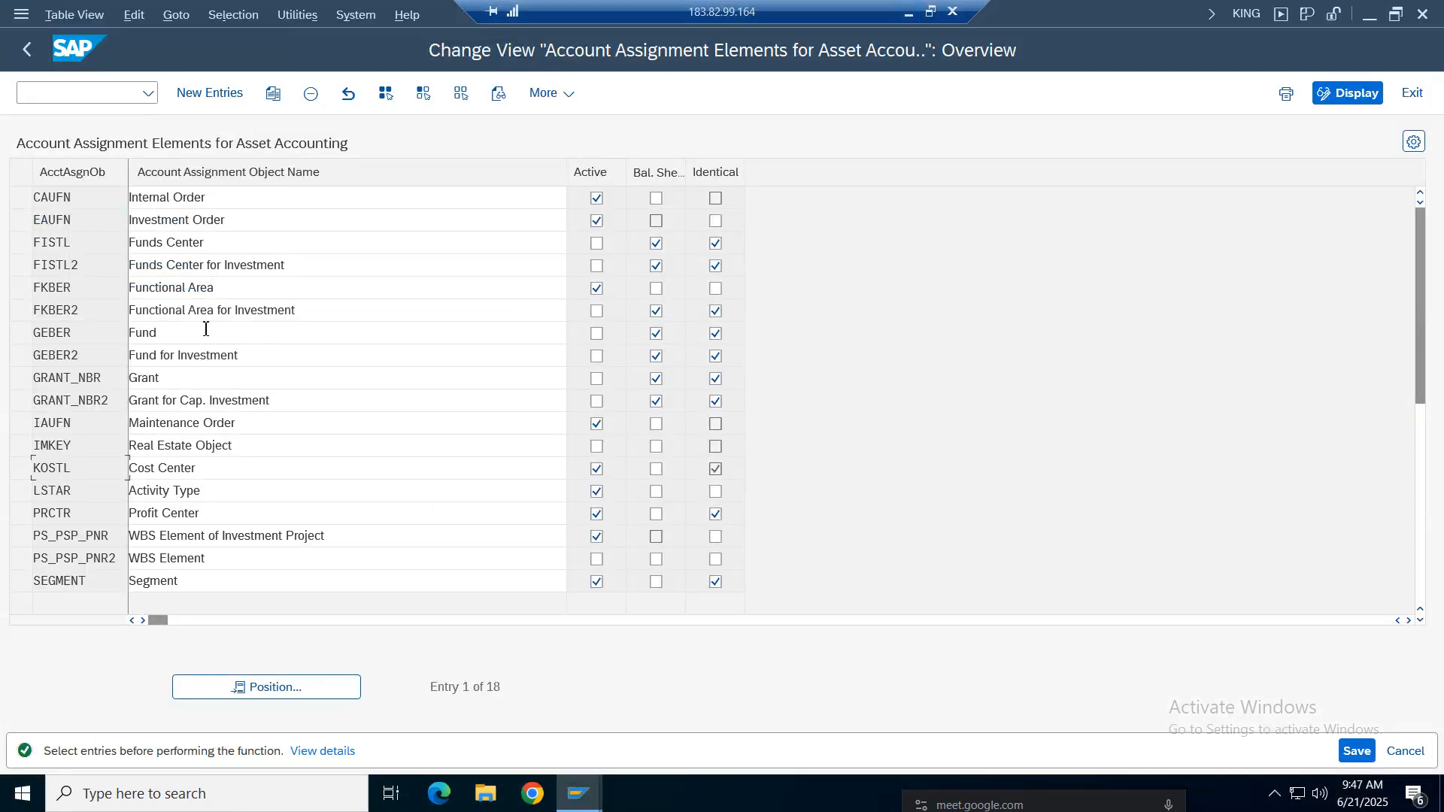
pyautogui.click(142, 23)
pyautogui.click(188, 151)
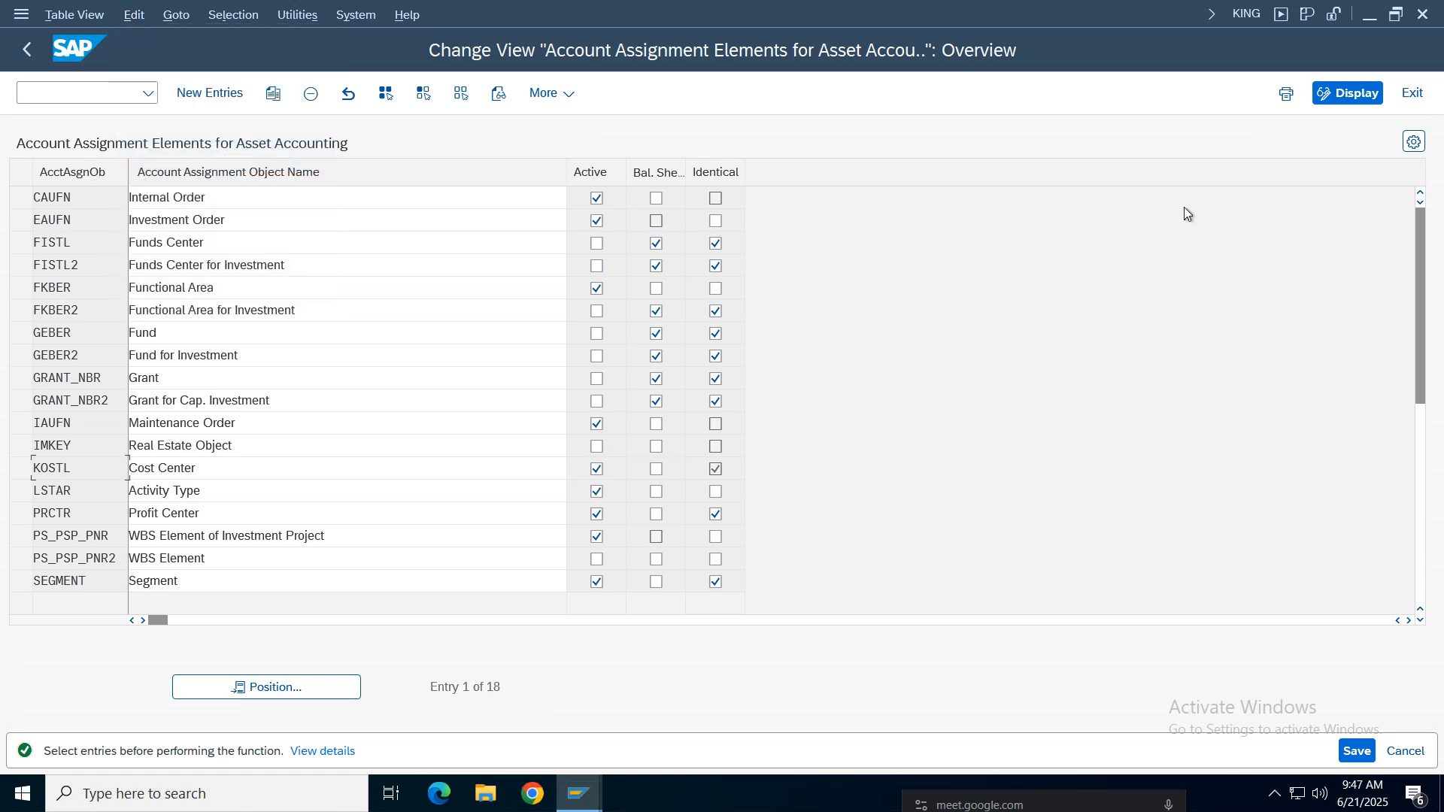
pyautogui.click(1412, 93)
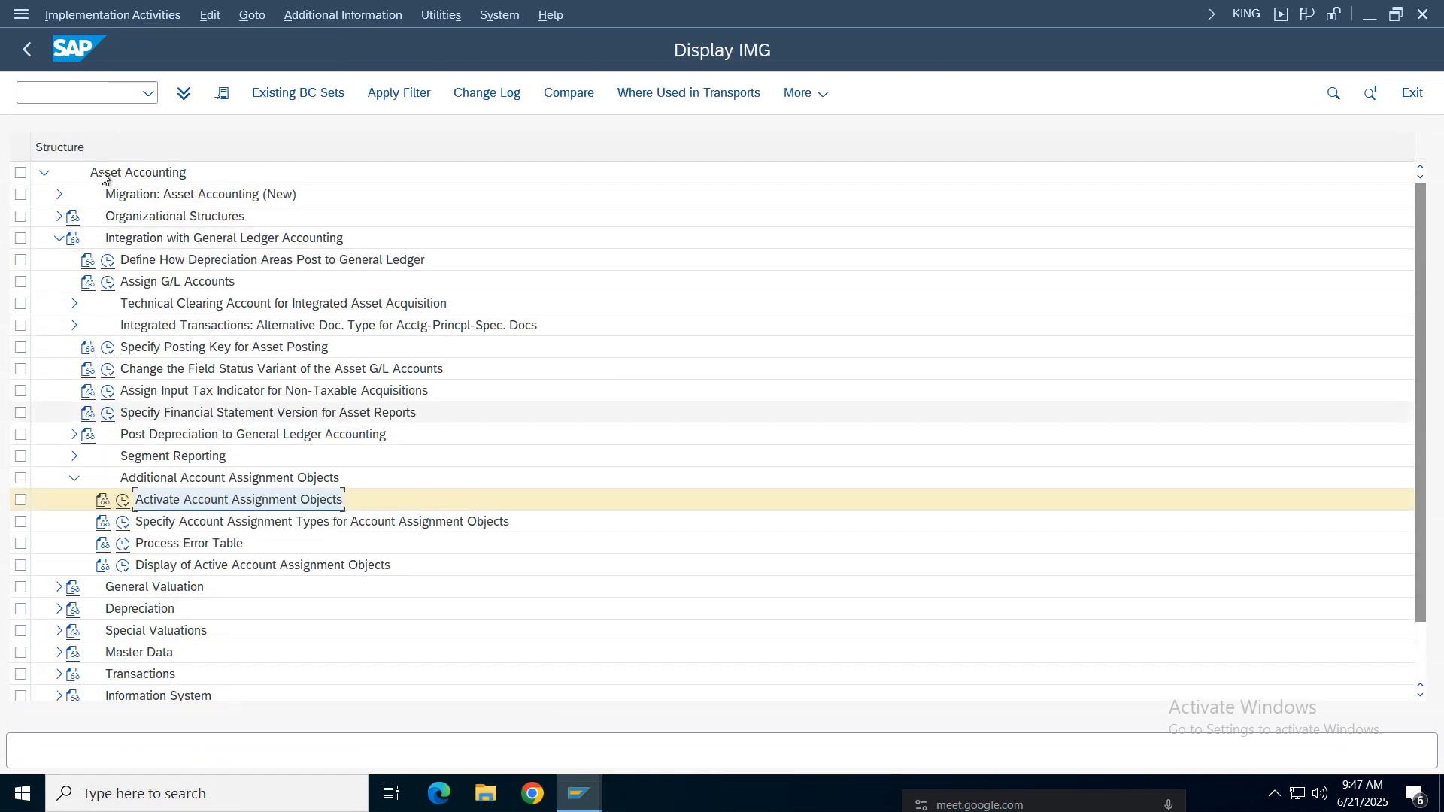
# Step: Open the field status variants in a new session with /oobc4 and position the list on variant FSVN
pyautogui.click(65, 97)
pyautogui.write('/')
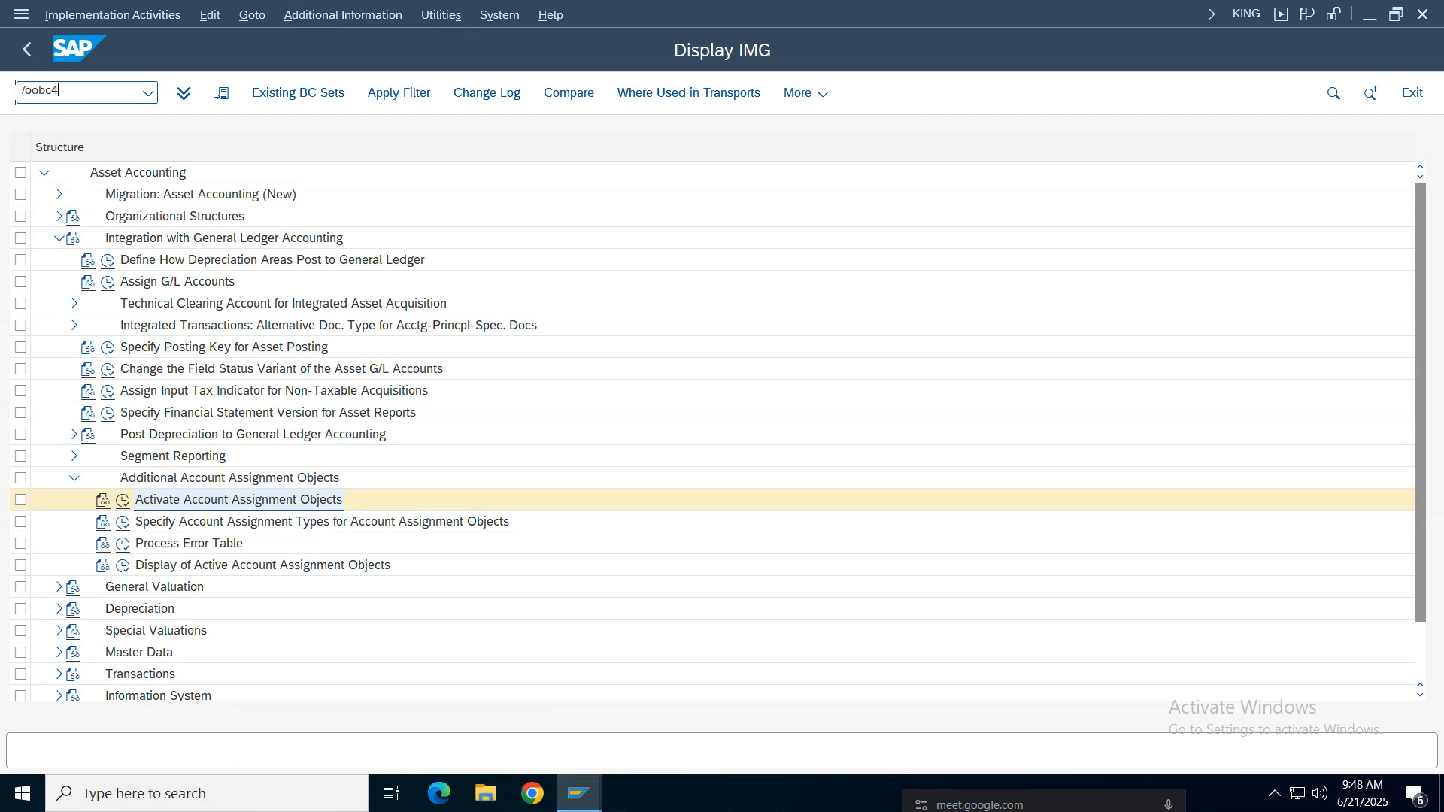
pyautogui.write('oobc4')
pyautogui.press('Return')
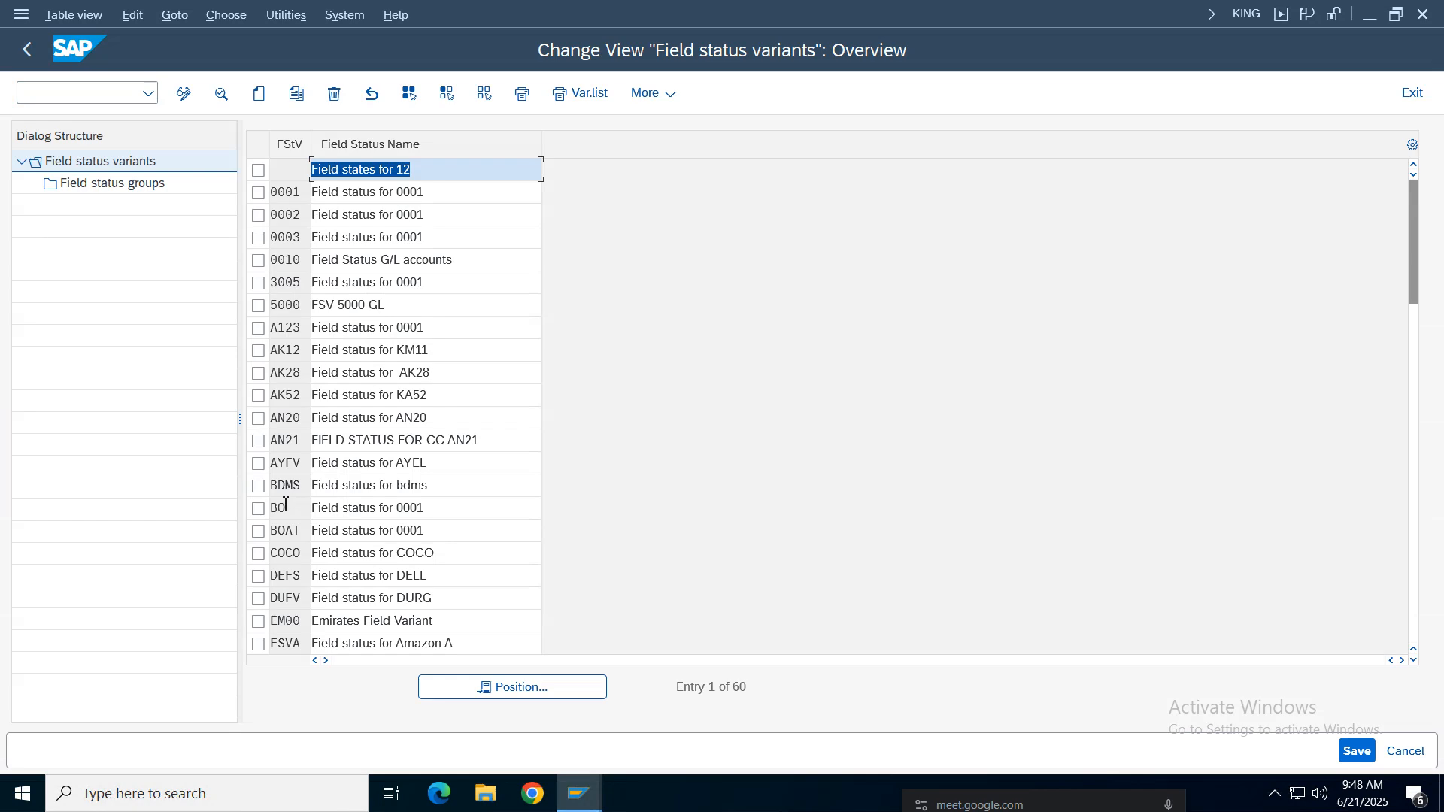
pyautogui.click(543, 689)
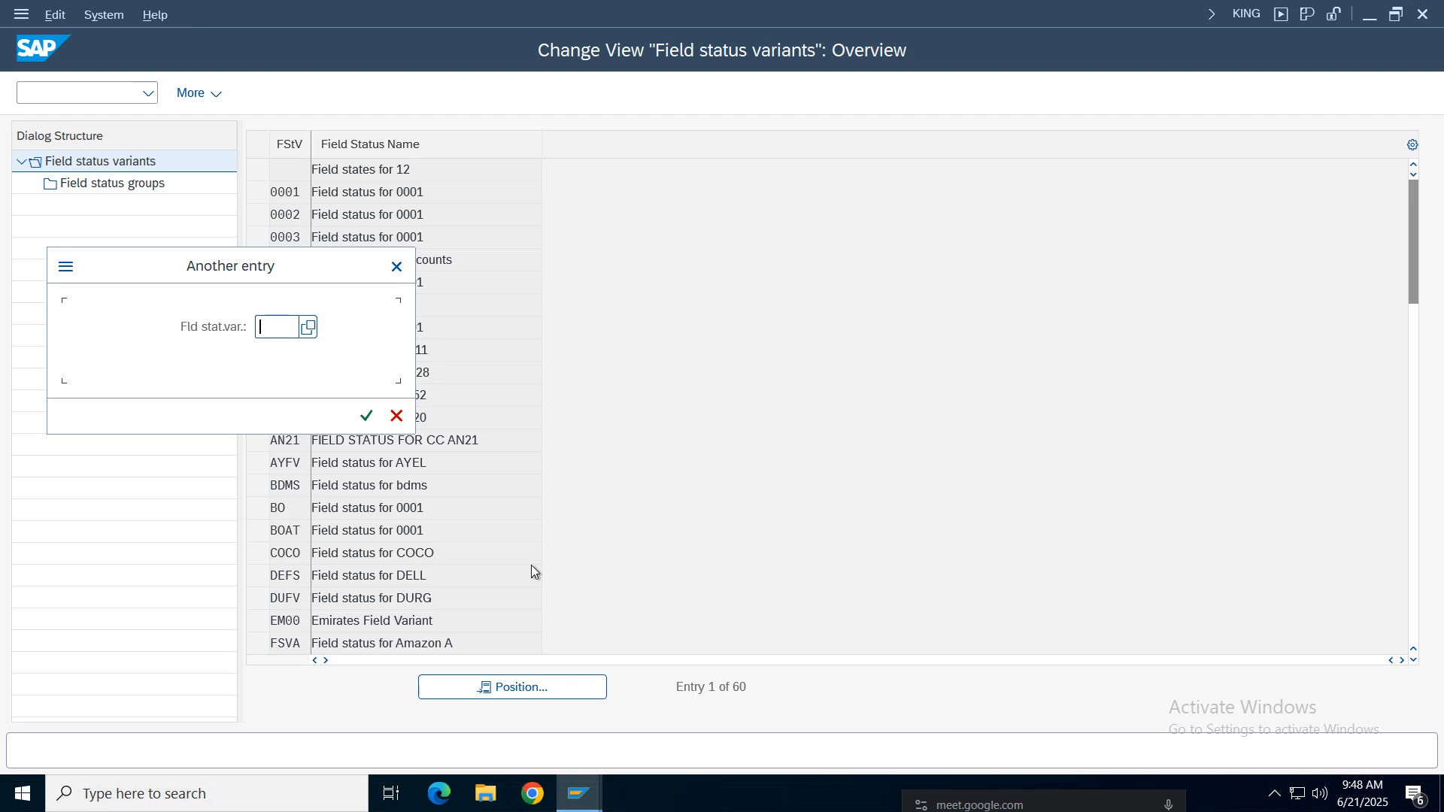
pyautogui.press('Return')
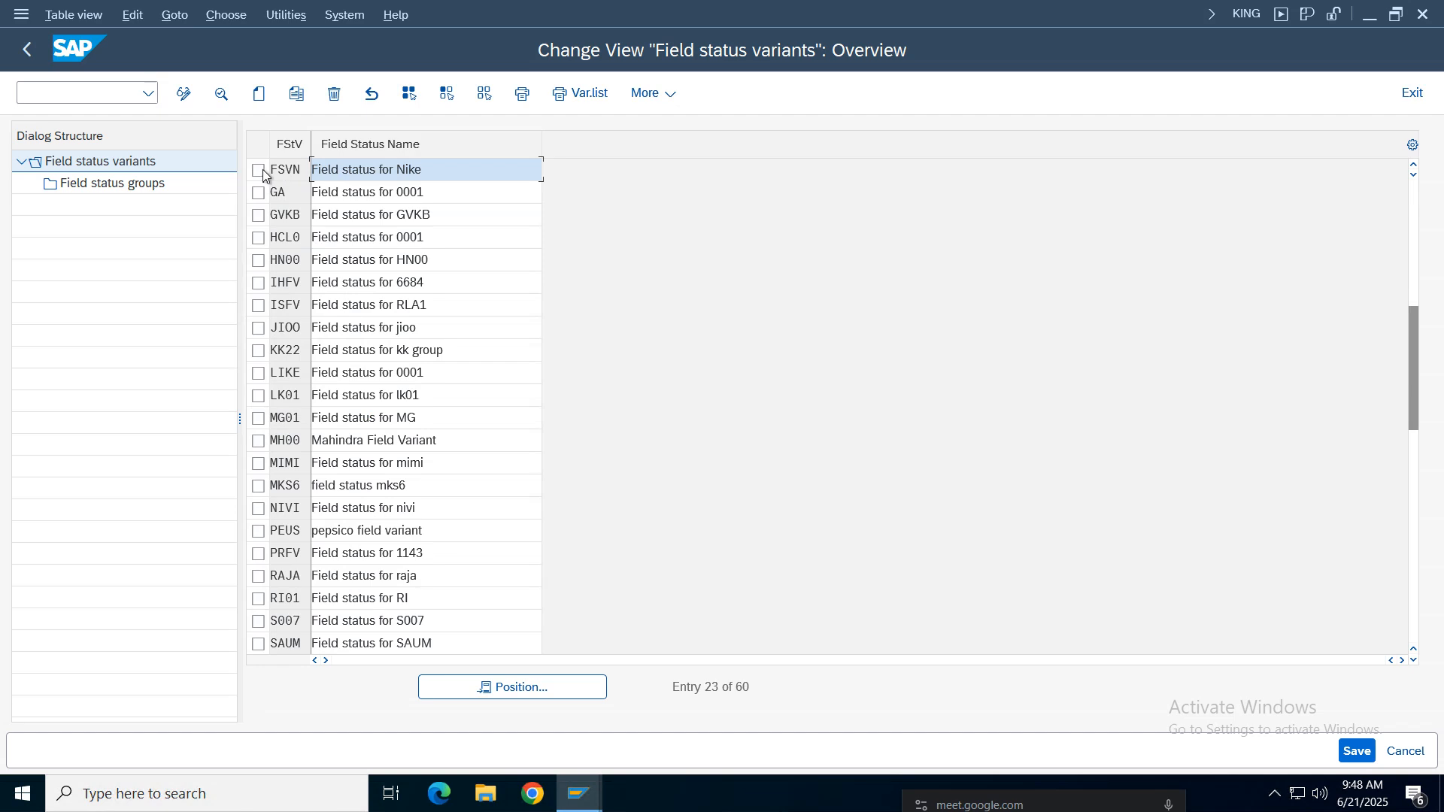
# Step: Open field status group G067 (Reconciliation accounts) of field status variant FSVN
pyautogui.click(258, 170)
pyautogui.doubleClick(146, 183)
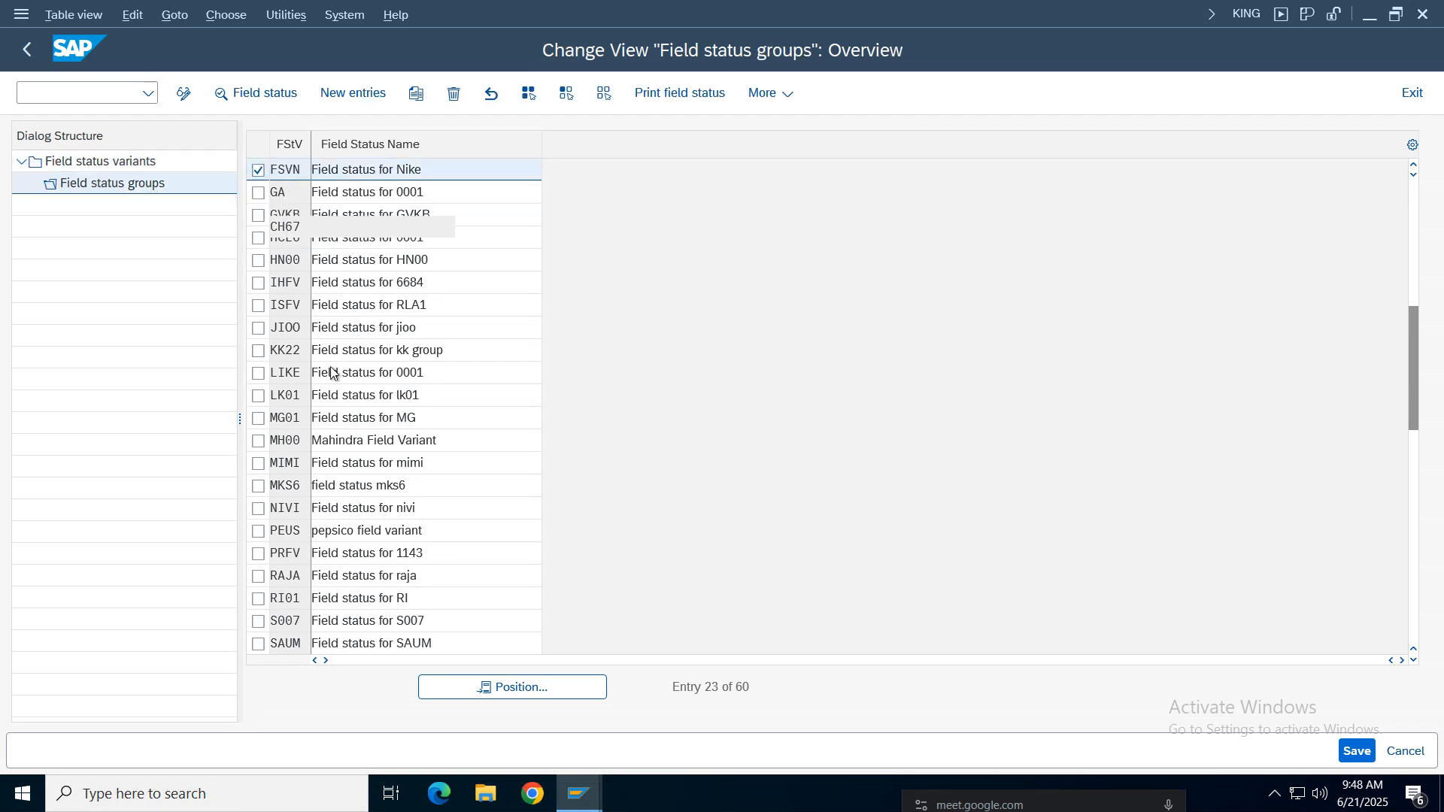
pyautogui.click(495, 689)
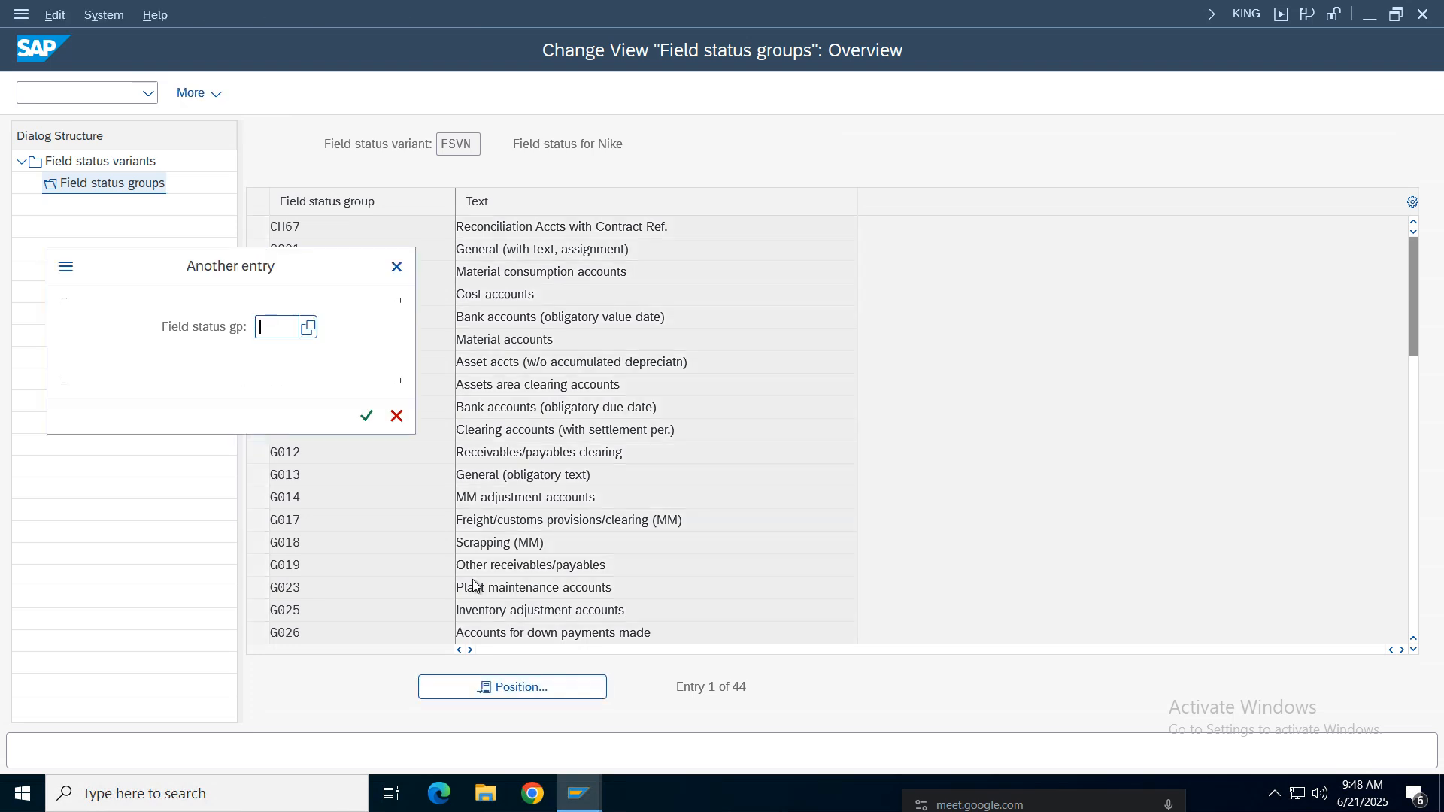
pyautogui.write('g067')
pyautogui.press('Return')
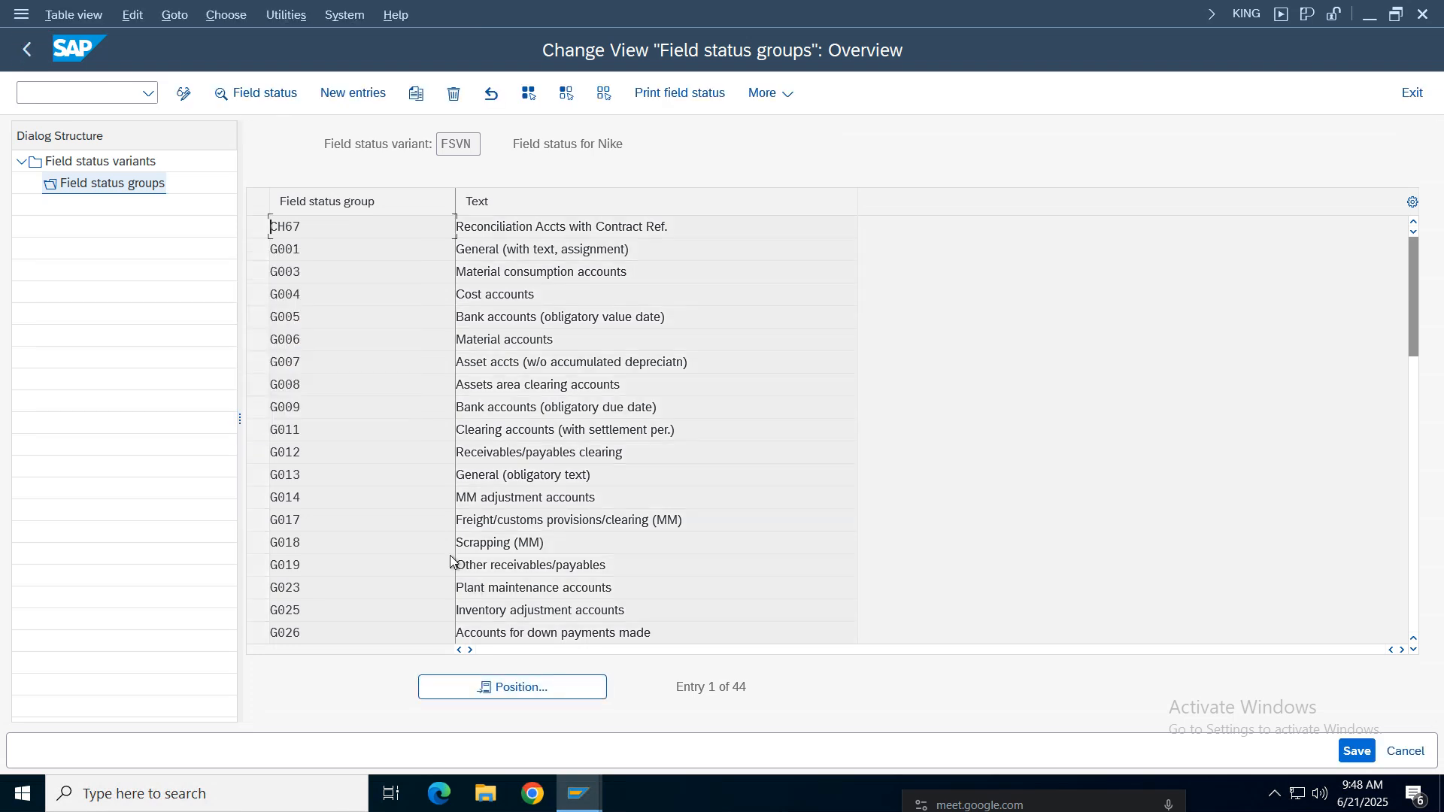
pyautogui.click(258, 227)
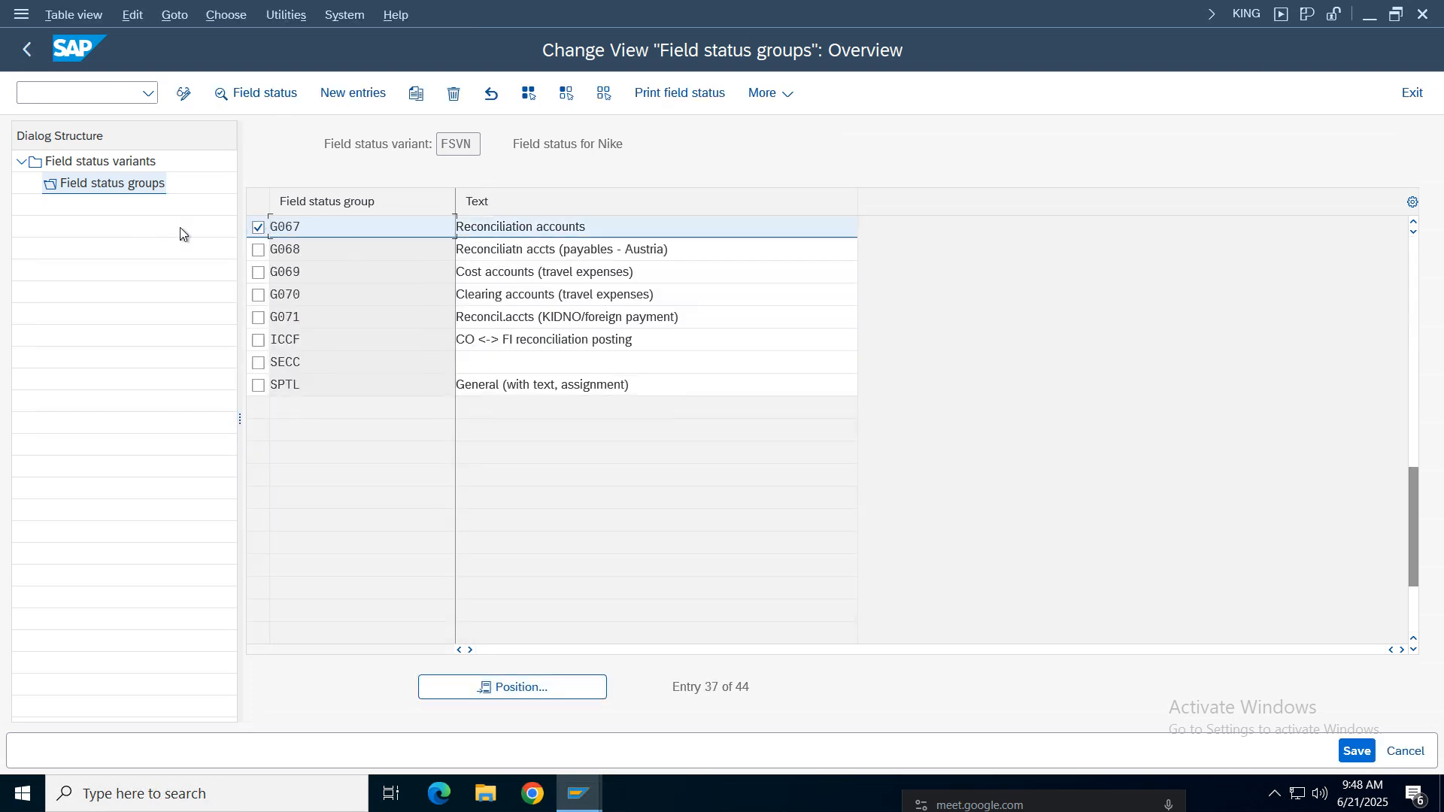
pyautogui.doubleClick(410, 234)
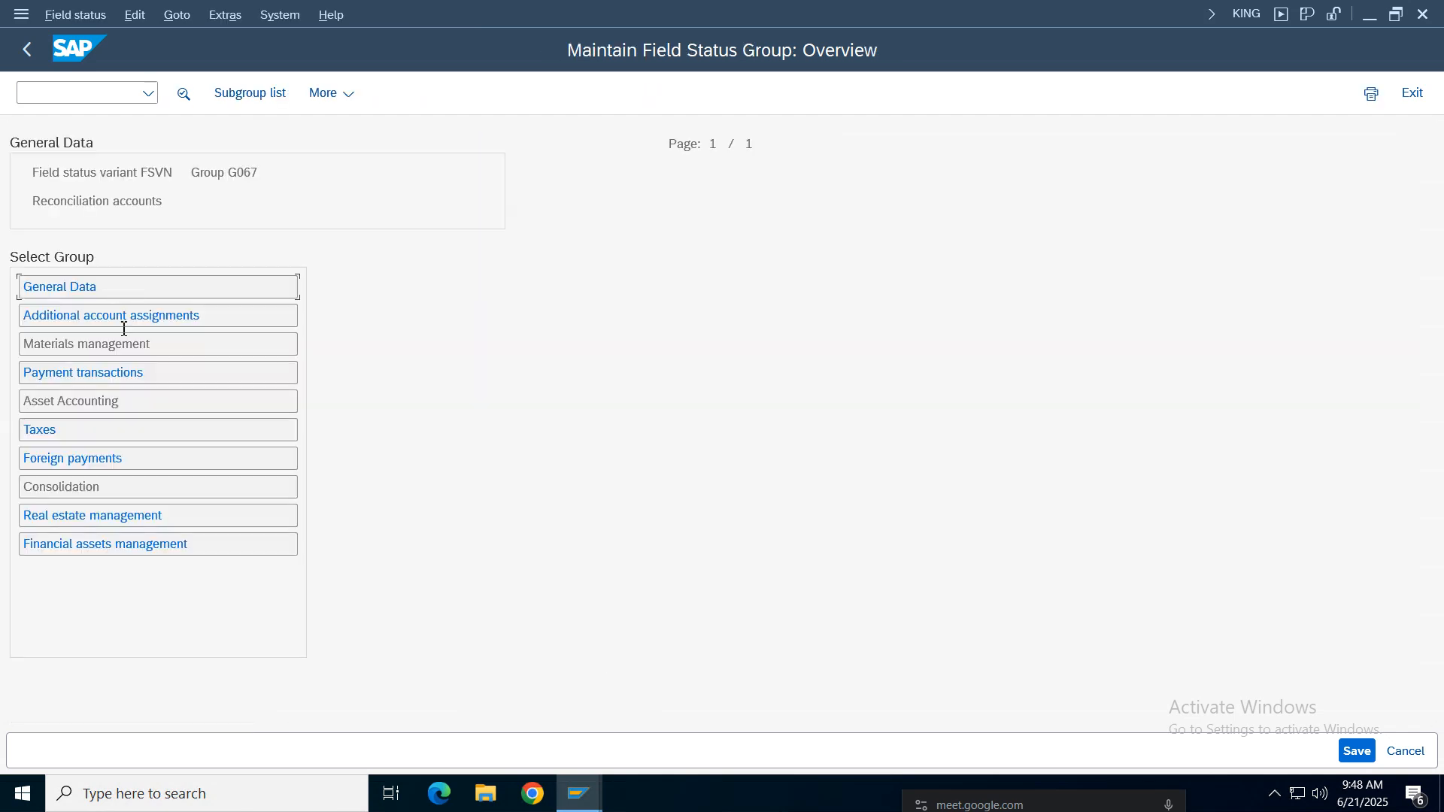
# Step: Examine group G067's field statuses for General Data, Additional account assignments, Materials management and Payment transactions
pyautogui.doubleClick(51, 406)
pyautogui.click(27, 49)
pyautogui.doubleClick(60, 288)
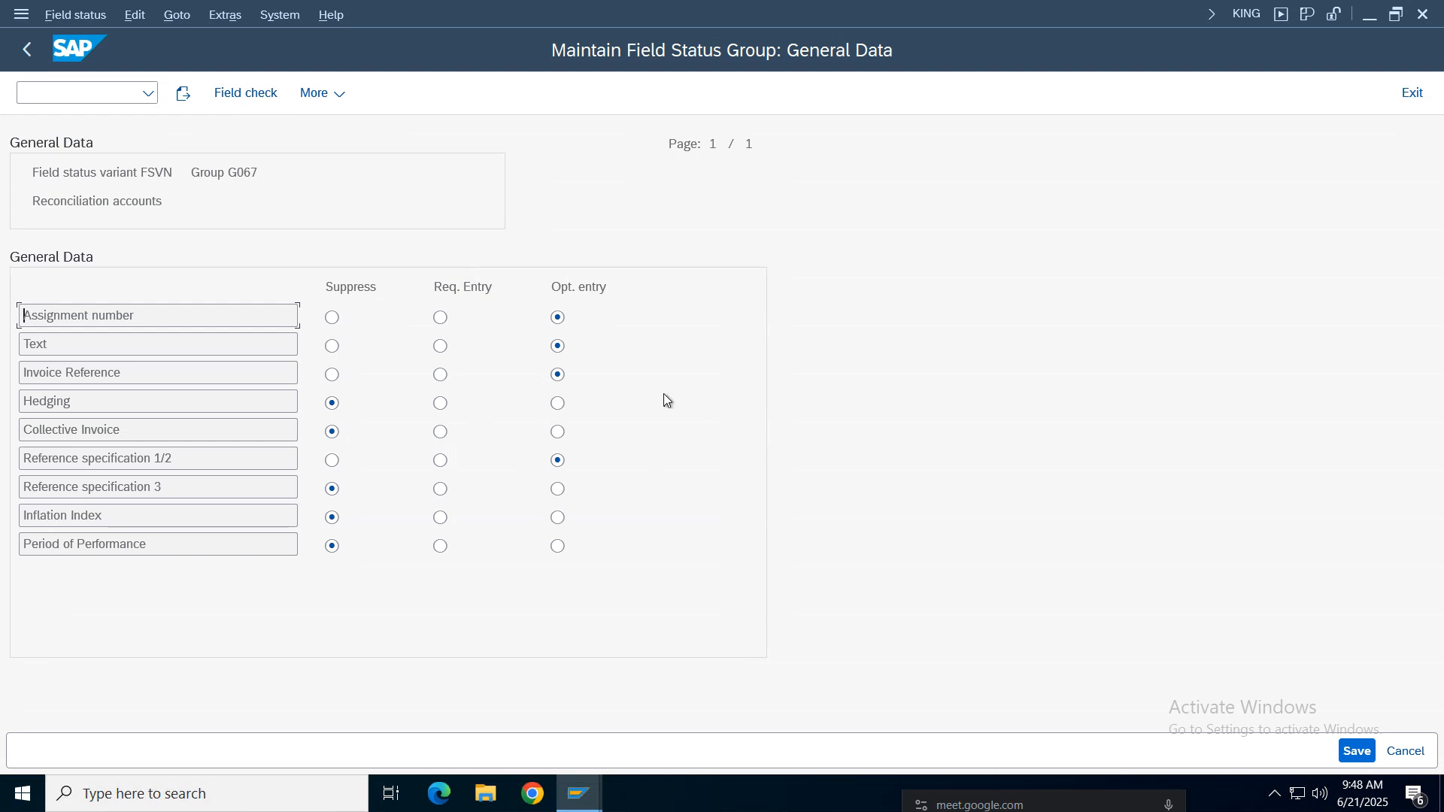
pyautogui.click(184, 93)
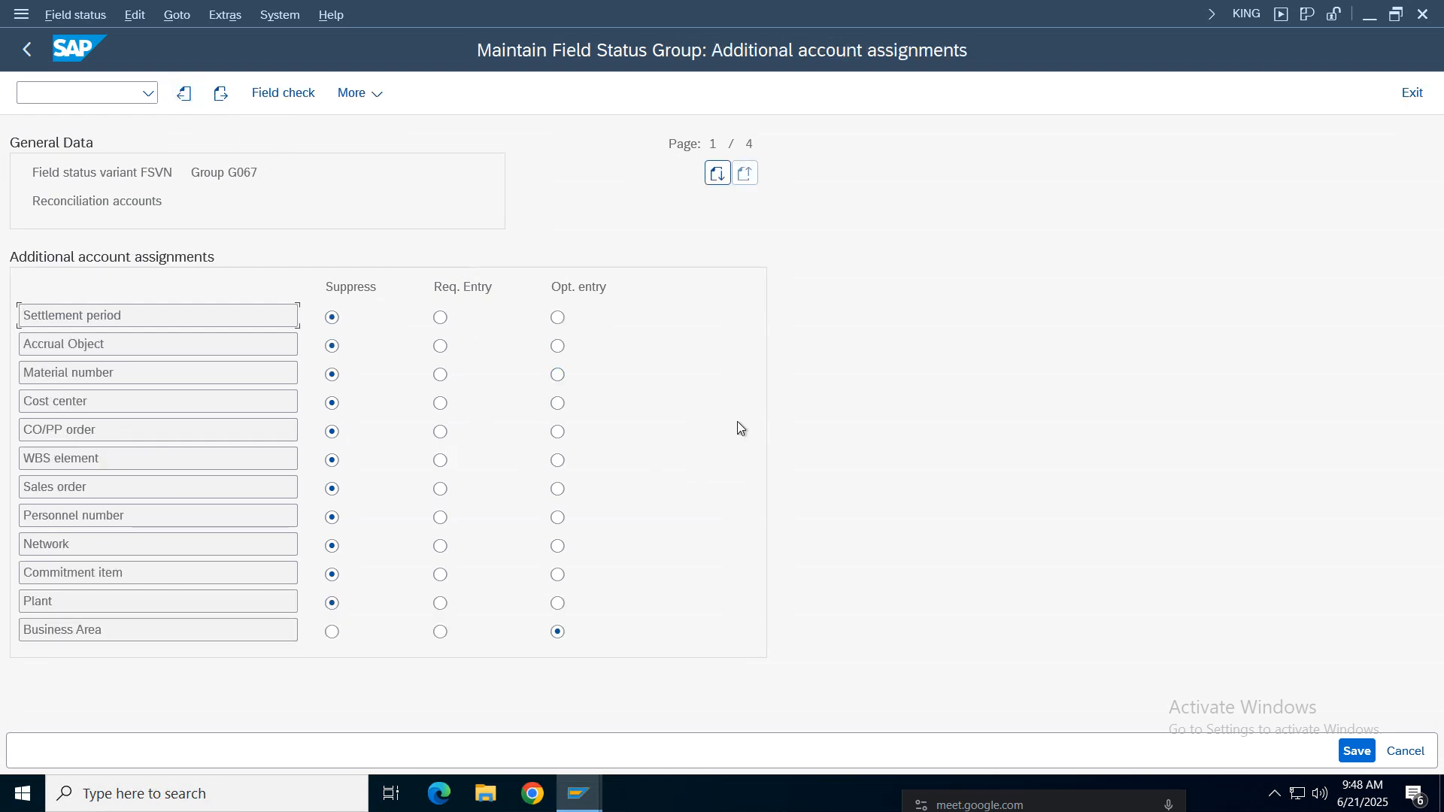
pyautogui.scroll(-3, 737, 421)
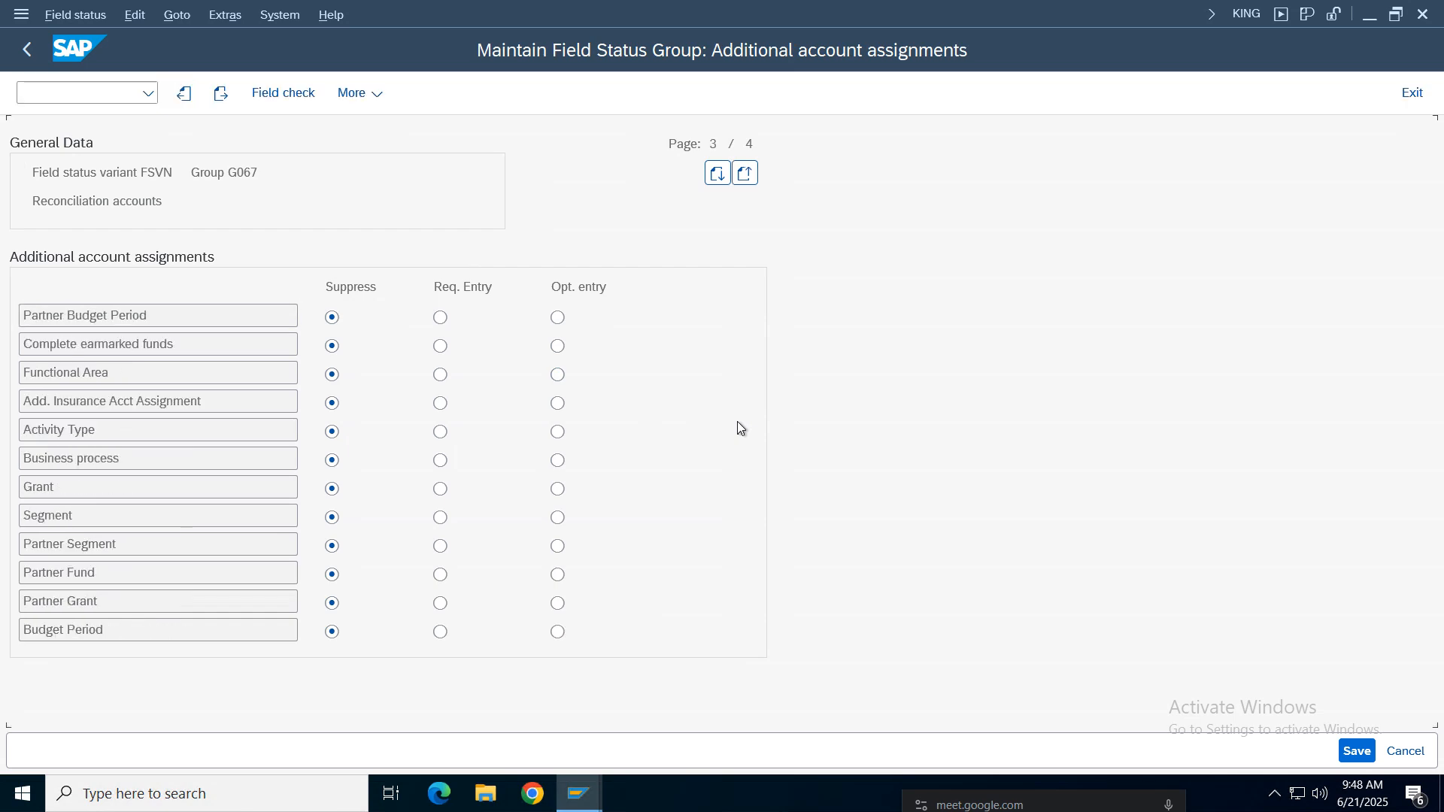
pyautogui.click(220, 93)
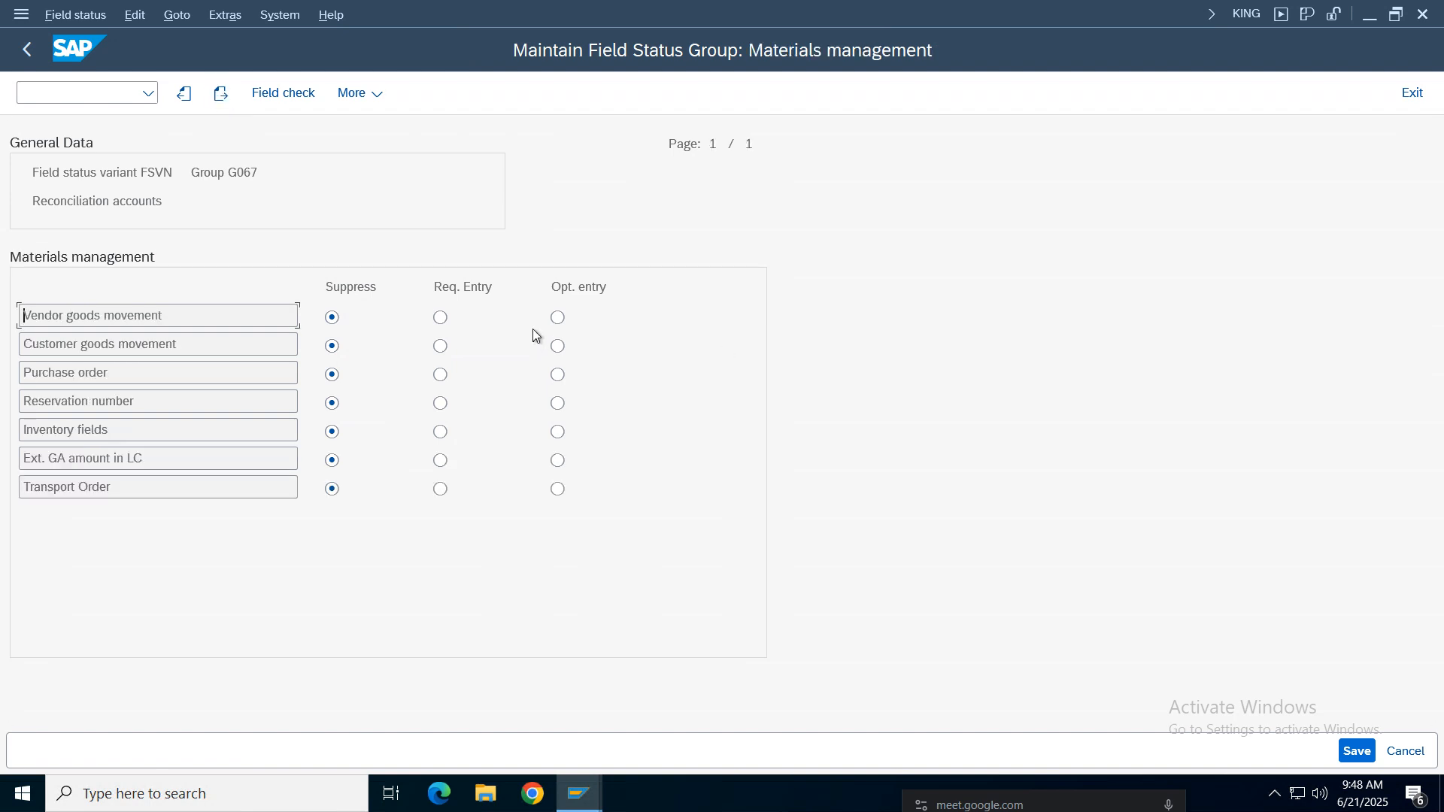
pyautogui.click(216, 96)
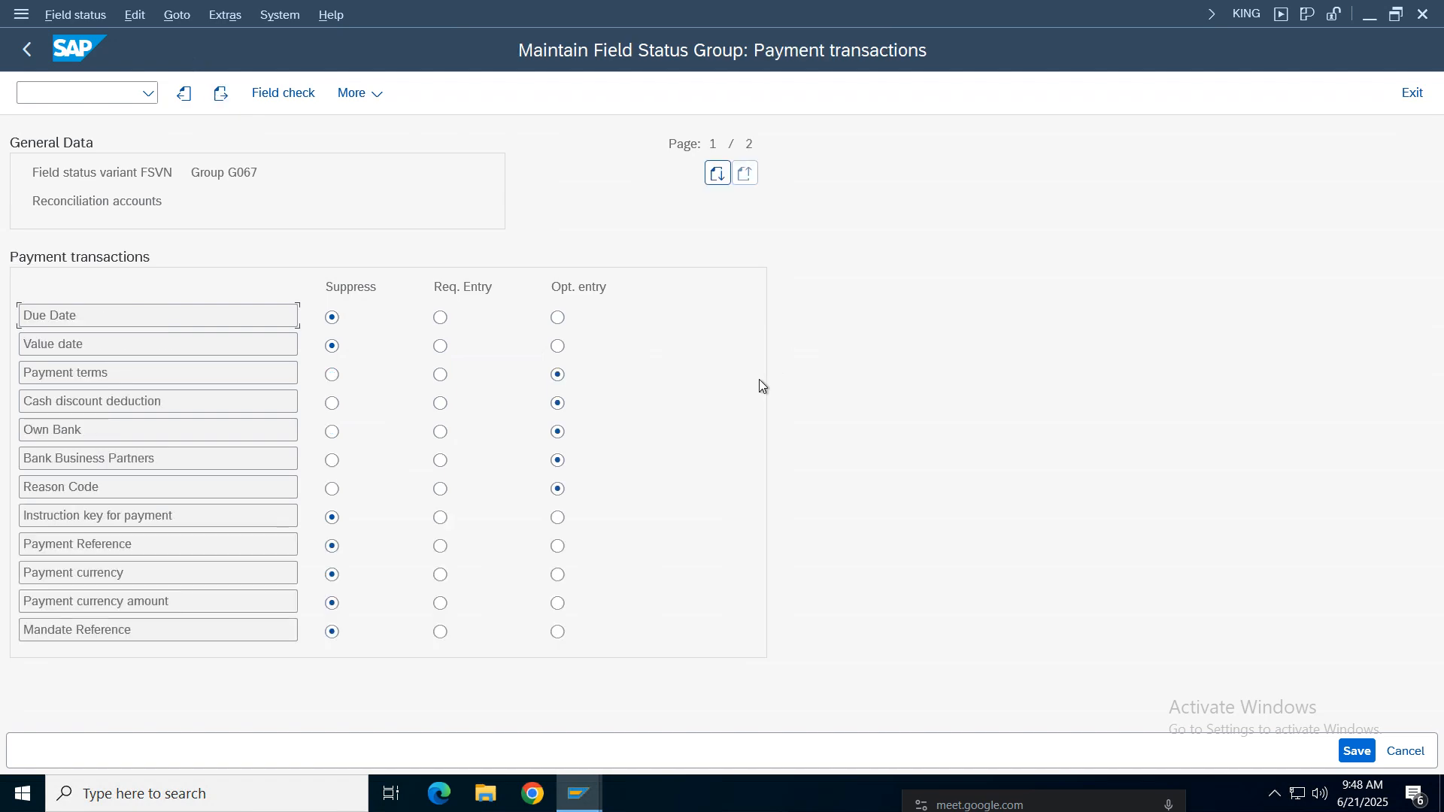
pyautogui.scroll(-1, 759, 380)
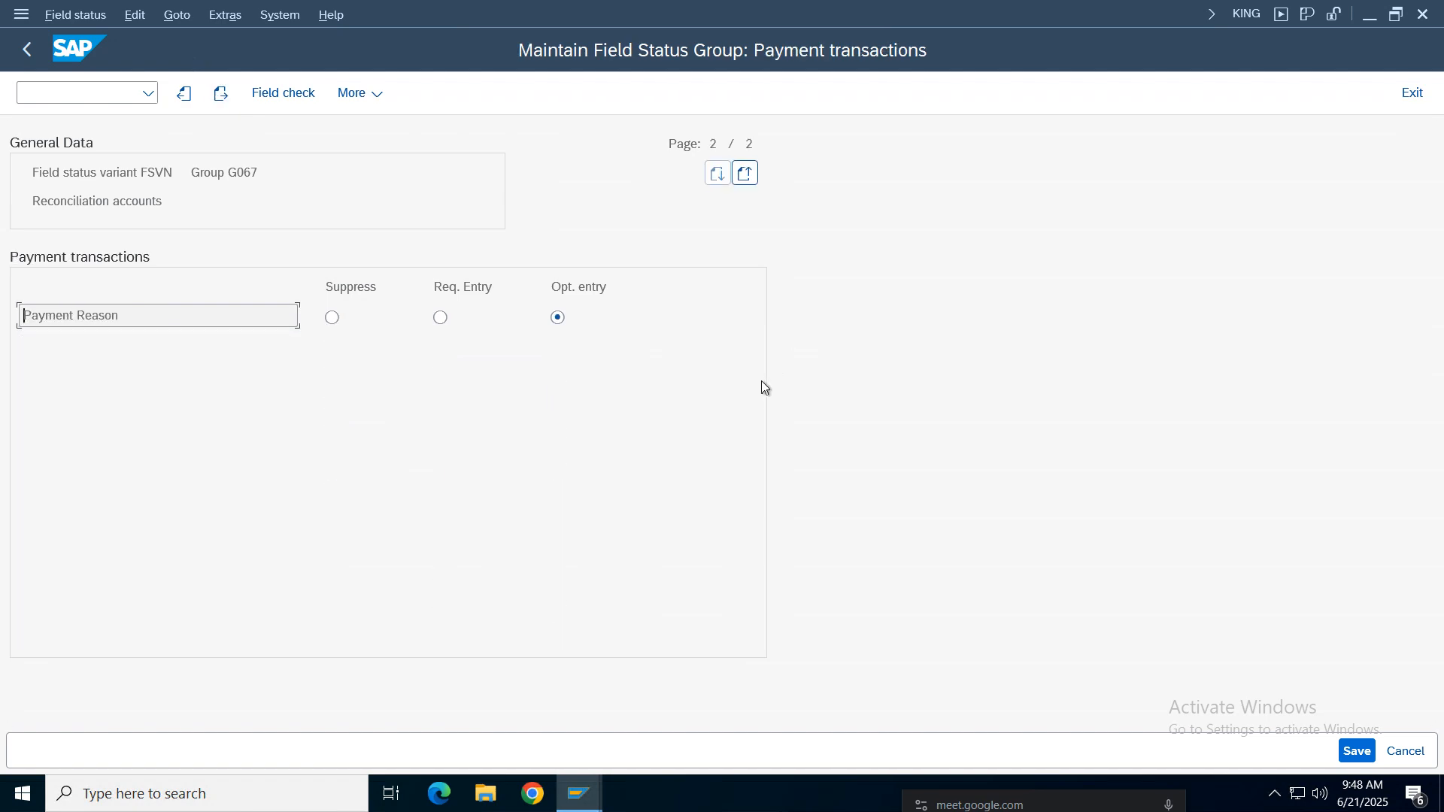
# Step: Examine G067's field statuses from Asset Accounting through Financial assets management, run the Field check there, and return to the group list with G067 deselected
pyautogui.click(219, 93)
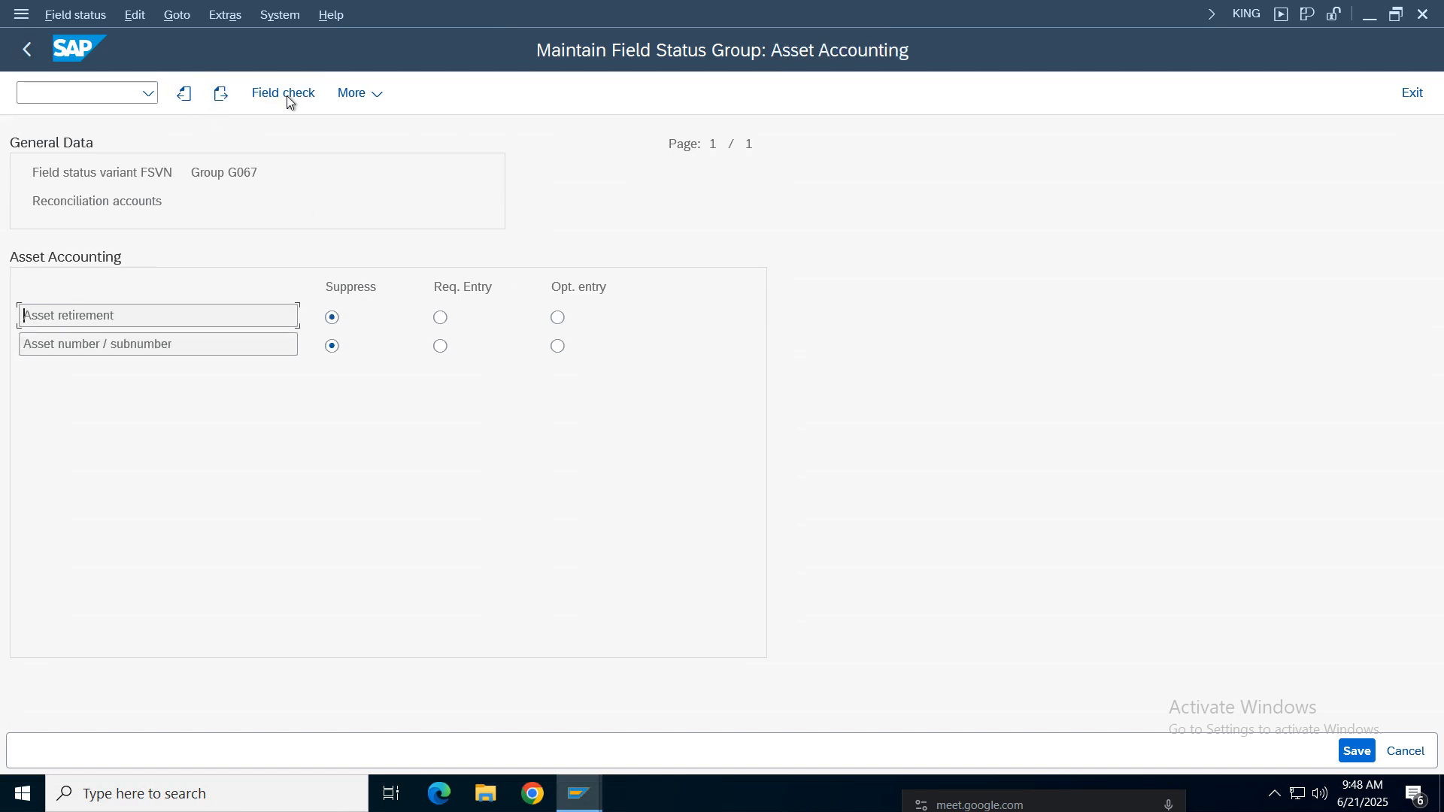
pyautogui.click(220, 94)
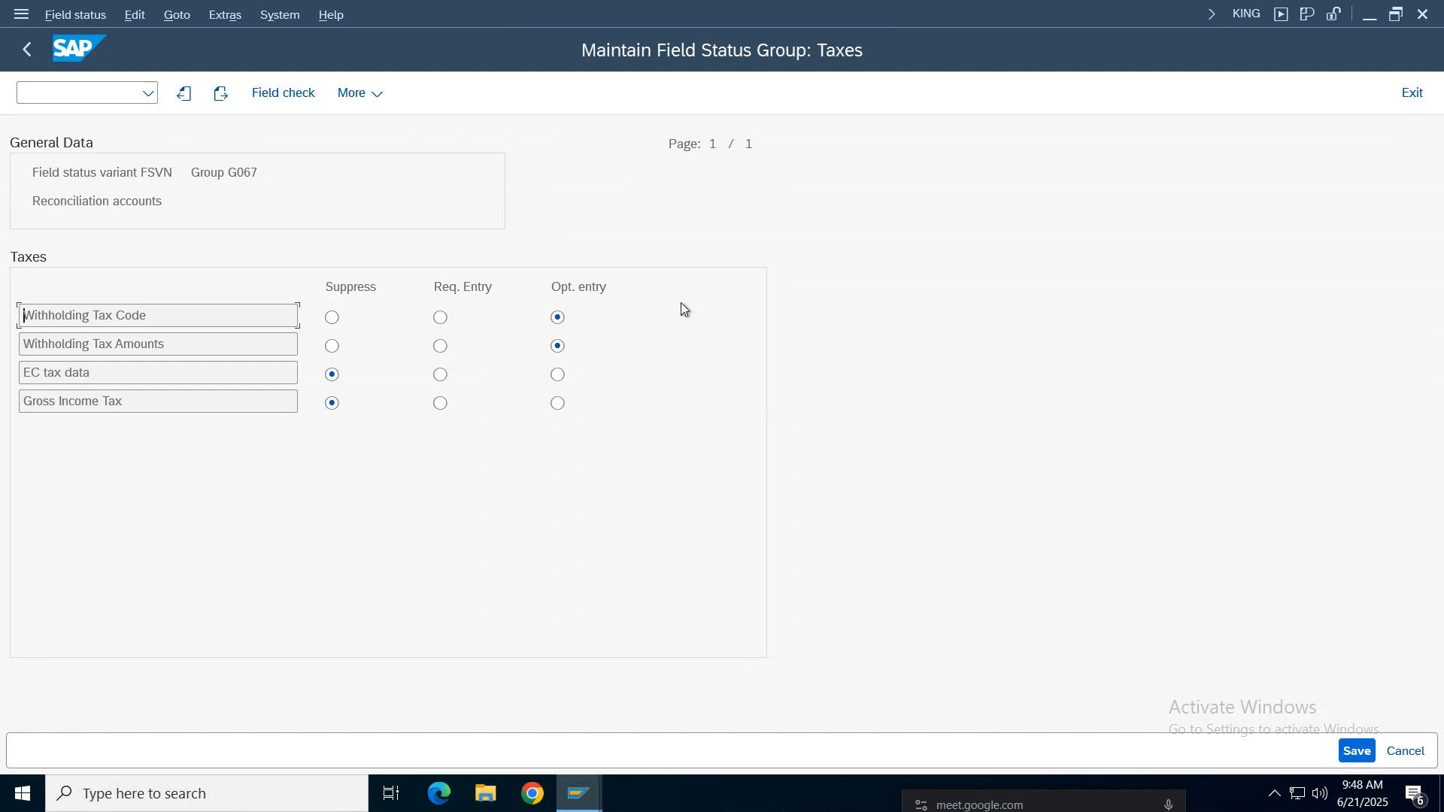
pyautogui.click(220, 93)
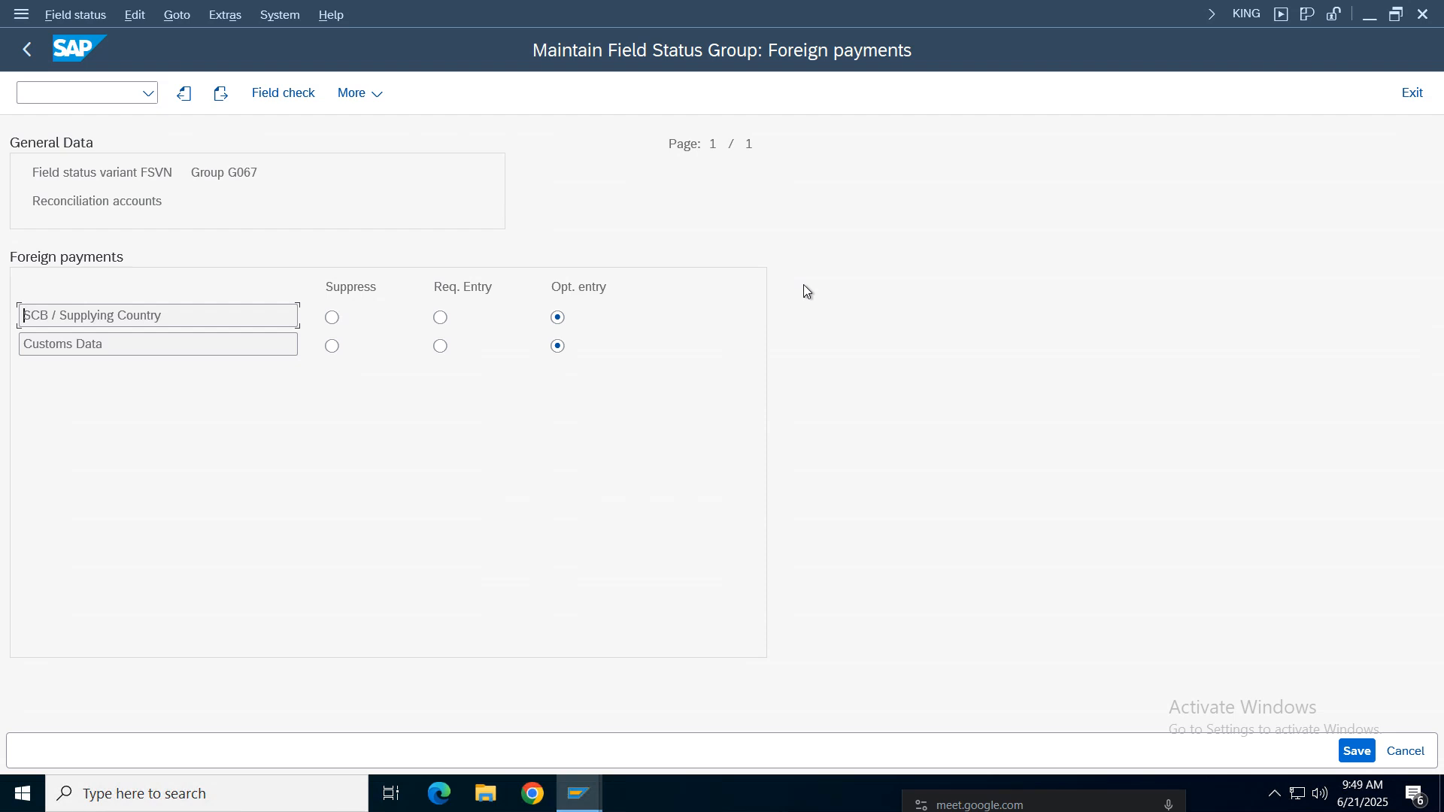
pyautogui.click(221, 93)
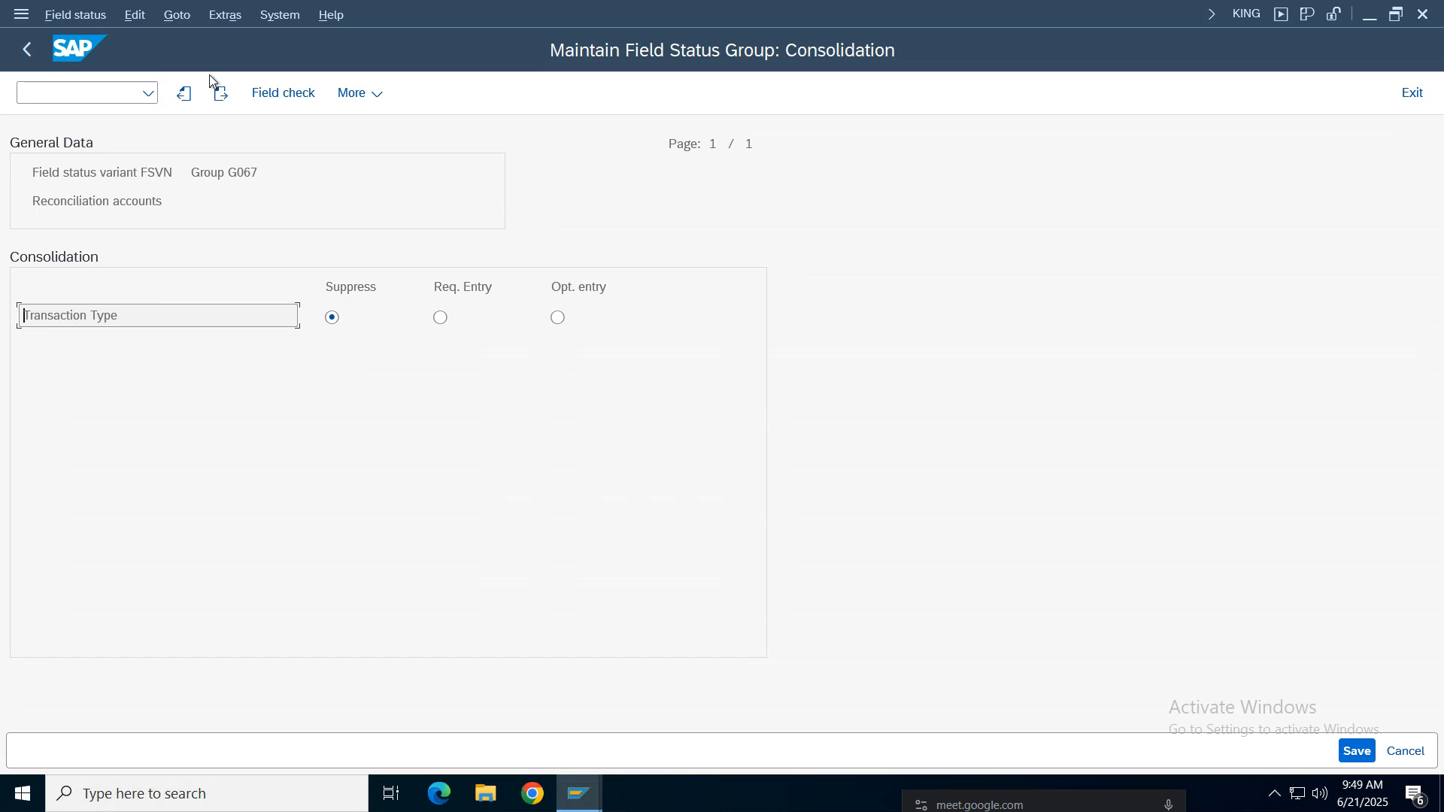
pyautogui.click(221, 93)
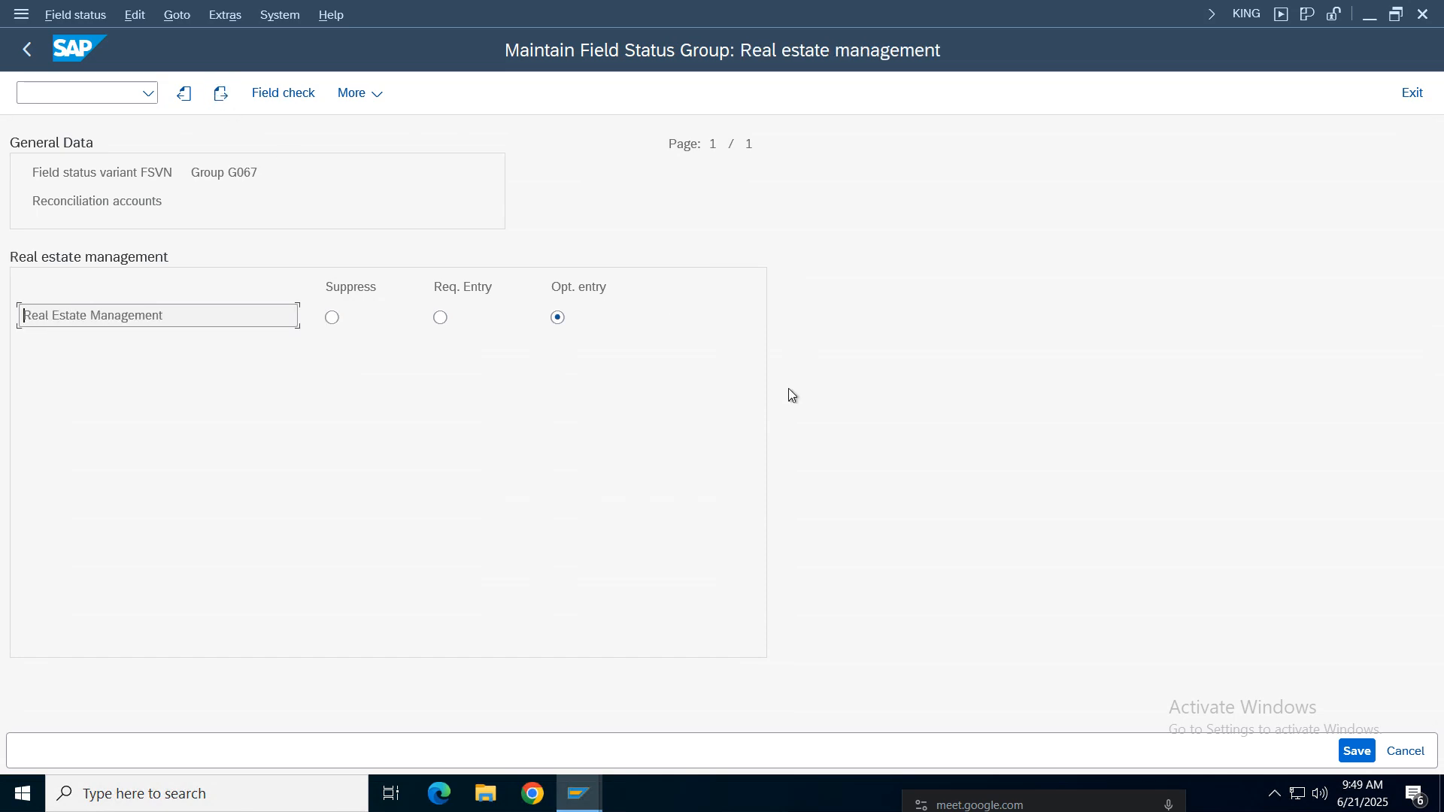
pyautogui.click(221, 93)
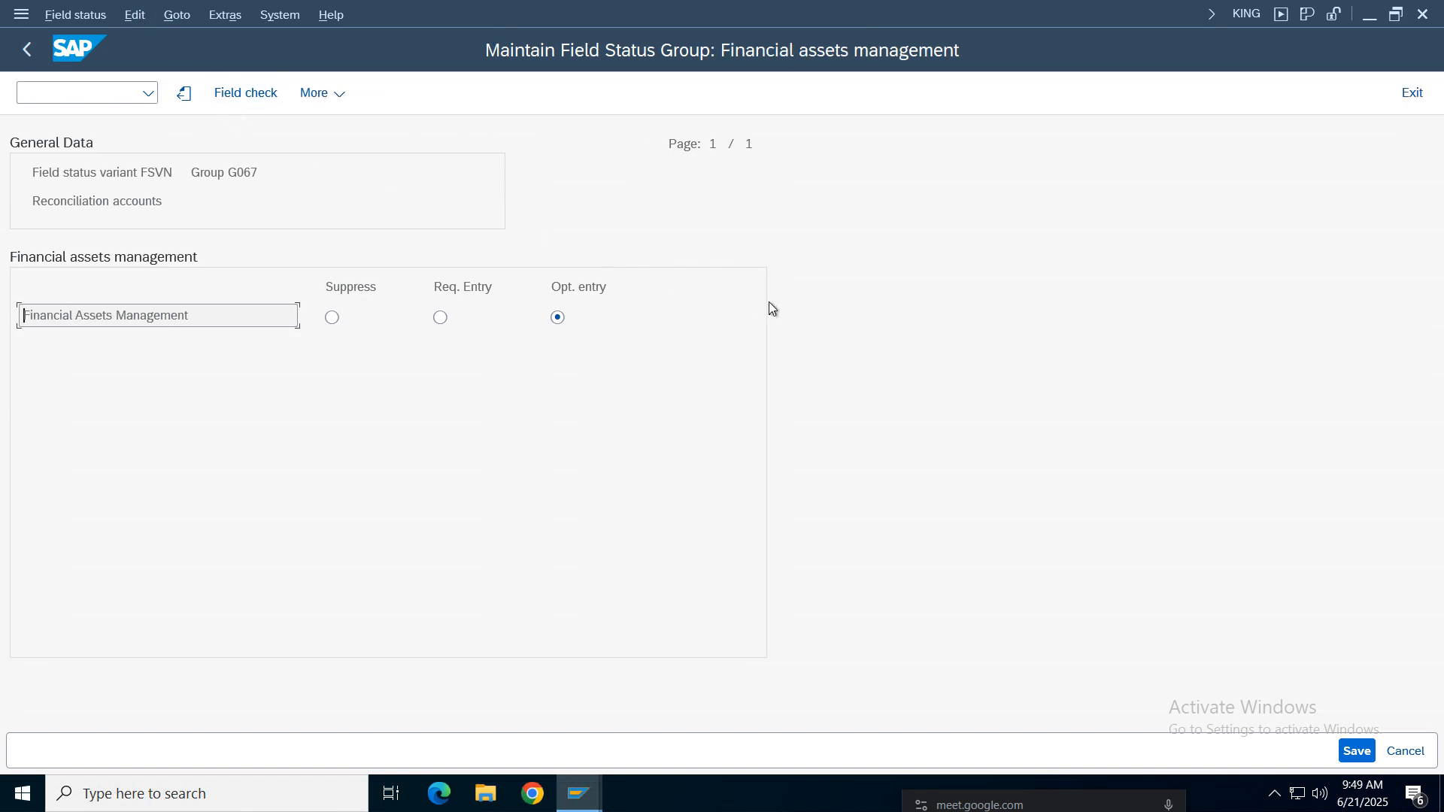
pyautogui.click(241, 97)
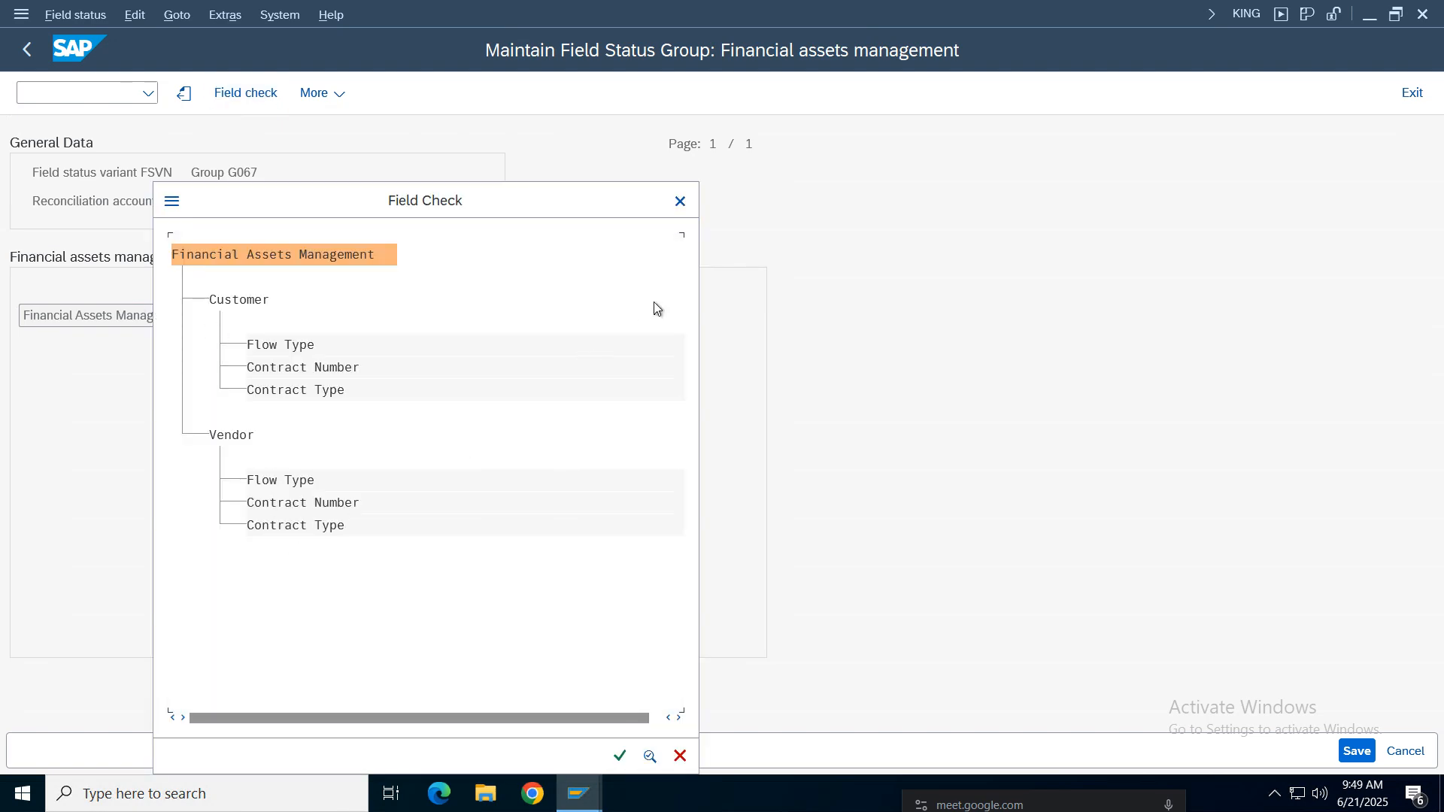
pyautogui.click(680, 201)
pyautogui.click(22, 53)
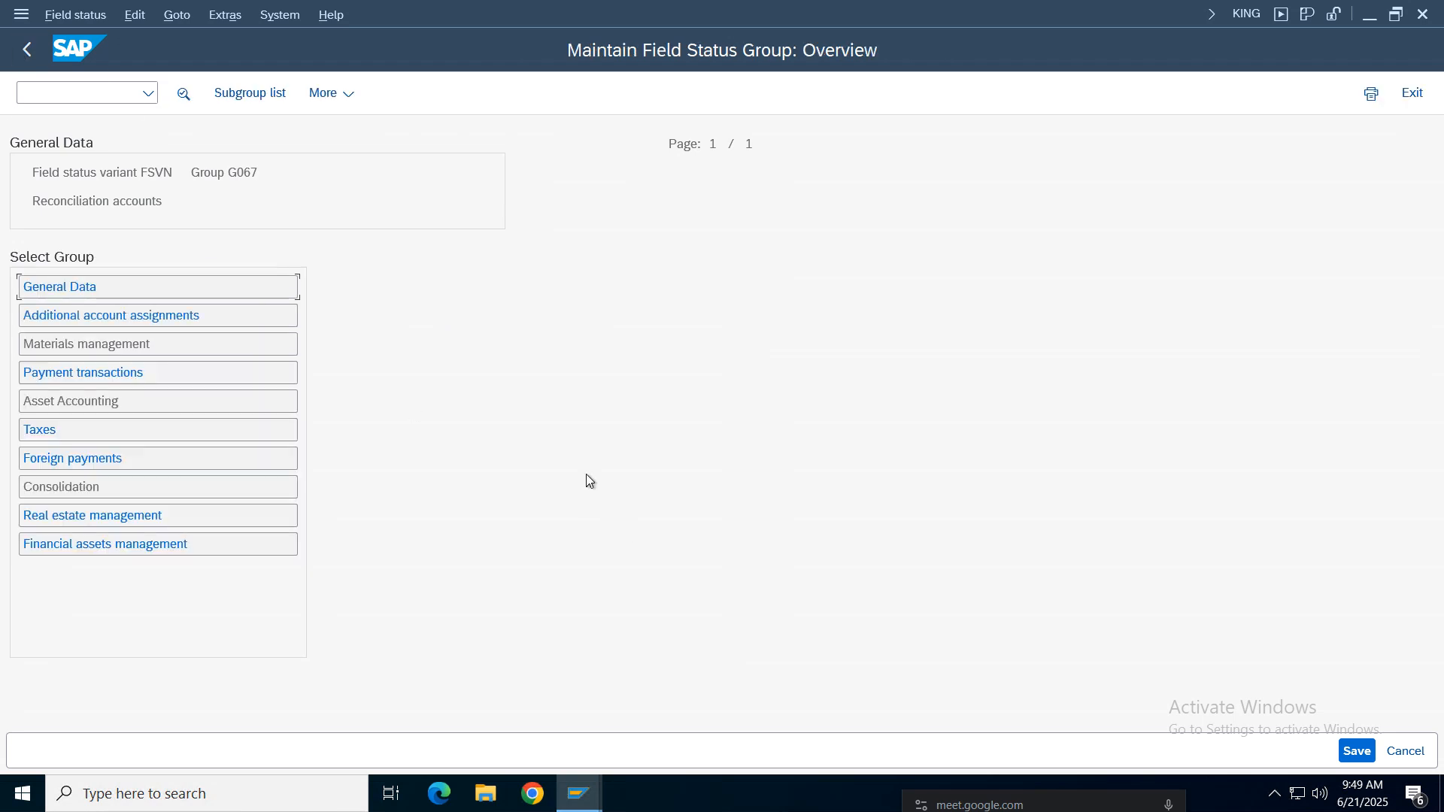
pyautogui.click(26, 50)
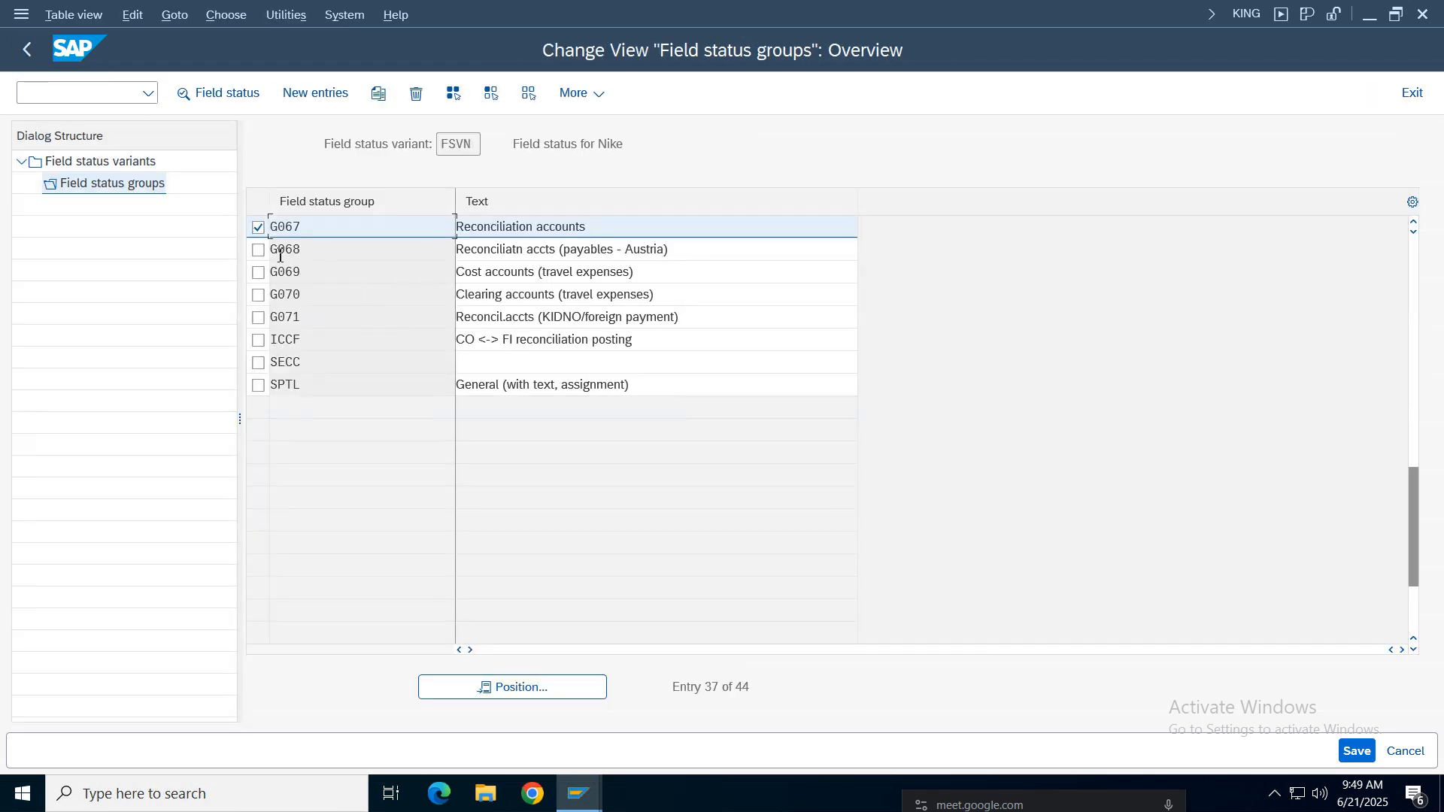
pyautogui.click(258, 227)
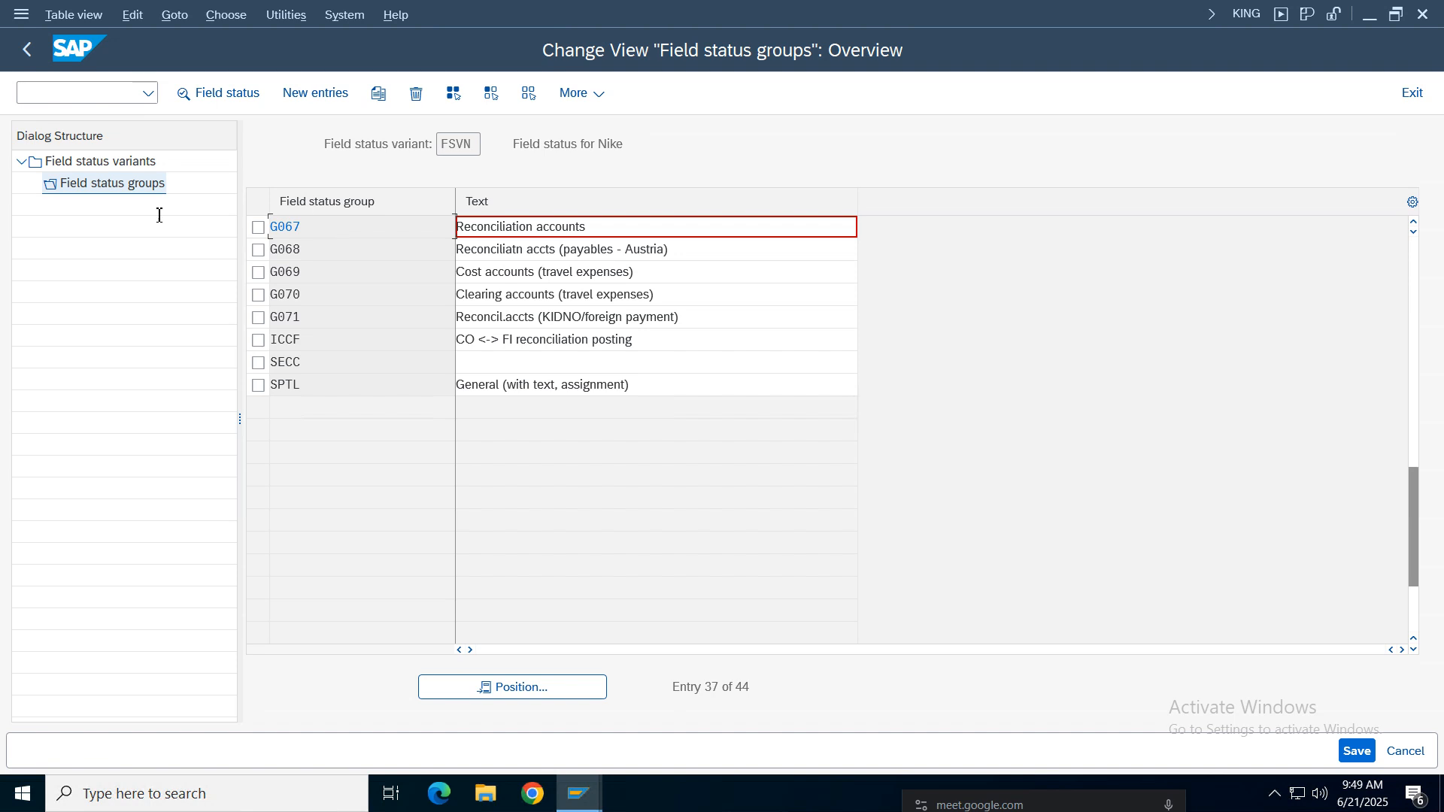
# Step: Switch to Chrome and read the remaining comments and answers in the AAPO189 SAP Community thread
pyautogui.moveTo(160, 215); pyautogui.dragTo(214, 245)
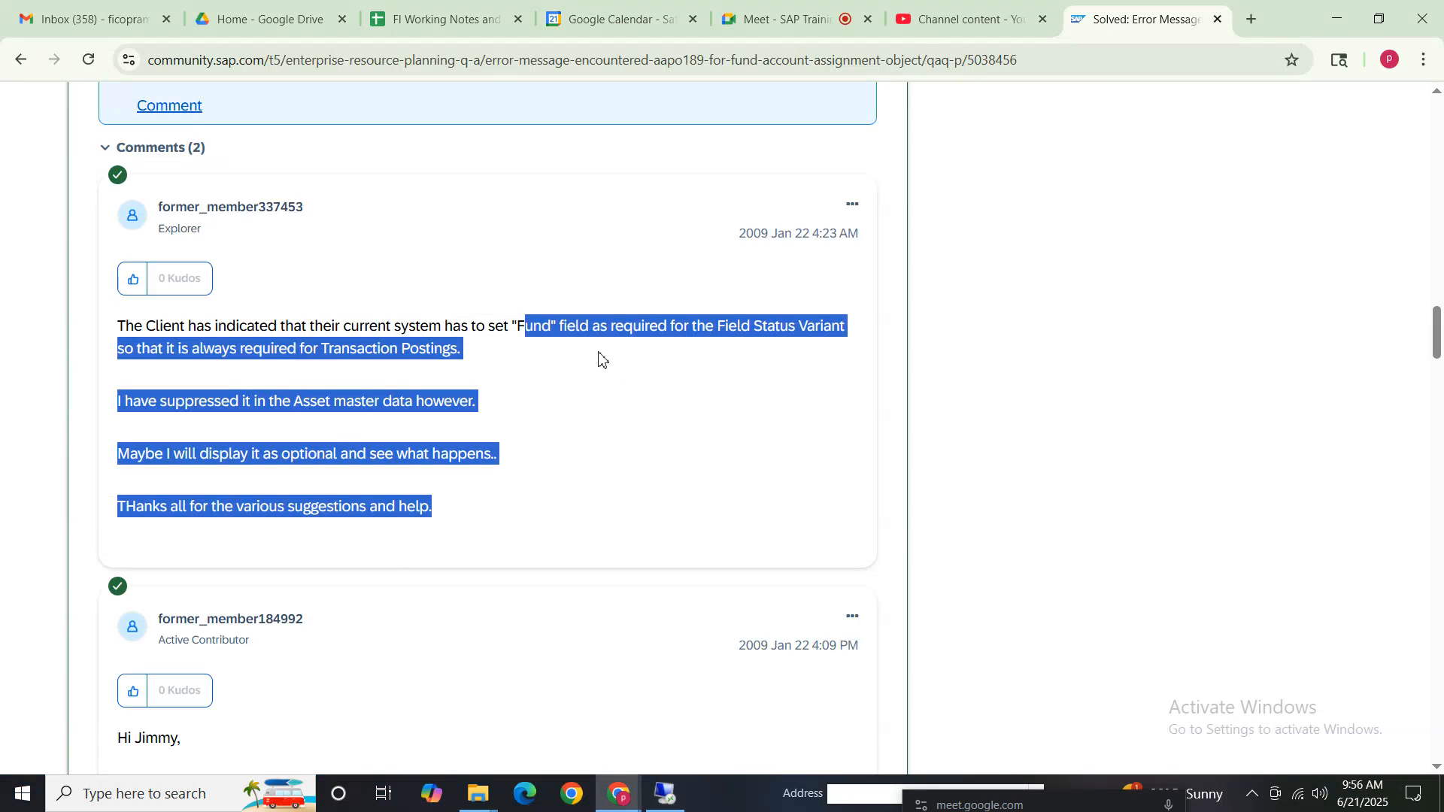
pyautogui.click(206, 331)
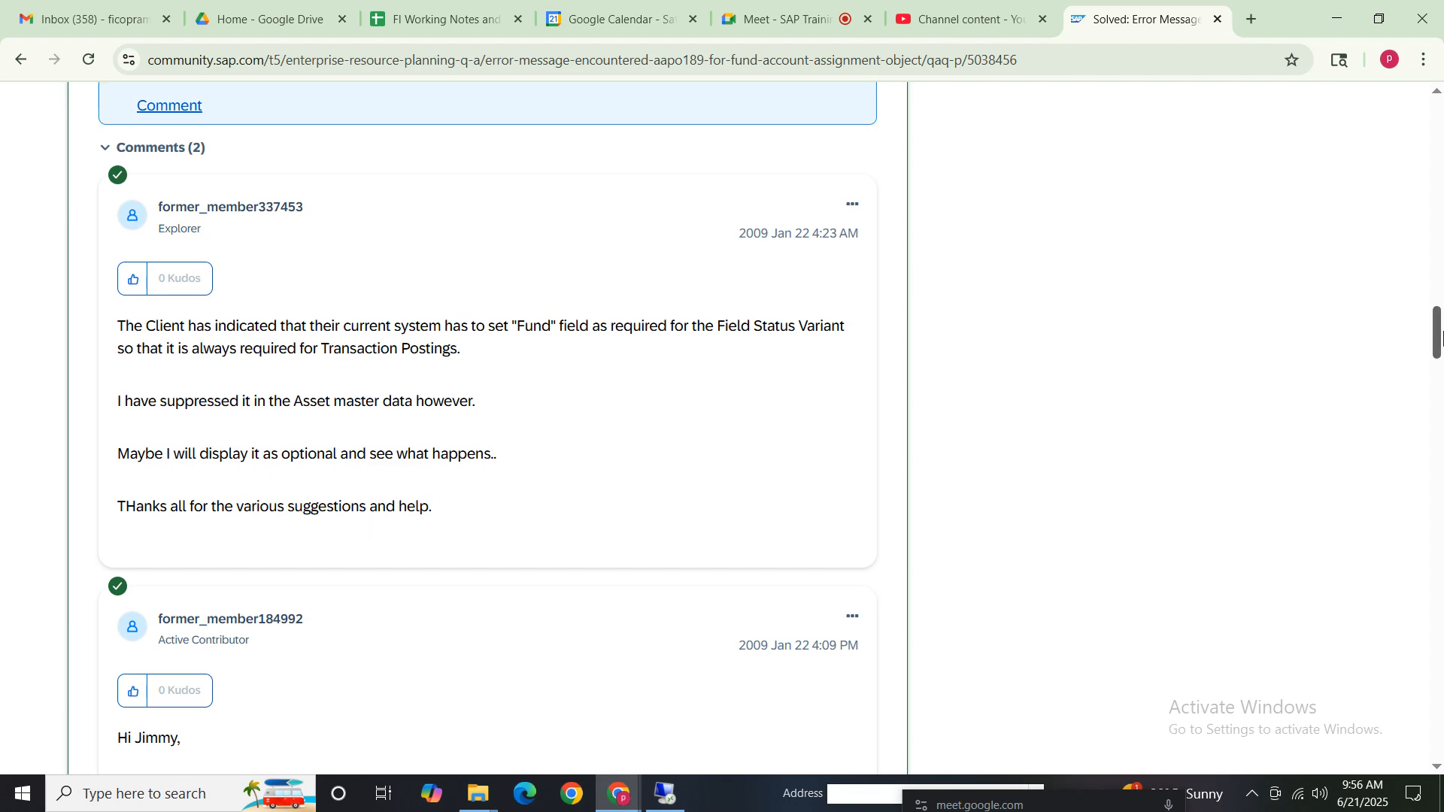
pyautogui.moveTo(1438, 335); pyautogui.dragTo(1440, 368)
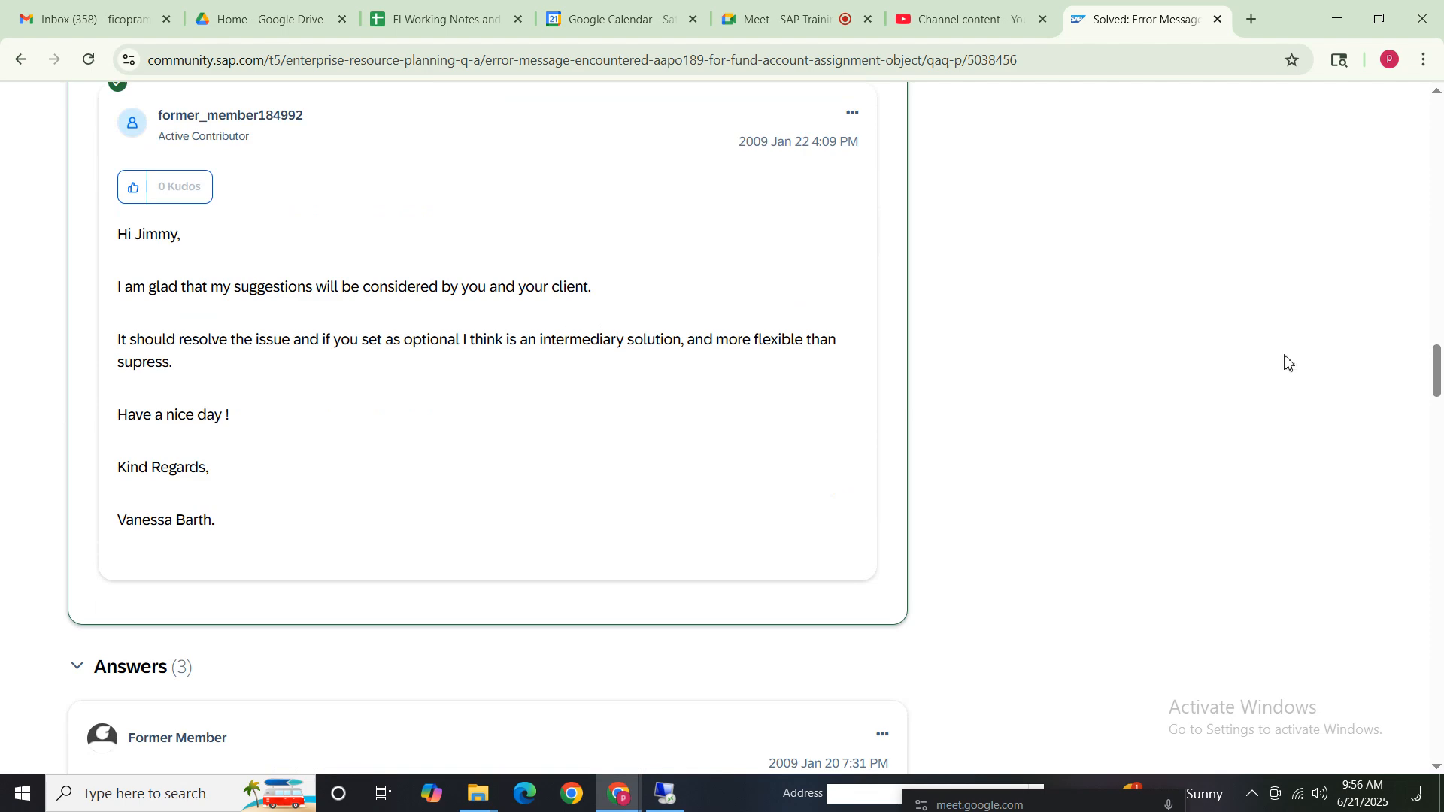
pyautogui.moveTo(1439, 376); pyautogui.dragTo(1440, 463)
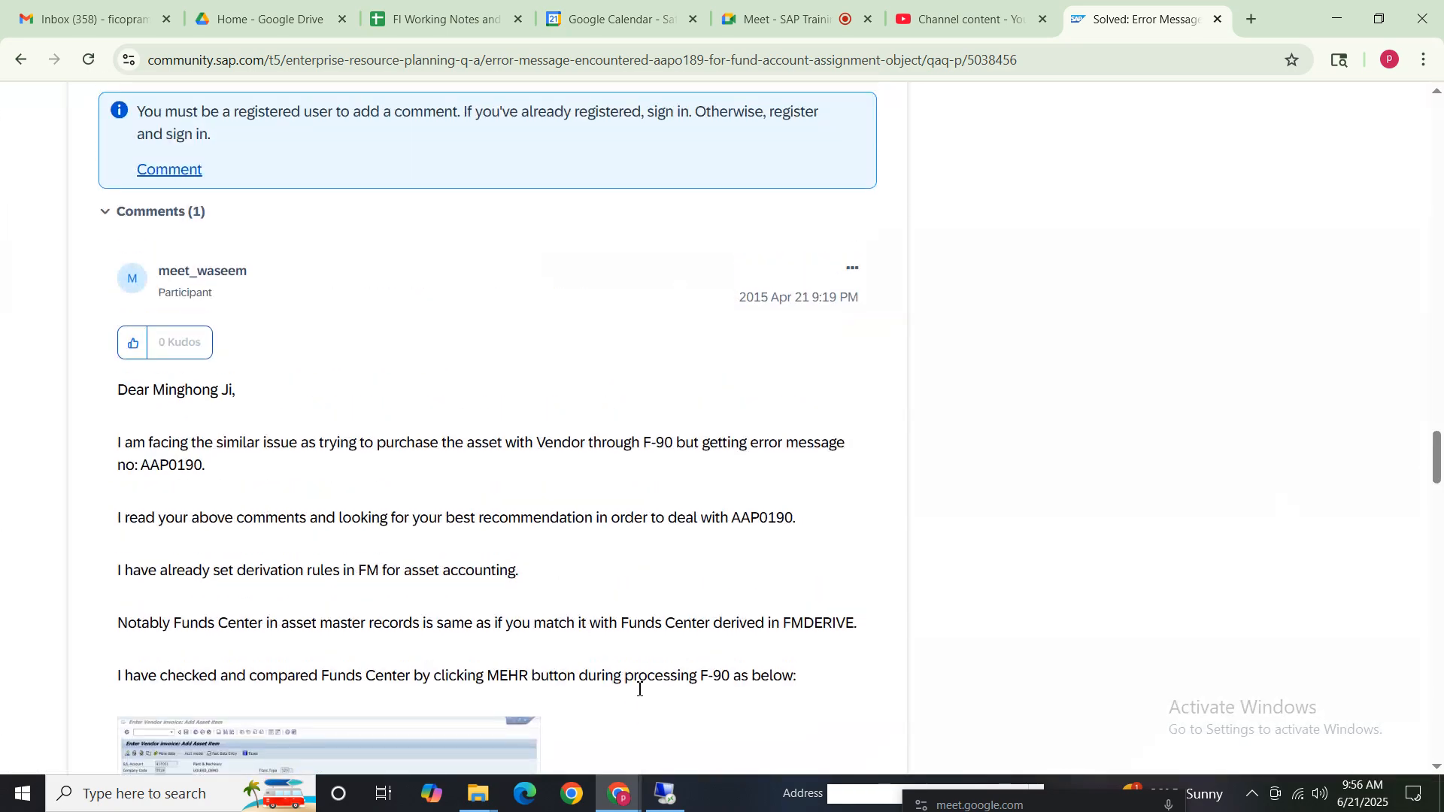
# Step: Switch back to SAP, leave the field status groups, and open Define Screen Layout for Asset Master Data in the Asset Accounting IMG
pyautogui.click(682, 797)
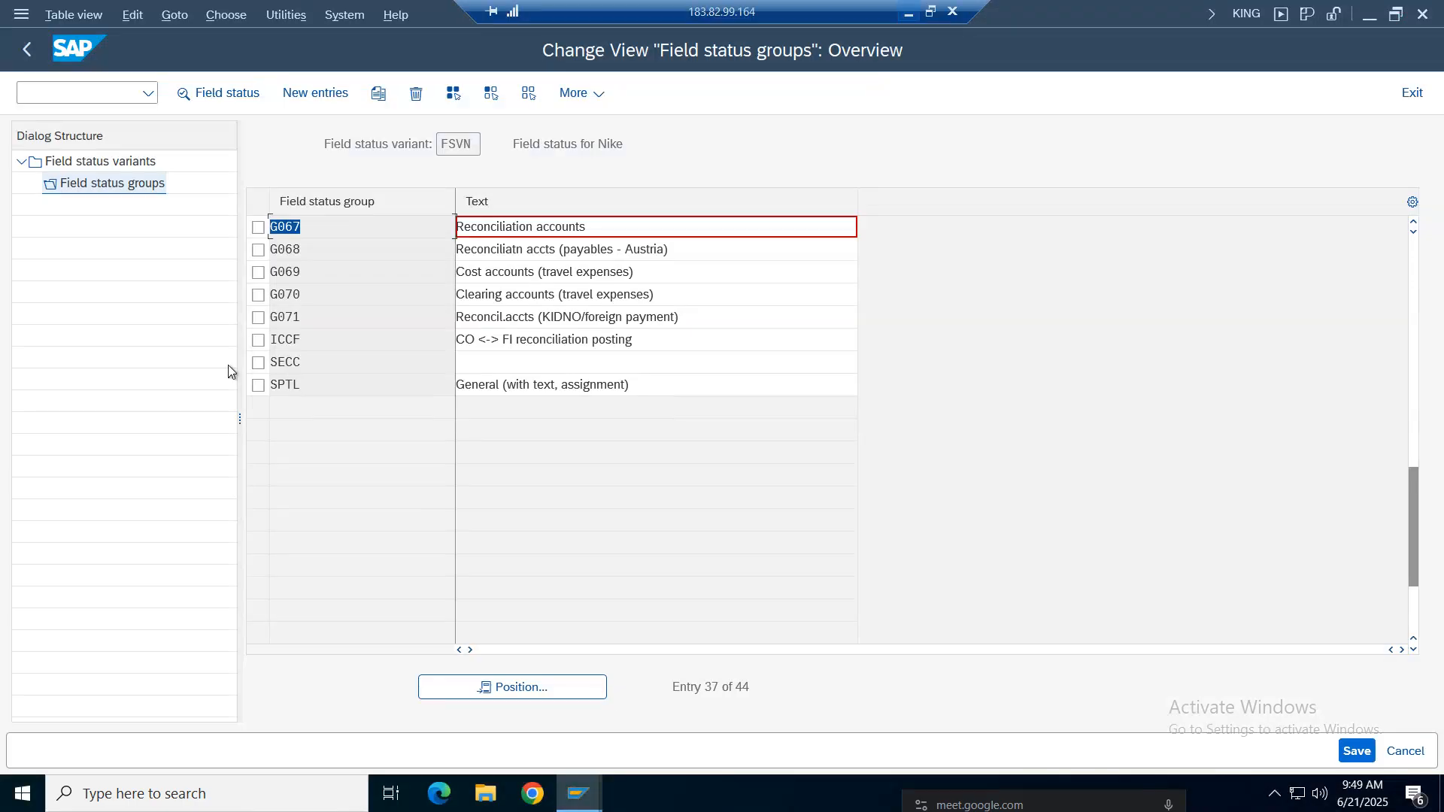
pyautogui.click(23, 51)
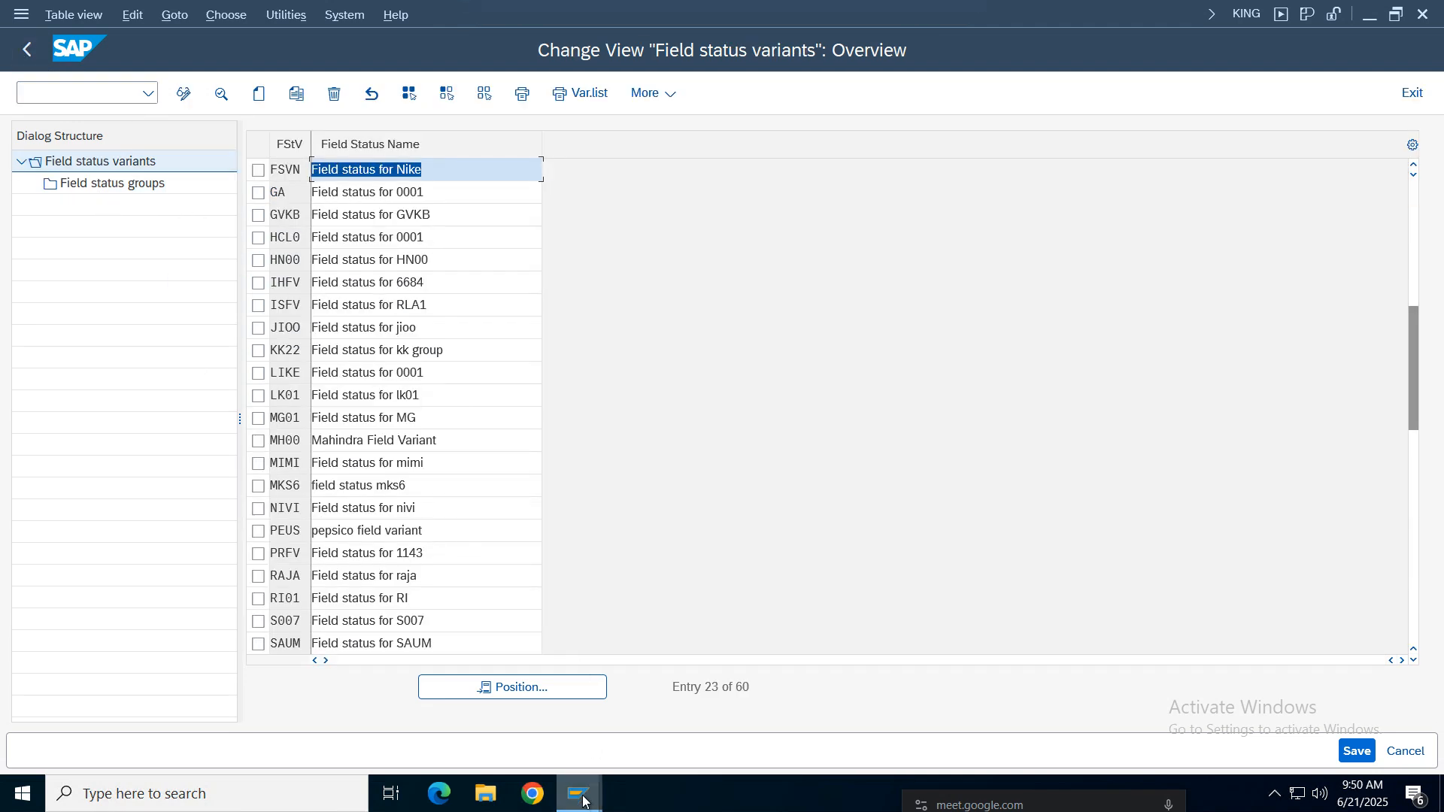
pyautogui.moveTo(583, 802)
pyautogui.click(207, 679)
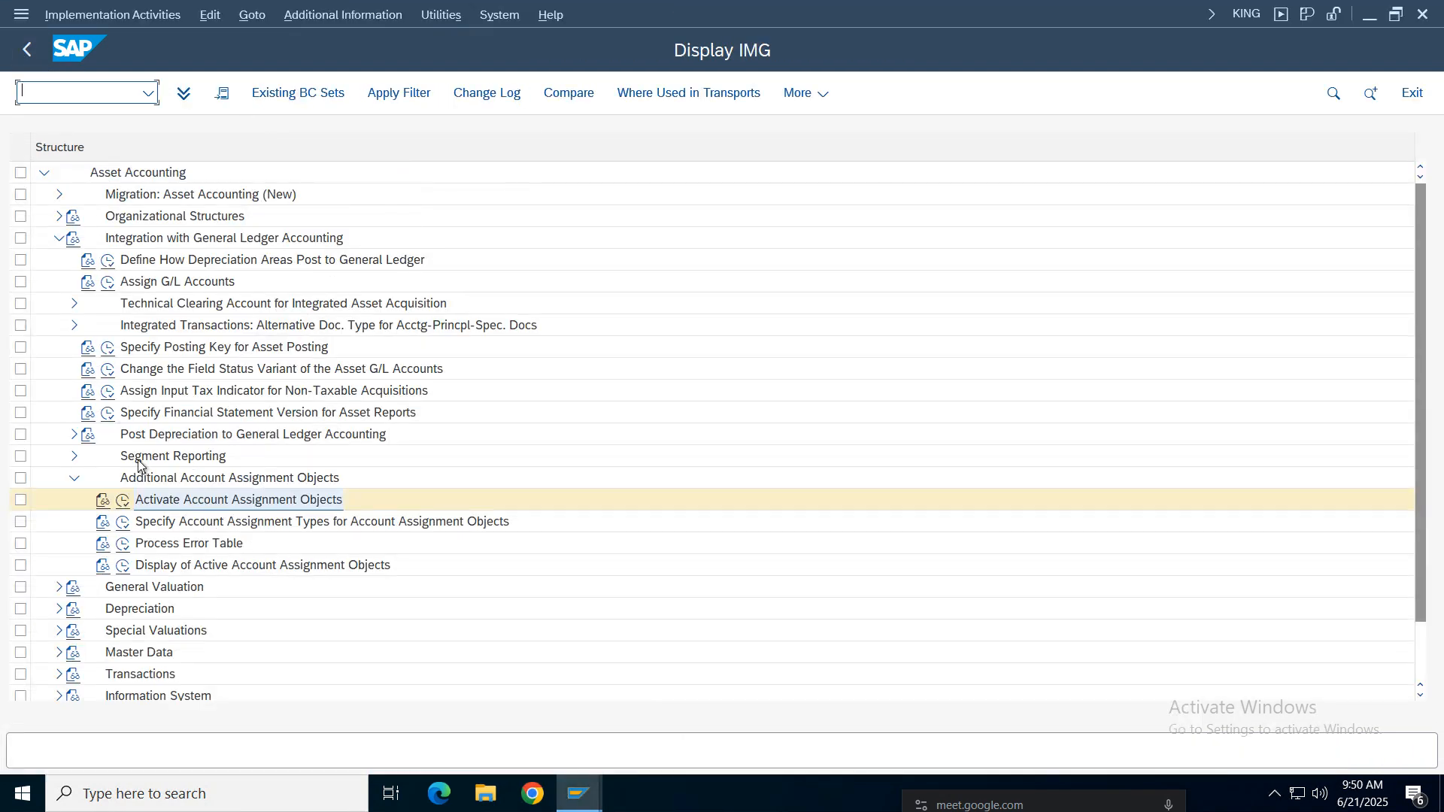
pyautogui.click(74, 477)
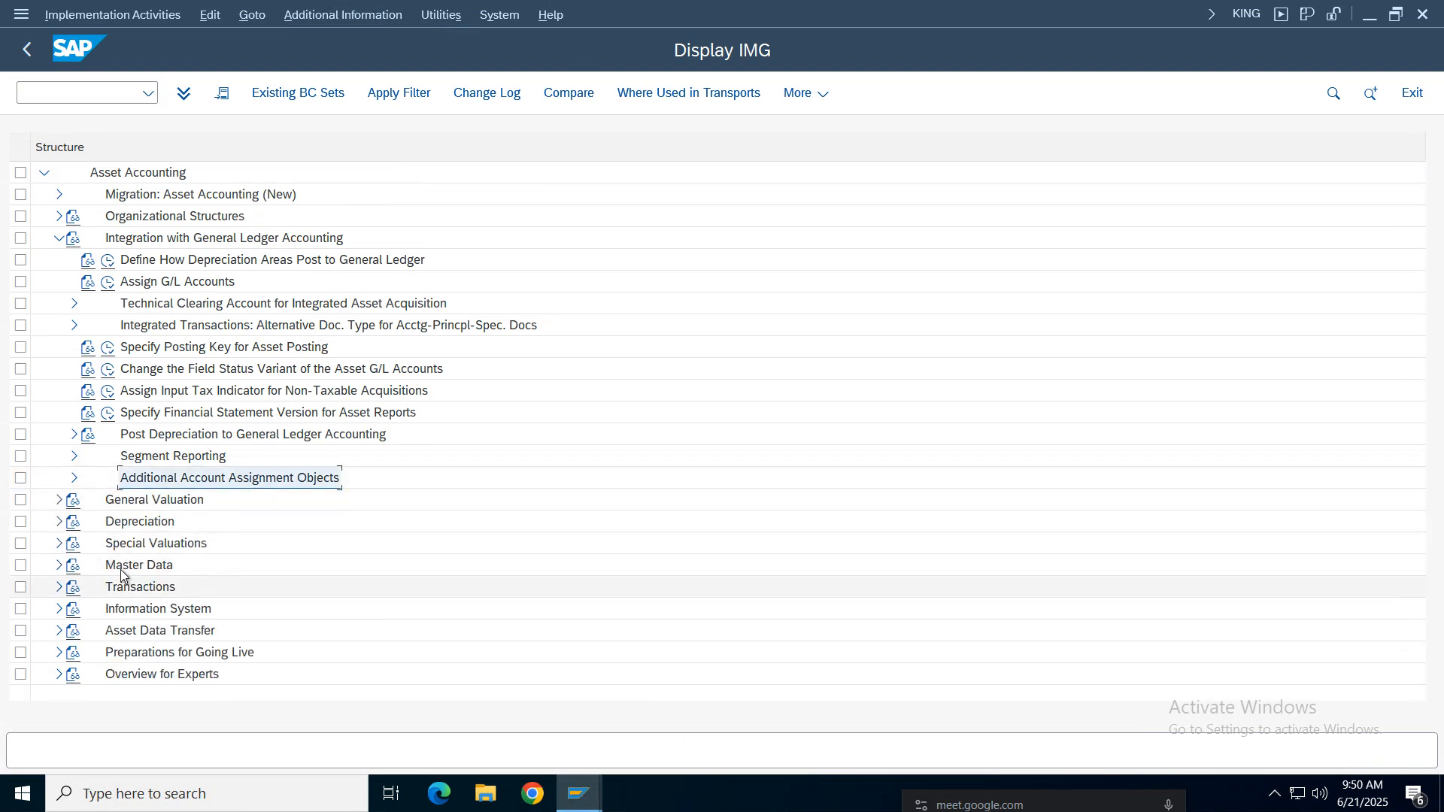
pyautogui.doubleClick(122, 568)
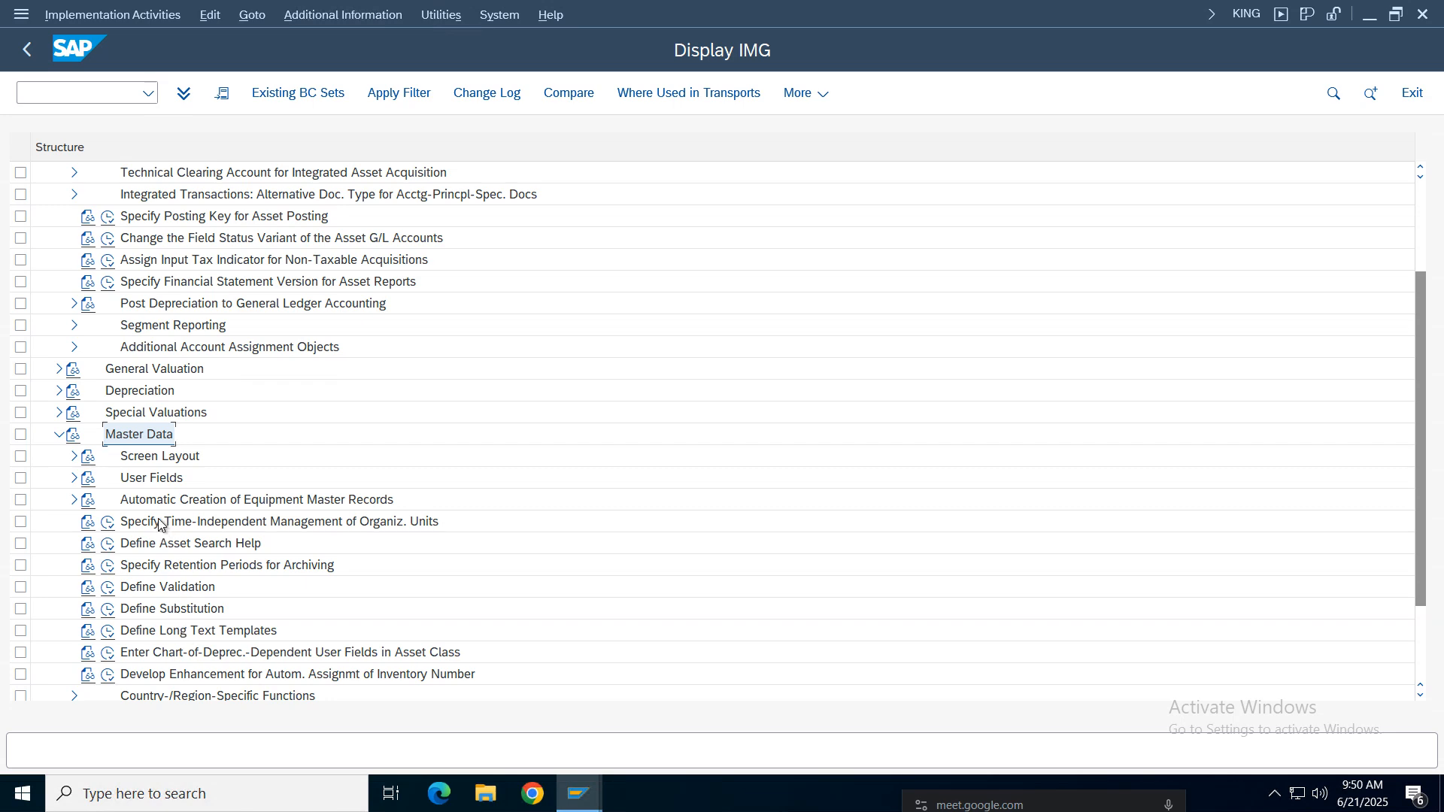
pyautogui.click(73, 456)
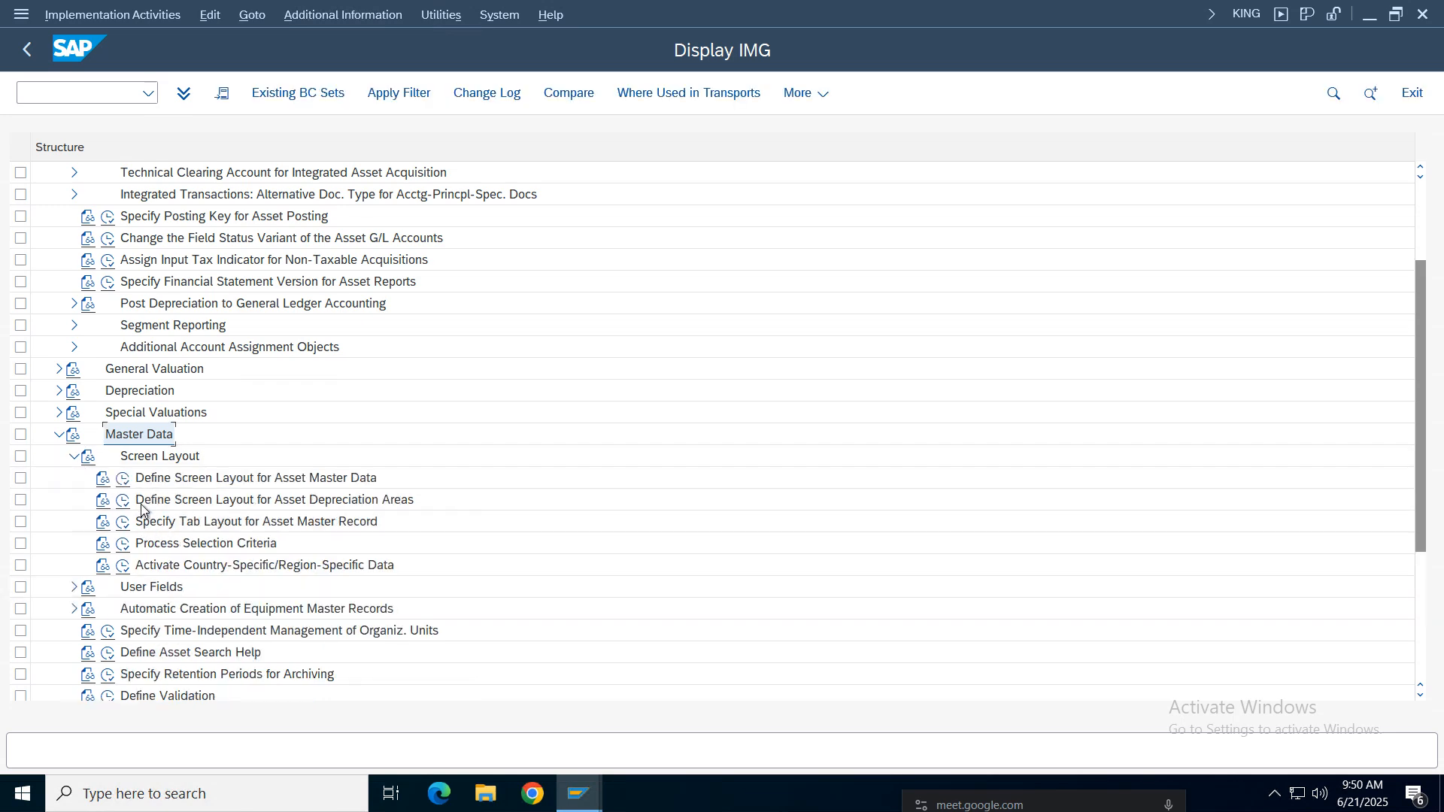
pyautogui.click(122, 478)
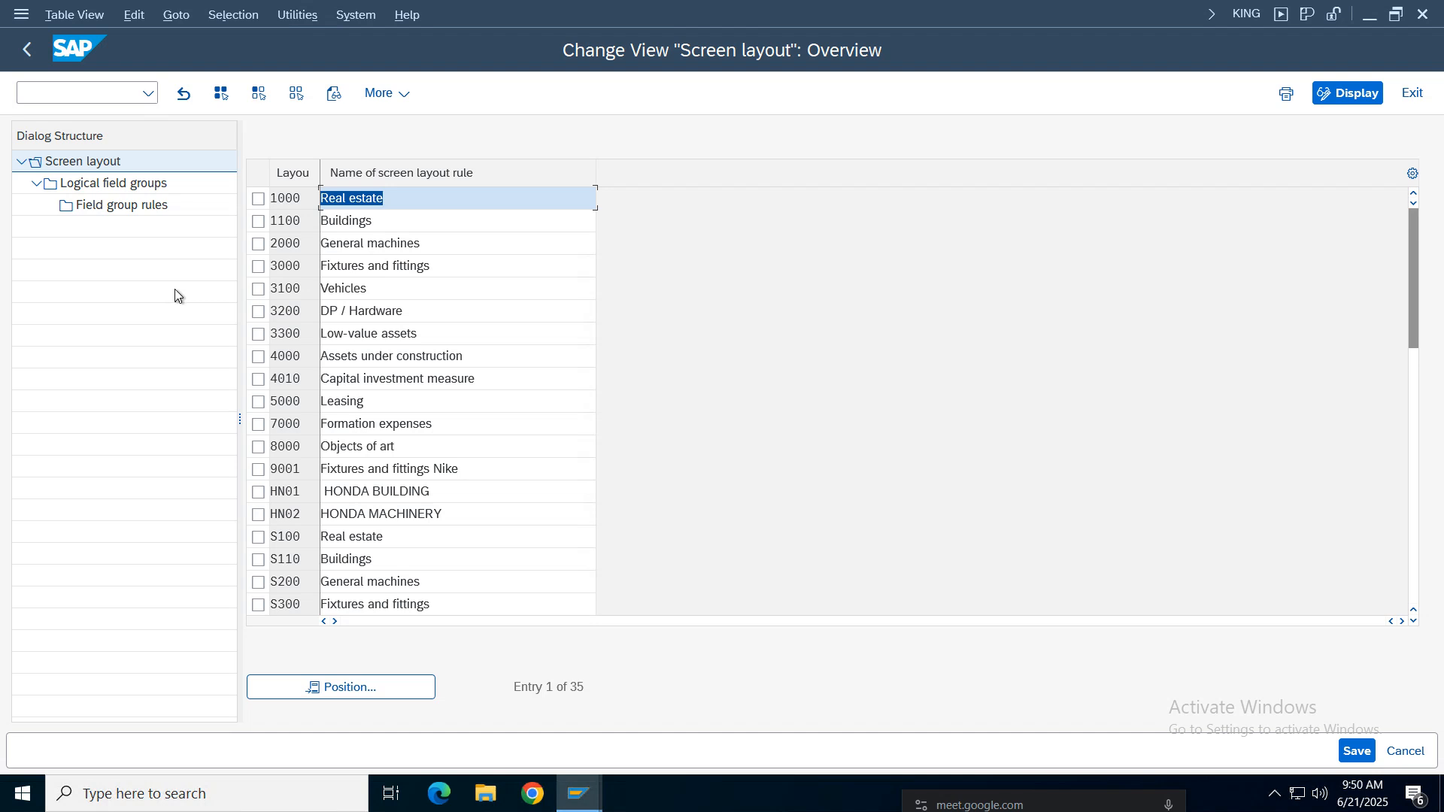
# Step: Open the logical field groups of screen layout 9001, Fixtures and fittings Nike
pyautogui.click(415, 506)
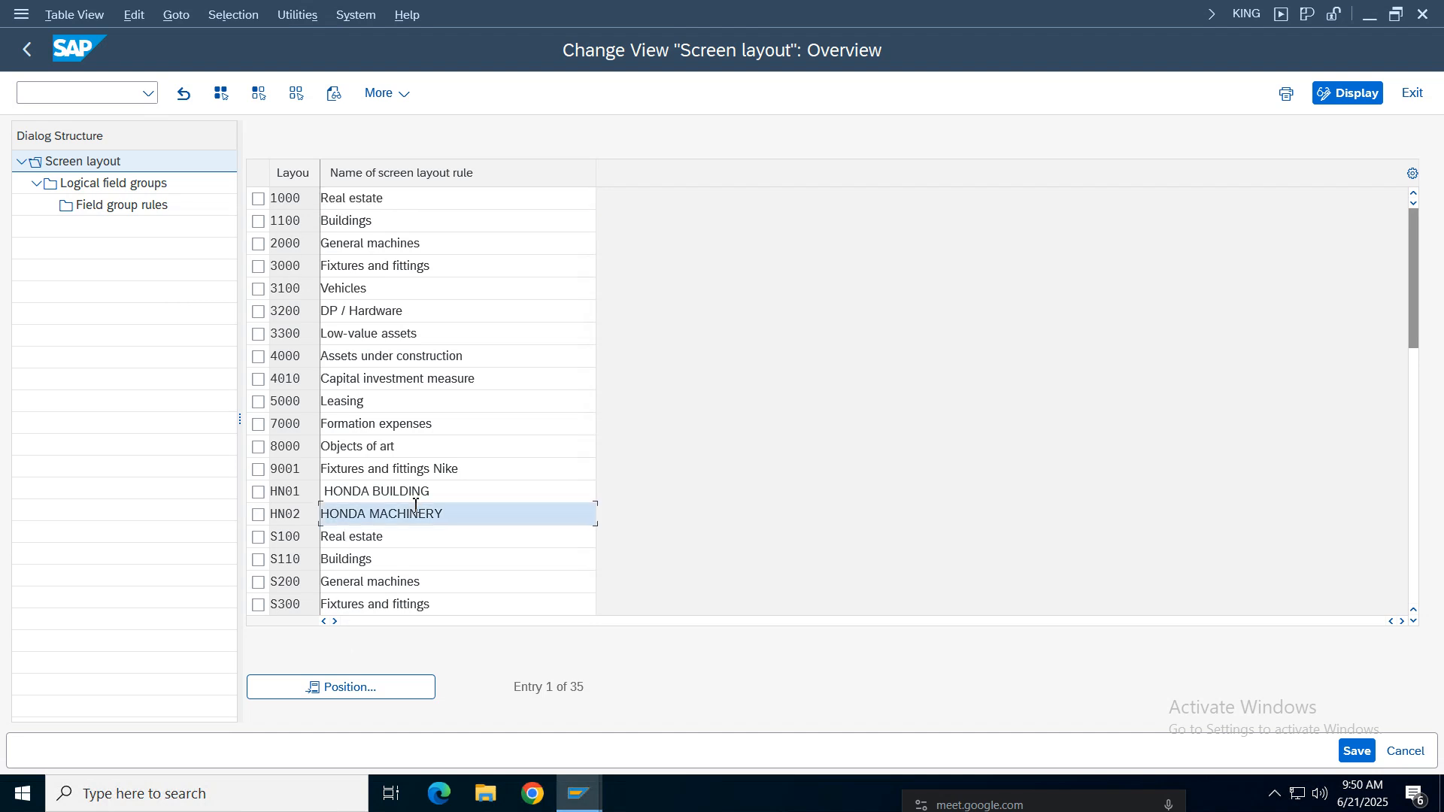
pyautogui.click(258, 469)
pyautogui.click(486, 473)
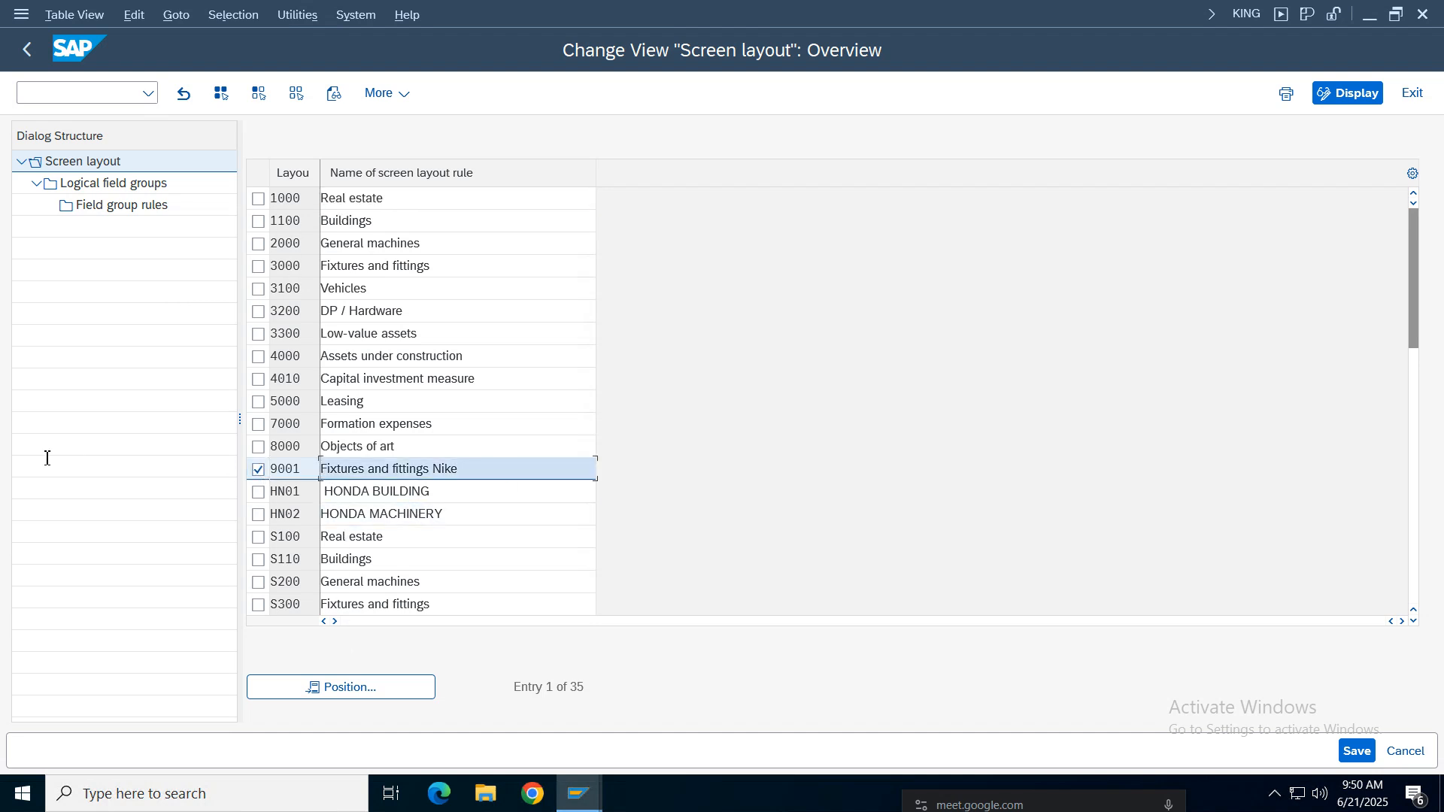
pyautogui.click(96, 183)
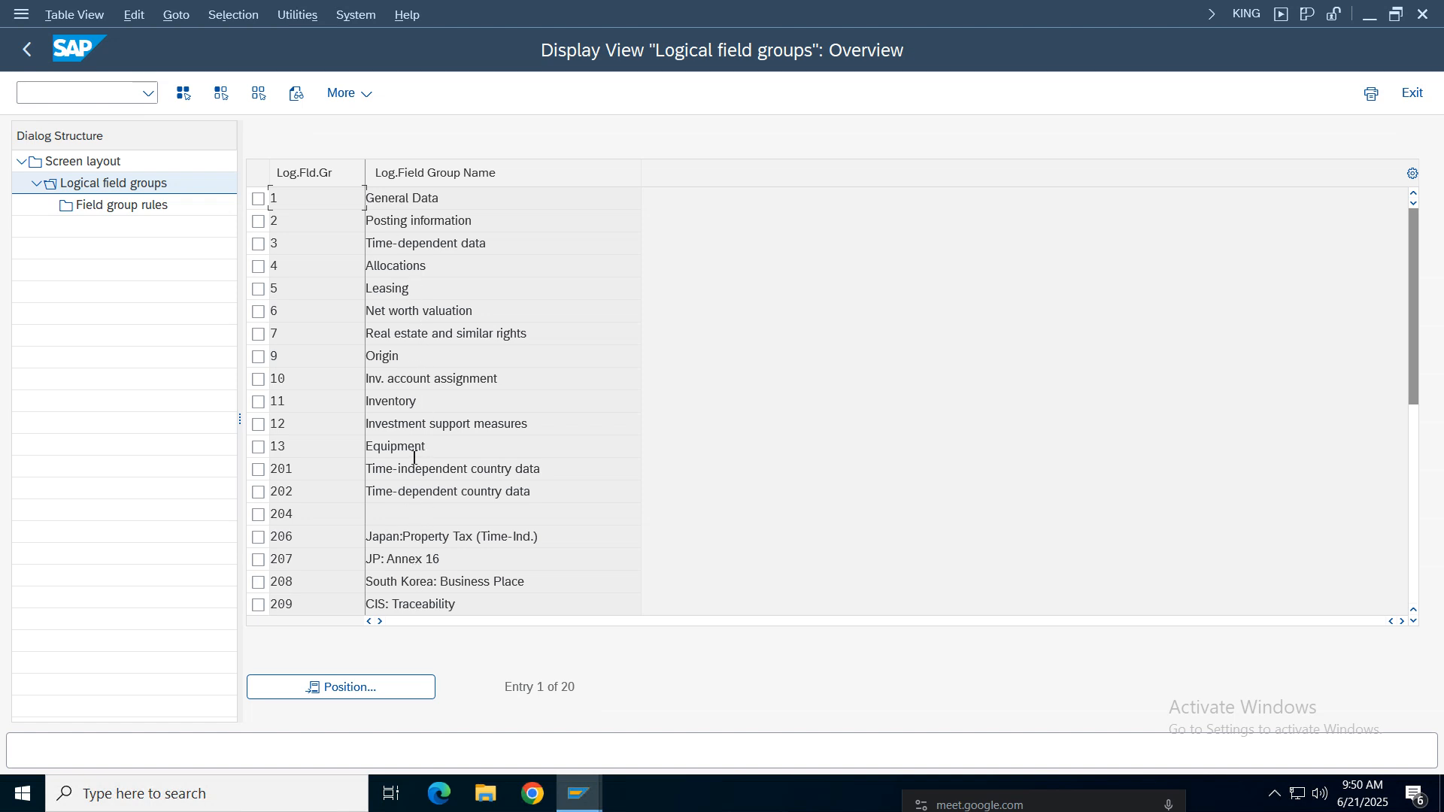
# Step: Examine the field group rules of General Data and Posting information for screen layout 9001, returning to the logical field groups
pyautogui.click(258, 199)
pyautogui.click(138, 205)
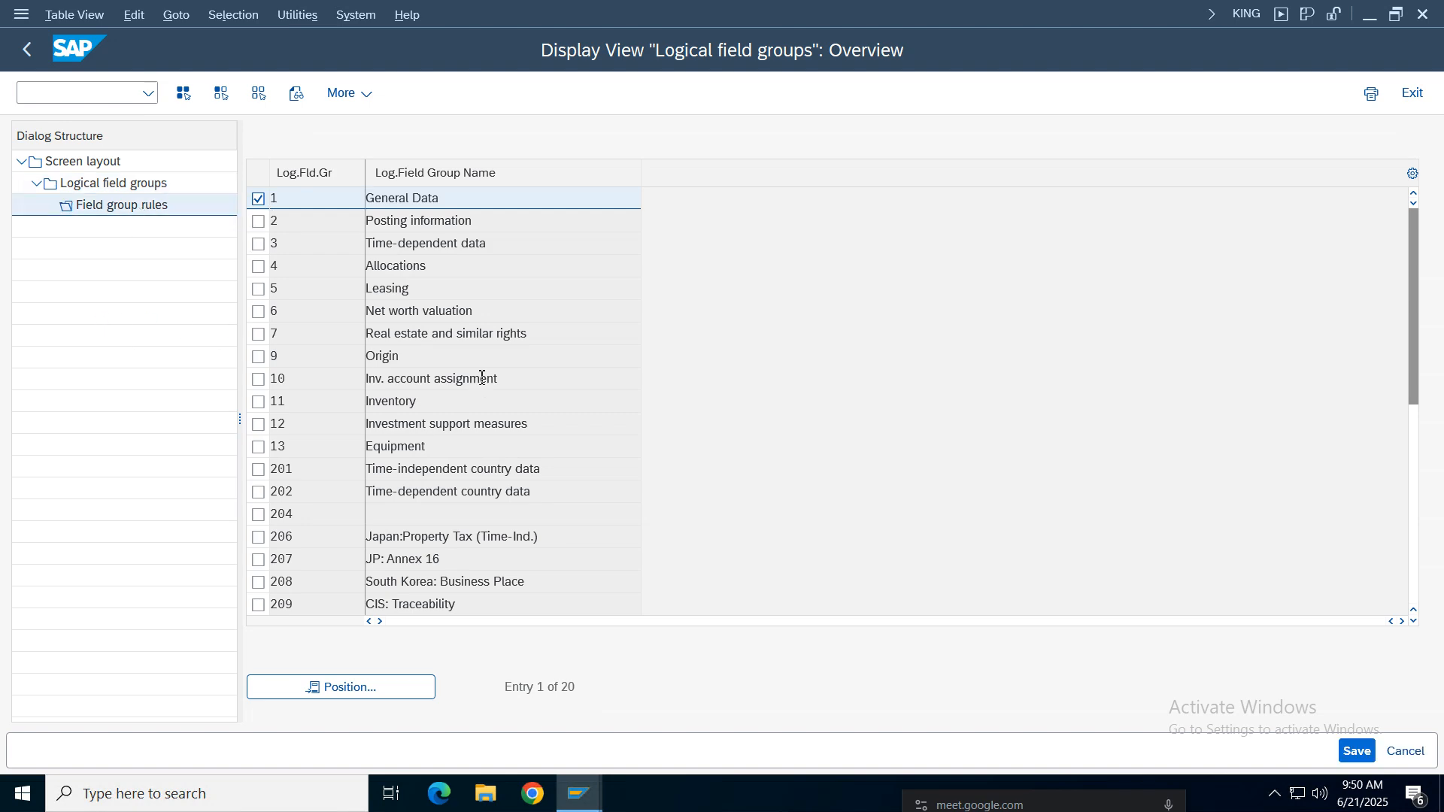
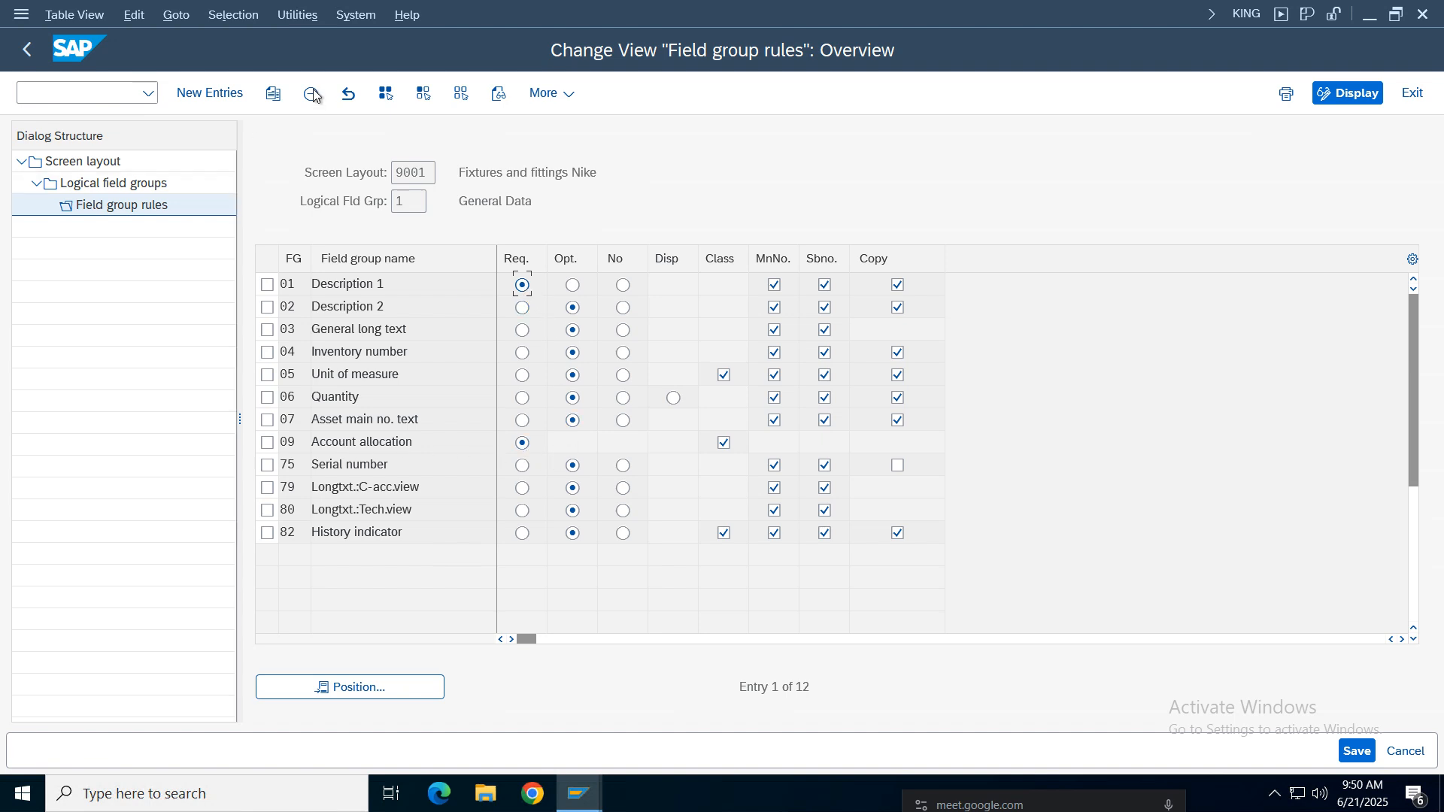
pyautogui.click(28, 50)
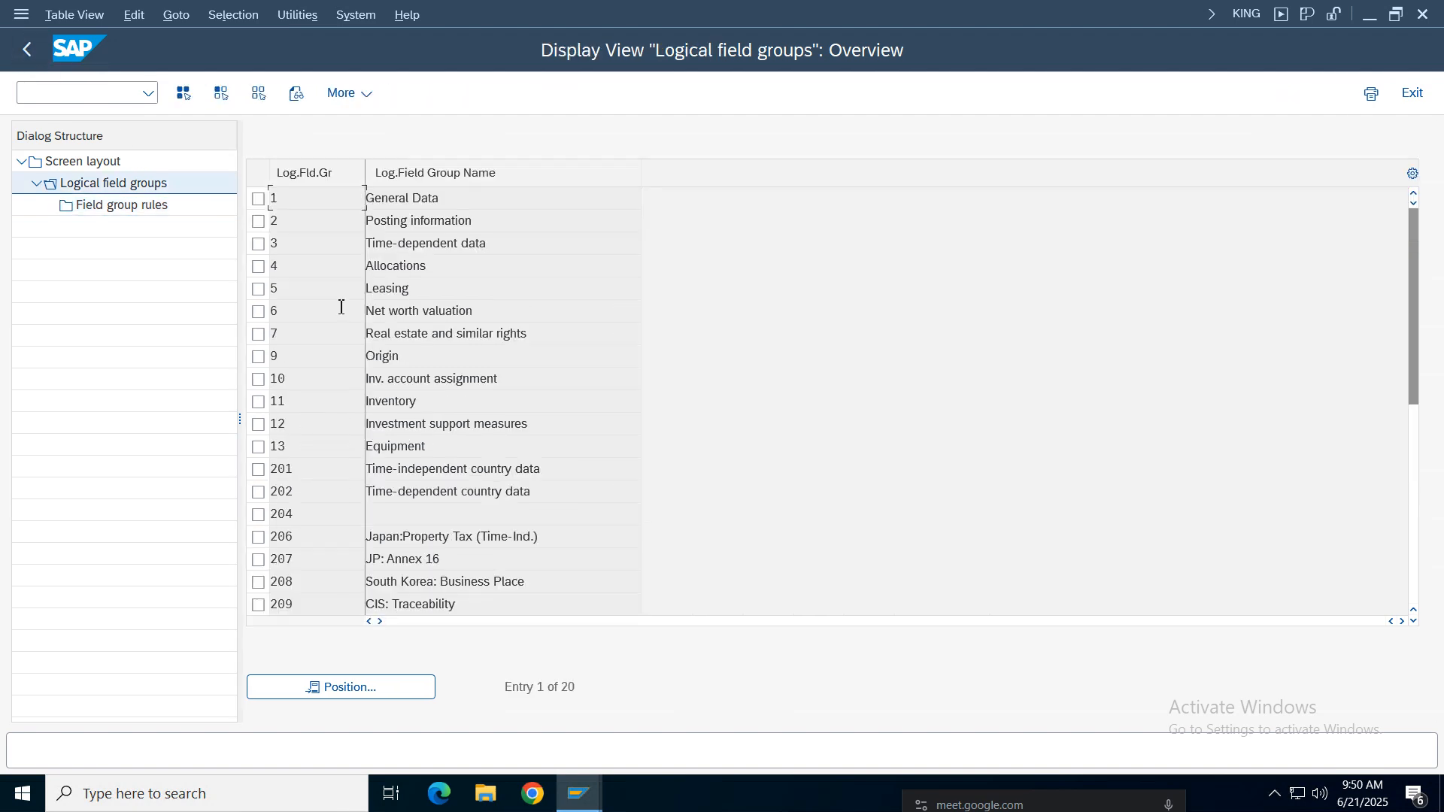
pyautogui.doubleClick(401, 220)
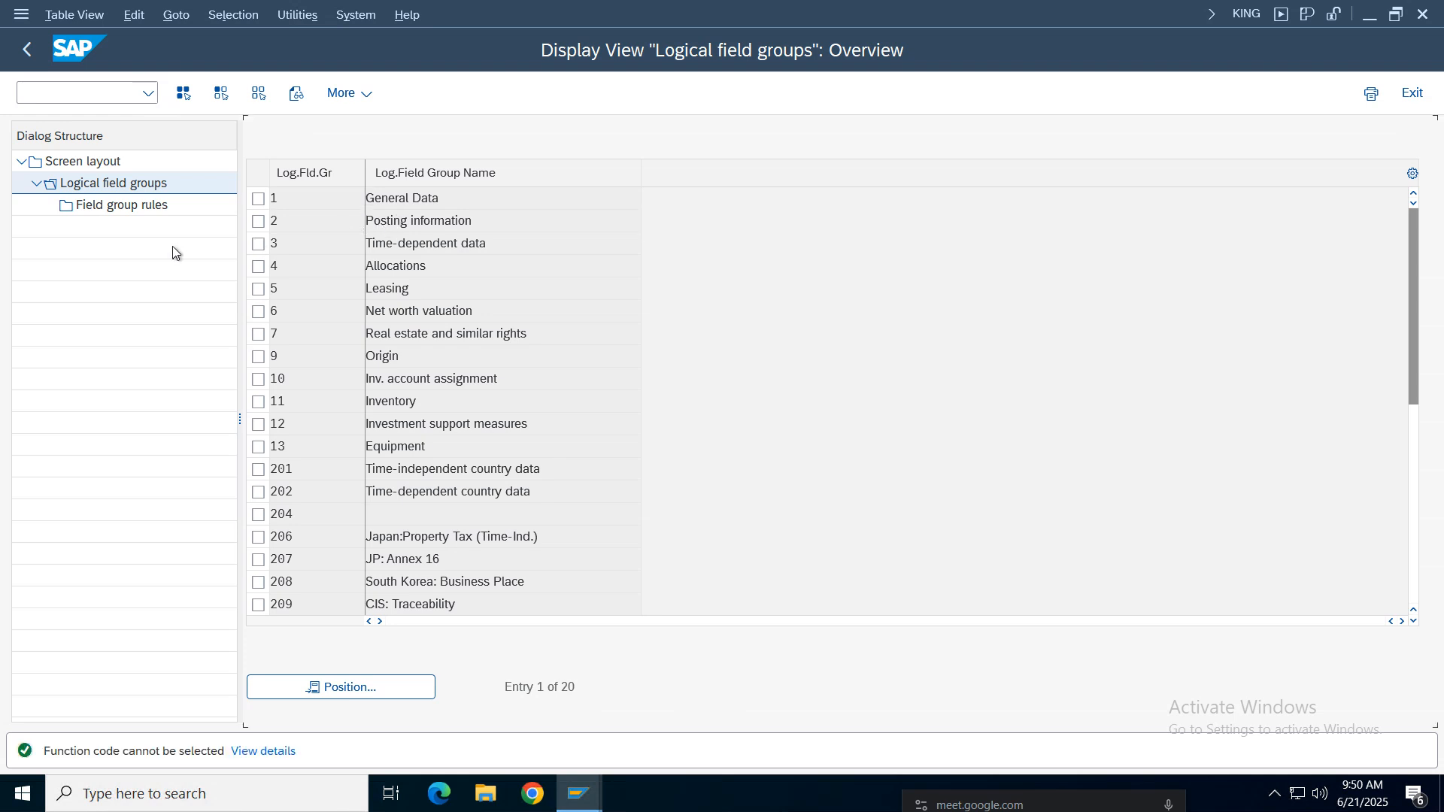
pyautogui.click(260, 221)
pyautogui.doubleClick(173, 206)
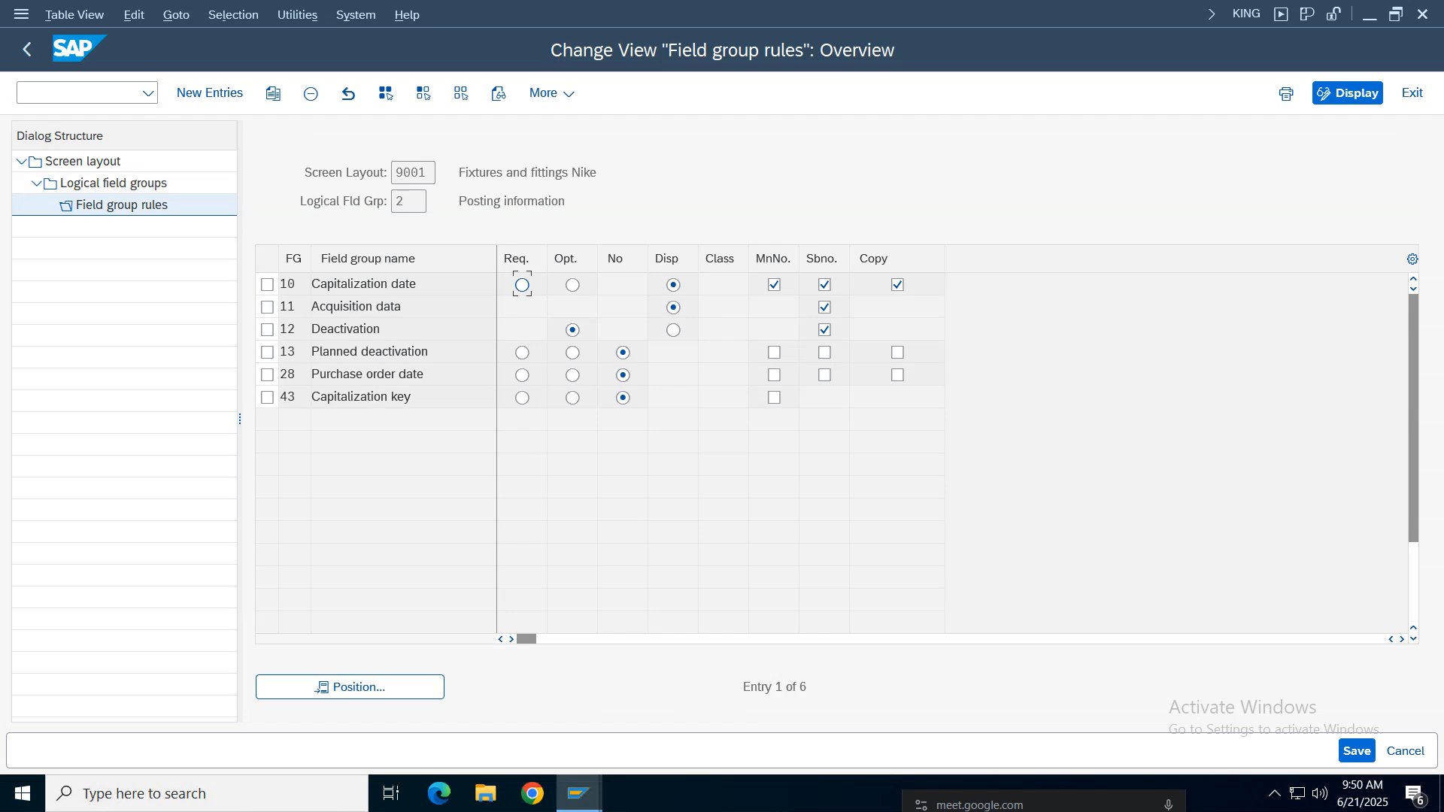
pyautogui.click(27, 50)
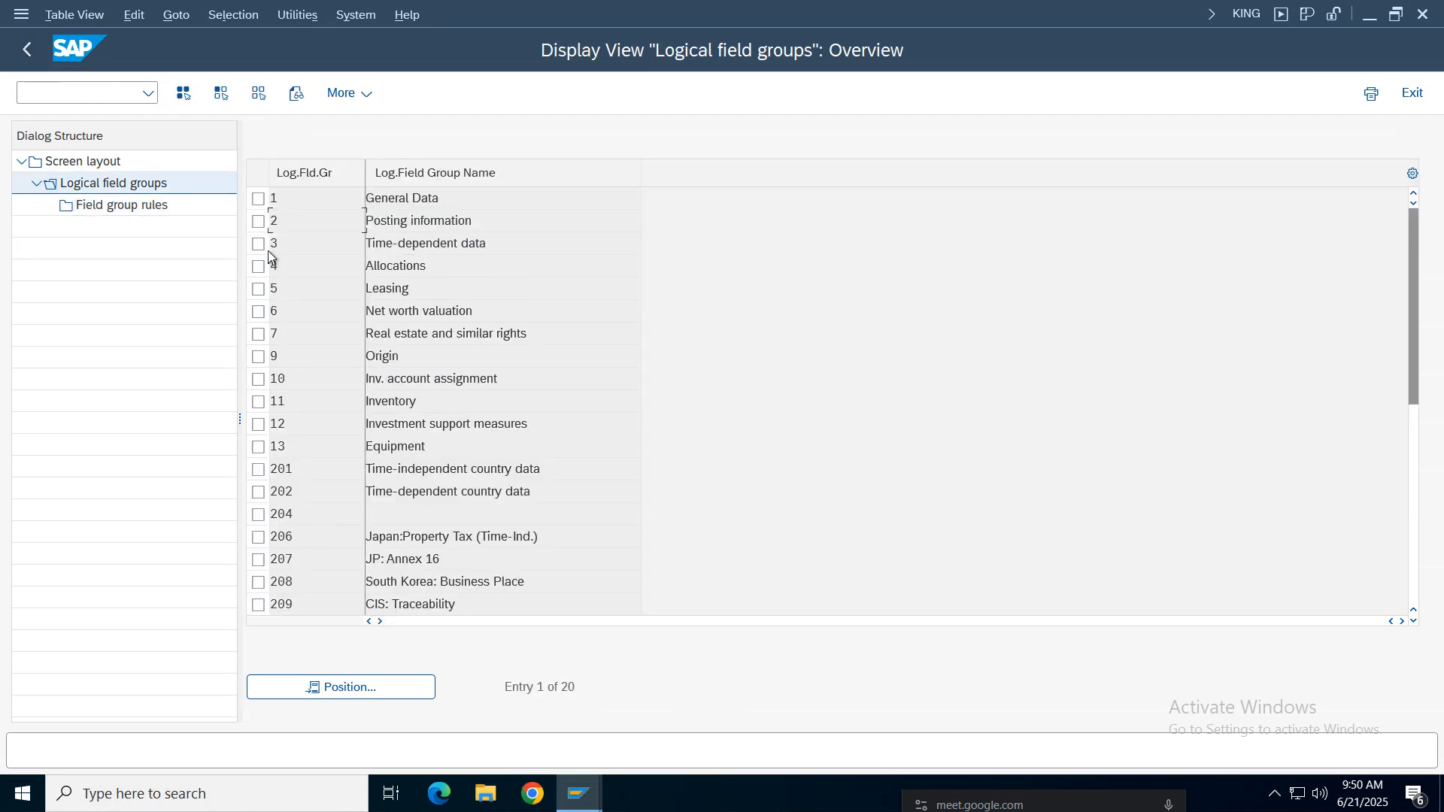
# Step: Examine layout 9001's field group rules for Time-dependent data and Allocations, returning to the logical field groups
pyautogui.click(258, 244)
pyautogui.doubleClick(128, 206)
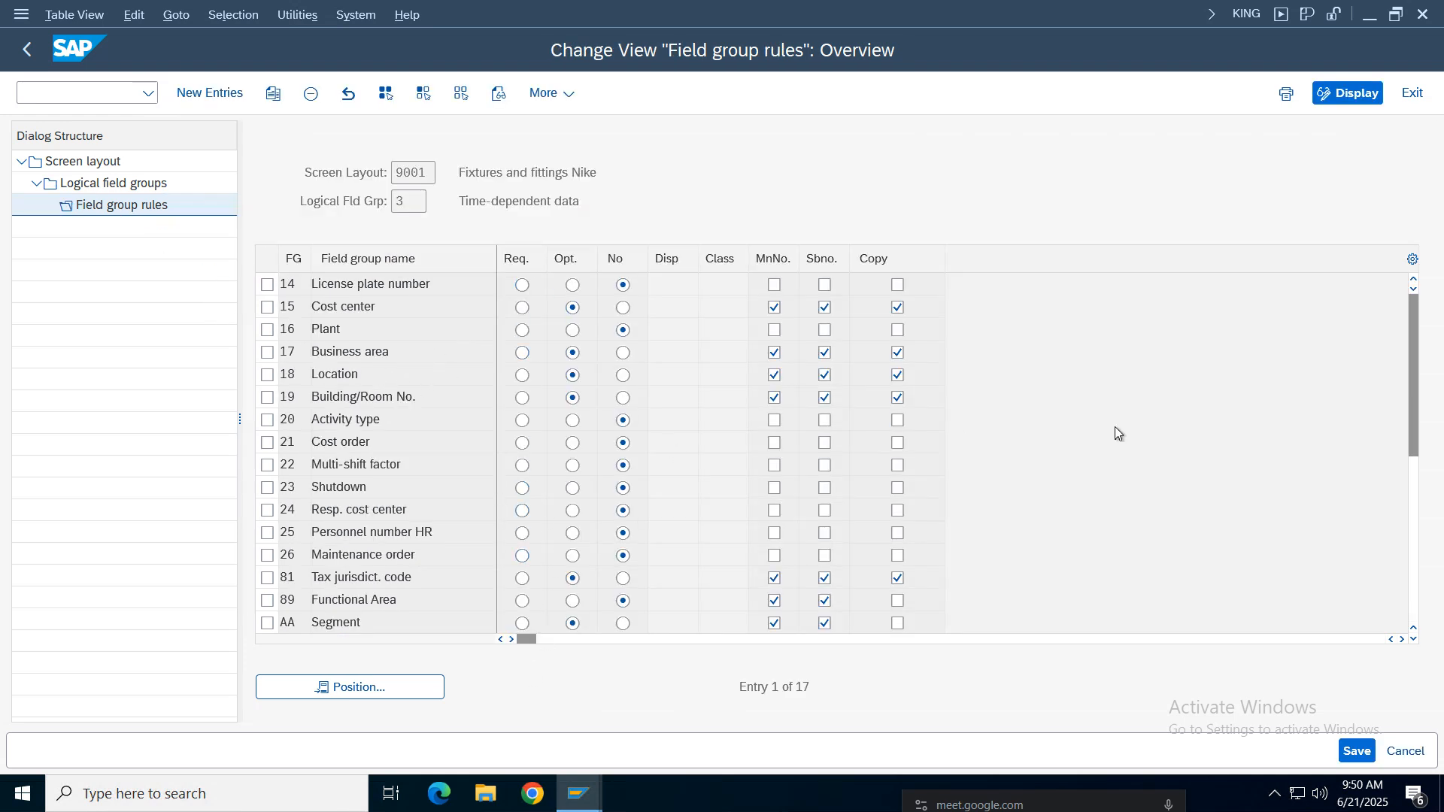
pyautogui.scroll(-5, 1115, 426)
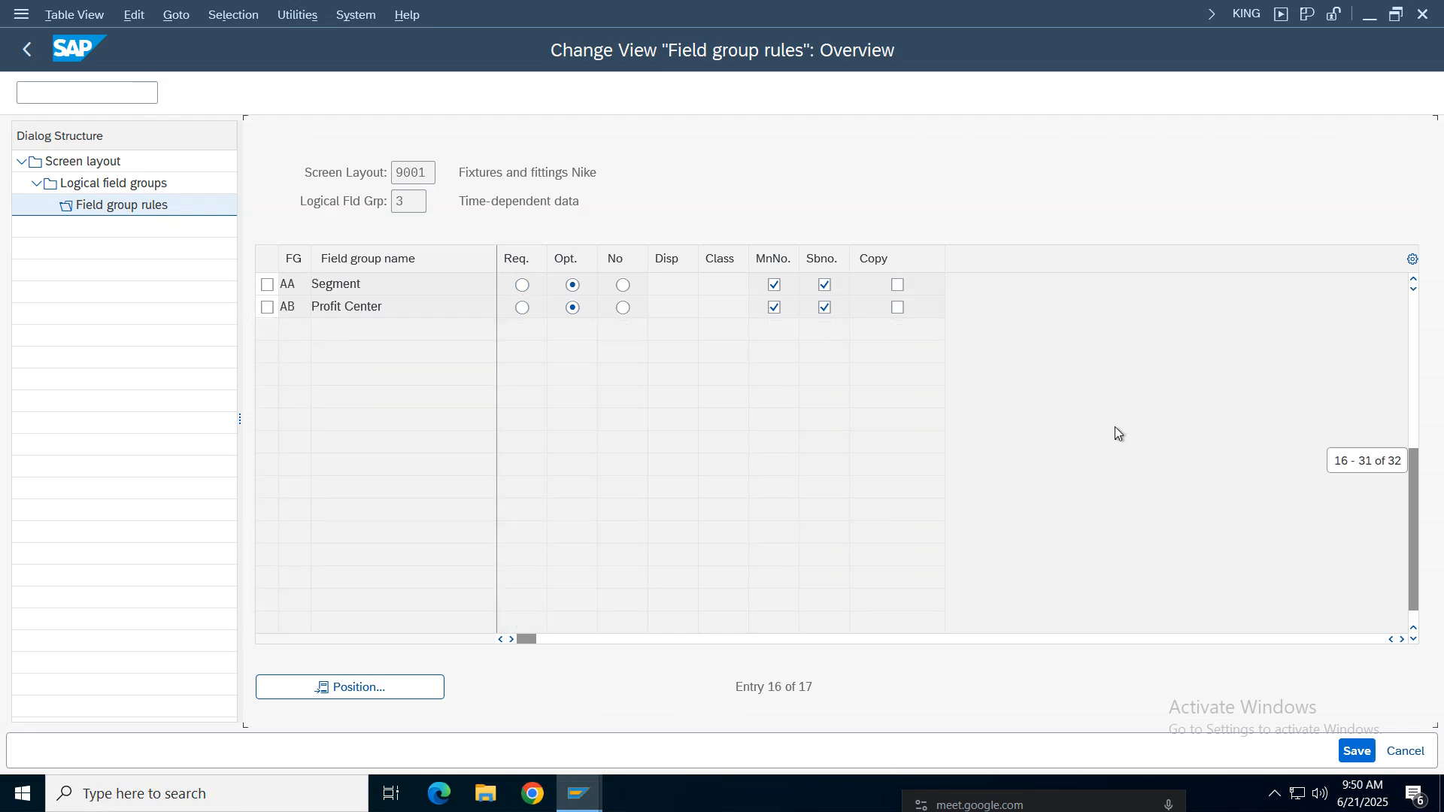
pyautogui.scroll(5, 1114, 427)
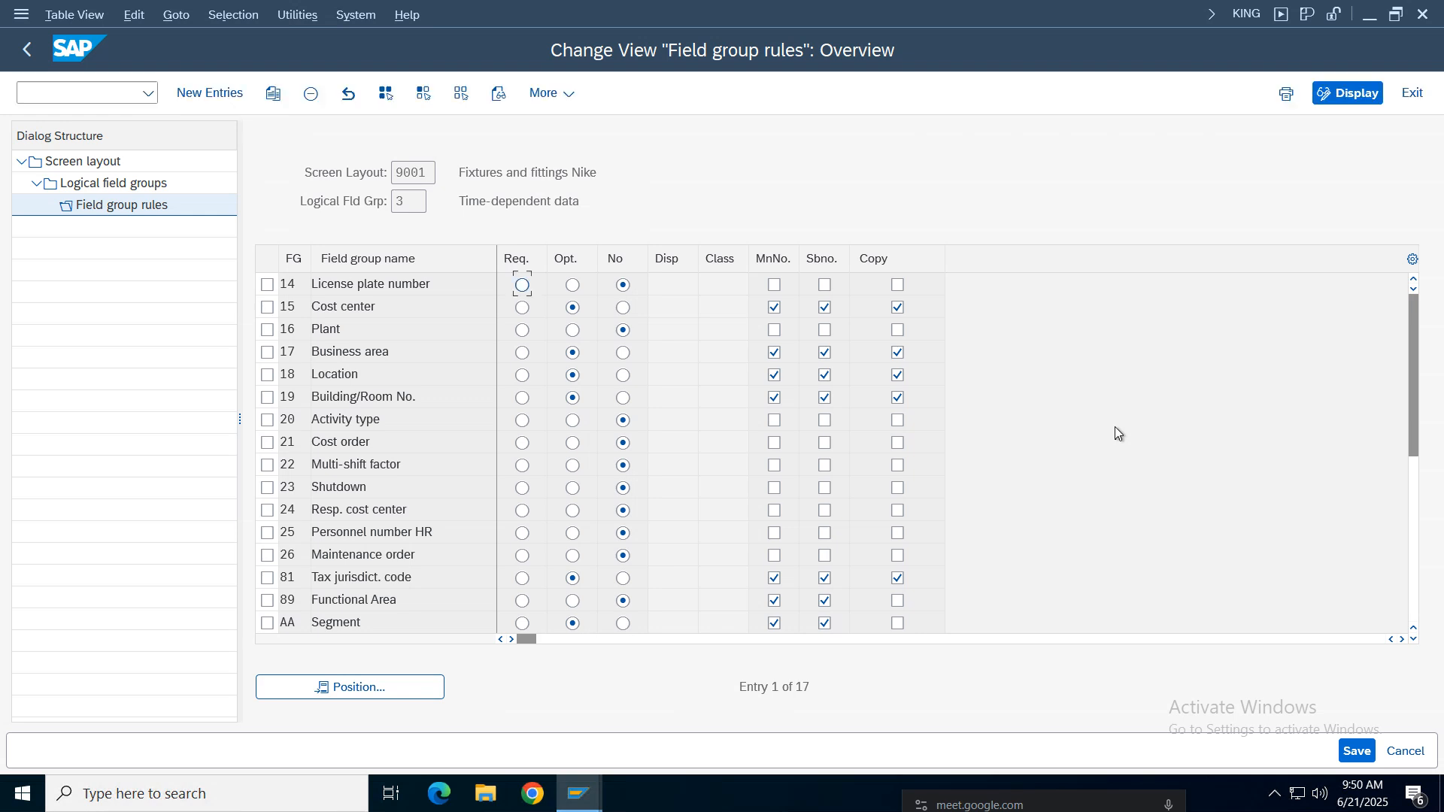
pyautogui.click(27, 49)
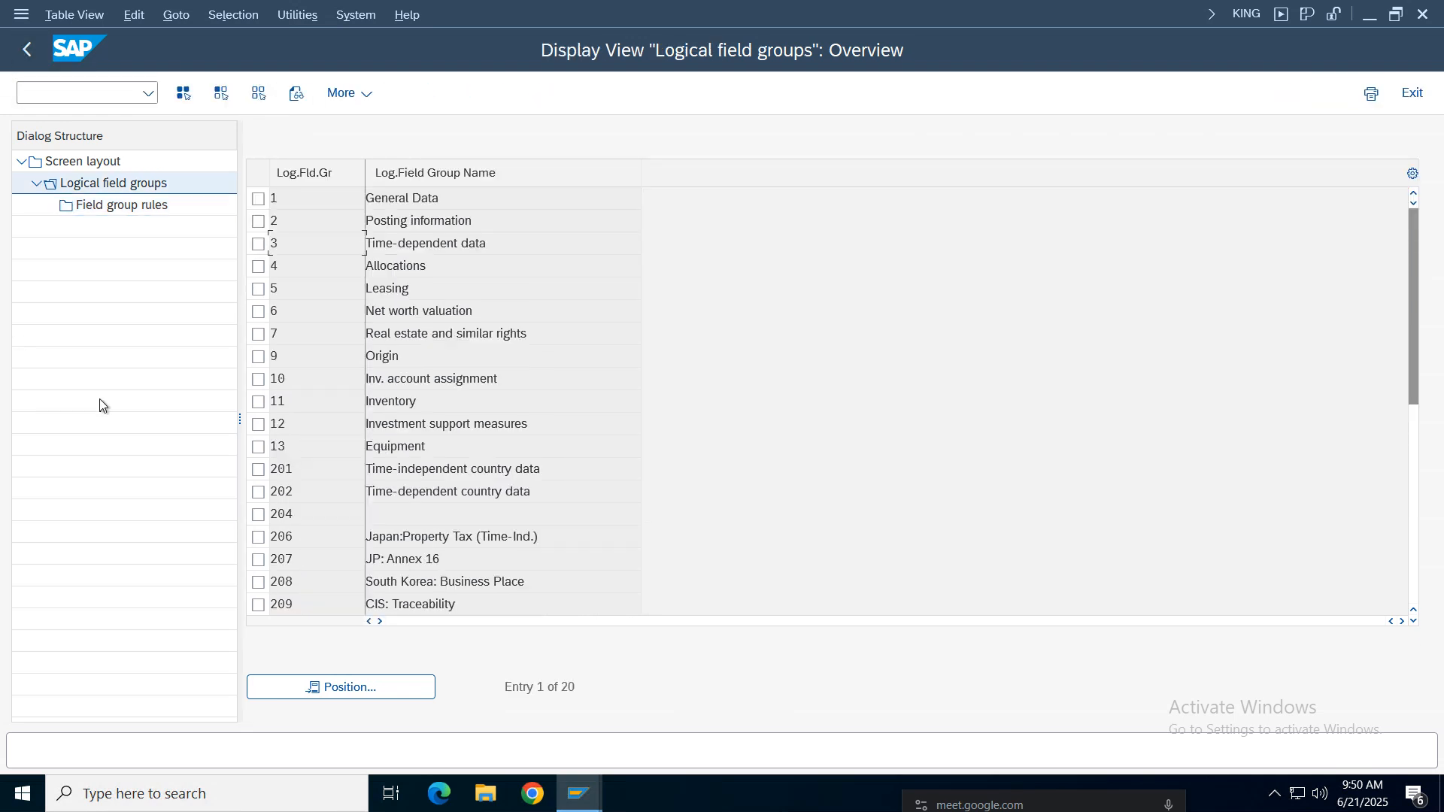
pyautogui.click(258, 267)
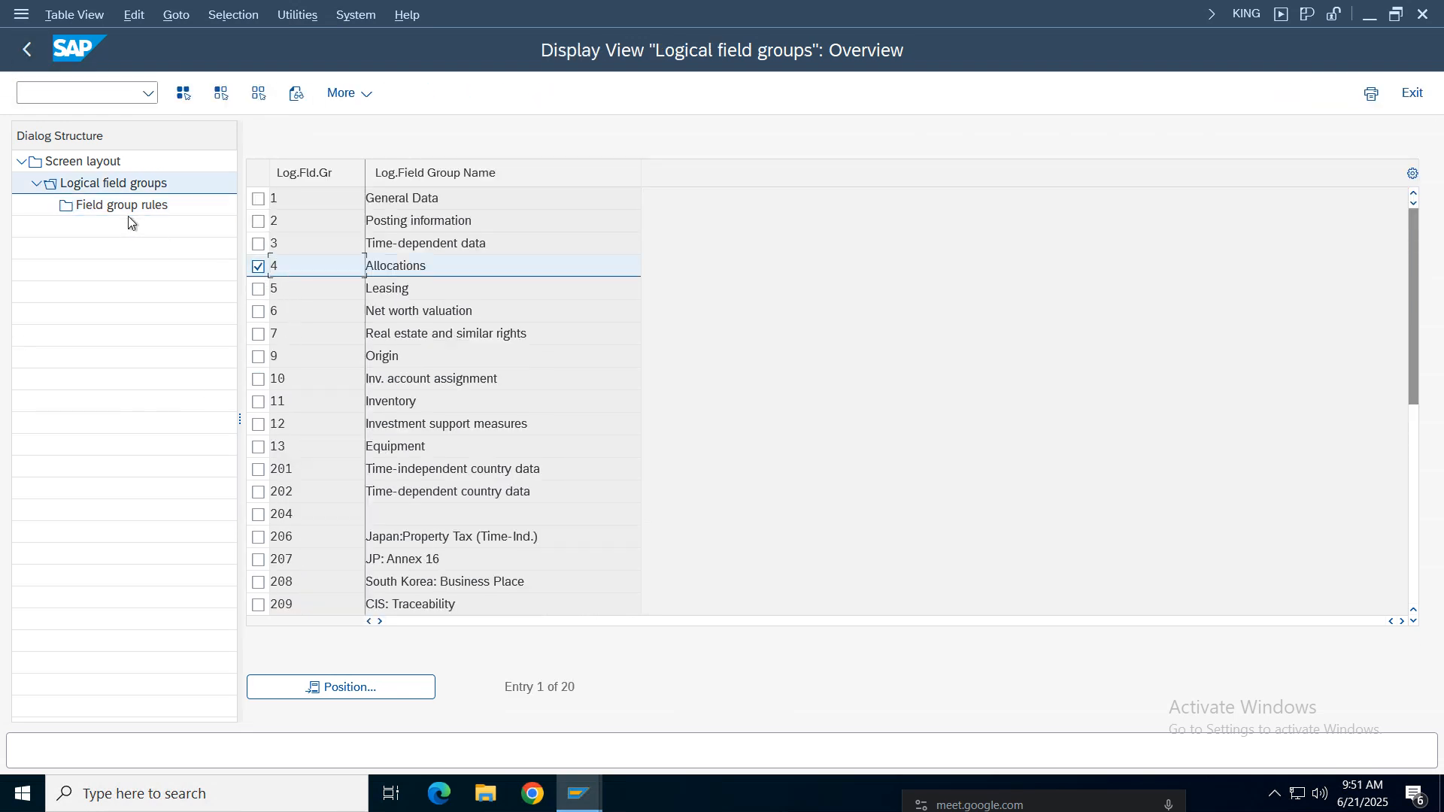
pyautogui.doubleClick(125, 205)
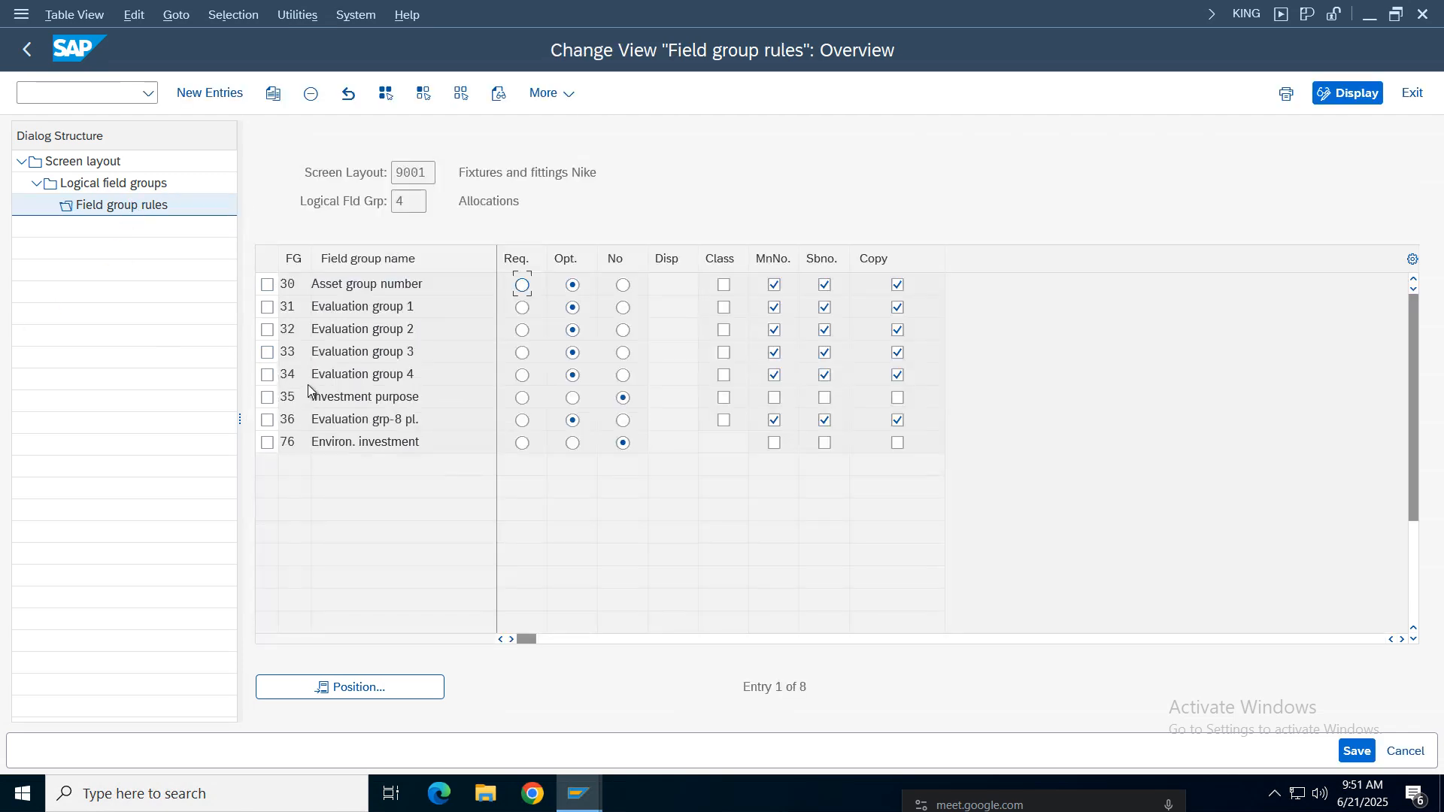
pyautogui.click(27, 49)
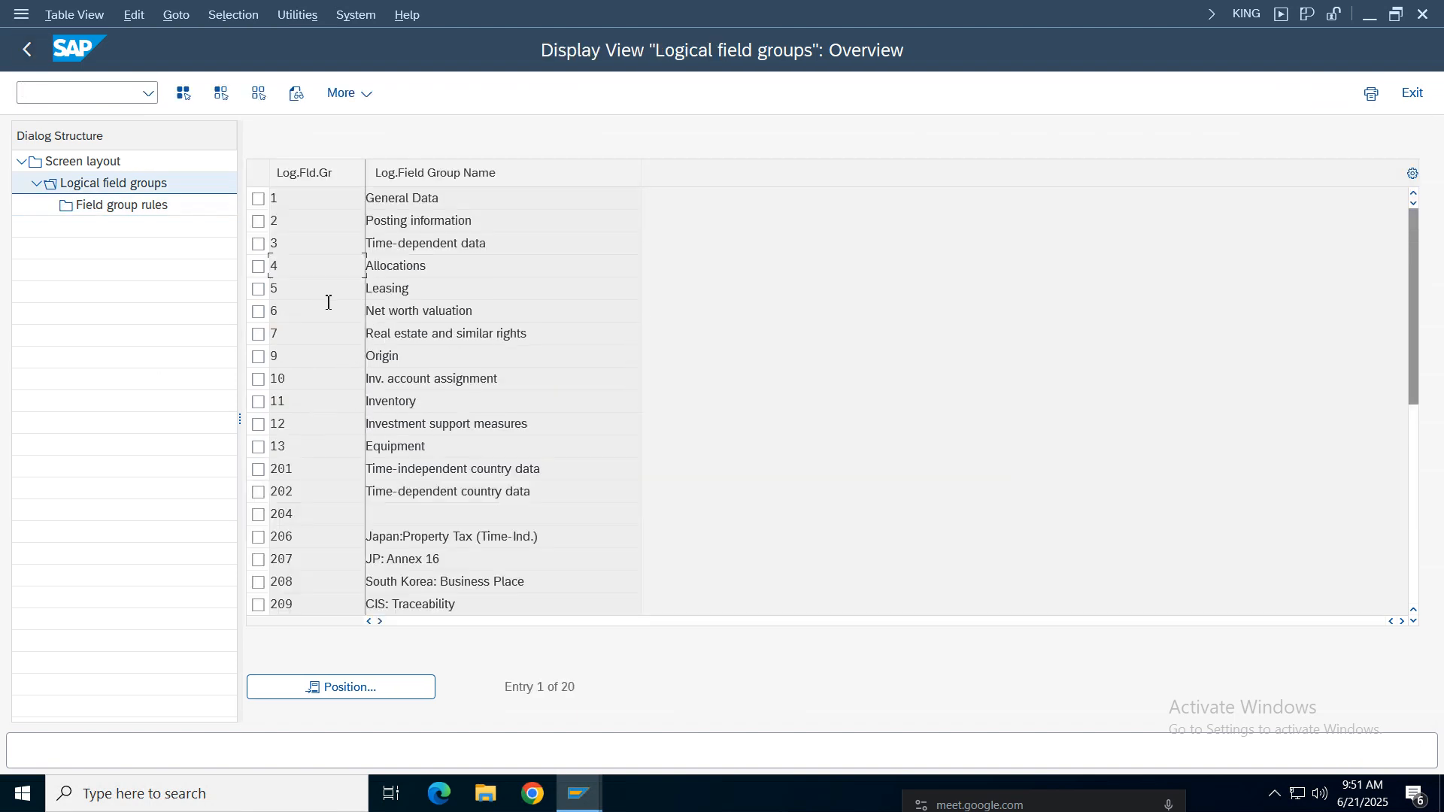
# Step: Examine the field group rules for Leasing, Net worth valuation, and Real estate and similar rights in layout 9001
pyautogui.click(258, 289)
pyautogui.doubleClick(140, 206)
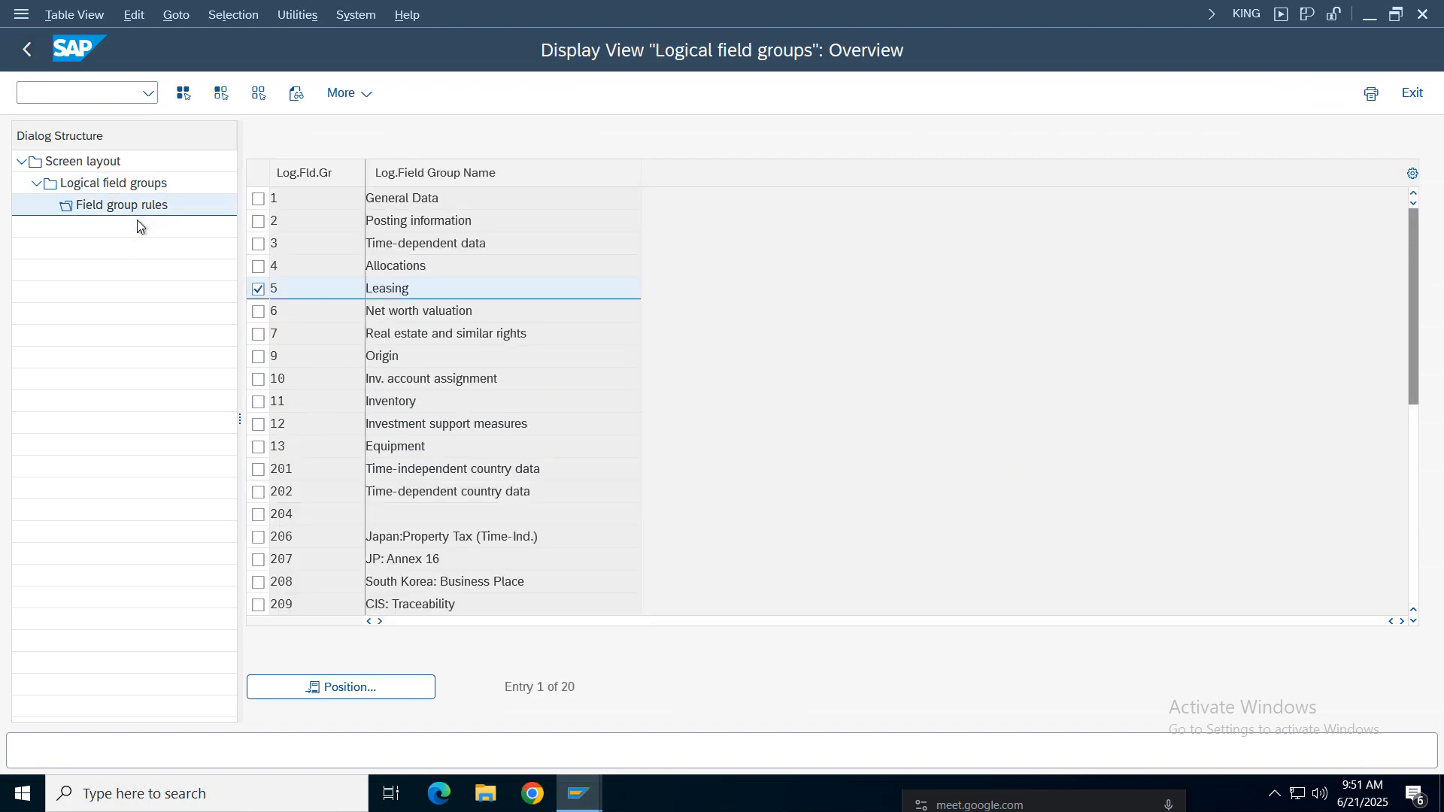
pyautogui.click(27, 49)
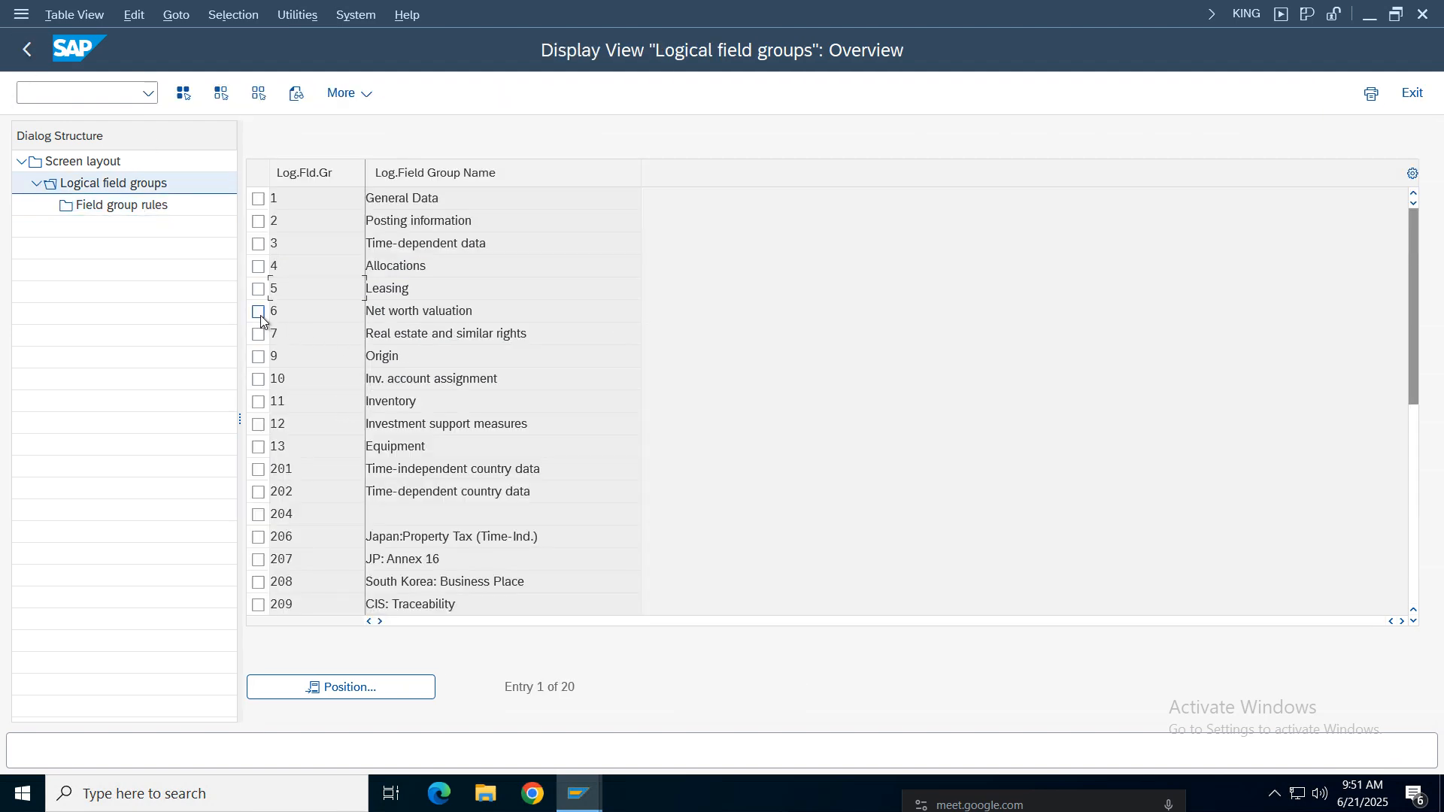
pyautogui.click(258, 311)
pyautogui.click(110, 208)
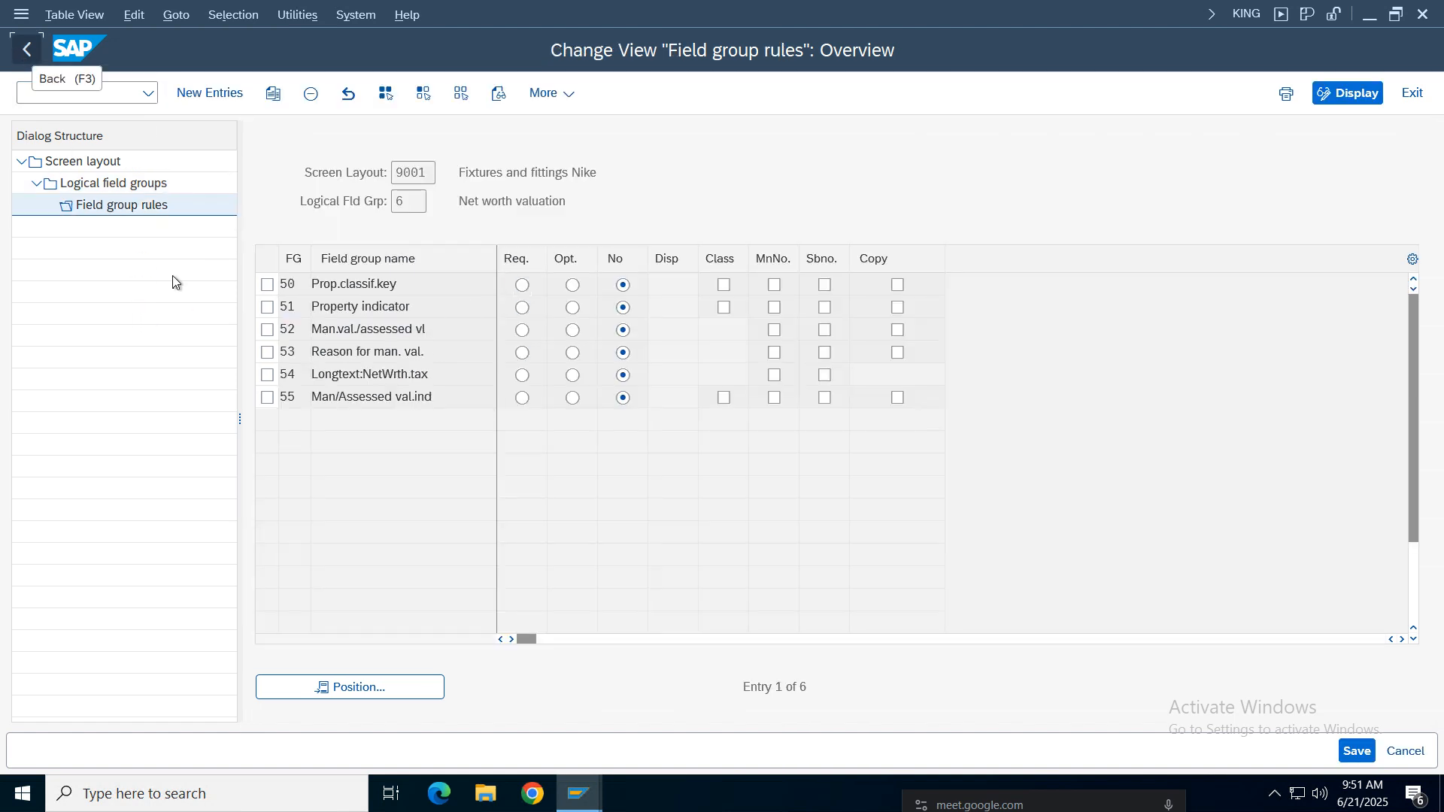
pyautogui.click(27, 48)
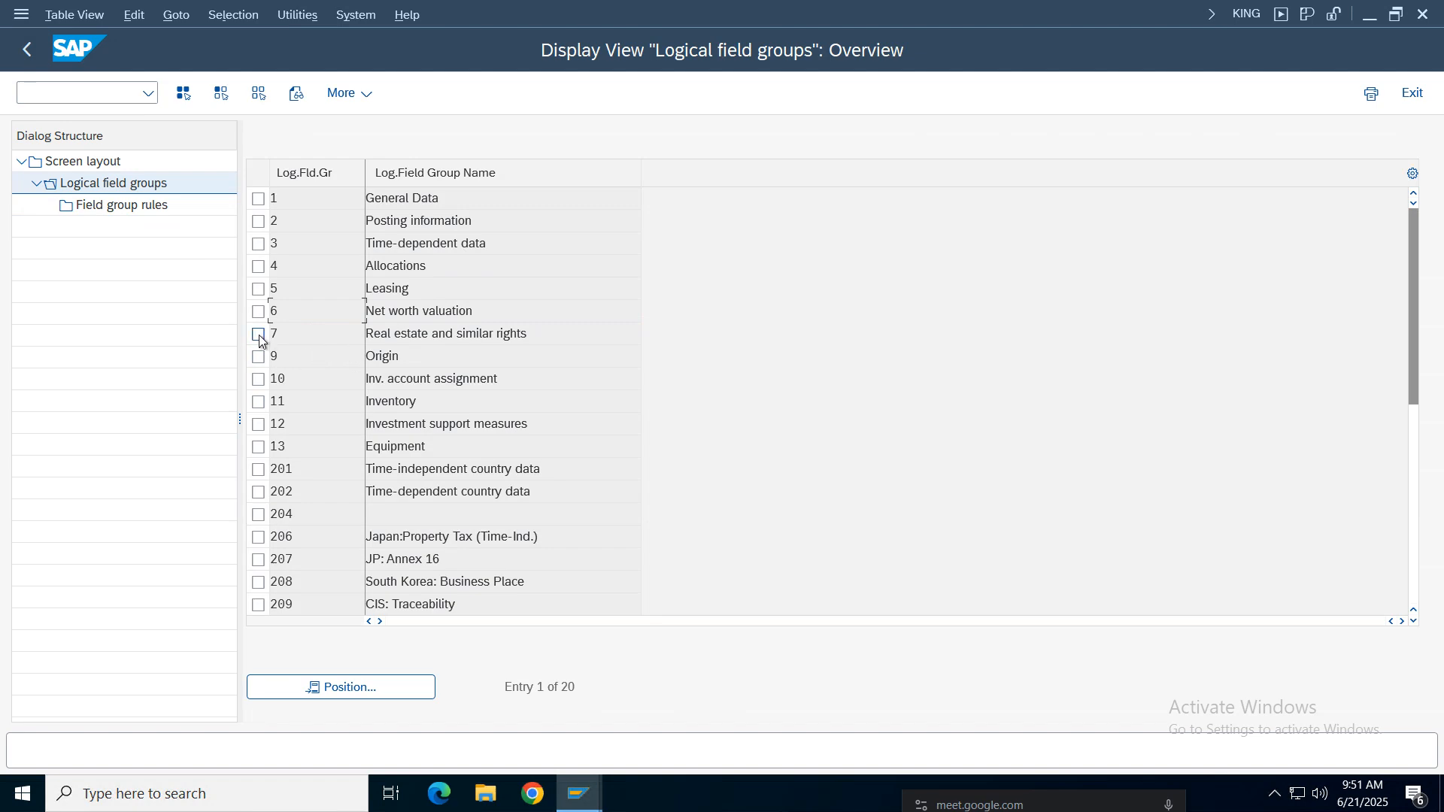
pyautogui.click(258, 336)
pyautogui.click(129, 208)
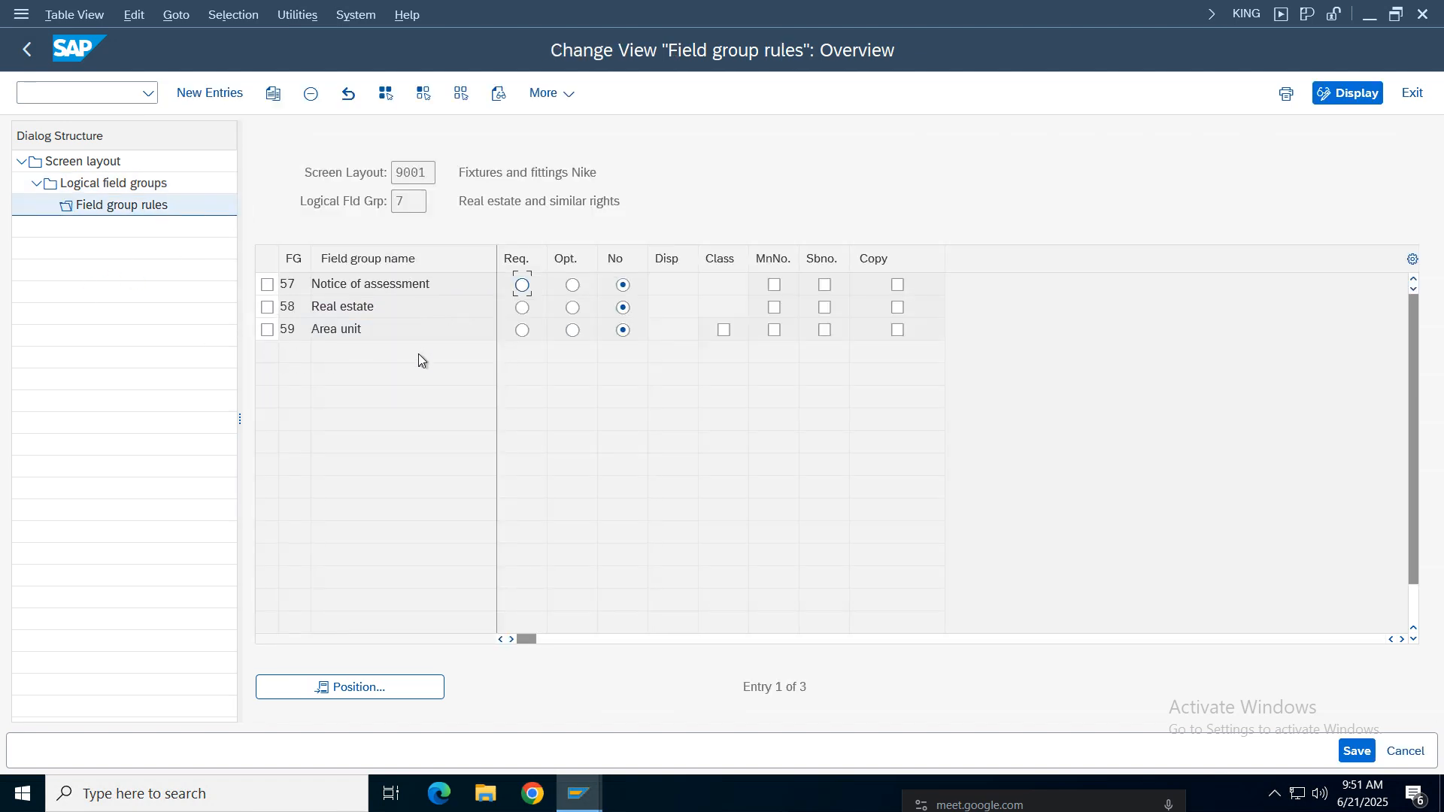
pyautogui.click(27, 49)
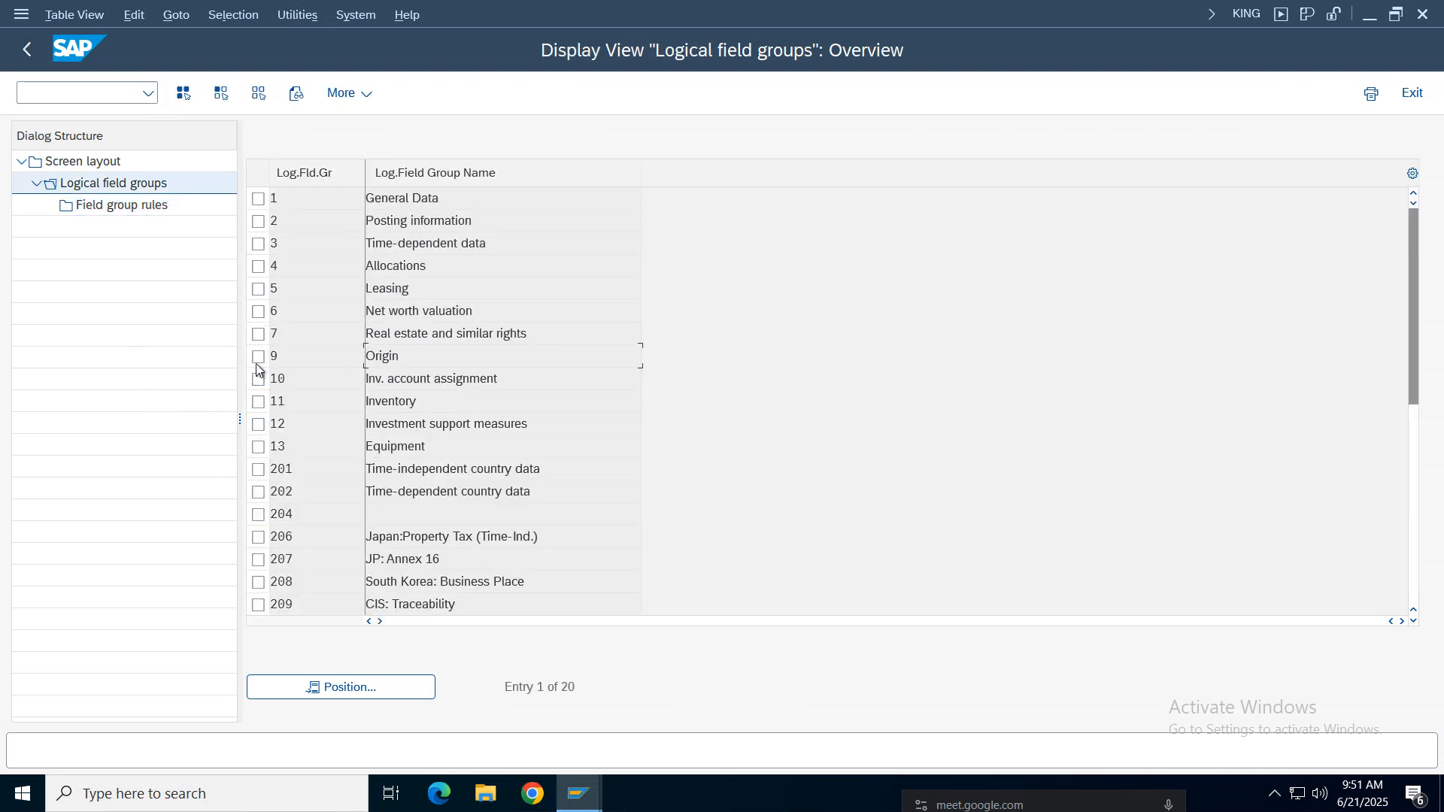
# Step: Review the field group rules of logical field group 9, Origin, twice and return to the logical field groups
pyautogui.click(258, 357)
pyautogui.doubleClick(111, 205)
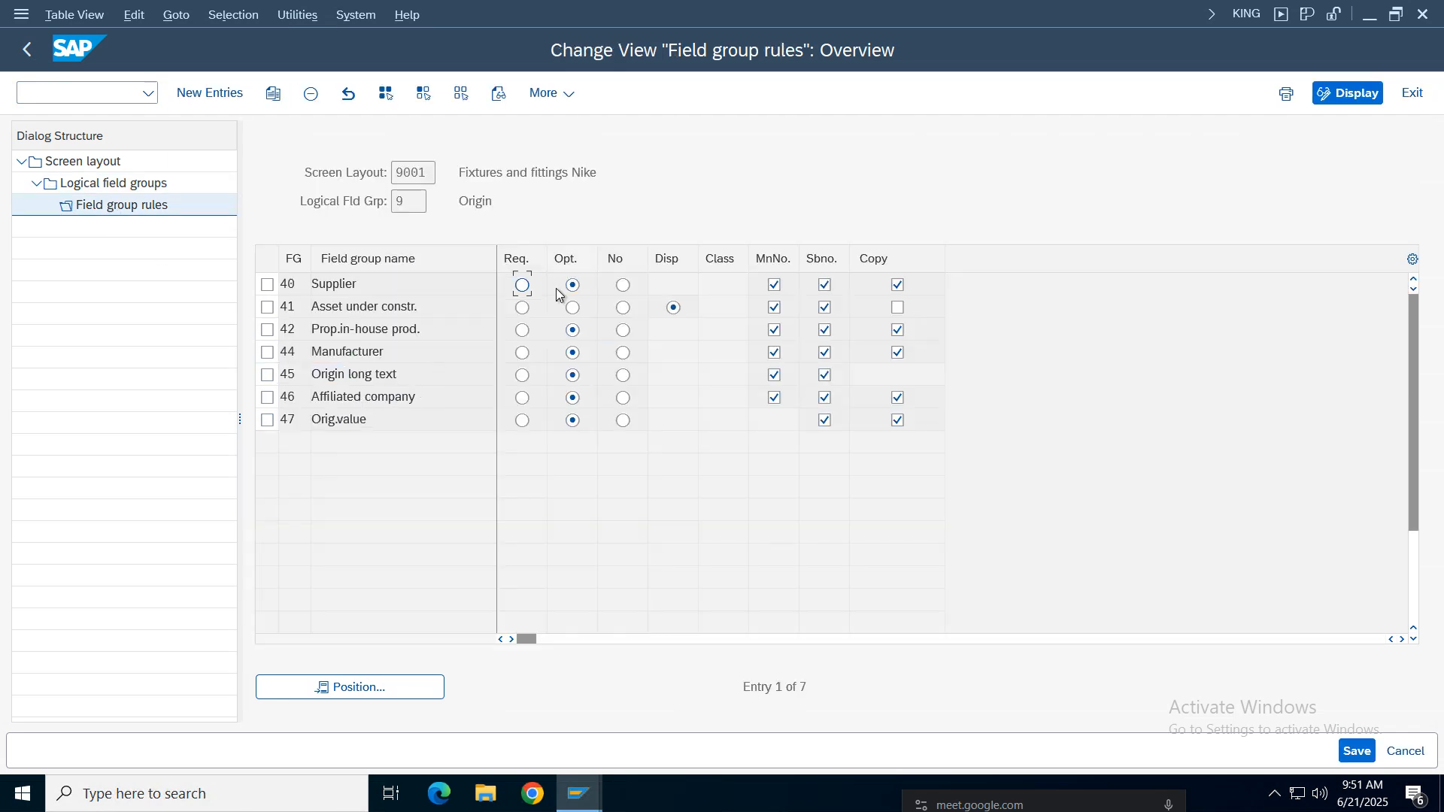
pyautogui.click(23, 48)
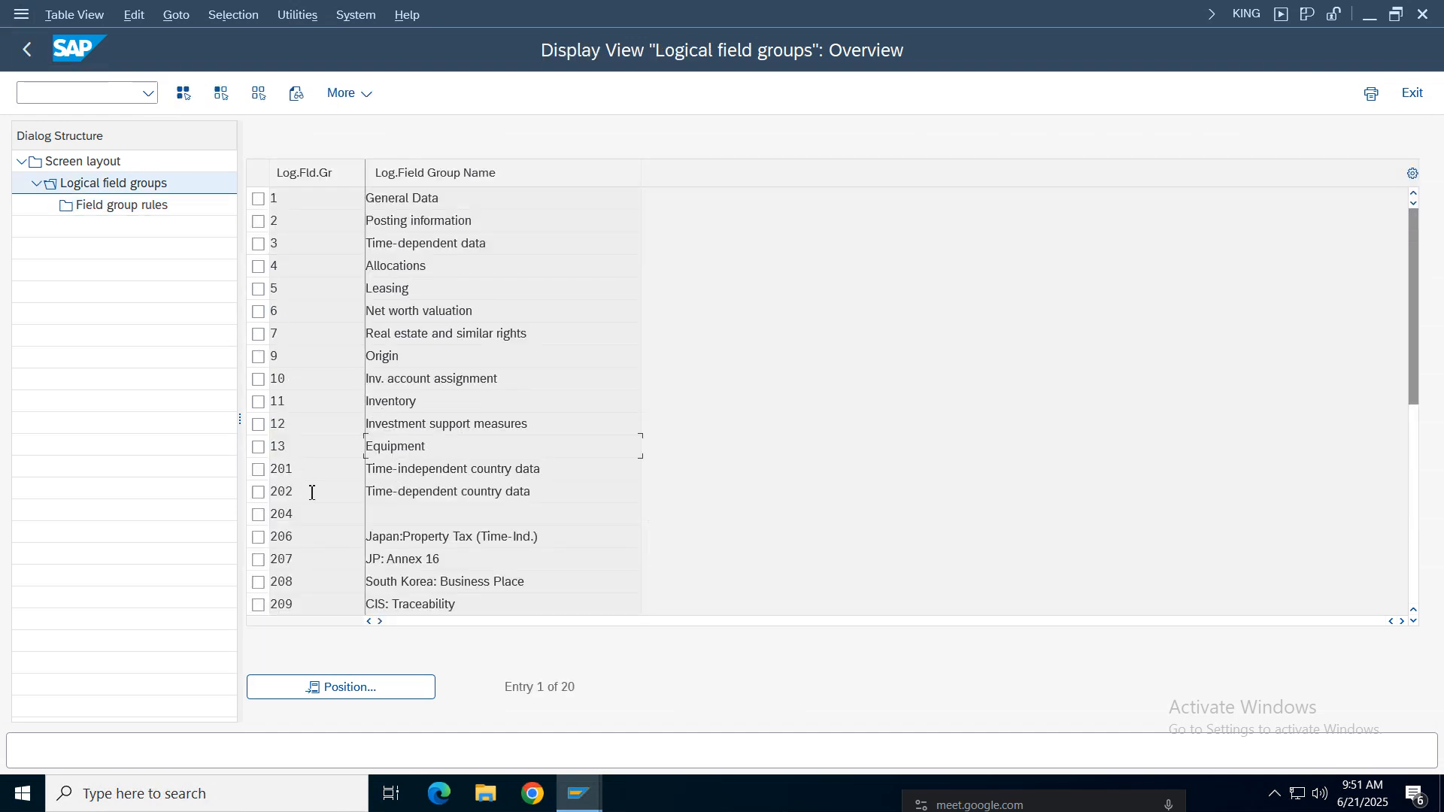
pyautogui.click(258, 356)
pyautogui.click(104, 206)
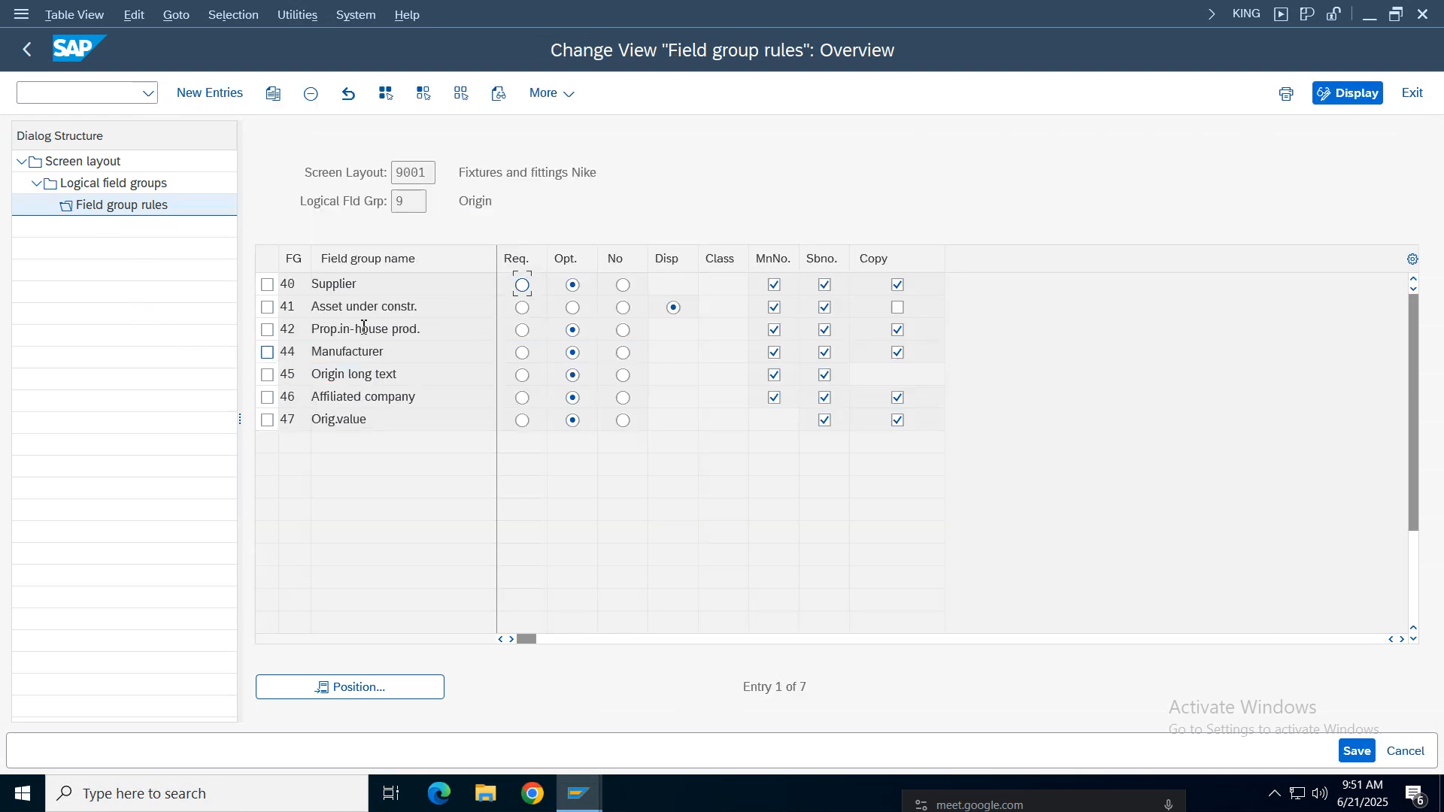
pyautogui.click(27, 49)
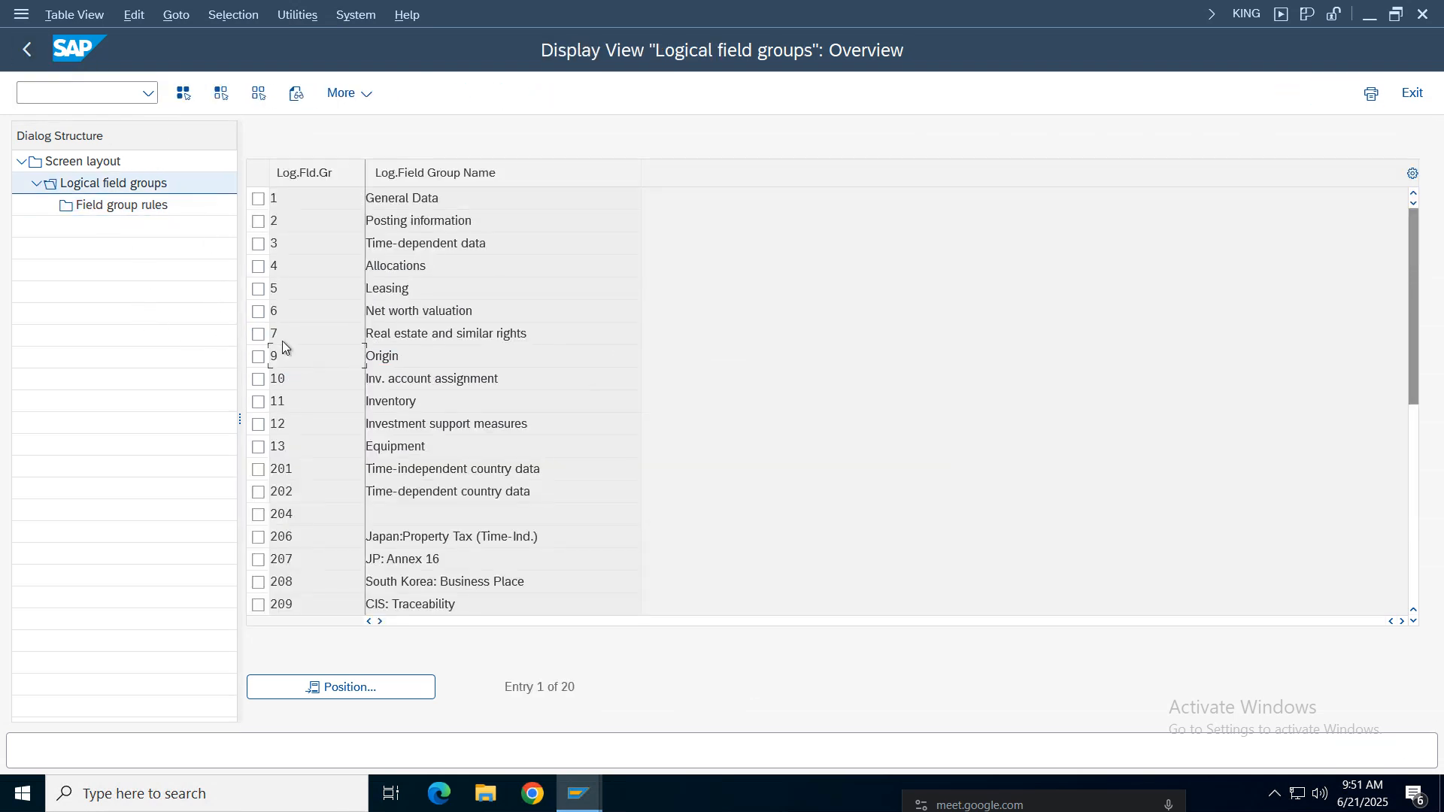
# Step: Examine the field group rules for Inventory and Time-independent country data, returning to the logical field groups
pyautogui.click(258, 402)
pyautogui.click(122, 205)
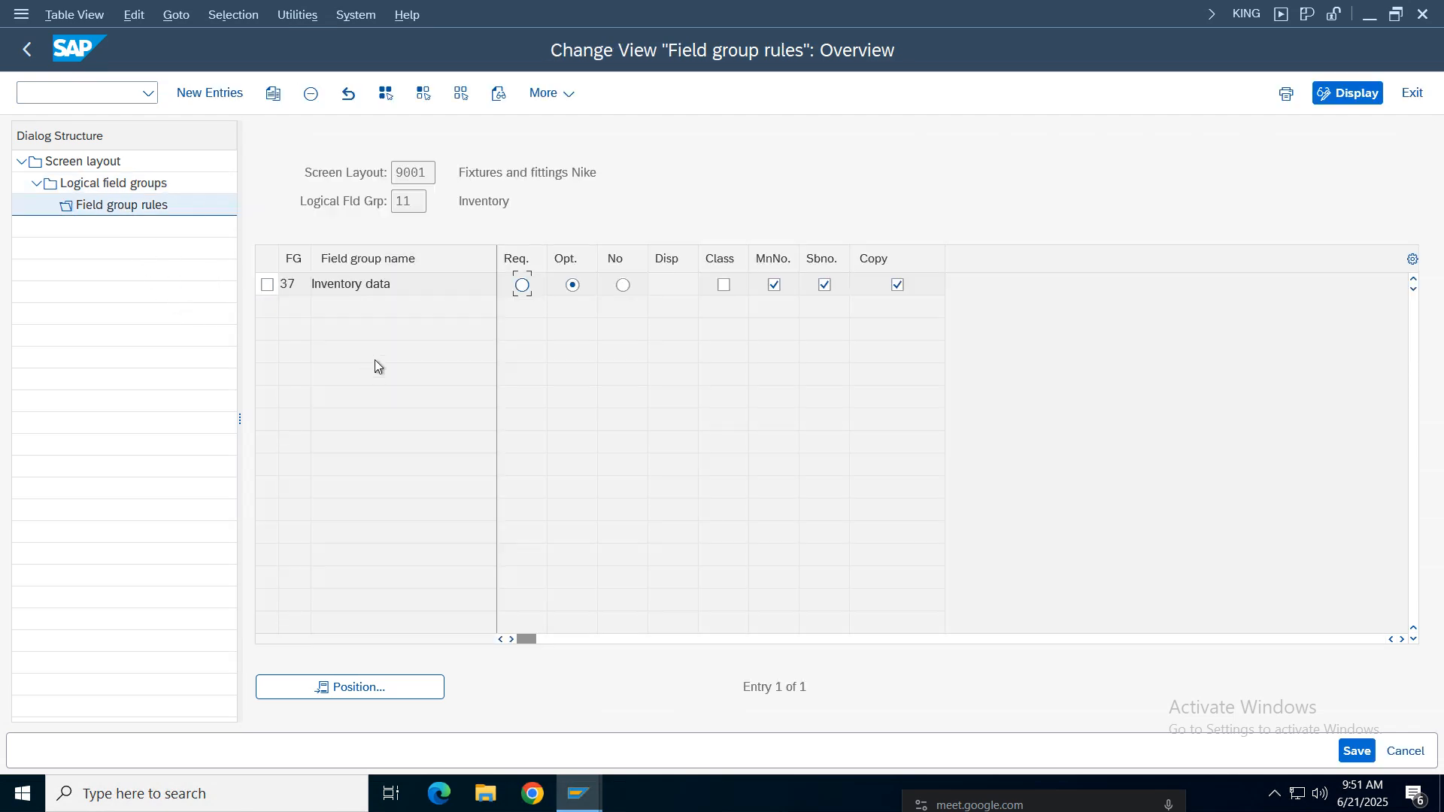
pyautogui.click(27, 49)
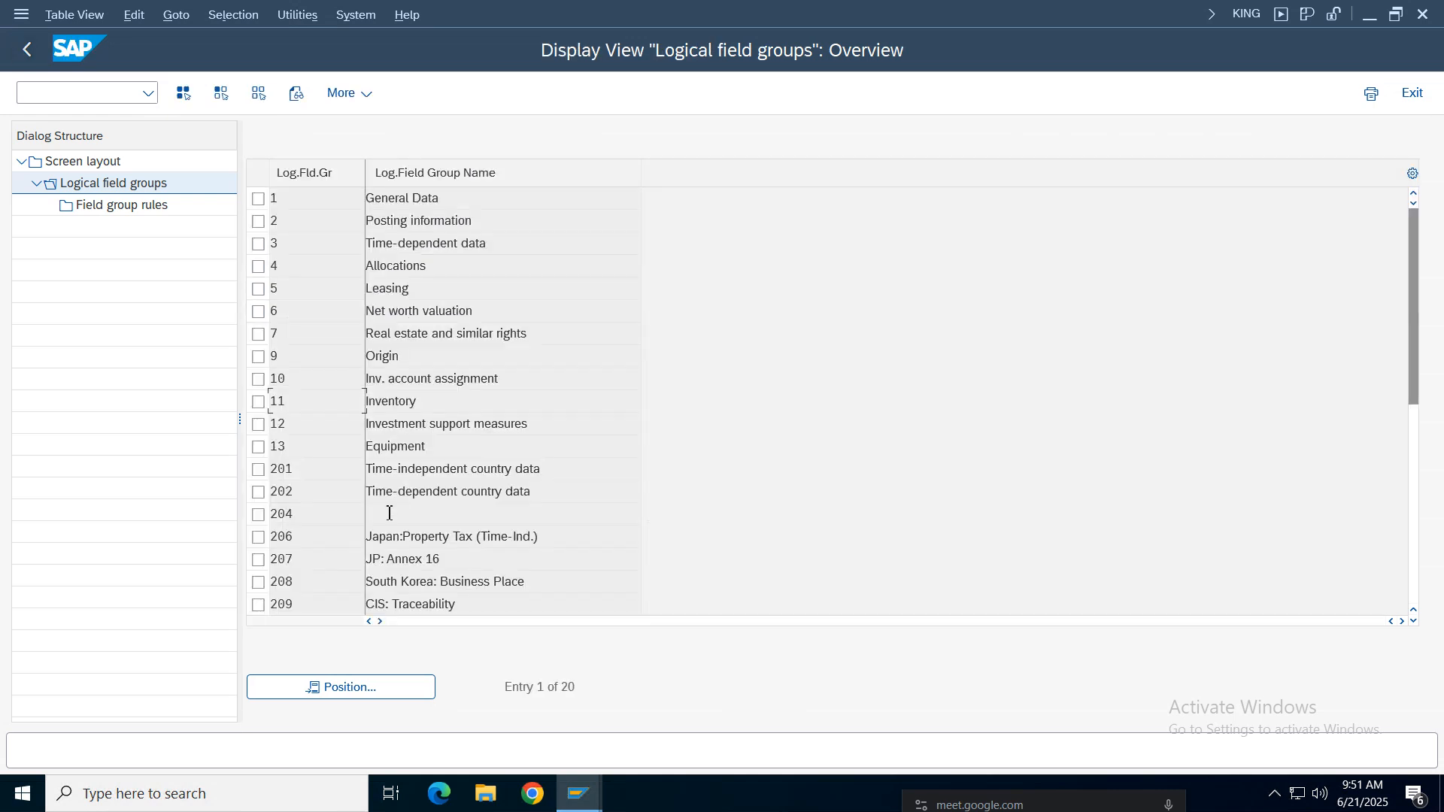
pyautogui.click(383, 493)
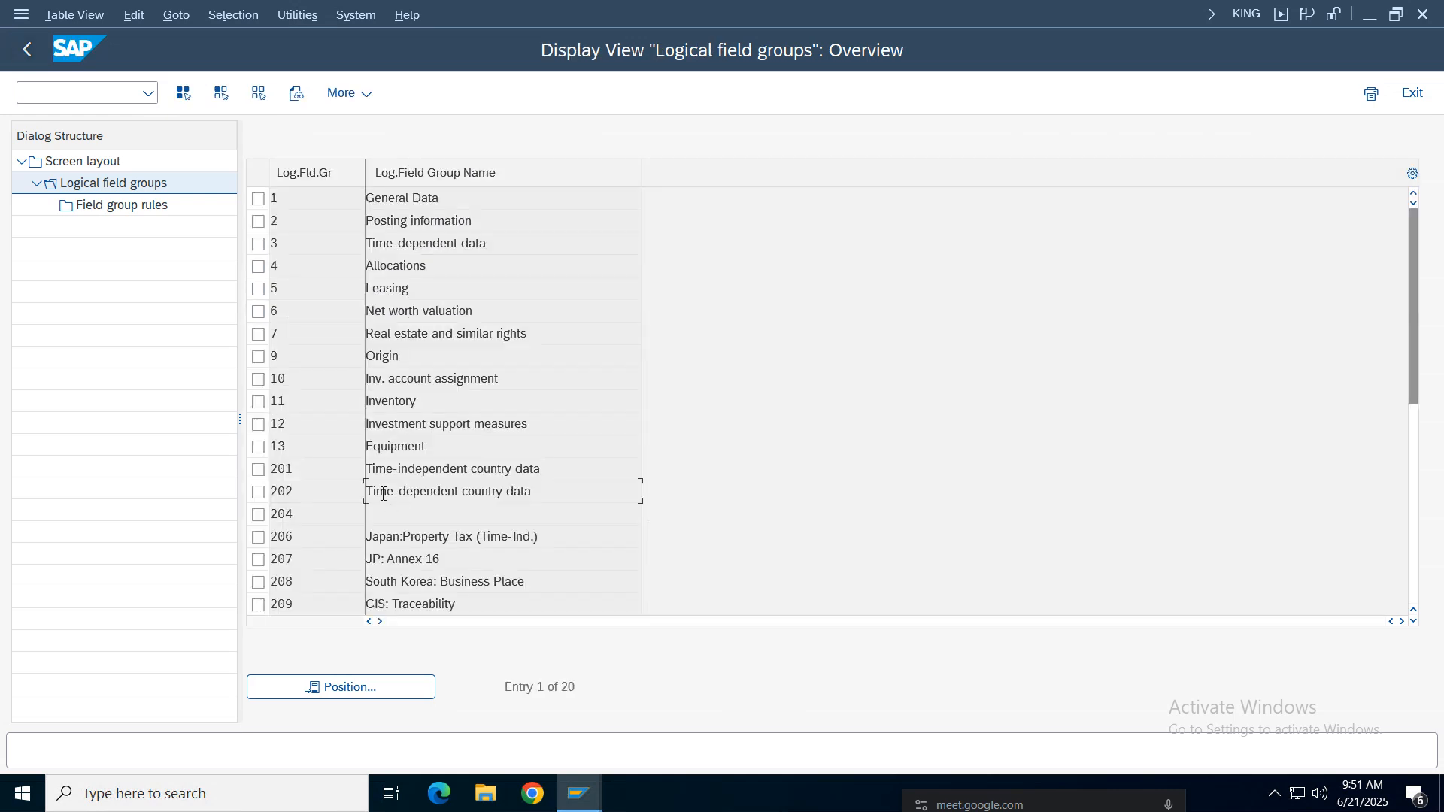
pyautogui.click(258, 469)
pyautogui.click(148, 206)
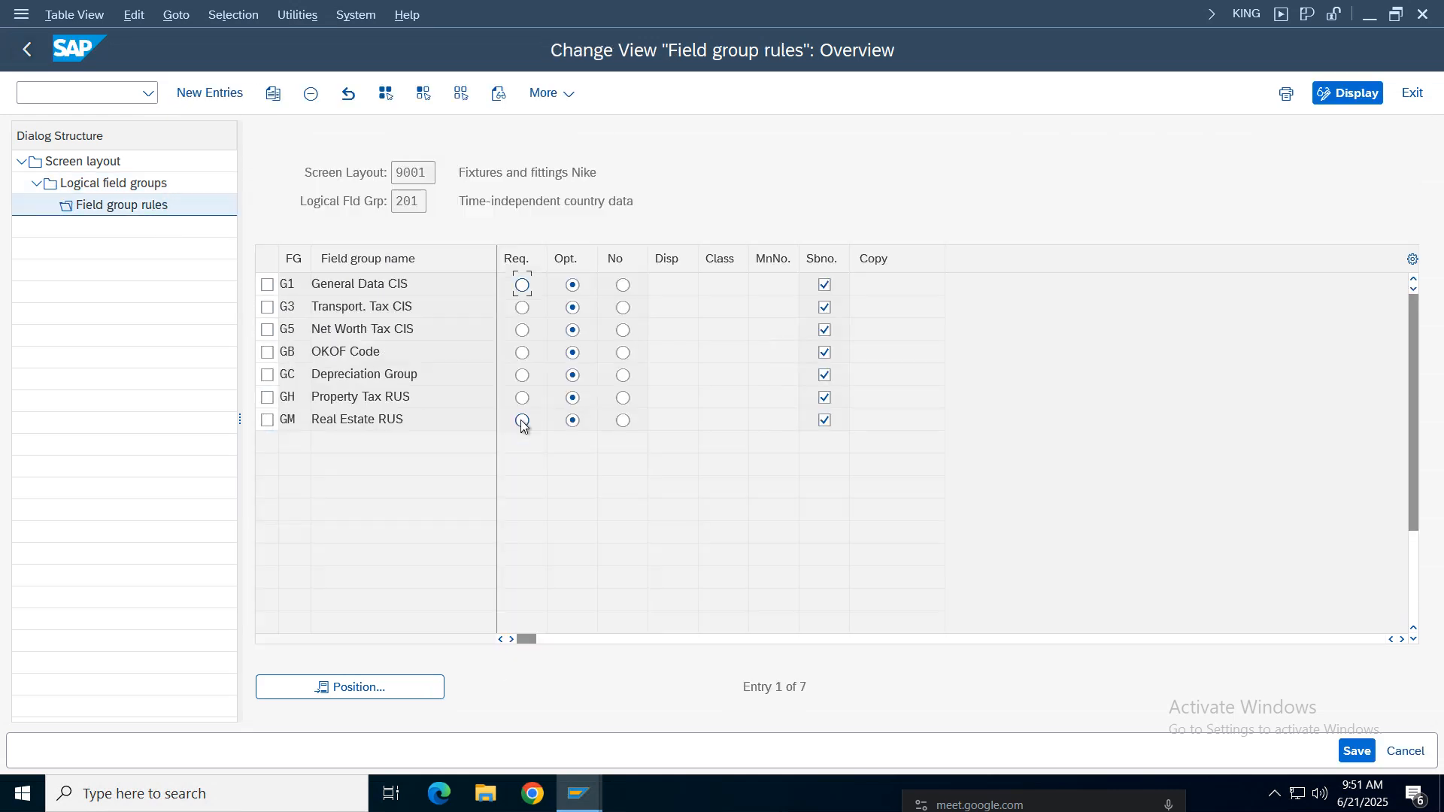
pyautogui.click(27, 50)
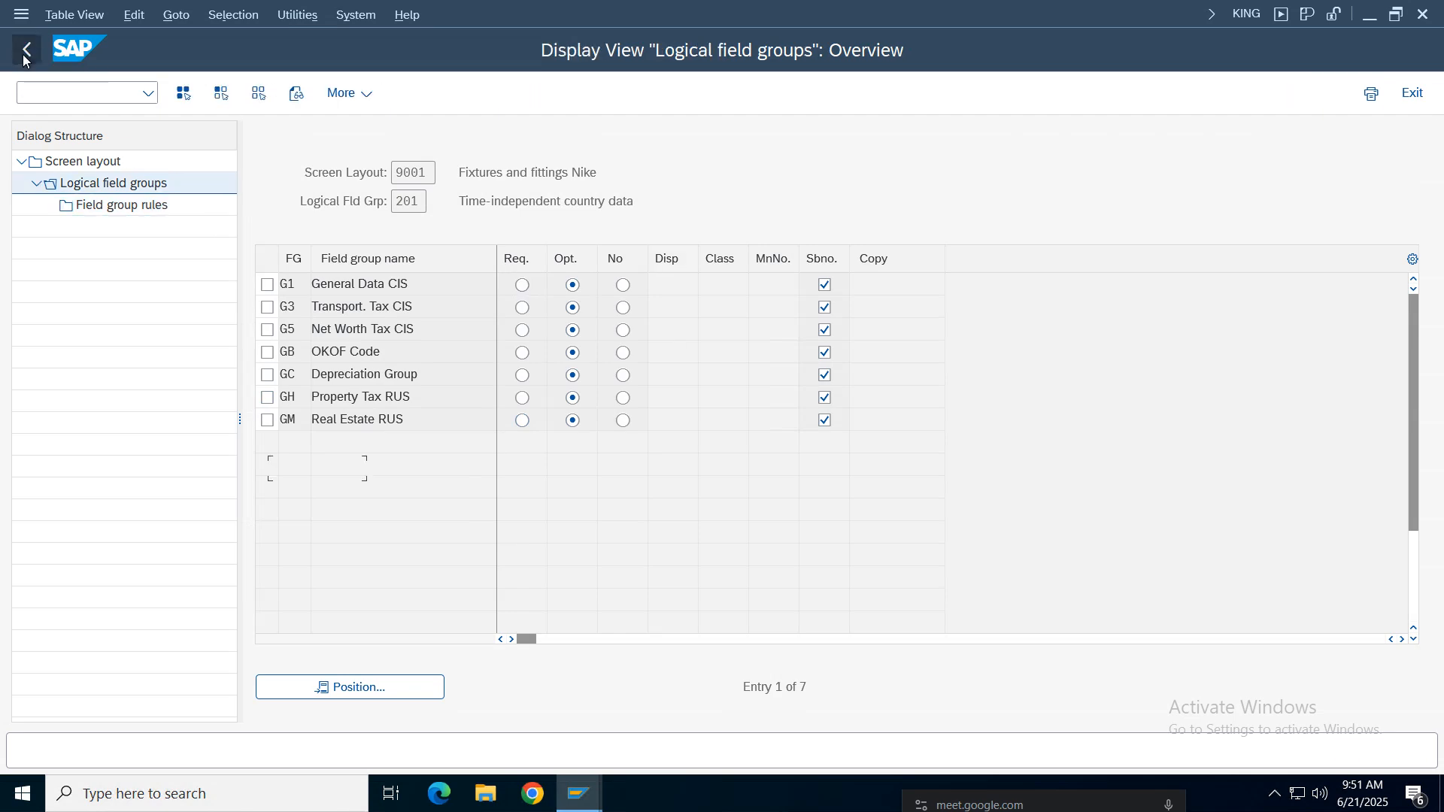
# Step: Leave the asset master data screen layouts and open Define Screen Layout for Asset Depreciation Areas in the IMG
pyautogui.click(25, 60)
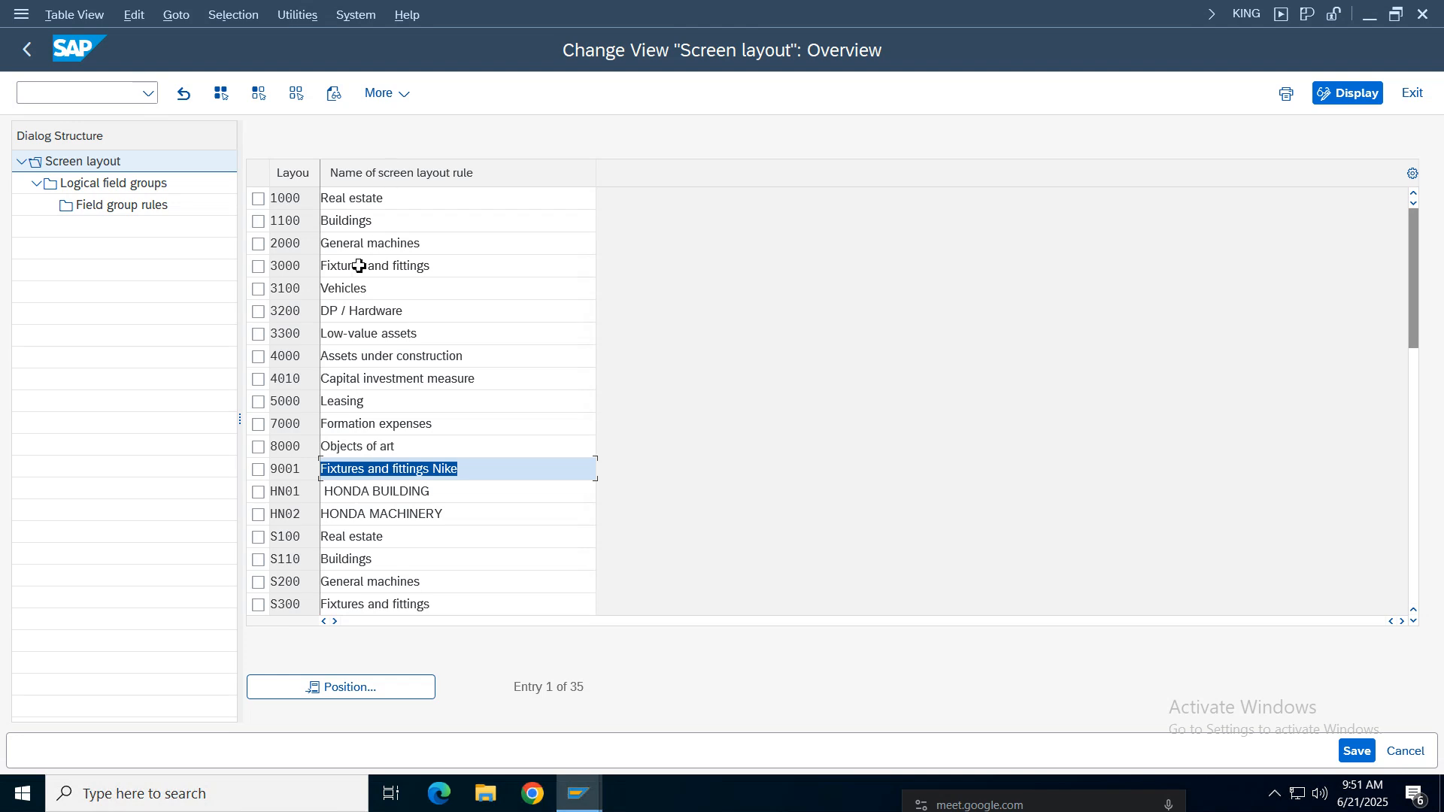
pyautogui.click(32, 47)
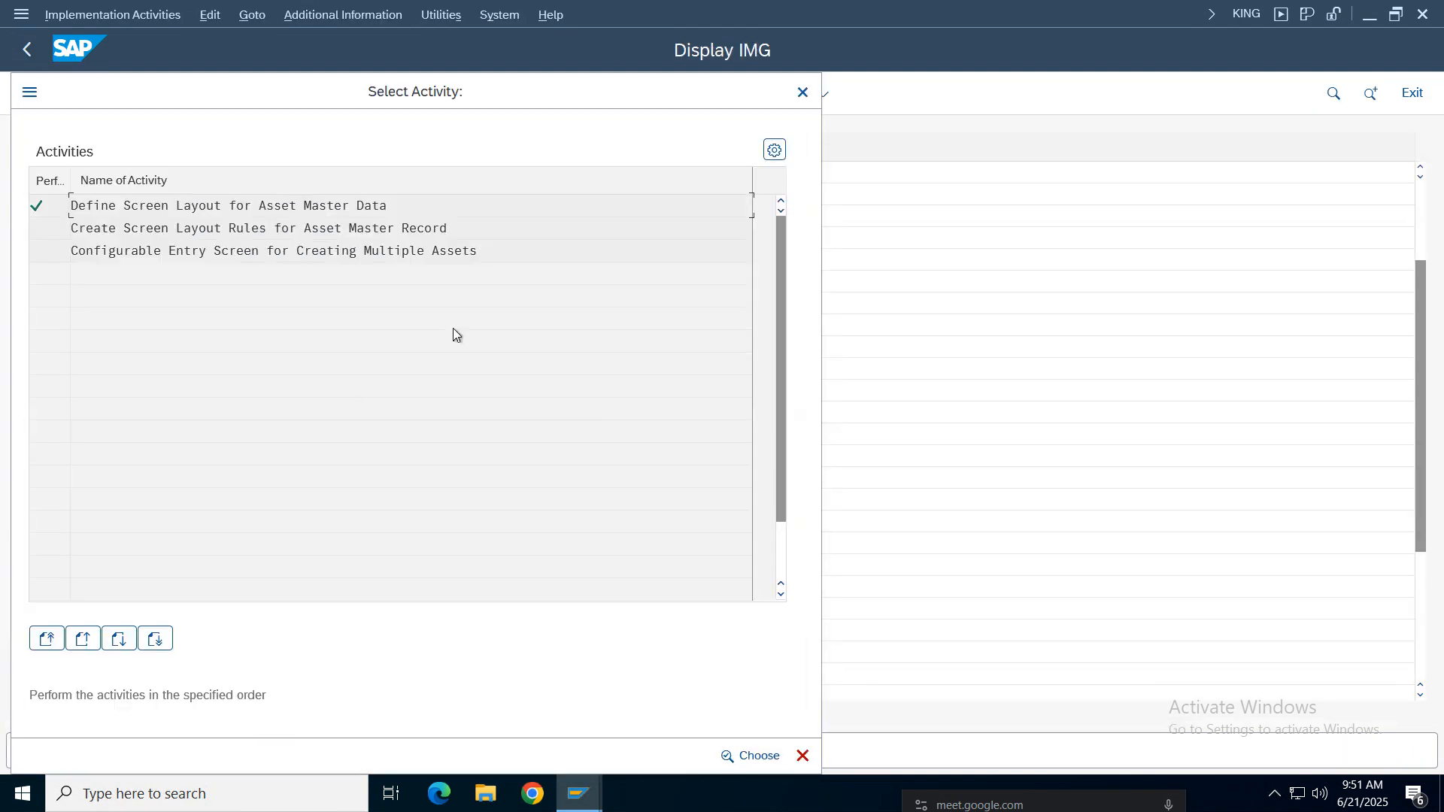
pyautogui.click(802, 92)
pyautogui.click(177, 505)
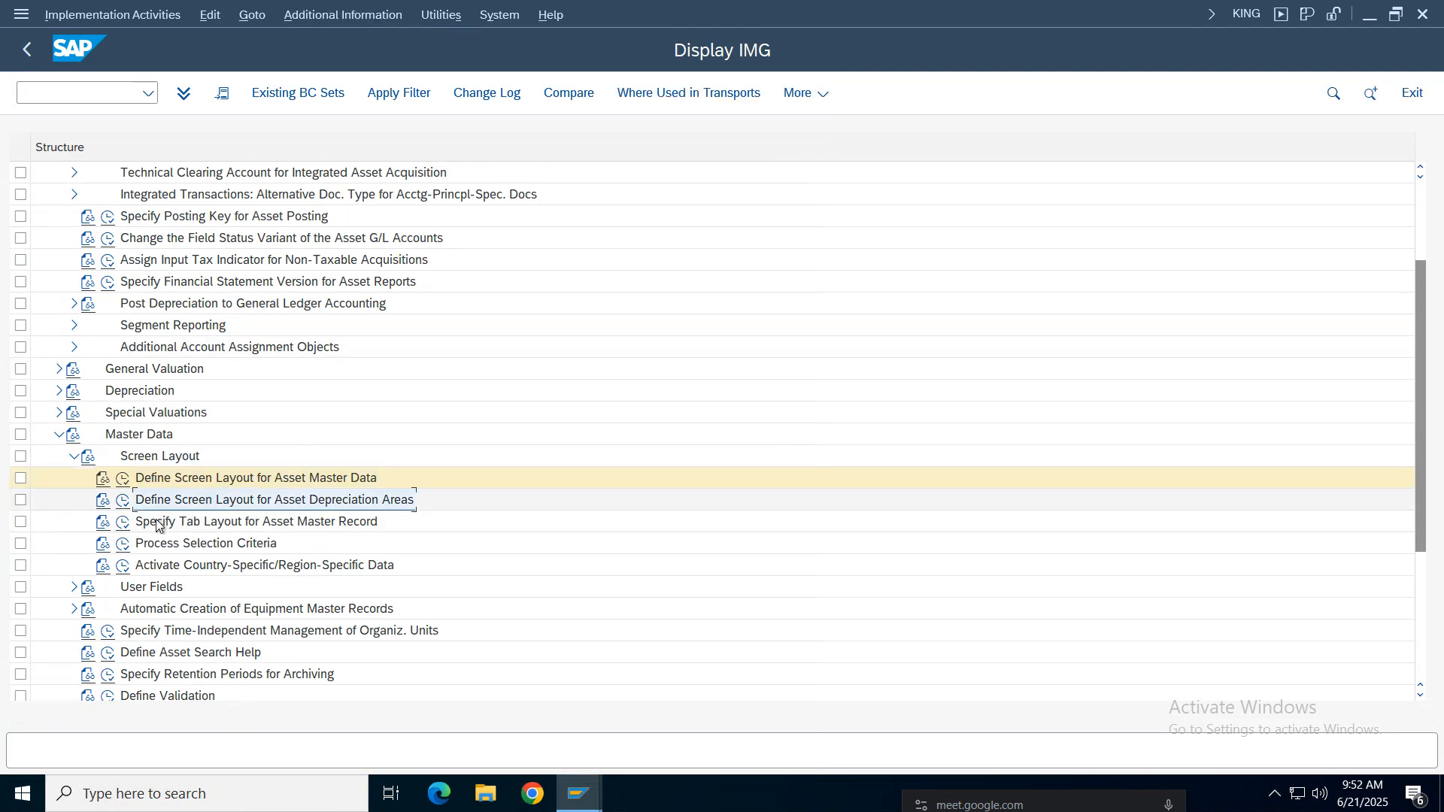
pyautogui.click(122, 501)
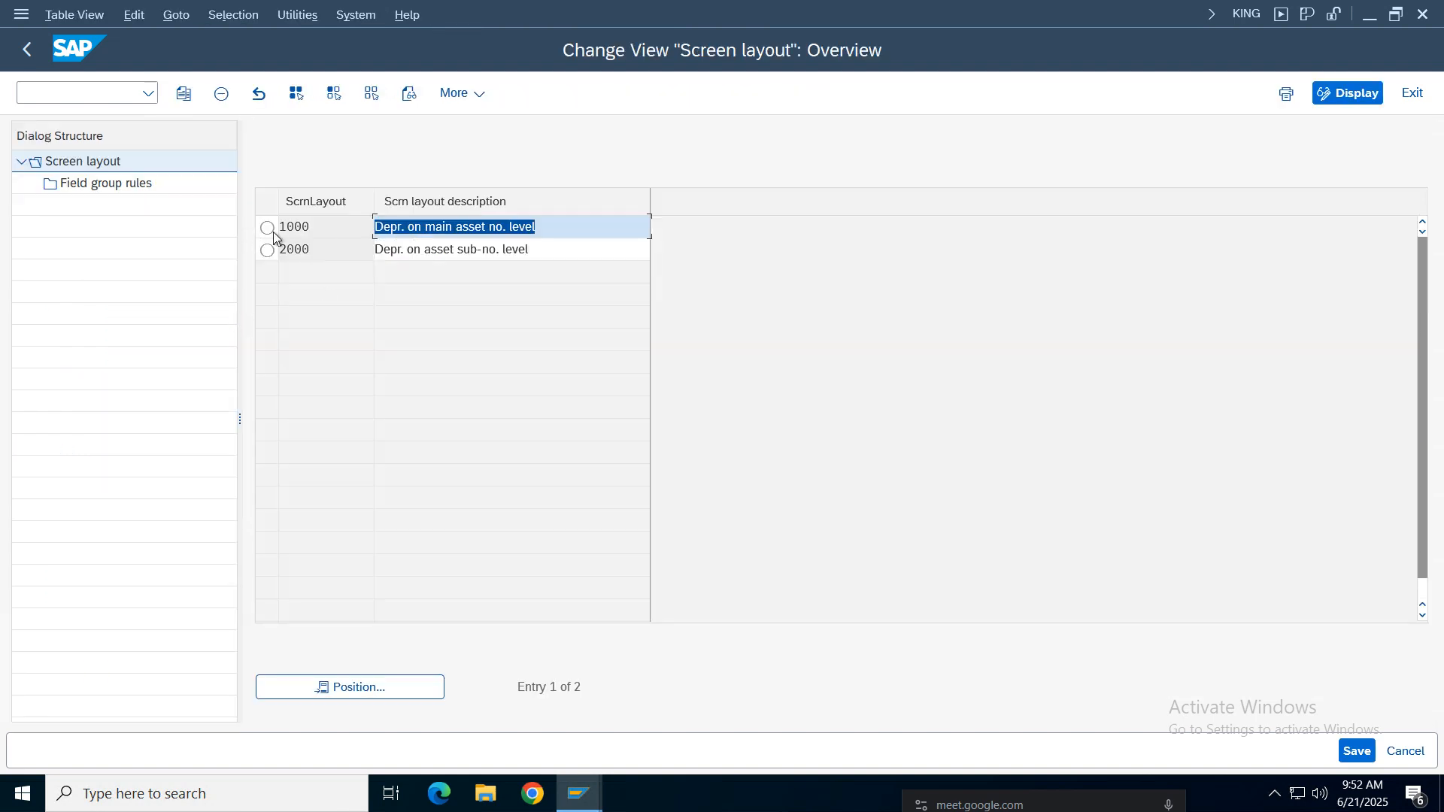
# Step: Examine the field group rules of depreciation area layout 1000, Depr. on main asset no. level, and return to the layout list
pyautogui.click(268, 228)
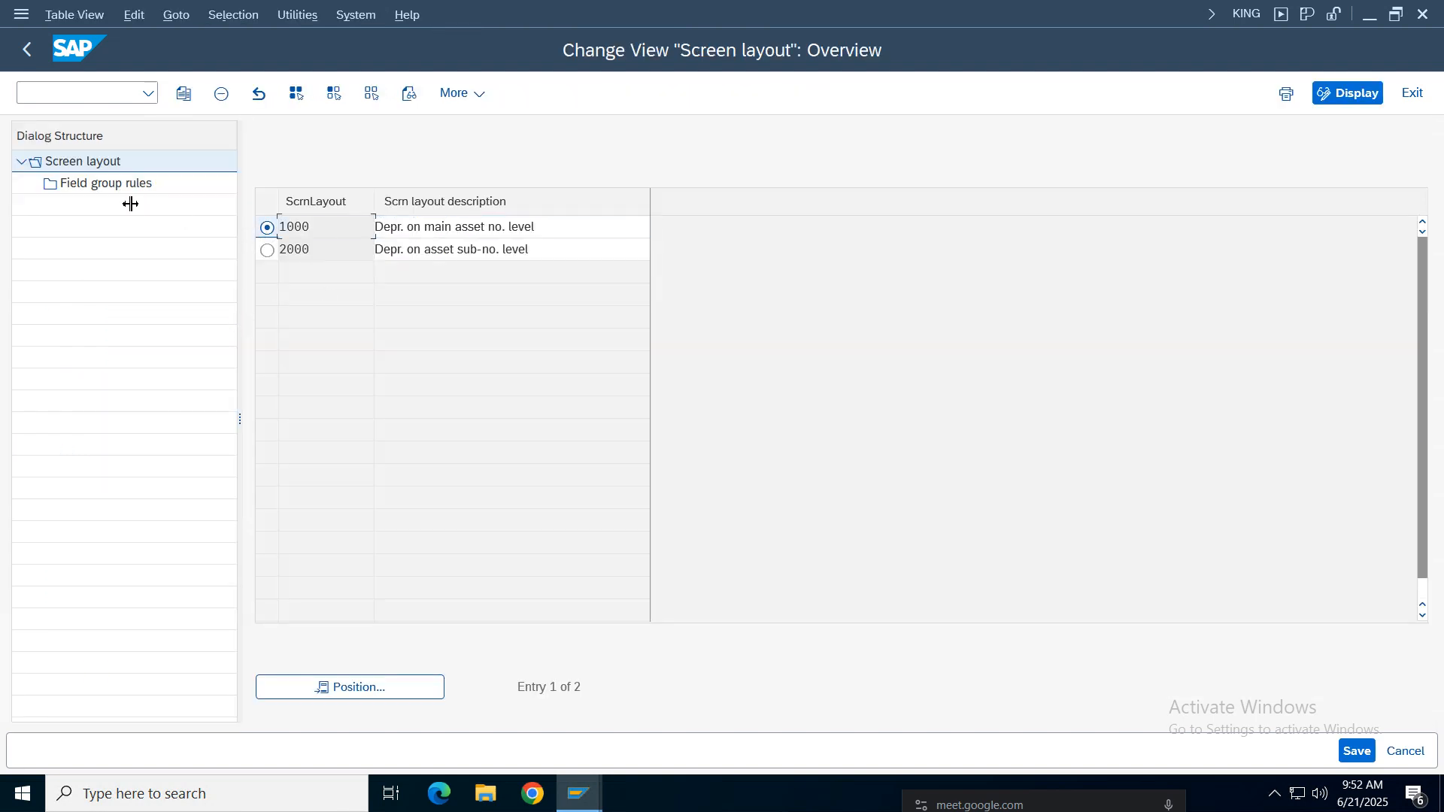
pyautogui.doubleClick(125, 183)
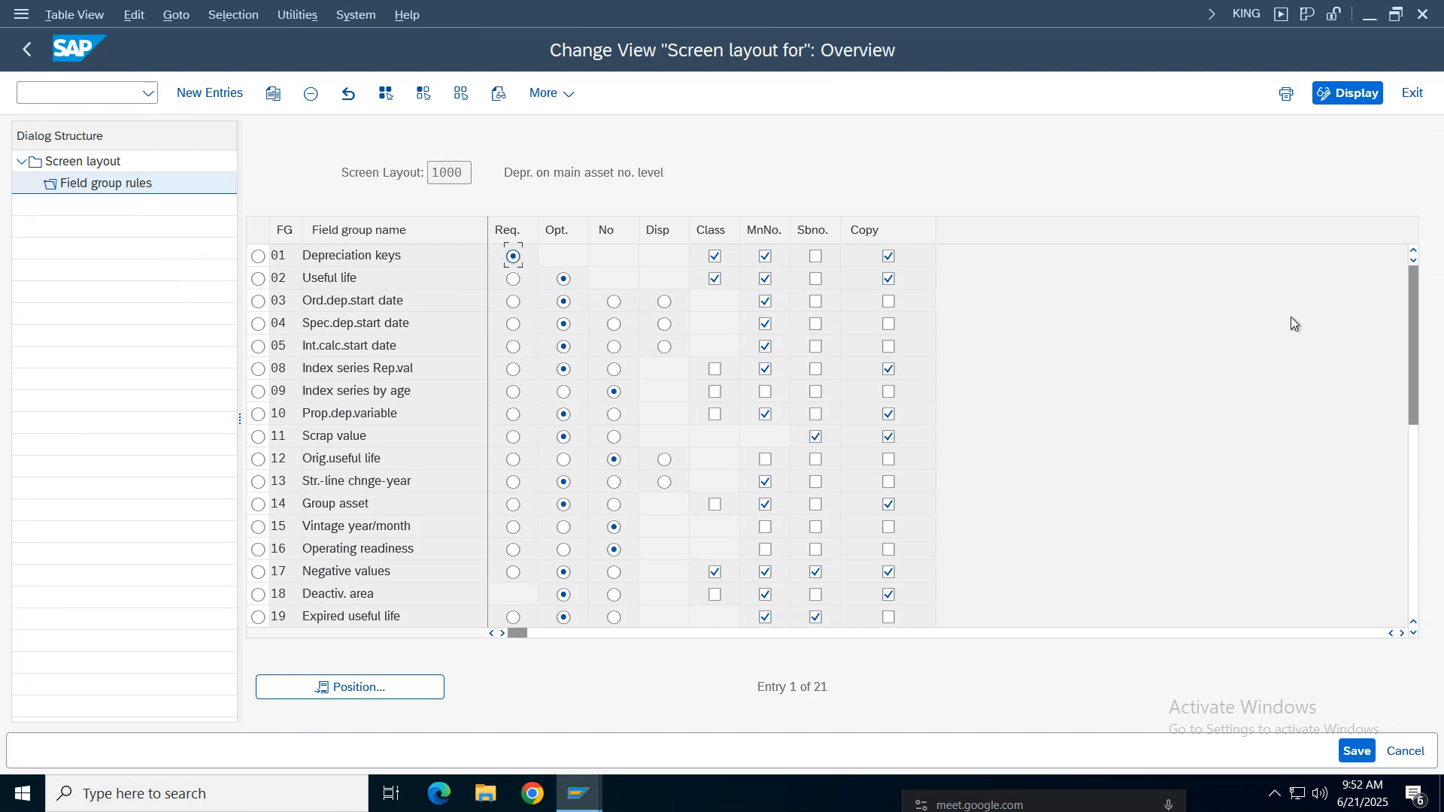
pyautogui.moveTo(1416, 313); pyautogui.dragTo(1400, 256)
pyautogui.doubleClick(81, 161)
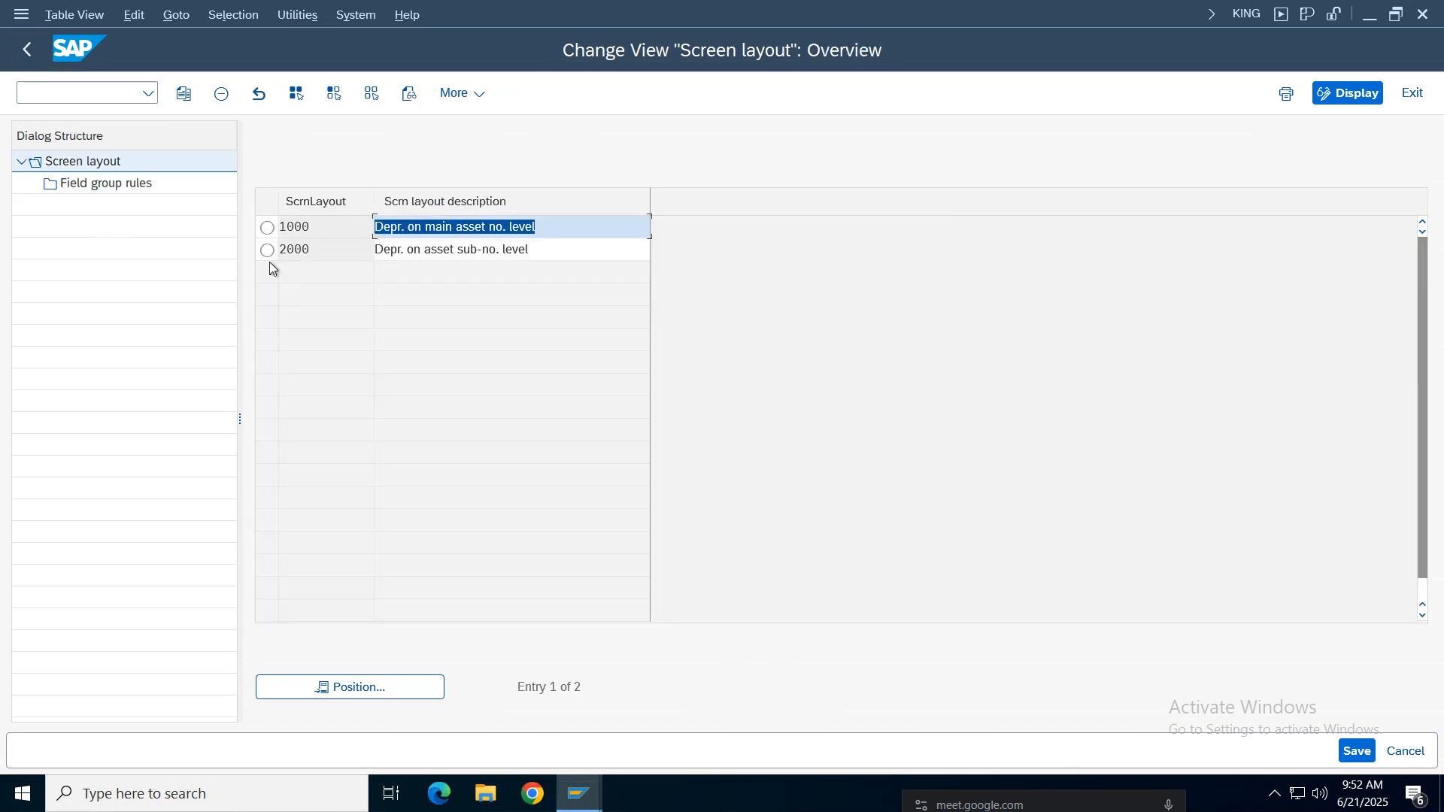
# Step: Examine the field group rules of depreciation area layout 2000, Depr. on asset sub-no. level, and return to the IMG
pyautogui.click(267, 251)
pyautogui.doubleClick(143, 183)
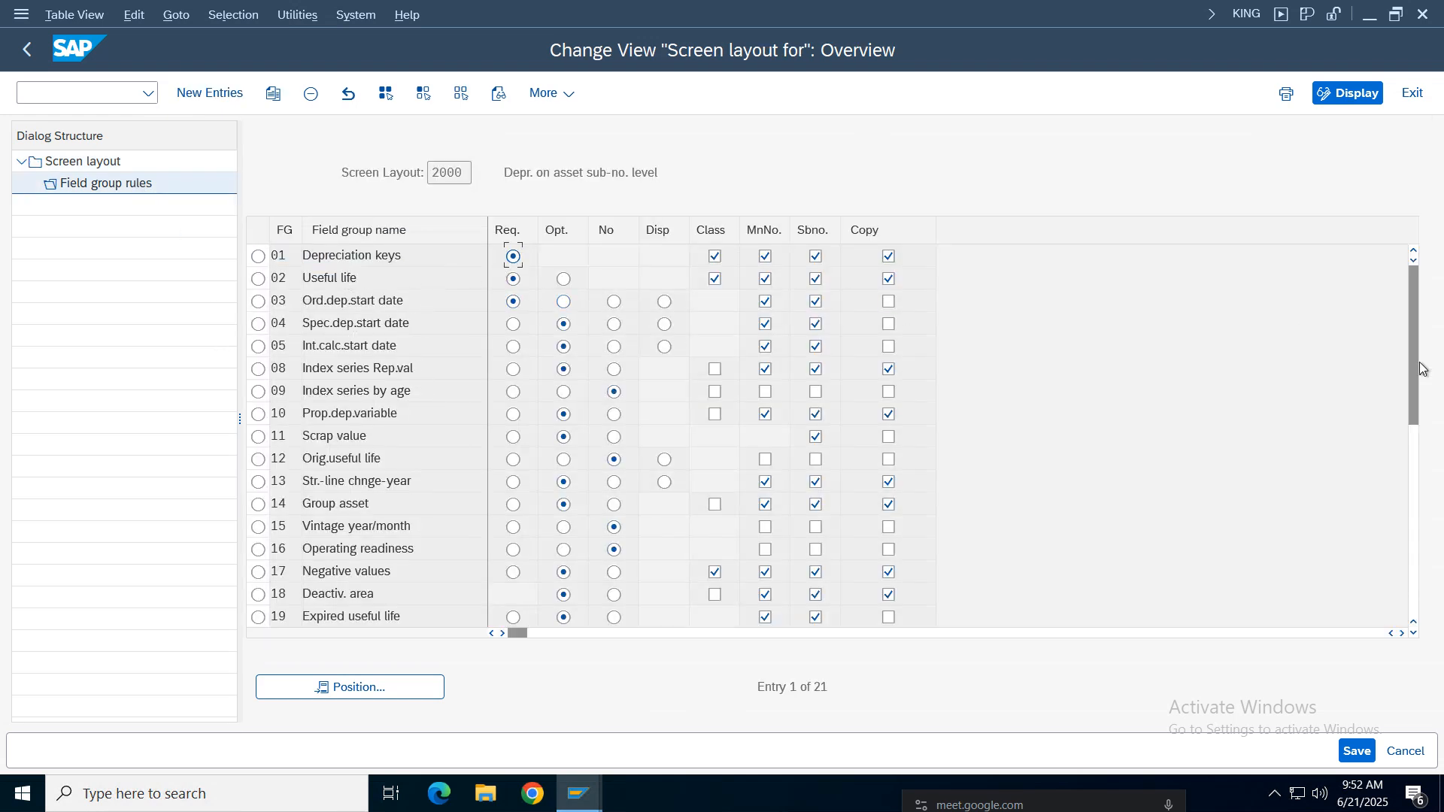
pyautogui.moveTo(1418, 337); pyautogui.dragTo(1417, 443)
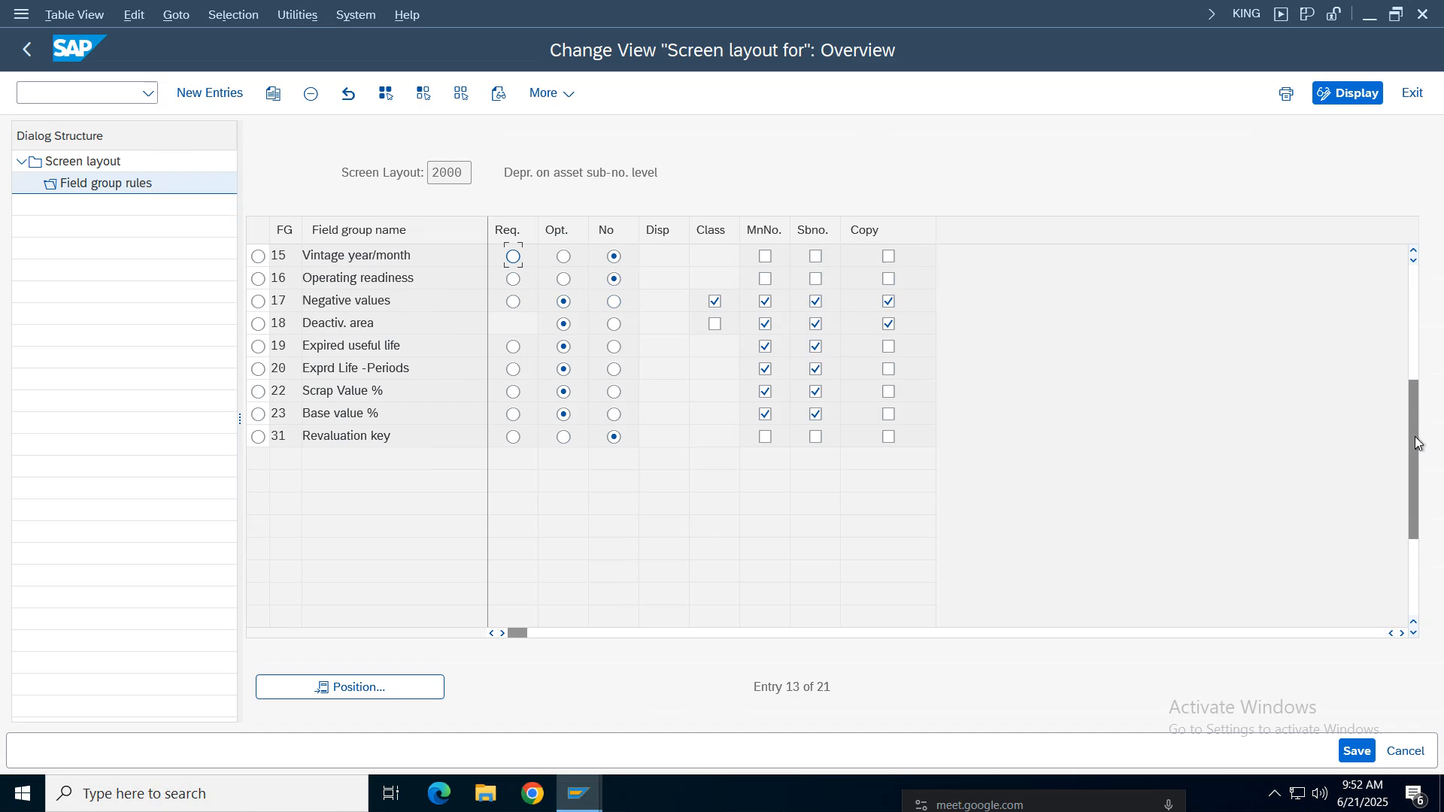
pyautogui.click(27, 49)
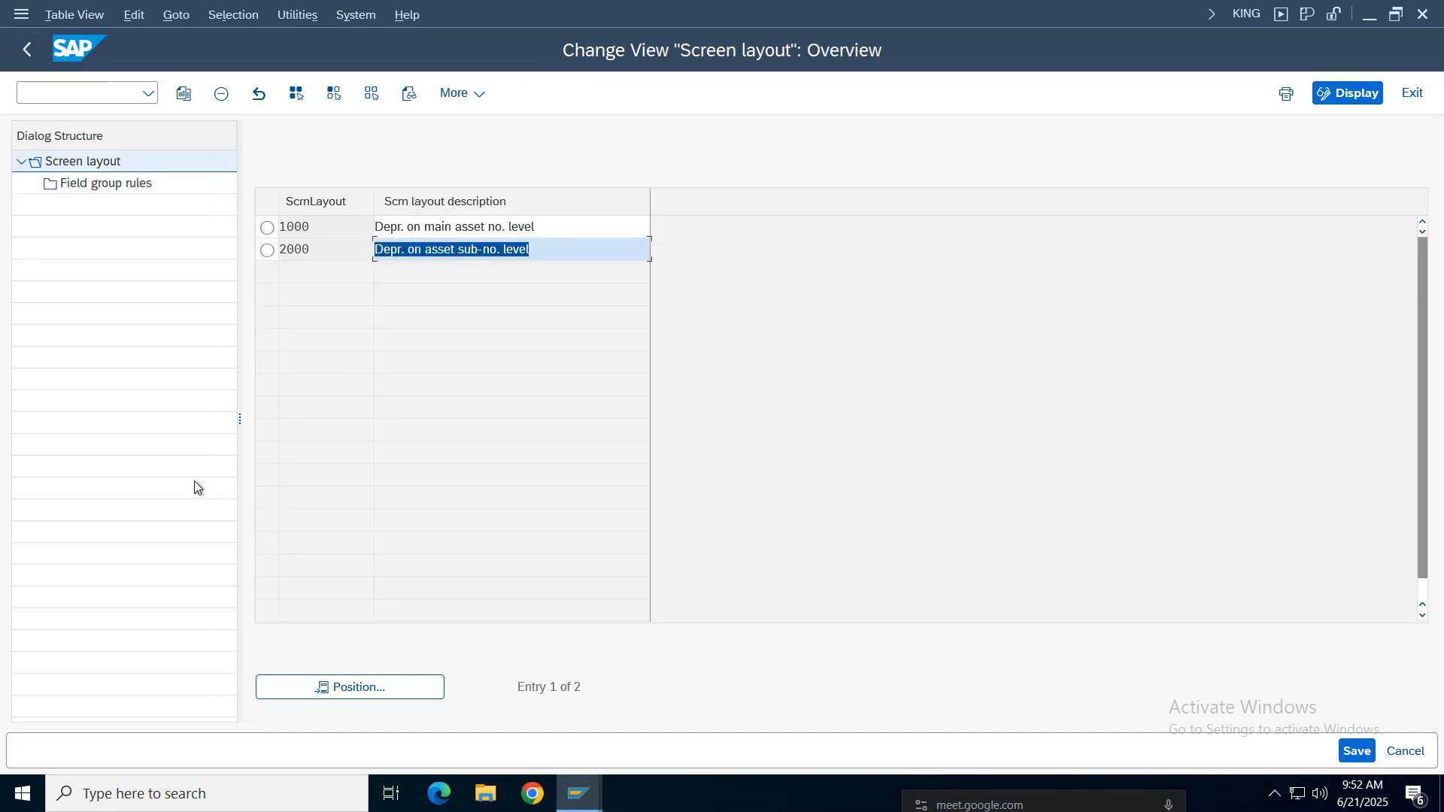
pyautogui.click(27, 50)
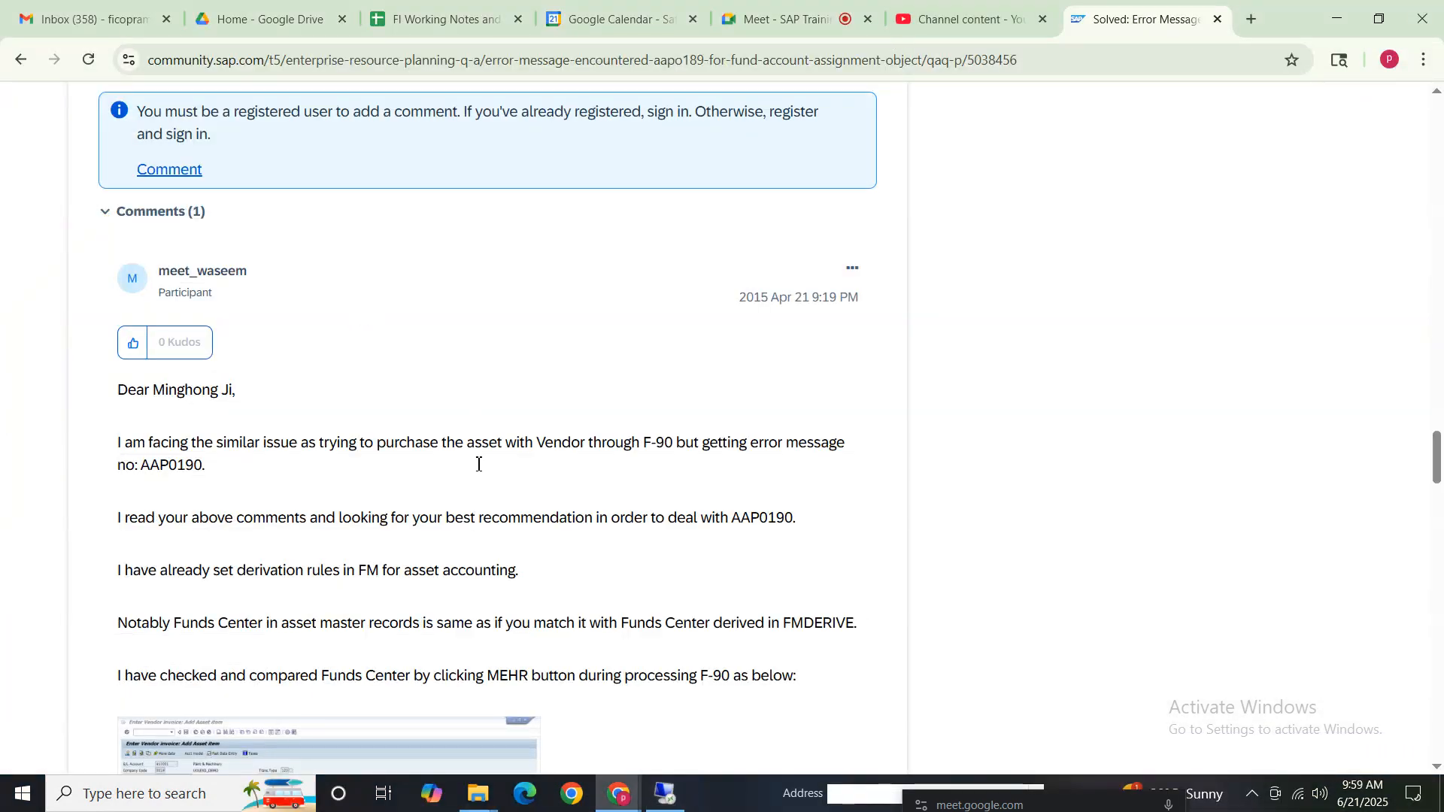
# Step: Switch to the SAP Community thread in Chrome and read the accepted solution for AAPO189, marking the field name GEBER
pyautogui.moveTo(355, 572); pyautogui.dragTo(397, 572)
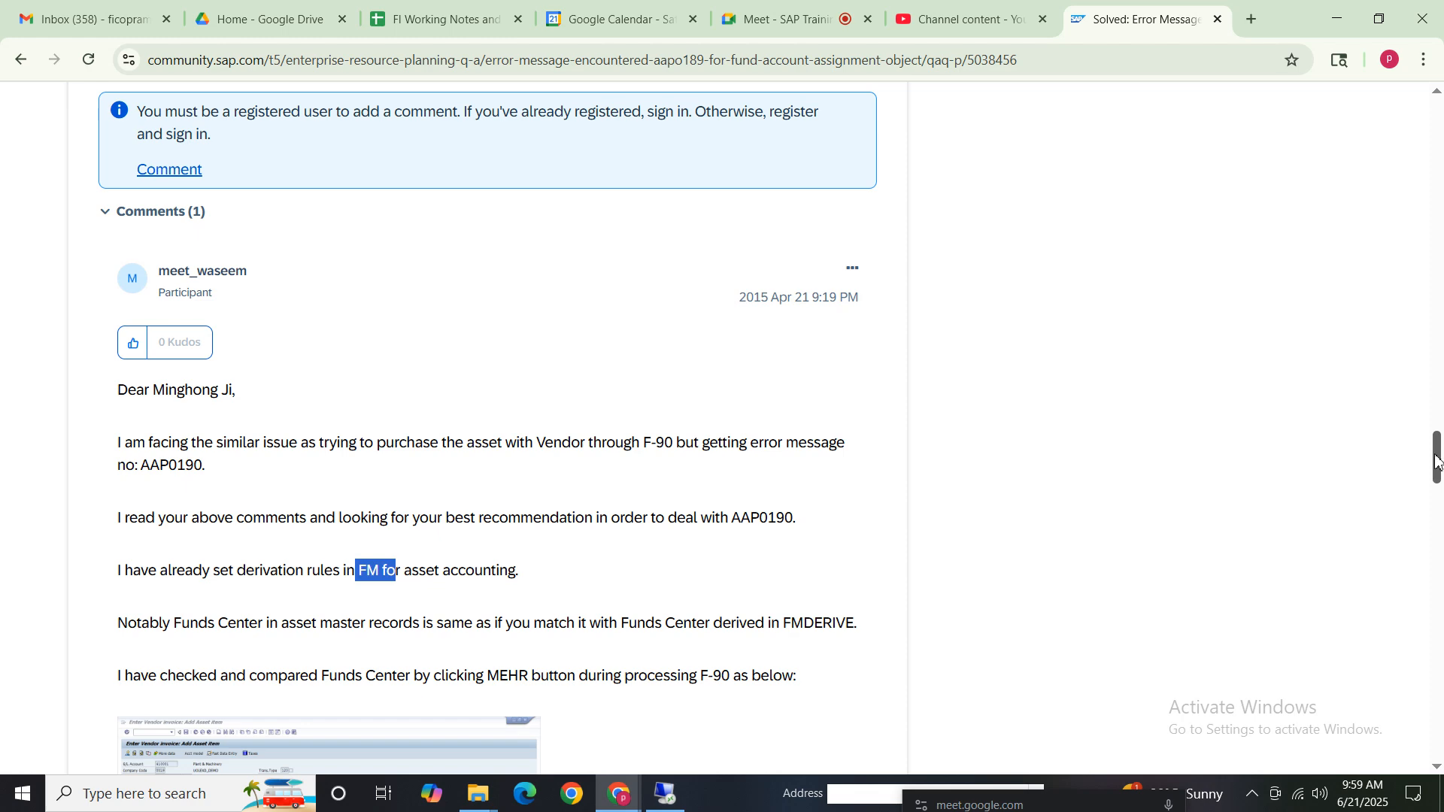
pyautogui.moveTo(1437, 460); pyautogui.dragTo(1397, 277)
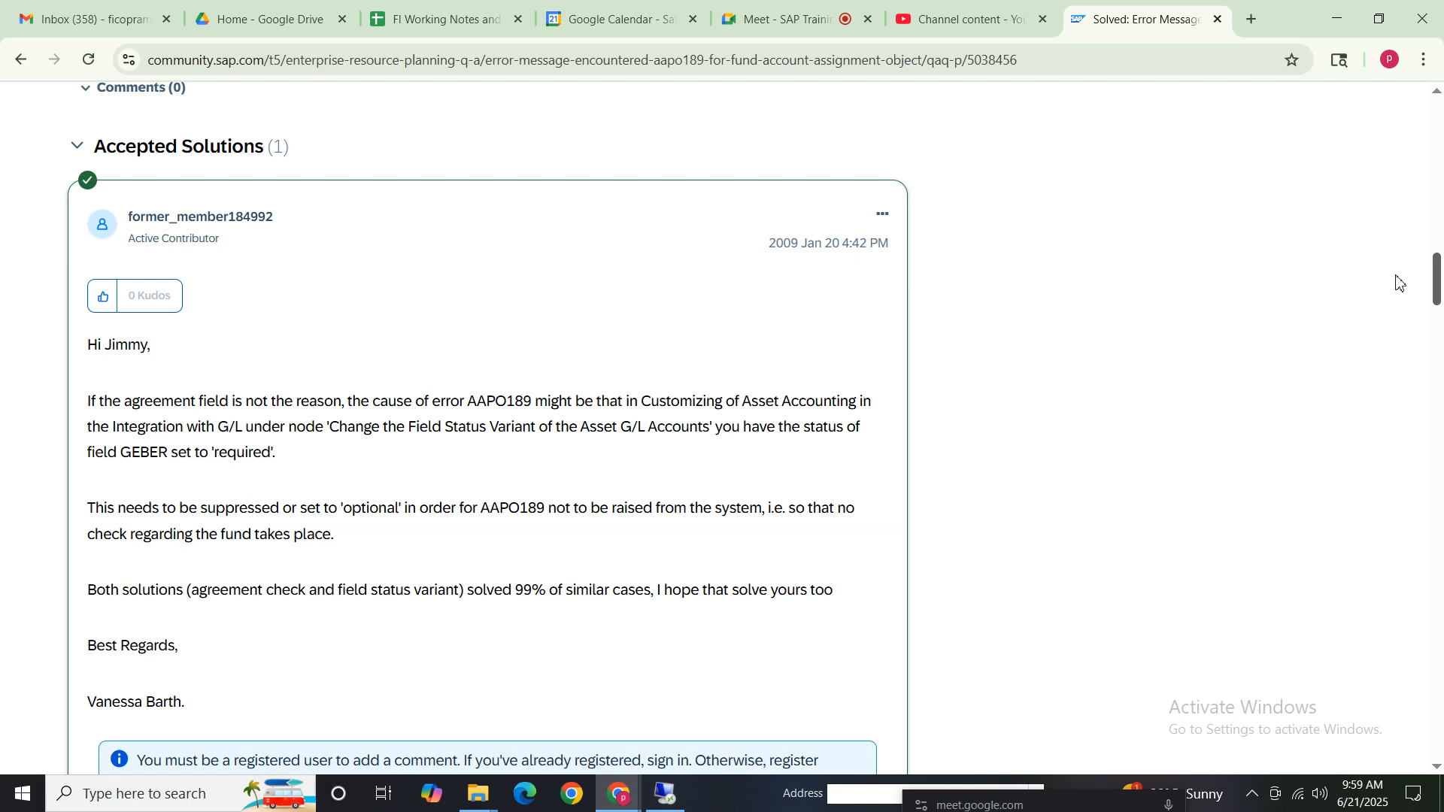
pyautogui.moveTo(1396, 276); pyautogui.dragTo(1397, 276)
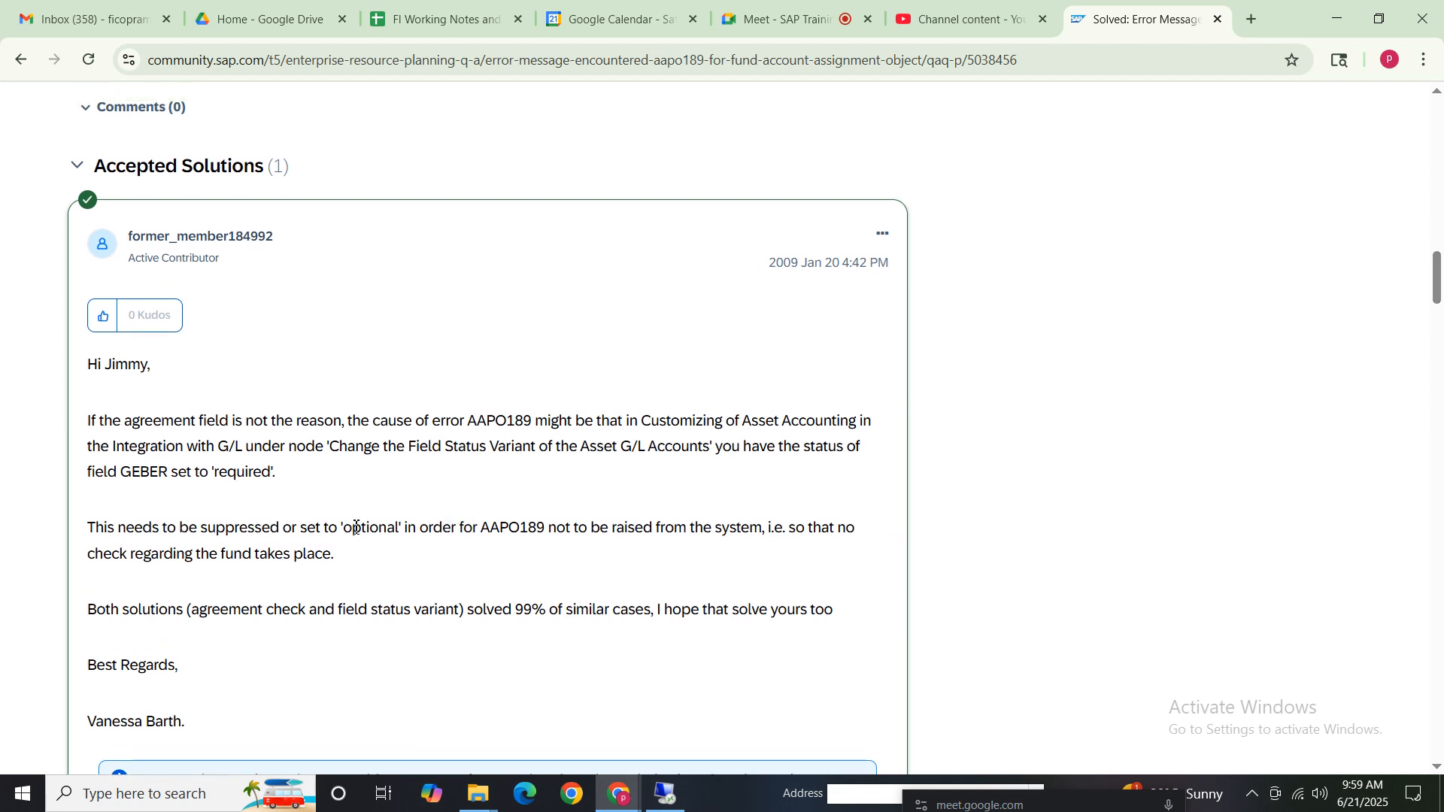
pyautogui.moveTo(121, 472); pyautogui.dragTo(169, 474)
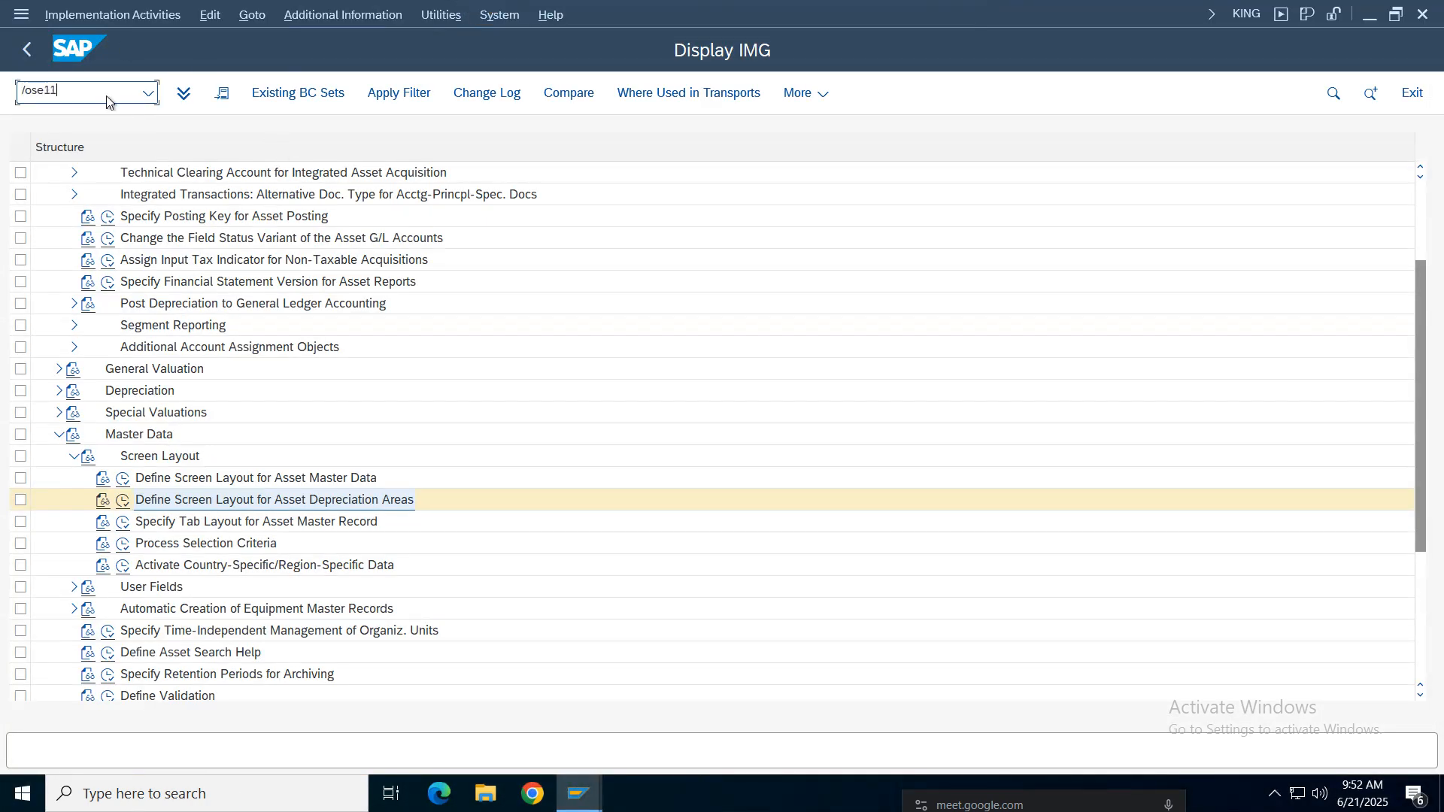
# Step: Open the ABAP Dictionary with transaction SE11 in a new SAP session
pyautogui.press('Return')
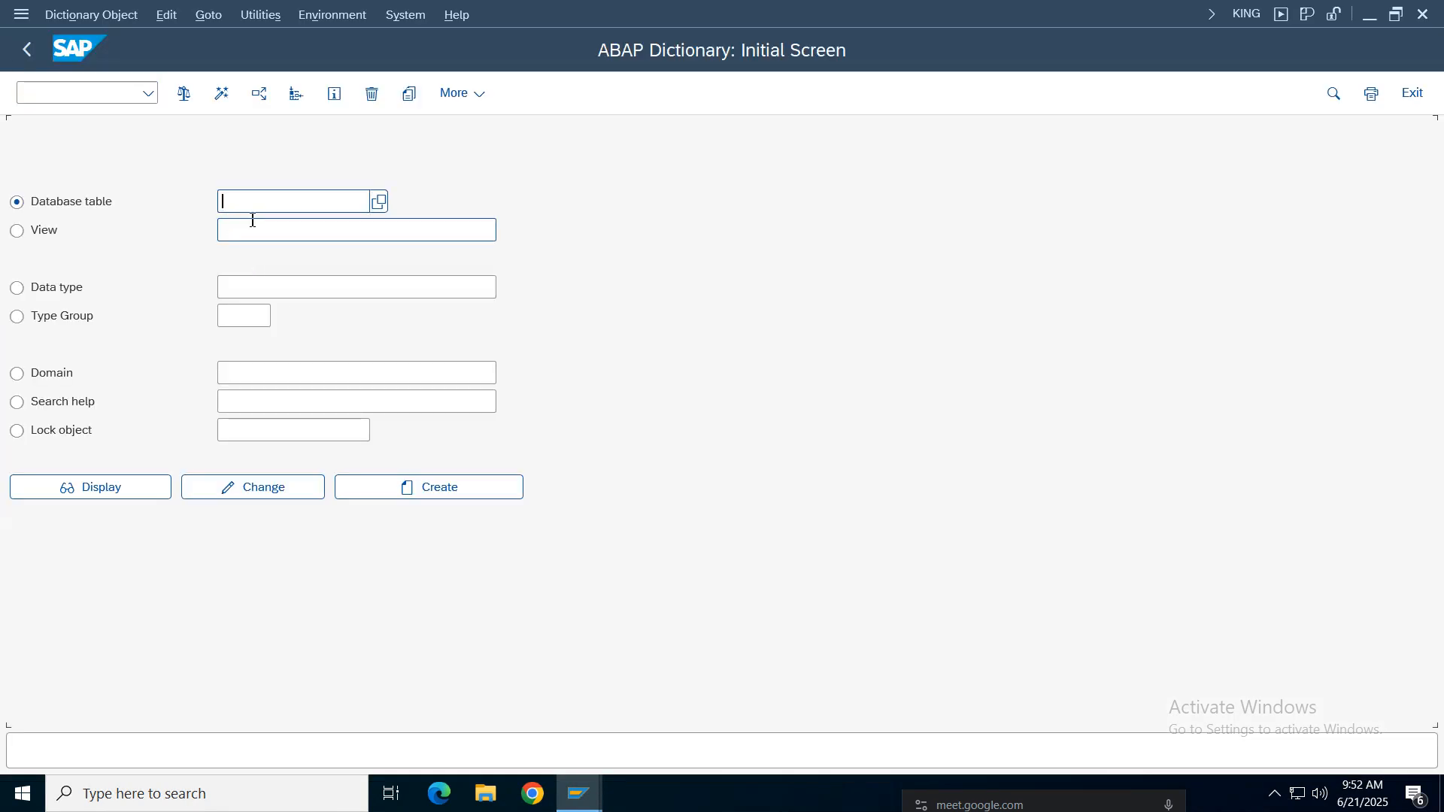
pyautogui.click(252, 232)
pyautogui.click(252, 201)
pyautogui.write('Account object P Message No. AAPO189')
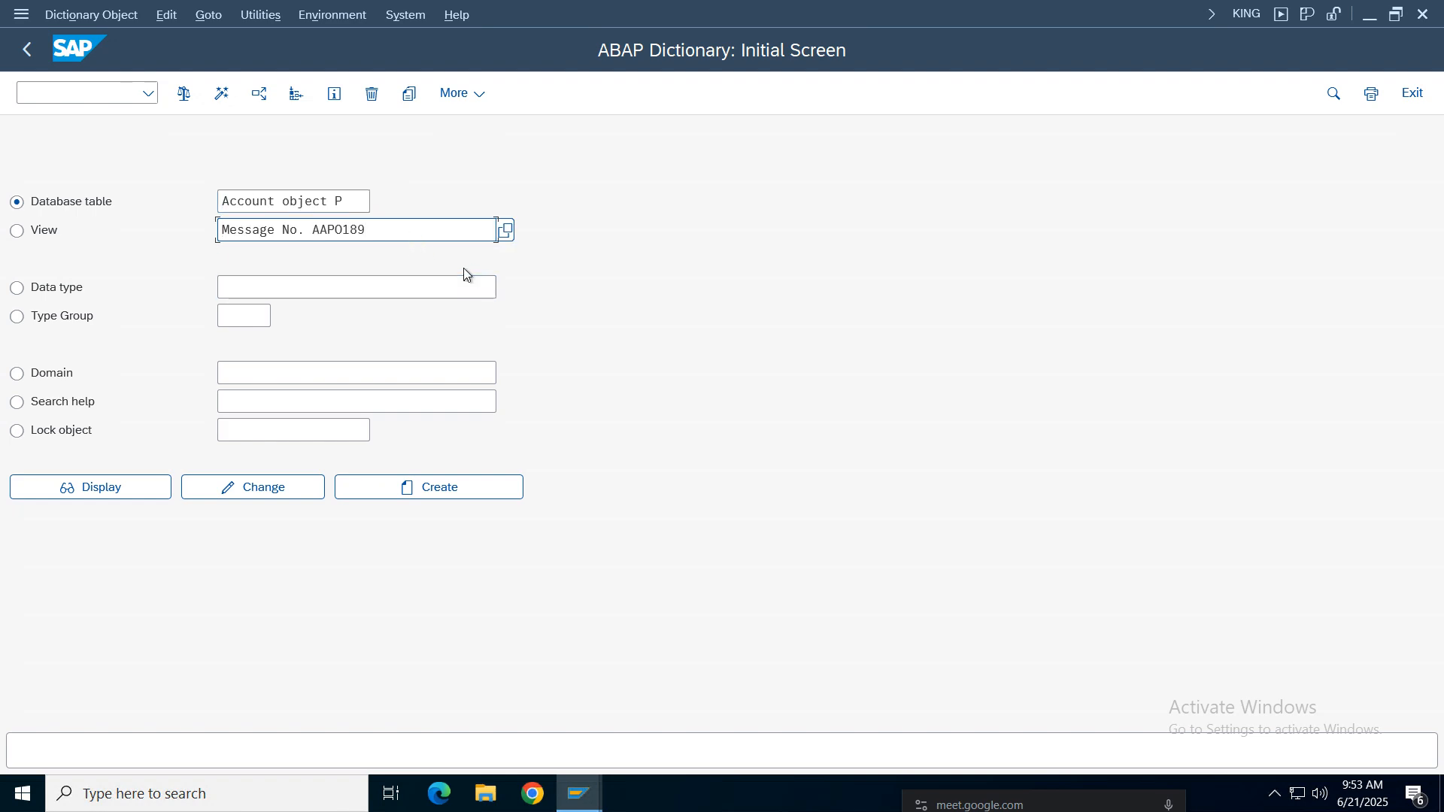
pyautogui.hotkey('alt', 'Tab')
pyautogui.press('alt')
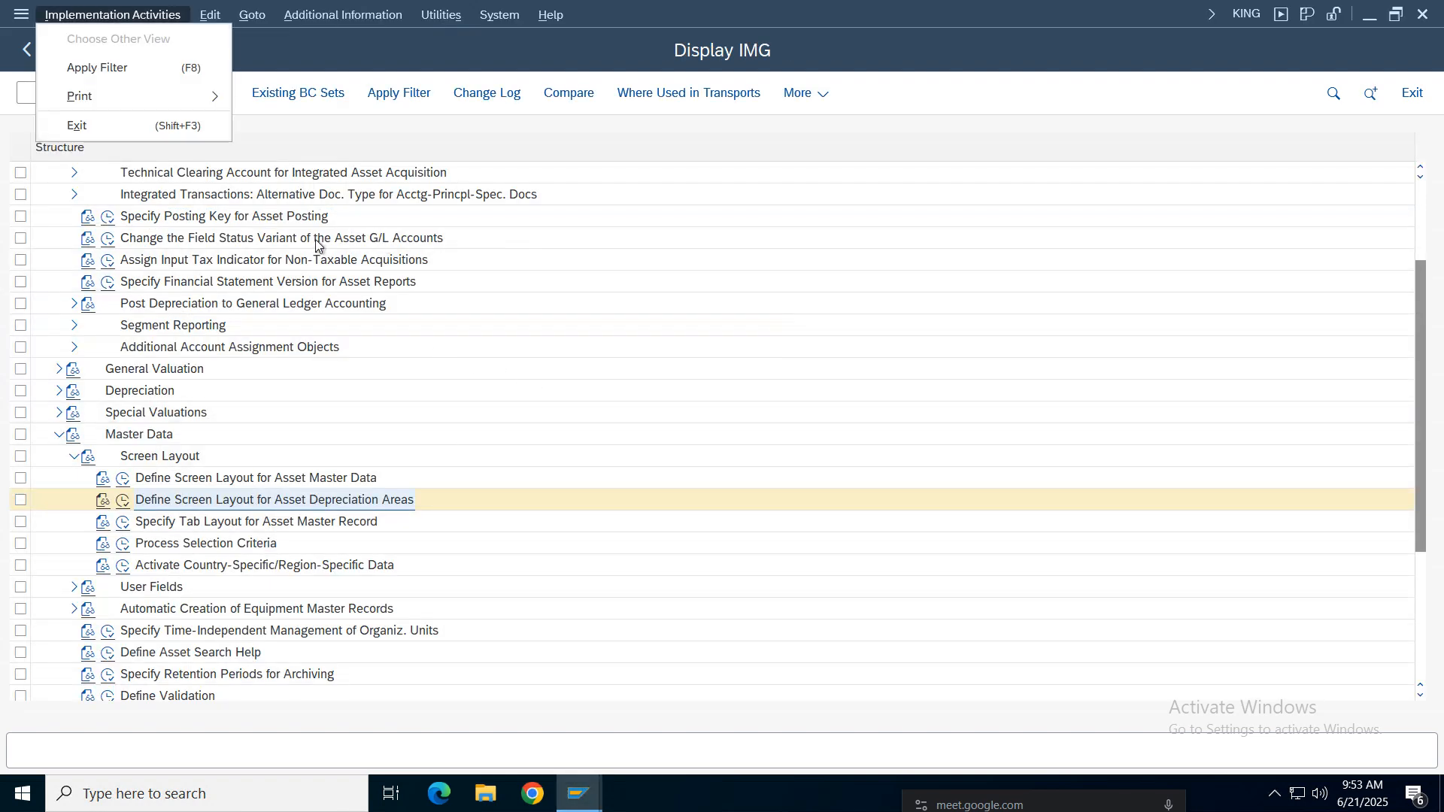
pyautogui.hotkey('alt', 'Tab')
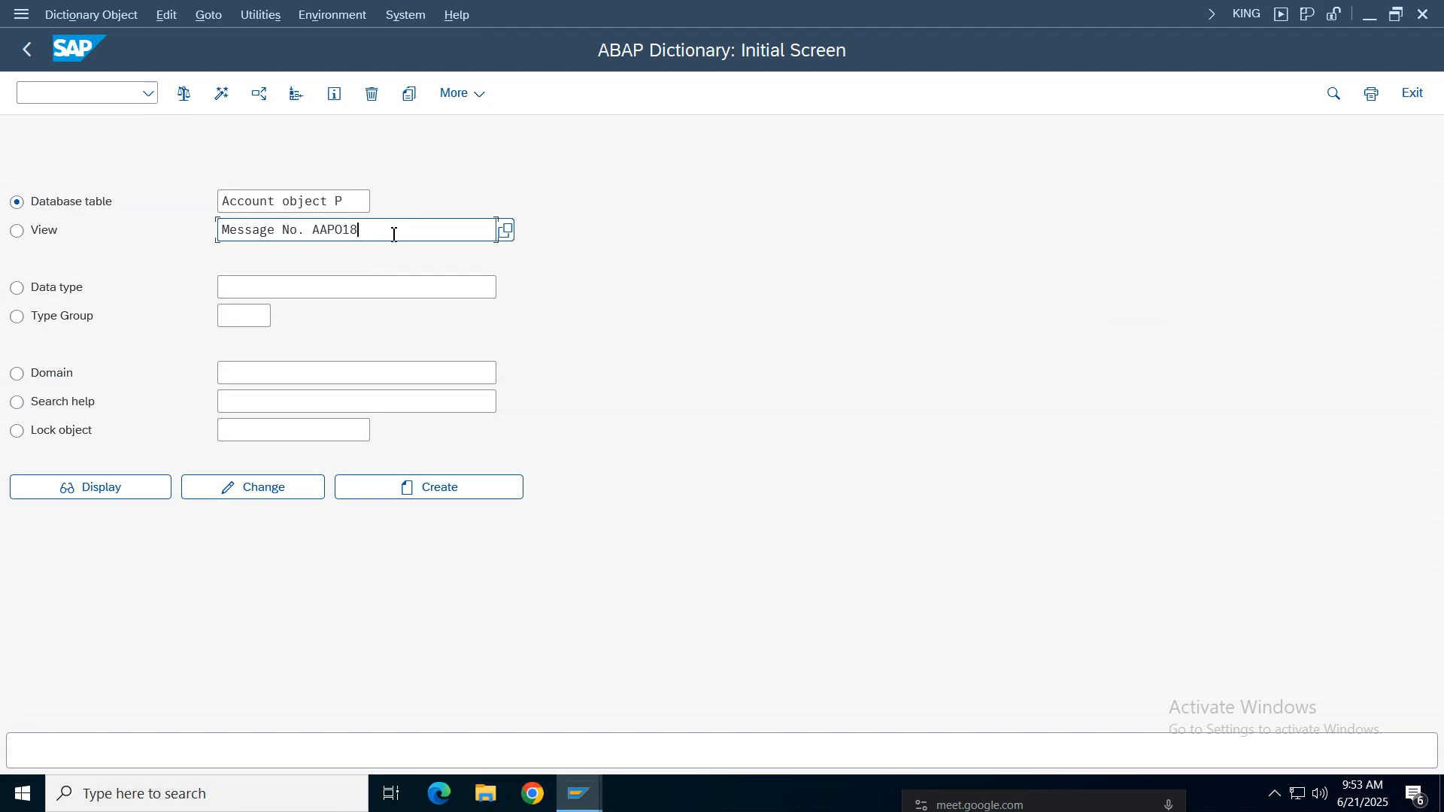
pyautogui.press('BackSpace')
pyautogui.press('BackSpace')
pyautogui.press('BackSpace')
pyautogui.press('BackSpace')
pyautogui.press('BackSpace')
pyautogui.click(356, 198)
pyautogui.press('BackSpace')
pyautogui.press('BackSpace')
pyautogui.press('BackSpace')
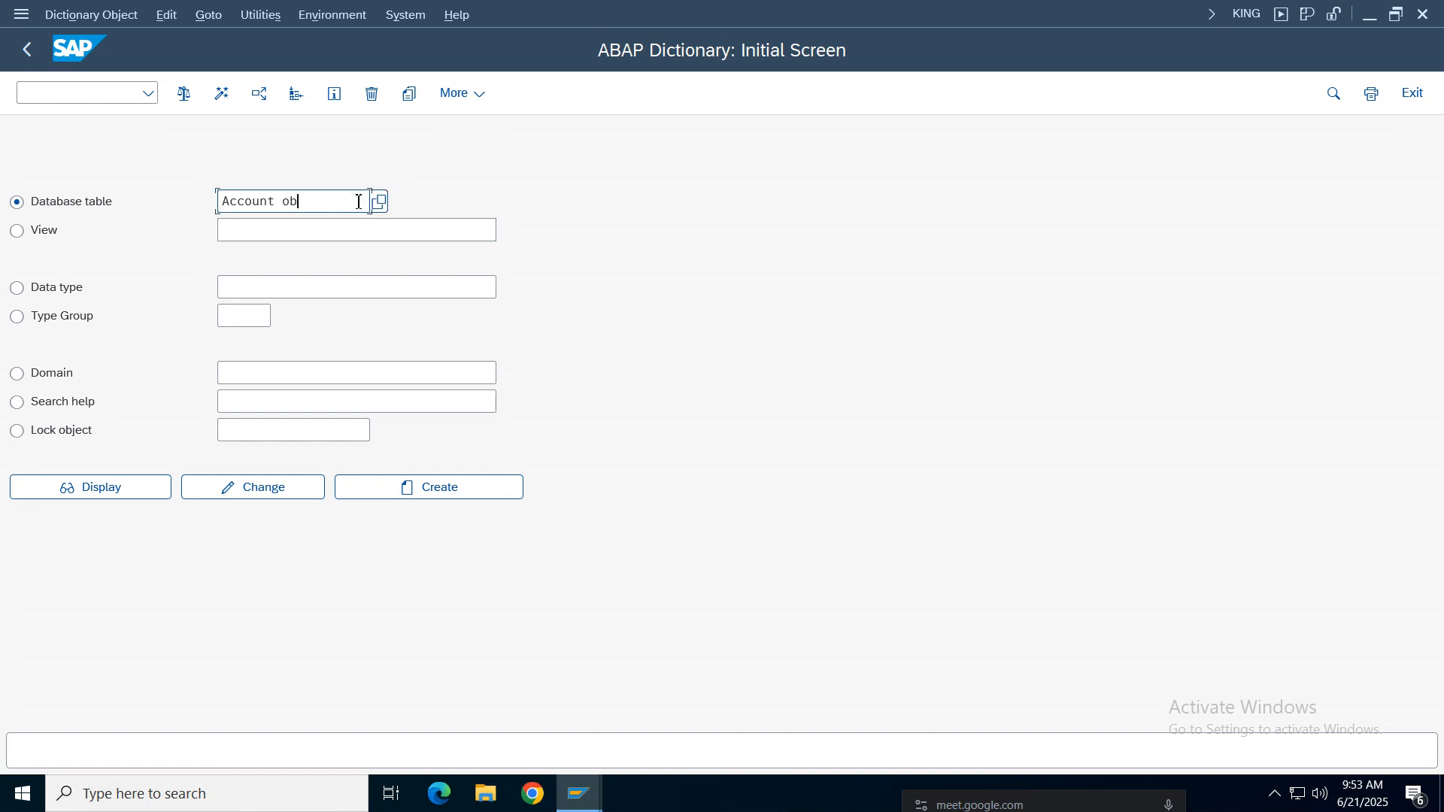
pyautogui.press('BackSpace')
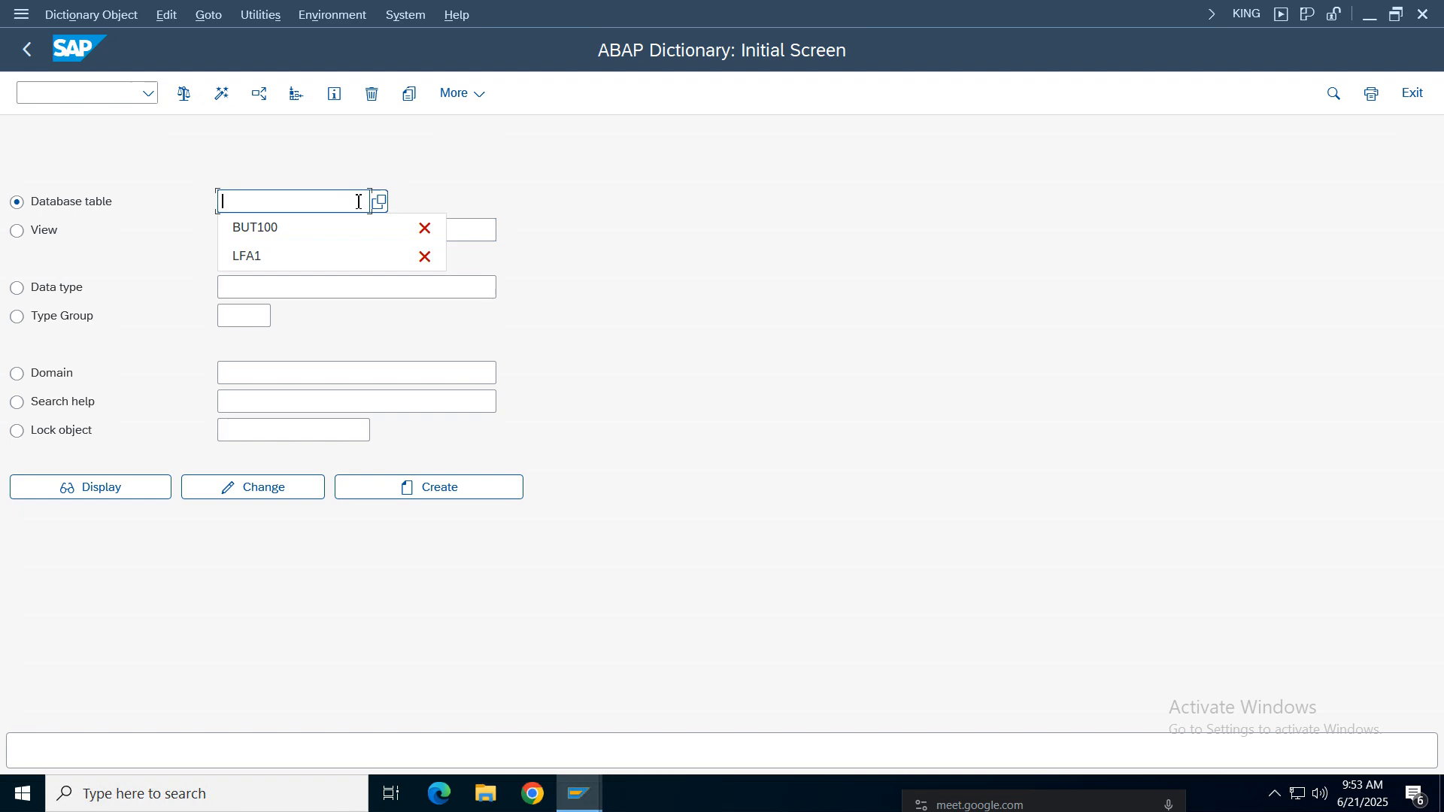
pyautogui.click(446, 169)
# Step: Try to display GEBER as a view in the ABAP Dictionary
pyautogui.click(354, 233)
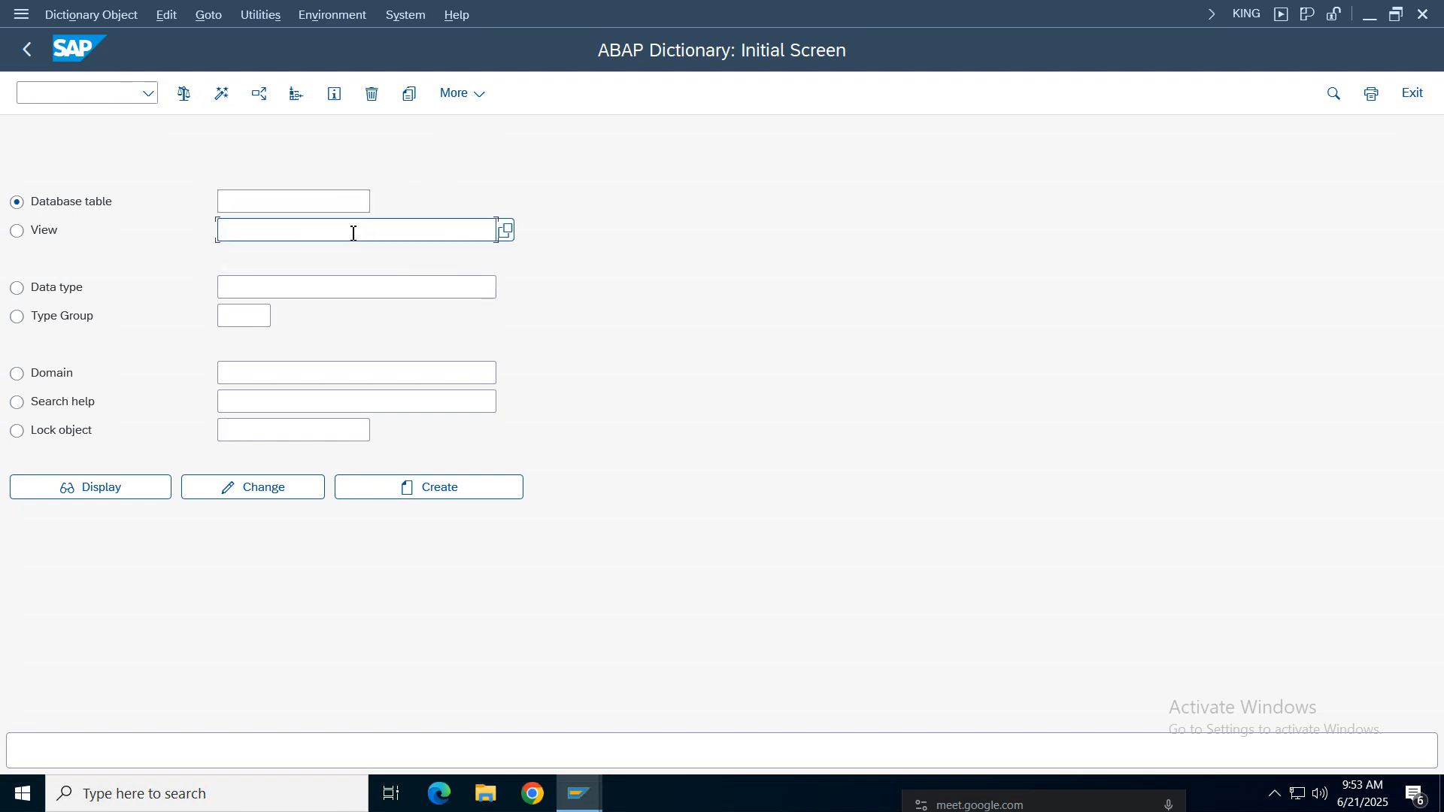
pyautogui.click(51, 238)
pyautogui.click(241, 233)
pyautogui.click(119, 486)
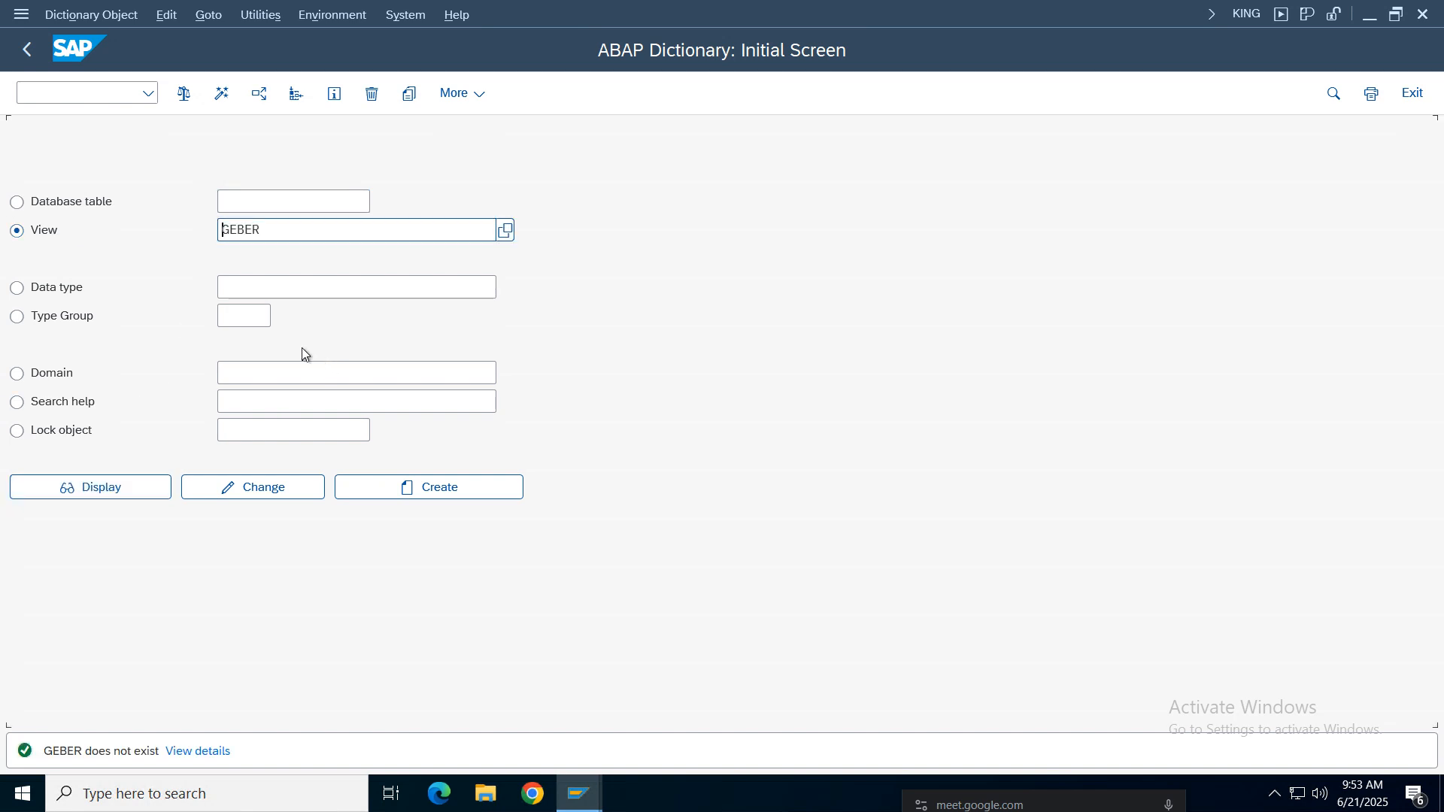
# Step: Try to display GEBER as a database table in the ABAP Dictionary
pyautogui.click(274, 200)
pyautogui.write('ge')
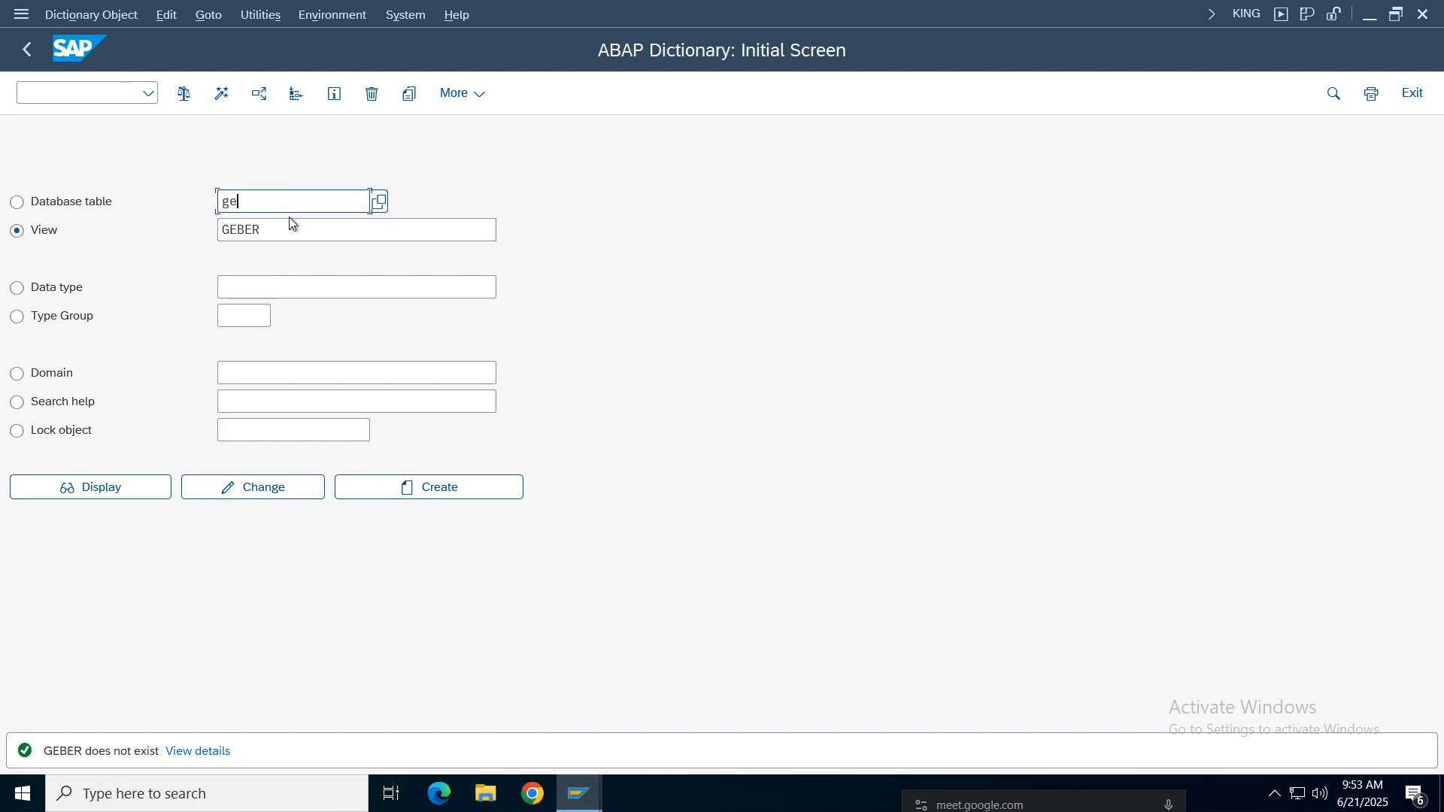
pyautogui.write('ber')
pyautogui.press('Return')
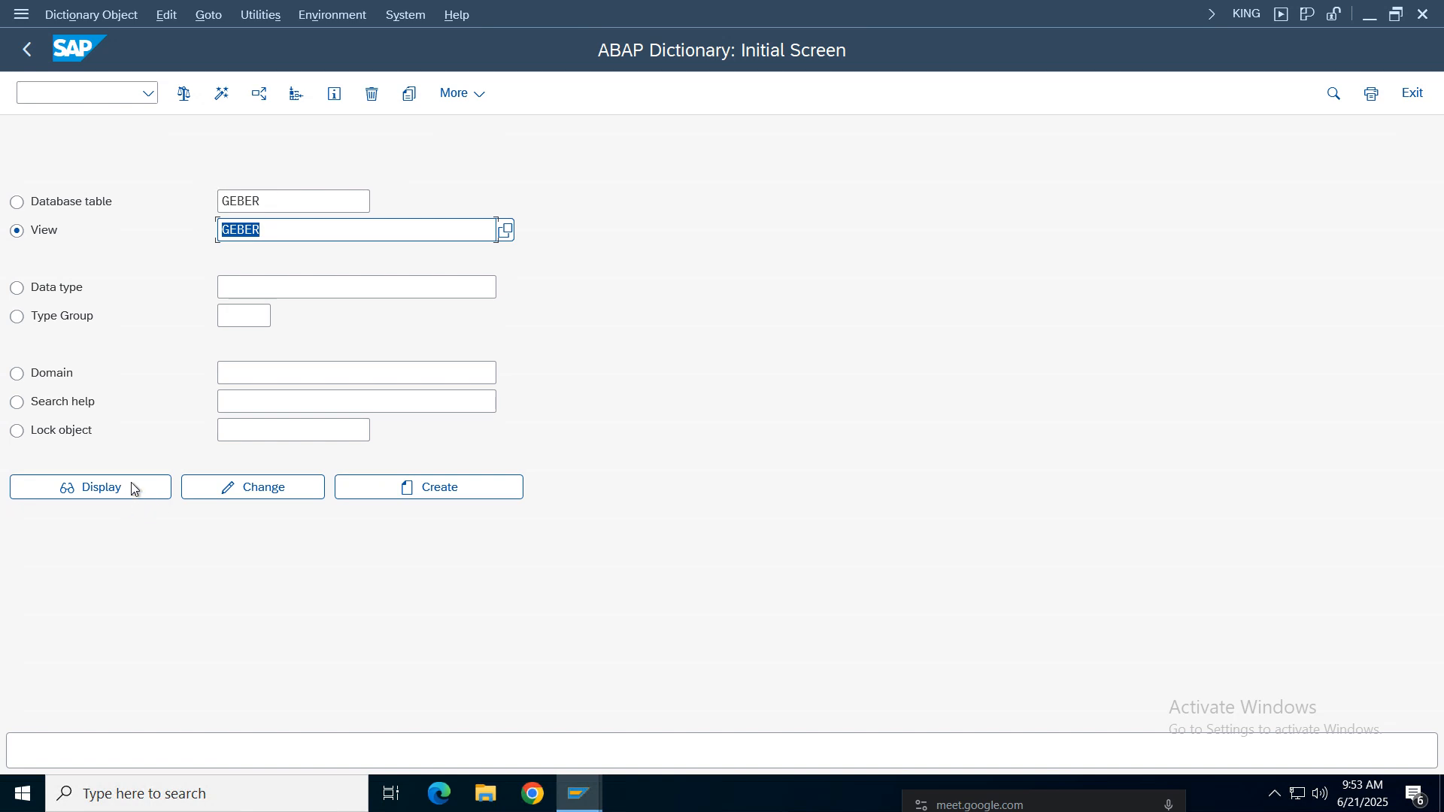
pyautogui.click(132, 488)
pyautogui.click(69, 211)
pyautogui.click(130, 486)
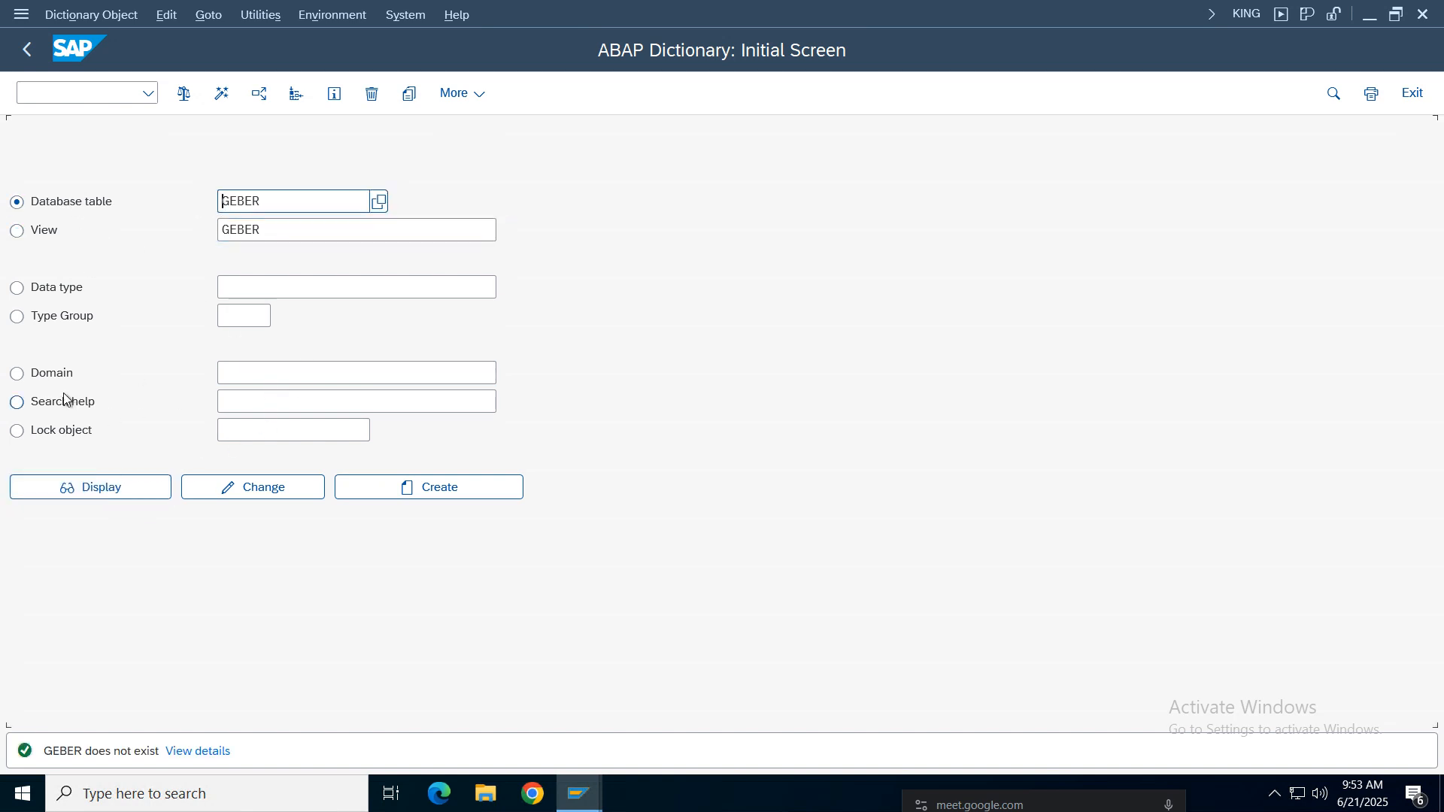
# Step: Try to display GEBER as a domain and recheck the field name in the SAP Community answer
pyautogui.click(95, 378)
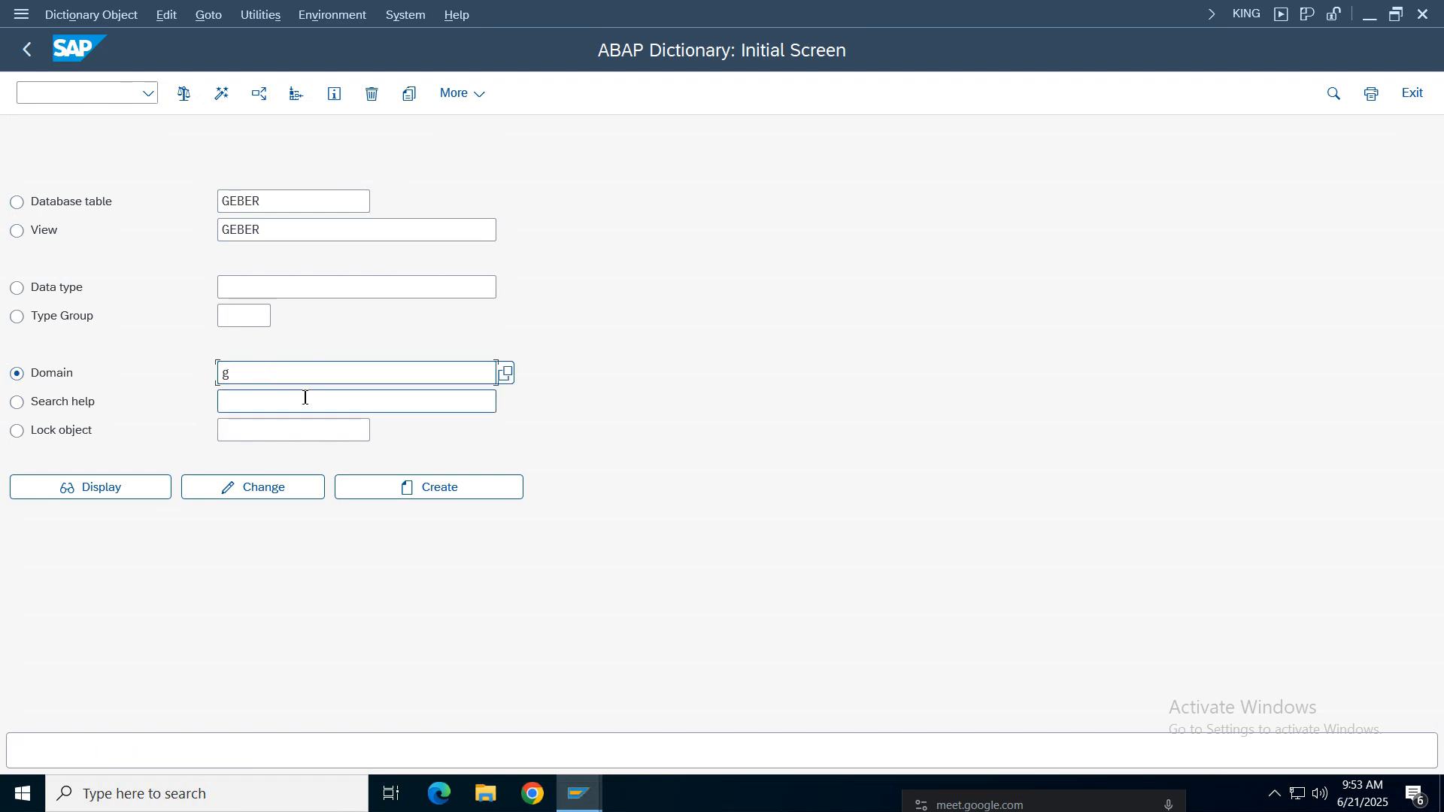
pyautogui.write('geber')
pyautogui.click(94, 489)
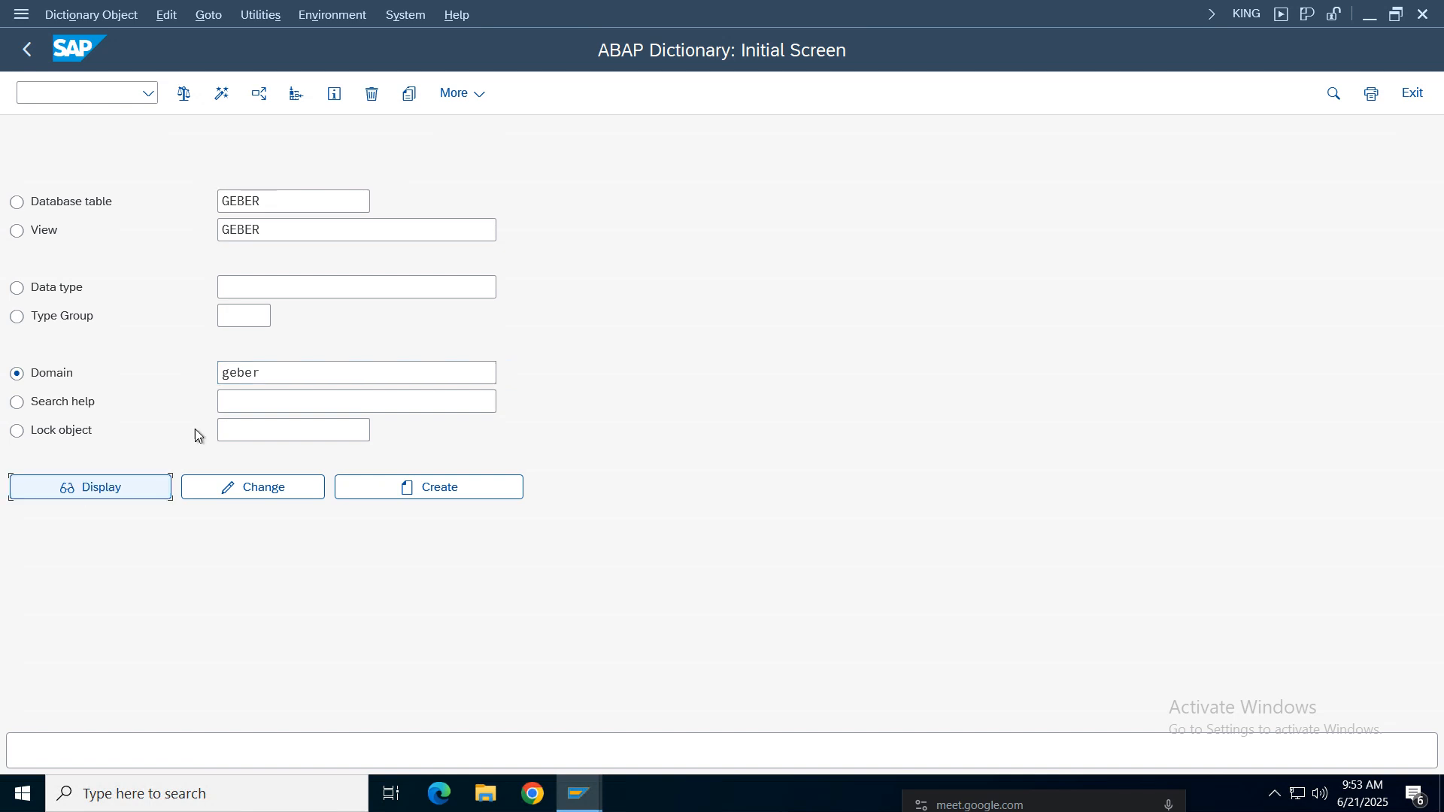
pyautogui.doubleClick(296, 373)
pyautogui.click(311, 375)
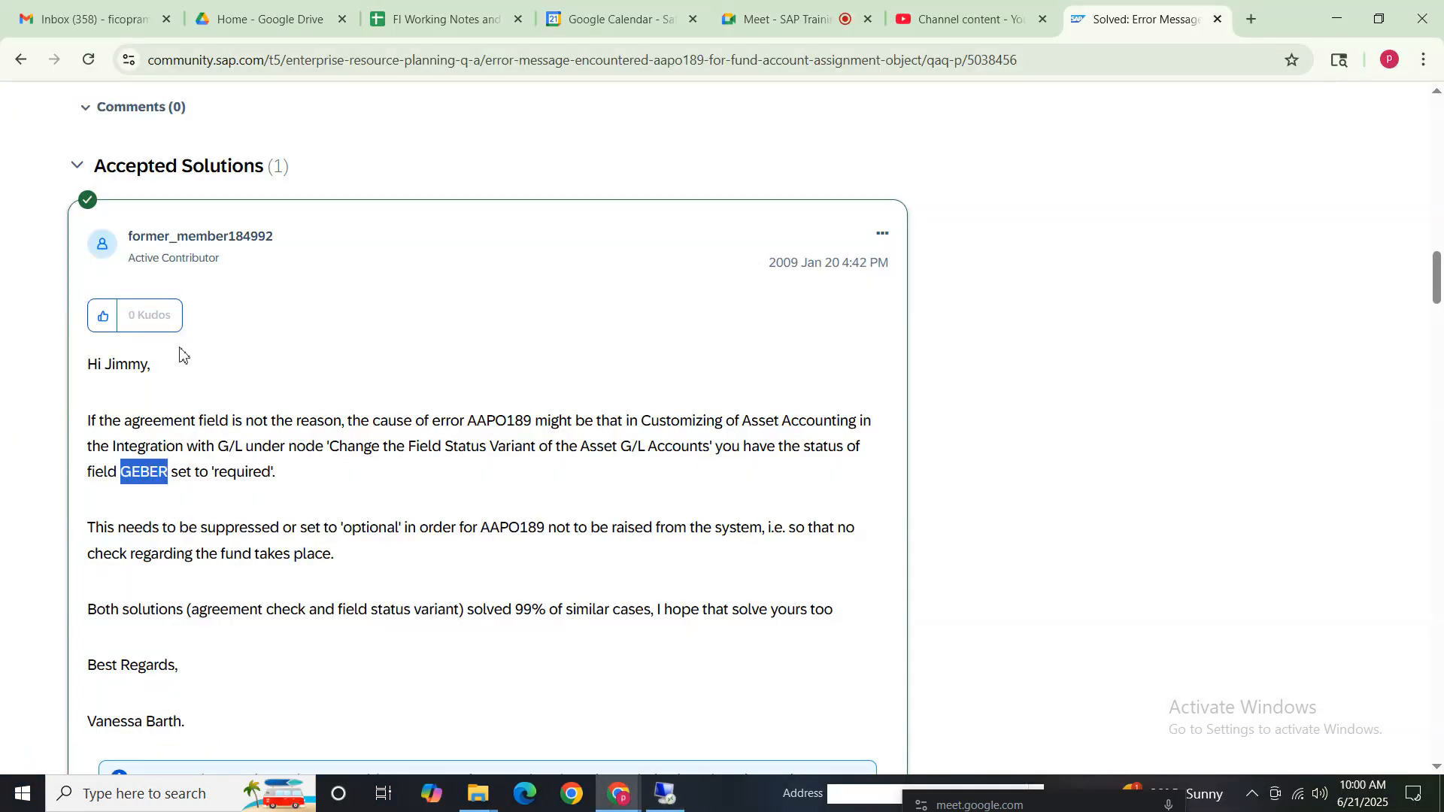
pyautogui.click(149, 474)
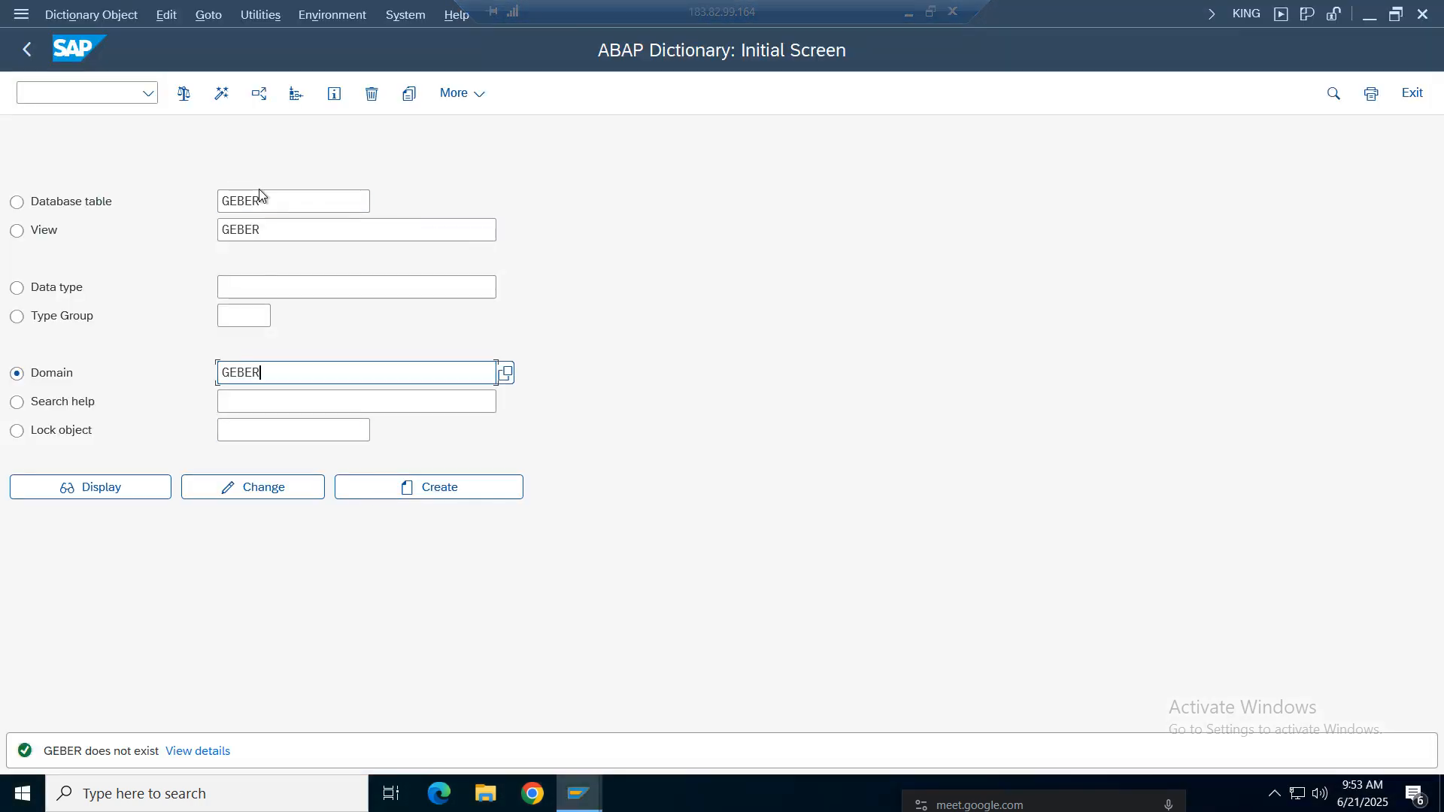
# Step: Open General Table Display with transaction SE16N and load table ACDOCA
pyautogui.click(104, 95)
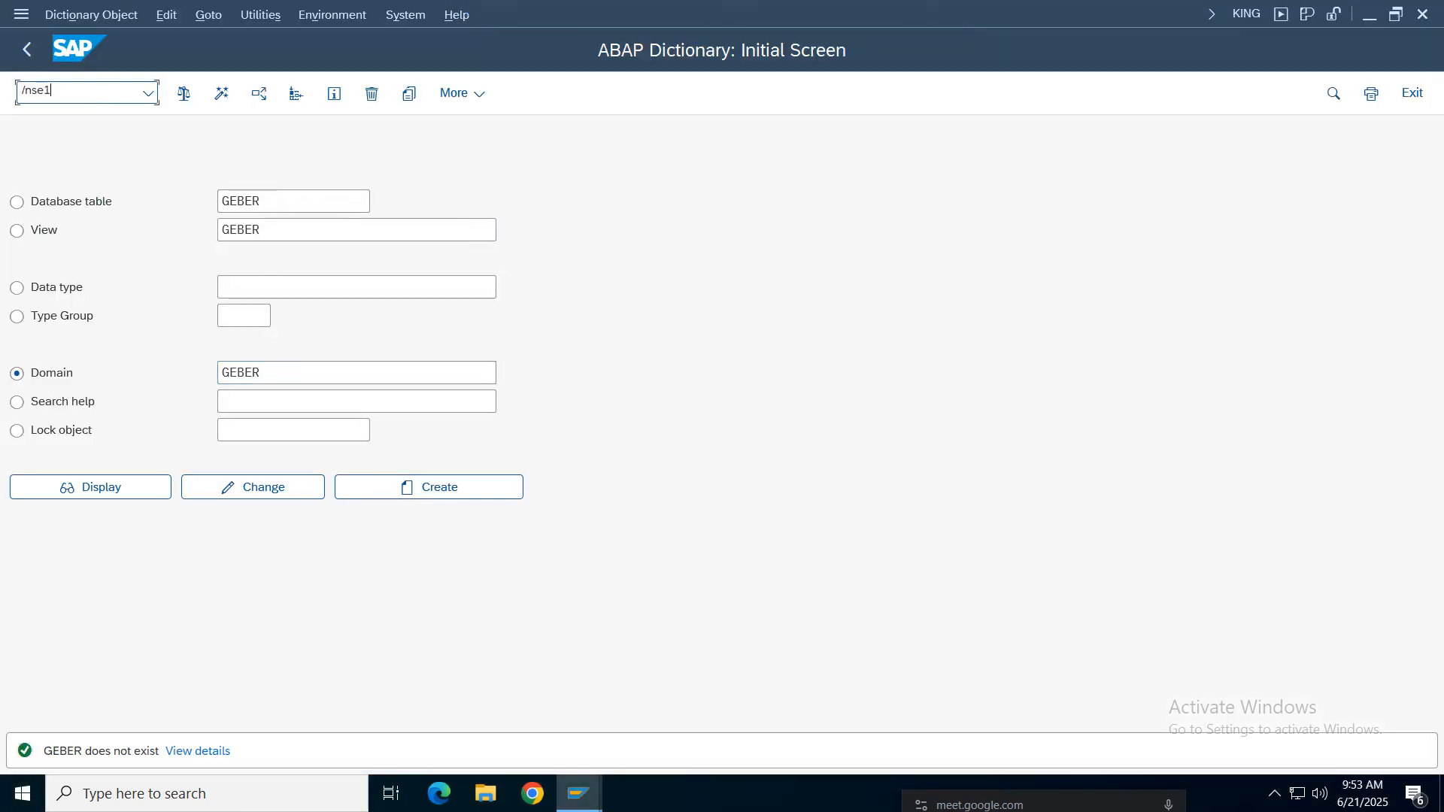
pyautogui.write('/nse16n')
pyautogui.press('Return')
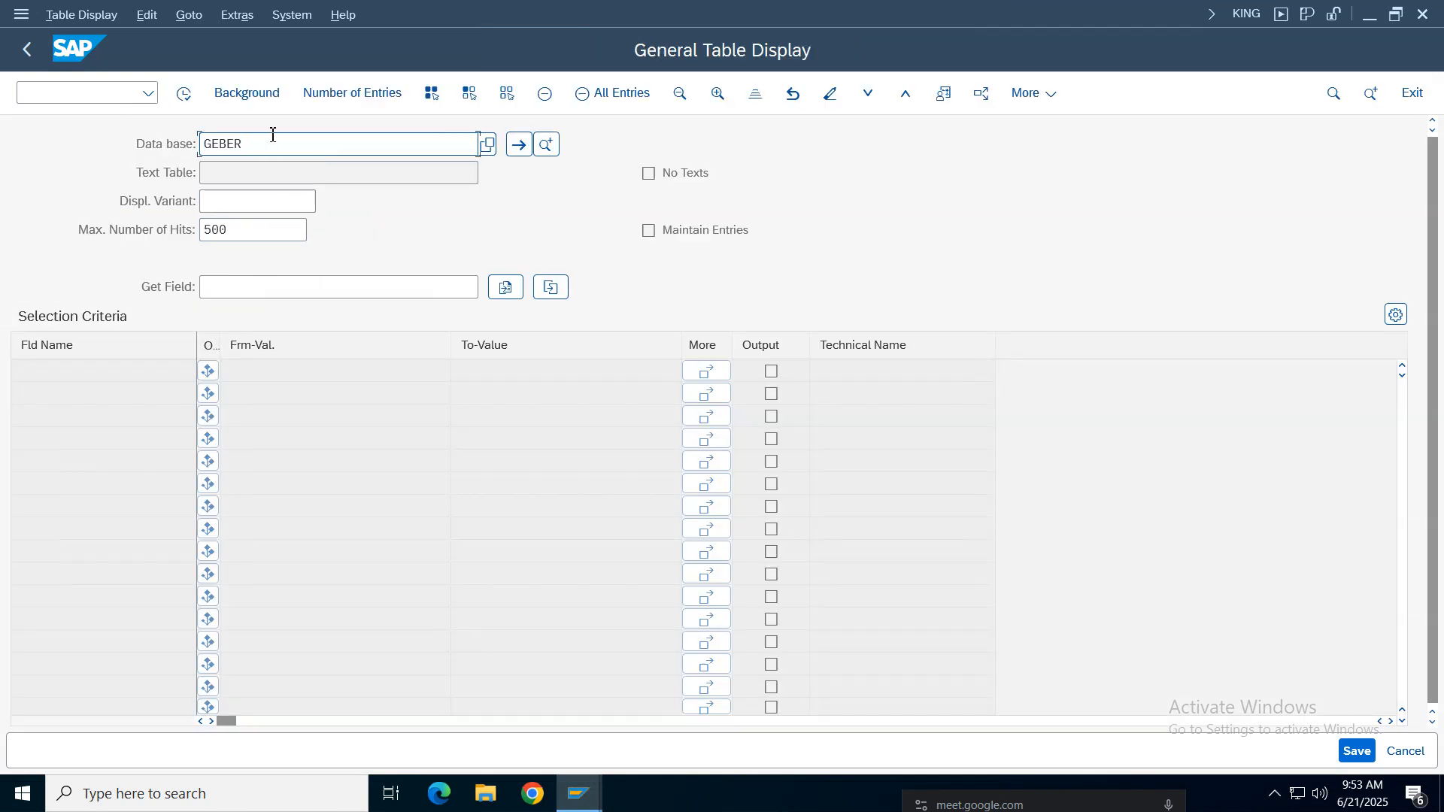
pyautogui.press('BackSpace')
pyautogui.press('BackSpace')
pyautogui.press('BackSpace')
pyautogui.press('BackSpace')
pyautogui.press('BackSpace')
pyautogui.write('ad')
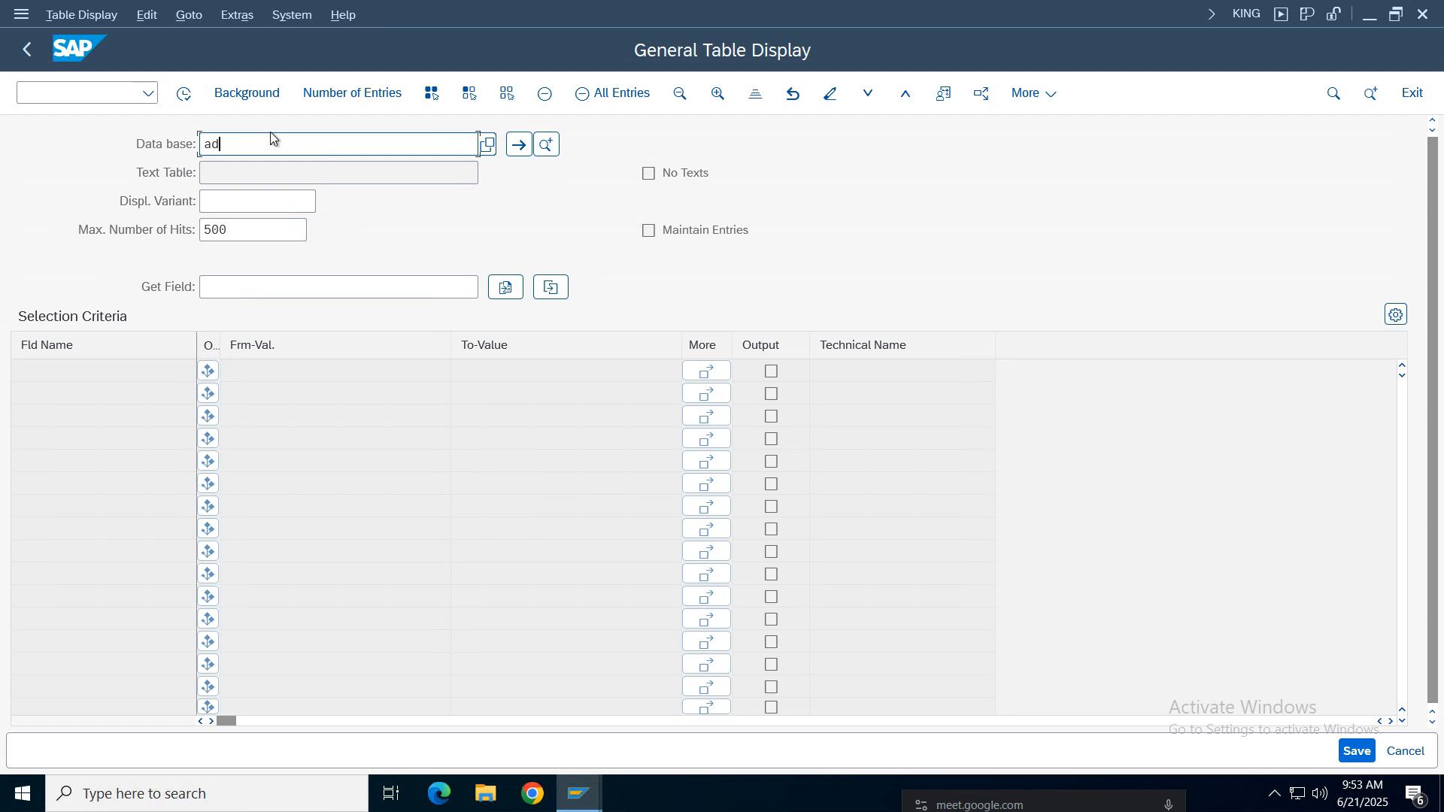
pyautogui.press('BackSpace')
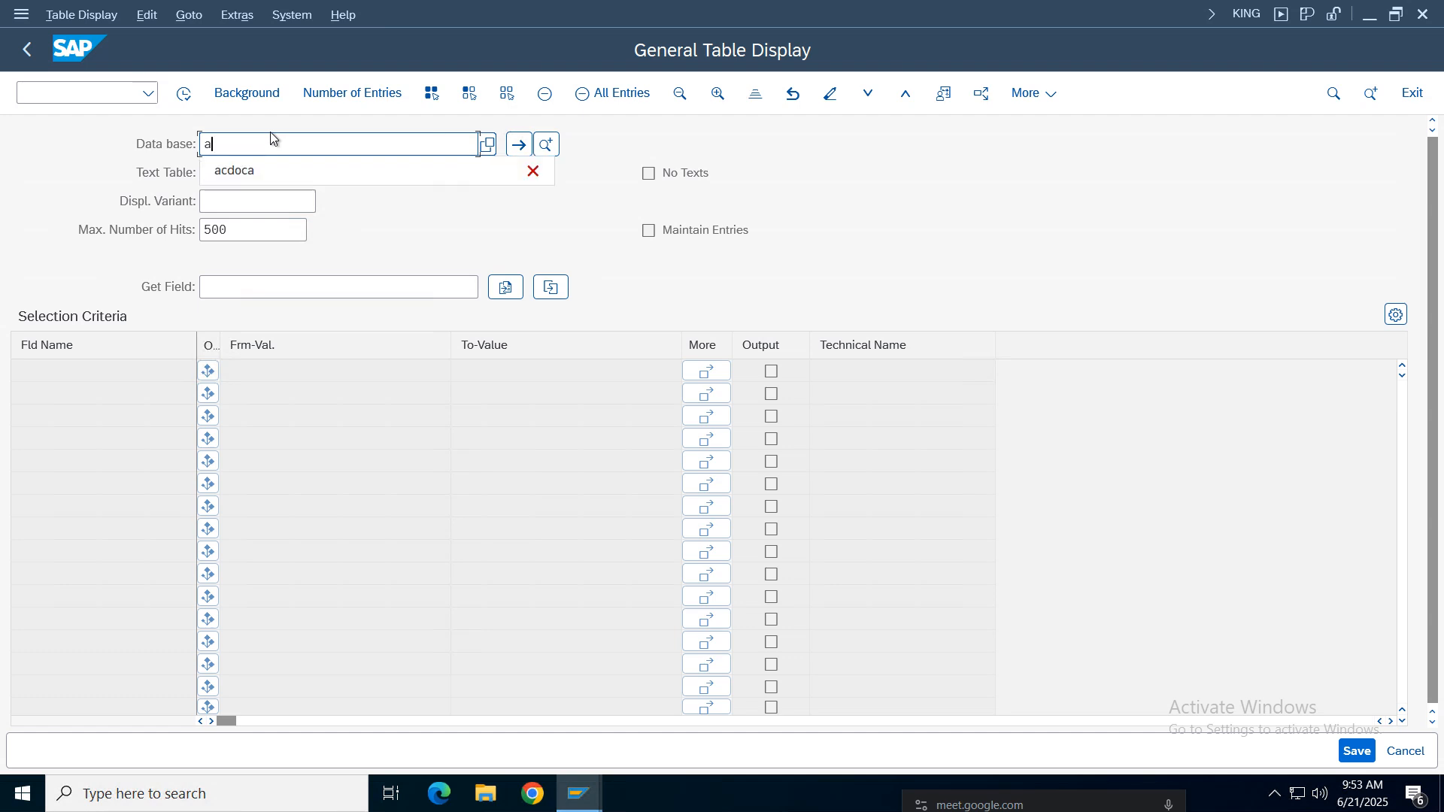
pyautogui.write('cdoca')
pyautogui.press('Return')
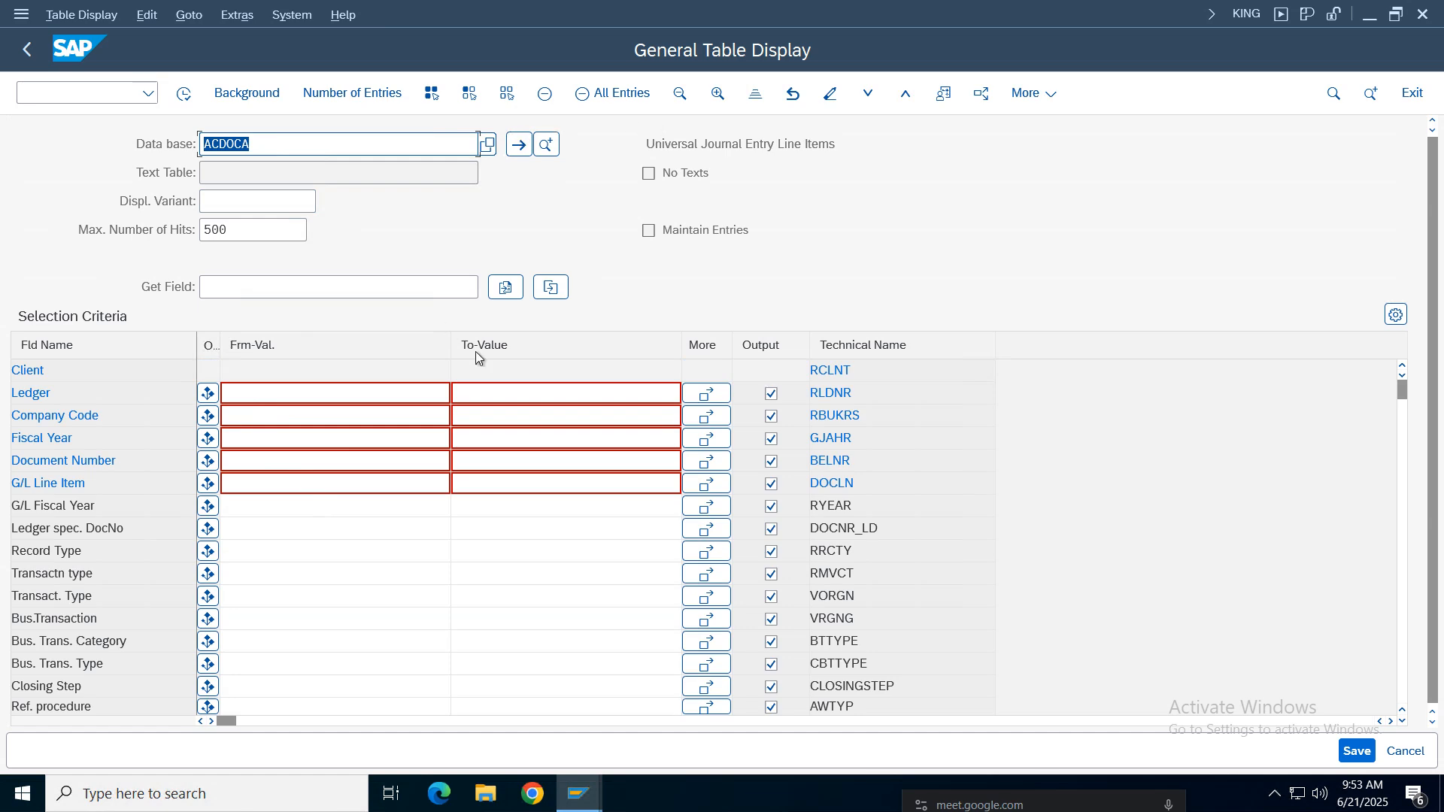
# Step: Search the field names of table ACDOCA for GEBER
pyautogui.hotkey('ctrl', 'f')
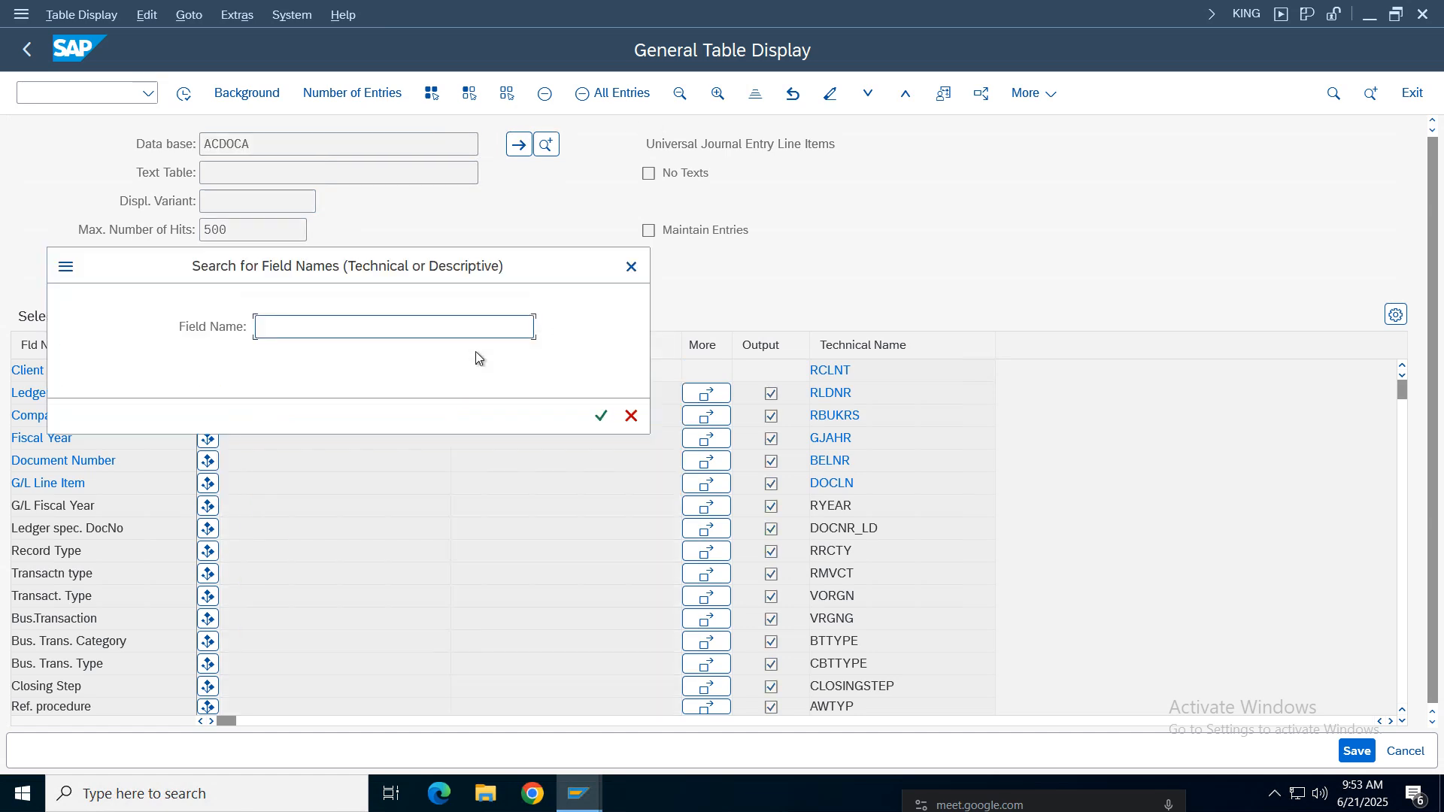
pyautogui.write('geber')
pyautogui.press('Return')
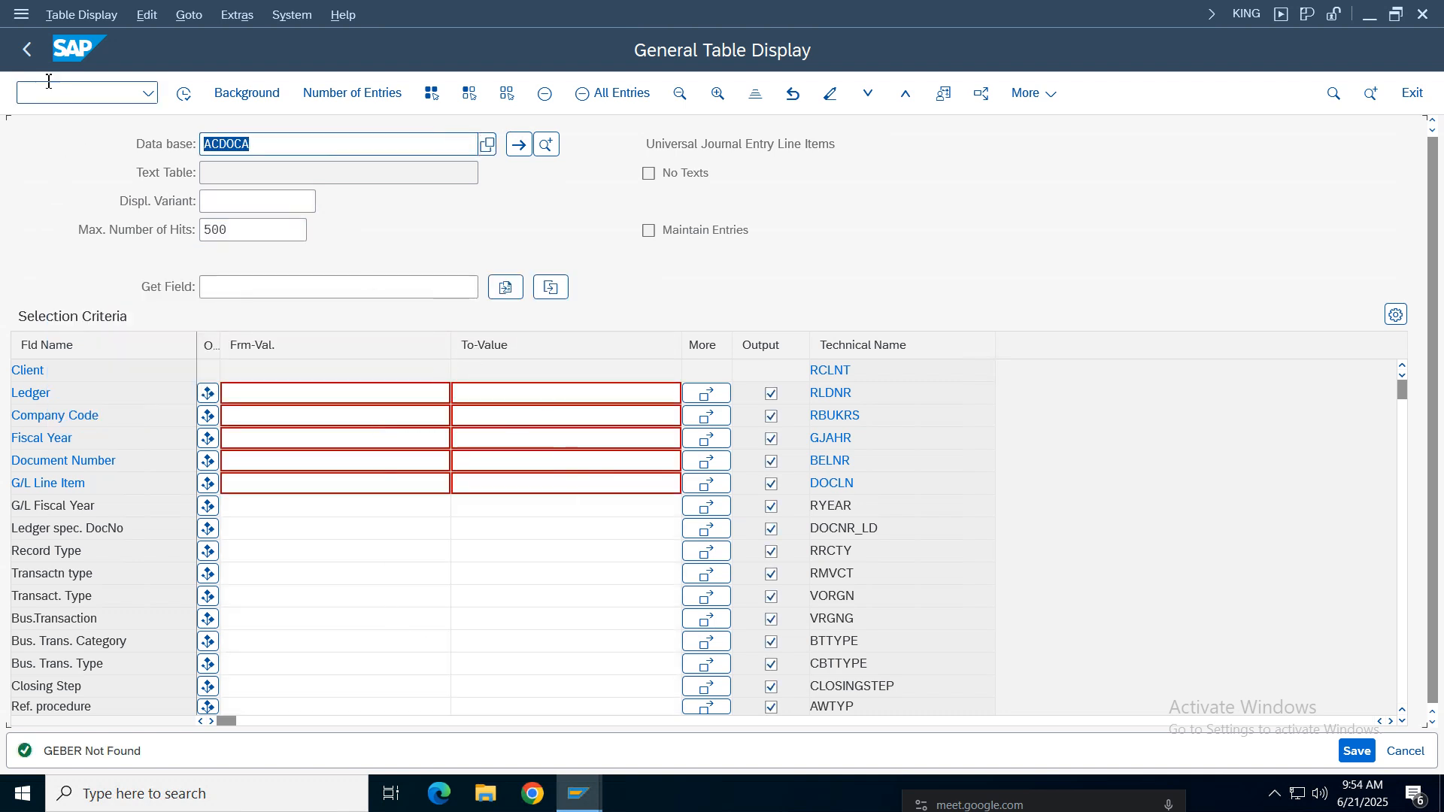
# Step: Load table BSEG in General Table Display
pyautogui.click(271, 148)
pyautogui.press('BackSpace')
pyautogui.press('BackSpace')
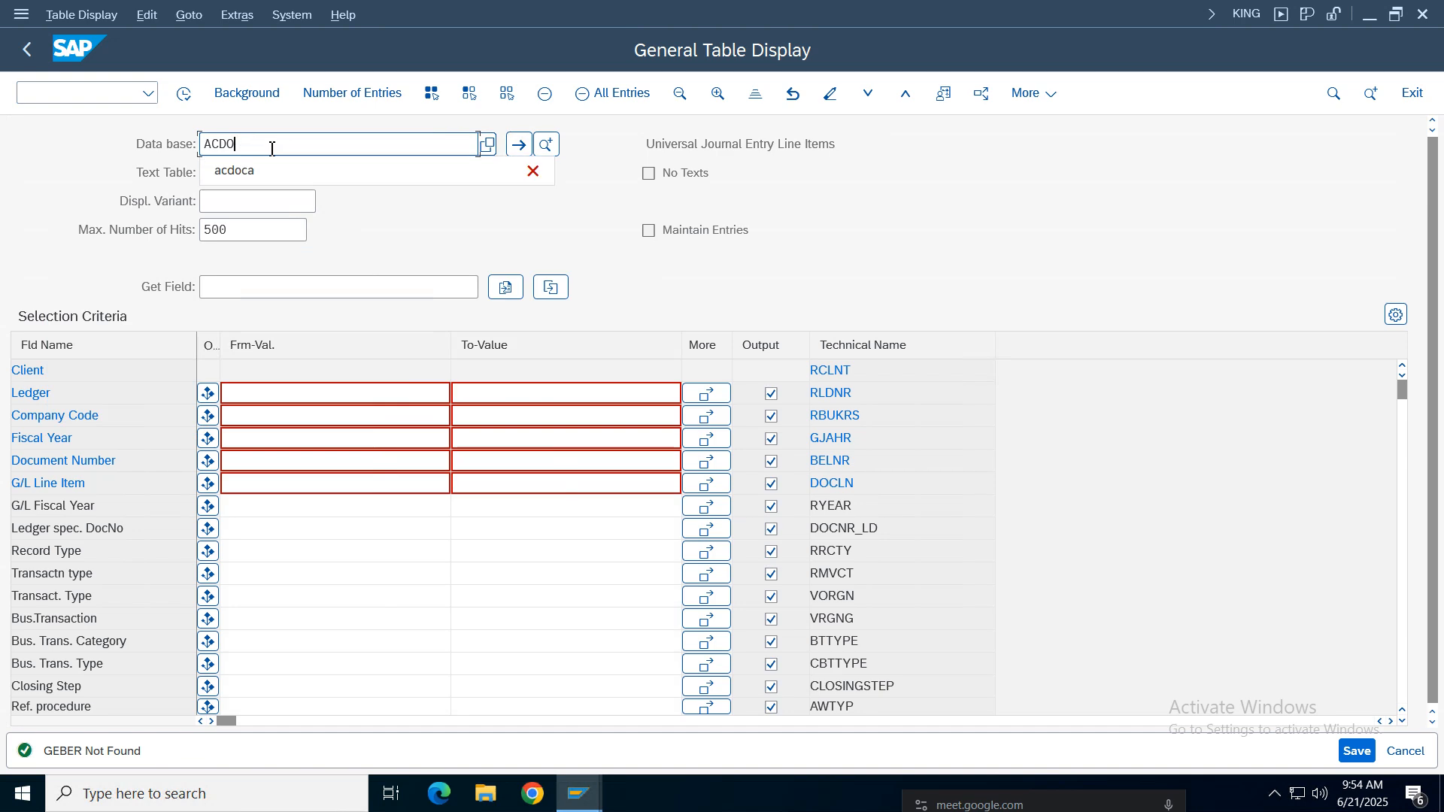
pyautogui.press('BackSpace')
pyautogui.write('bseg')
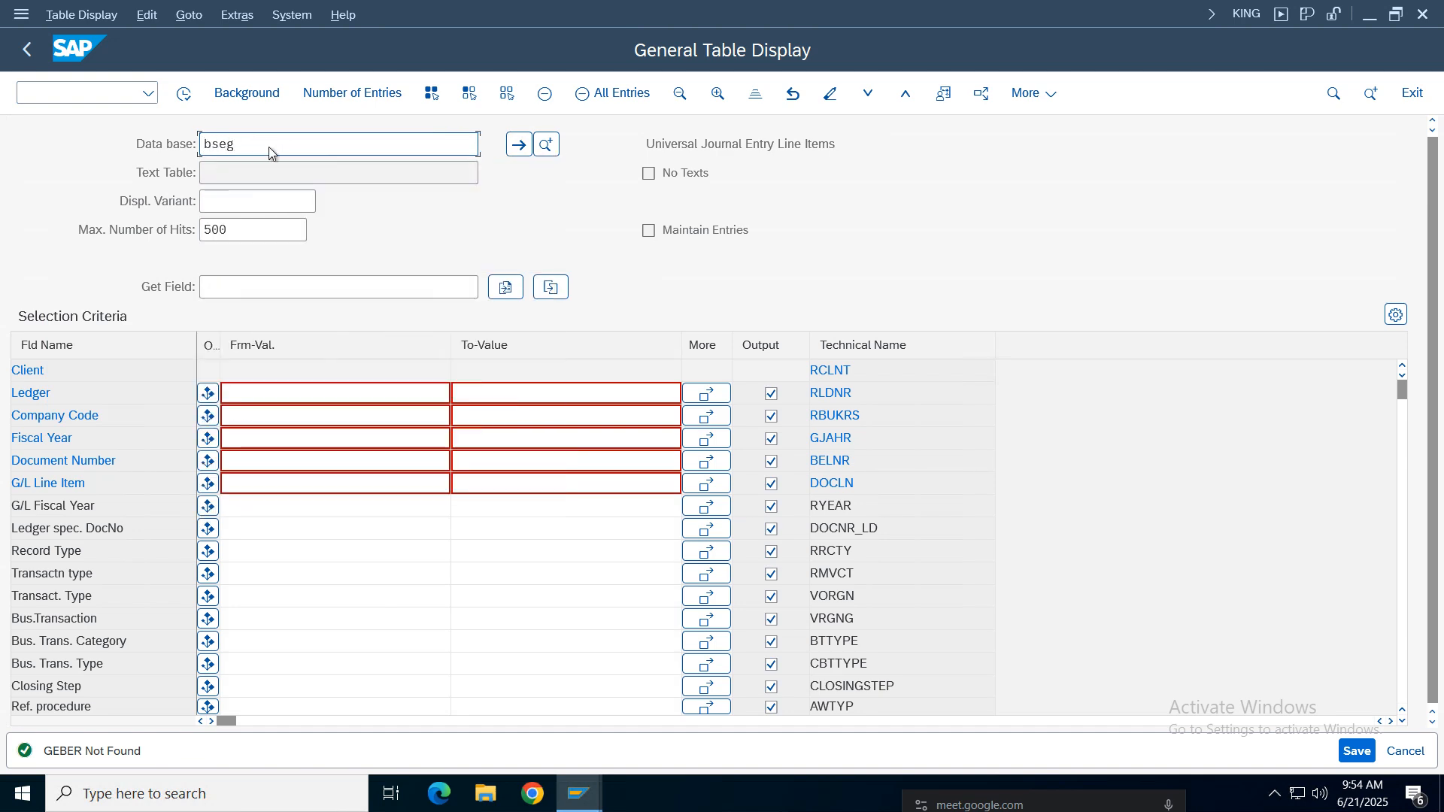
pyautogui.press('Return')
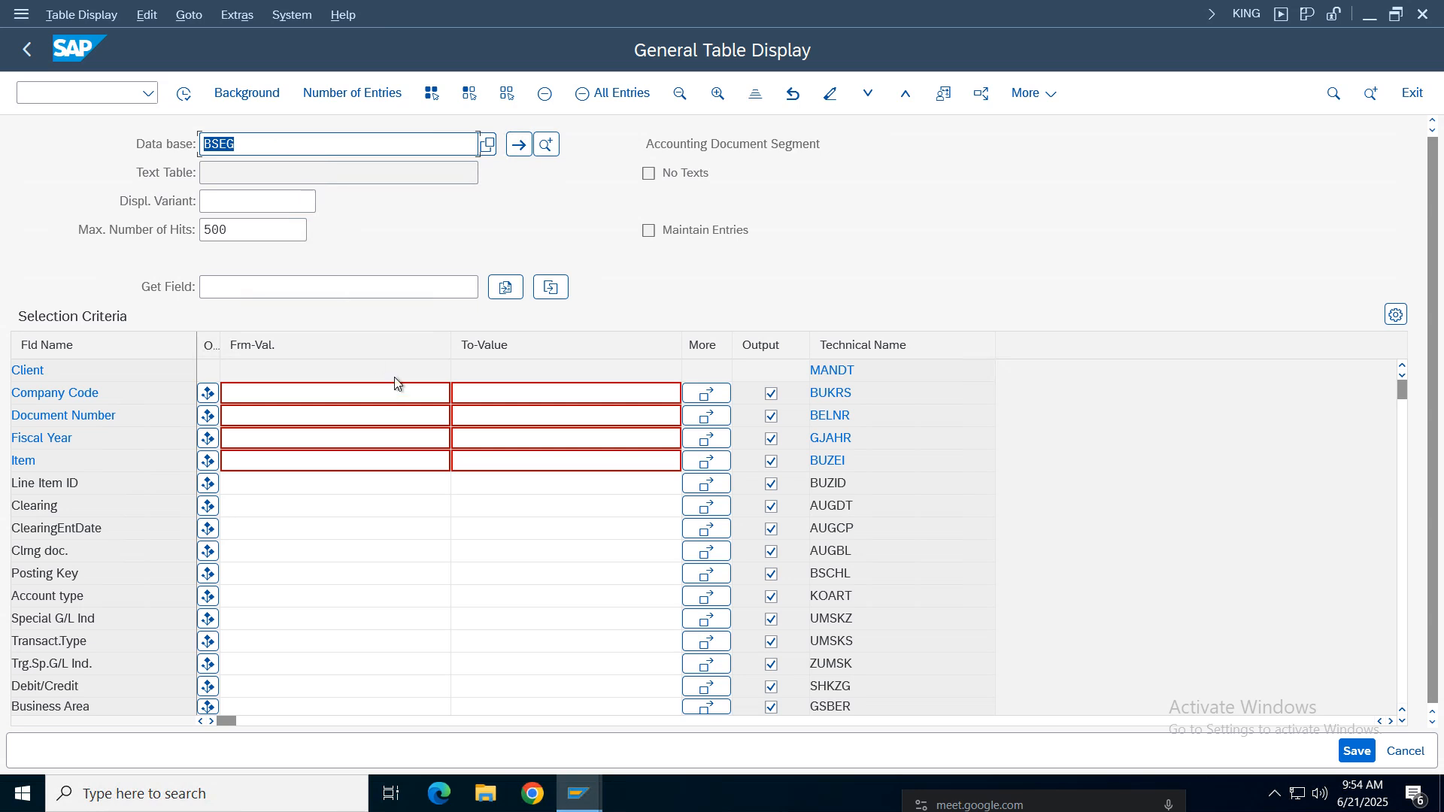
# Step: Search the field names of table BSEG for GEBER
pyautogui.click(395, 377)
pyautogui.hotkey('ctrl', 'f')
pyautogui.write('geber')
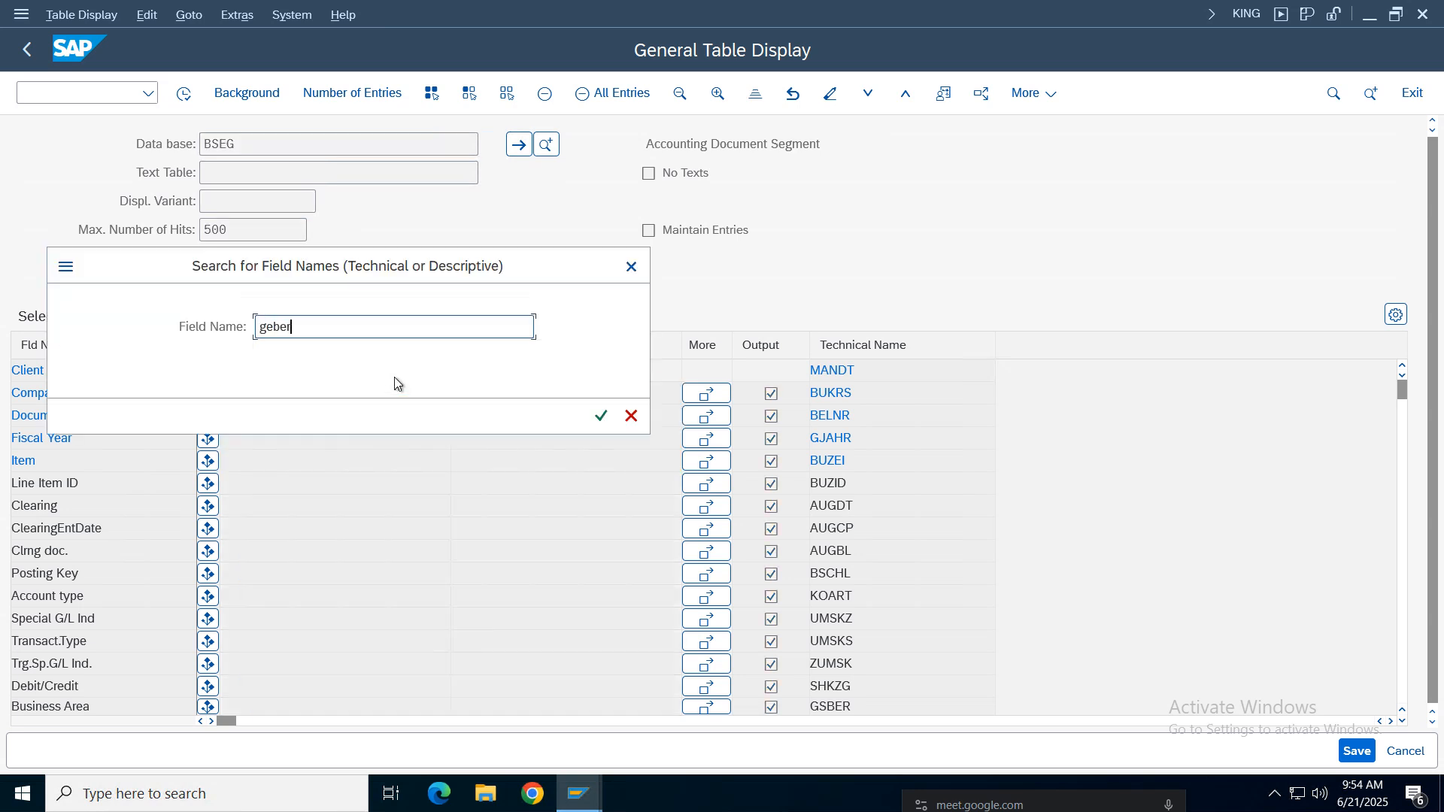
pyautogui.press('Return')
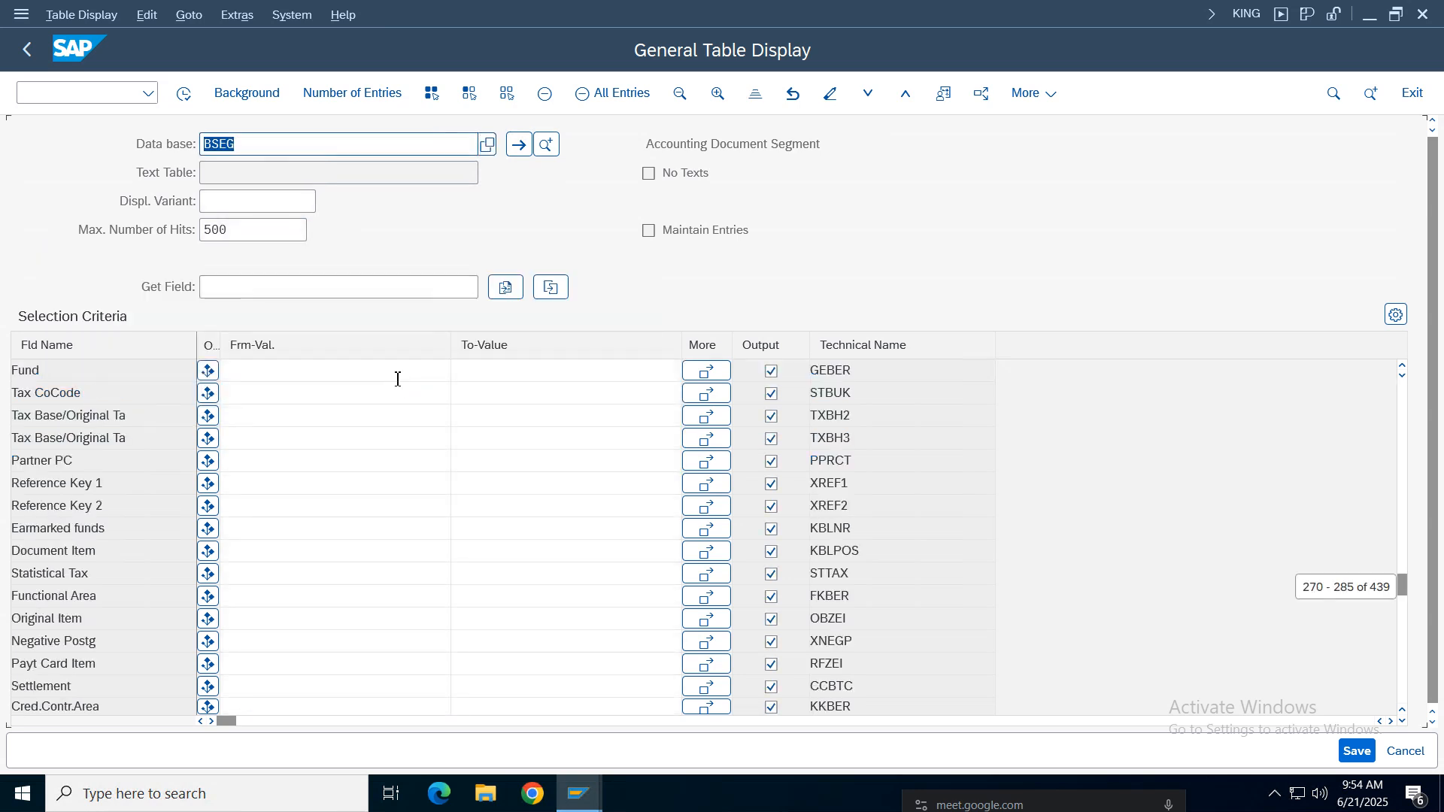
# Step: Read the accepted SAP Community answer on error AAPO189 and the thread about account object Segment differing from the asset master record
pyautogui.doubleClick(58, 369)
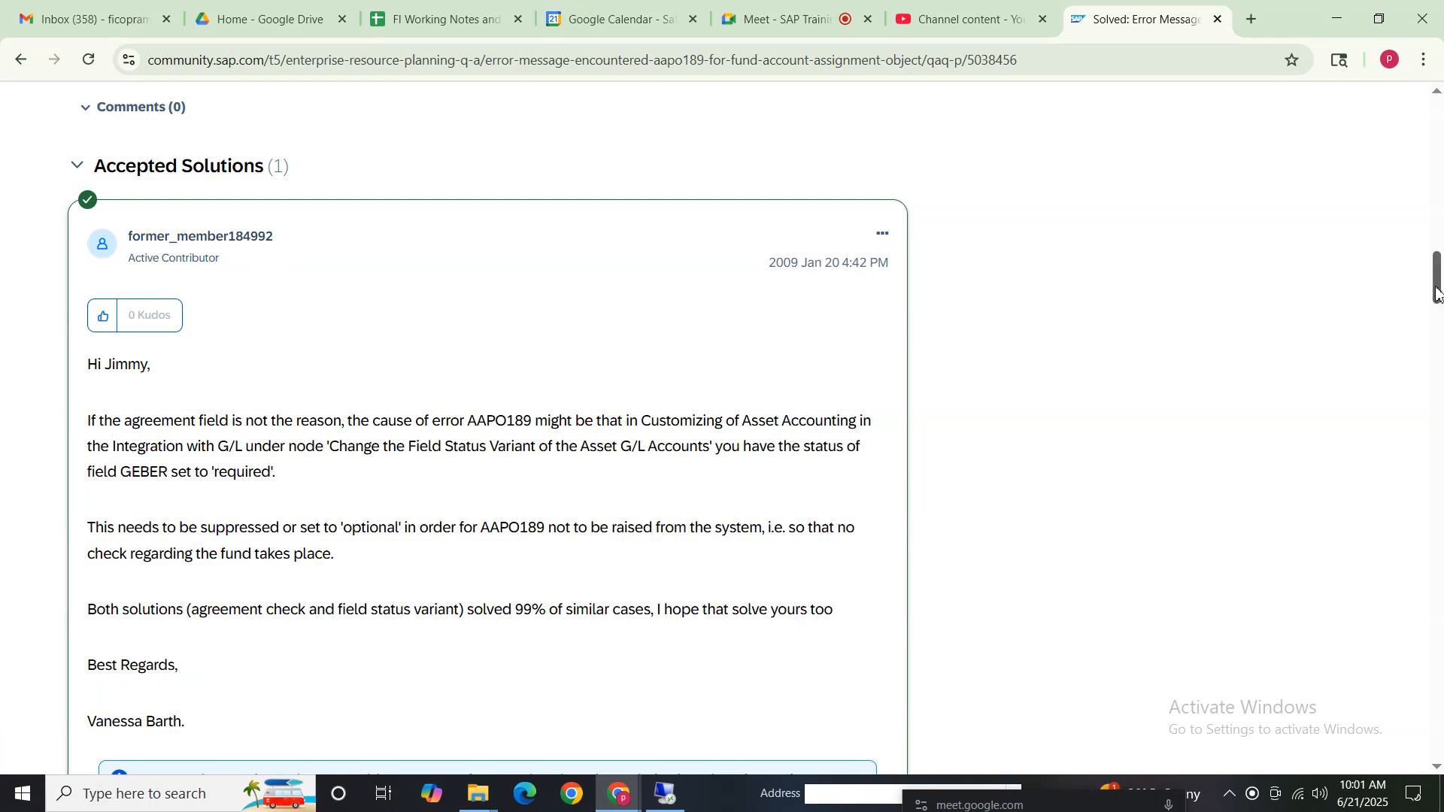
pyautogui.scroll(-2, 1438, 305)
pyautogui.moveTo(1438, 304); pyautogui.dragTo(1241, 320)
pyautogui.click(19, 60)
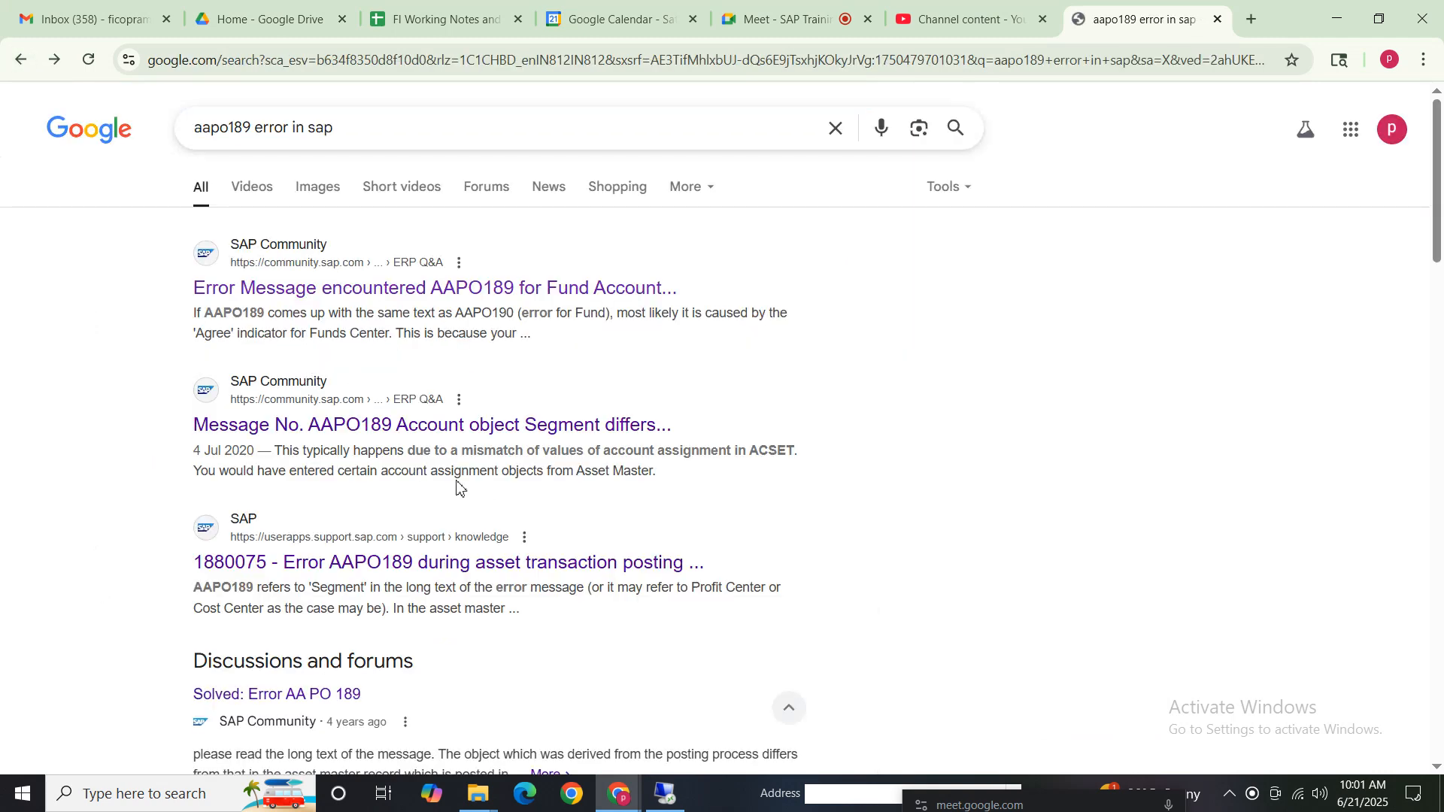
pyautogui.click(456, 436)
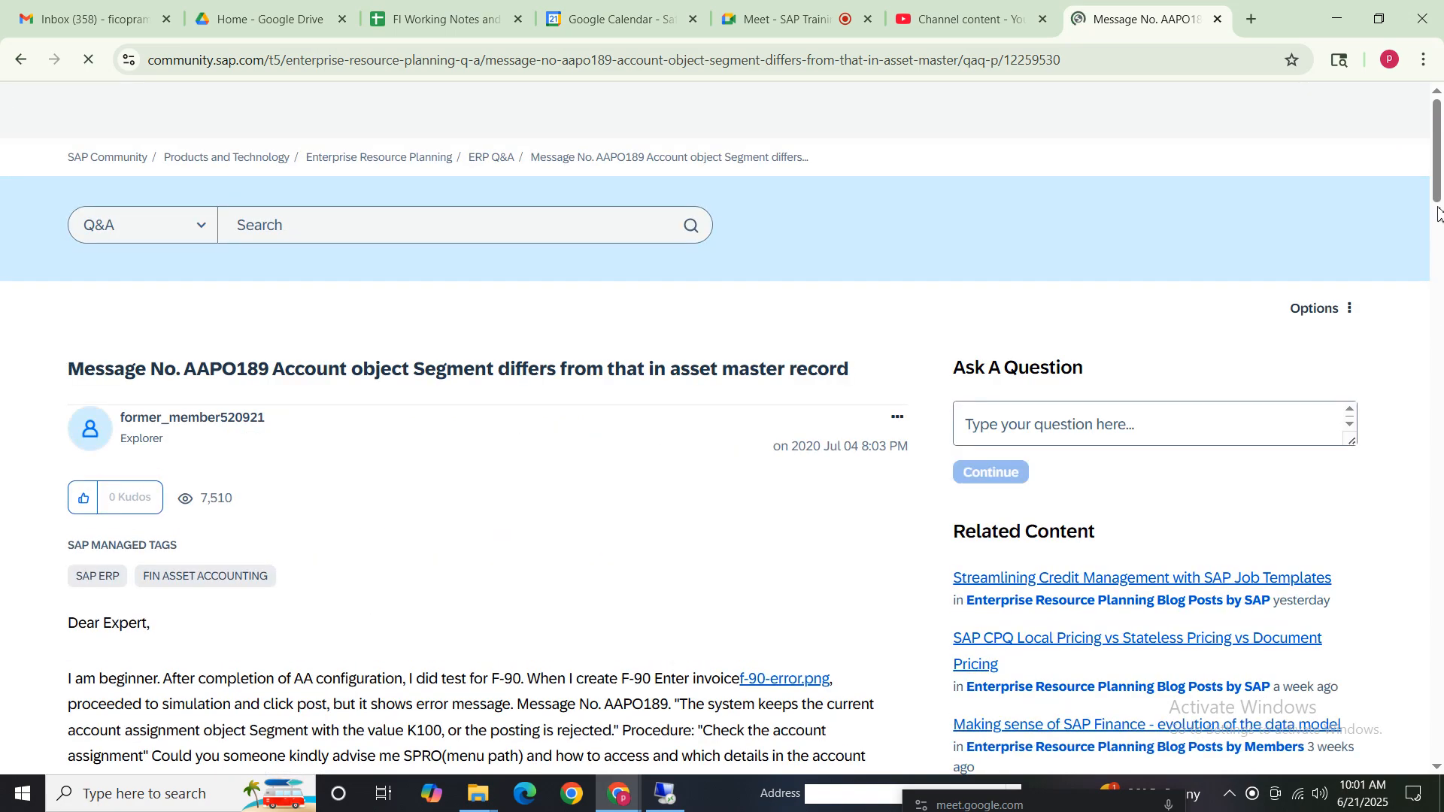
pyautogui.moveTo(1439, 204); pyautogui.dragTo(1441, 762)
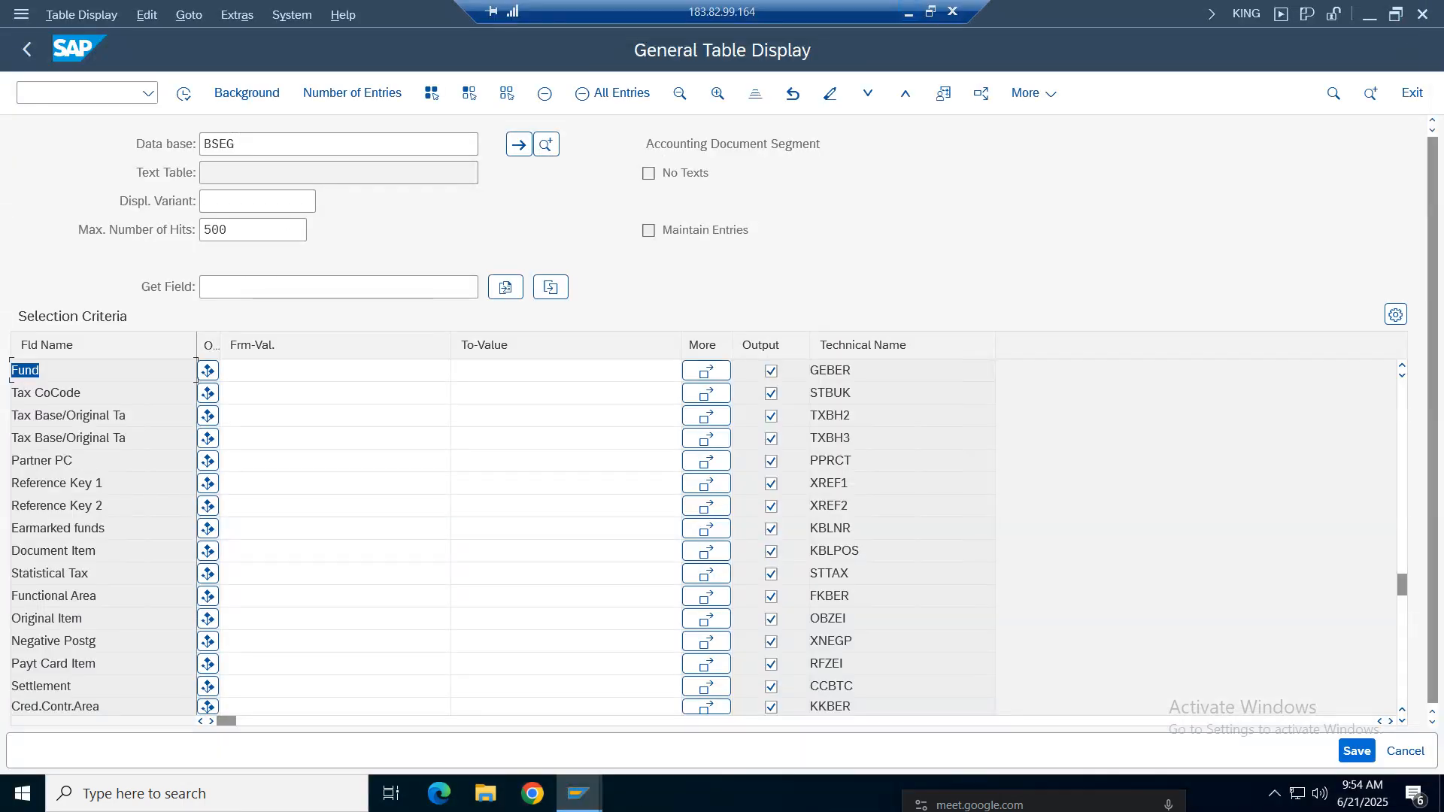
# Step: Leave General Table Display, switch to the Display IMG session and collapse the Screen Layout and Master Data nodes
pyautogui.click(27, 50)
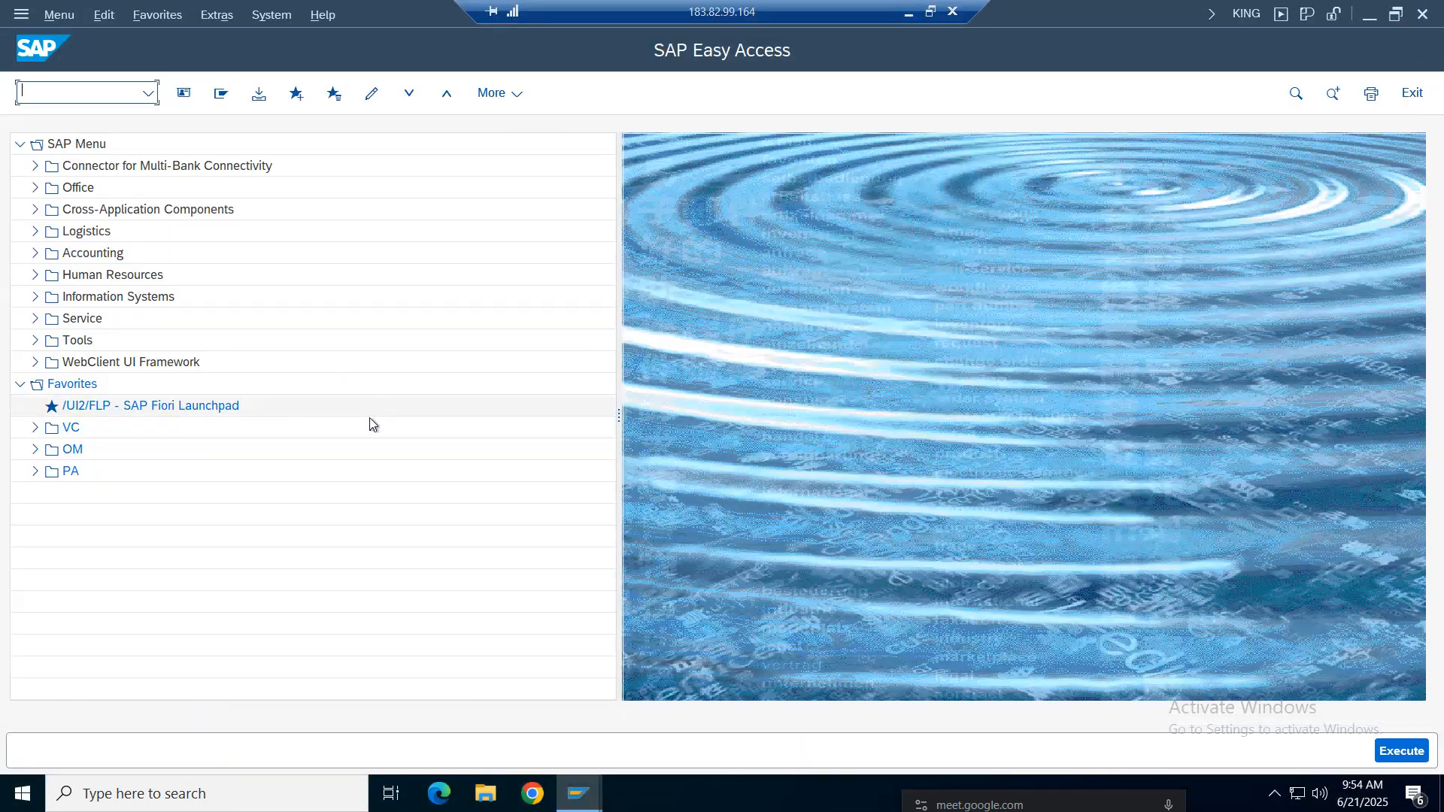
pyautogui.moveTo(580, 793)
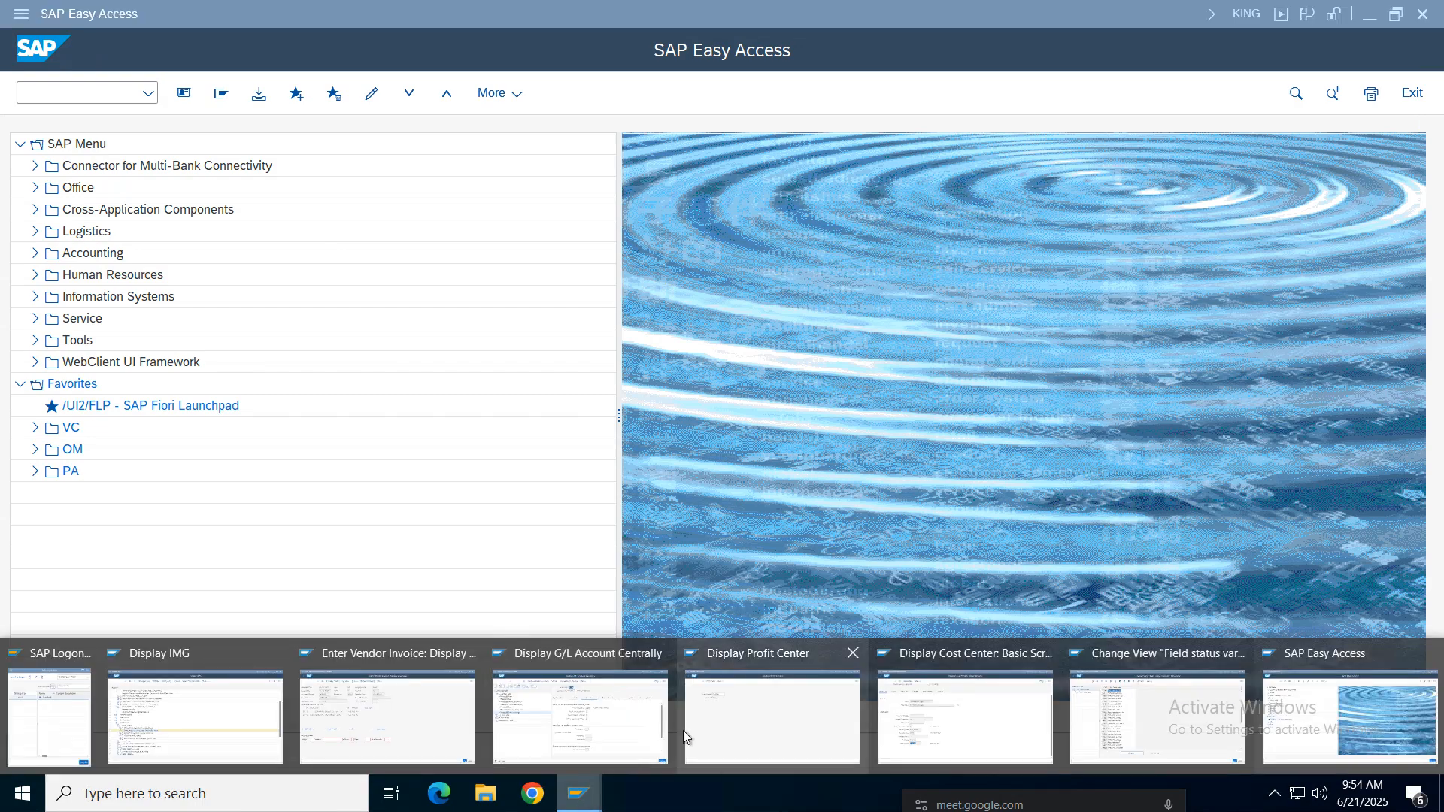
pyautogui.click(236, 704)
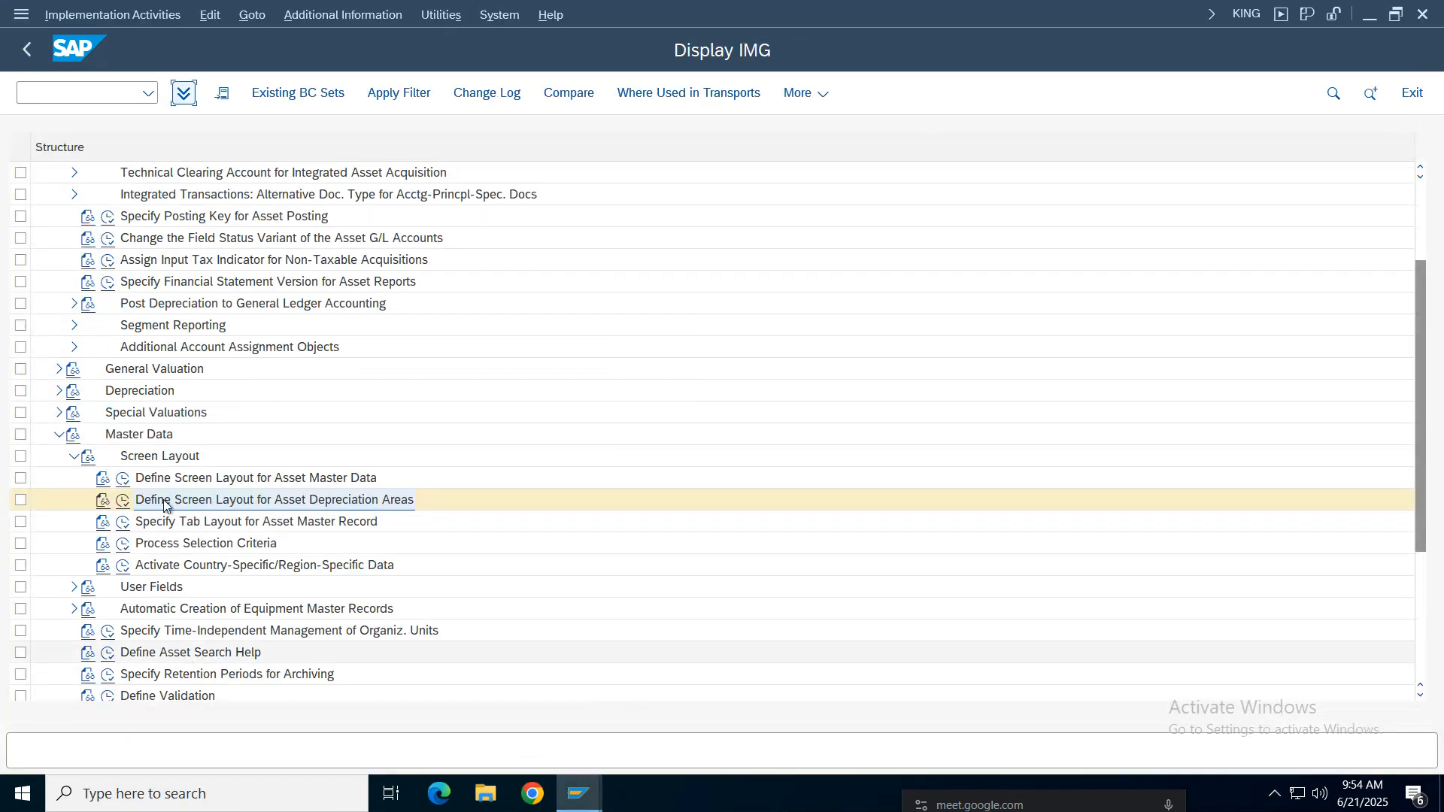
pyautogui.click(74, 457)
pyautogui.click(58, 435)
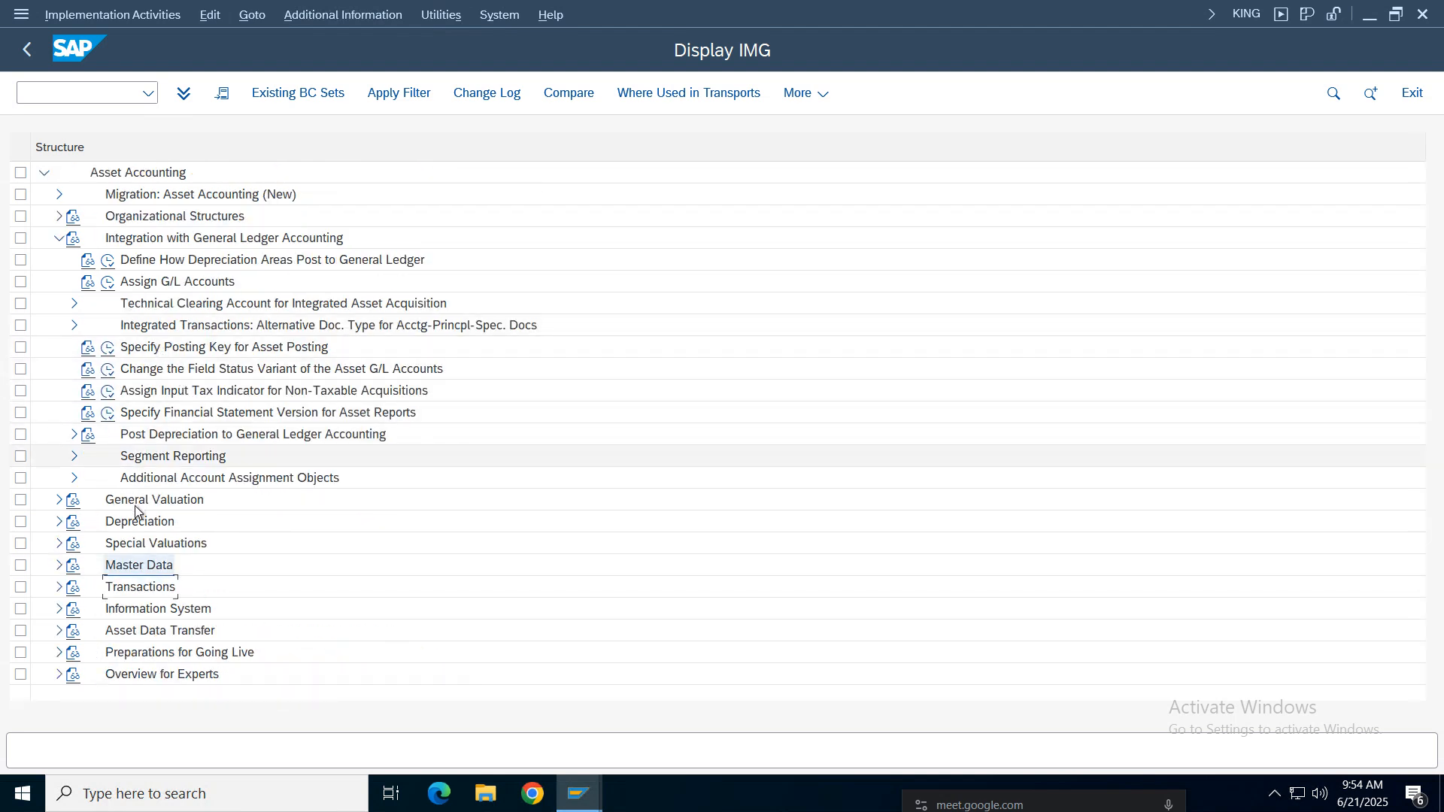
# Step: Check the Profit Center and Cost Center settings in Activate Account Assignment Objects under Integration with General Ledger Accounting, Additional Account Assignment Objects
pyautogui.click(161, 242)
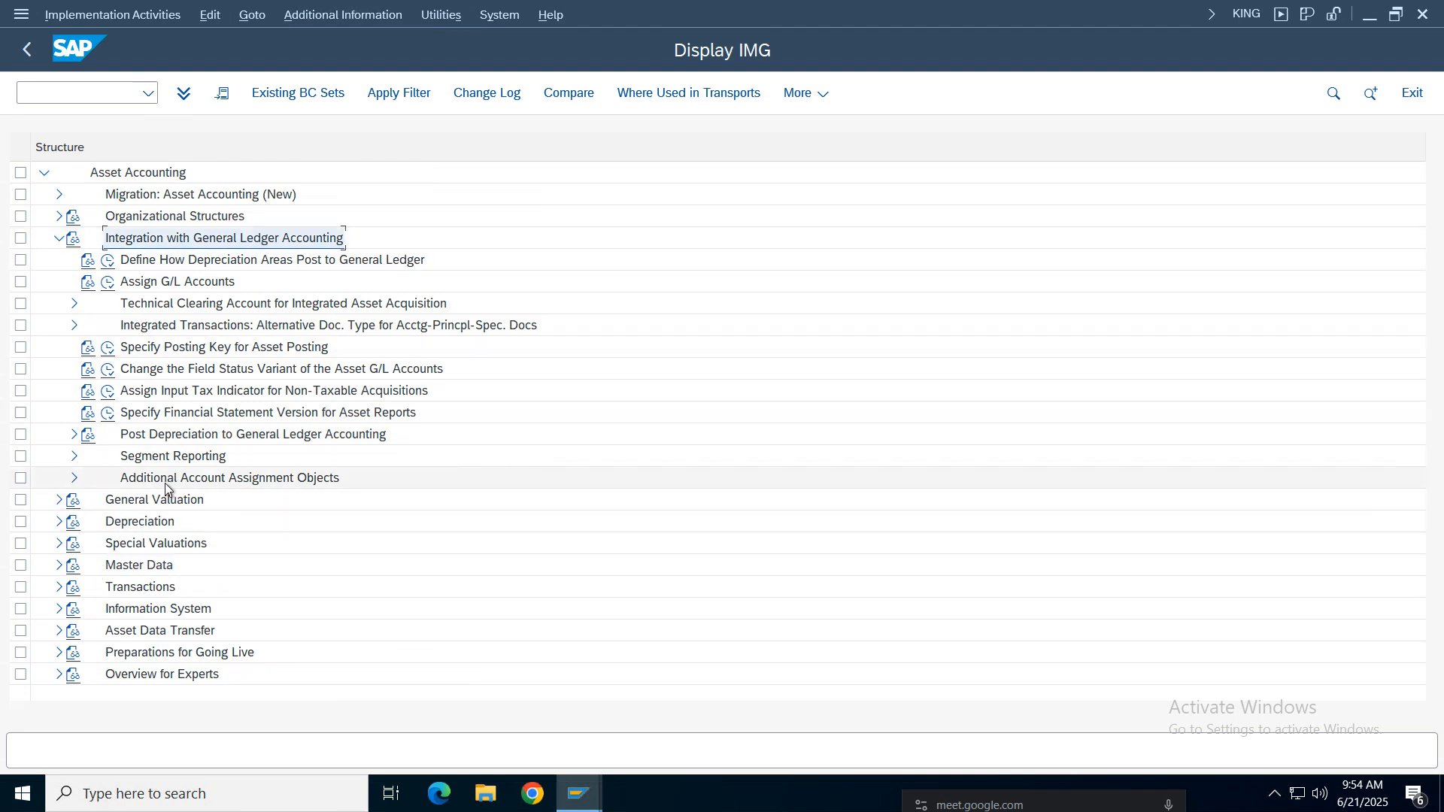
pyautogui.click(224, 481)
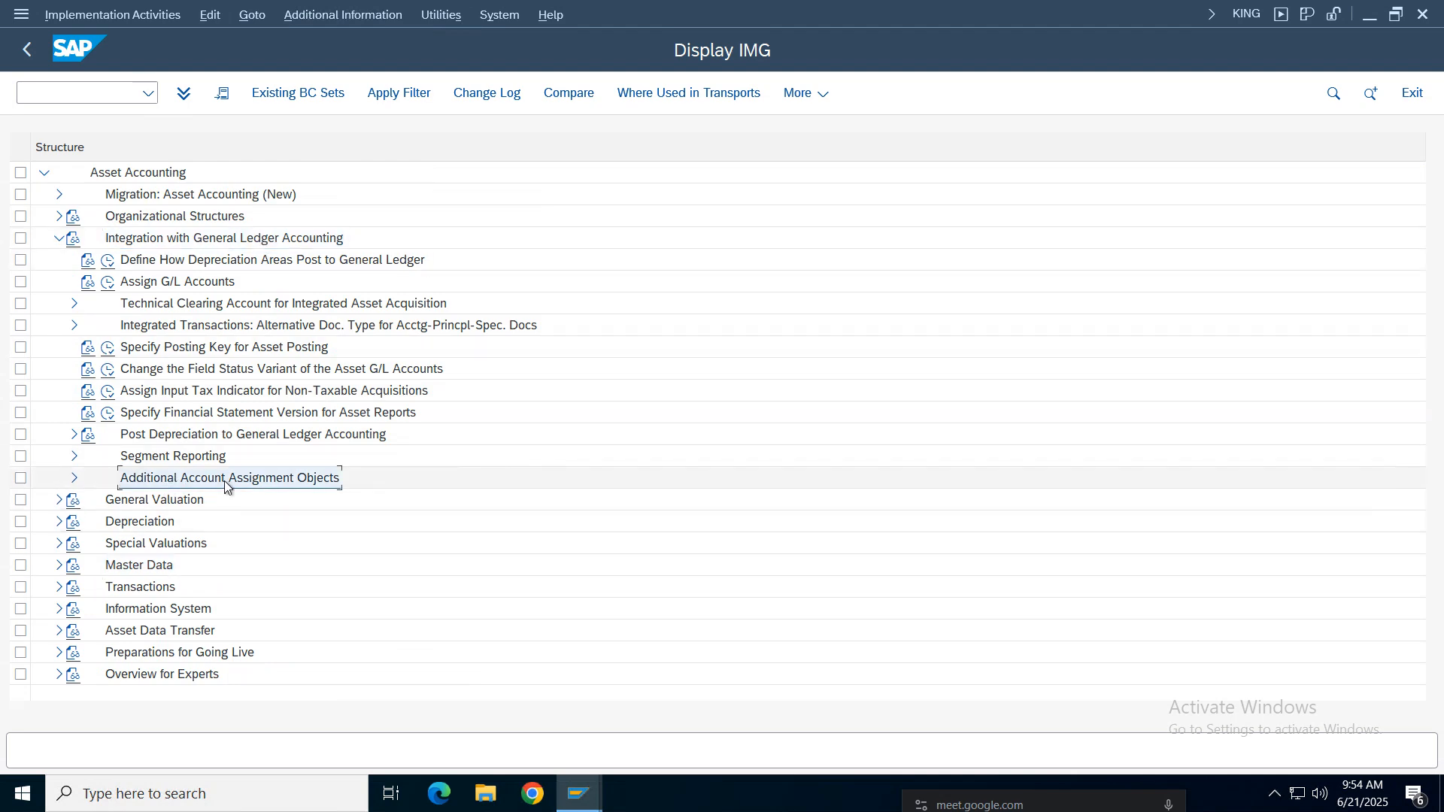
pyautogui.click(75, 479)
pyautogui.click(181, 508)
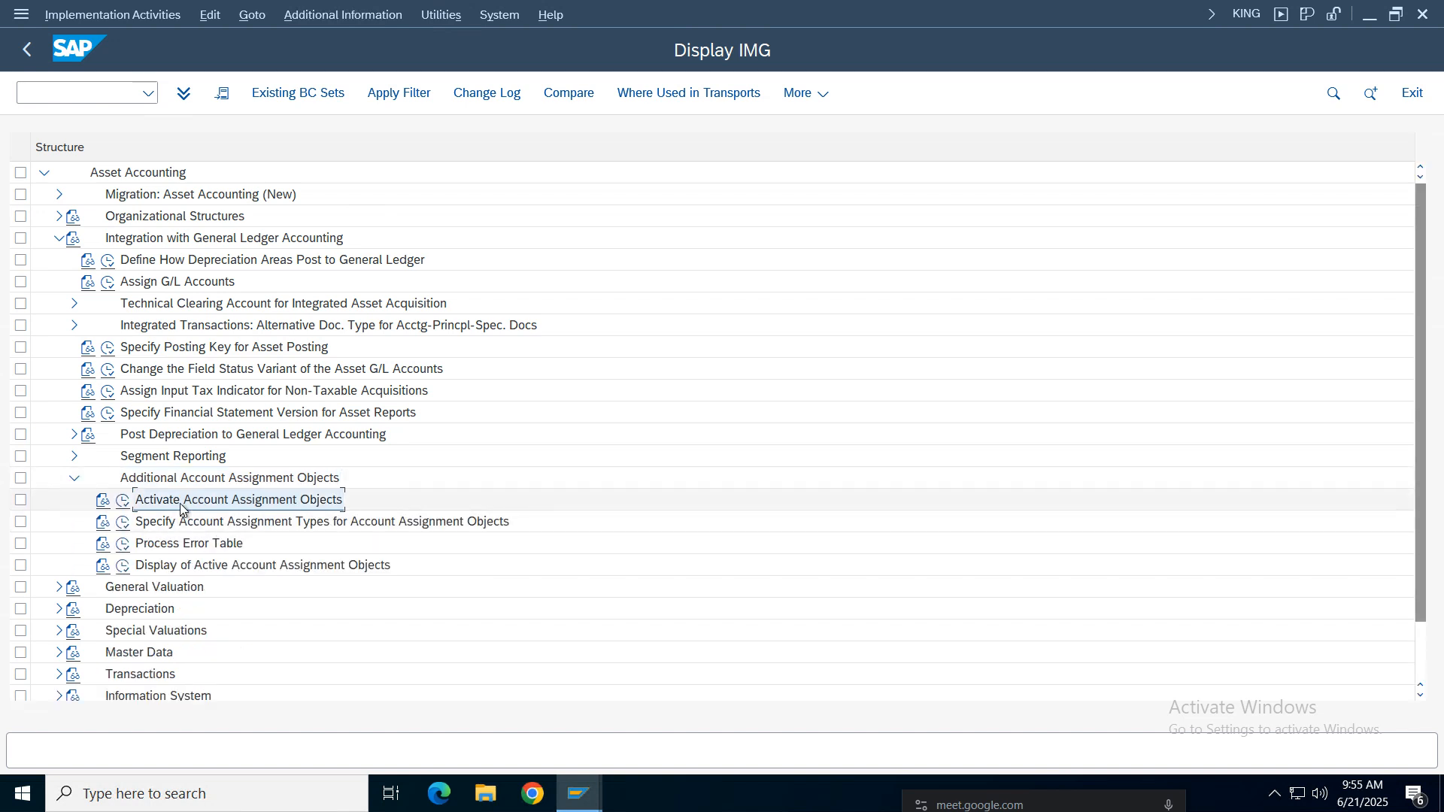
pyautogui.click(124, 502)
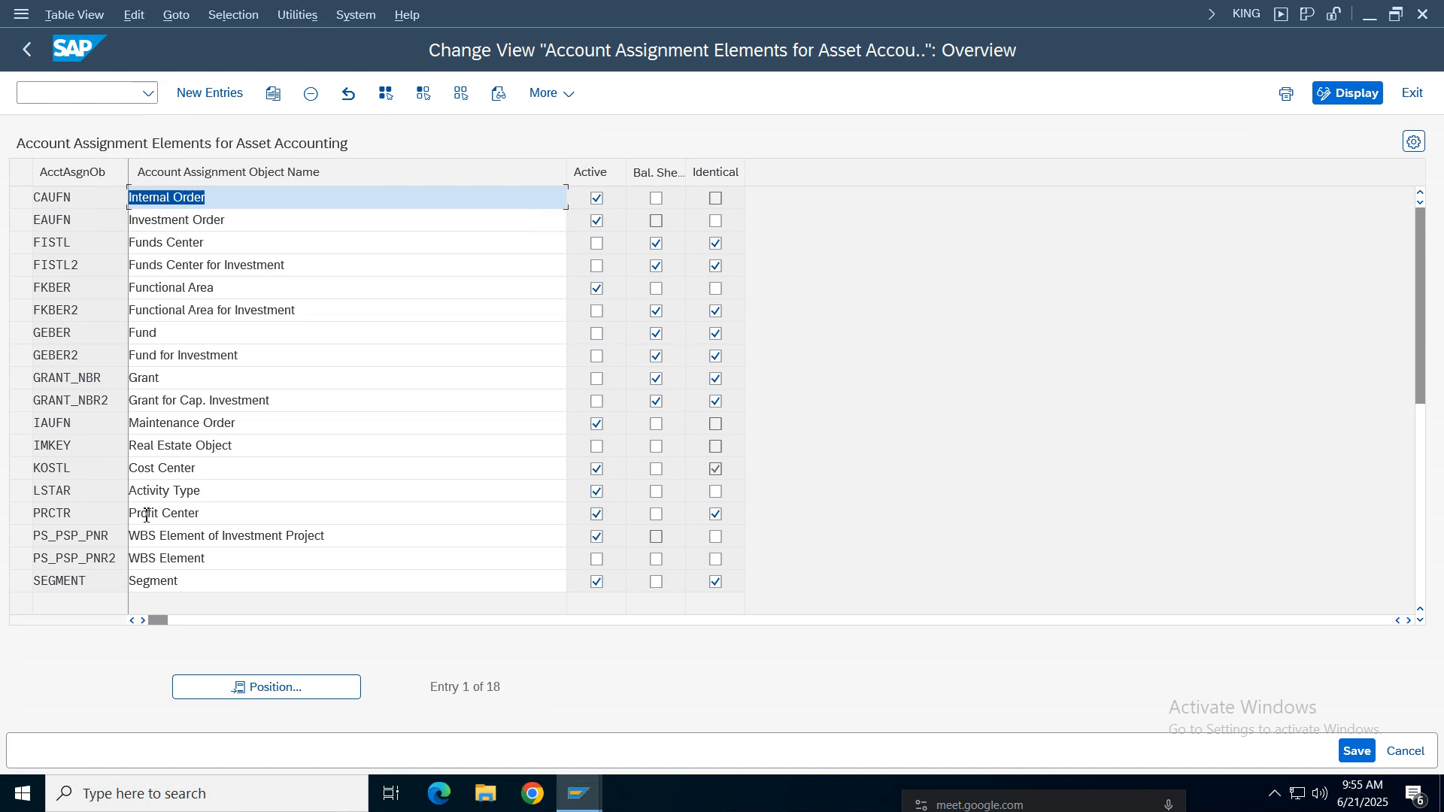
pyautogui.click(209, 513)
pyautogui.click(213, 473)
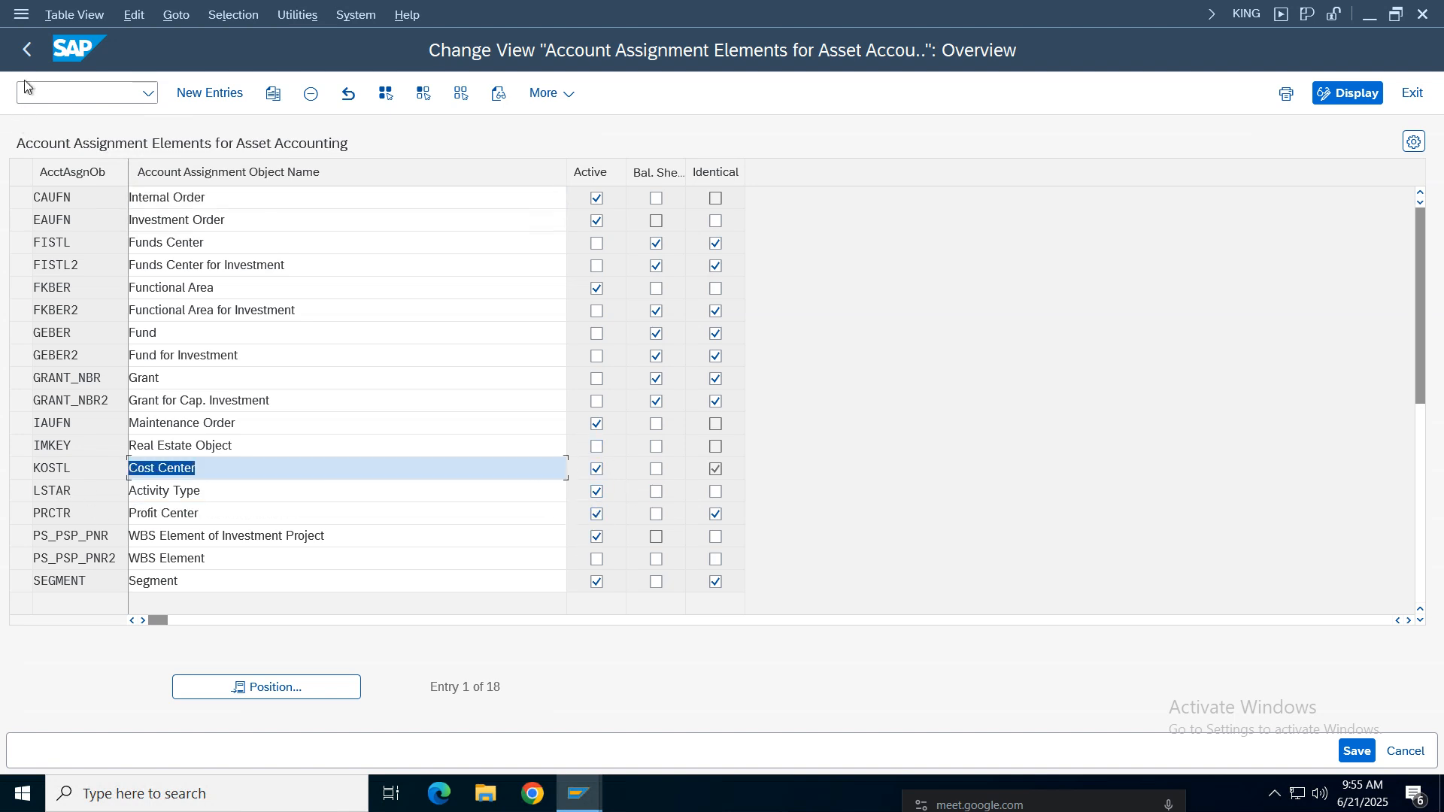
pyautogui.click(27, 50)
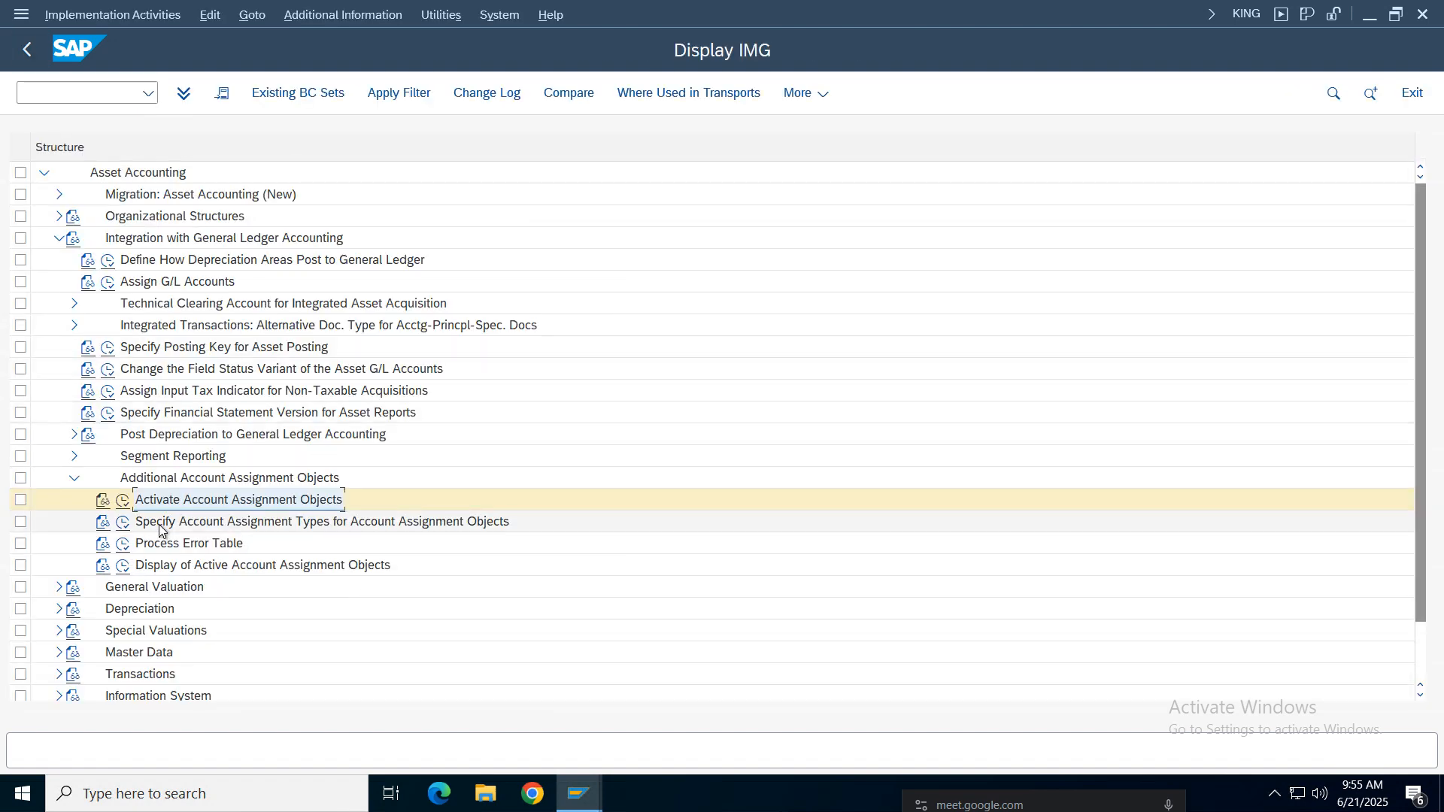
# Step: Open Specify Account Assignment Types for Account Assignment Objects and position the company code list on NIKE
pyautogui.click(141, 528)
pyautogui.click(124, 524)
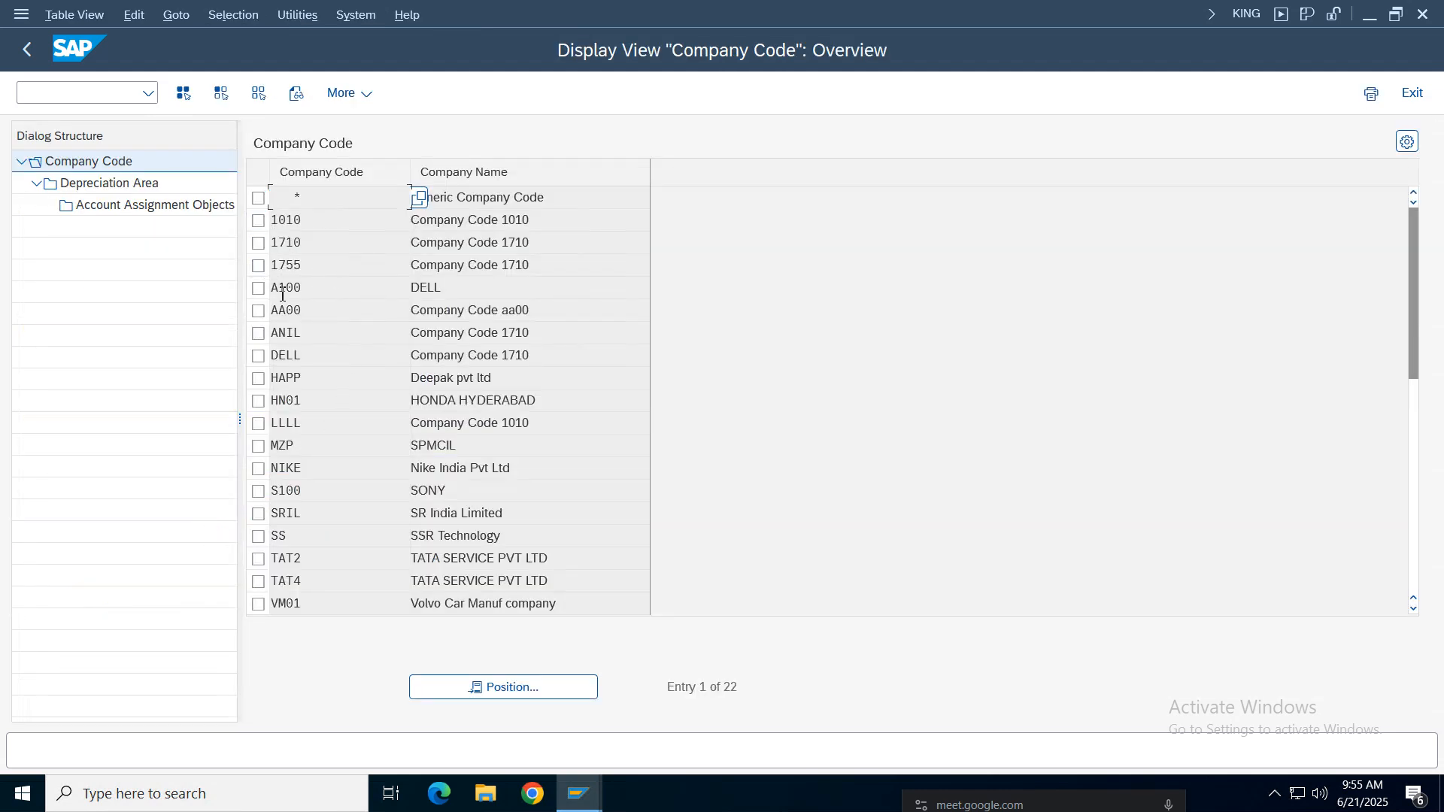
pyautogui.click(502, 687)
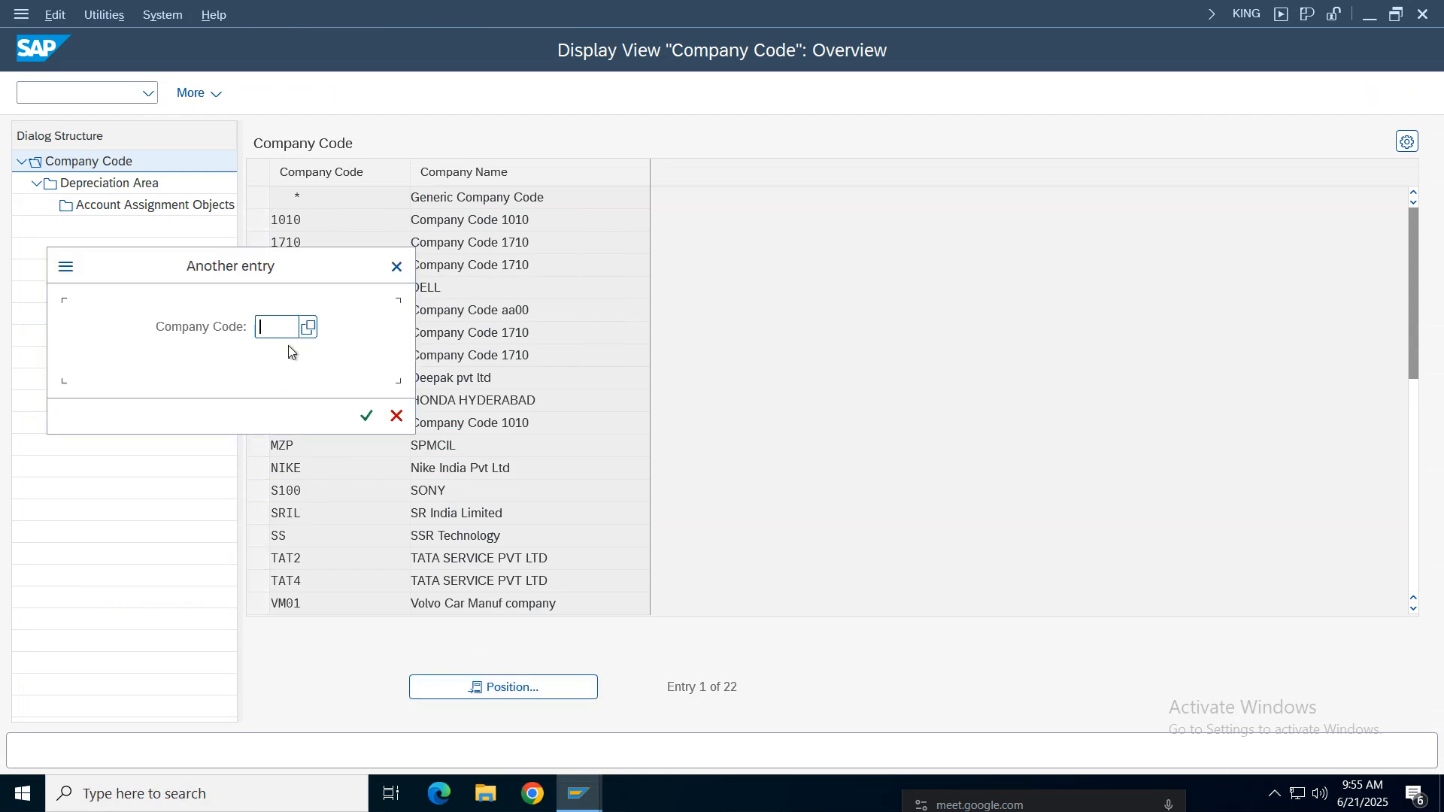
pyautogui.write('nike')
pyautogui.press('Return')
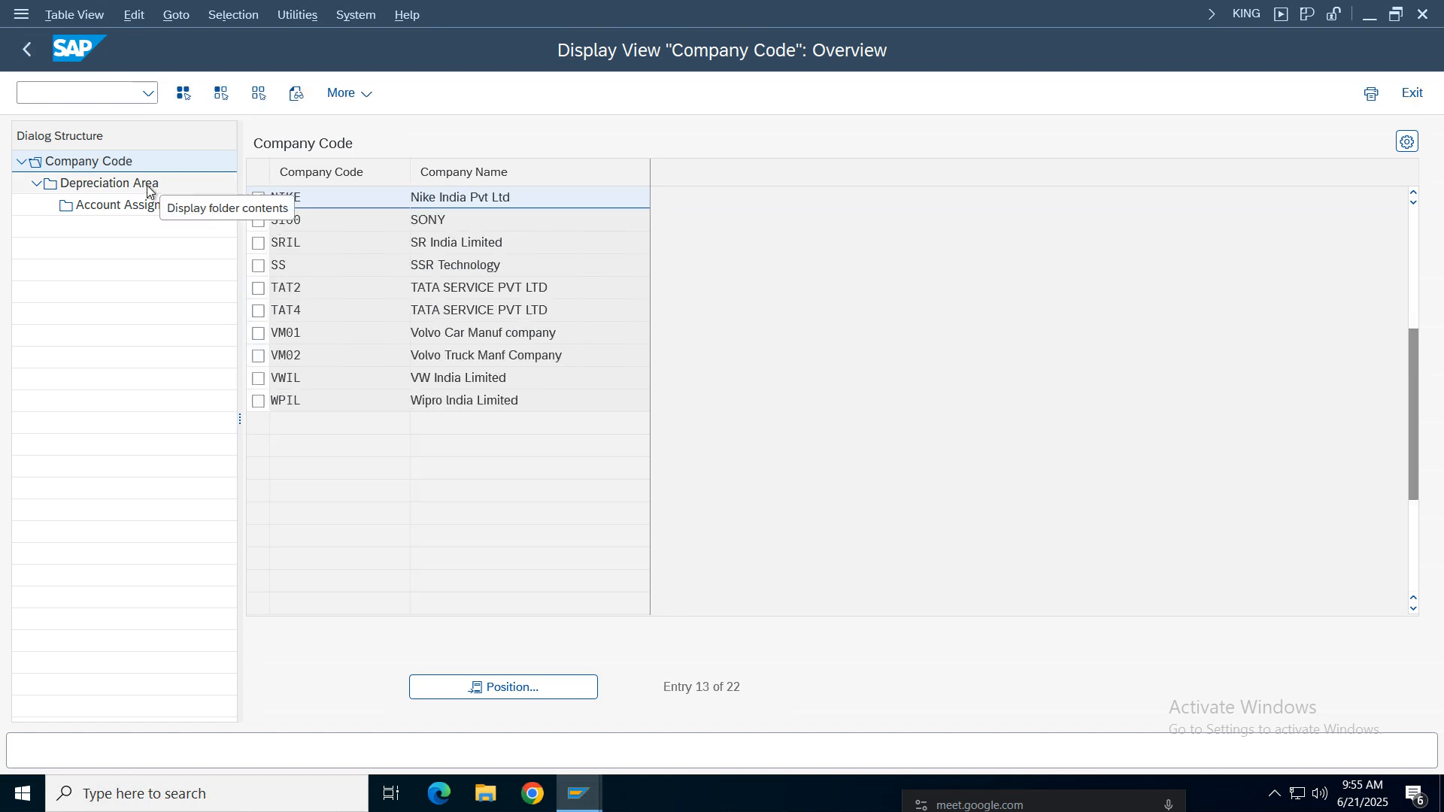
# Step: Open the account assignment objects of depreciation area 1 (NIFR LC) for company code NIKE
pyautogui.doubleClick(147, 186)
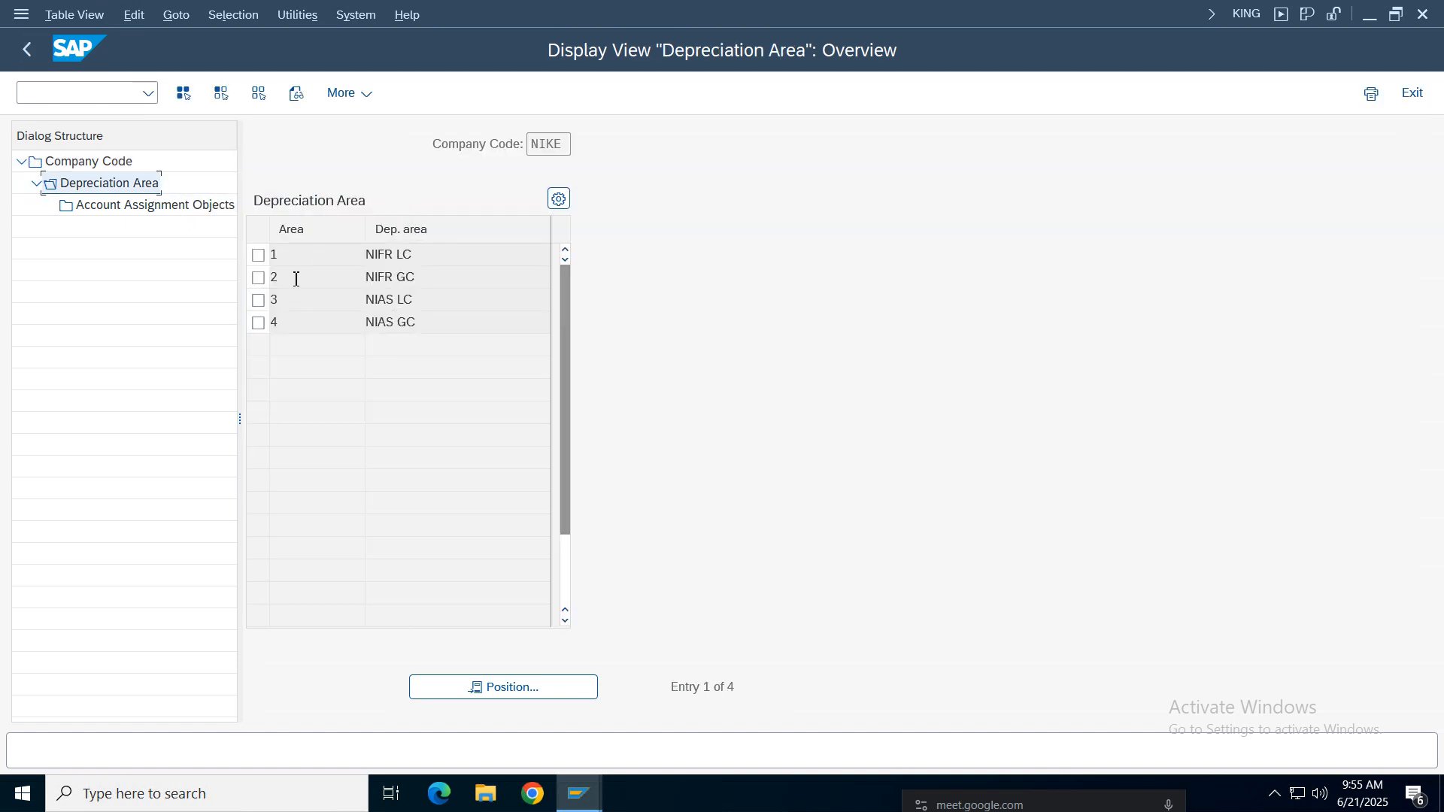
pyautogui.click(420, 257)
pyautogui.click(258, 255)
pyautogui.doubleClick(164, 207)
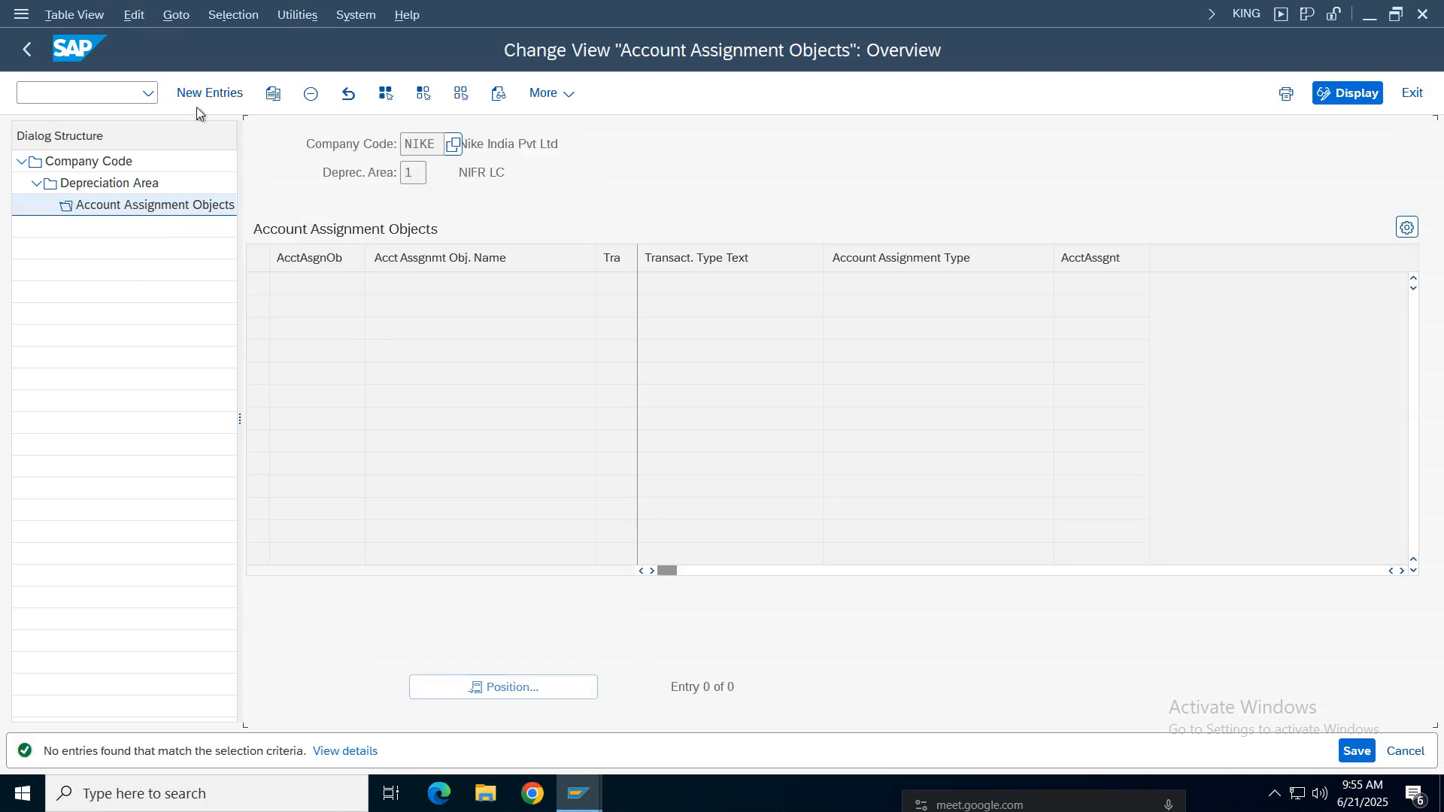
# Step: Add a new entry for object KOSTL with transaction type *, account assignment type 01 APC Values Posting and account assignment activated
pyautogui.click(198, 100)
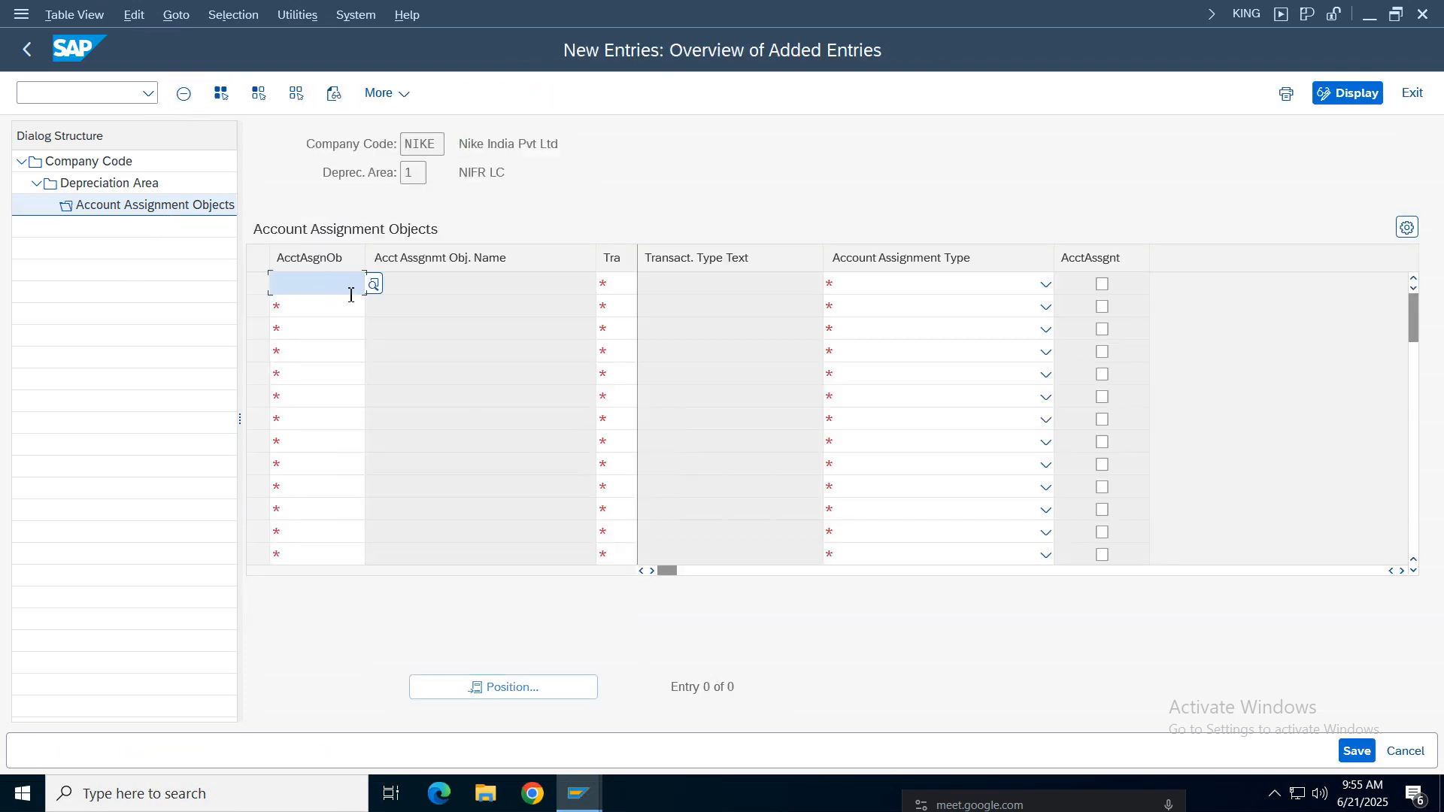
pyautogui.click(374, 285)
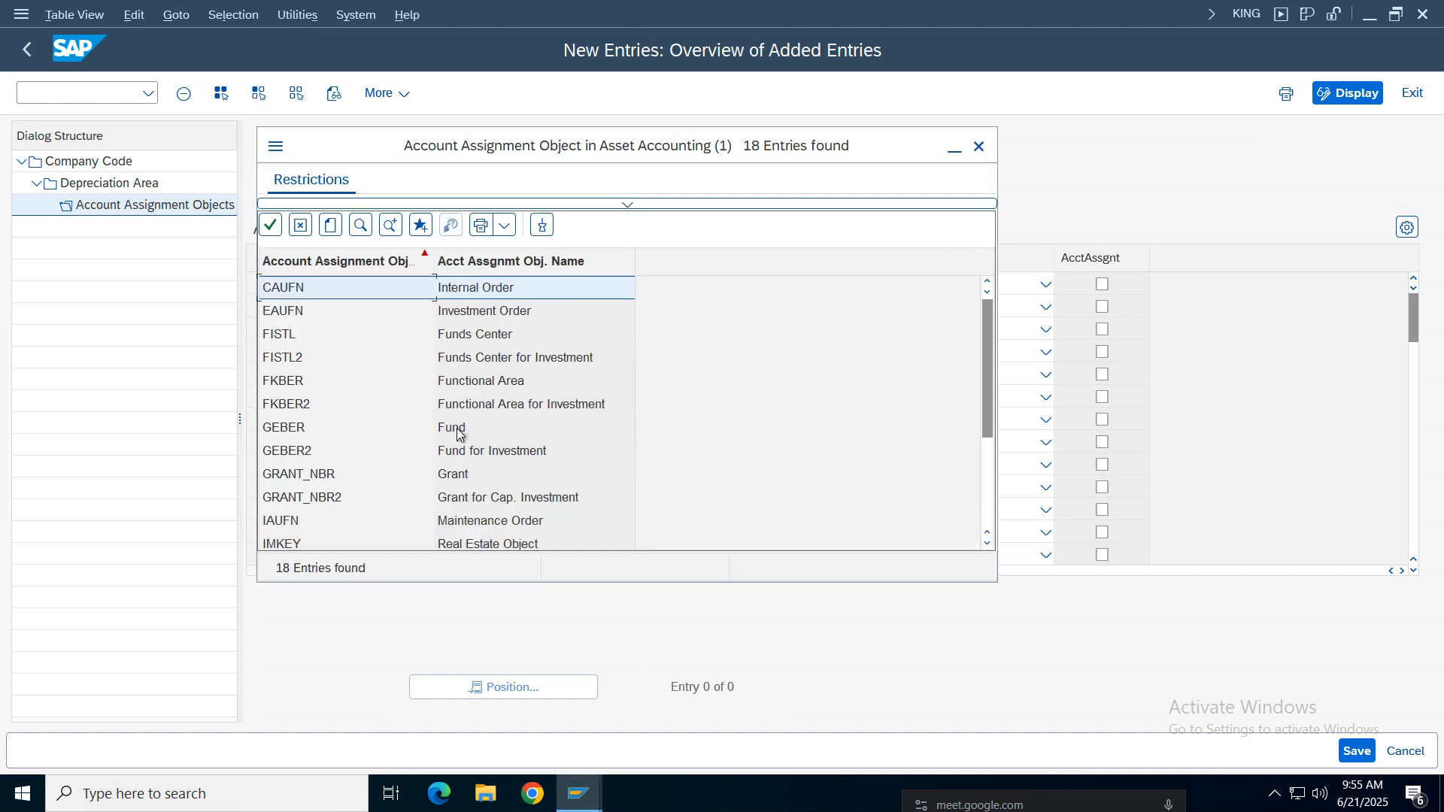
pyautogui.moveTo(990, 369); pyautogui.dragTo(989, 444)
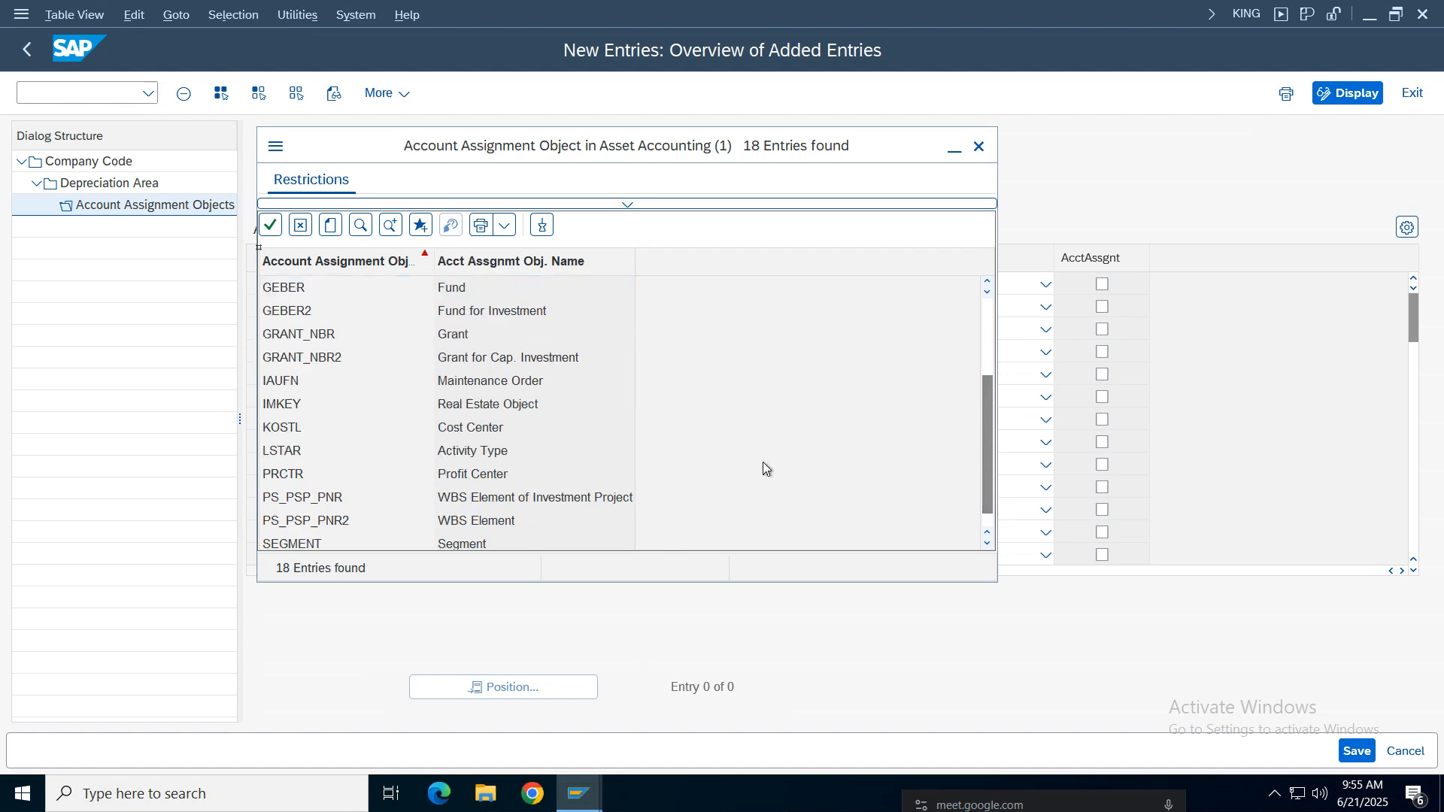
pyautogui.doubleClick(455, 429)
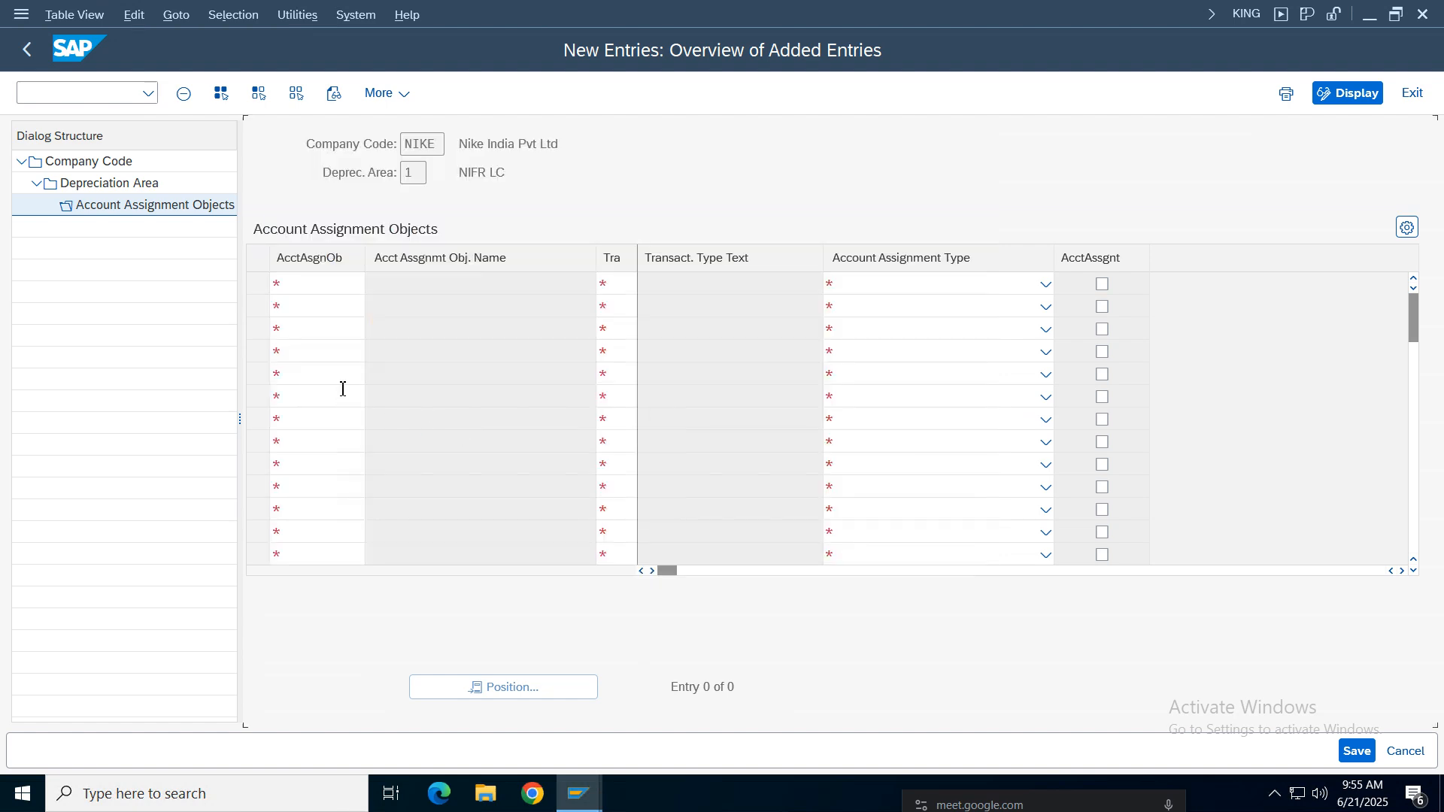
pyautogui.click(623, 291)
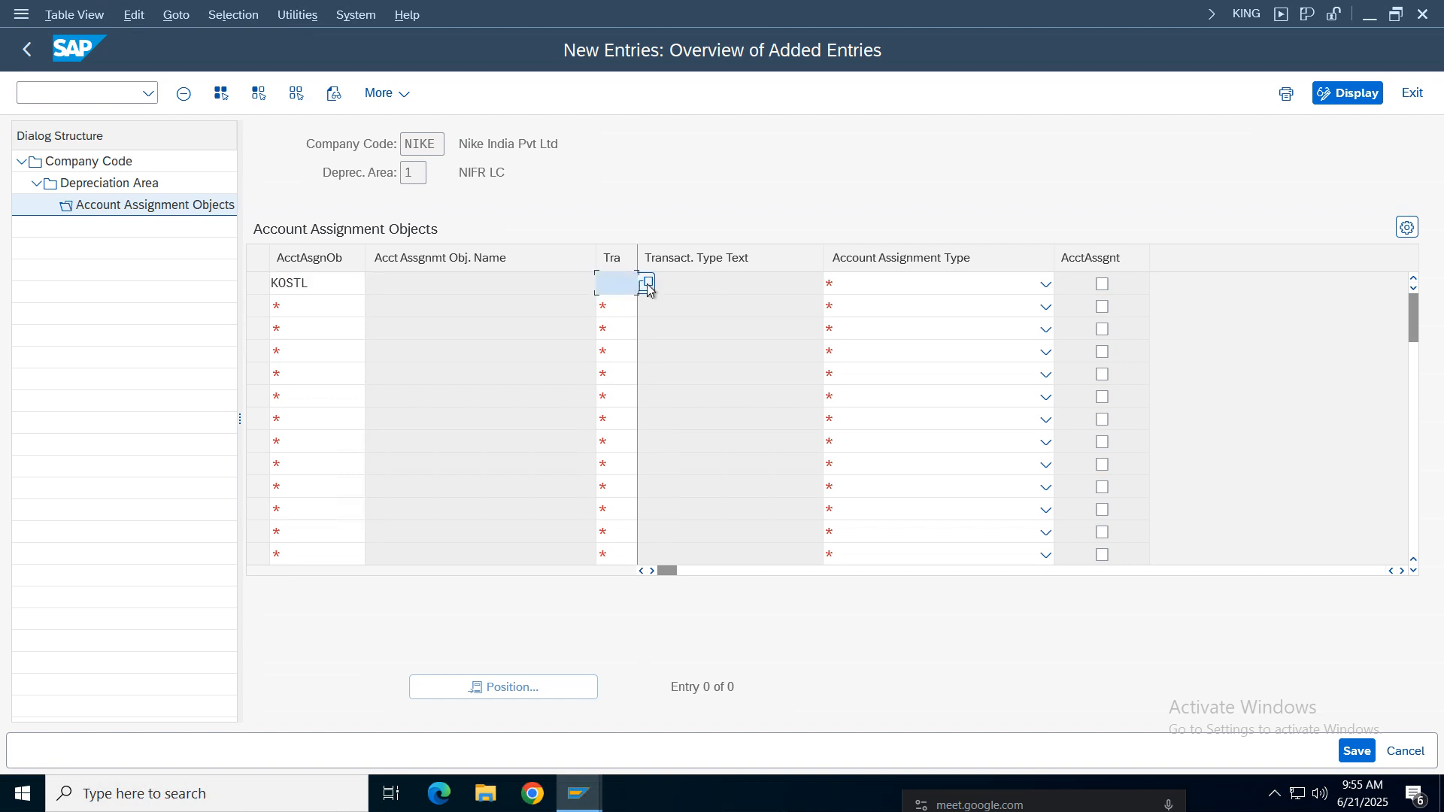
pyautogui.press('F4')
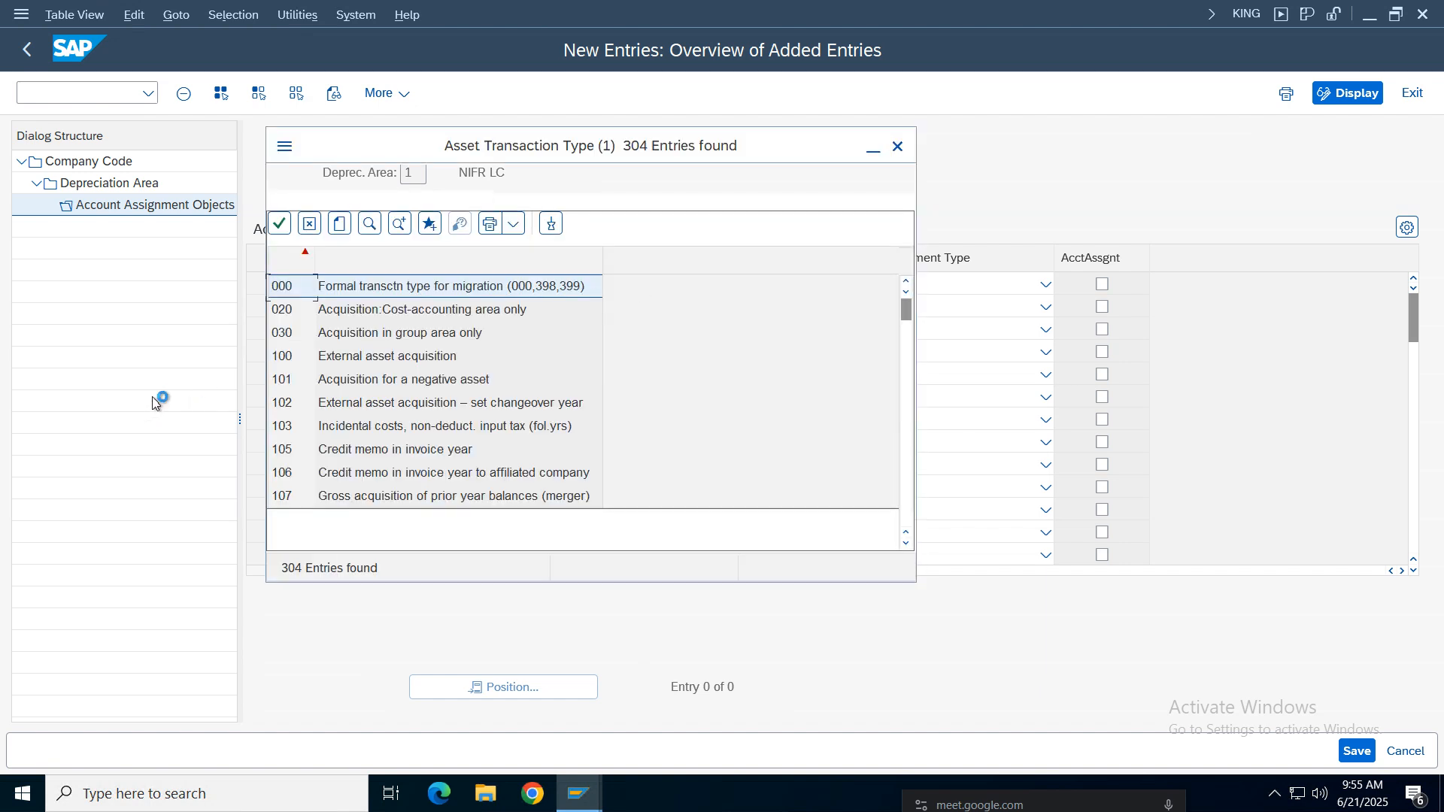
pyautogui.click(901, 147)
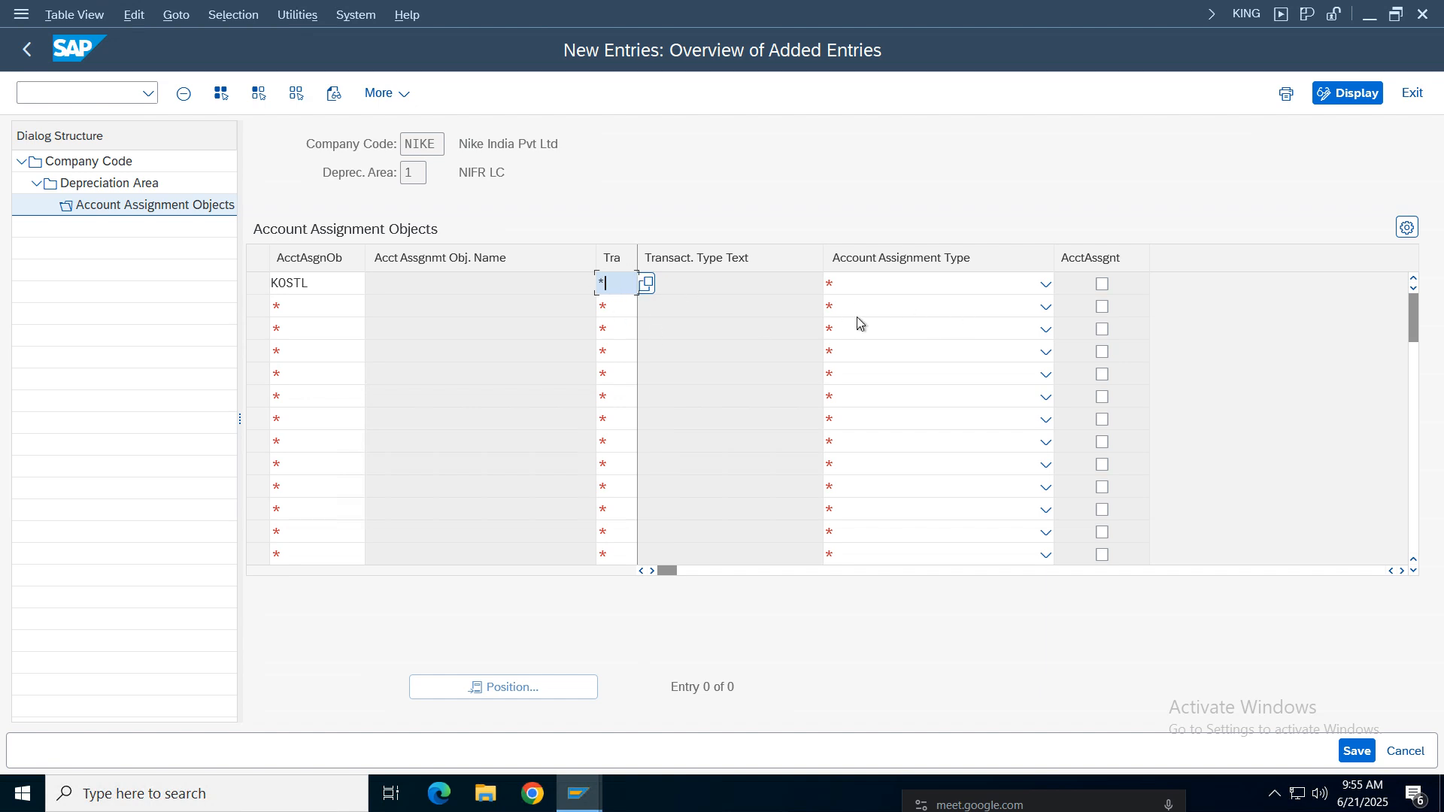
pyautogui.click(1045, 284)
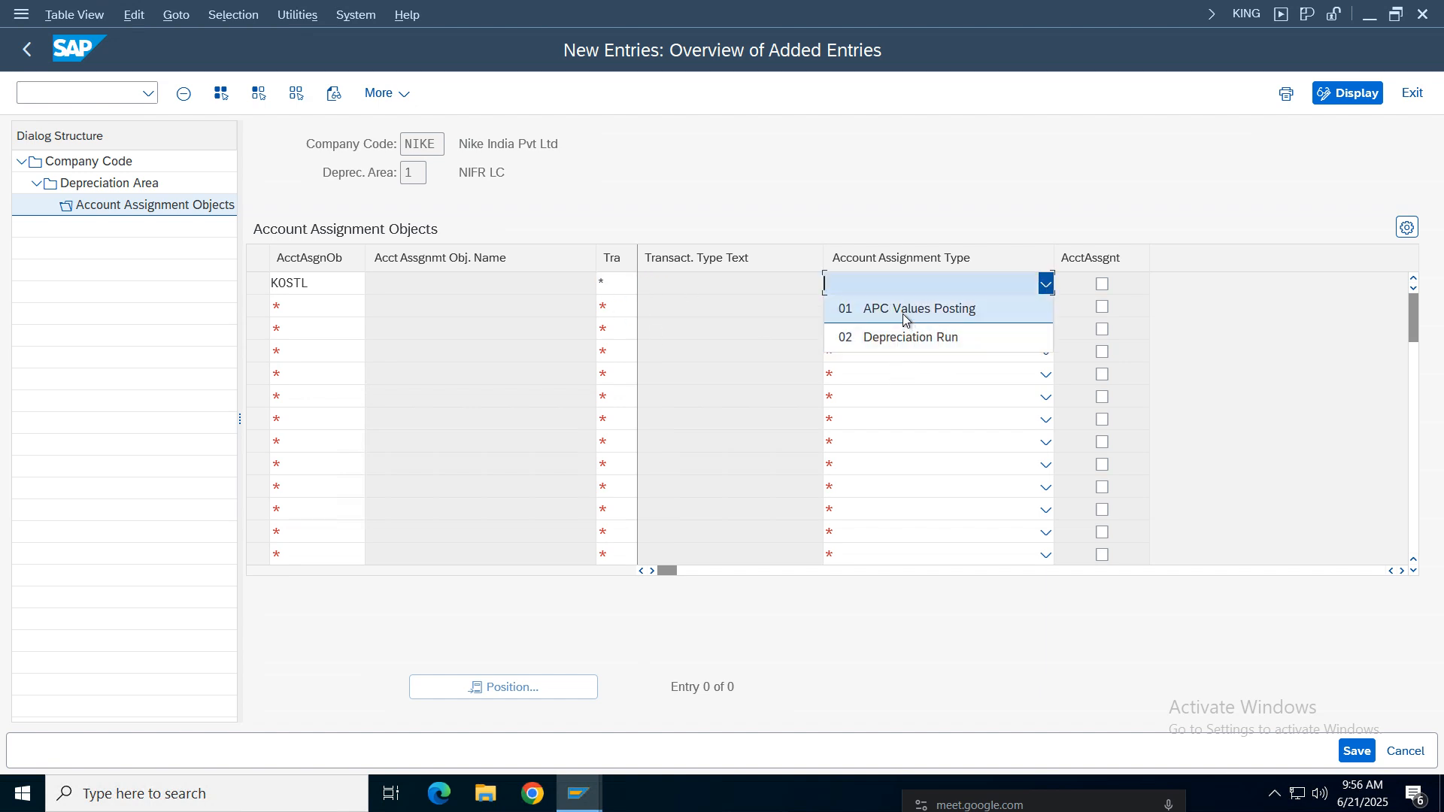
pyautogui.click(903, 310)
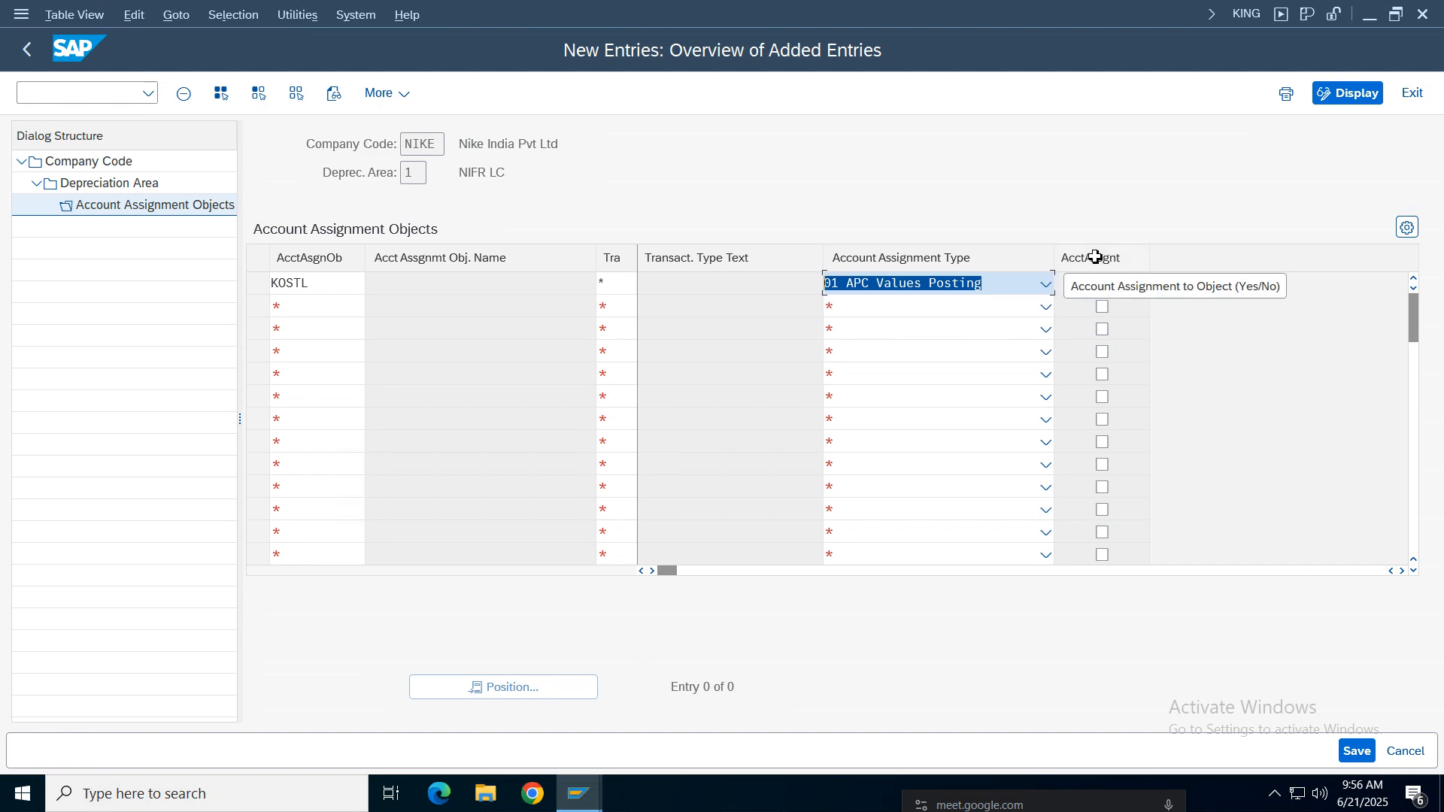
pyautogui.click(1102, 285)
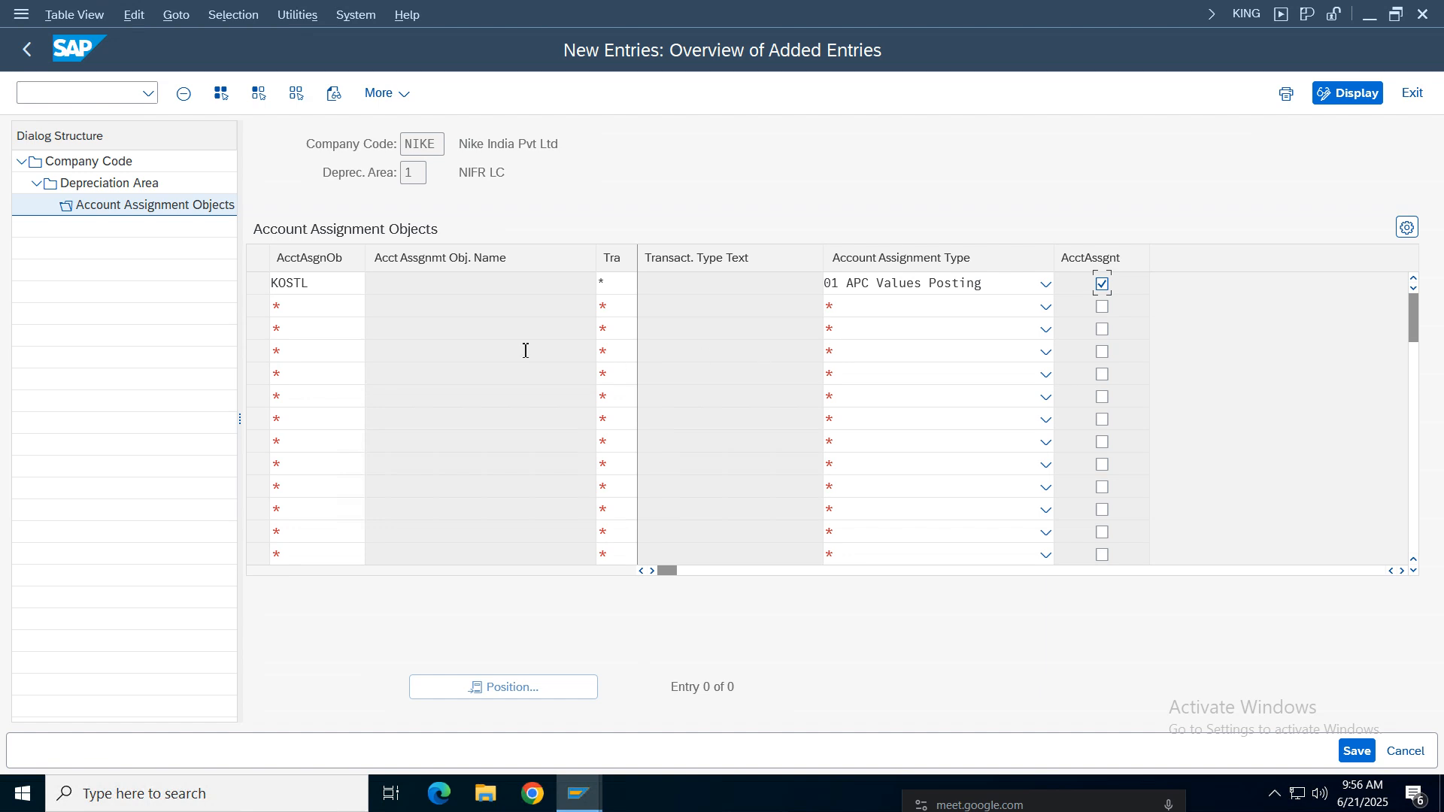
# Step: Add a second KOSTL entry with transaction type *, account assignment type 02 Depreciation Run and account assignment activated
pyautogui.click(323, 309)
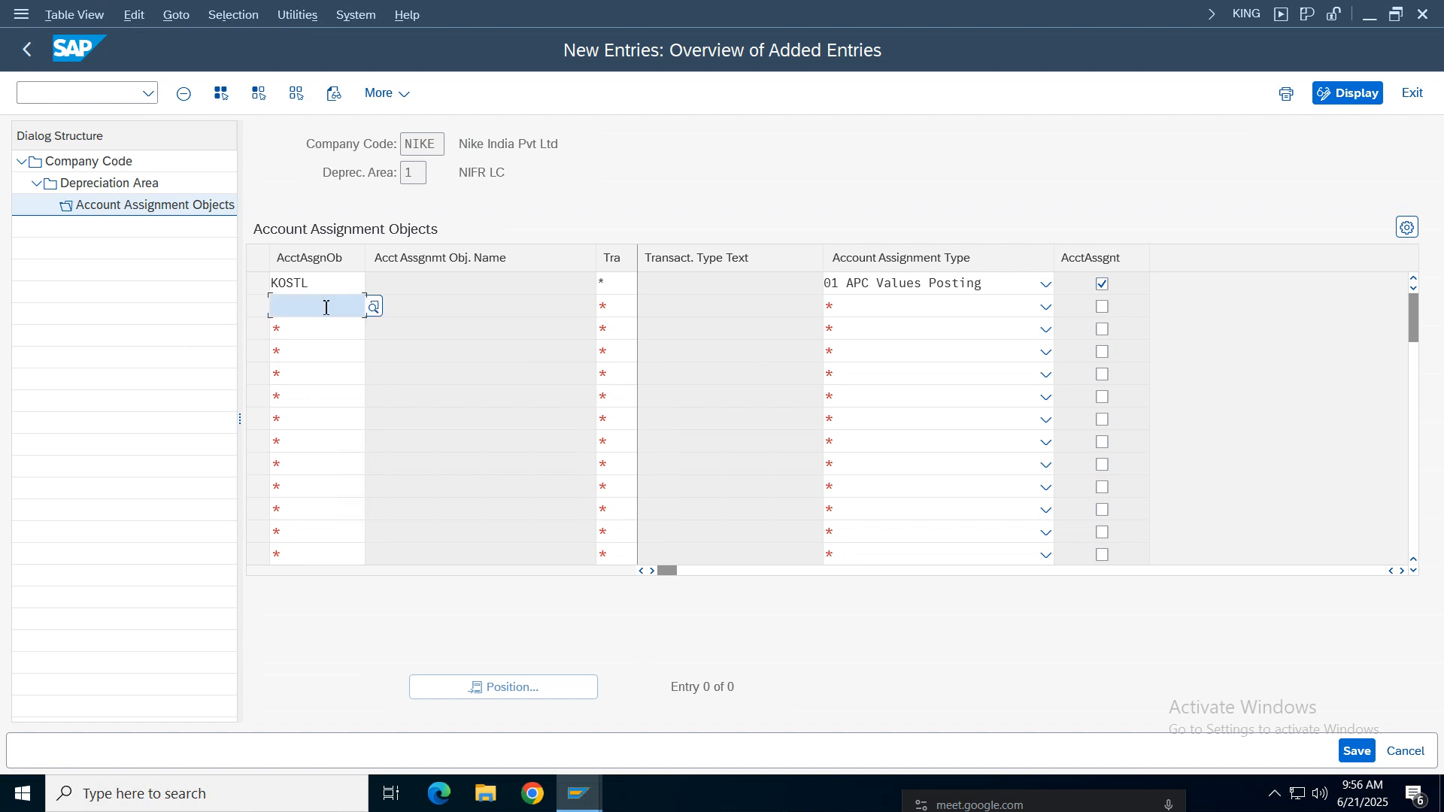
pyautogui.write('KOSTL')
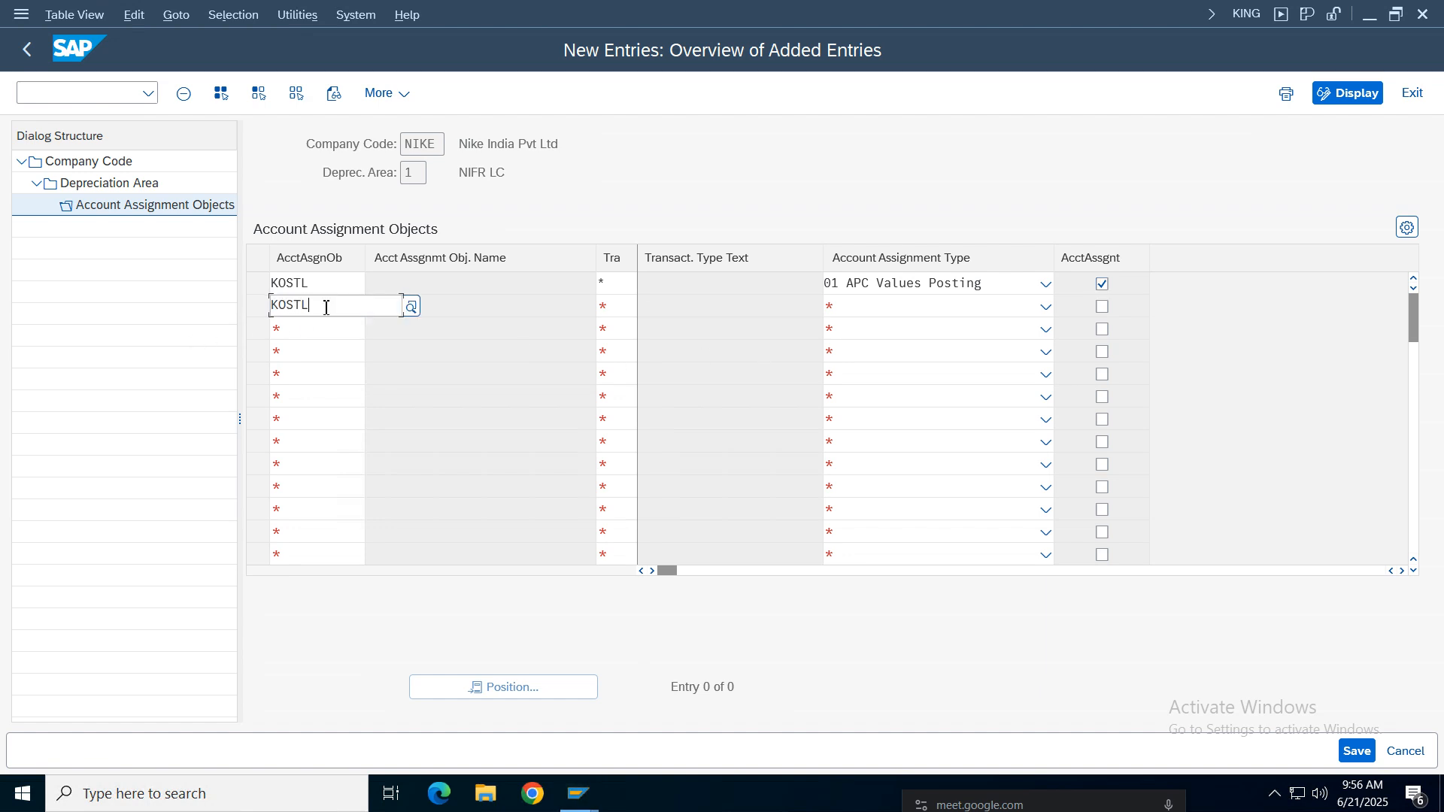
pyautogui.click(624, 311)
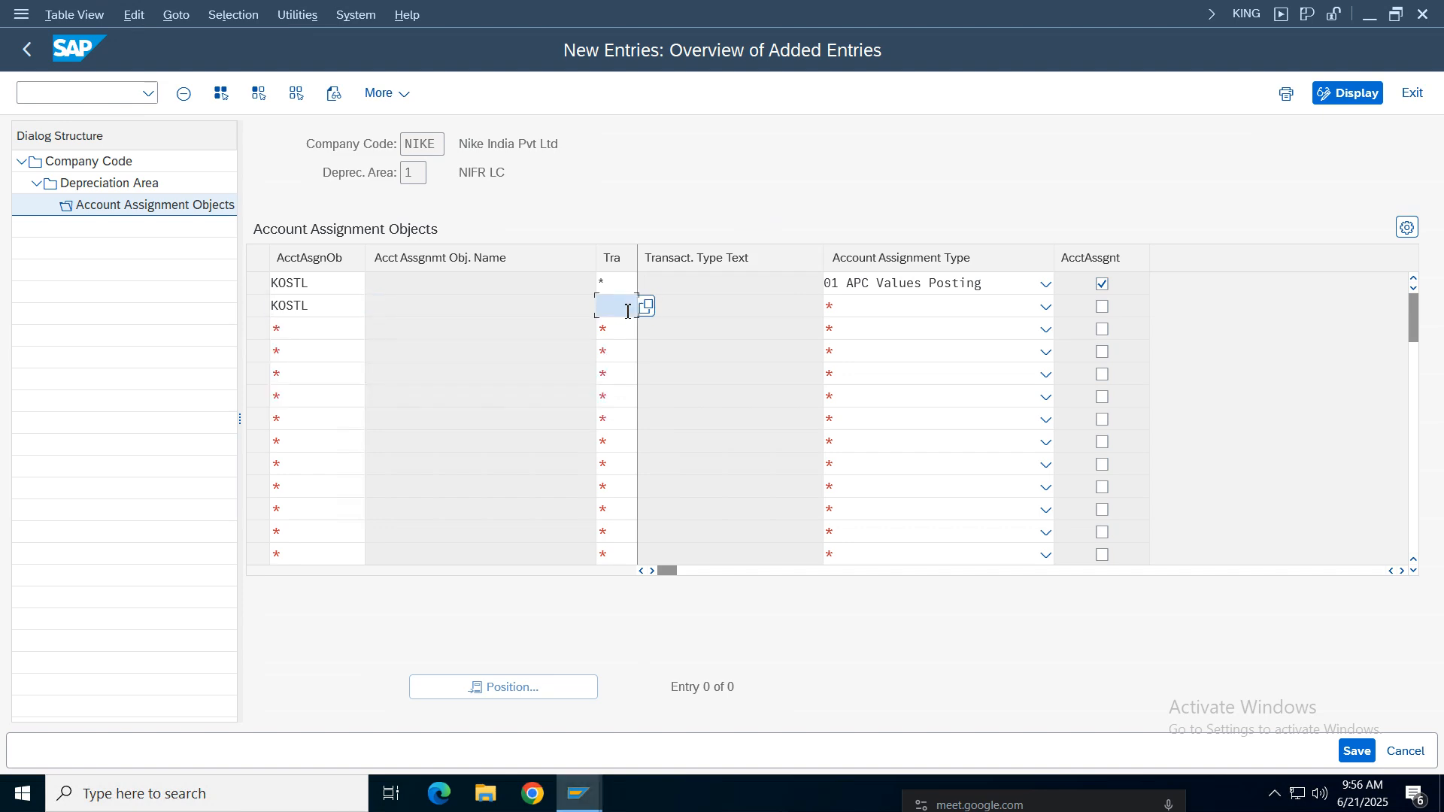
pyautogui.click(1046, 307)
pyautogui.click(899, 361)
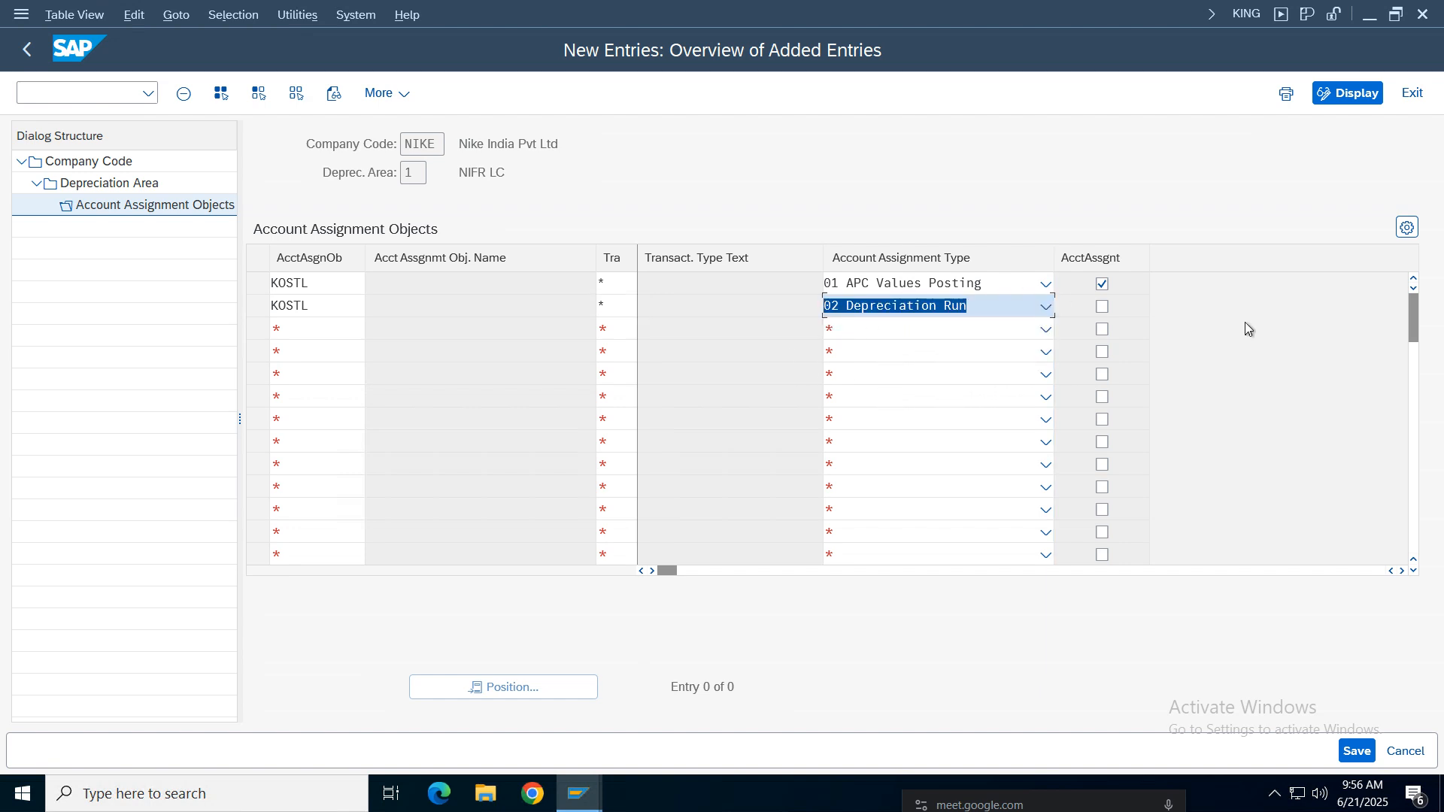
pyautogui.click(1103, 307)
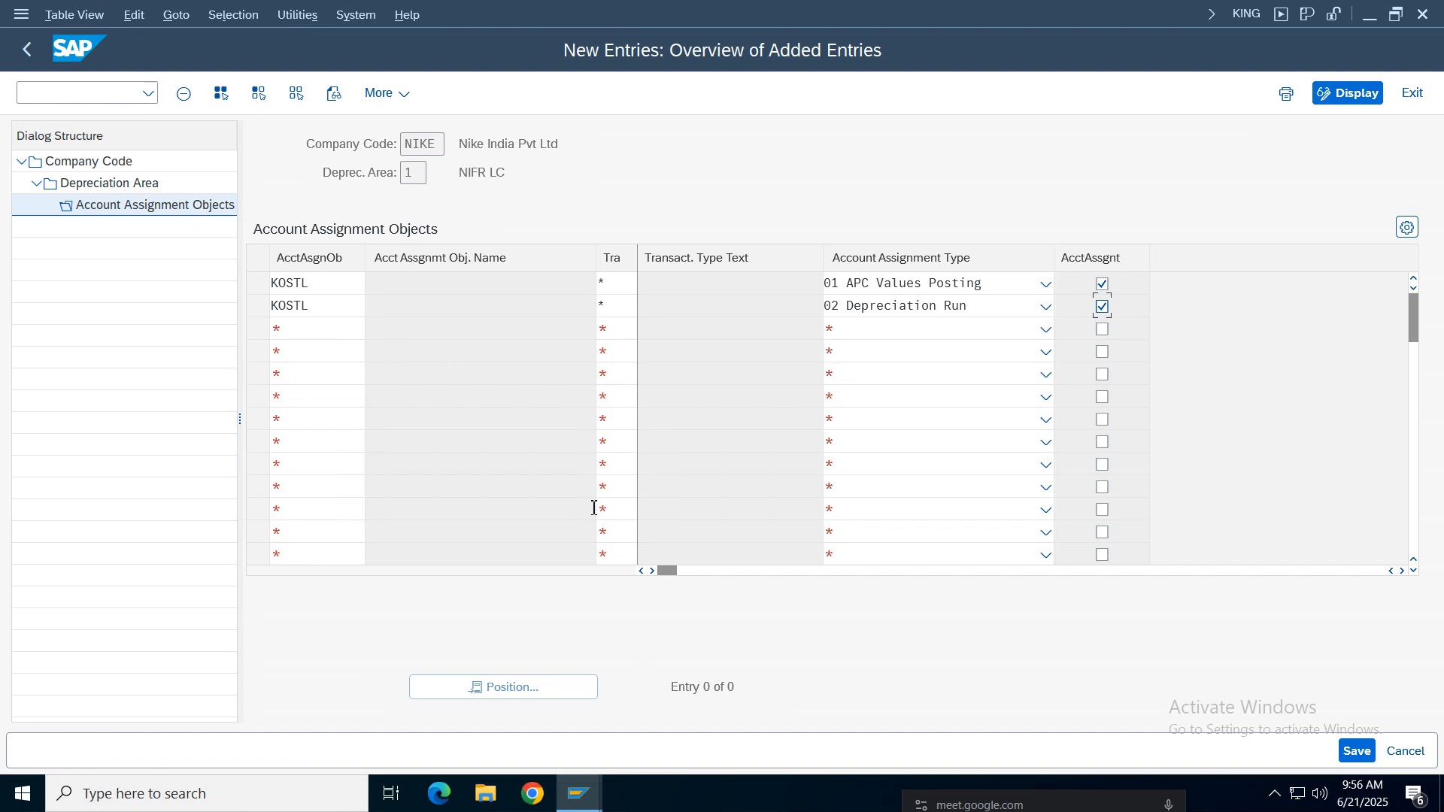
# Step: Add a new entry for object PRCTR with transaction type * and account assignment type 01 APC Values Posting
pyautogui.click(317, 327)
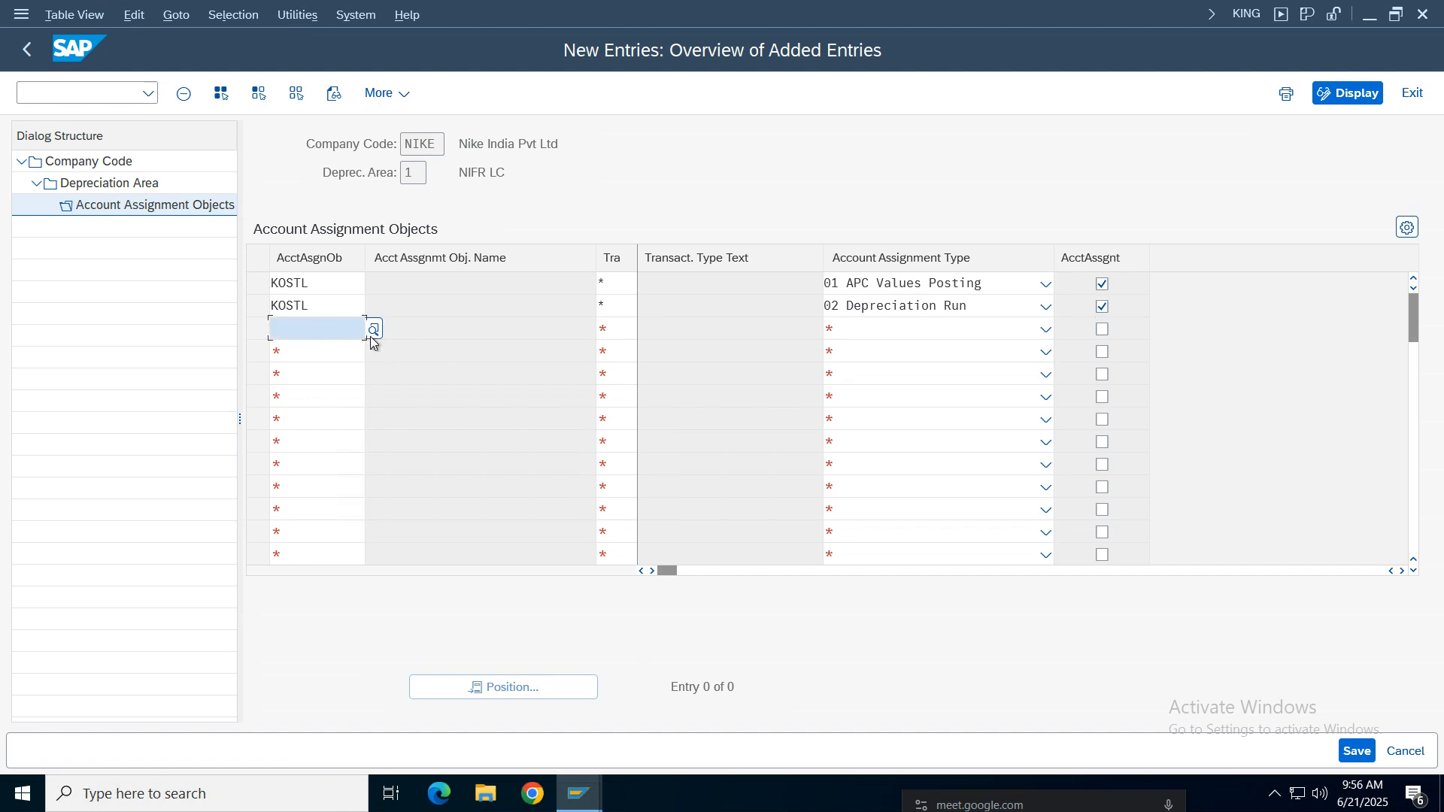
pyautogui.click(371, 331)
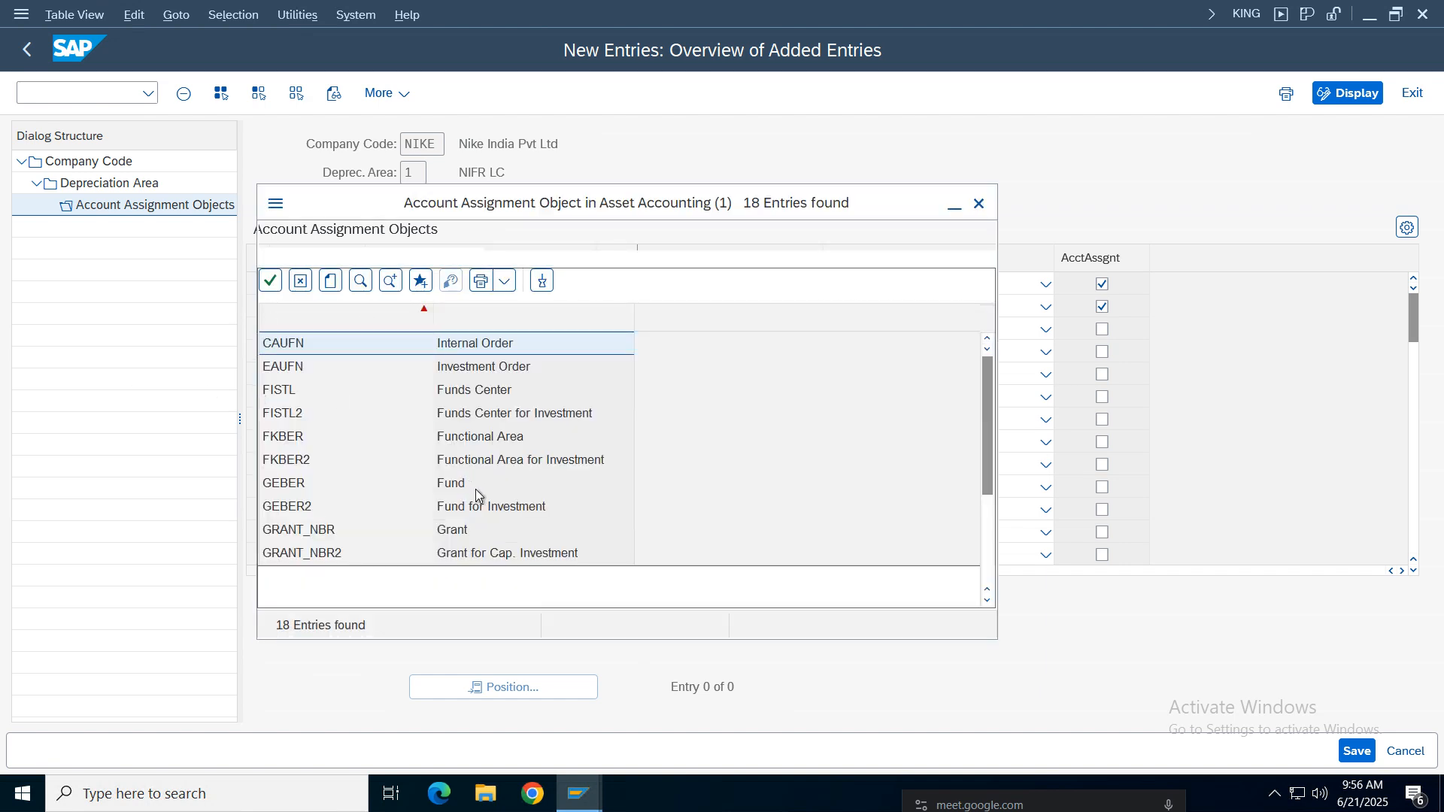
pyautogui.click(472, 577)
pyautogui.moveTo(985, 444); pyautogui.dragTo(987, 502)
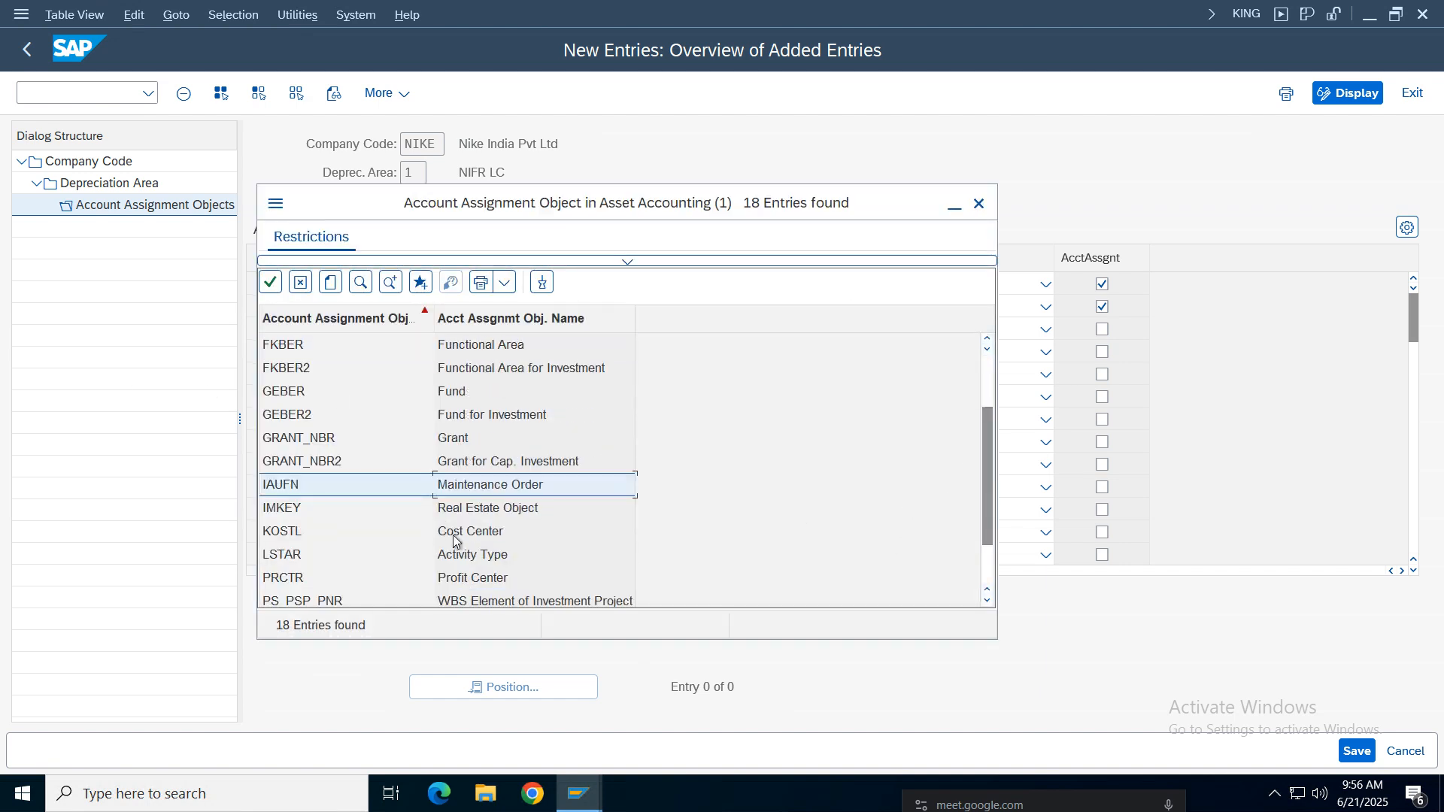
pyautogui.doubleClick(471, 579)
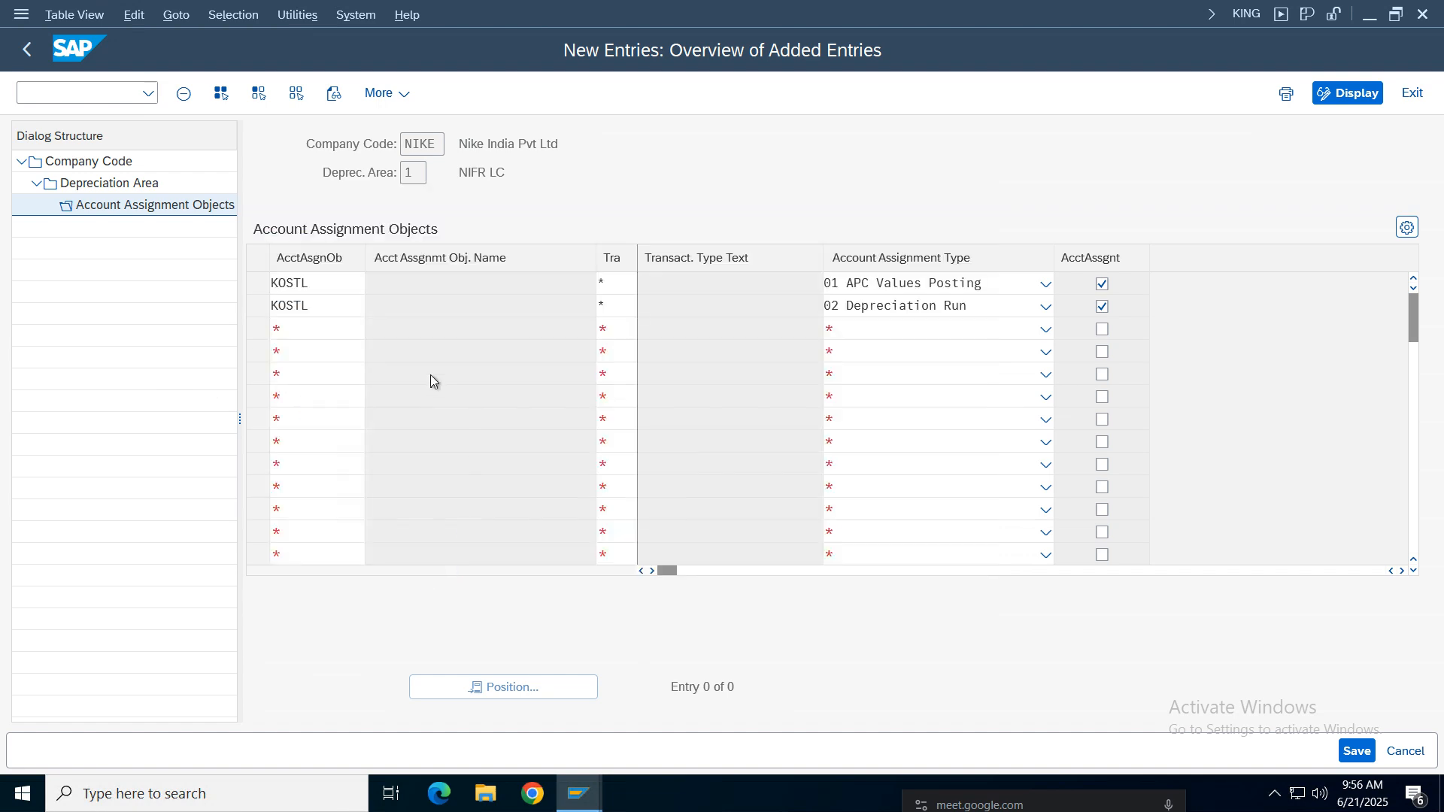
pyautogui.click(625, 324)
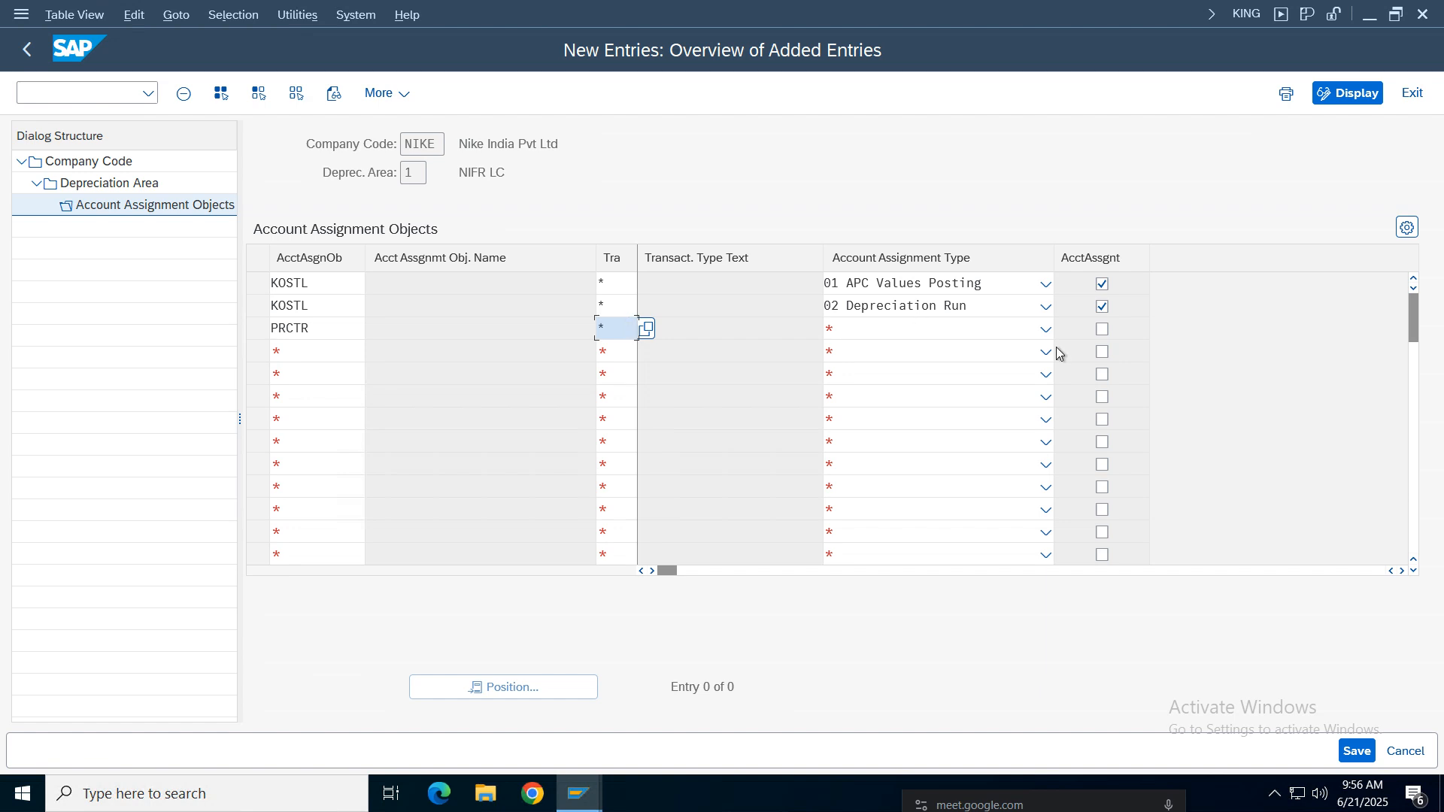
pyautogui.click(1046, 329)
pyautogui.click(887, 364)
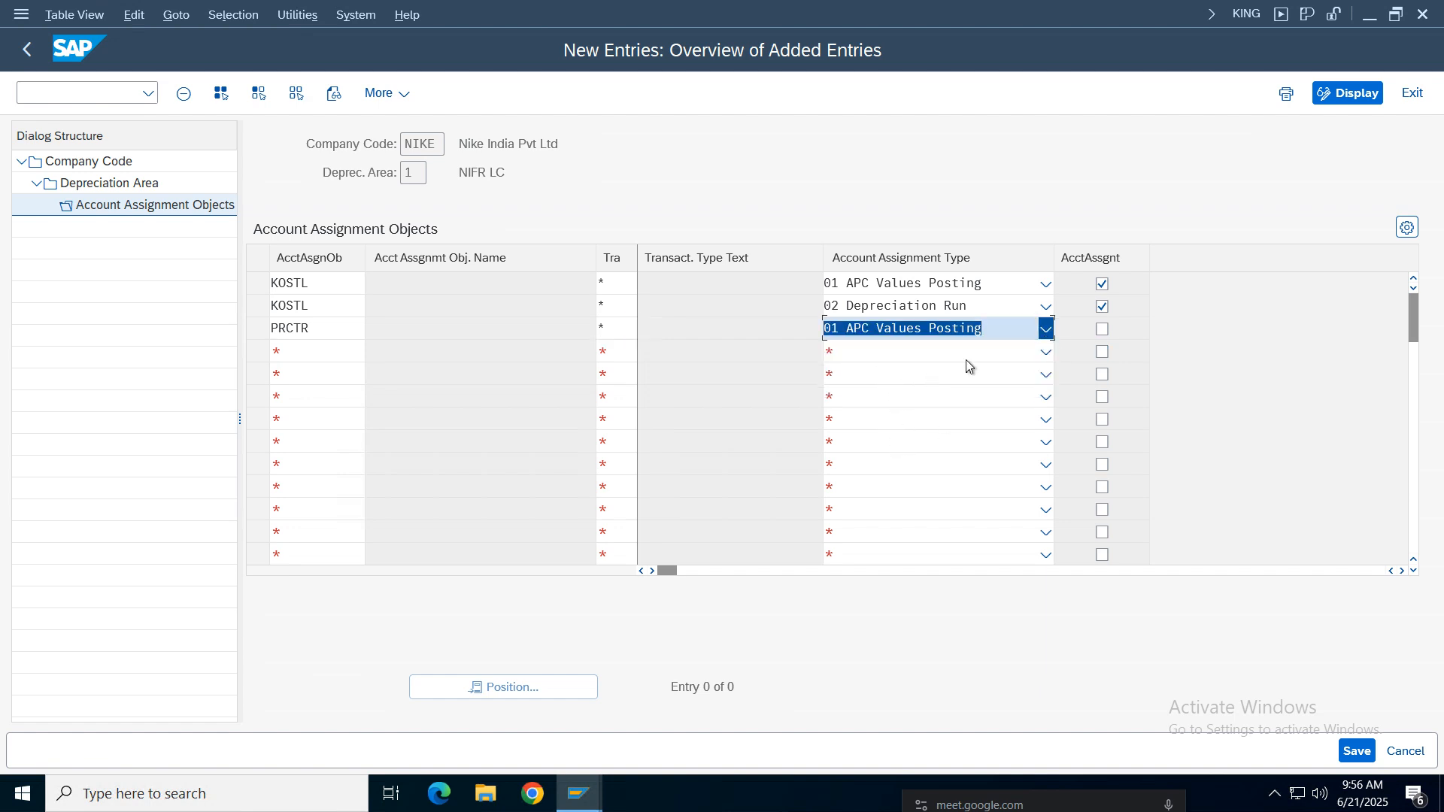
# Step: Activate account assignment for the PRCTR entry and add a second, activated PRCTR entry with transaction type * and type 02 Depreciation Run
pyautogui.click(1045, 351)
pyautogui.click(923, 410)
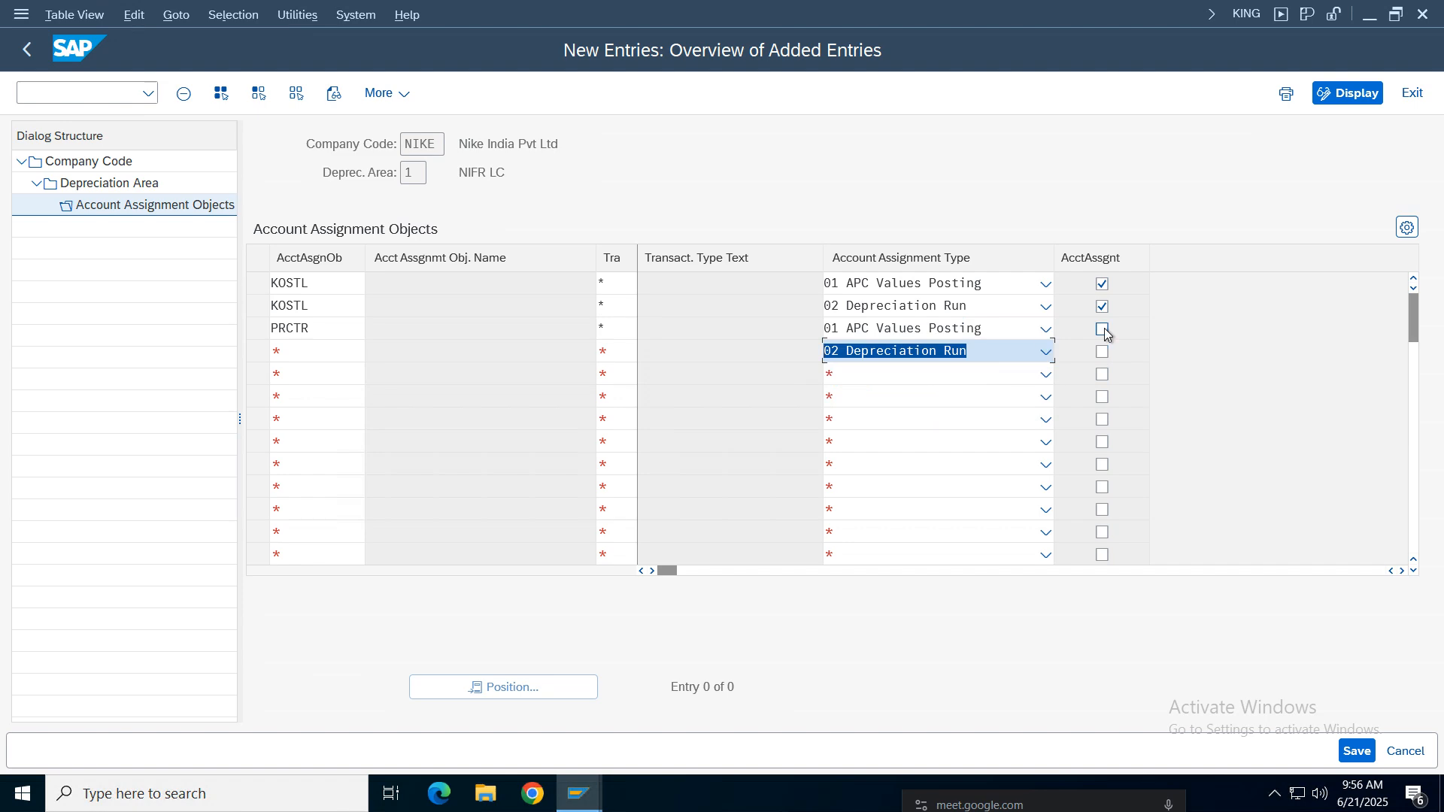
pyautogui.click(1102, 329)
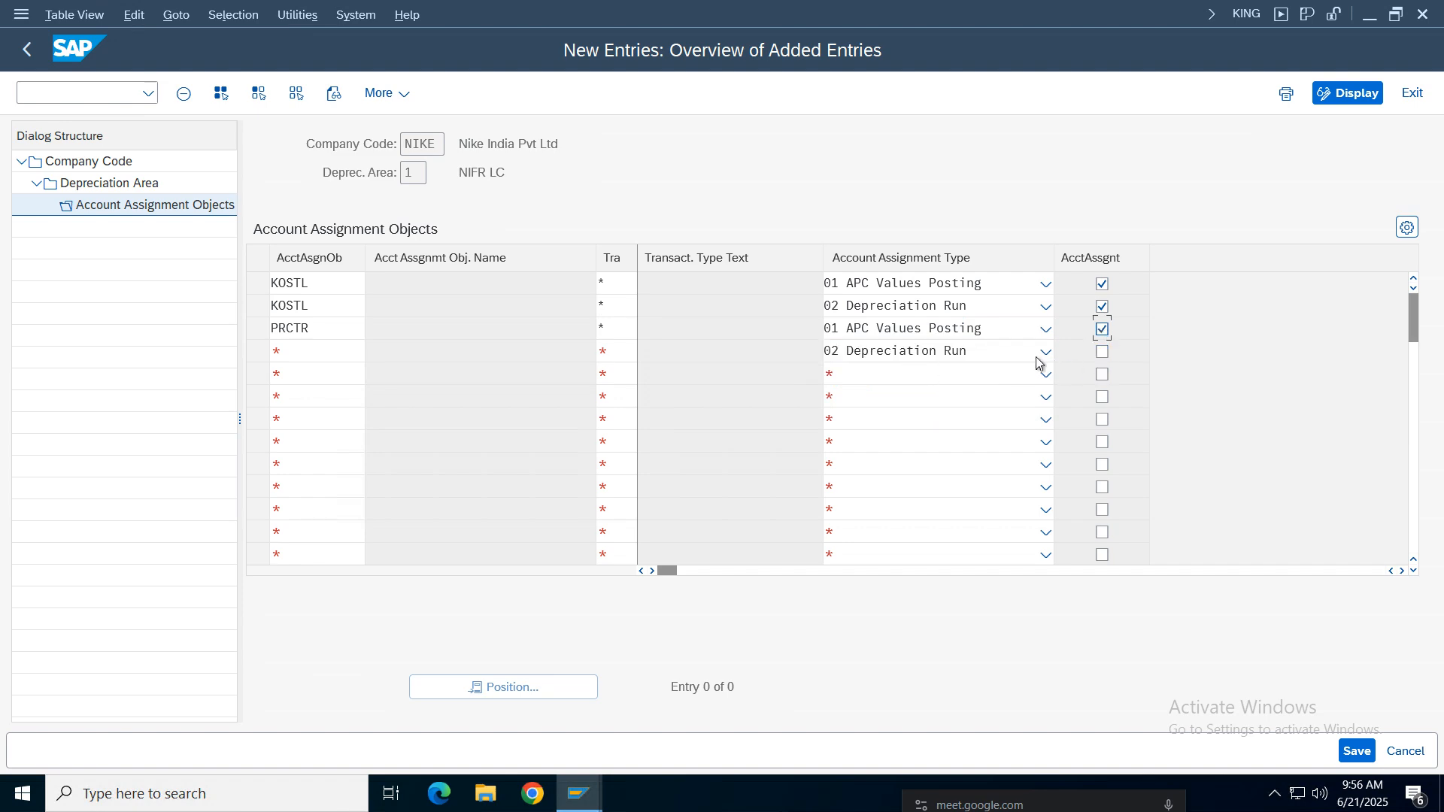
pyautogui.click(1103, 351)
pyautogui.click(624, 353)
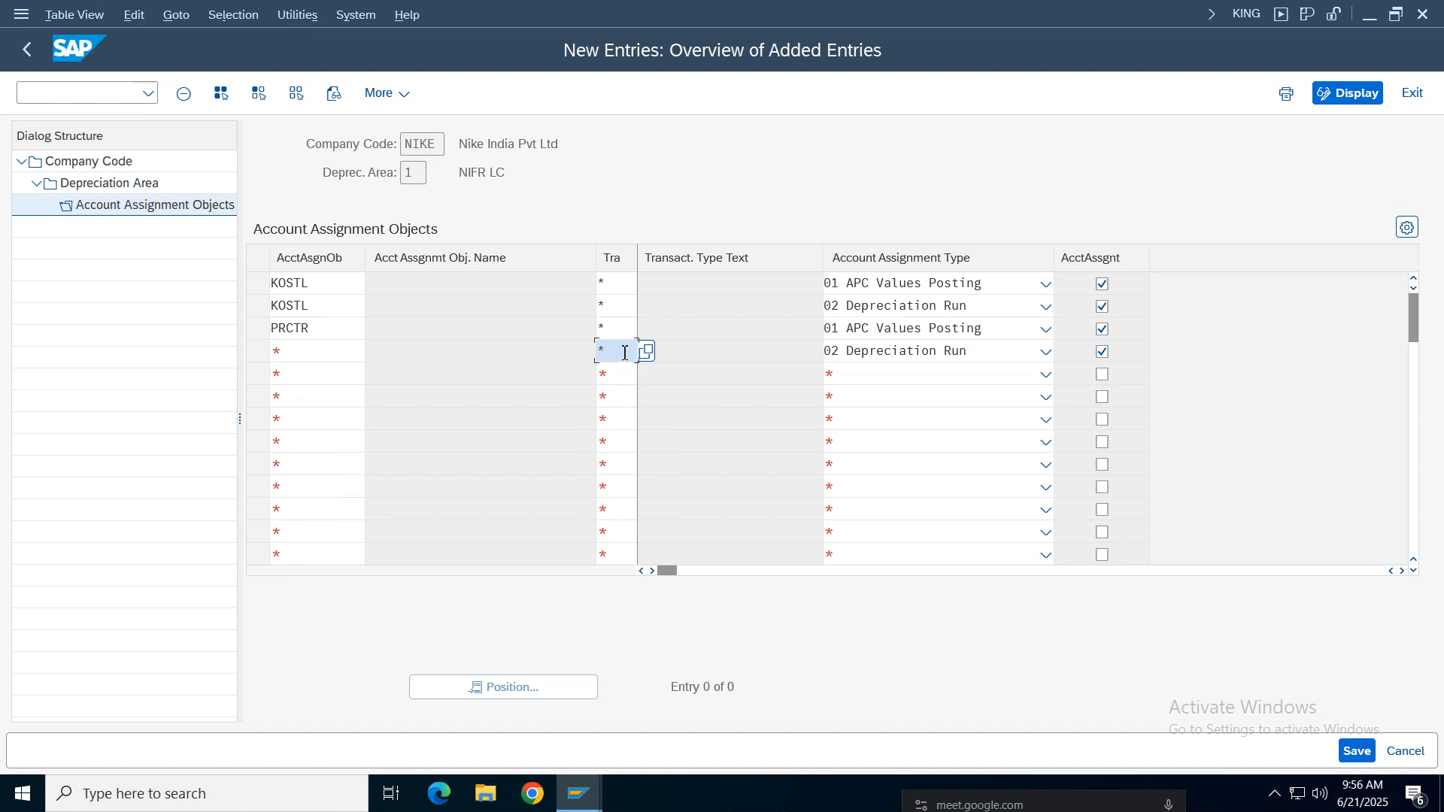
pyautogui.click(316, 354)
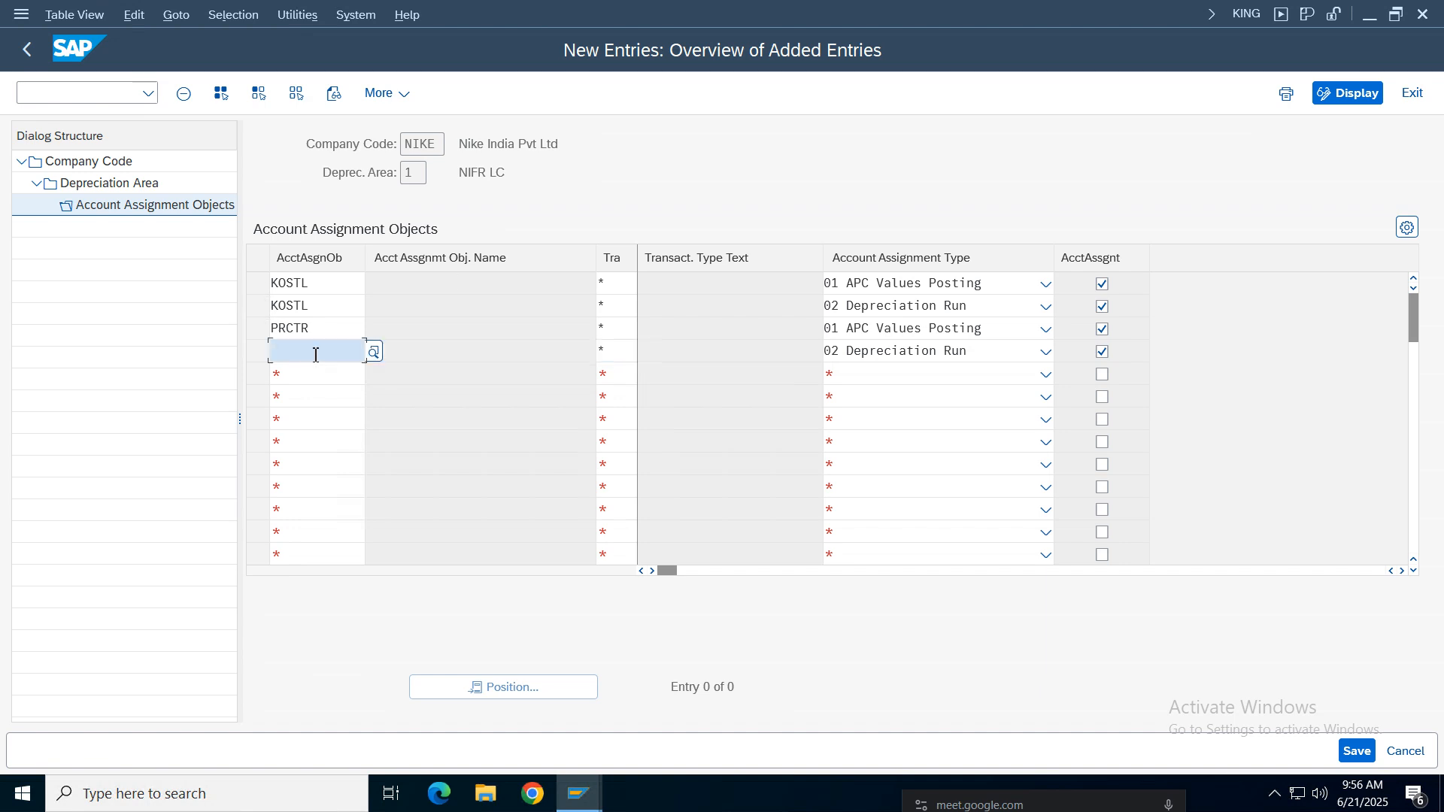
pyautogui.write('PRCTR')
pyautogui.press('Return')
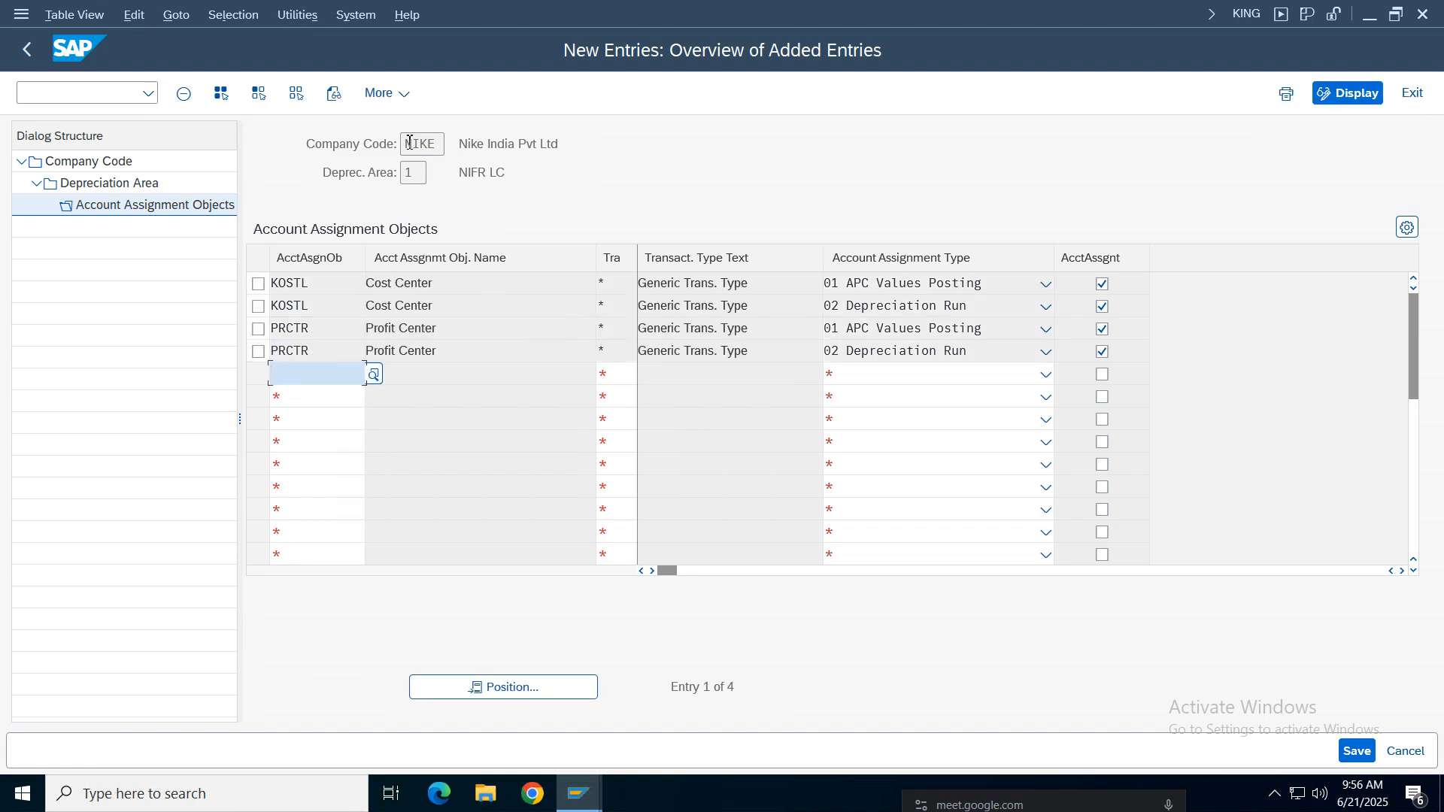
# Step: Save the new account assignment object entries for depreciation area 1
pyautogui.click(419, 176)
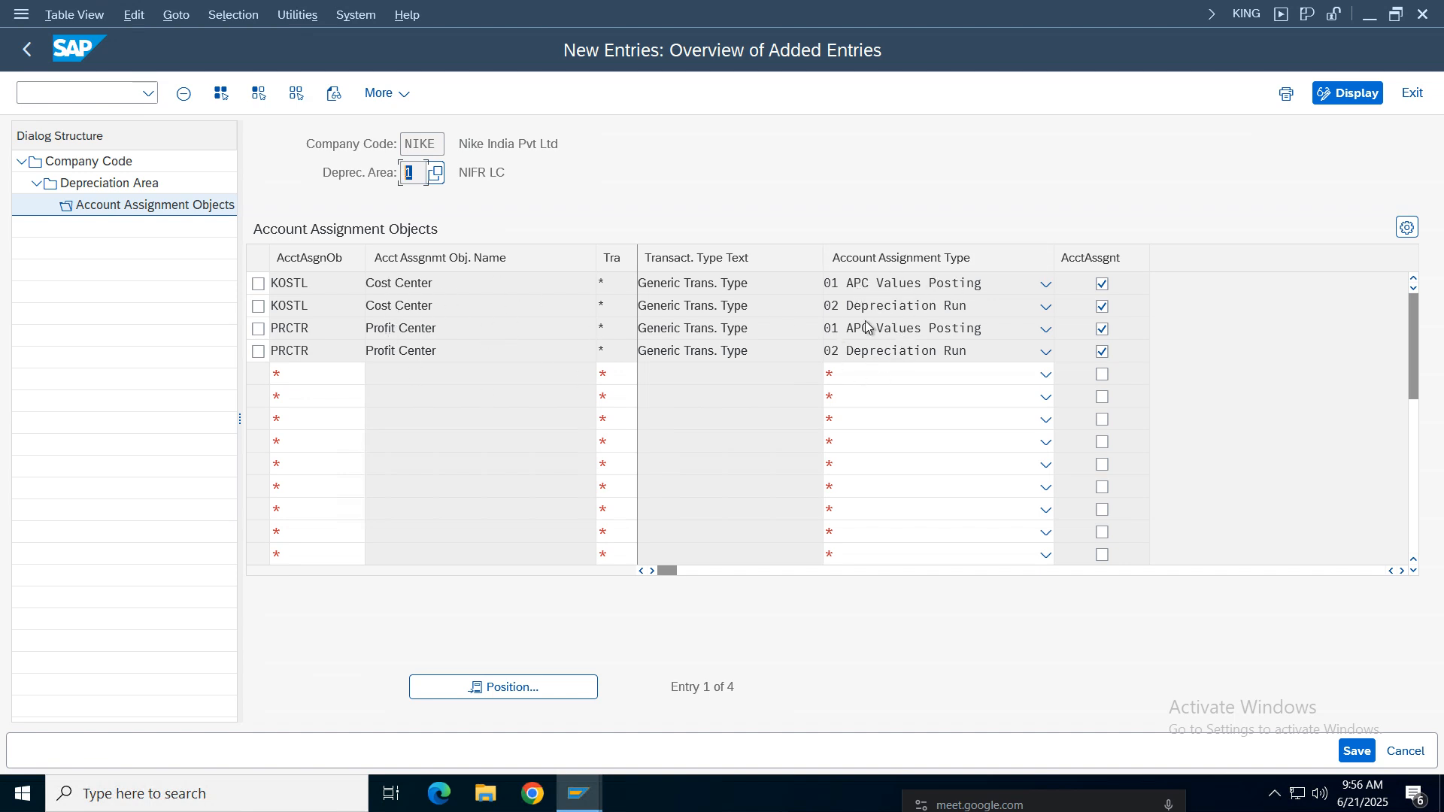
pyautogui.click(1359, 751)
pyautogui.click(482, 416)
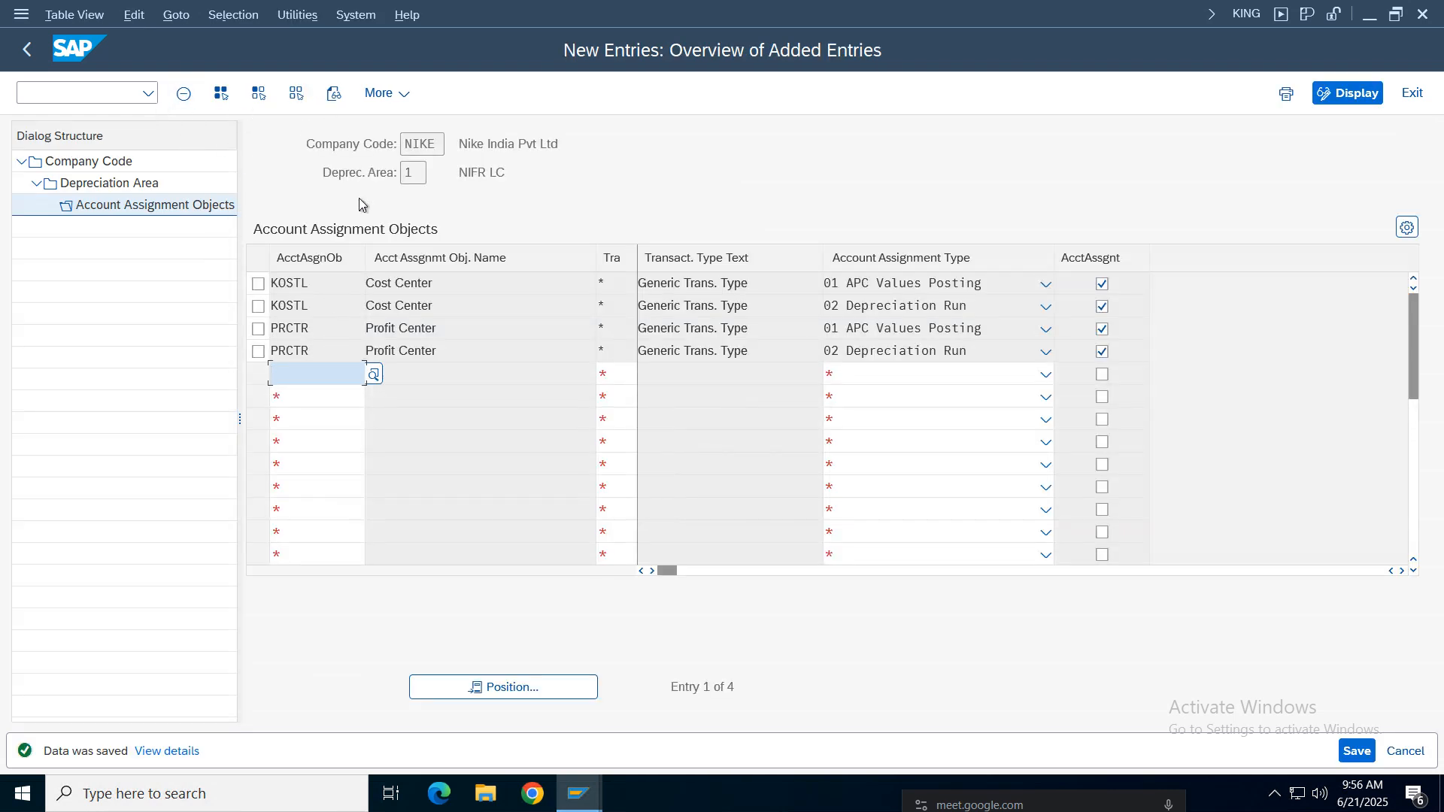
# Step: Return to the depreciation area list and open the account assignment objects of area 2 (NIFR GC)
pyautogui.click(27, 49)
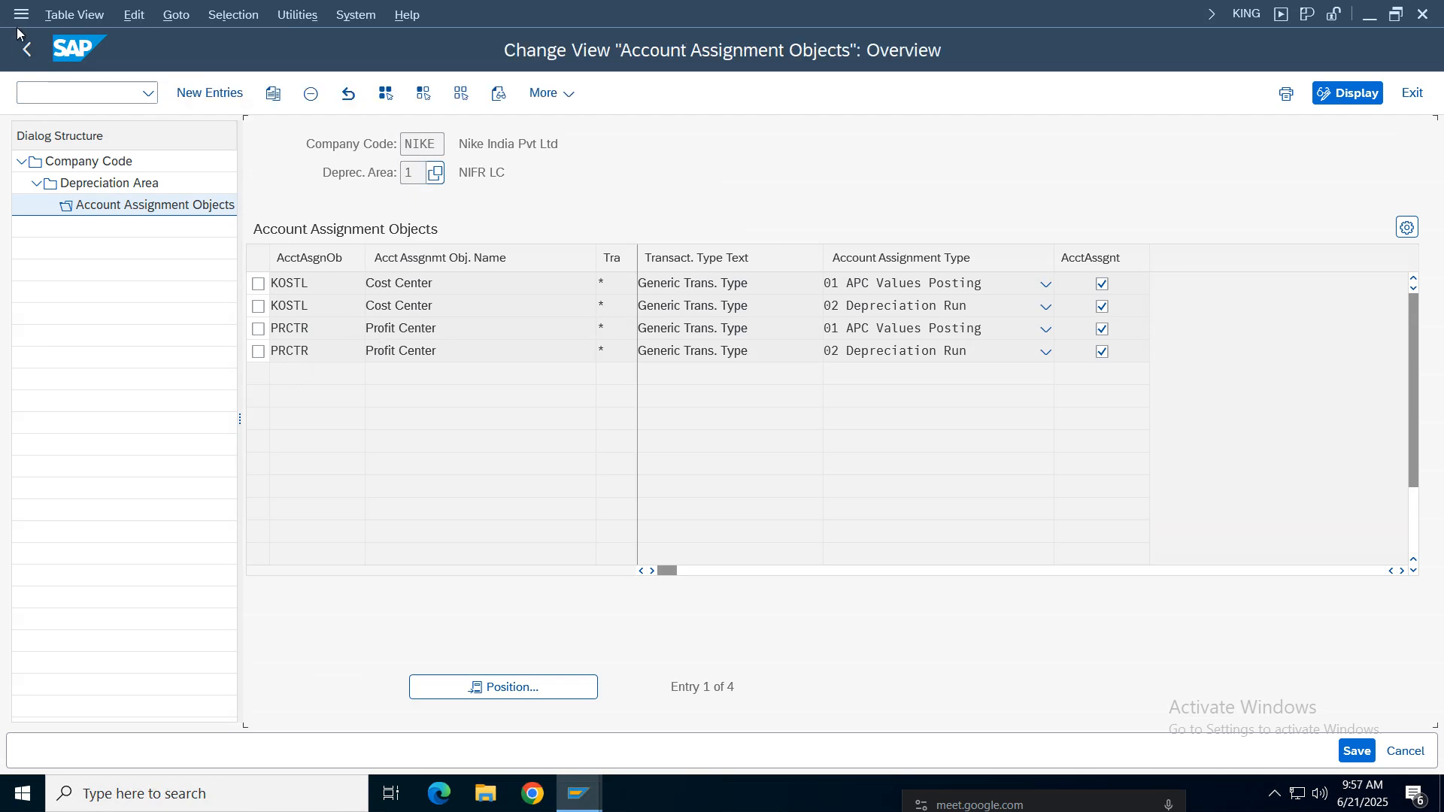
pyautogui.click(20, 38)
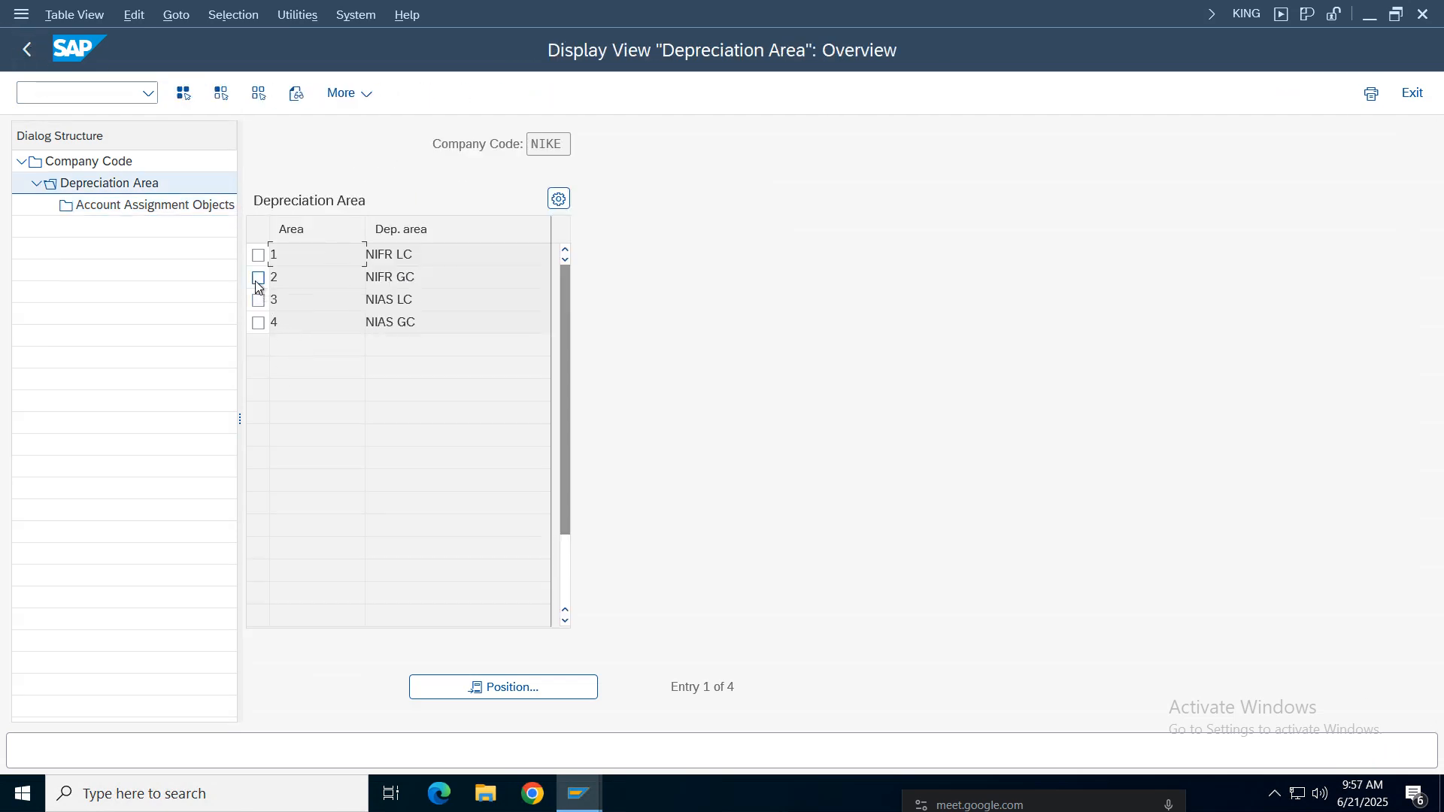
pyautogui.click(257, 280)
pyautogui.doubleClick(138, 205)
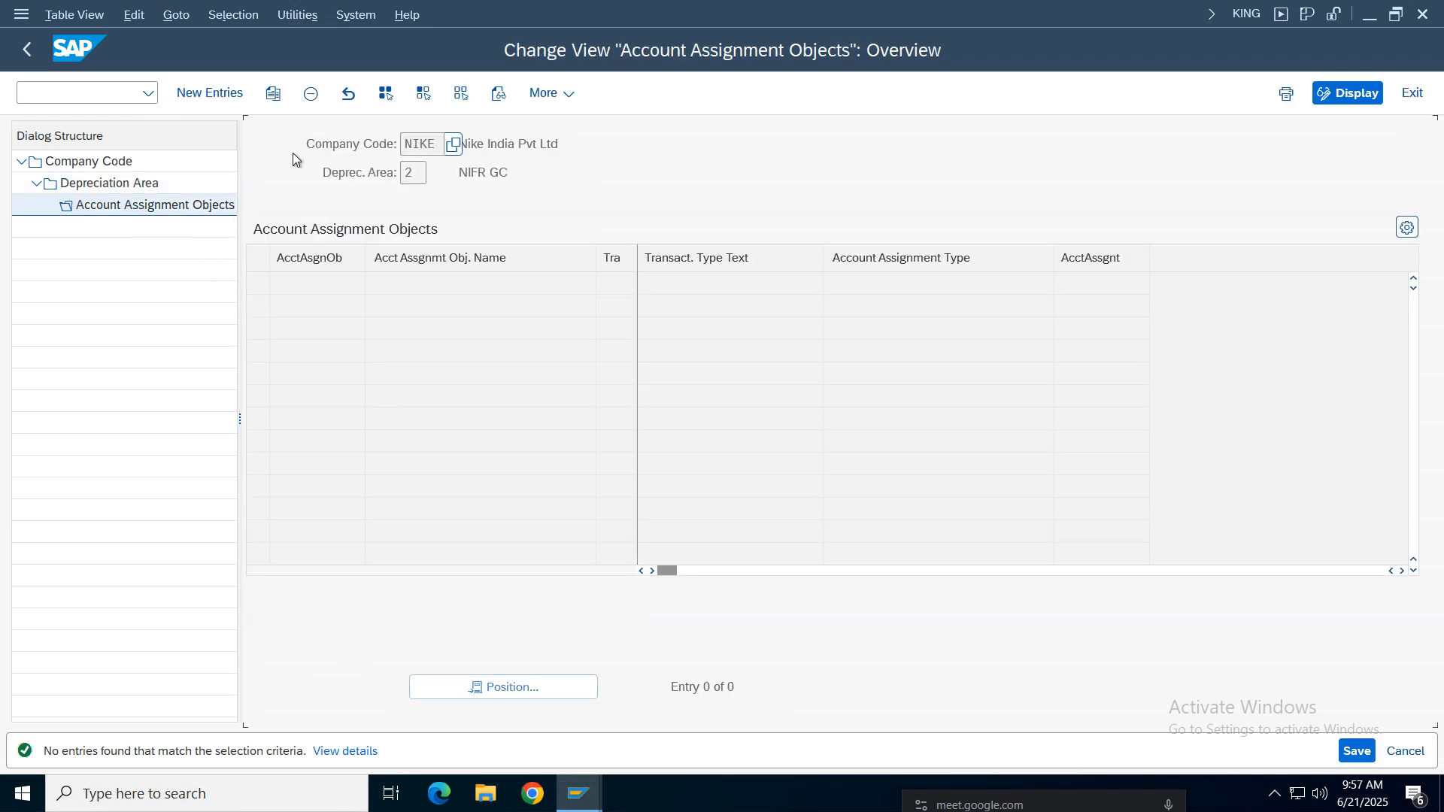
# Step: Start new entries for depreciation area 2 and enter KOSTL in the first two rows and PRCTR in the following two
pyautogui.click(210, 92)
pyautogui.click(310, 289)
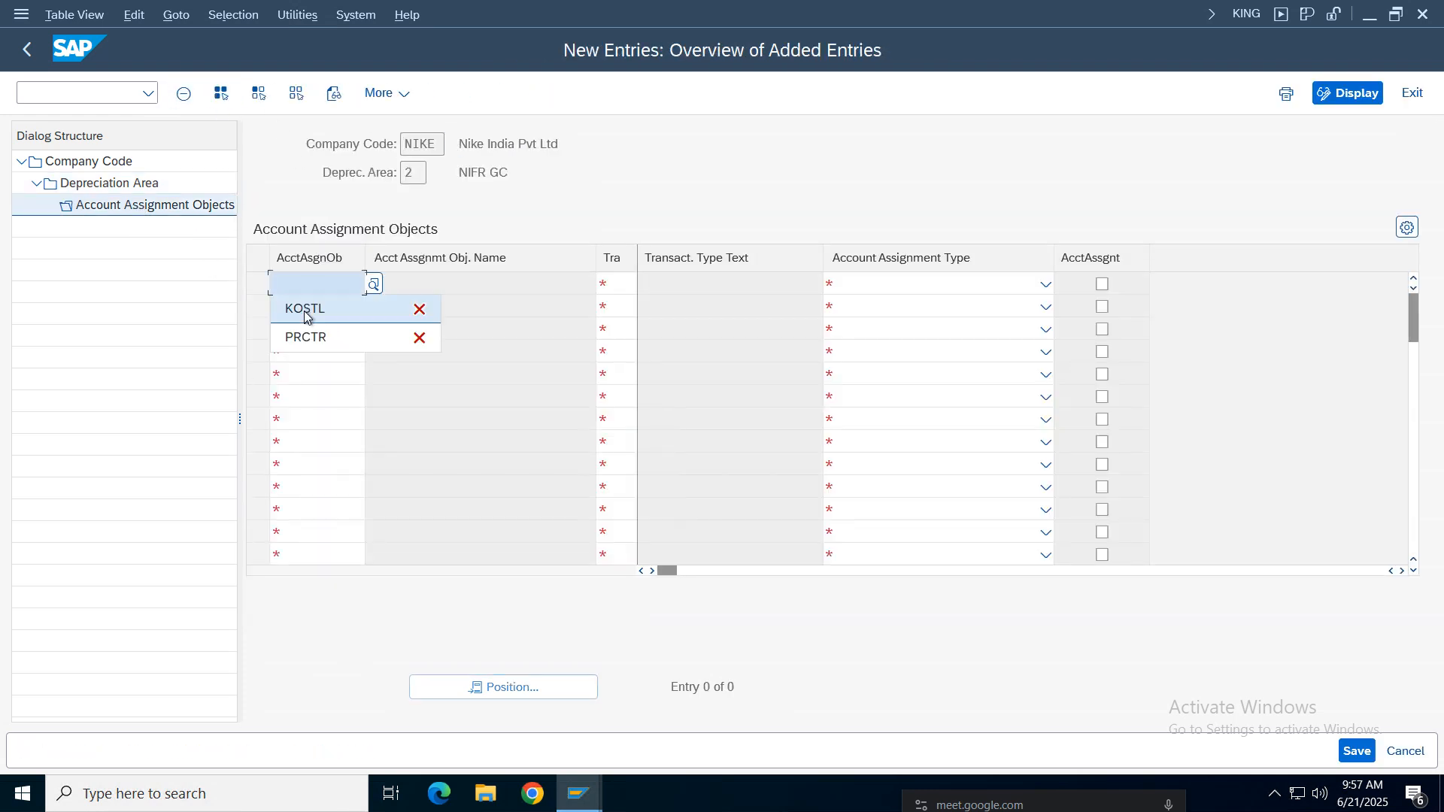
pyautogui.click(304, 316)
pyautogui.click(308, 306)
pyautogui.click(300, 337)
pyautogui.click(308, 329)
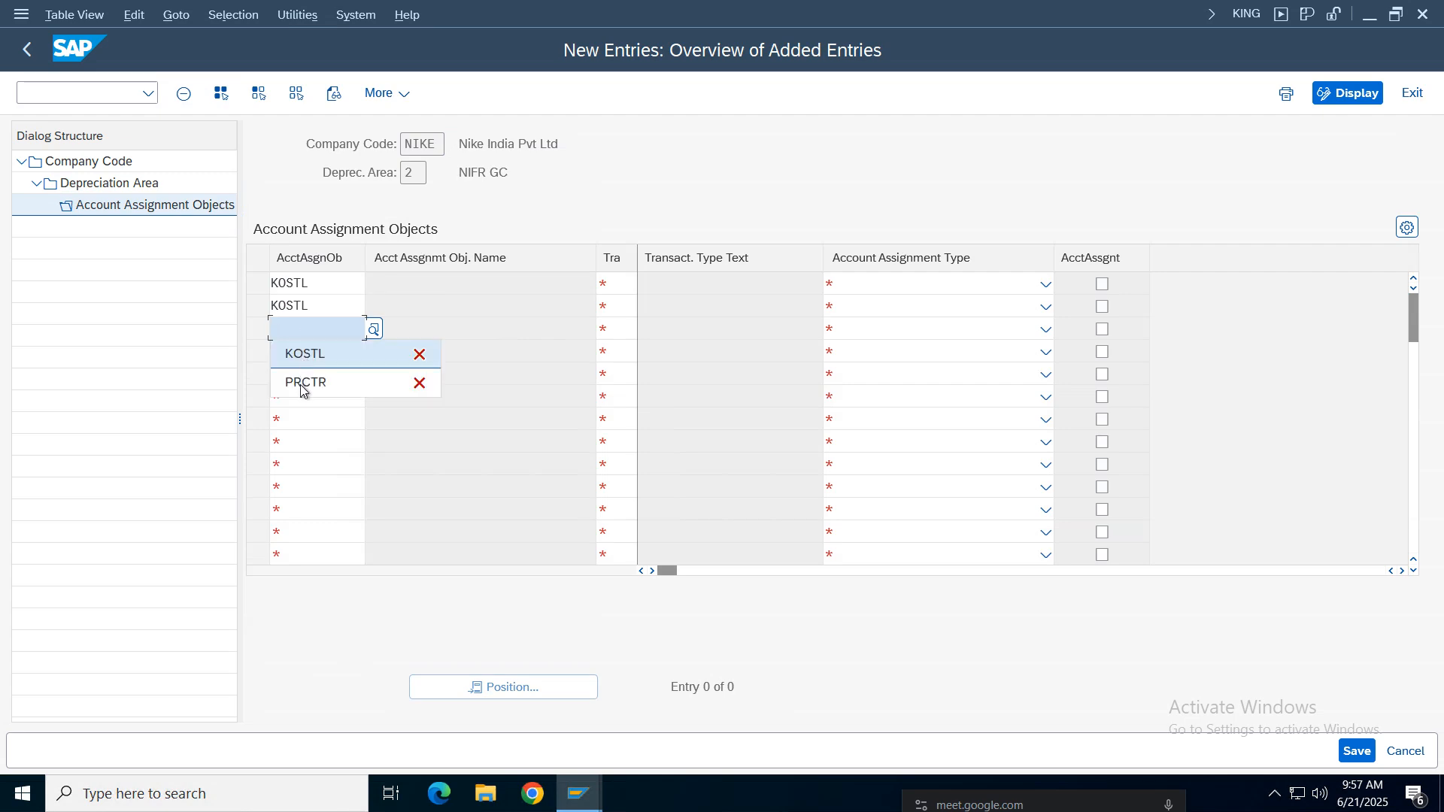
pyautogui.click(301, 383)
pyautogui.click(305, 351)
pyautogui.click(306, 404)
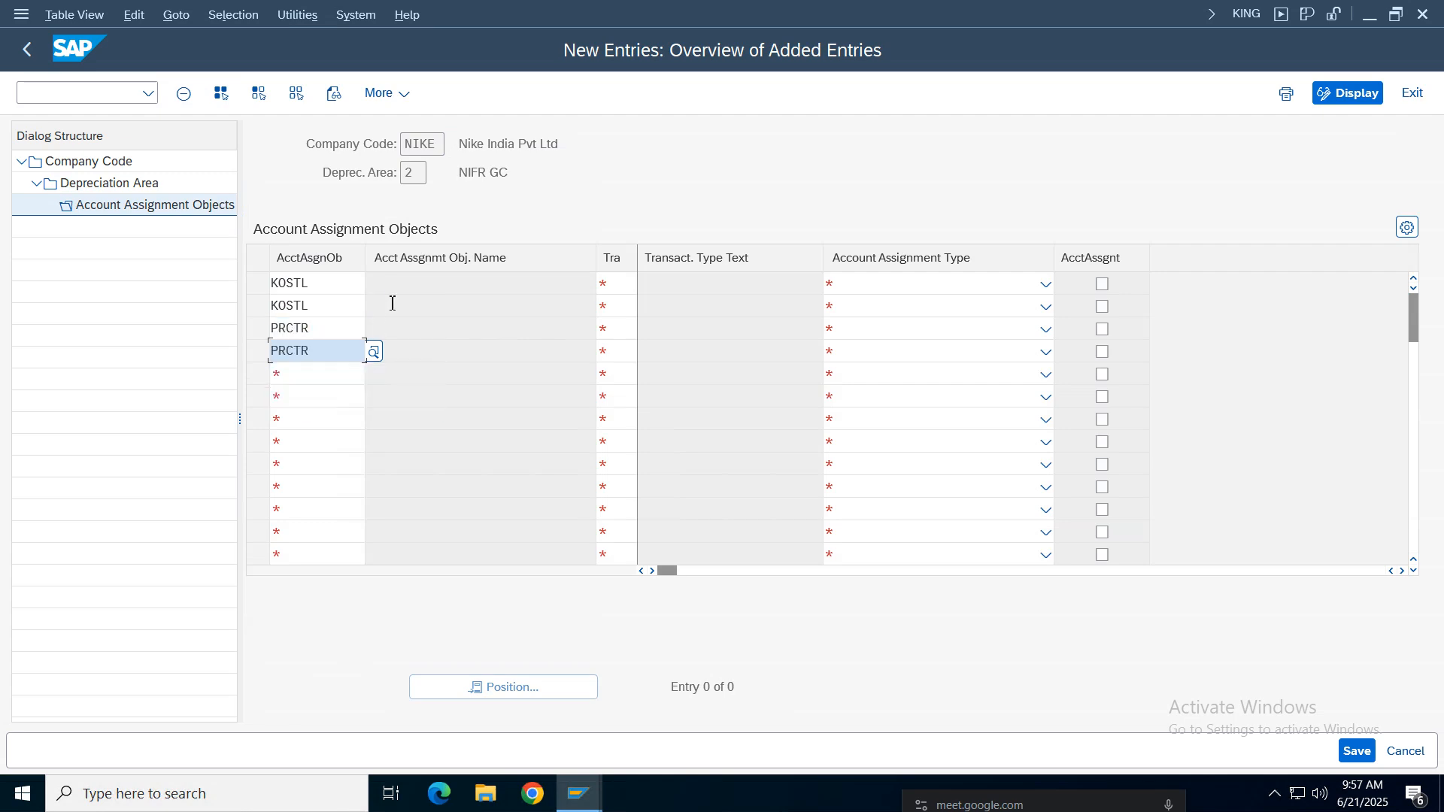
# Step: Set the transaction type to * for all four KOSTL and PRCTR entries of depreciation area 2
pyautogui.click(623, 287)
pyautogui.click(619, 311)
pyautogui.click(619, 310)
pyautogui.click(619, 337)
pyautogui.click(619, 336)
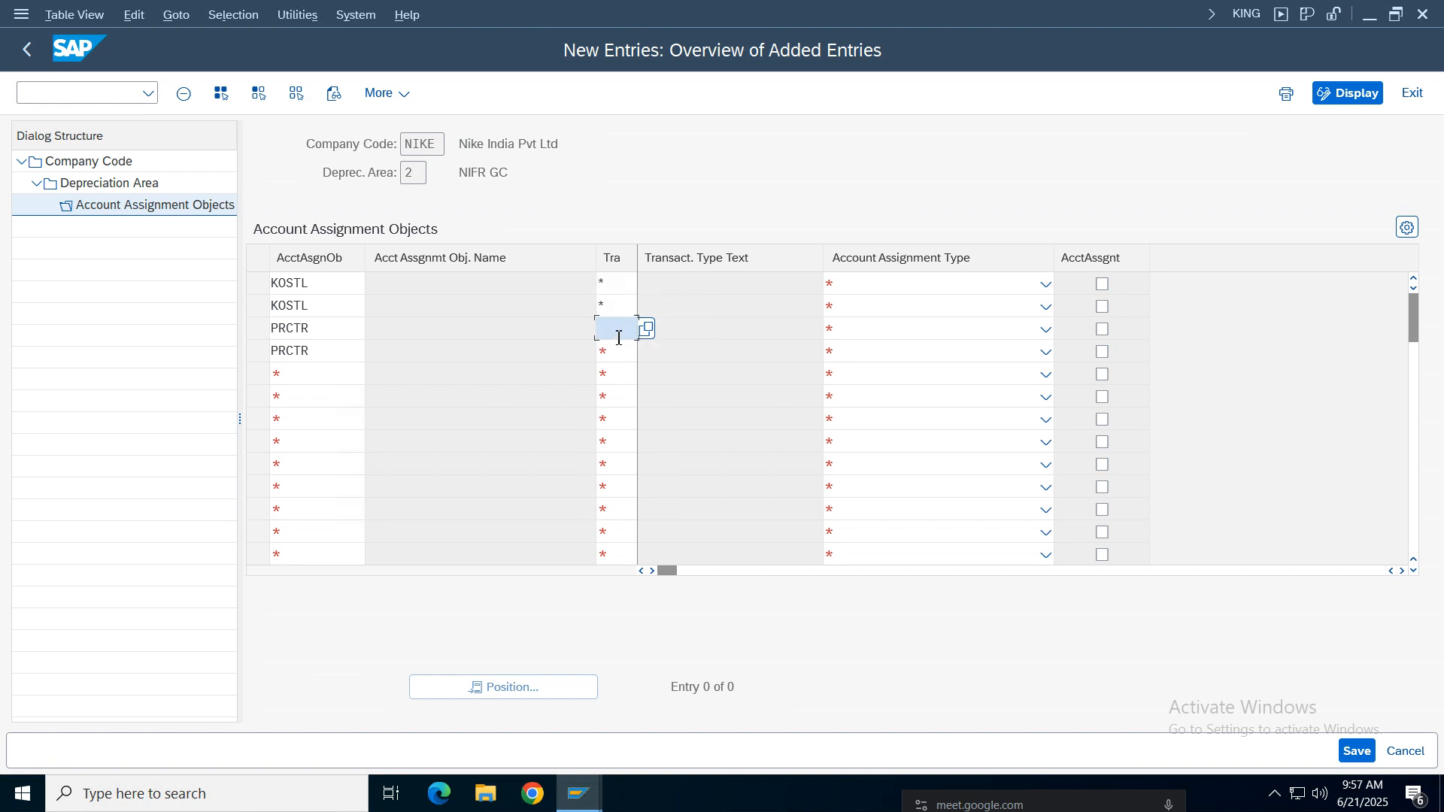
pyautogui.click(619, 352)
pyautogui.click(619, 351)
pyautogui.click(617, 372)
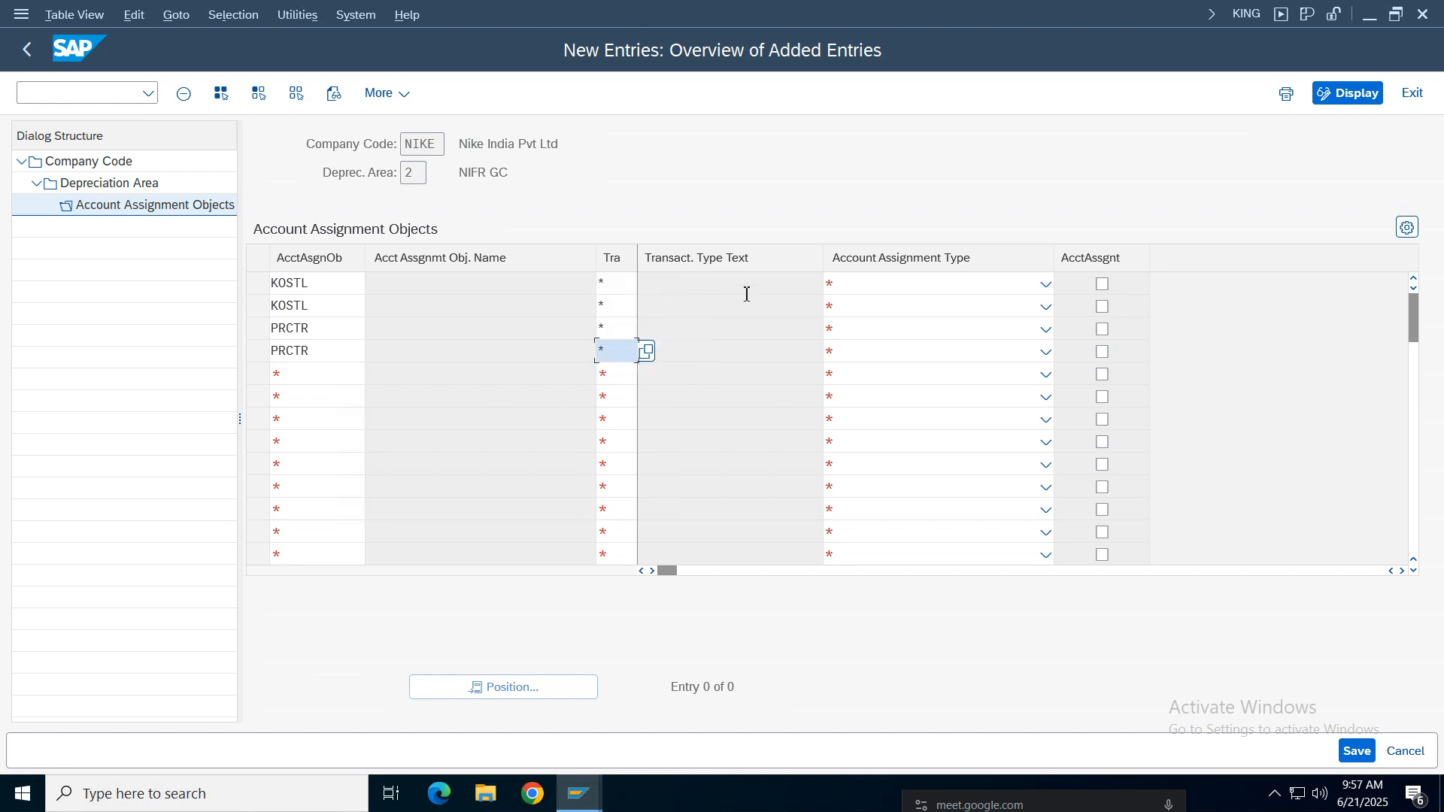
# Step: Assign types 01 APC Values Posting and 02 Depreciation Run to the two KOSTL entries and likewise to the two PRCTR entries
pyautogui.click(909, 286)
pyautogui.click(905, 310)
pyautogui.click(905, 310)
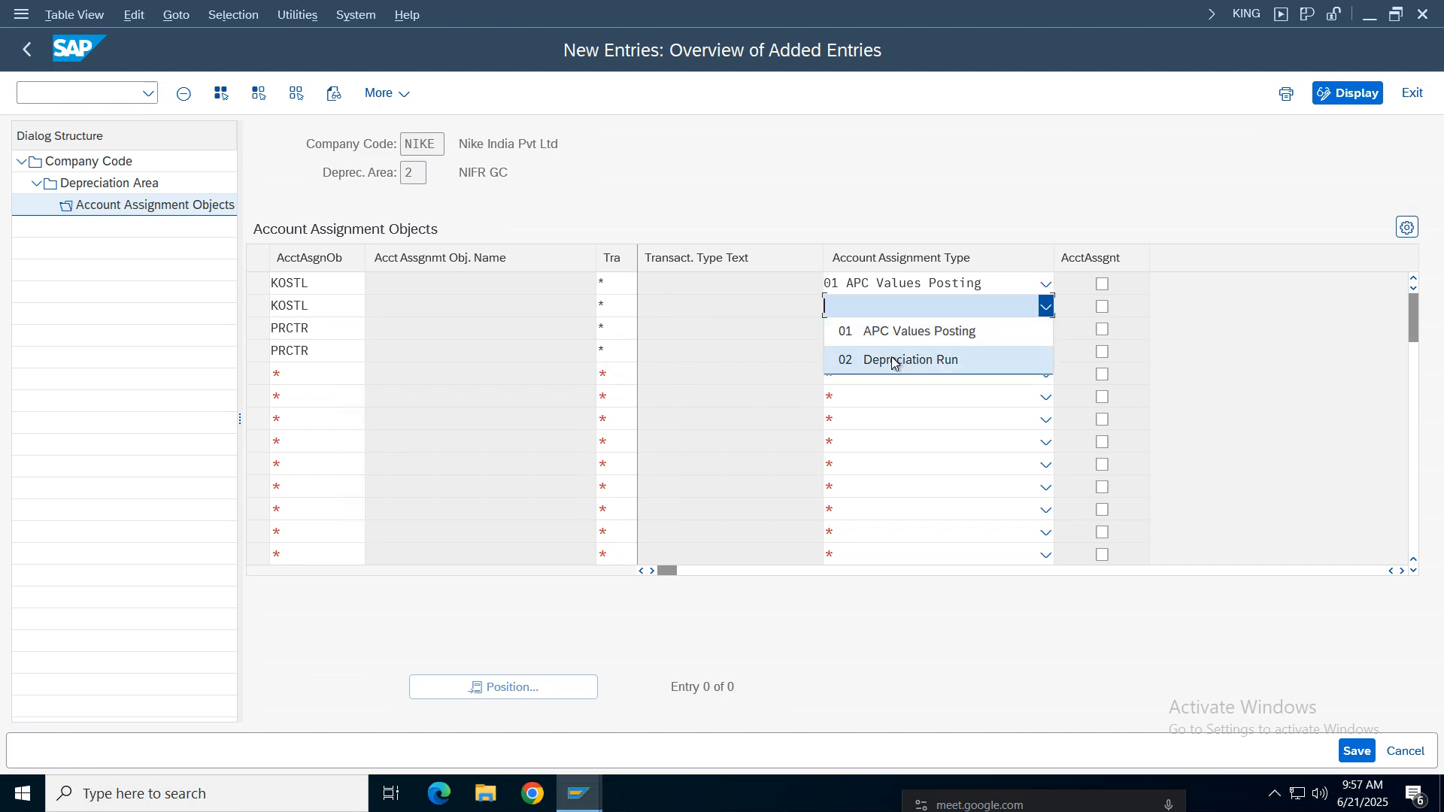
pyautogui.click(893, 362)
pyautogui.click(883, 335)
pyautogui.click(884, 334)
pyautogui.click(884, 353)
pyautogui.click(883, 350)
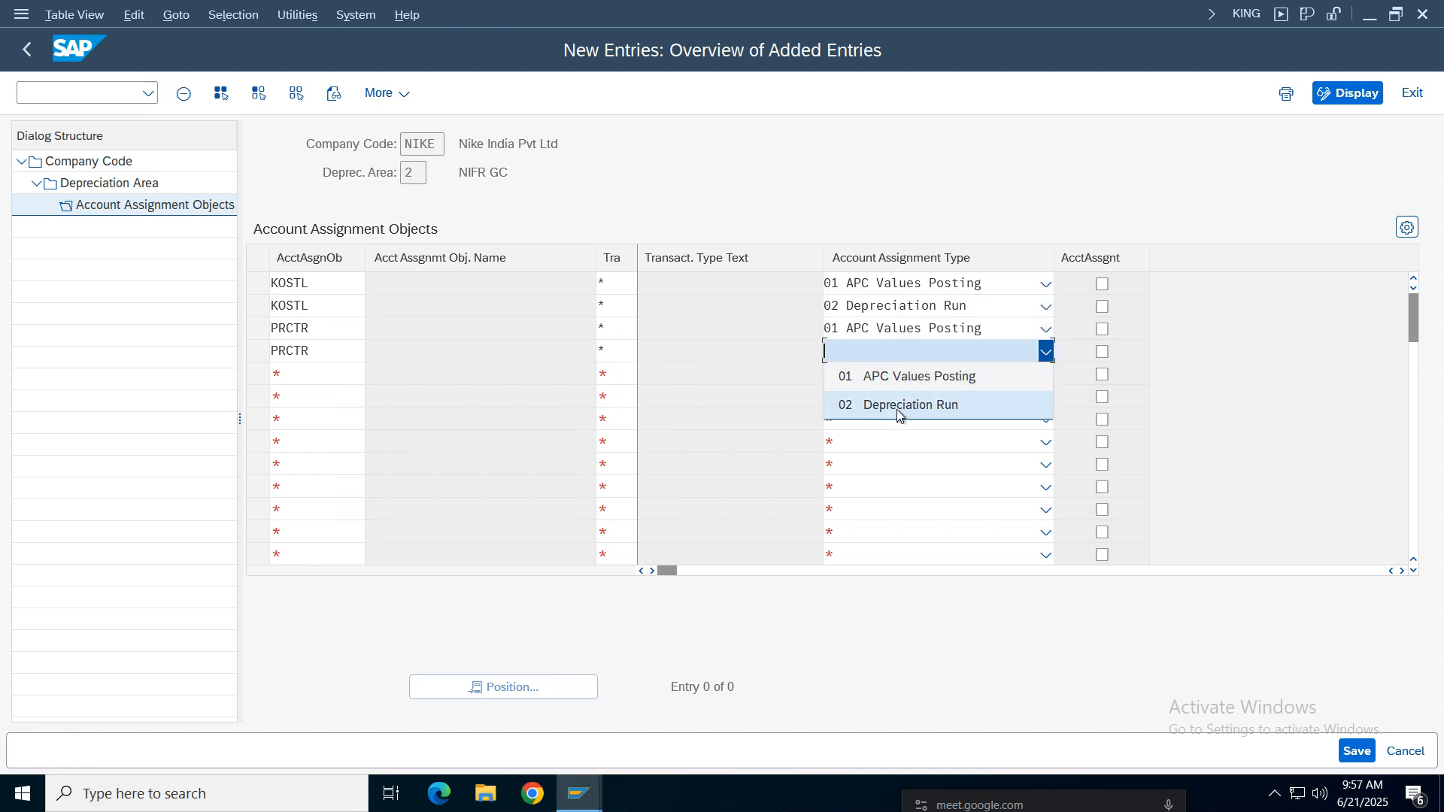
pyautogui.click(898, 406)
# Step: Activate account assignment for all four entries of depreciation area 2 and save them
pyautogui.click(1102, 285)
pyautogui.click(1103, 307)
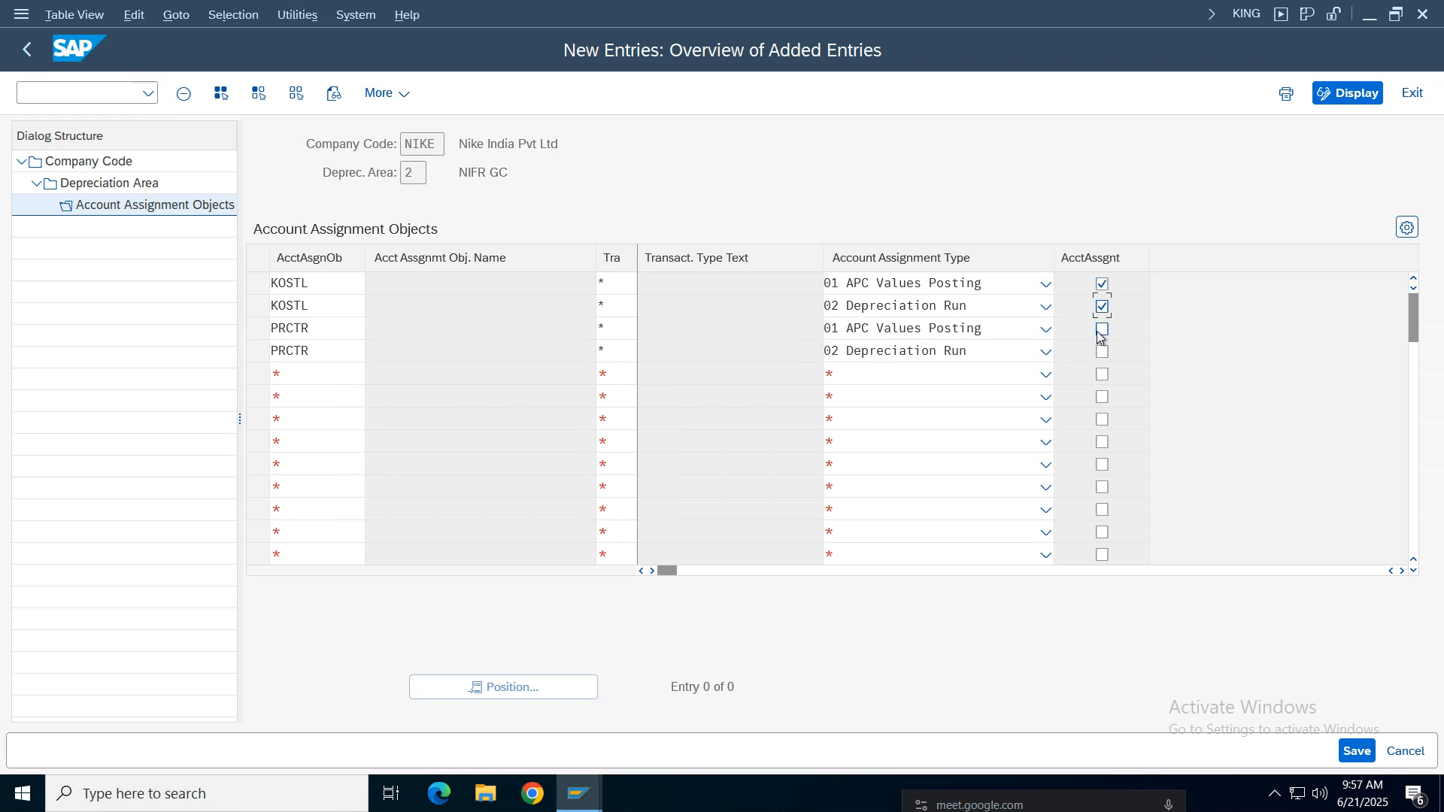
pyautogui.click(1103, 330)
pyautogui.click(1102, 352)
pyautogui.click(1357, 751)
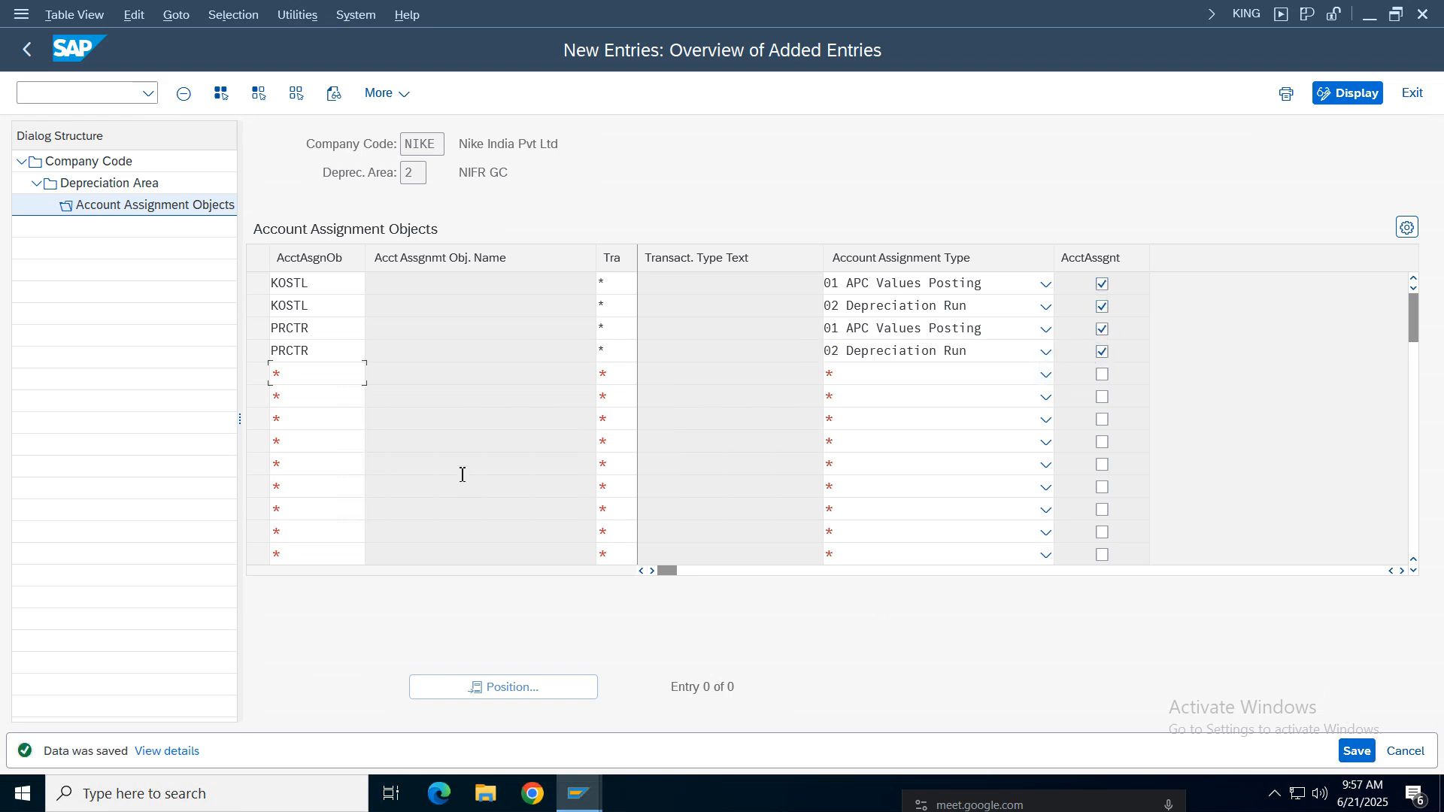
# Step: Return to the depreciation area list and open the account assignment objects of area 3 (NIAS LC)
pyautogui.click(27, 53)
pyautogui.press('F3')
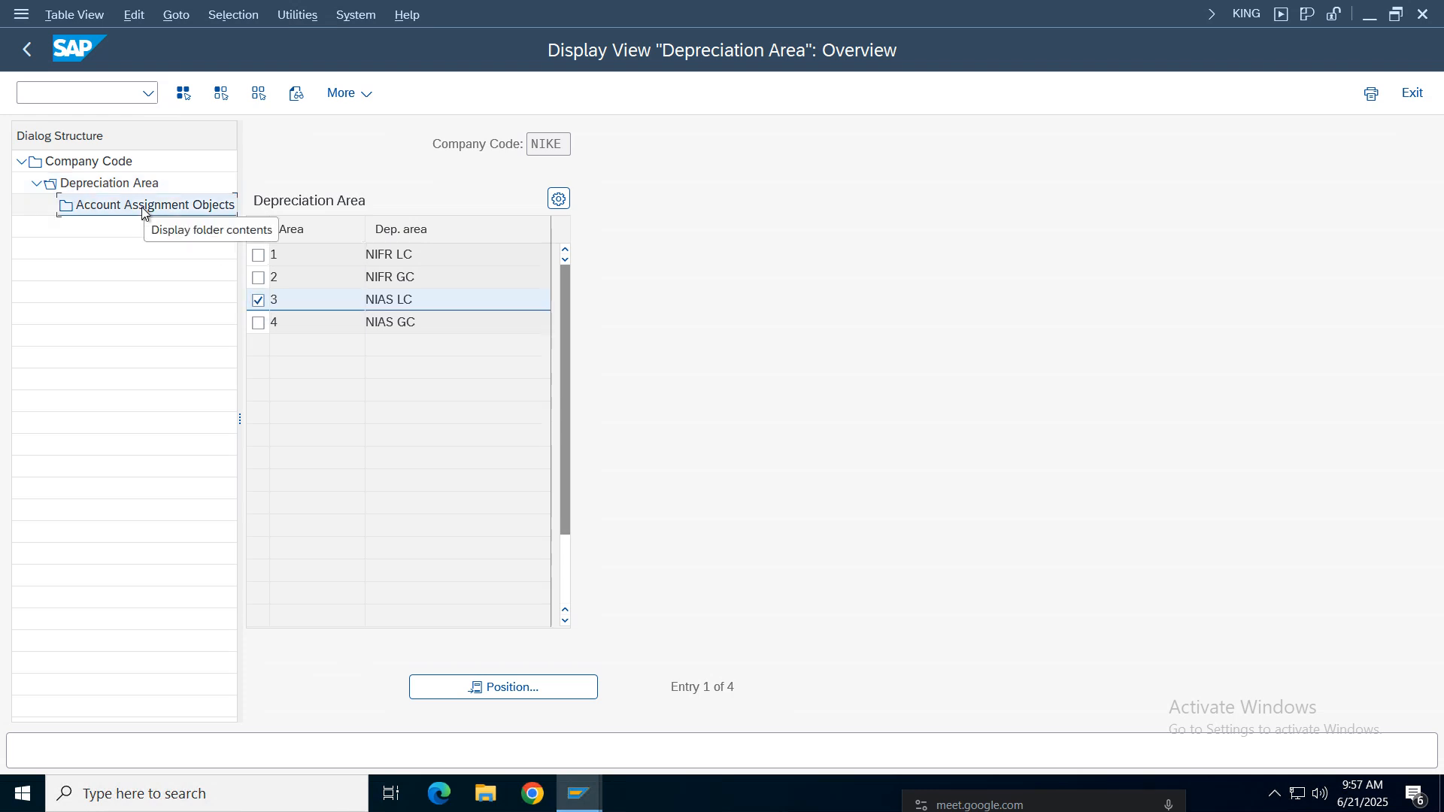
pyautogui.doubleClick(141, 206)
# Step: Start new entries for depreciation area 3 and enter KOSTL in the first two rows and PRCTR in the following two
pyautogui.click(208, 93)
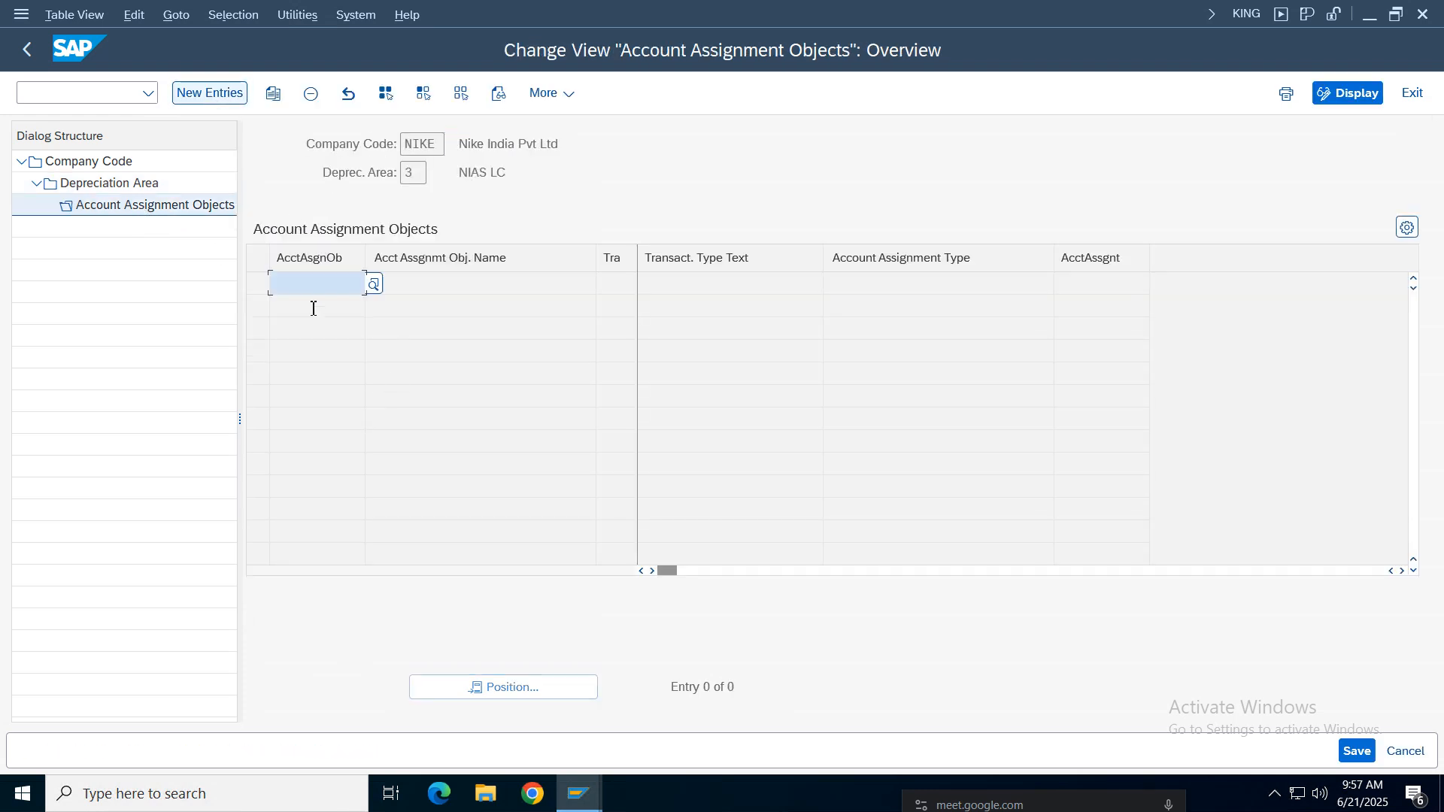
pyautogui.click(309, 285)
pyautogui.click(309, 309)
pyautogui.click(309, 308)
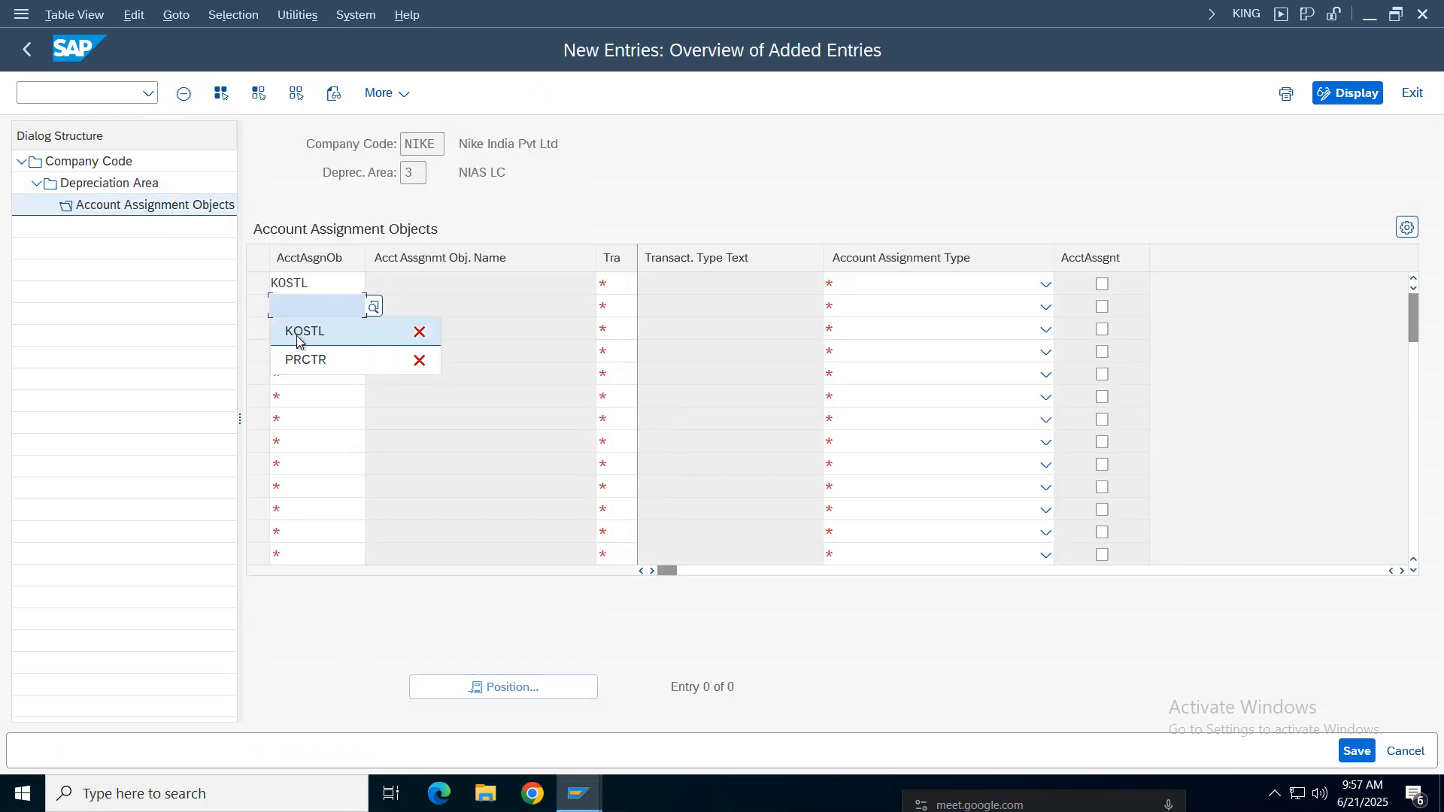
pyautogui.click(300, 331)
pyautogui.click(300, 329)
pyautogui.click(295, 382)
pyautogui.click(299, 351)
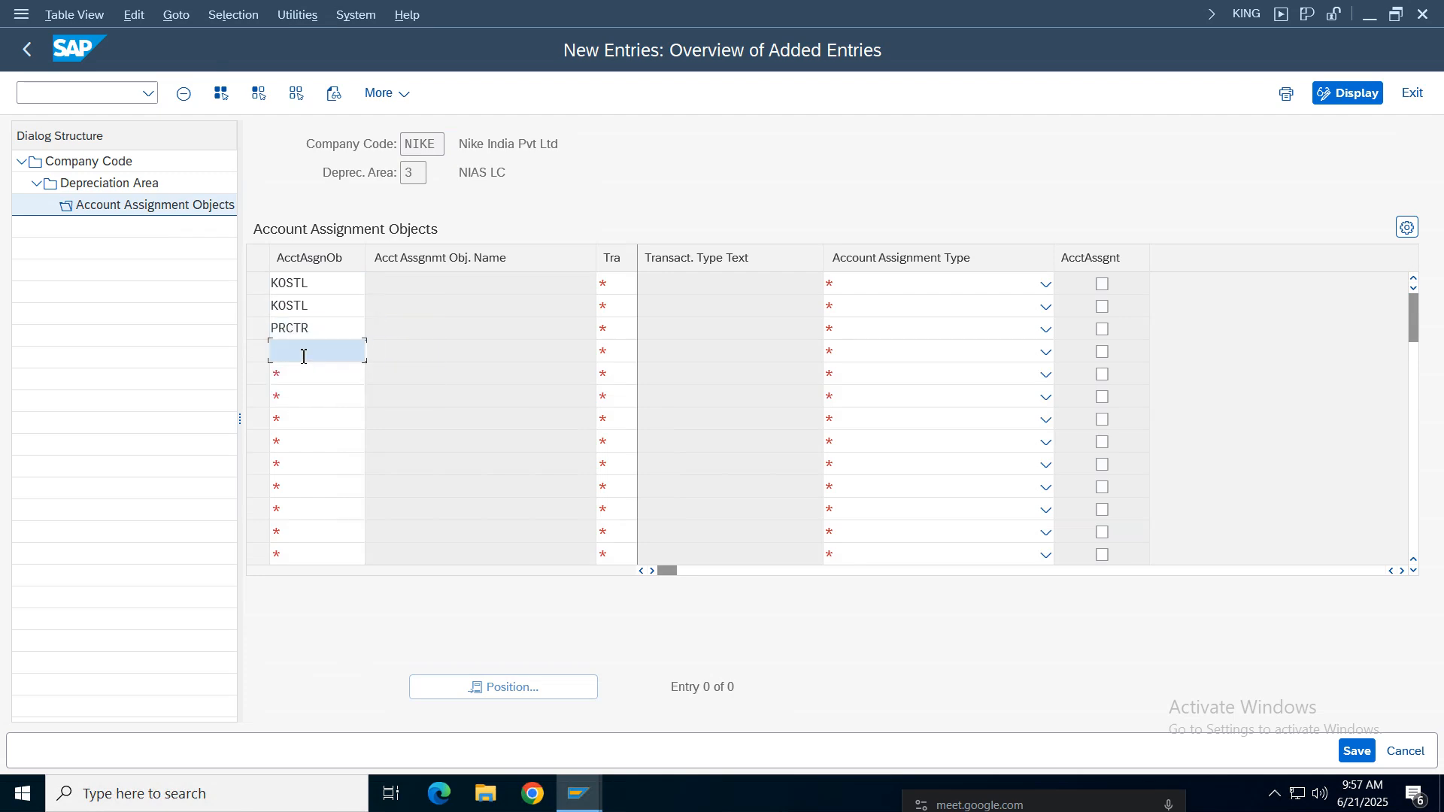
pyautogui.click(306, 407)
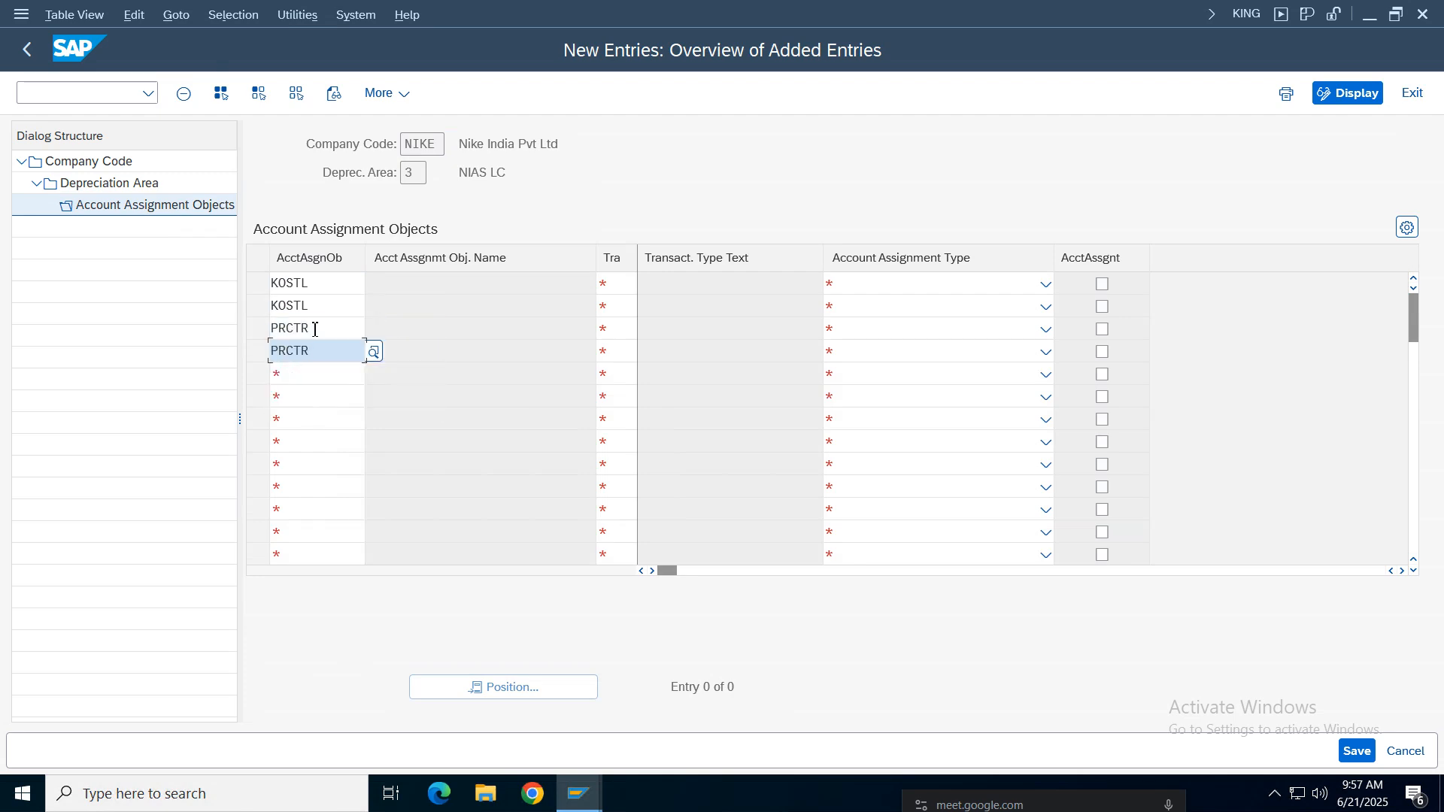
# Step: Set the transaction type to * for all four KOSTL and PRCTR entries of depreciation area 3
pyautogui.click(615, 290)
pyautogui.click(615, 306)
pyautogui.click(615, 301)
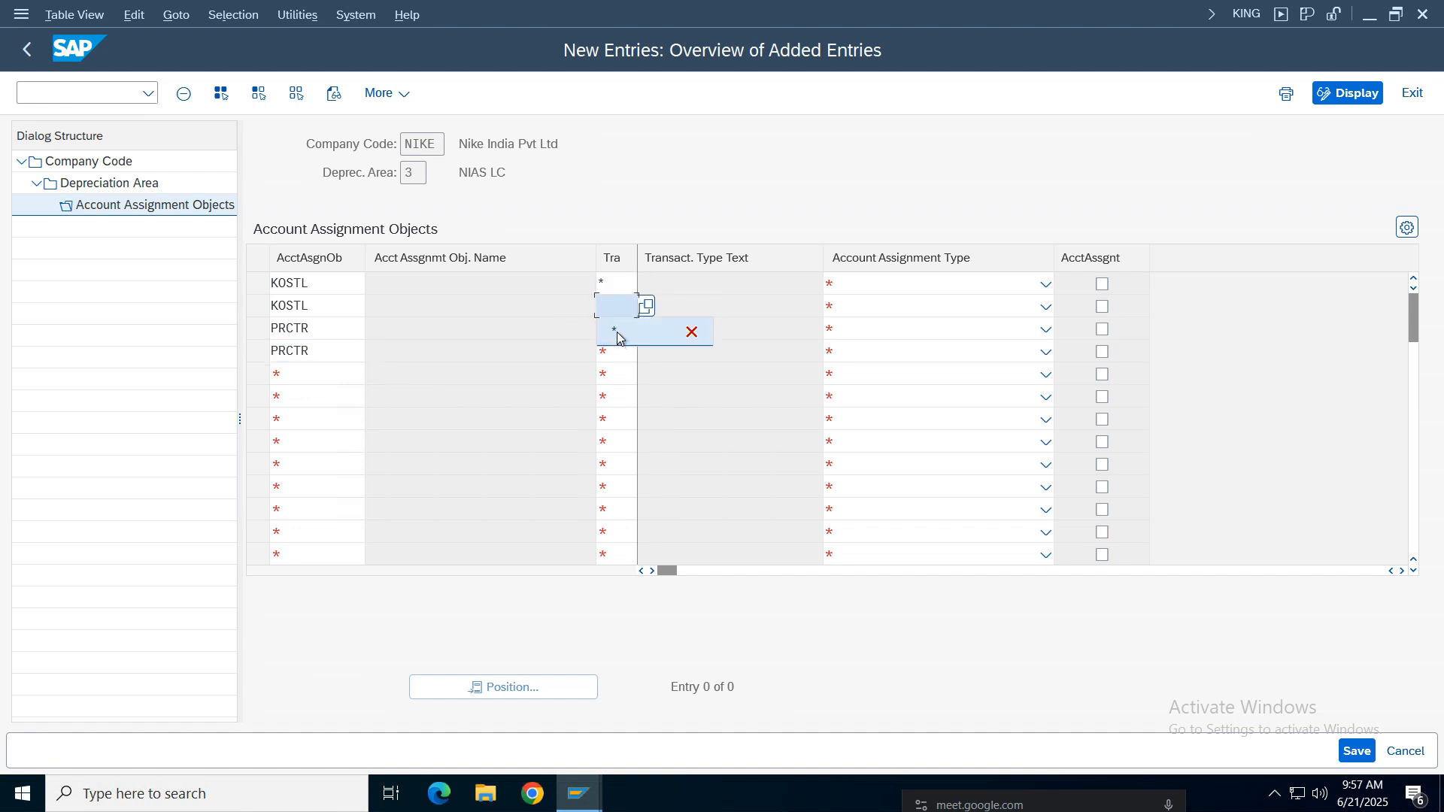
pyautogui.click(617, 333)
pyautogui.click(614, 328)
pyautogui.click(614, 357)
pyautogui.click(616, 349)
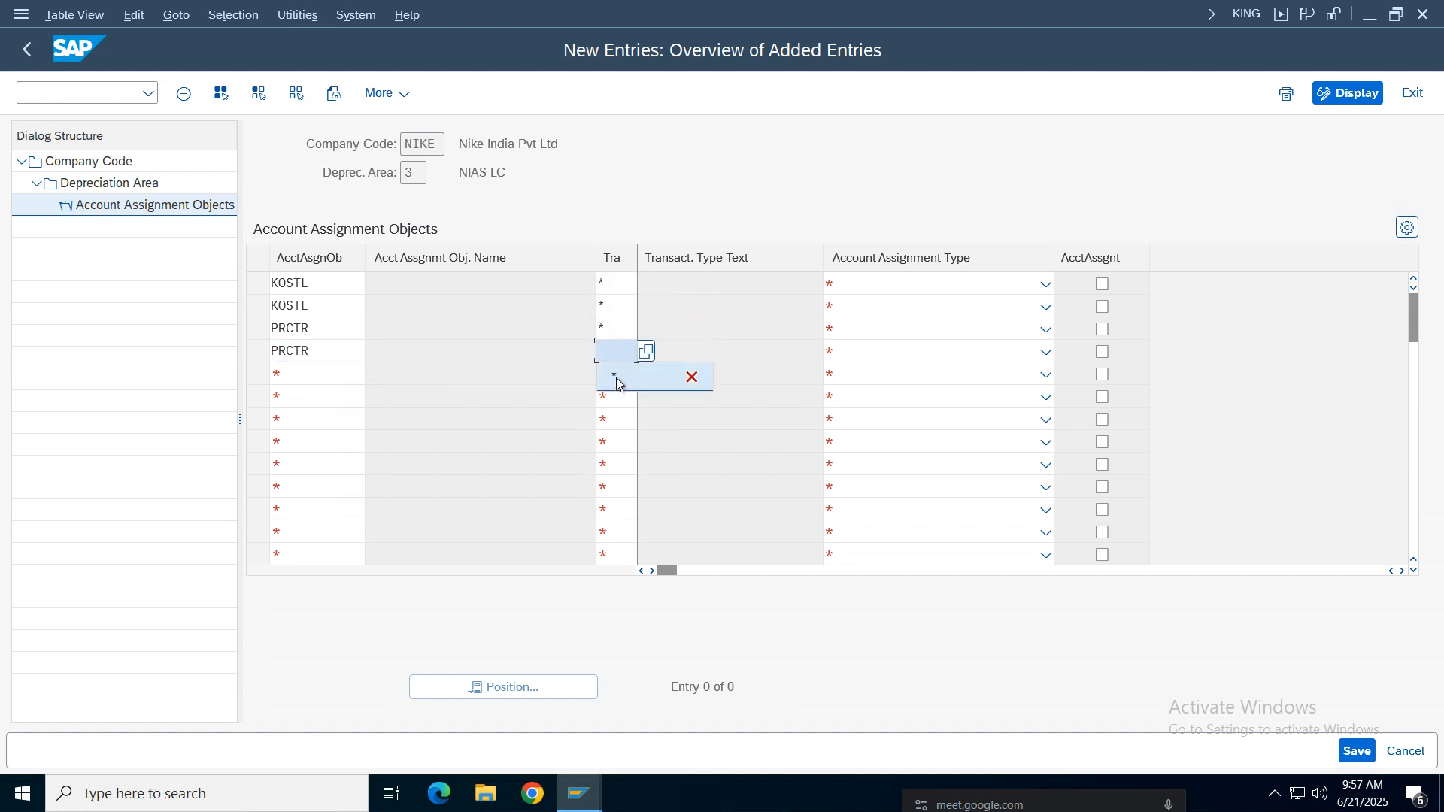
pyautogui.click(616, 379)
# Step: Set the account assignment type to 01 APC Values Posting for the first KOSTL entry and 02 Depreciation Run for the second
pyautogui.click(906, 290)
pyautogui.click(905, 310)
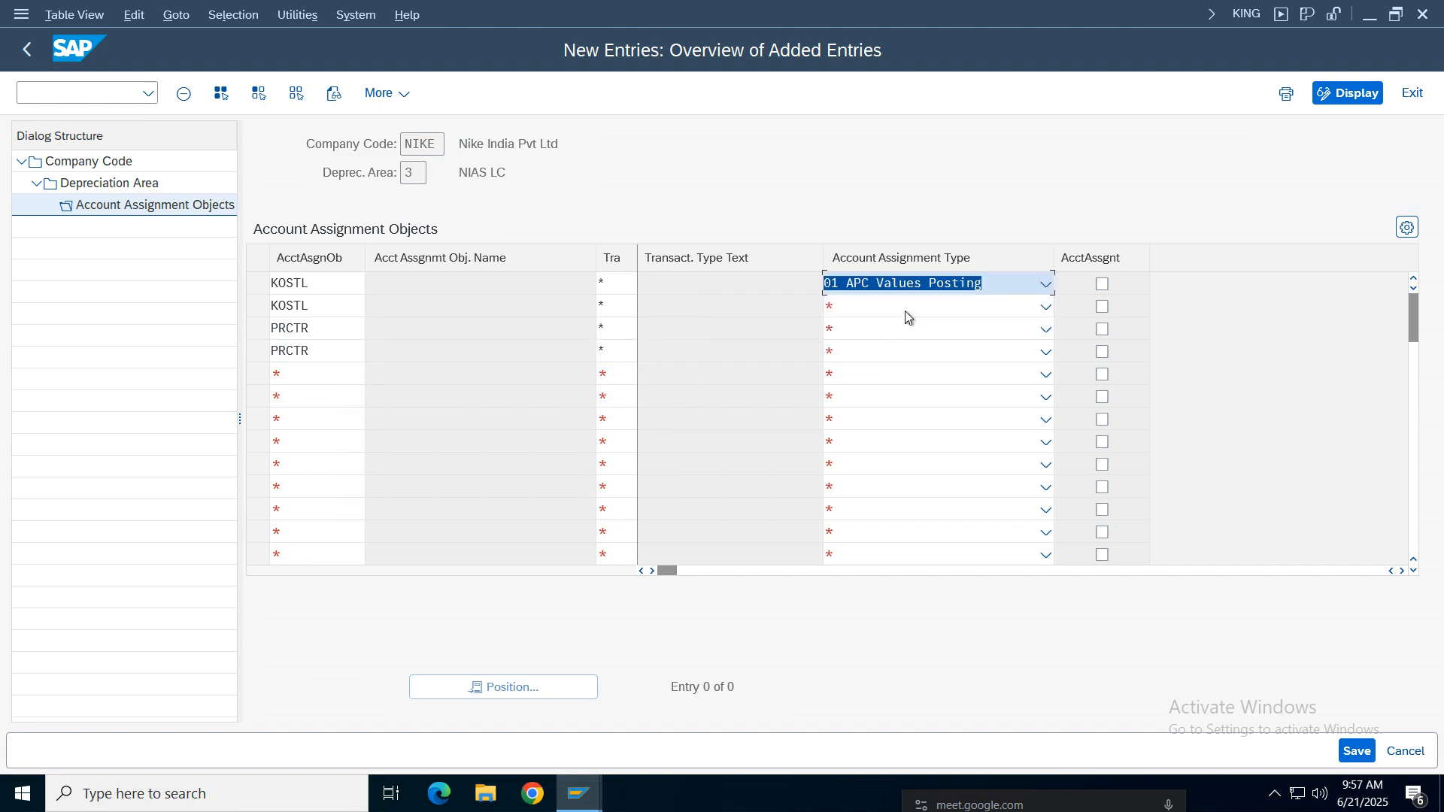
pyautogui.click(906, 313)
pyautogui.click(906, 331)
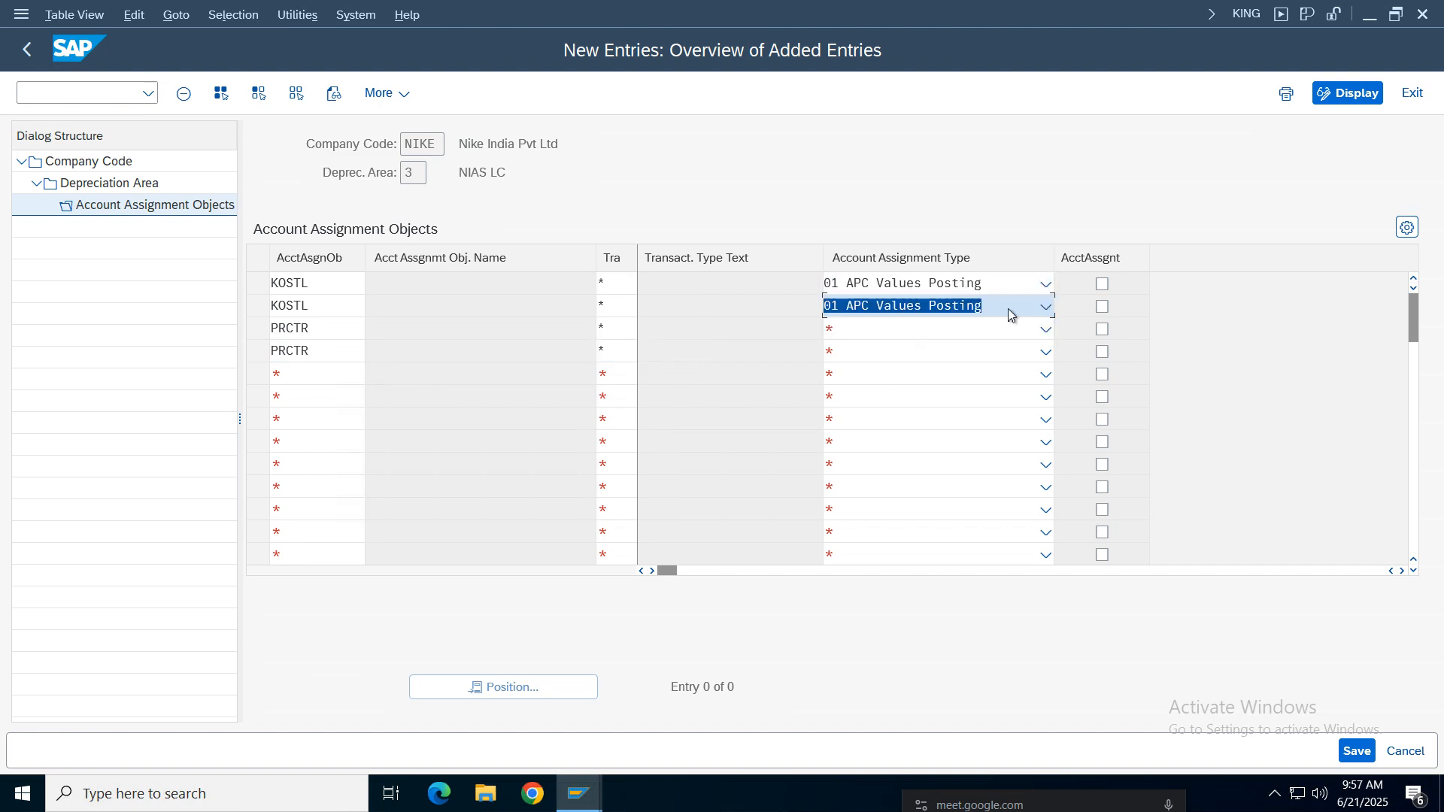
pyautogui.click(1045, 311)
pyautogui.click(893, 337)
pyautogui.click(1043, 334)
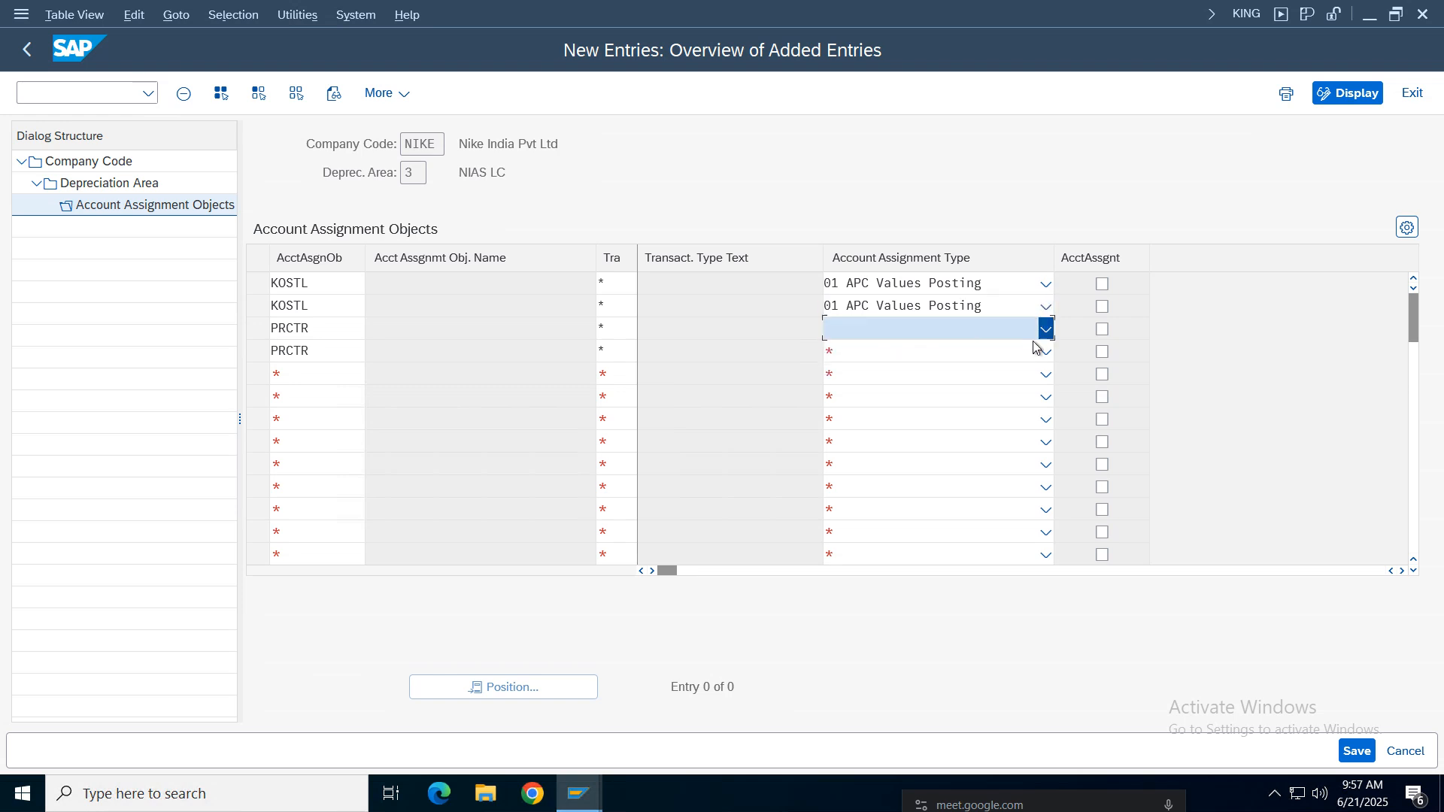
pyautogui.click(909, 376)
pyautogui.click(1046, 307)
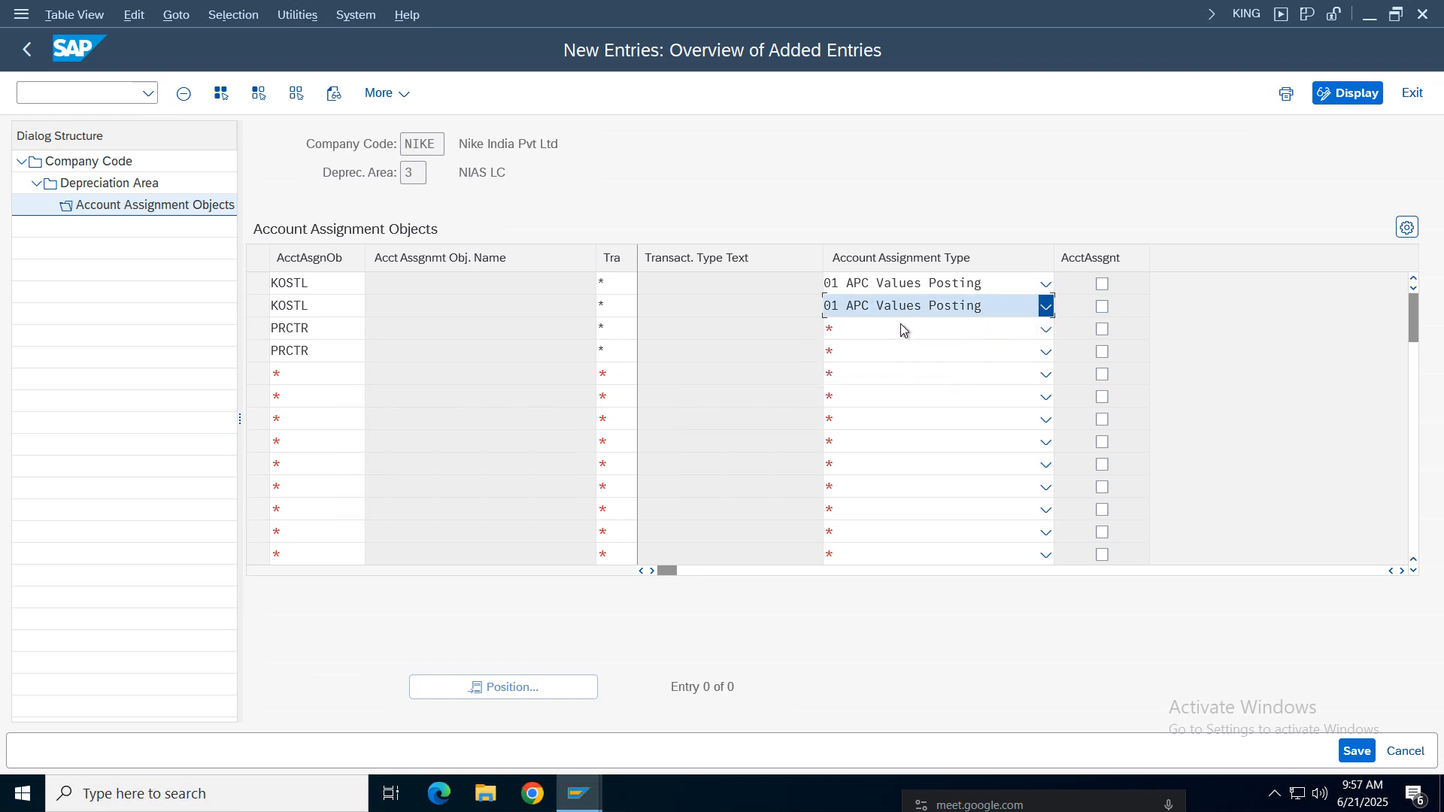
pyautogui.click(950, 364)
# Step: Set the account assignment type to 01 APC Values Posting for the first PRCTR entry and 02 Depreciation Run for the second
pyautogui.click(1000, 331)
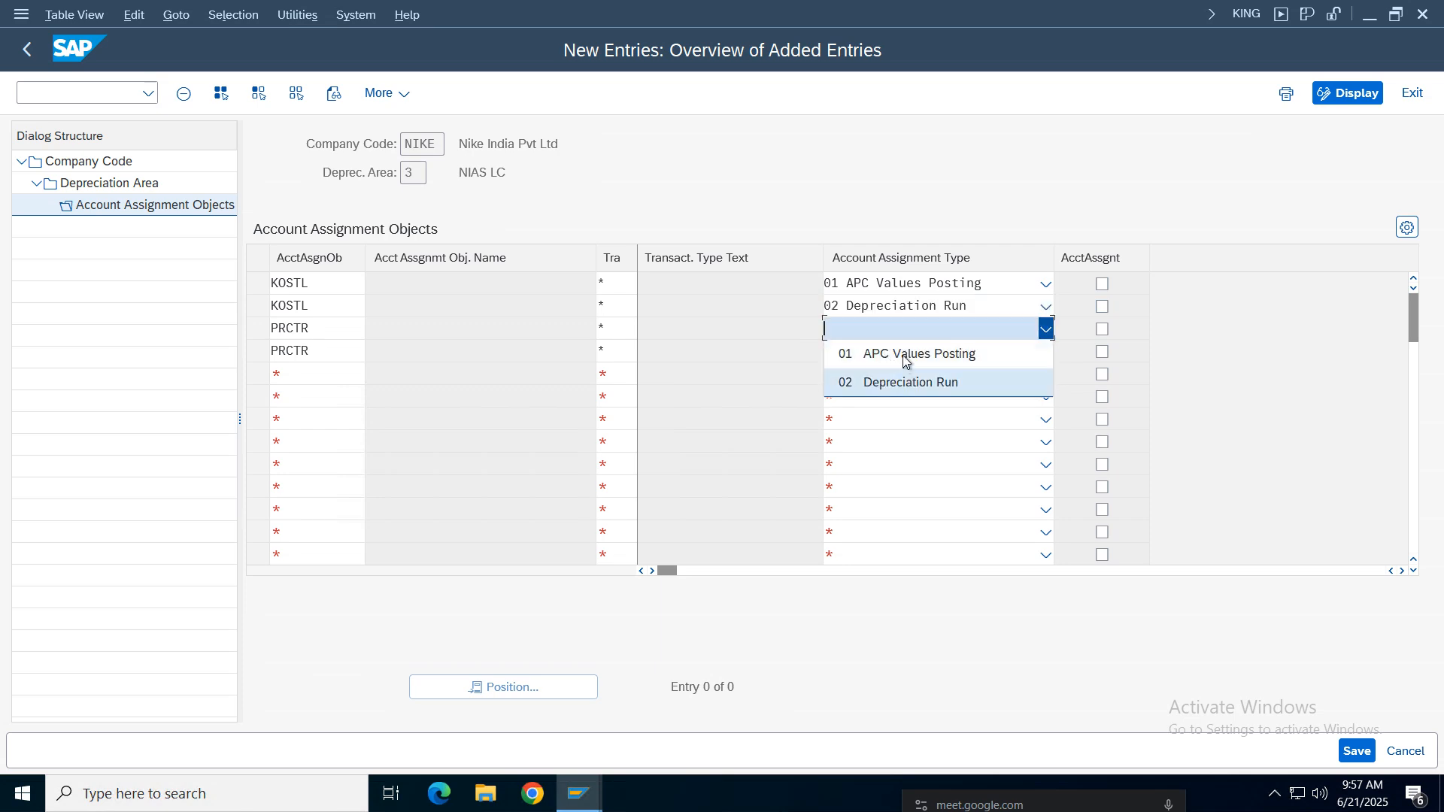
pyautogui.click(907, 355)
pyautogui.click(1044, 352)
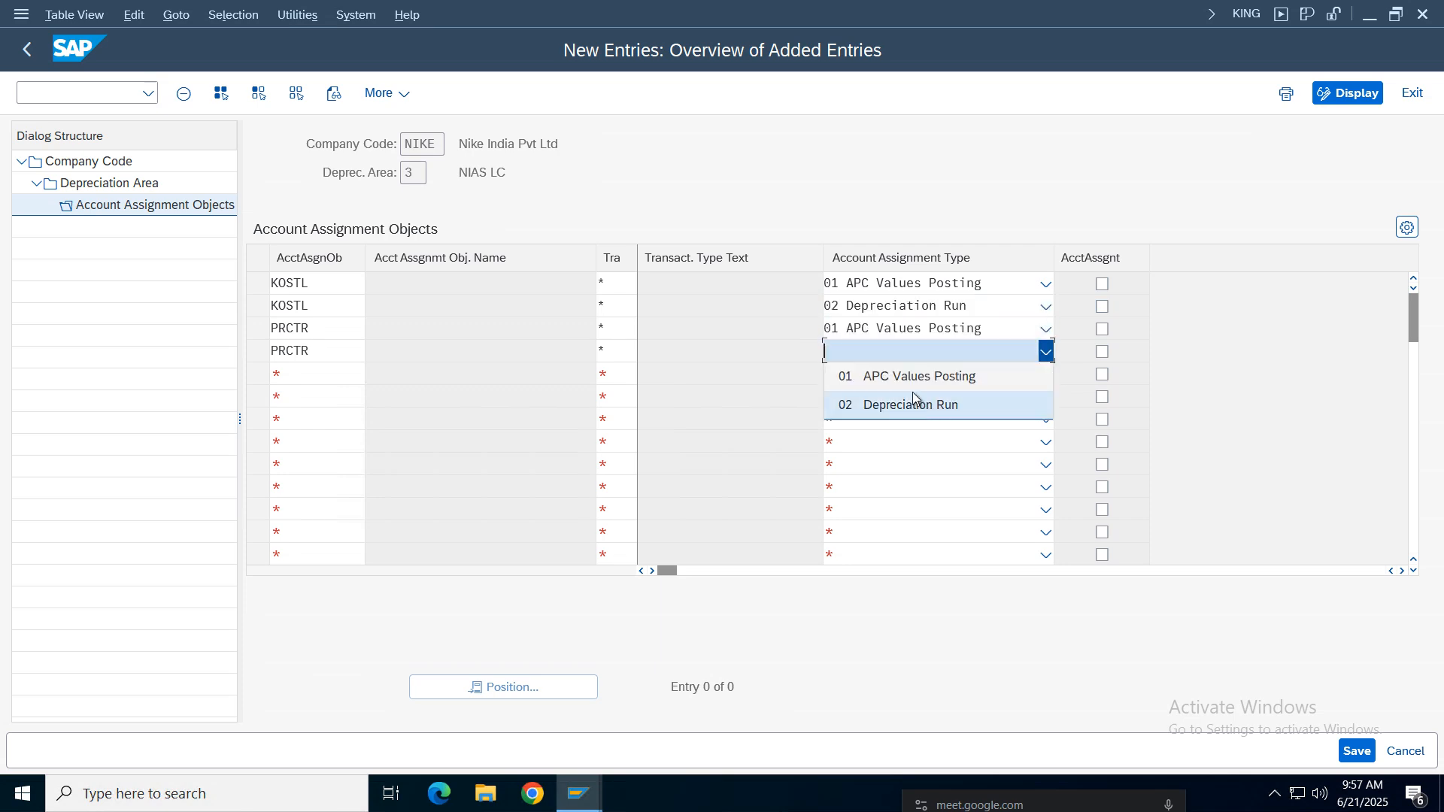
pyautogui.click(952, 404)
# Step: Activate account assignment for all four entries of depreciation area 3 and save them
pyautogui.click(1102, 284)
pyautogui.click(1102, 307)
pyautogui.click(1102, 329)
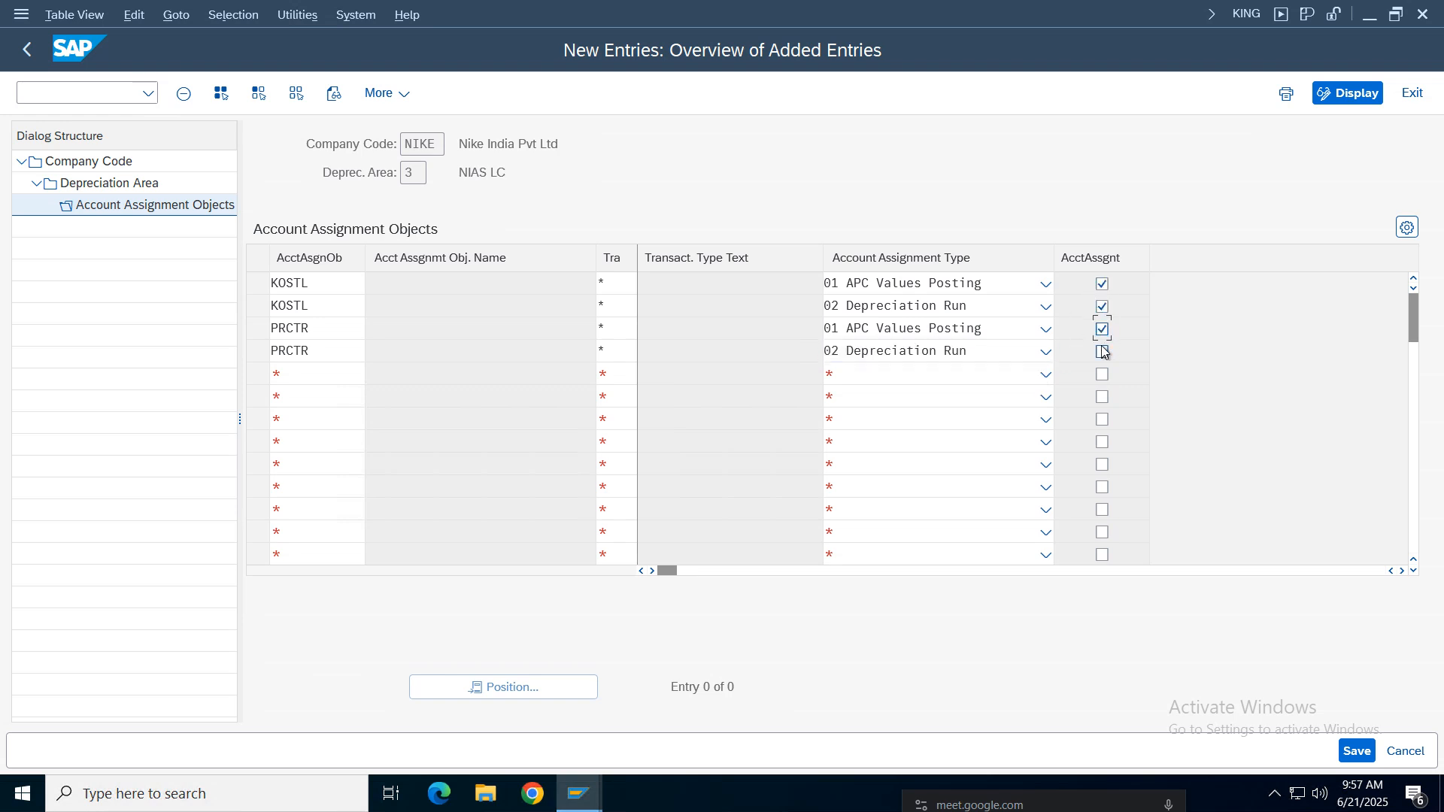
pyautogui.click(1102, 352)
pyautogui.hotkey('ctrl', 's')
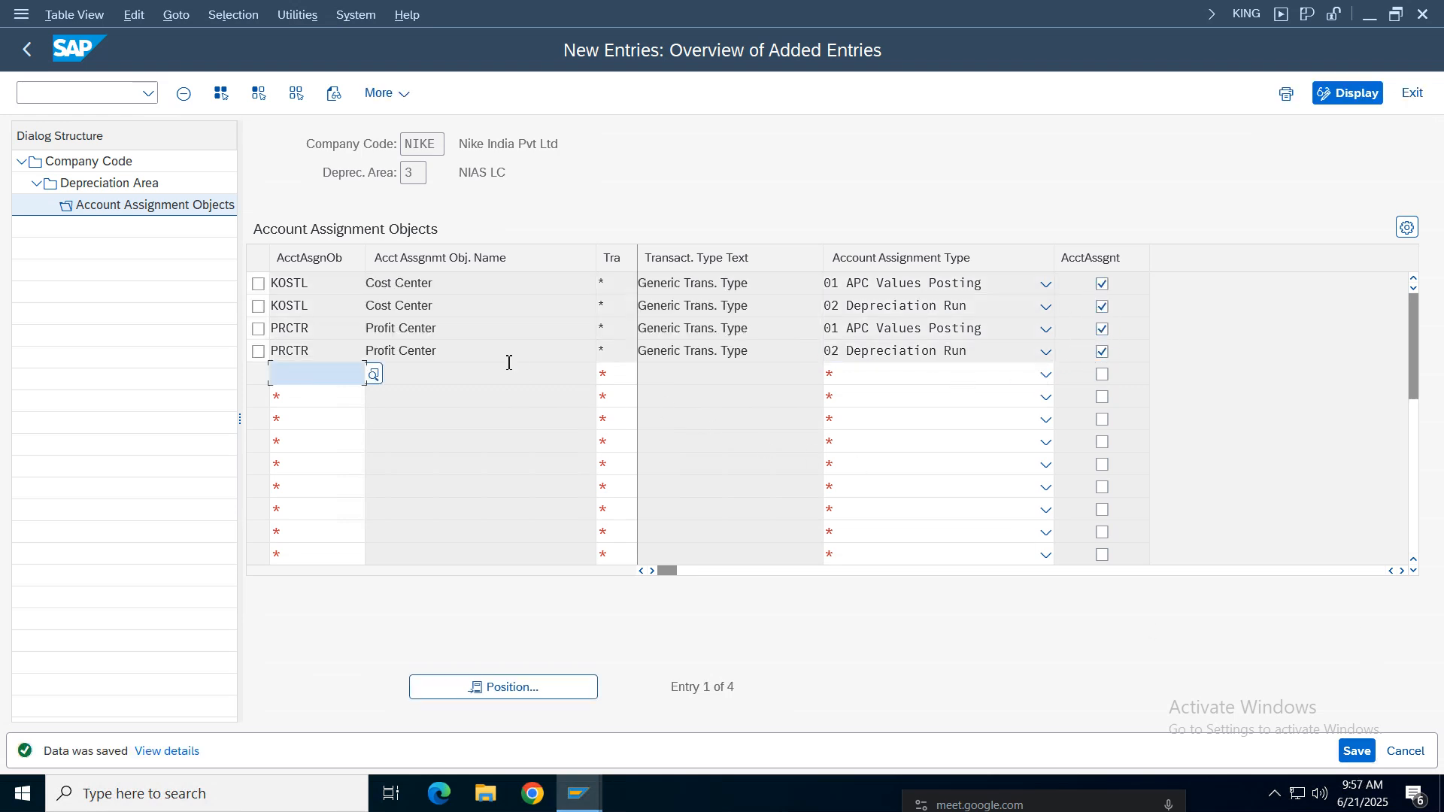
# Step: Copy the four saved account assignment entries of depreciation area 3 and return to the depreciation area list
pyautogui.click(27, 49)
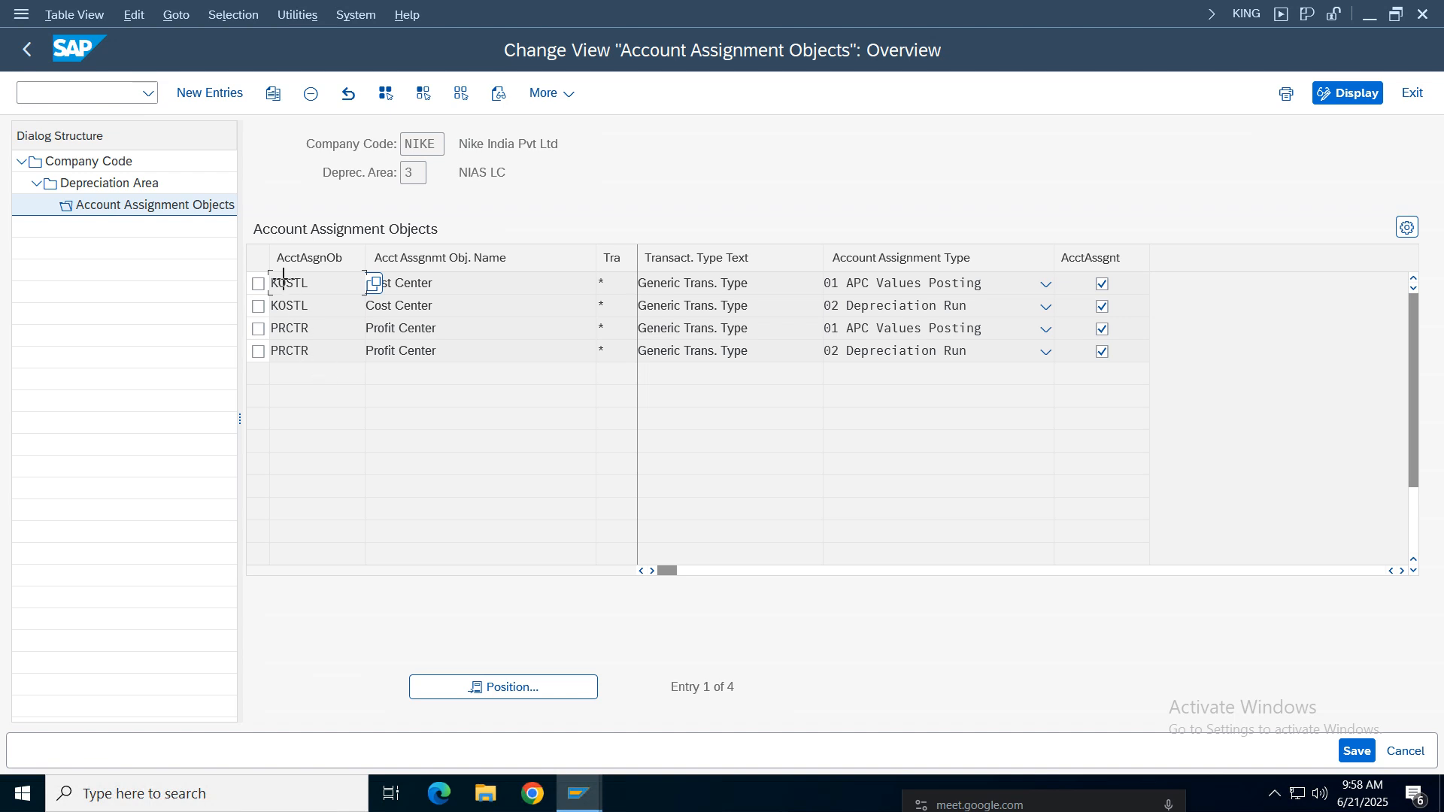
pyautogui.moveTo(286, 282); pyautogui.dragTo(1045, 380)
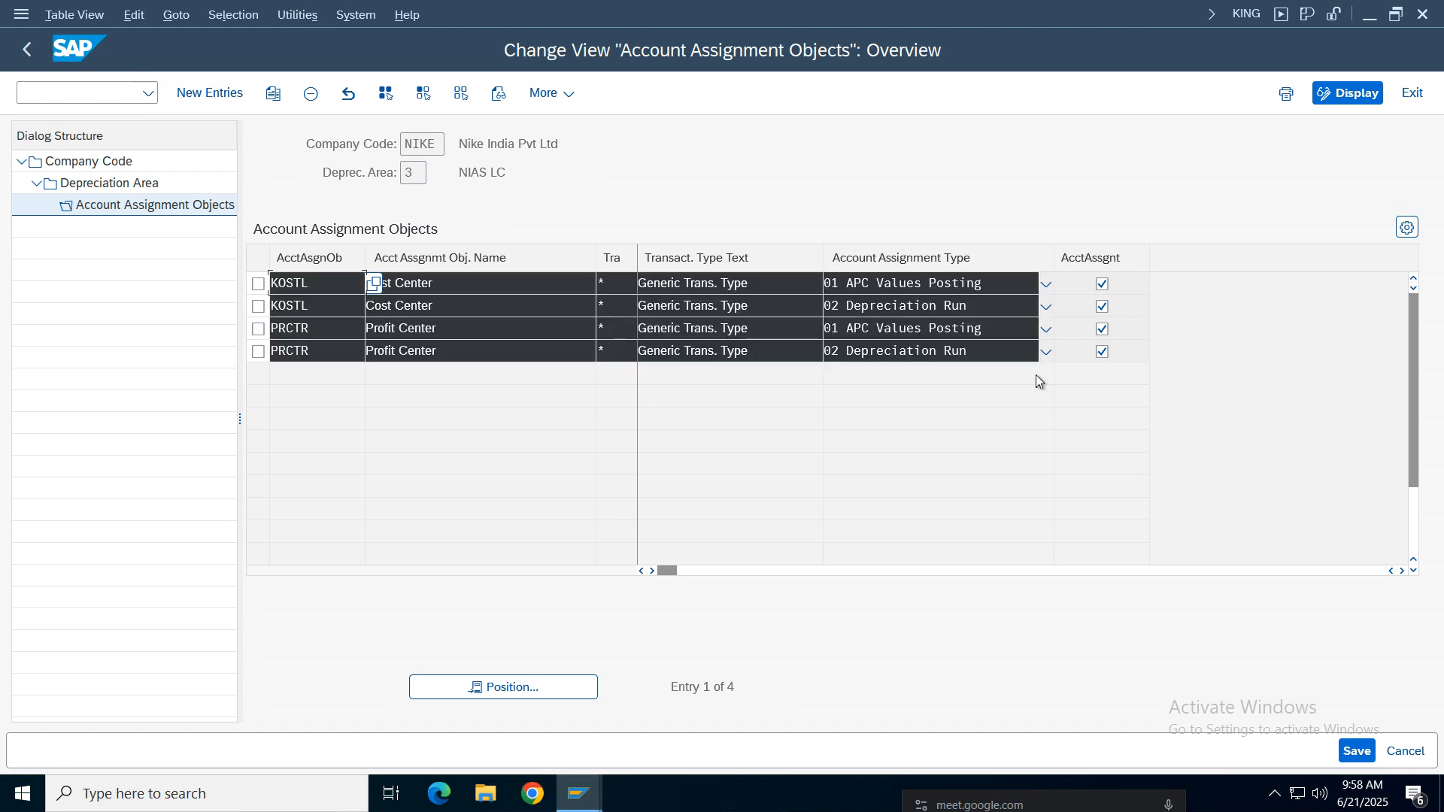
pyautogui.hotkey('ctrl', 'c')
pyautogui.click(38, 49)
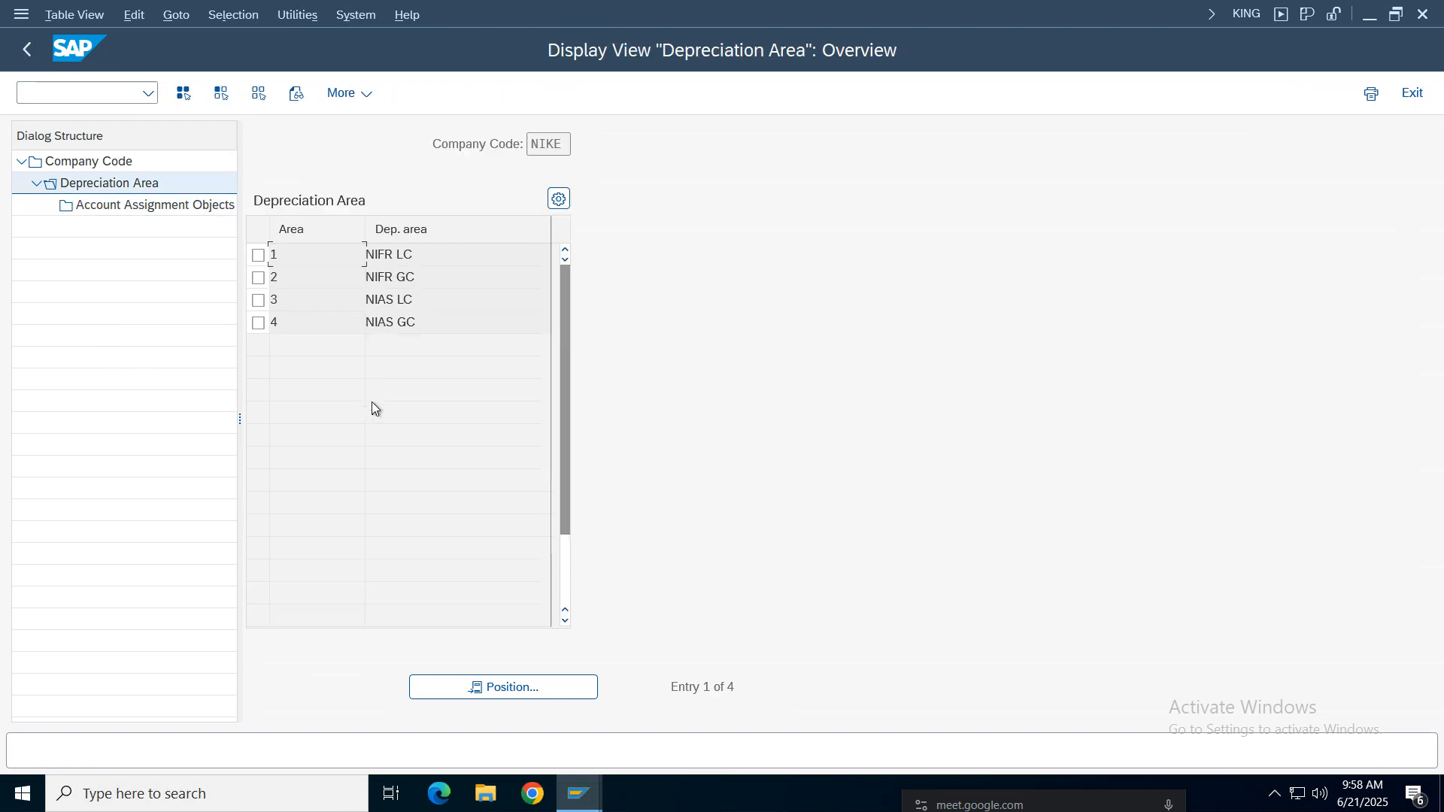
pyautogui.click(258, 300)
pyautogui.click(182, 208)
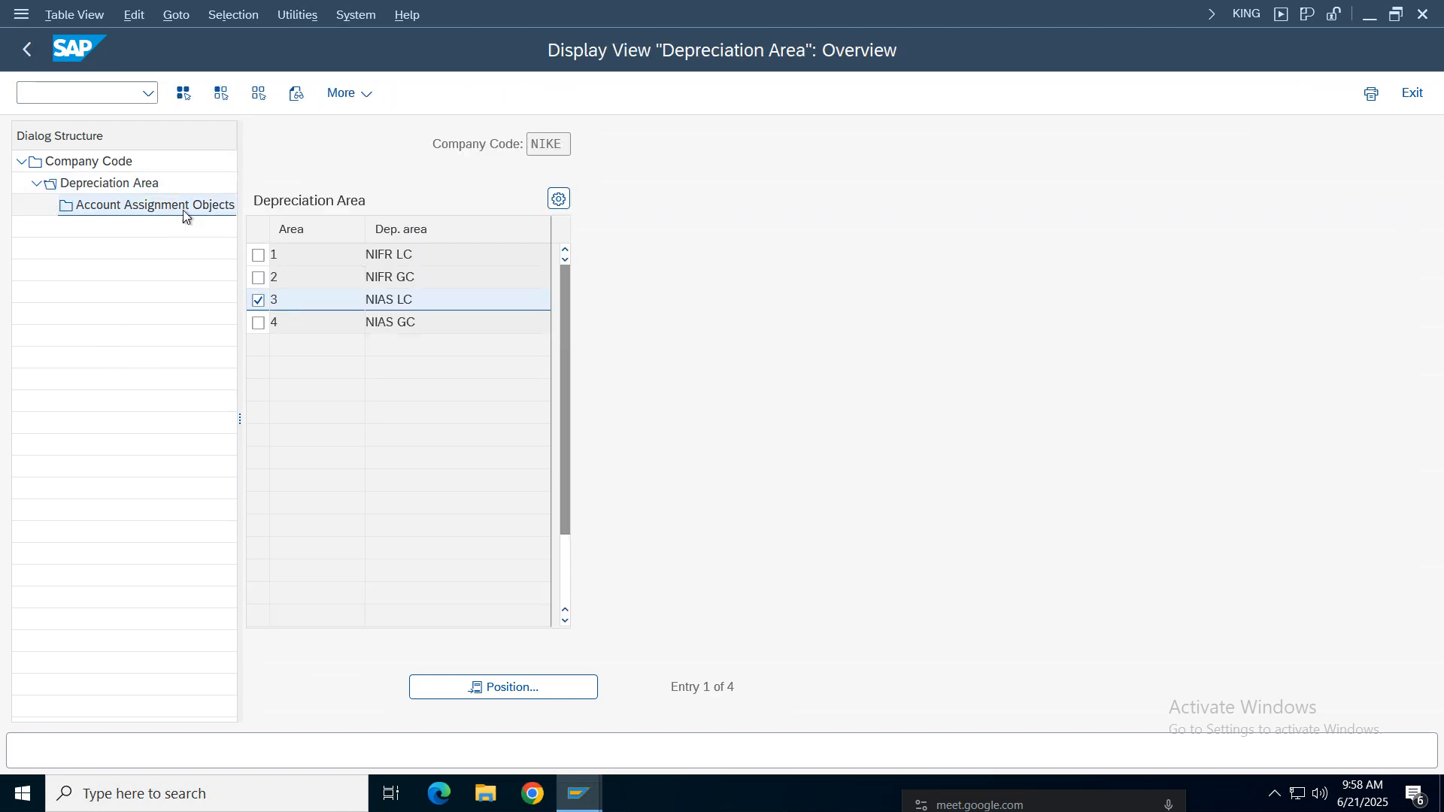
pyautogui.press('F5')
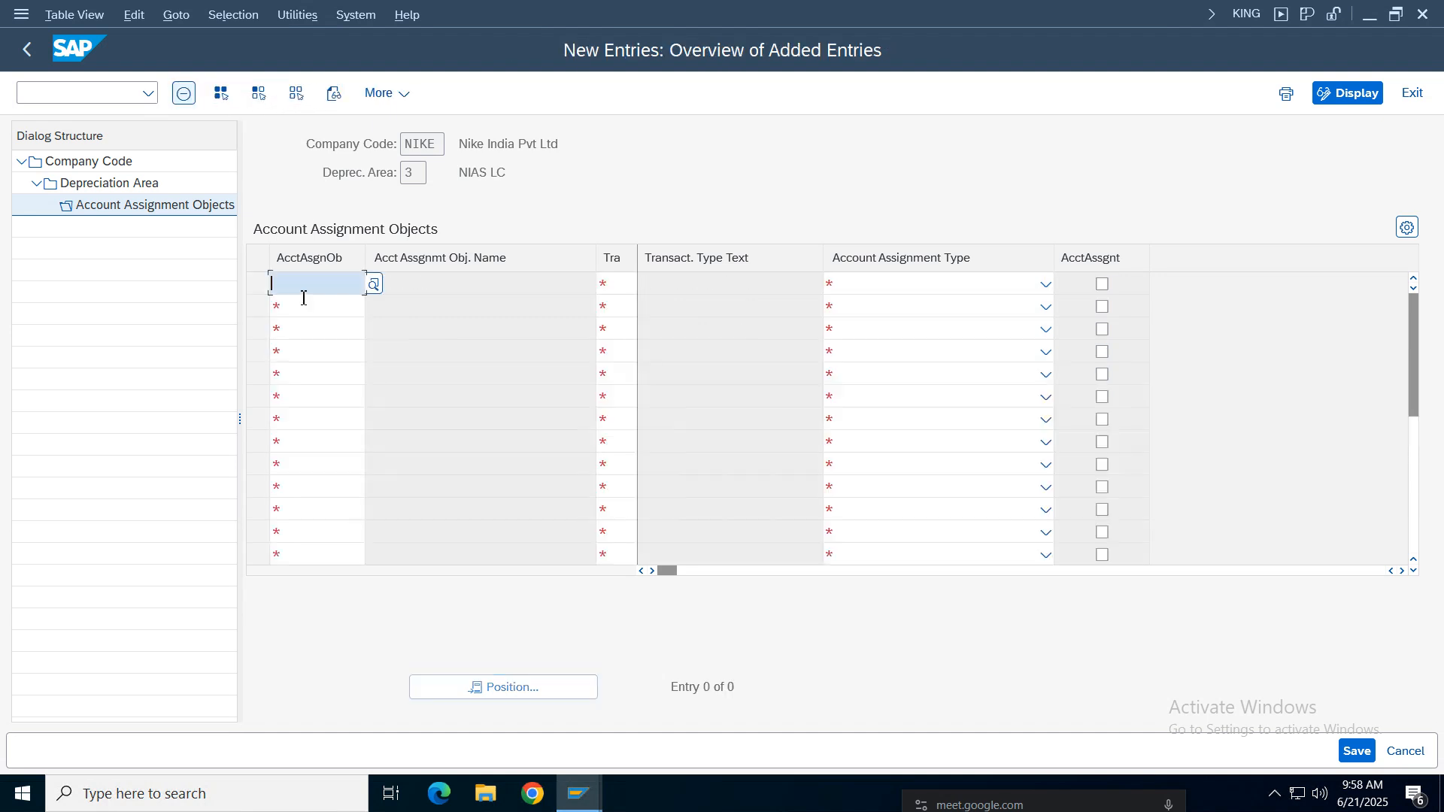
pyautogui.hotkey('ctrl', 'v')
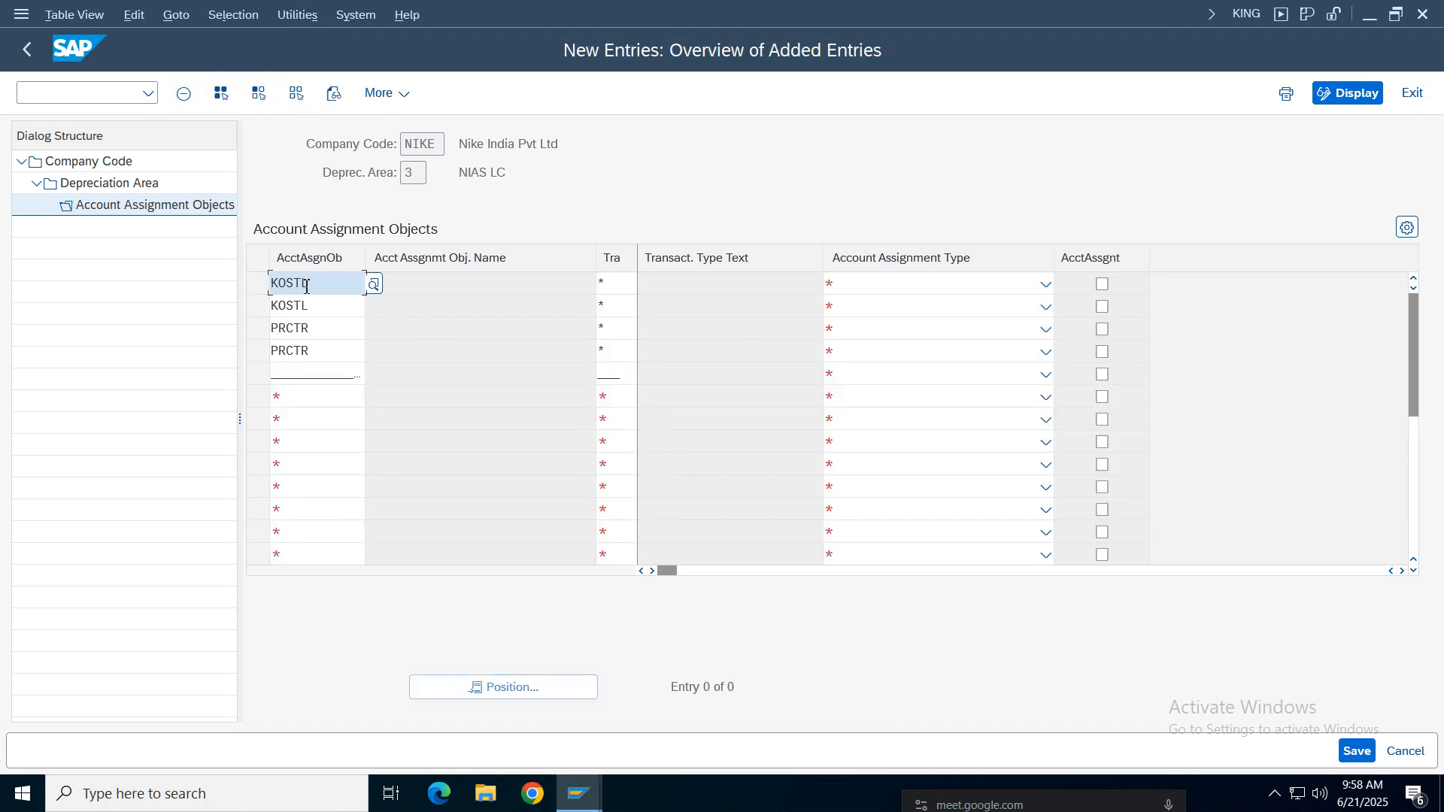
pyautogui.click(300, 379)
pyautogui.press('Return')
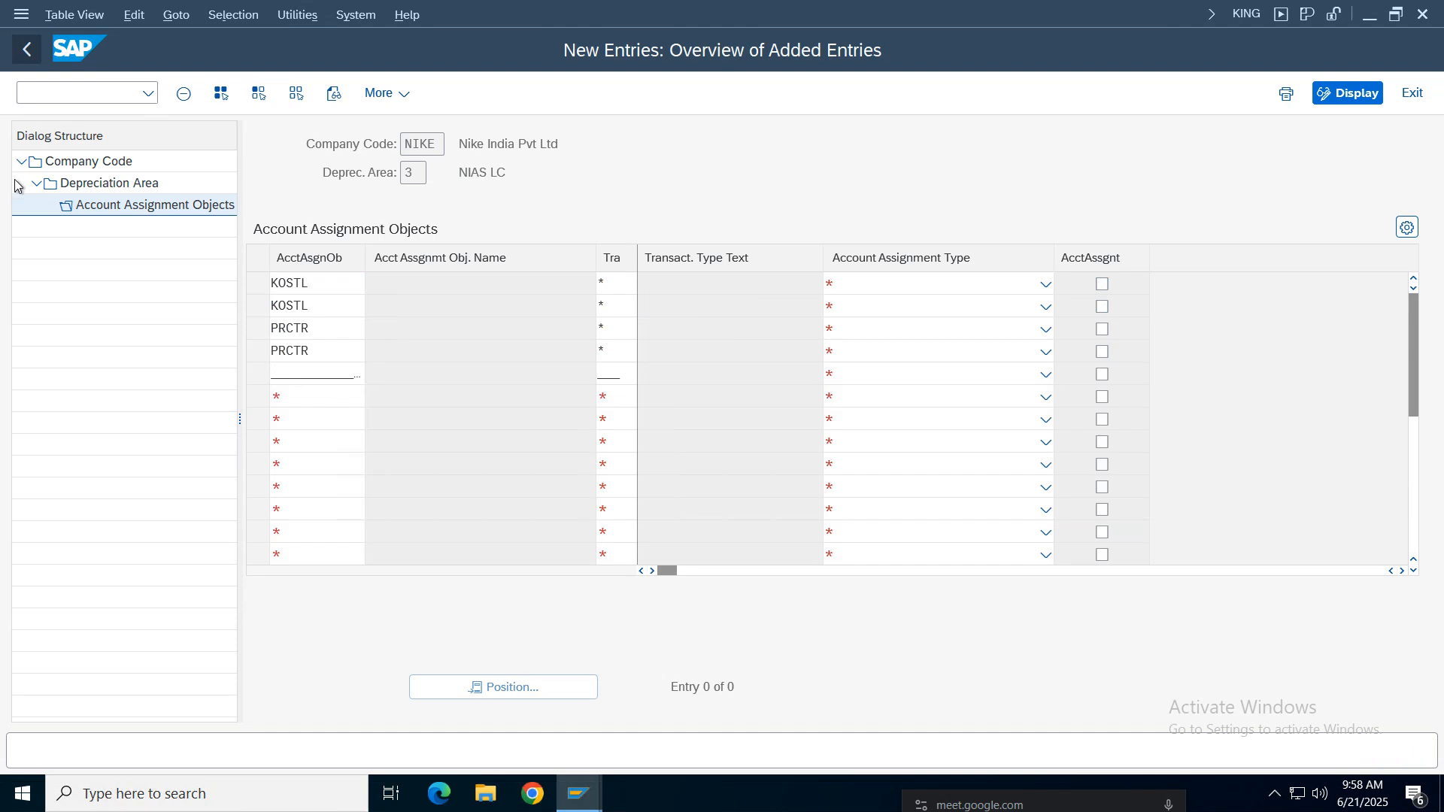
pyautogui.press('F12')
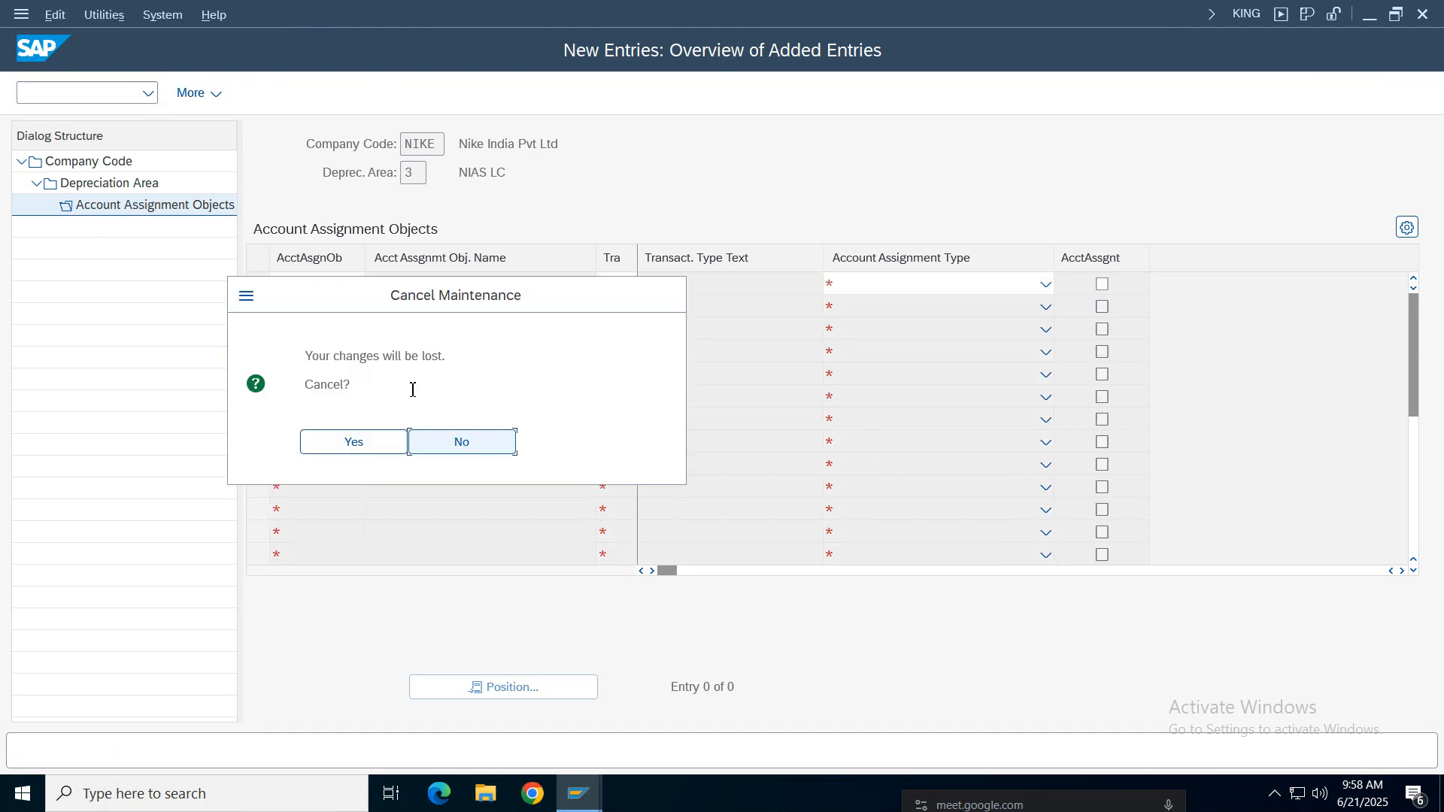
pyautogui.click(371, 444)
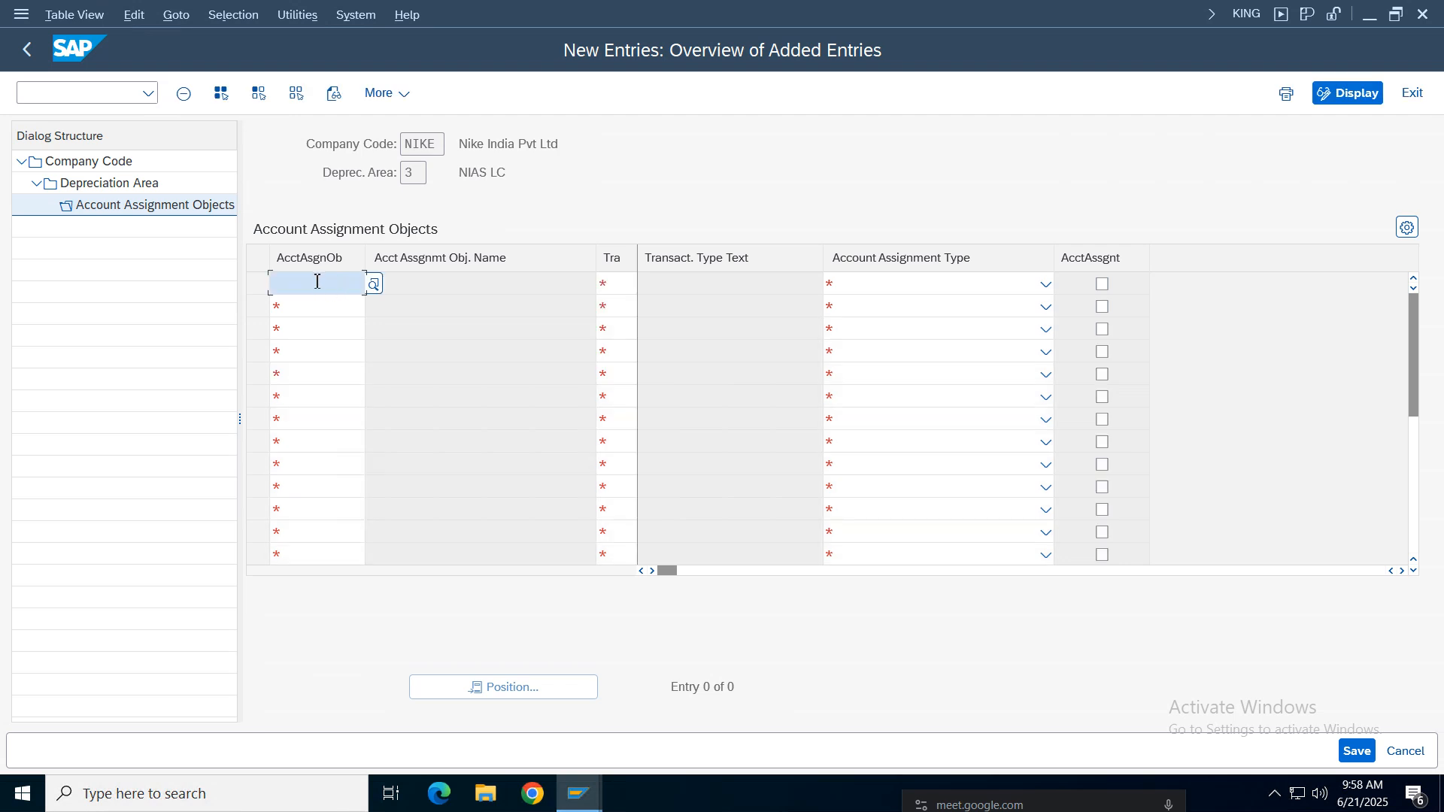
# Step: For depreciation area 3, enter account assignment object KOSTL in the first two new rows and PRCTR in the following two
pyautogui.click(318, 281)
pyautogui.click(302, 313)
pyautogui.click(307, 310)
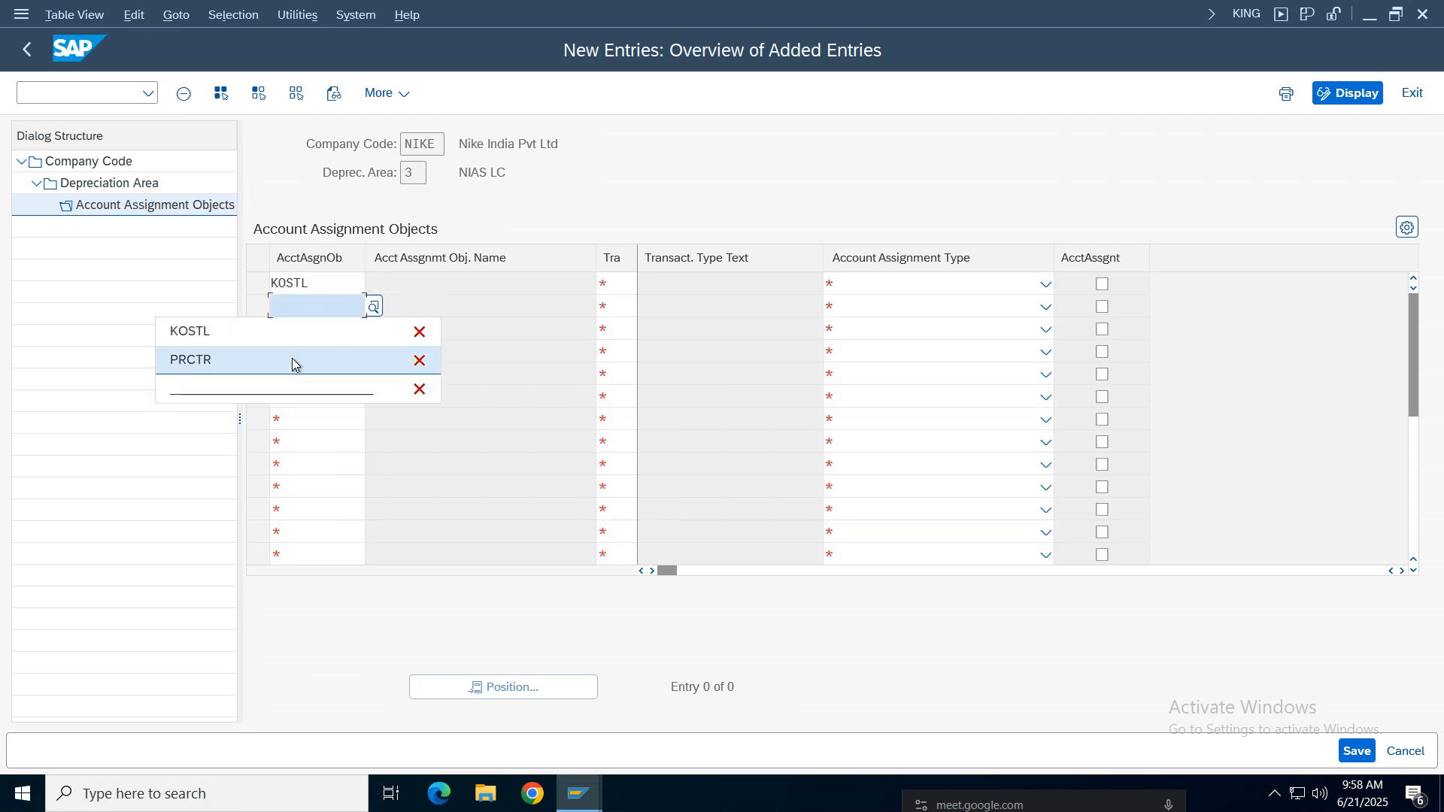
pyautogui.click(266, 333)
pyautogui.click(307, 328)
pyautogui.click(281, 382)
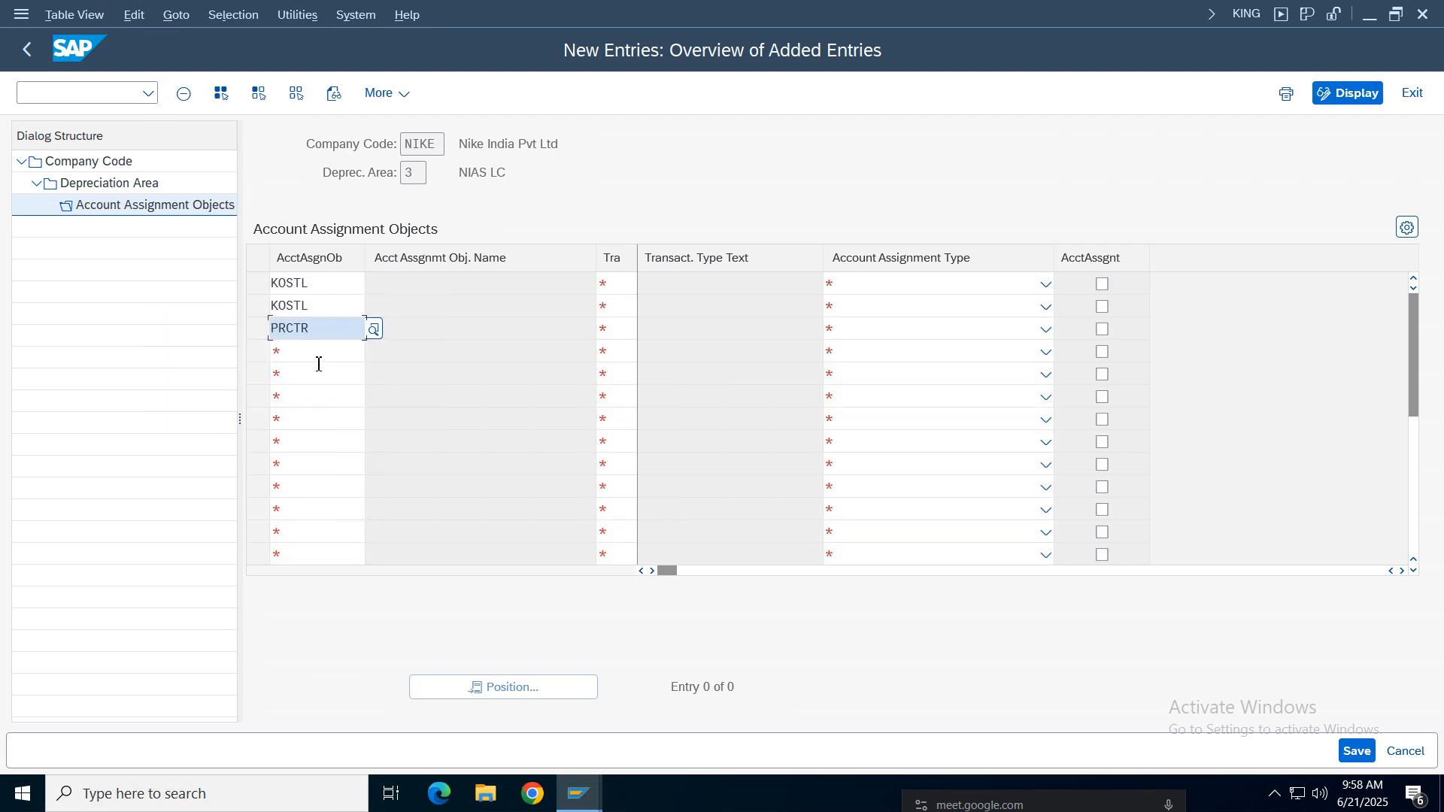
pyautogui.click(316, 355)
pyautogui.click(291, 406)
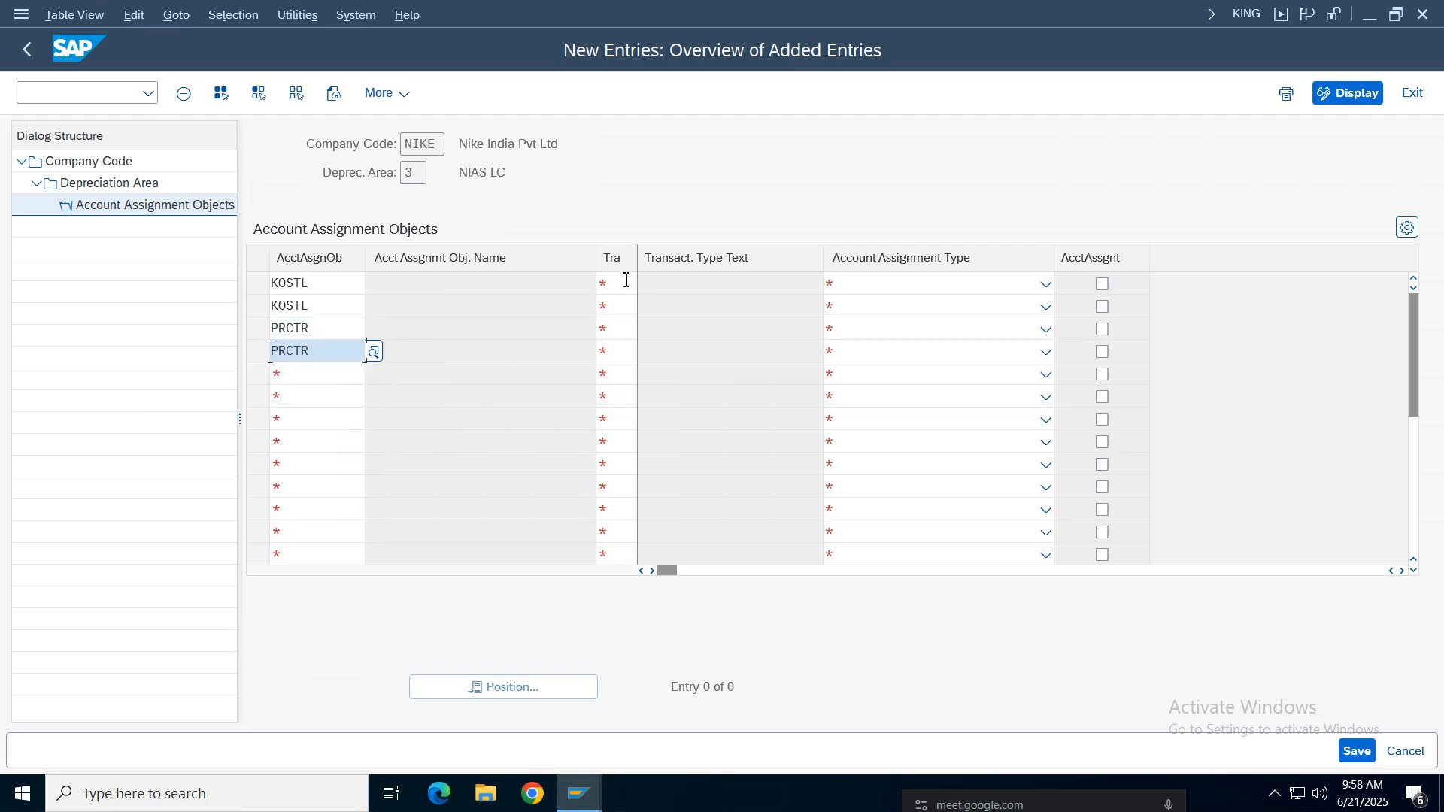
# Step: Set the transaction type to * for all four new KOSTL and PRCTR rows of depreciation area 3
pyautogui.click(627, 280)
pyautogui.click(609, 309)
pyautogui.click(619, 310)
pyautogui.click(619, 332)
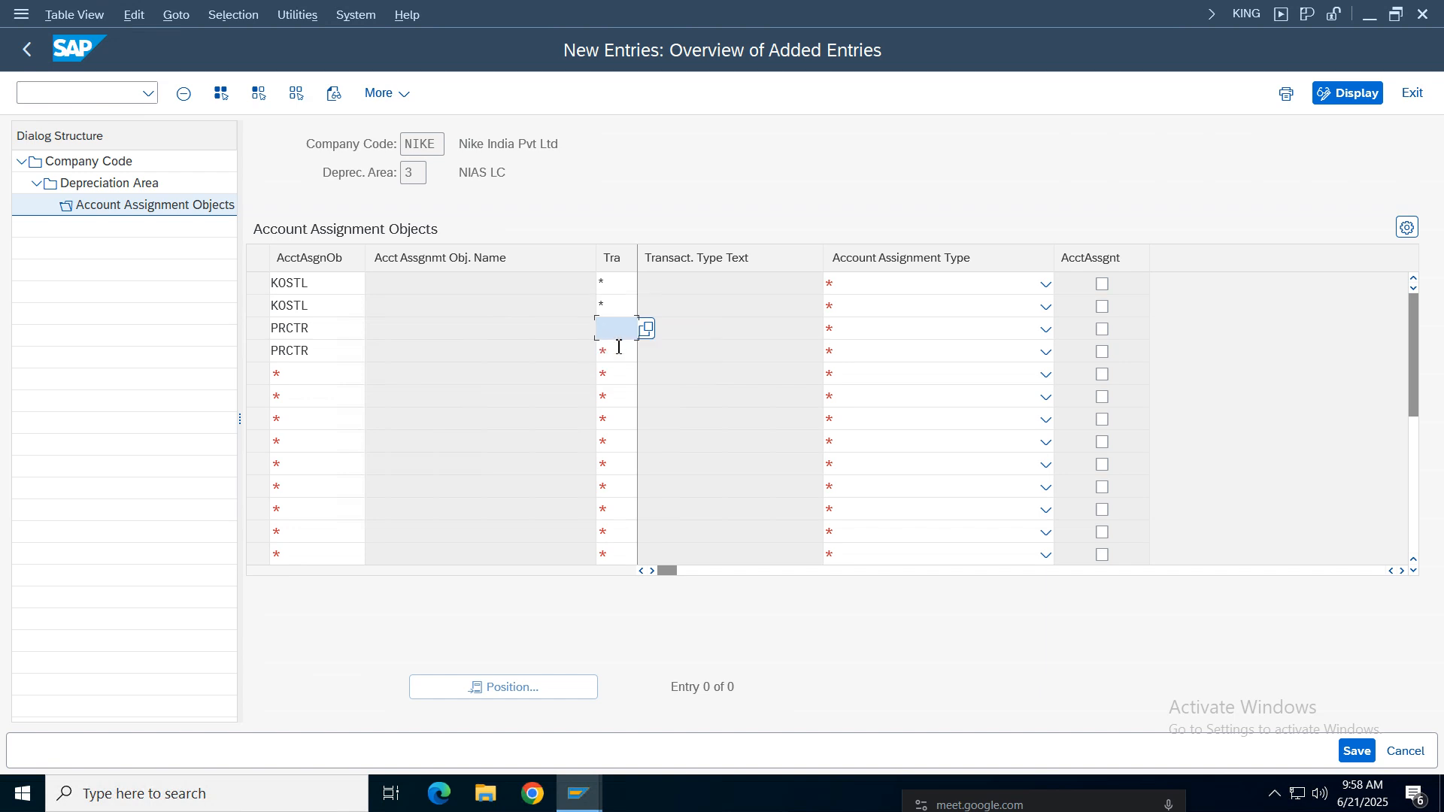
pyautogui.click(614, 354)
pyautogui.click(618, 356)
pyautogui.click(619, 376)
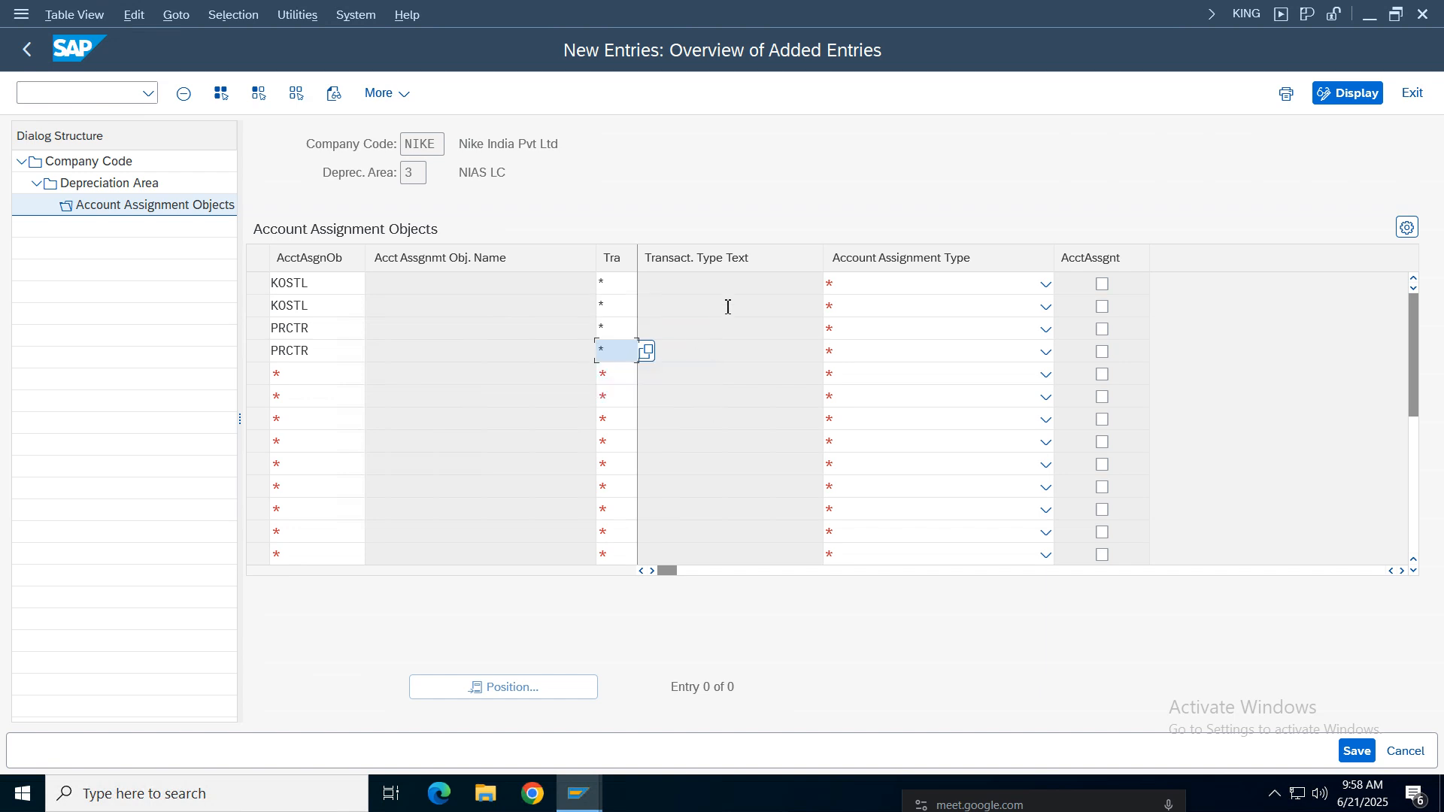
# Step: Give the KOSTL and PRCTR pairs of area 3 the account assignment types 01 APC Values Posting and 02 Depreciation Run
pyautogui.click(914, 288)
pyautogui.click(889, 316)
pyautogui.click(889, 308)
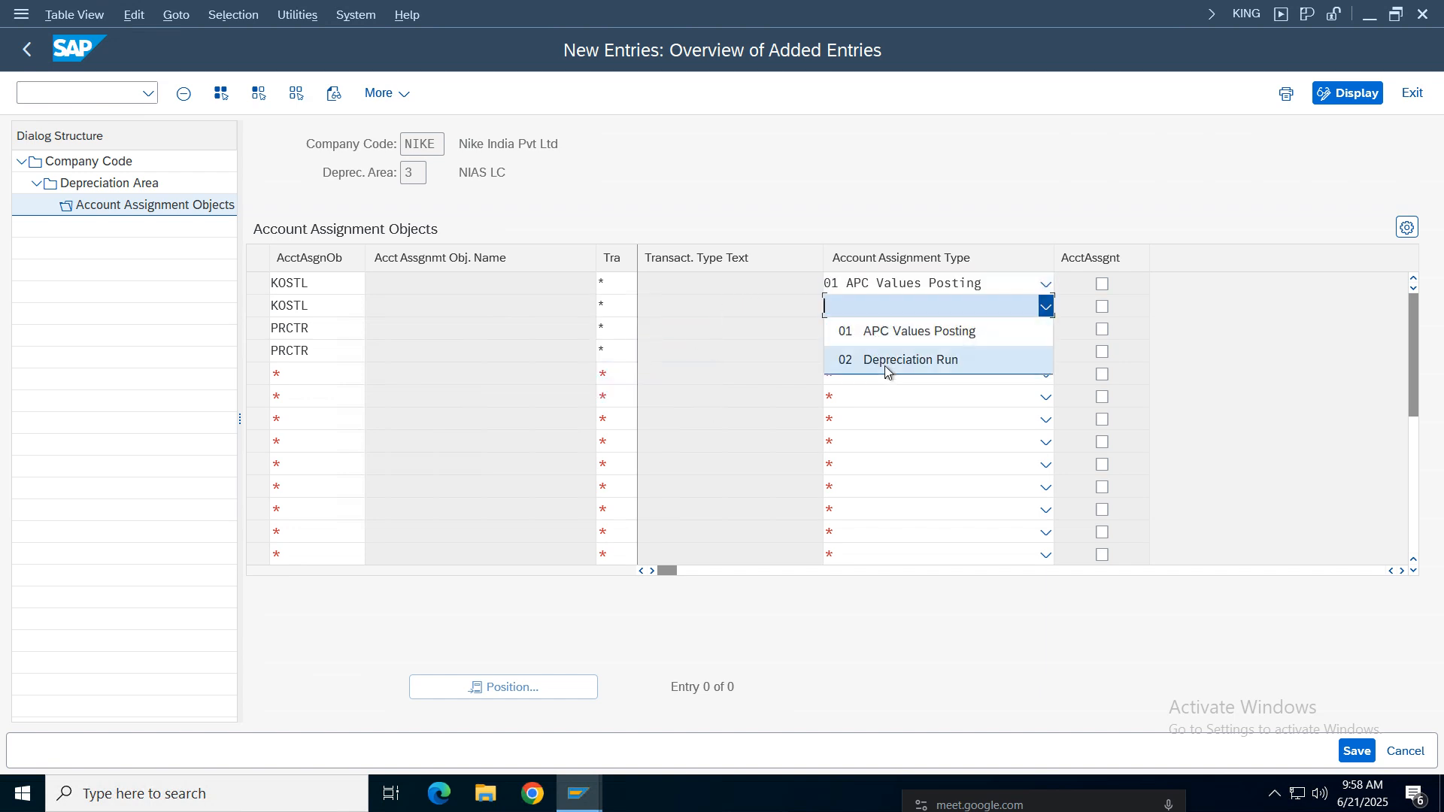
pyautogui.click(885, 365)
pyautogui.click(882, 328)
pyautogui.click(883, 355)
pyautogui.click(883, 353)
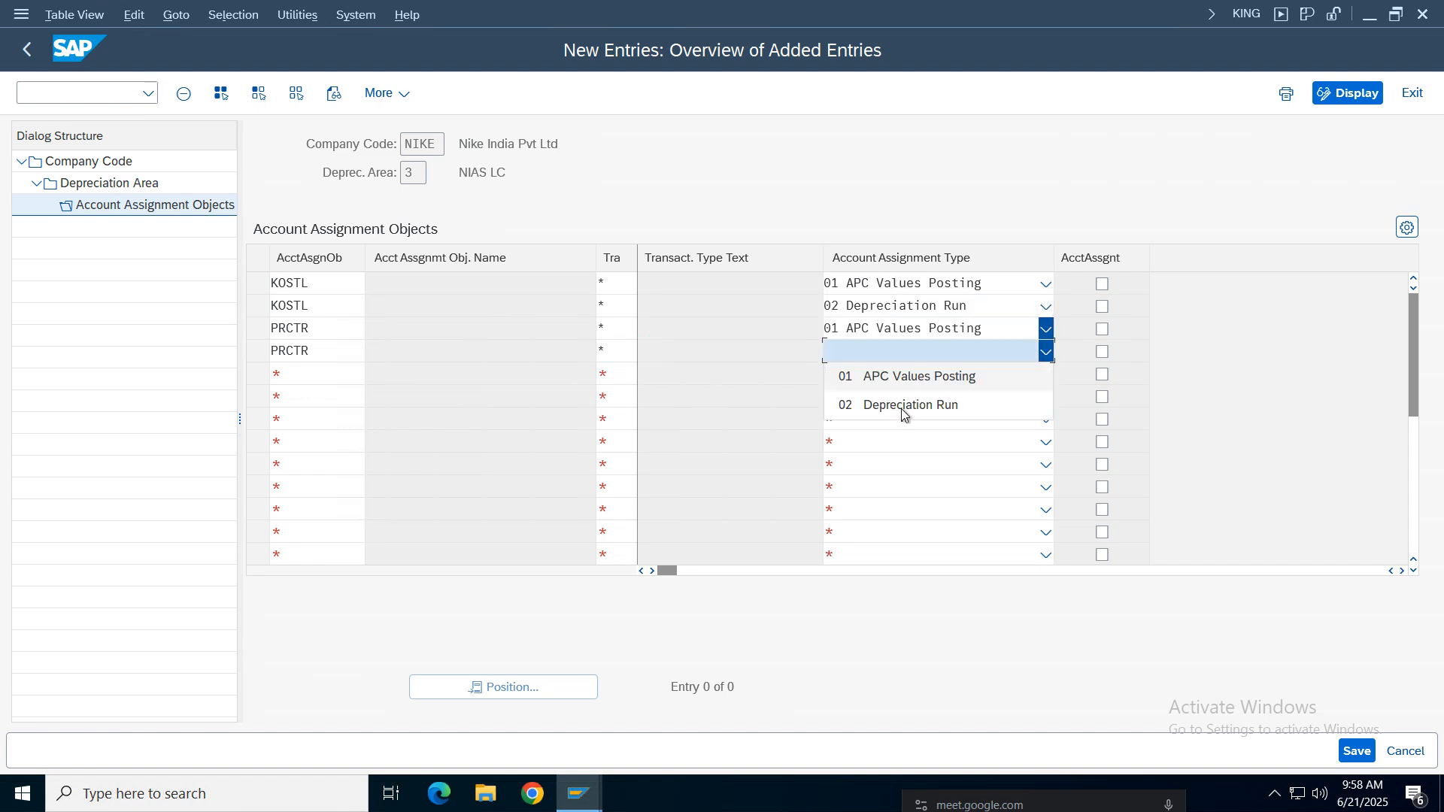
pyautogui.click(903, 410)
# Step: Activate account assignment for the four new rows of depreciation area 3 and try to save them
pyautogui.click(1112, 292)
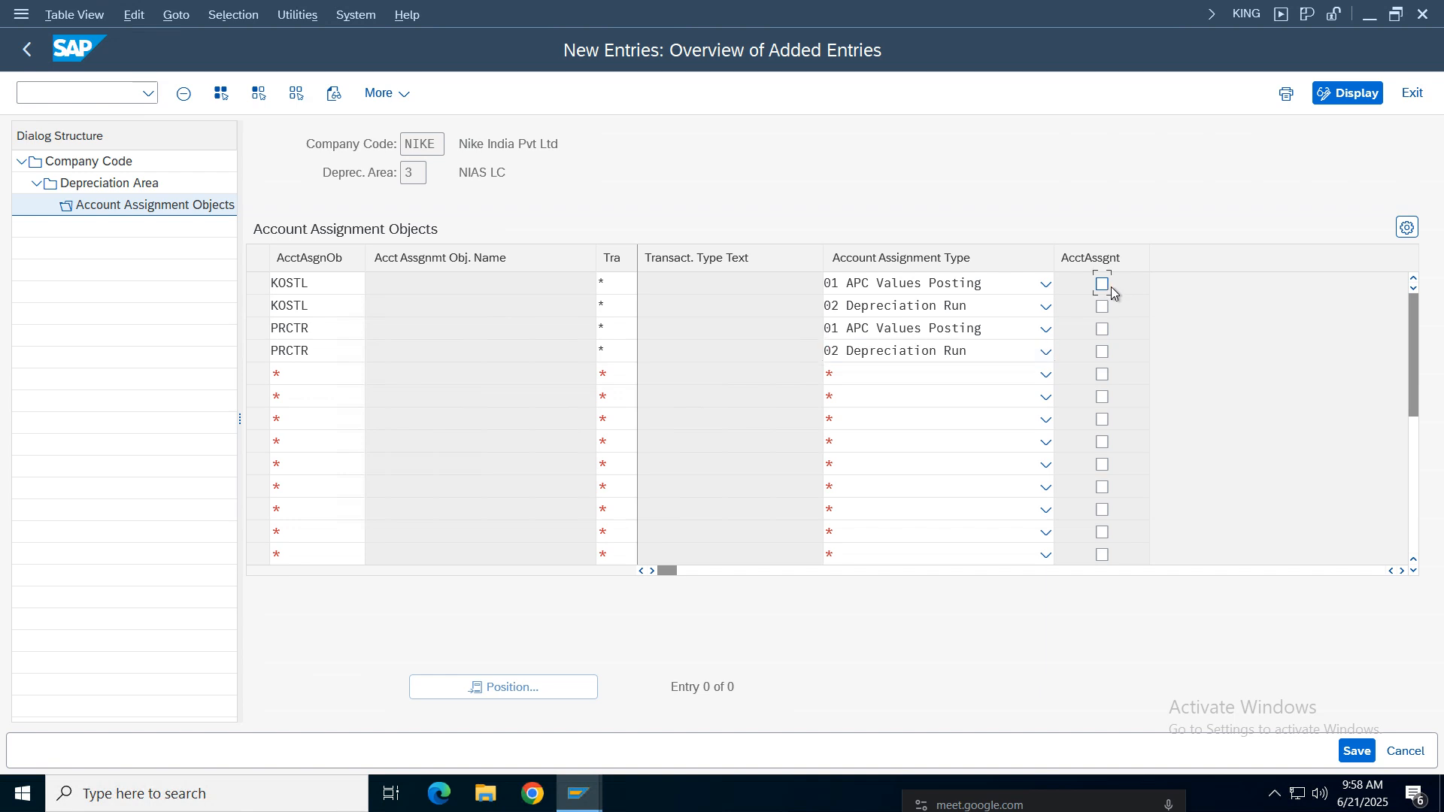
pyautogui.click(1103, 330)
pyautogui.click(1103, 352)
pyautogui.click(1358, 751)
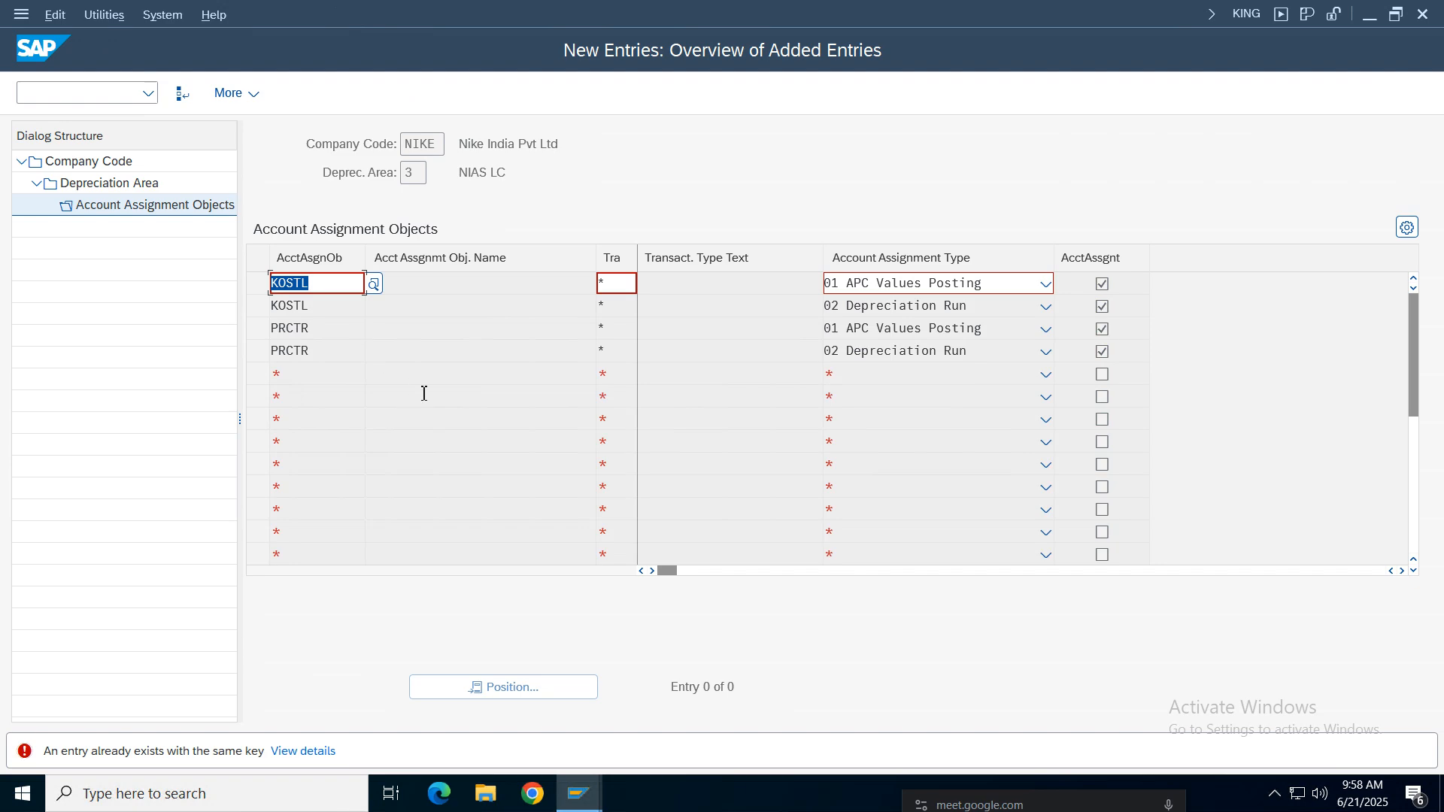
# Step: Discard the new entries for area 3 and select the existing PRCTR row for APC Values Posting in the overview
pyautogui.click(421, 174)
pyautogui.press('Return')
pyautogui.press('F12')
pyautogui.click(335, 441)
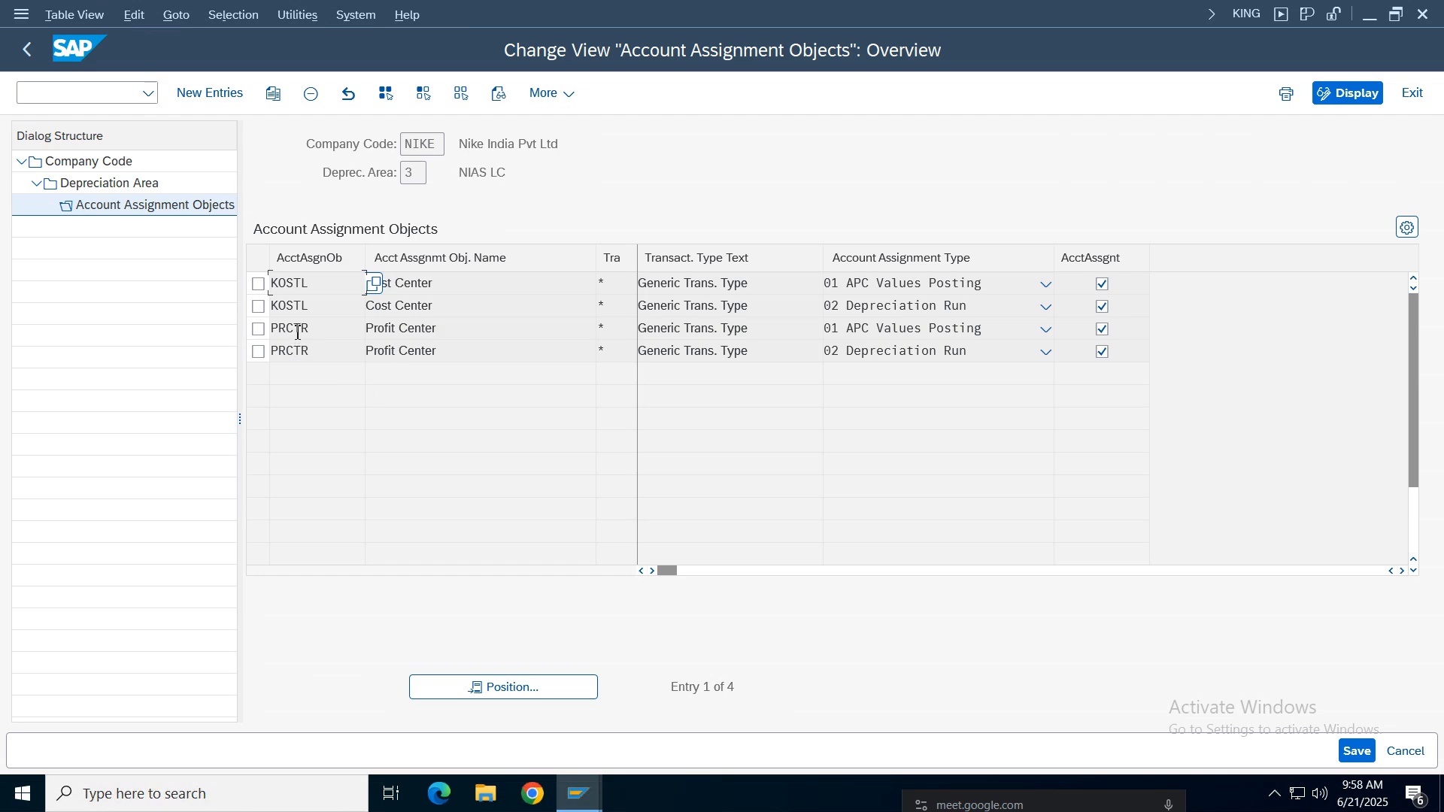
pyautogui.click(300, 329)
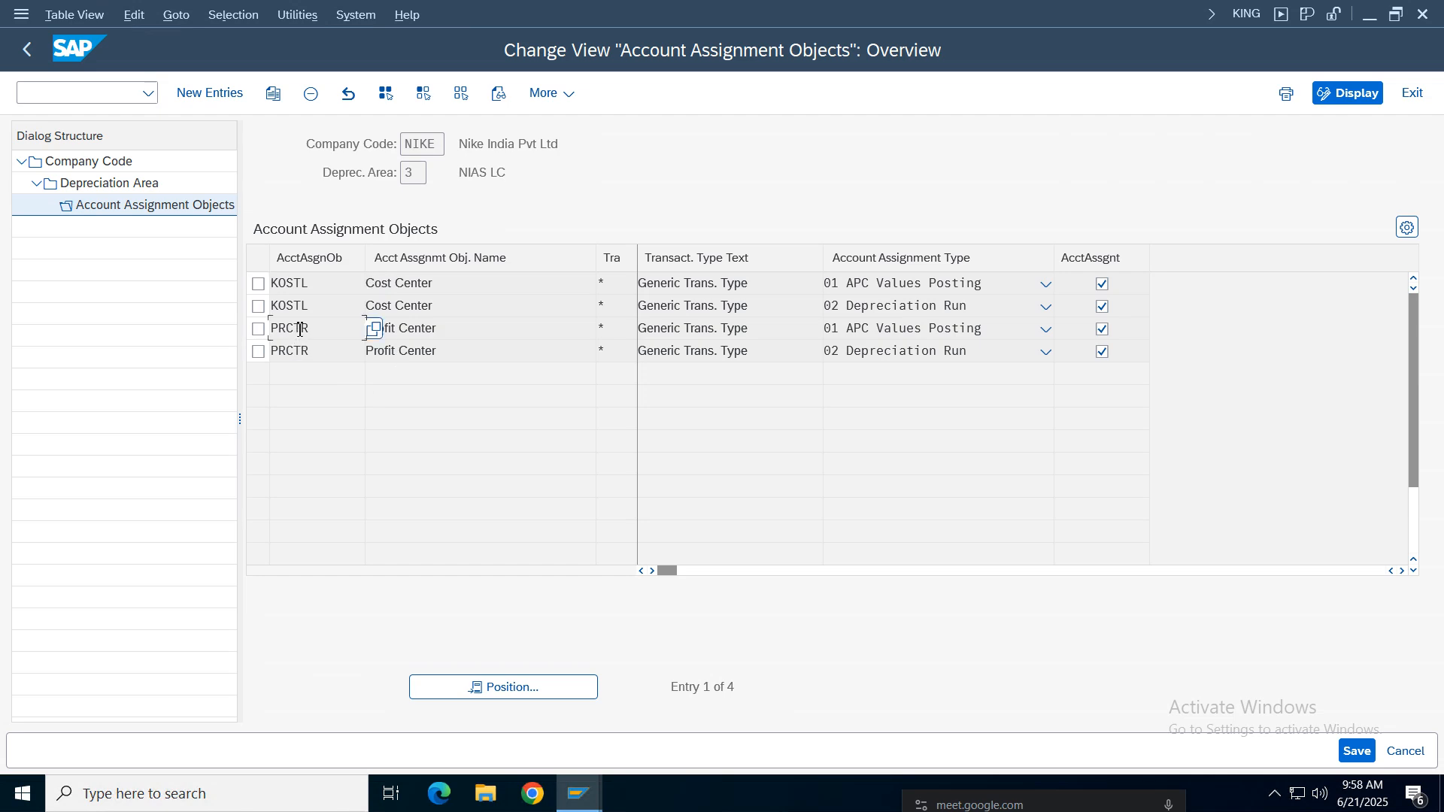
pyautogui.click(258, 330)
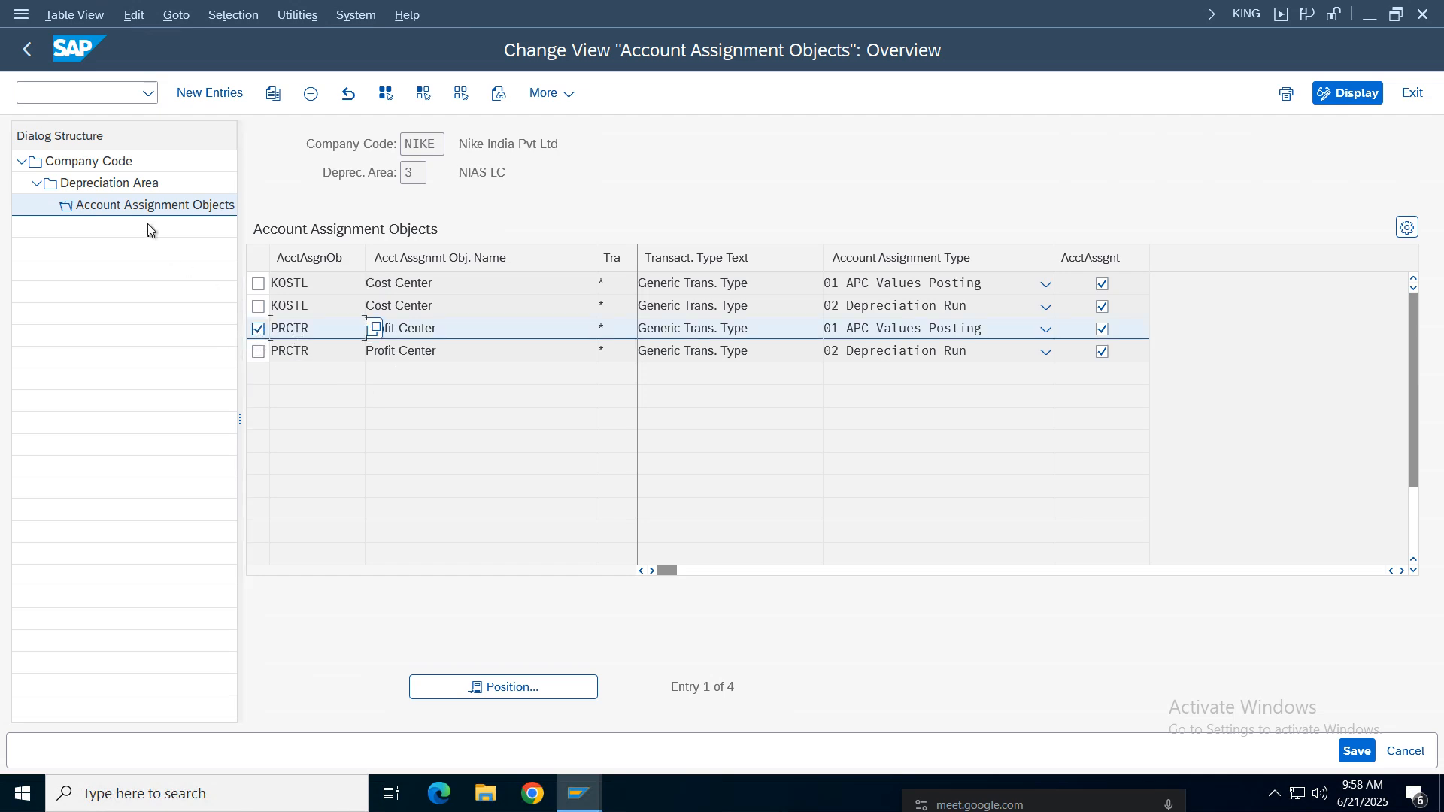
# Step: Try to save a new area 3 entry for KOSTL with transaction type *, type 01 APC Values Posting and account assignment active
pyautogui.click(210, 93)
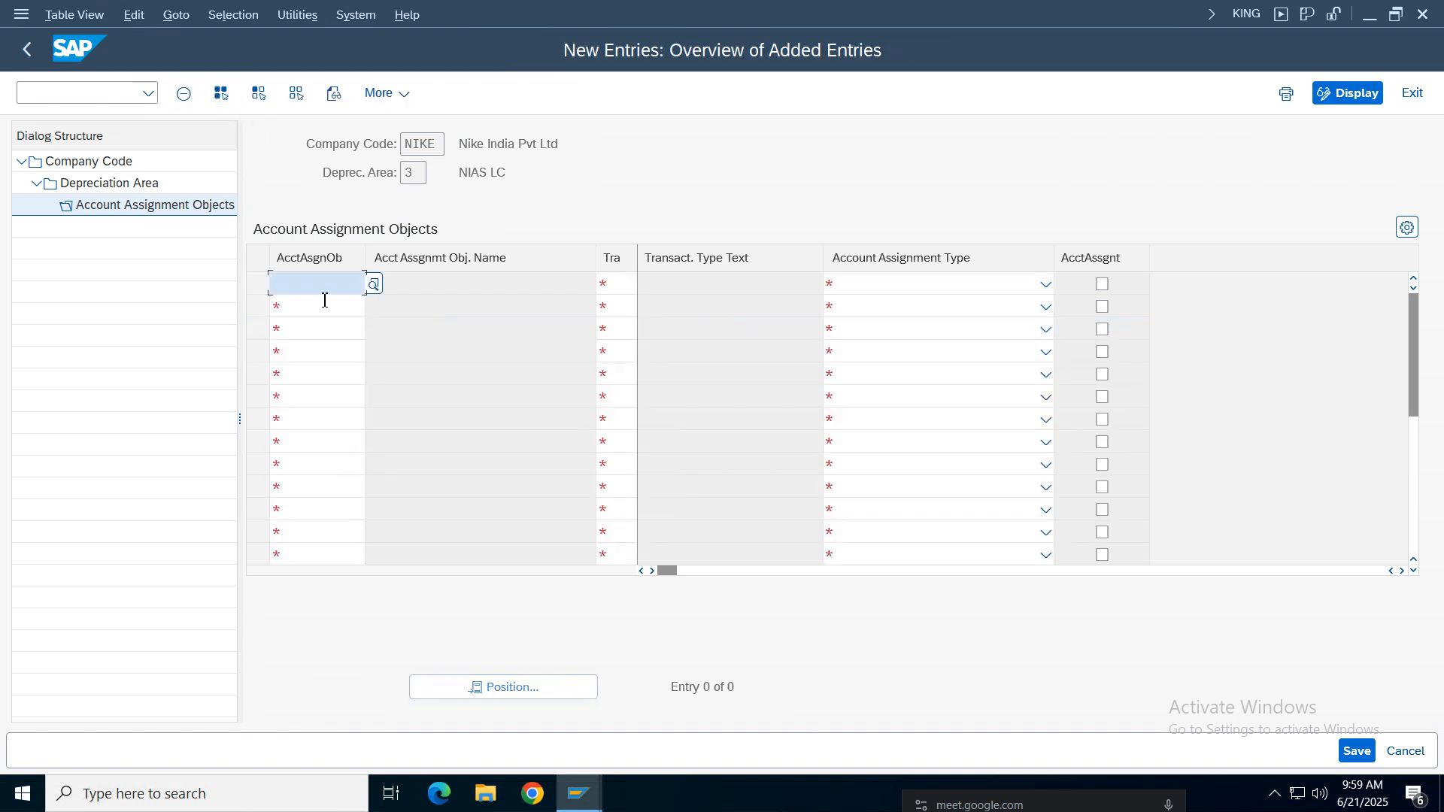
pyautogui.click(300, 312)
pyautogui.click(624, 283)
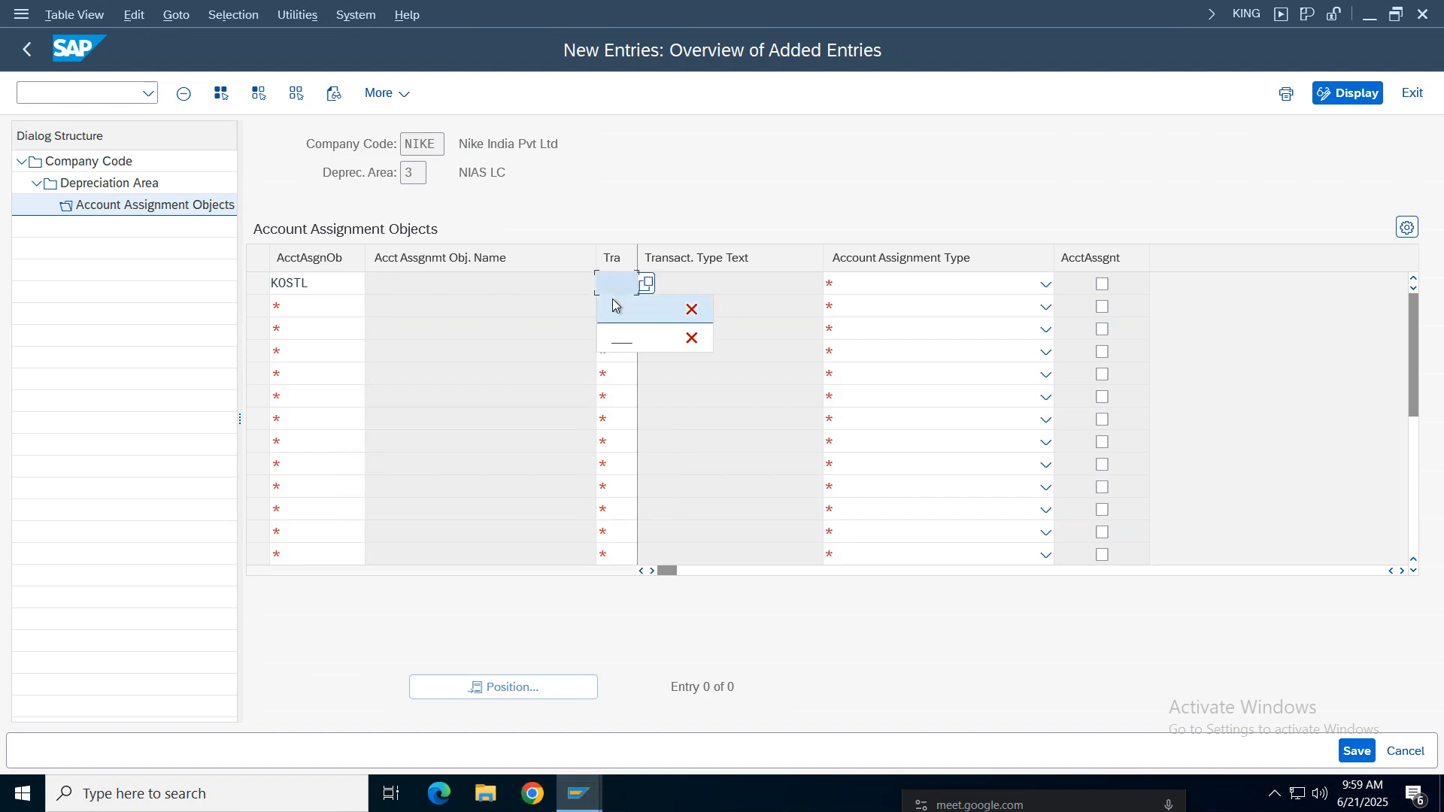
pyautogui.click(913, 295)
pyautogui.click(900, 309)
pyautogui.click(1102, 284)
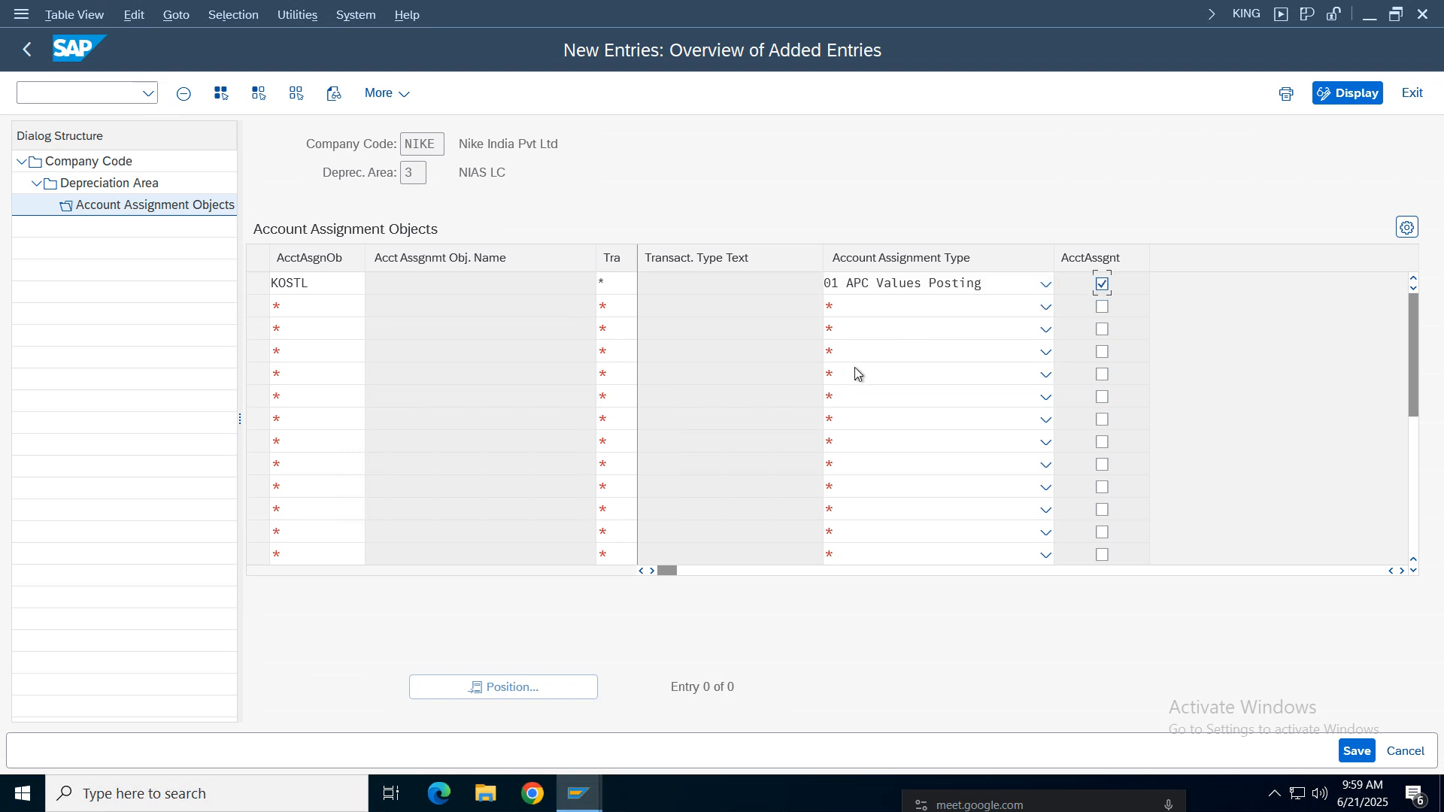
pyautogui.click(1354, 750)
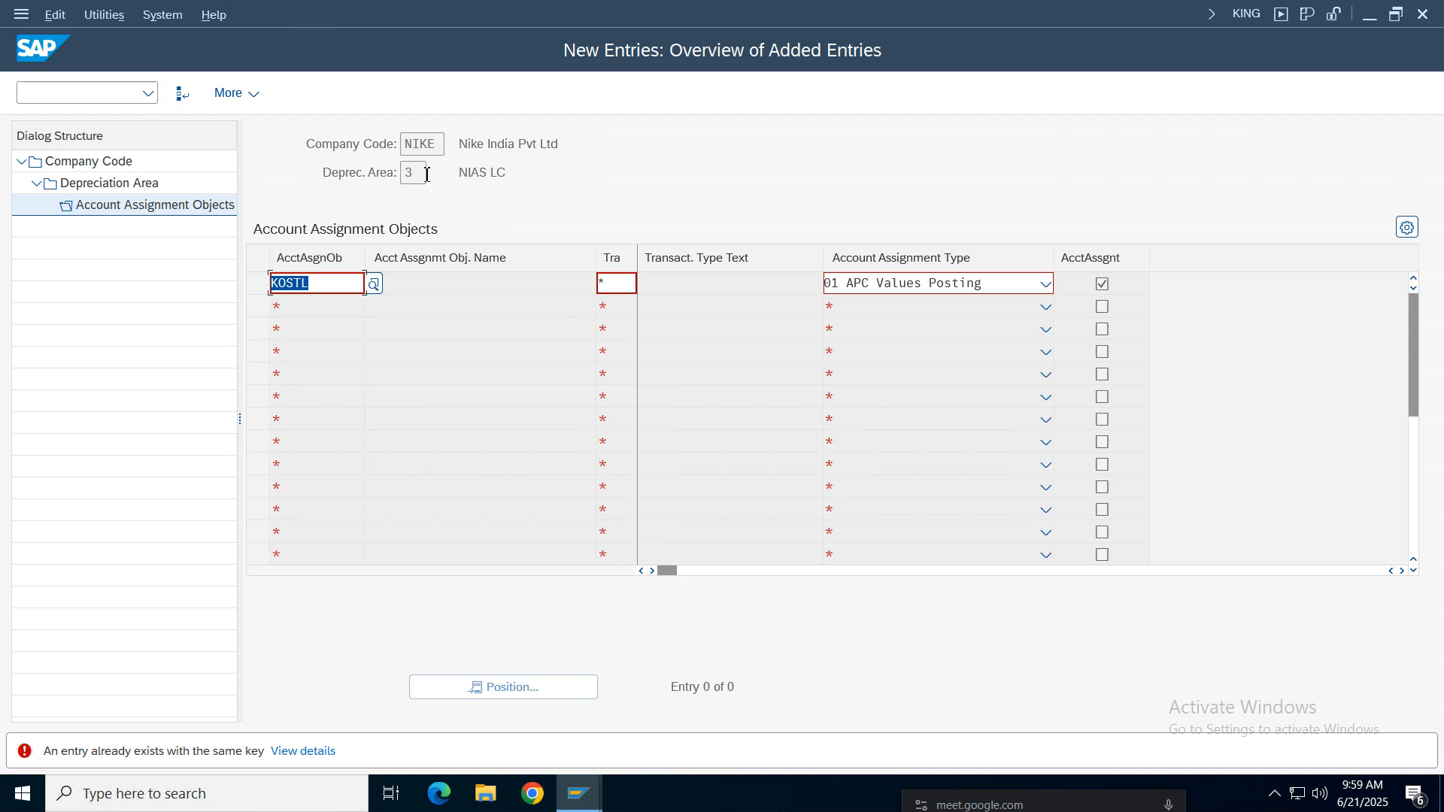
# Step: Check the depreciation area number and name, and discard the new KOSTL entry
pyautogui.moveTo(425, 174); pyautogui.dragTo(328, 167)
pyautogui.moveTo(519, 179); pyautogui.dragTo(415, 164)
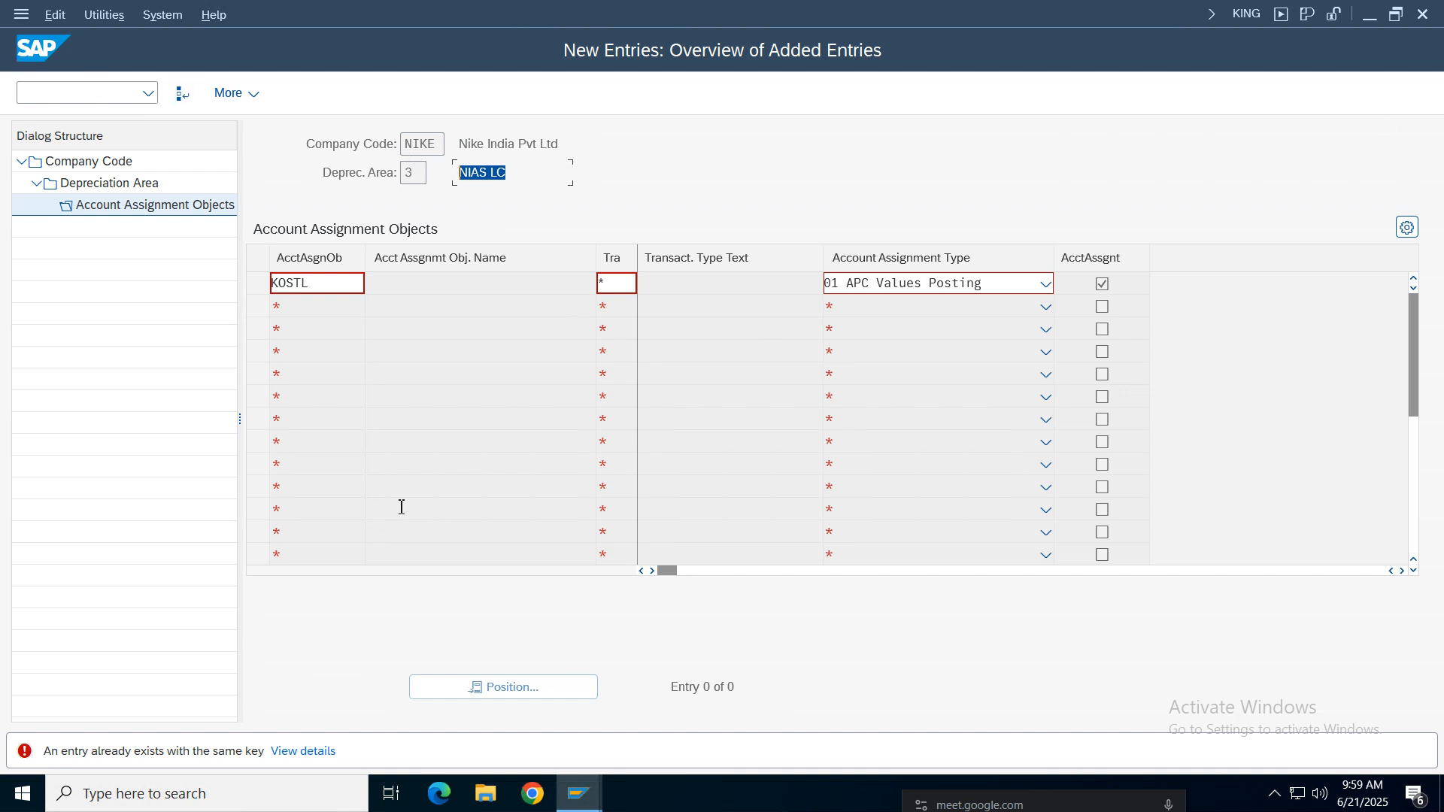
pyautogui.press('F12')
pyautogui.click(348, 442)
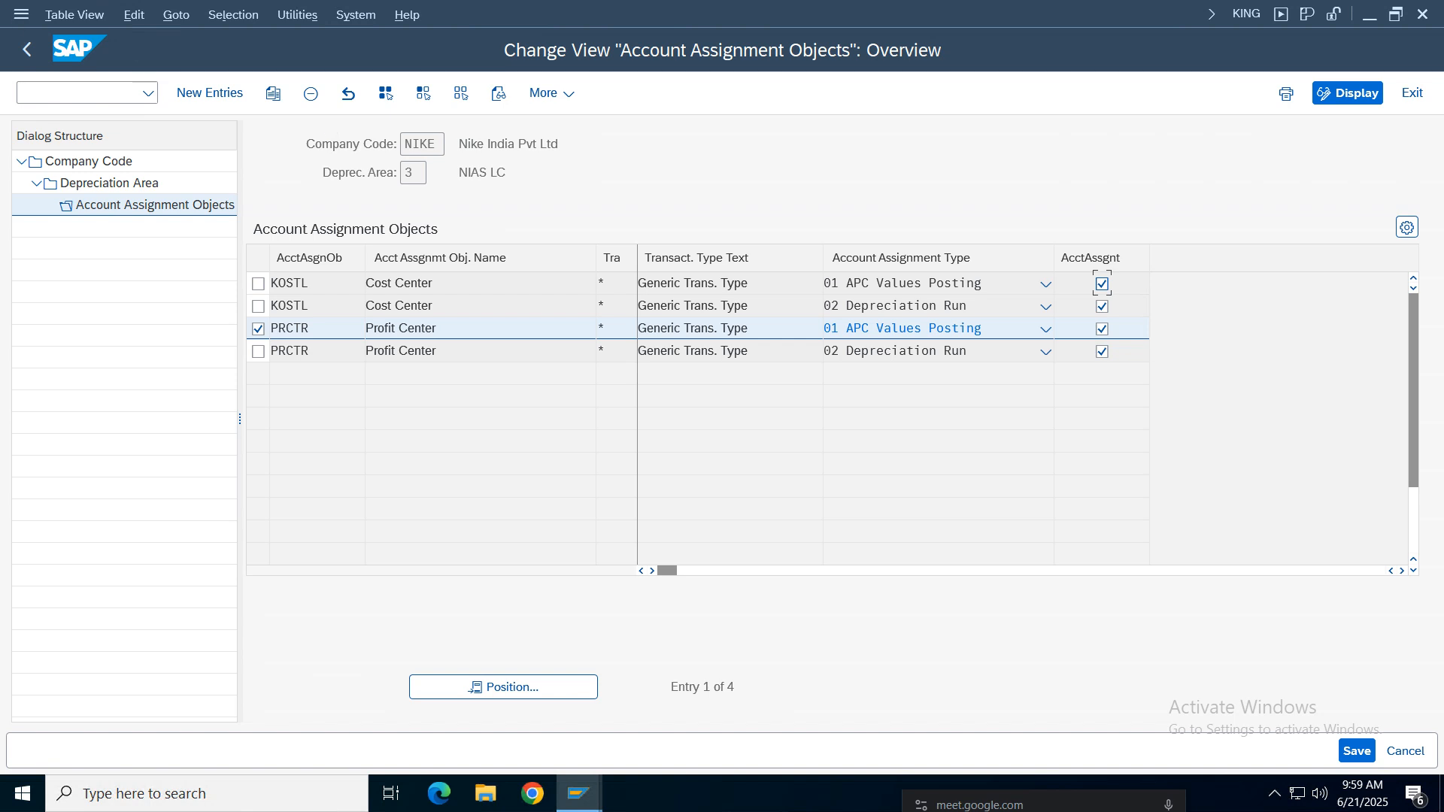
# Step: Return to the depreciation area list and reopen the account assignment objects of area 3, NIAS LC
pyautogui.click(27, 49)
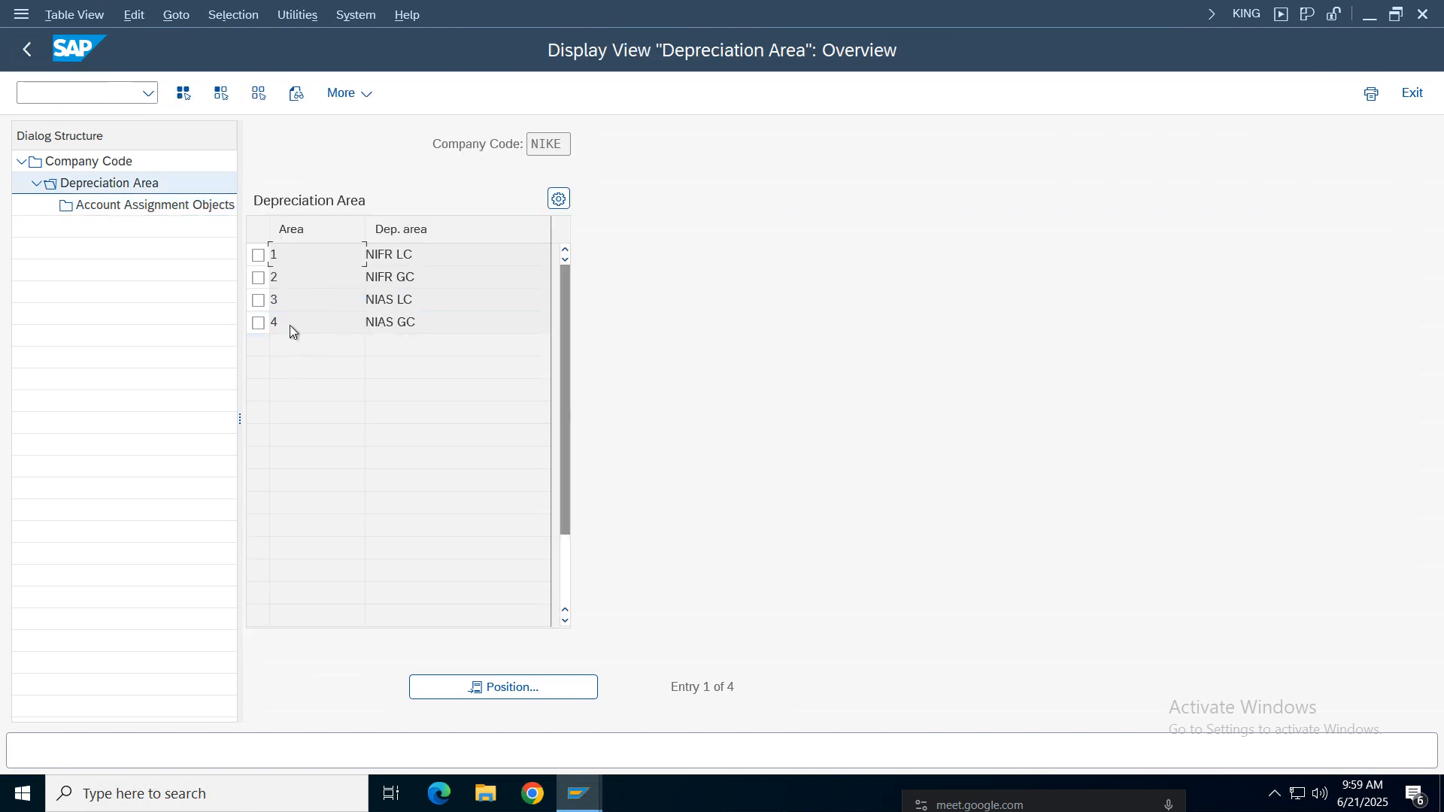
pyautogui.press('Tab')
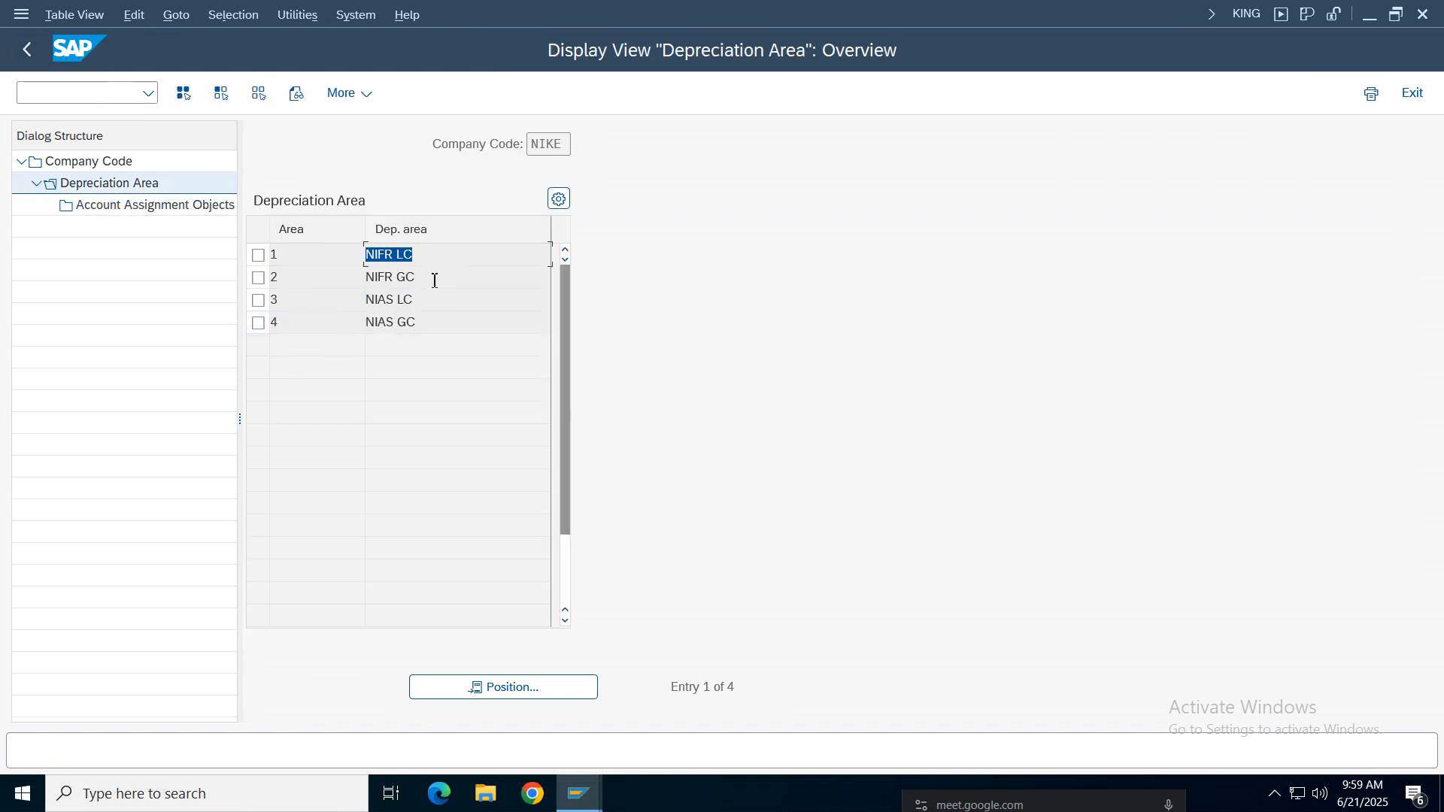
pyautogui.press('Down')
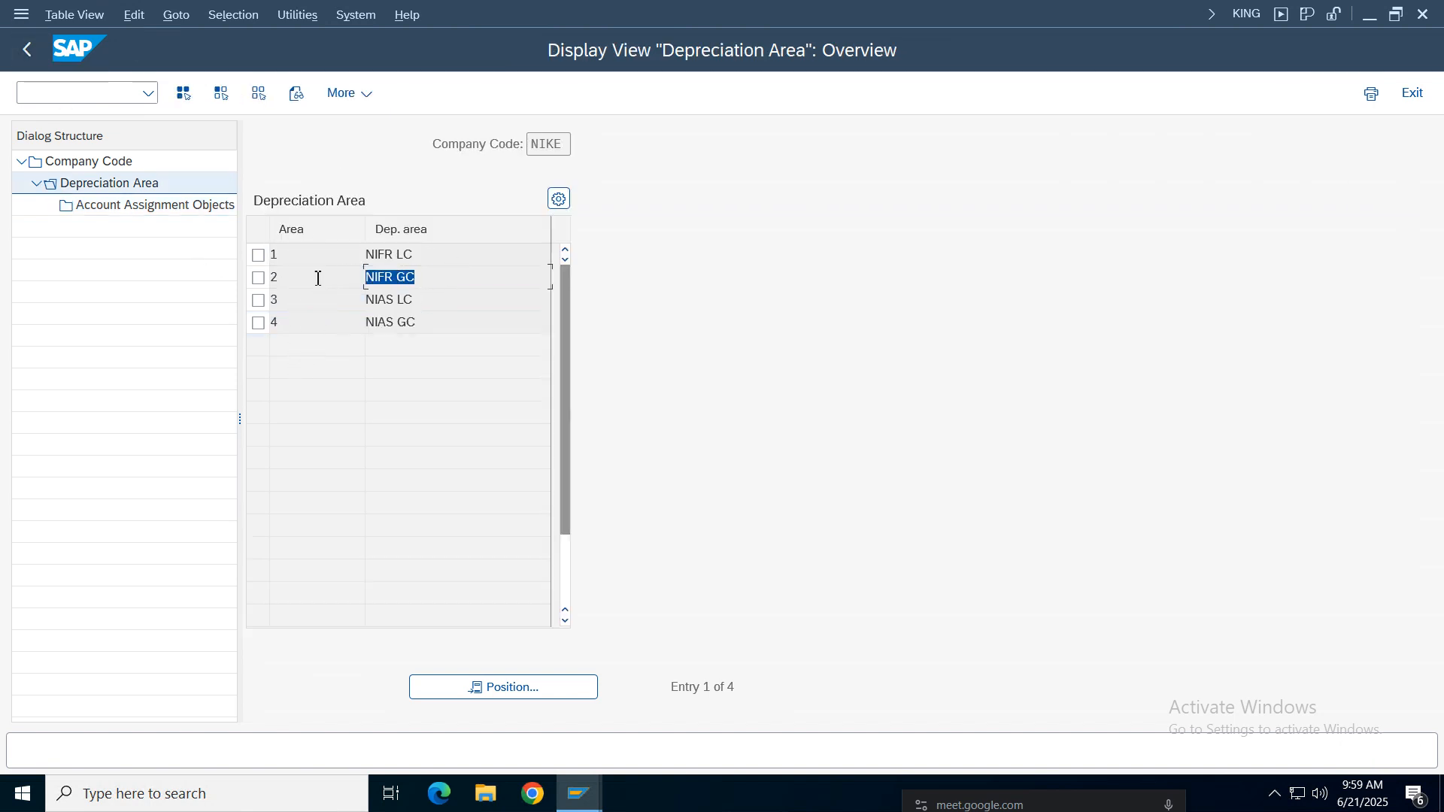
pyautogui.click(259, 303)
pyautogui.click(157, 209)
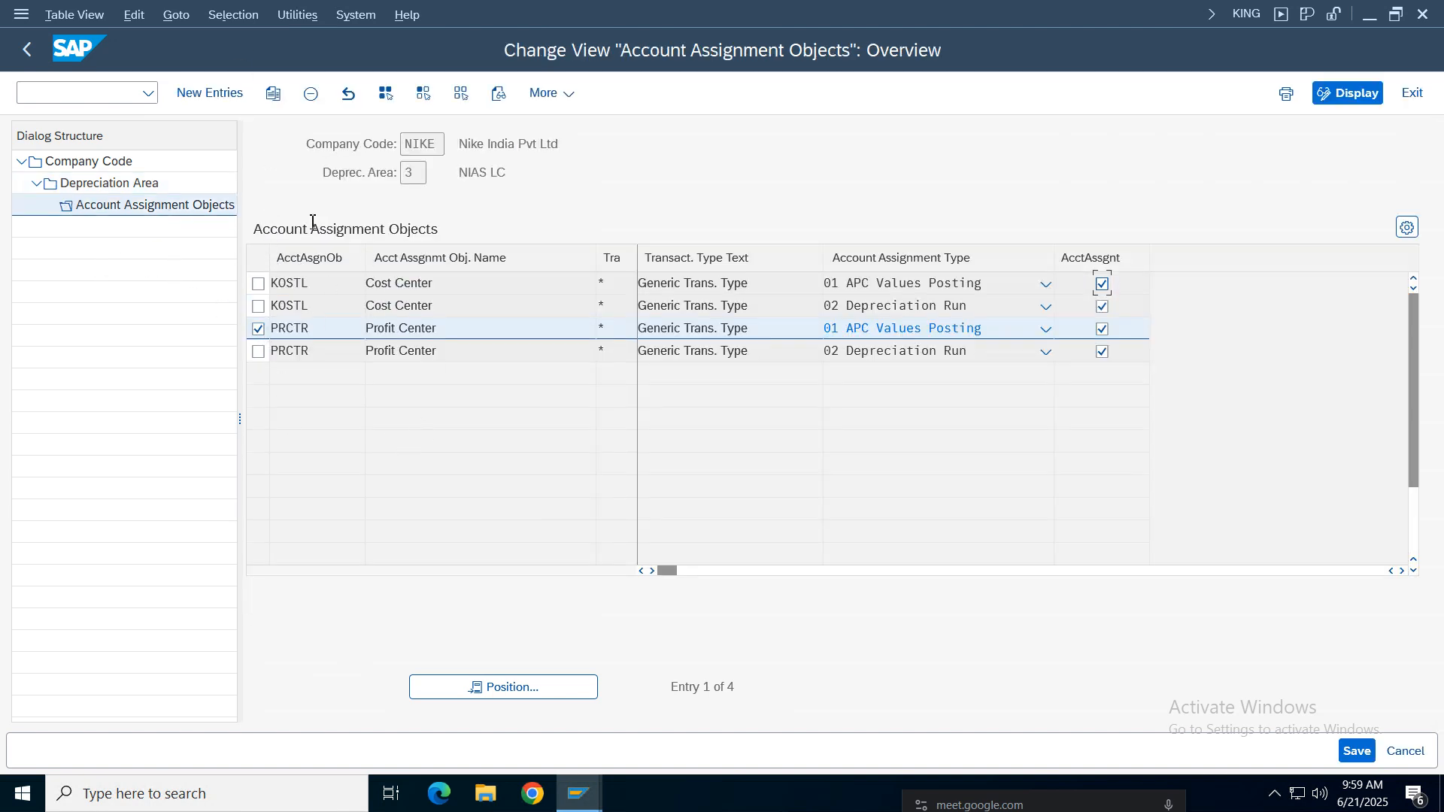
pyautogui.click(425, 180)
# Step: Go back to the depreciation areas and open the account assignment objects of area 4, NIAS GC
pyautogui.click(25, 53)
pyautogui.click(258, 323)
pyautogui.doubleClick(137, 204)
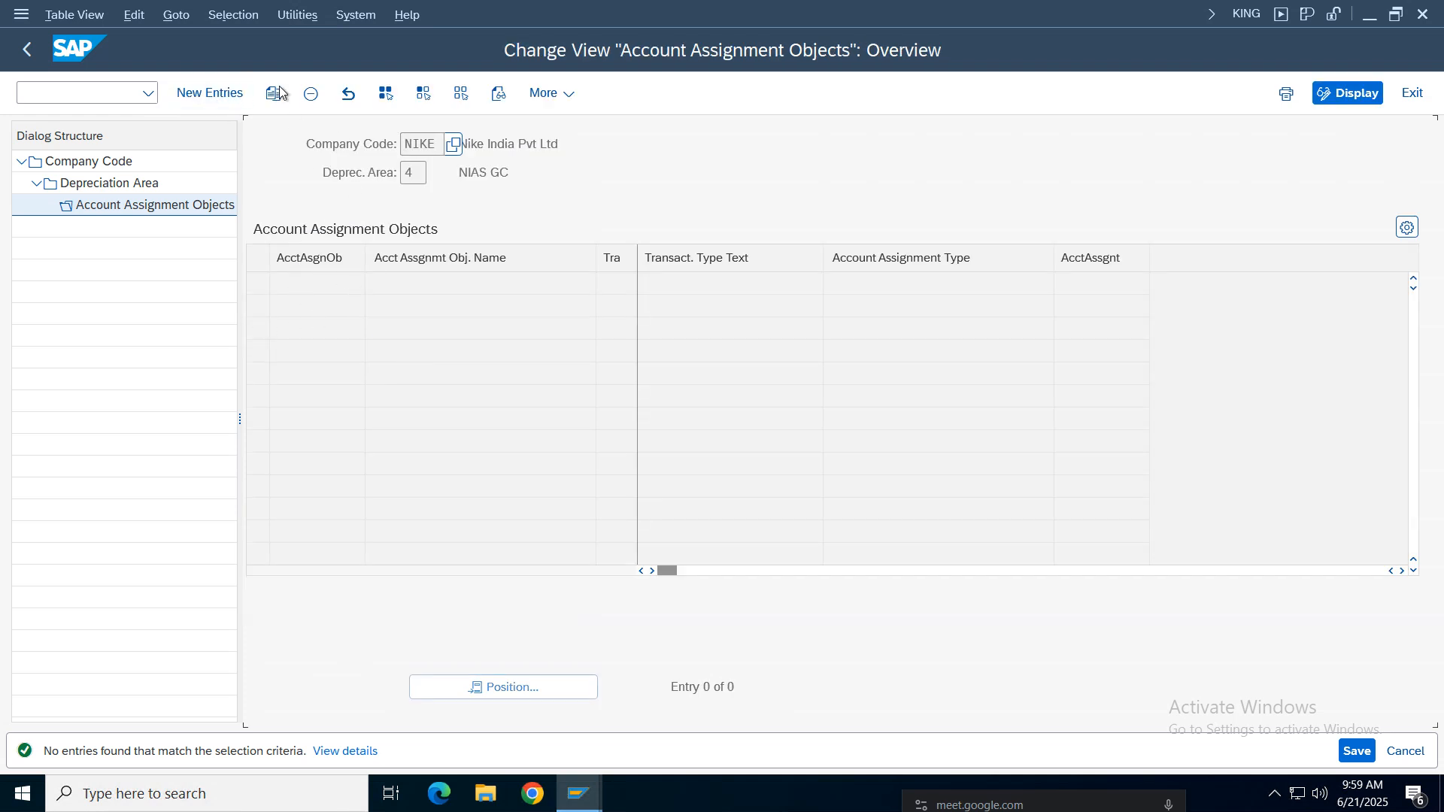
# Step: Create new entries for depreciation area 4 with account assignment object KOSTL in two rows and PRCTR in two rows
pyautogui.click(210, 96)
pyautogui.click(306, 290)
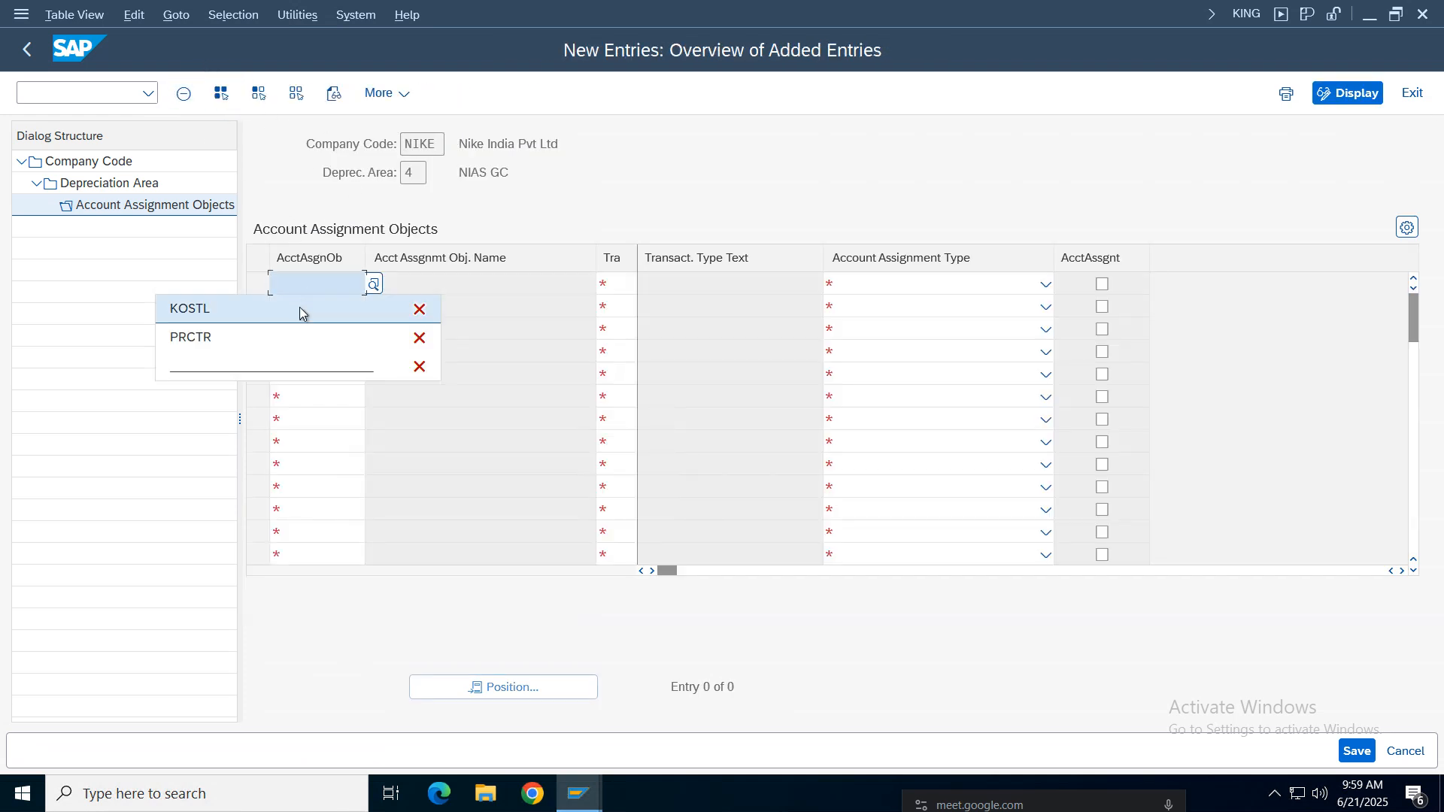
pyautogui.click(299, 309)
pyautogui.click(299, 307)
pyautogui.click(306, 335)
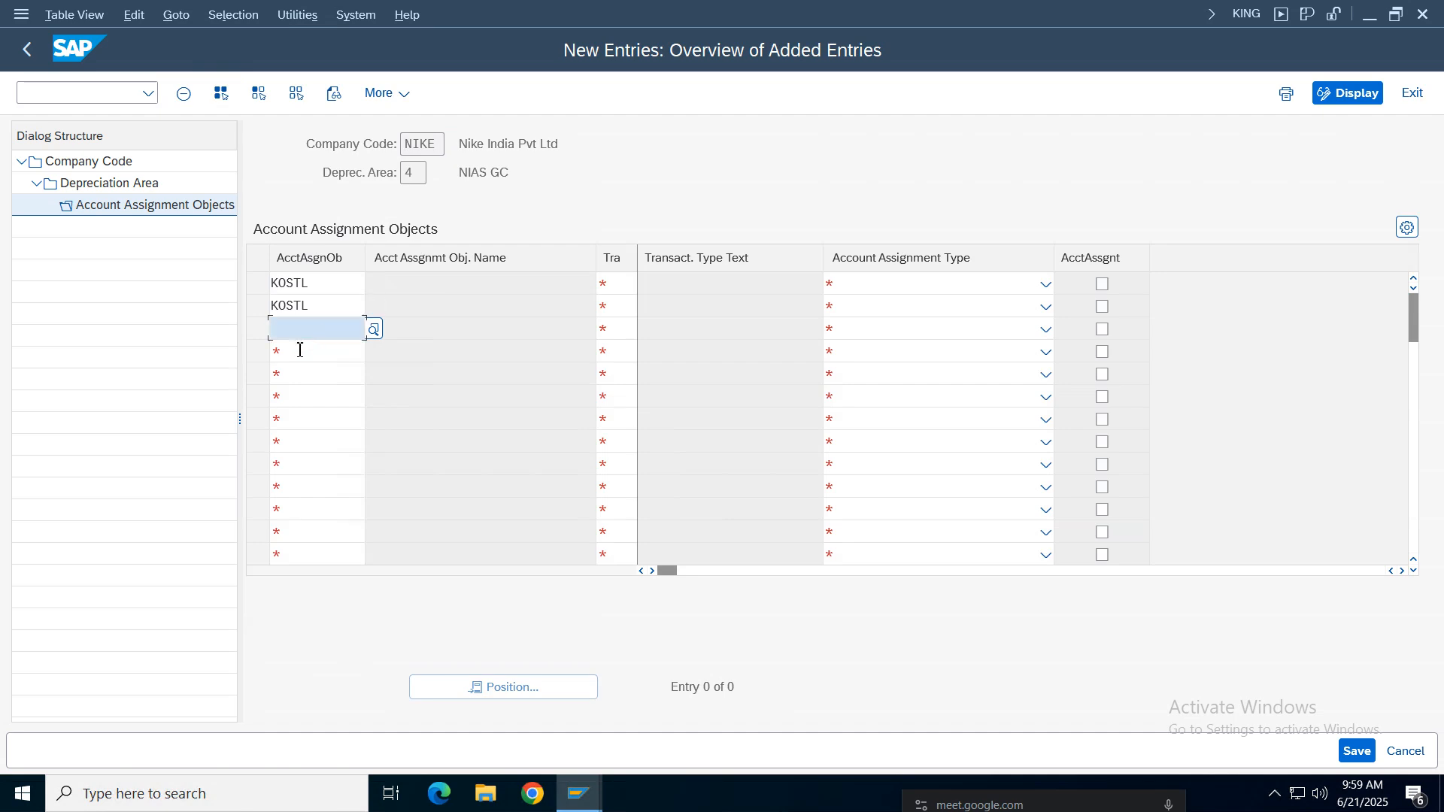
pyautogui.click(265, 385)
pyautogui.click(320, 353)
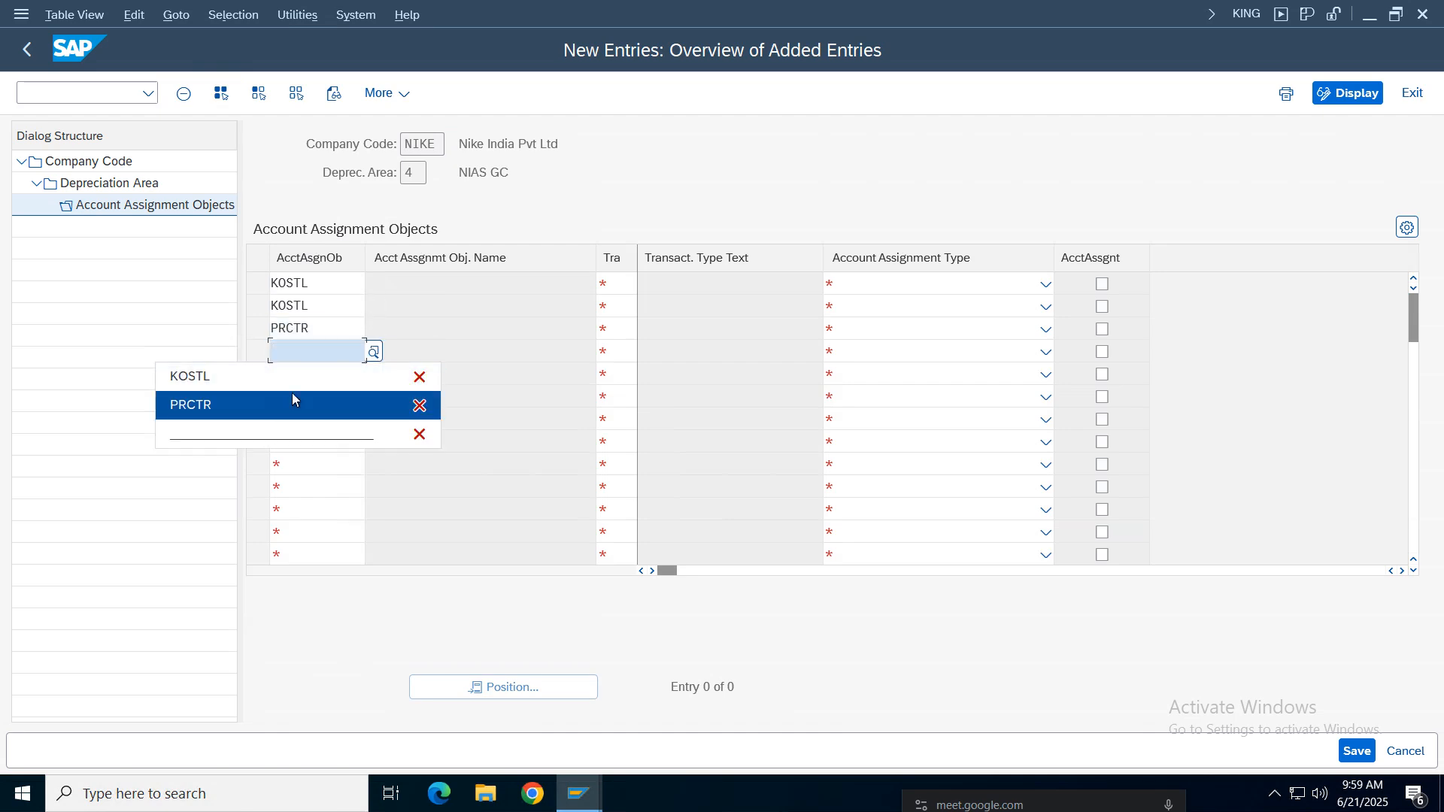
pyautogui.click(292, 398)
# Step: Set the transaction type to * for all four new KOSTL and PRCTR rows of depreciation area 4
pyautogui.click(613, 284)
pyautogui.click(620, 308)
pyautogui.click(621, 308)
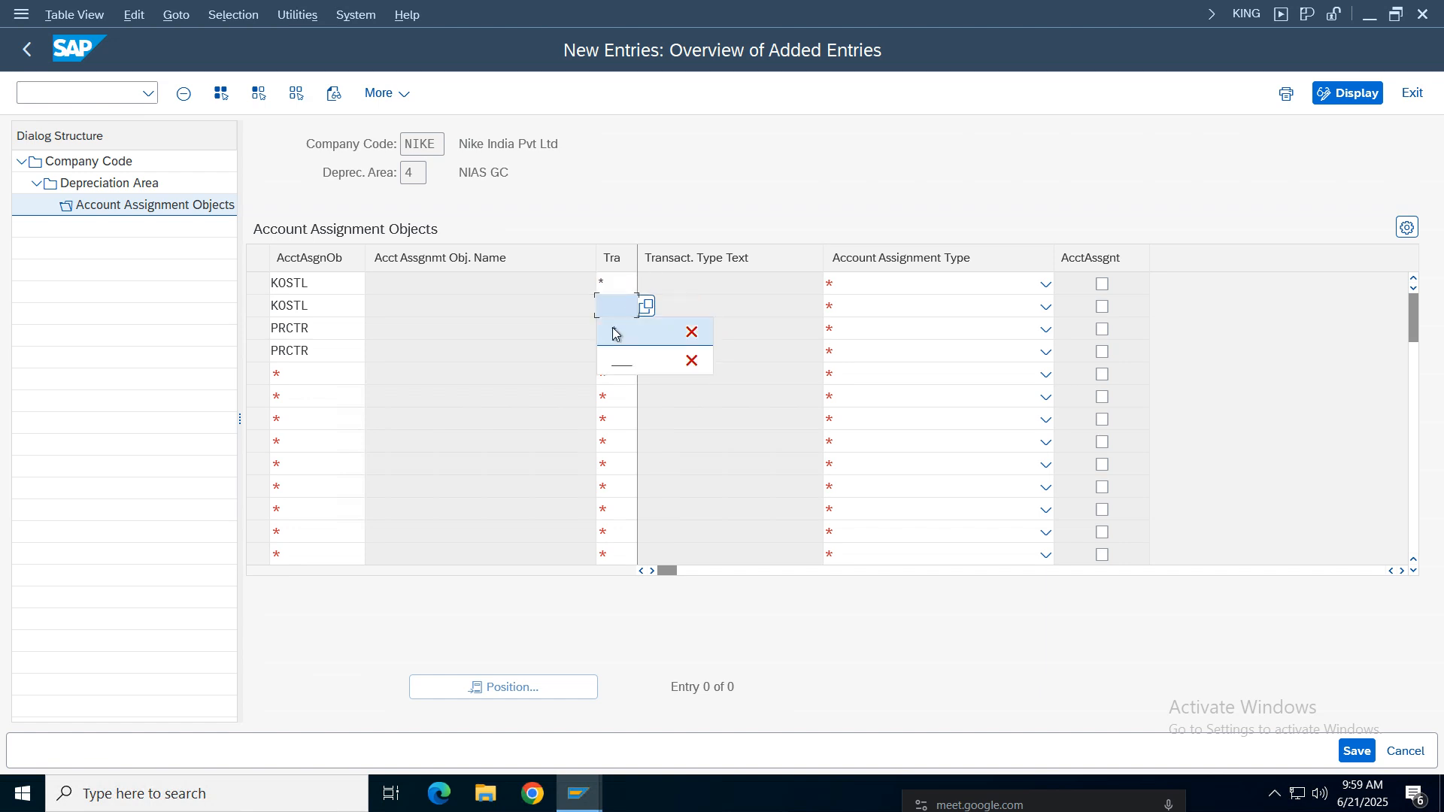
pyautogui.click(617, 329)
pyautogui.click(616, 328)
pyautogui.click(621, 361)
pyautogui.click(620, 362)
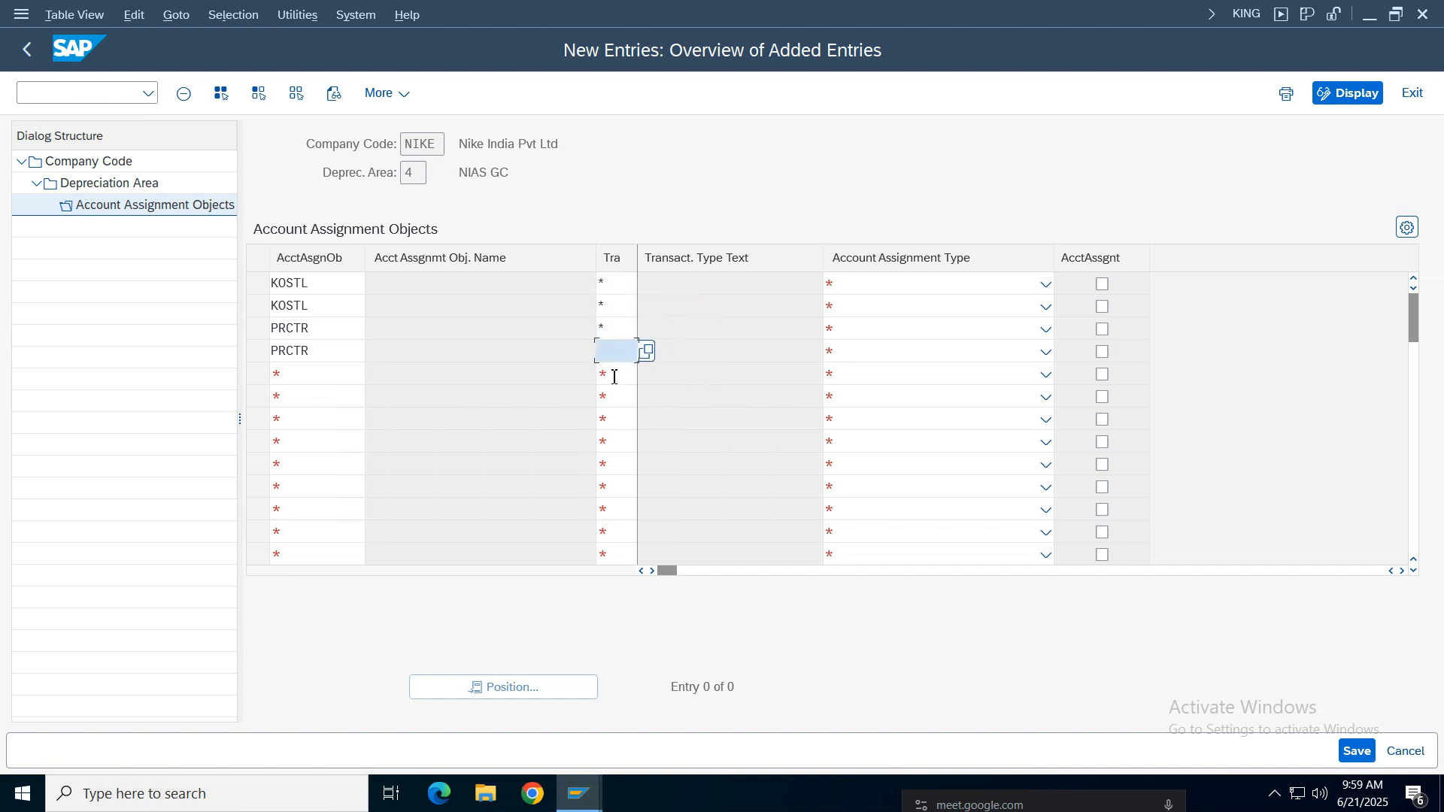
# Step: Assign types 01 APC Values Posting and 02 Depreciation Run to the KOSTL rows and likewise to the PRCTR rows of area 4
pyautogui.click(944, 288)
pyautogui.click(875, 312)
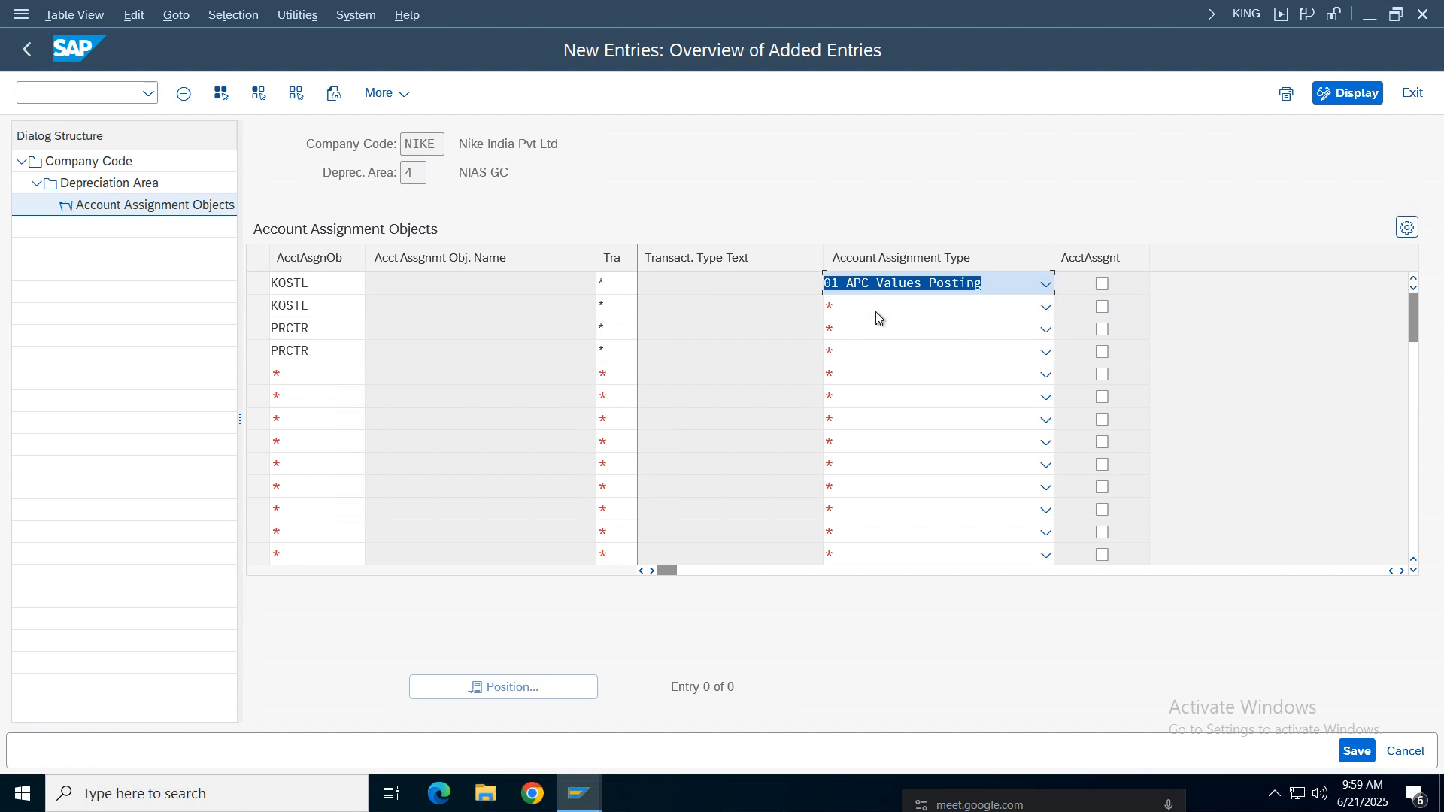
pyautogui.click(876, 312)
pyautogui.click(877, 361)
pyautogui.click(915, 331)
pyautogui.click(874, 357)
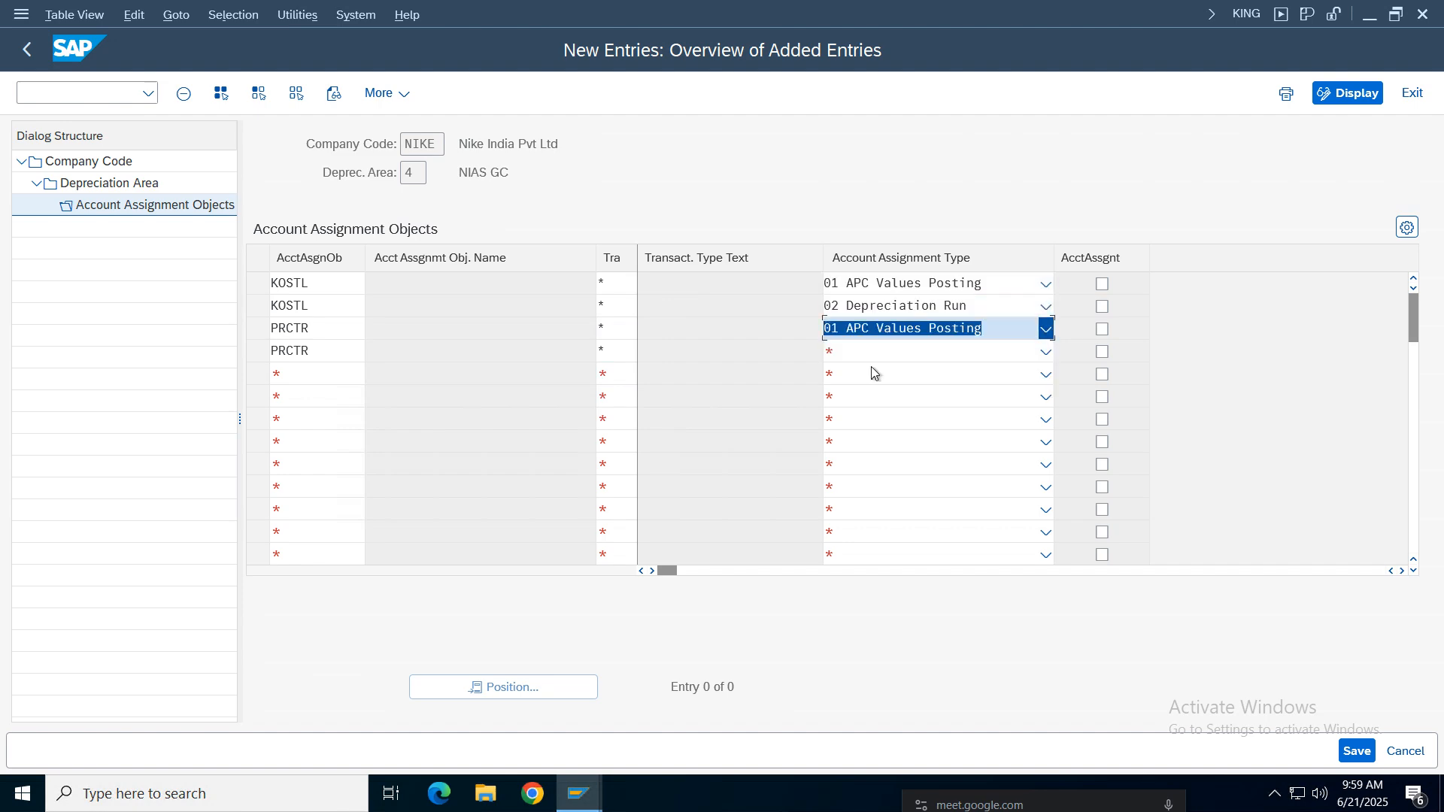
pyautogui.click(870, 353)
pyautogui.click(871, 406)
# Step: Activate account assignment for all four rows of depreciation area 4 and save the entries
pyautogui.click(1102, 285)
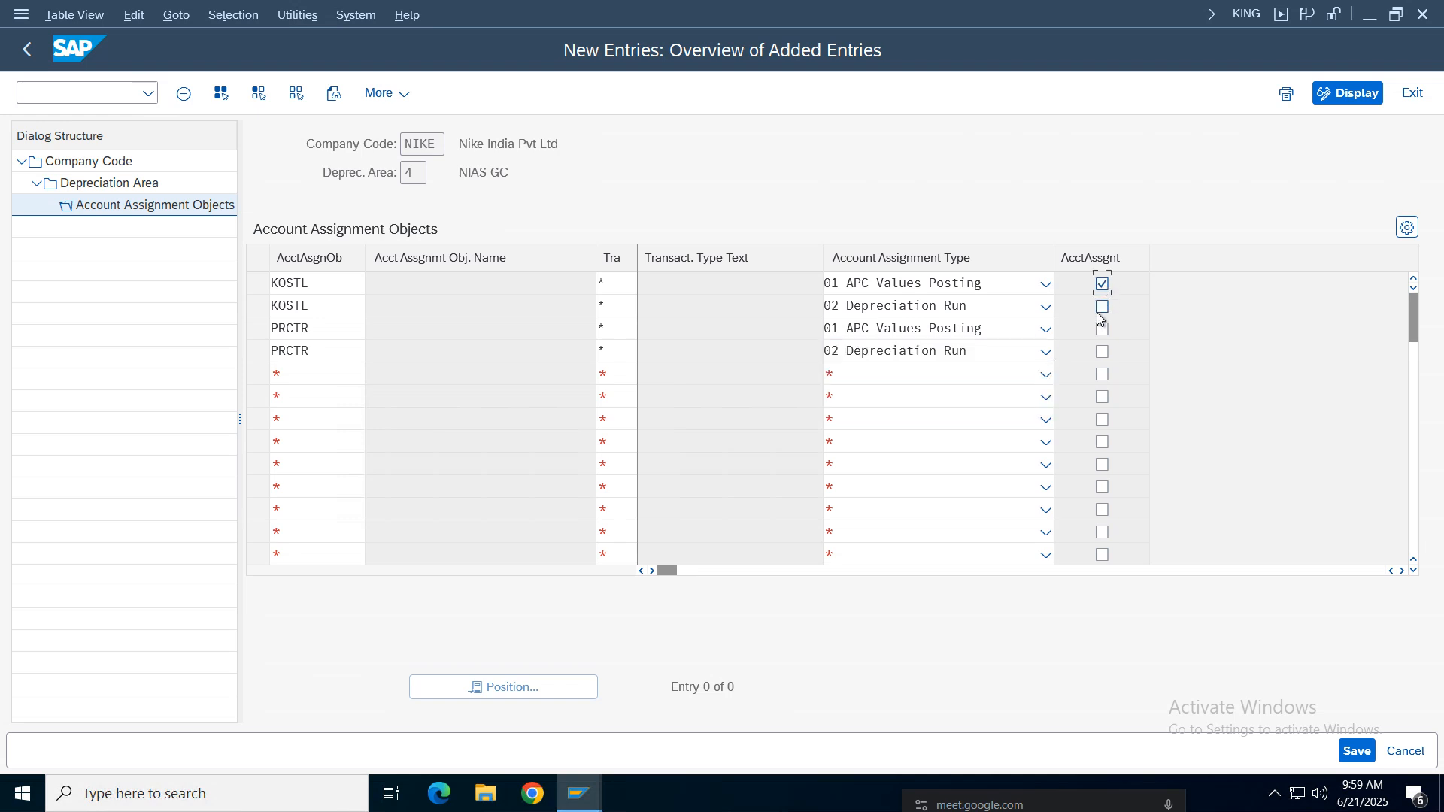
pyautogui.click(1102, 307)
pyautogui.click(1103, 329)
pyautogui.click(1102, 352)
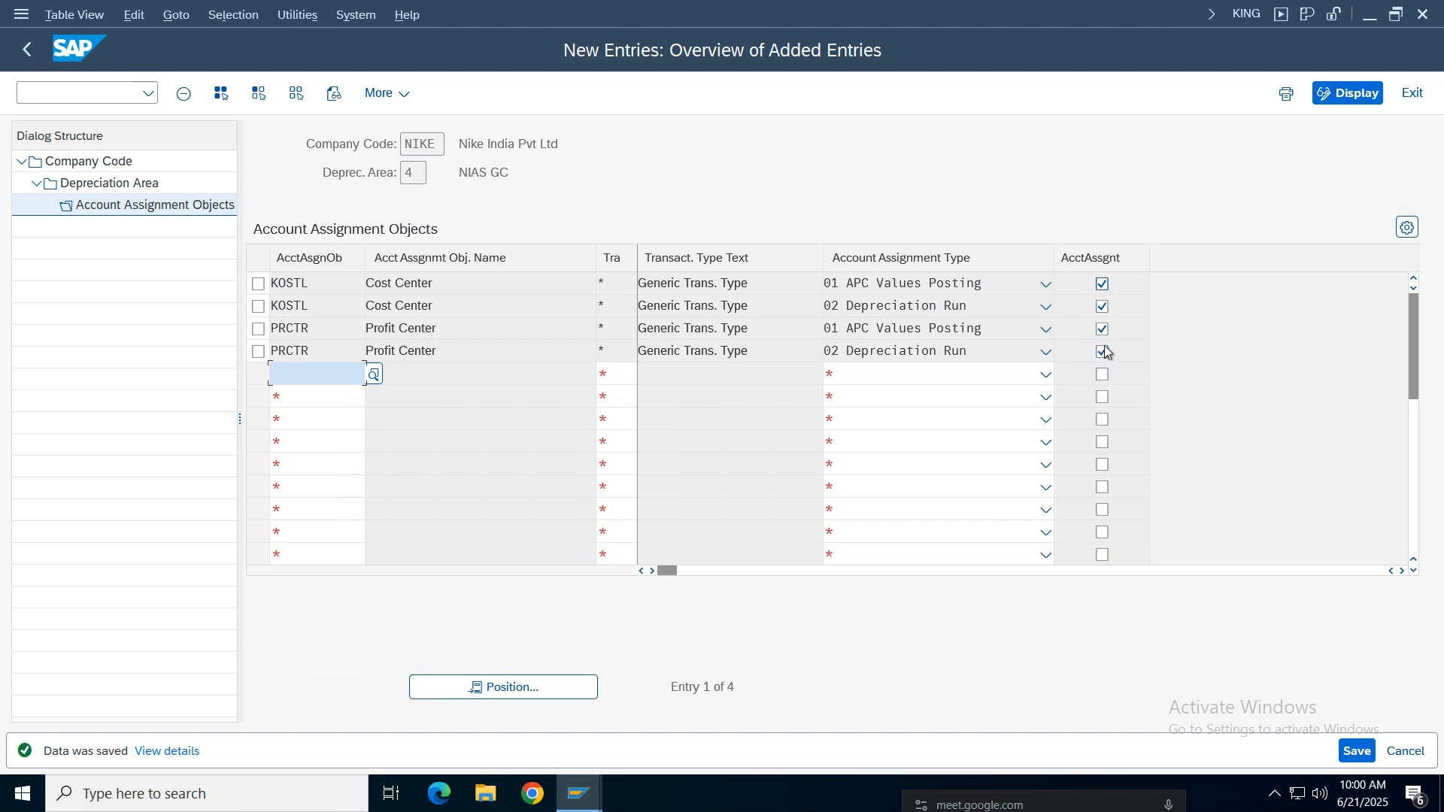
# Step: Leave the area 4 entries and open the account assignment objects of depreciation area 3 for review
pyautogui.click(27, 50)
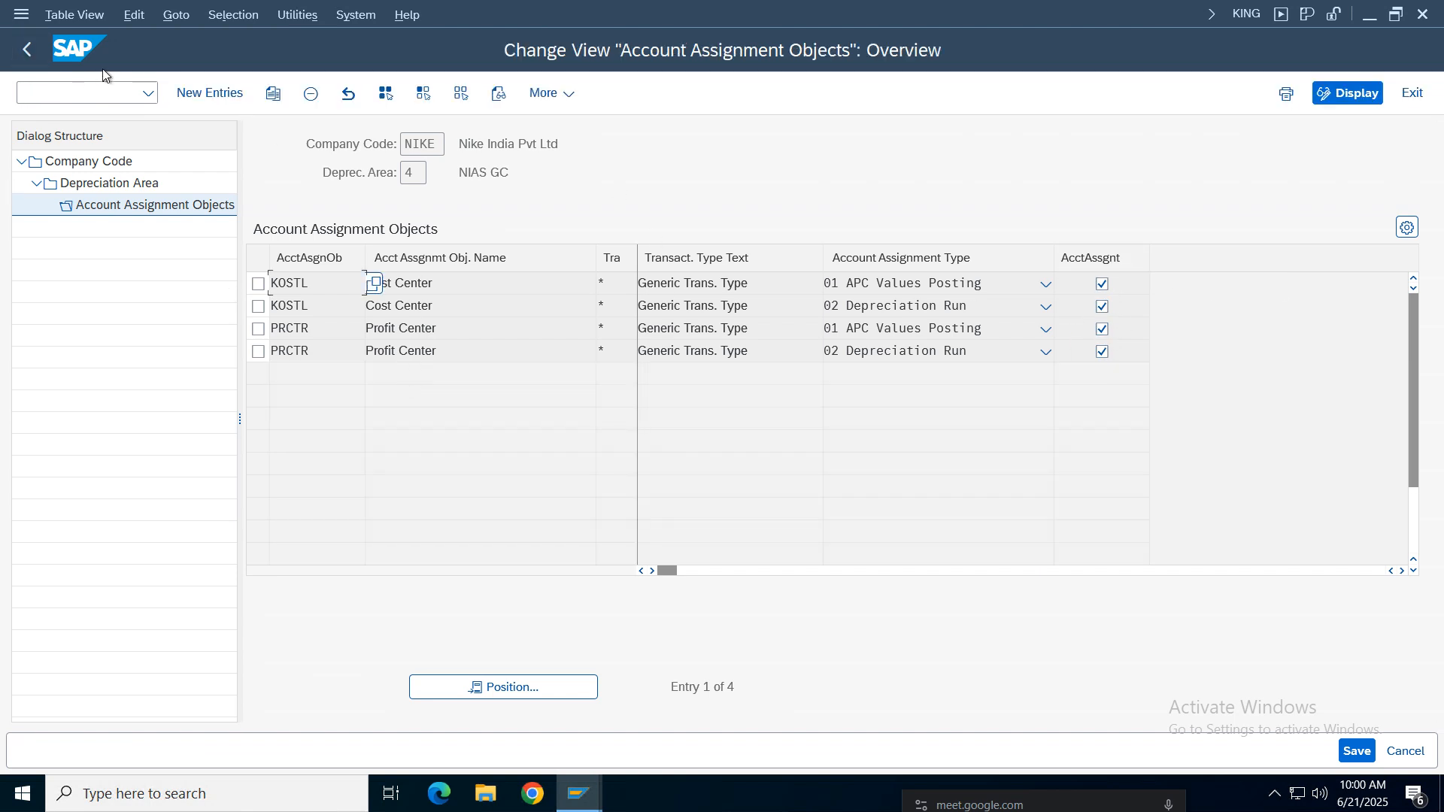
pyautogui.click(27, 49)
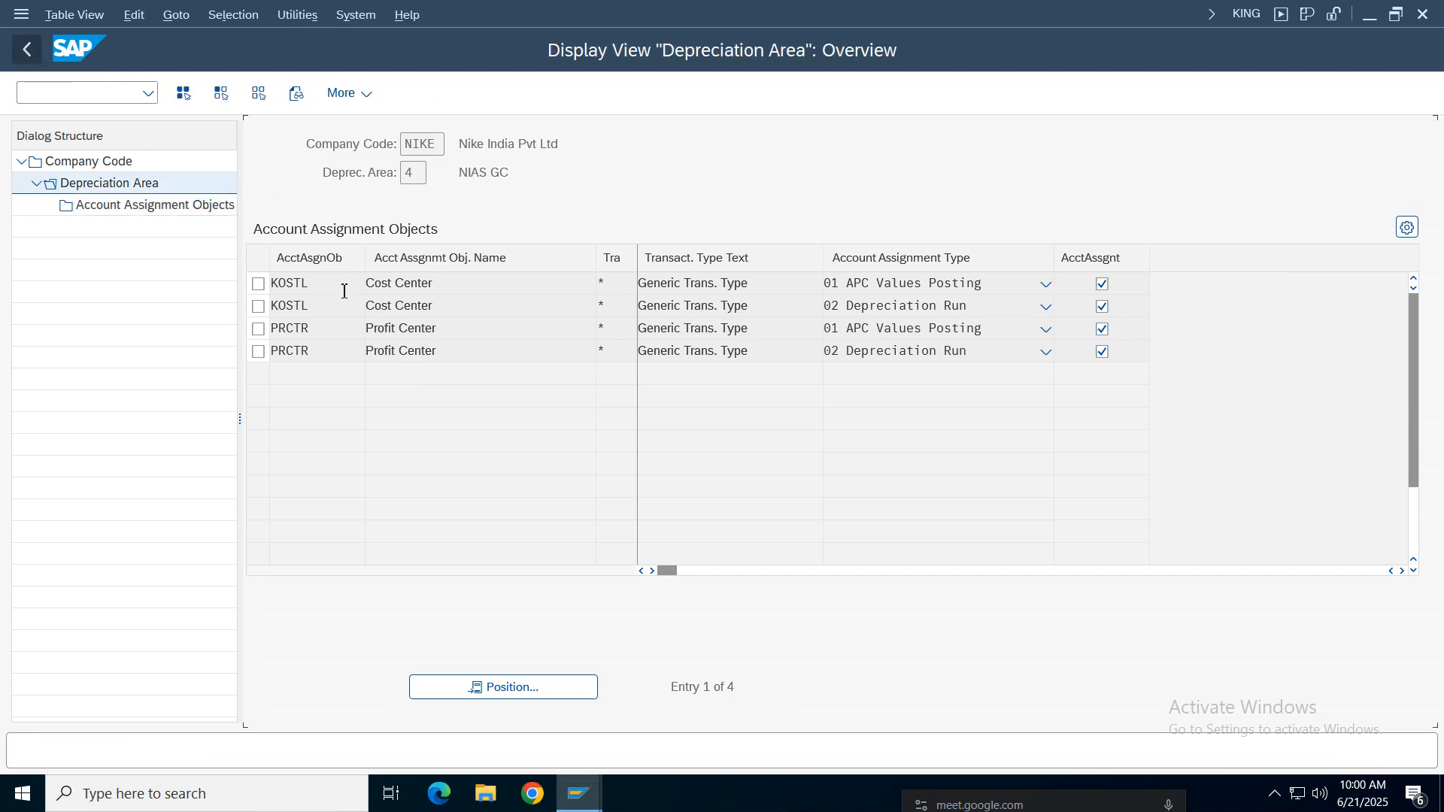
pyautogui.click(258, 300)
pyautogui.doubleClick(143, 205)
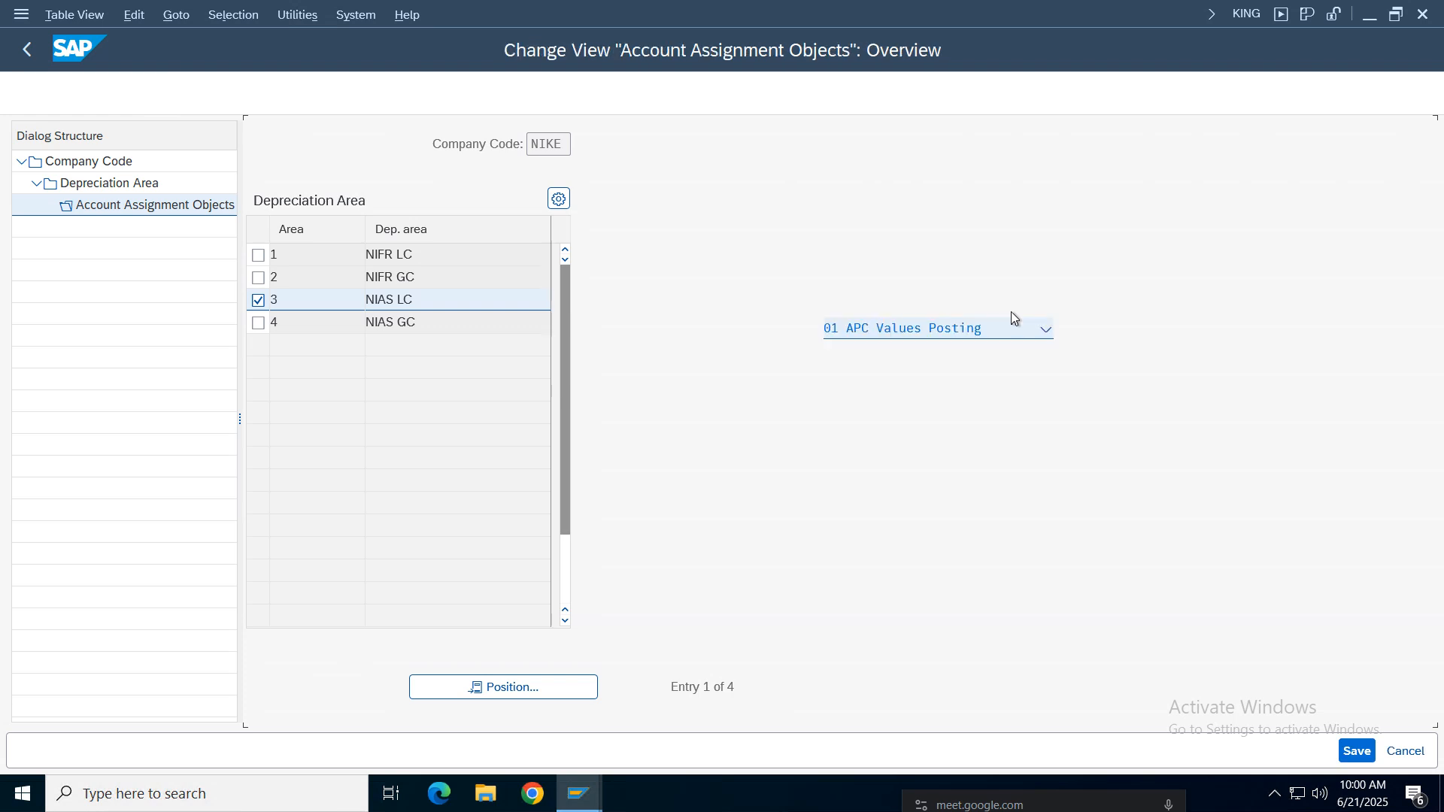
# Step: Review the account assignment objects of depreciation area 2 and those of depreciation area 1
pyautogui.click(27, 48)
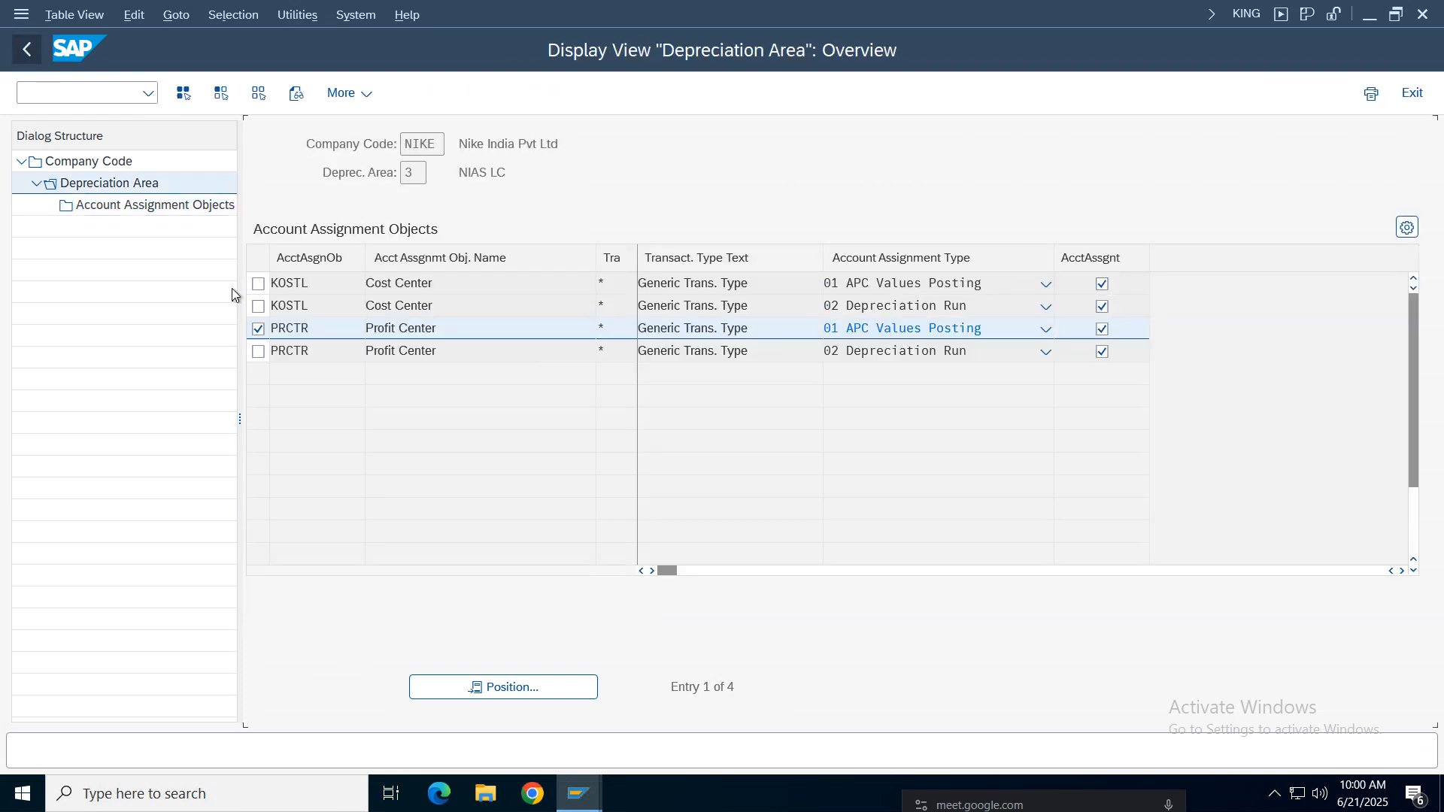
pyautogui.doubleClick(158, 204)
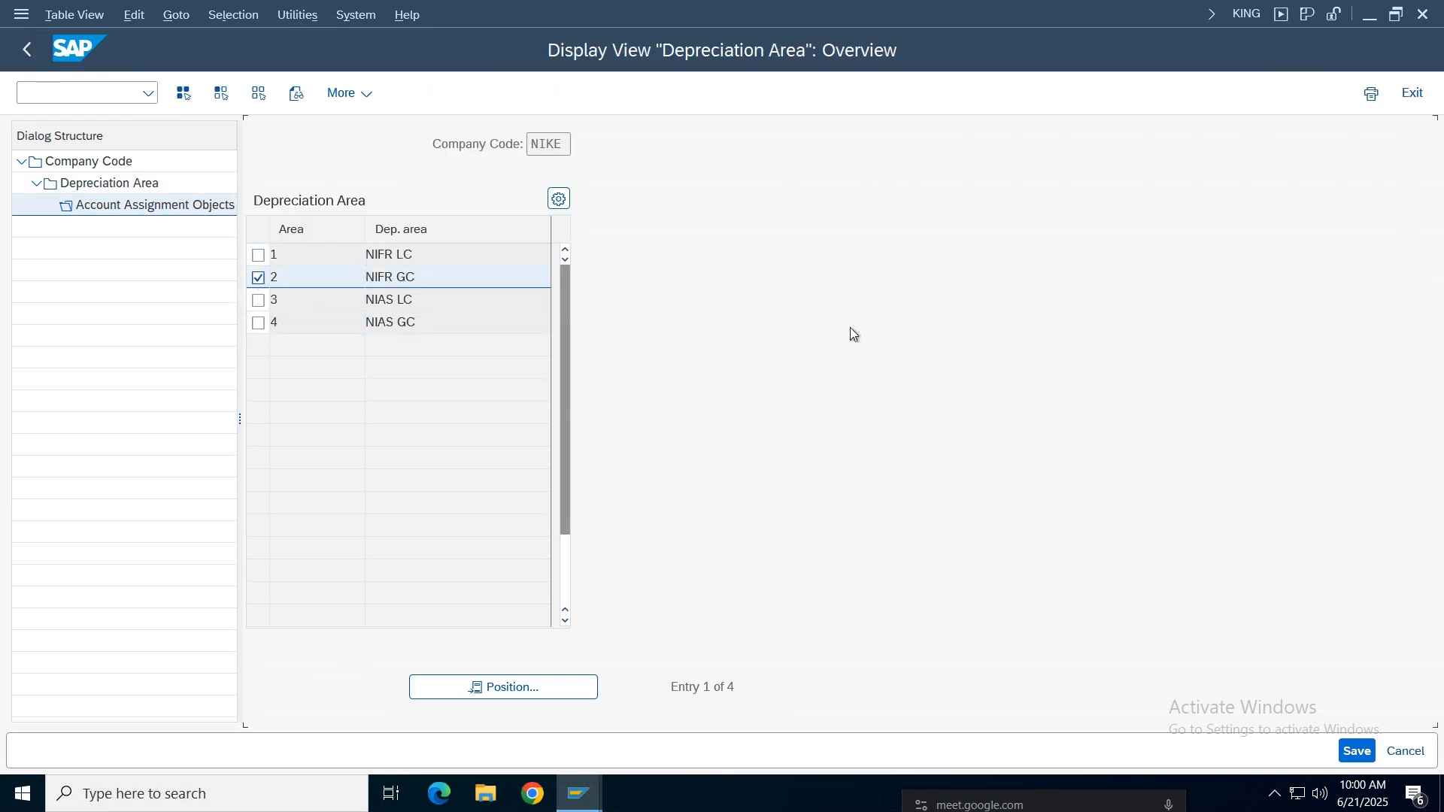
pyautogui.click(27, 52)
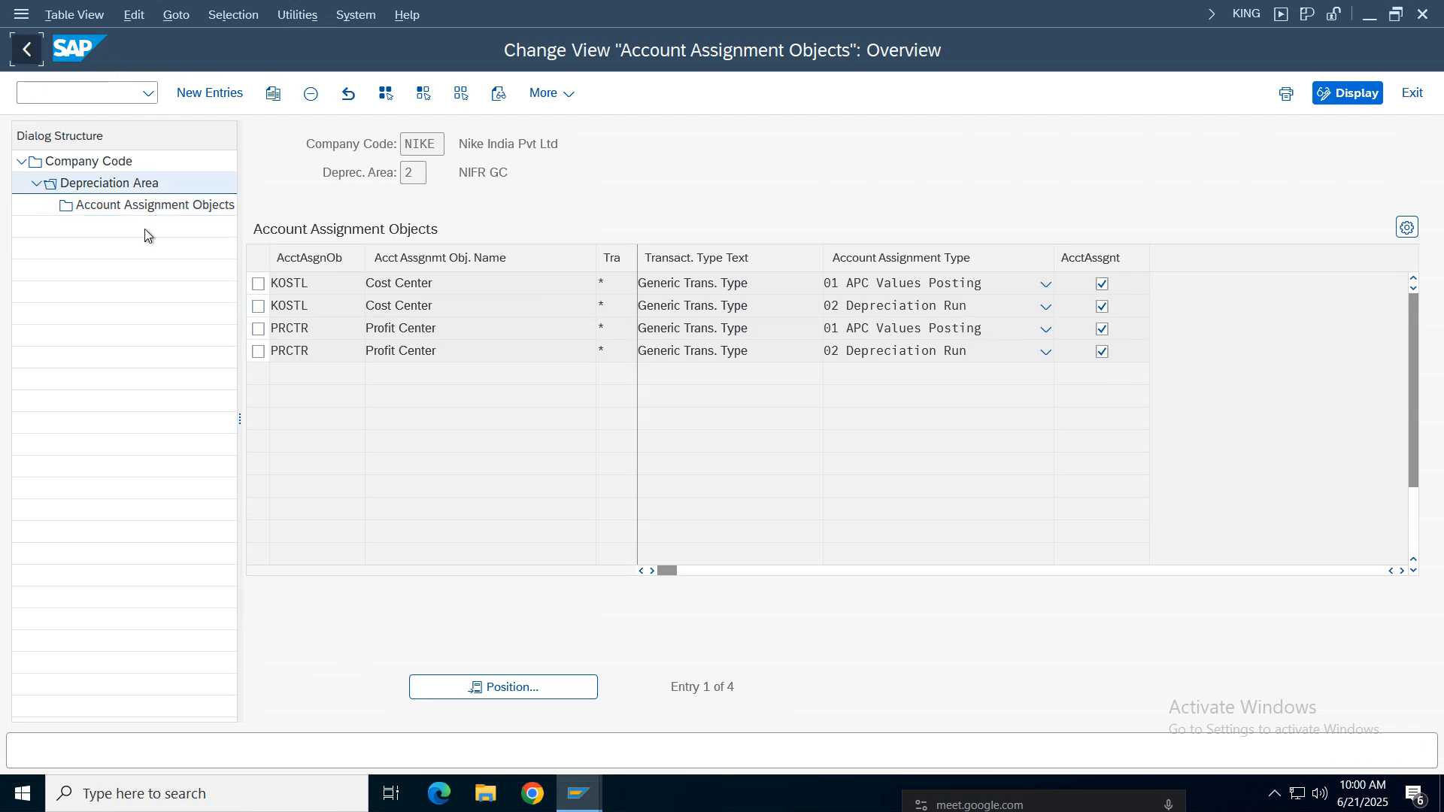
pyautogui.click(258, 255)
pyautogui.doubleClick(158, 205)
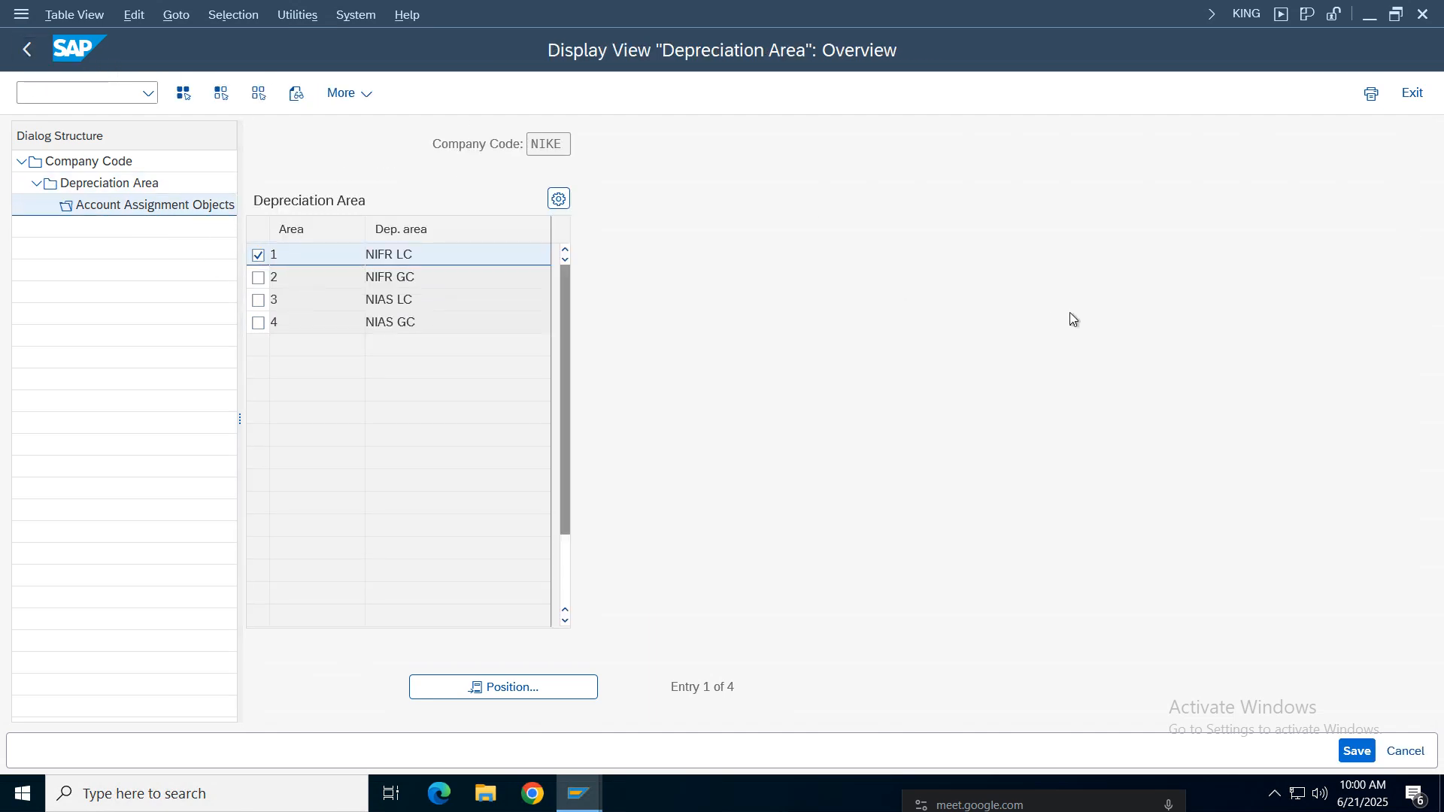
# Step: Save the account assignment entries and leave the configuration views back to the implementation guide structure
pyautogui.click(1369, 750)
pyautogui.click(25, 51)
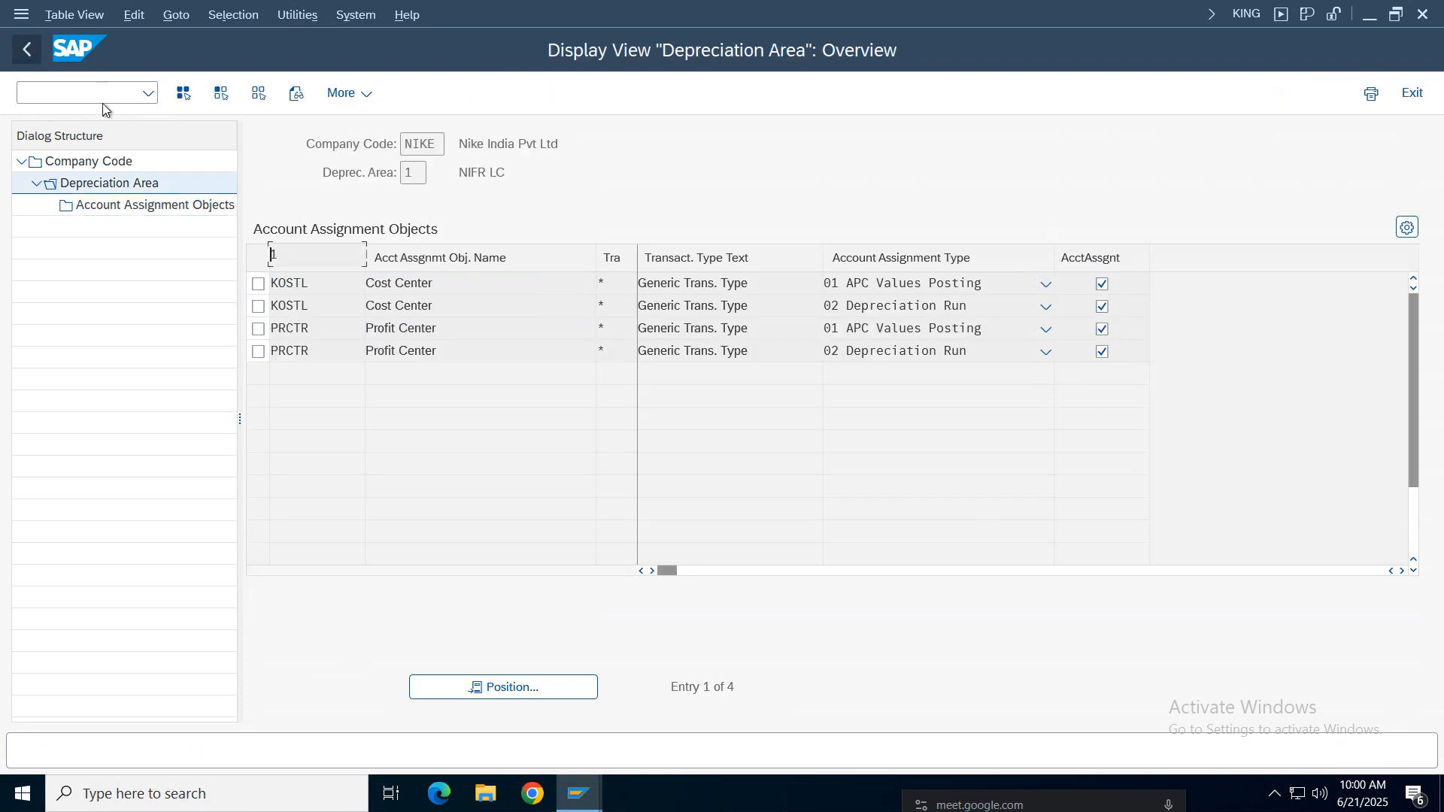
pyautogui.click(25, 50)
pyautogui.click(26, 51)
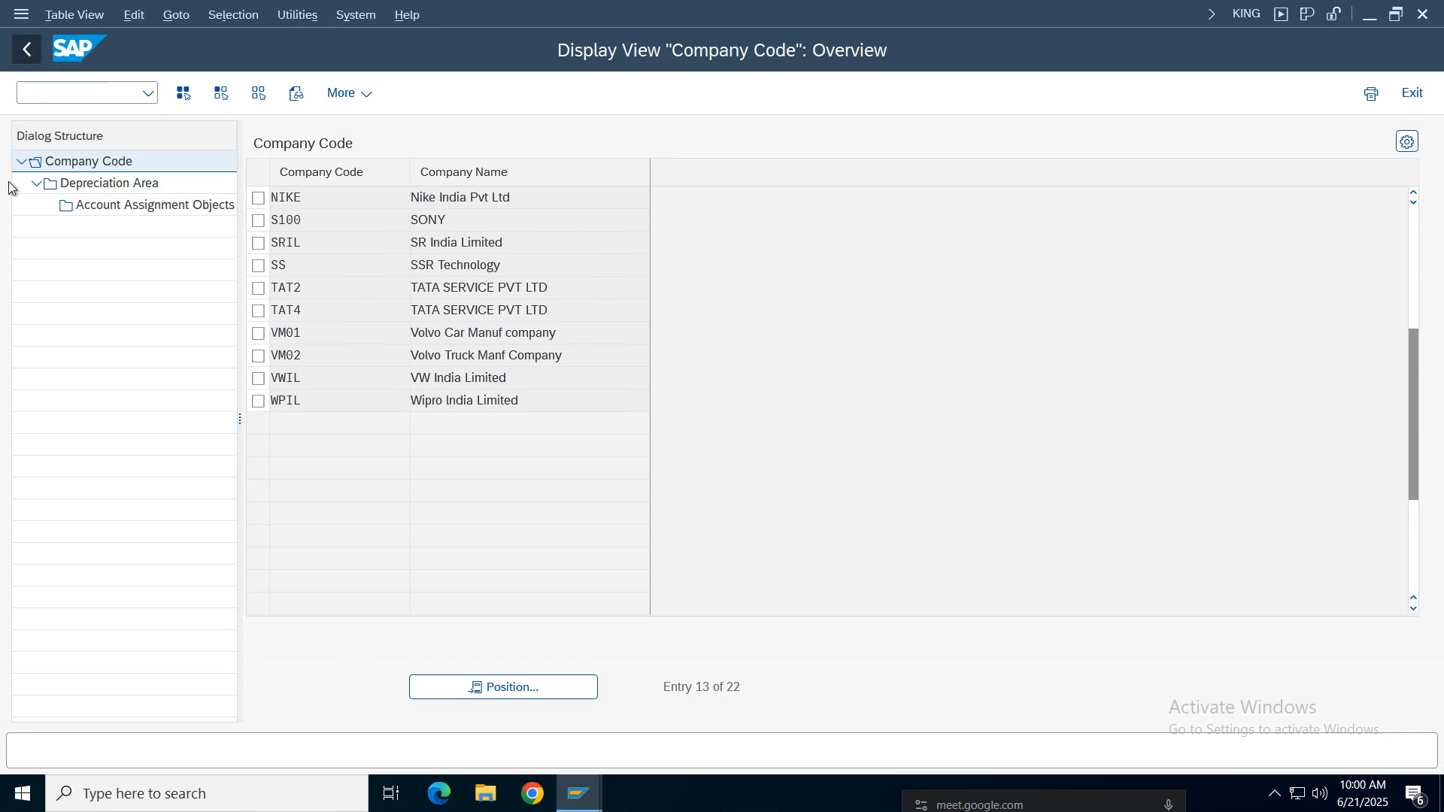
# Step: Switch to the open vendor invoice window, simulate the asset purchase document again and try to post it
pyautogui.click(594, 805)
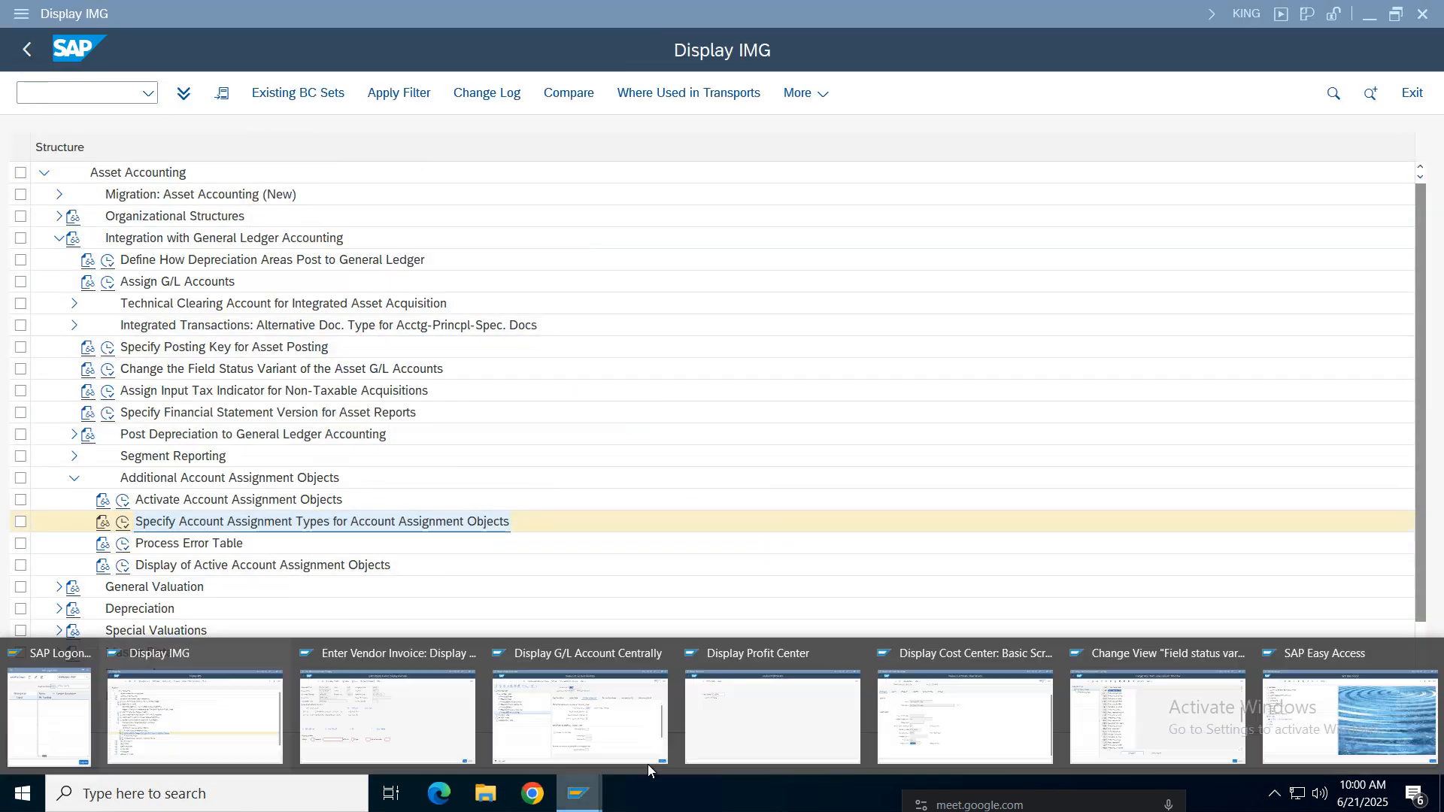
pyautogui.click(390, 757)
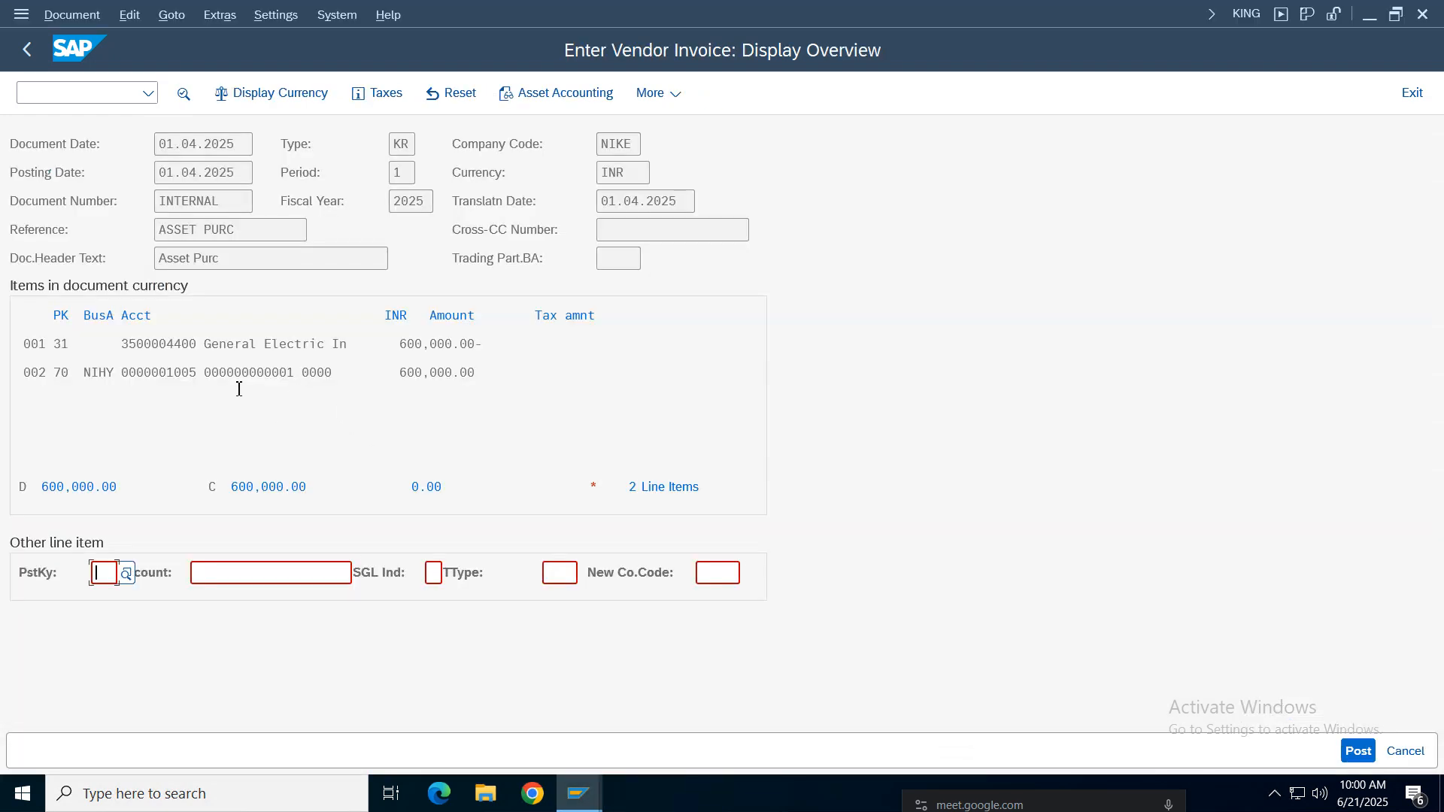
pyautogui.click(236, 373)
pyautogui.click(75, 15)
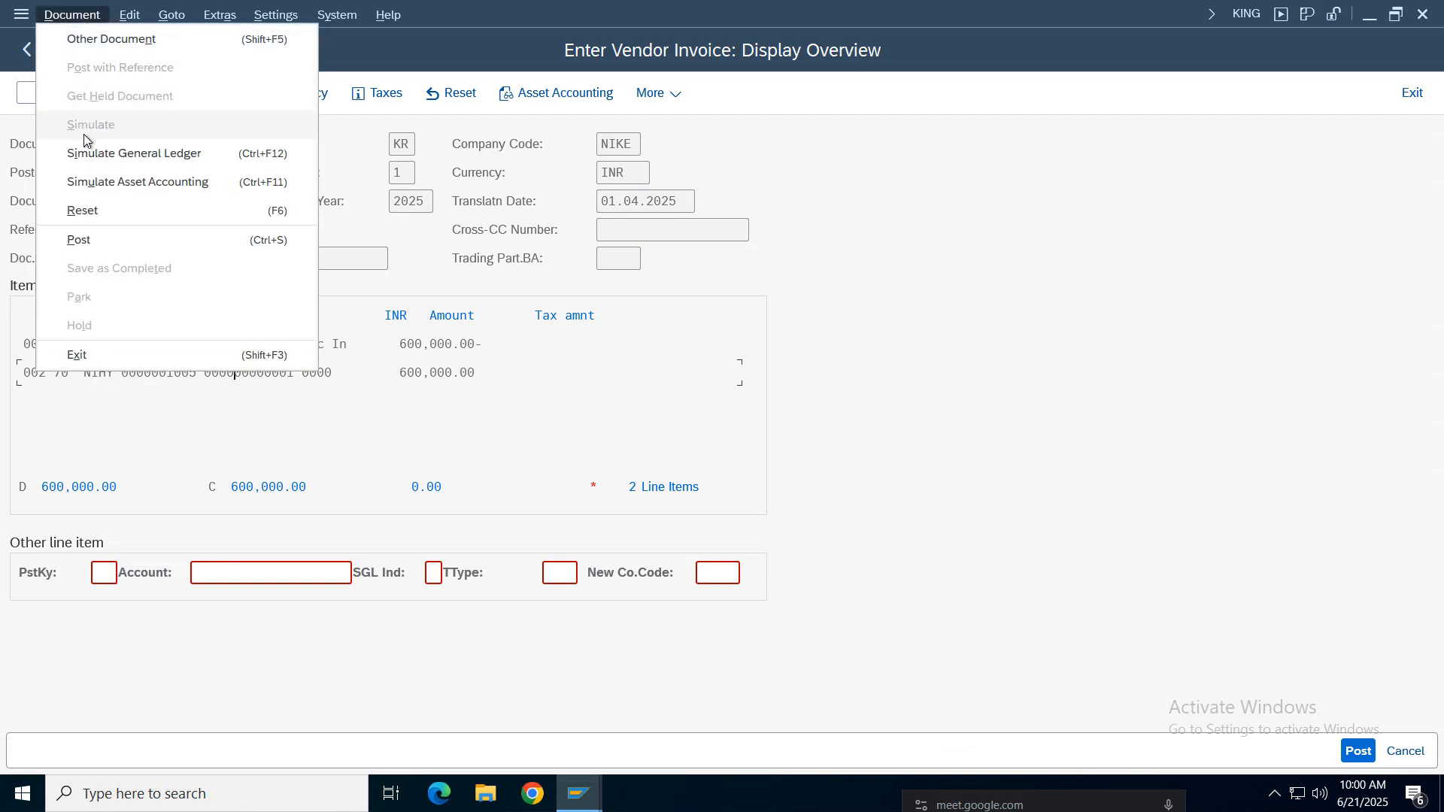
pyautogui.click(113, 153)
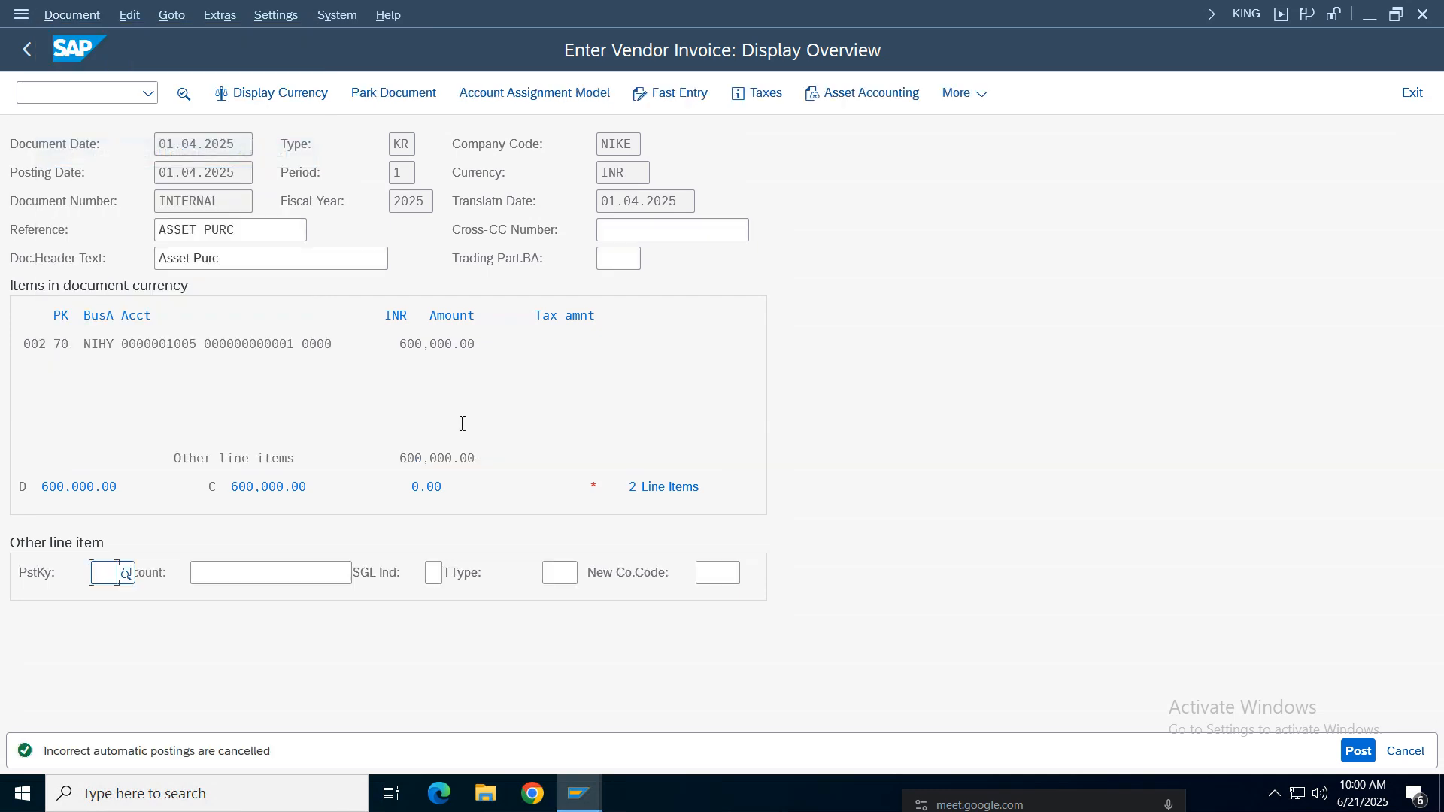
pyautogui.click(72, 16)
pyautogui.click(107, 129)
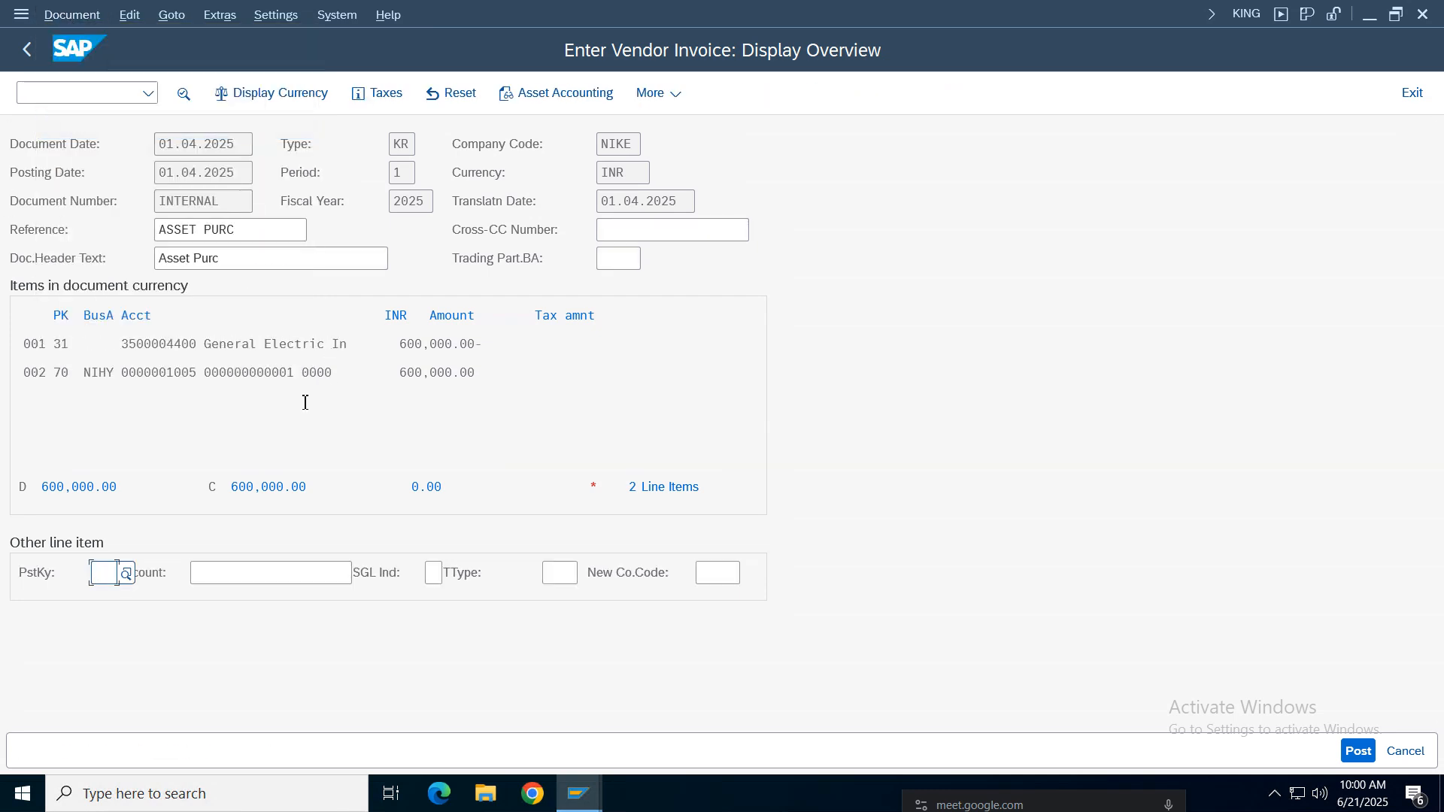
pyautogui.click(1358, 750)
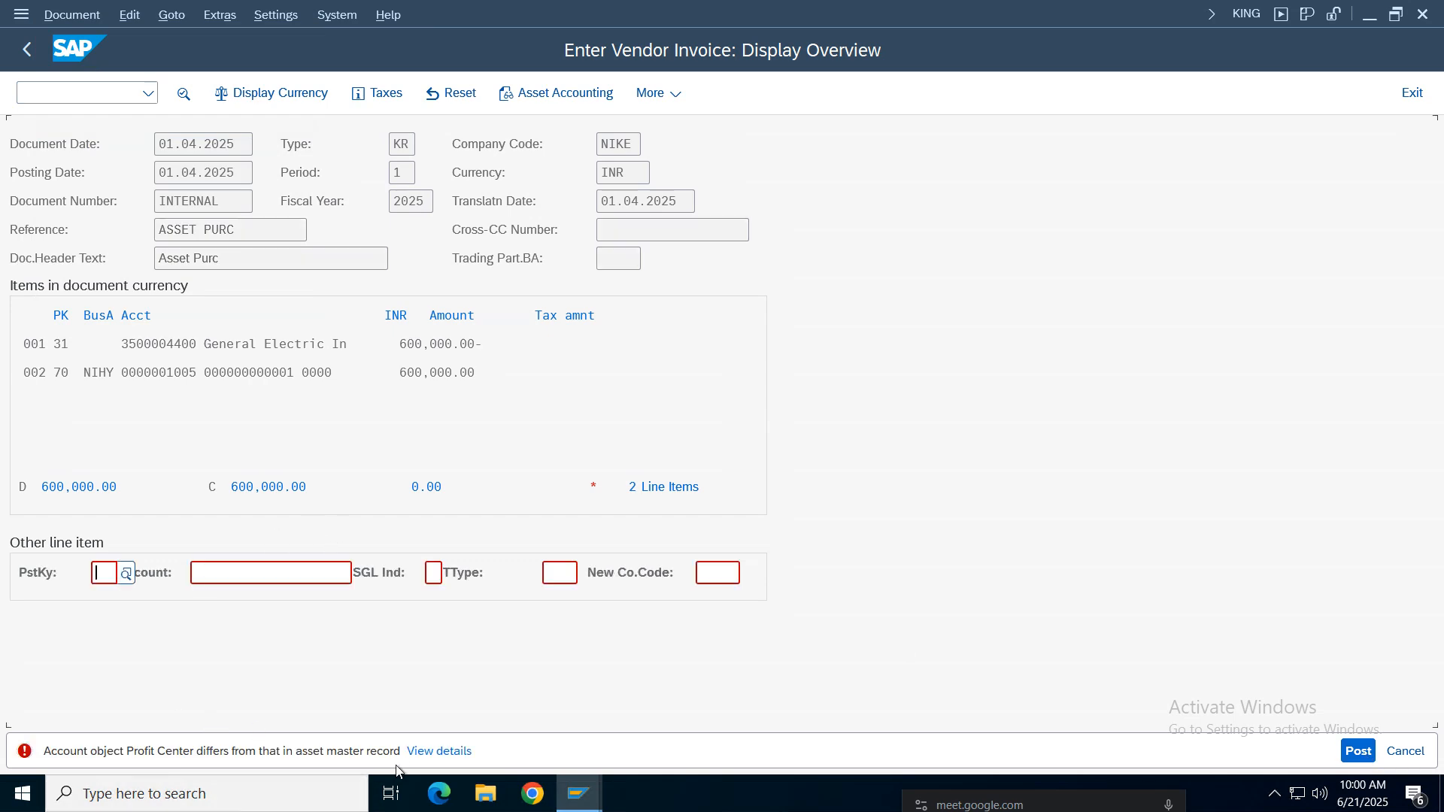
# Step: Discard the open vendor invoice and start a new external asset acquisition with vendor (F-90)
pyautogui.click(1413, 93)
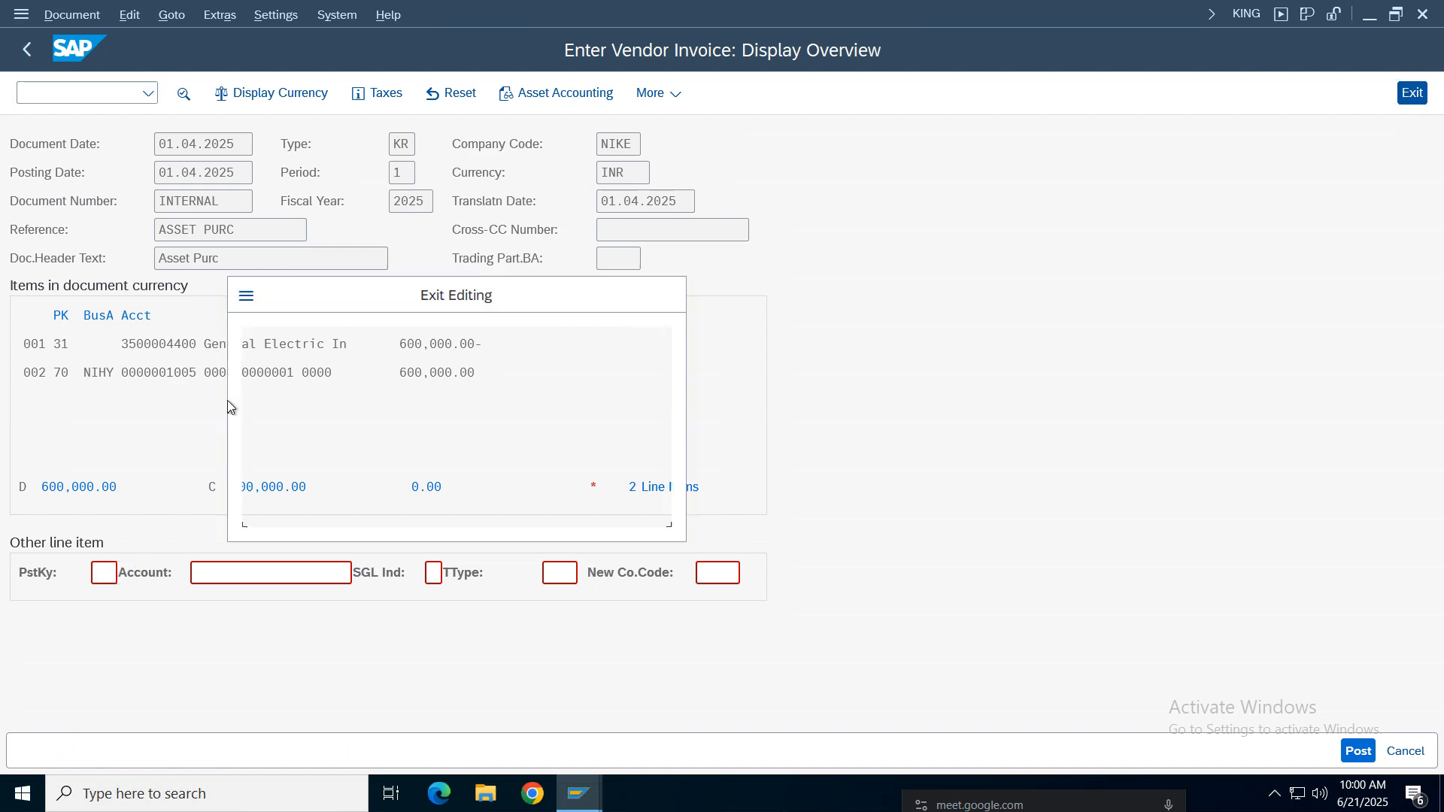
pyautogui.click(372, 504)
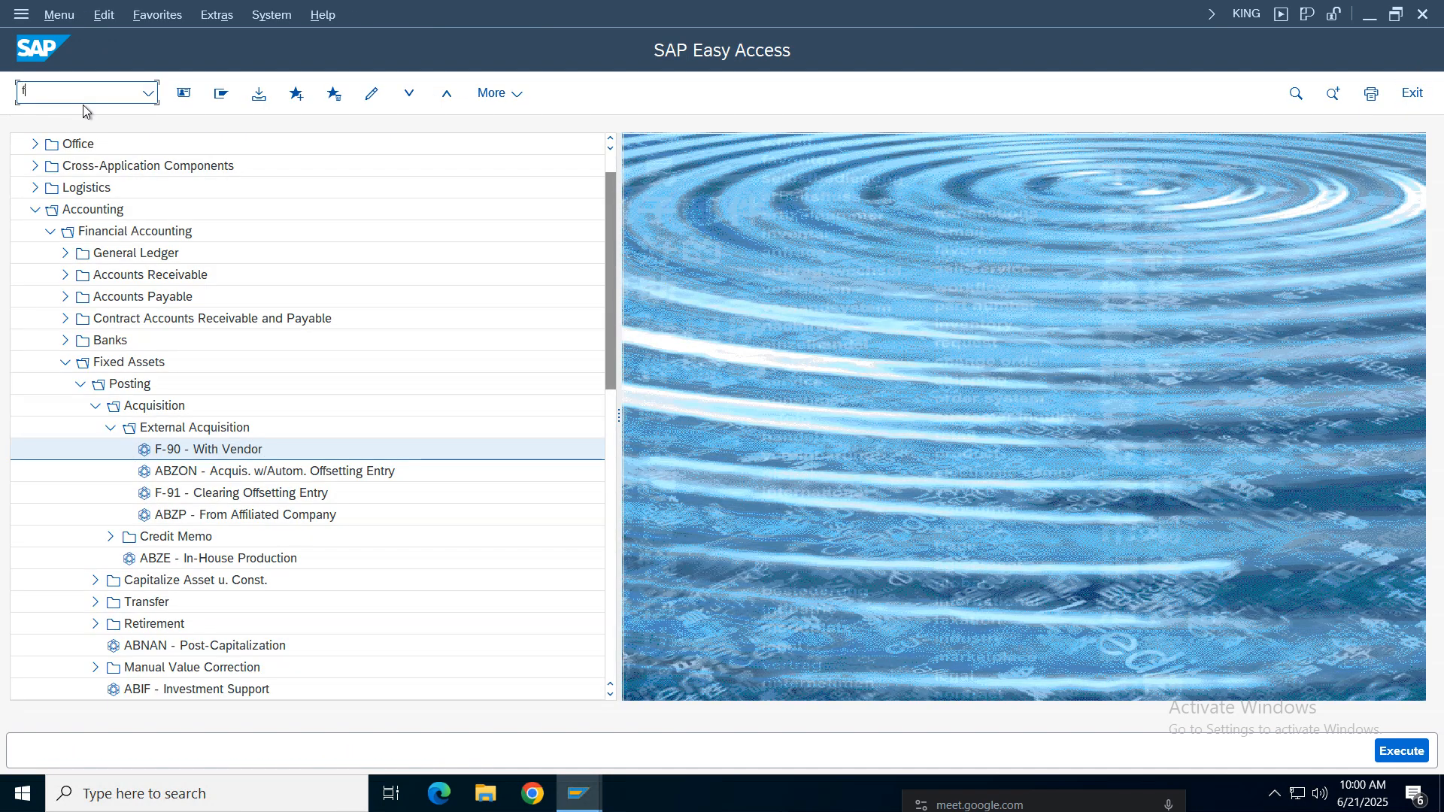
pyautogui.doubleClick(232, 449)
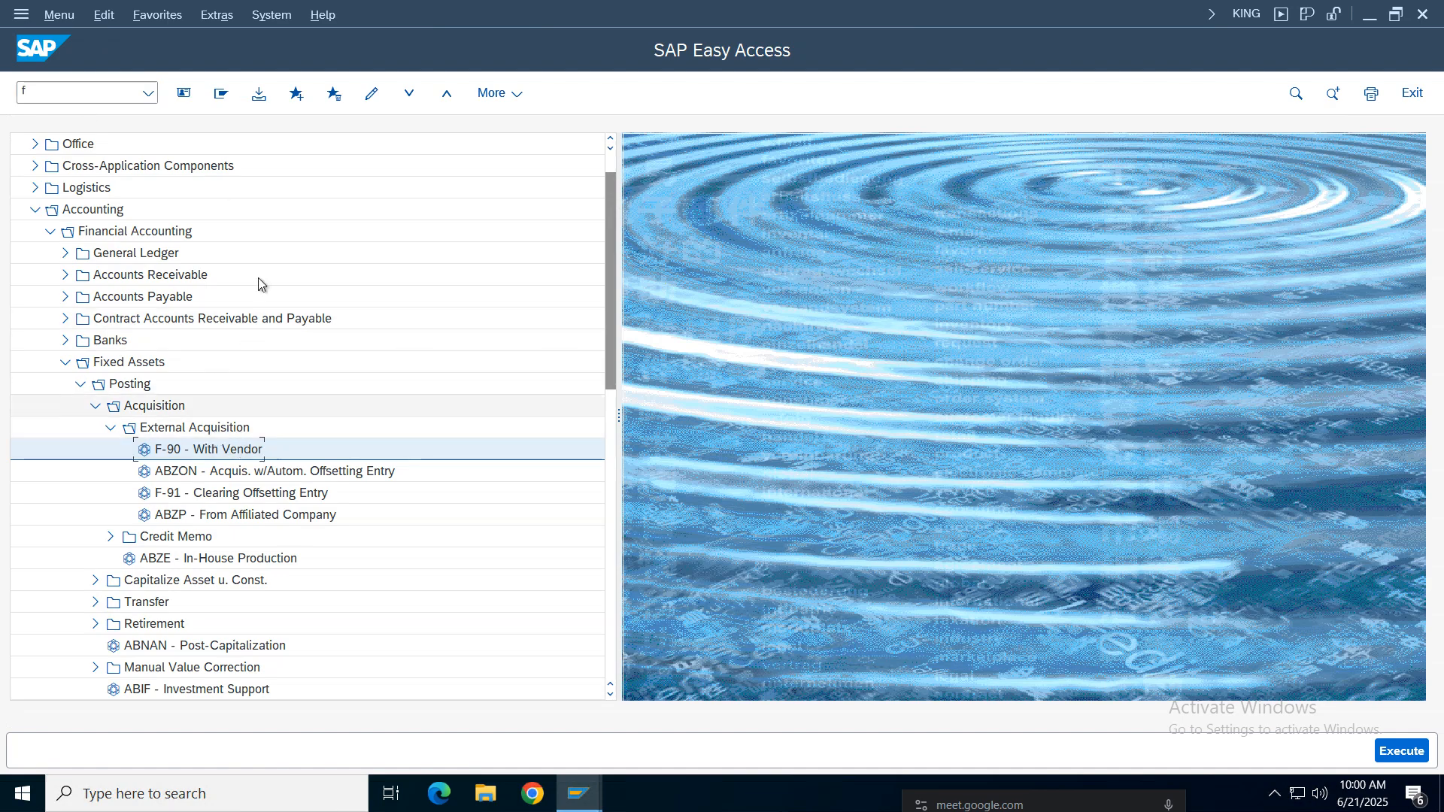
pyautogui.doubleClick(248, 447)
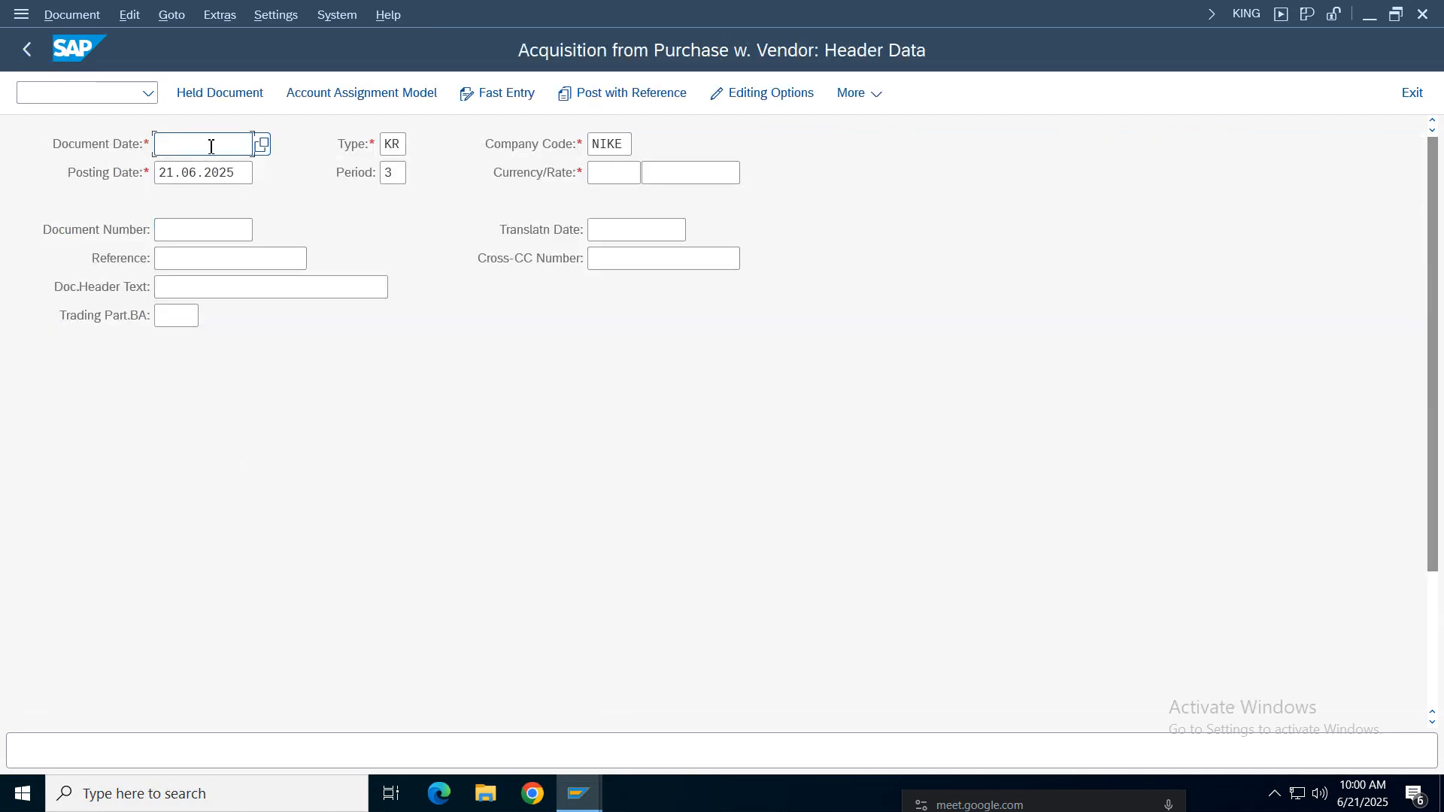
# Step: Set the document date and posting date to 01.04.2025 and the currency to INR in the header data
pyautogui.click(169, 145)
pyautogui.click(182, 173)
pyautogui.moveTo(242, 173); pyautogui.dragTo(80, 169)
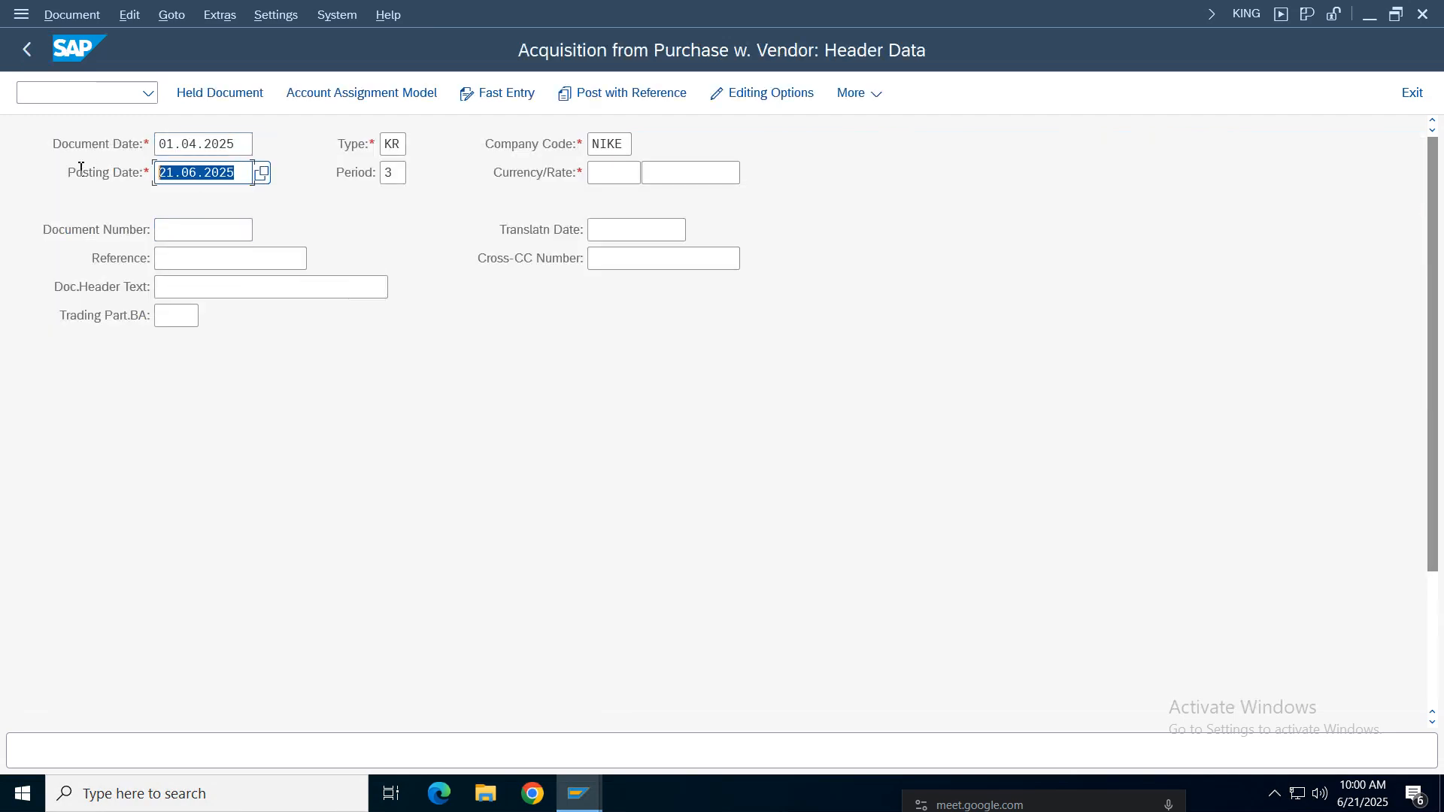
pyautogui.press('BackSpace')
pyautogui.click(219, 199)
pyautogui.click(611, 174)
pyautogui.write('inr')
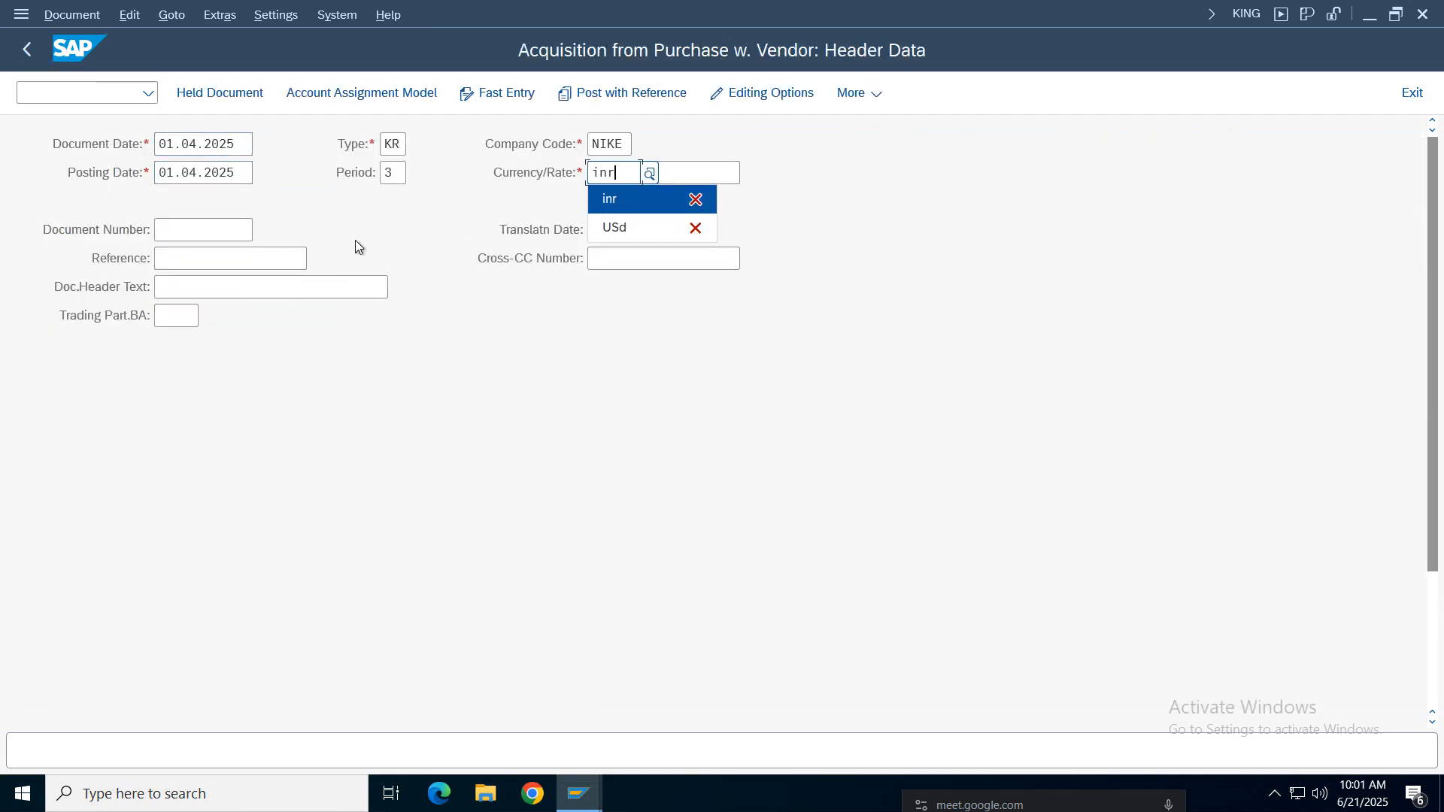
# Step: Enter Asset Purc as both the reference and the document header text
pyautogui.click(200, 234)
pyautogui.click(201, 259)
pyautogui.click(199, 284)
pyautogui.click(194, 297)
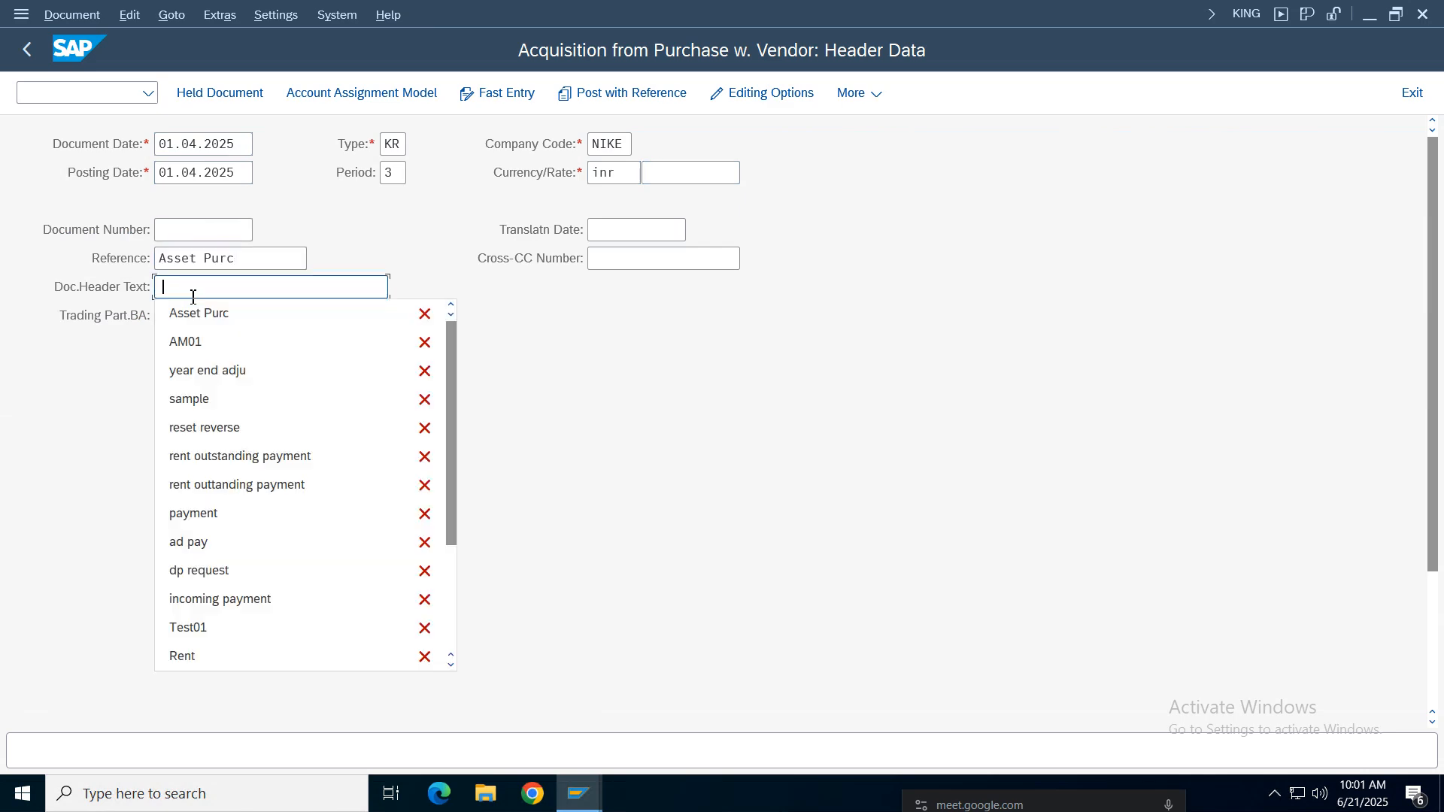
pyautogui.click(190, 316)
# Step: Enter the General Electric vendor account for the first line item and proceed to the vendor item, accepting the period adjustment
pyautogui.moveTo(1435, 292); pyautogui.dragTo(1436, 468)
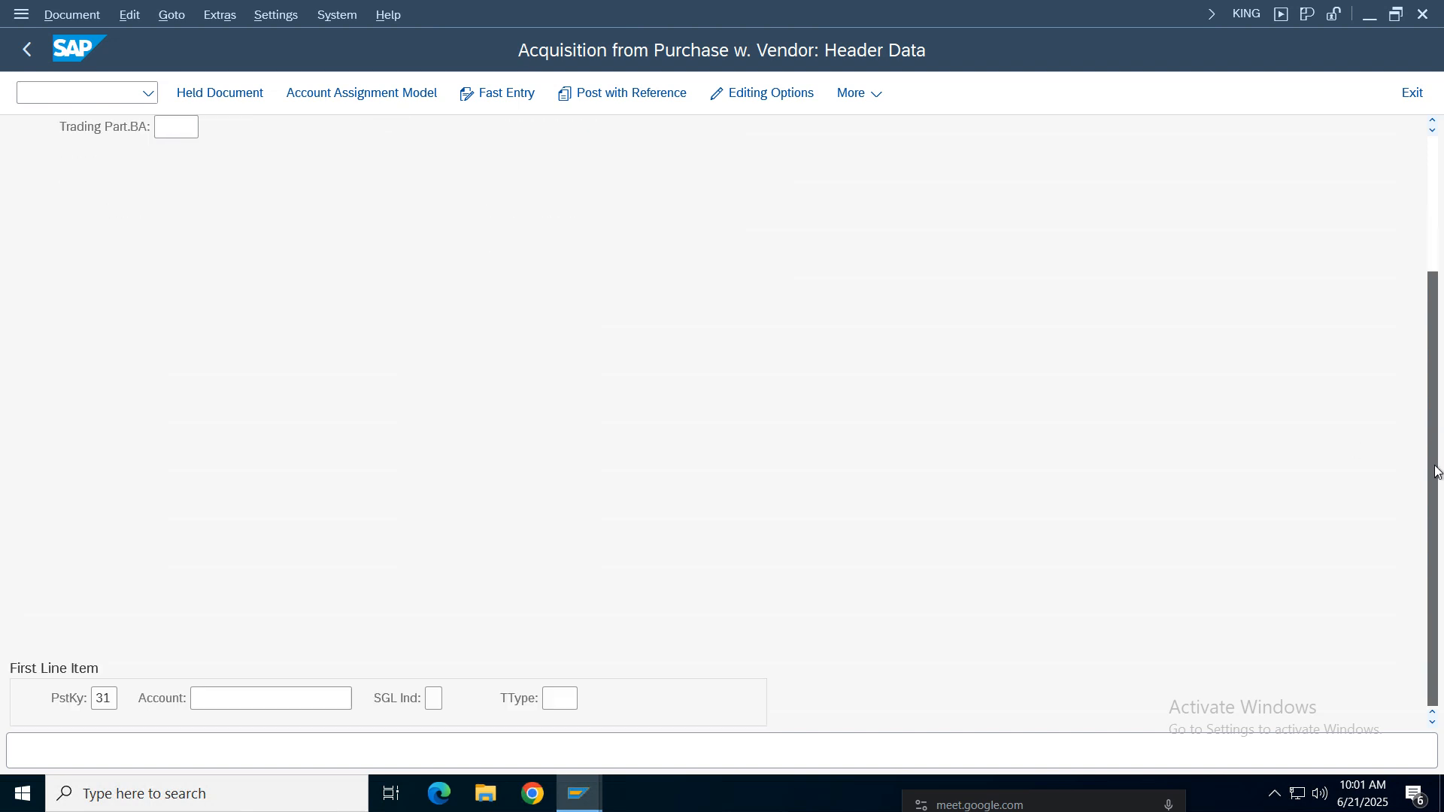
pyautogui.click(273, 698)
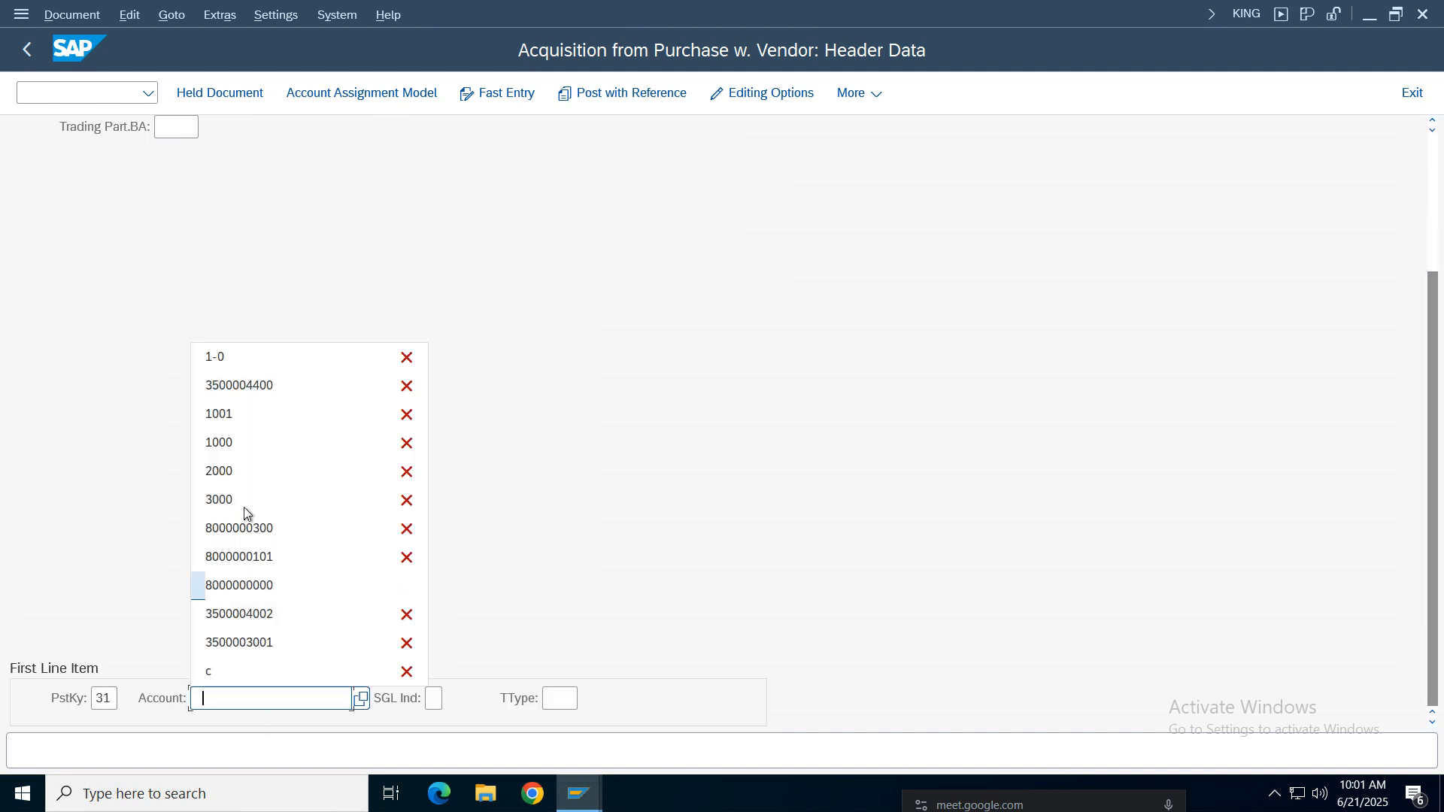
pyautogui.click(241, 385)
pyautogui.press('Return')
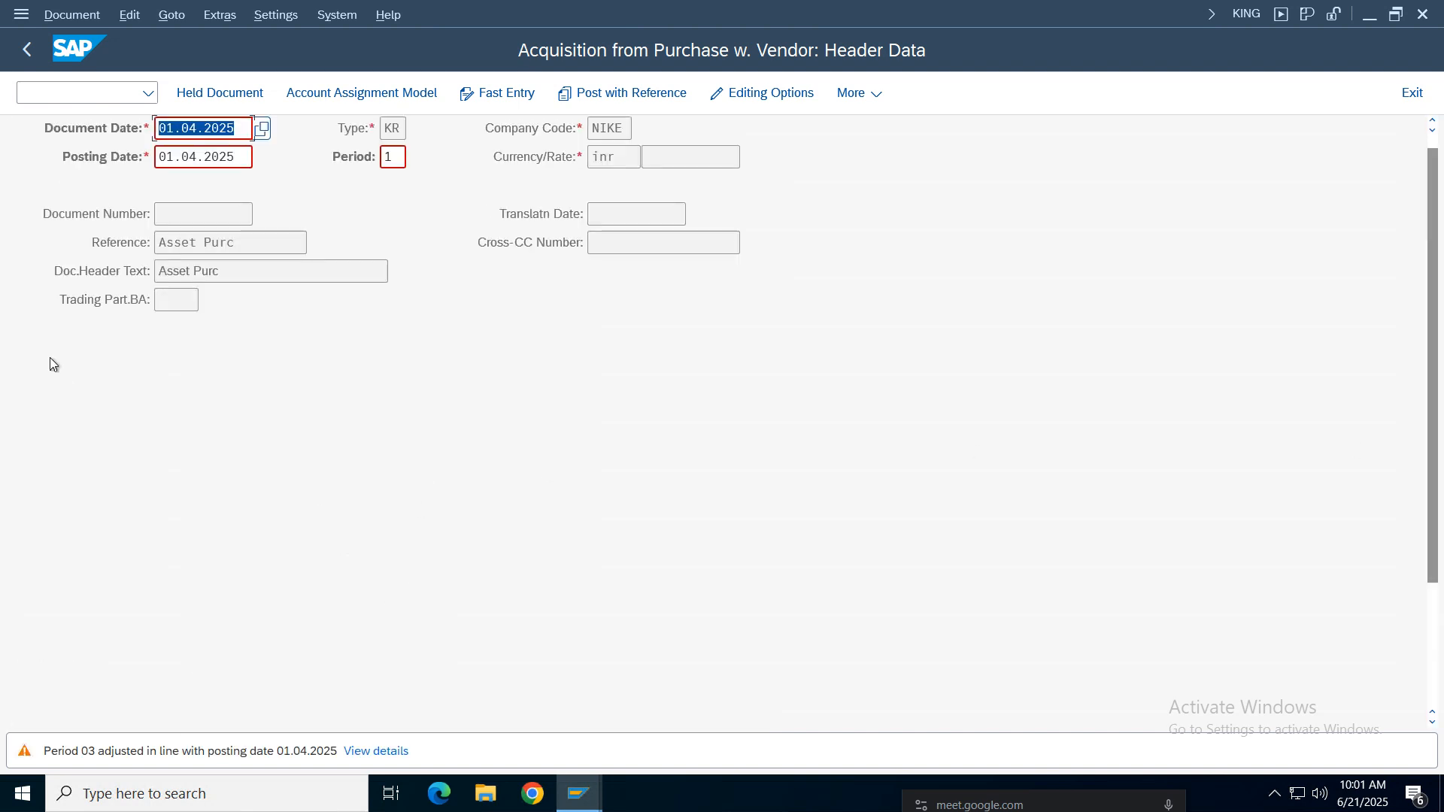
pyautogui.press('Return')
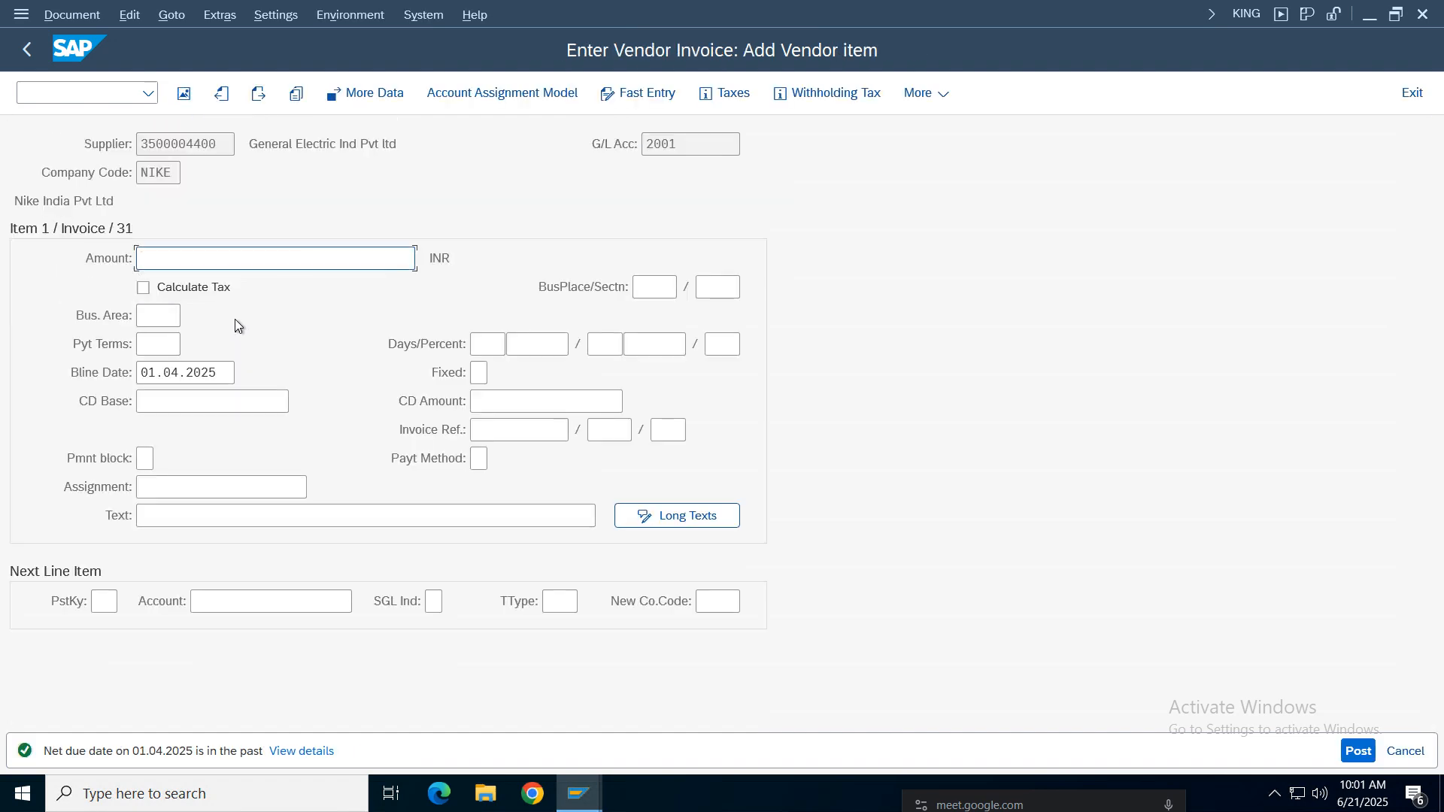
# Step: Give the vendor item an amount of 600000 INR and the text Asset Acqusition
pyautogui.click(187, 289)
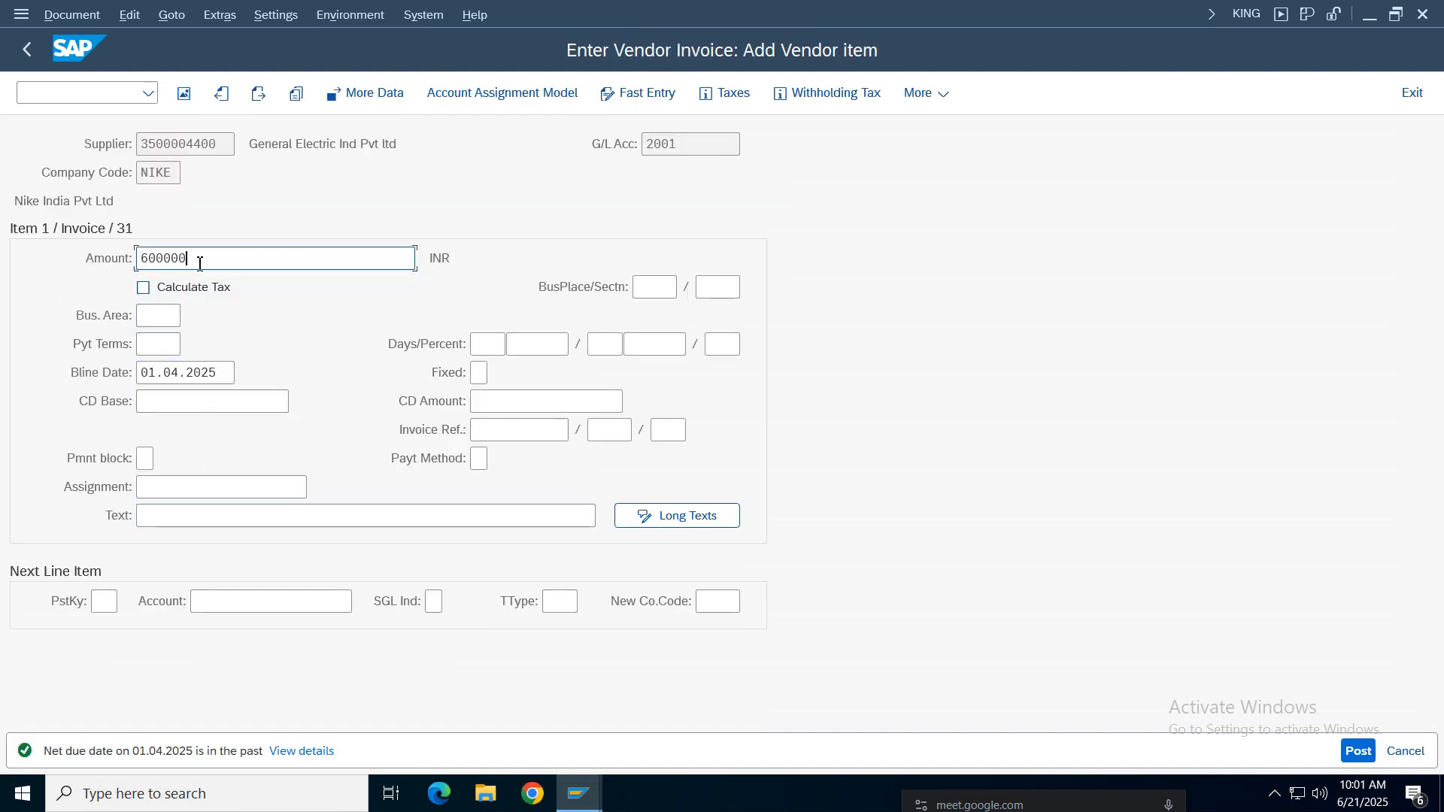
pyautogui.moveTo(199, 260); pyautogui.dragTo(98, 407)
pyautogui.click(186, 517)
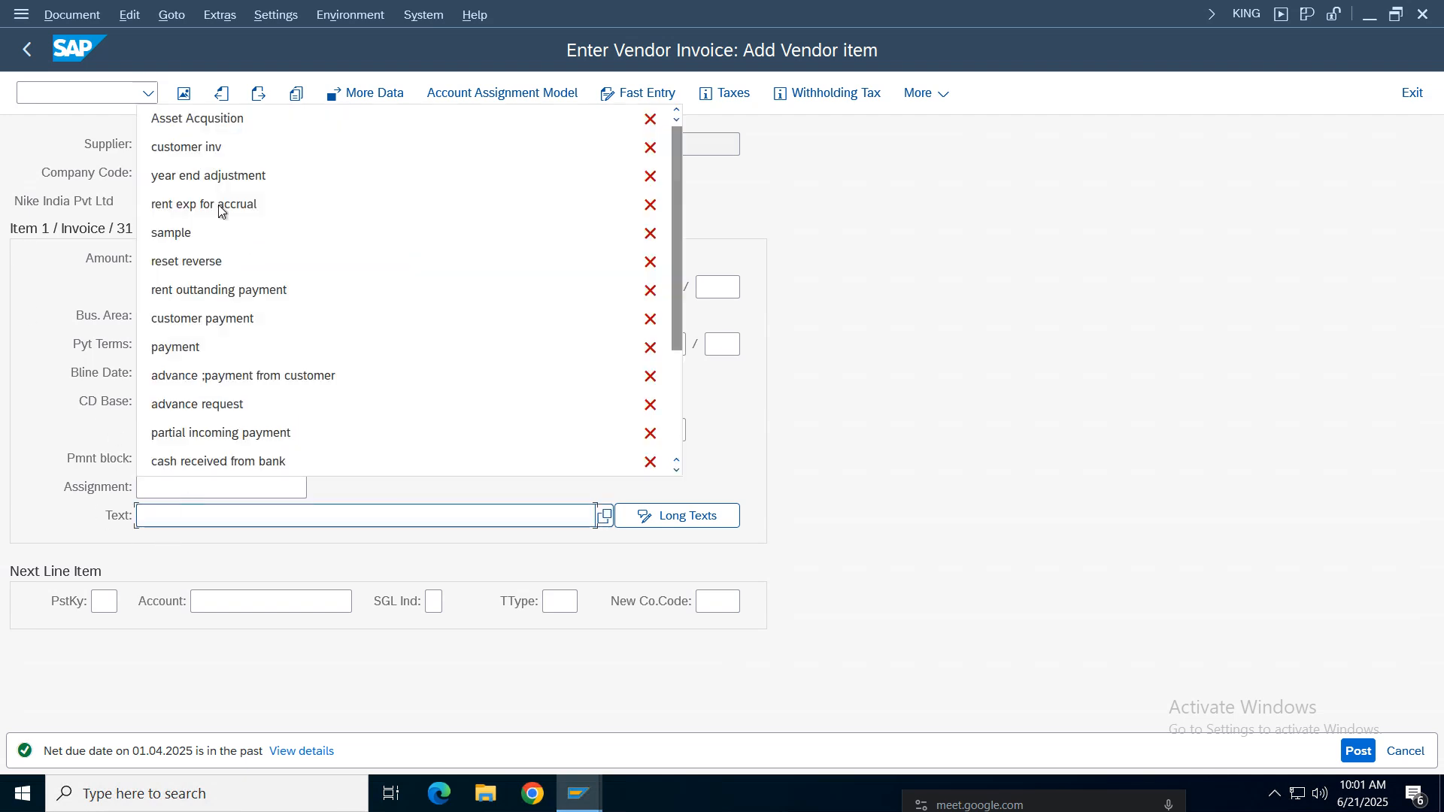
pyautogui.click(193, 120)
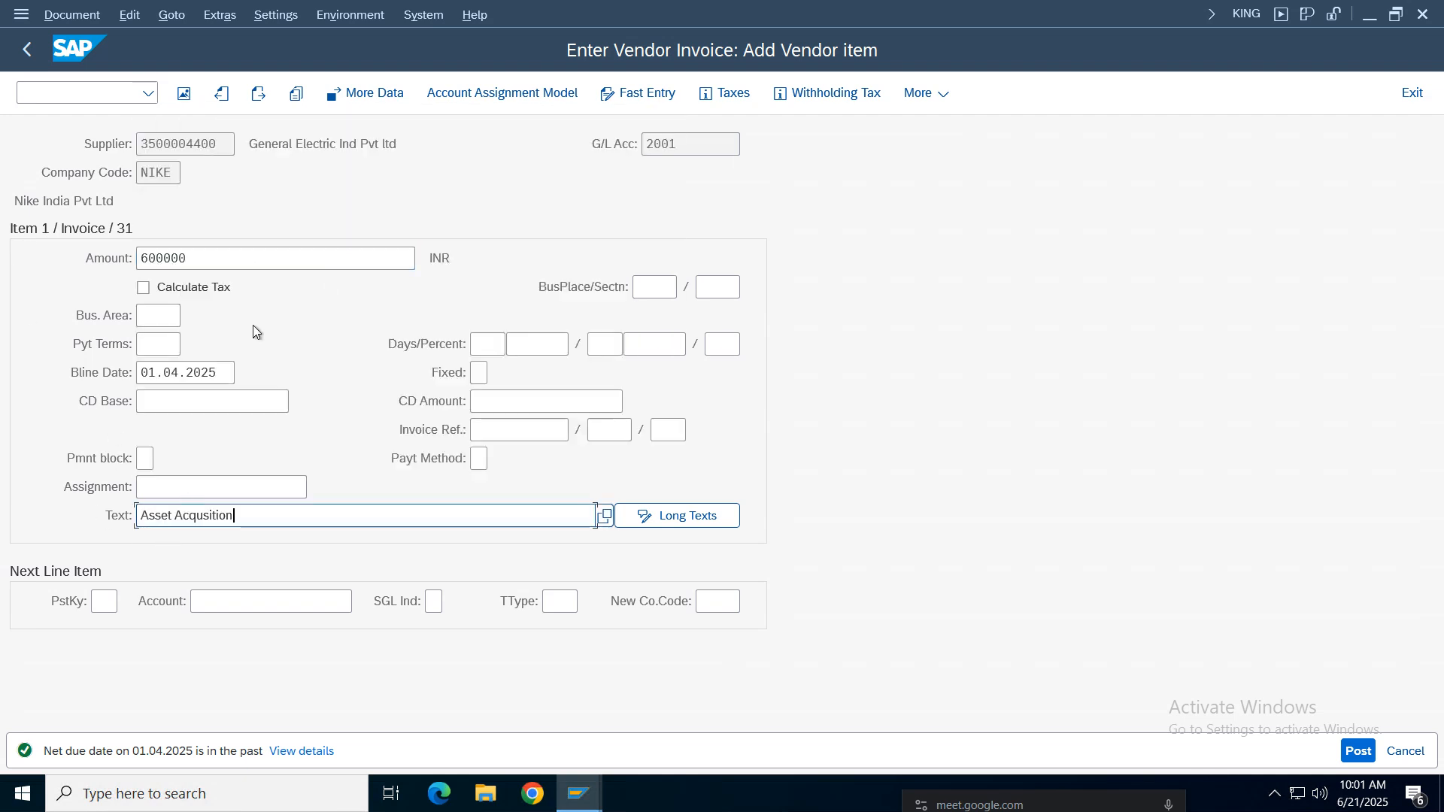
# Step: Define the next line item with posting key 70, account 1-0 and transaction type 100, and confirm the withholding tax information without a tax code
pyautogui.click(114, 609)
pyautogui.click(118, 658)
pyautogui.press('Tab')
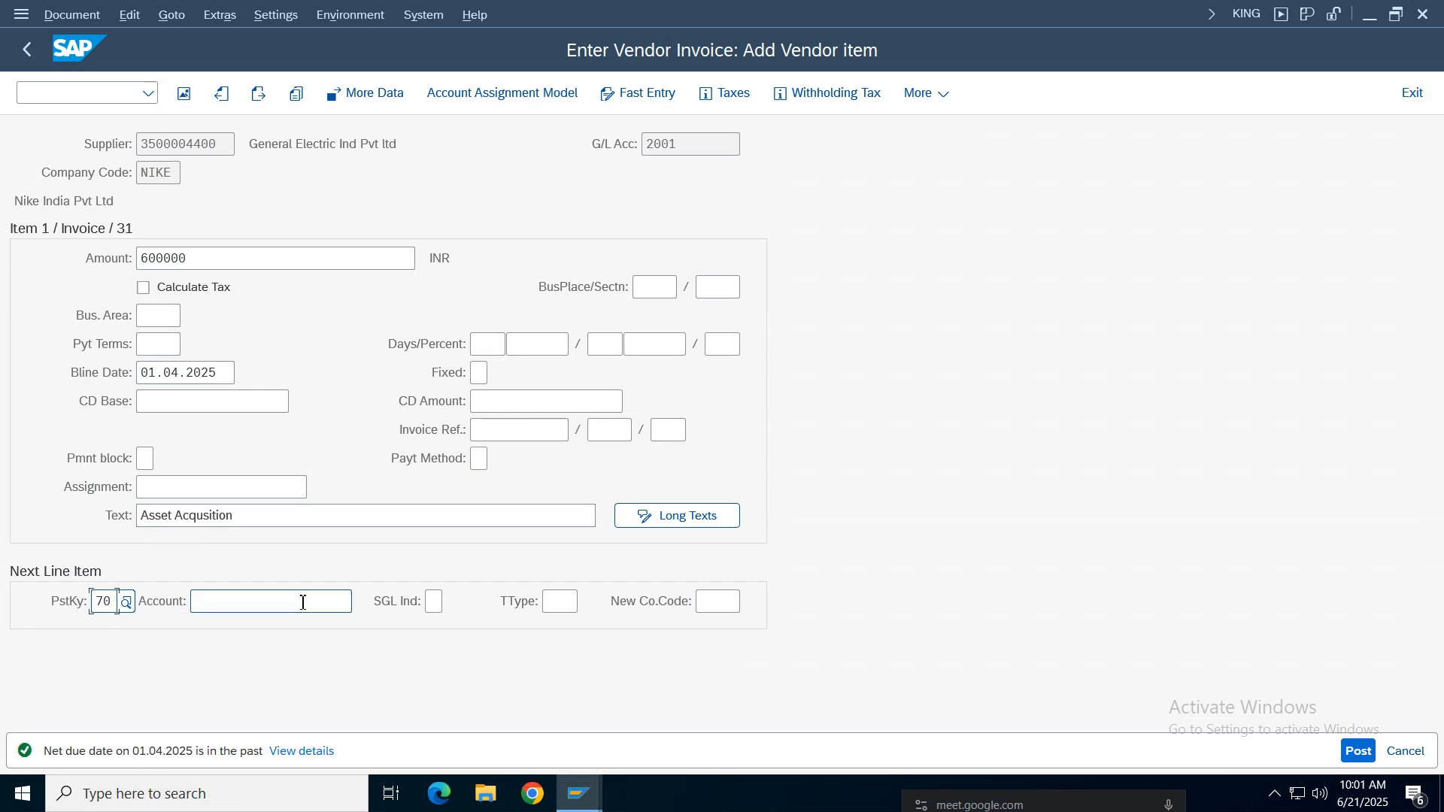
pyautogui.click(277, 612)
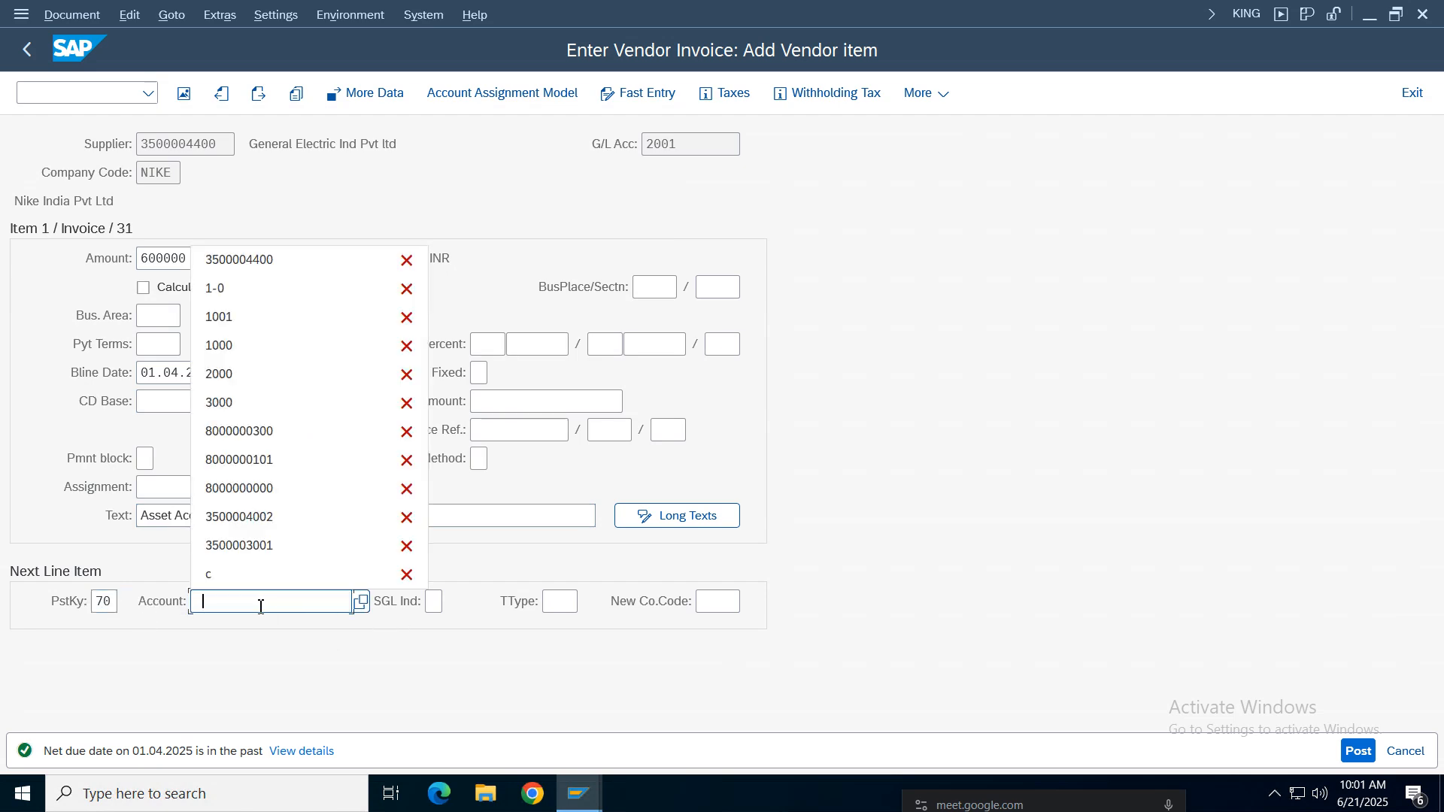
pyautogui.click(219, 290)
pyautogui.click(560, 602)
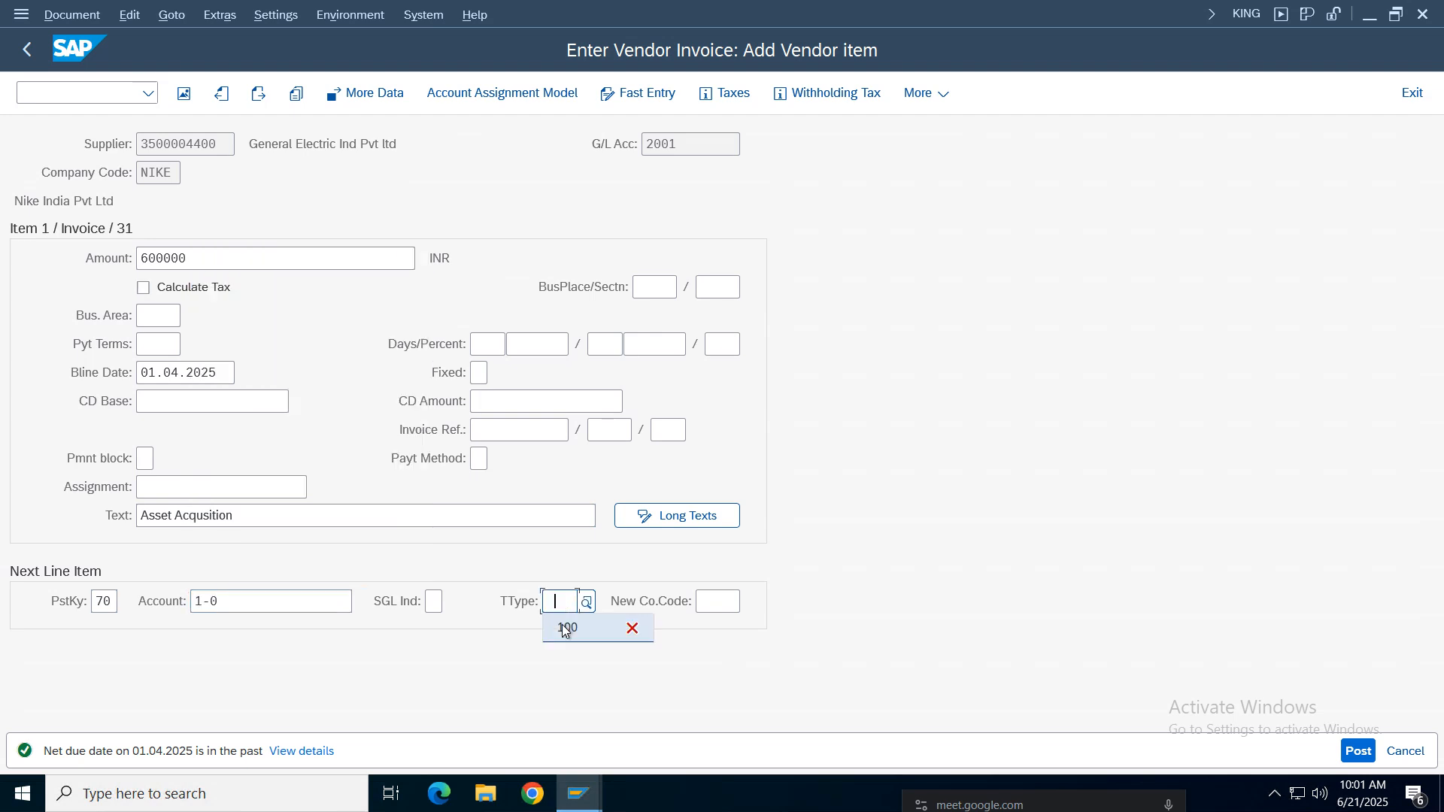
pyautogui.click(566, 629)
pyautogui.press('Return')
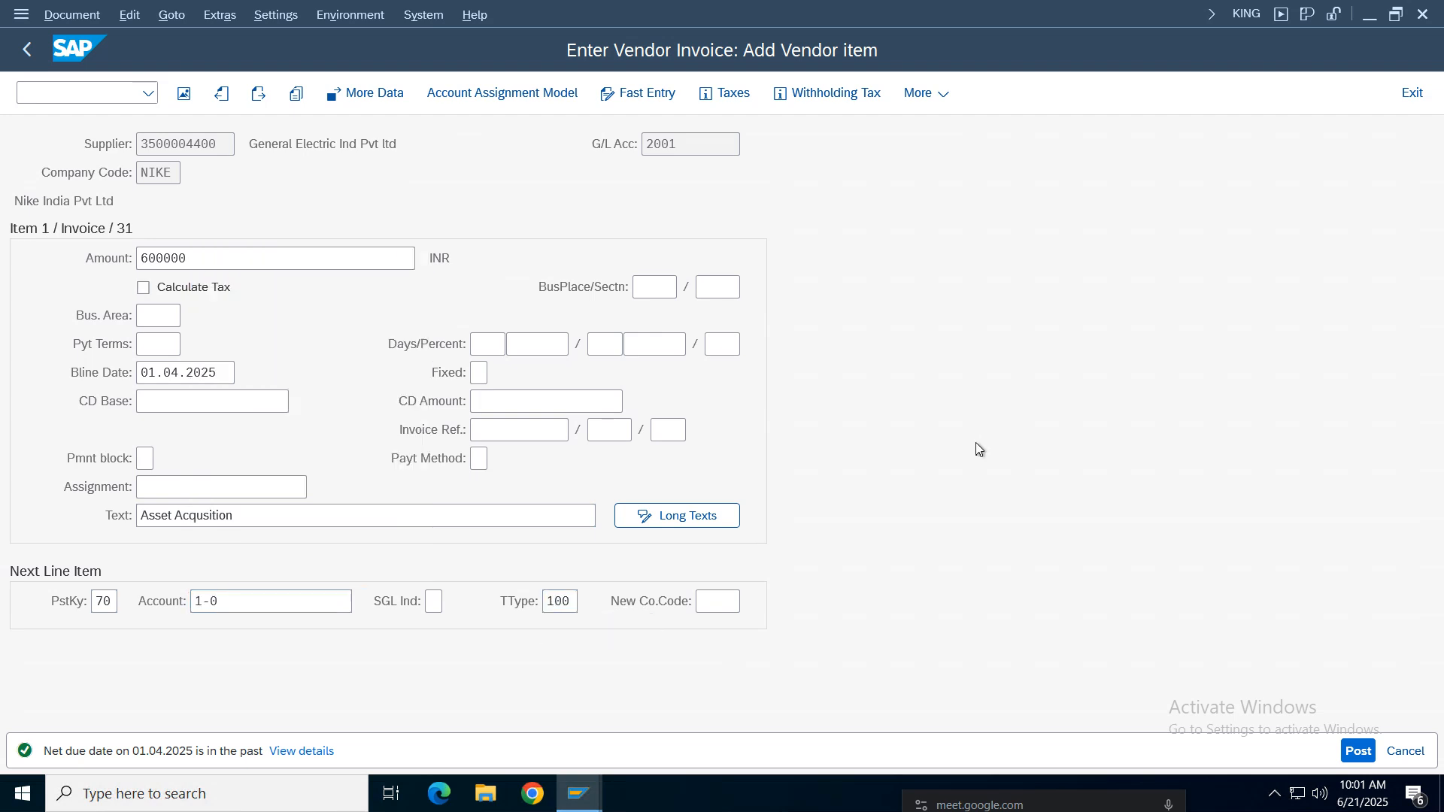
pyautogui.press('BackSpace')
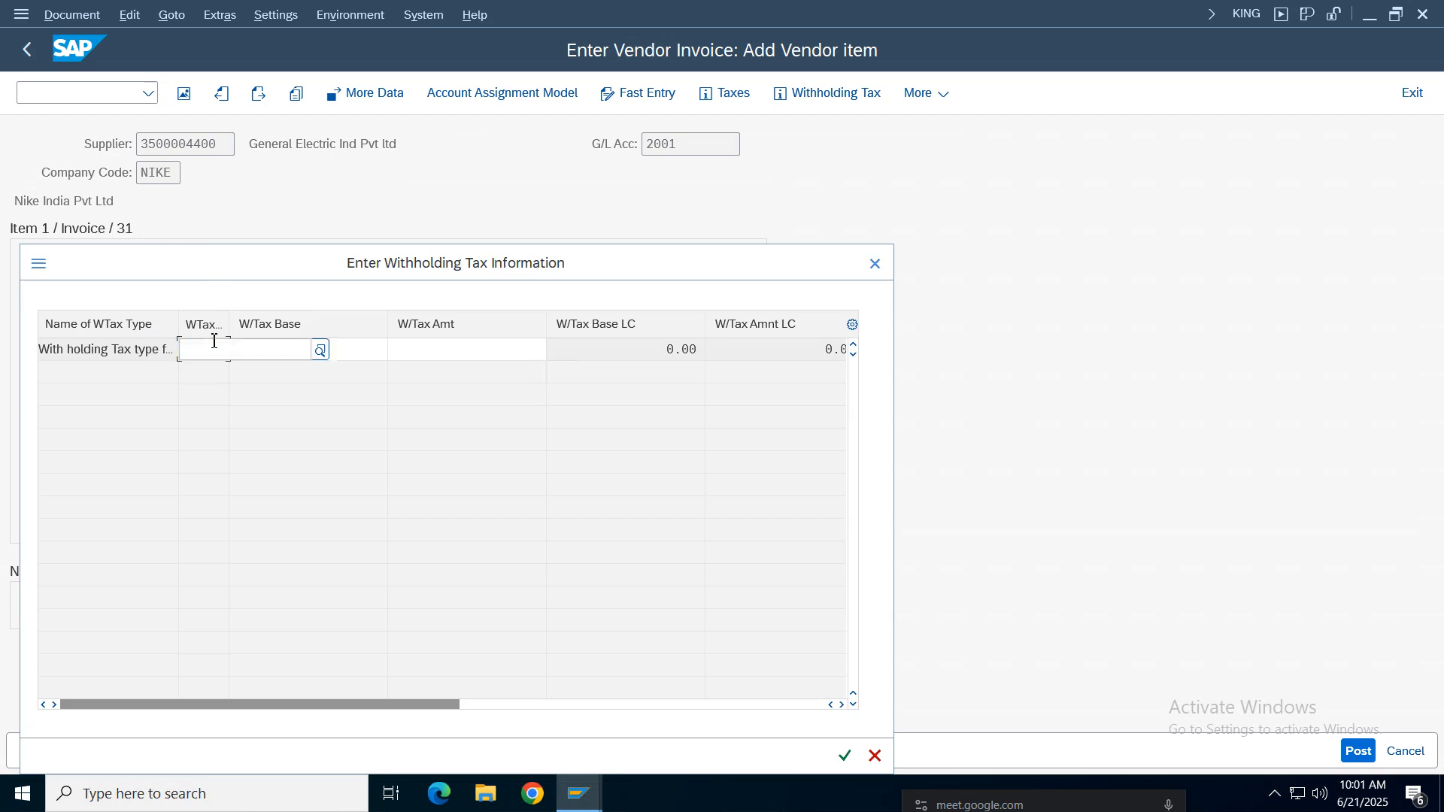
pyautogui.click(846, 756)
# Step: Give the asset item an amount of 600000 INR and the text Asset Acqusition
pyautogui.press('space')
pyautogui.click(188, 316)
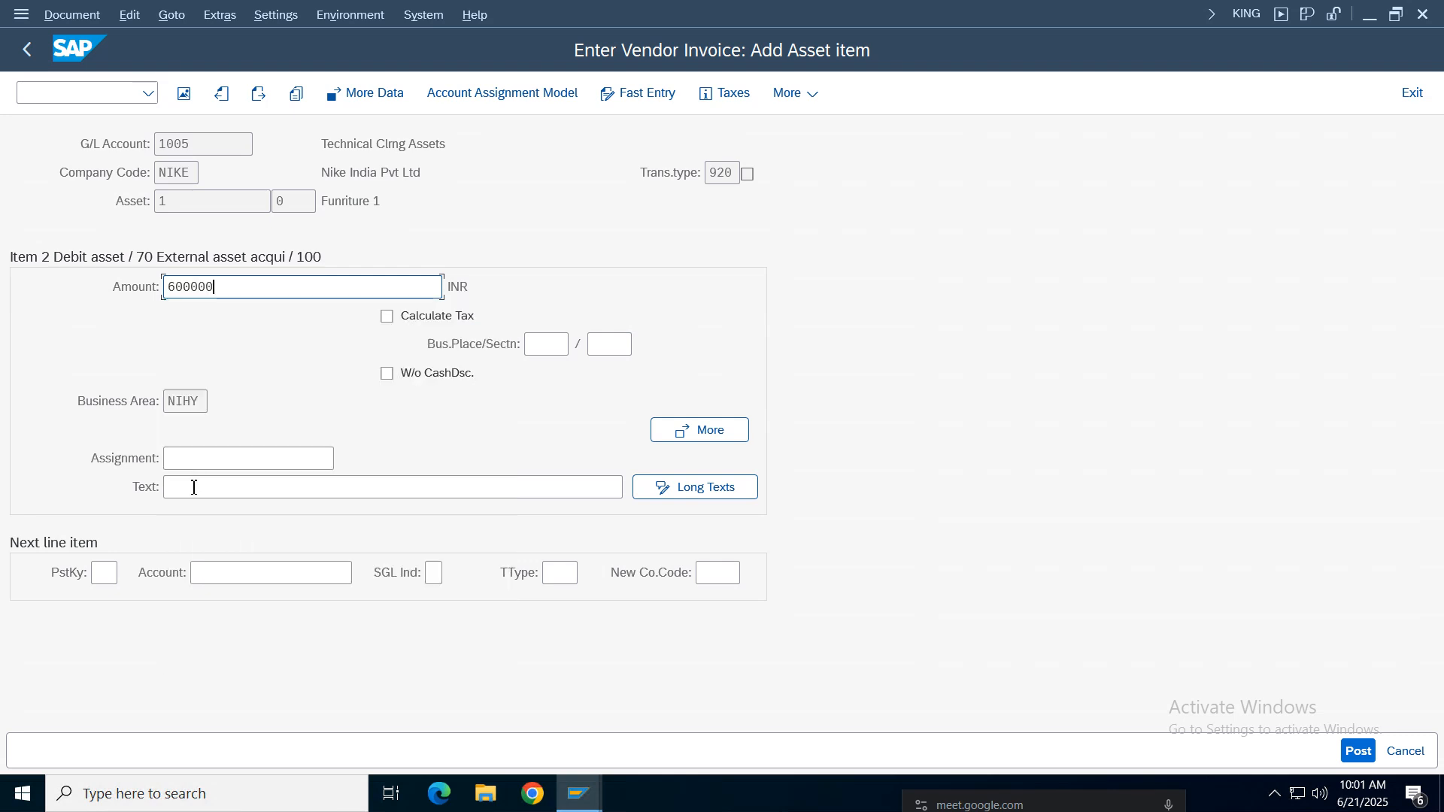
pyautogui.click(194, 488)
pyautogui.press('space')
pyautogui.click(222, 90)
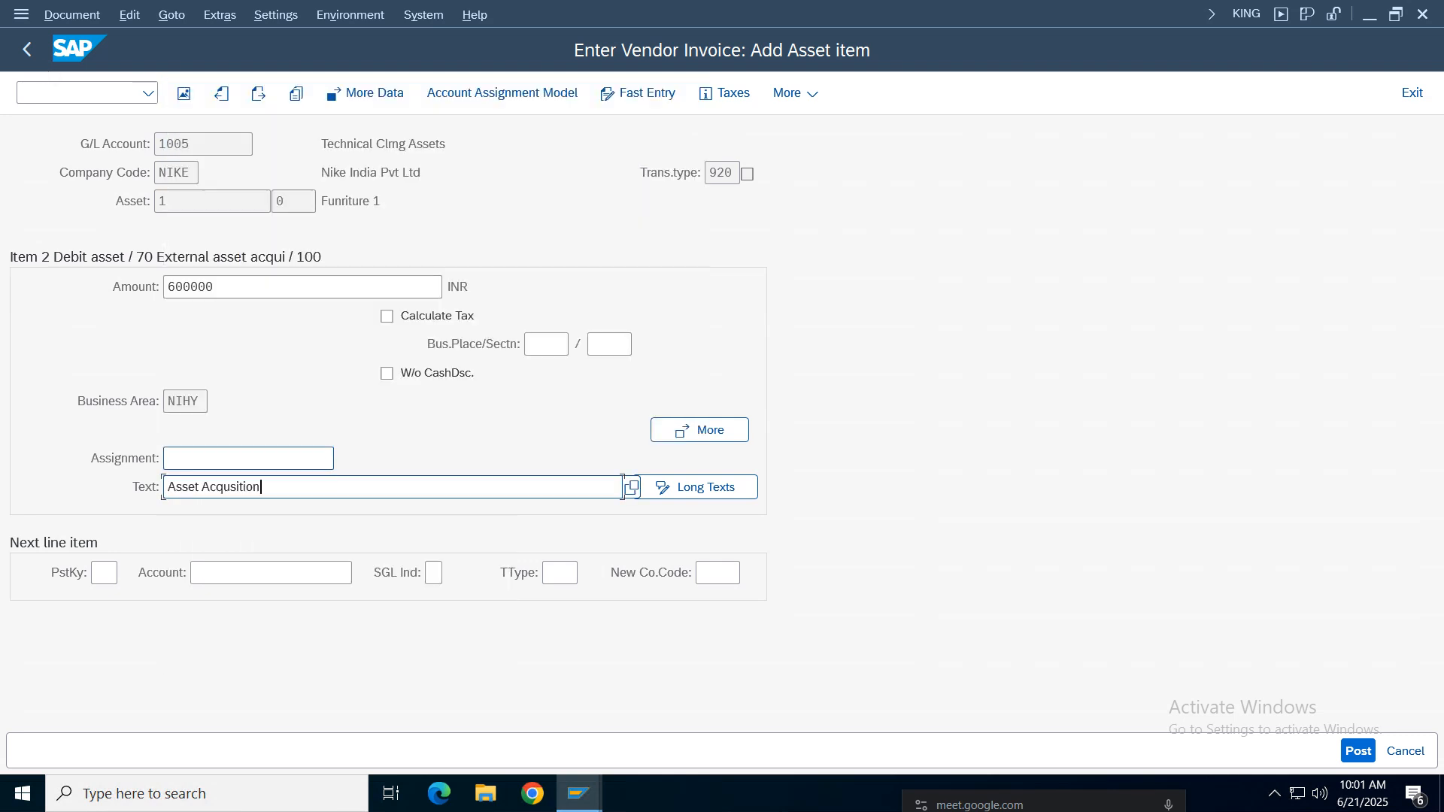
# Step: Simulate the vendor invoice for the asset acquisition and try to post it
pyautogui.click(72, 15)
pyautogui.click(81, 124)
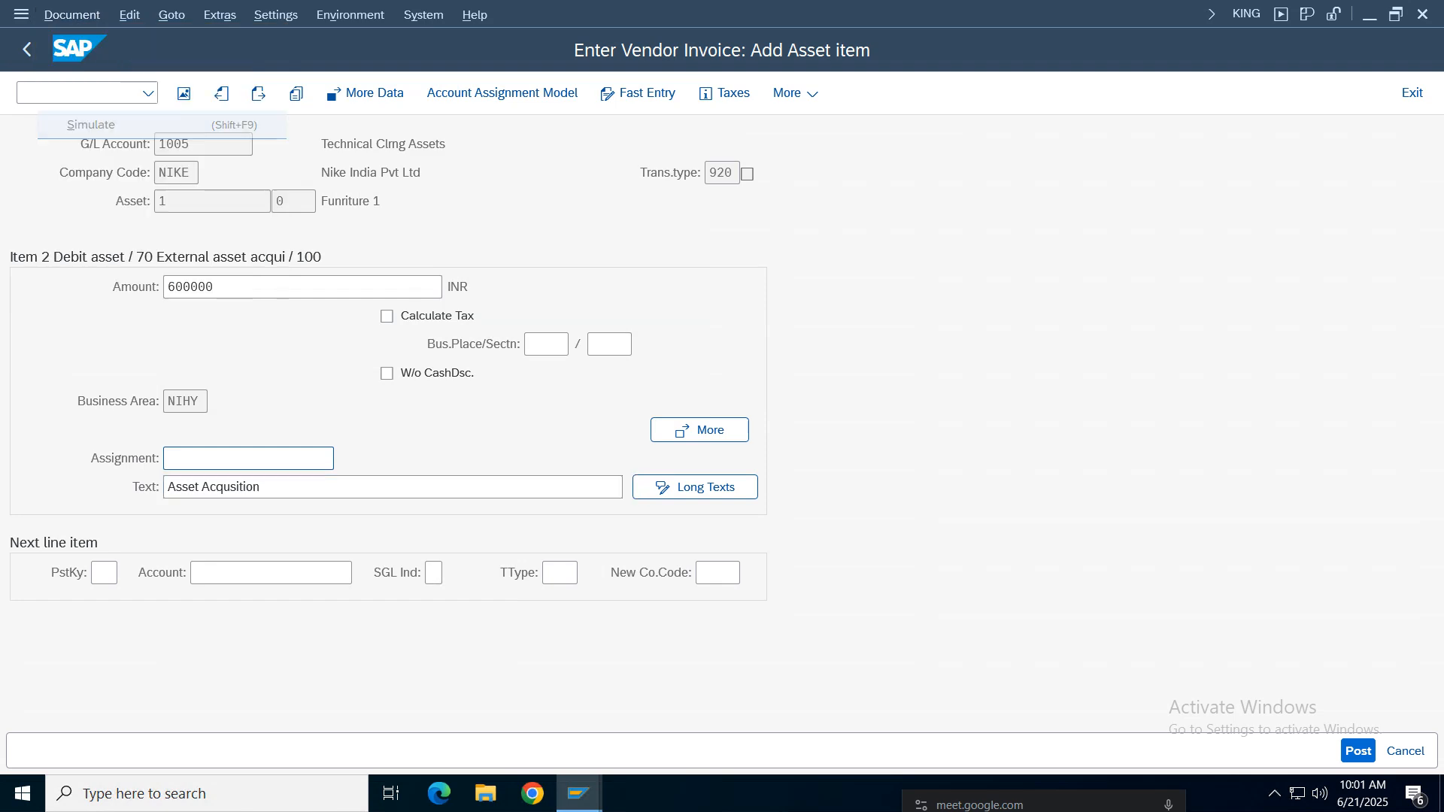
pyautogui.click(1369, 754)
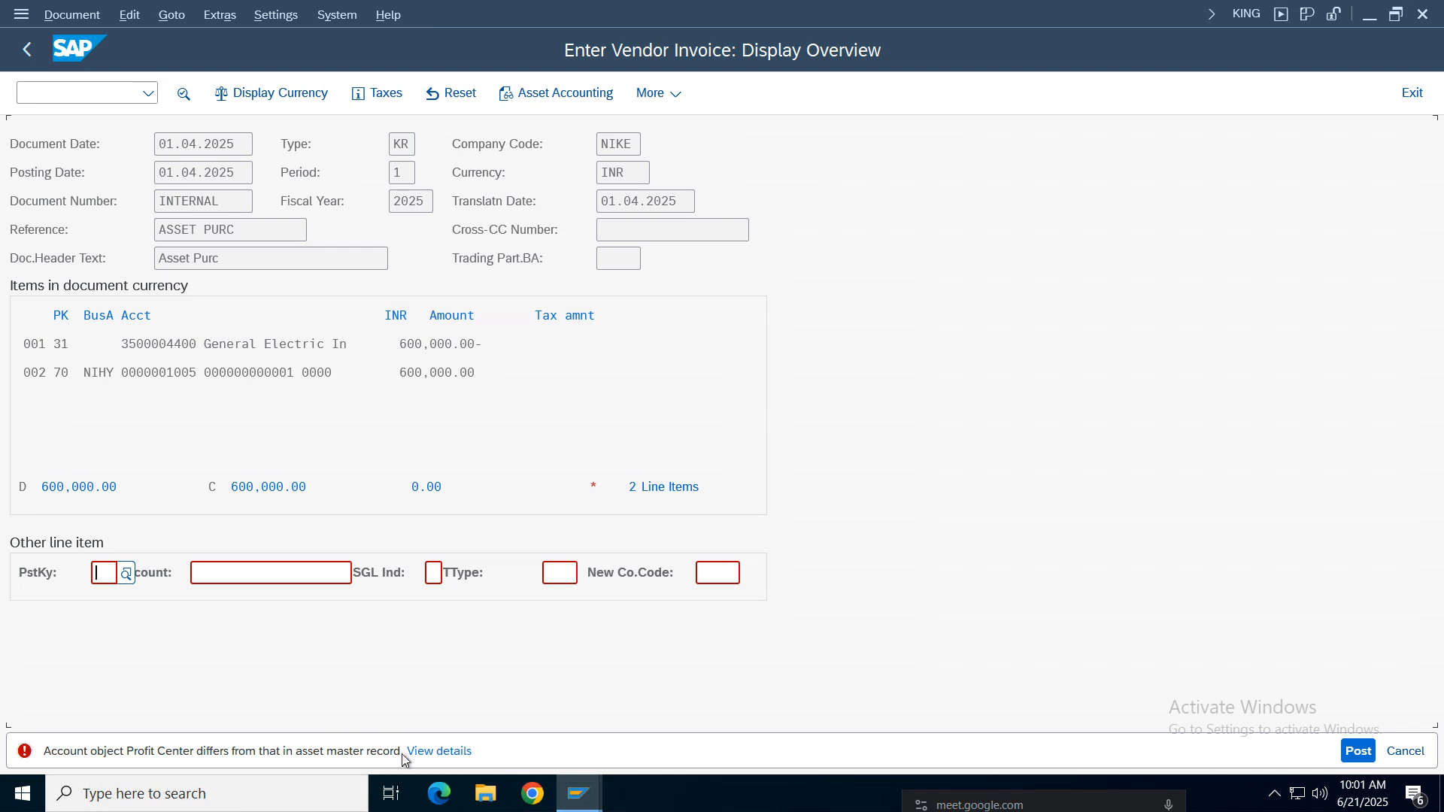
# Step: Read the detailed explanation of the profit center error raised for the vendor invoice
pyautogui.click(437, 753)
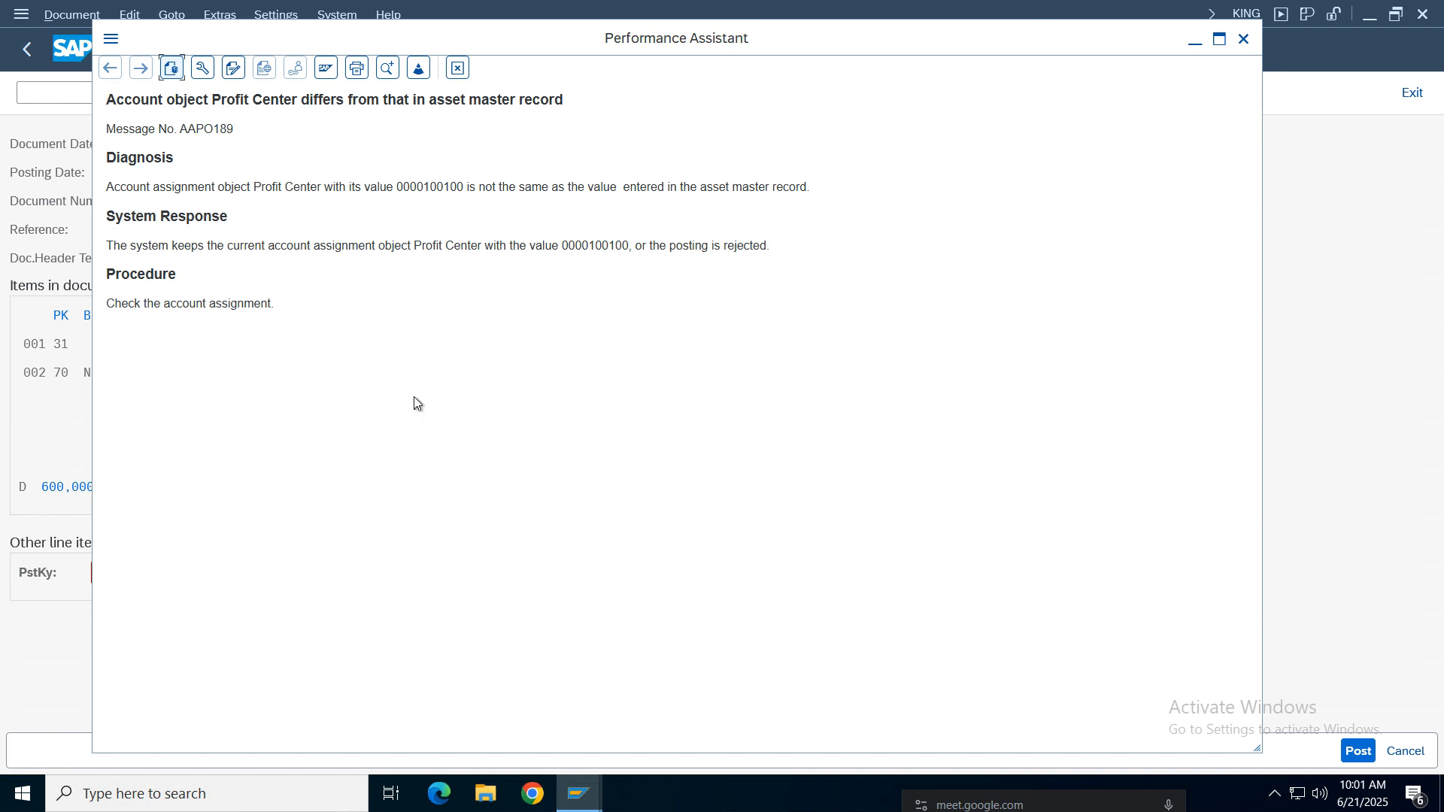
pyautogui.click(1242, 42)
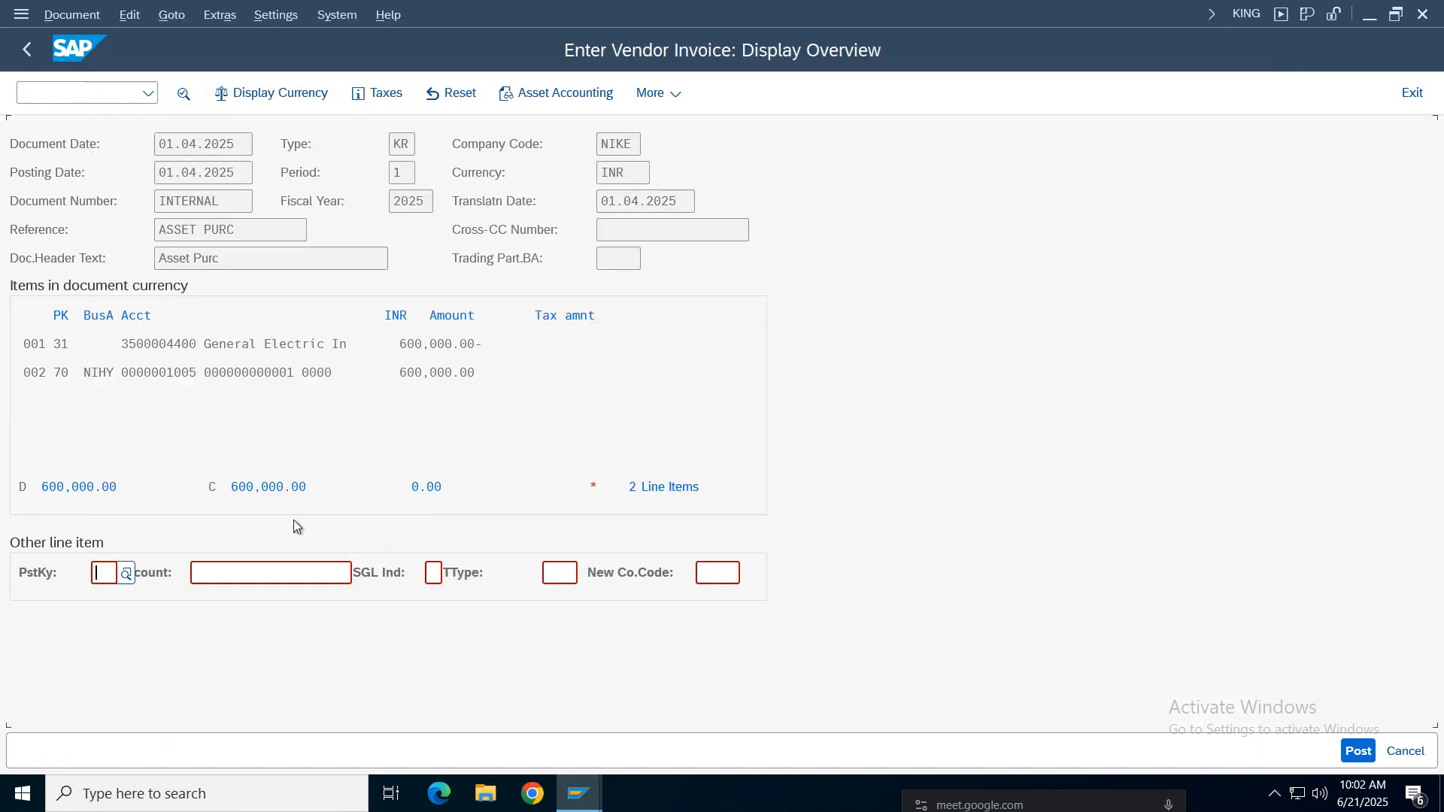
# Step: In the free session, start AS02 and try to open asset 1, sub-number 0 of company code NIKE for changing
pyautogui.click(579, 794)
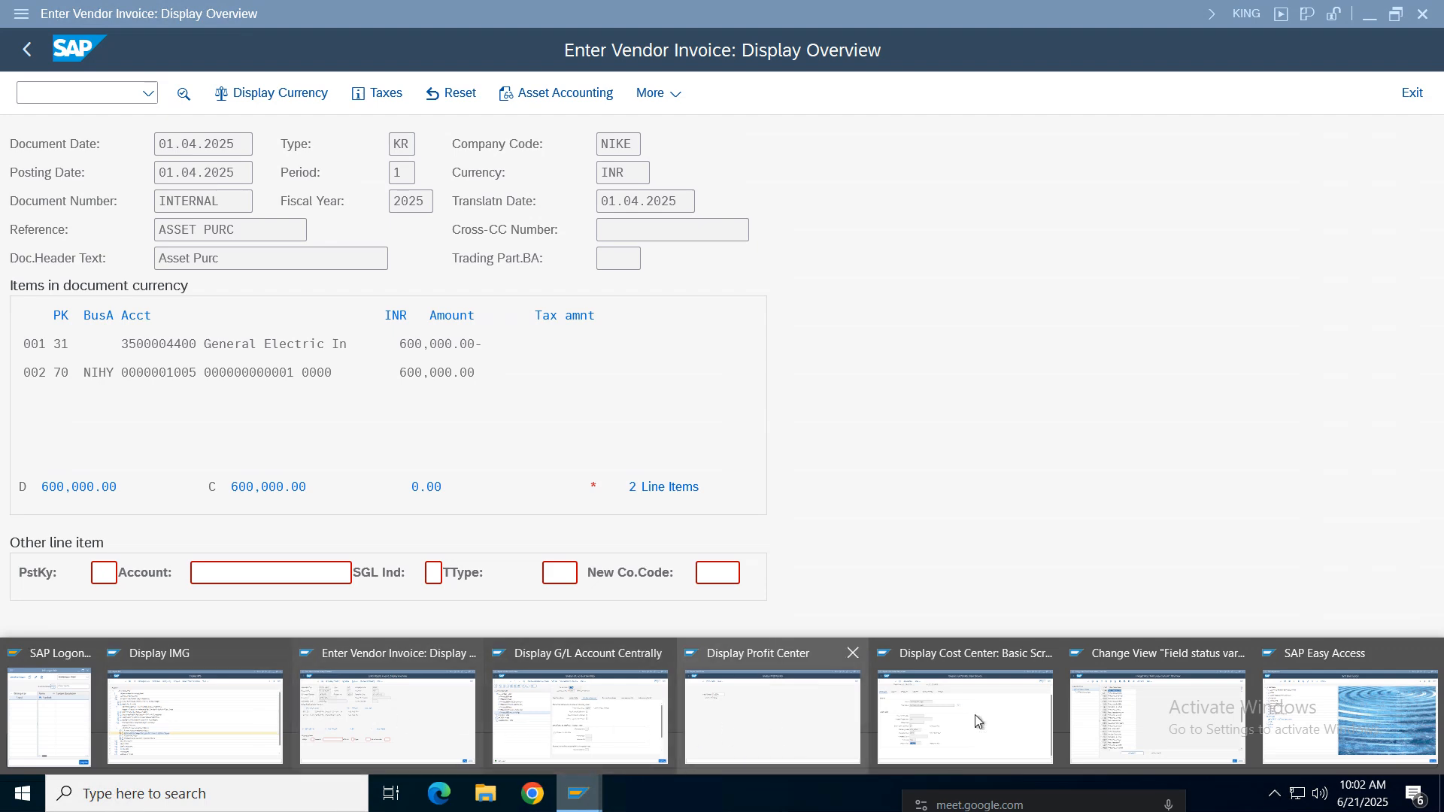
pyautogui.click(1339, 719)
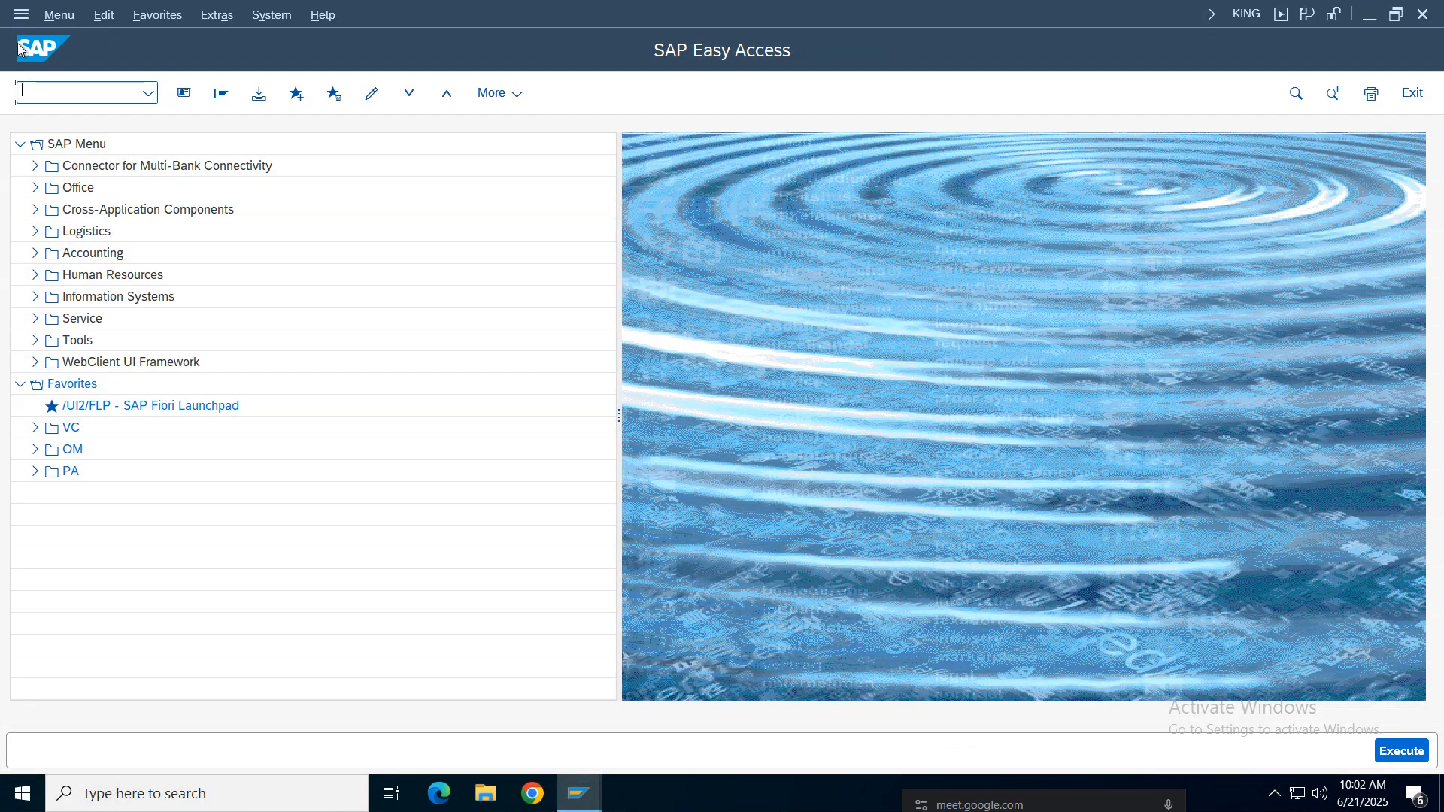
pyautogui.write('as02')
pyautogui.press('Return')
pyautogui.click(255, 208)
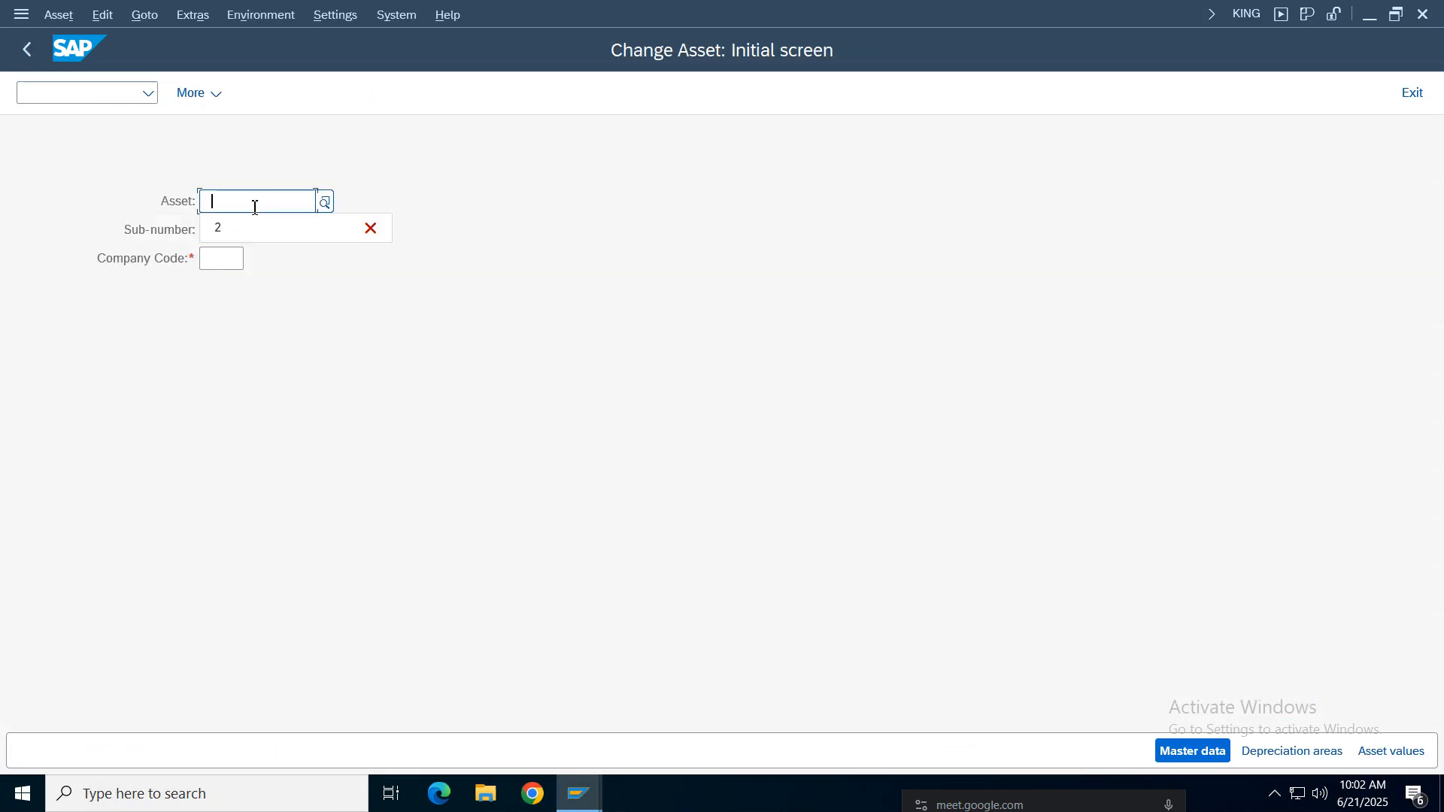
pyautogui.click(45, 337)
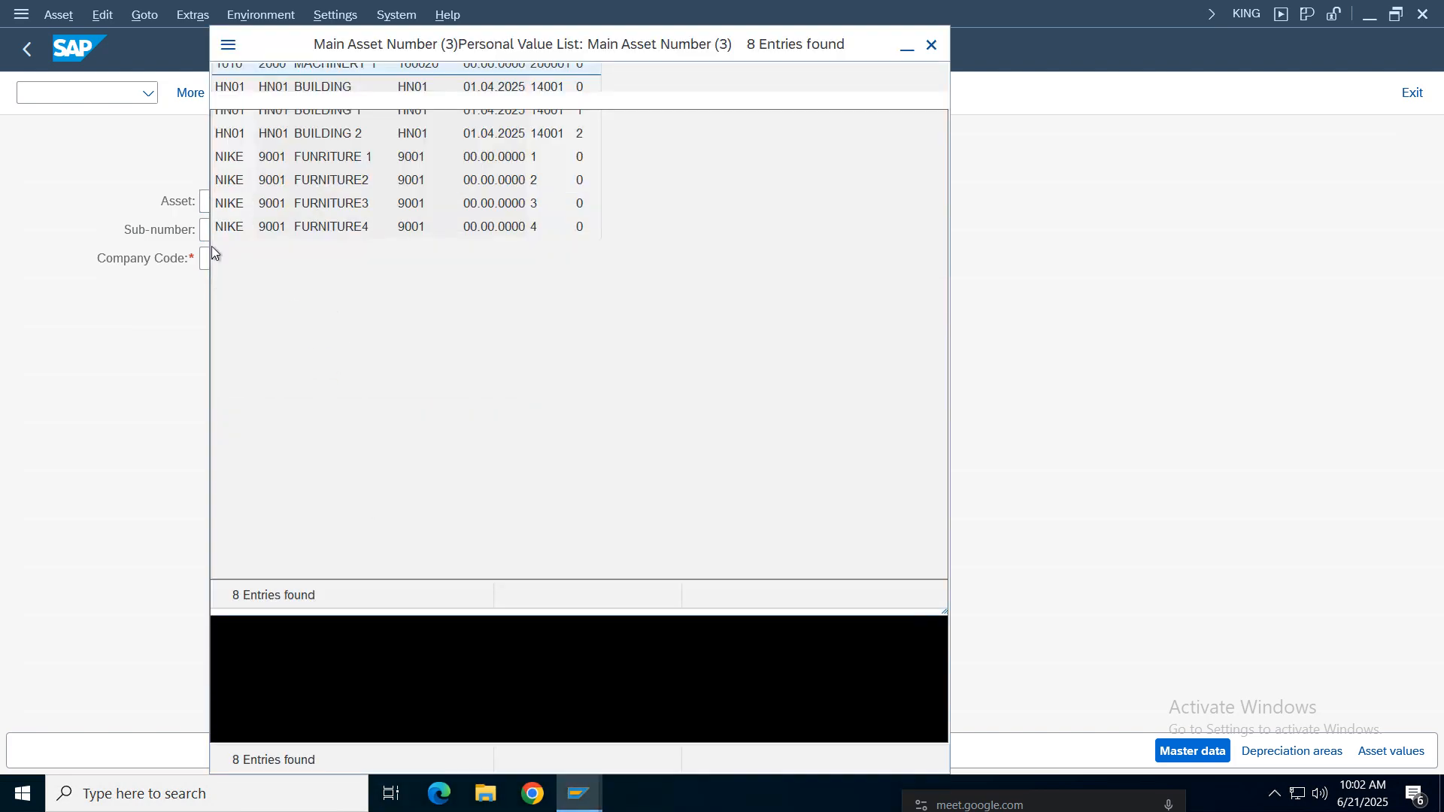
pyautogui.doubleClick(466, 286)
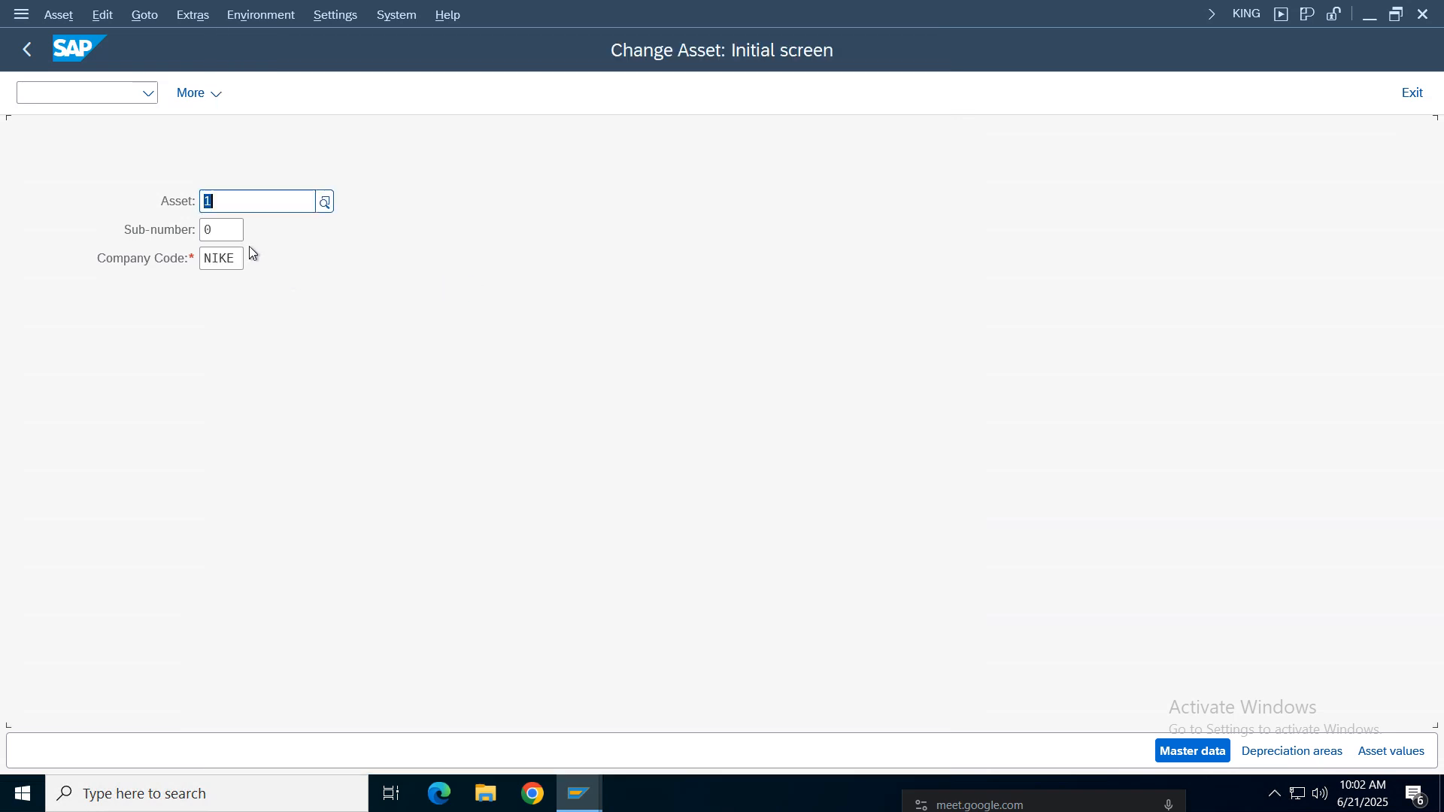
pyautogui.press('Return')
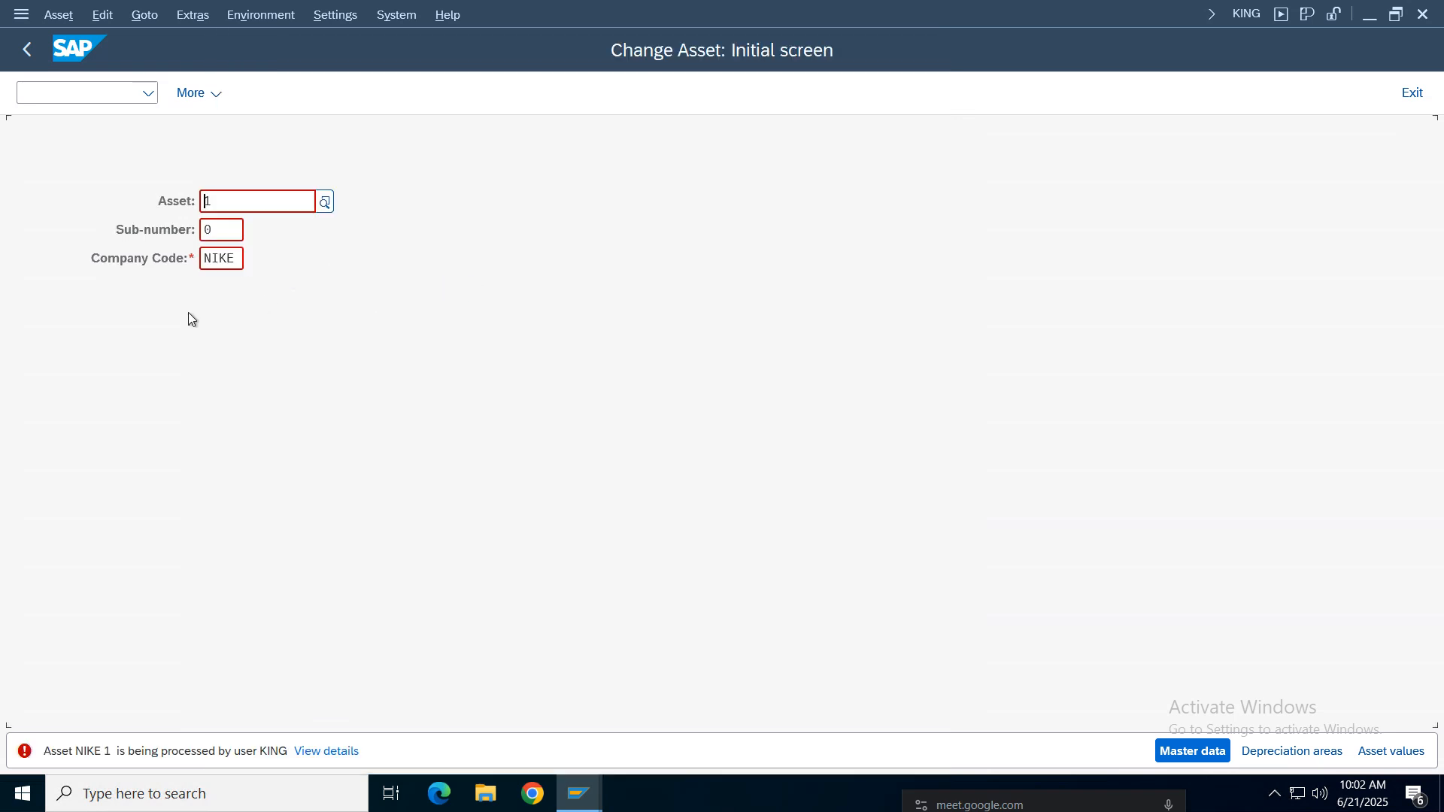
# Step: Close the profit center, cost center and field status sessions and open the master data of asset 1
pyautogui.click(581, 796)
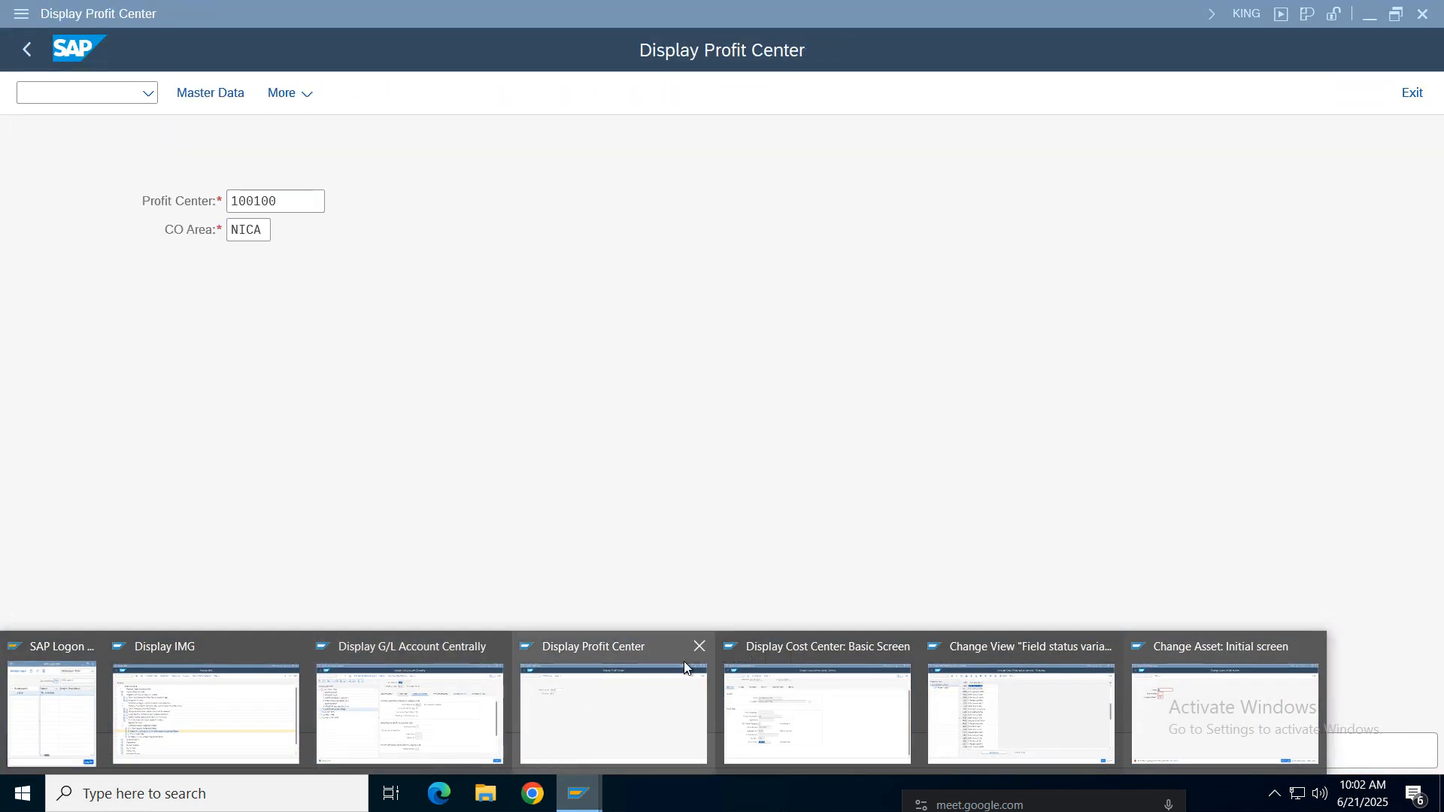
pyautogui.click(707, 651)
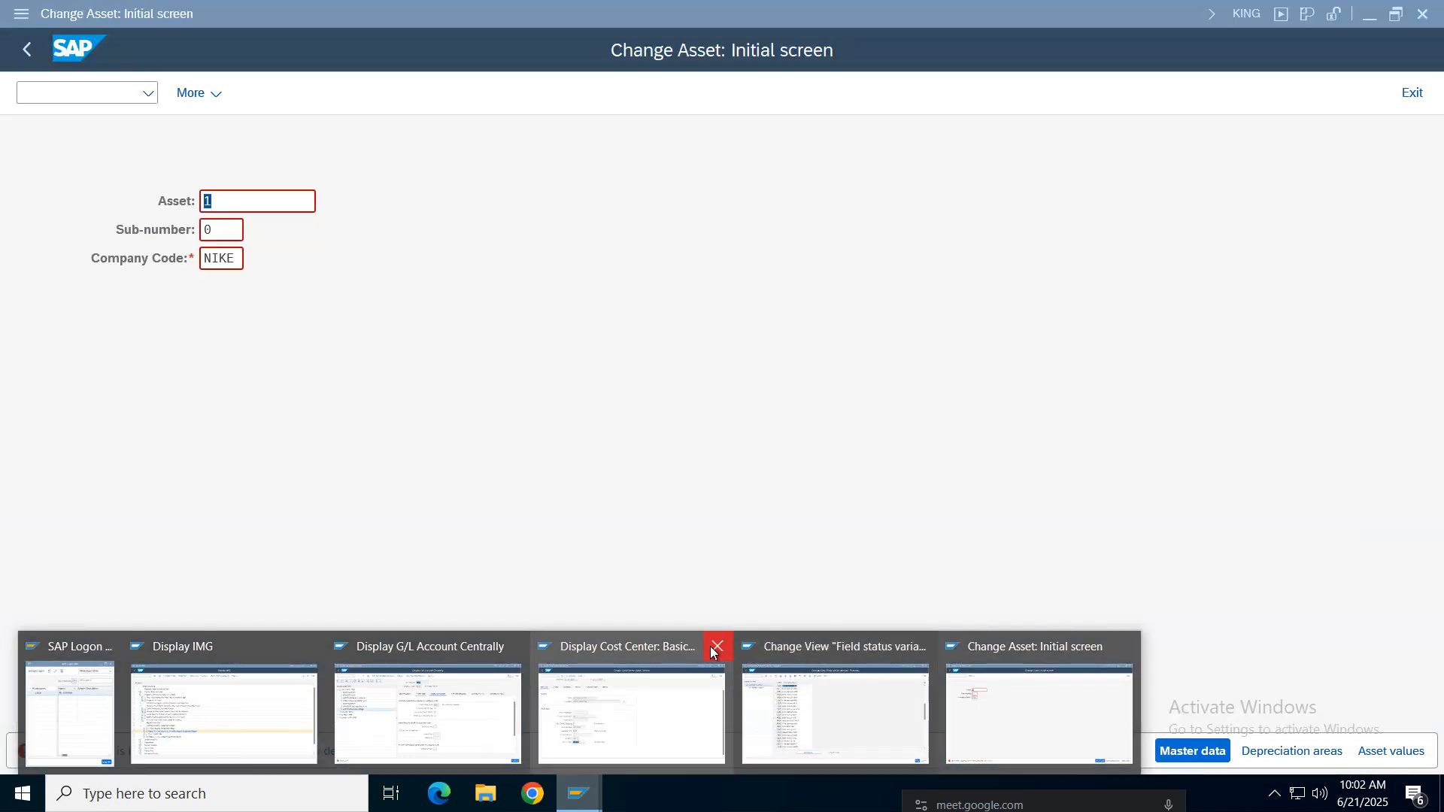
pyautogui.click(716, 647)
pyautogui.click(818, 648)
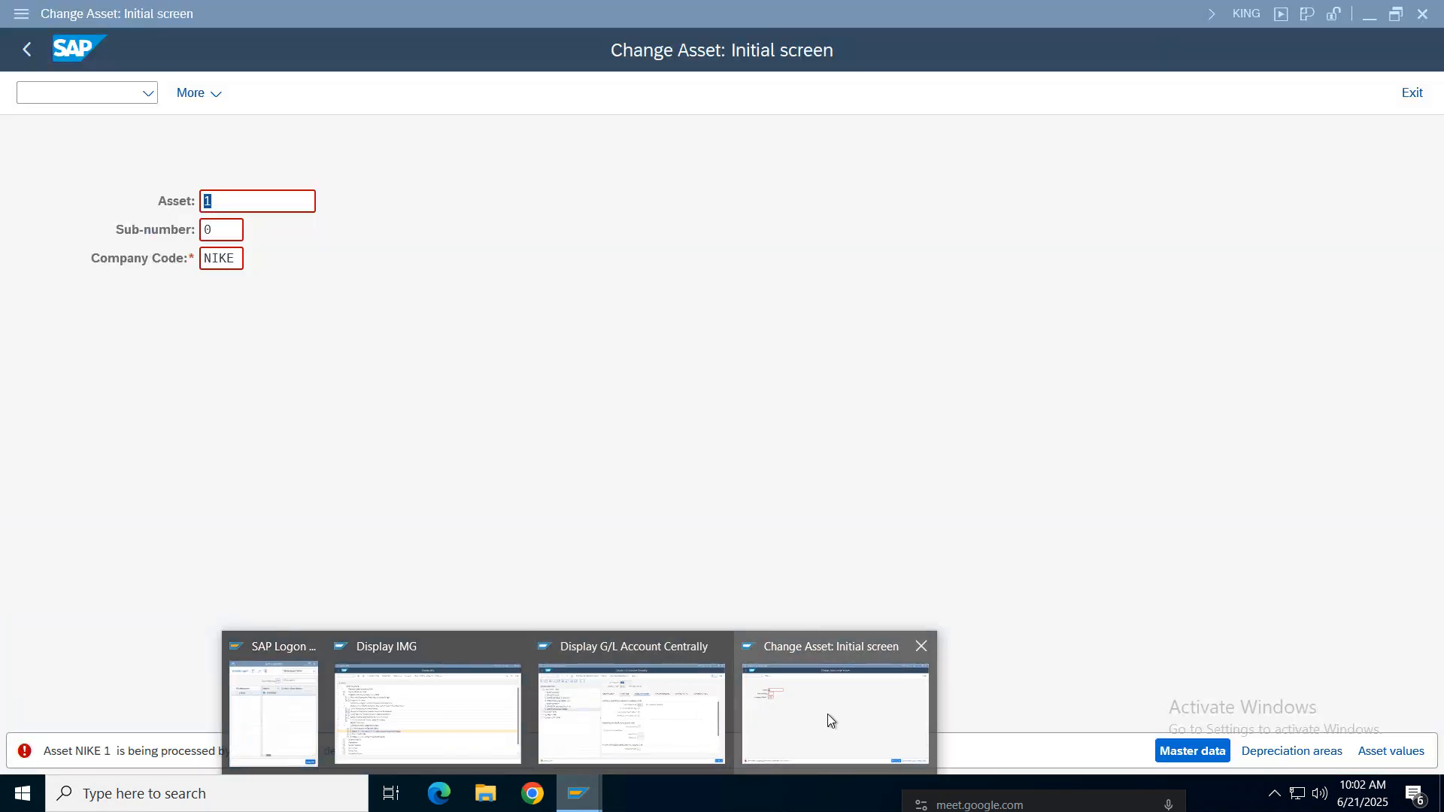
pyautogui.click(828, 715)
pyautogui.press('Return')
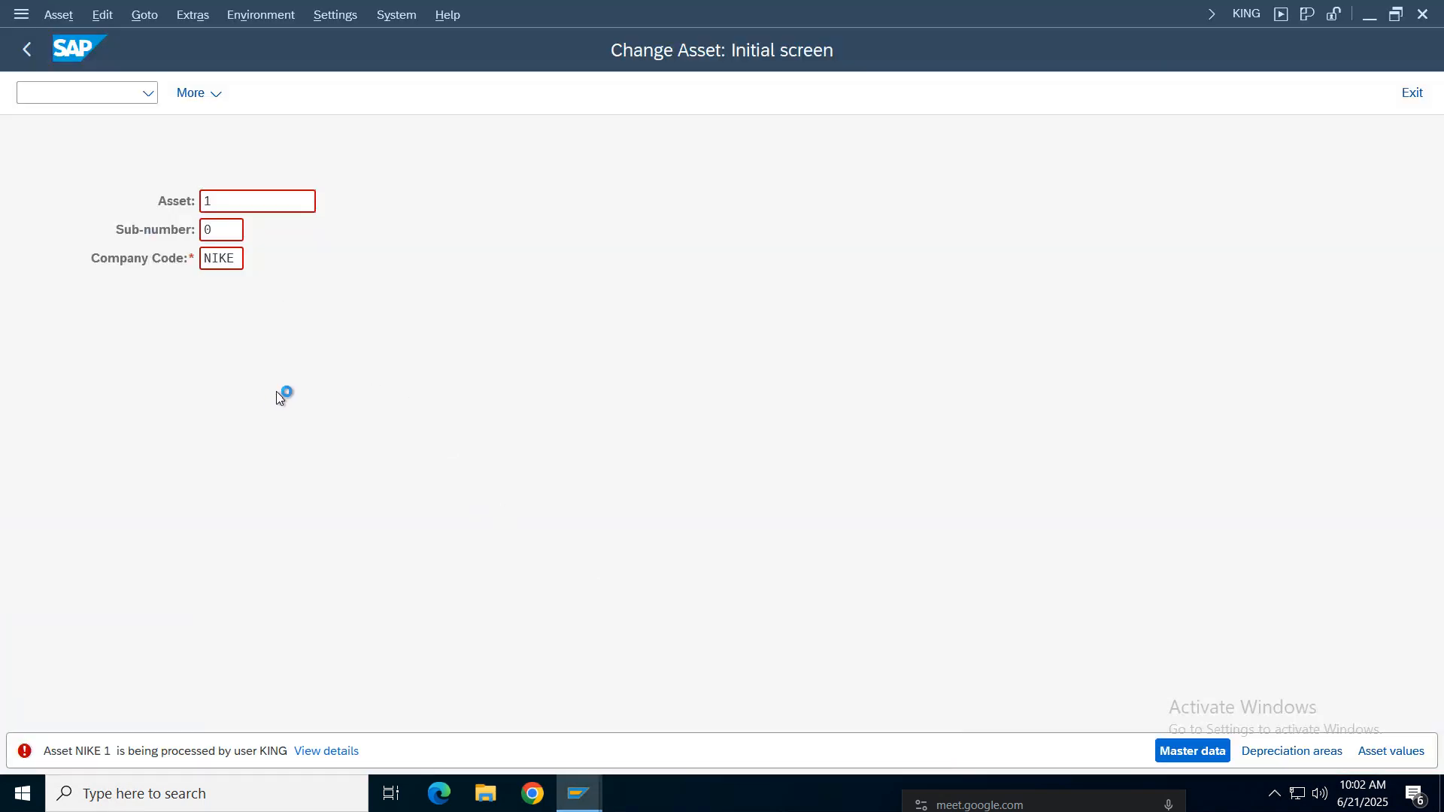
# Step: Clear the cost center in the asset's time-dependent data, overwriting the existing interval and suppressing that question in future
pyautogui.click(185, 233)
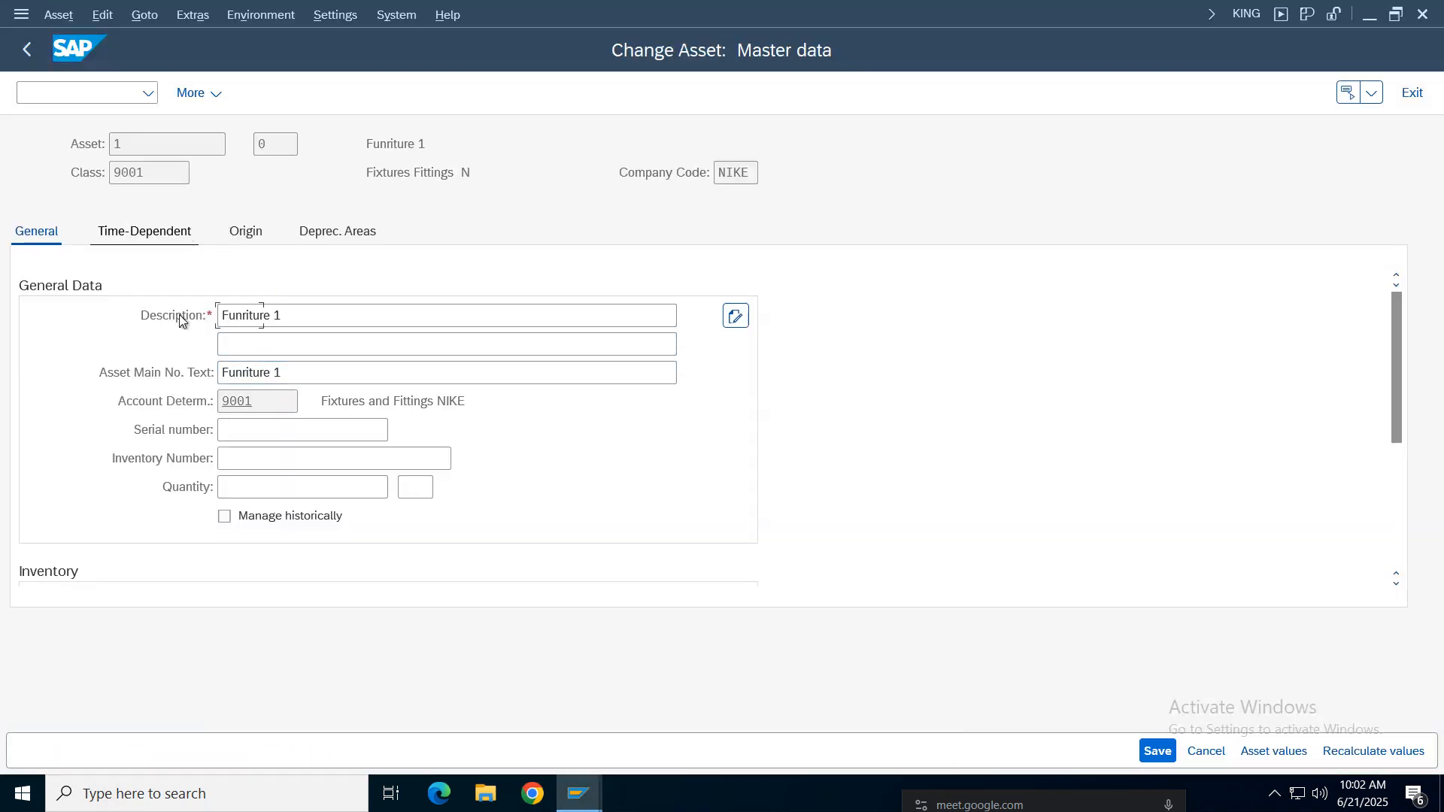
pyautogui.click(306, 352)
pyautogui.press('BackSpace')
pyautogui.press('BackSpace')
pyautogui.press('BackSpace')
pyautogui.press('BackSpace')
pyautogui.press('BackSpace')
pyautogui.press('BackSpace')
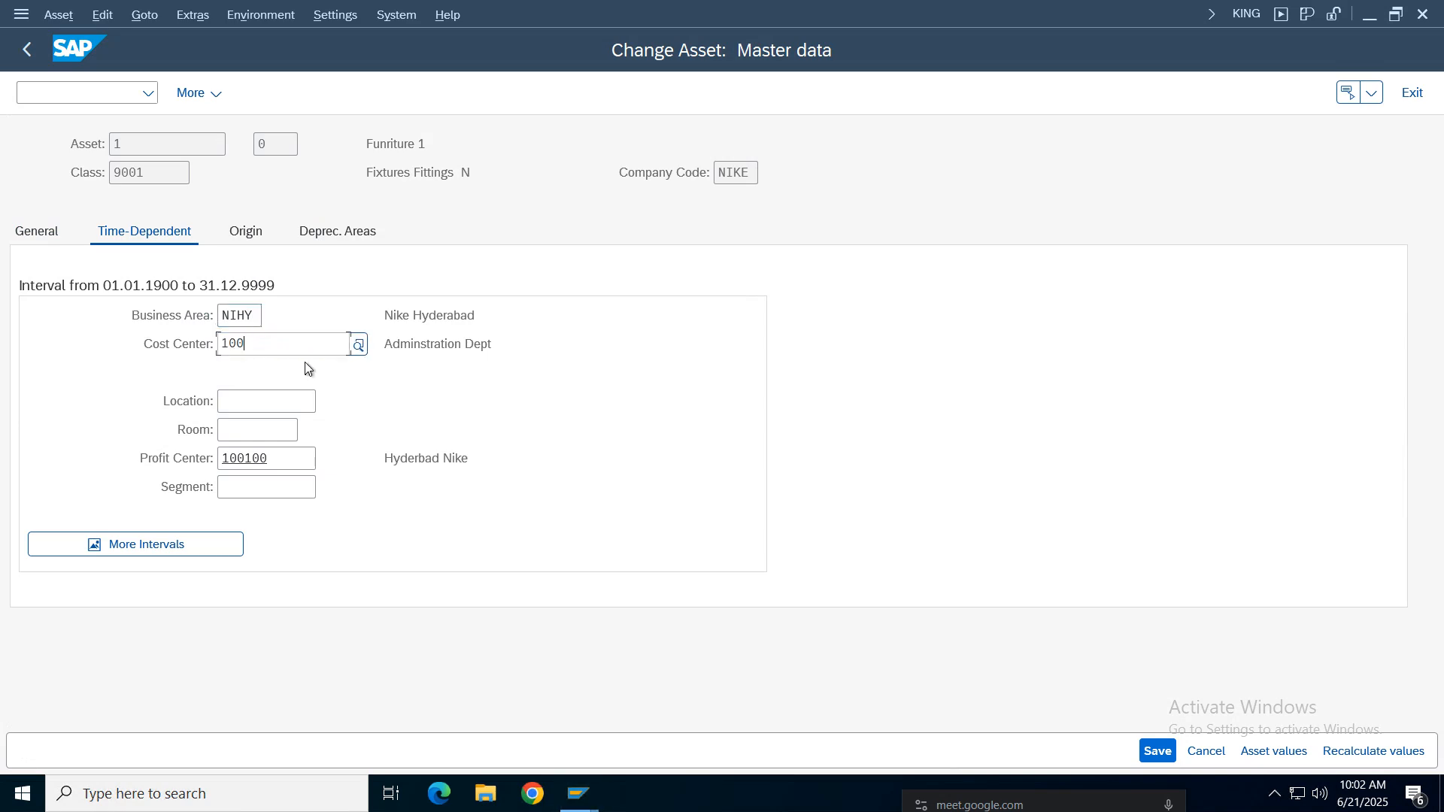
pyautogui.press('Return')
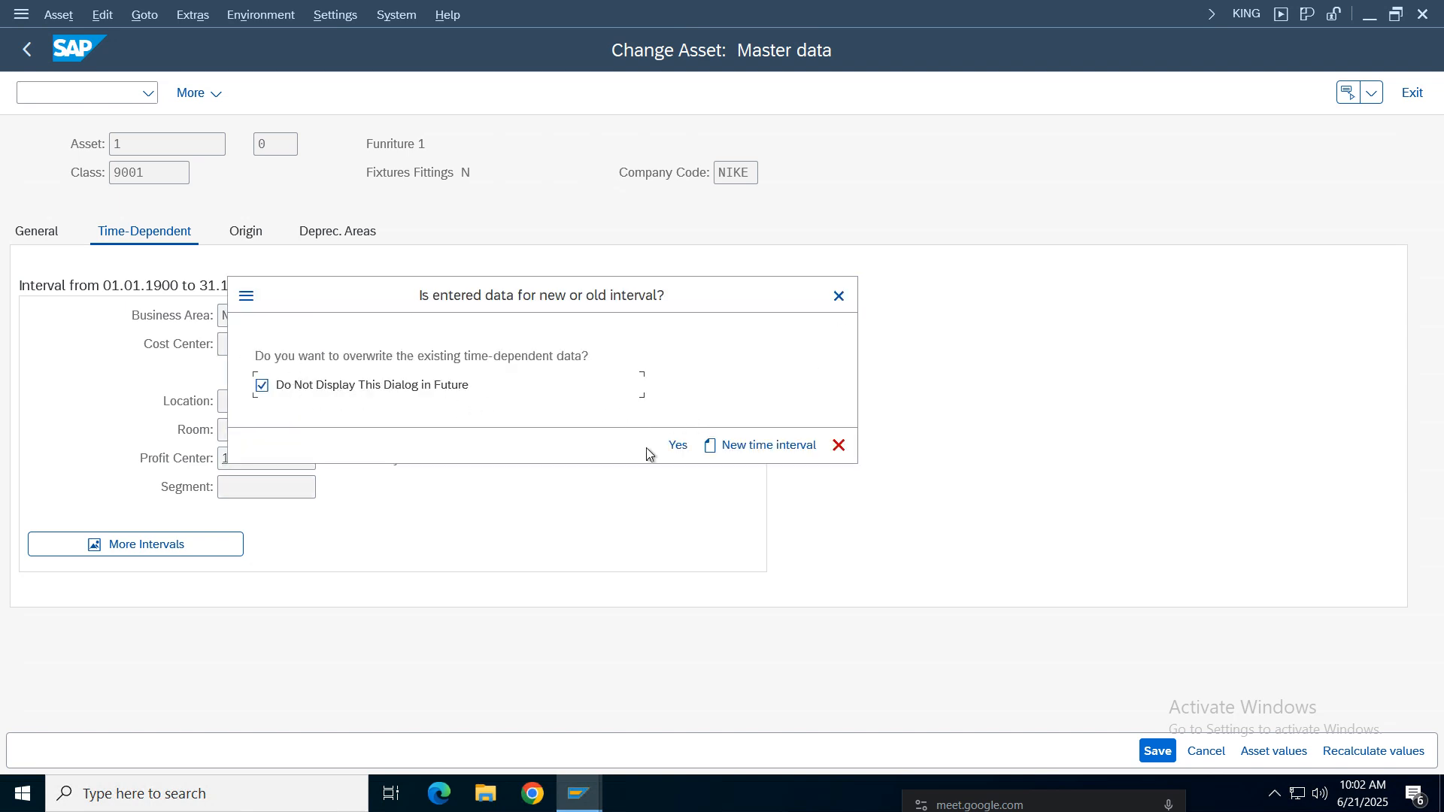
pyautogui.click(681, 446)
# Step: Clear the asset's profit center and business area and save the asset master record
pyautogui.click(278, 466)
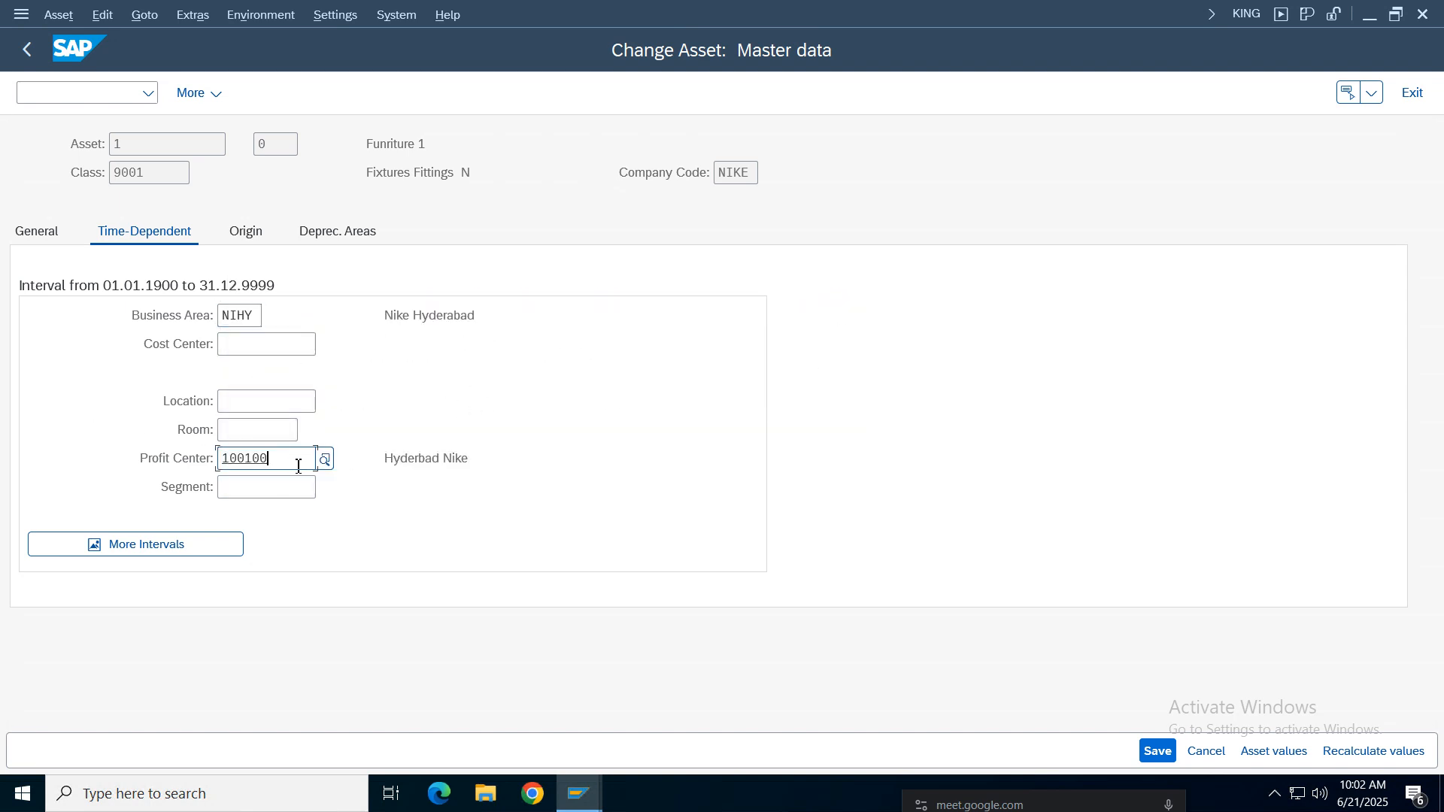
pyautogui.press('BackSpace')
pyautogui.press('BackSpace')
pyautogui.press('BackSpace')
pyautogui.press('BackSpace')
pyautogui.press('BackSpace')
pyautogui.press('BackSpace')
pyautogui.click(257, 316)
pyautogui.press('BackSpace')
pyautogui.press('BackSpace')
pyautogui.press('BackSpace')
pyautogui.press('BackSpace')
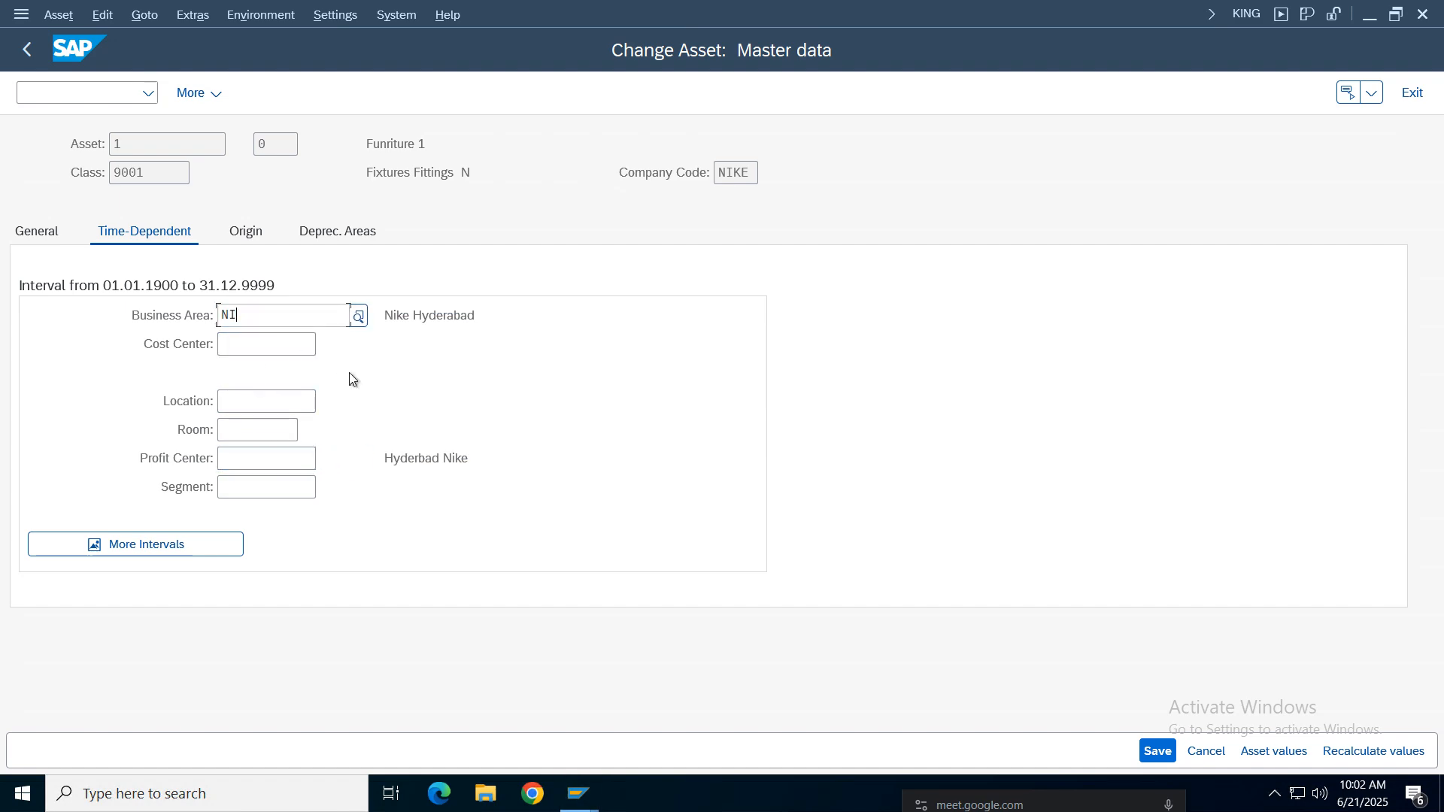
pyautogui.press('Return')
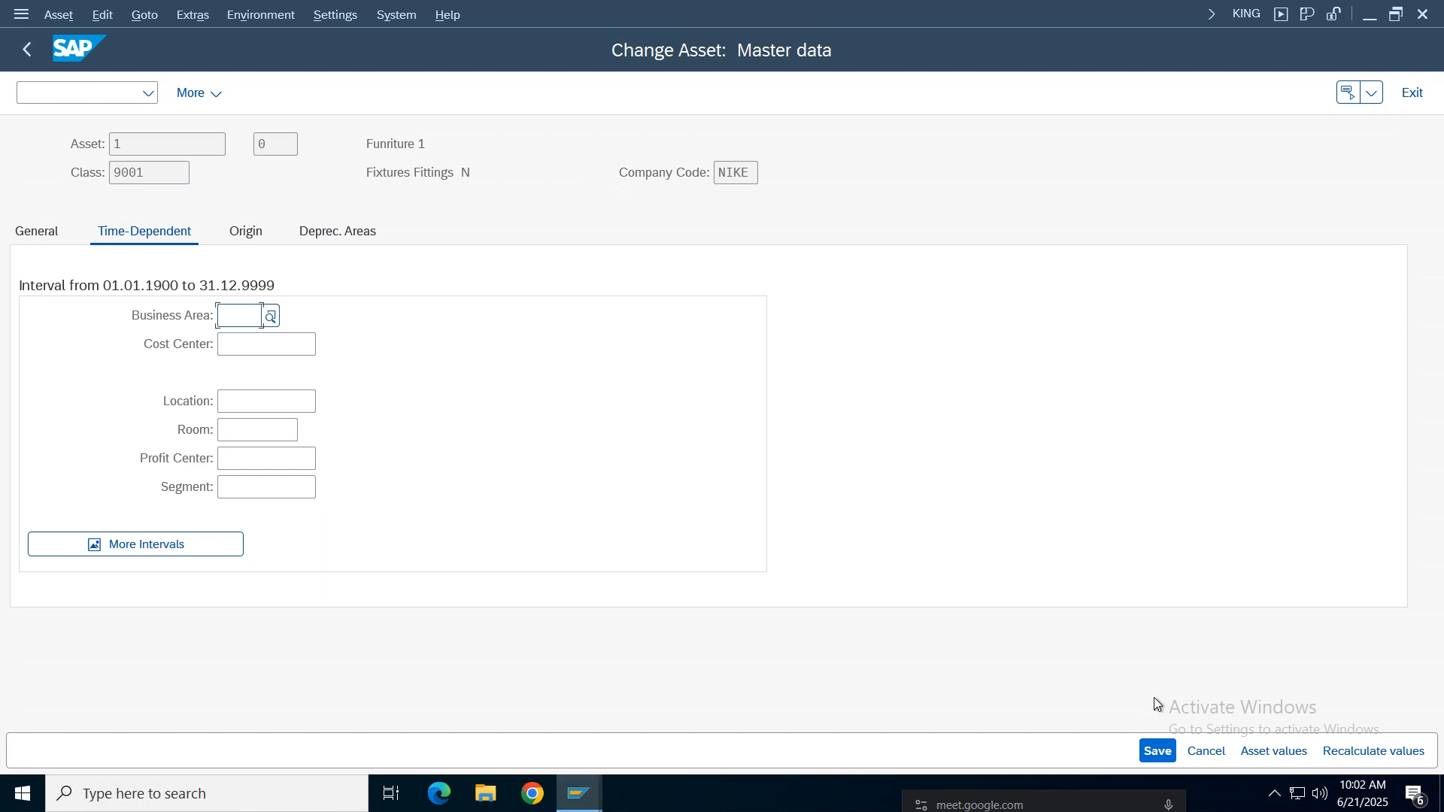
pyautogui.click(1152, 756)
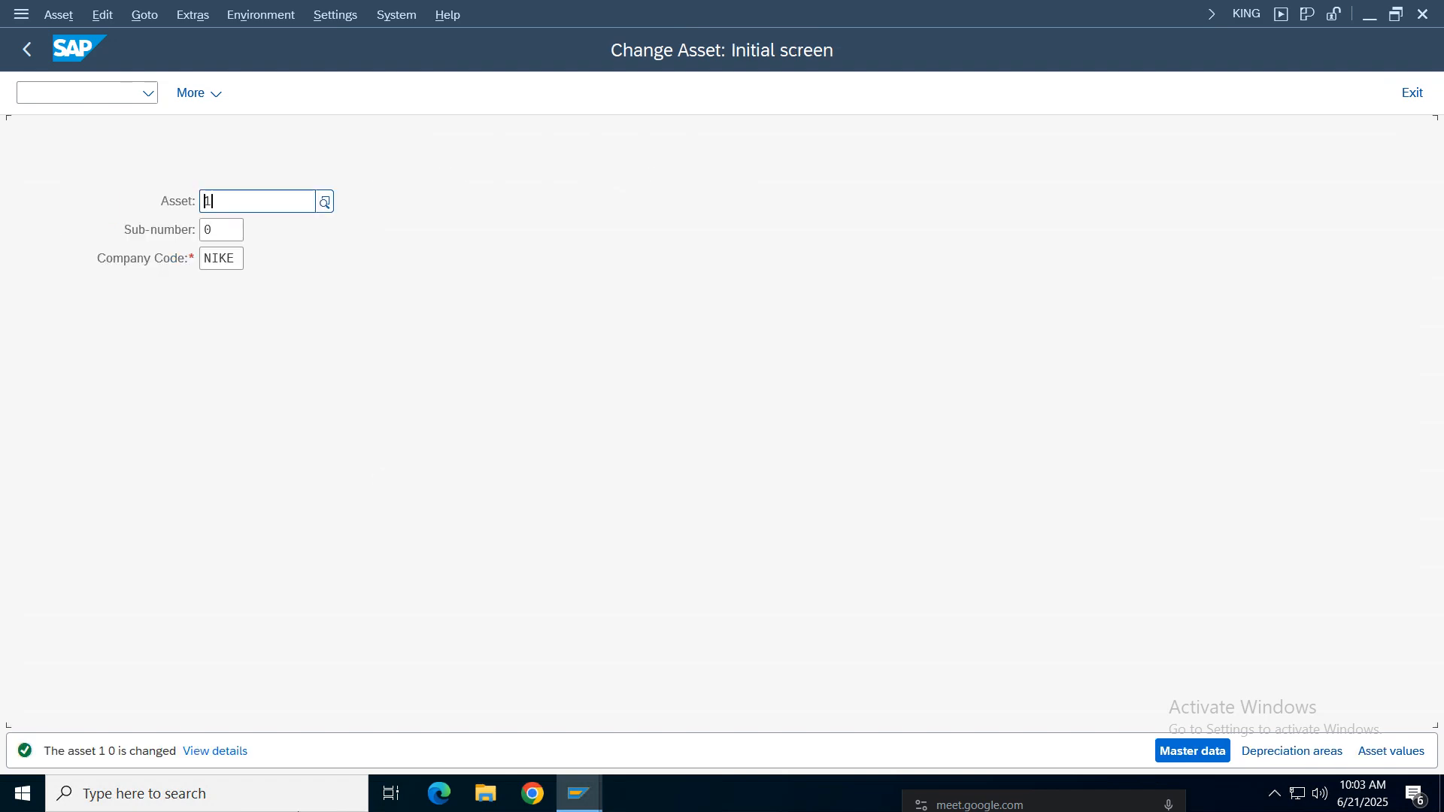
# Step: Leave the asset change transaction and start F-90, external acquisition with vendor, from the Fixed Assets posting functions
pyautogui.click(600, 803)
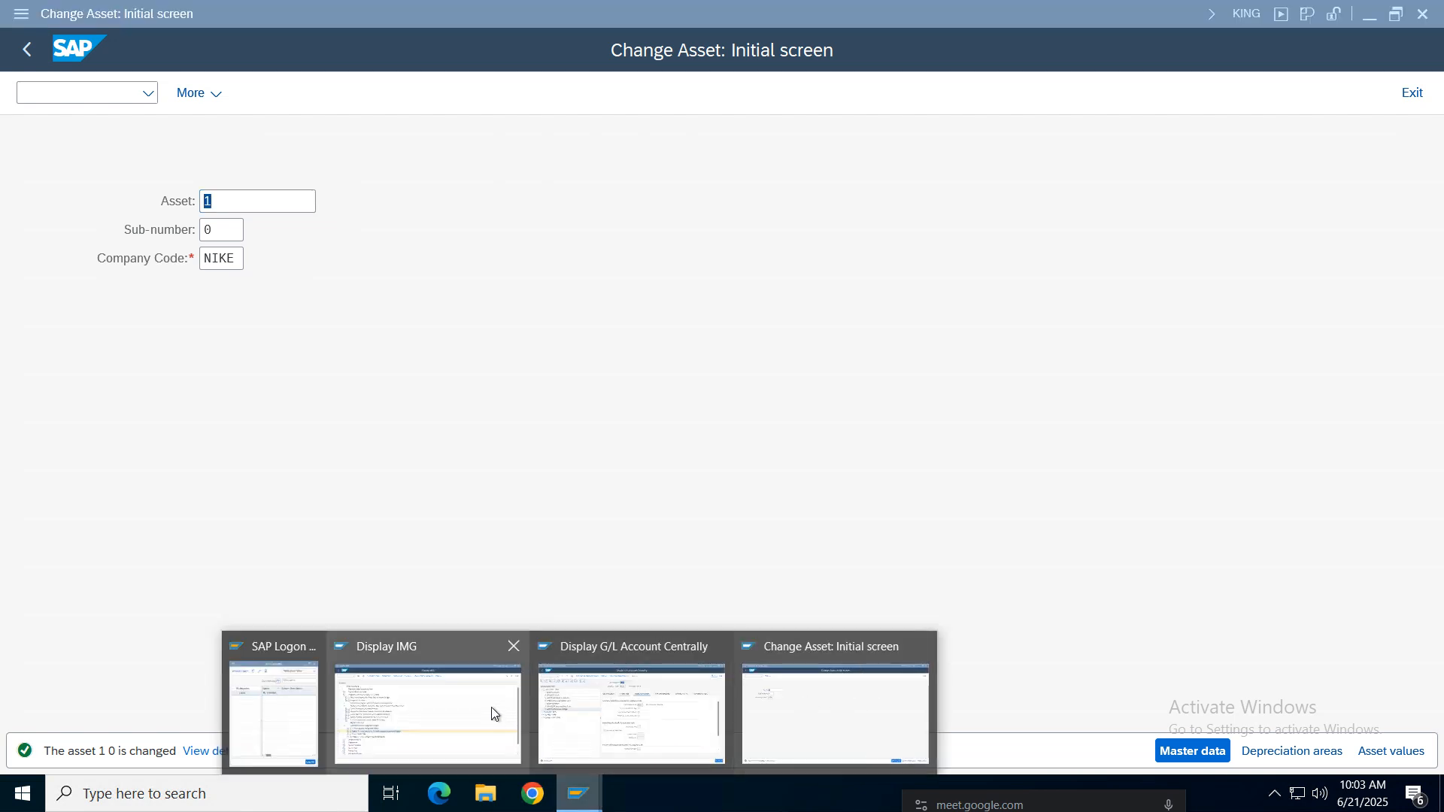
pyautogui.click(819, 721)
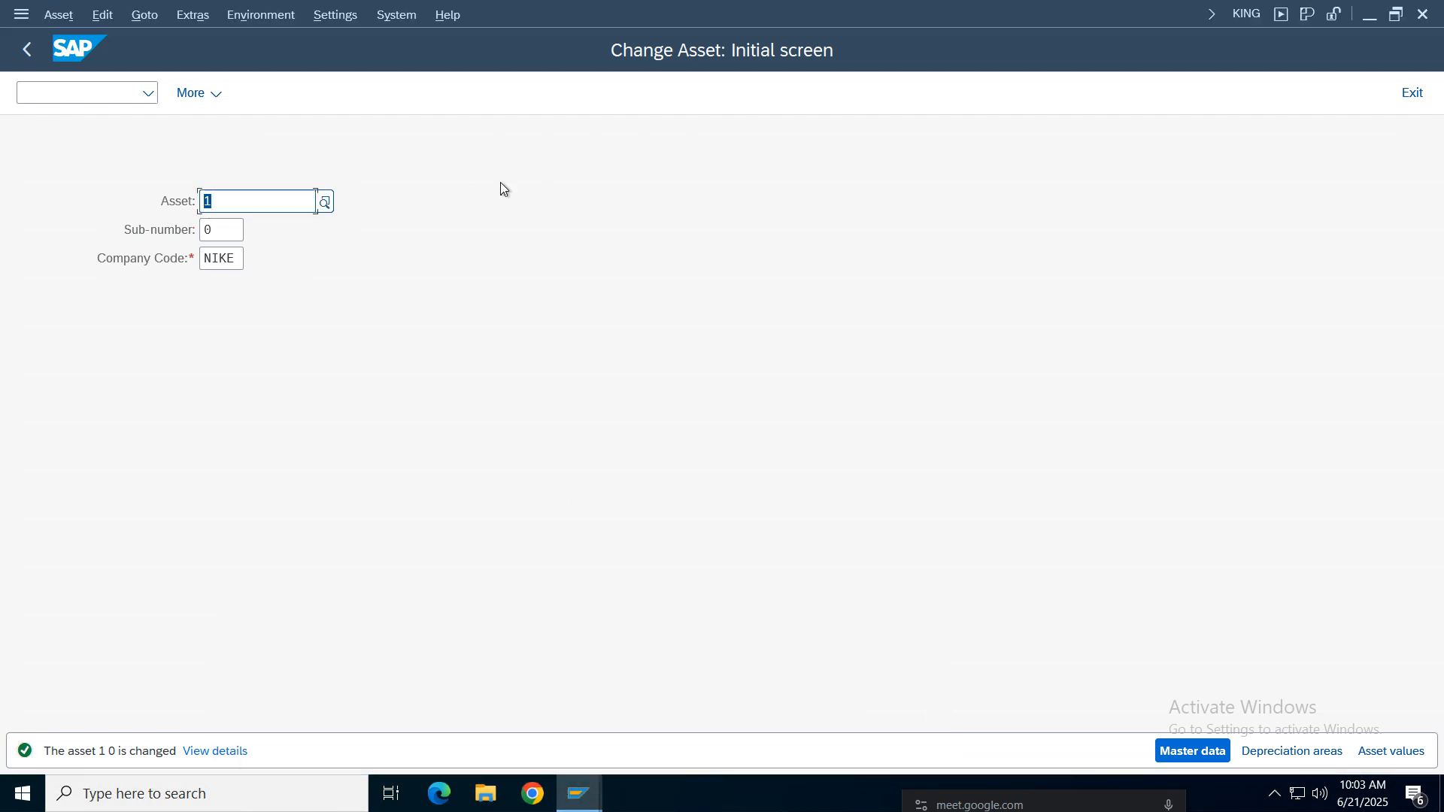
pyautogui.click(1412, 93)
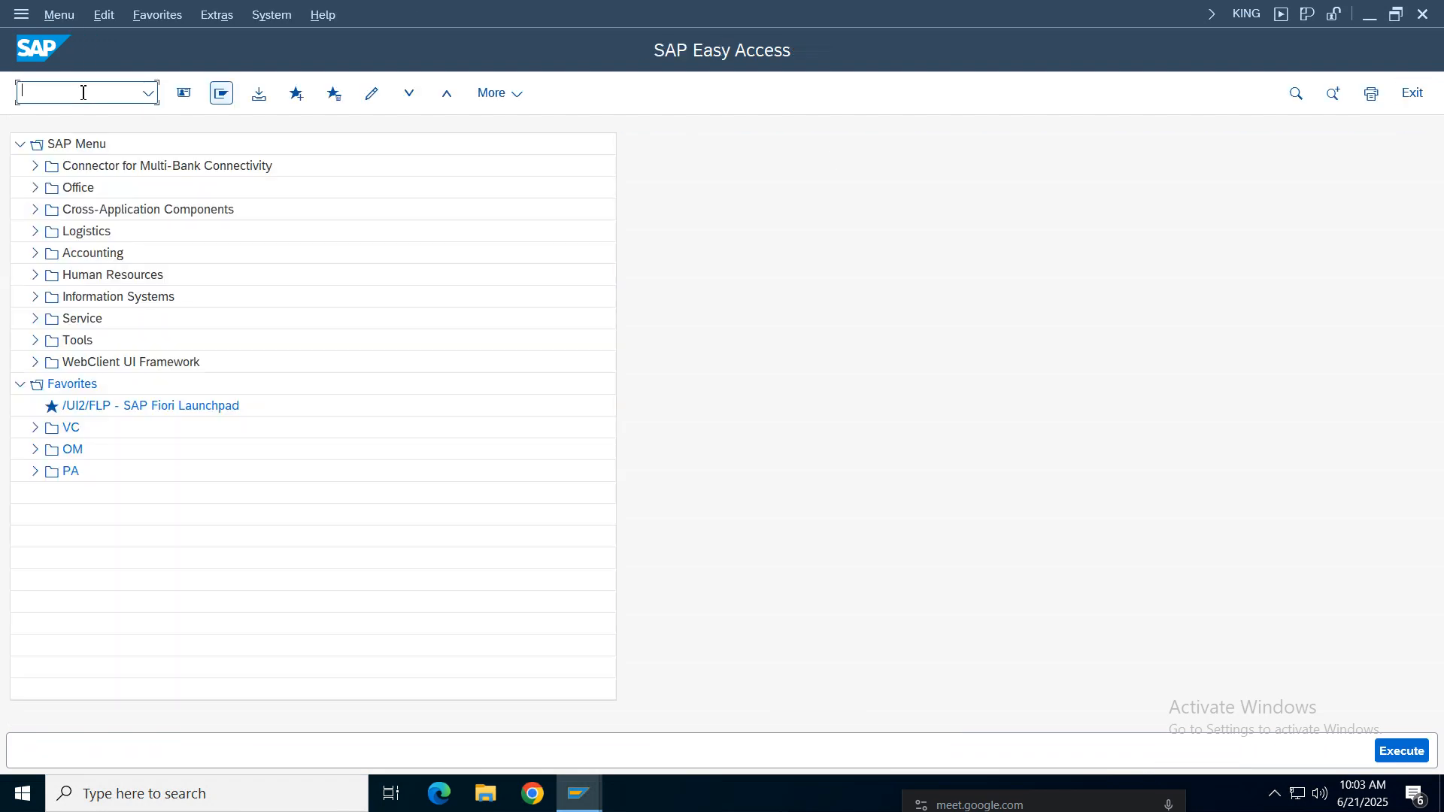
pyautogui.click(36, 253)
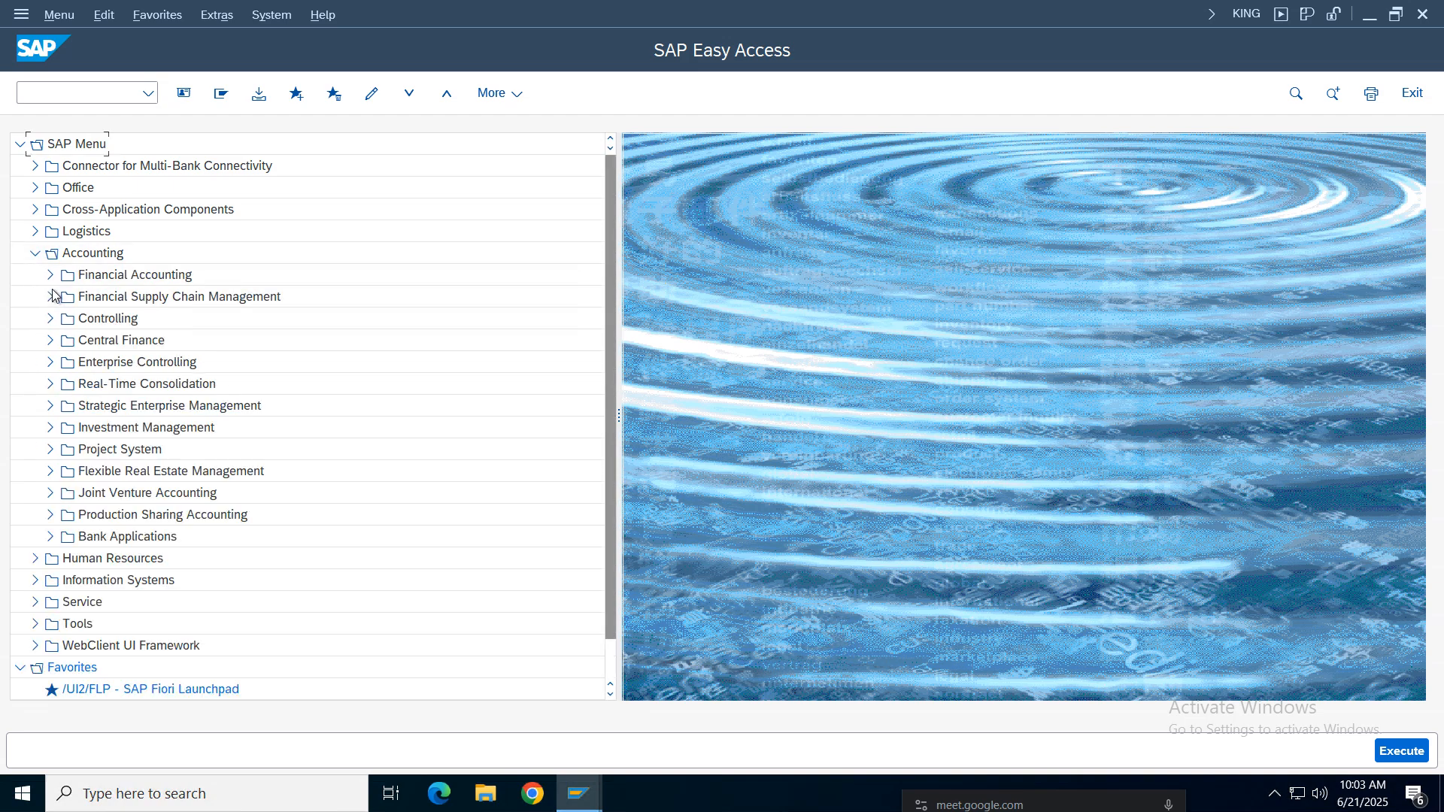
pyautogui.click(50, 274)
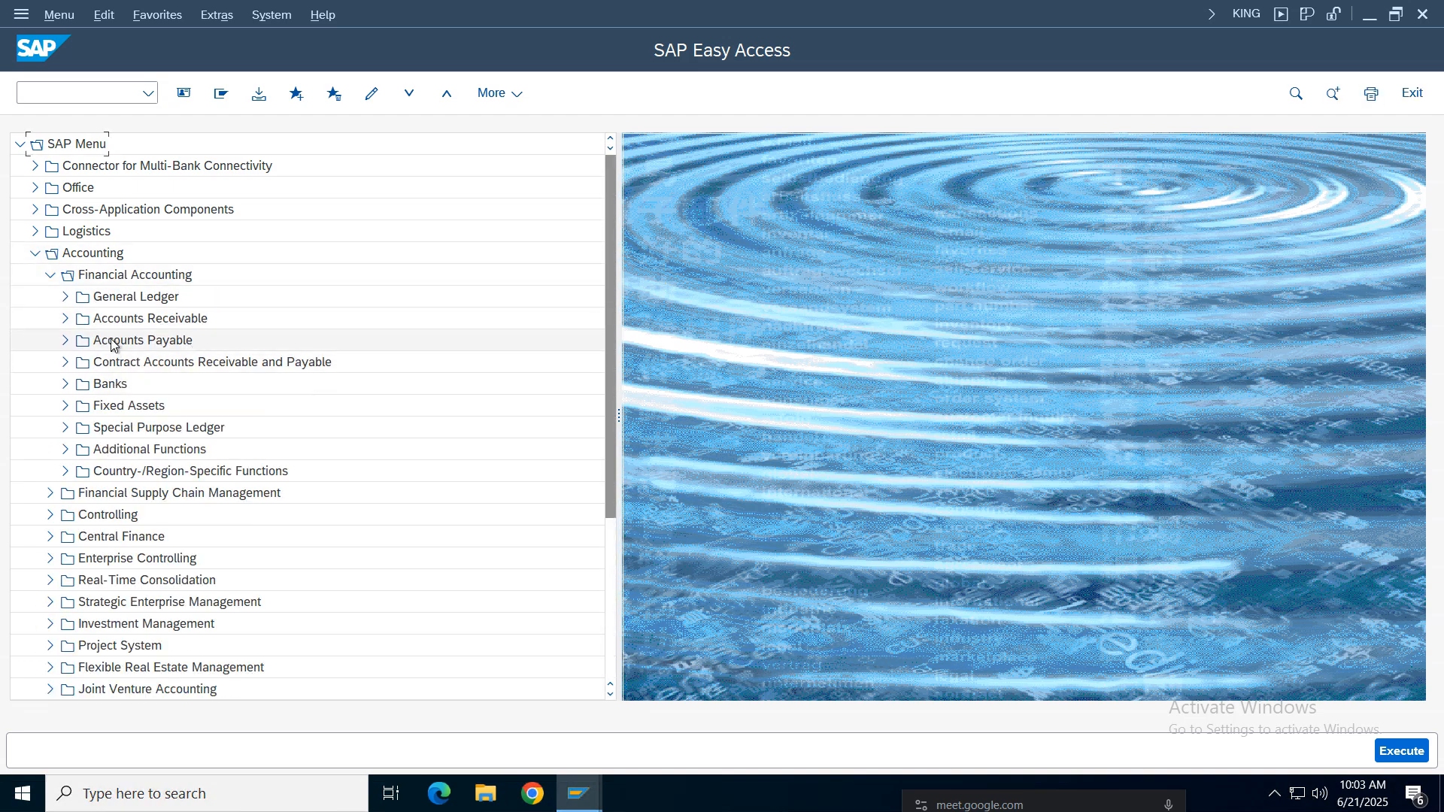
pyautogui.click(65, 407)
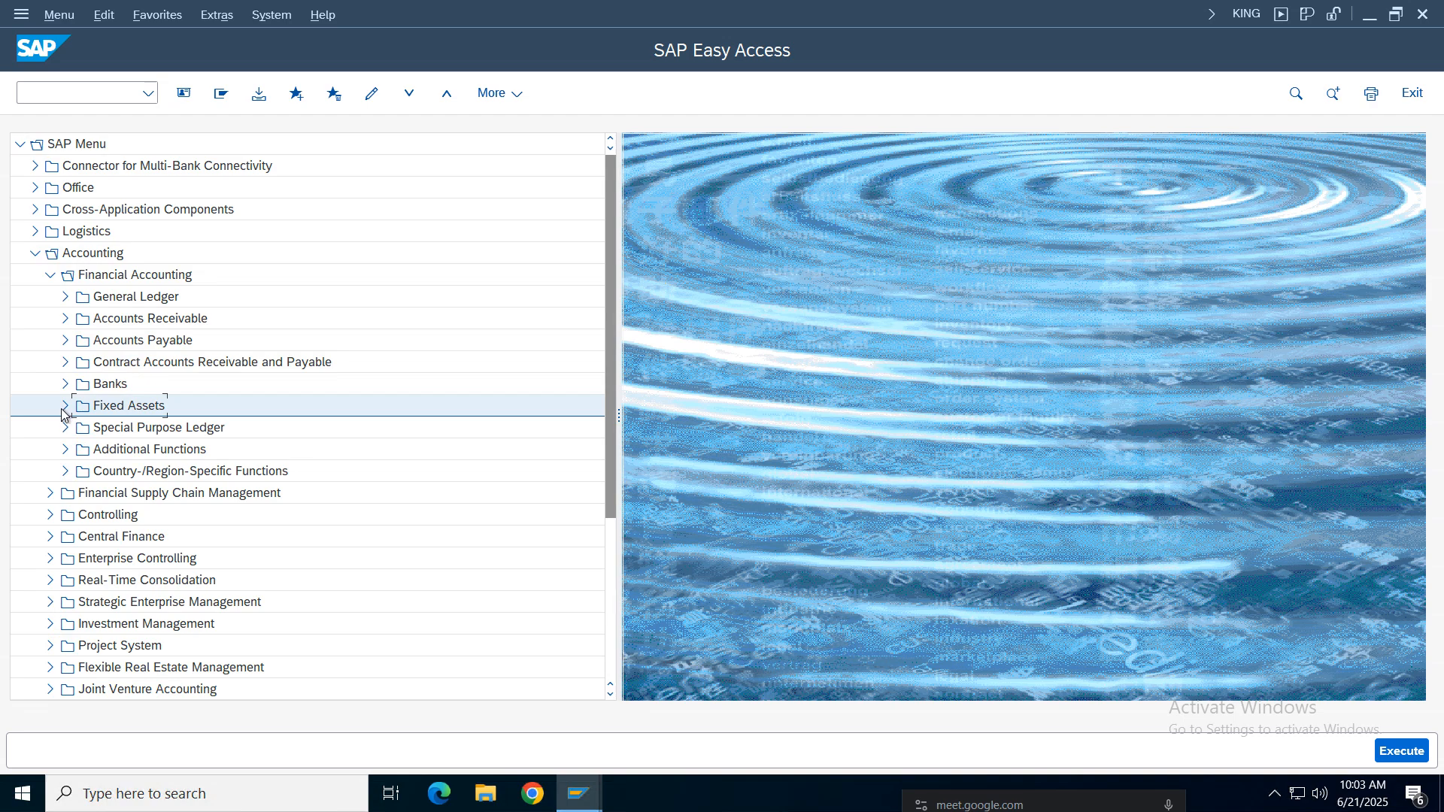
pyautogui.click(79, 430)
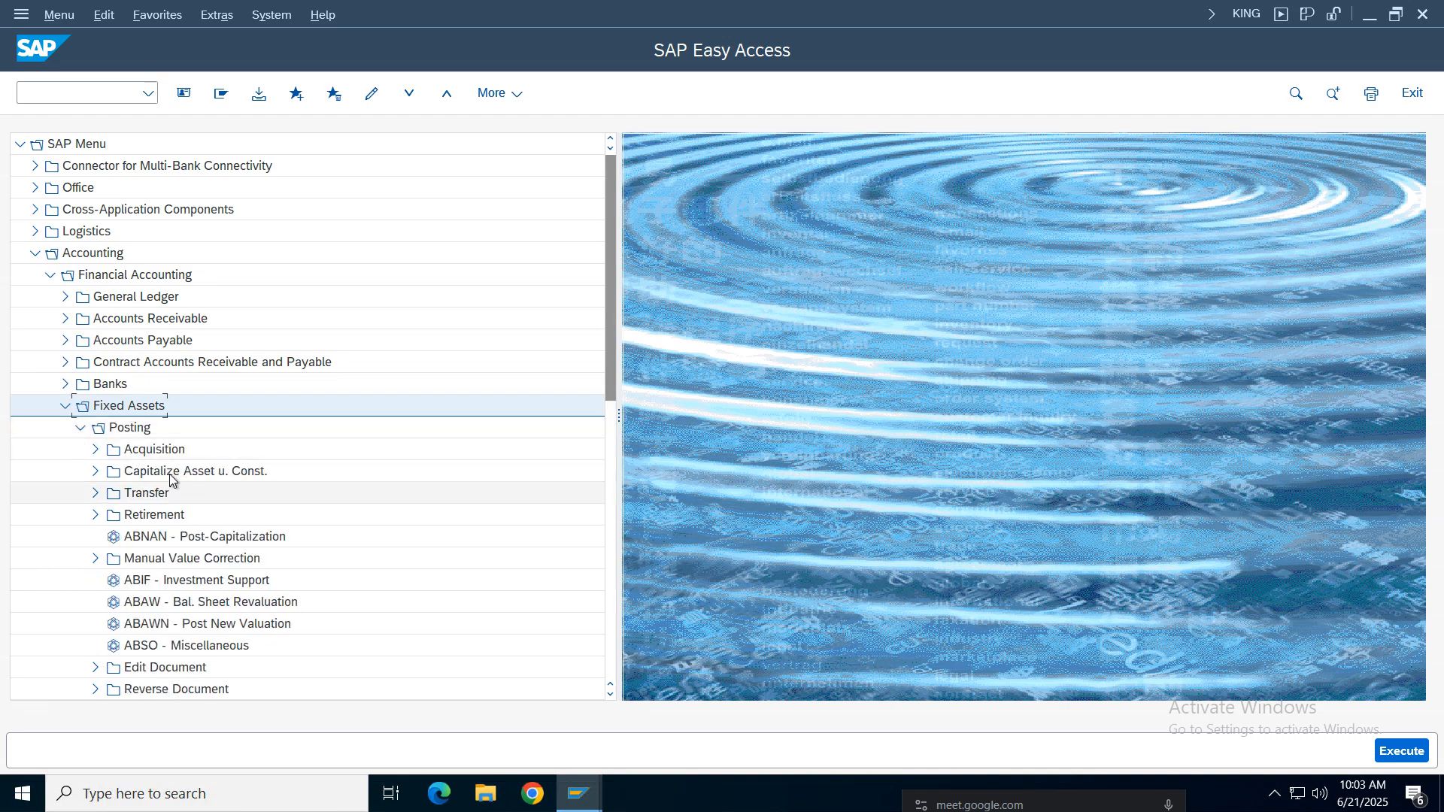
pyautogui.click(96, 451)
pyautogui.doubleClick(173, 473)
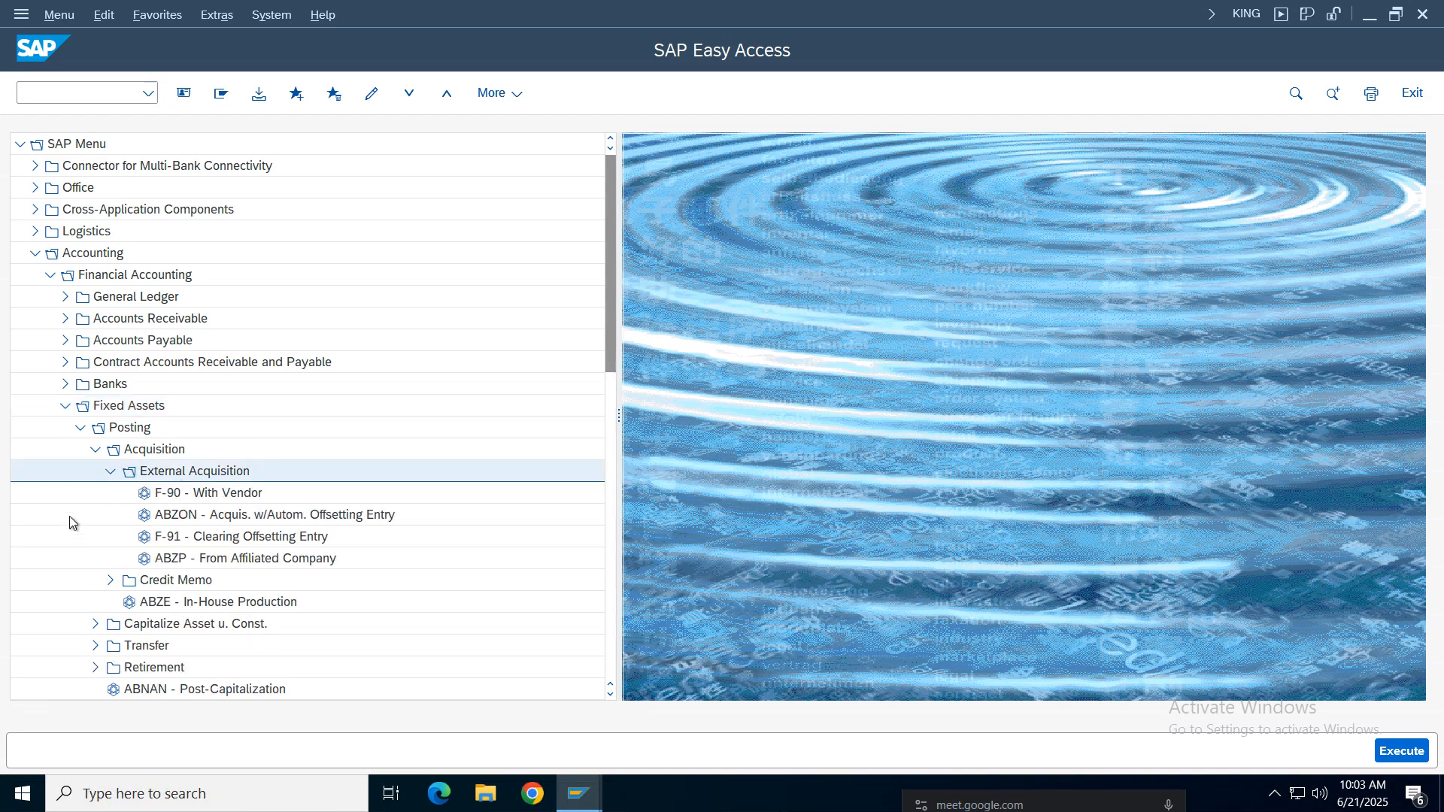
pyautogui.doubleClick(226, 493)
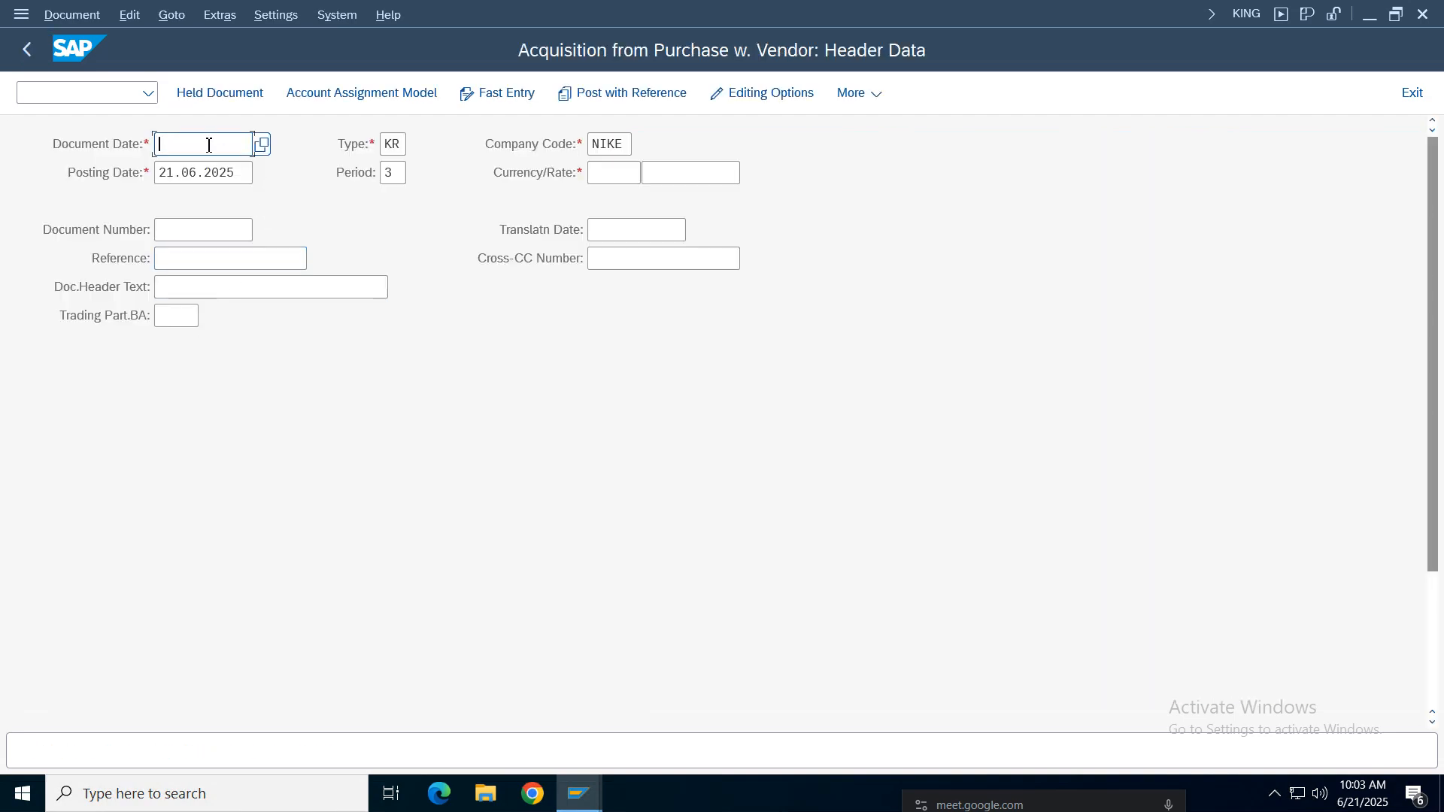
# Step: Fill in the acquisition header with document and posting date 01.04.2025 and Asset Purc as reference and header text
pyautogui.click(193, 174)
pyautogui.moveTo(246, 174); pyautogui.dragTo(103, 172)
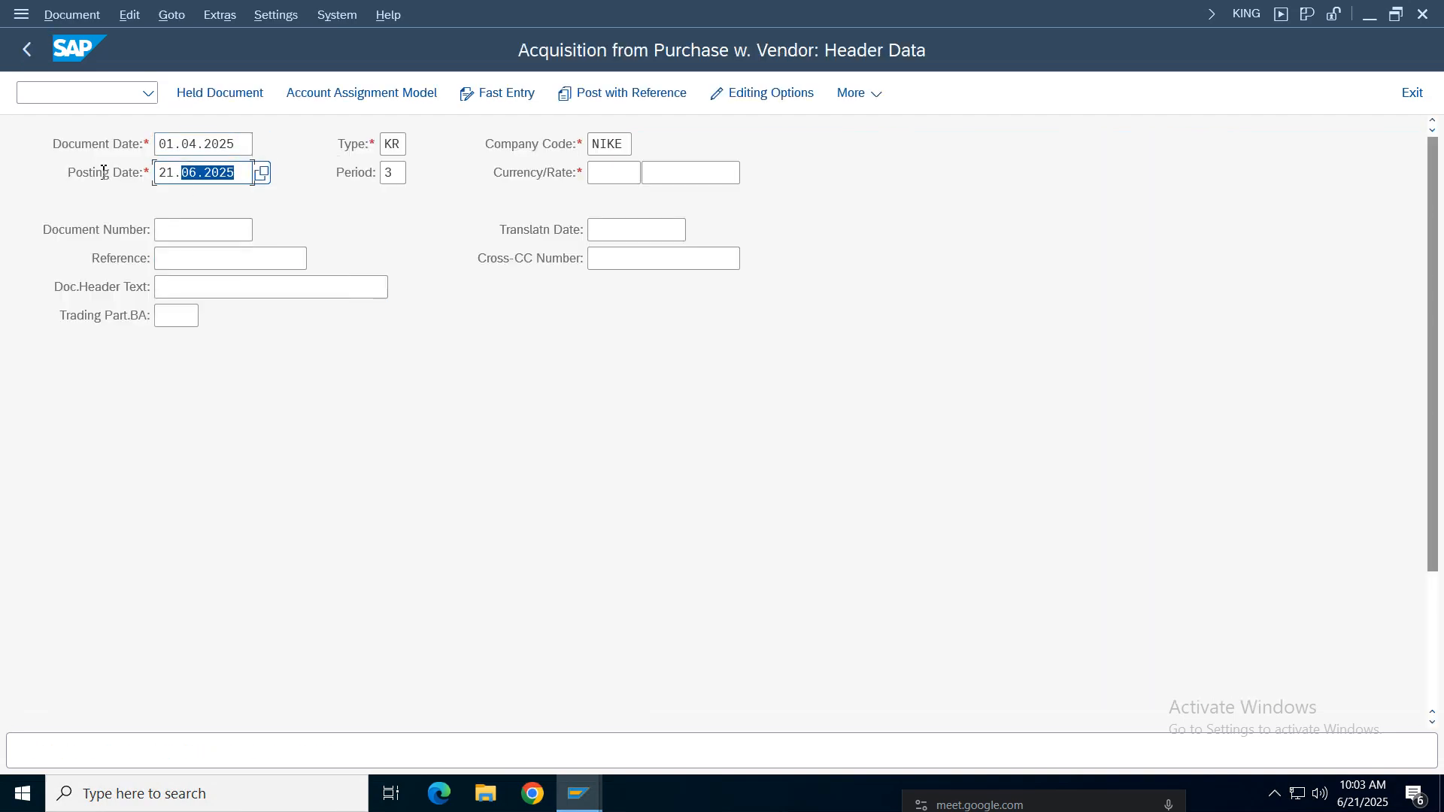
pyautogui.press('BackSpace')
pyautogui.click(201, 200)
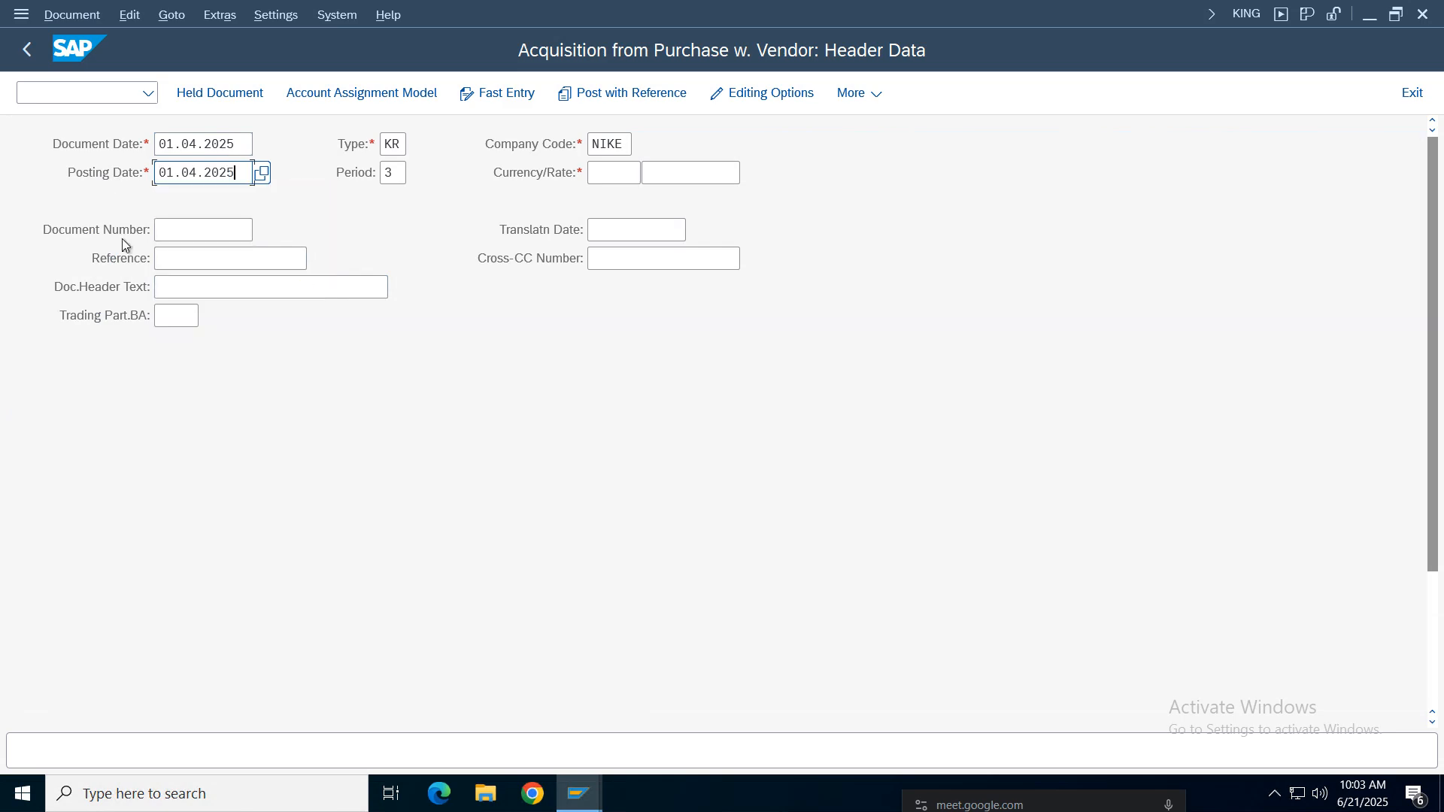
pyautogui.click(166, 261)
pyautogui.click(180, 285)
pyautogui.click(182, 288)
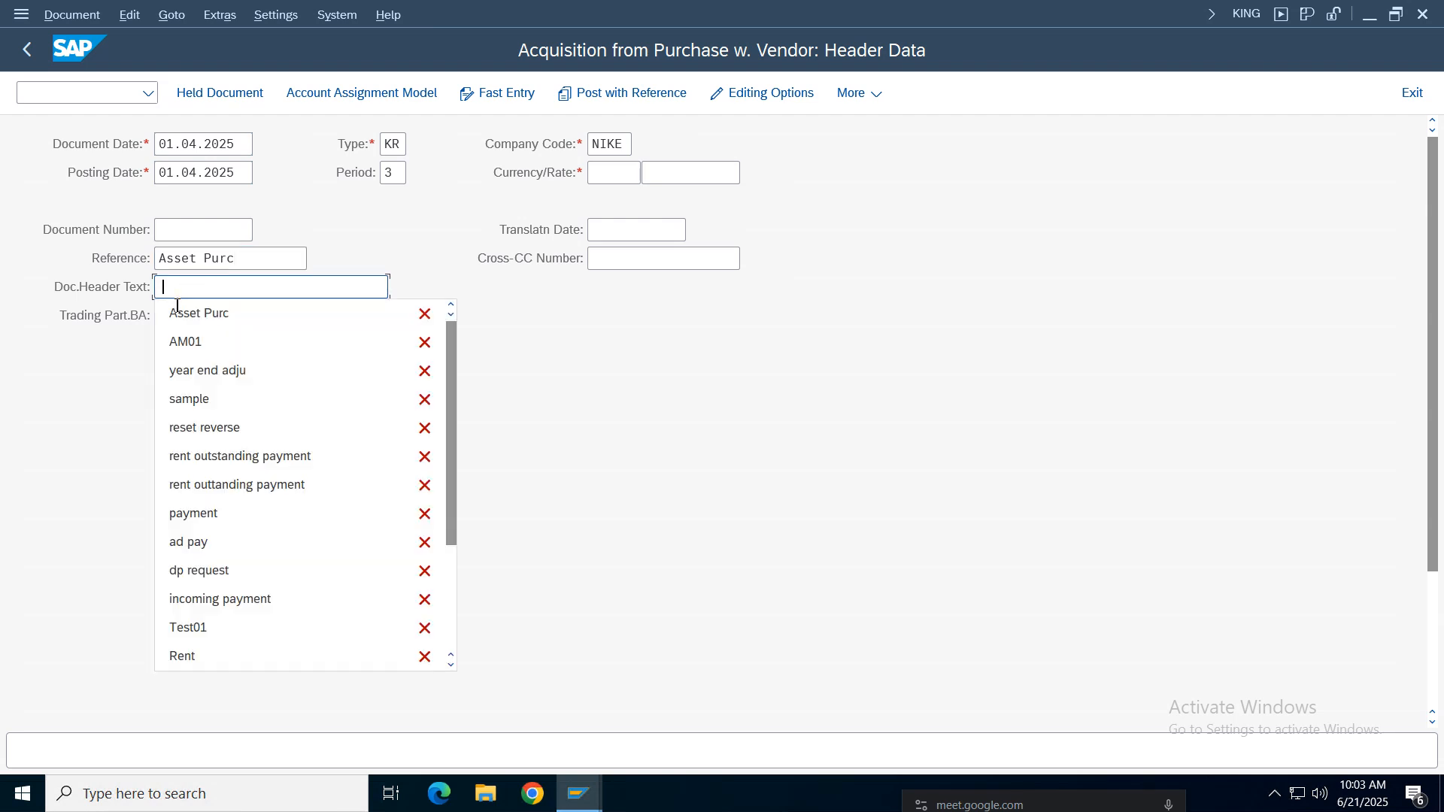
pyautogui.click(181, 312)
# Step: Choose the General Electric vendor account for the first line item, set the currency to INR and confirm the header data
pyautogui.scroll(-3, 752, 478)
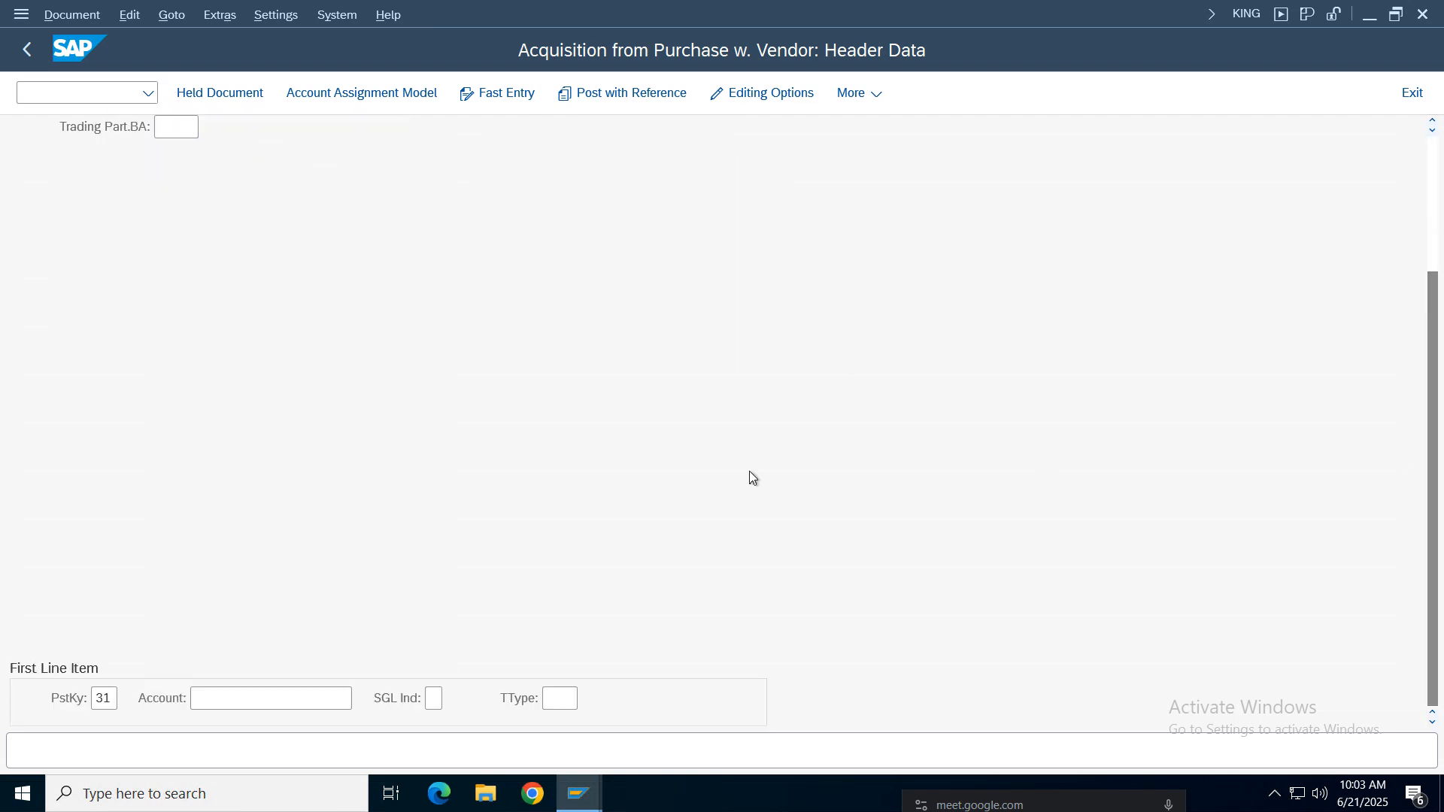
pyautogui.click(248, 696)
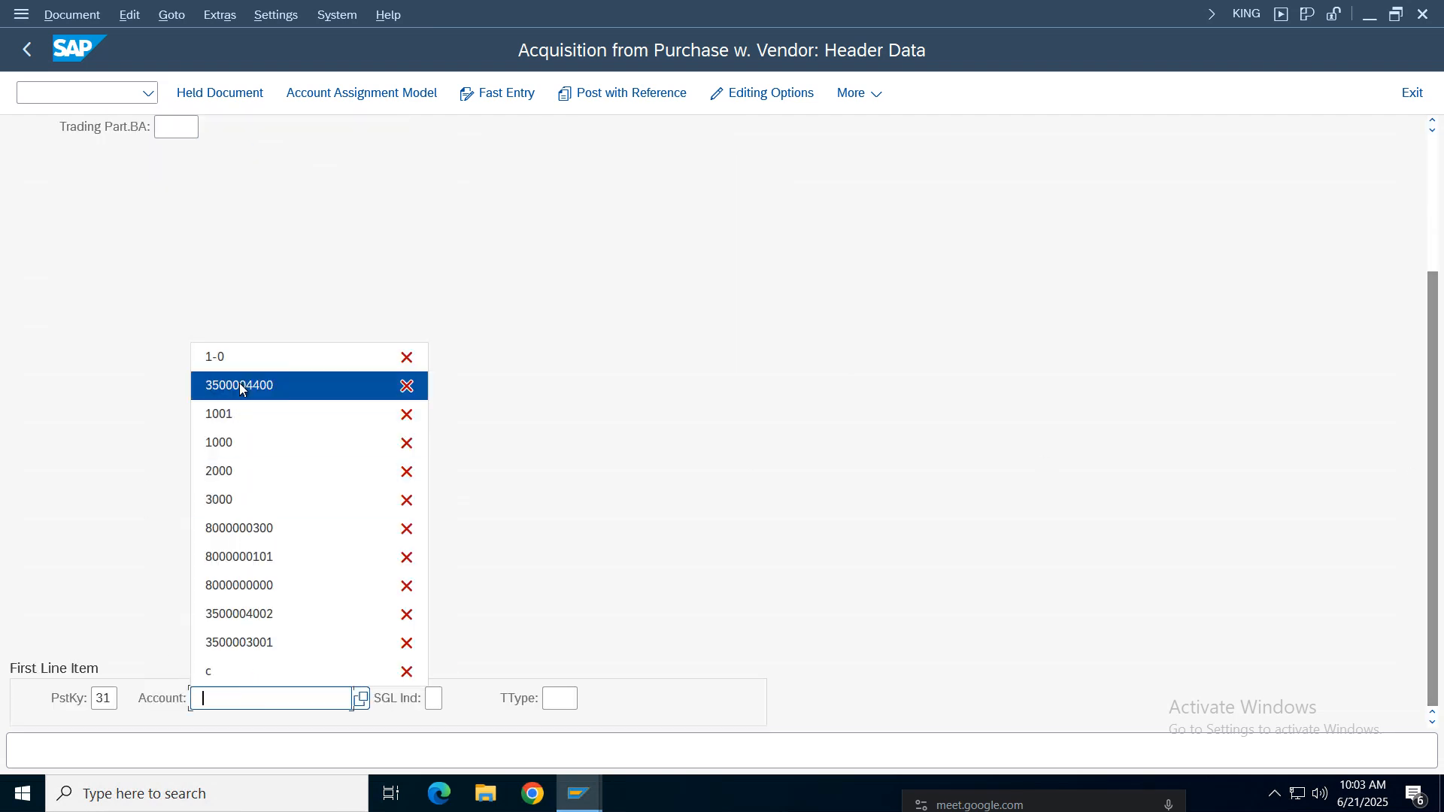
pyautogui.click(240, 386)
pyautogui.press('Return')
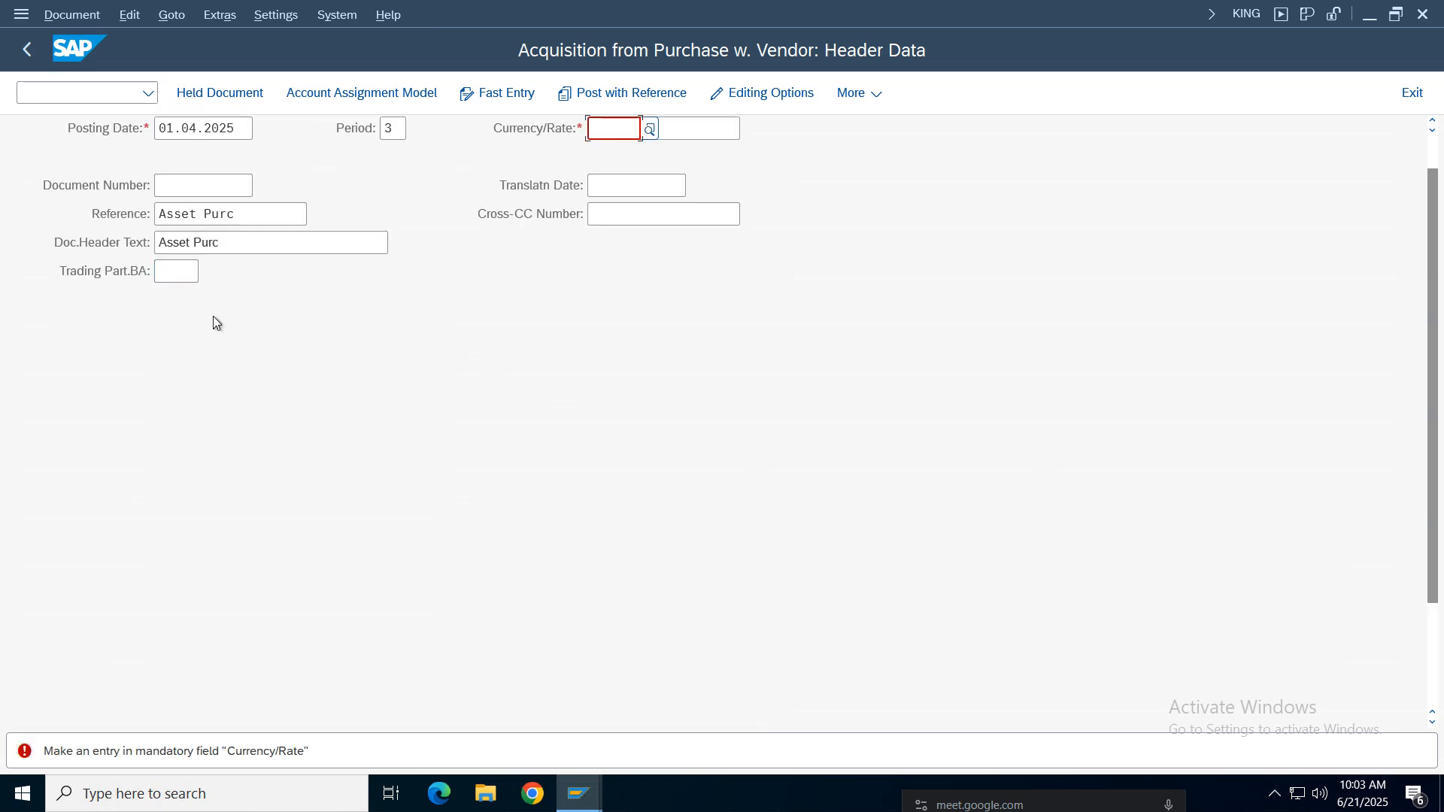
pyautogui.write('inr')
pyautogui.press('Return')
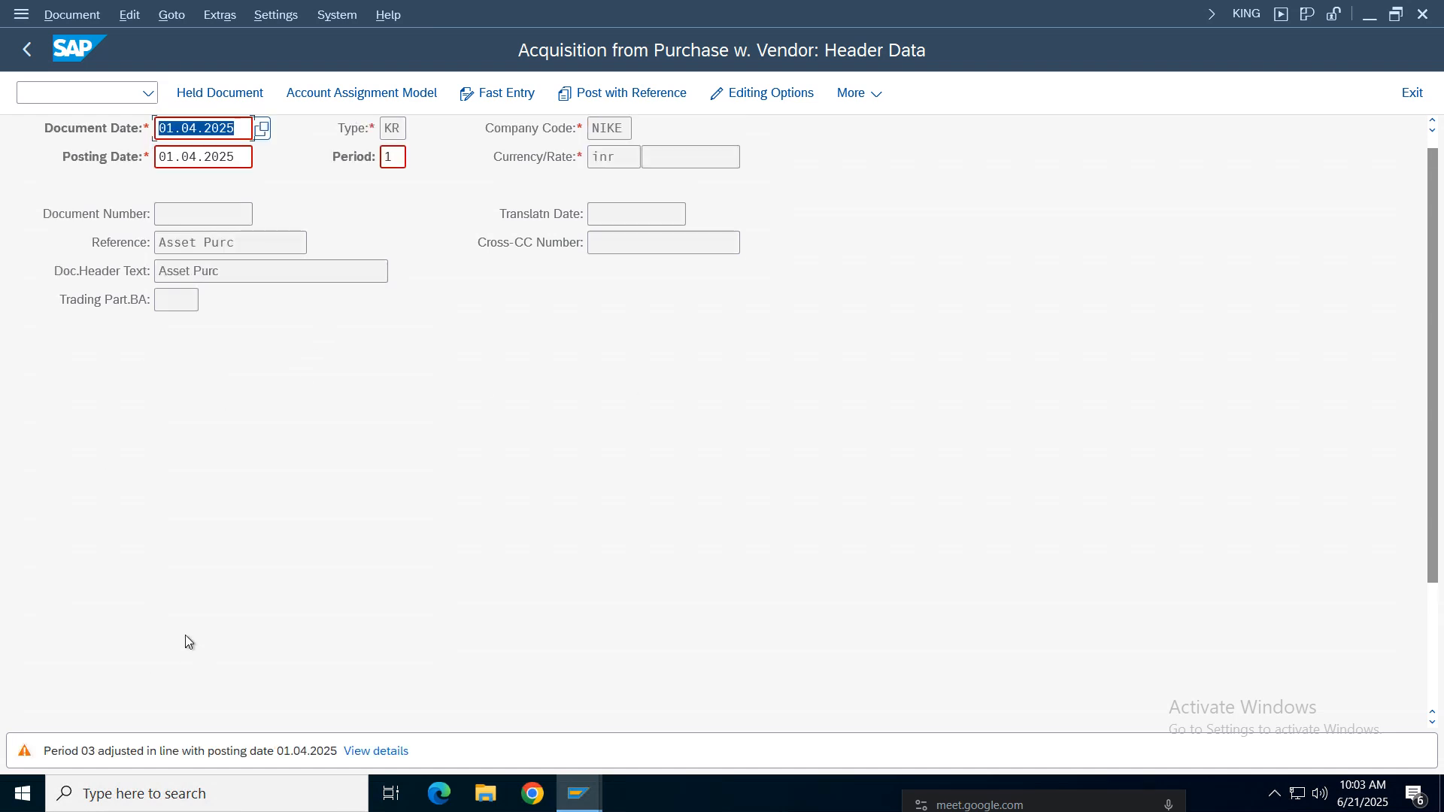
# Step: Accept the period adjustment and enter 600000 INR and the text Asset Acqusition in the vendor line item
pyautogui.press('Return')
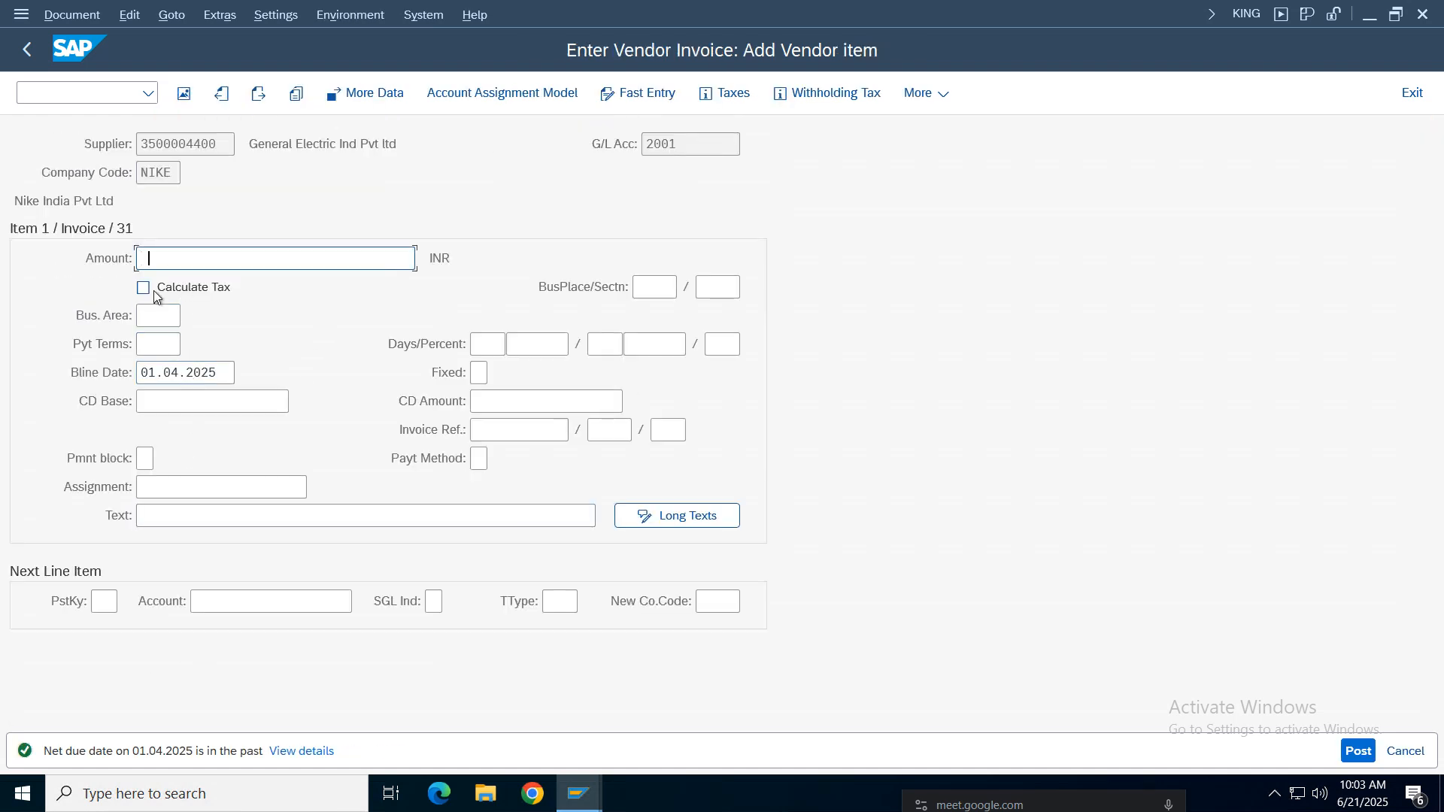
pyautogui.press('Down')
pyautogui.press('Return')
pyautogui.click(167, 519)
pyautogui.press('BackSpace')
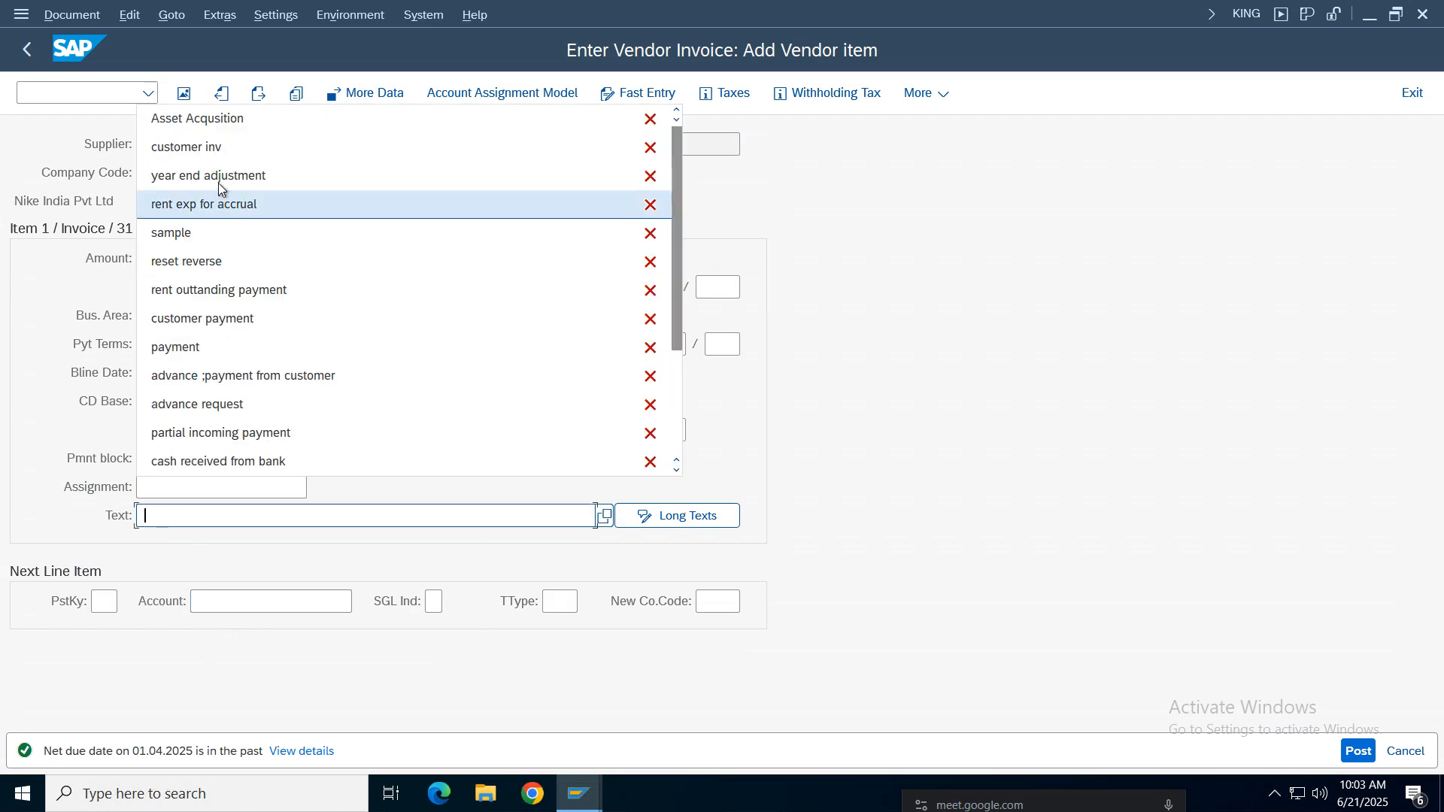
pyautogui.click(187, 120)
# Step: Set the next line item's posting key to 70
pyautogui.click(104, 602)
pyautogui.press('BackSpace')
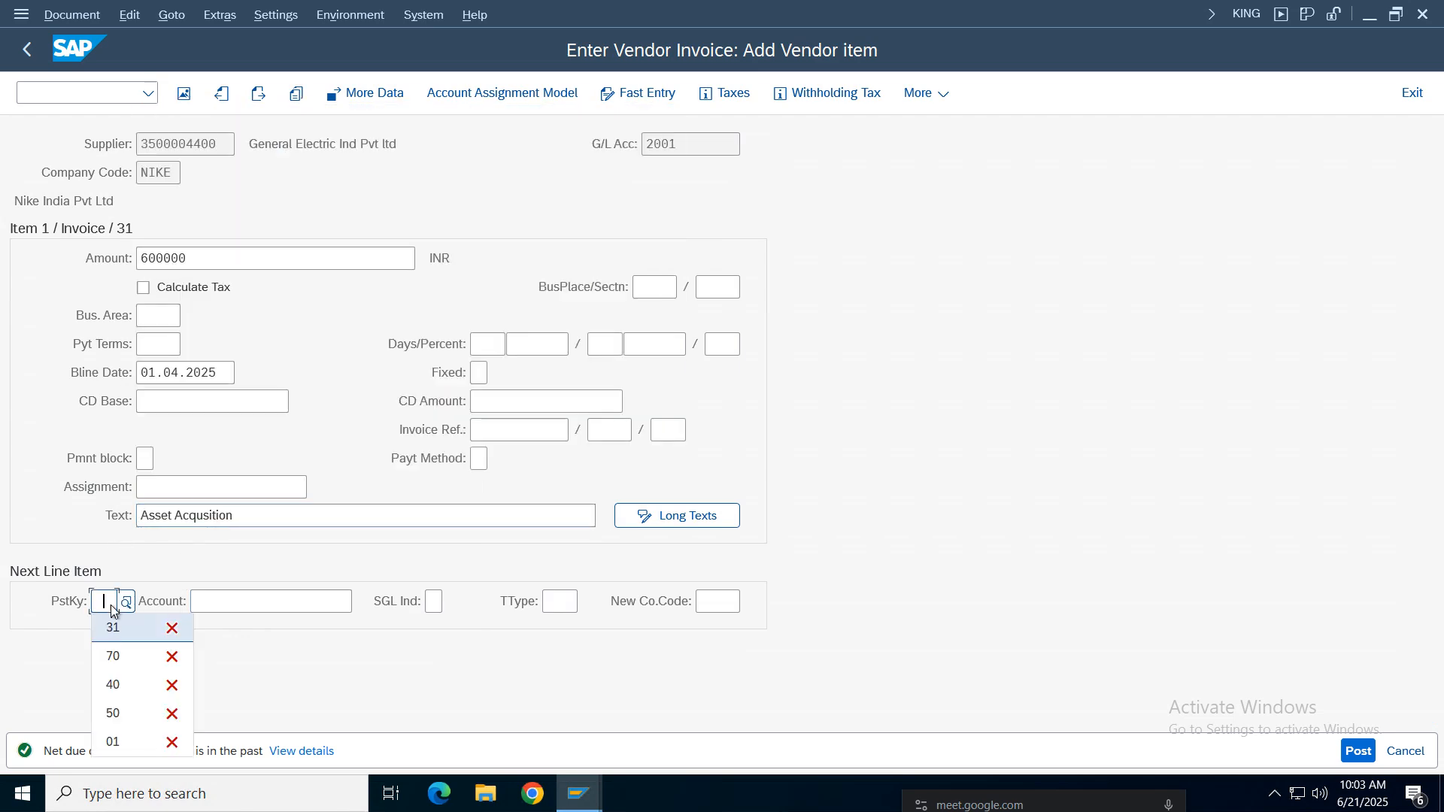
pyautogui.click(115, 629)
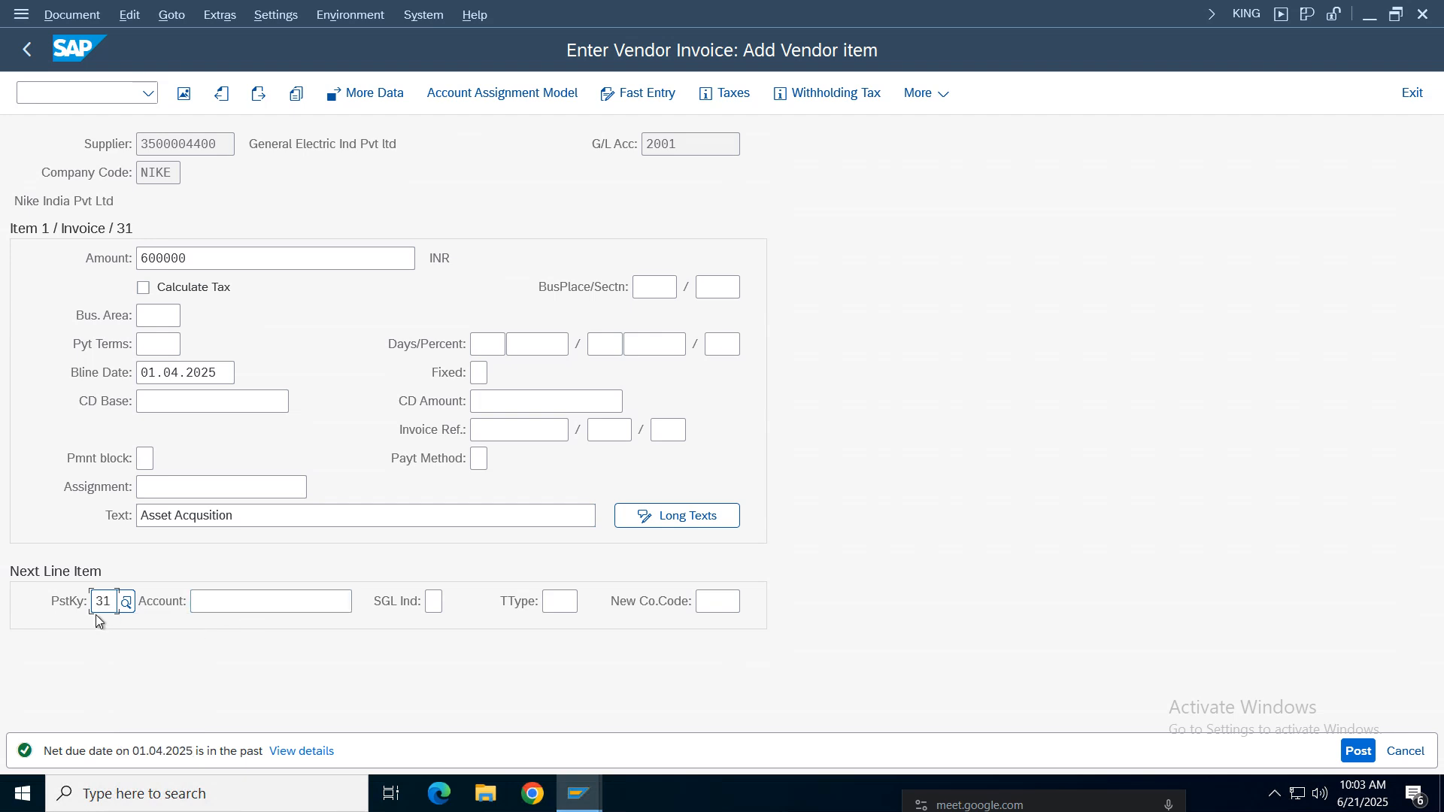
pyautogui.press('BackSpace')
pyautogui.press('BackSpace')
pyautogui.write('40')
pyautogui.press('BackSpace')
pyautogui.press('BackSpace')
pyautogui.write('70')
pyautogui.doubleClick(103, 602)
# Step: Enter asset 1-0 with transaction type 100 as the next line item and confirm the withholding tax information without a tax code
pyautogui.click(300, 602)
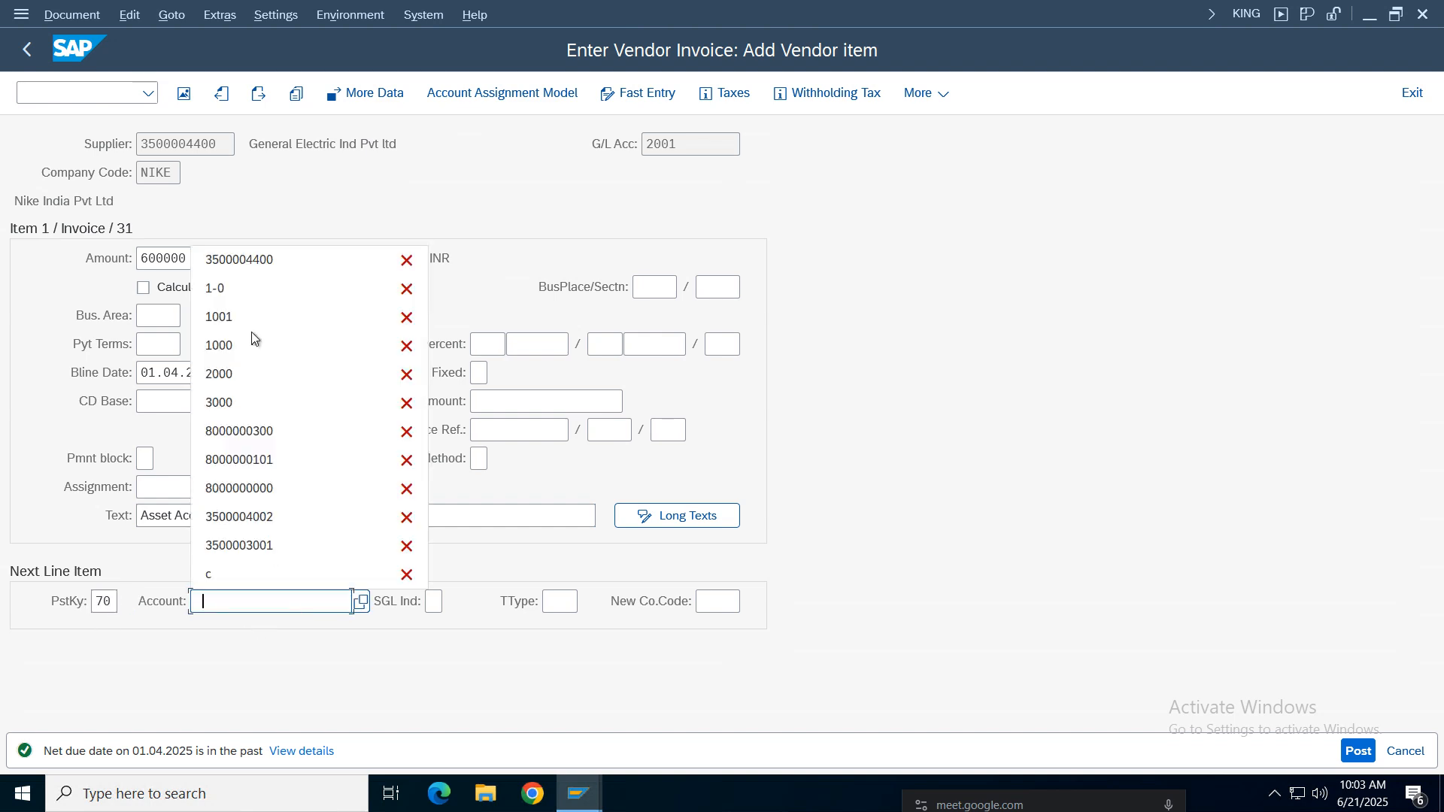
pyautogui.click(228, 298)
pyautogui.click(560, 602)
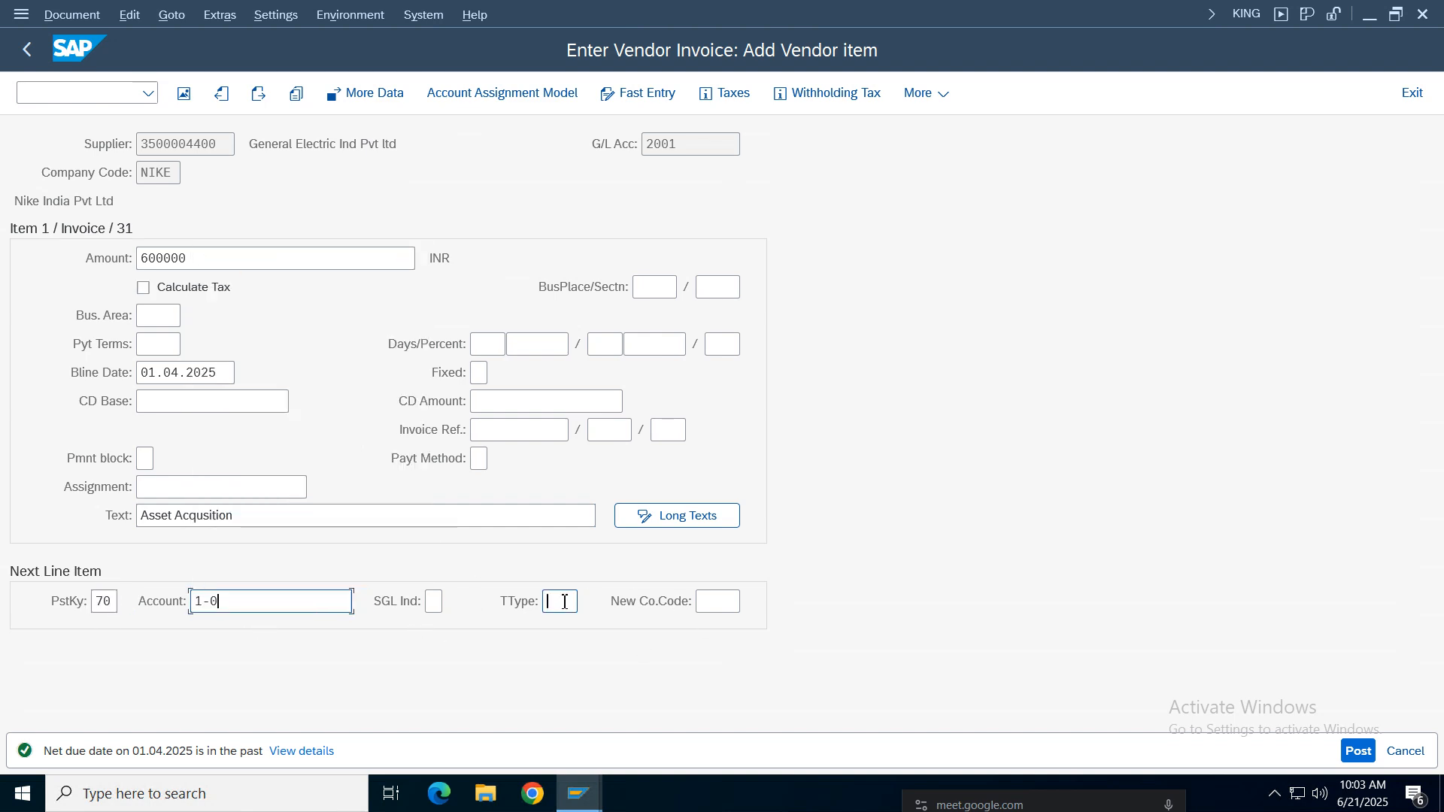
pyautogui.click(566, 628)
pyautogui.press('Return')
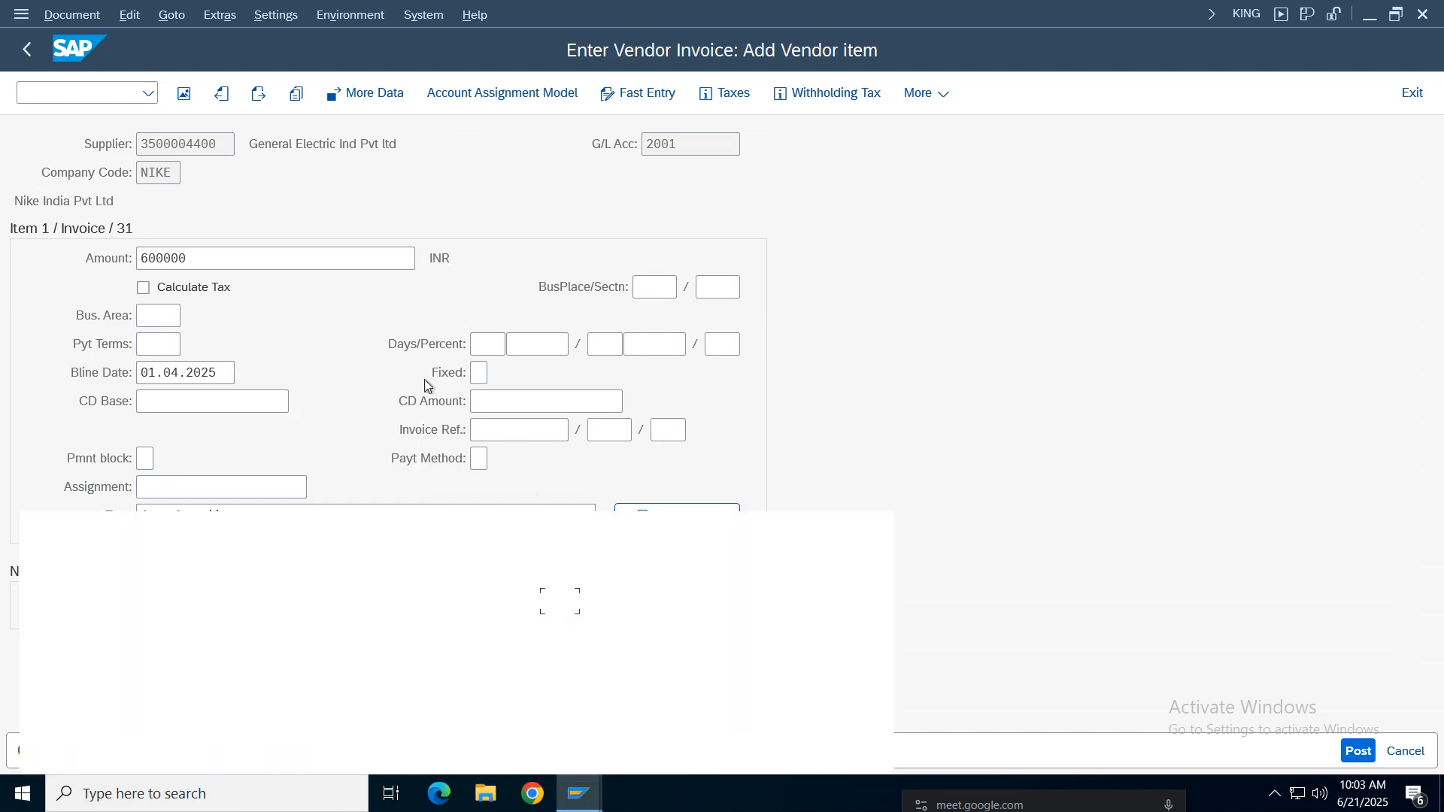
pyautogui.press('Delete')
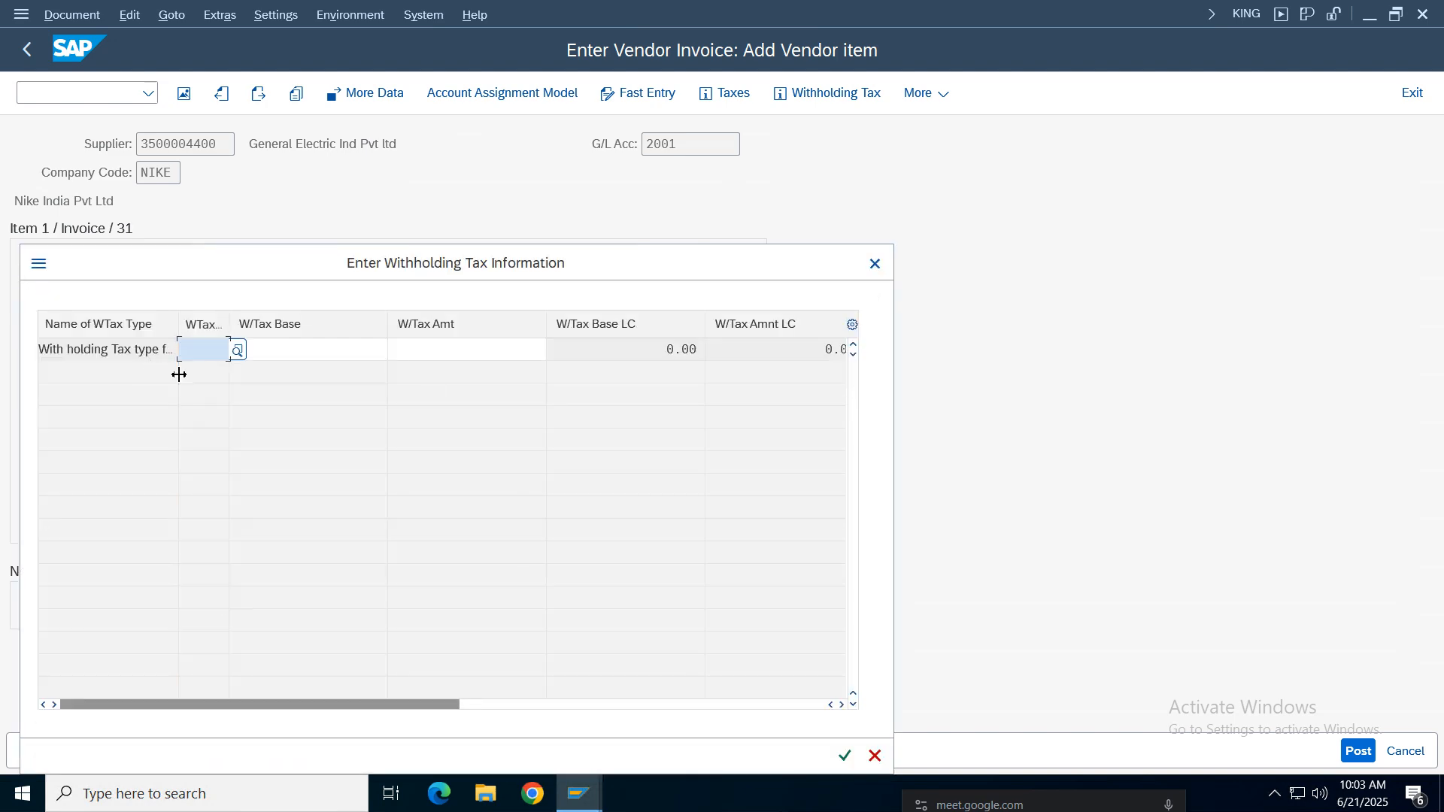
pyautogui.press('Return')
# Step: Fill in the asset line item with amount 600000 and the text Asset Acqusition
pyautogui.click(239, 286)
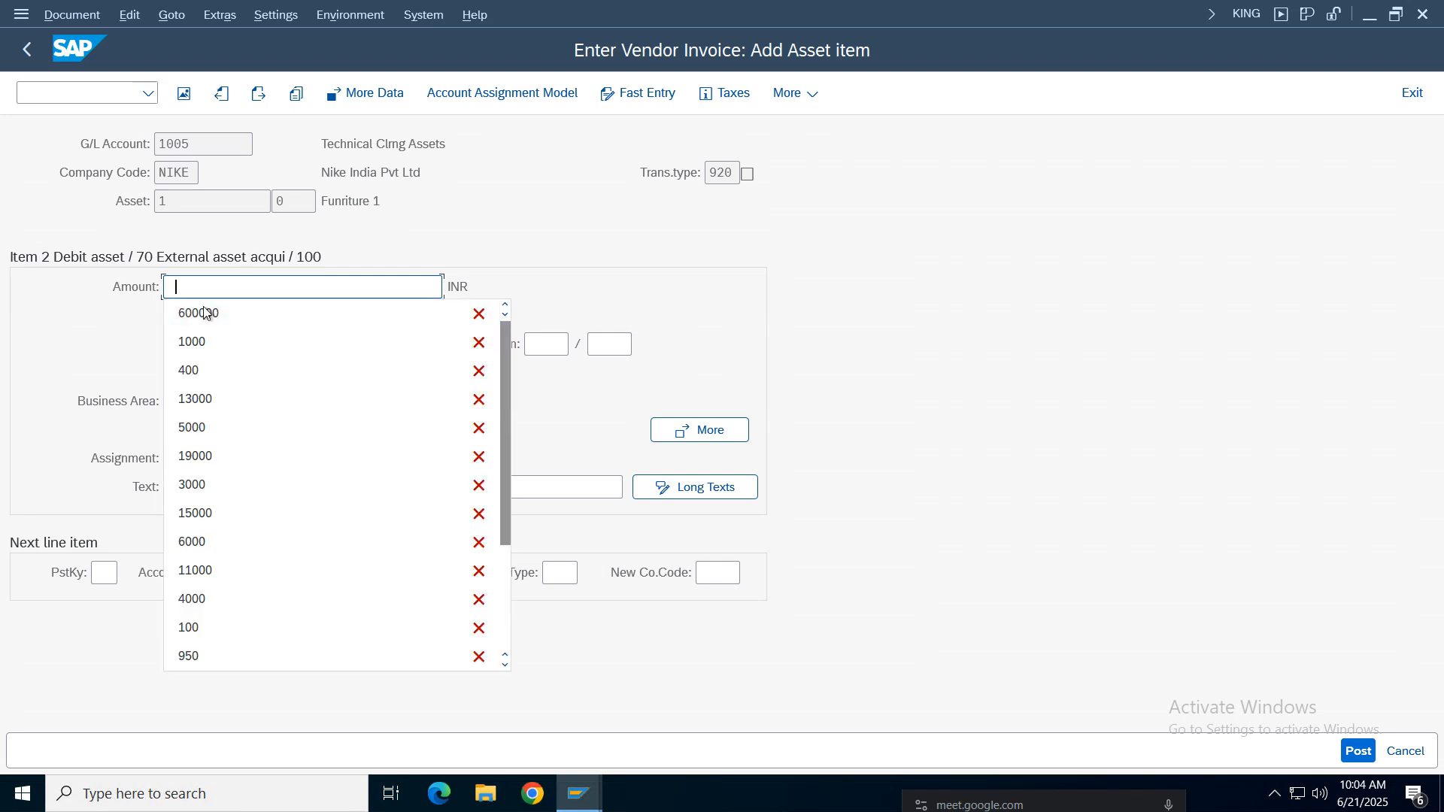
pyautogui.click(196, 313)
pyautogui.click(226, 489)
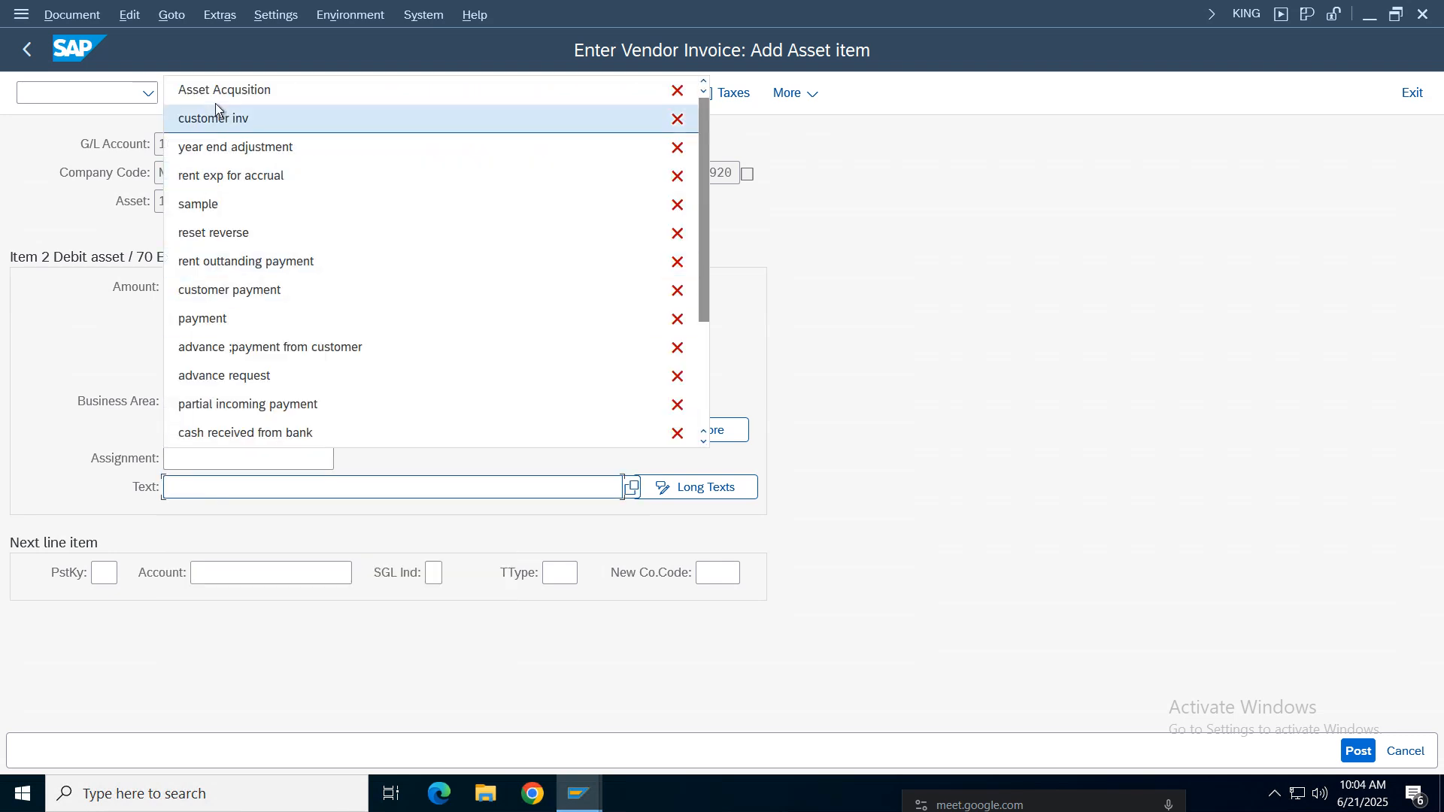
pyautogui.click(211, 97)
# Step: Simulate the acquisition document, try to post it and check its document type and the message details
pyautogui.click(73, 14)
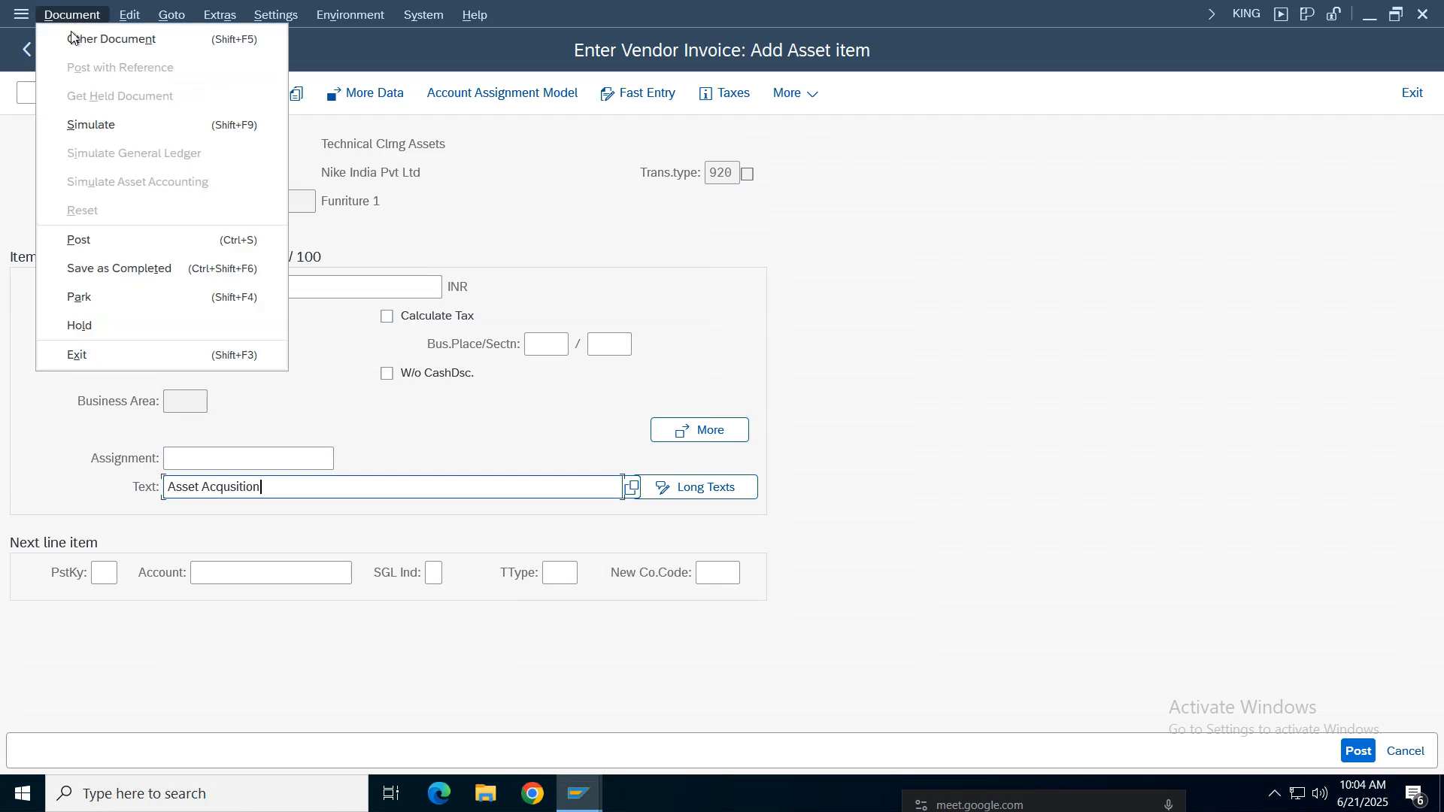
pyautogui.click(72, 125)
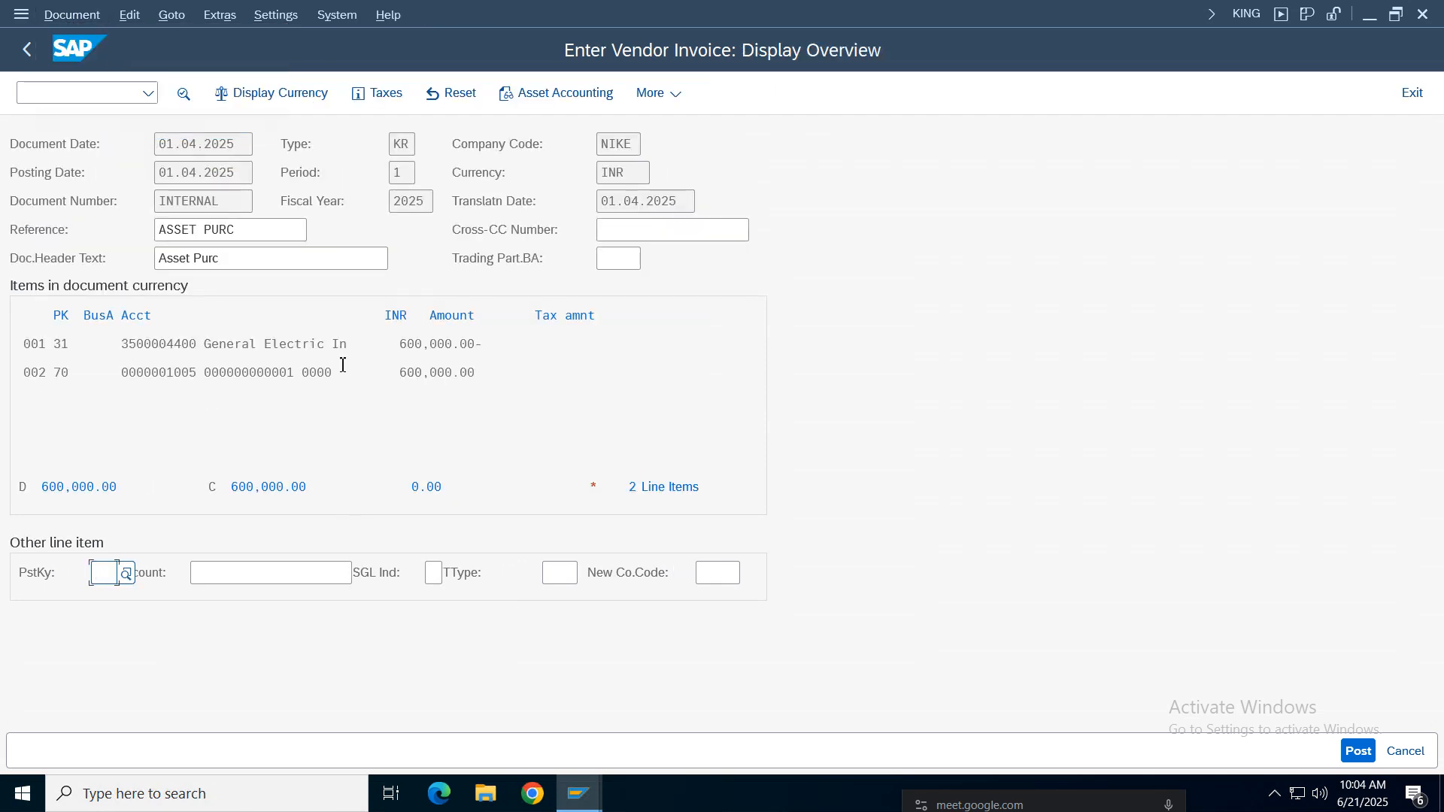
pyautogui.click(247, 344)
pyautogui.click(1359, 756)
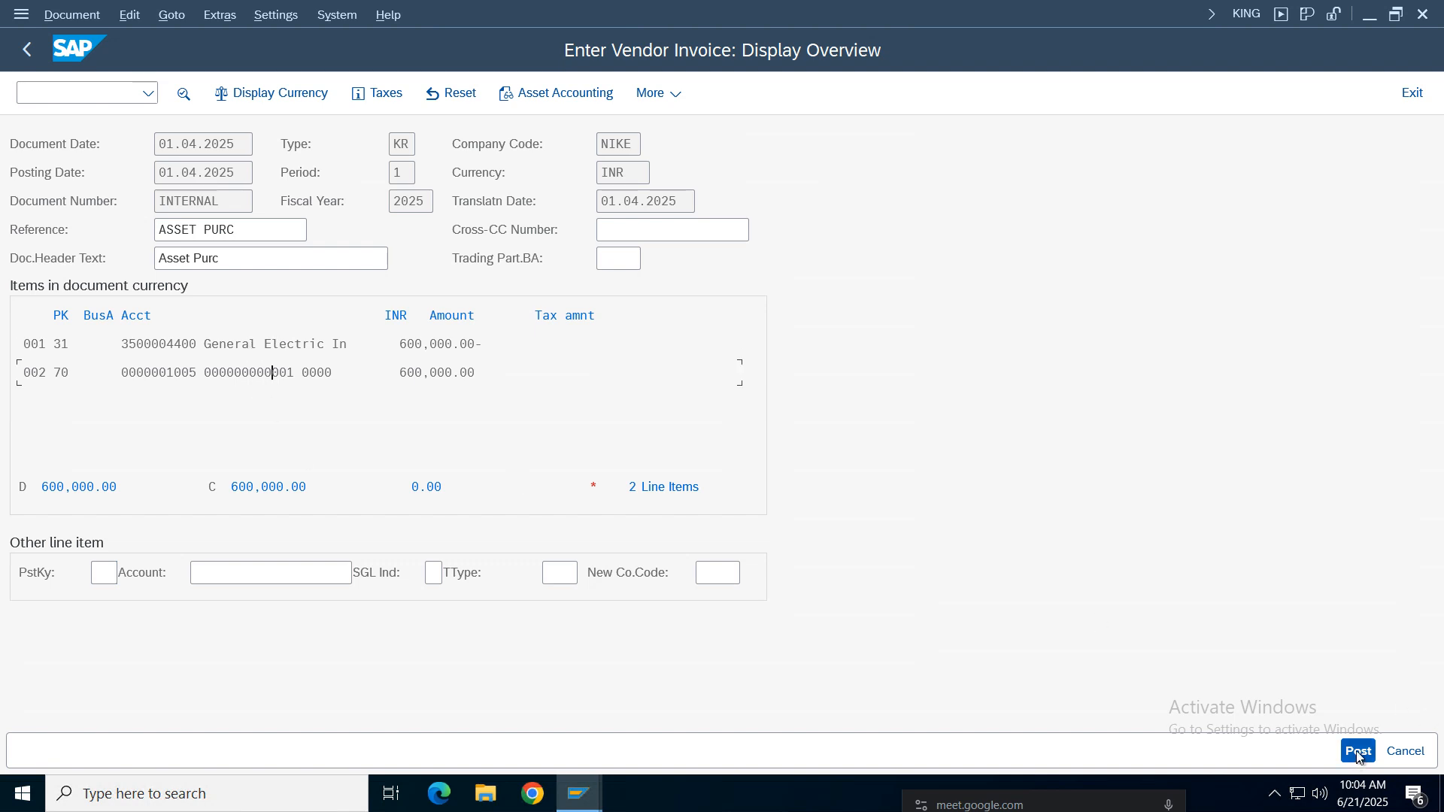
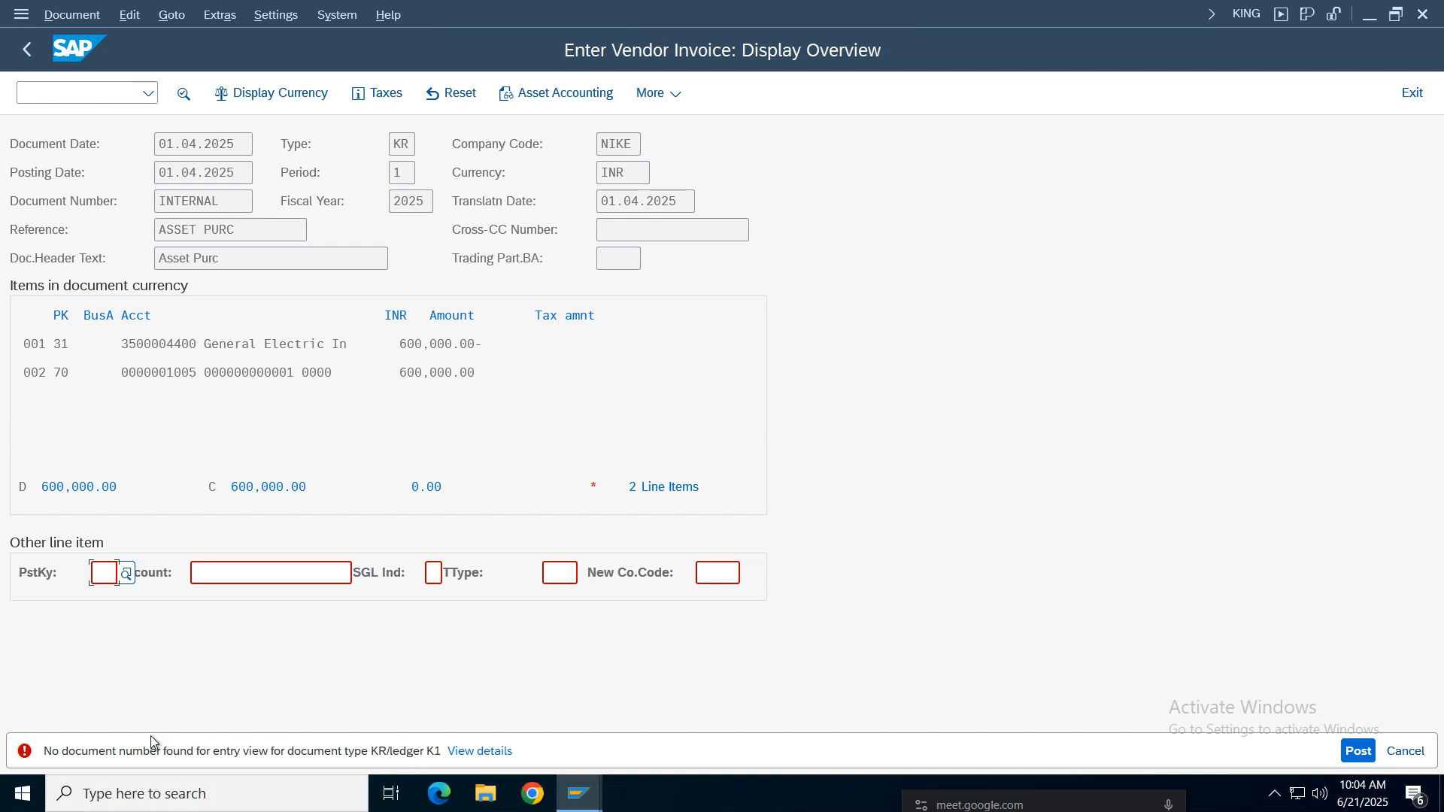
pyautogui.click(405, 143)
pyautogui.click(474, 752)
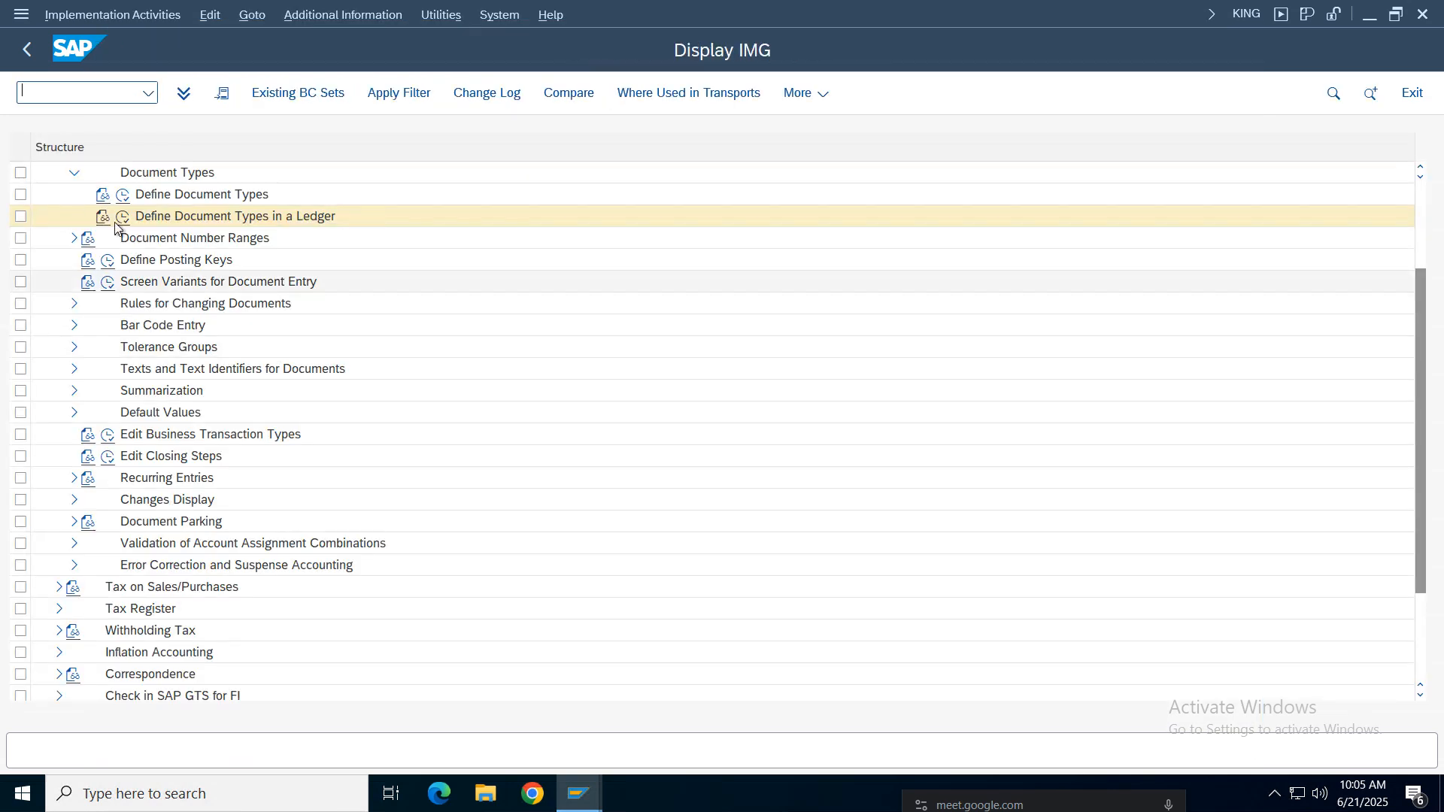
# Step: Open Define Document Types in a Ledger from the IMG for ledger K1
pyautogui.click(112, 228)
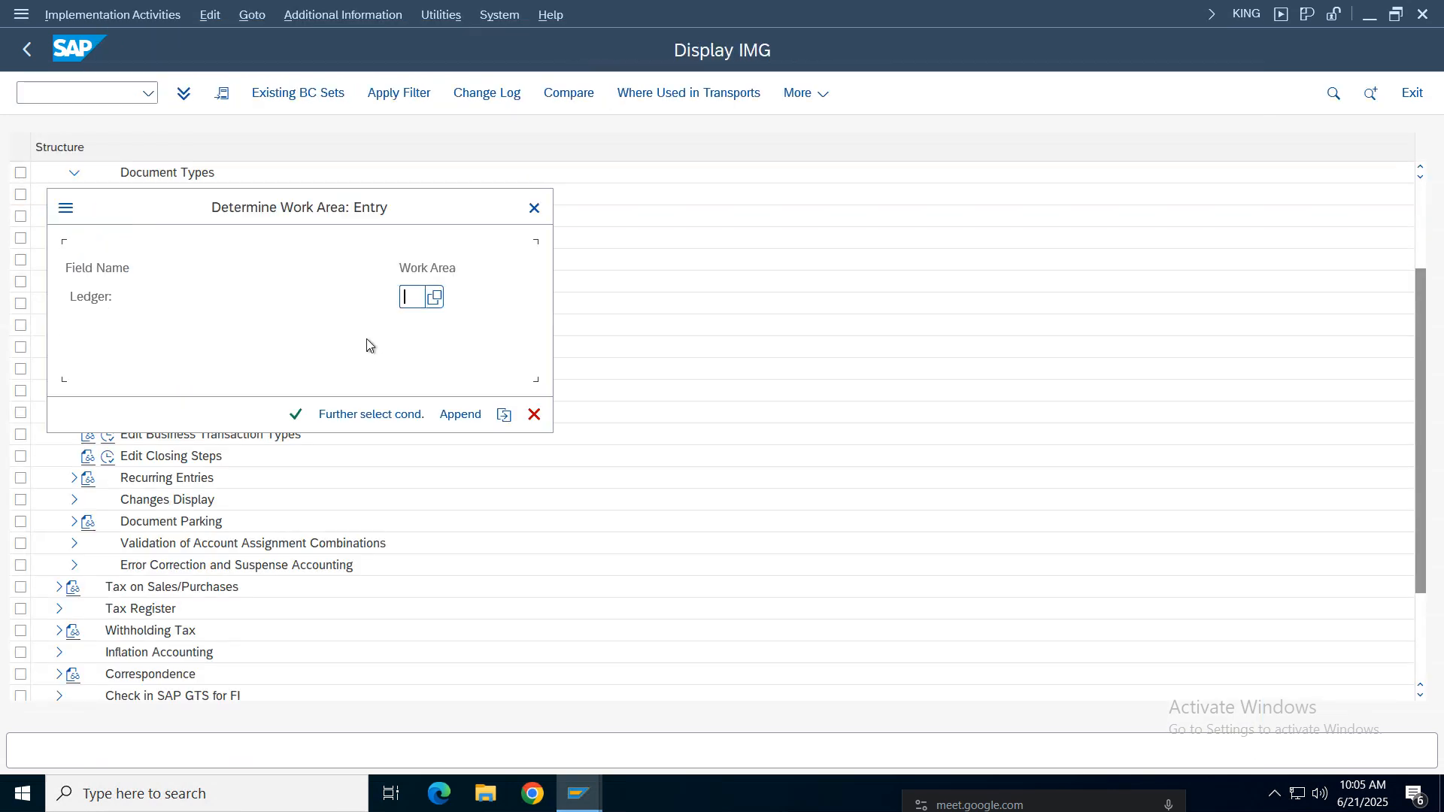
pyautogui.click(419, 298)
pyautogui.write('K1')
pyautogui.press('Return')
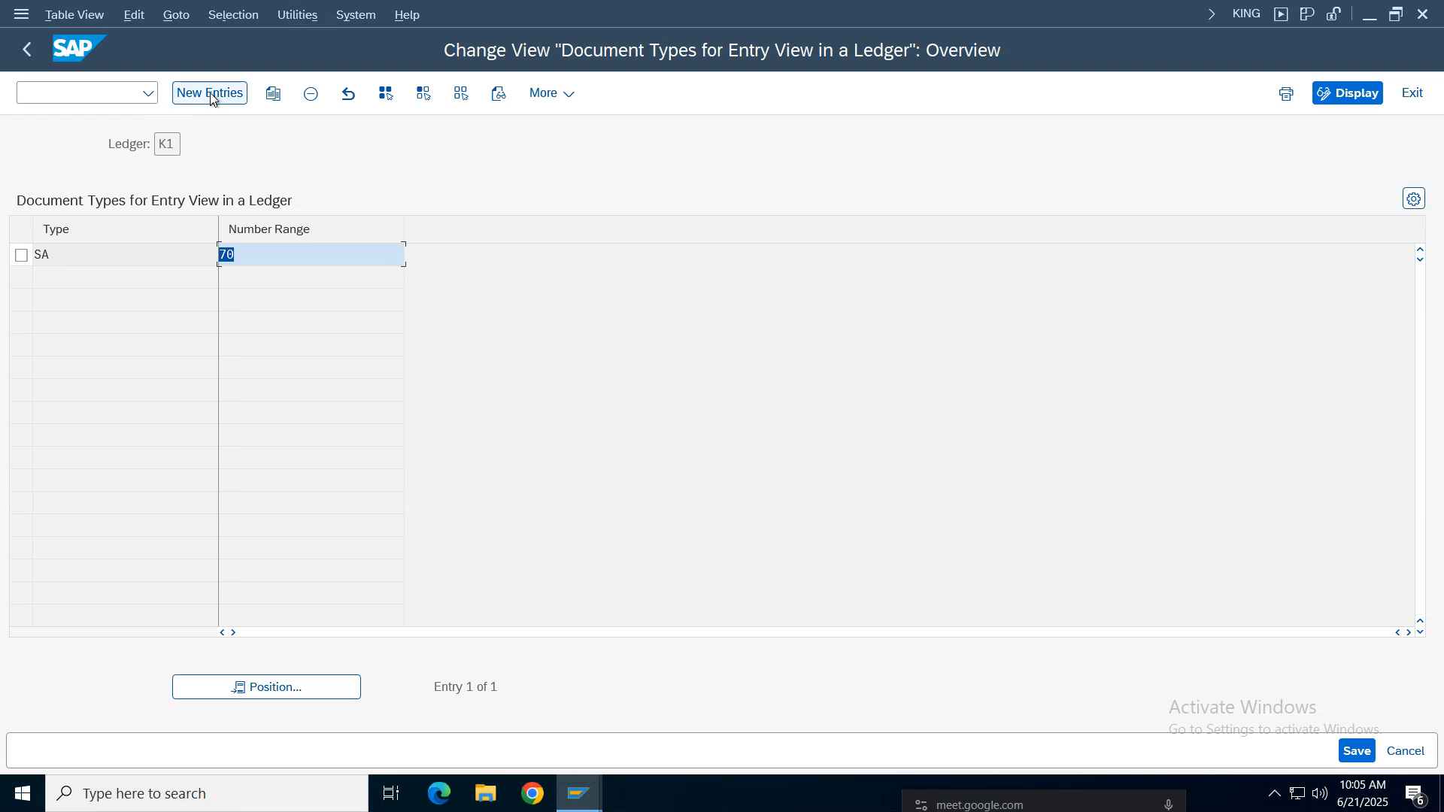
pyautogui.click(210, 93)
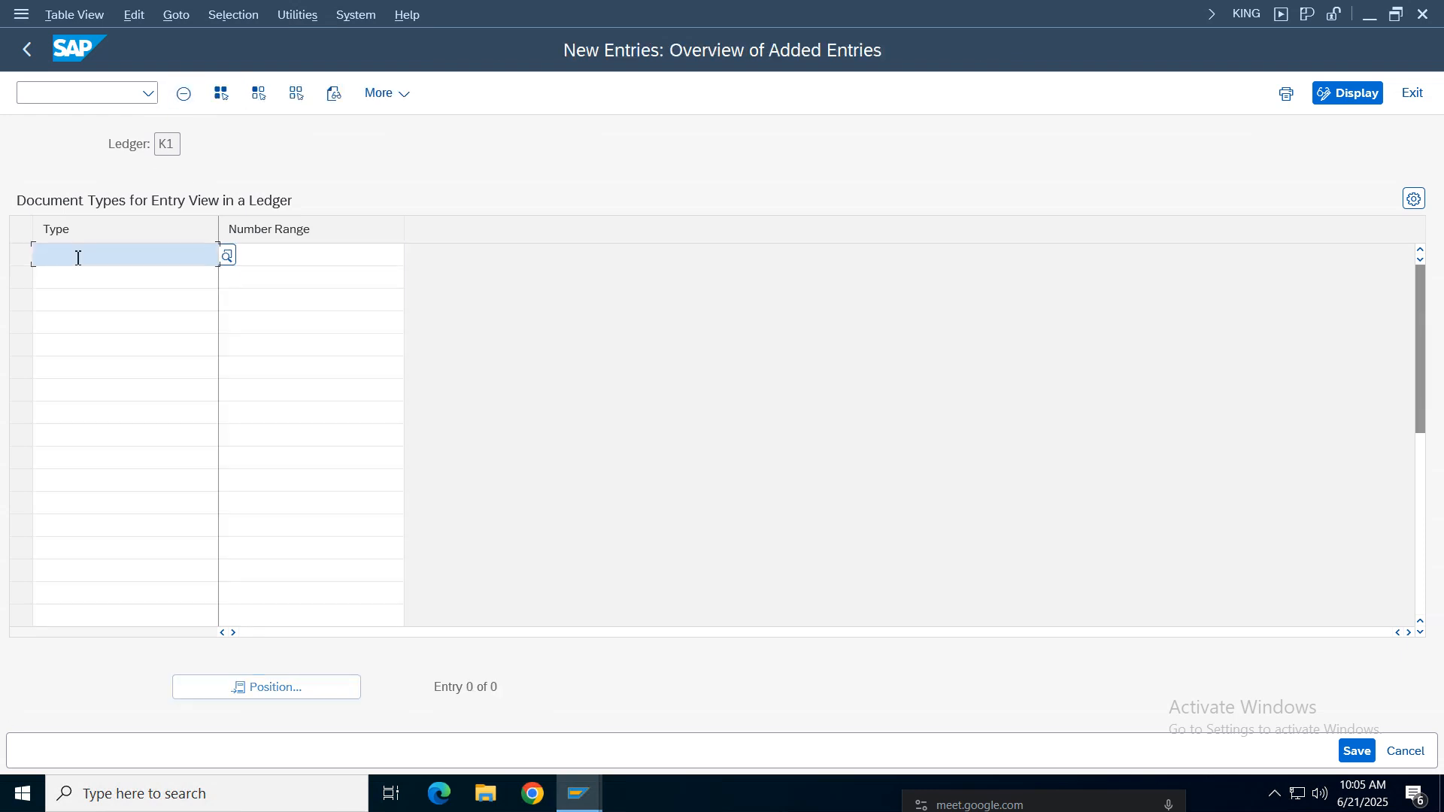
pyautogui.click(27, 49)
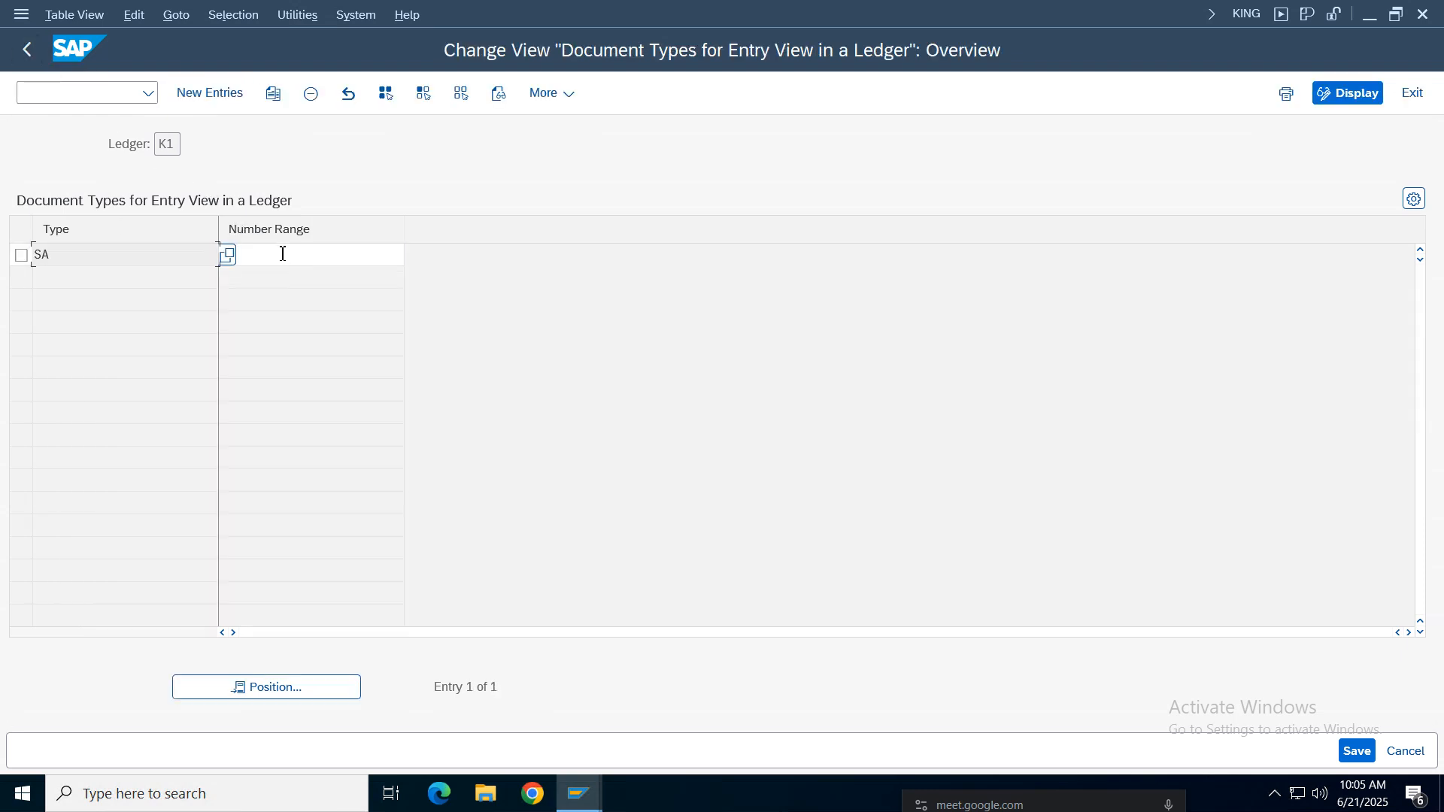
pyautogui.click(280, 256)
# Step: Add document type KR with number range 71 for ledger K1 and save it in the Nike Group customizing request
pyautogui.click(200, 94)
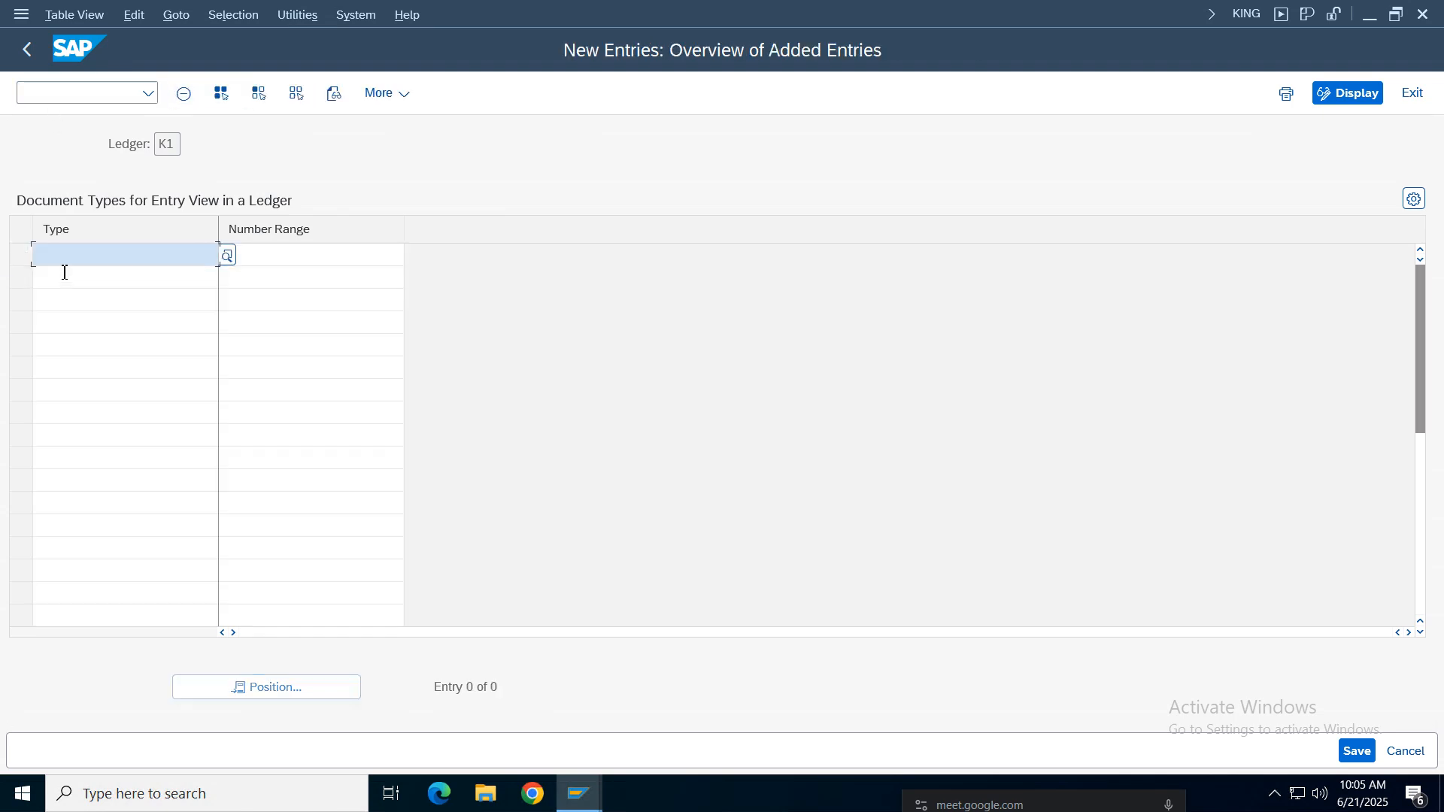
pyautogui.write('KR')
pyautogui.press('Tab')
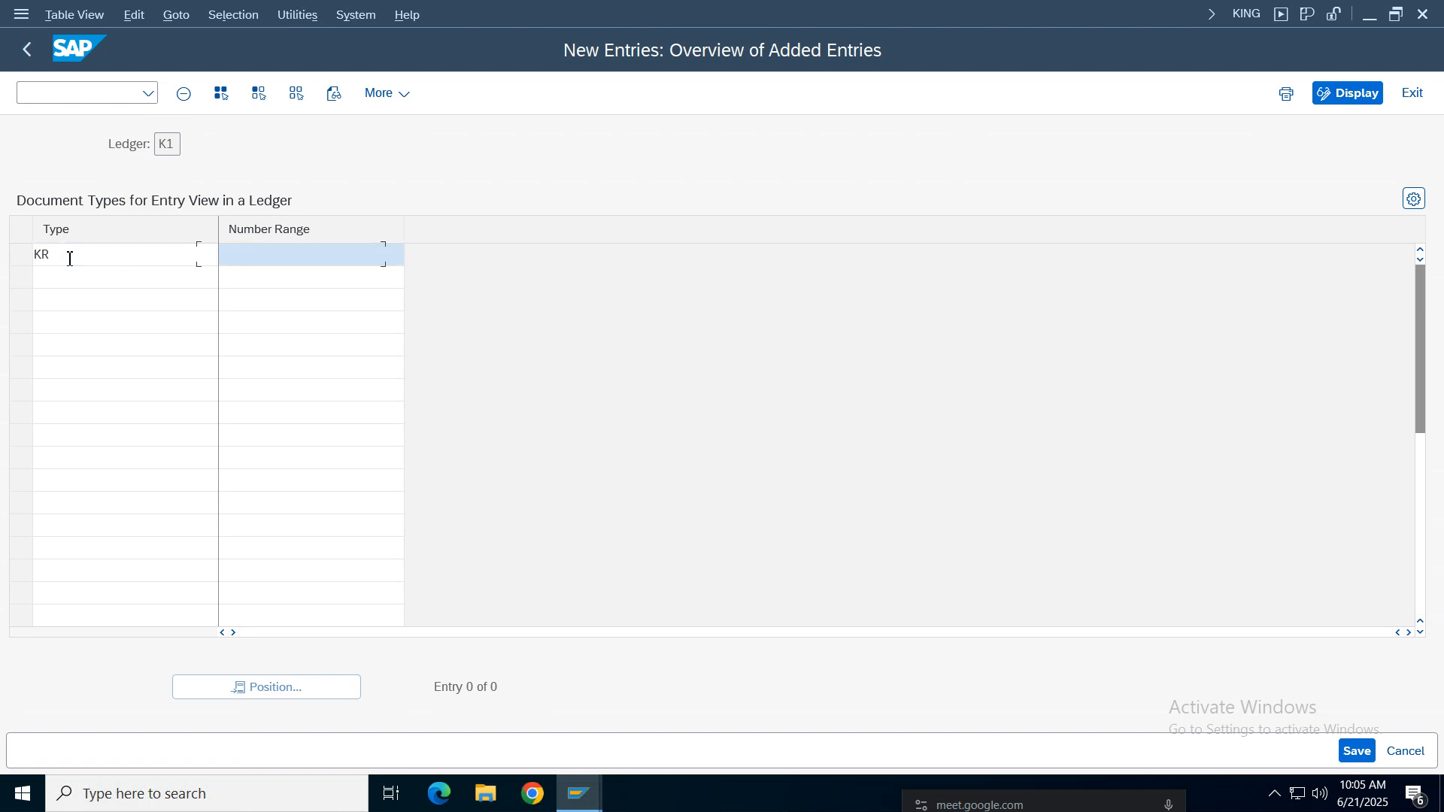
pyautogui.press('Tab')
pyautogui.click(265, 259)
pyautogui.click(1357, 750)
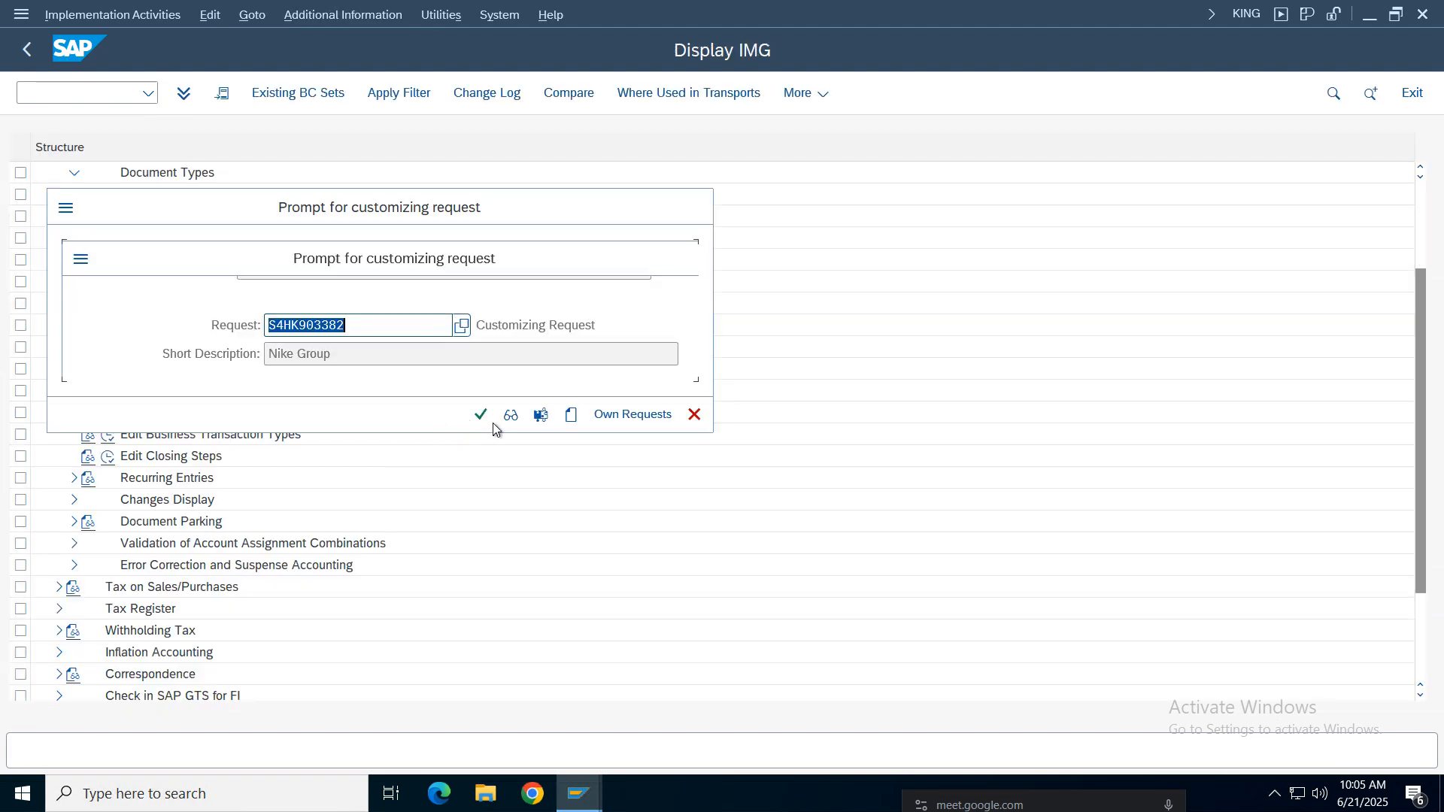
pyautogui.click(481, 416)
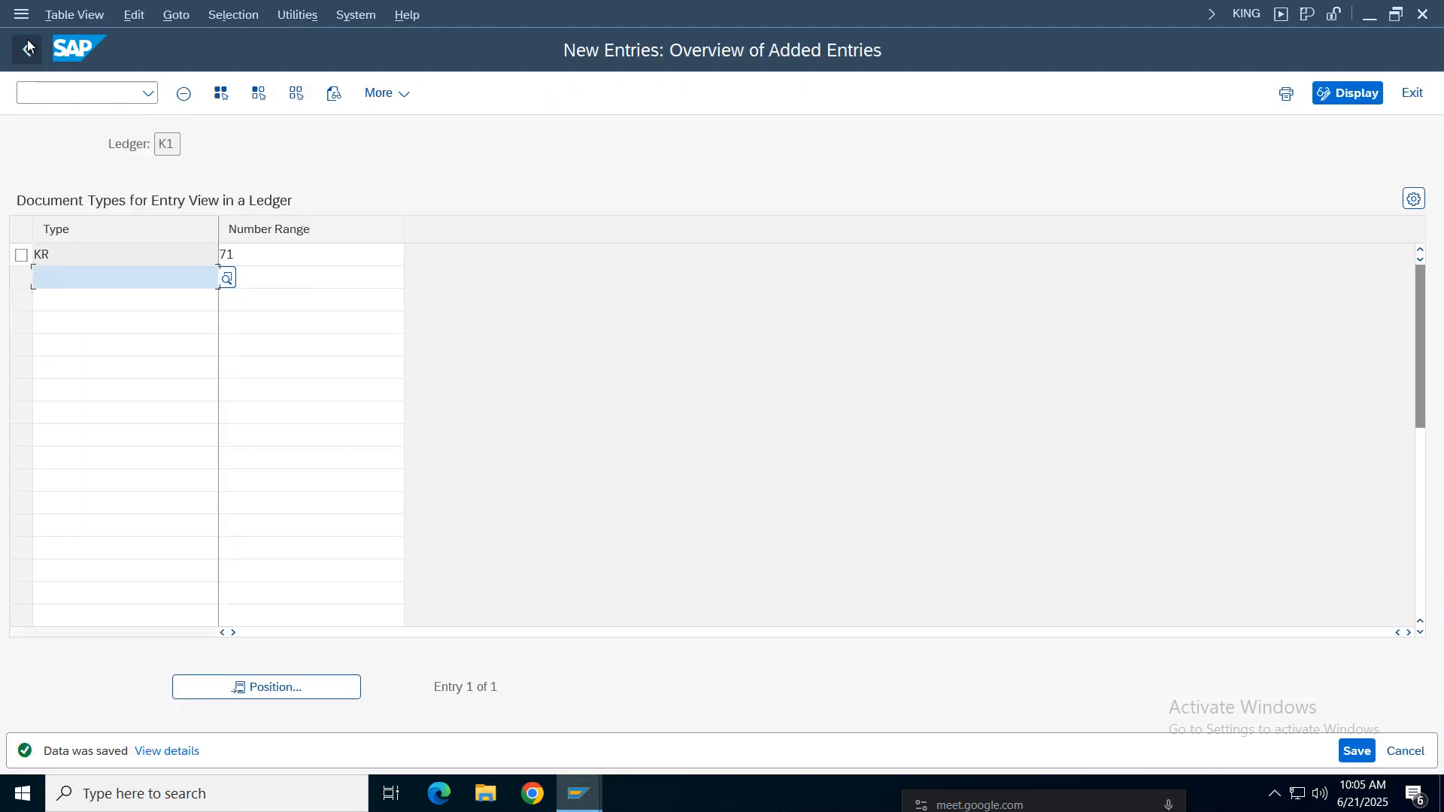
# Step: Return to the IMG and open the document number range intervals of company code NIKE for editing
pyautogui.click(27, 47)
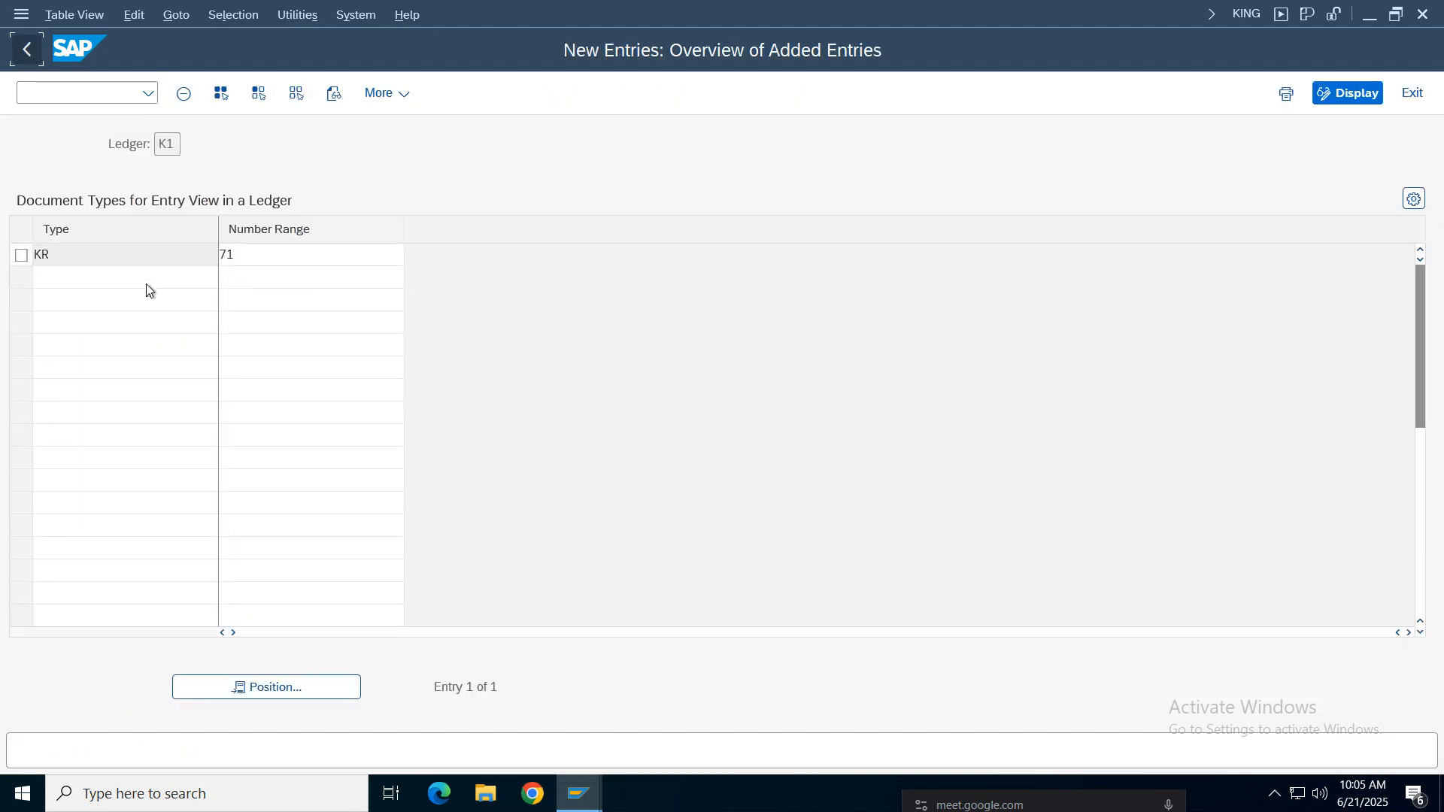
pyautogui.press('F3')
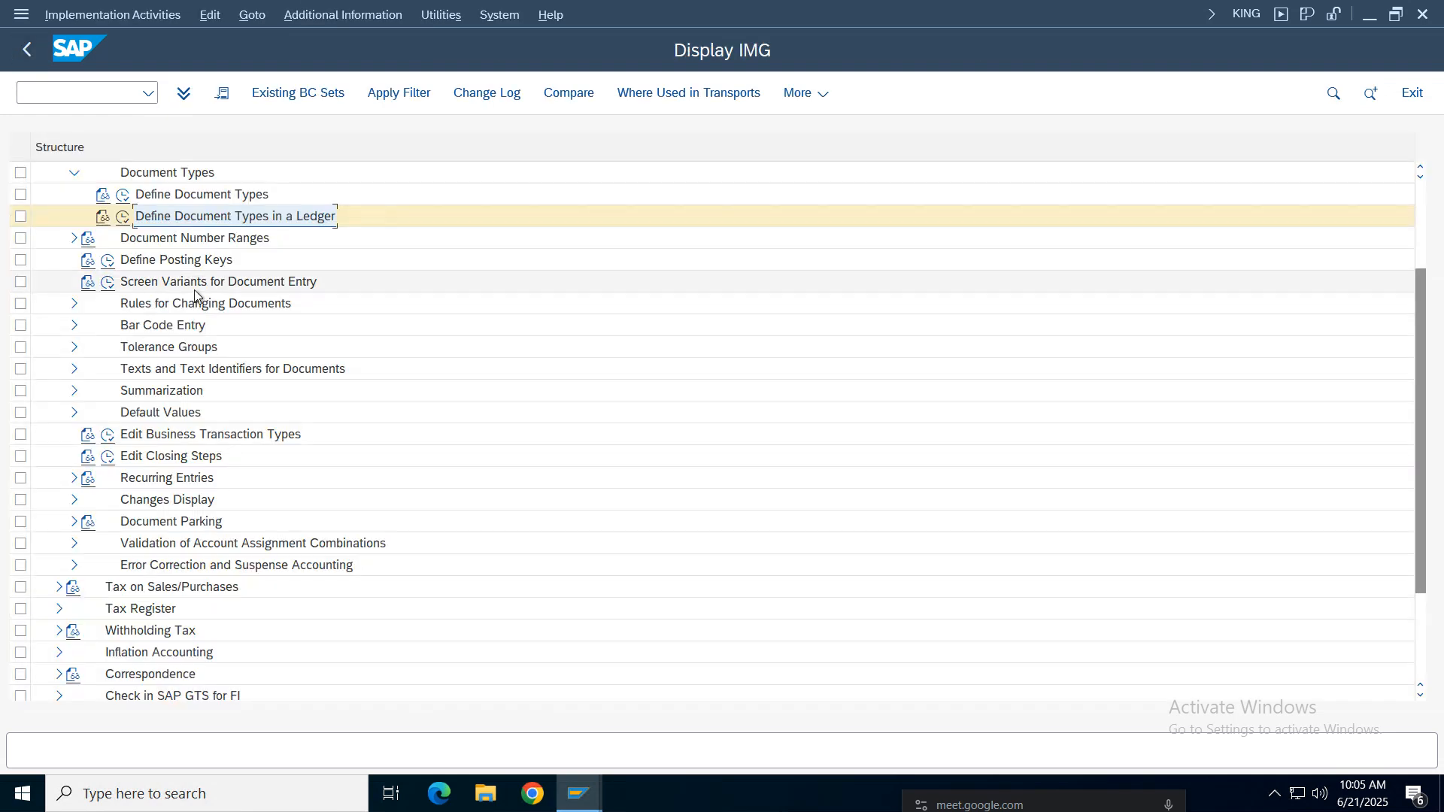
pyautogui.click(73, 238)
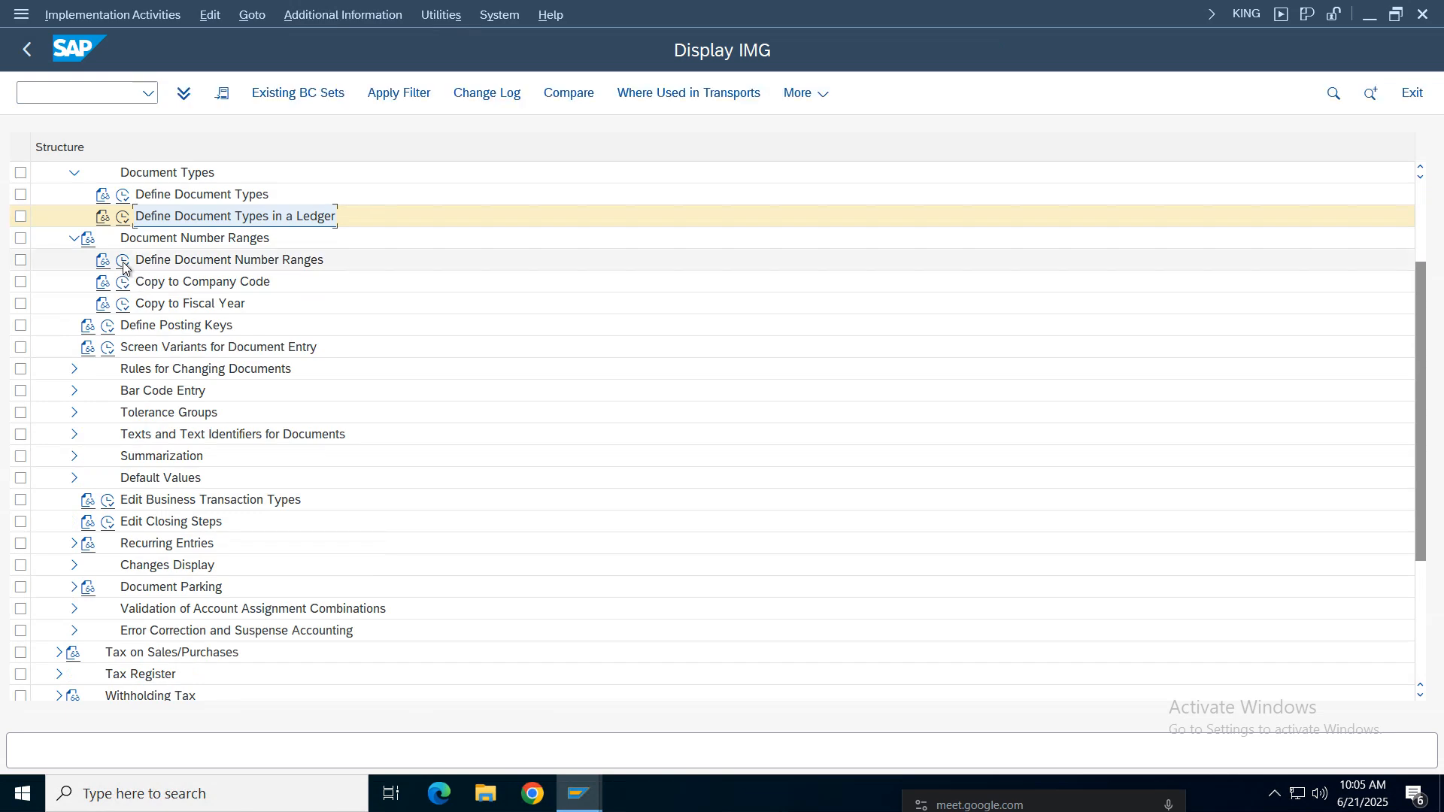
pyautogui.click(122, 261)
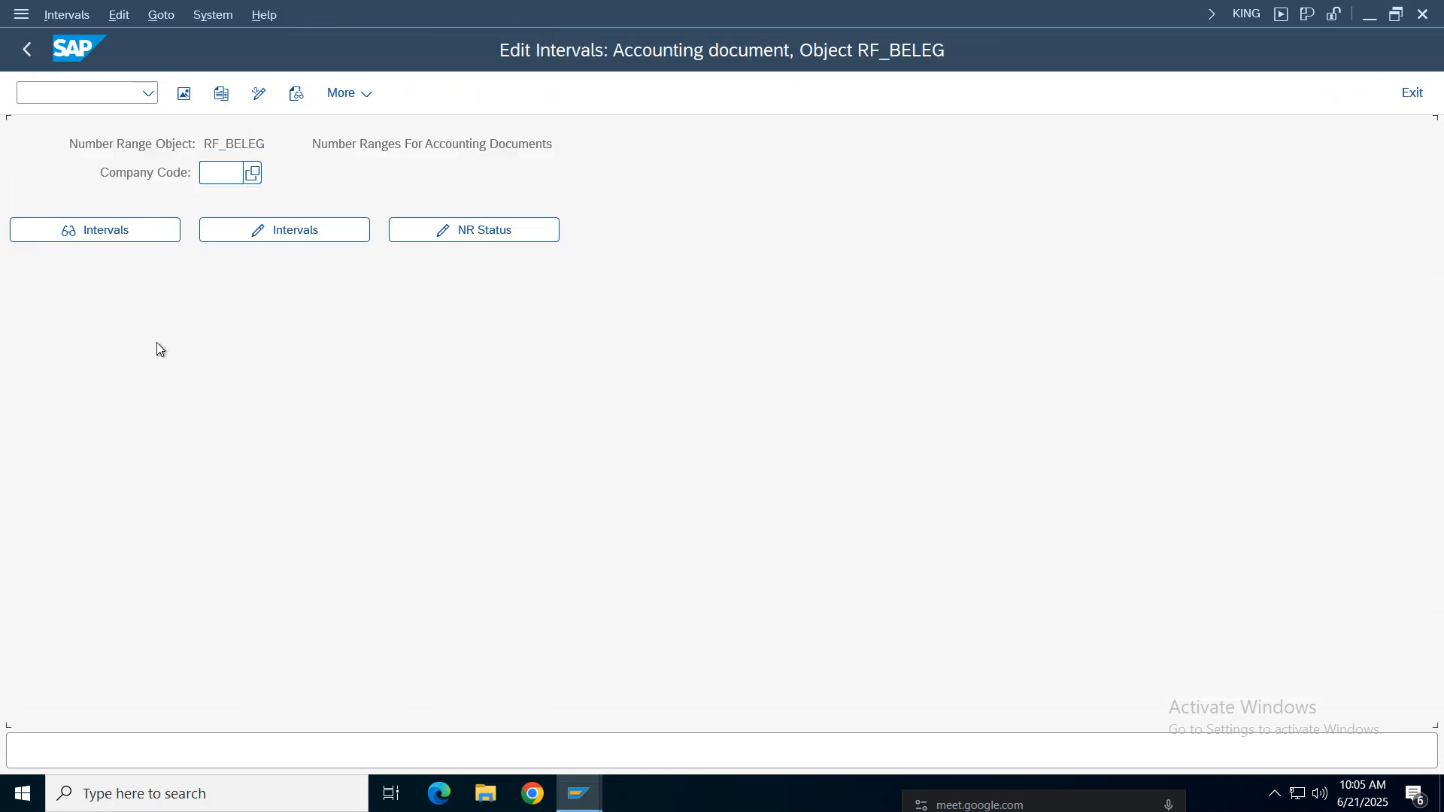
pyautogui.click(229, 179)
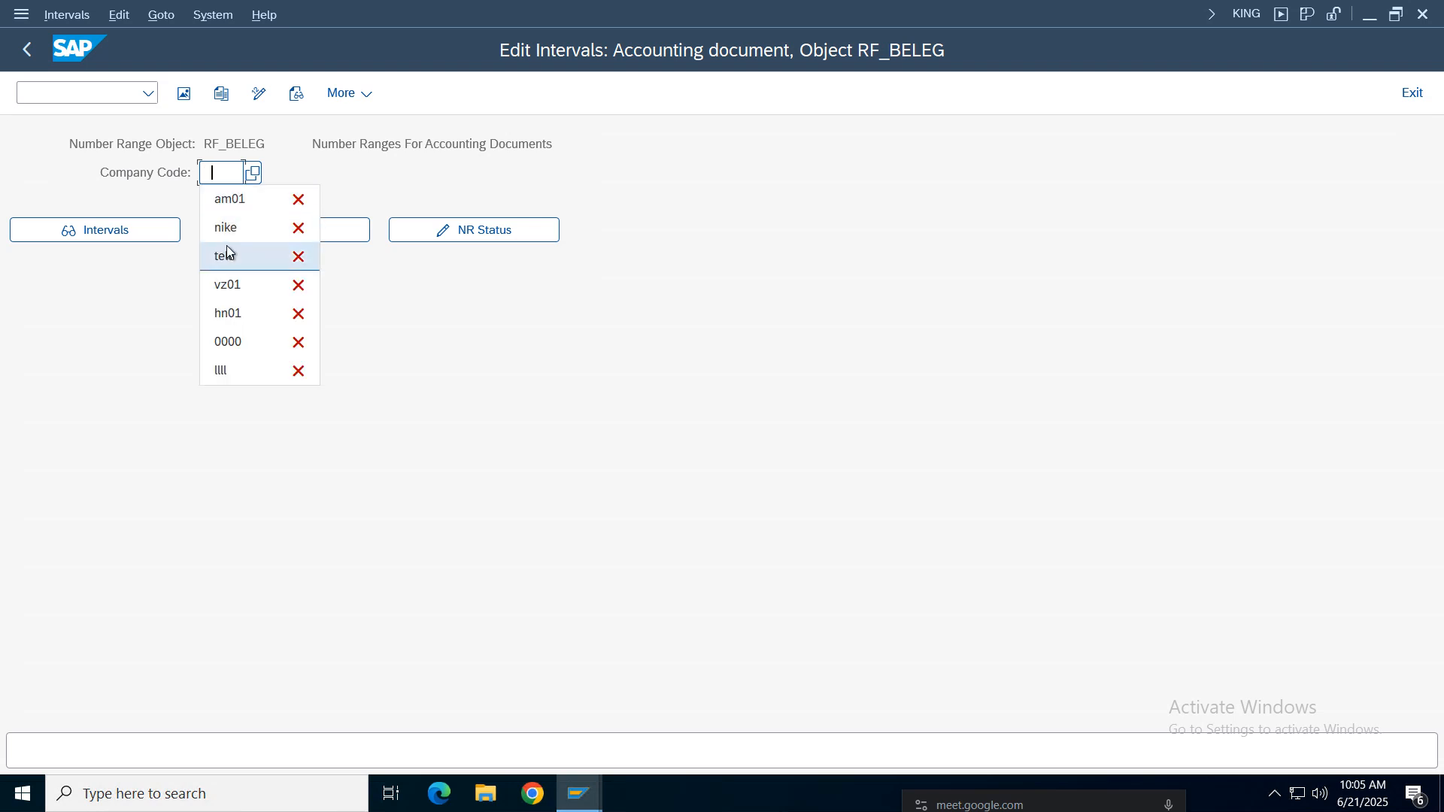
pyautogui.click(327, 233)
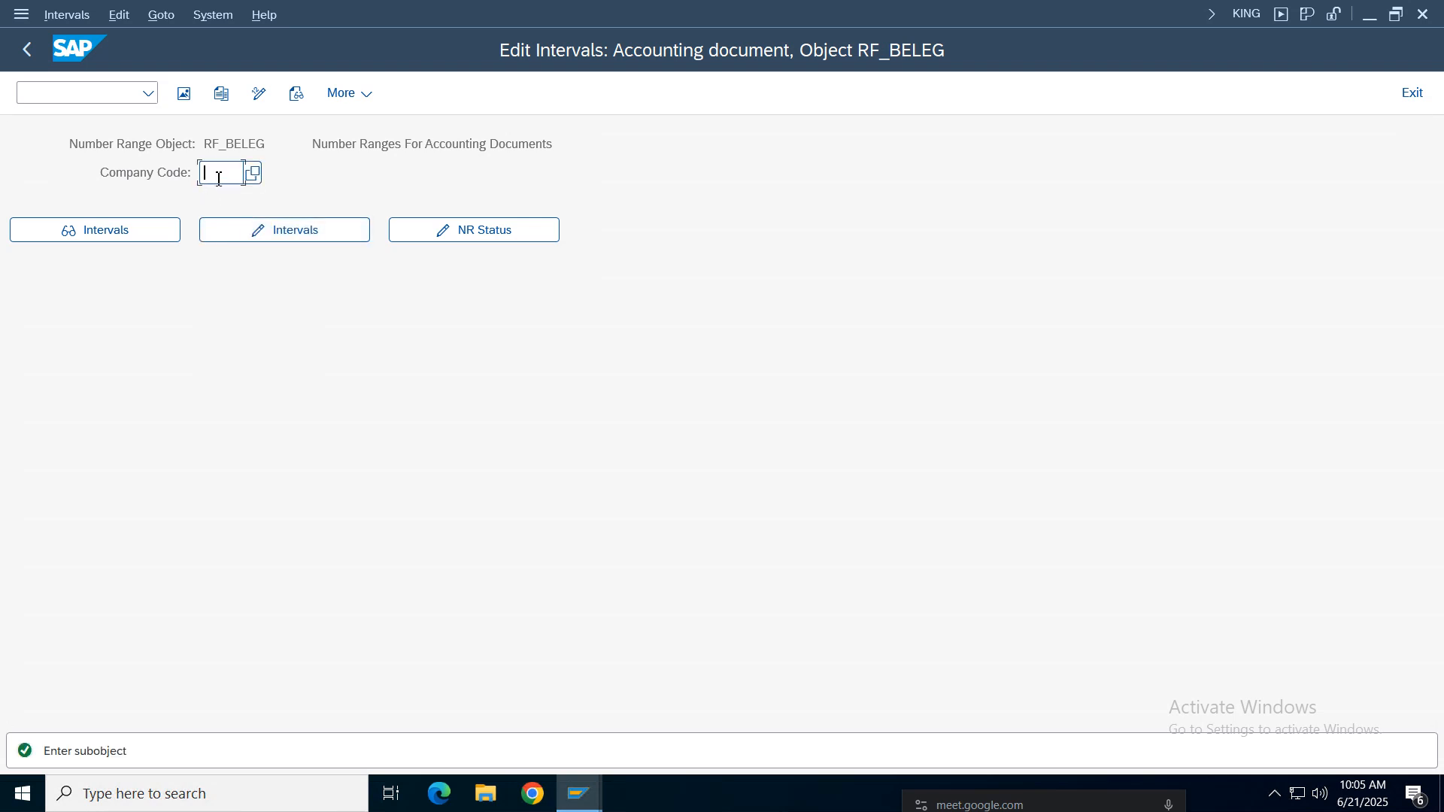
pyautogui.write('nike')
pyautogui.press('Return')
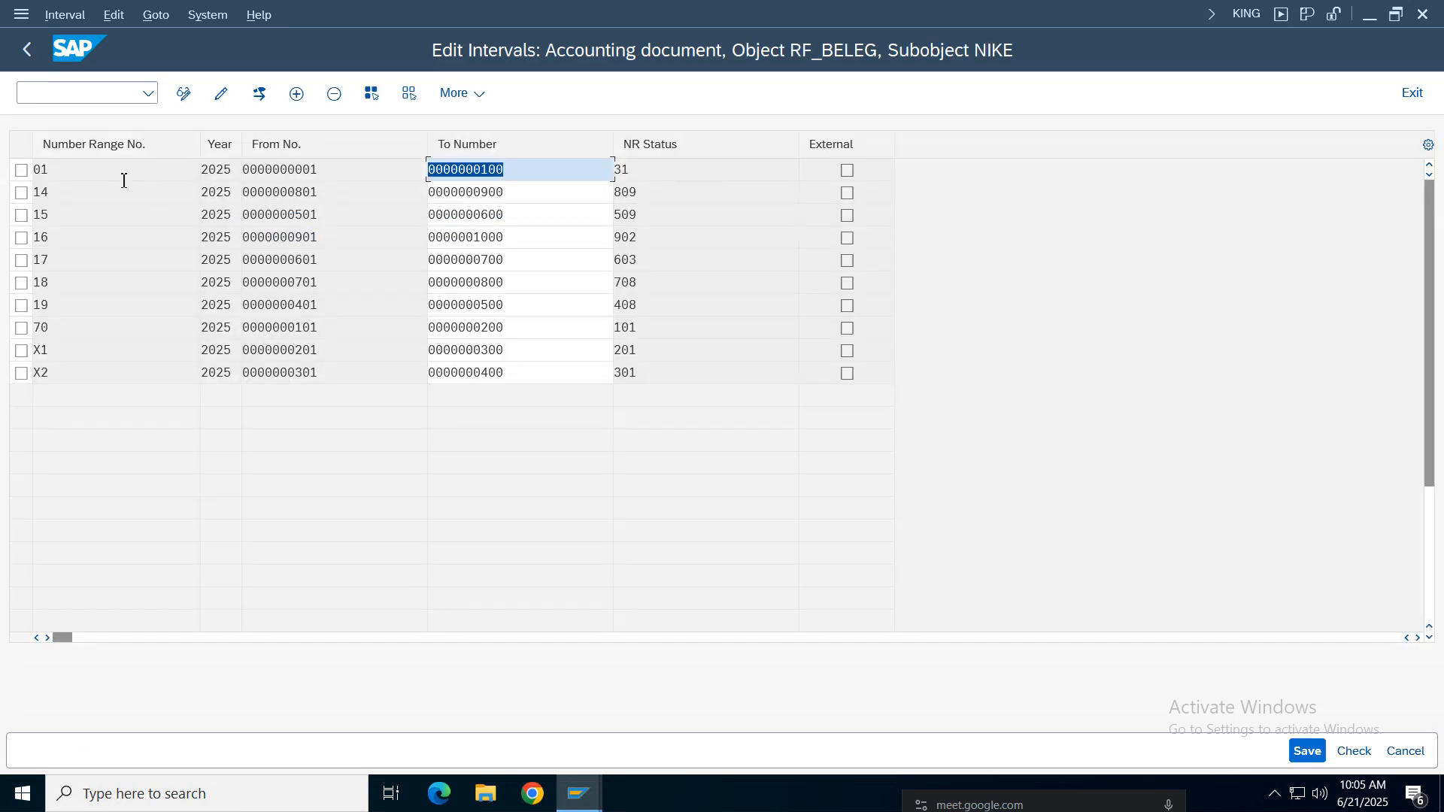
# Step: Add number range interval 71 for year 2025, running from 1001 to 2000
pyautogui.click(297, 94)
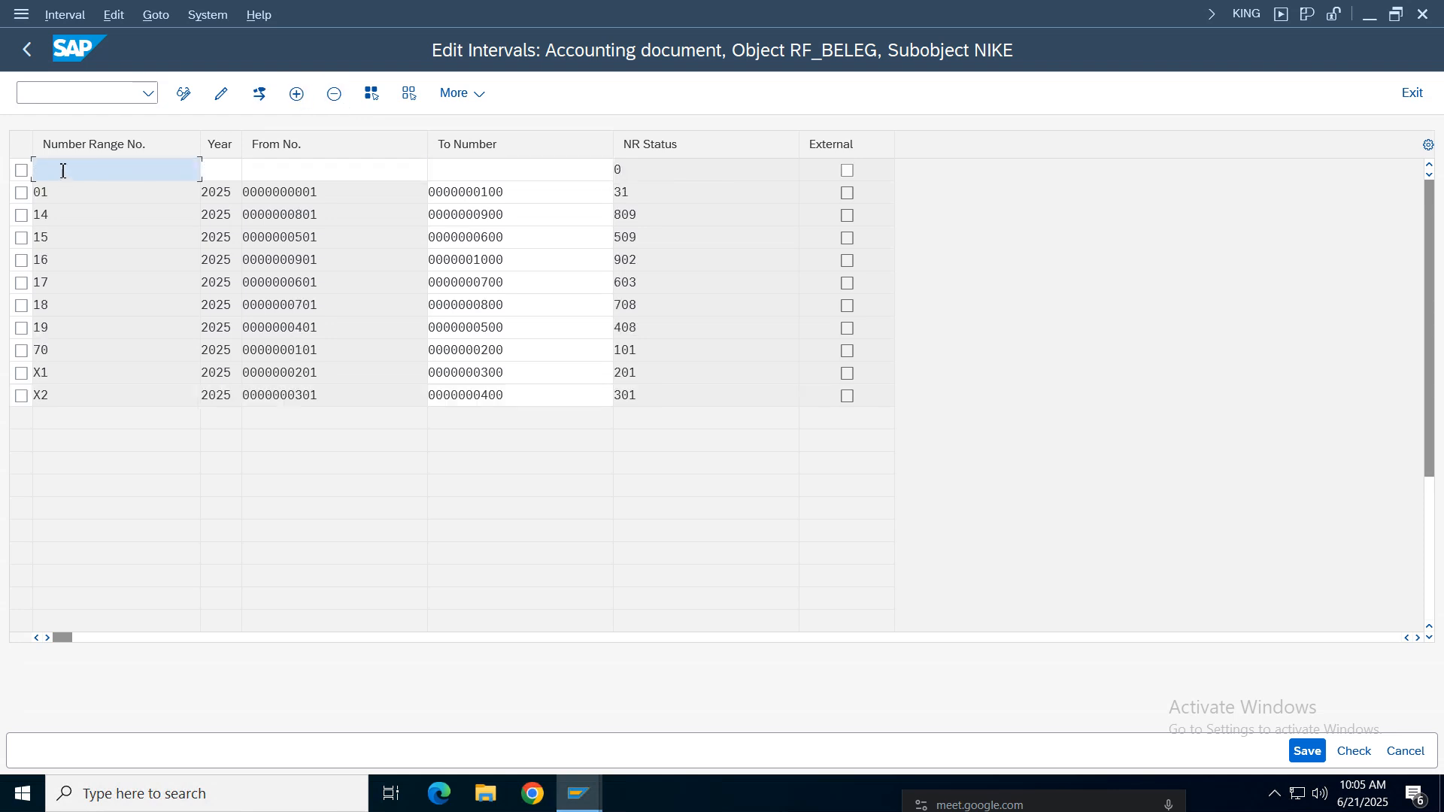
pyautogui.press('Tab')
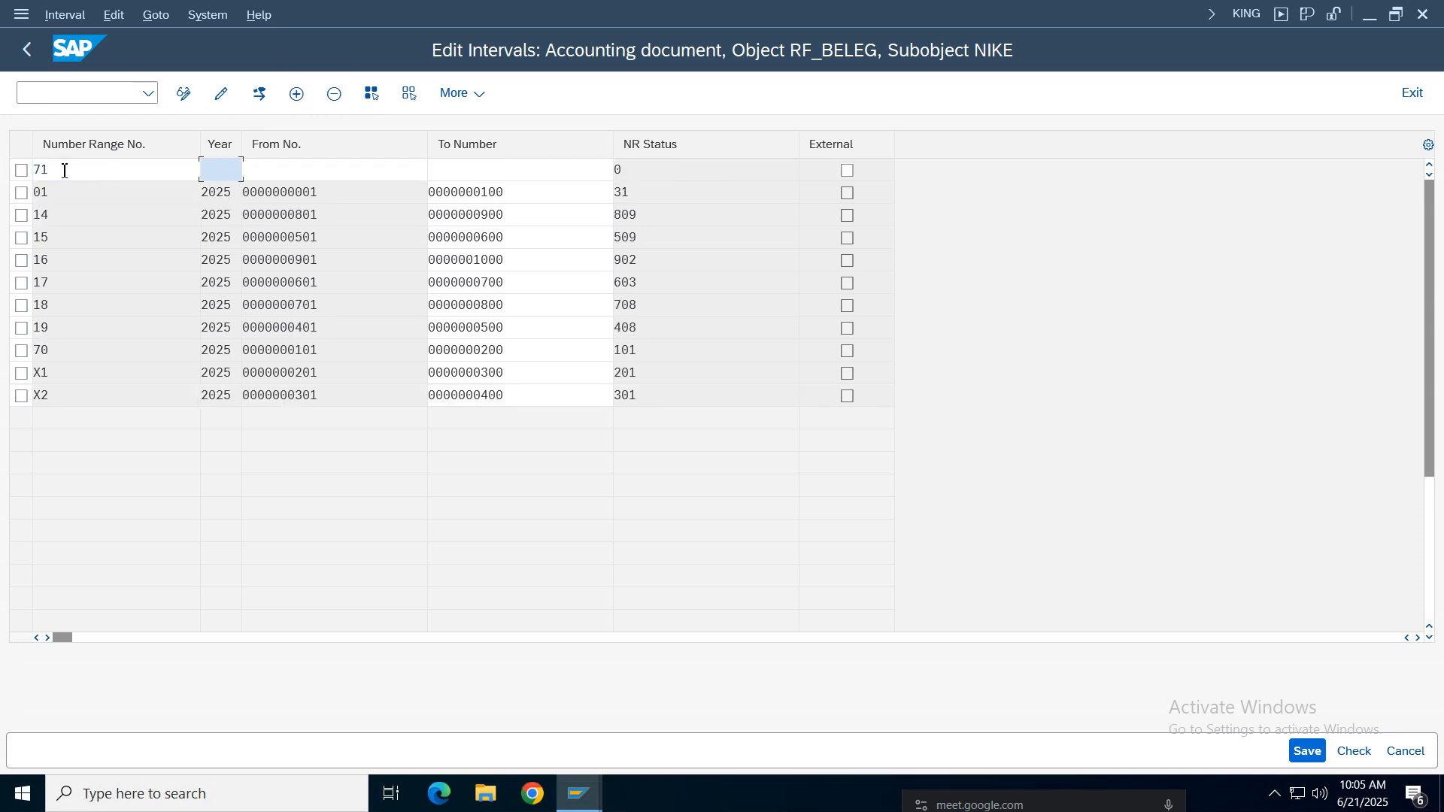
pyautogui.write('2025')
pyautogui.press('Tab')
pyautogui.doubleClick(514, 258)
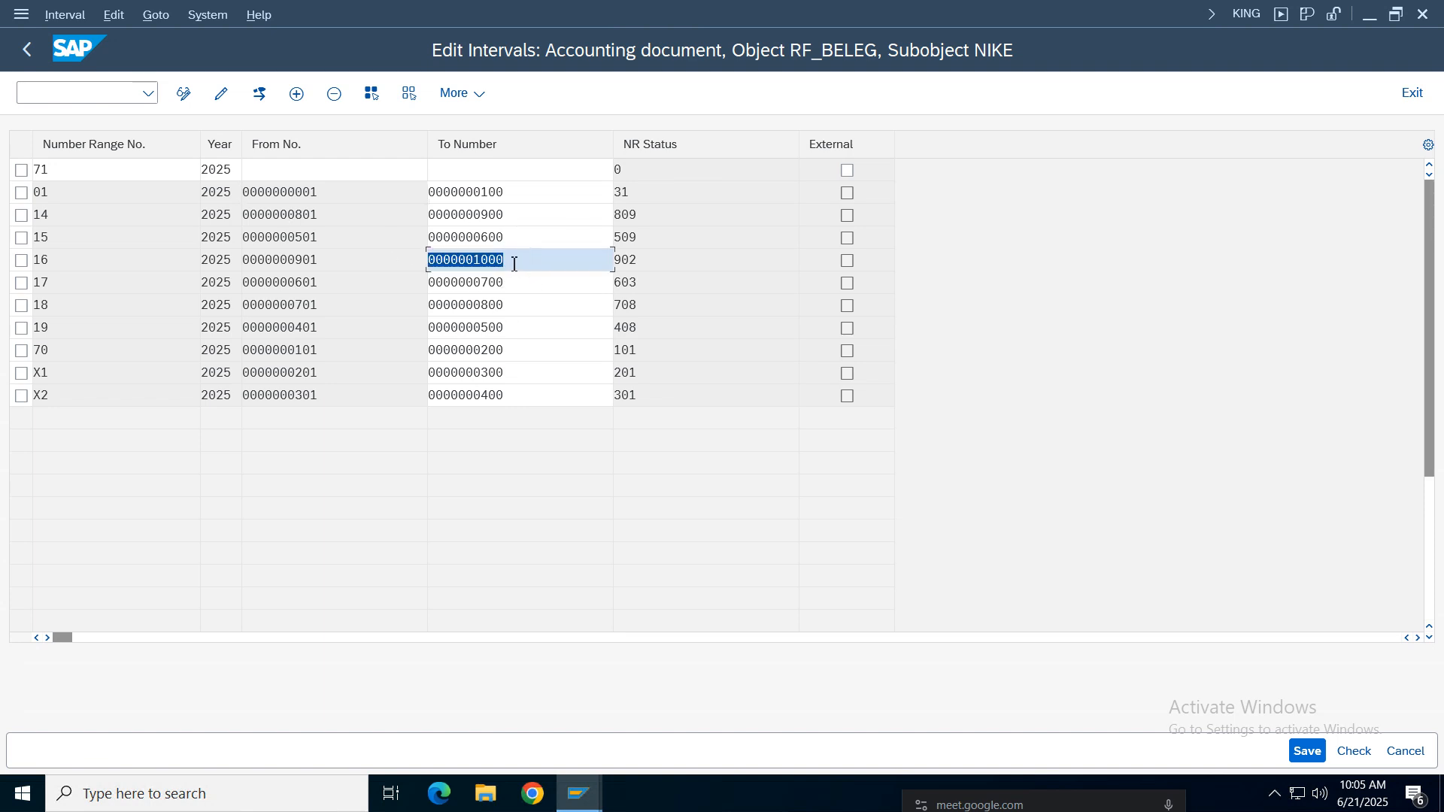
pyautogui.click(303, 169)
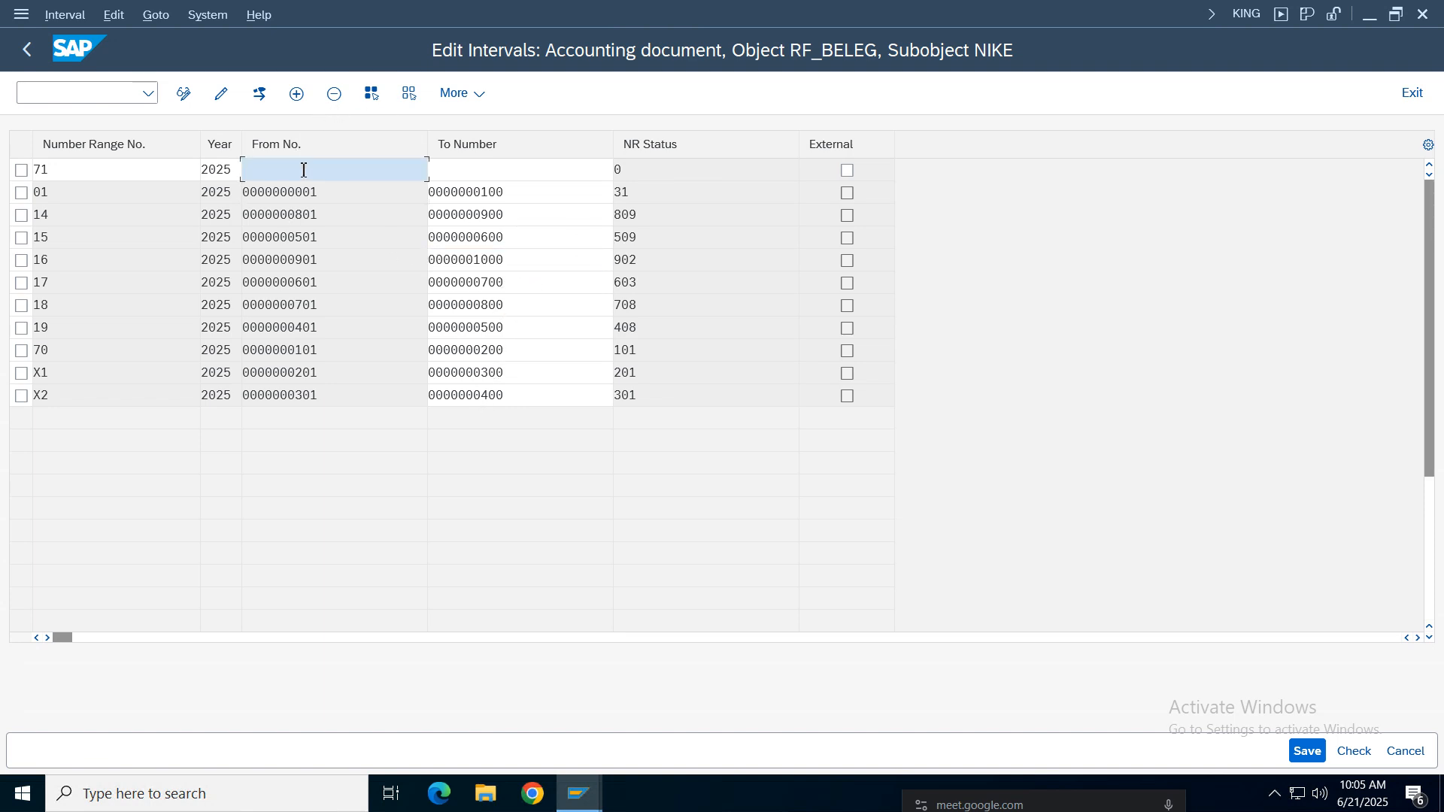
pyautogui.write('1001')
pyautogui.press('Tab')
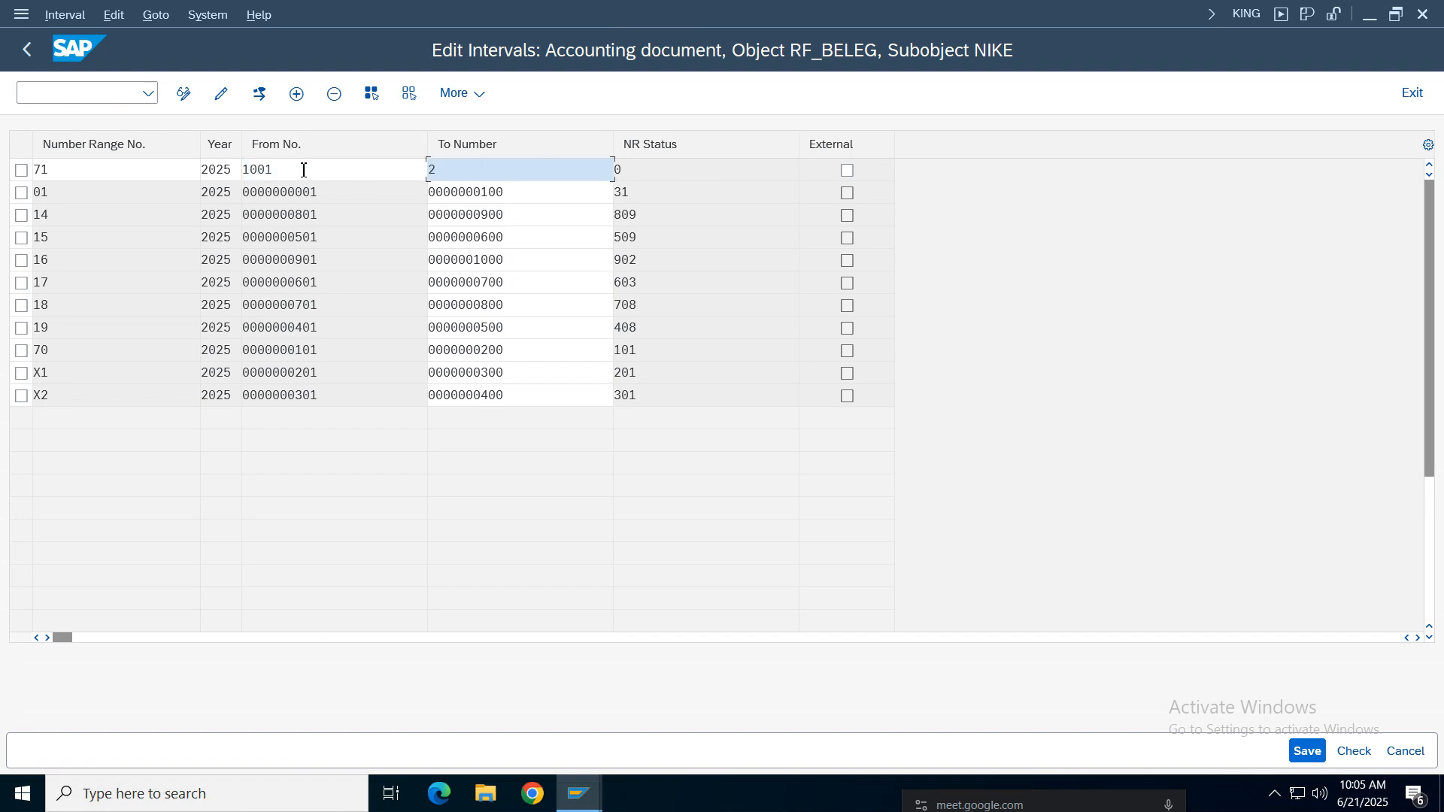
pyautogui.press('Return')
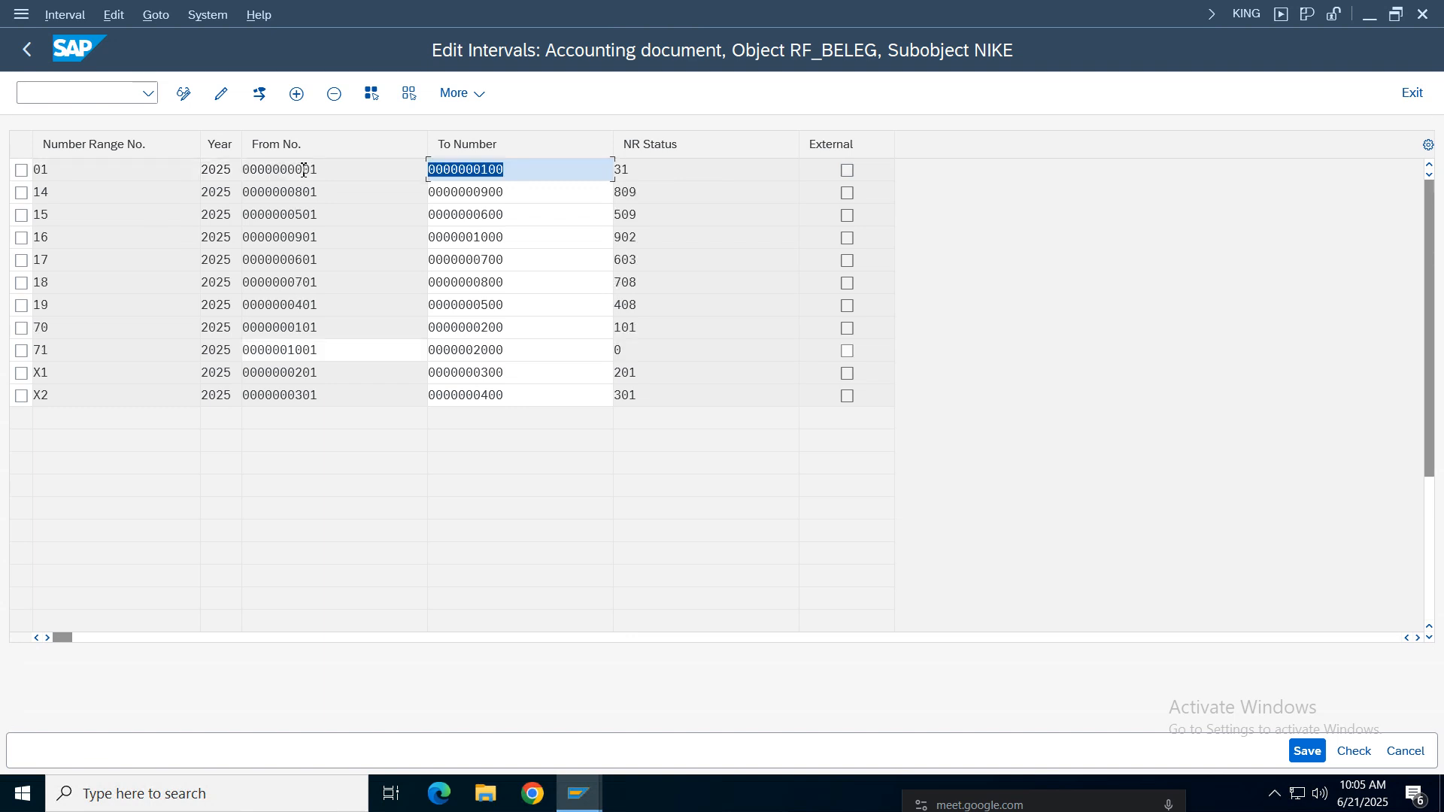
# Step: Set the upper limit of interval 71 to 1100 and save the number range intervals
pyautogui.click(547, 355)
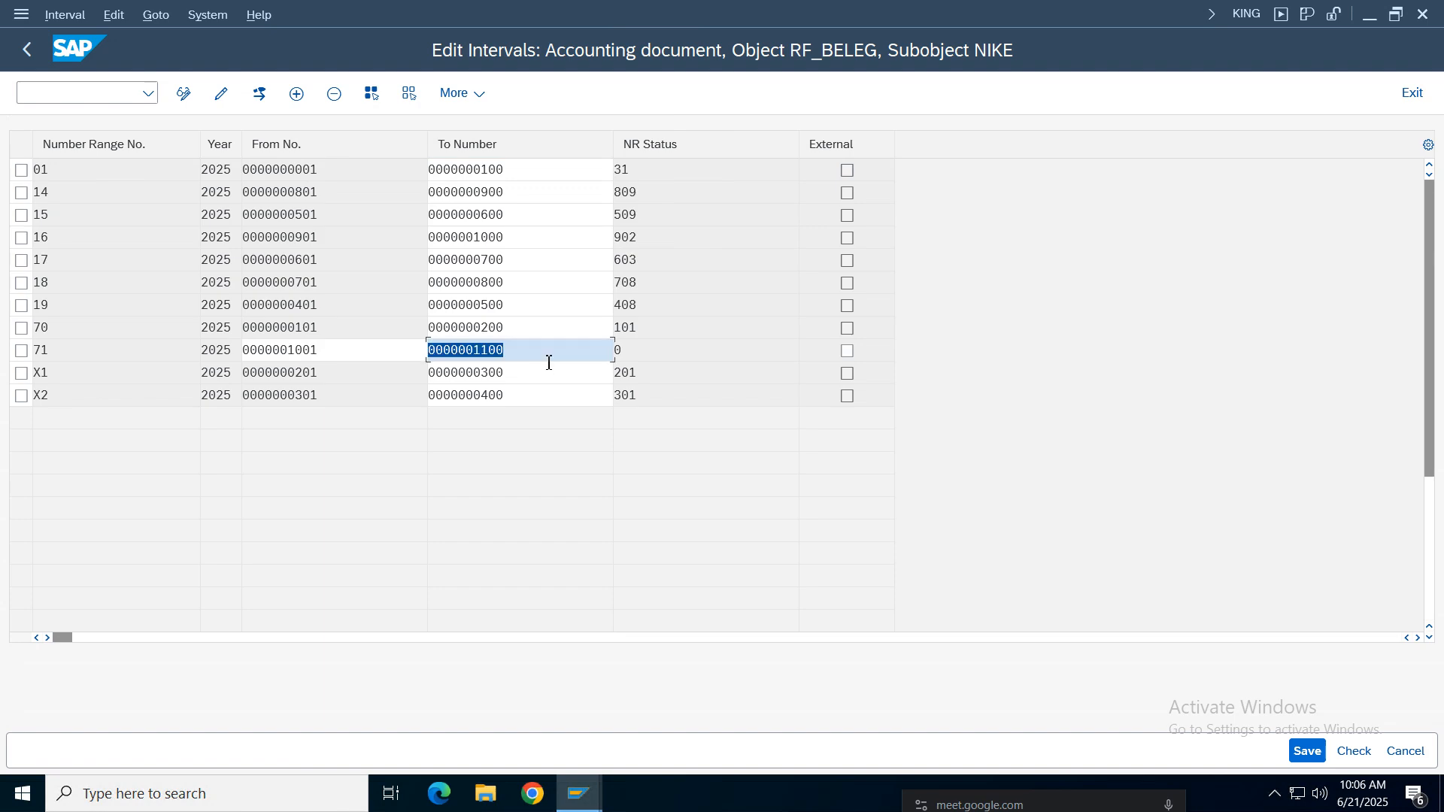
pyautogui.press('Return')
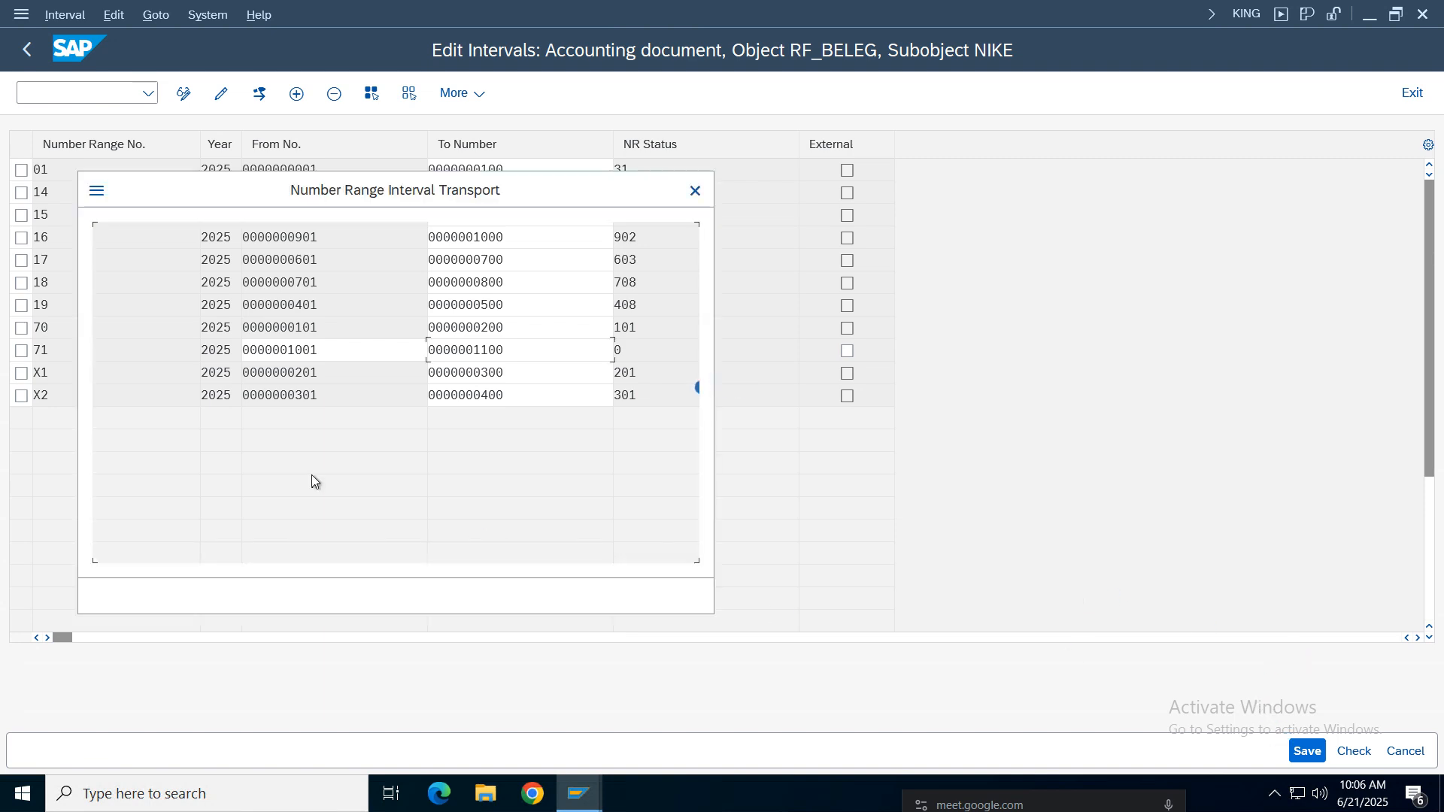
pyautogui.click(604, 596)
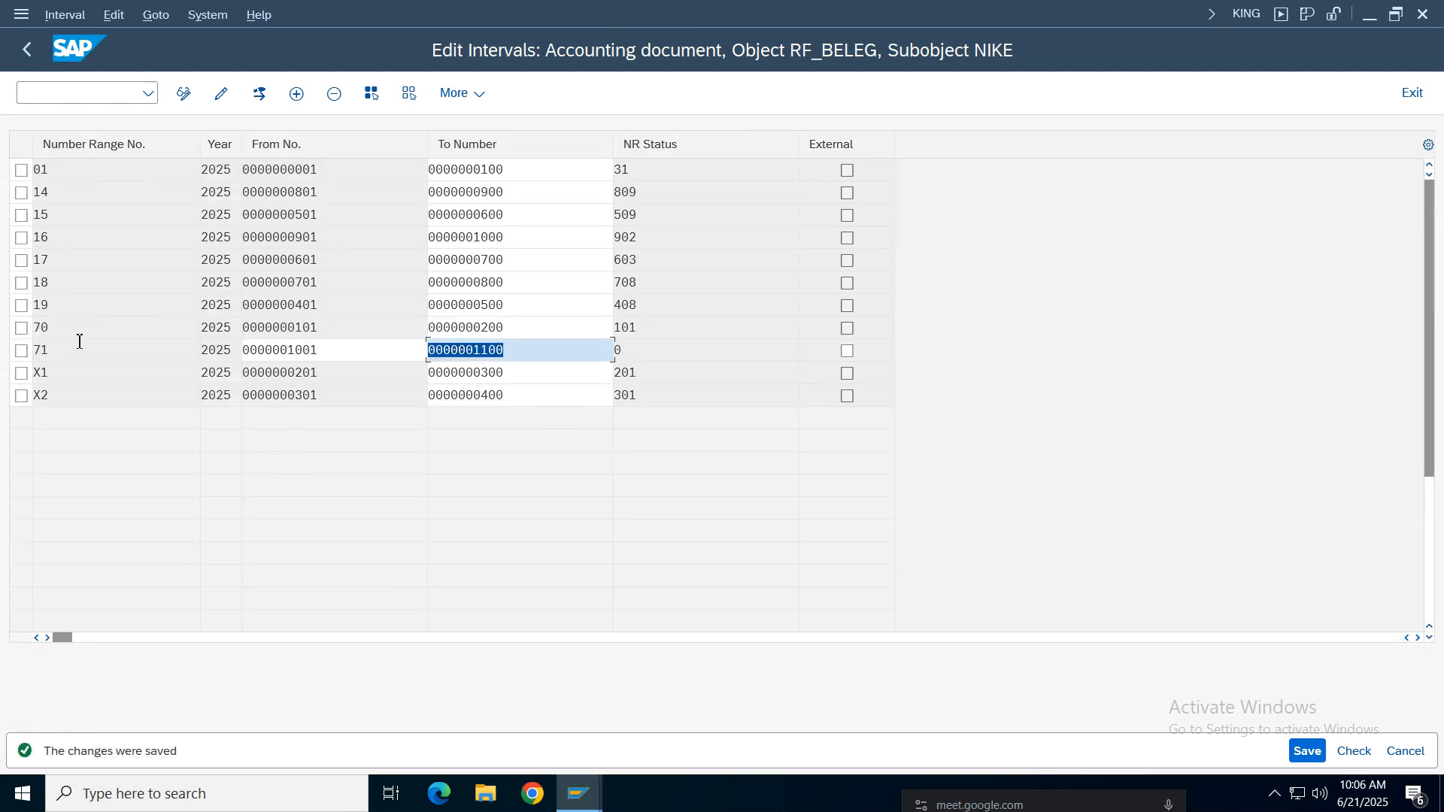
pyautogui.click(21, 352)
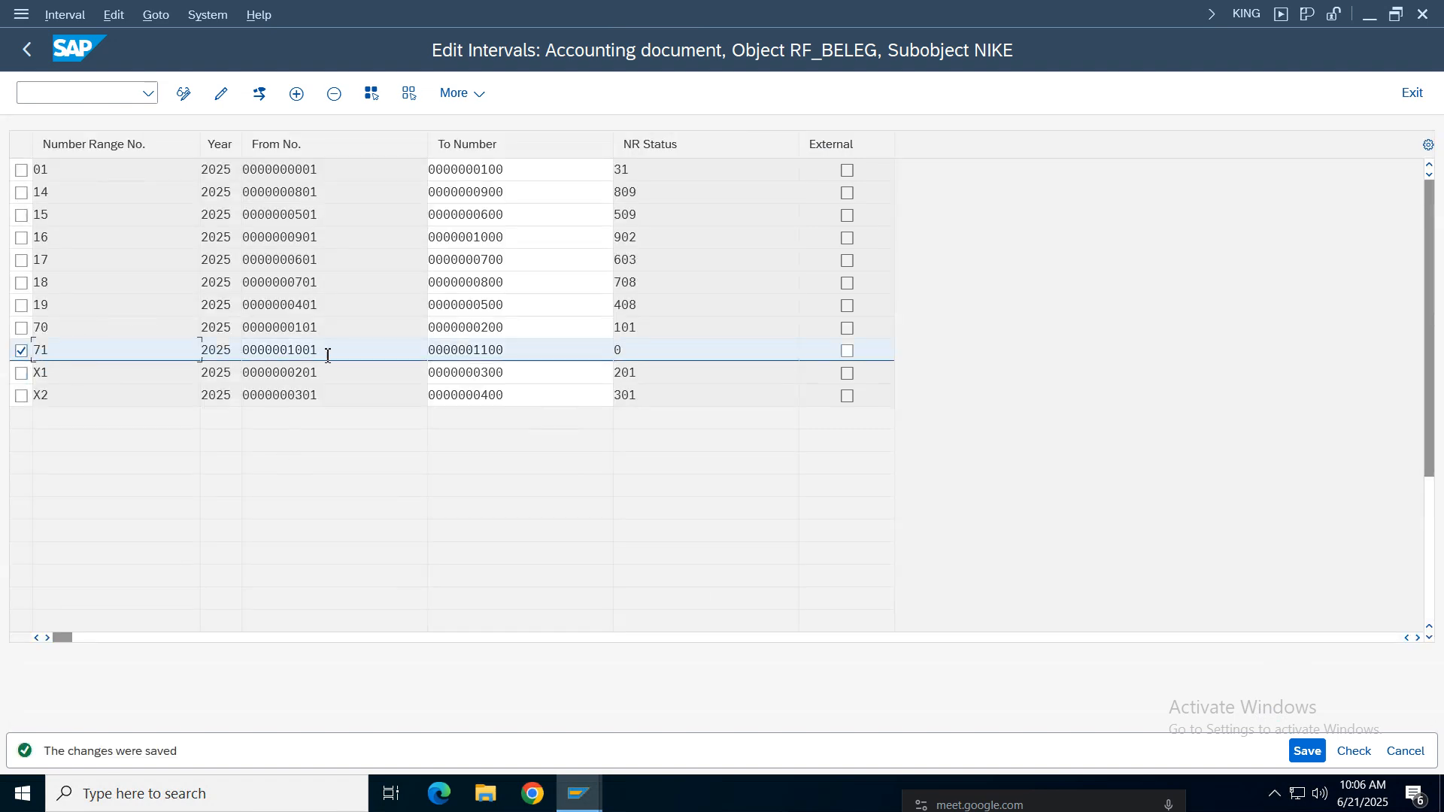
pyautogui.press('Tab')
pyautogui.press('Tab')
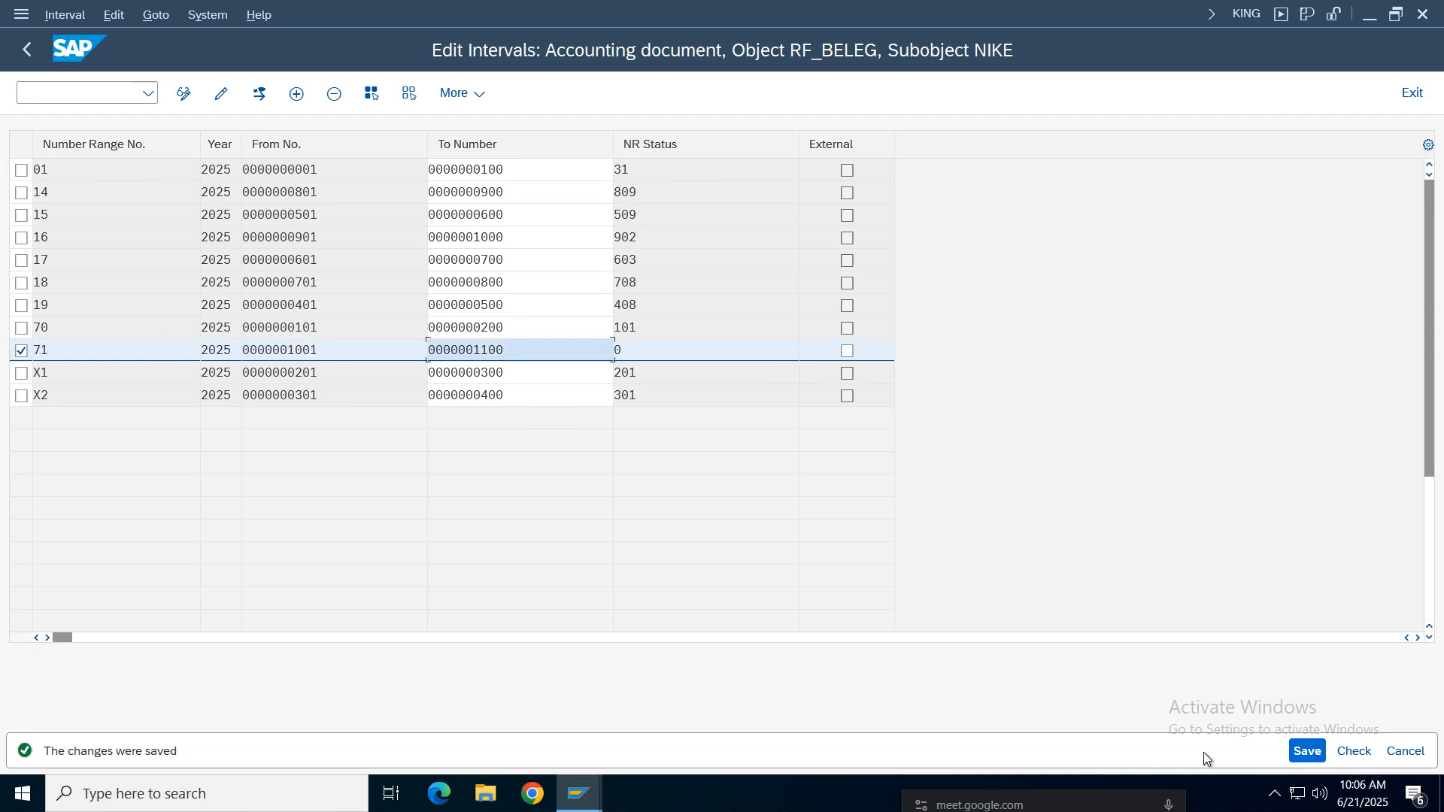
pyautogui.click(1307, 751)
# Step: Recheck the posting message details, leave the interval maintenance and return to the vendor invoice overview for entry
pyautogui.moveTo(580, 793)
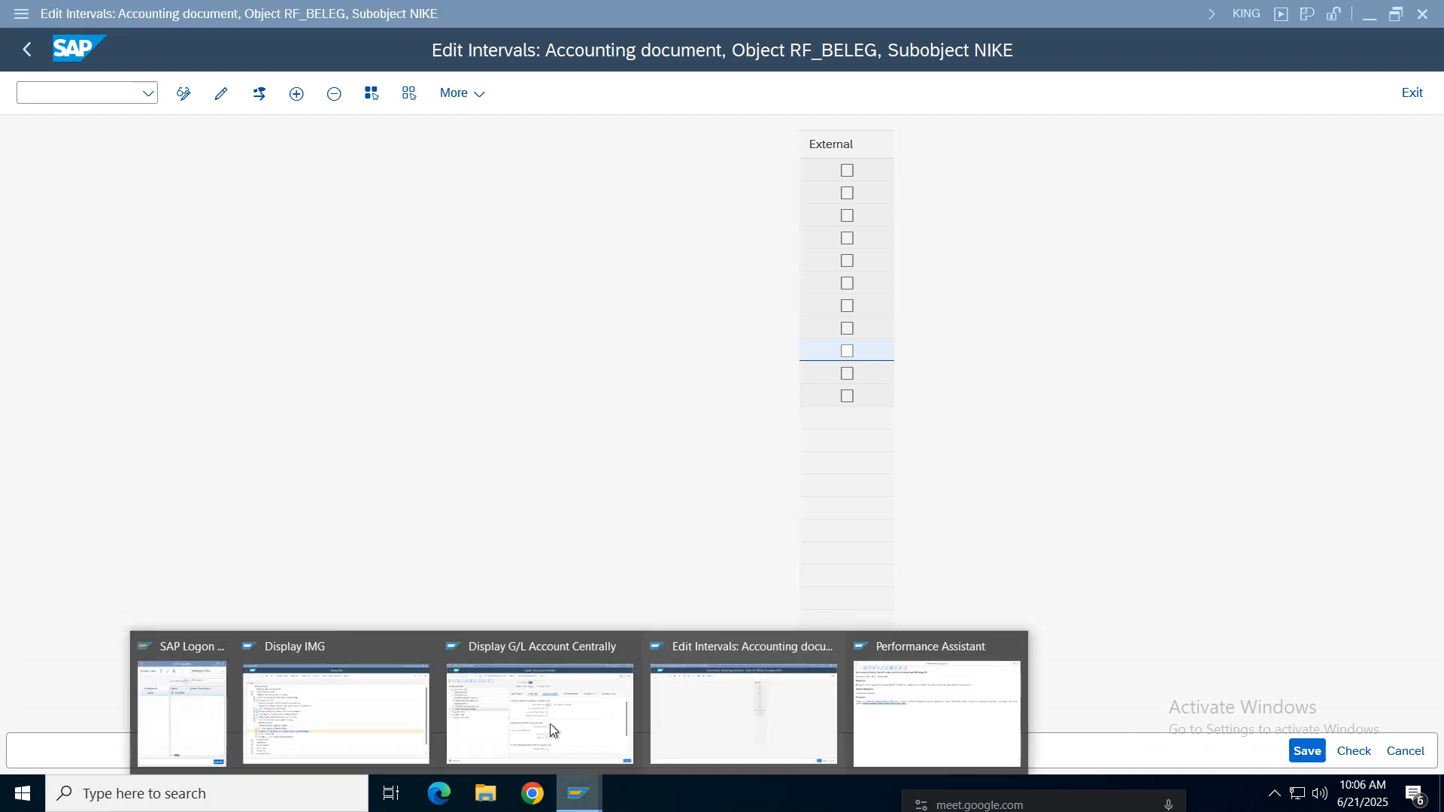
pyautogui.click(918, 703)
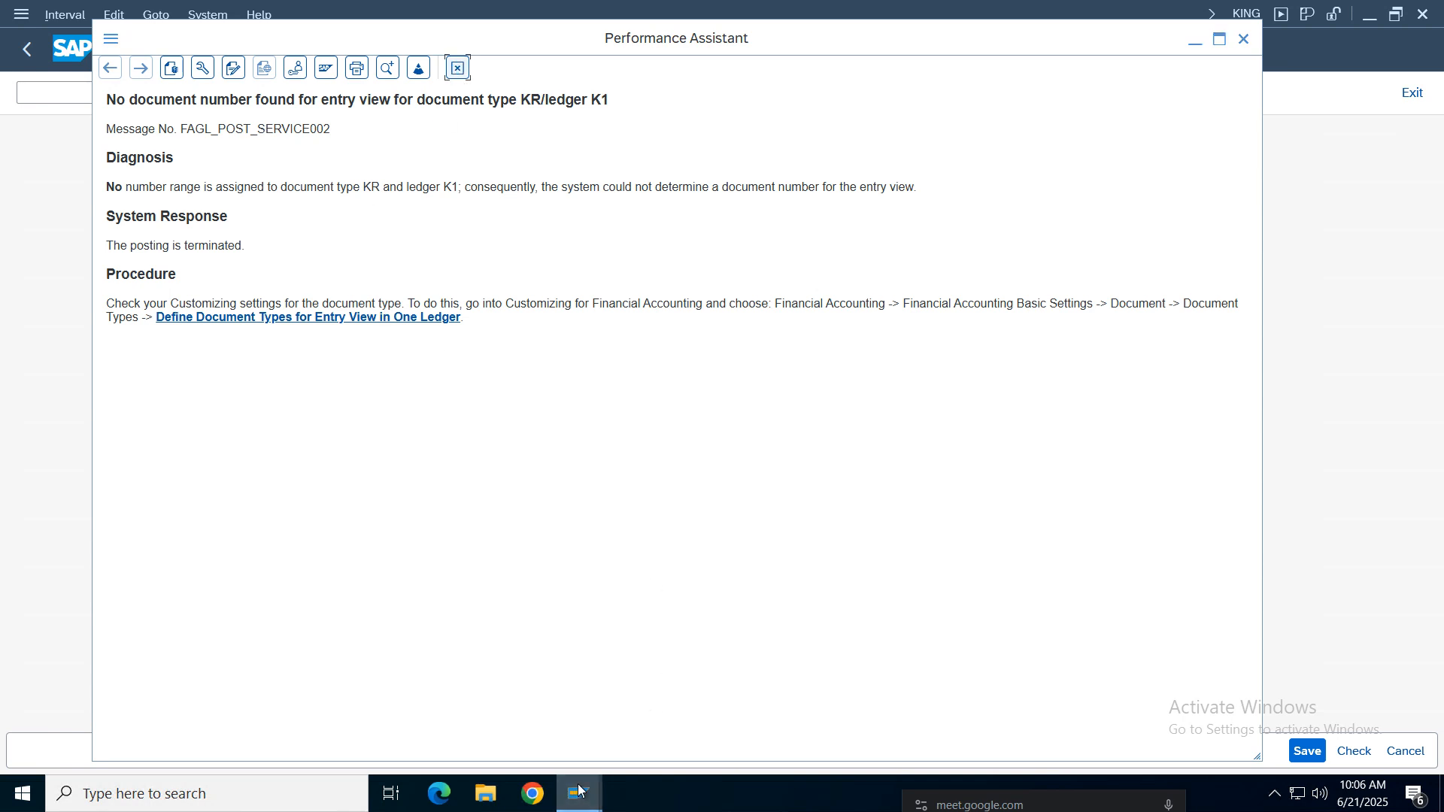
pyautogui.moveTo(579, 794)
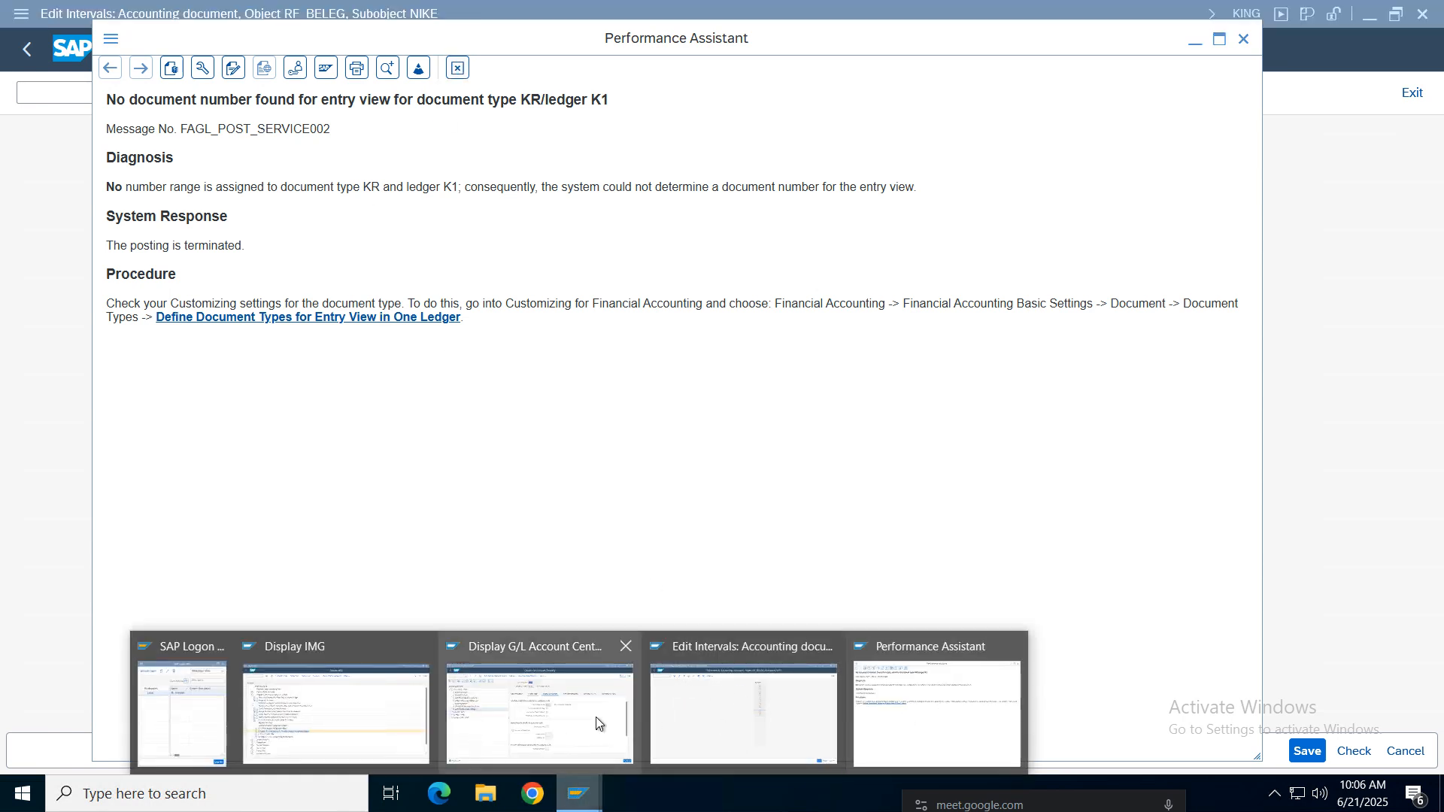
pyautogui.click(773, 717)
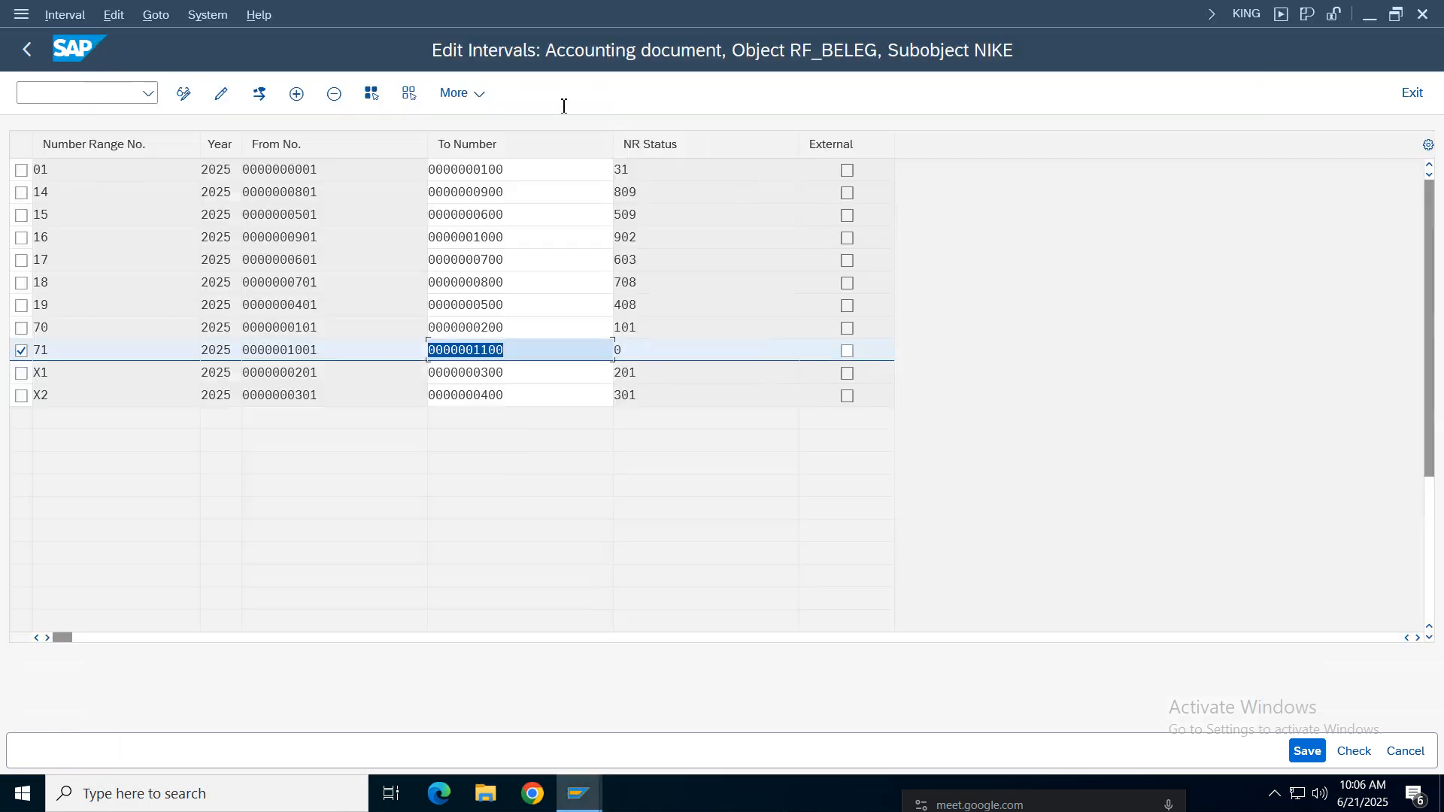
pyautogui.click(1411, 93)
pyautogui.click(1413, 93)
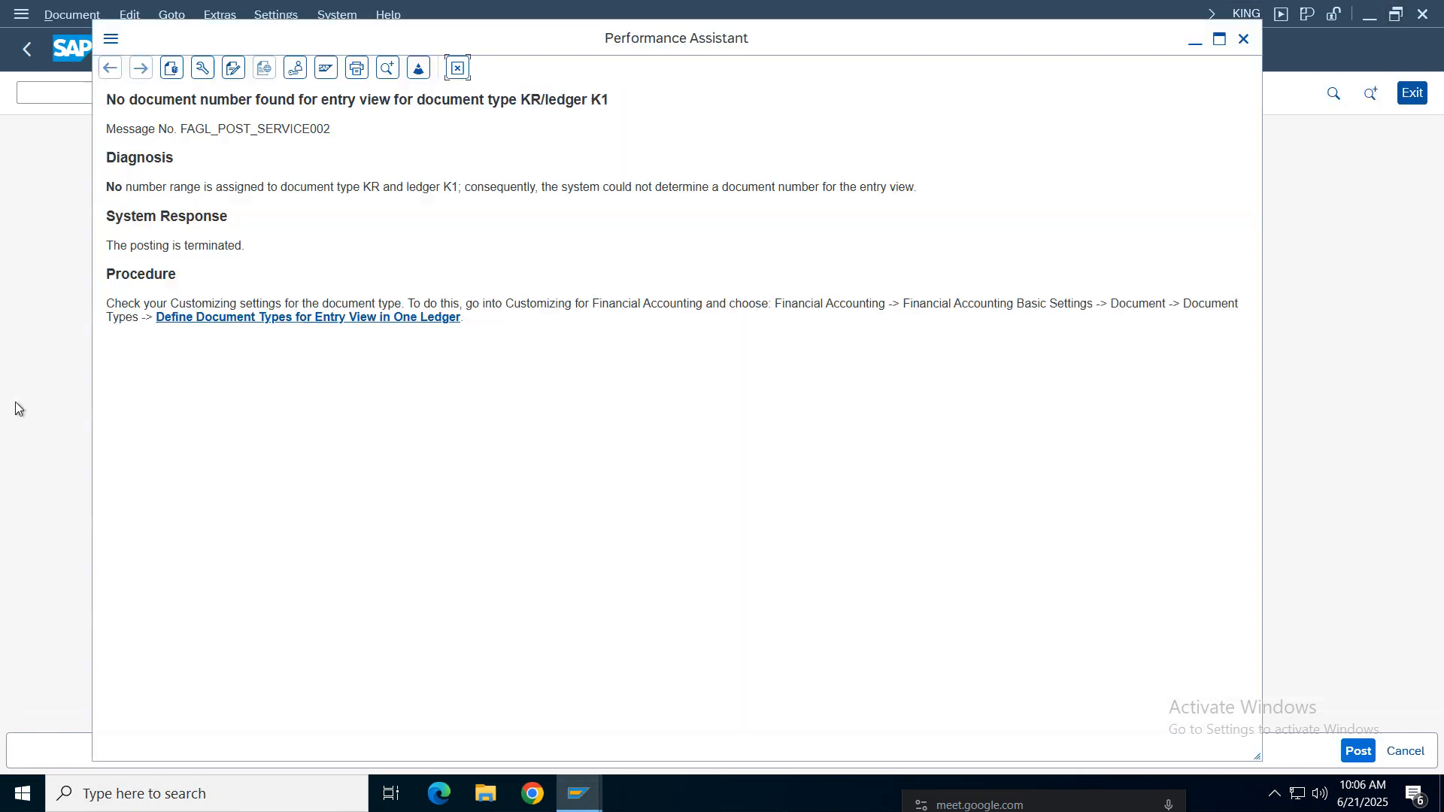
pyautogui.press('Escape')
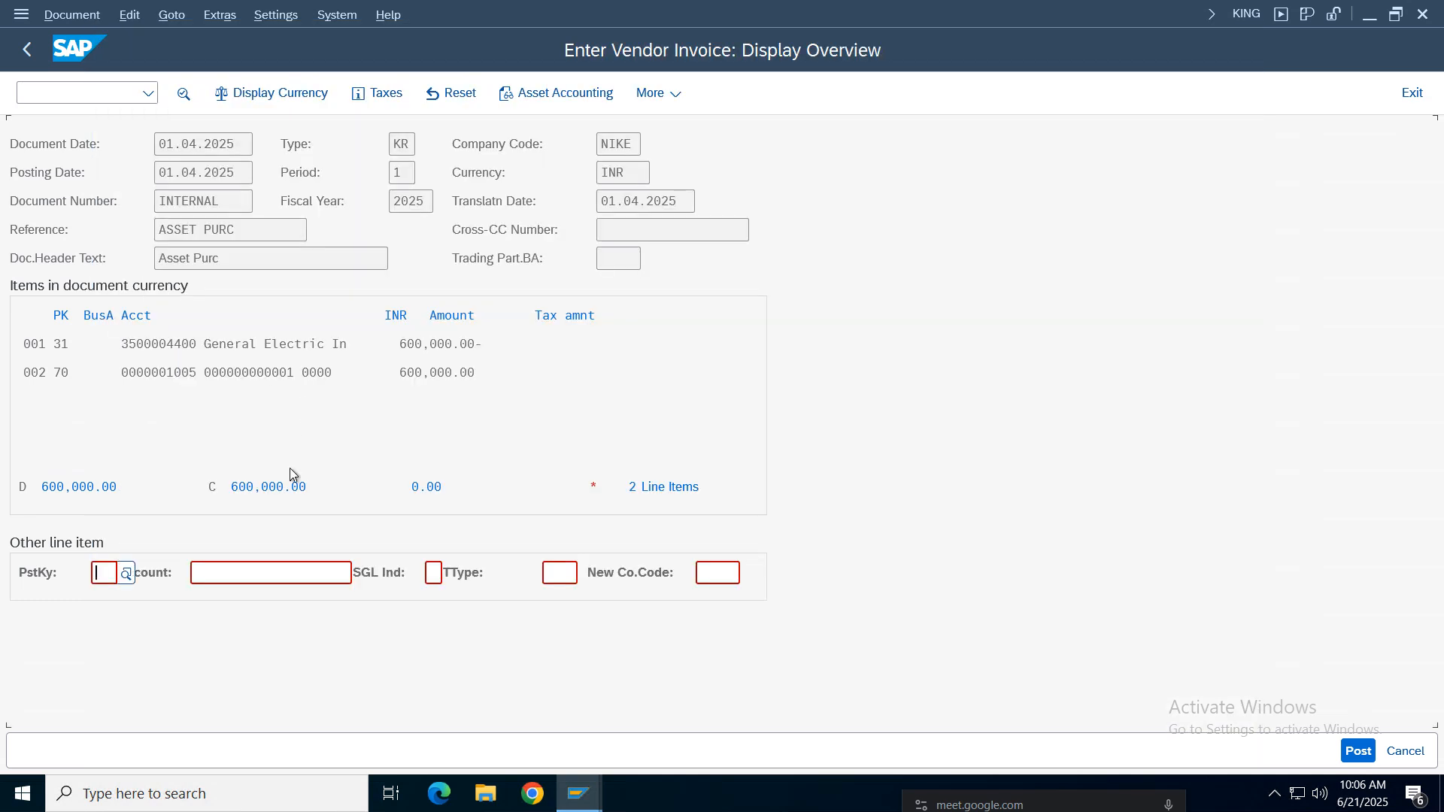
pyautogui.press('Return')
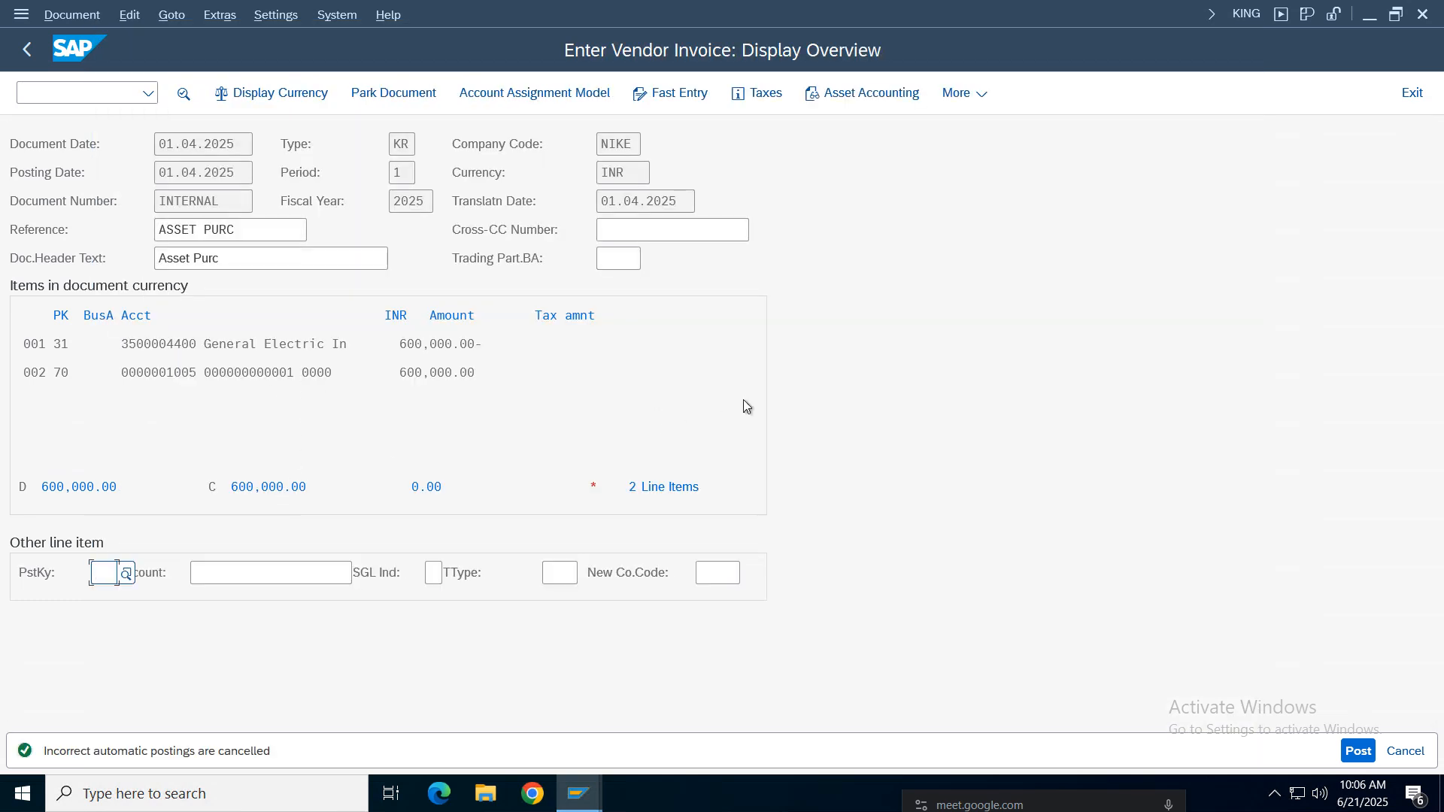
# Step: Simulate the asset acquisition invoice and post it
pyautogui.click(65, 15)
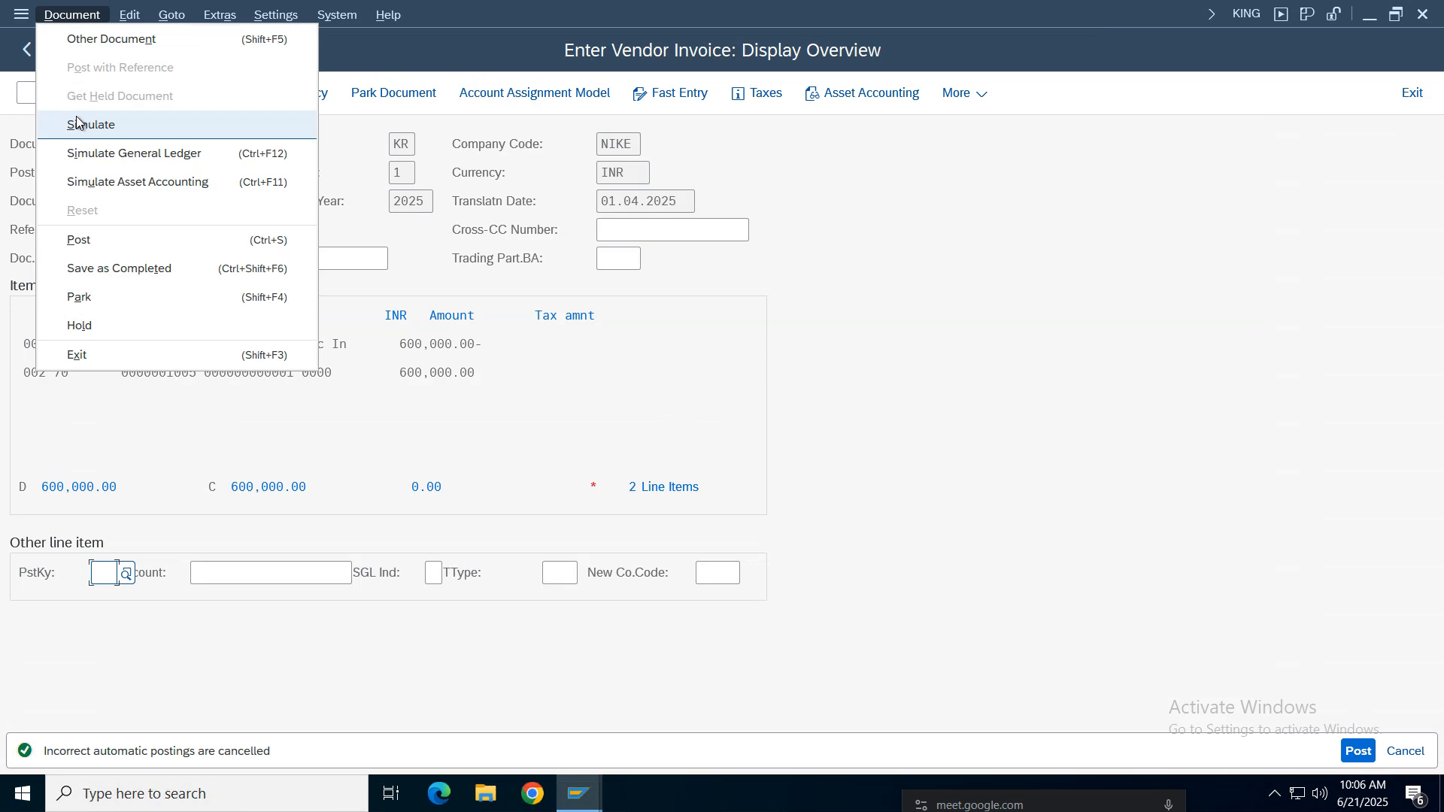
pyautogui.click(83, 119)
pyautogui.click(1360, 751)
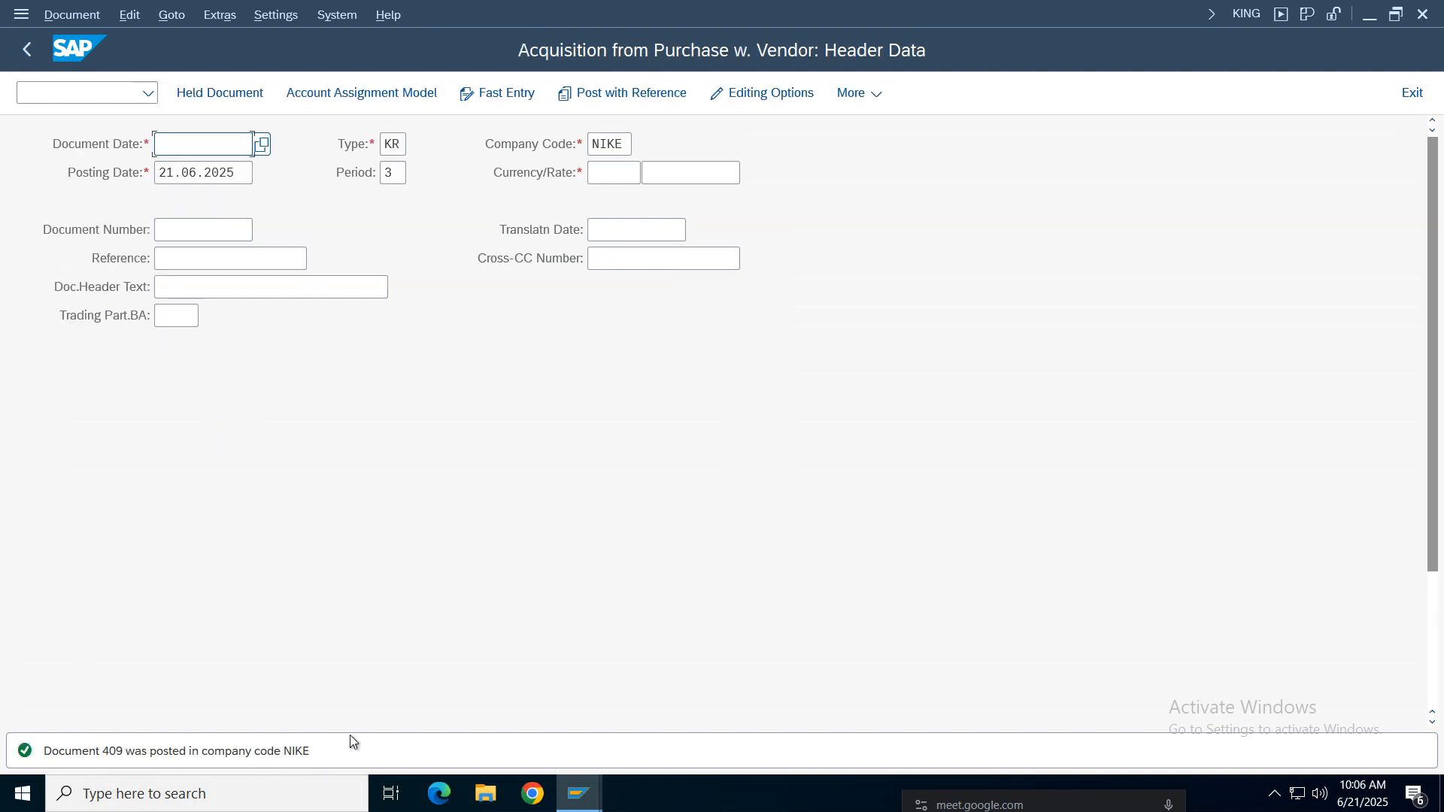
# Step: Display the posted document and examine the G/L account and asset of its asset line item
pyautogui.click(71, 15)
pyautogui.click(75, 96)
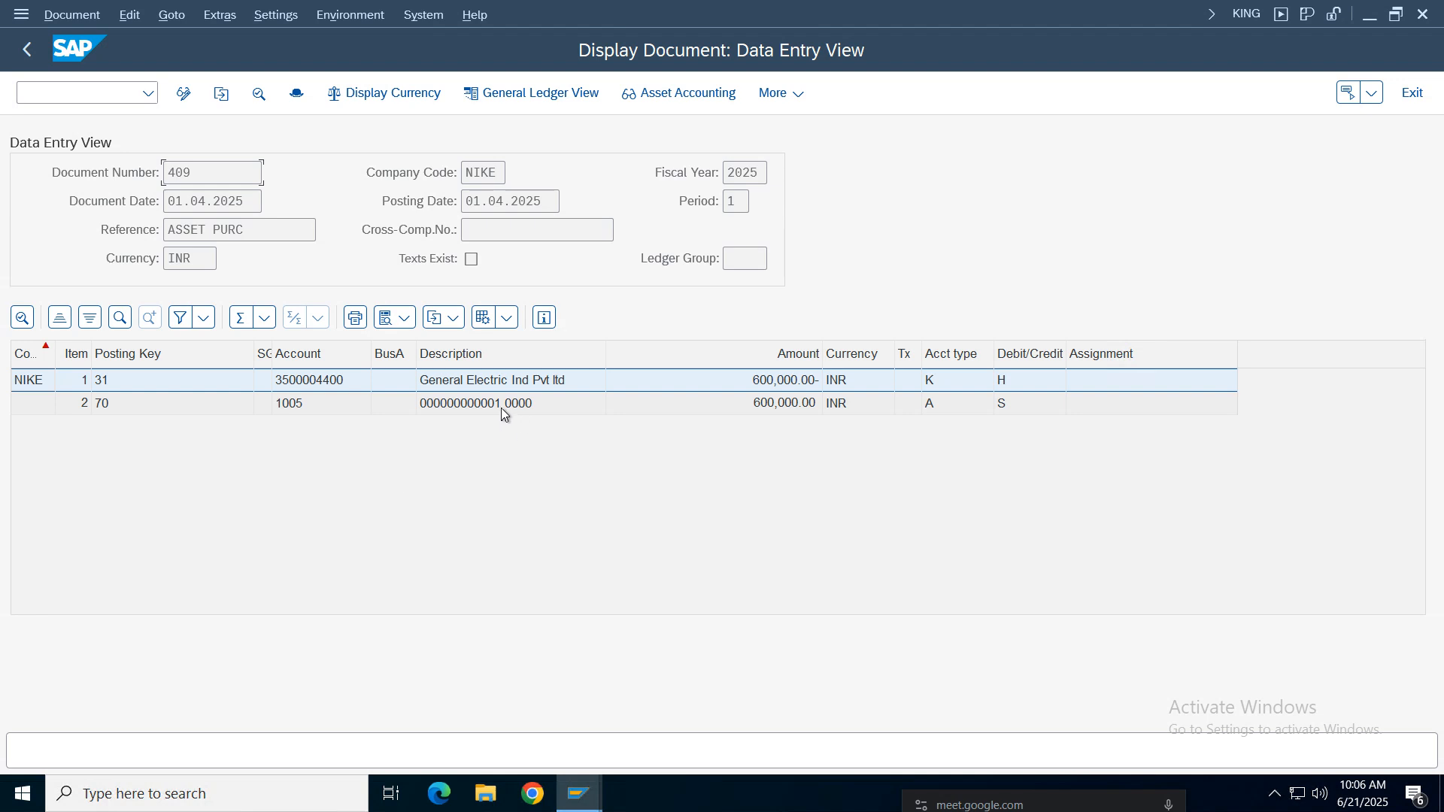
pyautogui.doubleClick(297, 405)
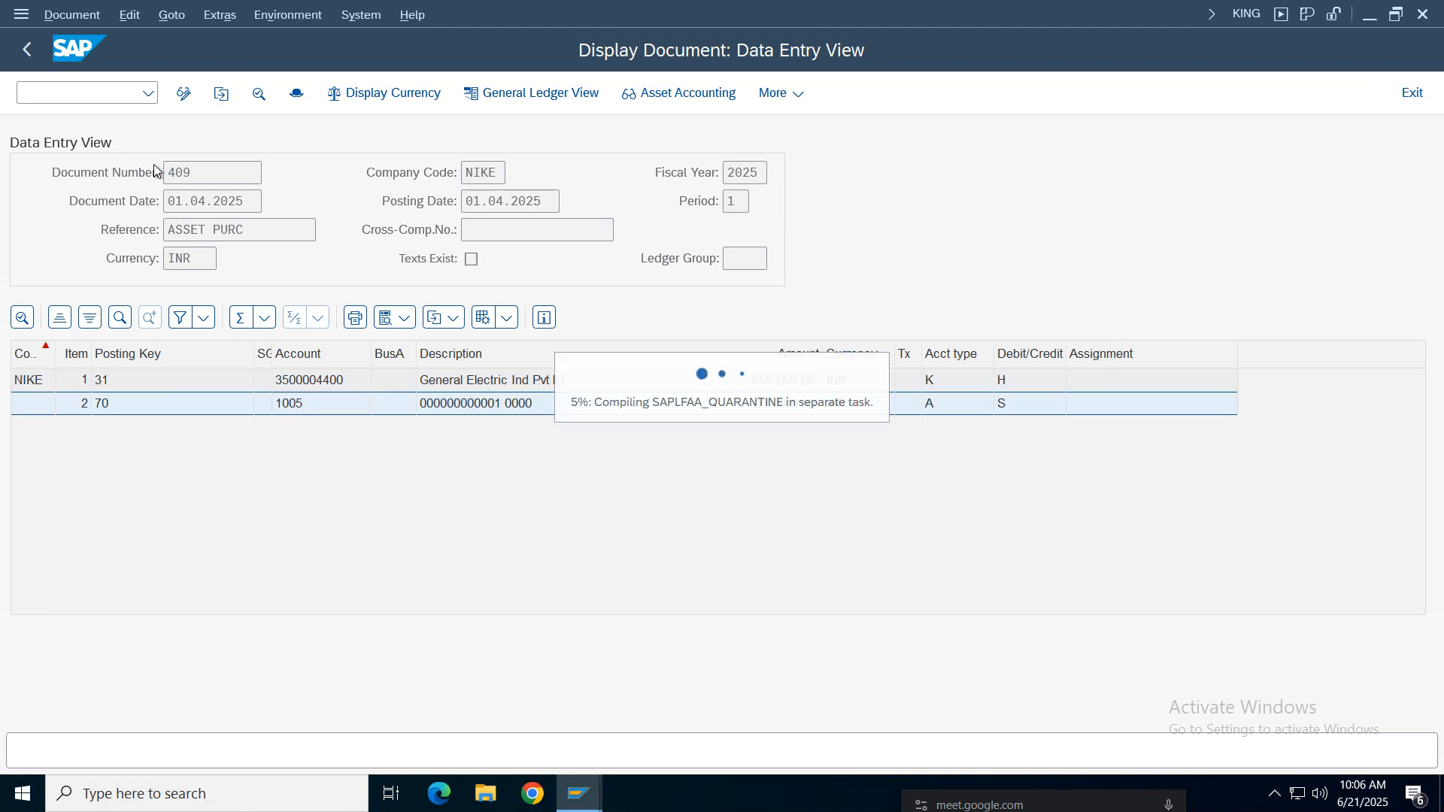
pyautogui.click(18, 52)
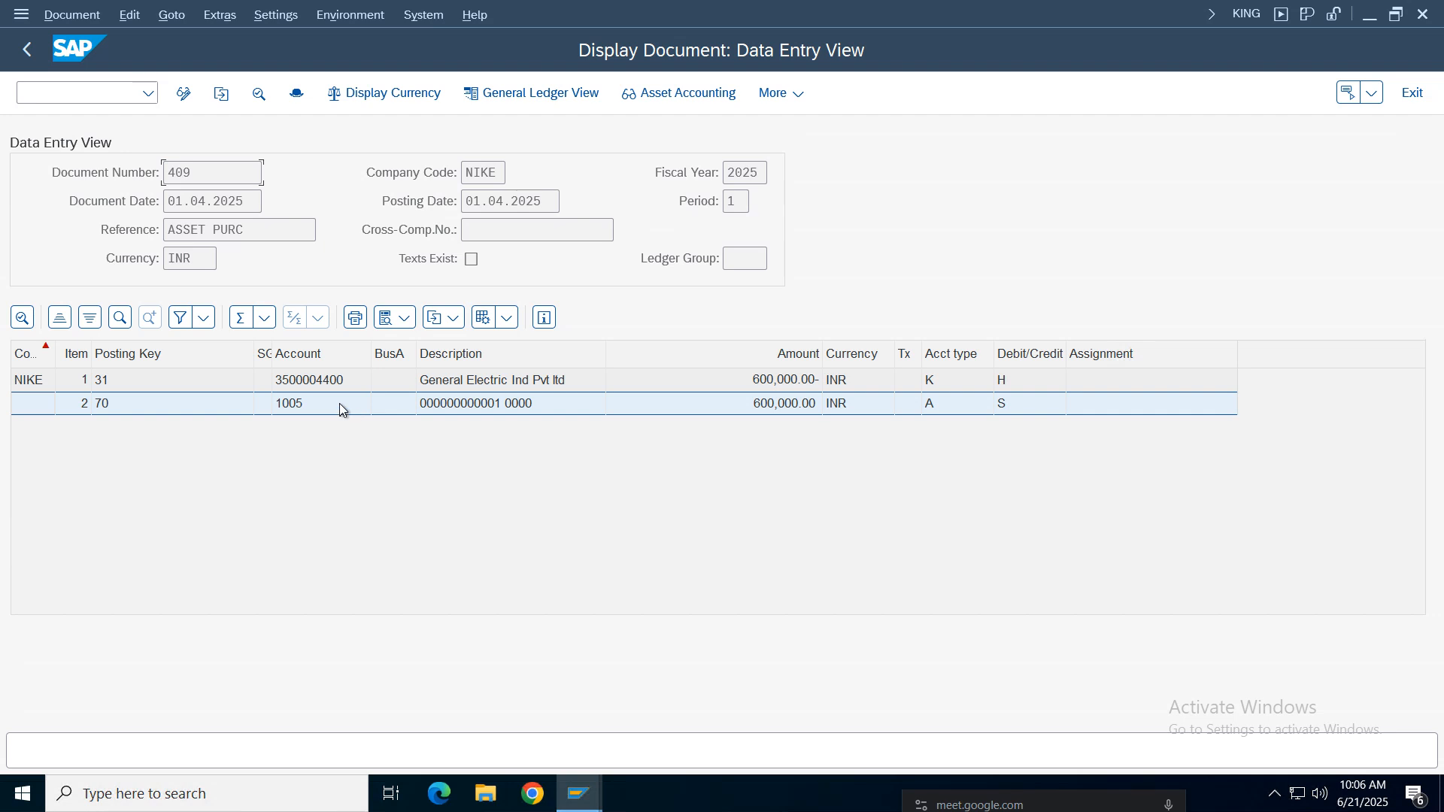
pyautogui.click(477, 407)
pyautogui.doubleClick(464, 409)
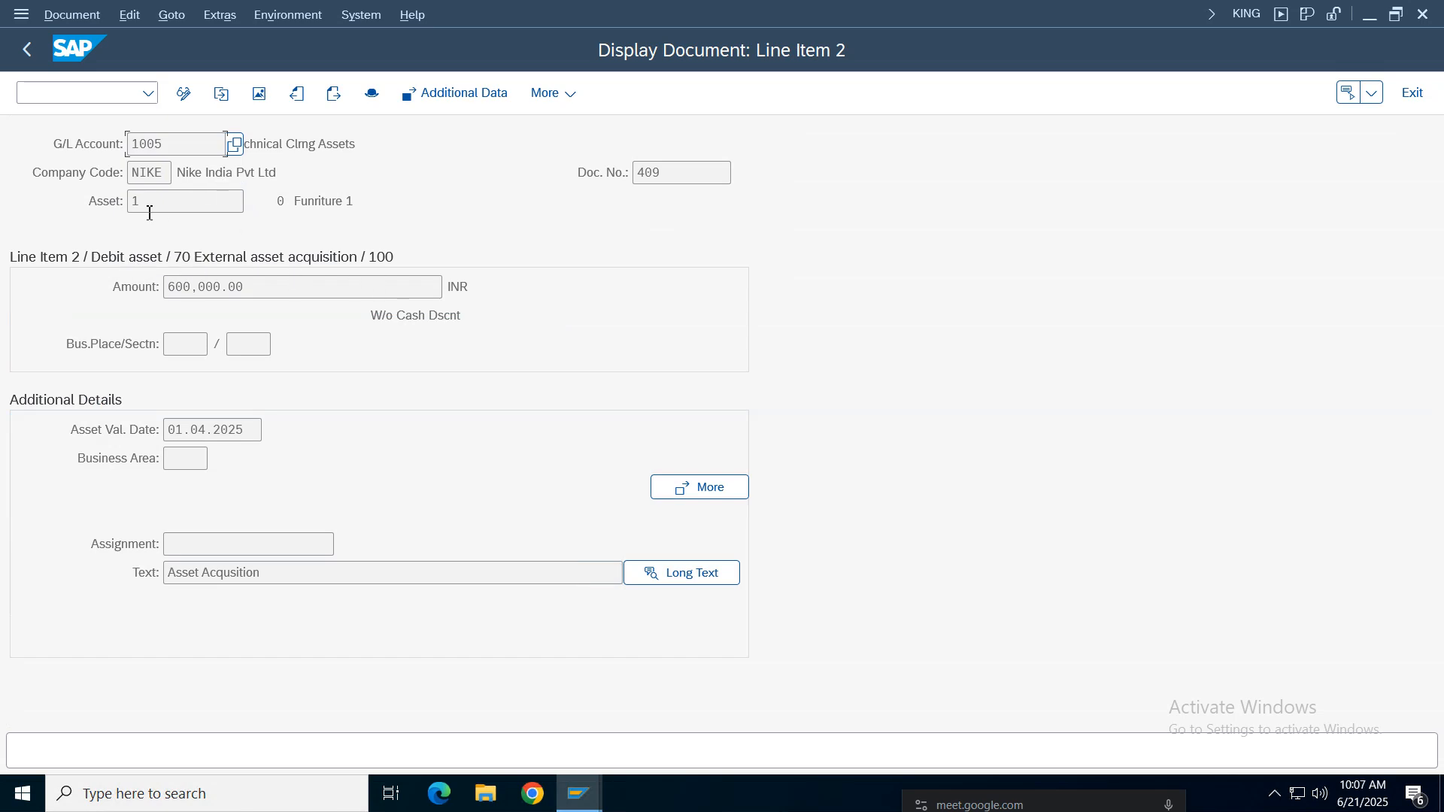
pyautogui.click(290, 141)
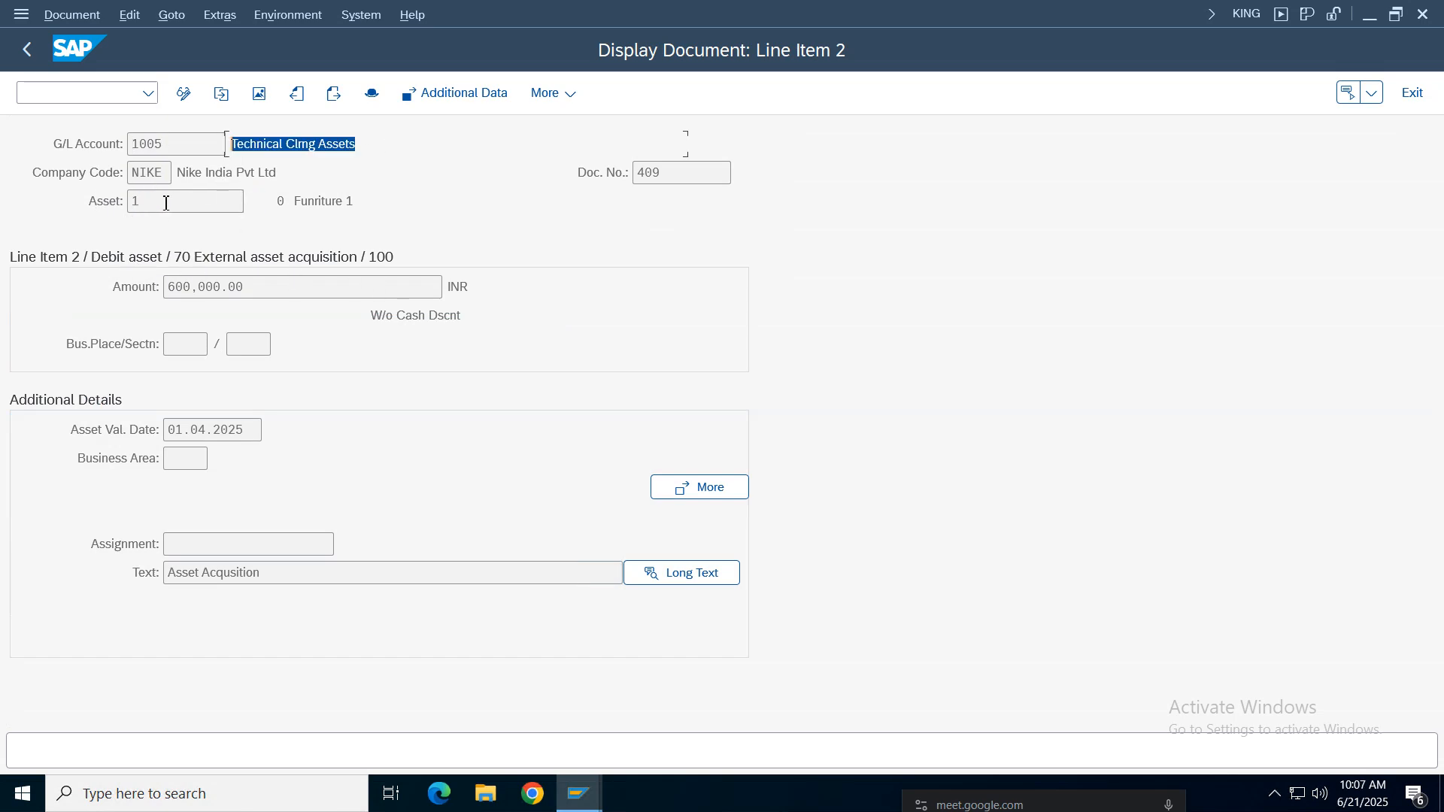
pyautogui.click(166, 203)
pyautogui.click(26, 50)
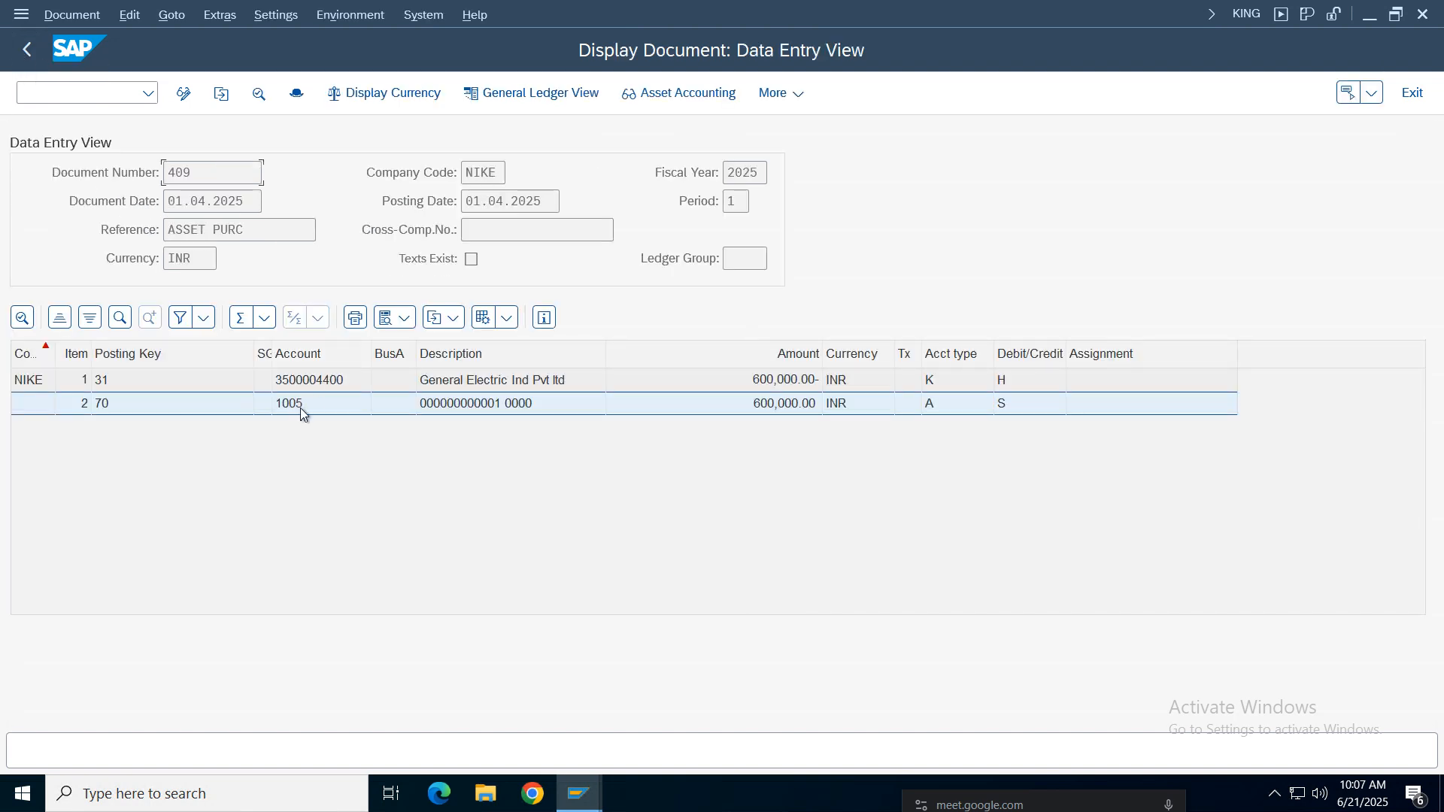
# Step: Check the vendor and reconciliation G/L account in the vendor line item, and return to the document's data entry view
pyautogui.doubleClick(349, 382)
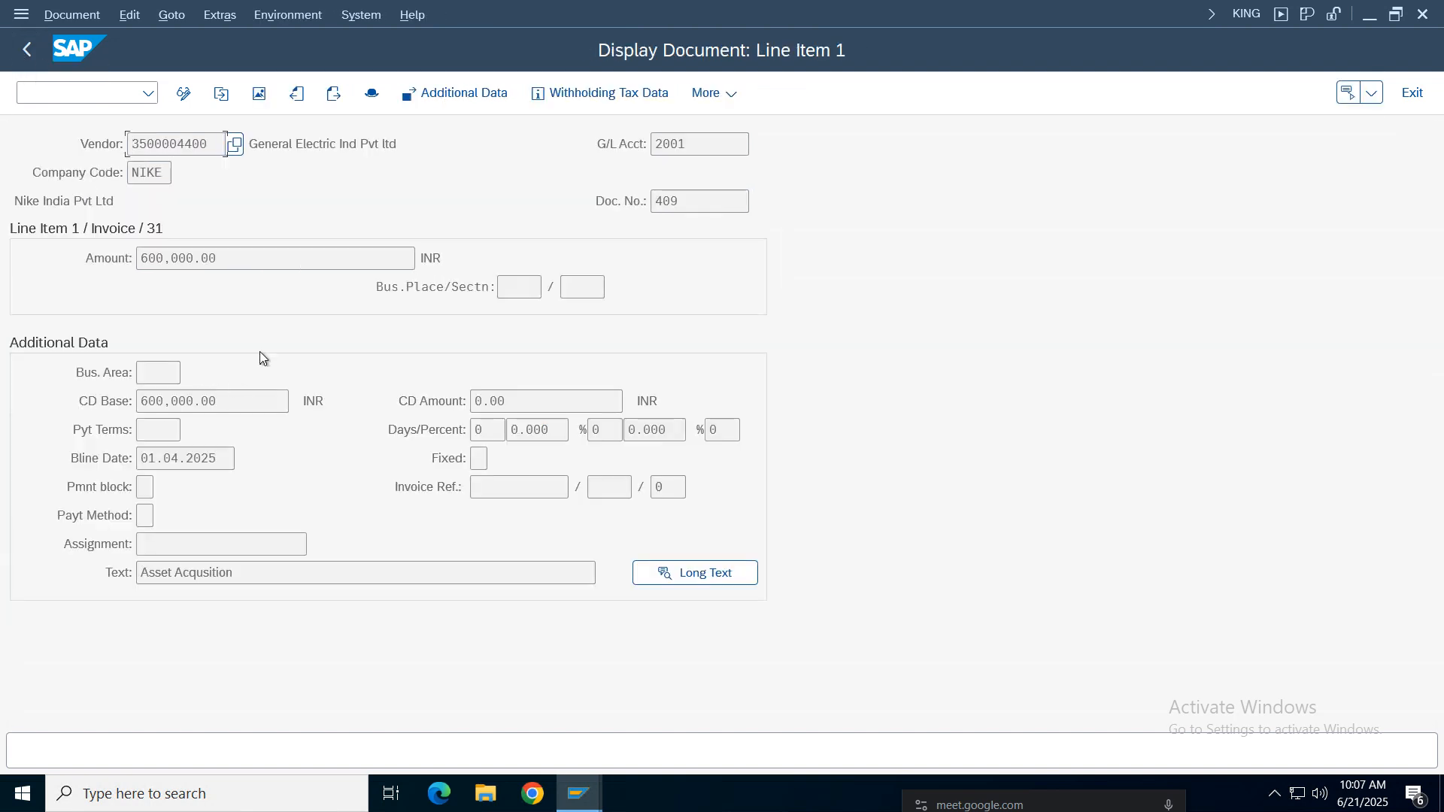
pyautogui.doubleClick(737, 154)
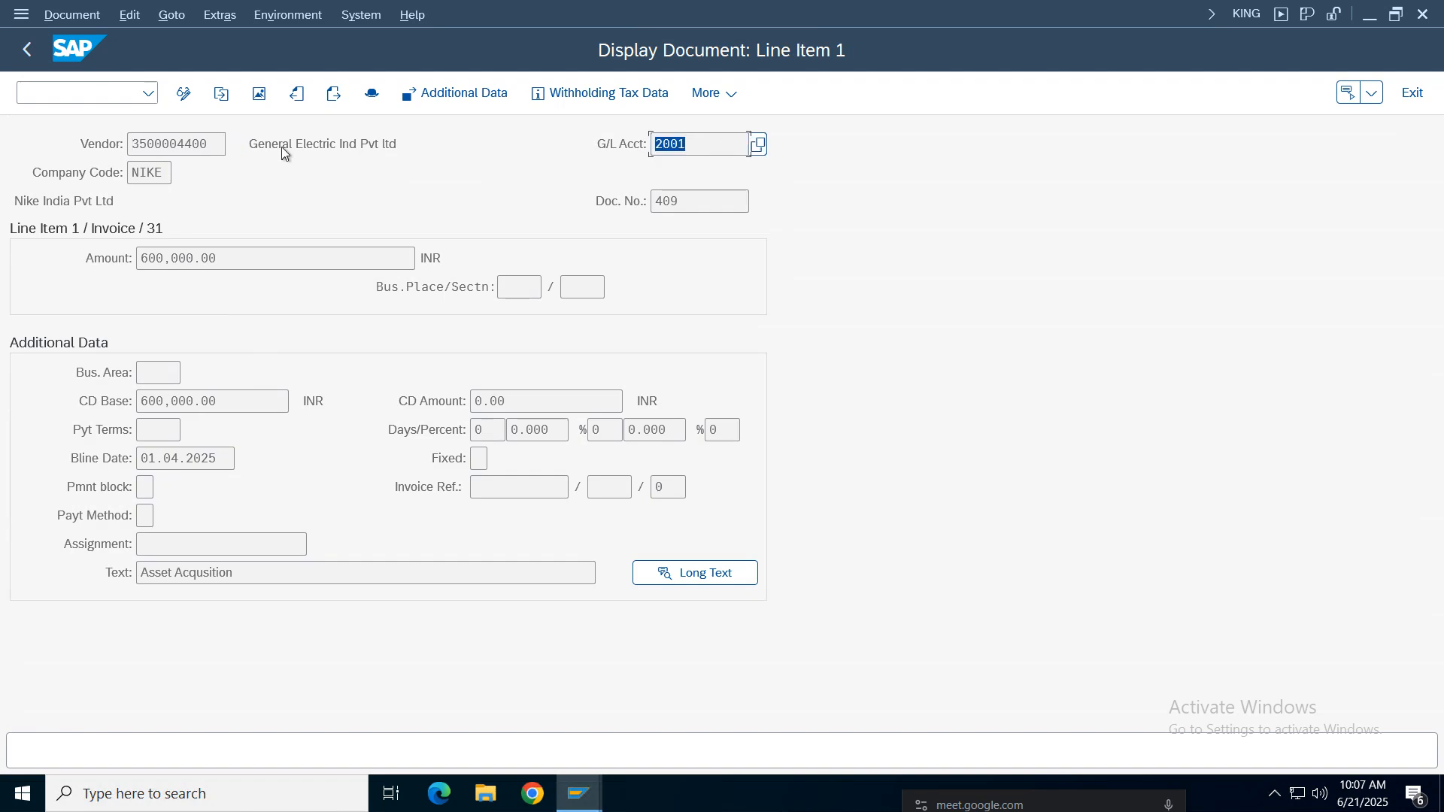
pyautogui.doubleClick(221, 144)
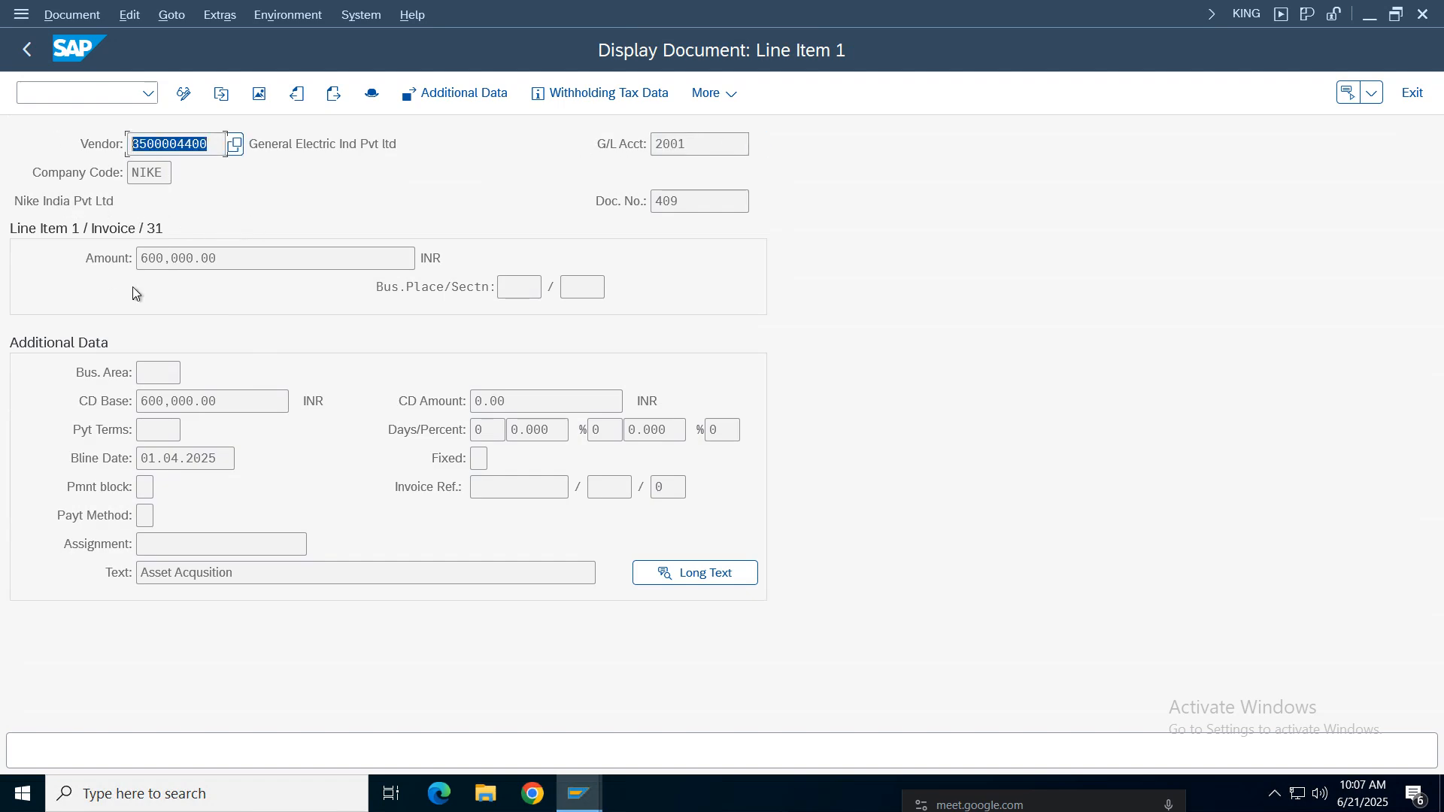
pyautogui.click(27, 51)
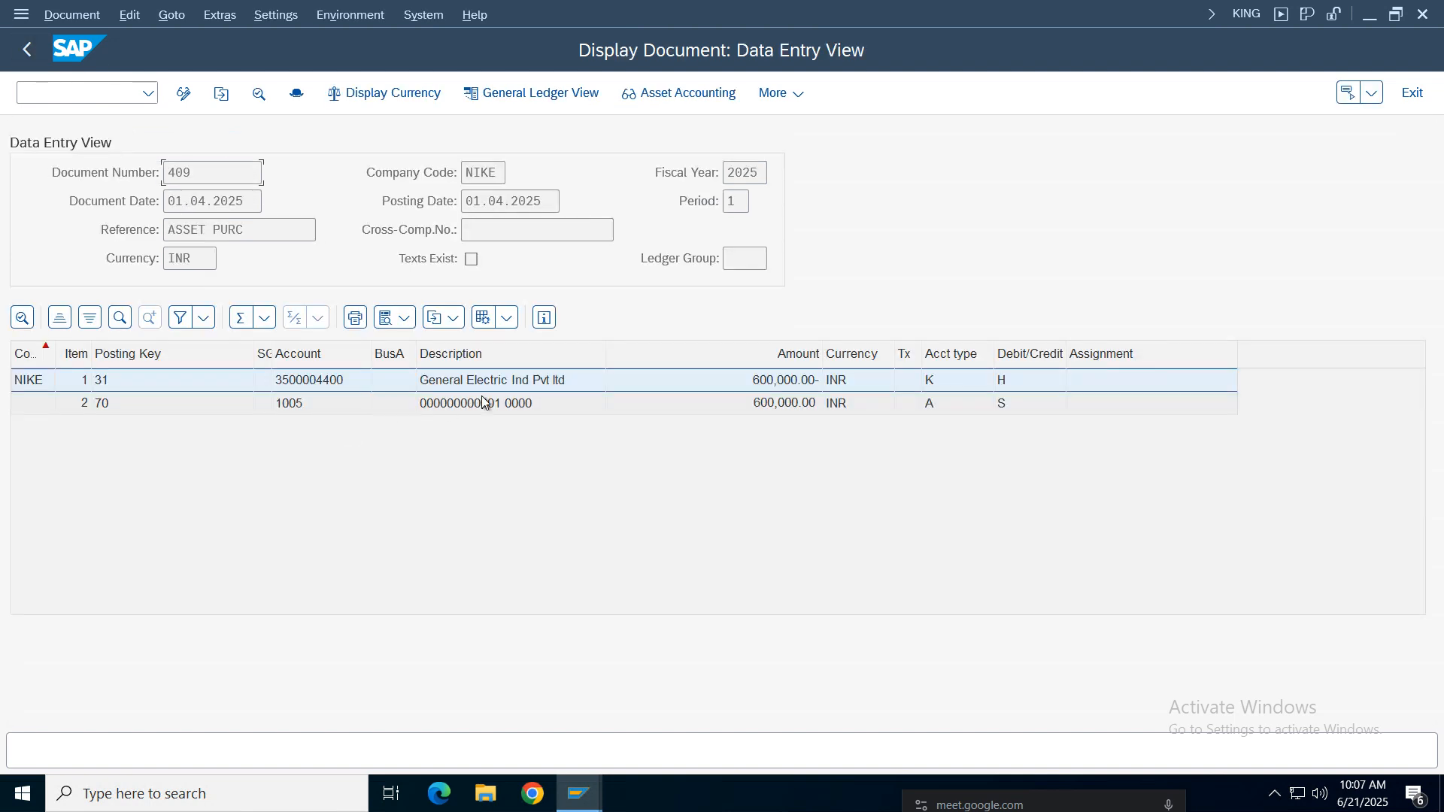
# Step: Review the posted document's header data, including its document type
pyautogui.click(481, 404)
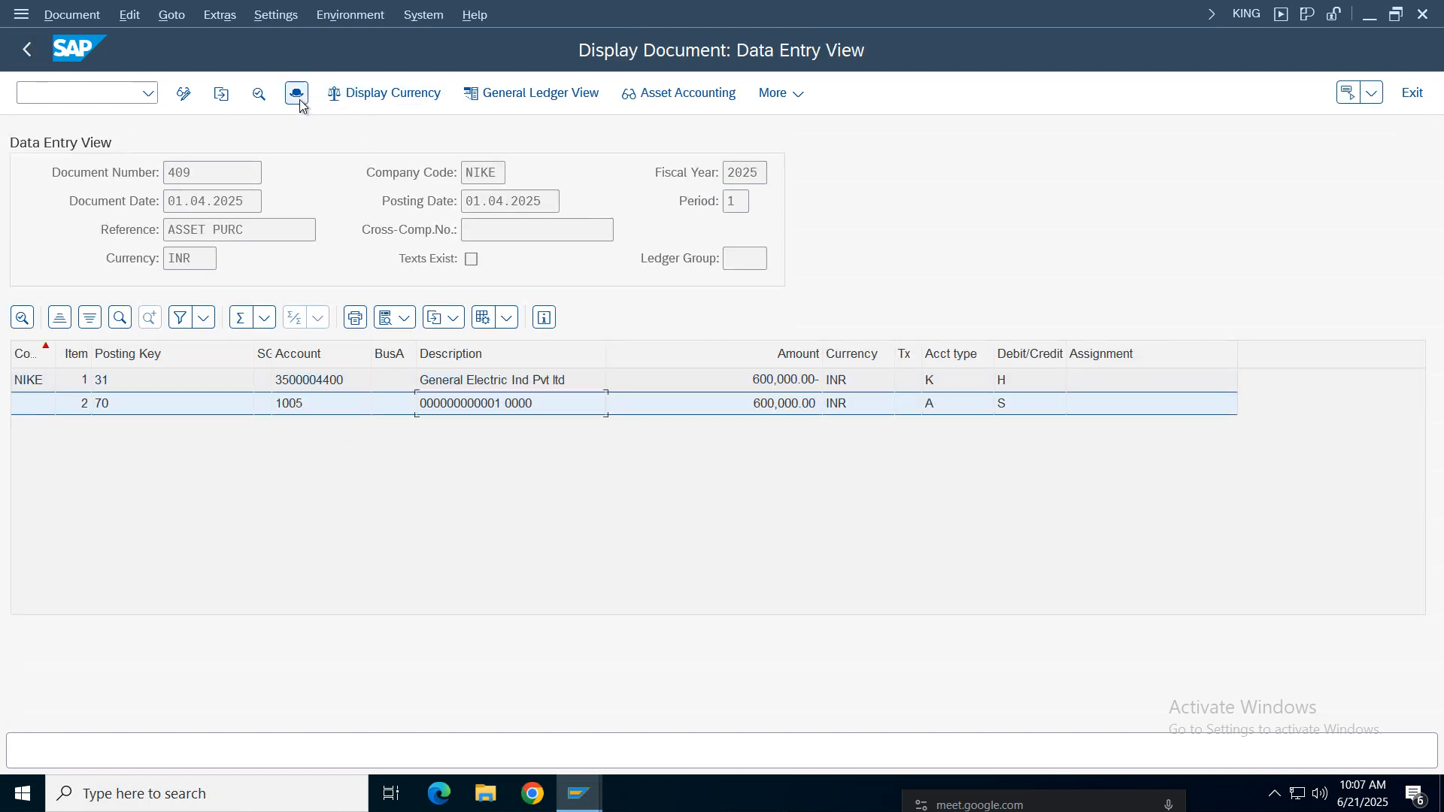
pyautogui.click(297, 96)
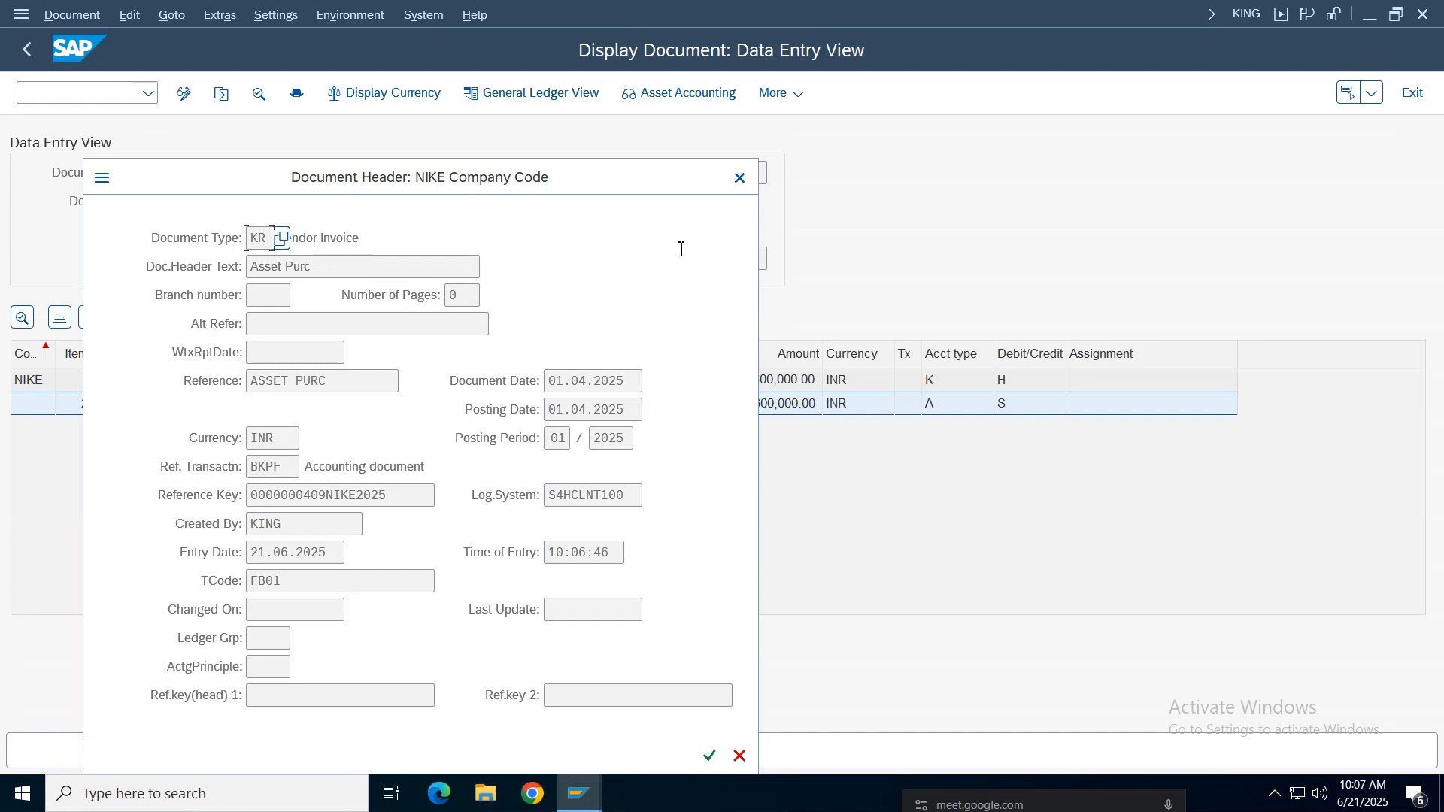
pyautogui.click(739, 180)
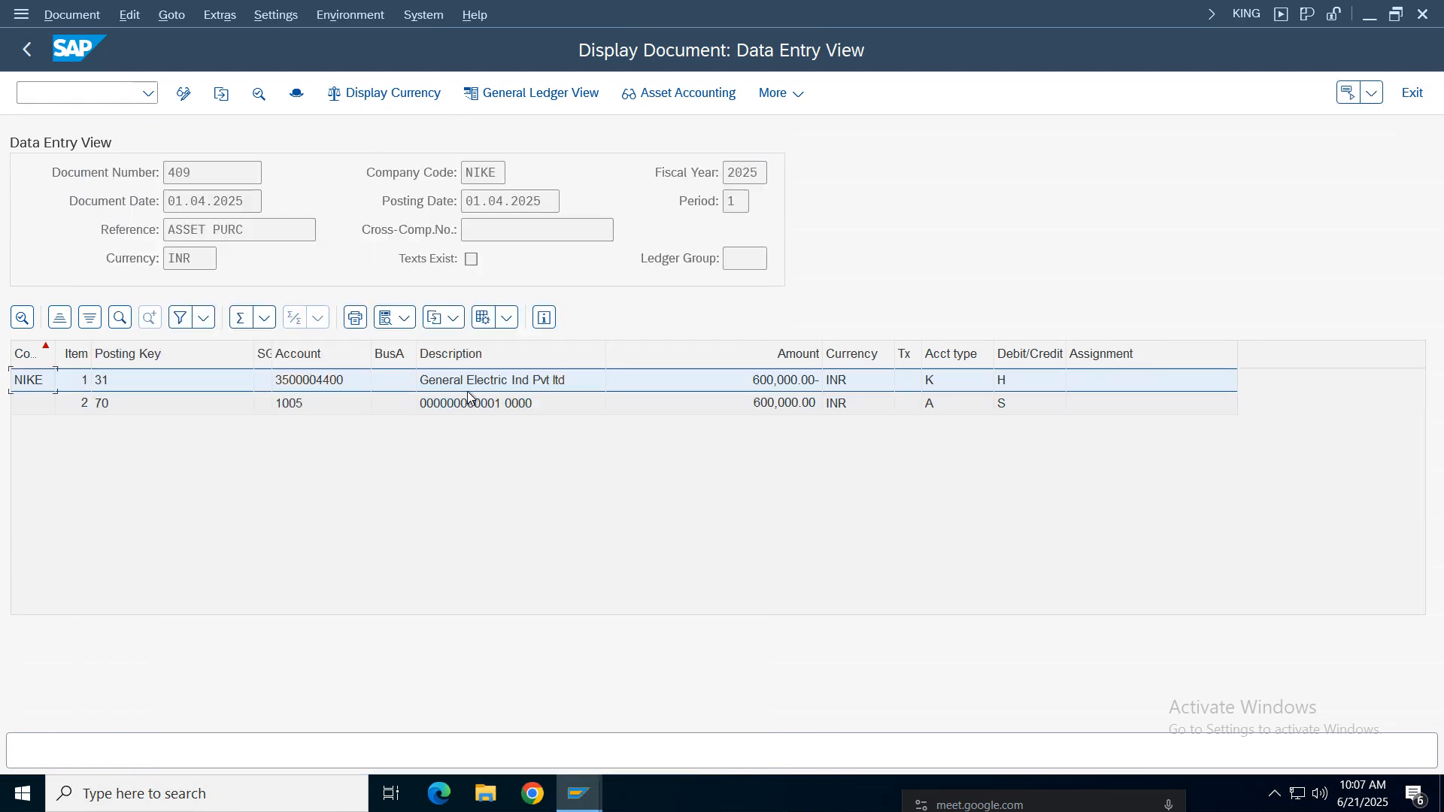
# Step: View the posted document's amounts in group currency, and switch the display back to document currency
pyautogui.click(463, 404)
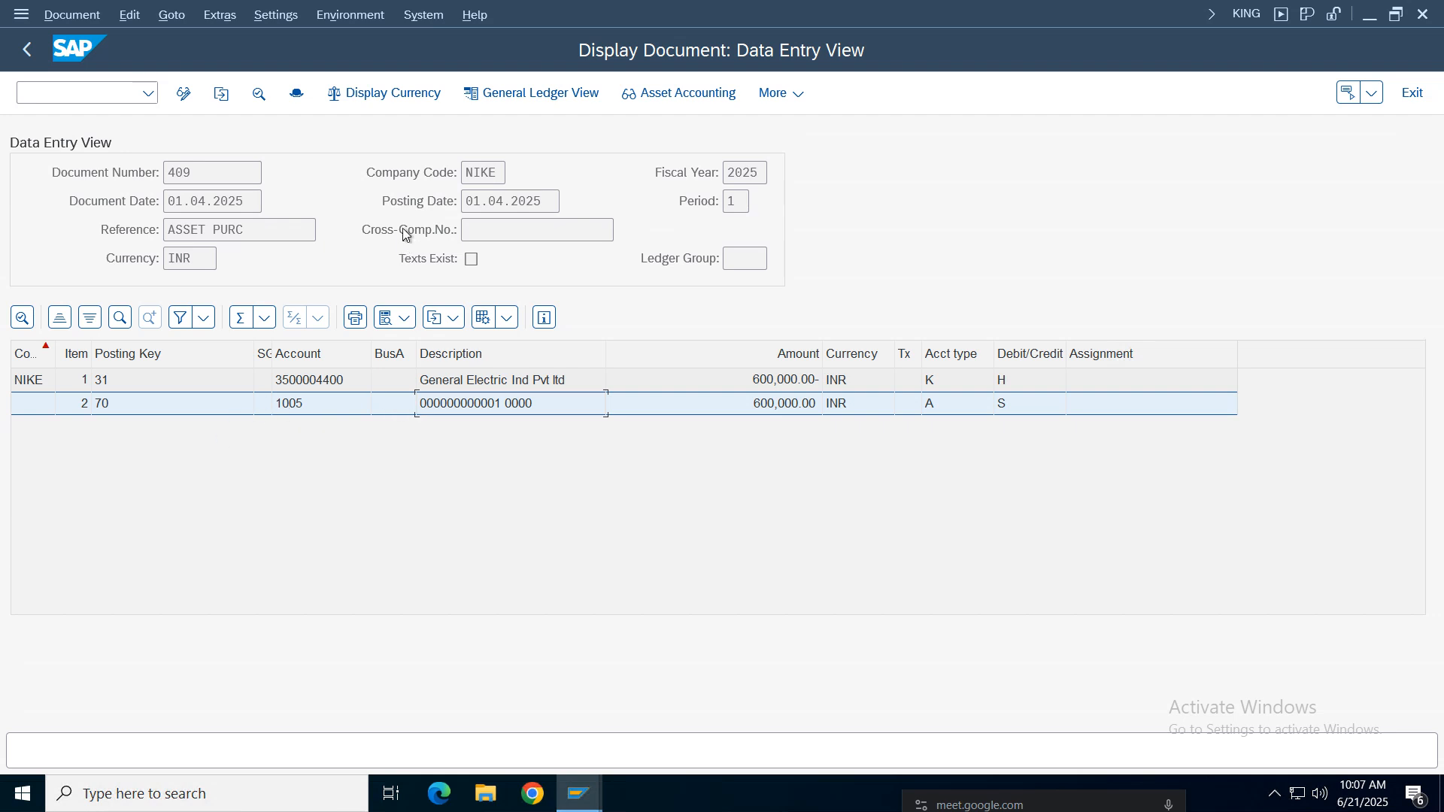
pyautogui.click(382, 94)
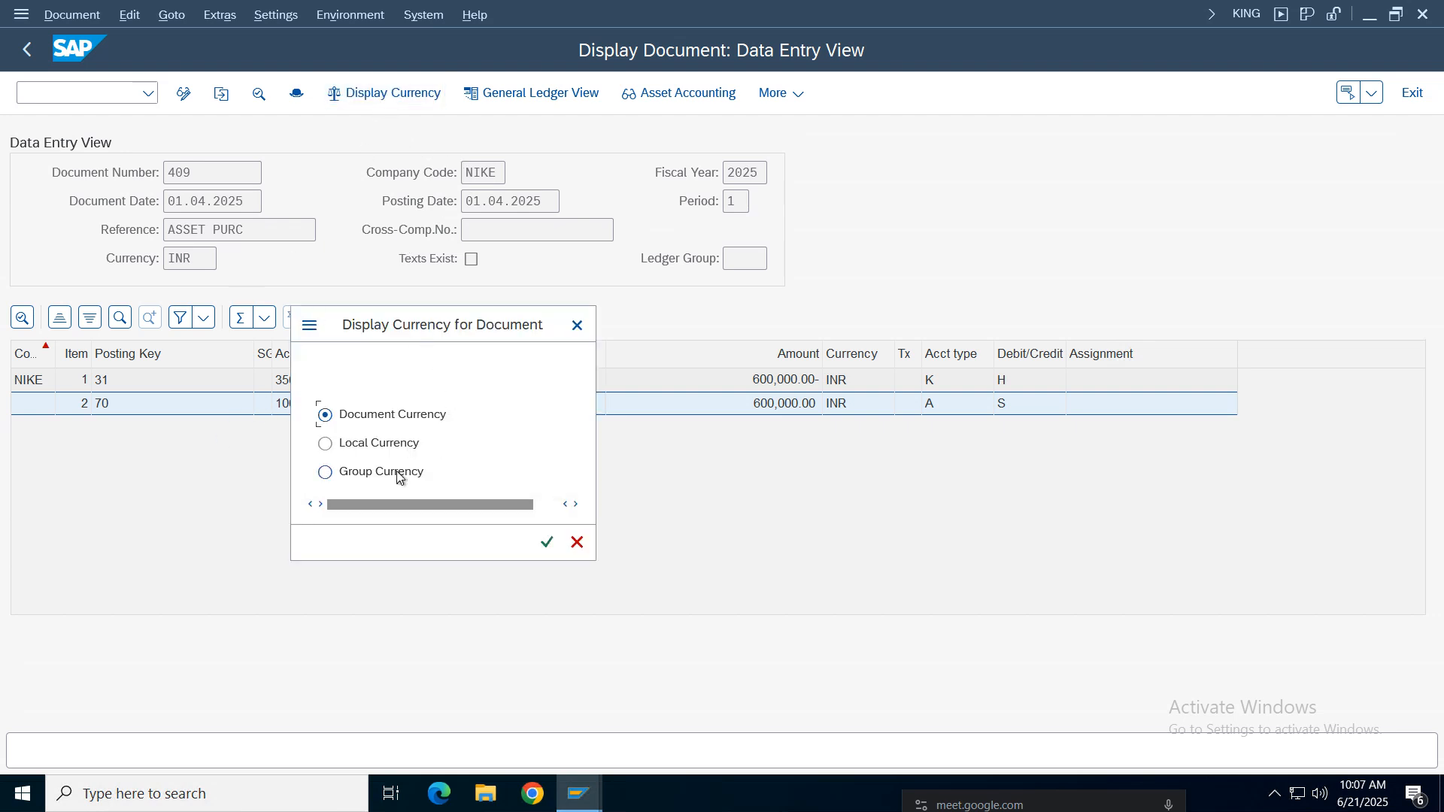
pyautogui.click(548, 543)
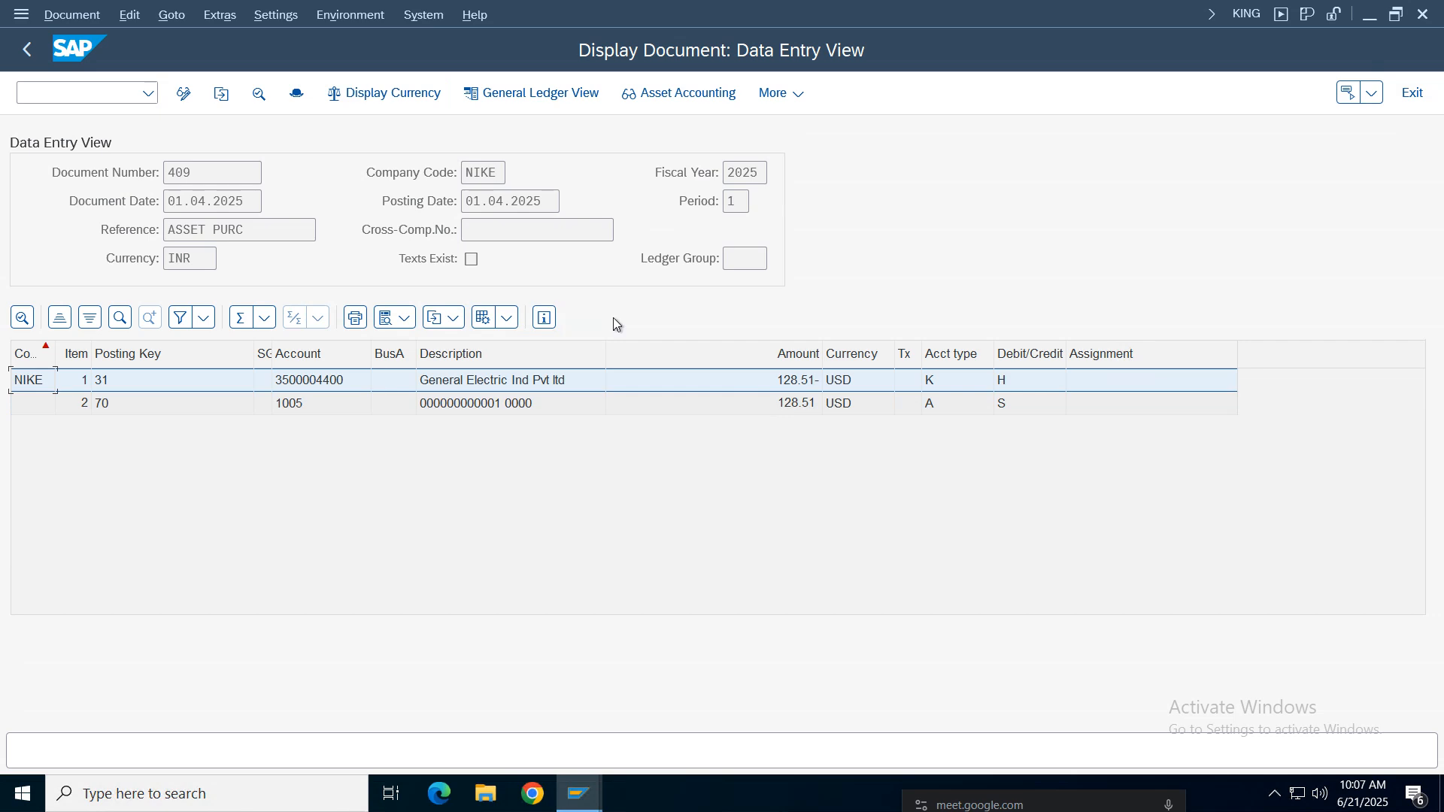
pyautogui.click(361, 94)
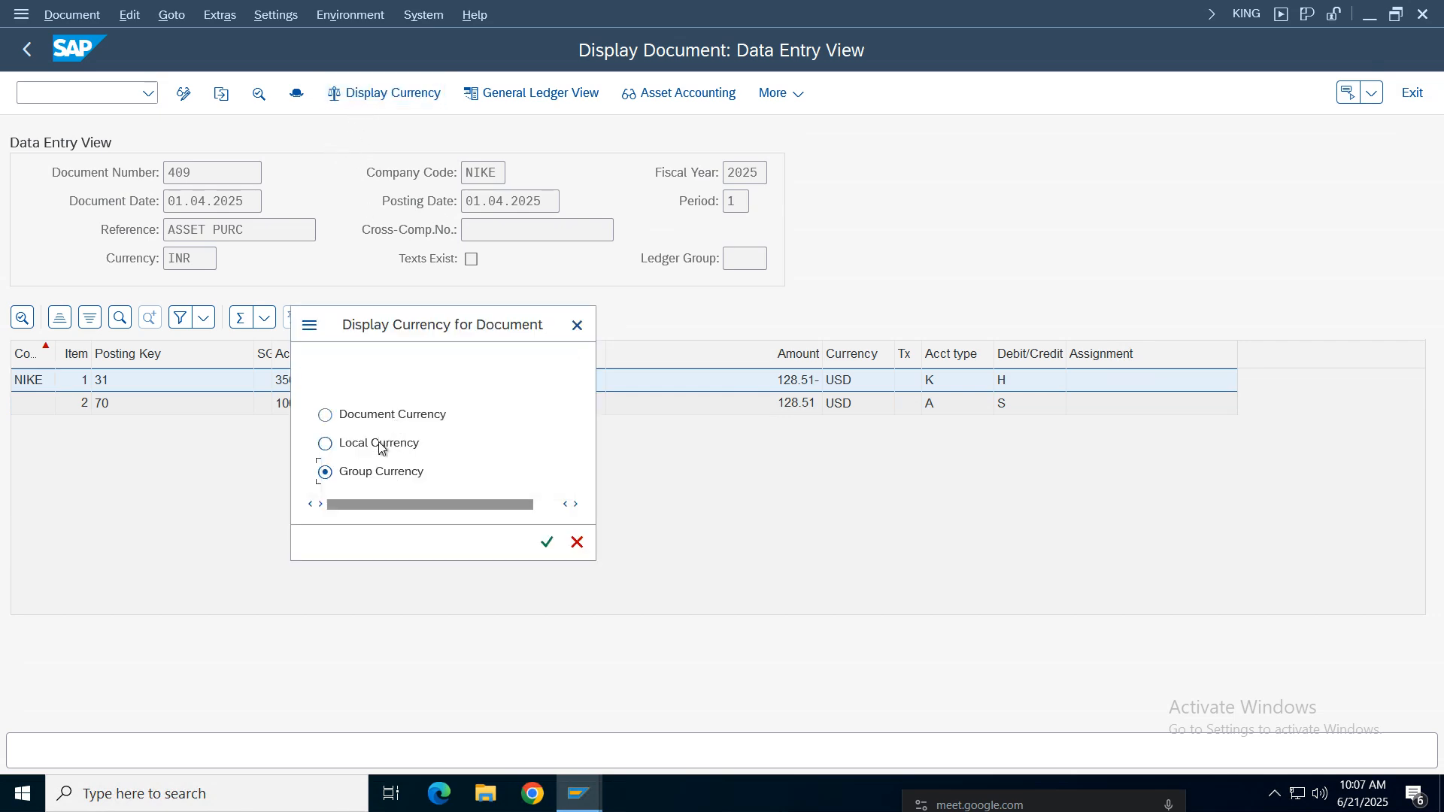
pyautogui.click(379, 418)
pyautogui.click(547, 543)
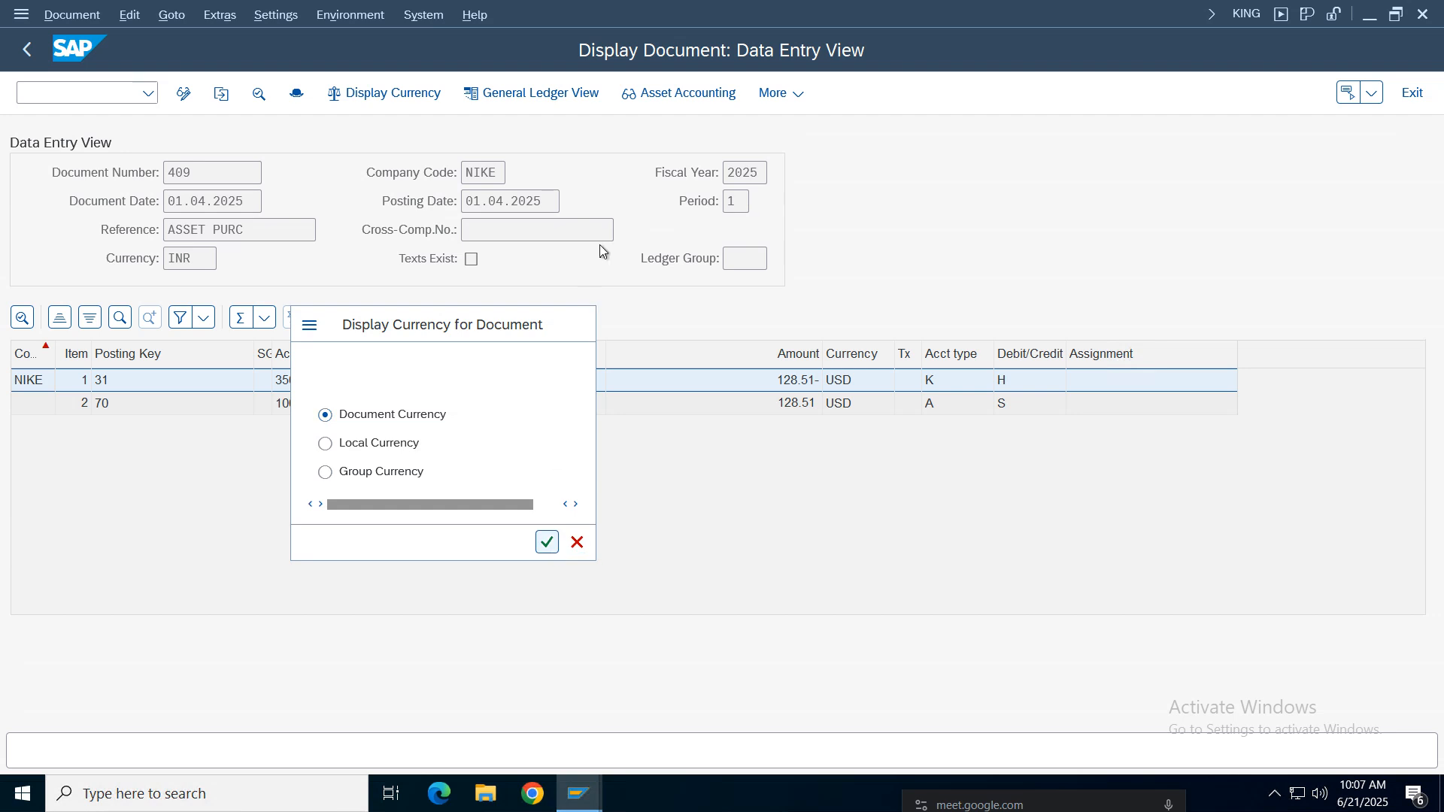
# Step: Open the document's general ledger view and compare the entries in ledger 0L with those in ledger K1
pyautogui.click(555, 95)
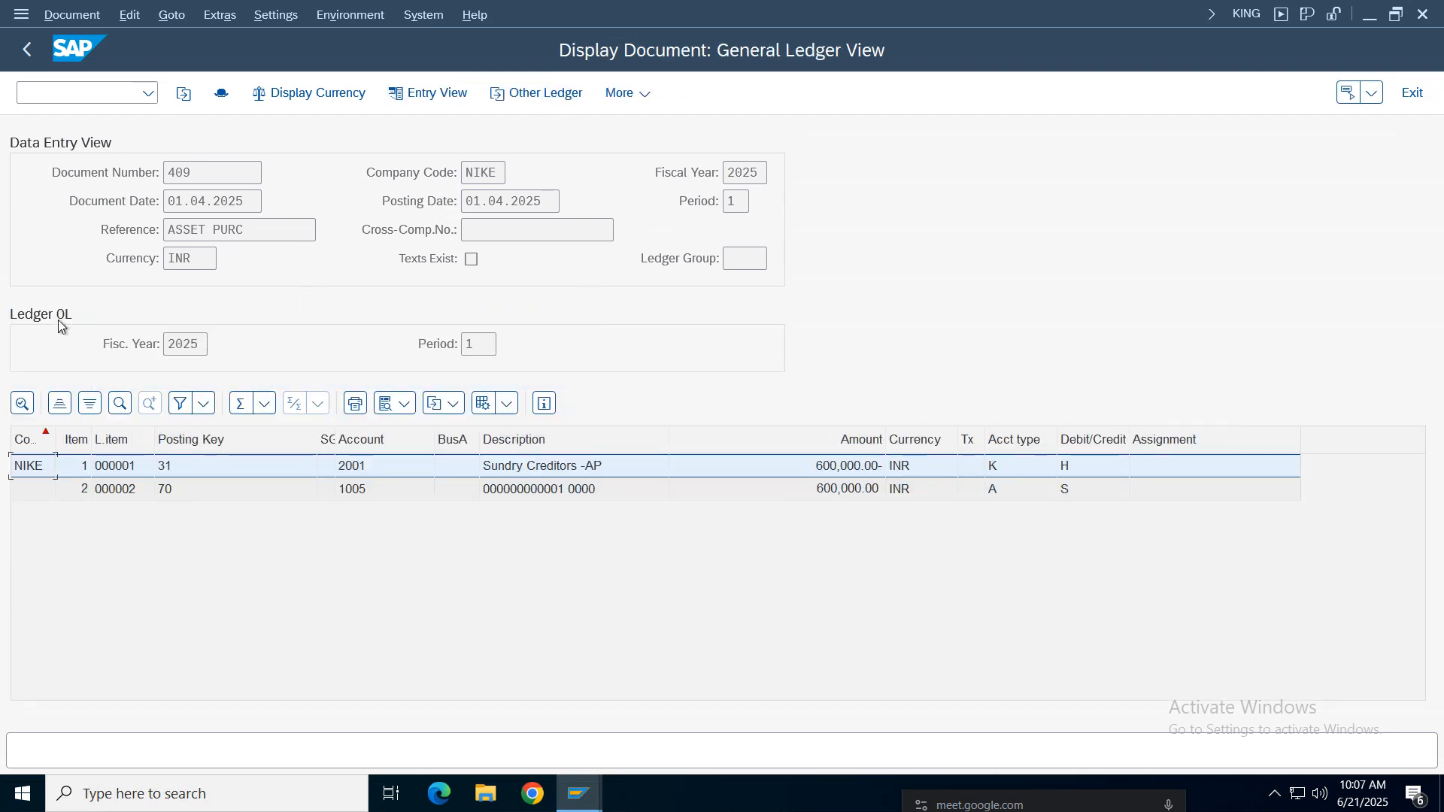
pyautogui.click(536, 93)
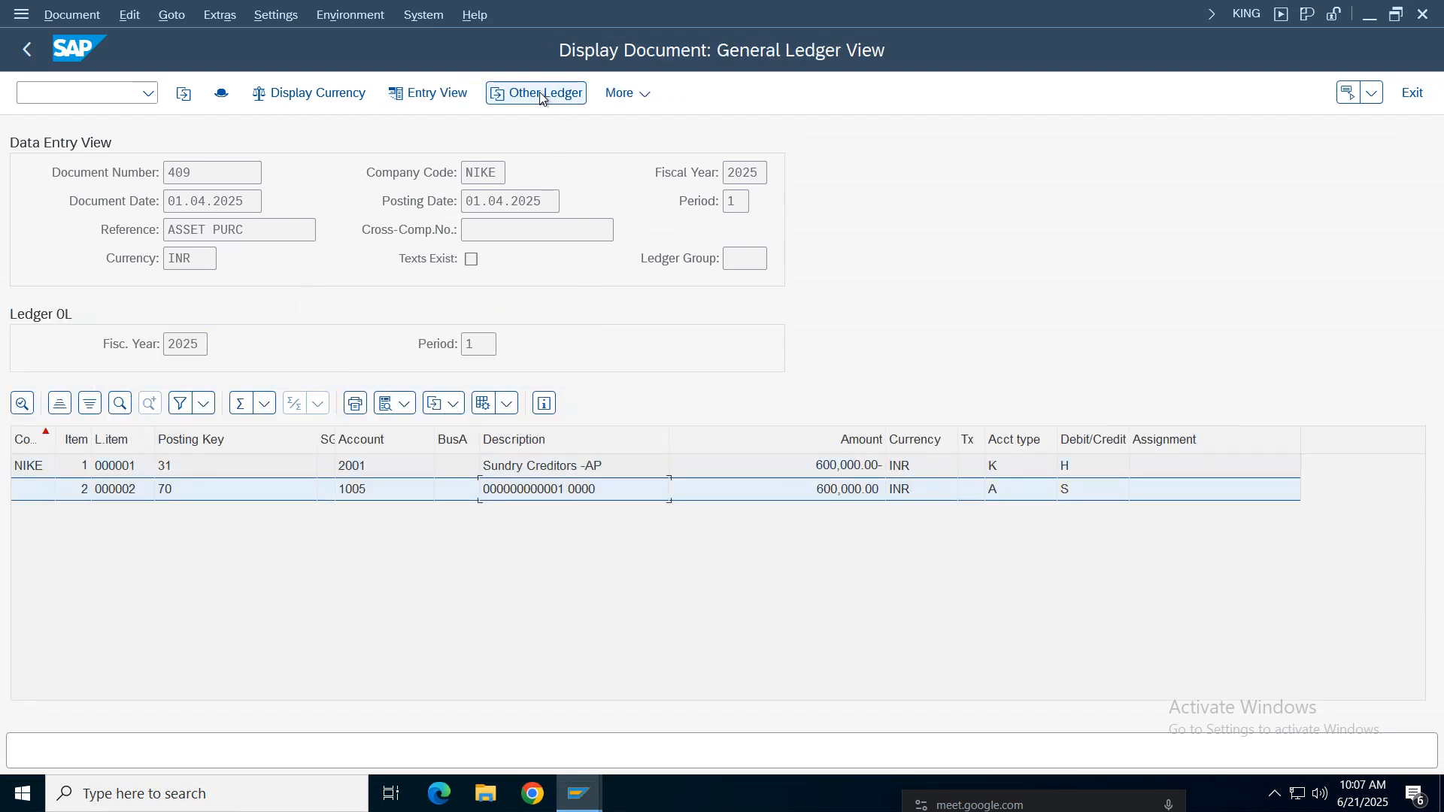
pyautogui.click(529, 491)
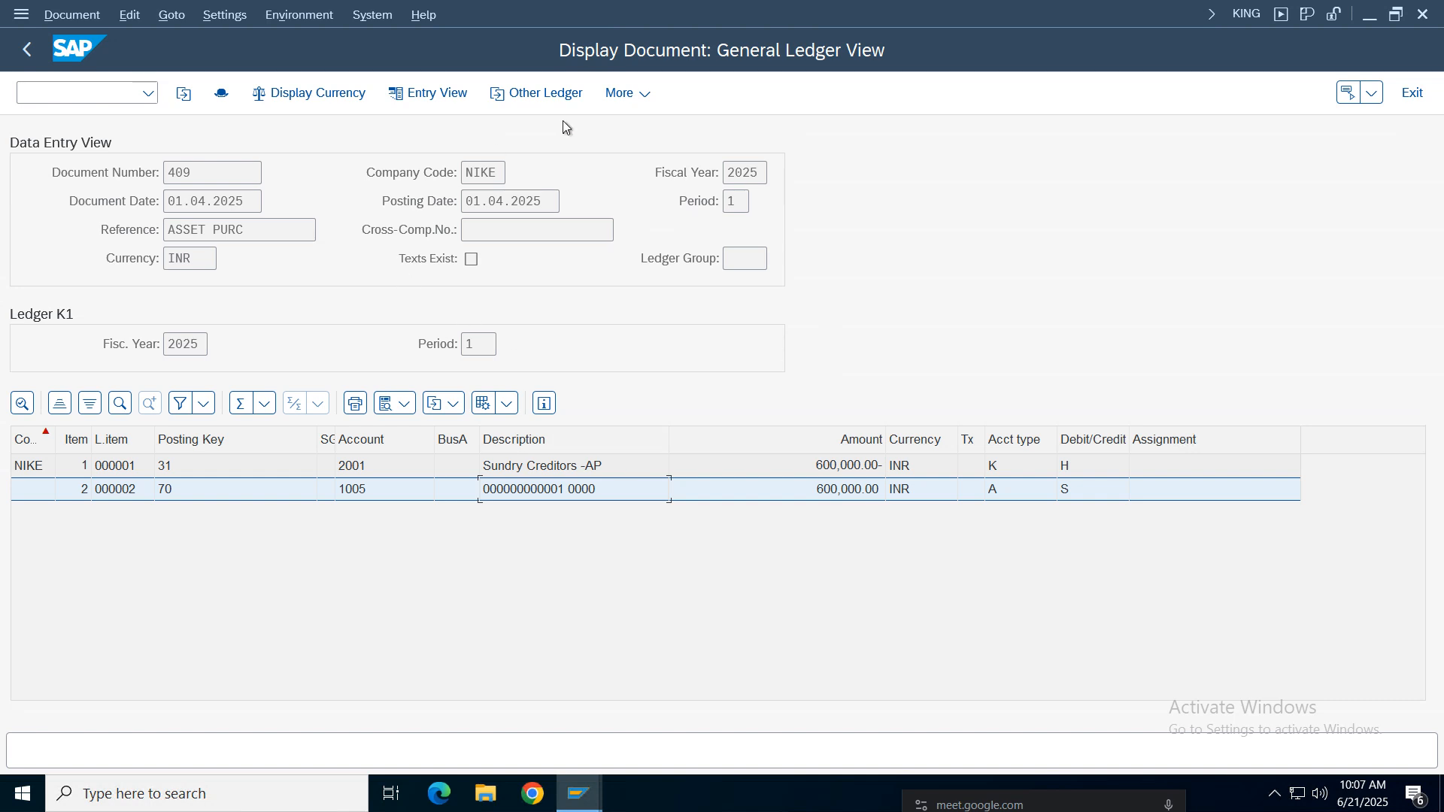
pyautogui.click(536, 93)
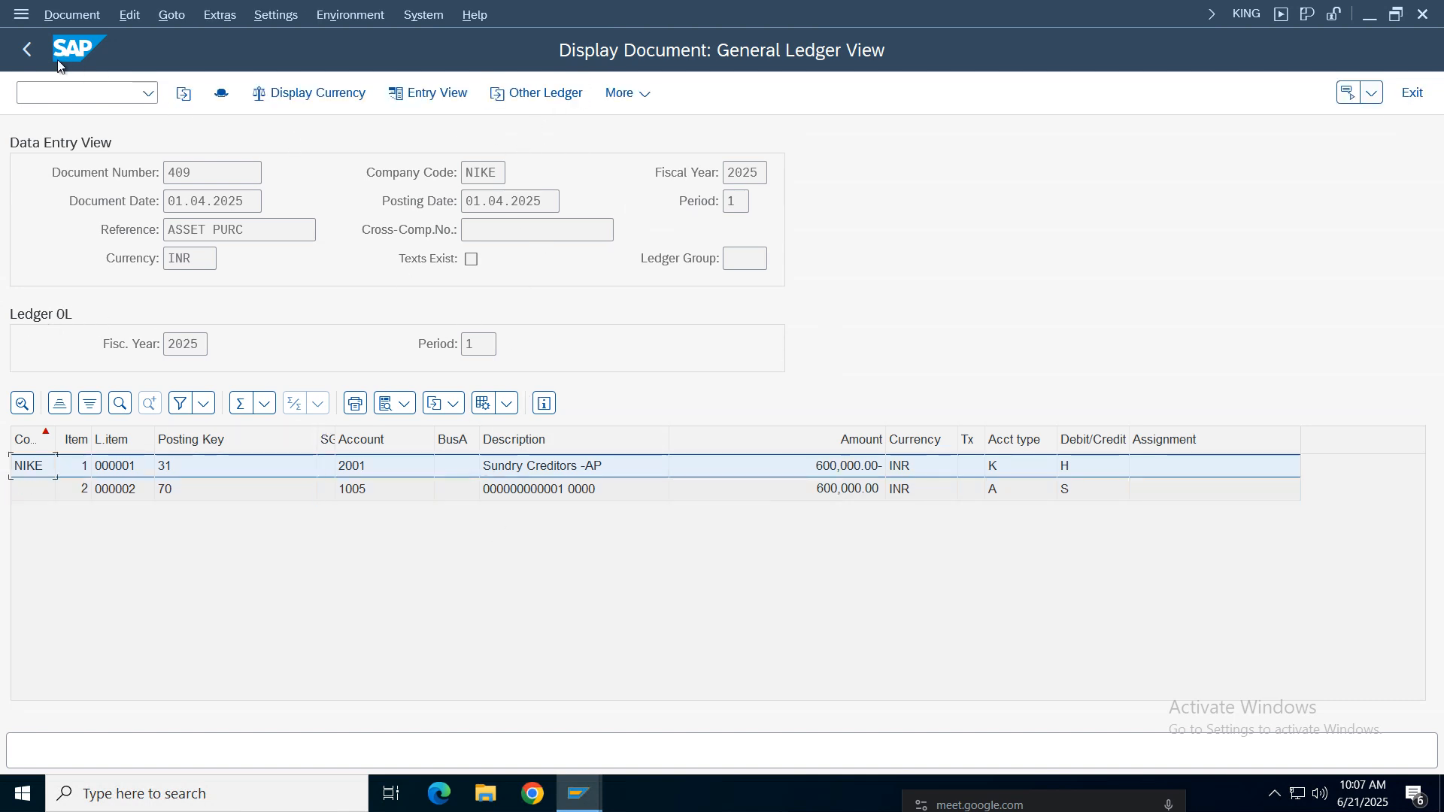
# Step: Leave the general ledger view, redisplay the posted document from the acquisition entry screen, and open its asset accounting view
pyautogui.click(27, 48)
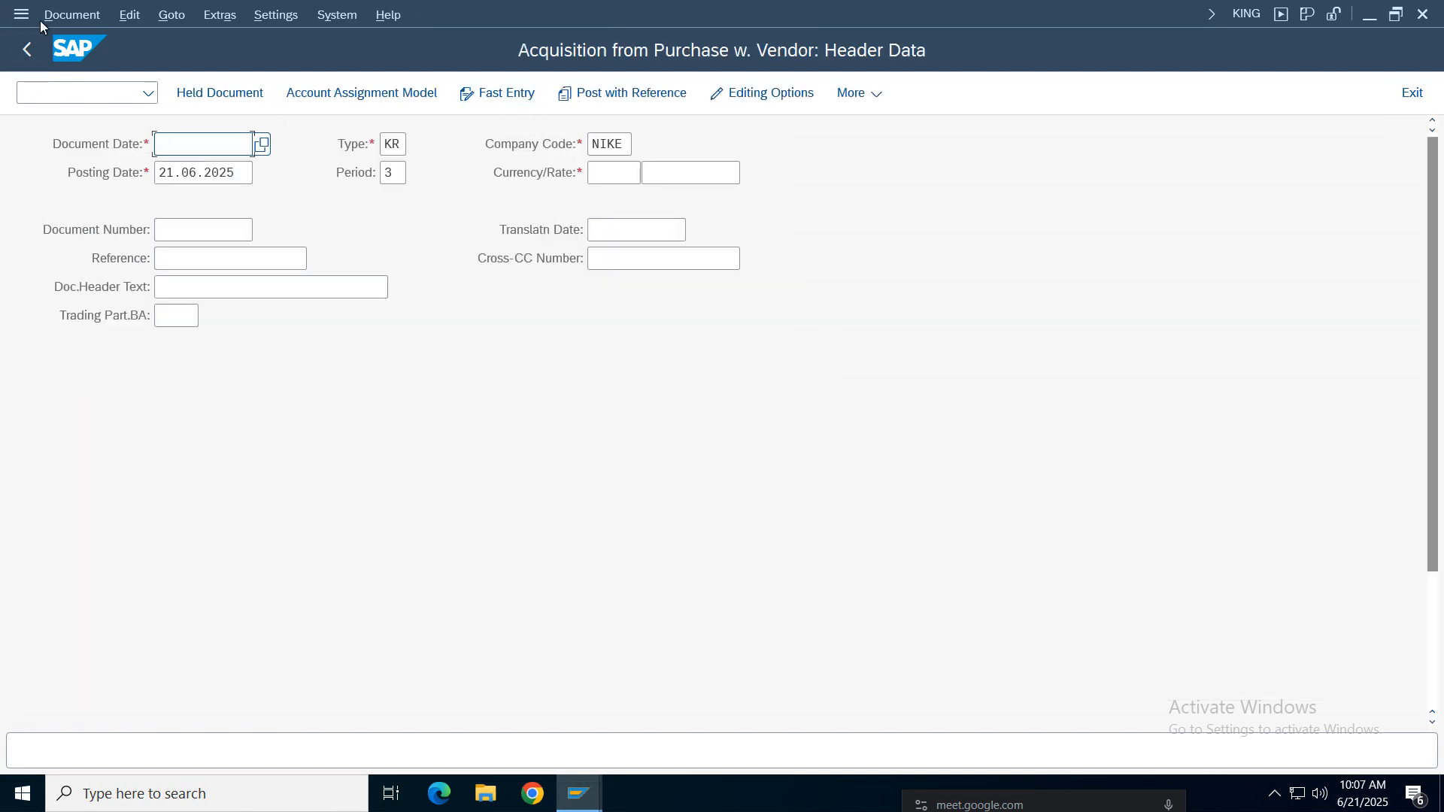
pyautogui.click(71, 15)
pyautogui.click(71, 95)
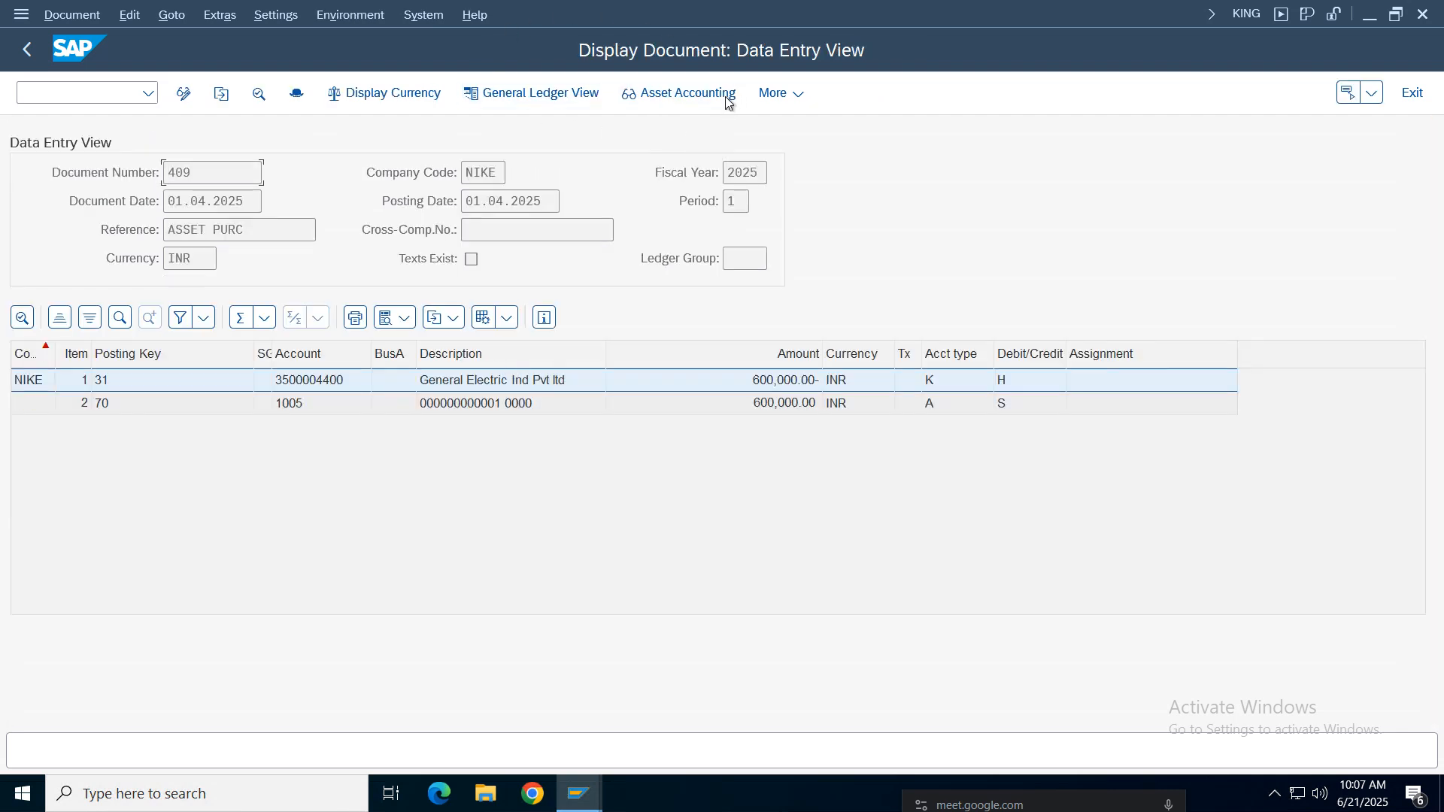
pyautogui.click(666, 92)
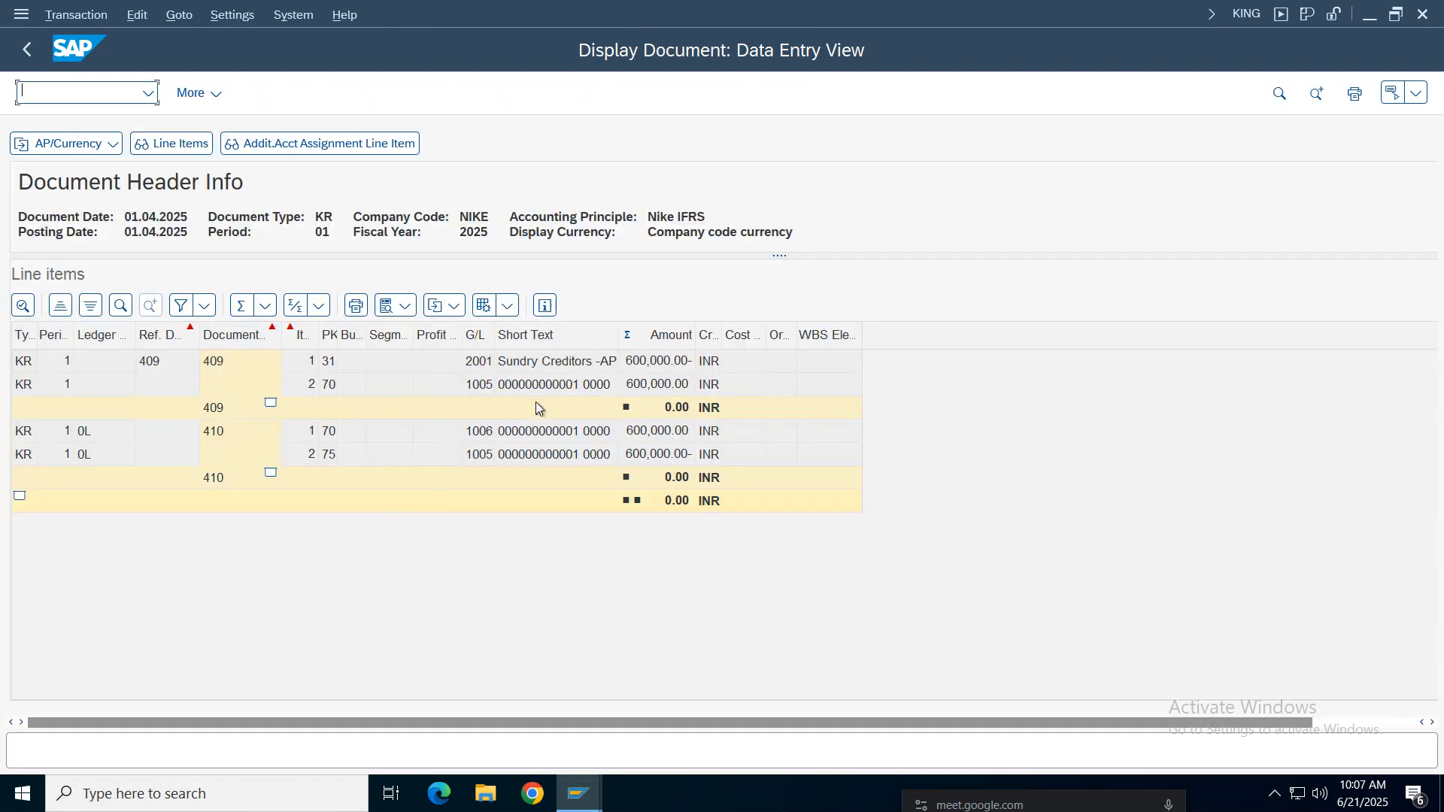
# Step: Switch to the FI Working Notes spreadsheet in Chrome and review the asset purchase entries for the technical clearing, supplier and asset accounts
pyautogui.moveTo(895, 15)
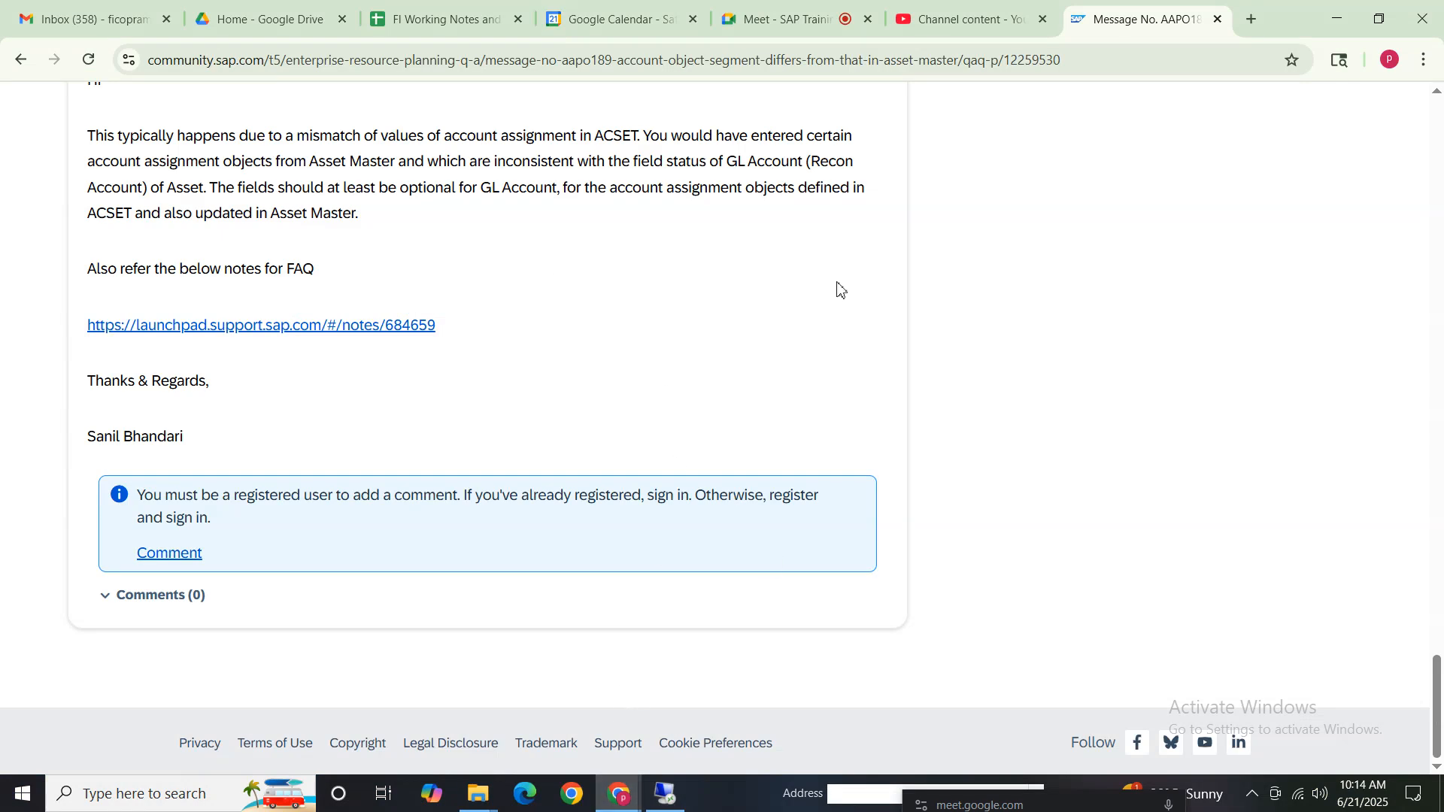
pyautogui.click(439, 18)
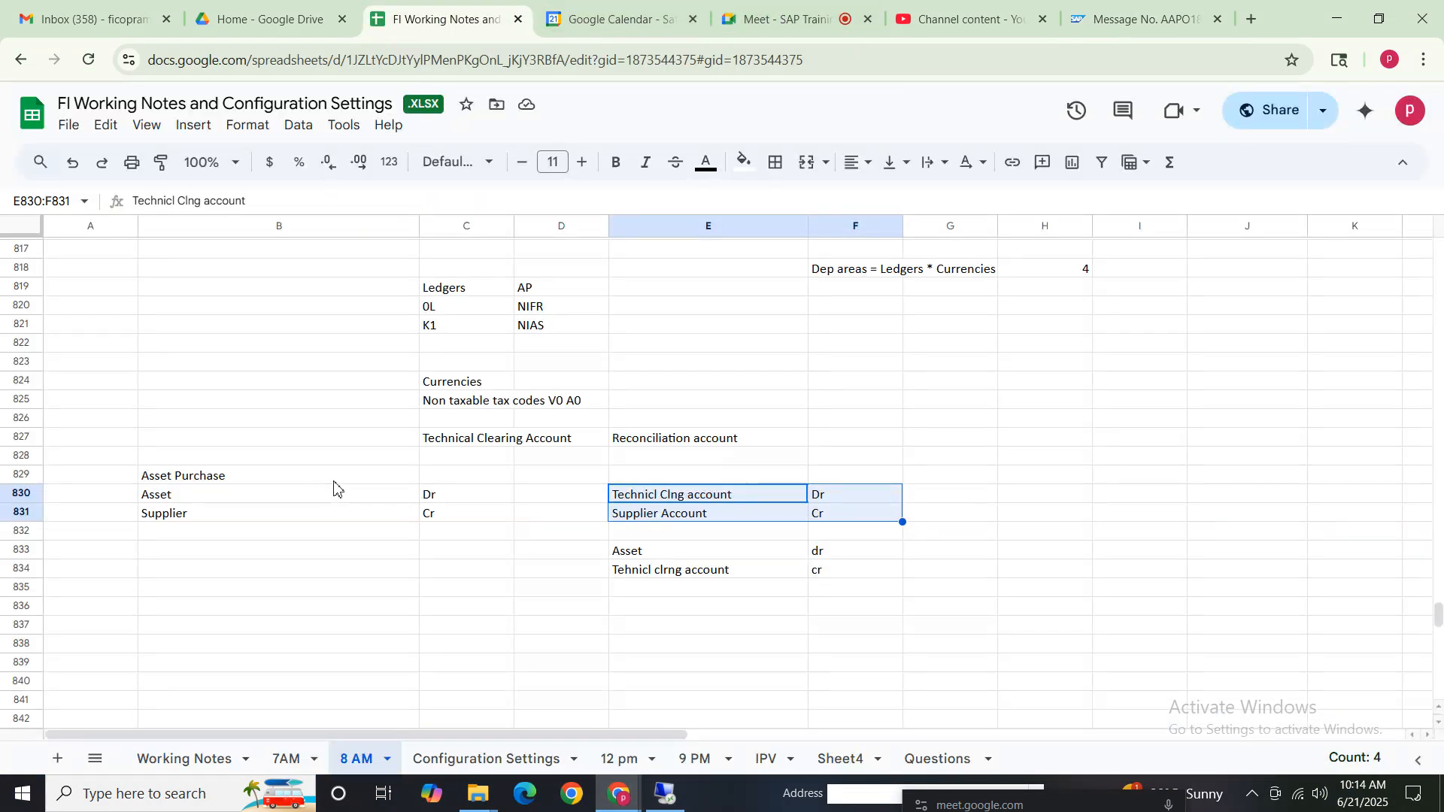
pyautogui.click(542, 593)
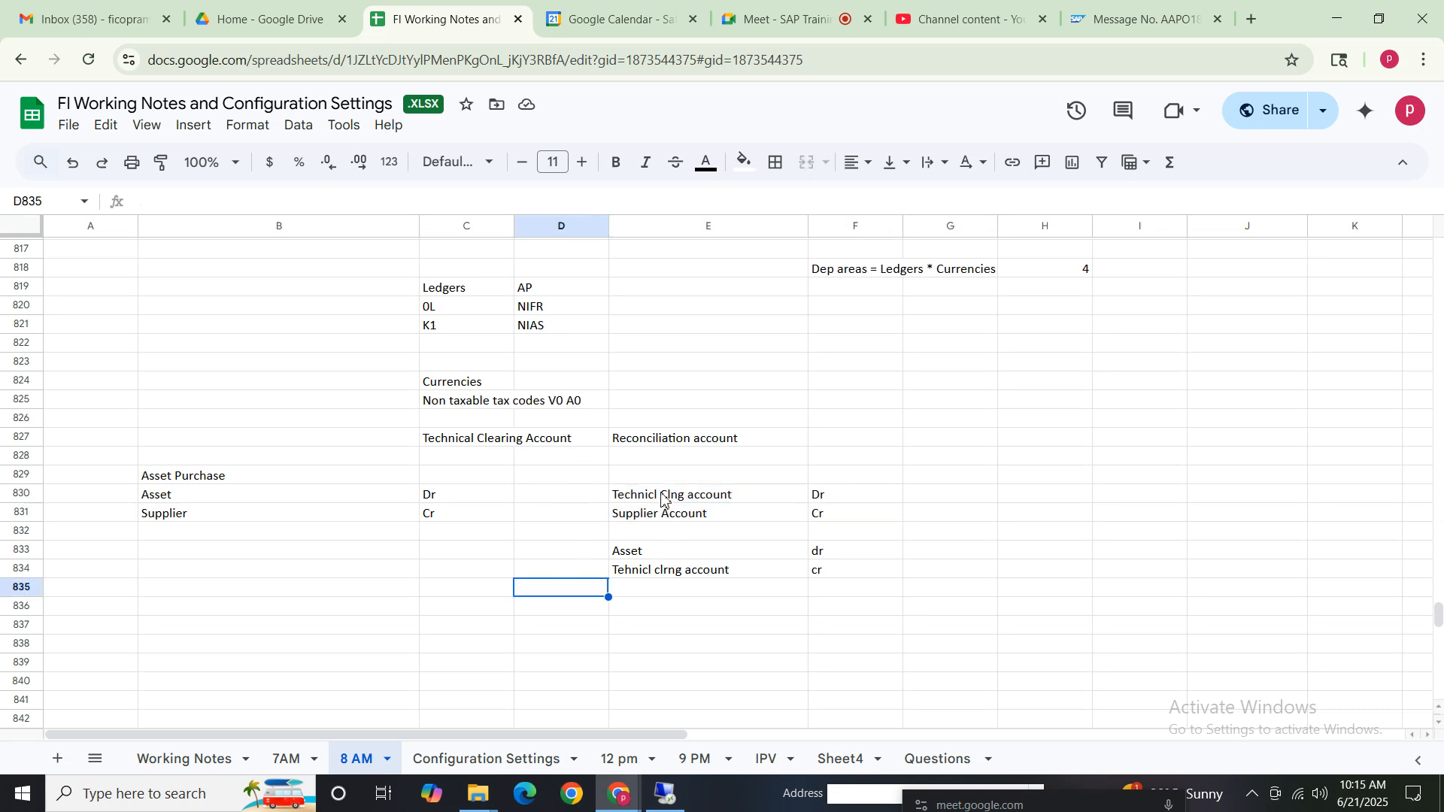
pyautogui.moveTo(662, 499); pyautogui.dragTo(814, 573)
pyautogui.click(711, 516)
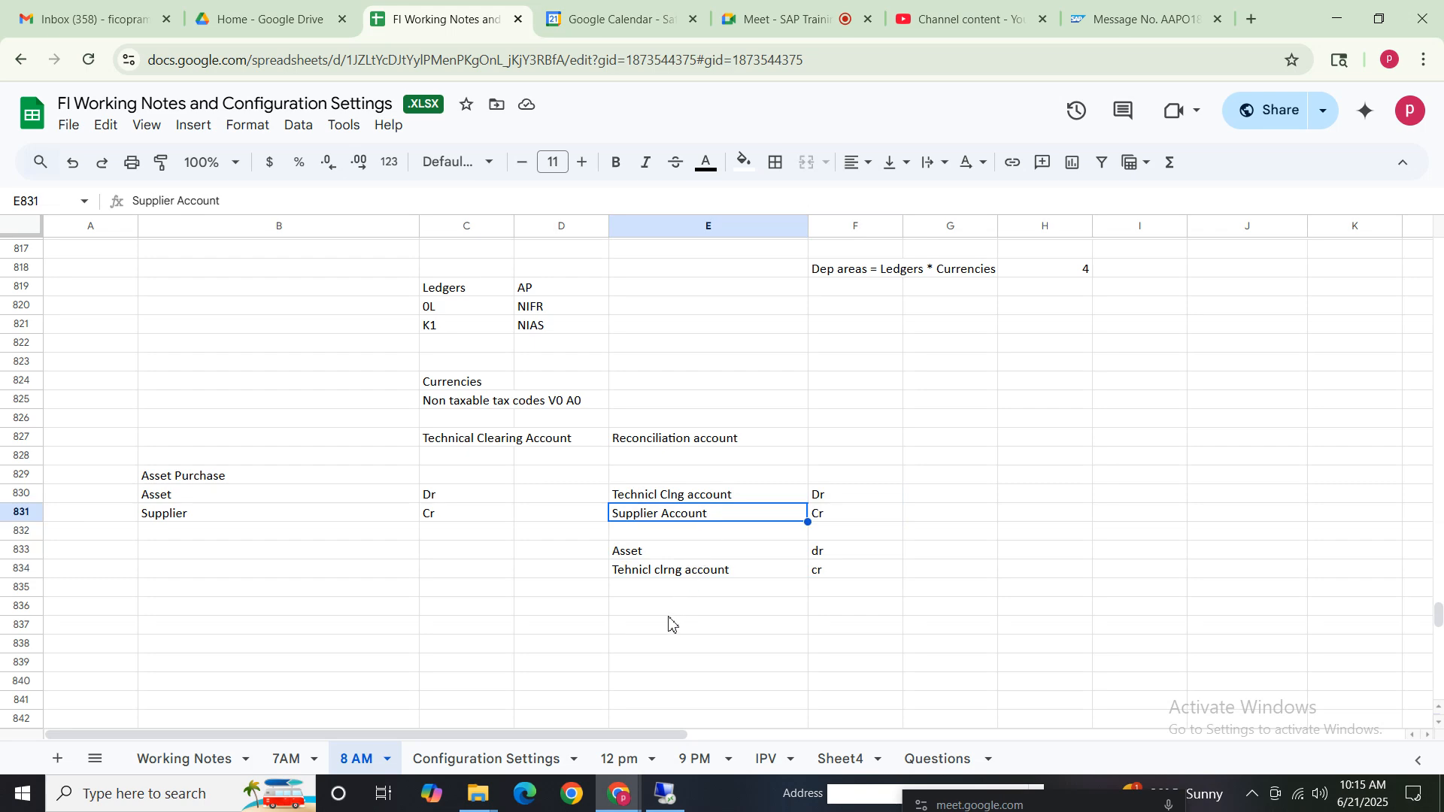
pyautogui.click(687, 574)
pyautogui.click(831, 519)
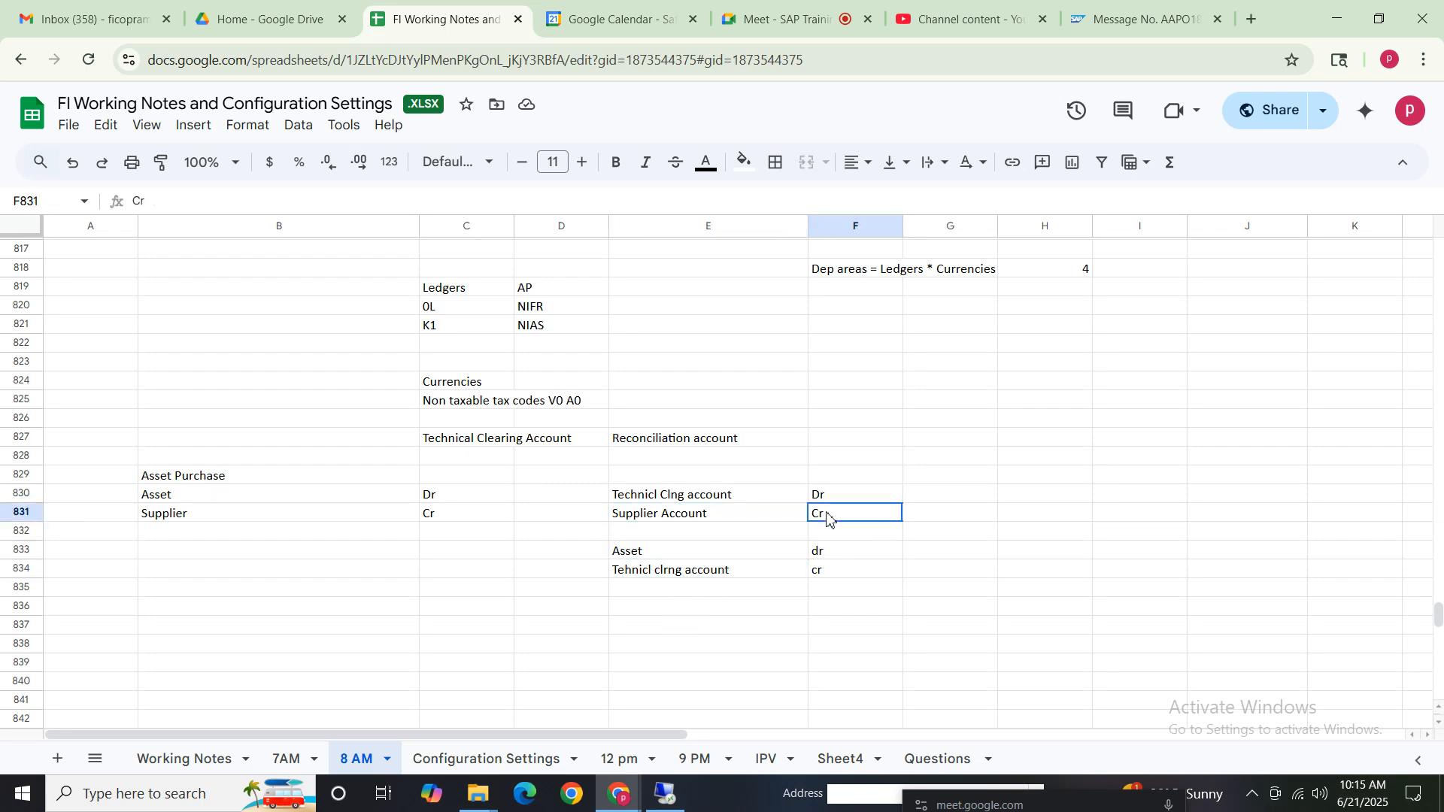
pyautogui.click(826, 573)
pyautogui.click(832, 517)
pyautogui.click(828, 573)
pyautogui.click(827, 516)
pyautogui.click(824, 573)
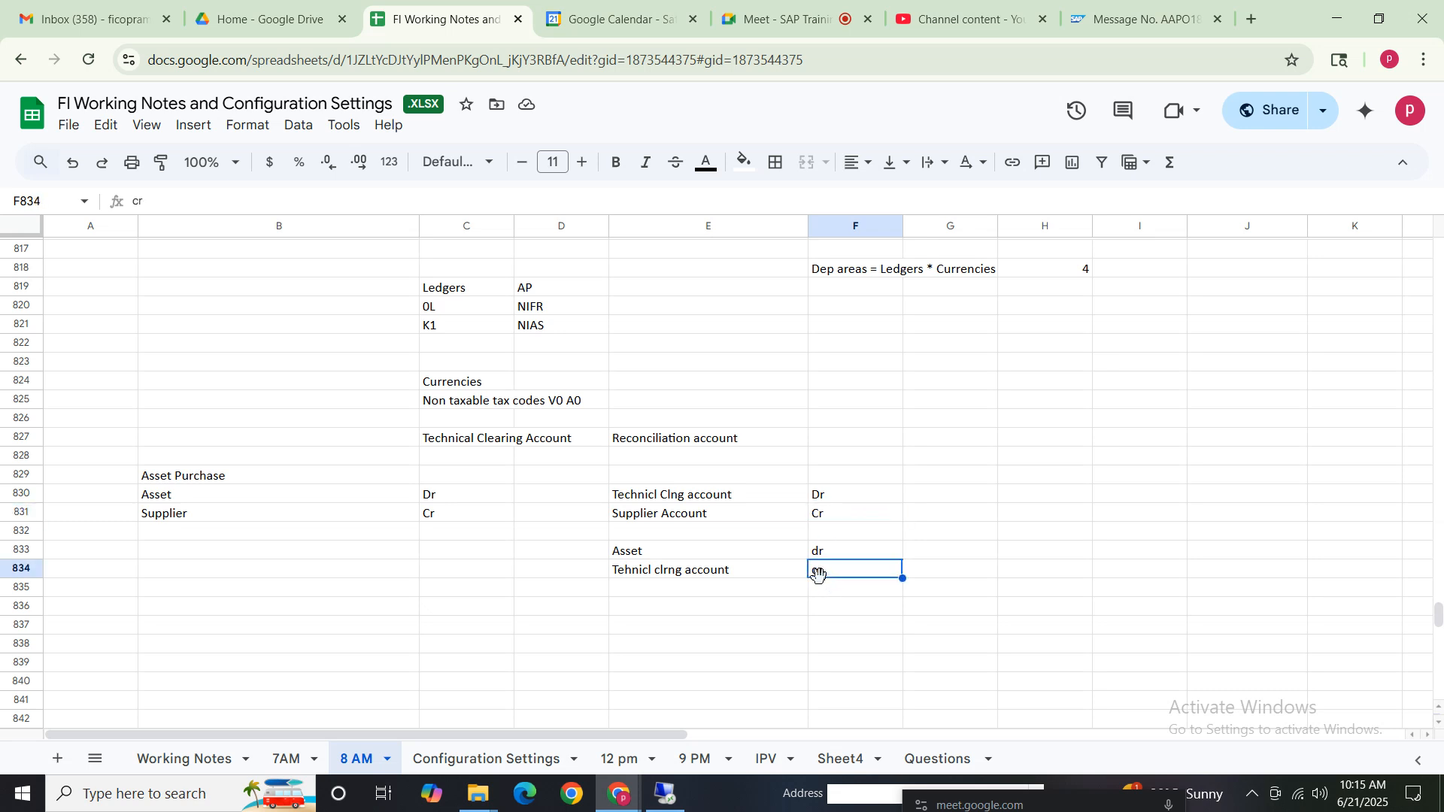
pyautogui.click(664, 555)
pyautogui.click(696, 519)
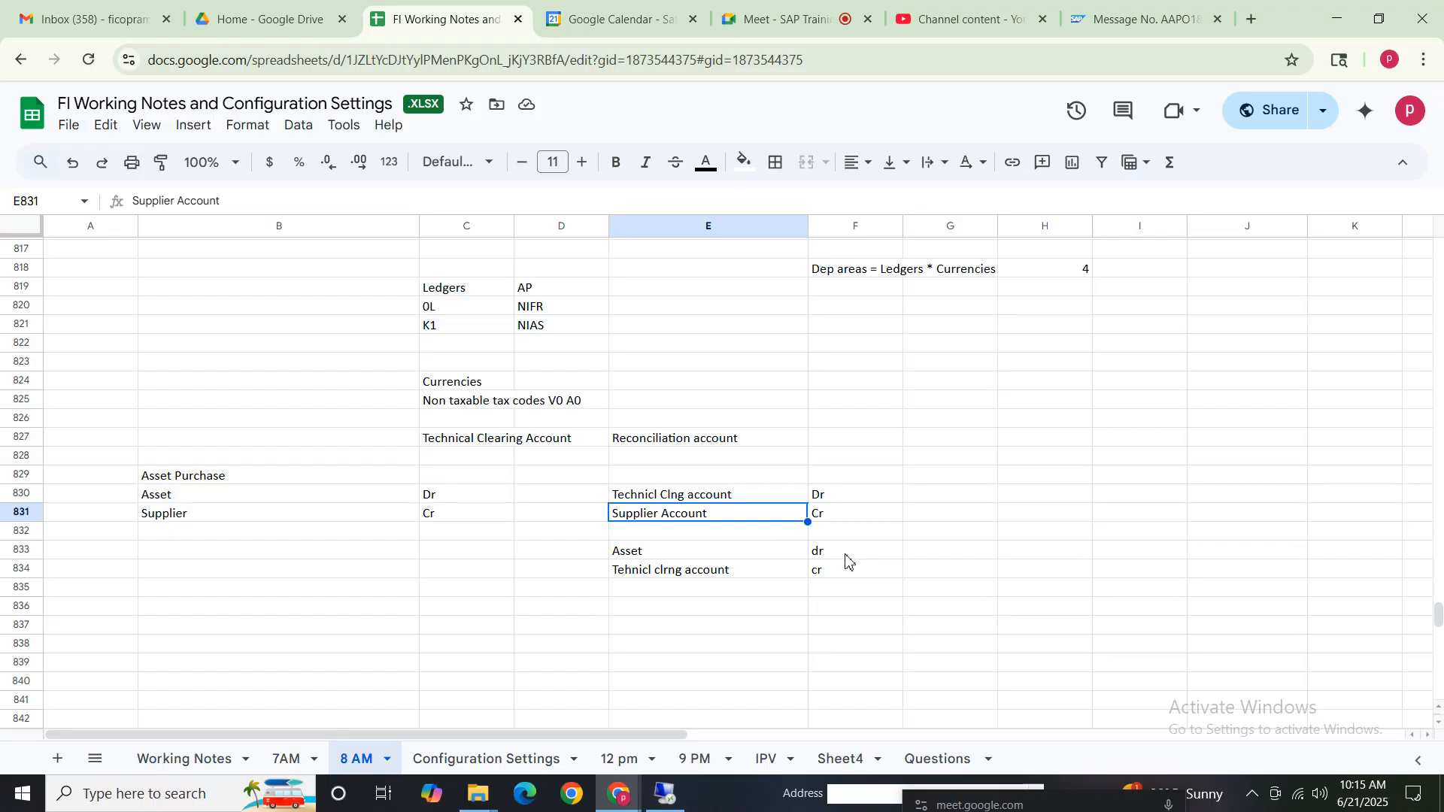
pyautogui.click(848, 558)
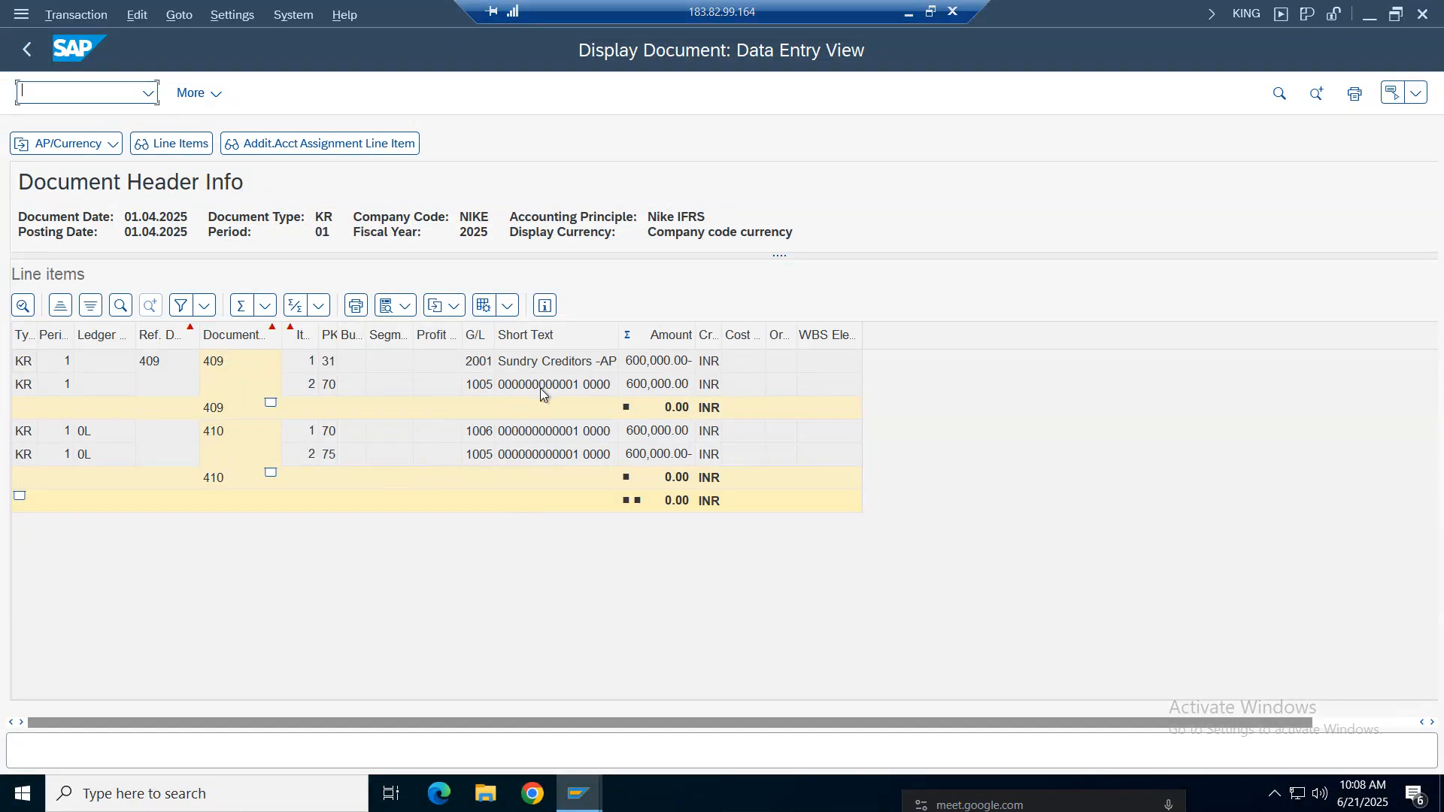
# Step: Back in SAP, examine both documents' line items and view the details of the G/L account 1006 line
pyautogui.click(540, 367)
pyautogui.click(480, 386)
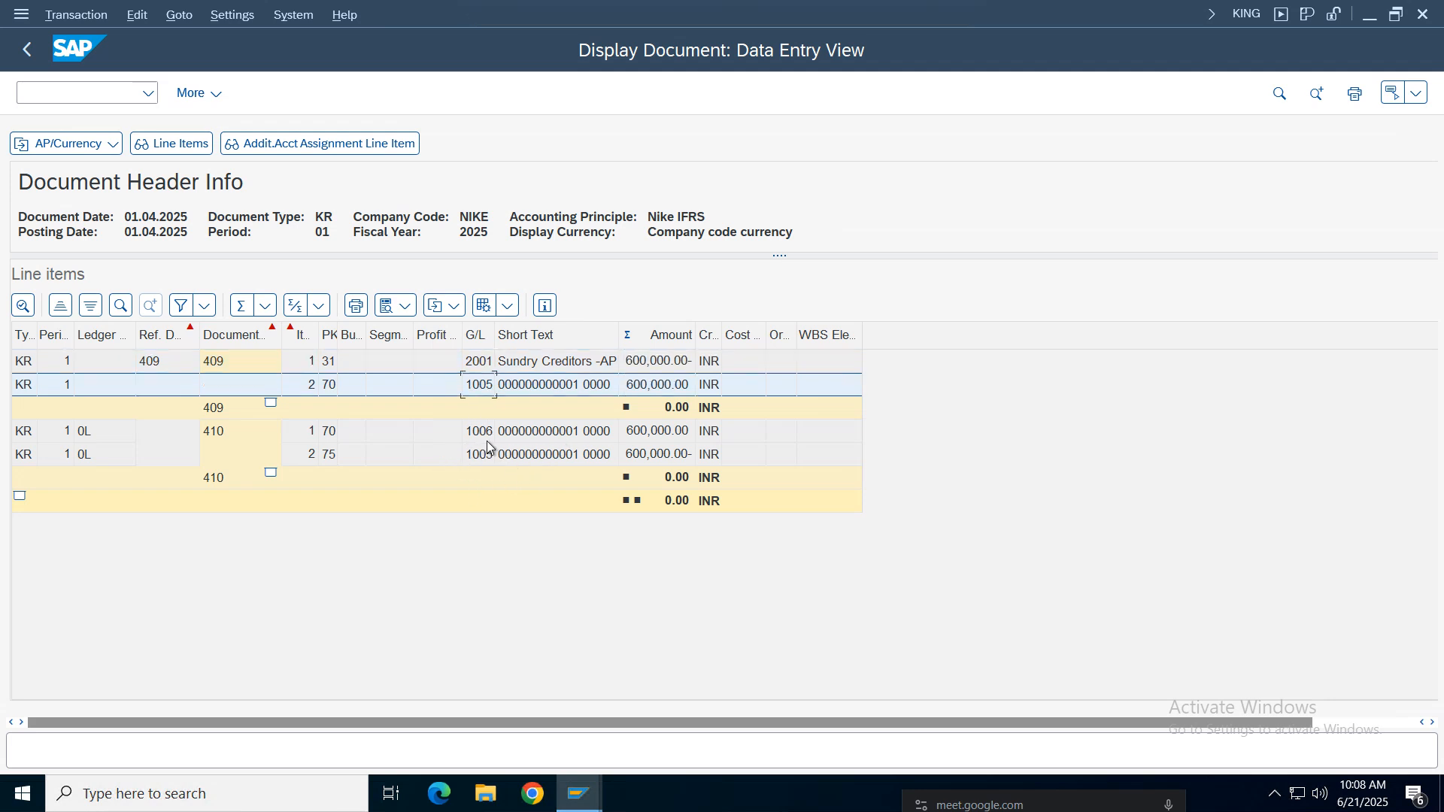
pyautogui.click(515, 436)
pyautogui.click(511, 464)
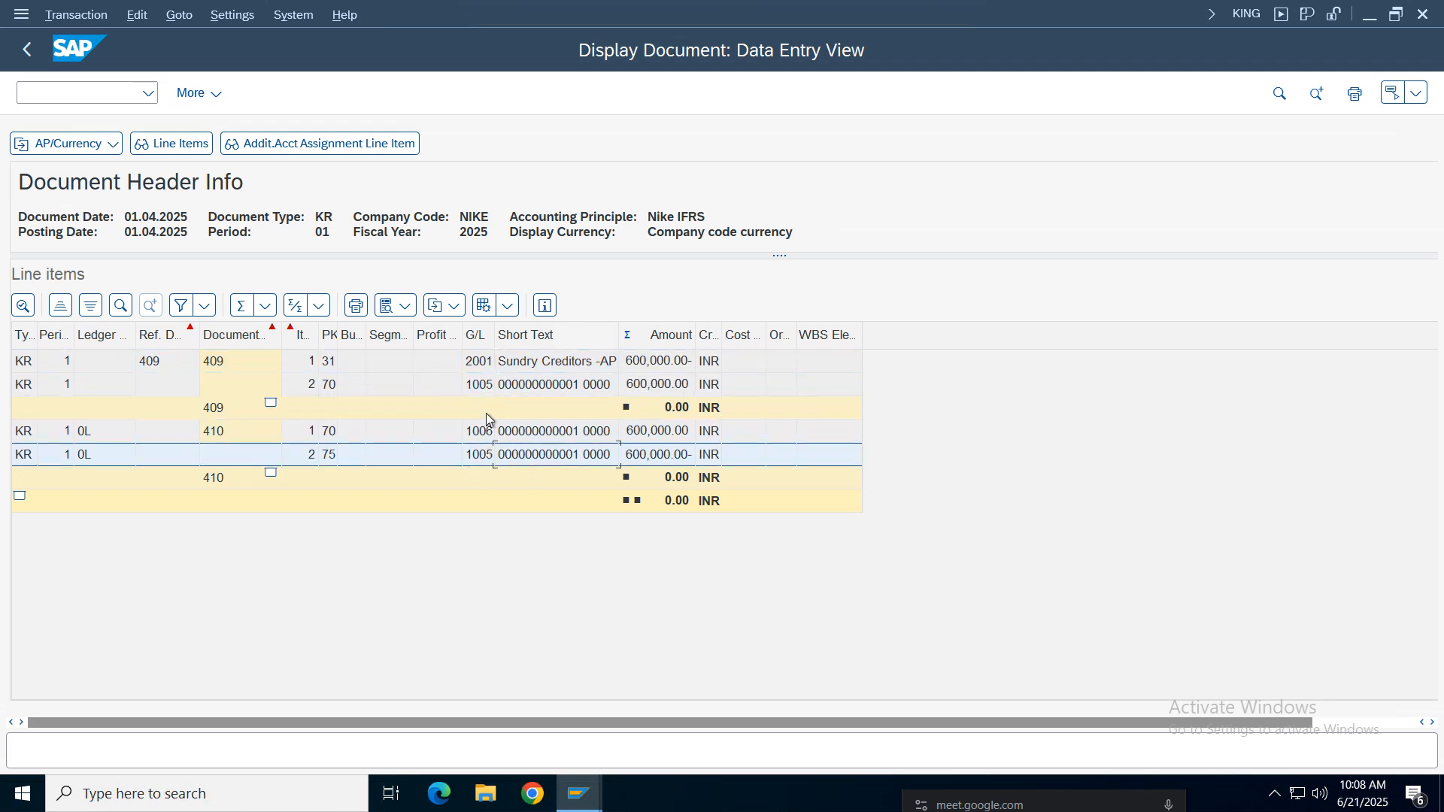
pyautogui.click(469, 463)
pyautogui.click(506, 440)
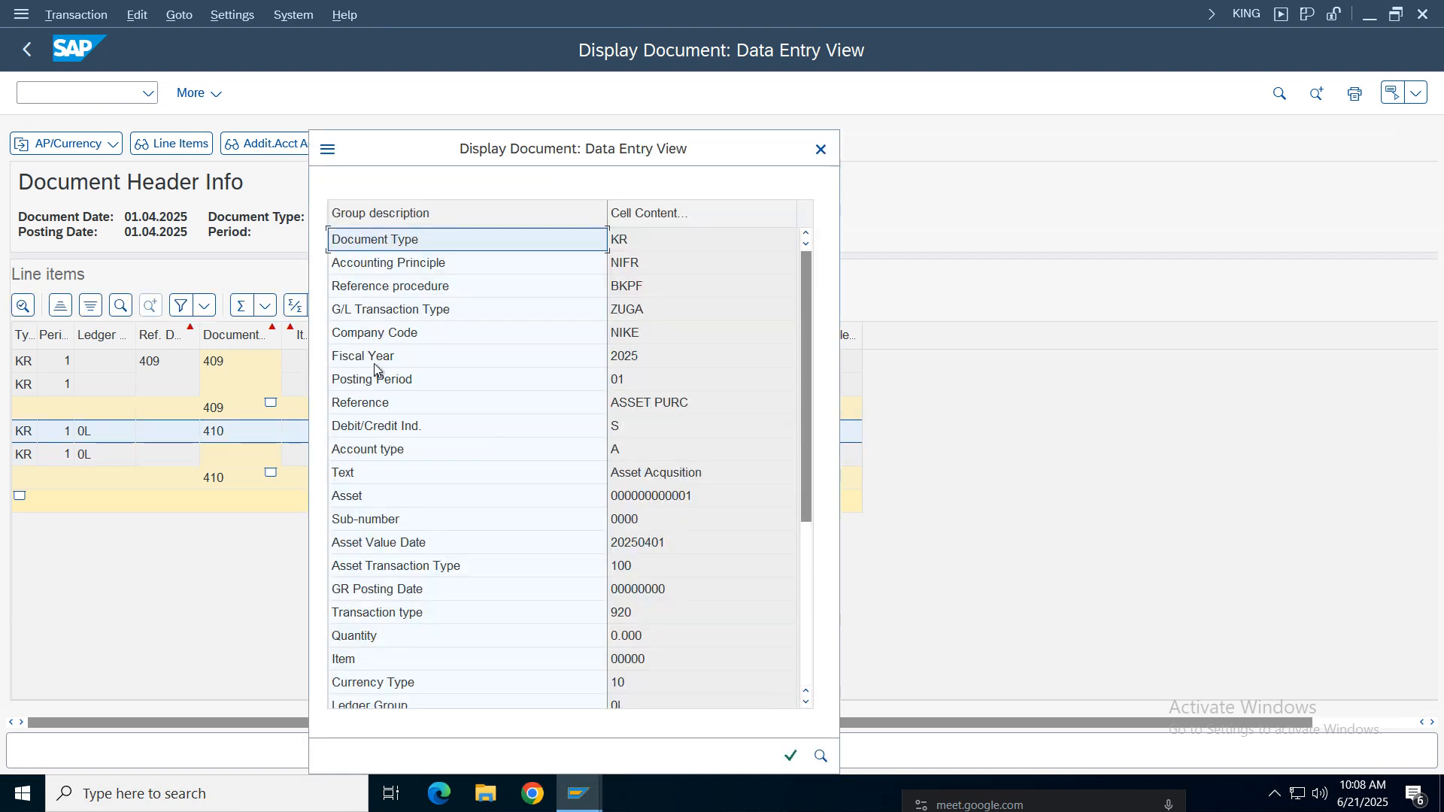
pyautogui.click(821, 149)
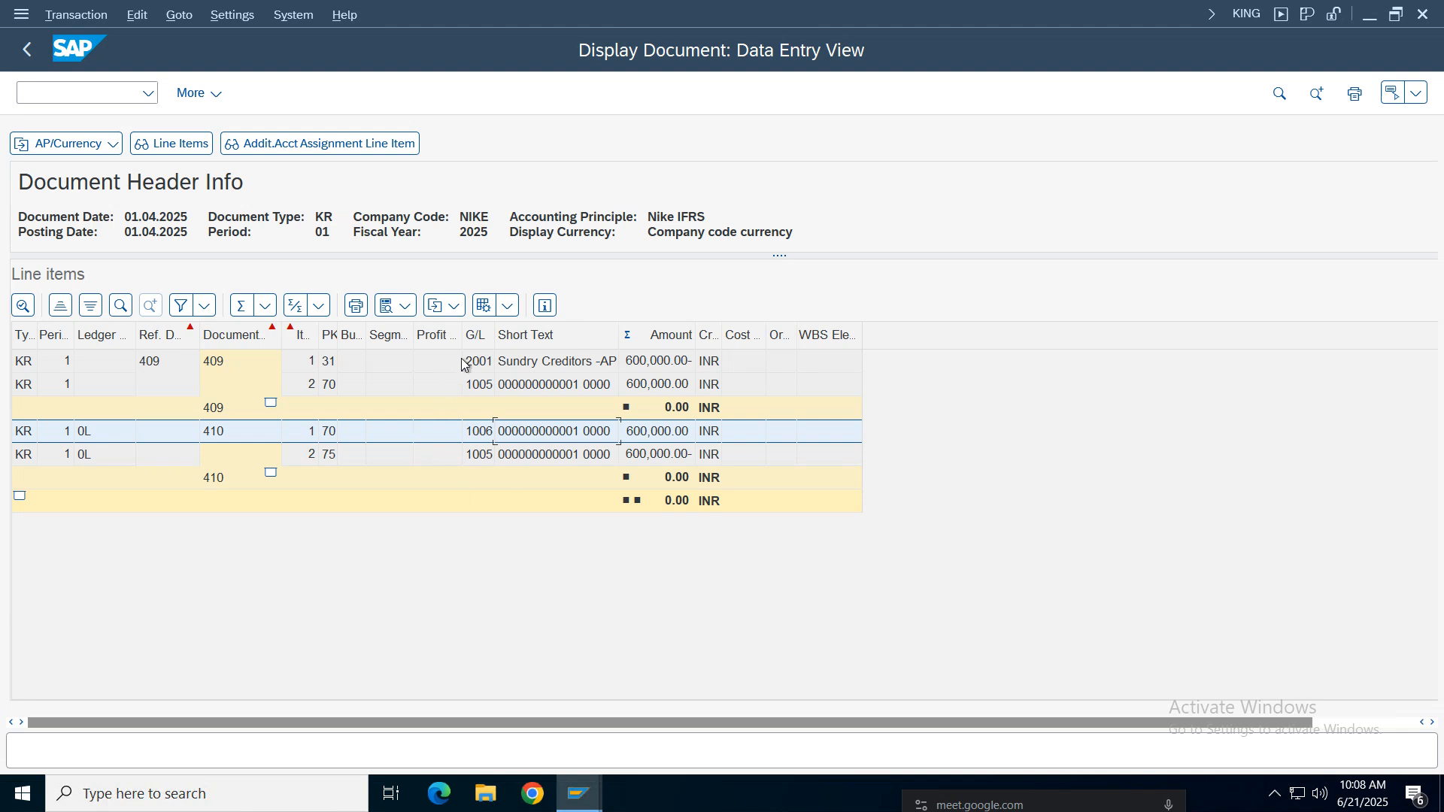
# Step: Compare the supplier, technical clearing and asset account lines across the two posted documents
pyautogui.click(524, 355)
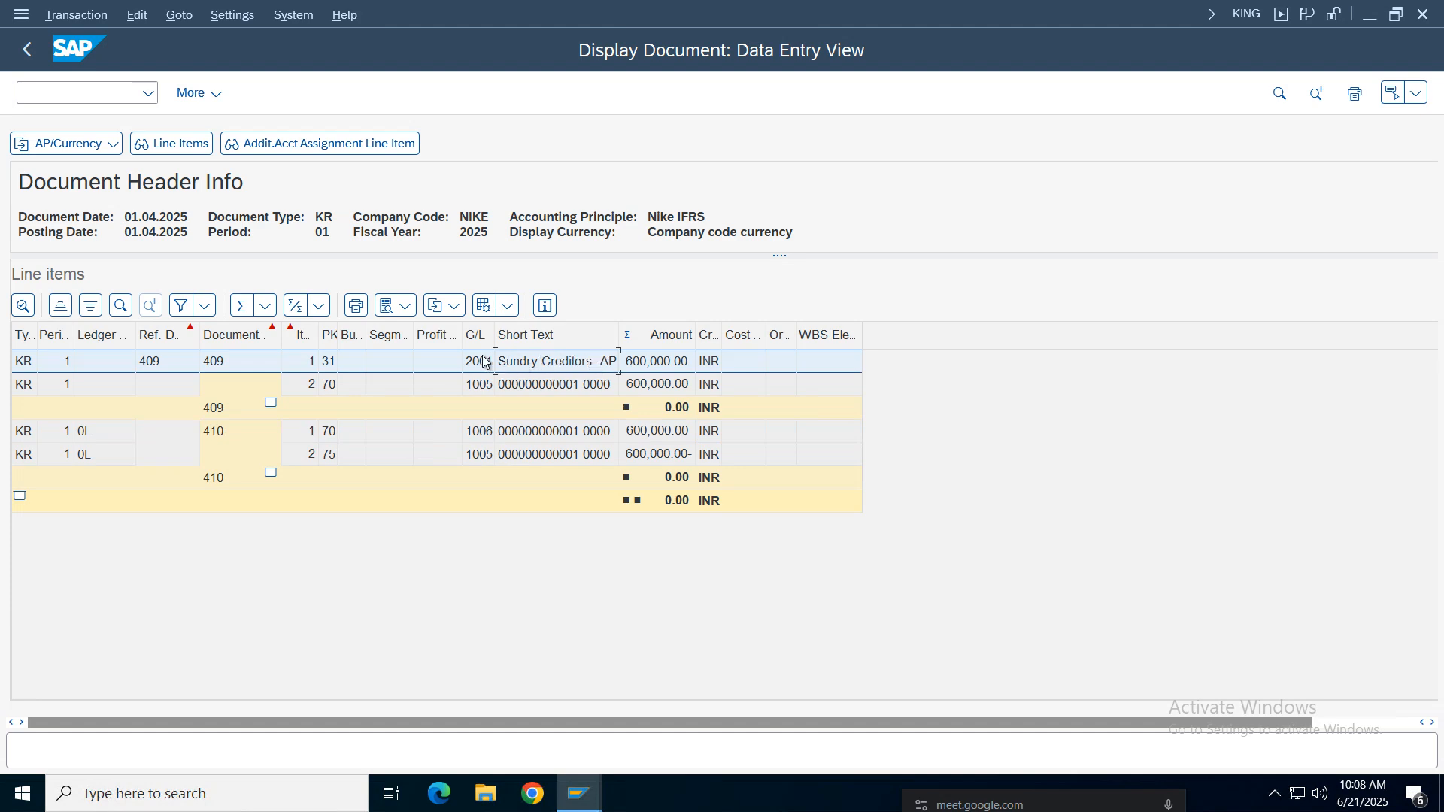
pyautogui.click(534, 386)
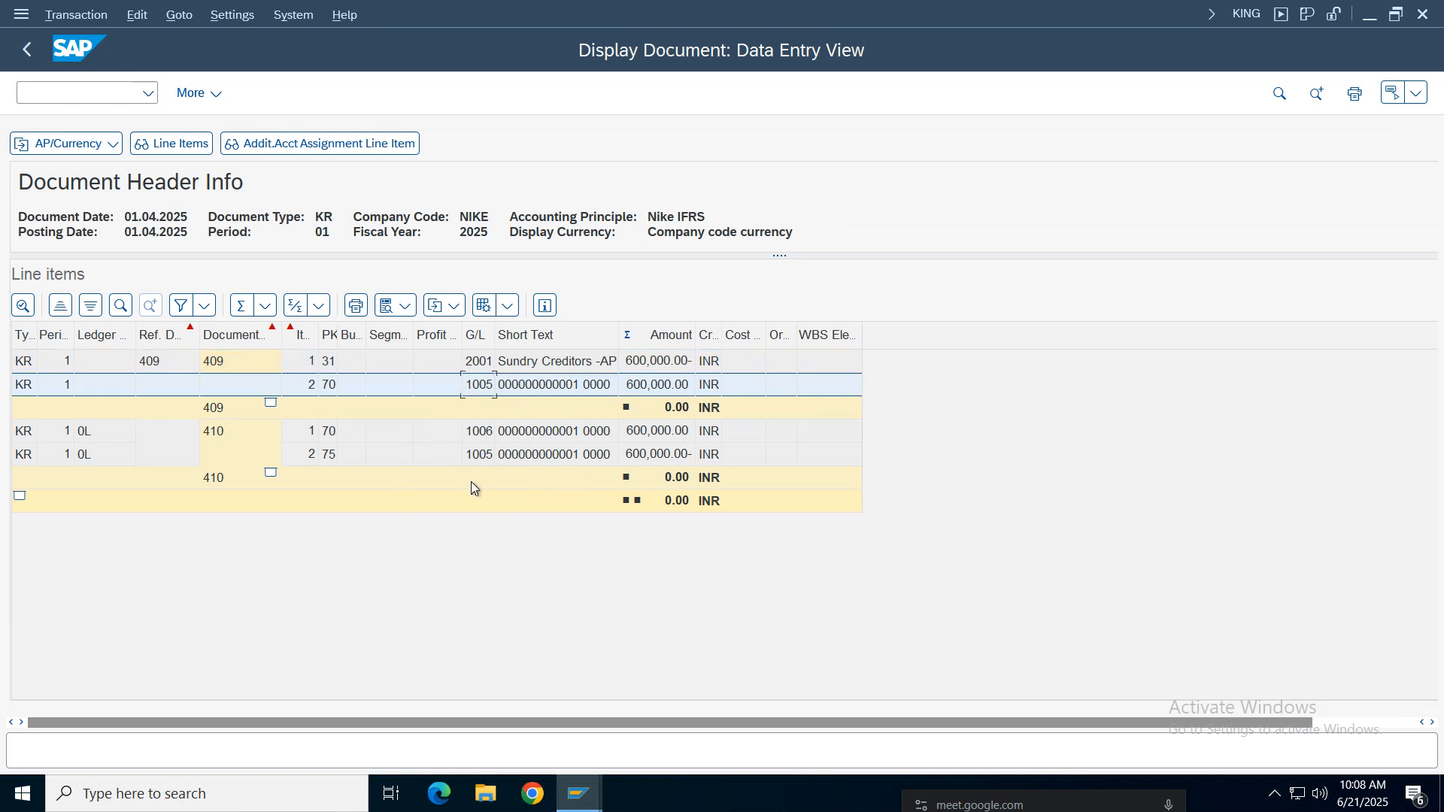
pyautogui.click(532, 456)
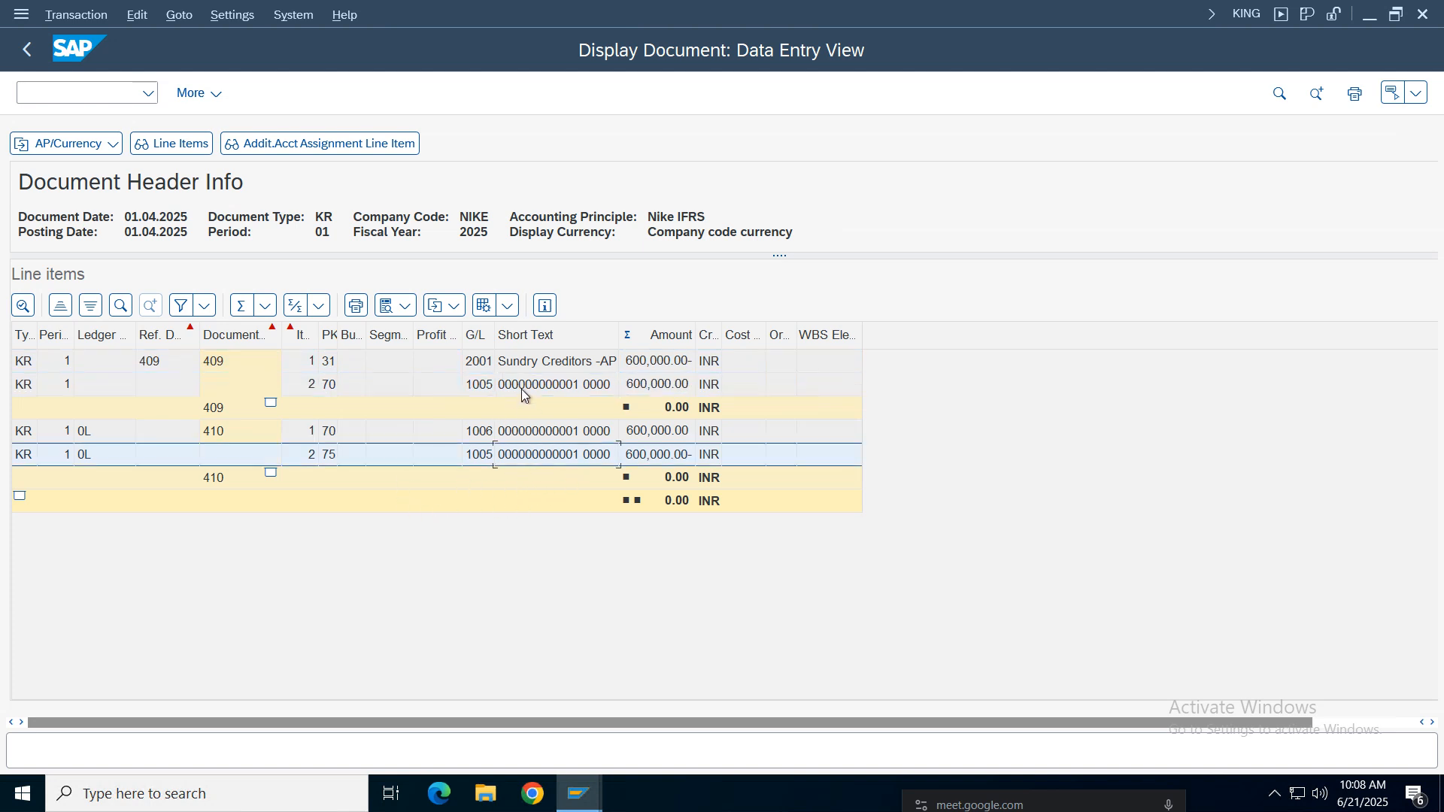
pyautogui.click(532, 435)
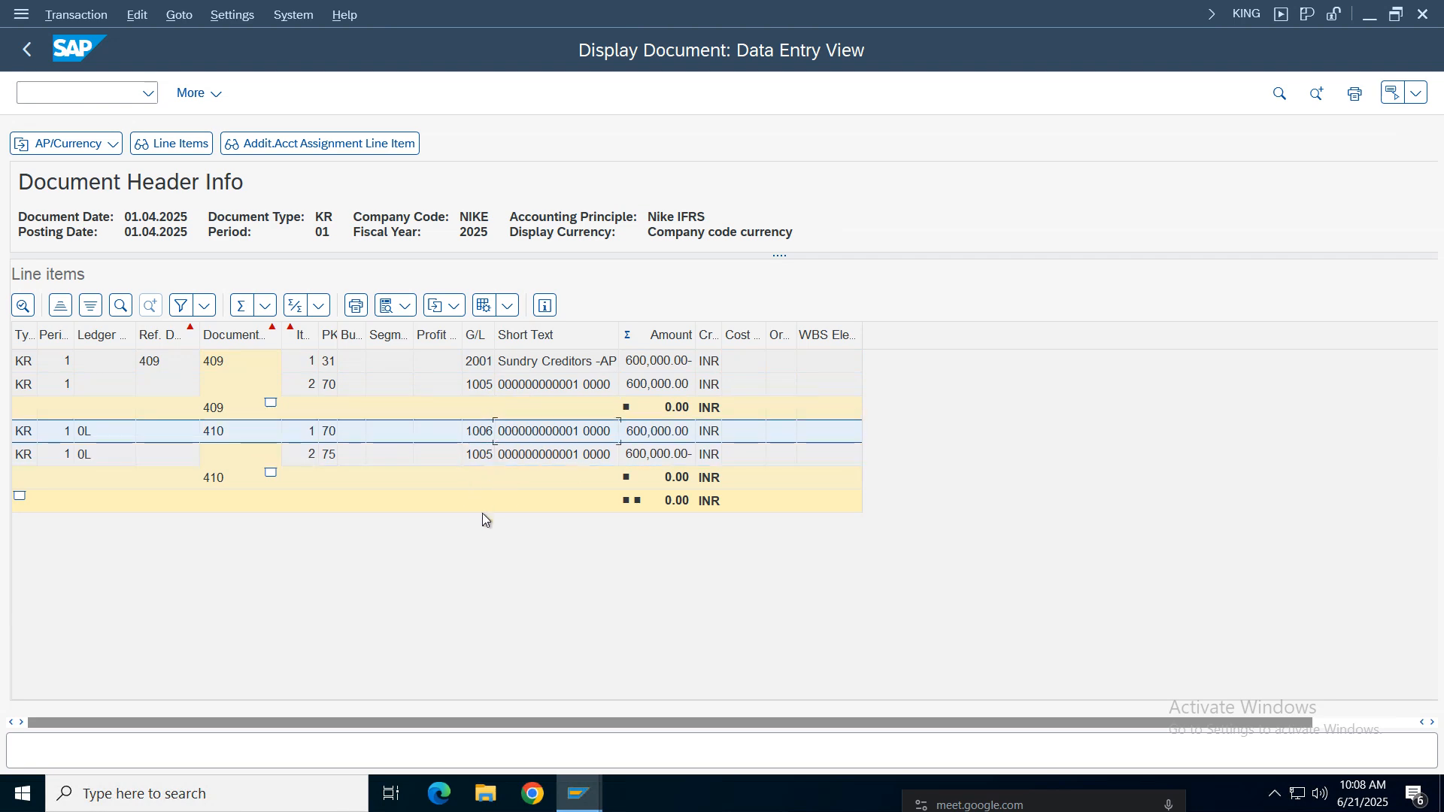
# Step: Check G/L account 1006 Furniture Fittings' control data for its reconciliation account type, and return to the document's asset accounting line items
pyautogui.hotkey('alt', 'Tab')
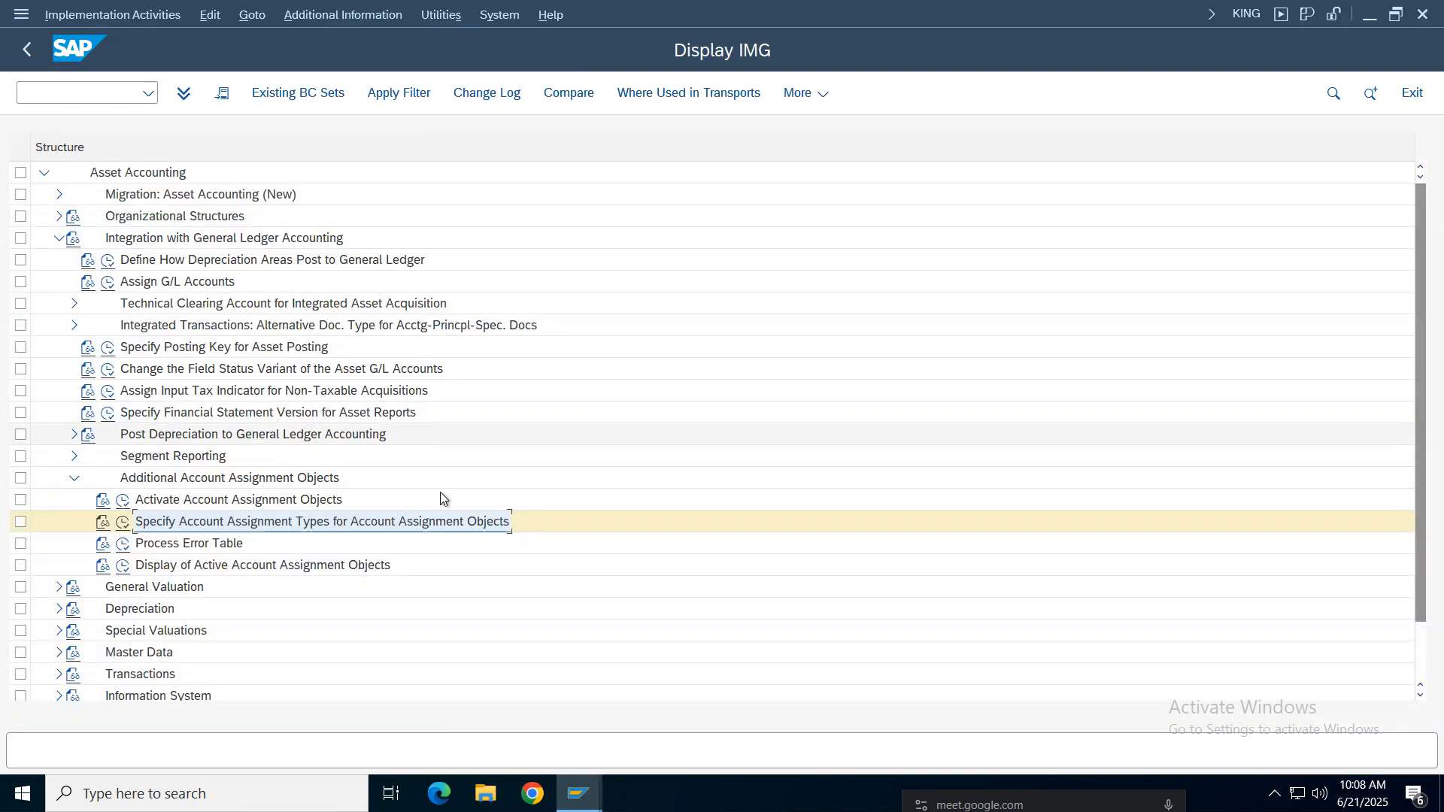
pyautogui.hotkey('alt', 'Tab')
pyautogui.click(570, 795)
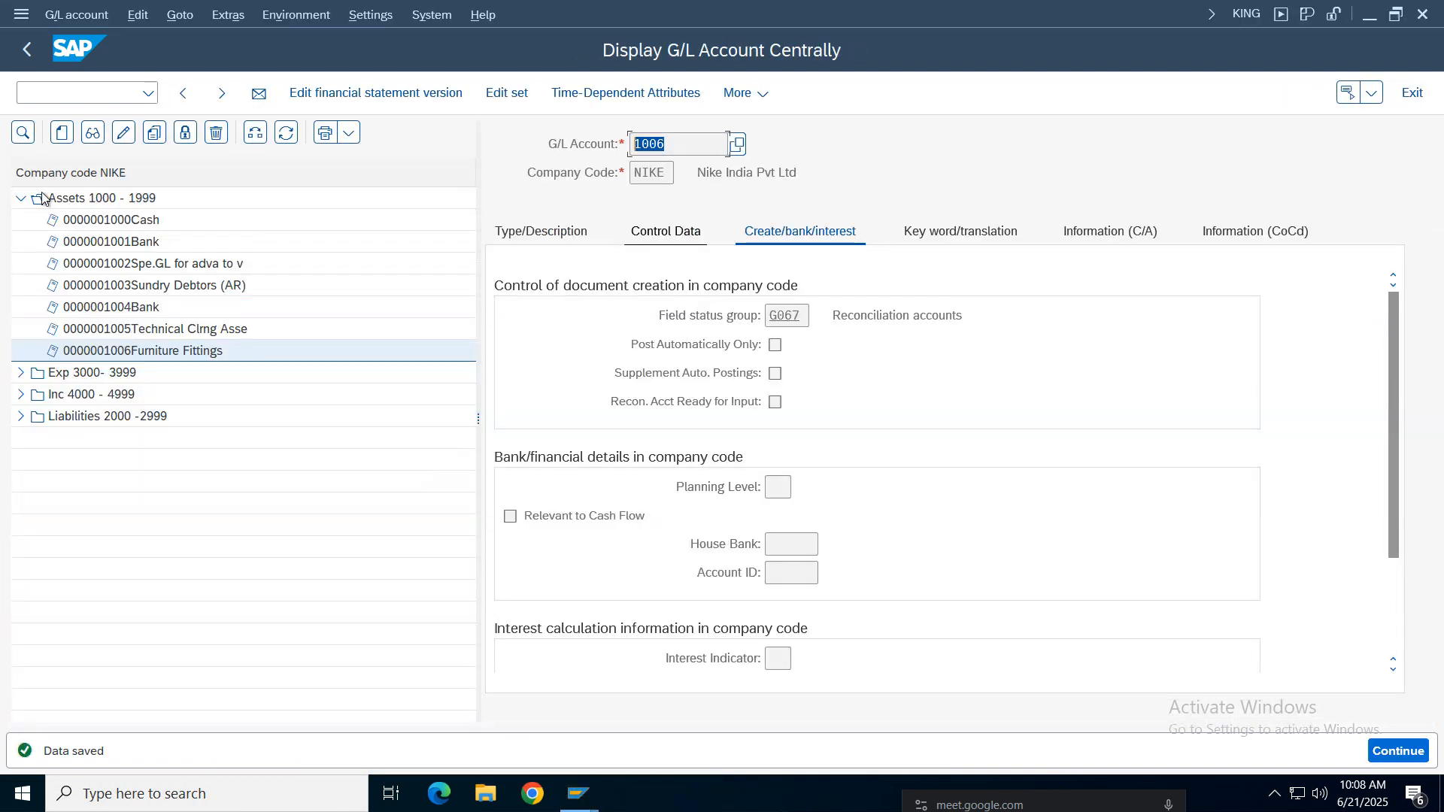
pyautogui.click(639, 726)
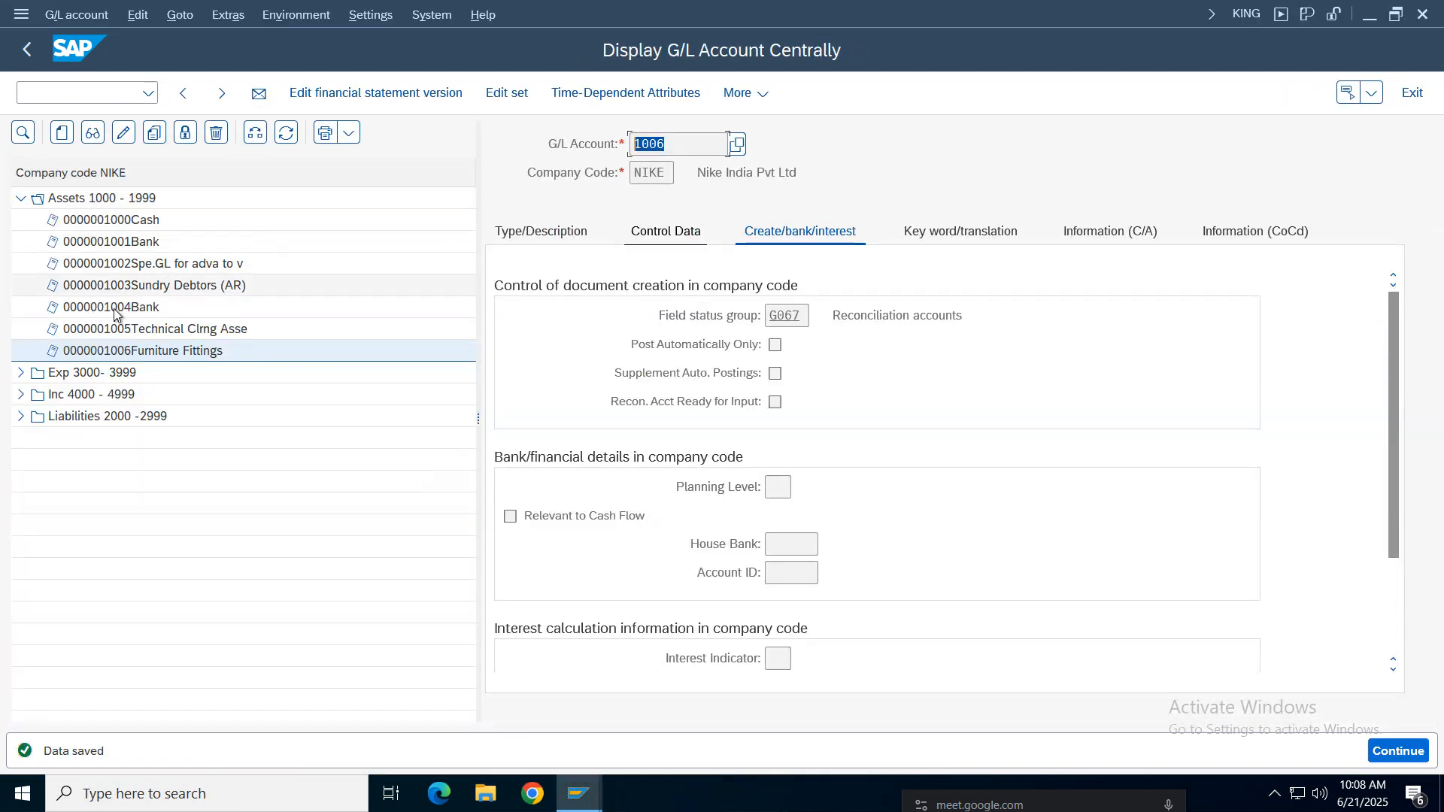
pyautogui.click(200, 351)
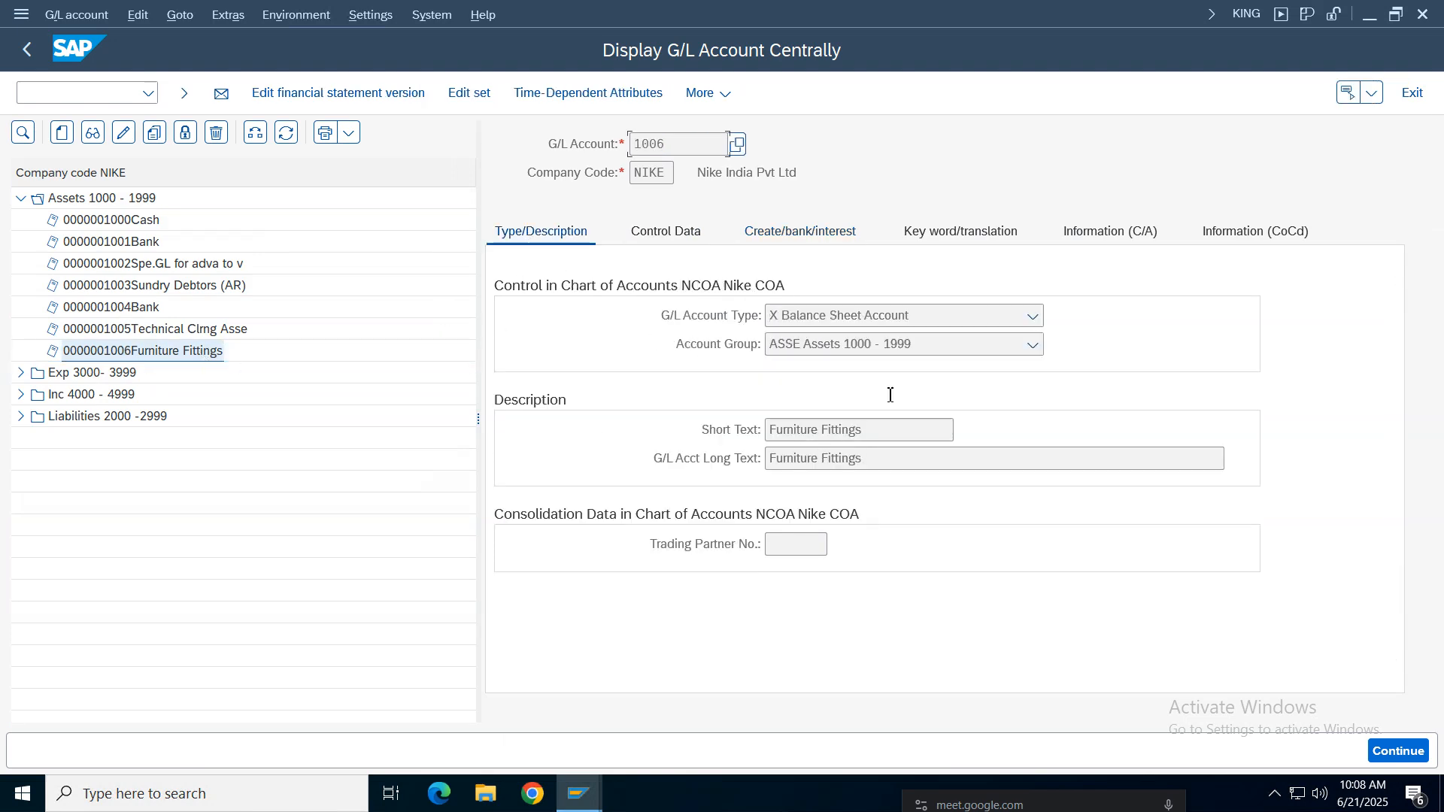
pyautogui.click(666, 232)
pyautogui.scroll(-5, 878, 477)
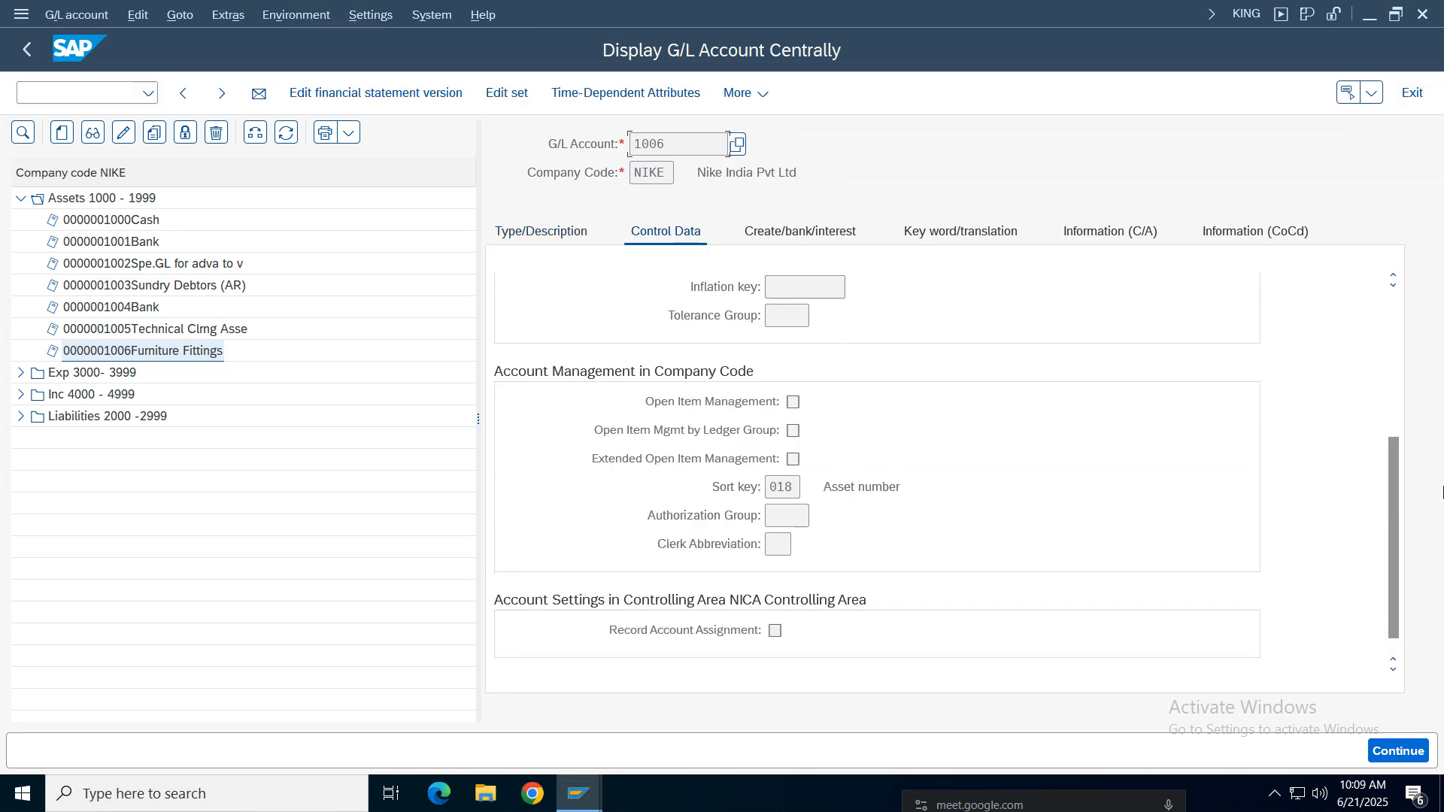
pyautogui.moveTo(1393, 588); pyautogui.dragTo(1389, 471)
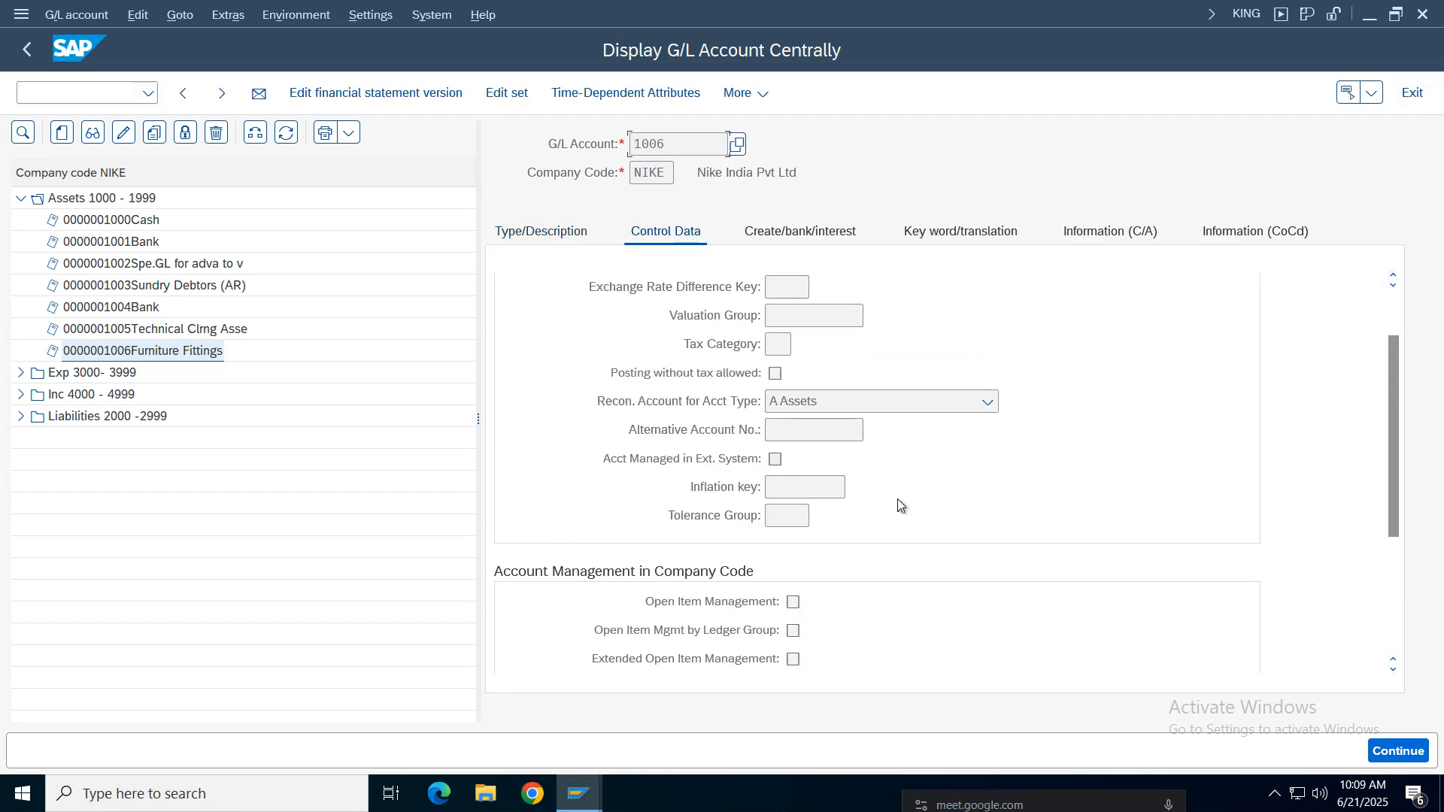
pyautogui.hotkey('alt', 'Tab')
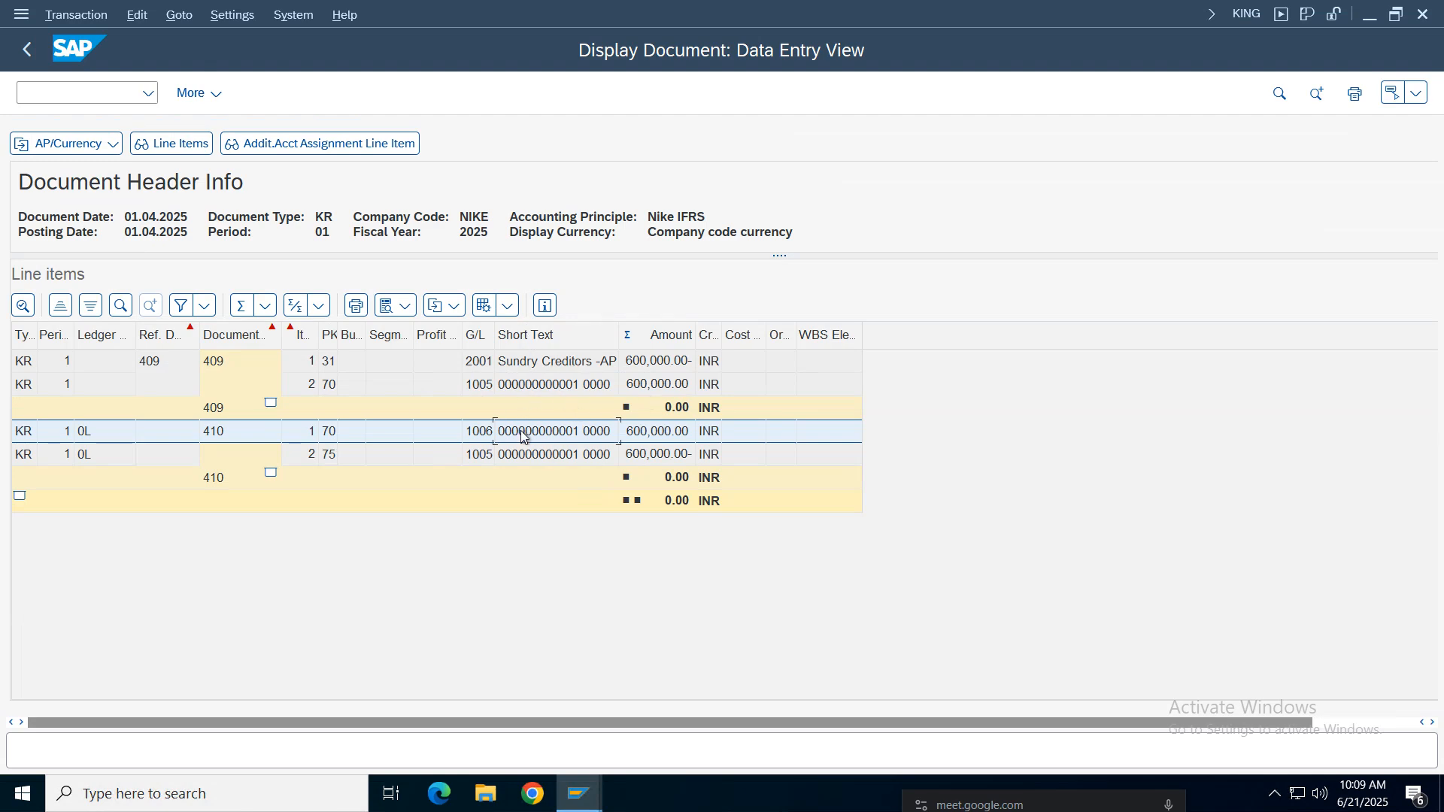
# Step: Leave the document line item display and exit the vendor acquisition transaction back to SAP Easy Access
pyautogui.click(657, 455)
pyautogui.click(27, 49)
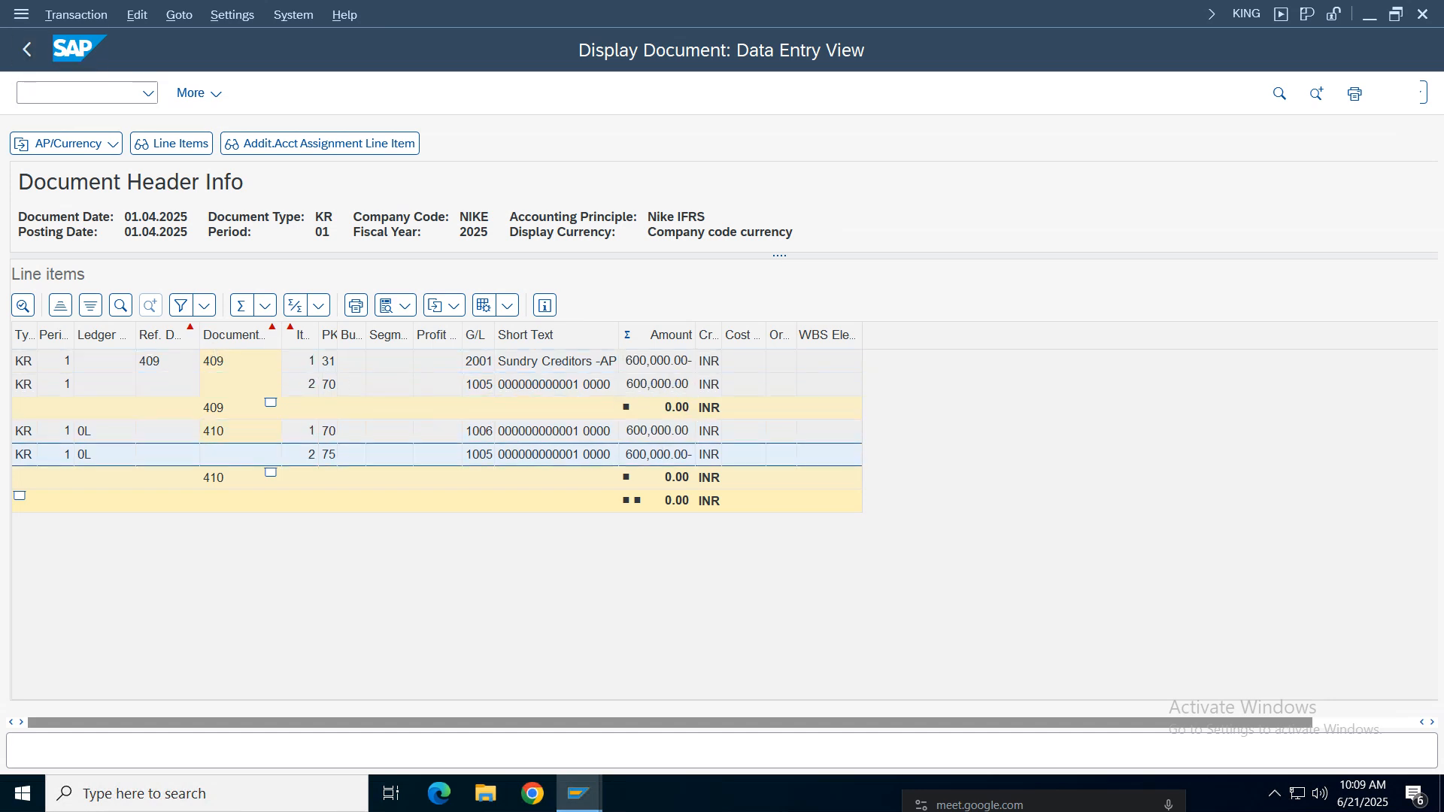
pyautogui.click(25, 55)
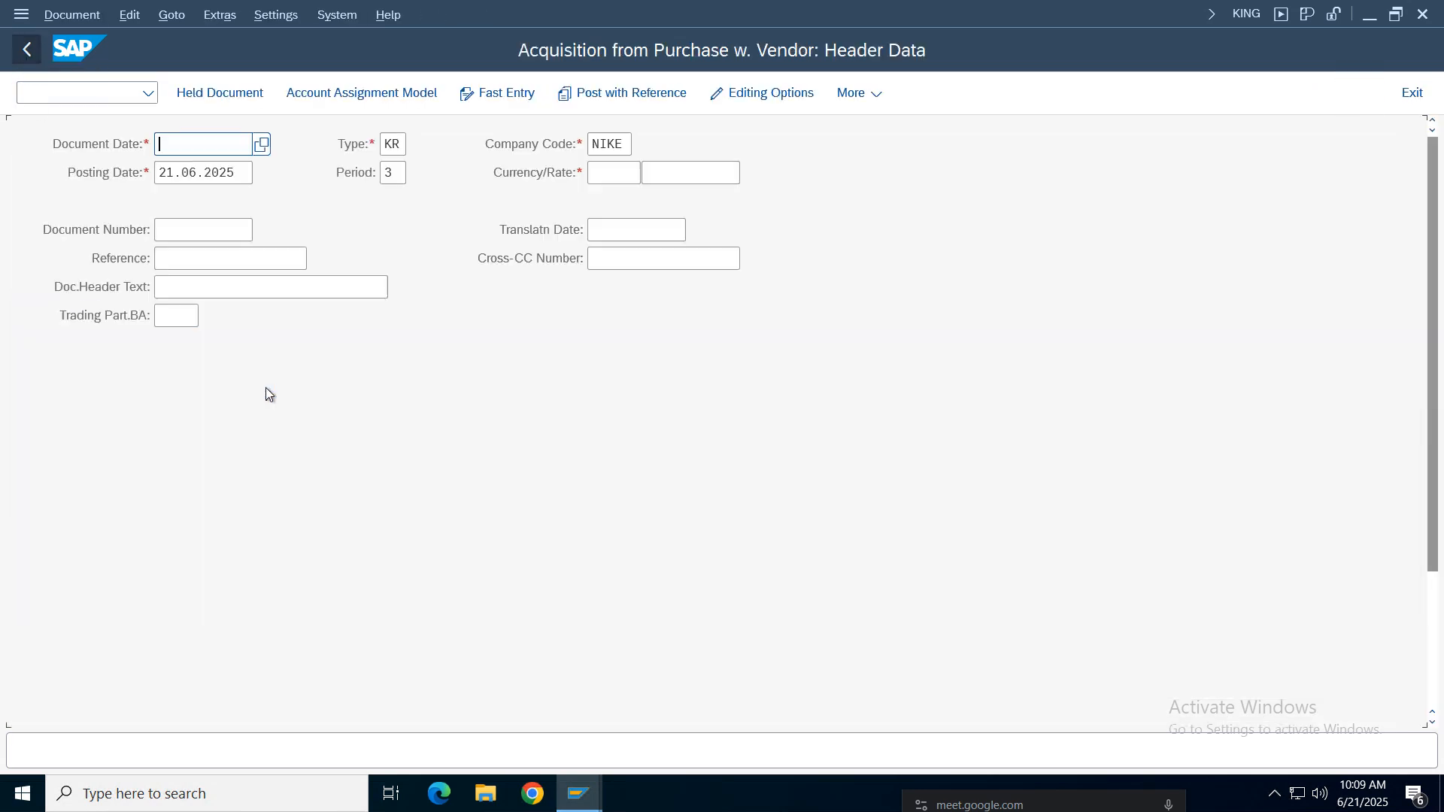
pyautogui.click(1412, 92)
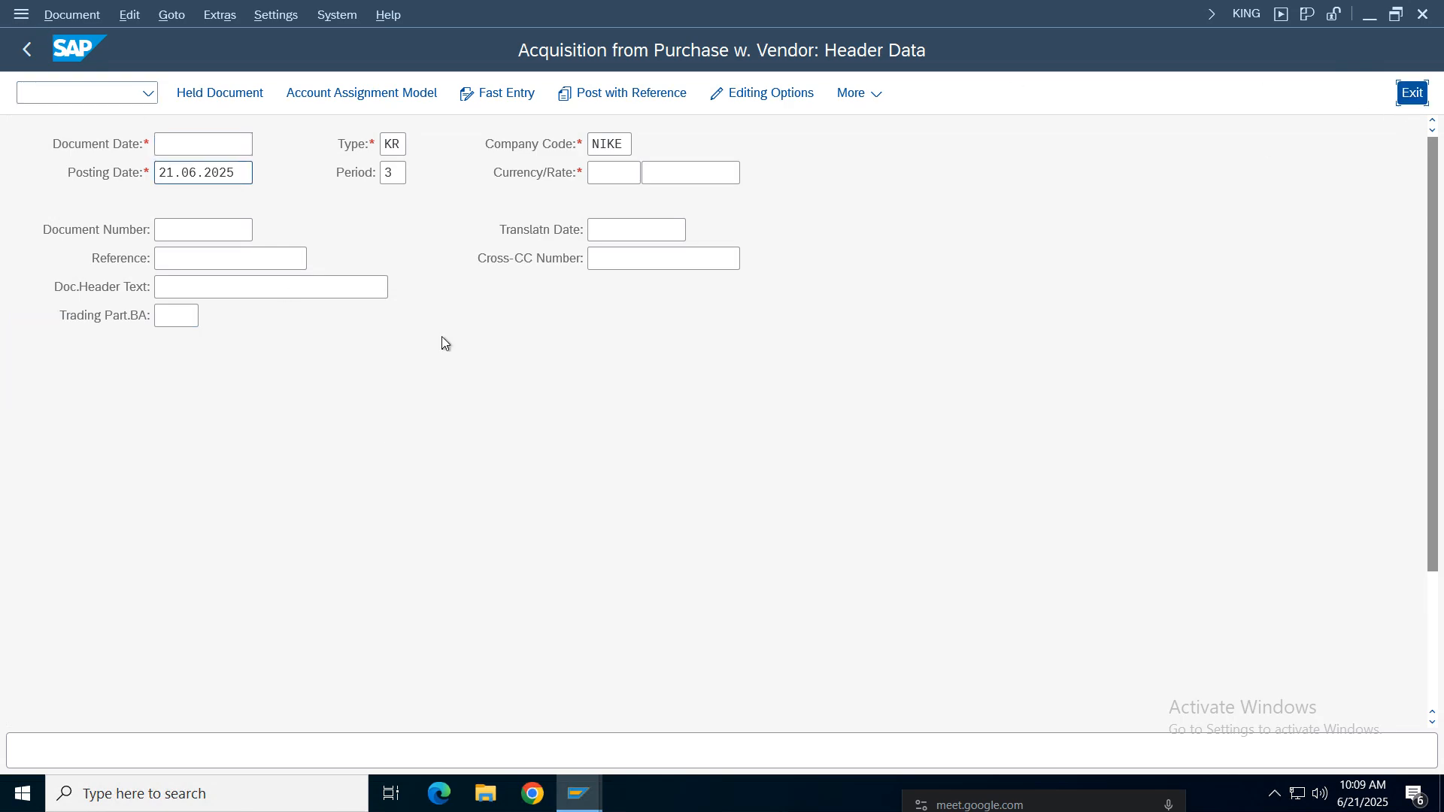
pyautogui.click(391, 508)
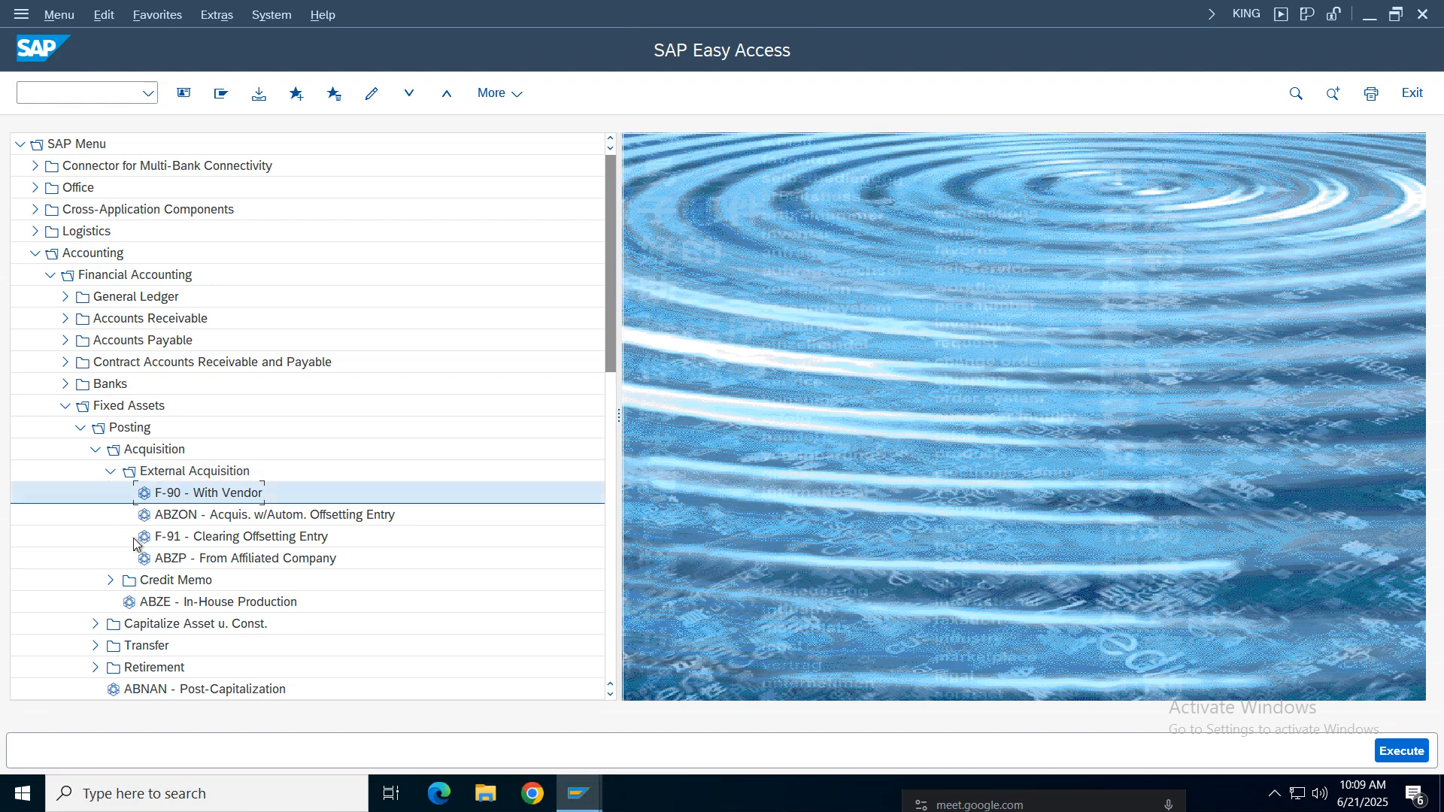
# Step: Collapse the External Acquisition and Acquisition folders under the Fixed Assets postings
pyautogui.click(109, 474)
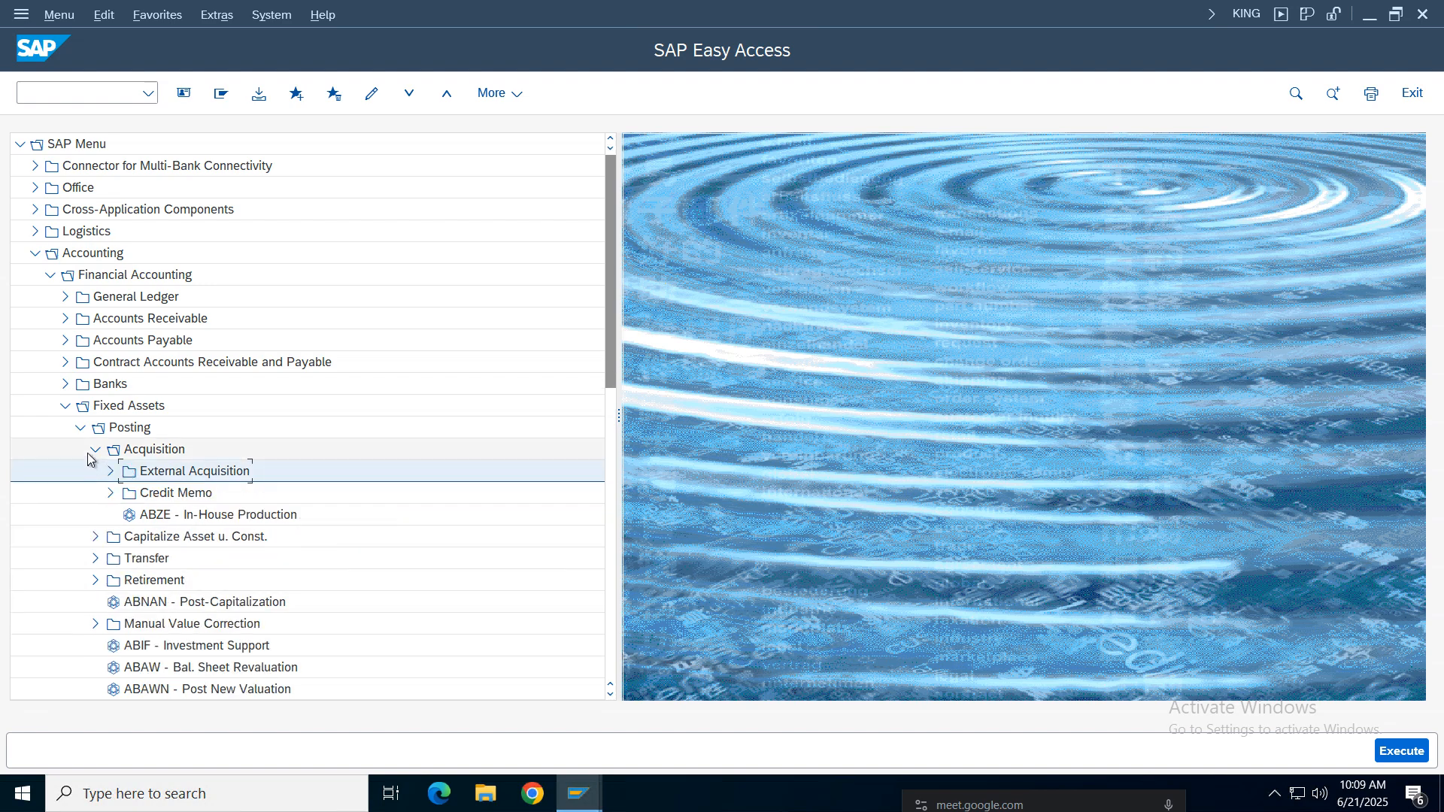
pyautogui.click(90, 453)
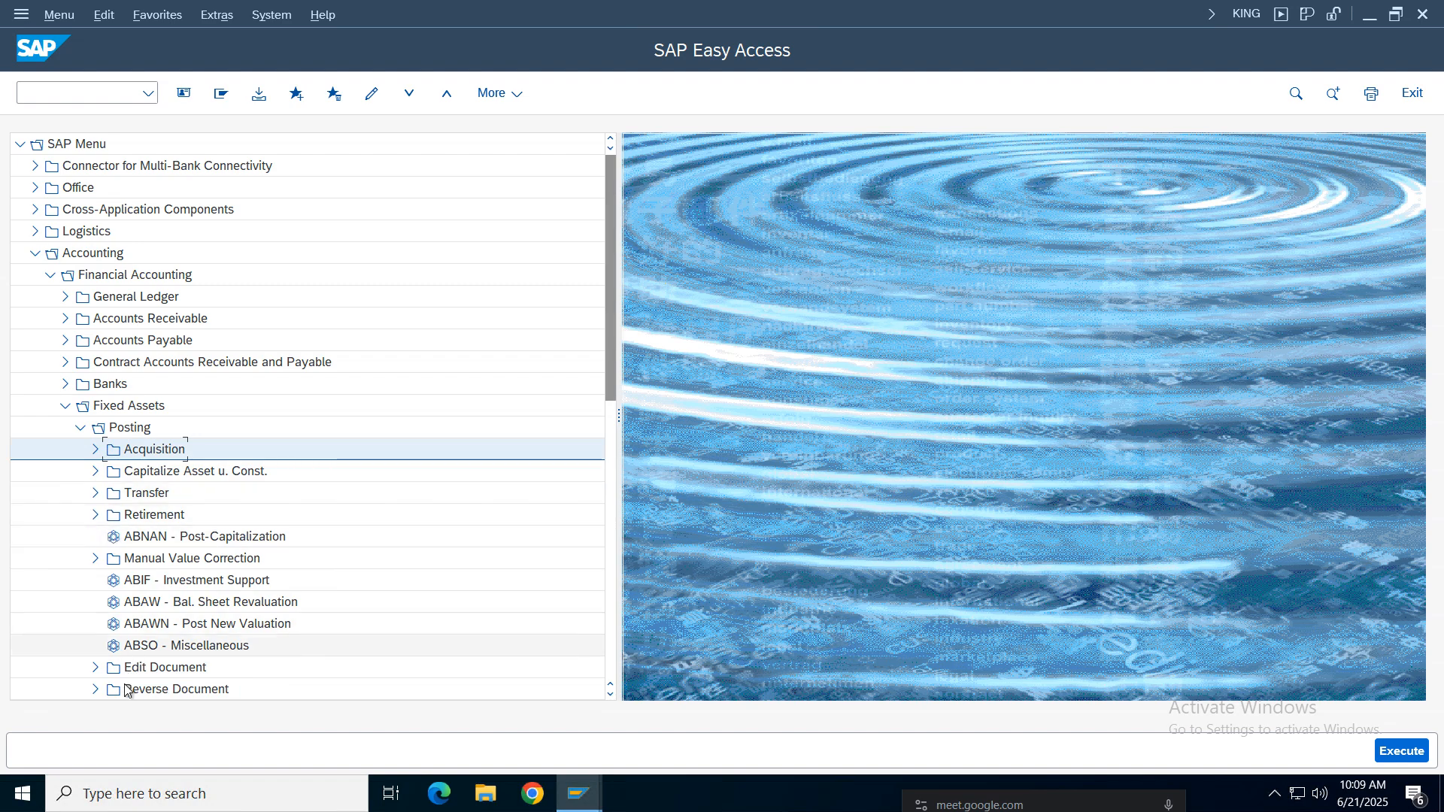
pyautogui.moveTo(611, 338); pyautogui.dragTo(610, 403)
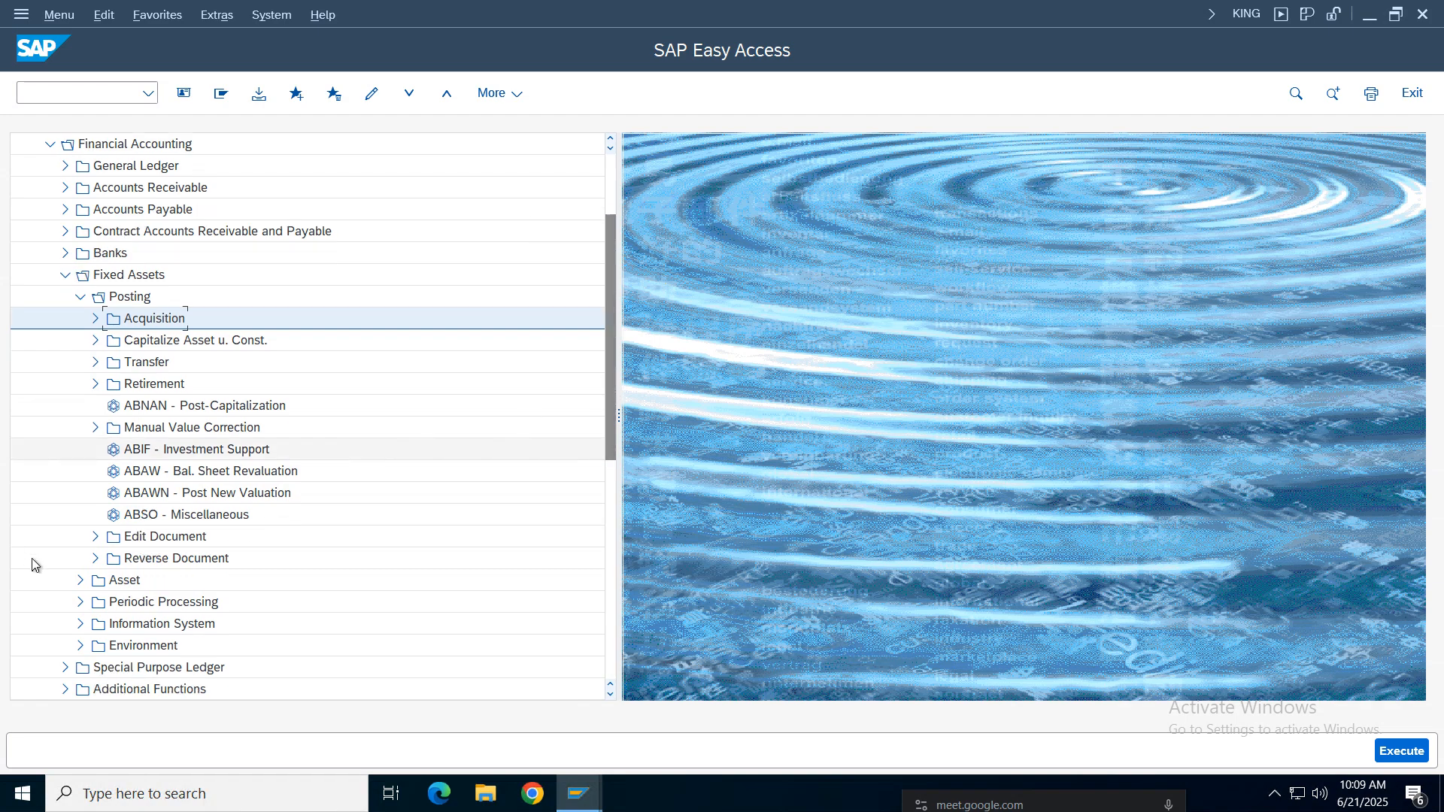
# Step: Open the Asset Explorer (AW01N) from the individual asset reports in the Fixed Assets information system
pyautogui.click(80, 623)
pyautogui.click(96, 646)
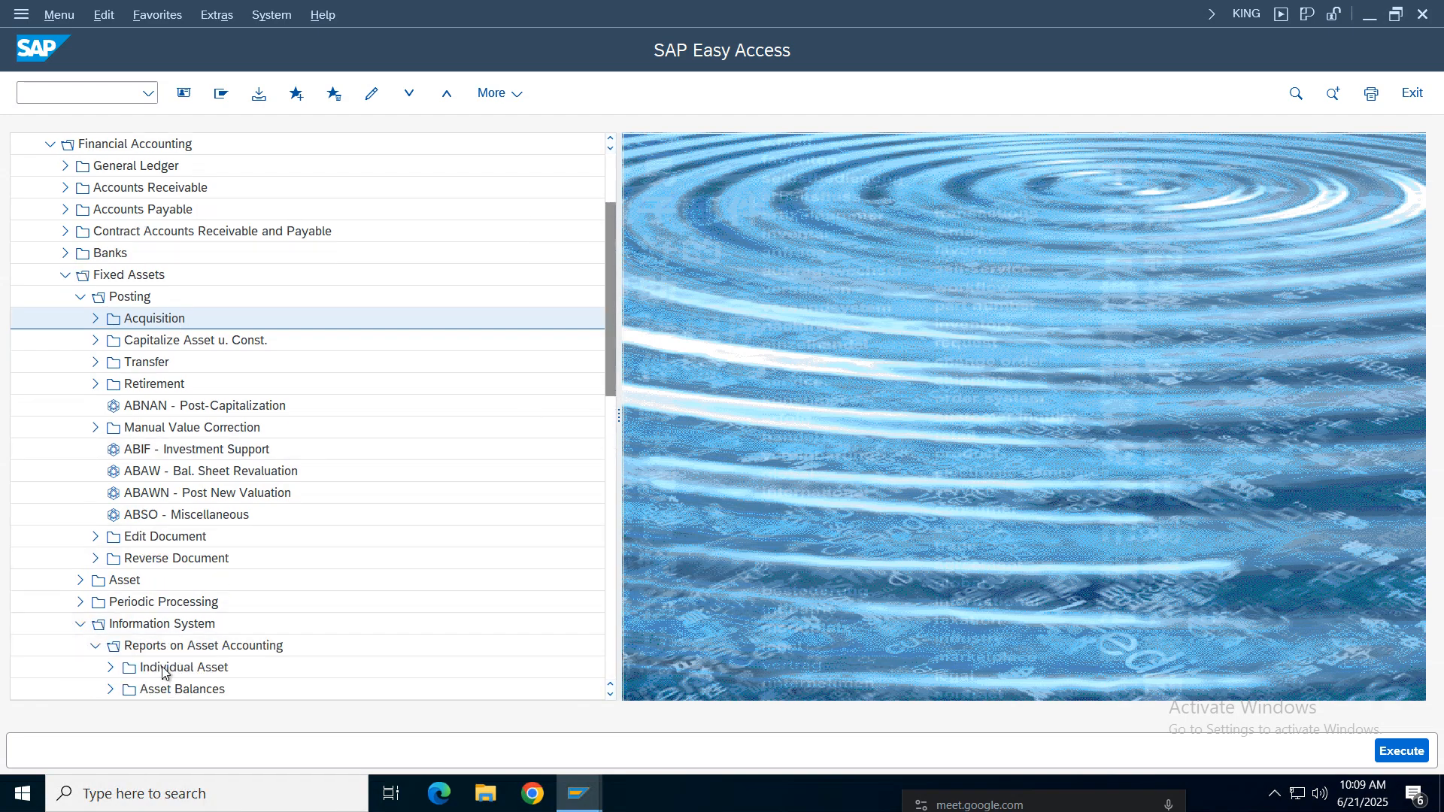
pyautogui.click(110, 667)
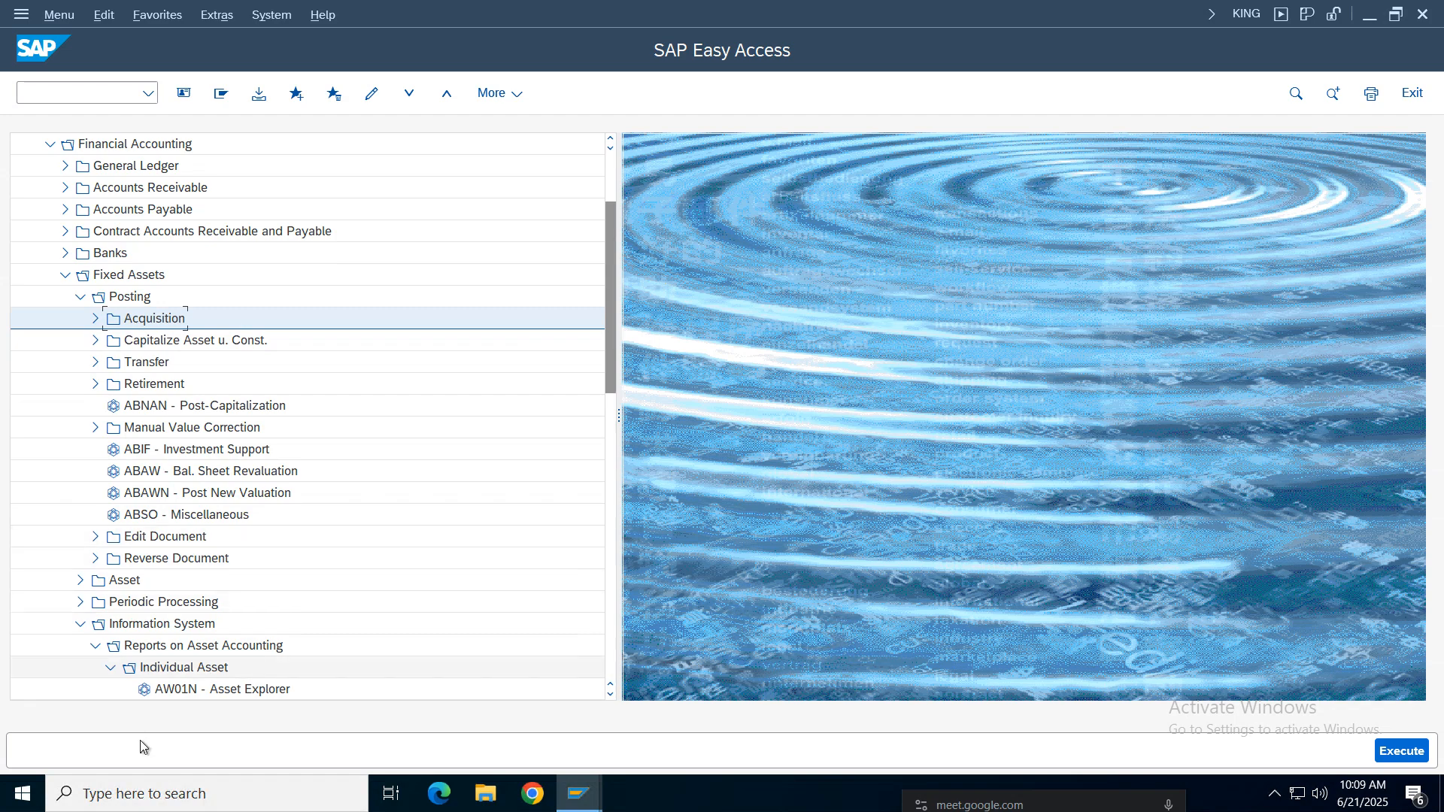
pyautogui.moveTo(610, 242); pyautogui.dragTo(571, 326)
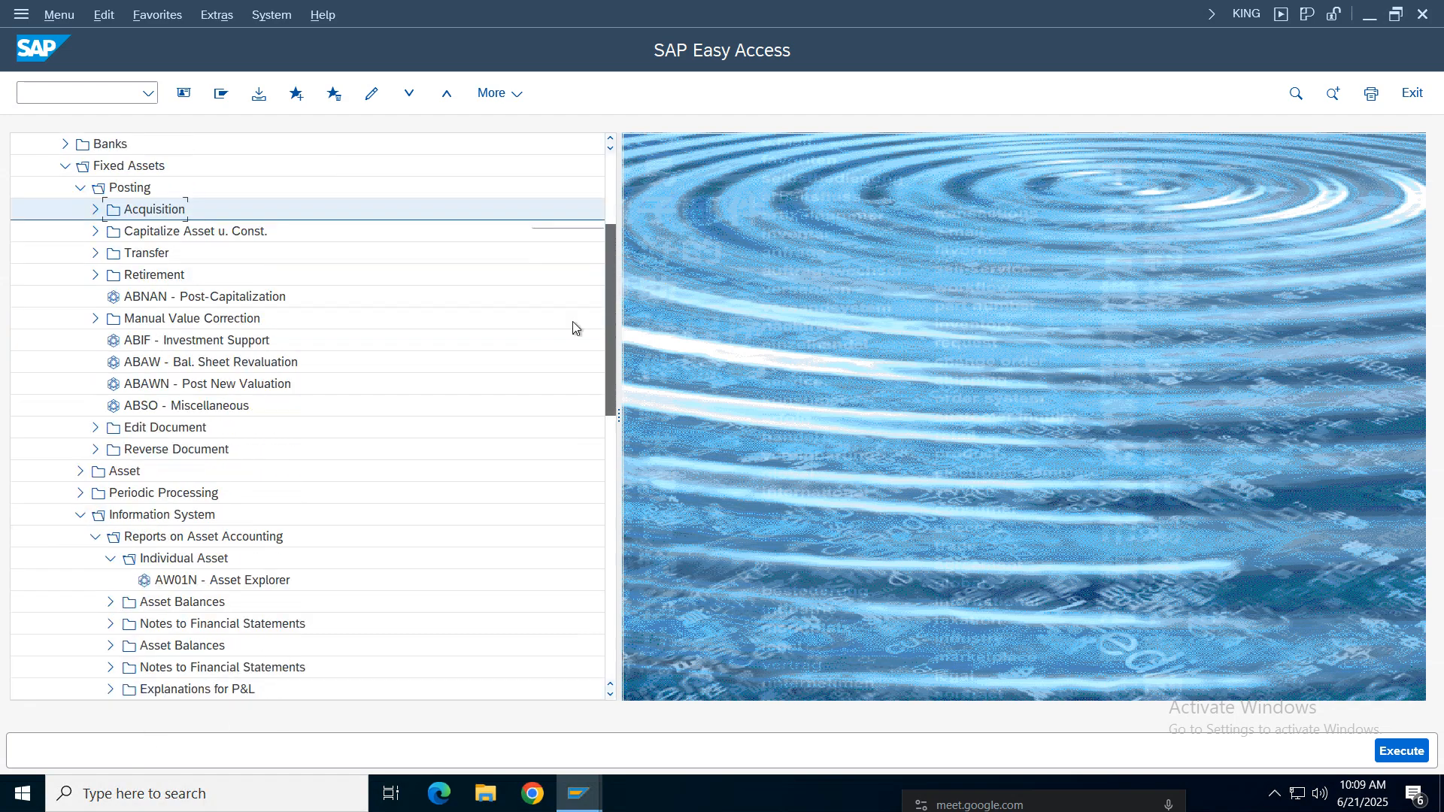
pyautogui.click(124, 517)
pyautogui.click(178, 538)
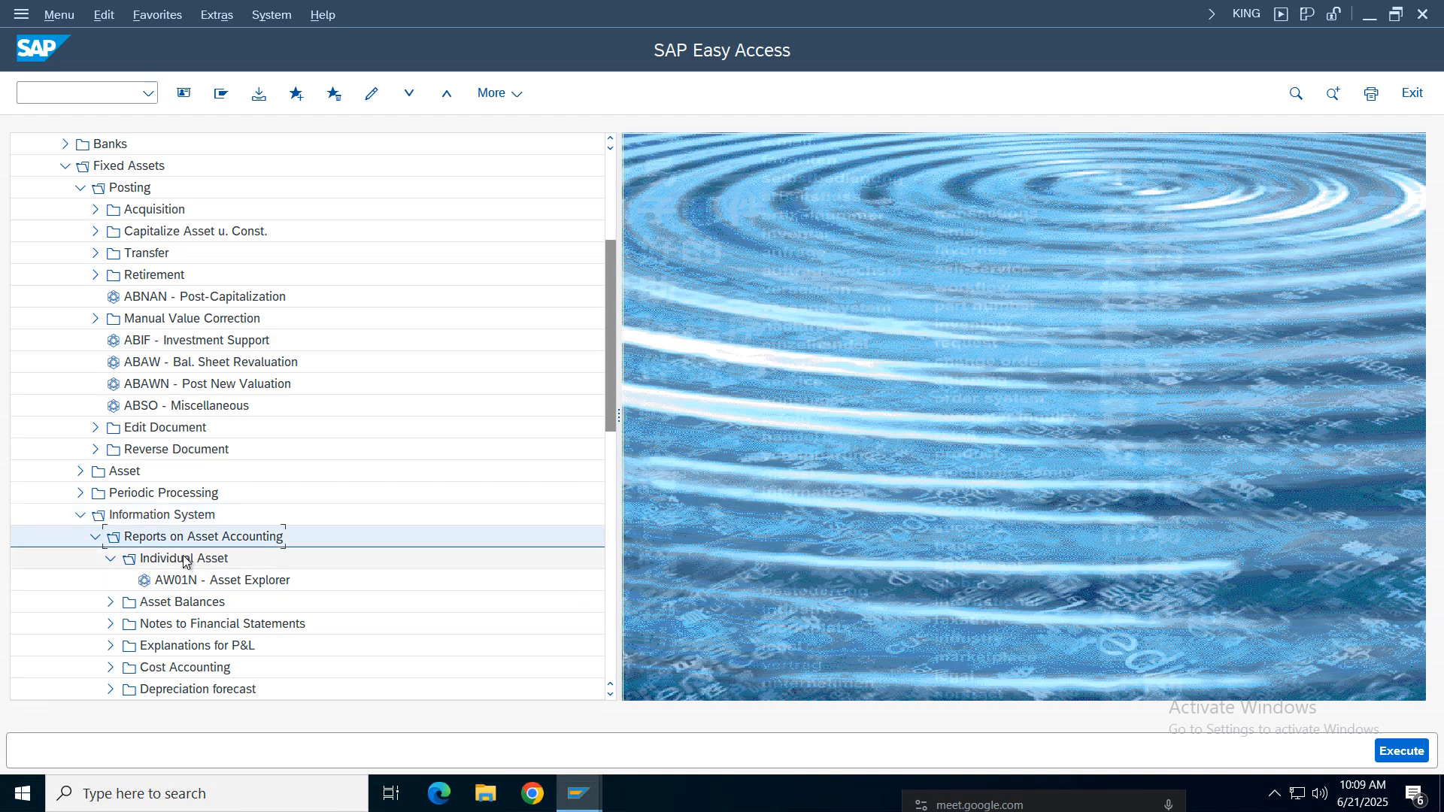
pyautogui.click(196, 560)
pyautogui.click(188, 583)
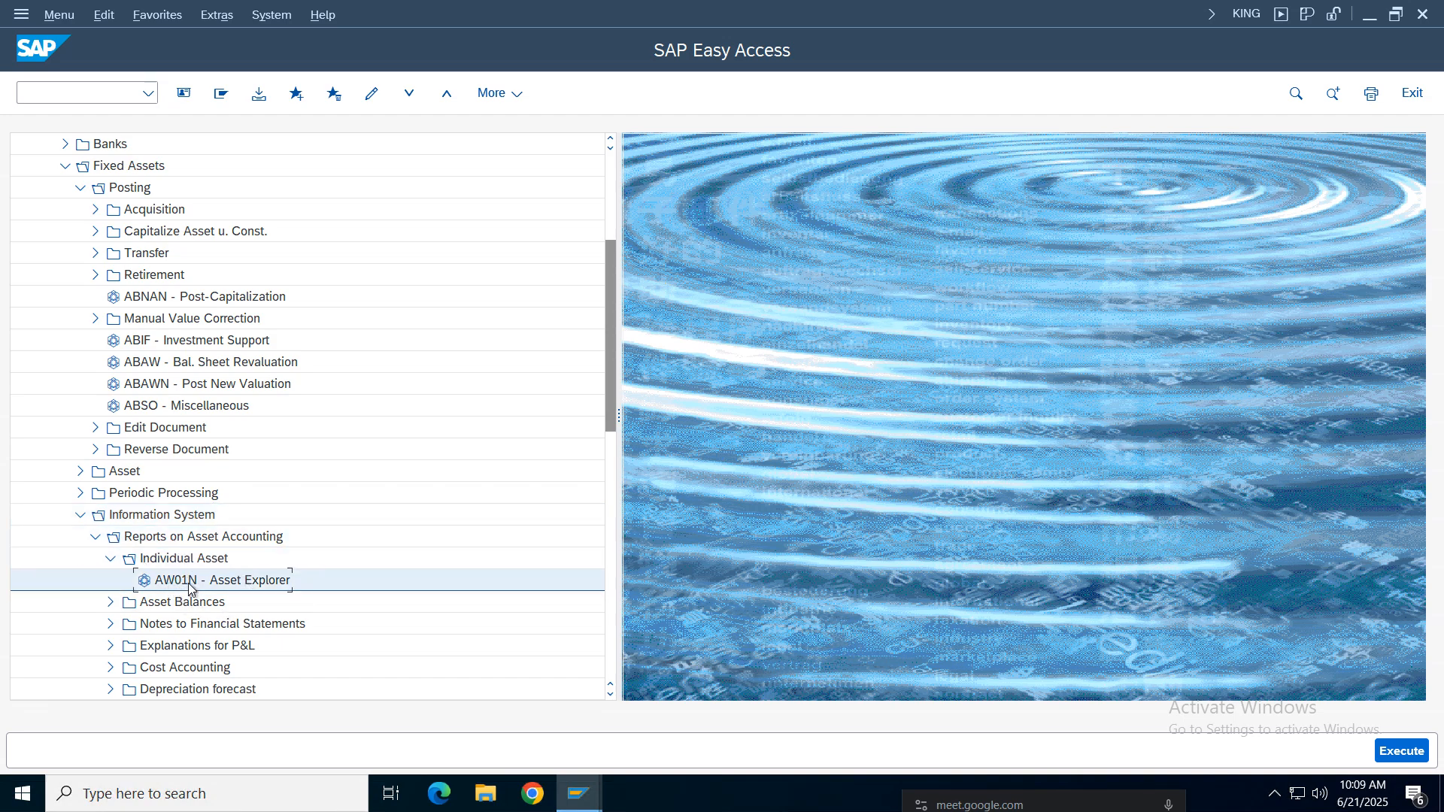
pyautogui.doubleClick(192, 585)
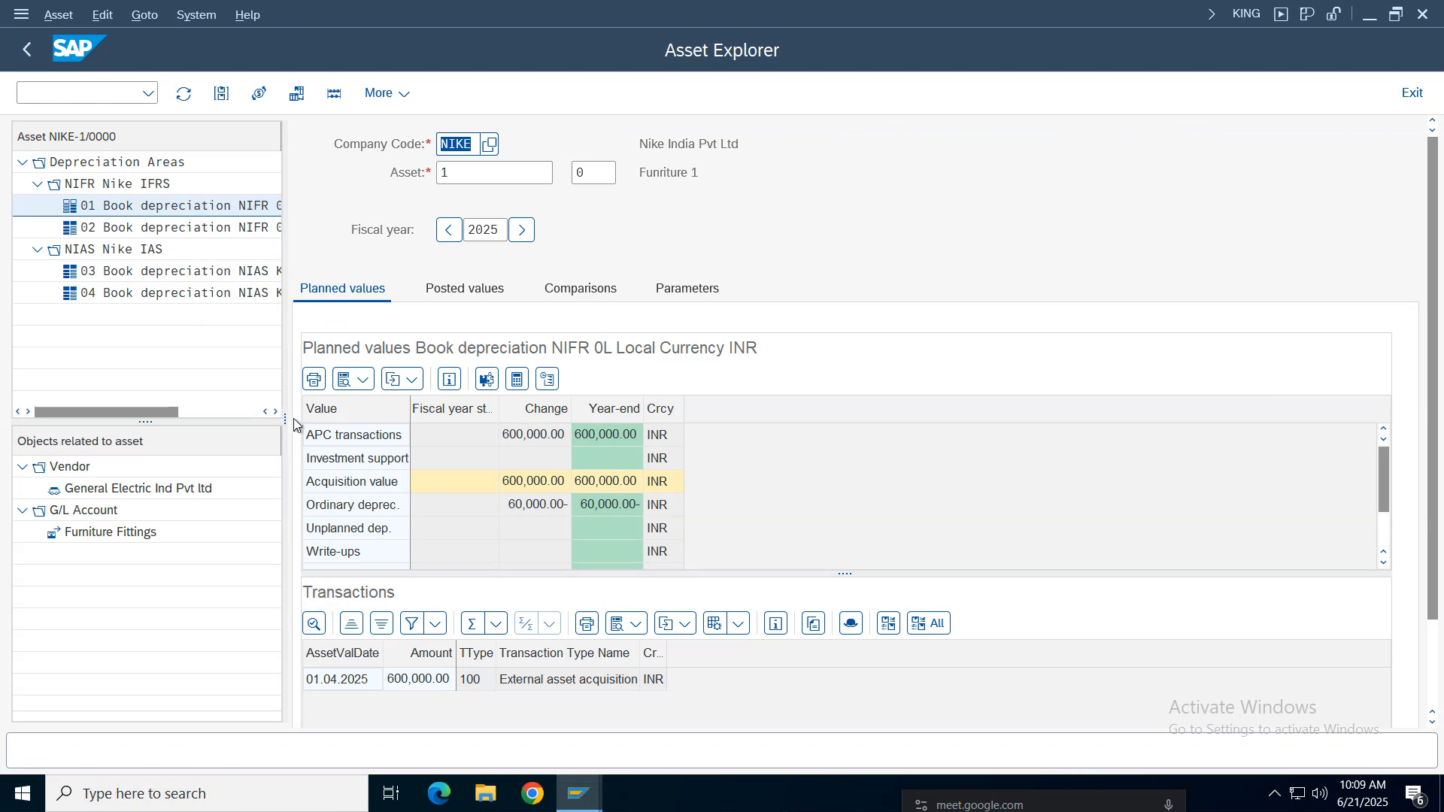
# Step: Widen the depreciation area tree and compare asset 1's planned values across areas 01 to 04 in the NIFR and NIAS principles
pyautogui.moveTo(294, 425); pyautogui.dragTo(550, 416)
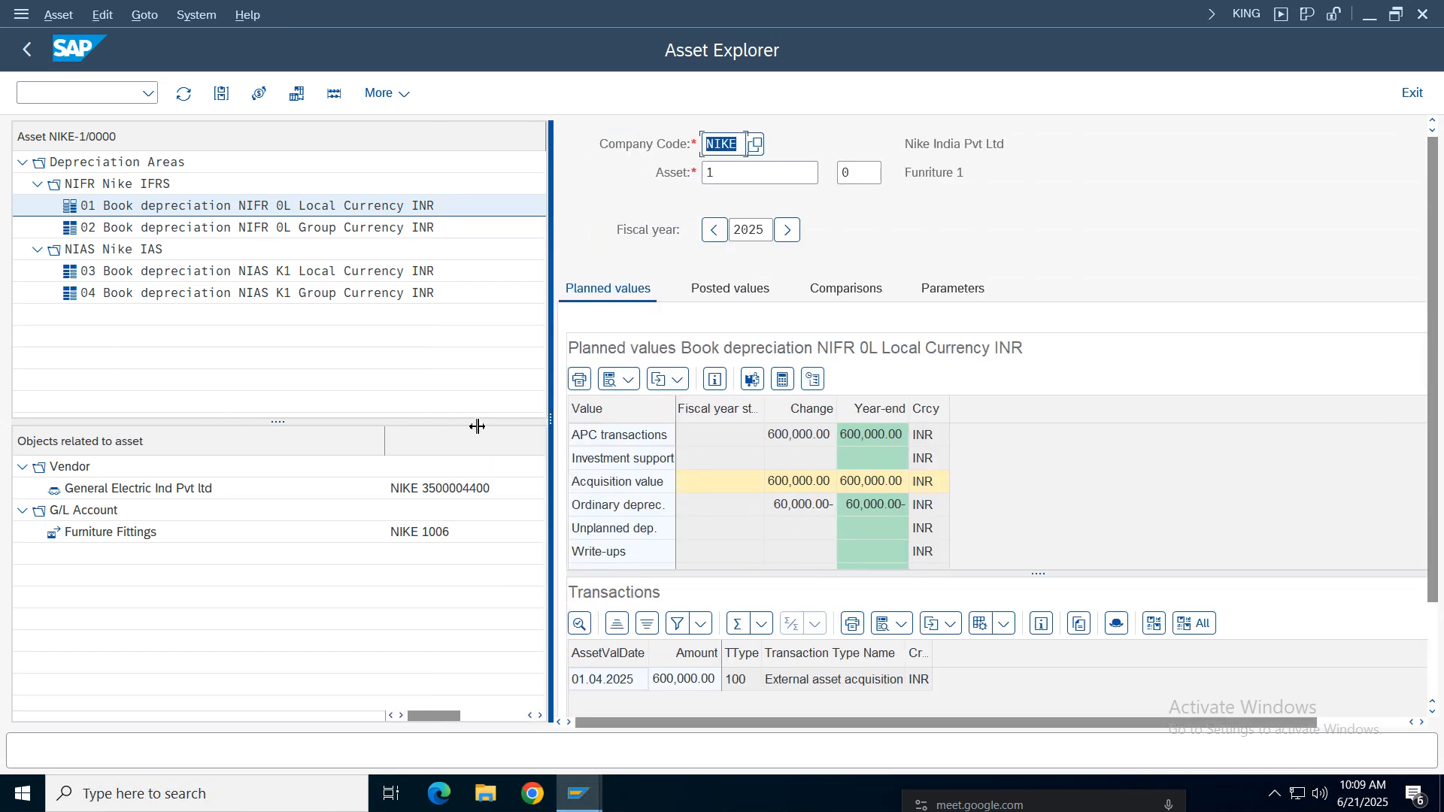
pyautogui.click(109, 164)
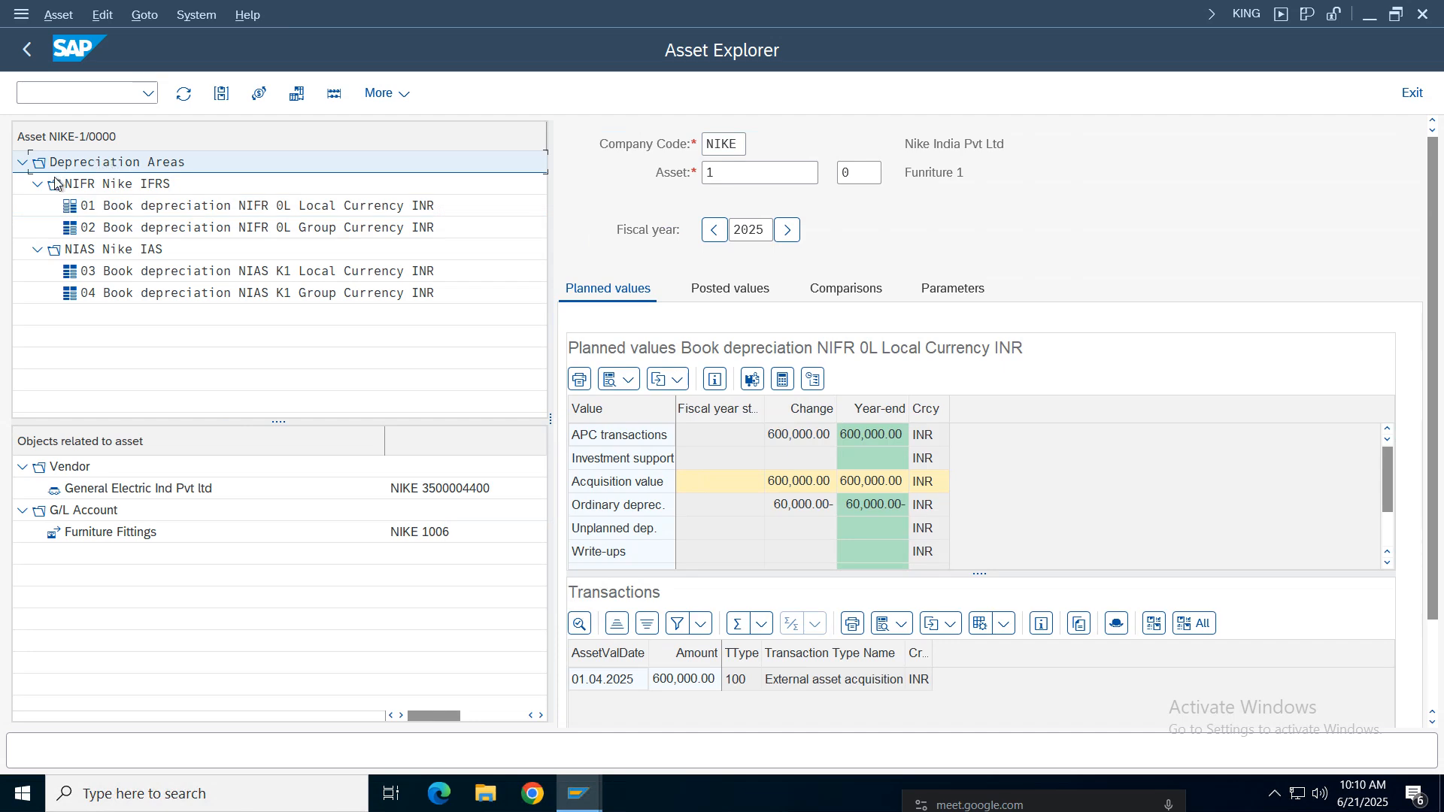
pyautogui.click(132, 186)
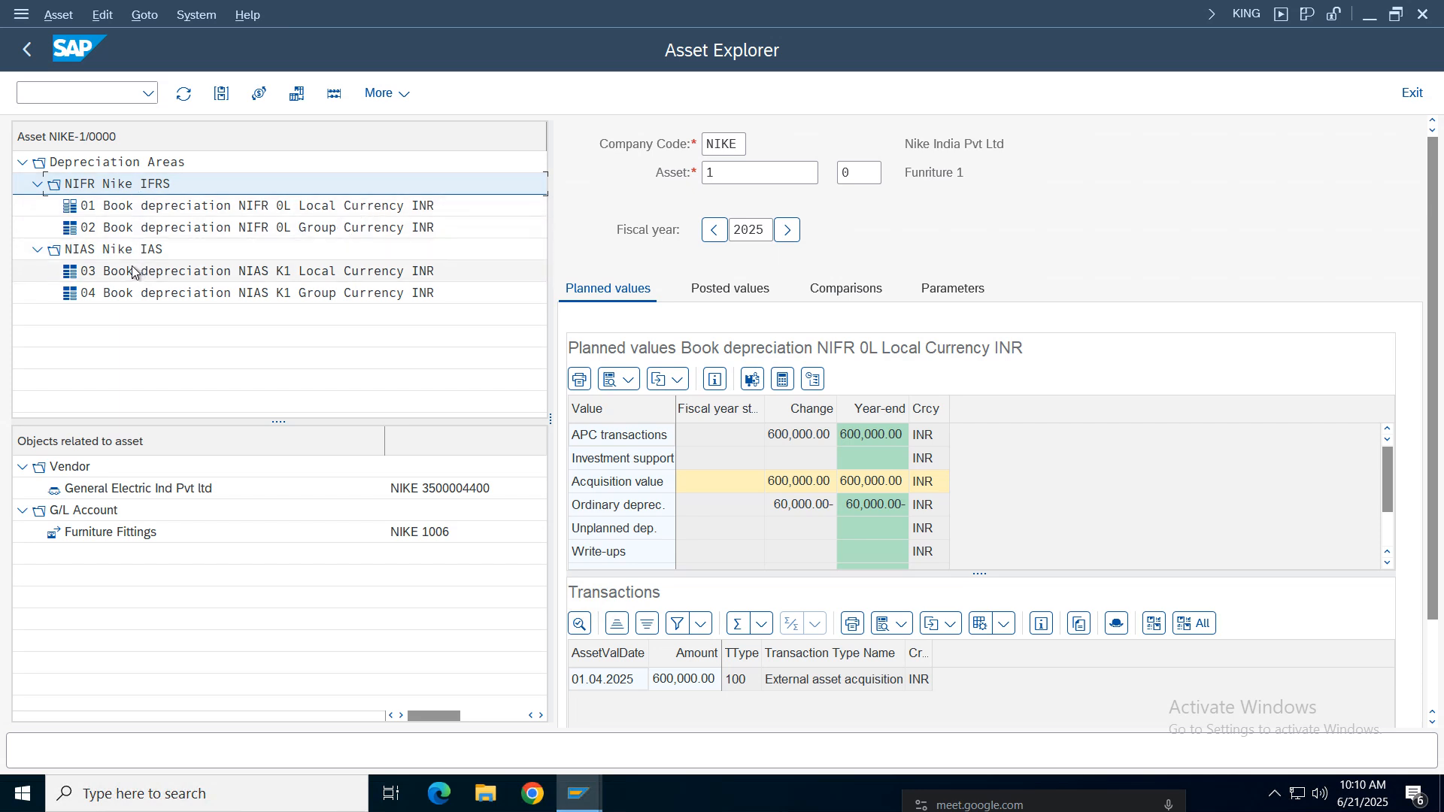
pyautogui.click(363, 275)
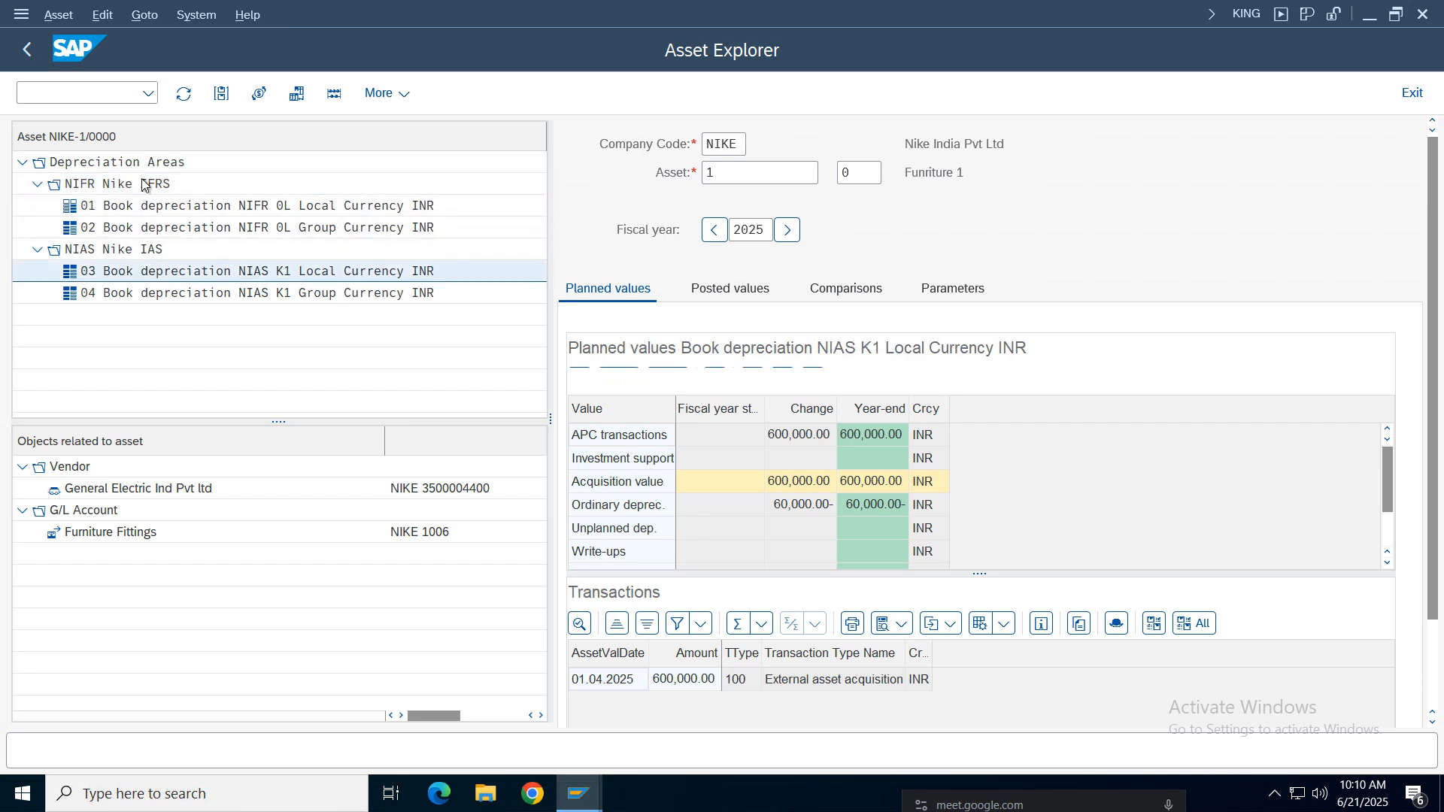
pyautogui.click(231, 210)
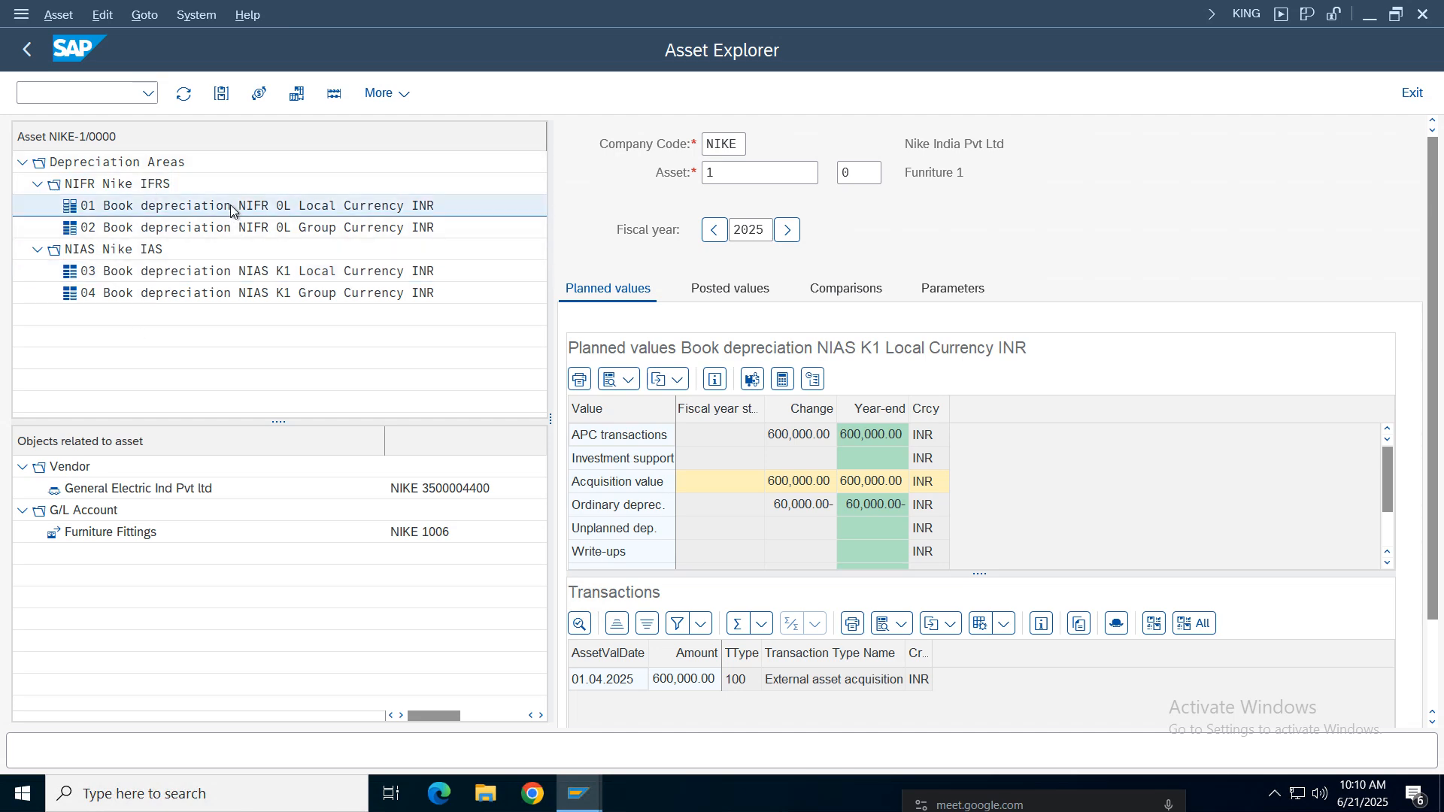
pyautogui.click(377, 230)
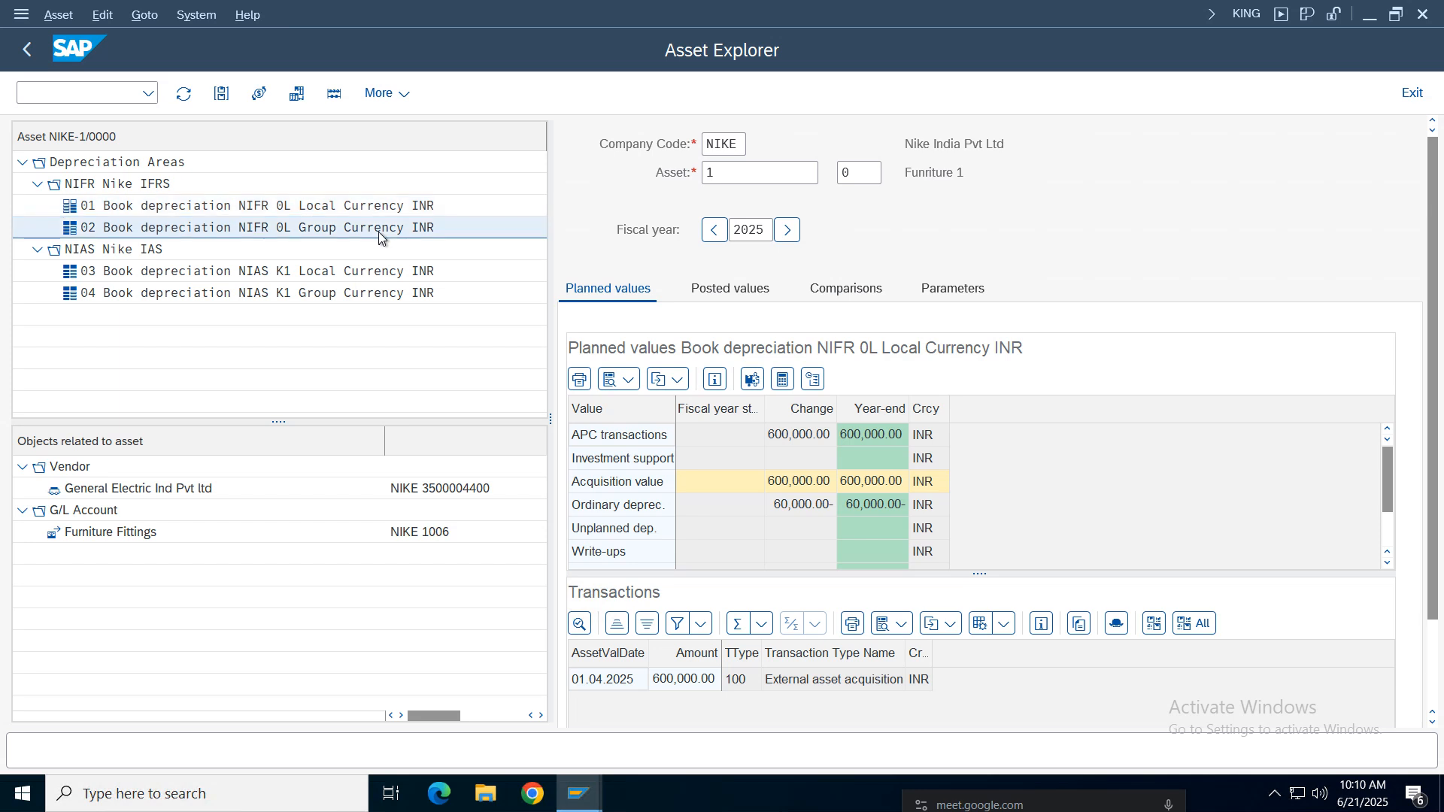
pyautogui.click(300, 275)
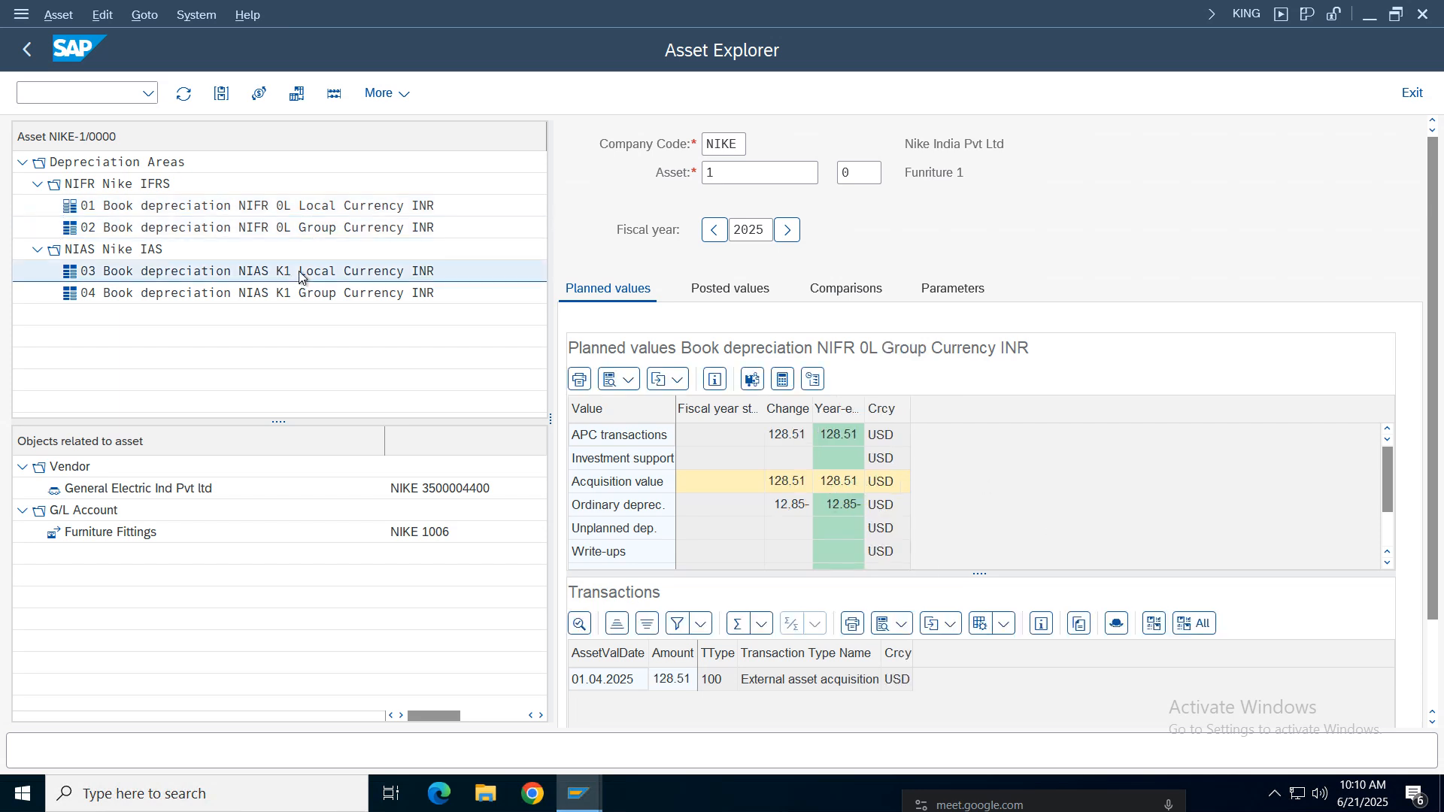
pyautogui.click(390, 297)
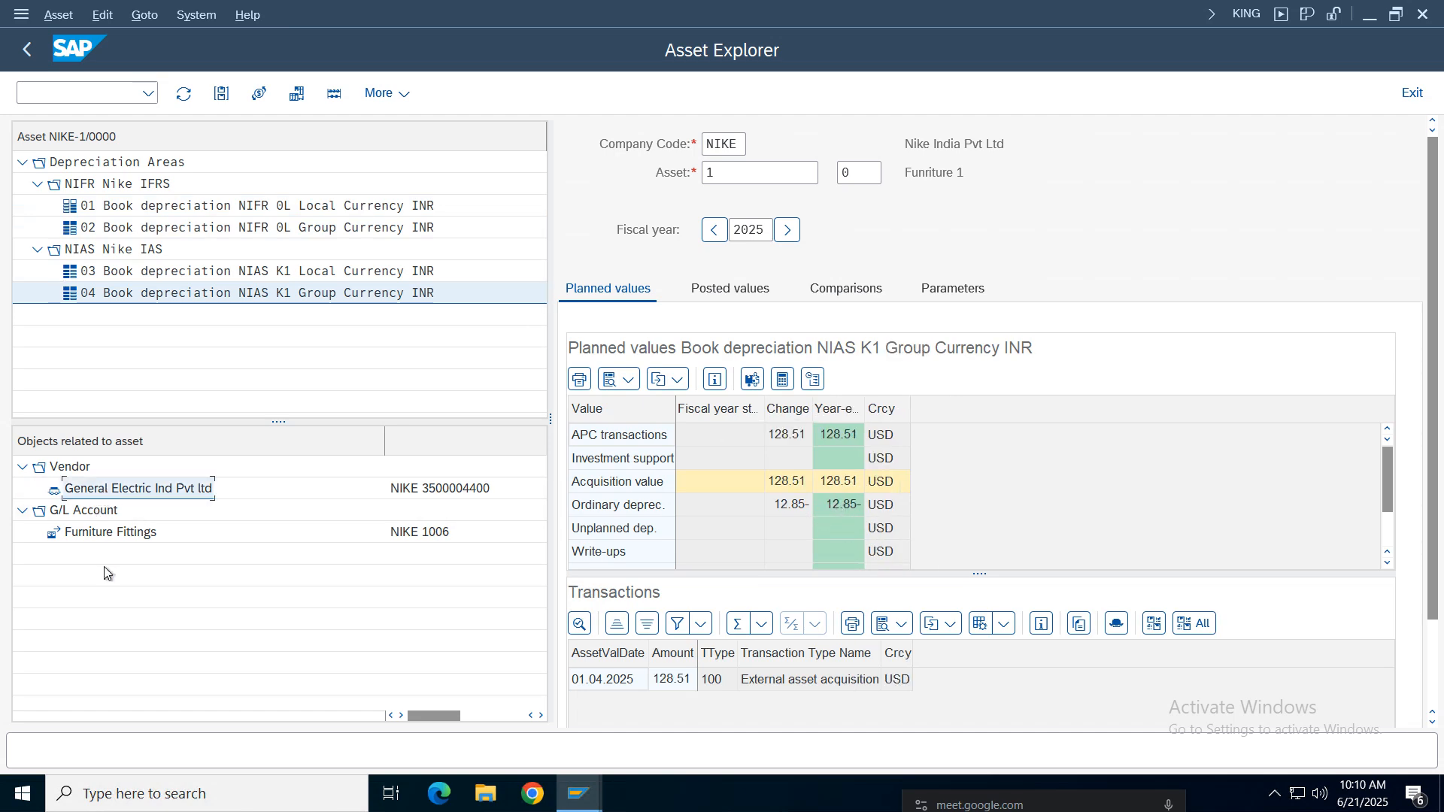
# Step: Check the Furniture Fittings G/L account related to the asset, narrow the tree, and inspect the sub-number and APC transactions
pyautogui.click(93, 532)
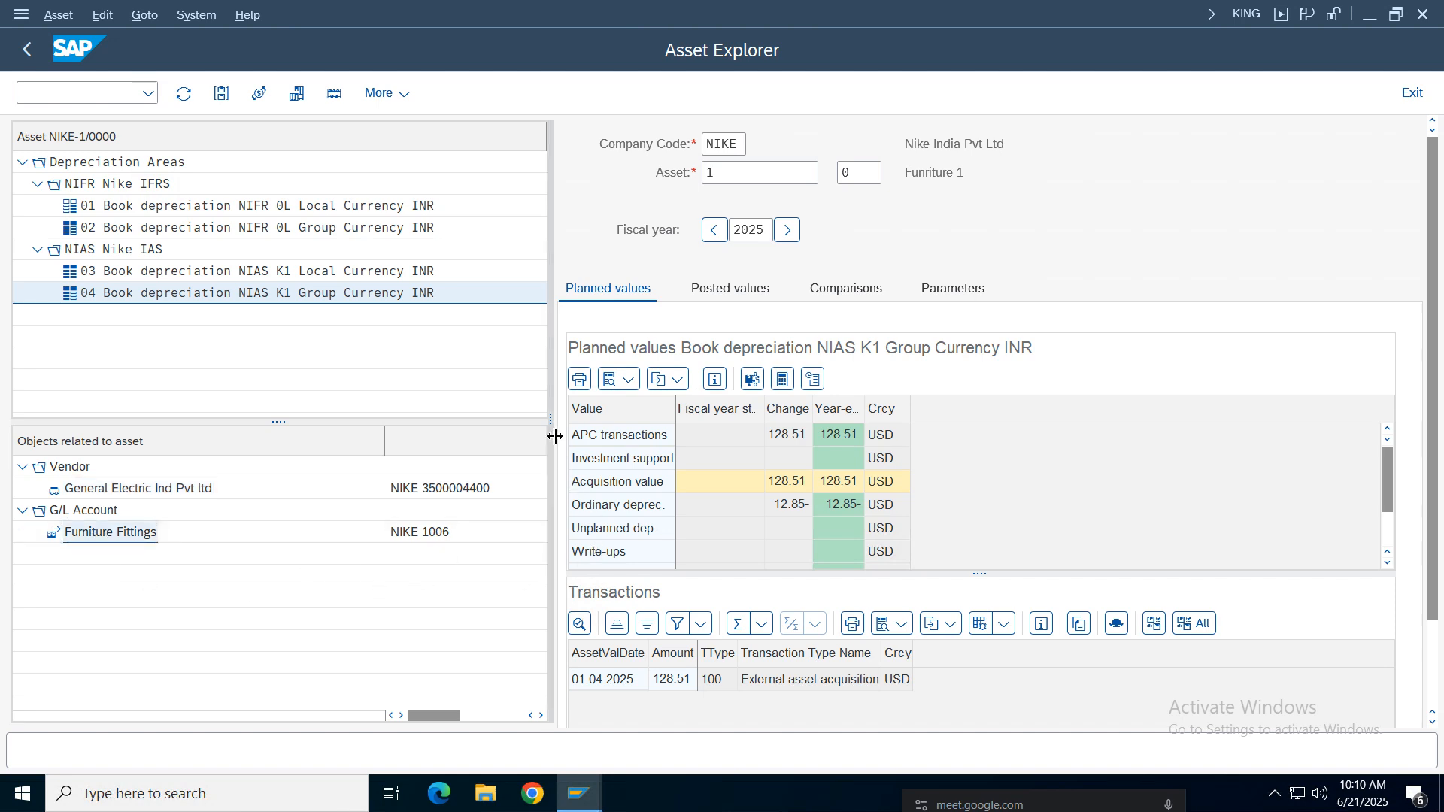
pyautogui.moveTo(552, 425); pyautogui.dragTo(174, 455)
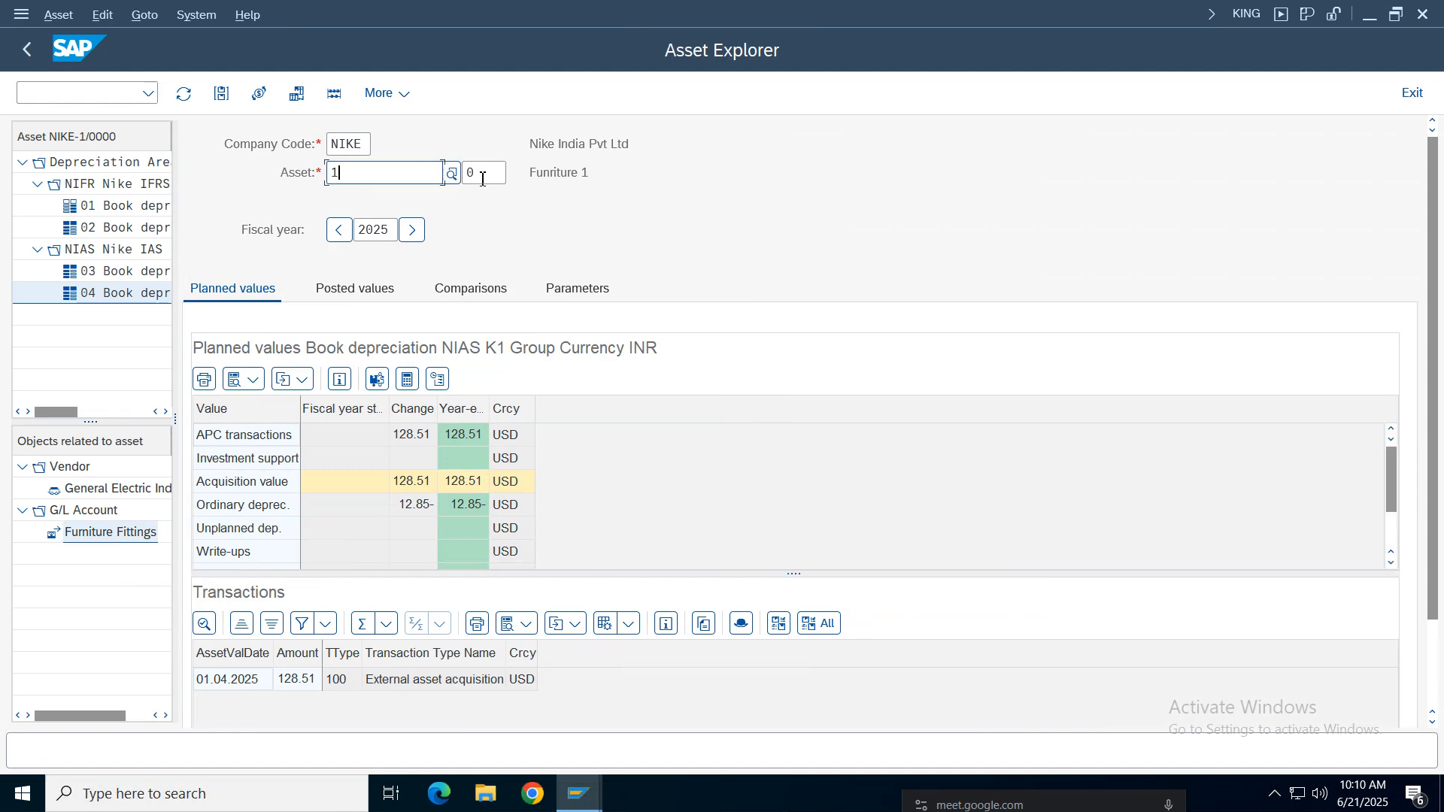
pyautogui.click(474, 173)
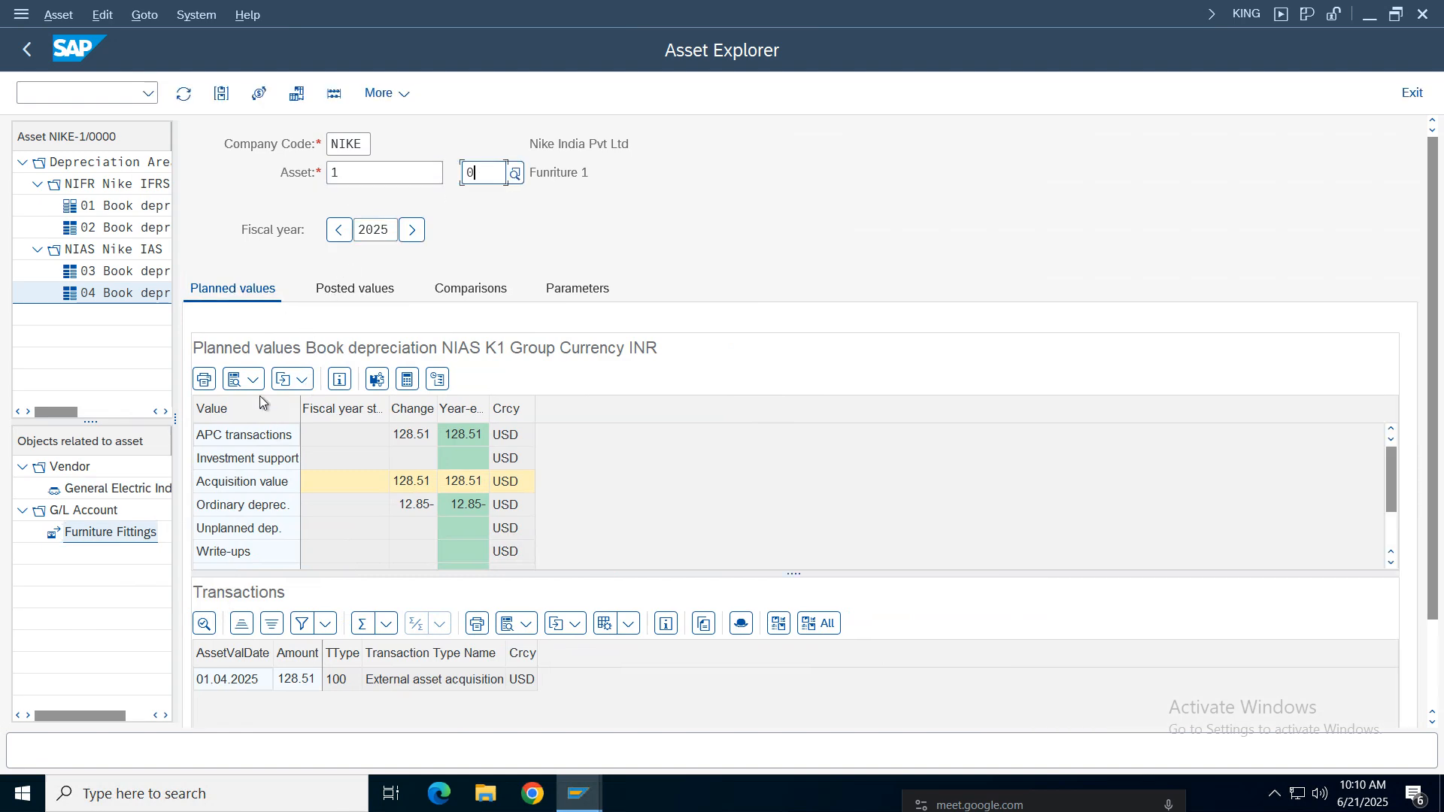
pyautogui.click(254, 441)
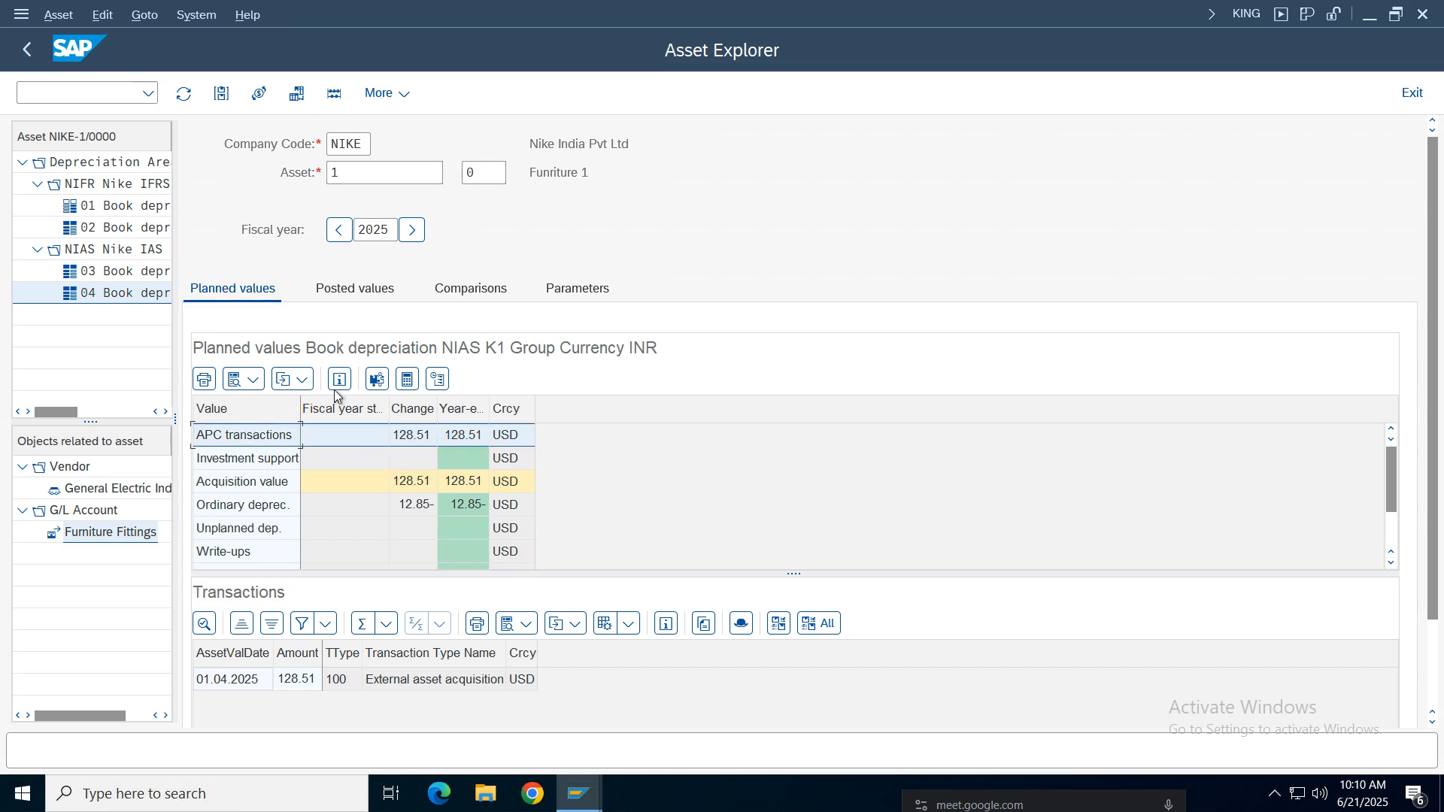
# Step: Display depreciation area 01 and examine its planned APC transactions, acquisition value and ordinary depreciation for 2025
pyautogui.click(120, 206)
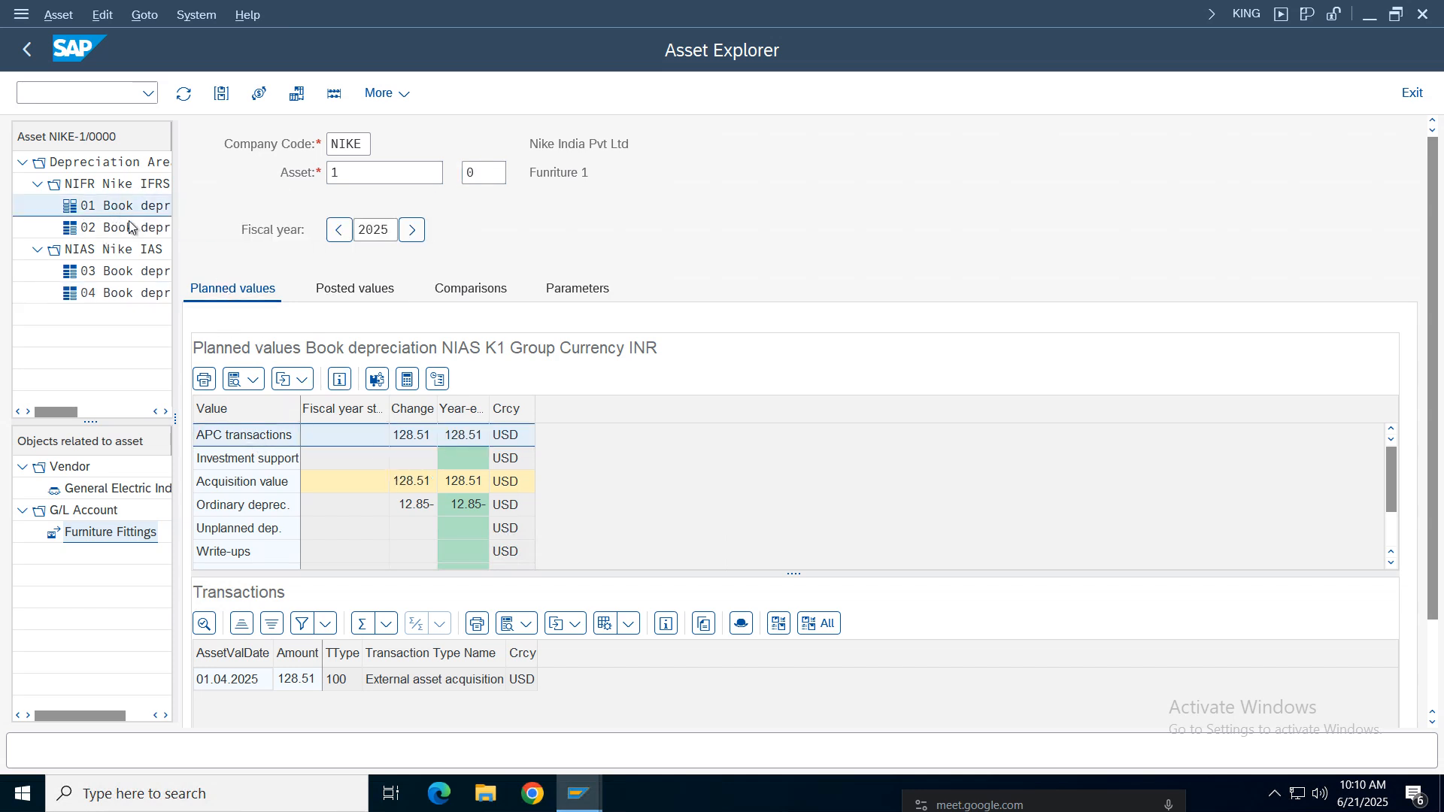
pyautogui.click(419, 503)
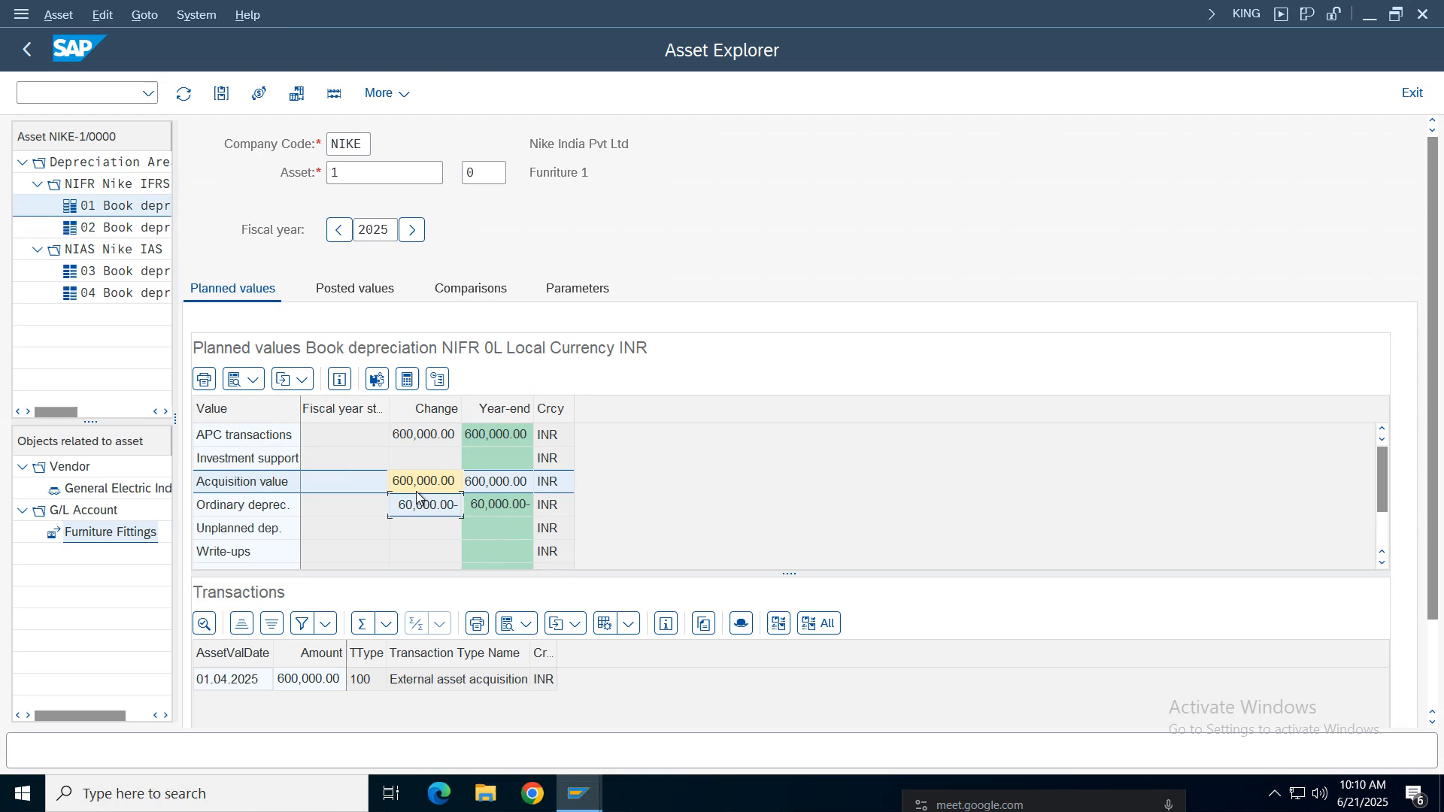
pyautogui.click(418, 440)
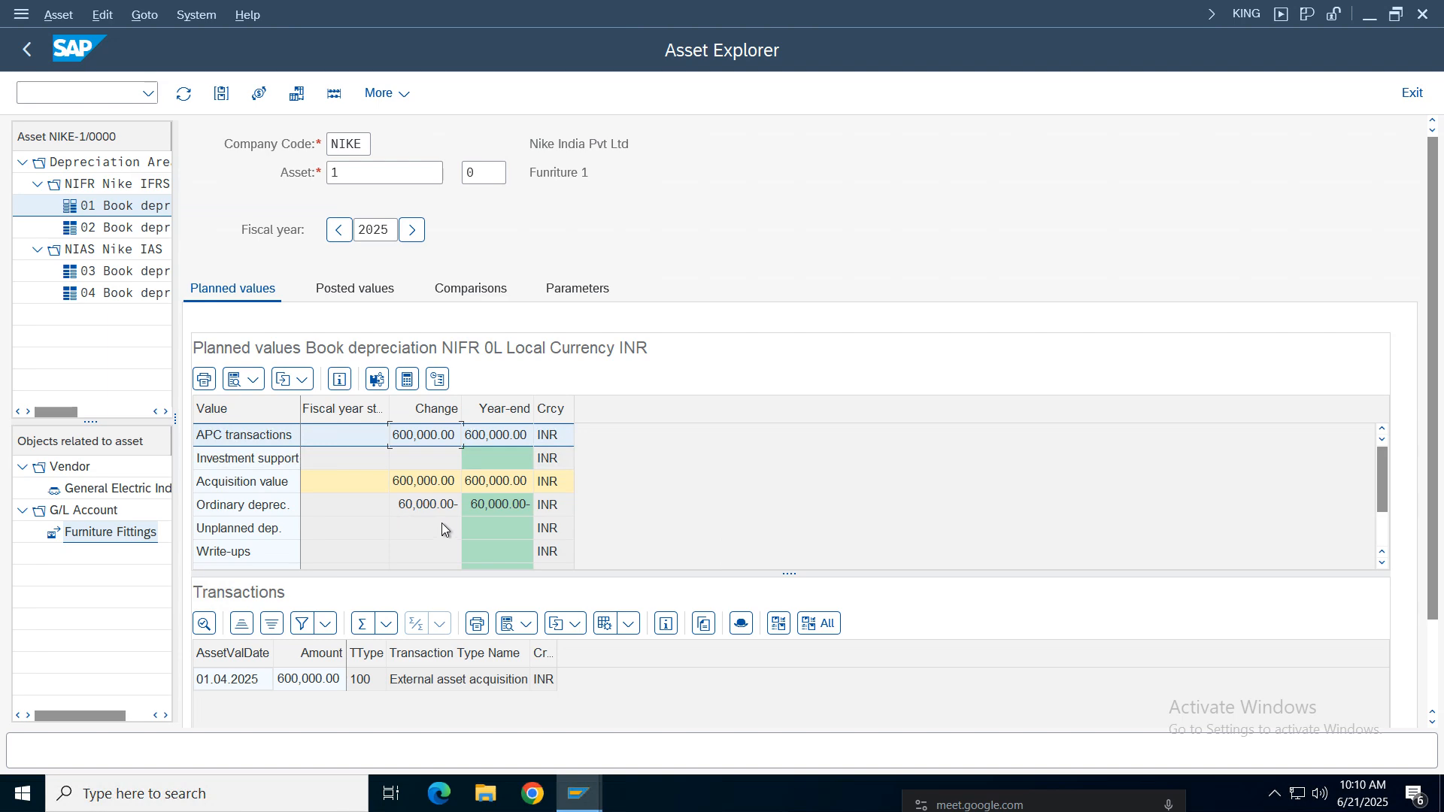
pyautogui.click(414, 480)
pyautogui.click(421, 502)
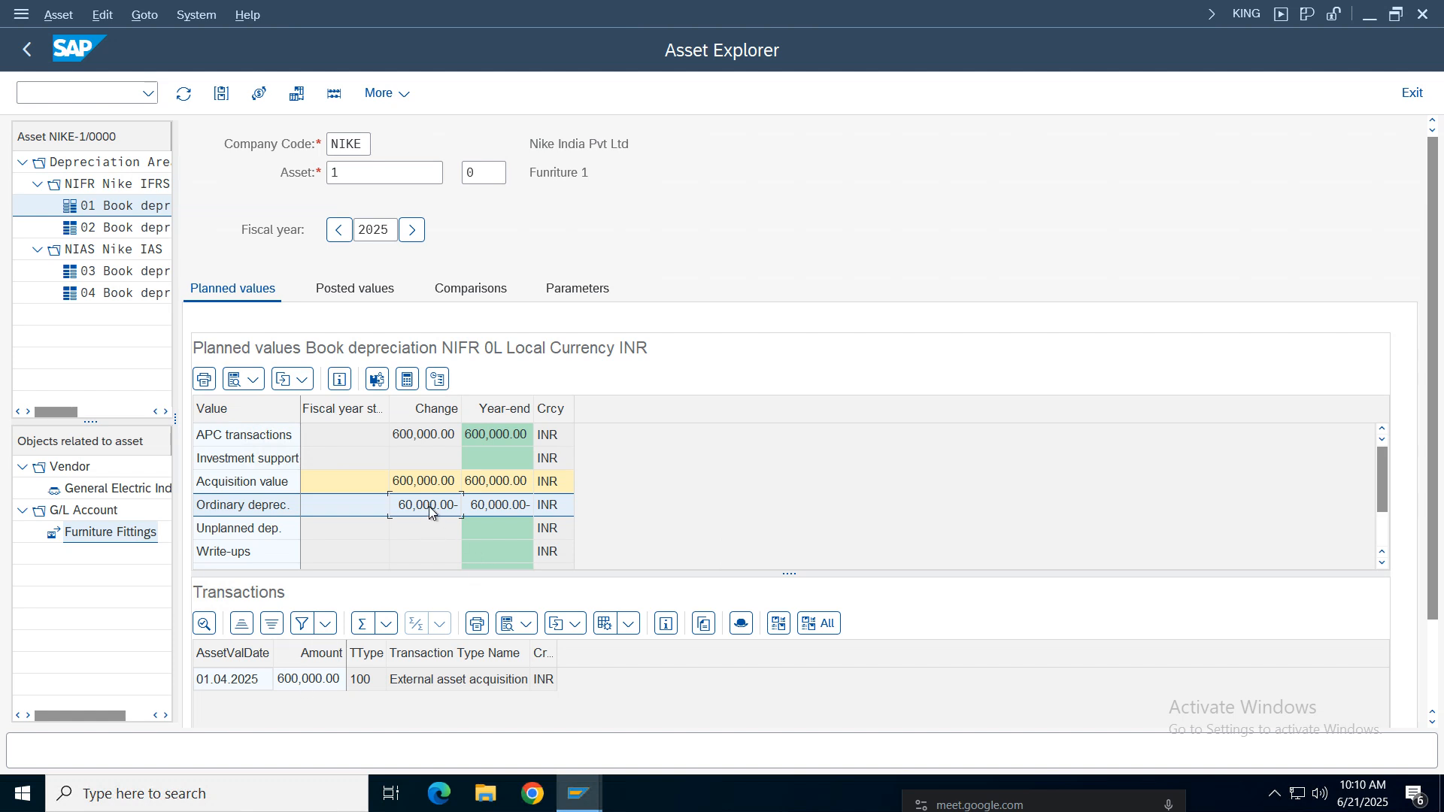
# Step: Open the accounting document behind the 01.04.2025 external asset acquisition, review its line items and return to the Asset Explorer
pyautogui.click(304, 680)
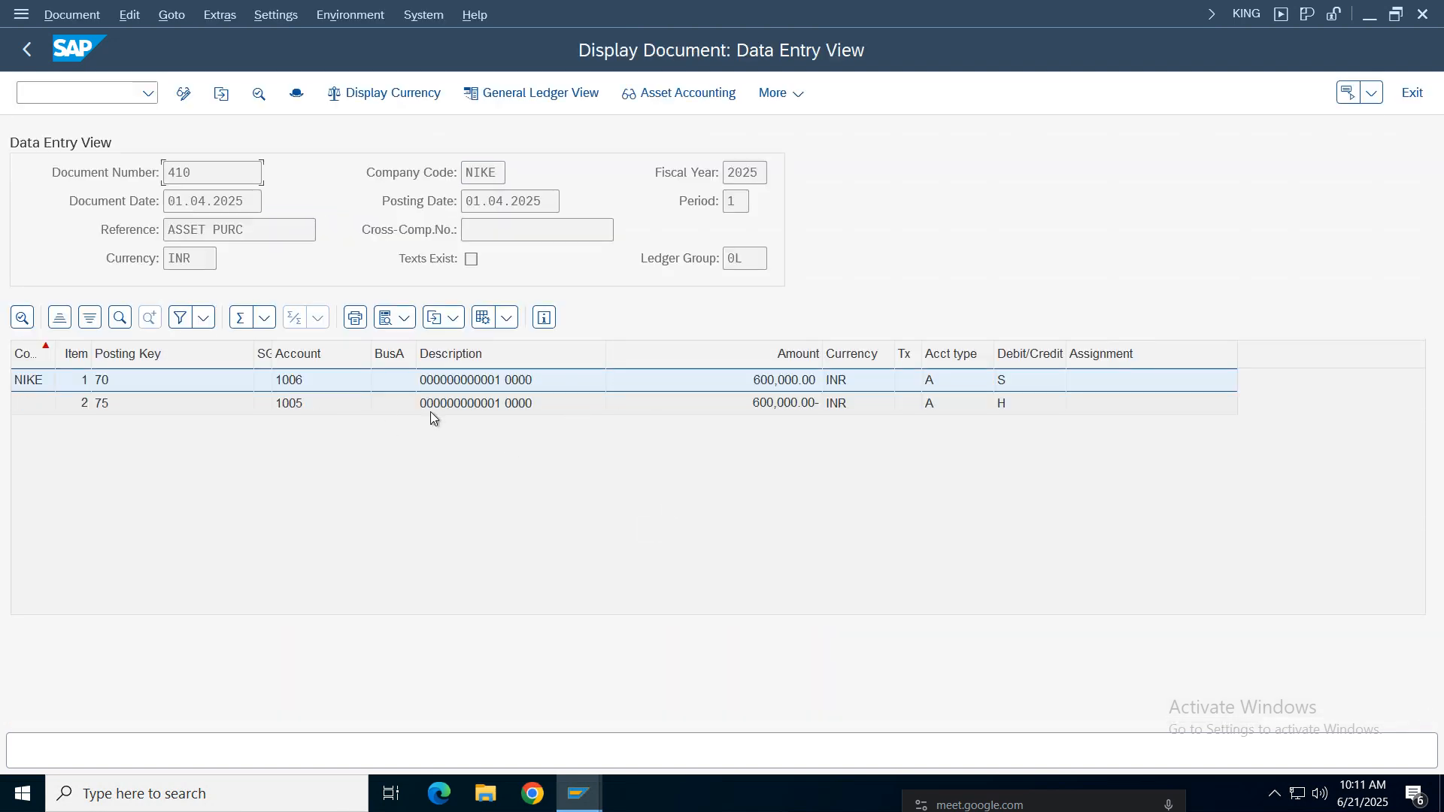
pyautogui.click(26, 52)
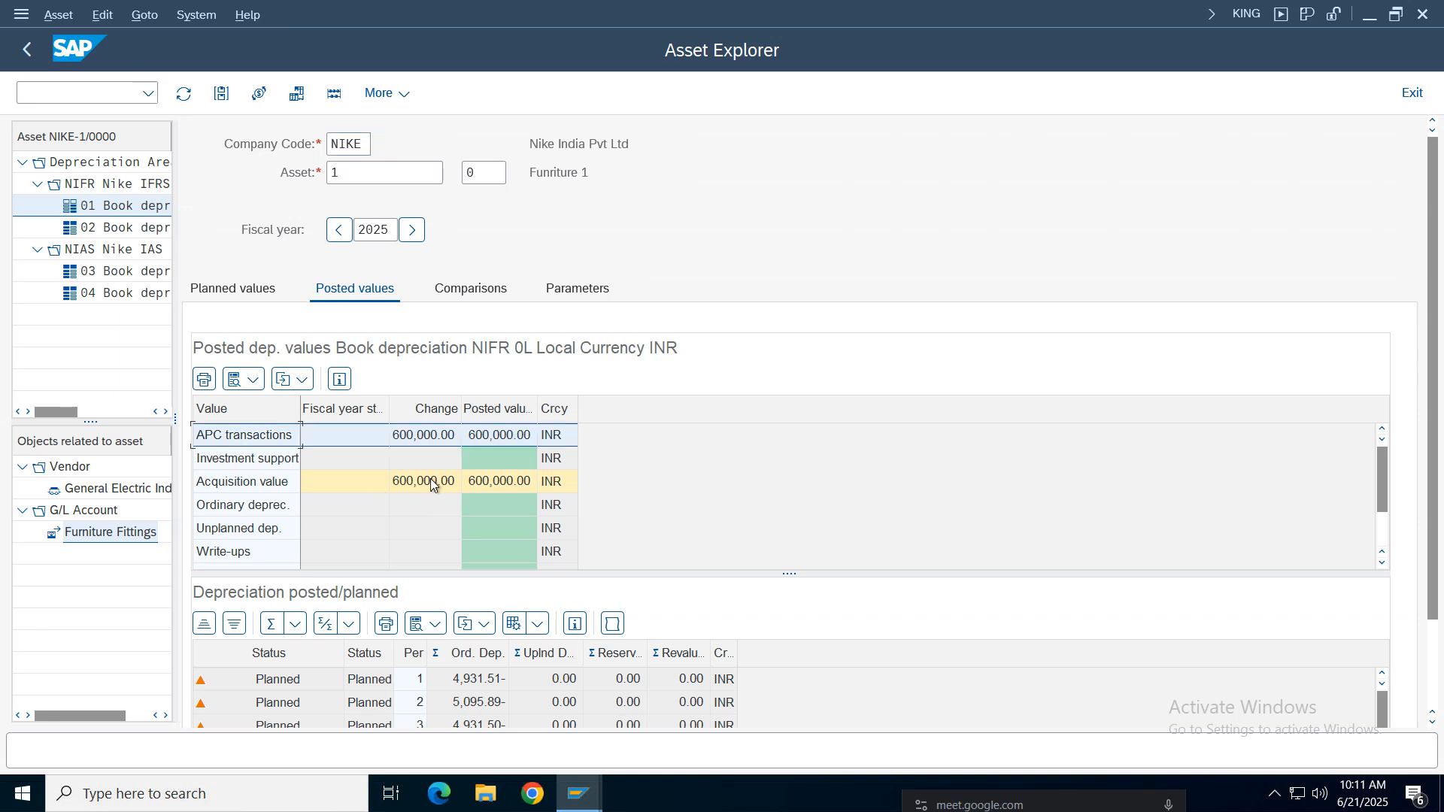
# Step: Examine area 01's posted acquisition value and the planned ordinary depreciation period by period down to the yearly total
pyautogui.click(429, 480)
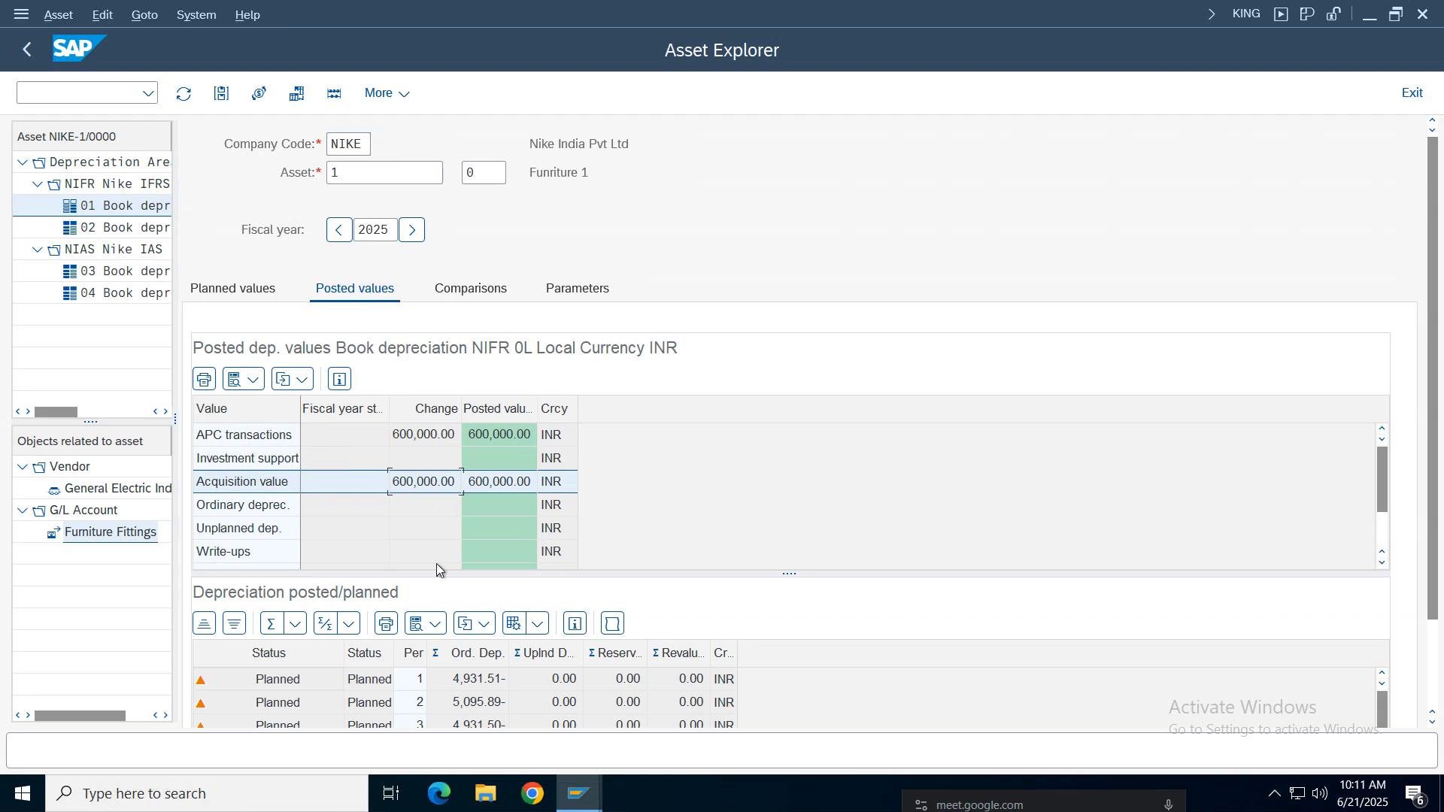
pyautogui.moveTo(1436, 401); pyautogui.dragTo(1435, 489)
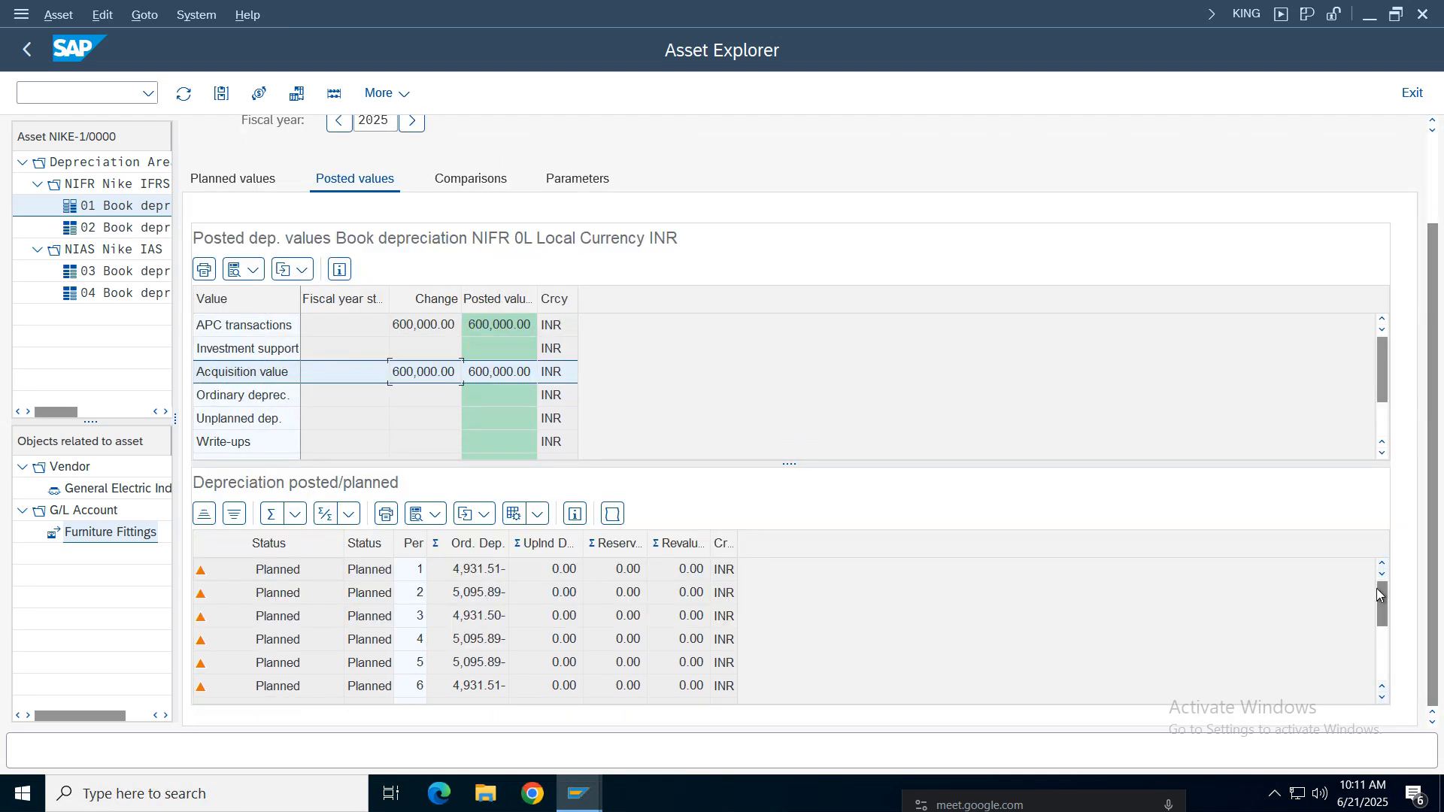
pyautogui.click(367, 617)
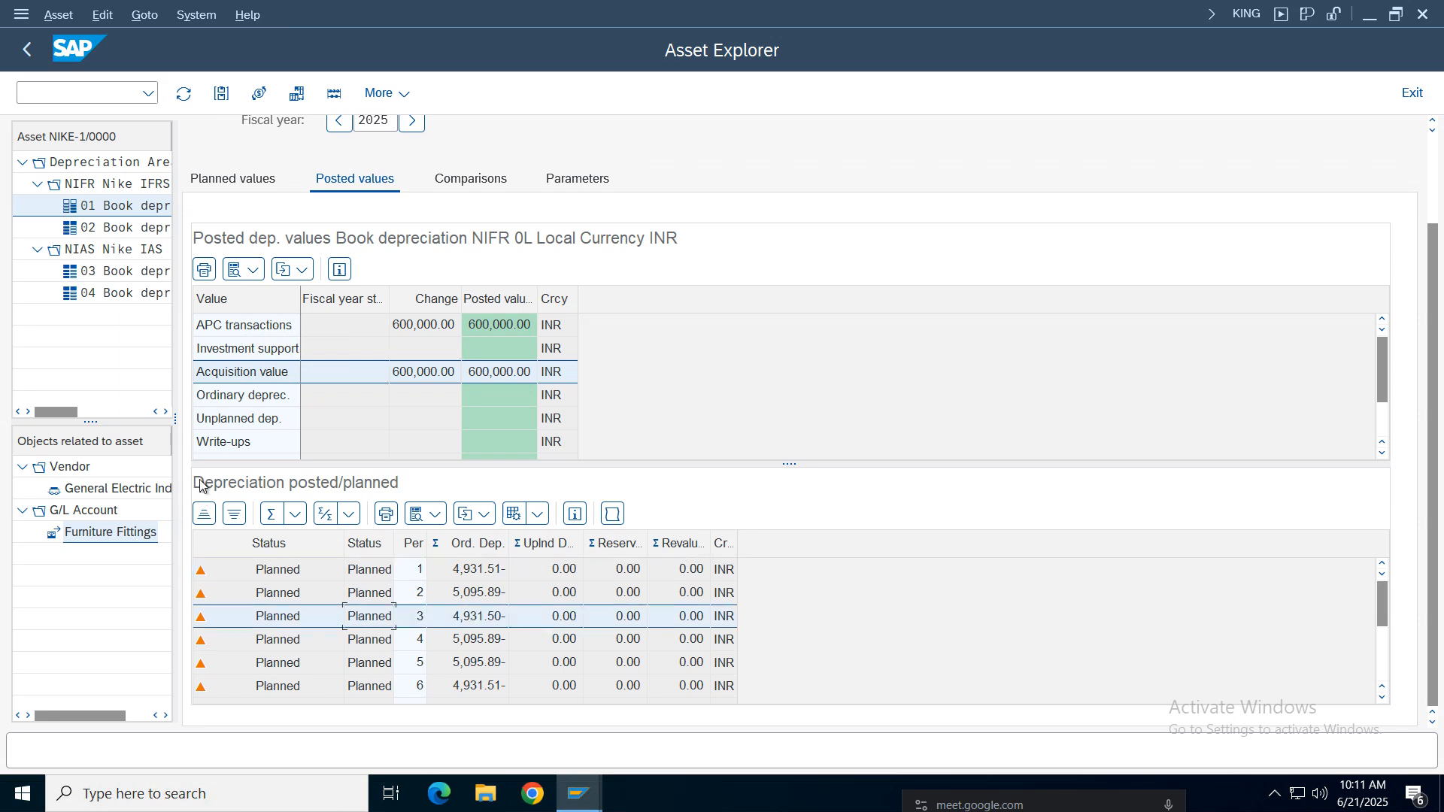
pyautogui.click(480, 594)
pyautogui.moveTo(475, 616); pyautogui.dragTo(479, 647)
pyautogui.press('Down')
pyautogui.press('Down')
pyautogui.press('Down')
pyautogui.press('Down')
pyautogui.press('Down')
pyautogui.press('Down')
pyautogui.press('Down')
pyautogui.press('Down')
pyautogui.press('Down')
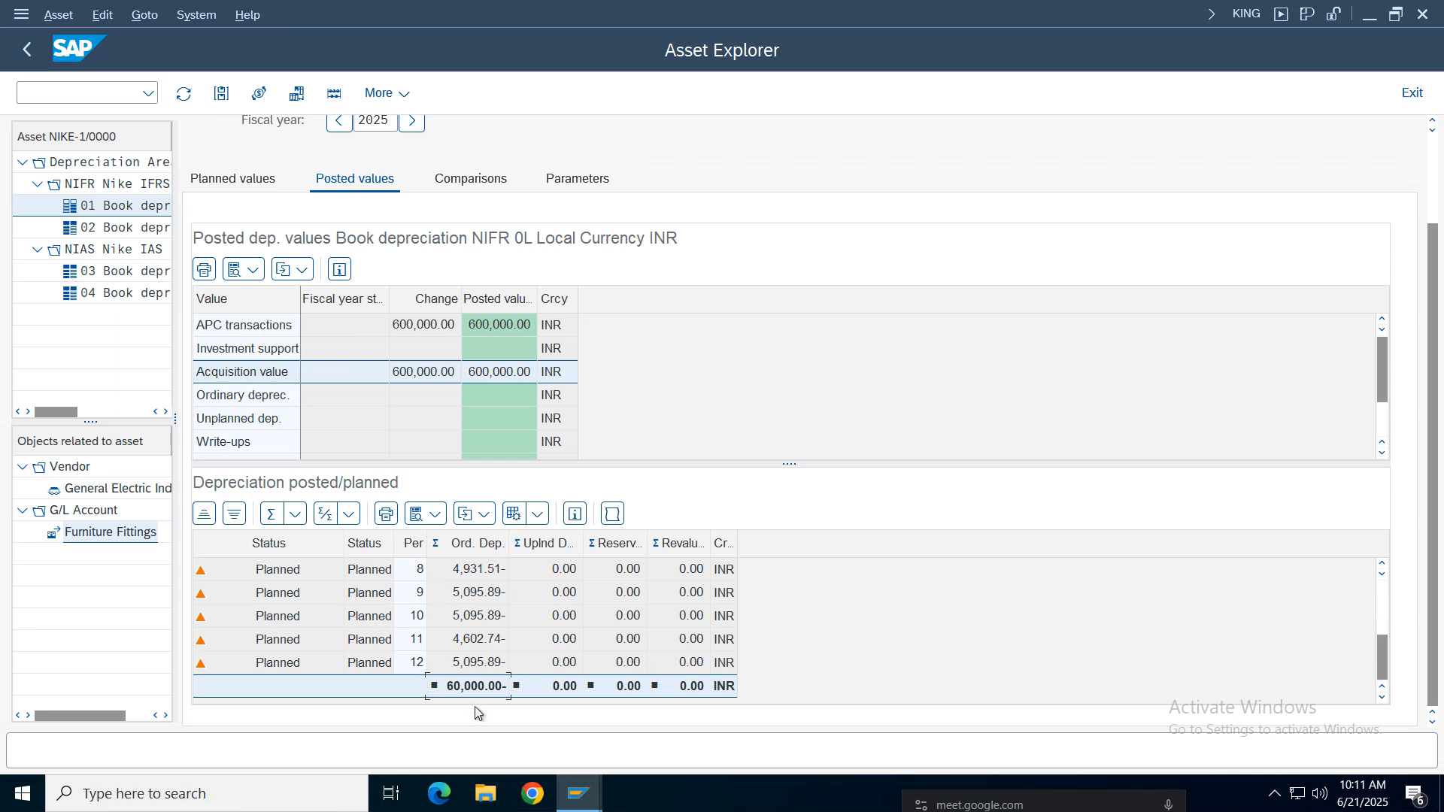
# Step: Review the planned ordinary depreciation of area 01 again, from the first periods of 2025 through period 12 and the yearly total
pyautogui.moveTo(472, 669); pyautogui.dragTo(482, 600)
pyautogui.click(482, 640)
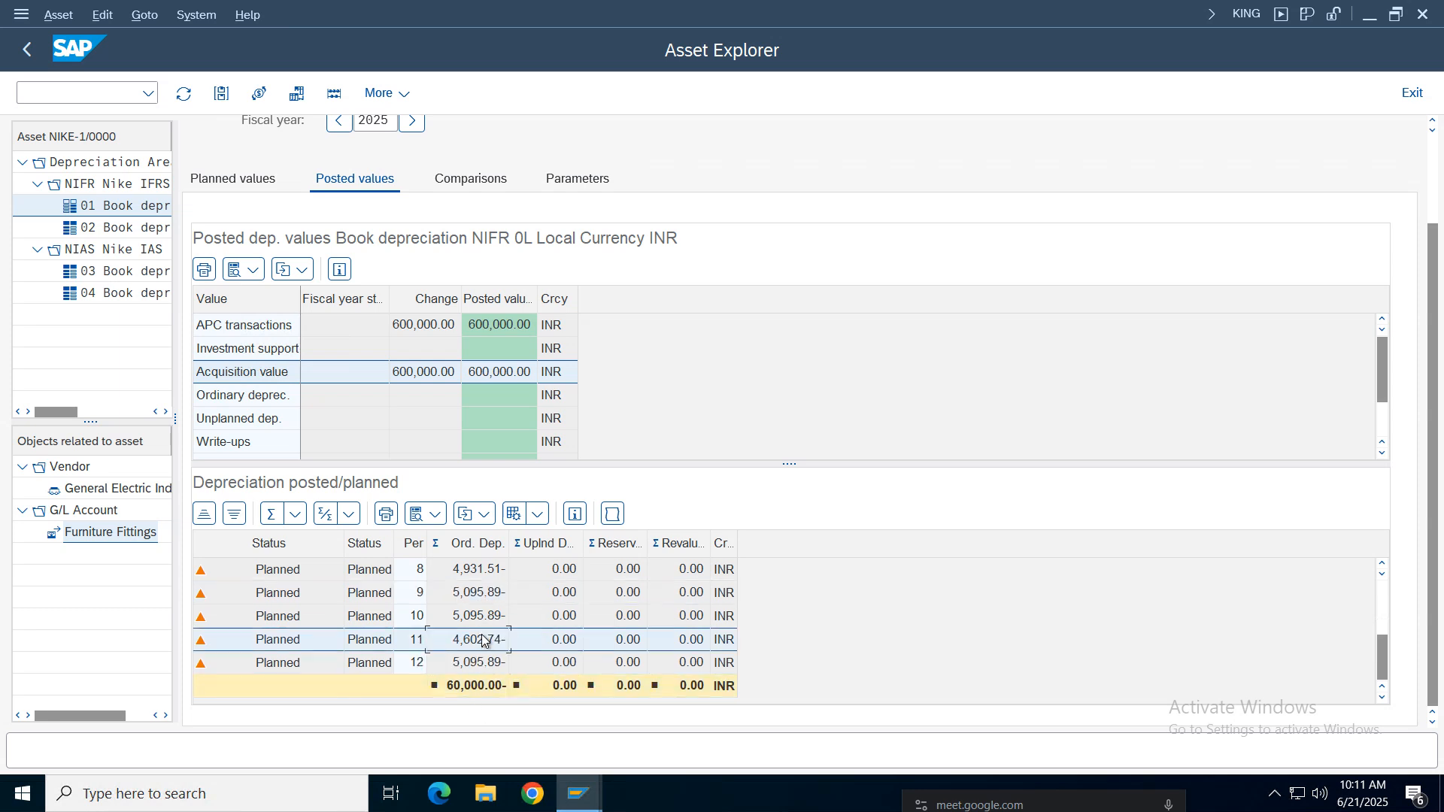
pyautogui.scroll(3, 482, 640)
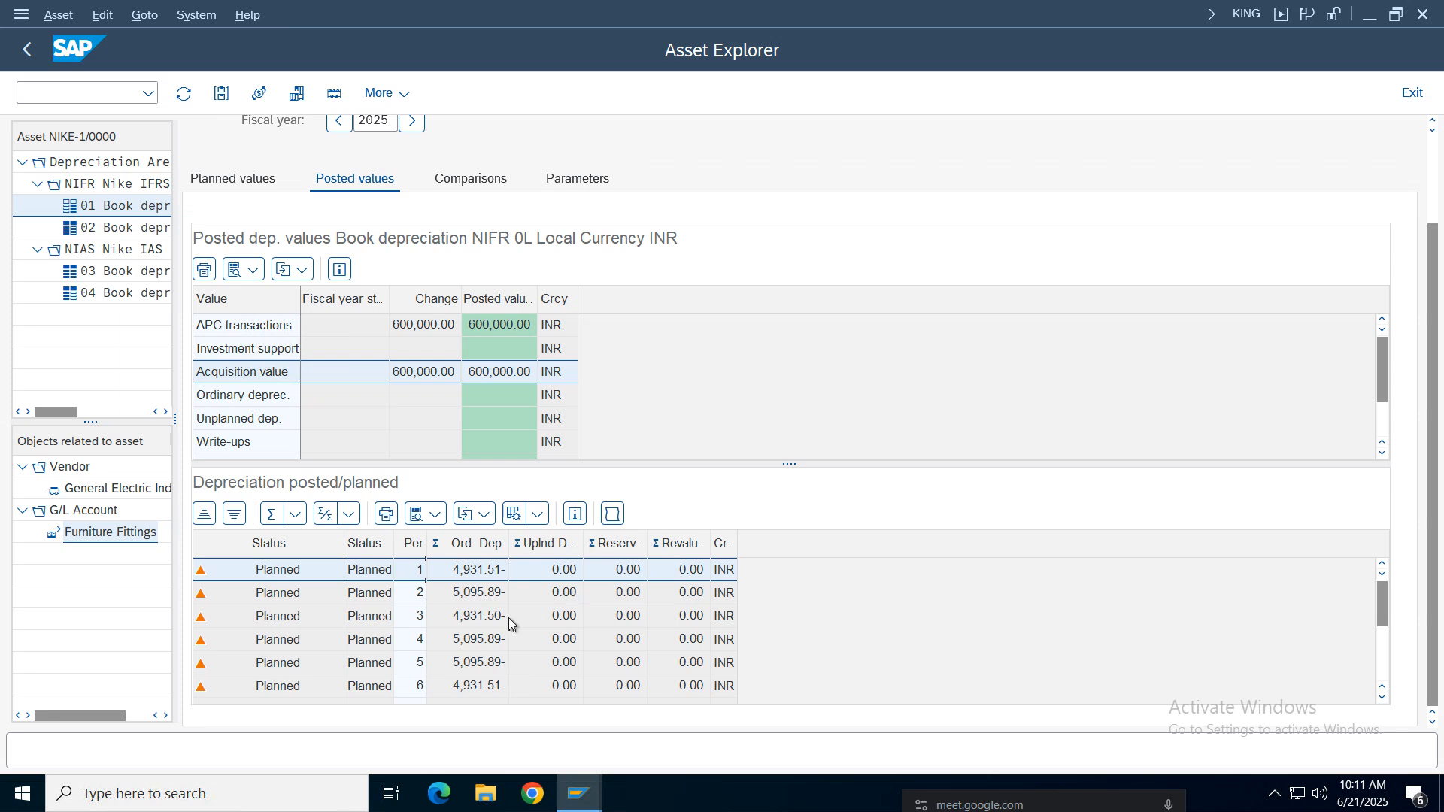
pyautogui.scroll(-3, 488, 681)
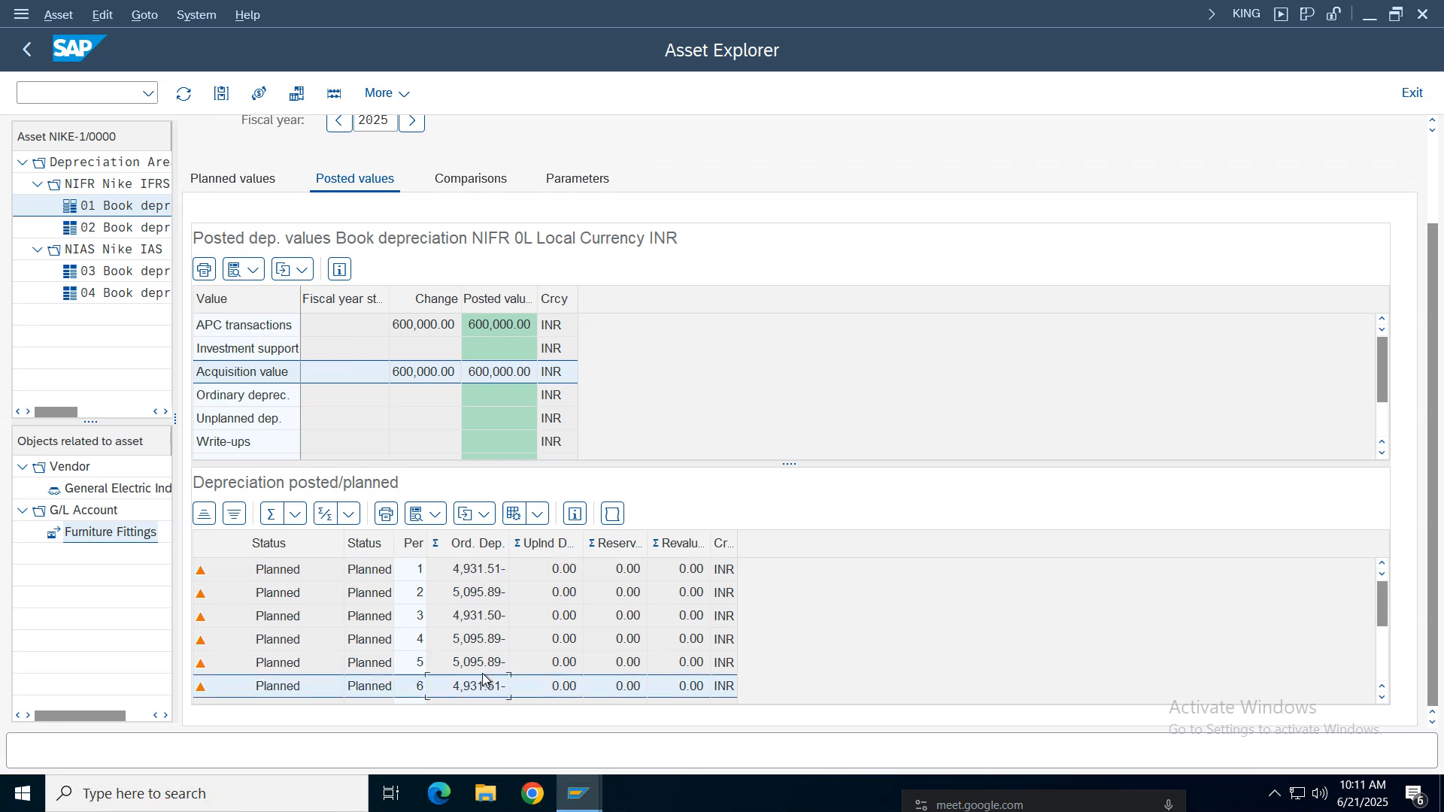
pyautogui.scroll(3, 484, 681)
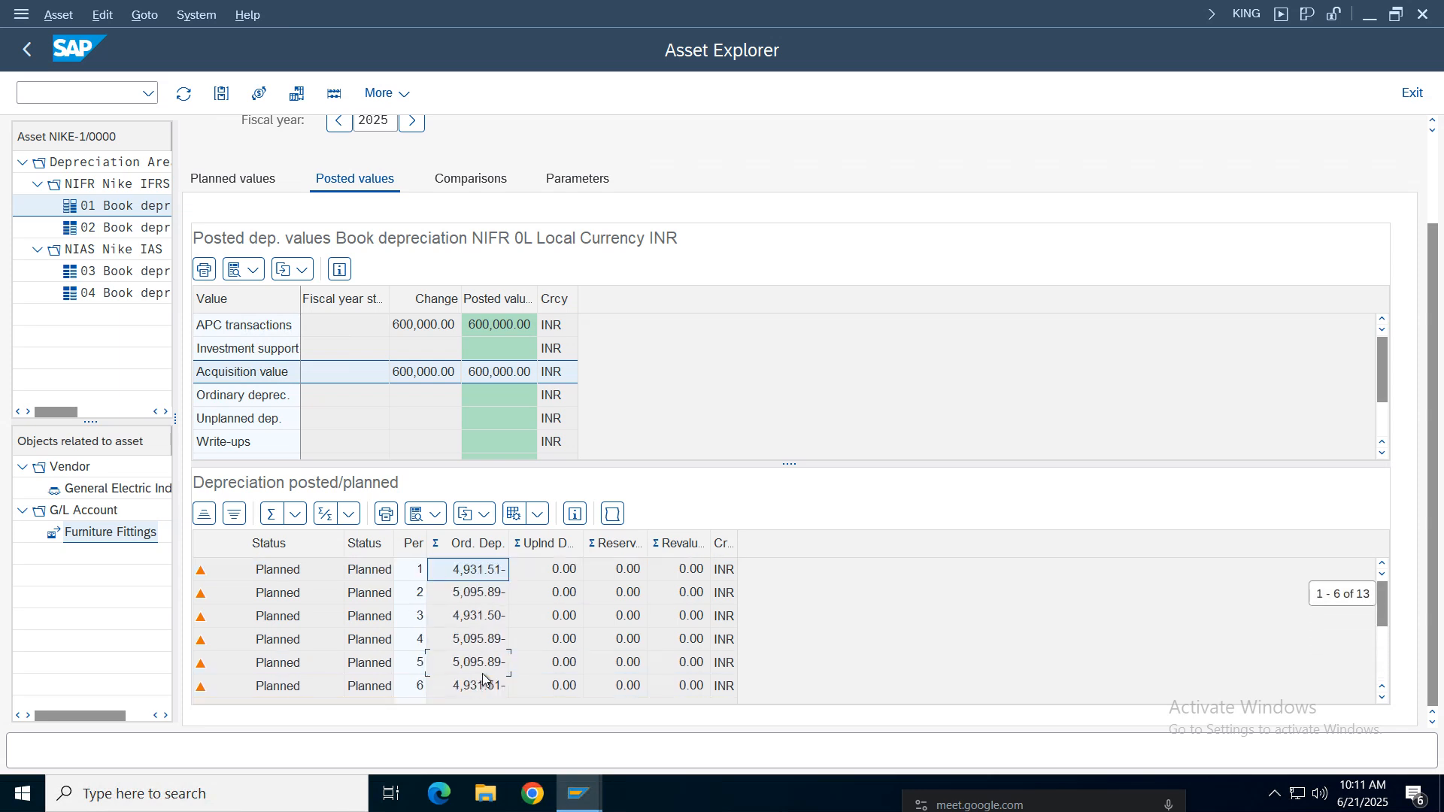
# Step: Open the Windows Calculator and place it beside the depreciation table so both the posted values and the periods stay readable
pyautogui.click(258, 795)
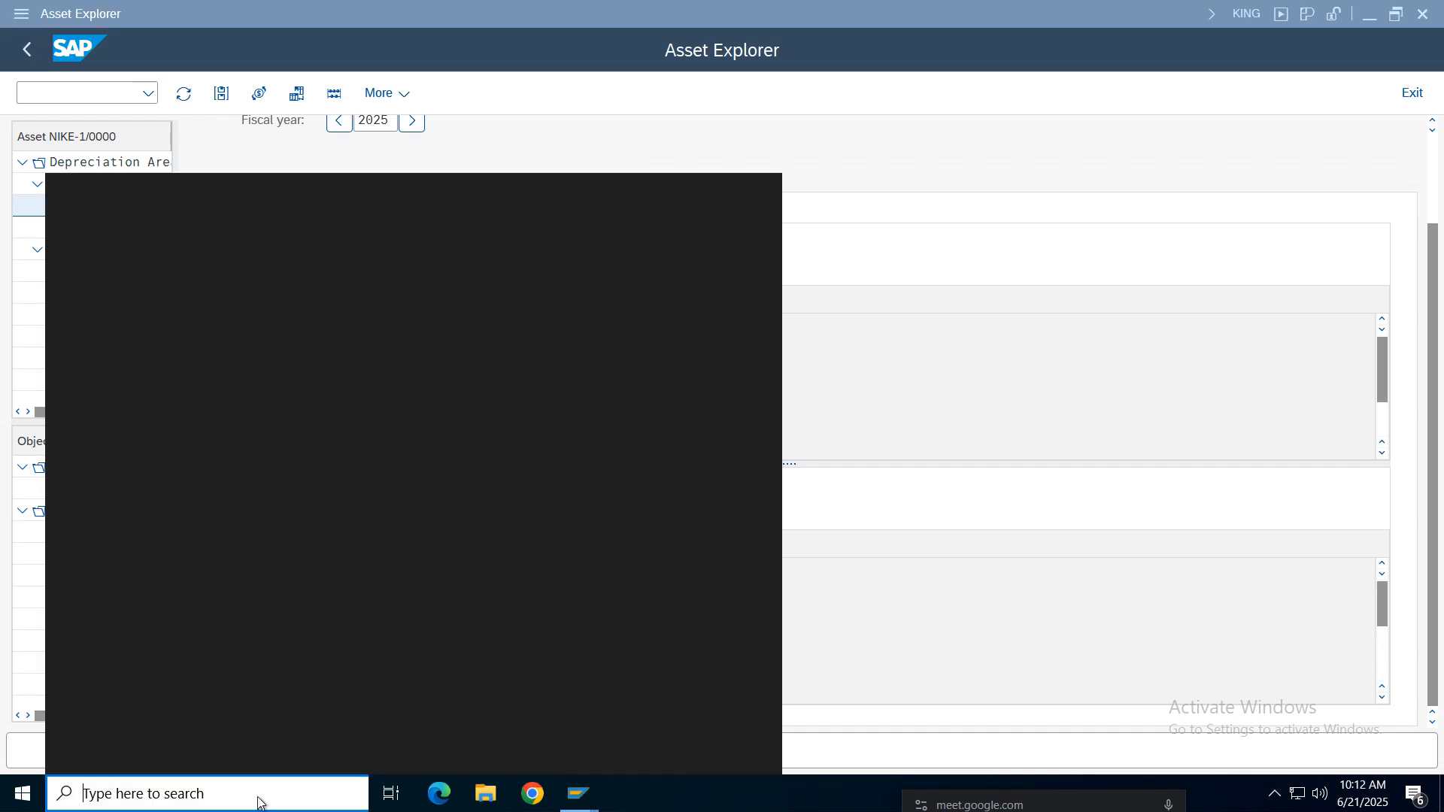
pyautogui.write('calc')
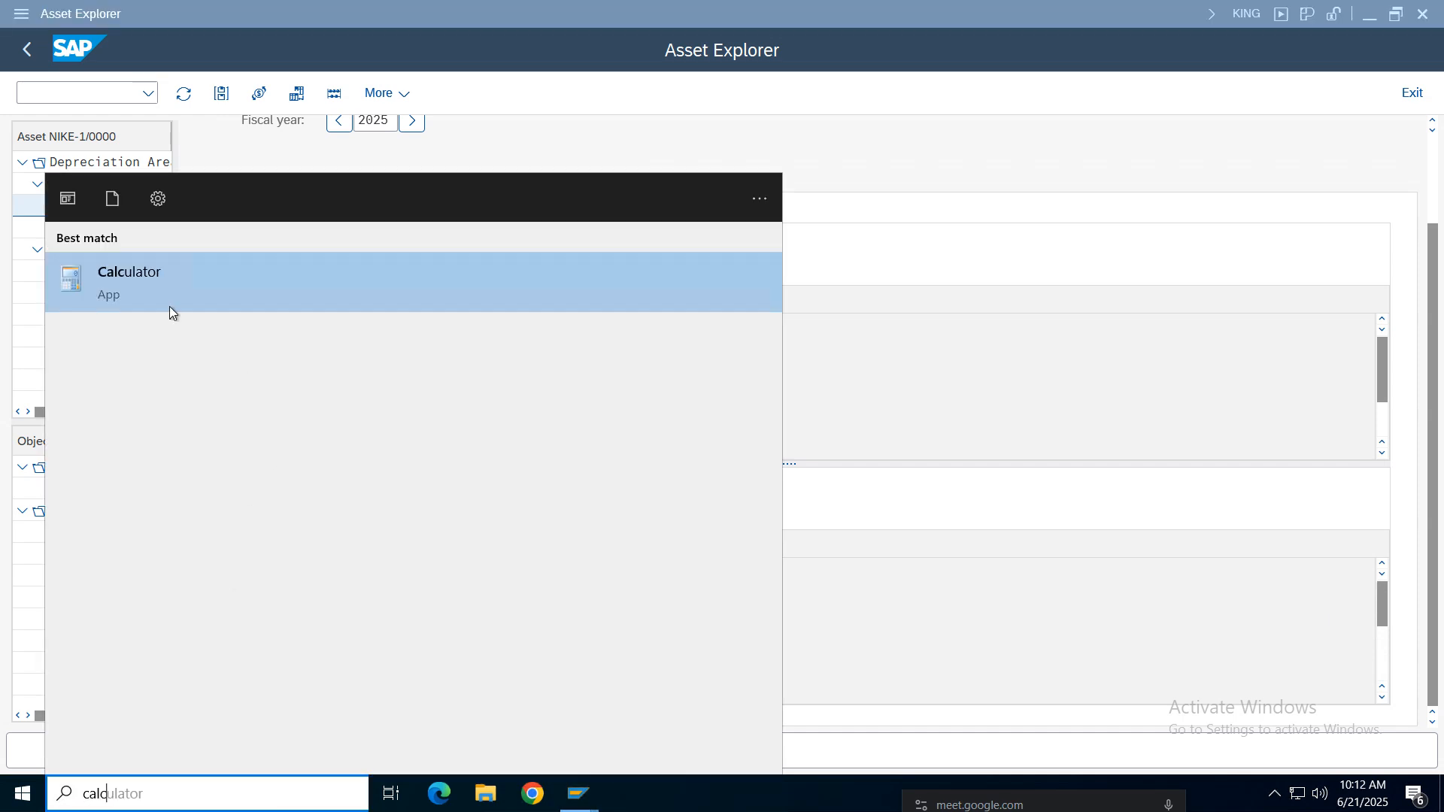
pyautogui.press('Return')
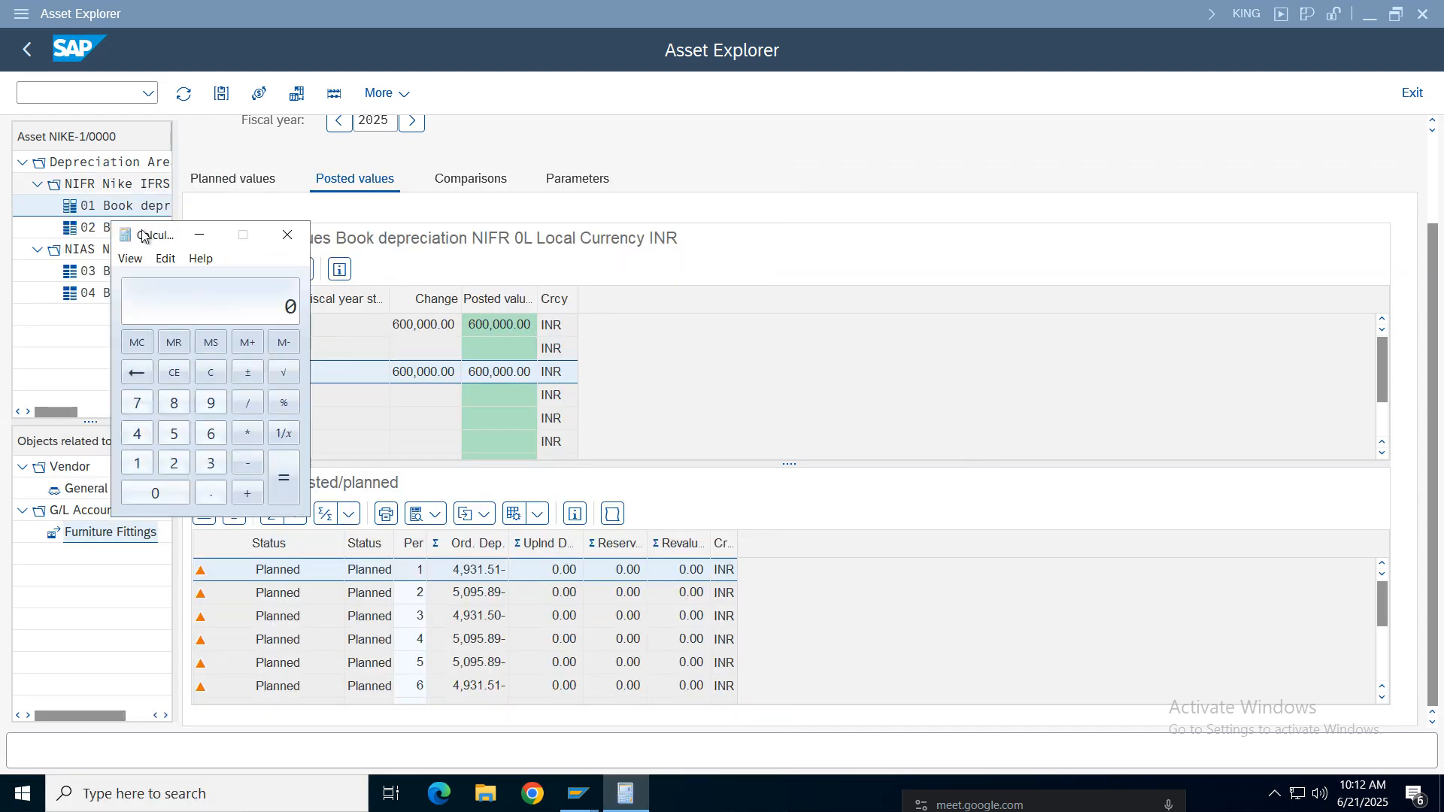
pyautogui.moveTo(176, 241); pyautogui.dragTo(996, 304)
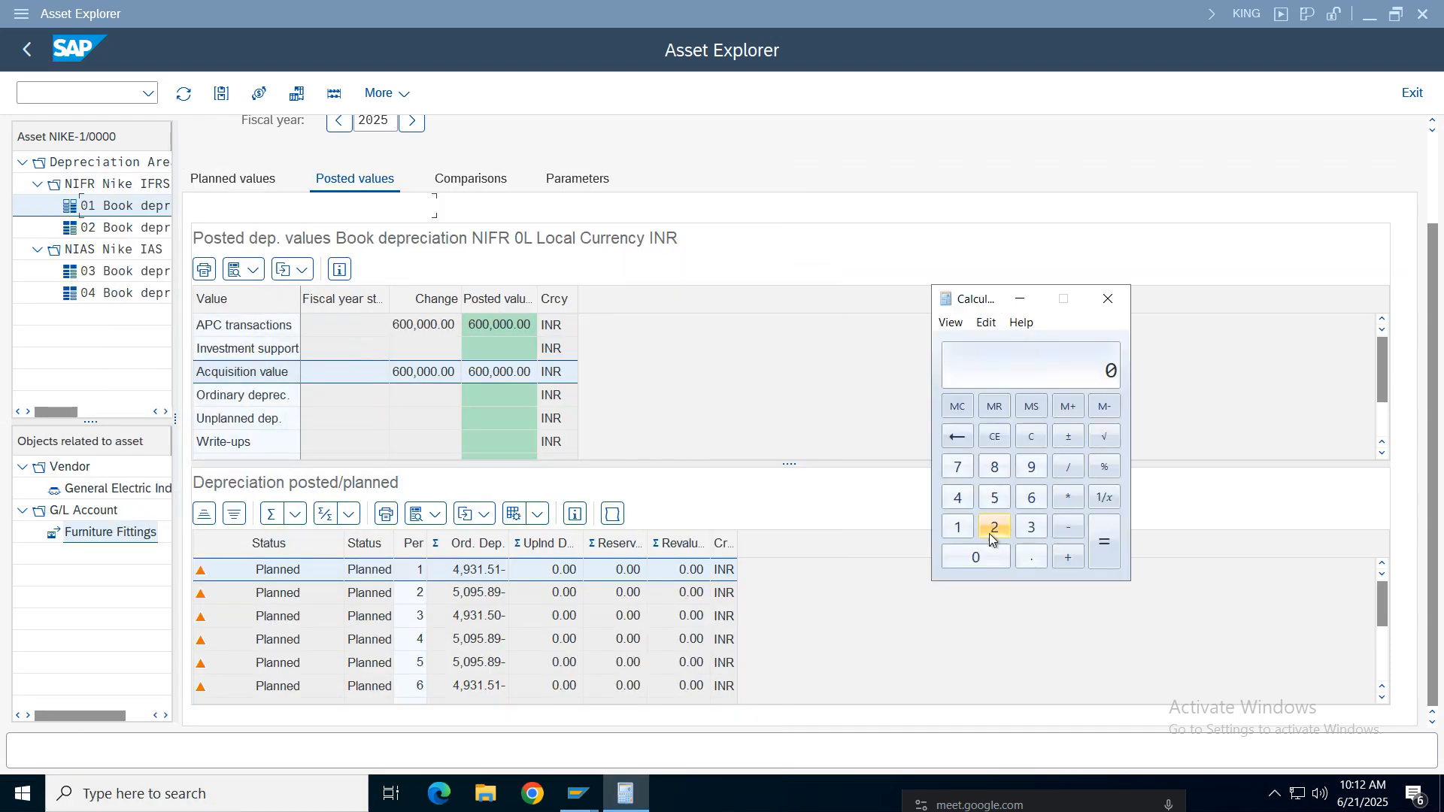
# Step: Calculate a 30-day month's depreciation in the Calculator as 60000 * 30 / 365
pyautogui.click(1031, 498)
pyautogui.click(985, 558)
pyautogui.tripleClick(984, 558)
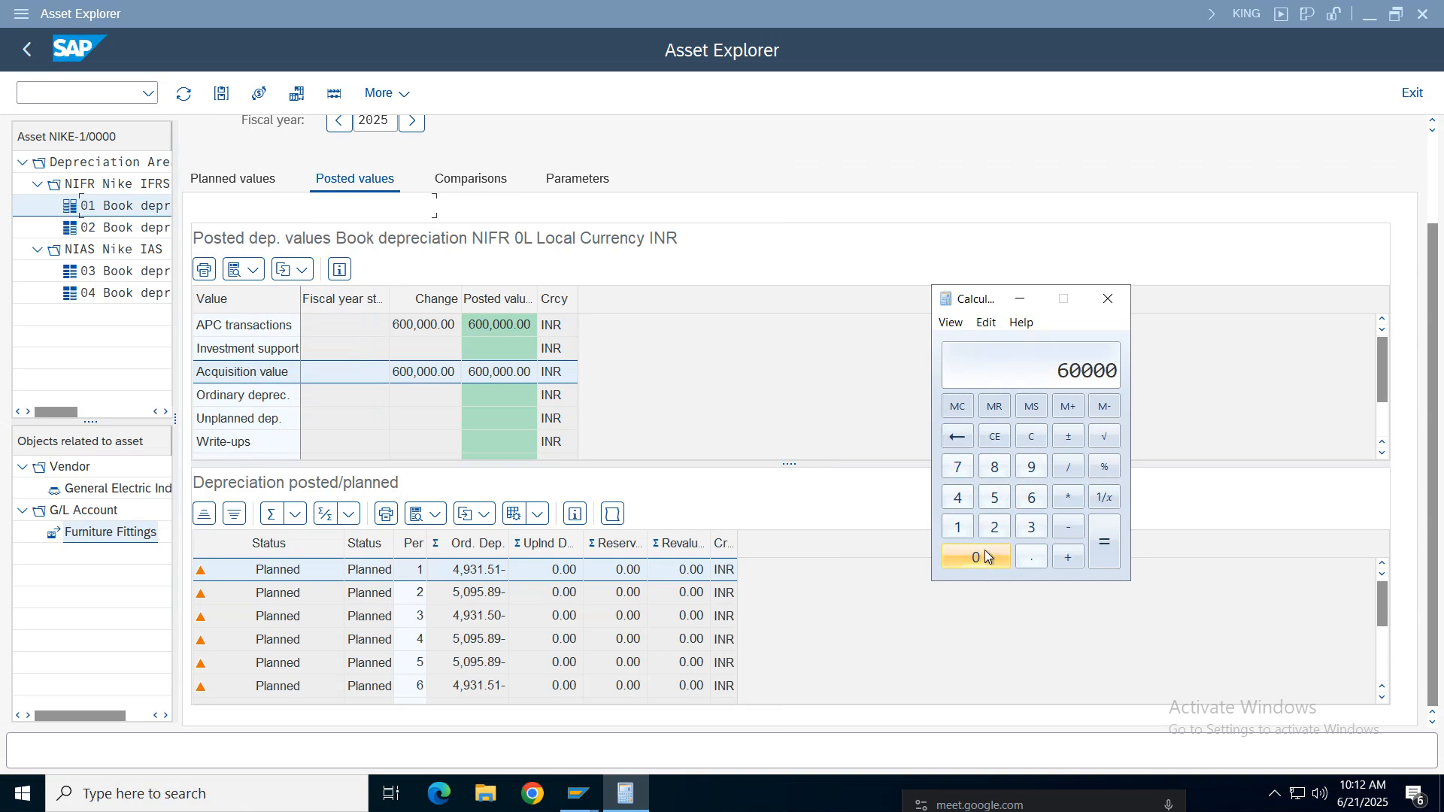
pyautogui.click(1067, 499)
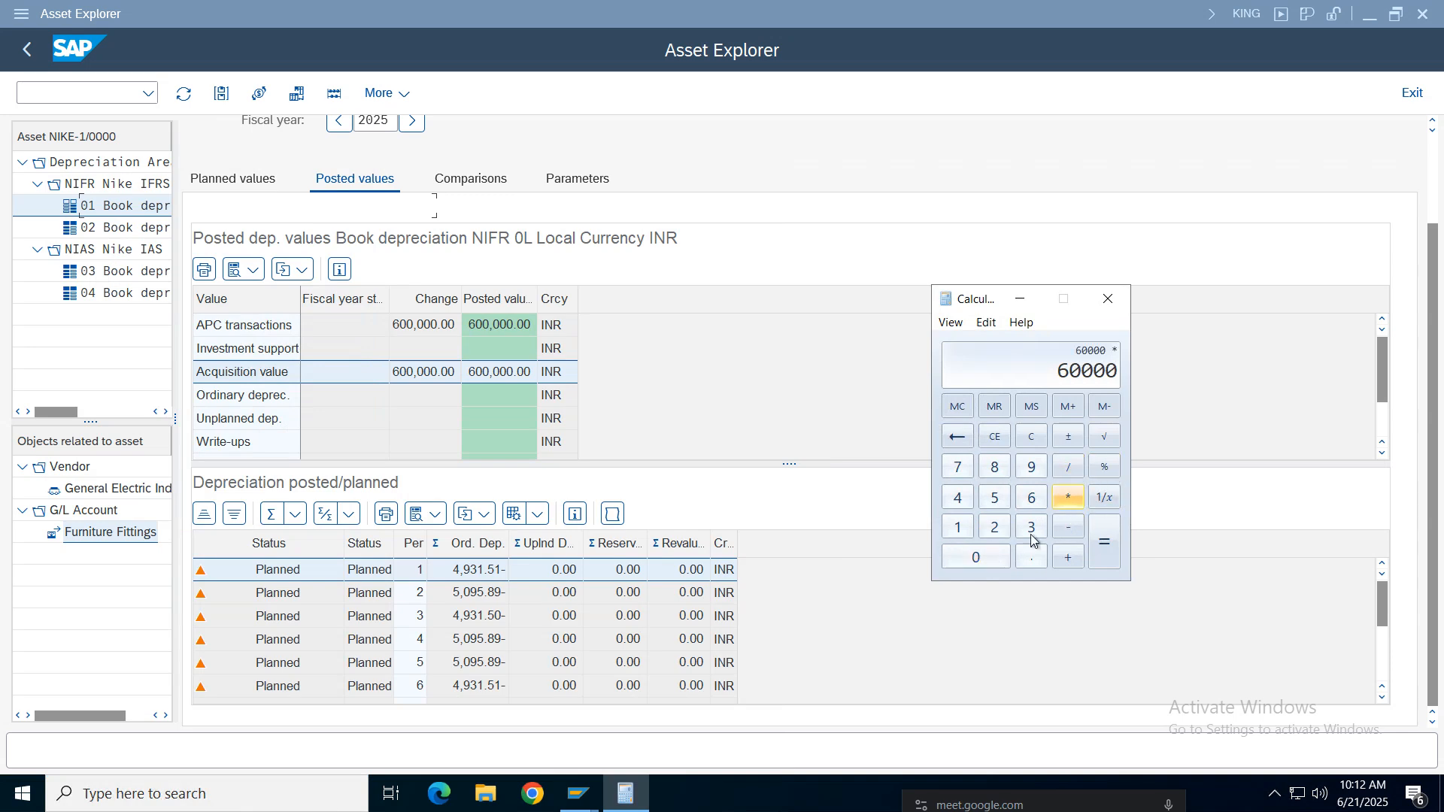
pyautogui.click(1037, 529)
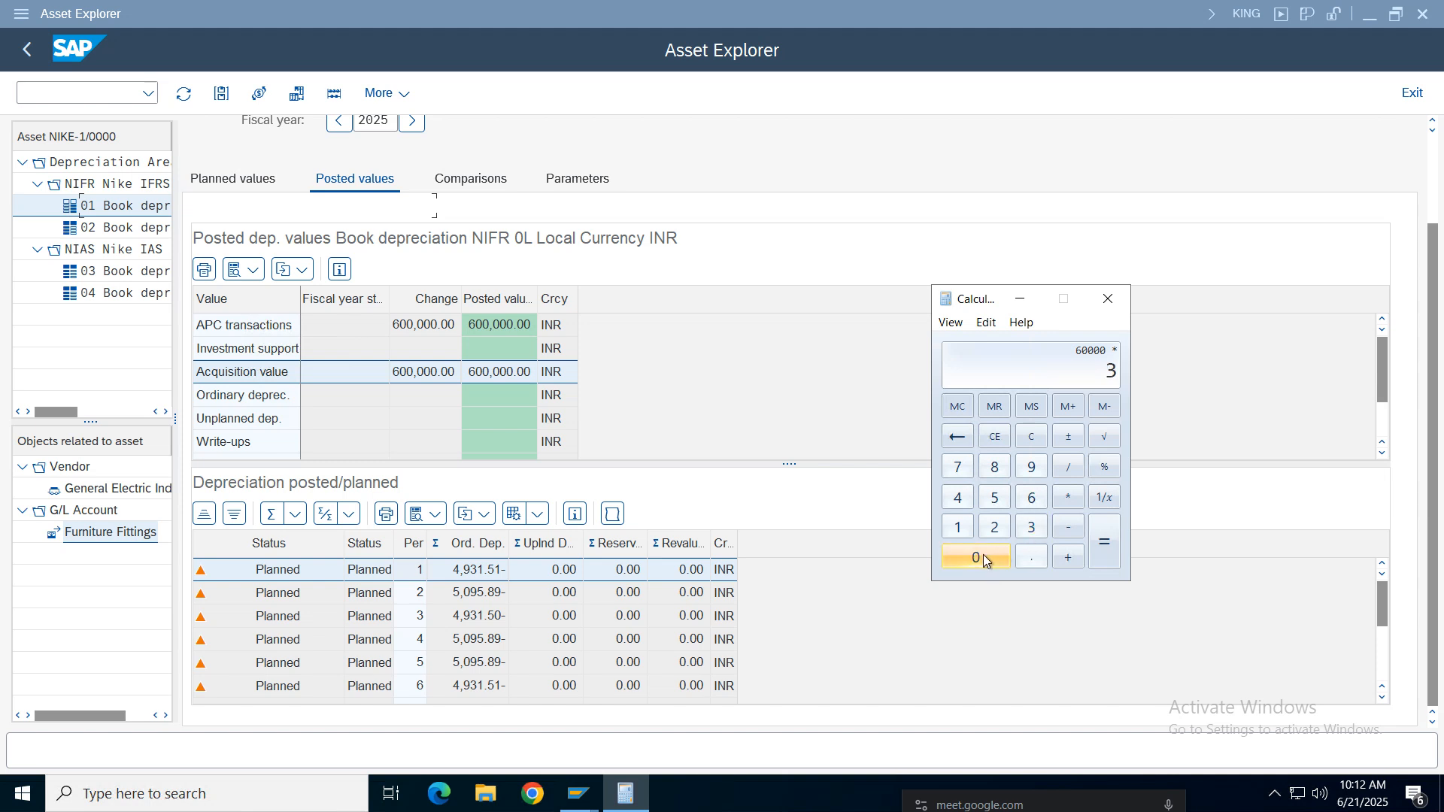
pyautogui.click(985, 558)
pyautogui.click(1068, 467)
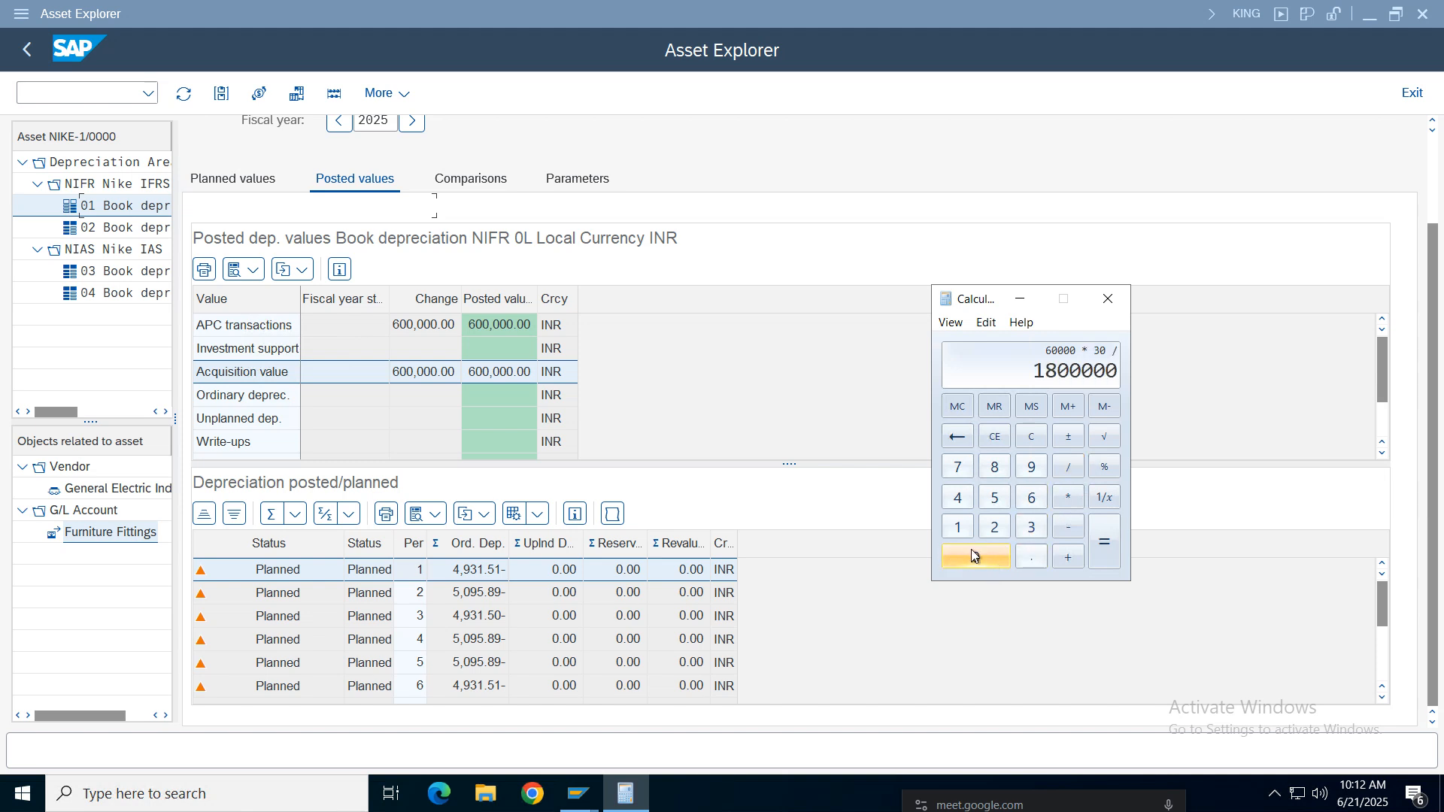
pyautogui.click(1032, 529)
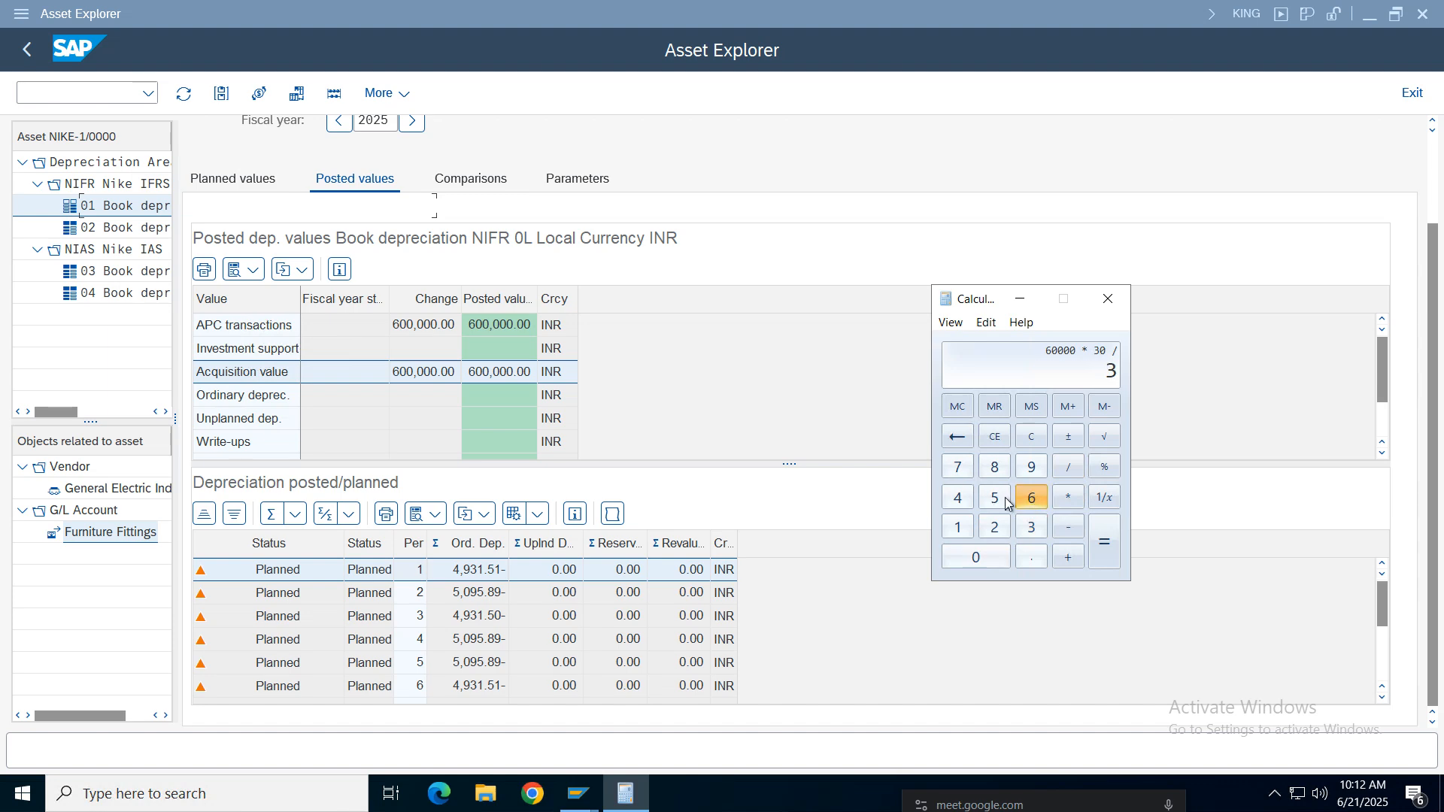
pyautogui.click(1032, 497)
pyautogui.click(994, 497)
pyautogui.click(1104, 542)
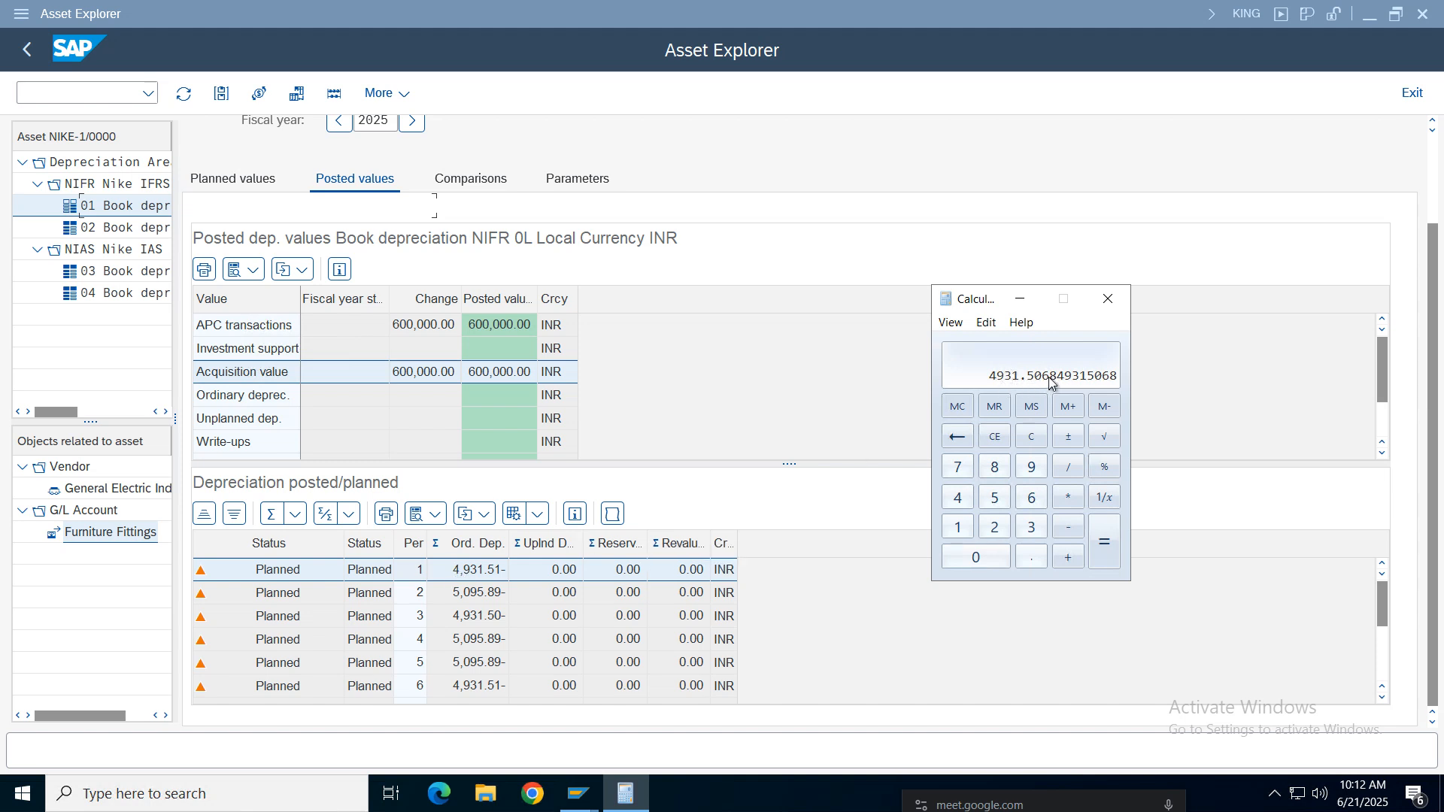
# Step: Return to the Asset Explorer and compare the calculated monthly amount with the planned ordinary depreciation of periods 1 to 6
pyautogui.click(478, 572)
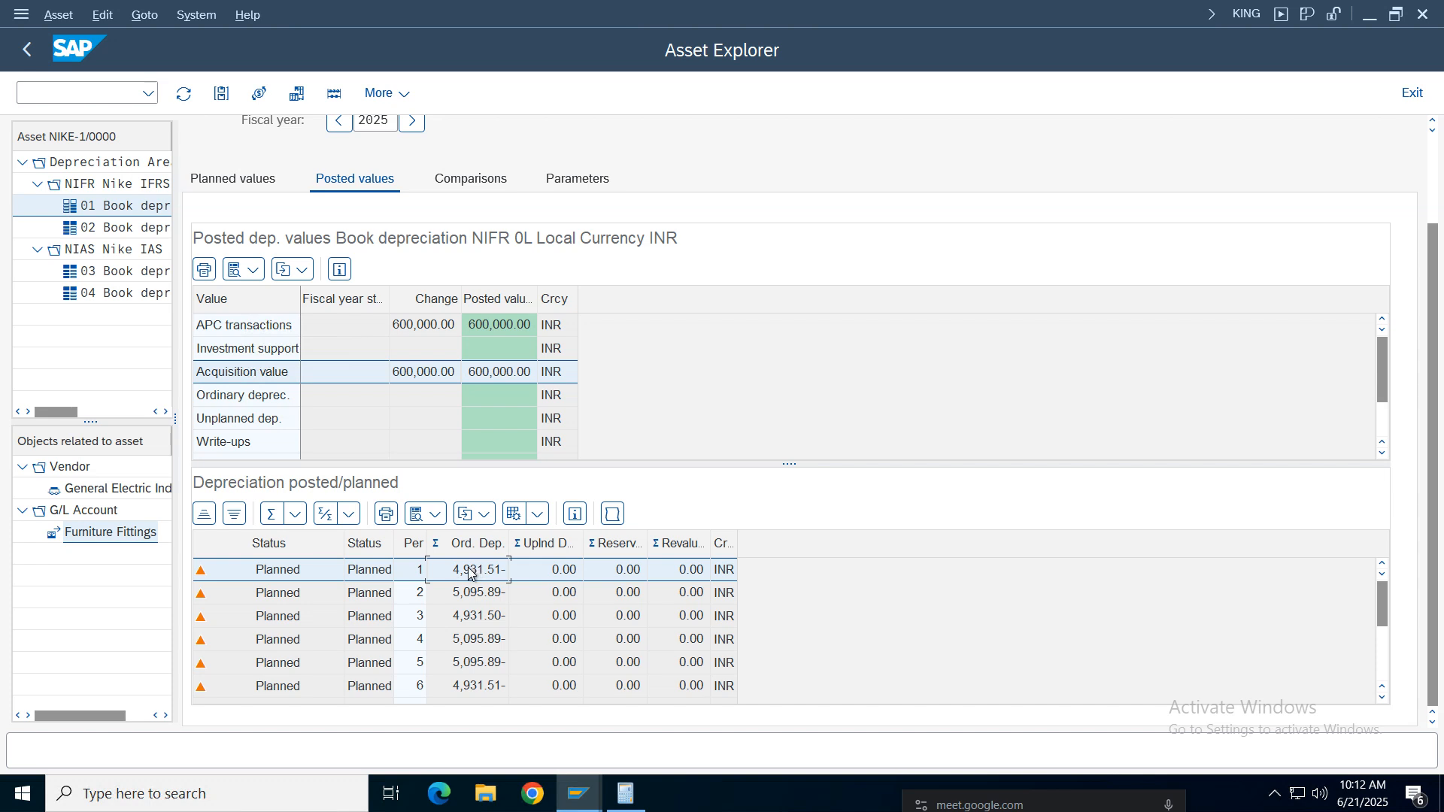
pyautogui.press('Down')
pyautogui.press('Down')
pyautogui.press('Down')
pyautogui.press('Down')
pyautogui.press('Down')
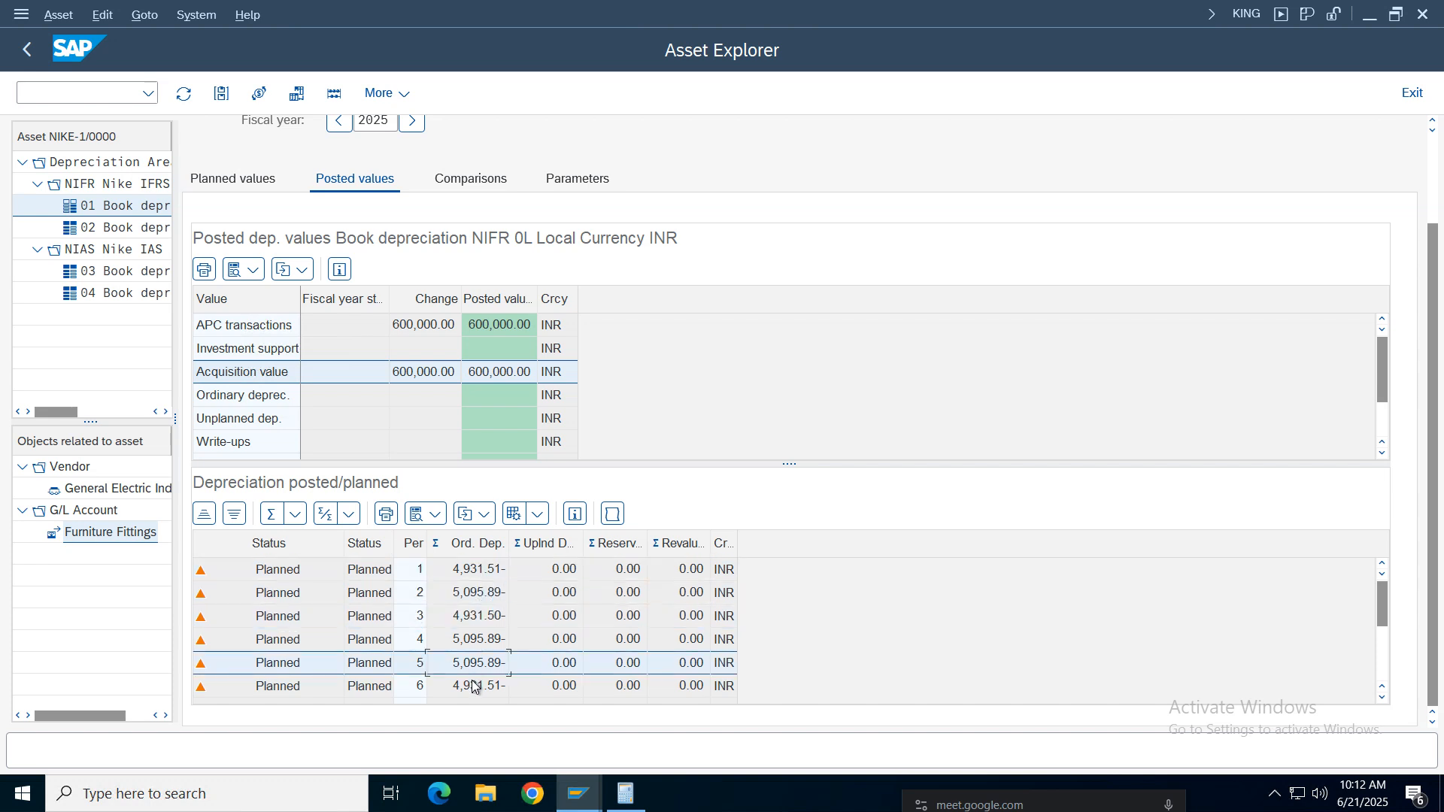
pyautogui.click(477, 570)
pyautogui.click(474, 637)
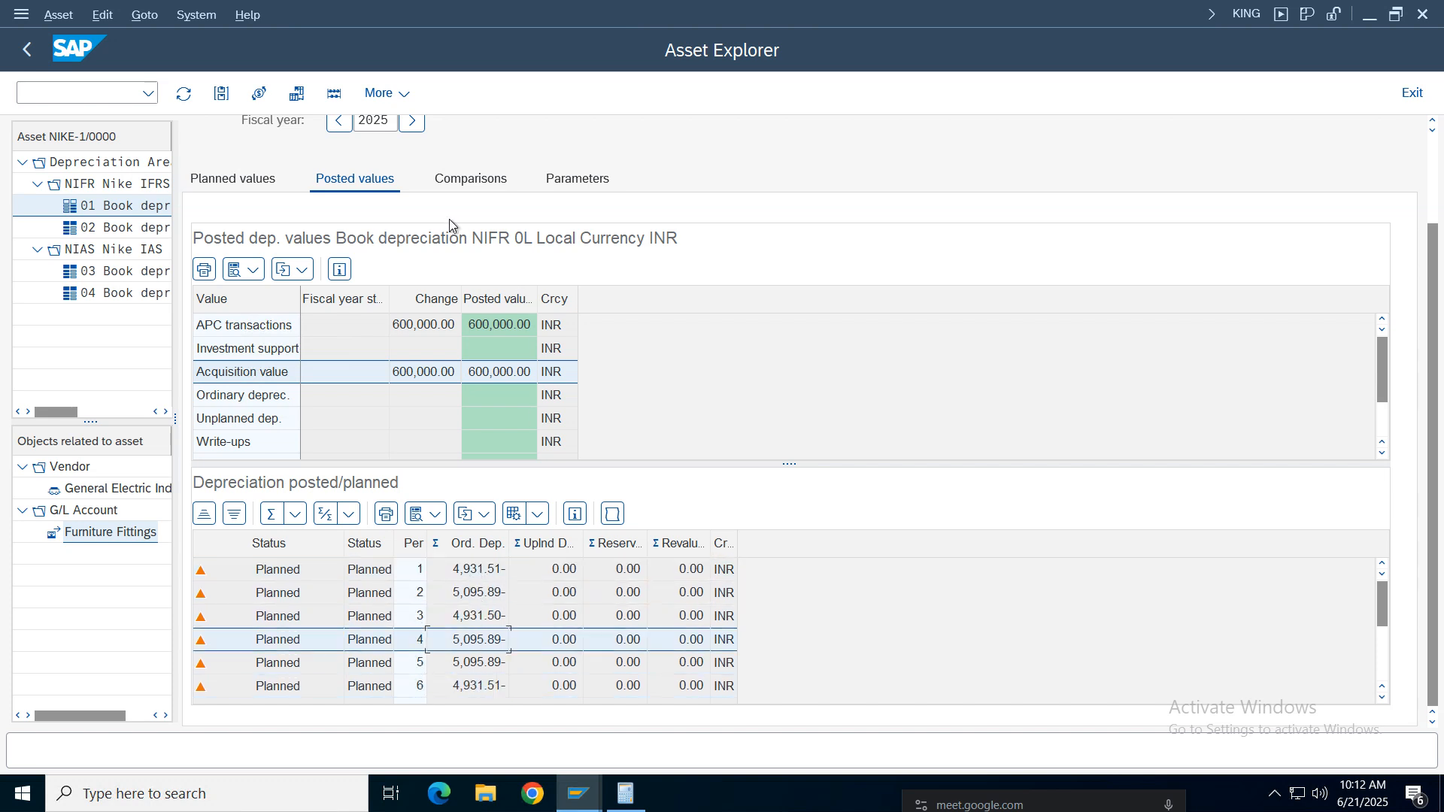
# Step: Display area 01's comparison for fiscal years 2025 to 2035, check the 2025 APC transaction and widen the Net book value column
pyautogui.click(467, 179)
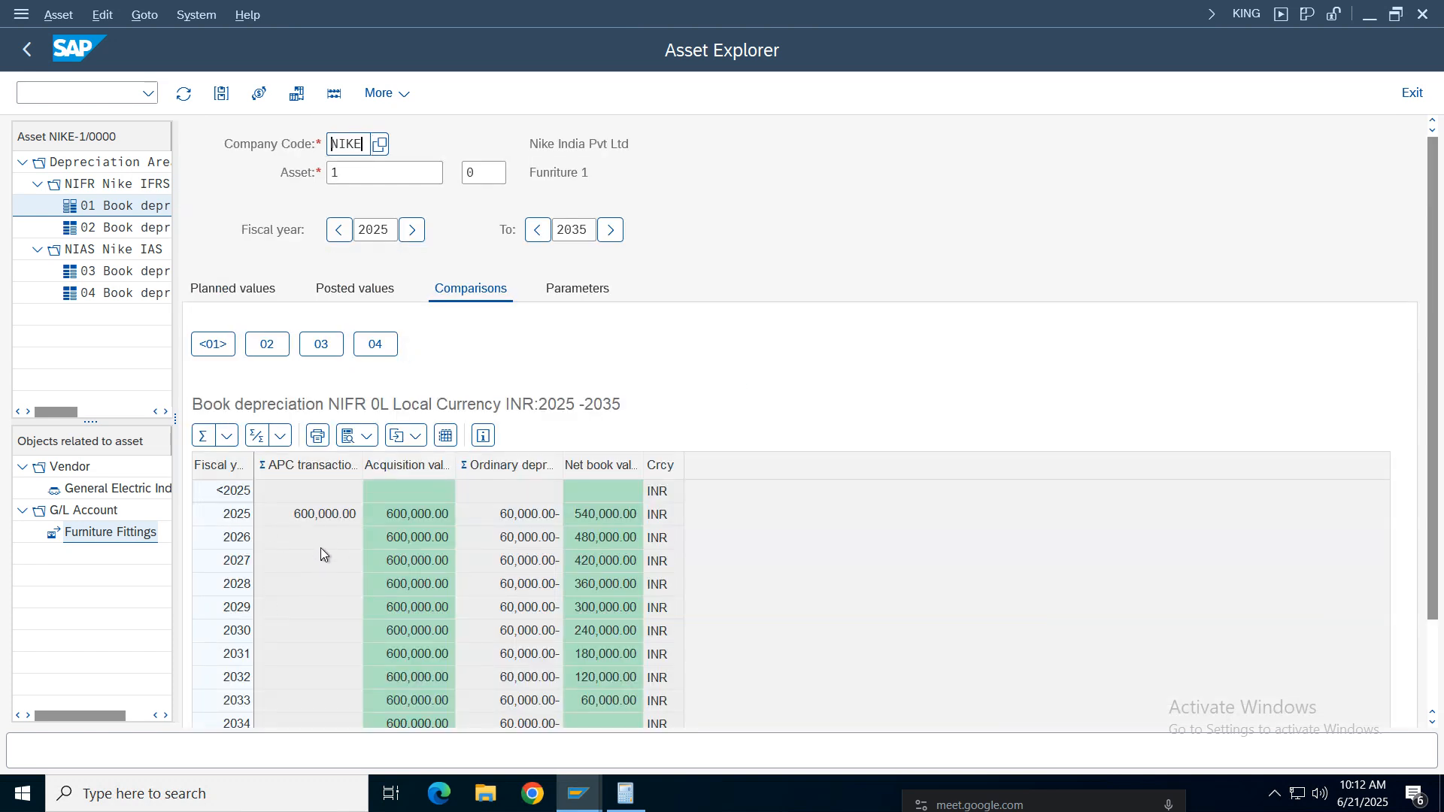
pyautogui.click(231, 520)
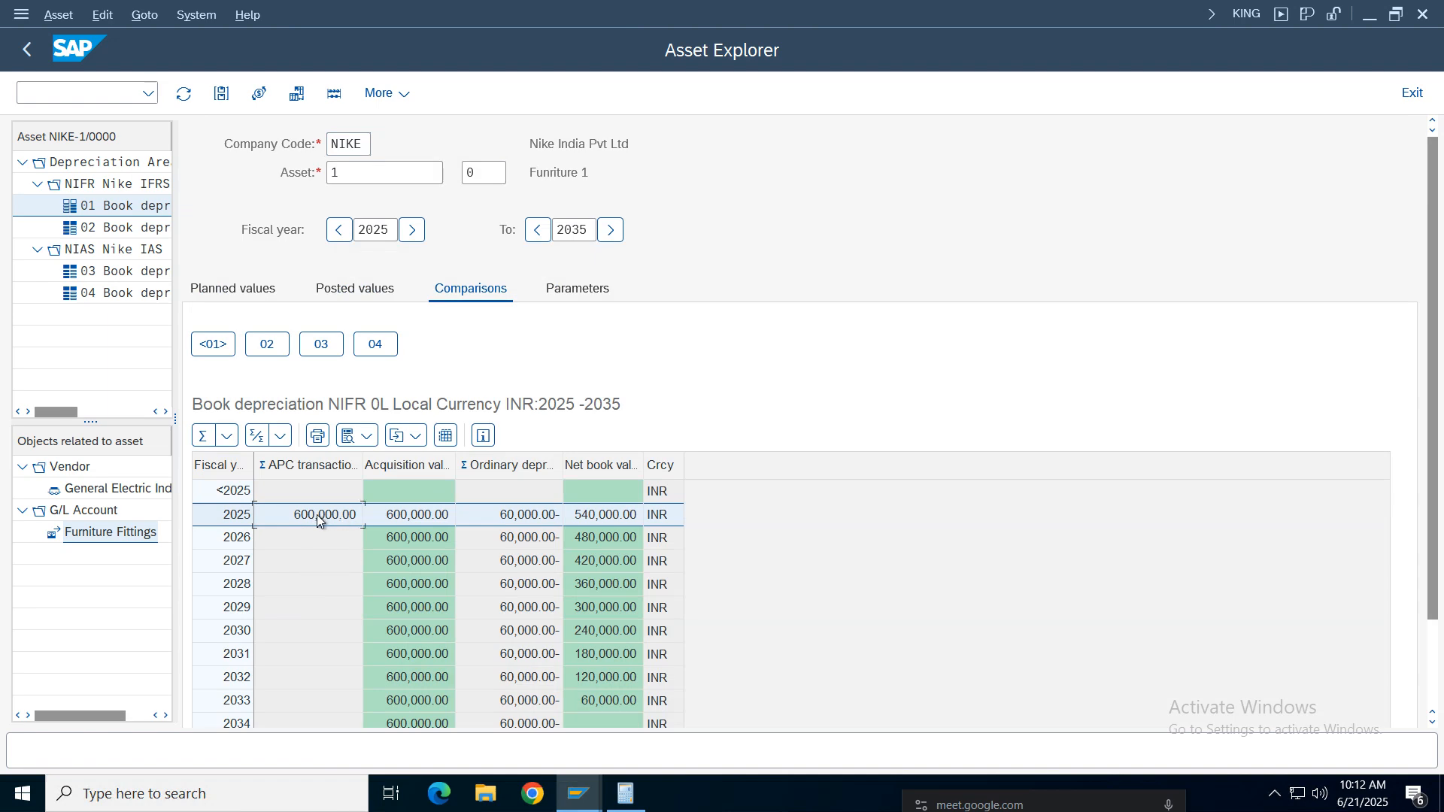
pyautogui.moveTo(591, 175); pyautogui.dragTo(504, 173)
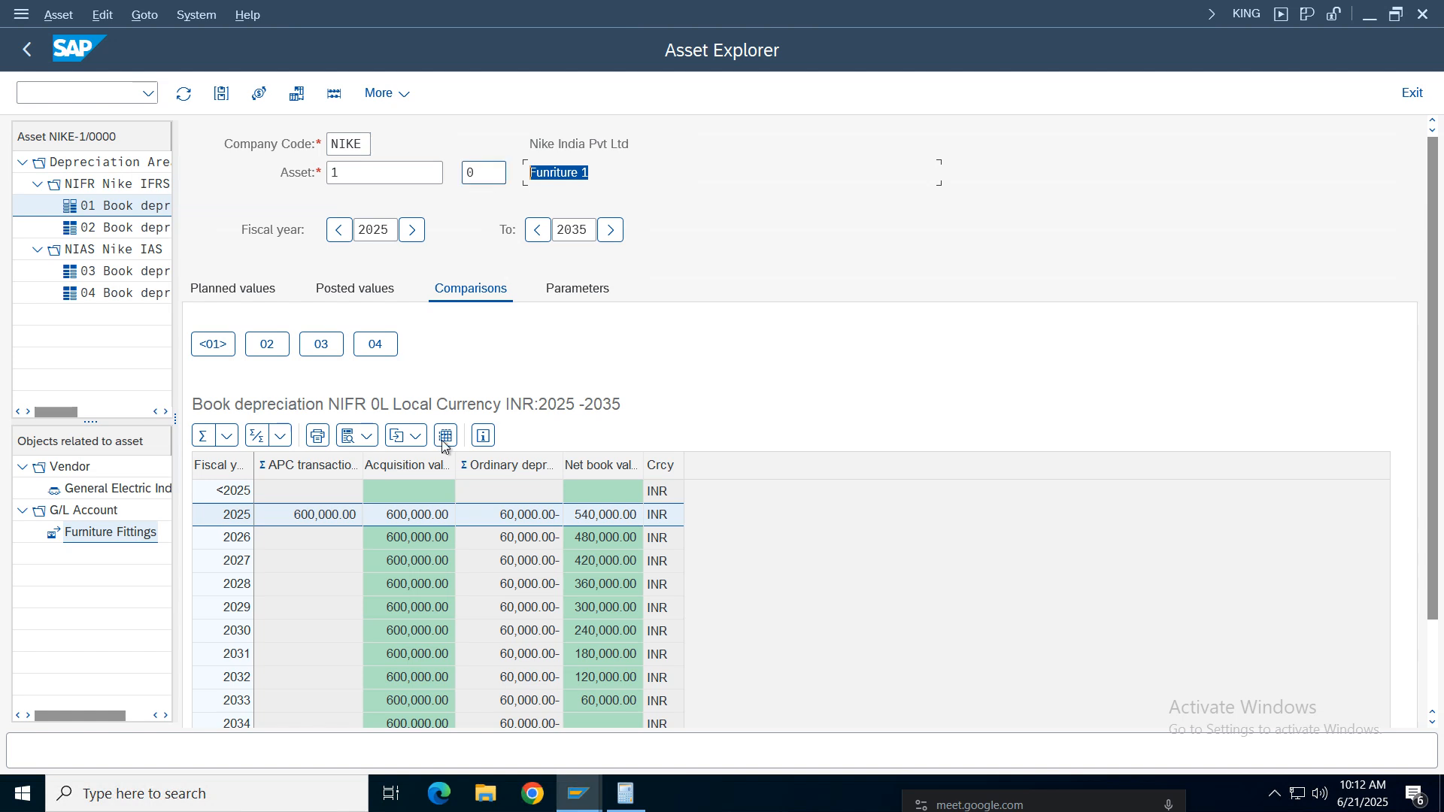
pyautogui.click(327, 519)
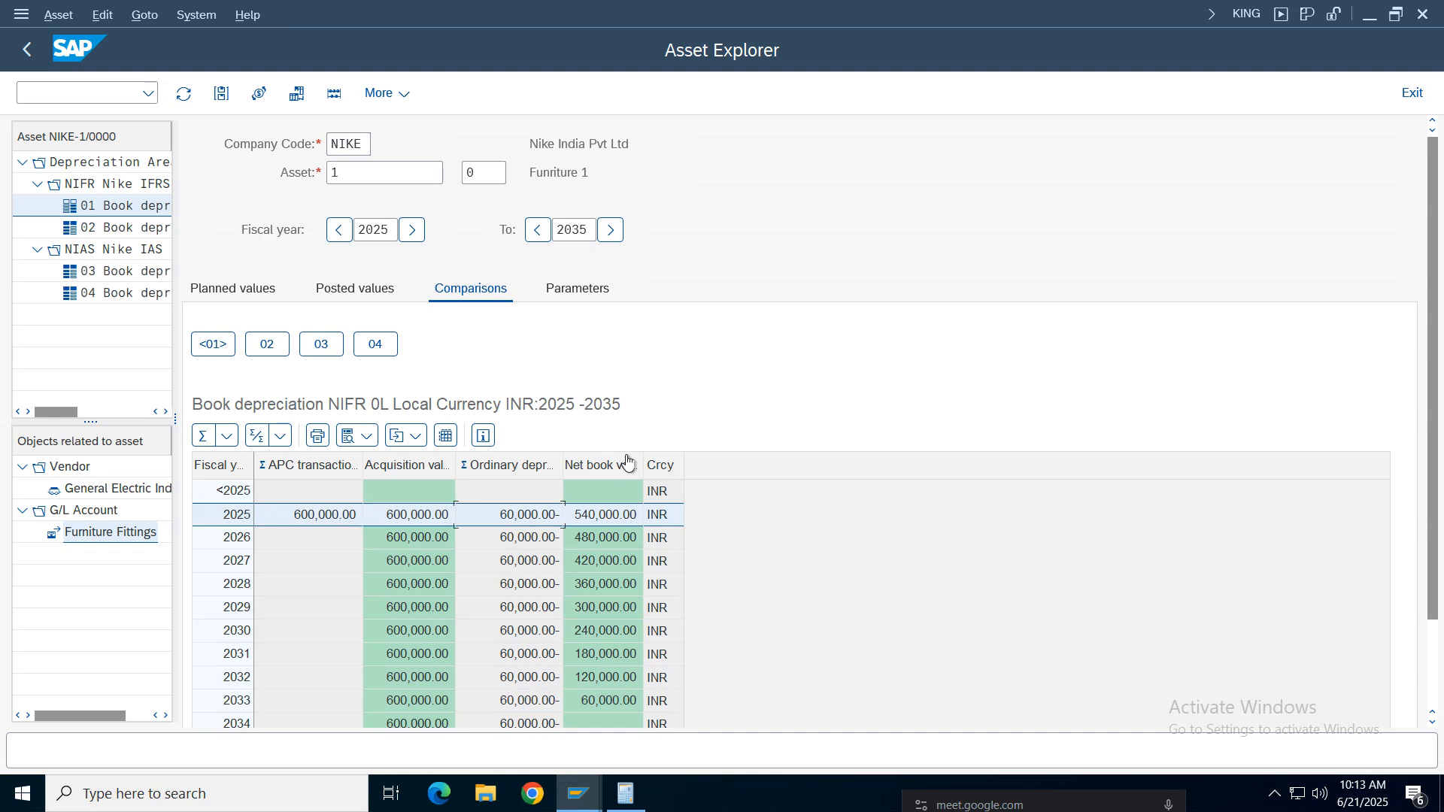
pyautogui.moveTo(644, 463); pyautogui.dragTo(871, 465)
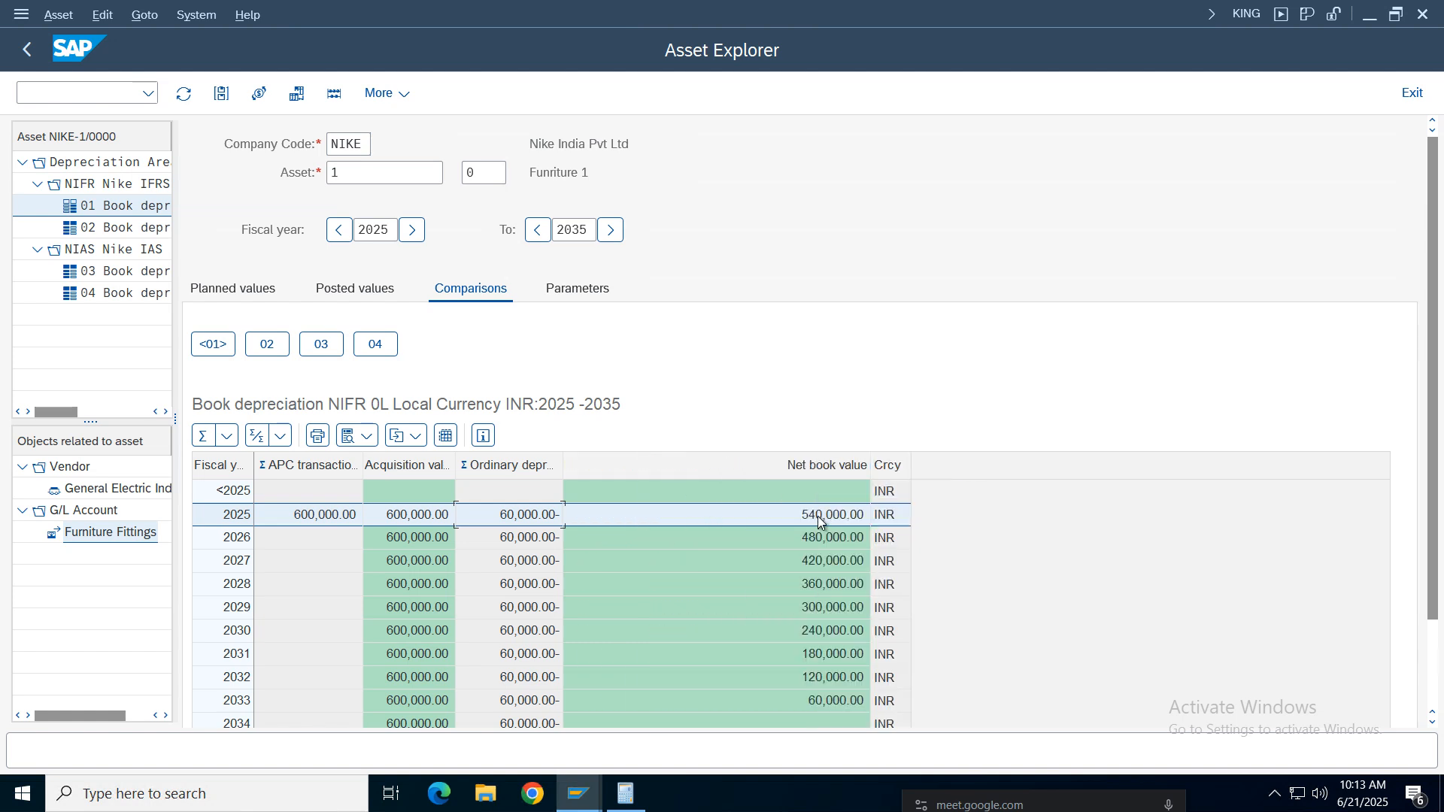
# Step: Examine the yearly ordinary depreciation from 2026 to 2031 and the net book value for 2025 in the comparison
pyautogui.click(412, 540)
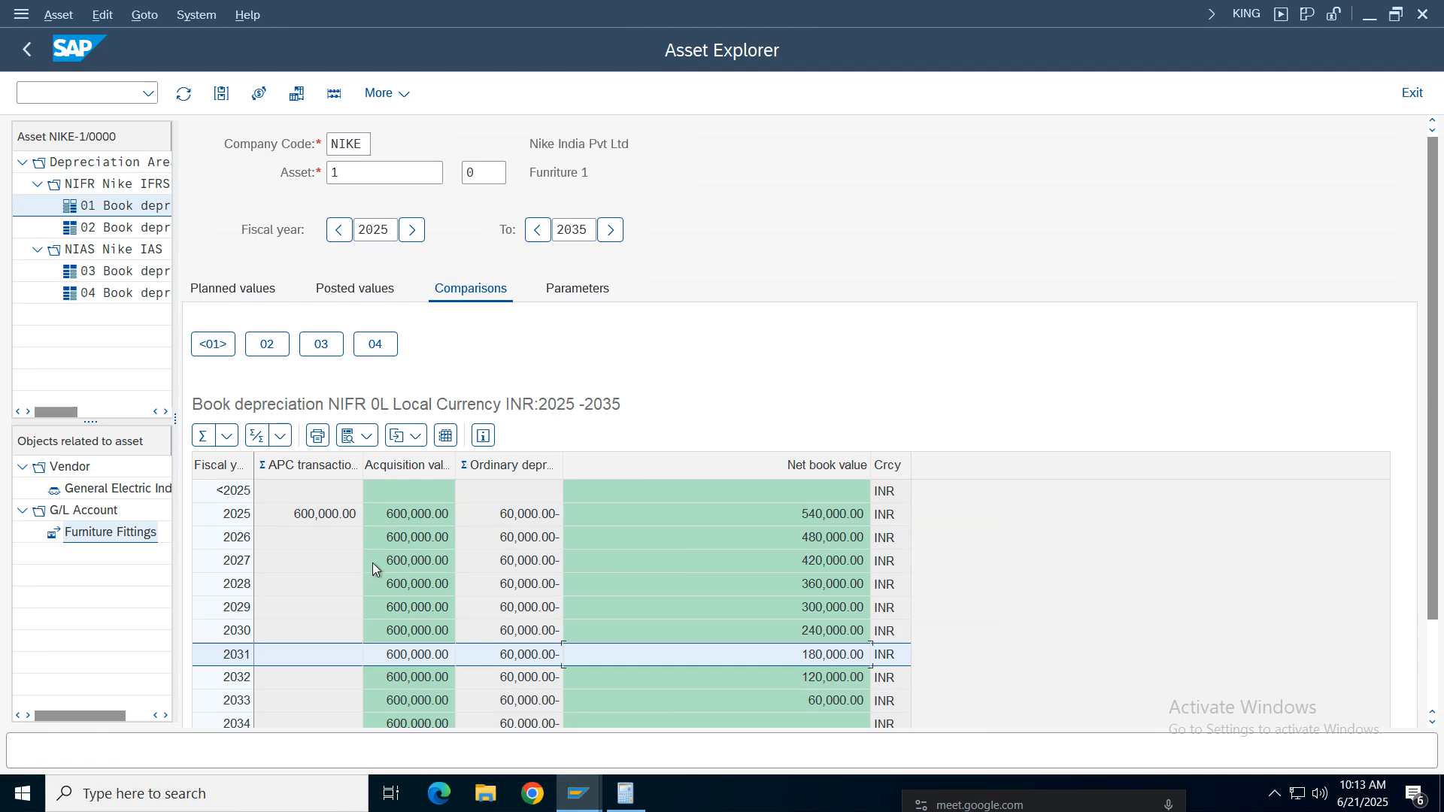
pyautogui.click(825, 517)
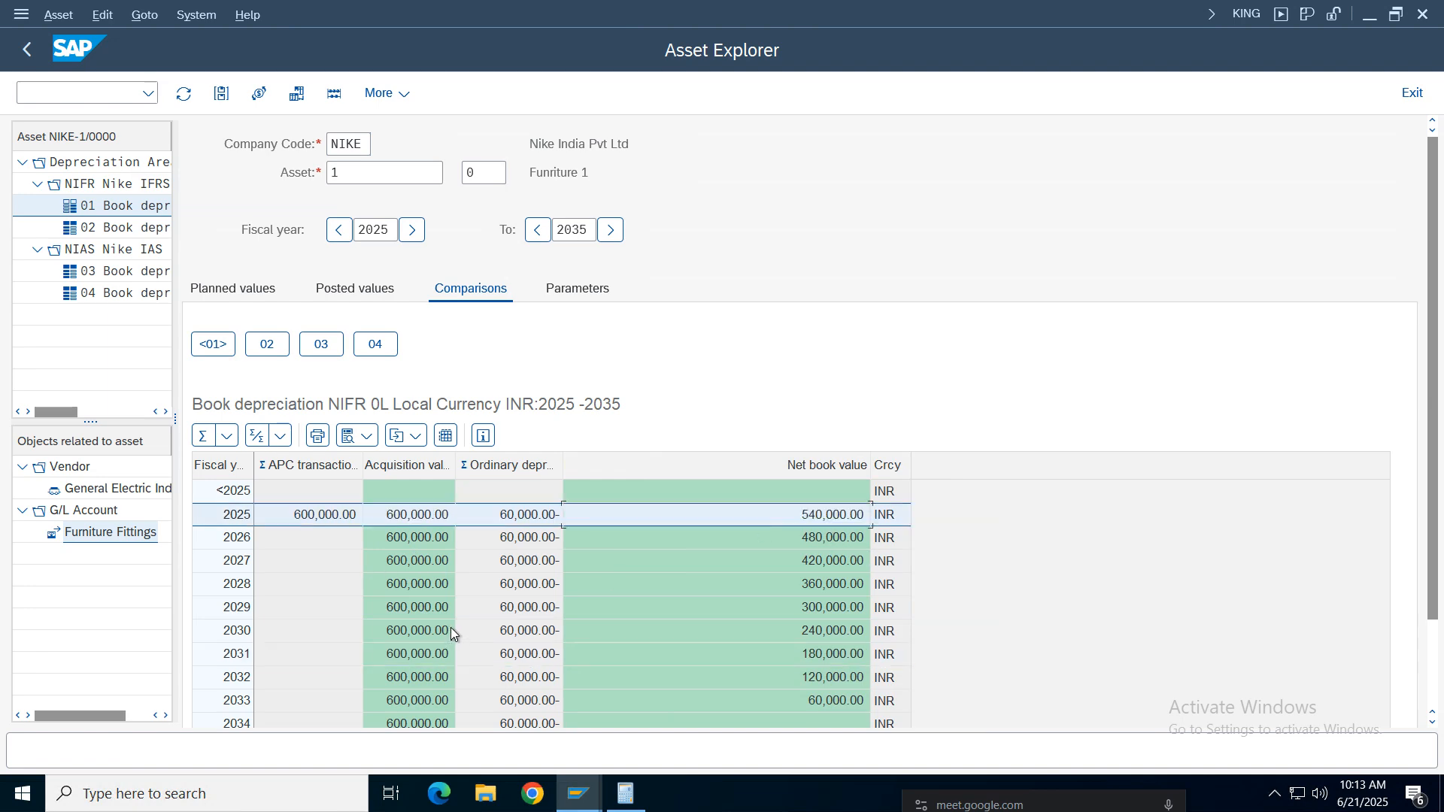
pyautogui.click(511, 537)
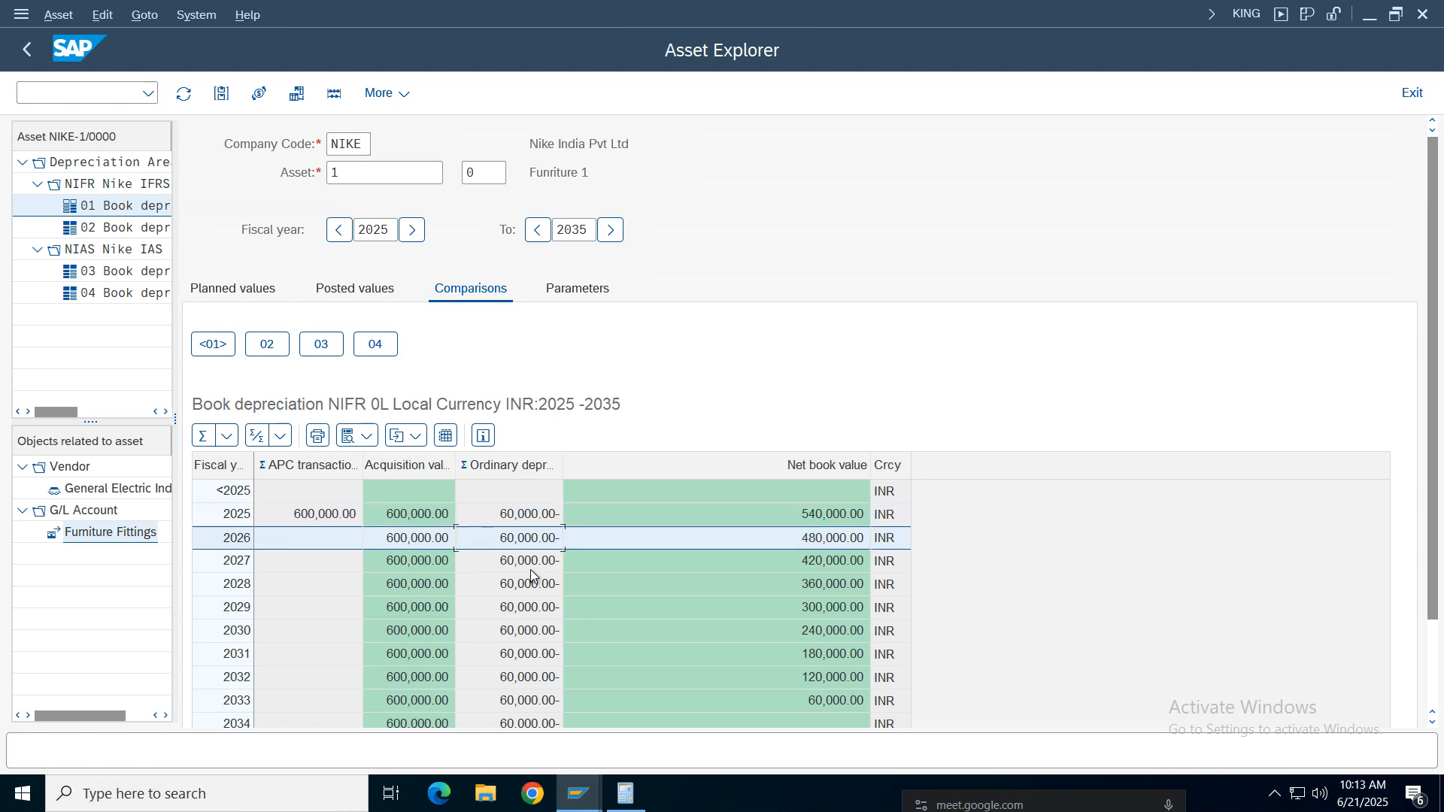
pyautogui.click(530, 566)
pyautogui.click(519, 586)
pyautogui.click(516, 608)
pyautogui.click(513, 652)
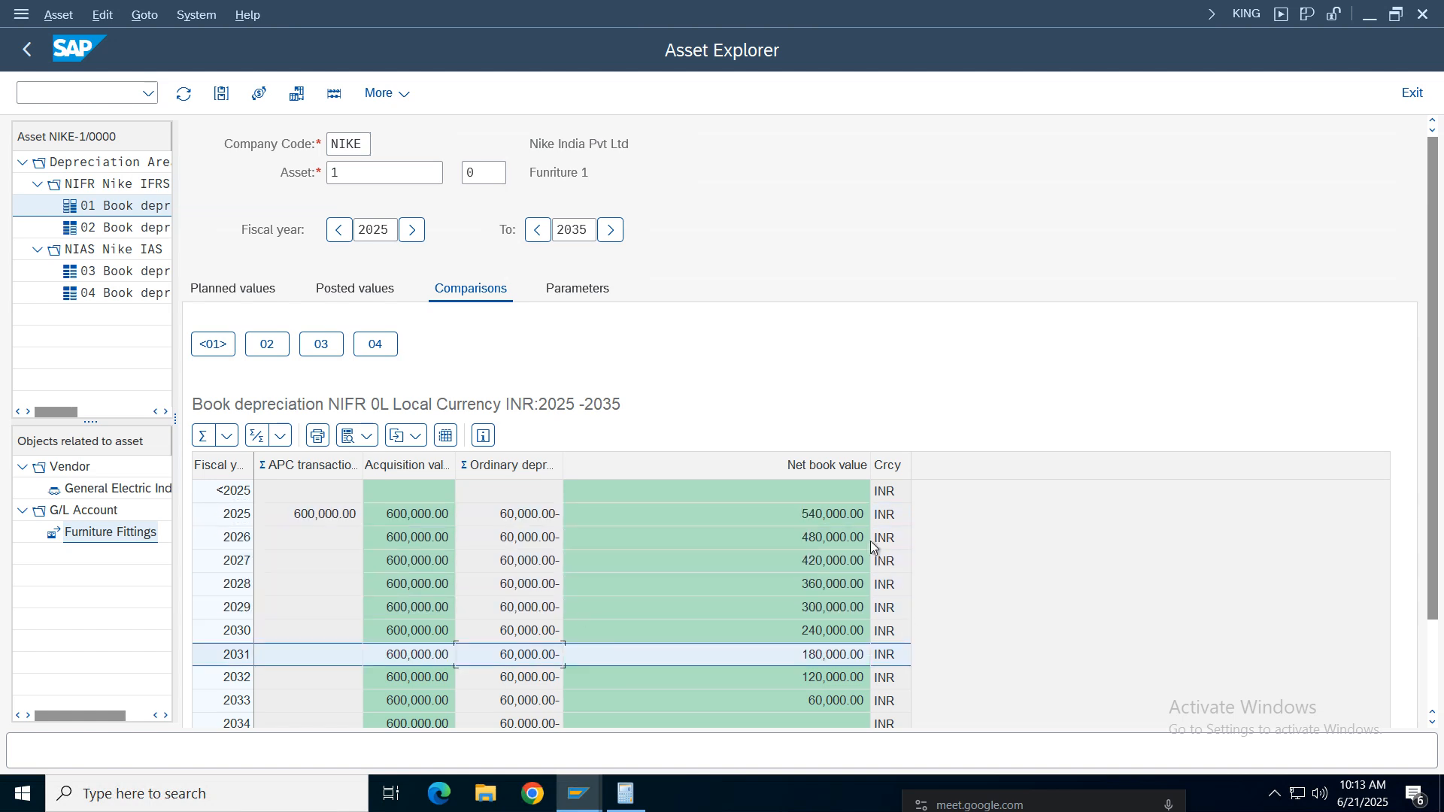
pyautogui.click(827, 518)
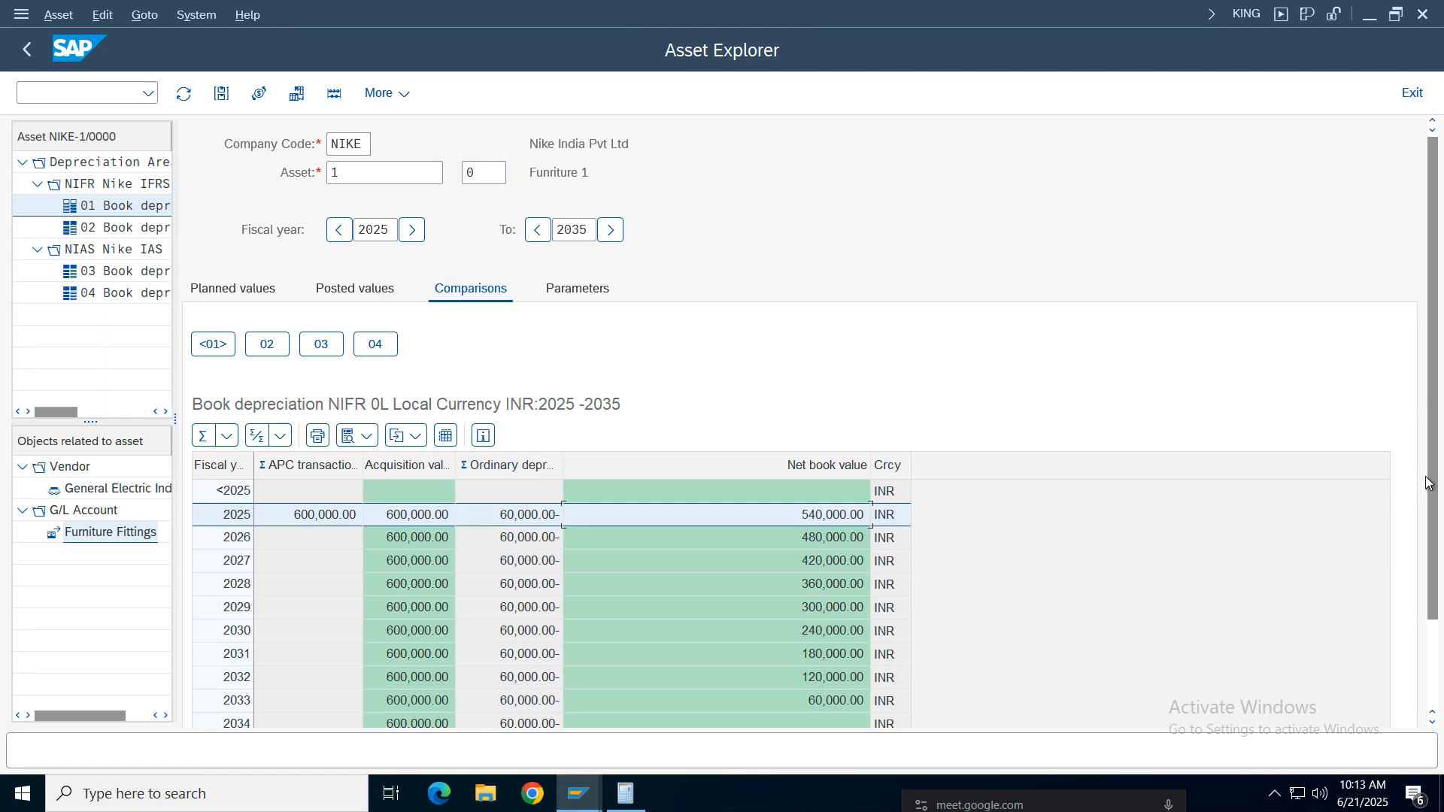
# Step: Trace area 01's net book value year by year from 2025 to 2034 and check the last year's ordinary depreciation
pyautogui.scroll(-3, 820, 677)
pyautogui.click(821, 628)
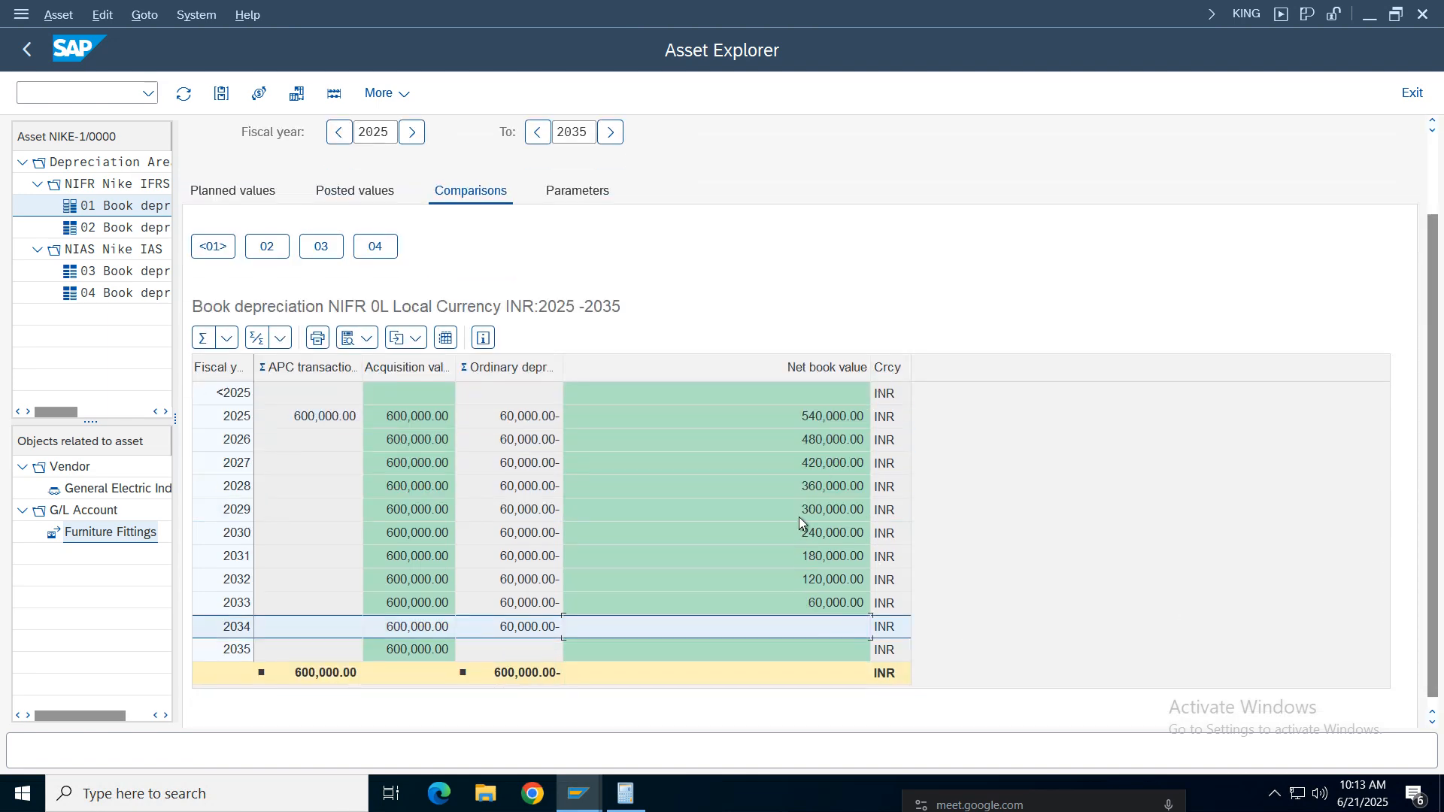
pyautogui.click(842, 426)
pyautogui.click(833, 462)
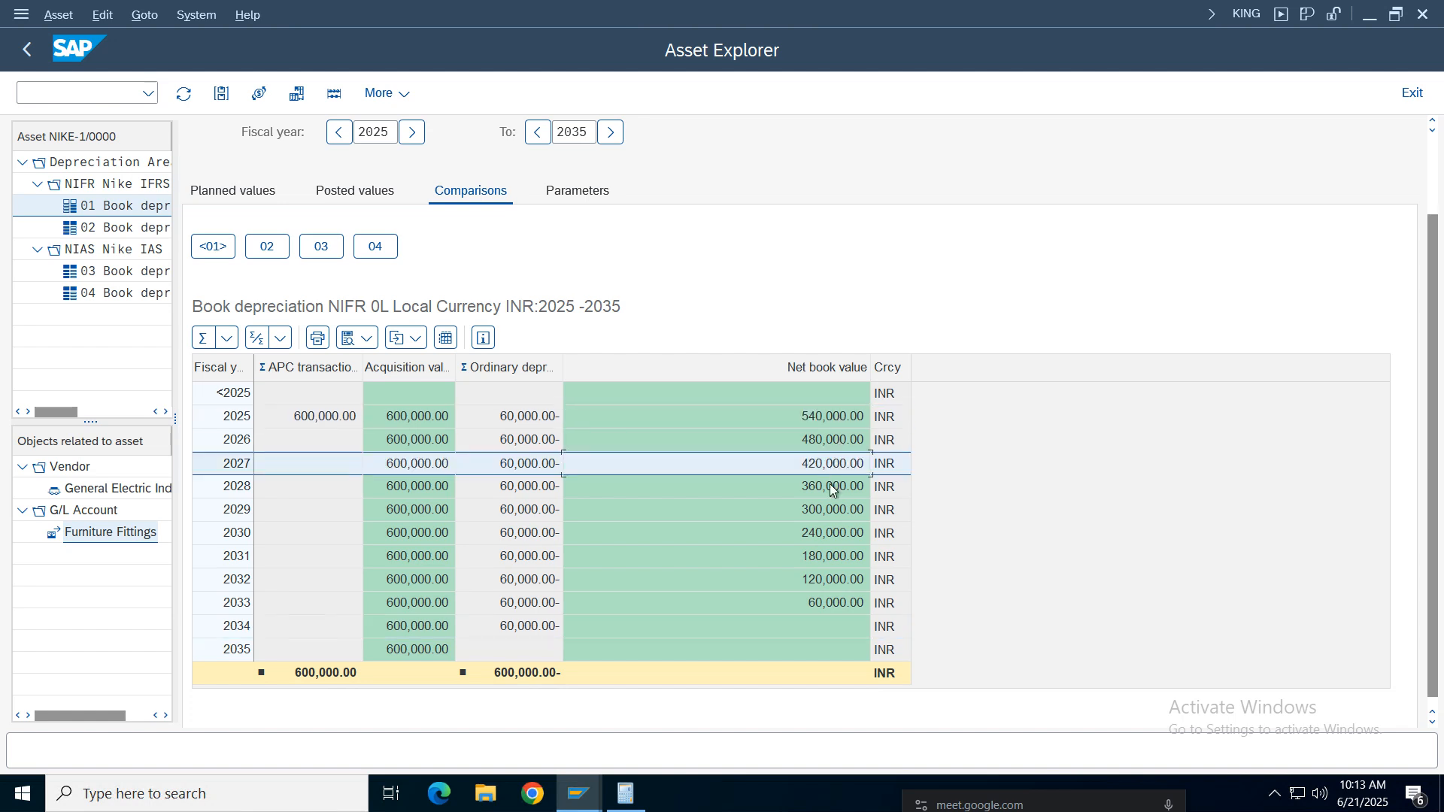
pyautogui.click(829, 486)
pyautogui.click(824, 533)
pyautogui.click(825, 557)
pyautogui.click(826, 579)
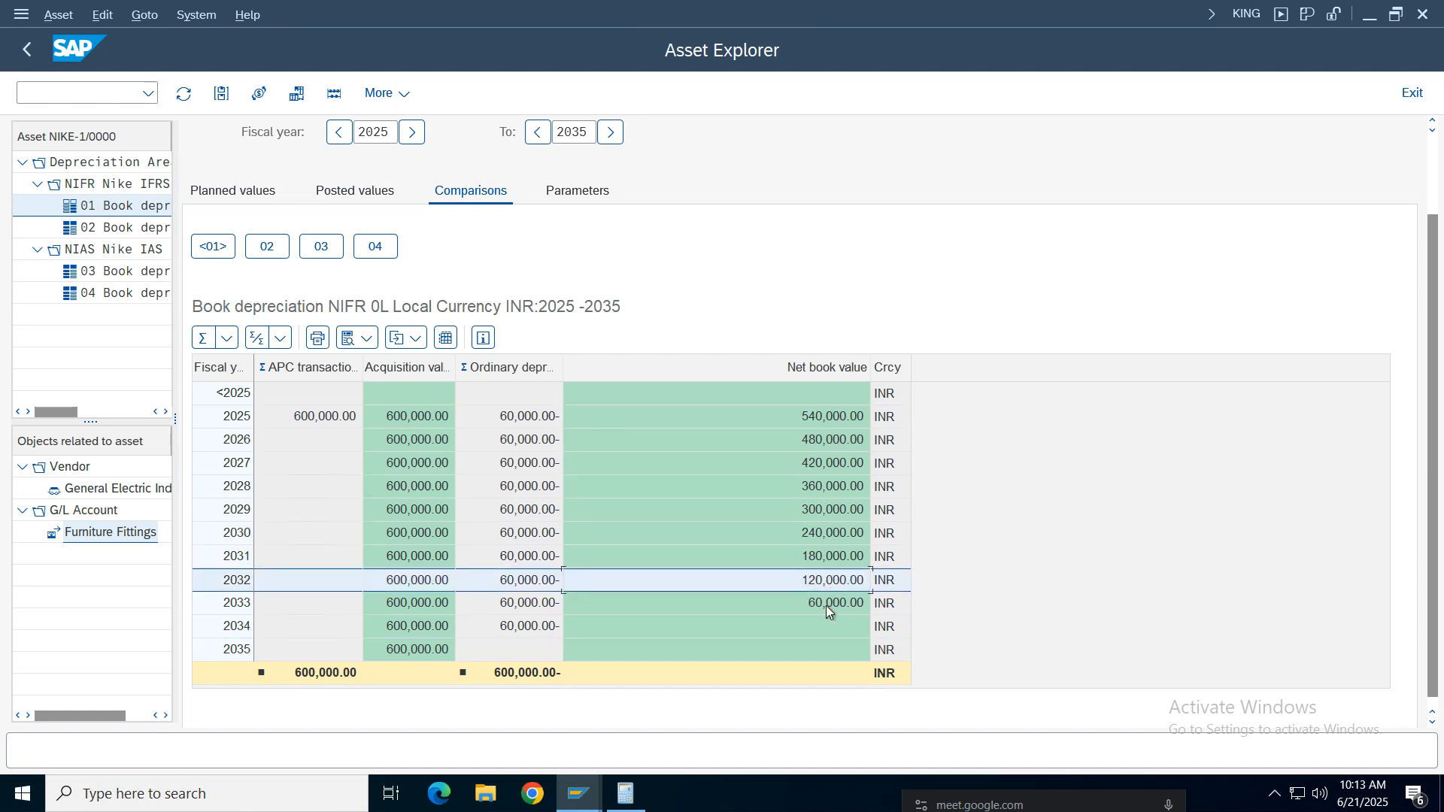
pyautogui.click(826, 604)
pyautogui.click(707, 630)
pyautogui.click(518, 627)
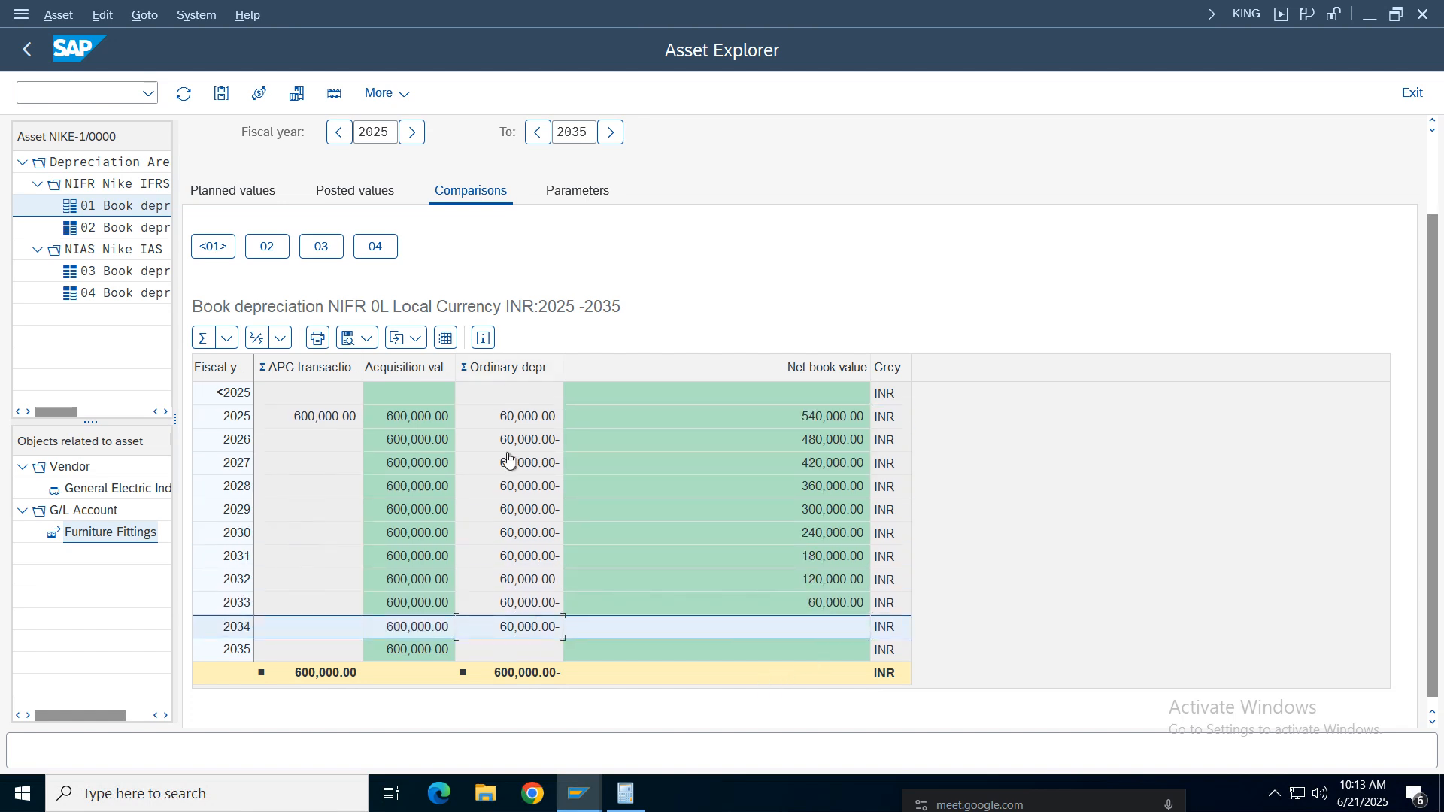
pyautogui.click(859, 635)
pyautogui.scroll(3, 1064, 327)
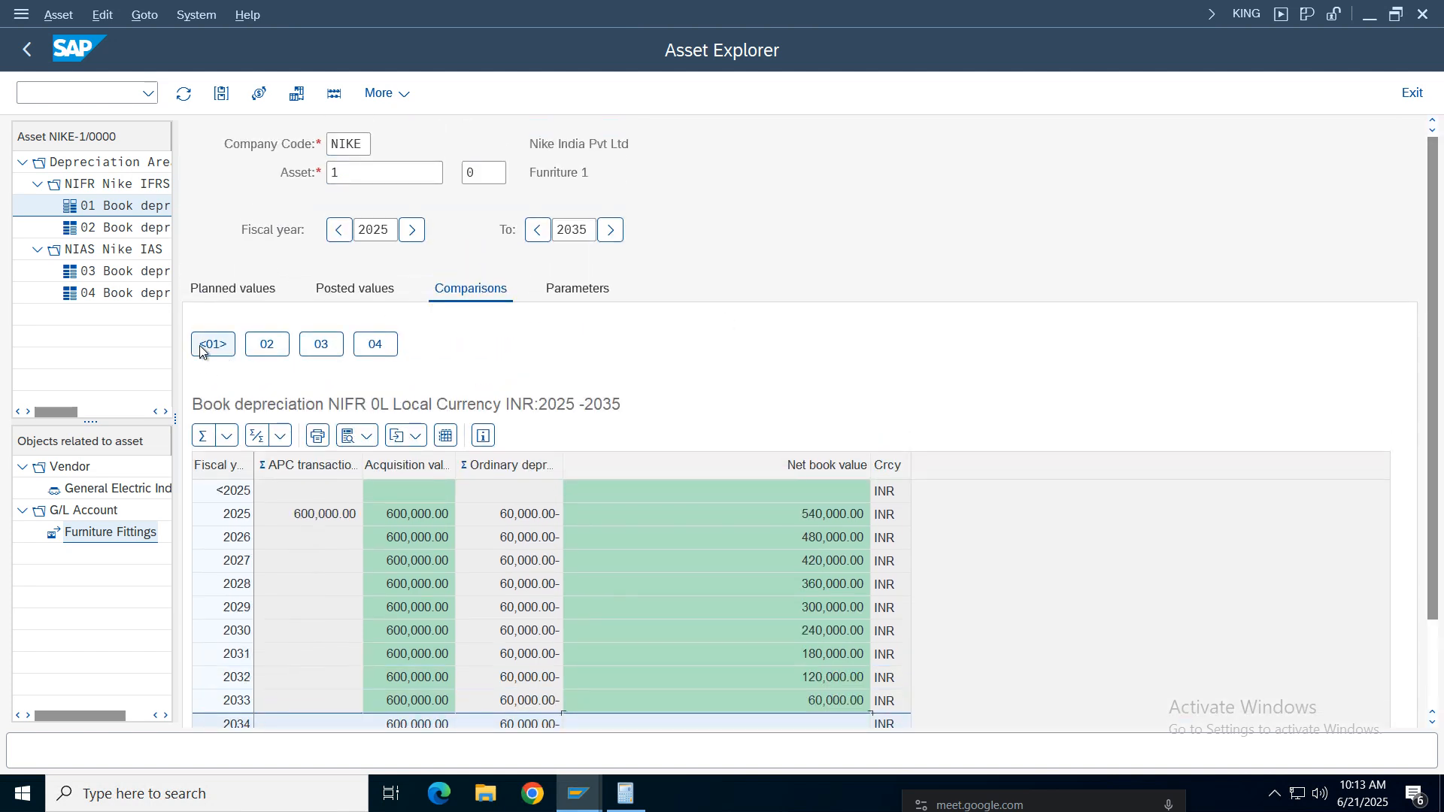
# Step: Compare depreciation areas 02, 03 and 04 for 2025 to 2035, adding them to the comparison and removing area 01
pyautogui.click(274, 348)
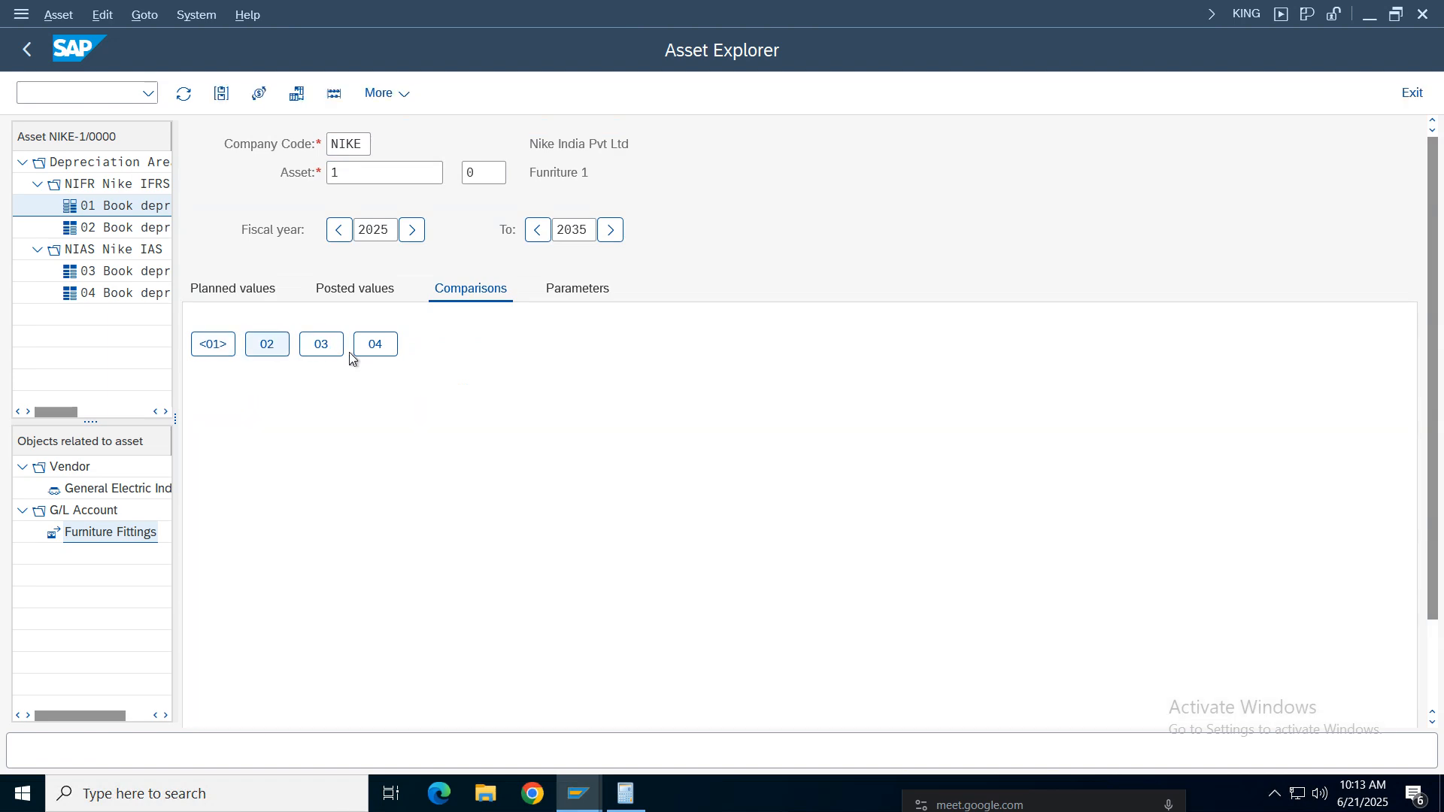
pyautogui.click(381, 348)
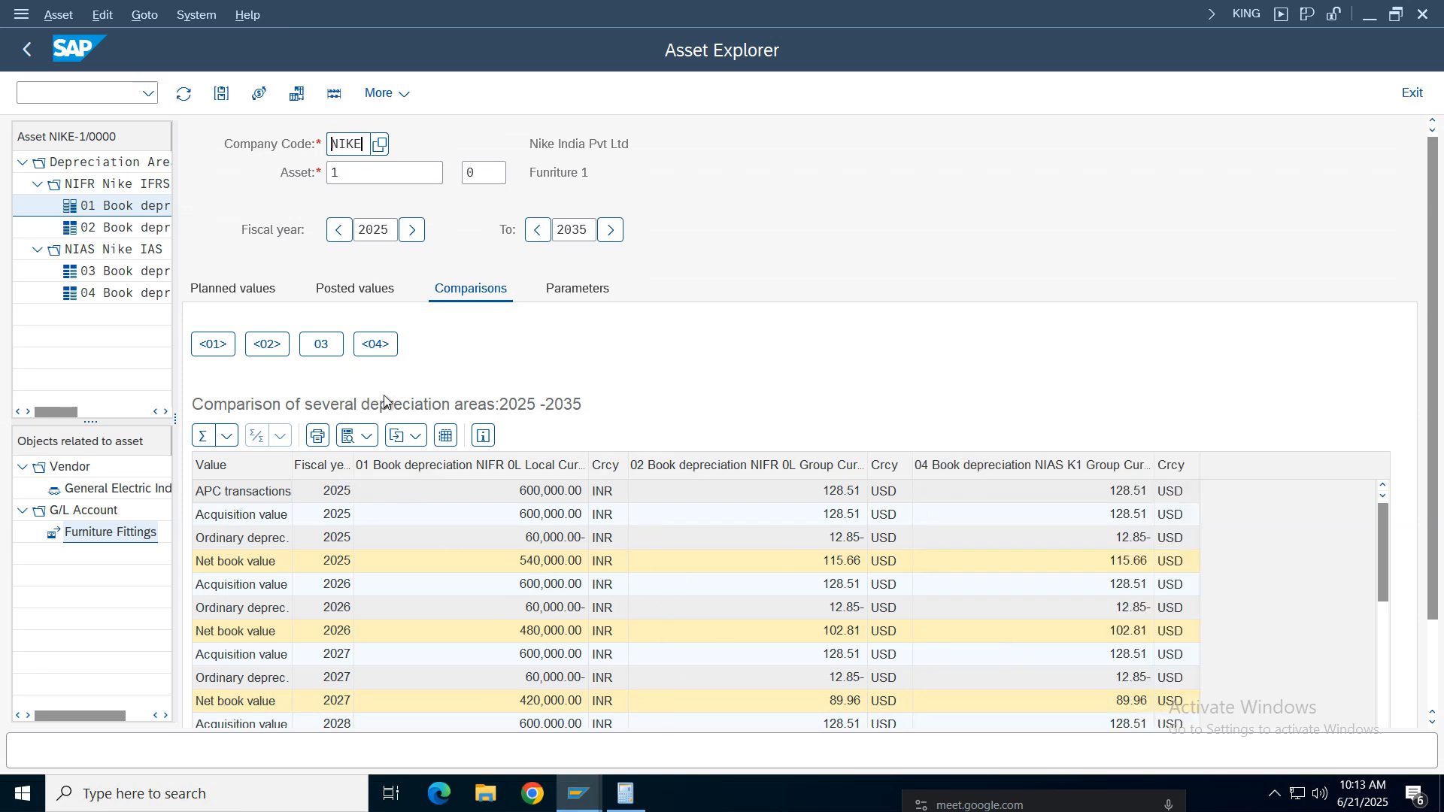
pyautogui.click(321, 344)
pyautogui.click(213, 346)
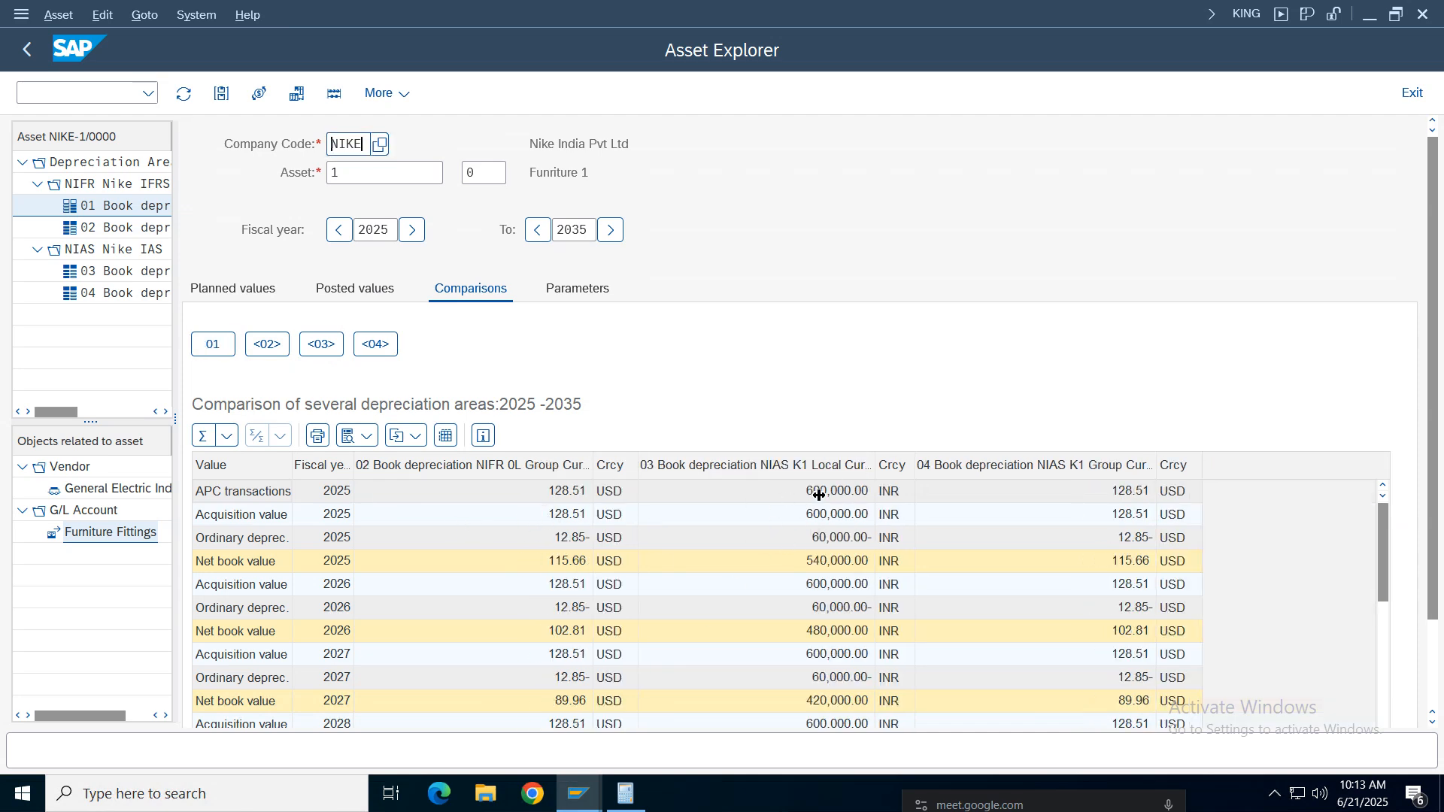
# Step: Examine area 01's depreciation parameters for asset 1: depreciation key, useful life, remaining life and depreciation start date
pyautogui.click(583, 292)
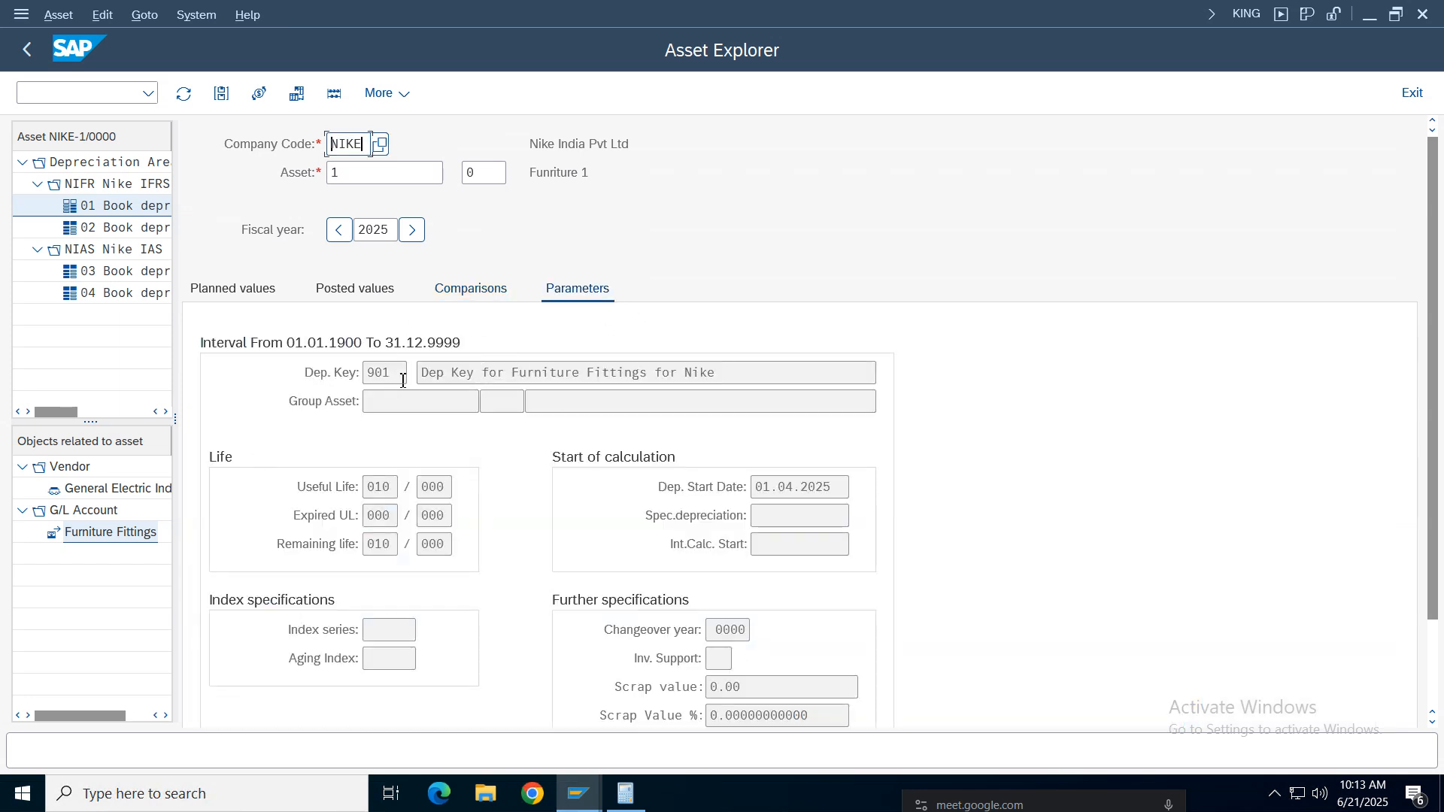
pyautogui.moveTo(403, 380); pyautogui.dragTo(316, 374)
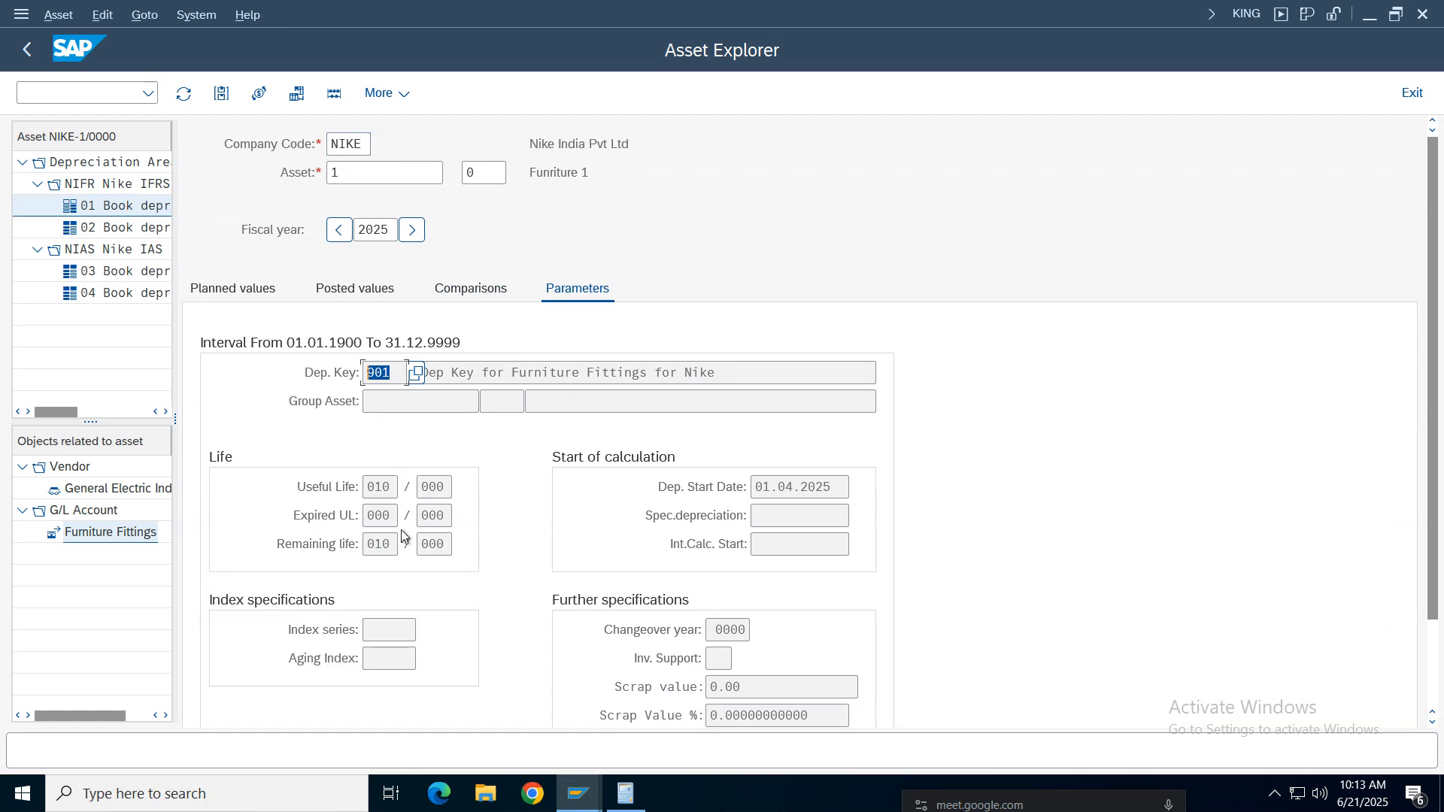
pyautogui.moveTo(376, 490); pyautogui.dragTo(390, 531)
pyautogui.doubleClick(377, 551)
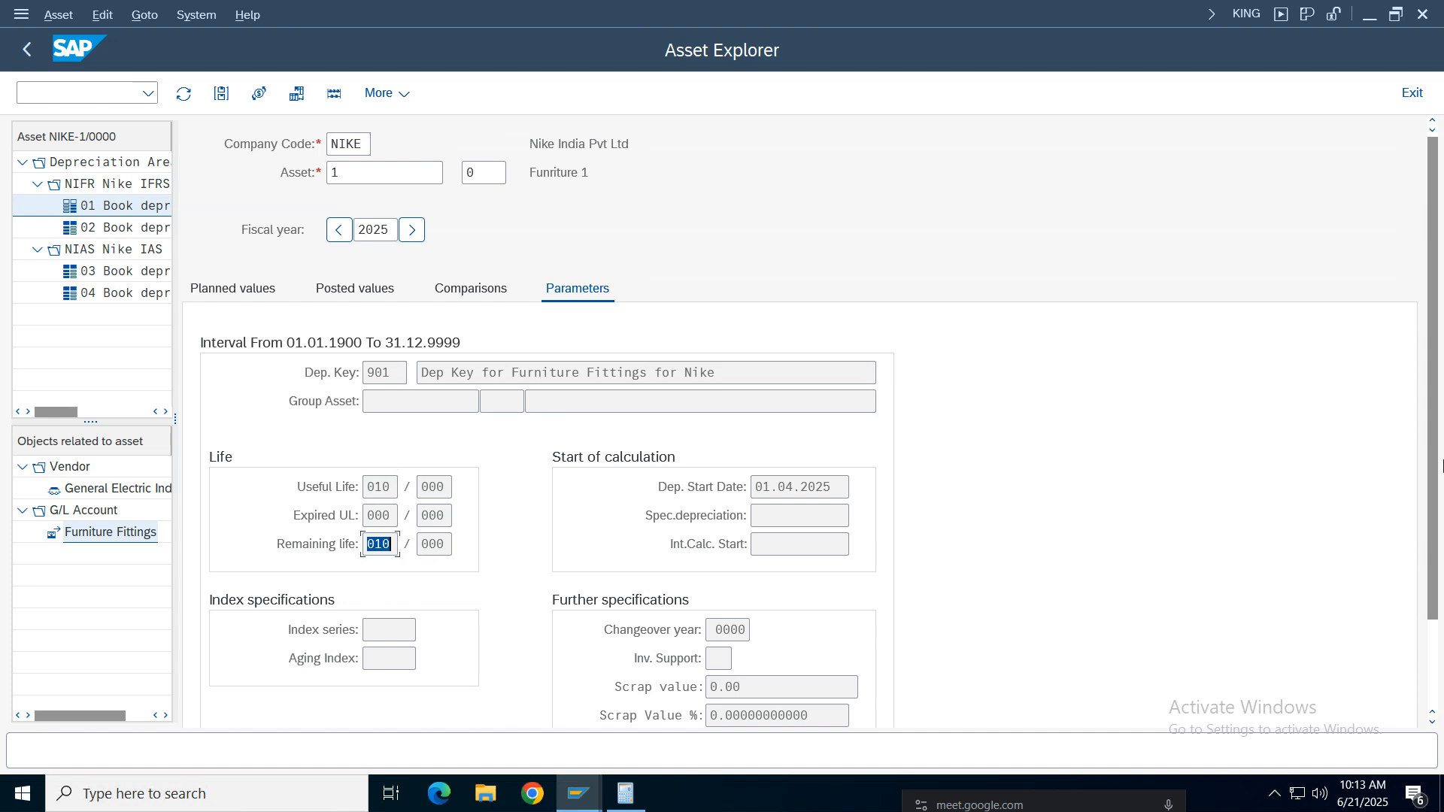
pyautogui.scroll(-2, 1435, 382)
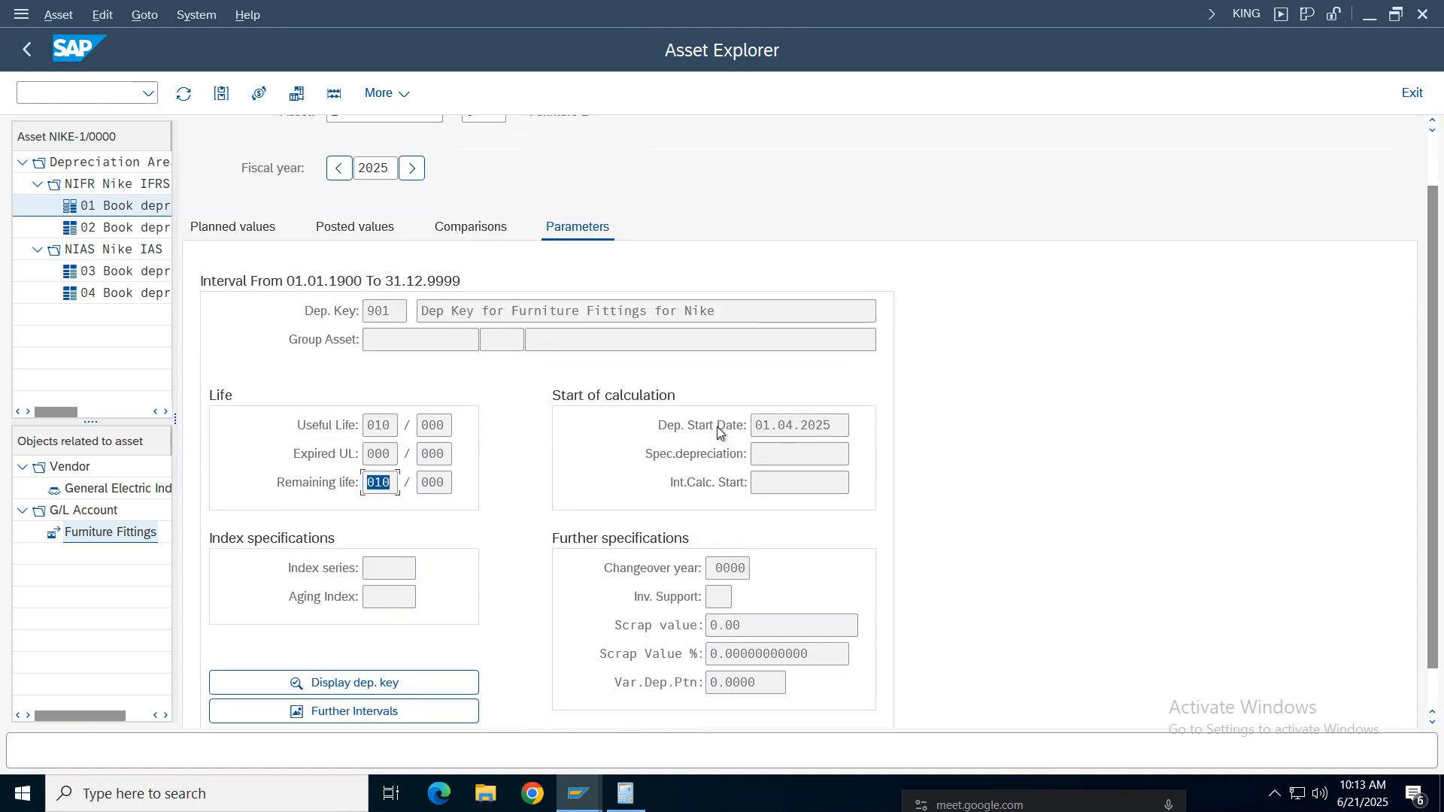
pyautogui.doubleClick(801, 426)
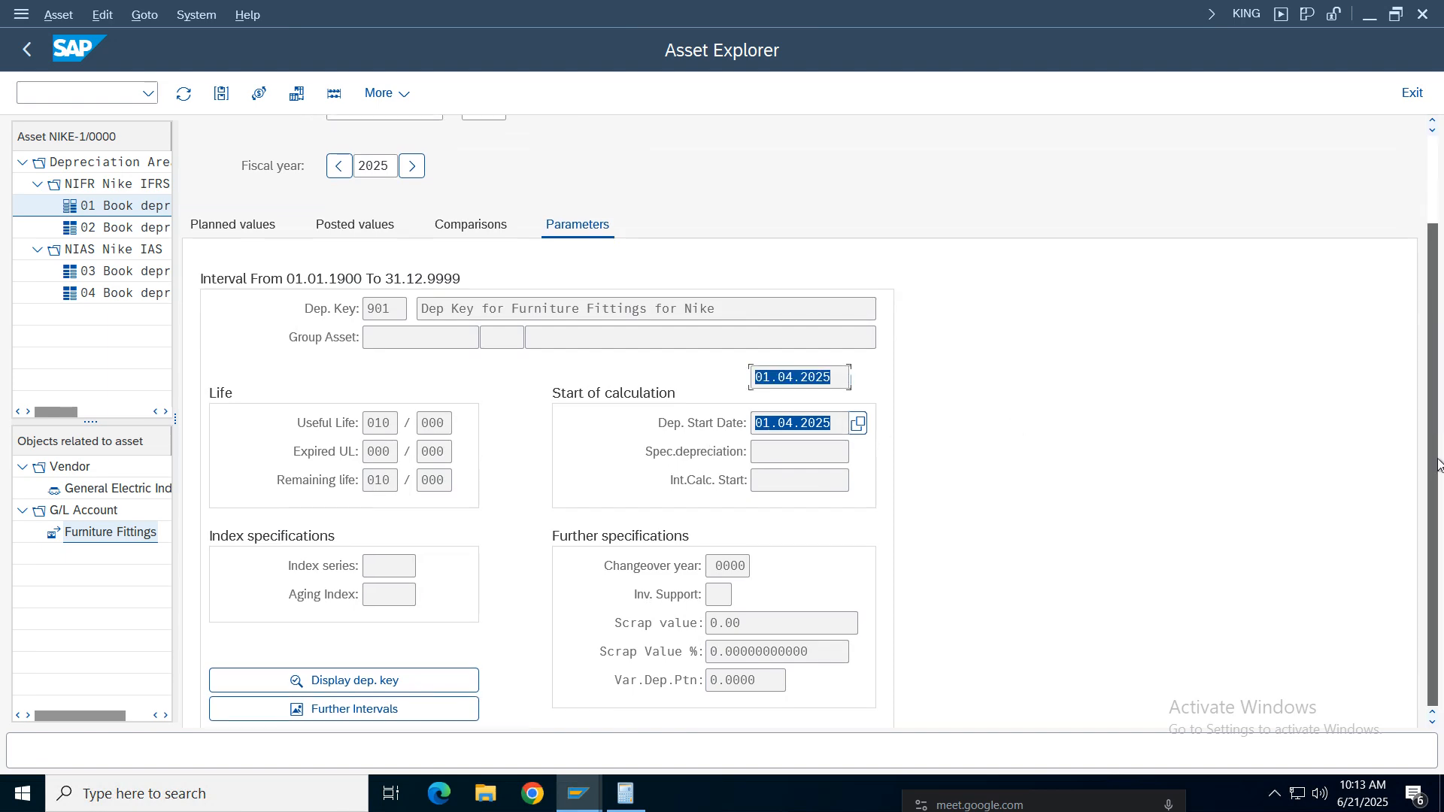
# Step: Display the asset's depreciation key details and review its base, multi-level and period control methods, widening the base method column
pyautogui.scroll(-2, 1435, 399)
pyautogui.click(344, 638)
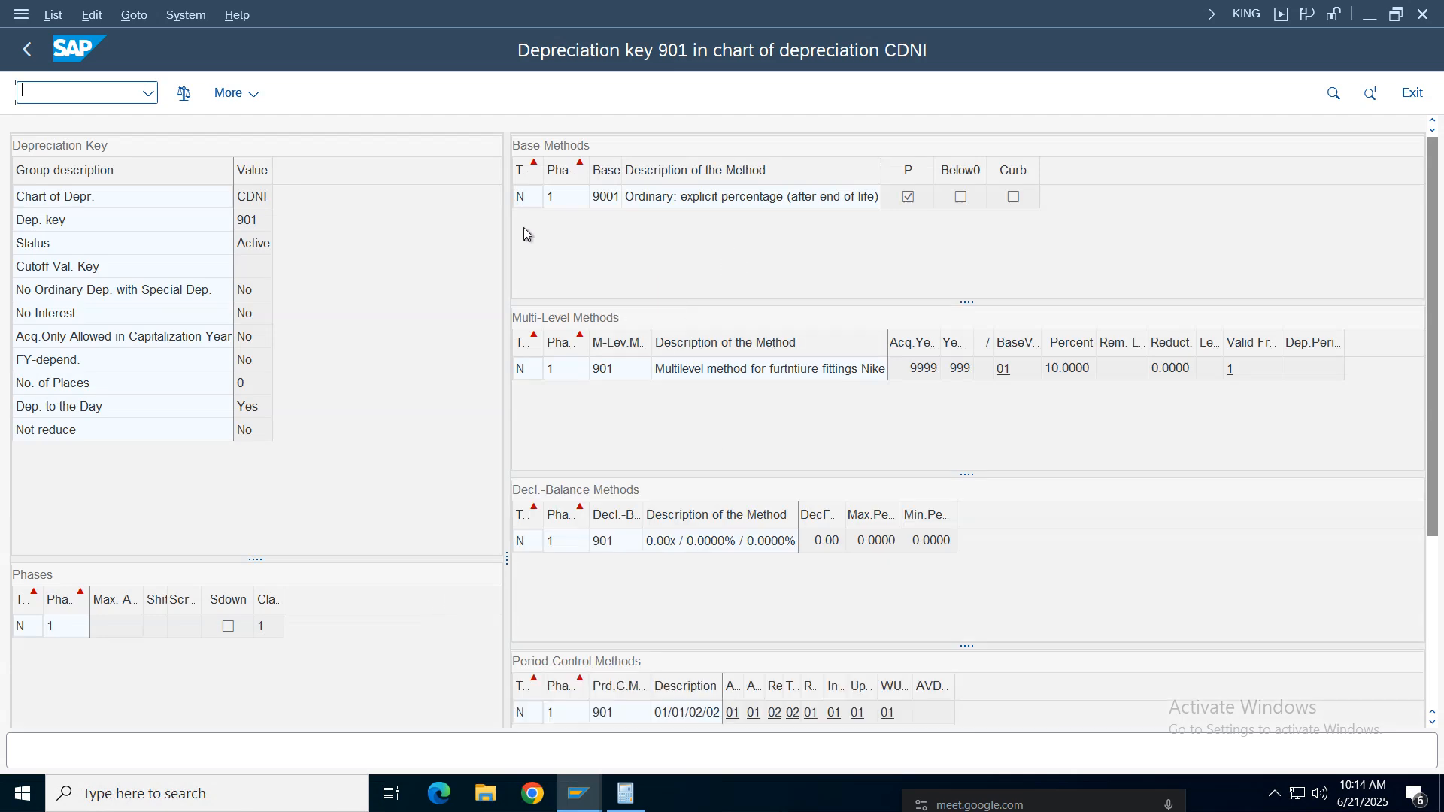
pyautogui.click(607, 207)
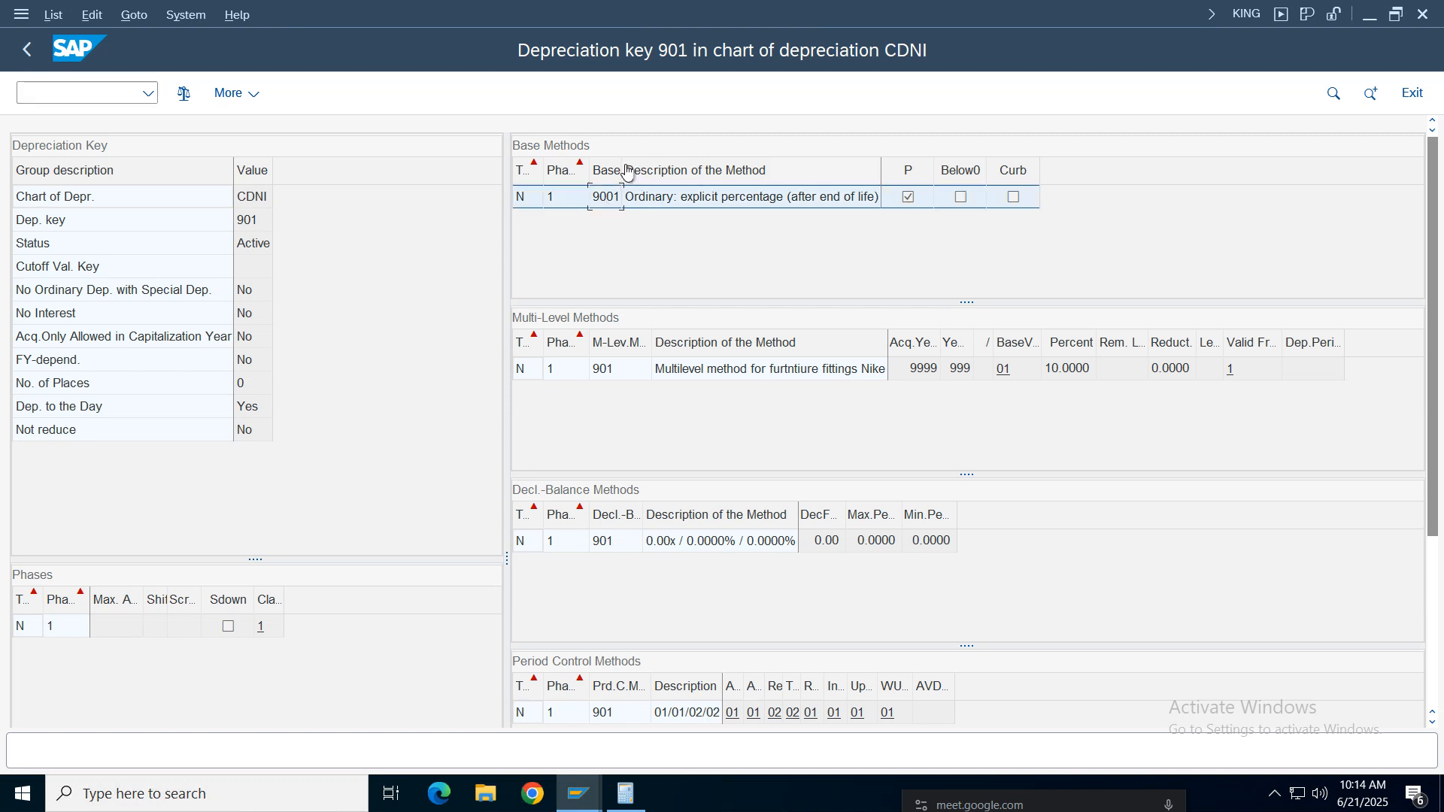
pyautogui.moveTo(624, 167); pyautogui.dragTo(656, 171)
pyautogui.click(686, 209)
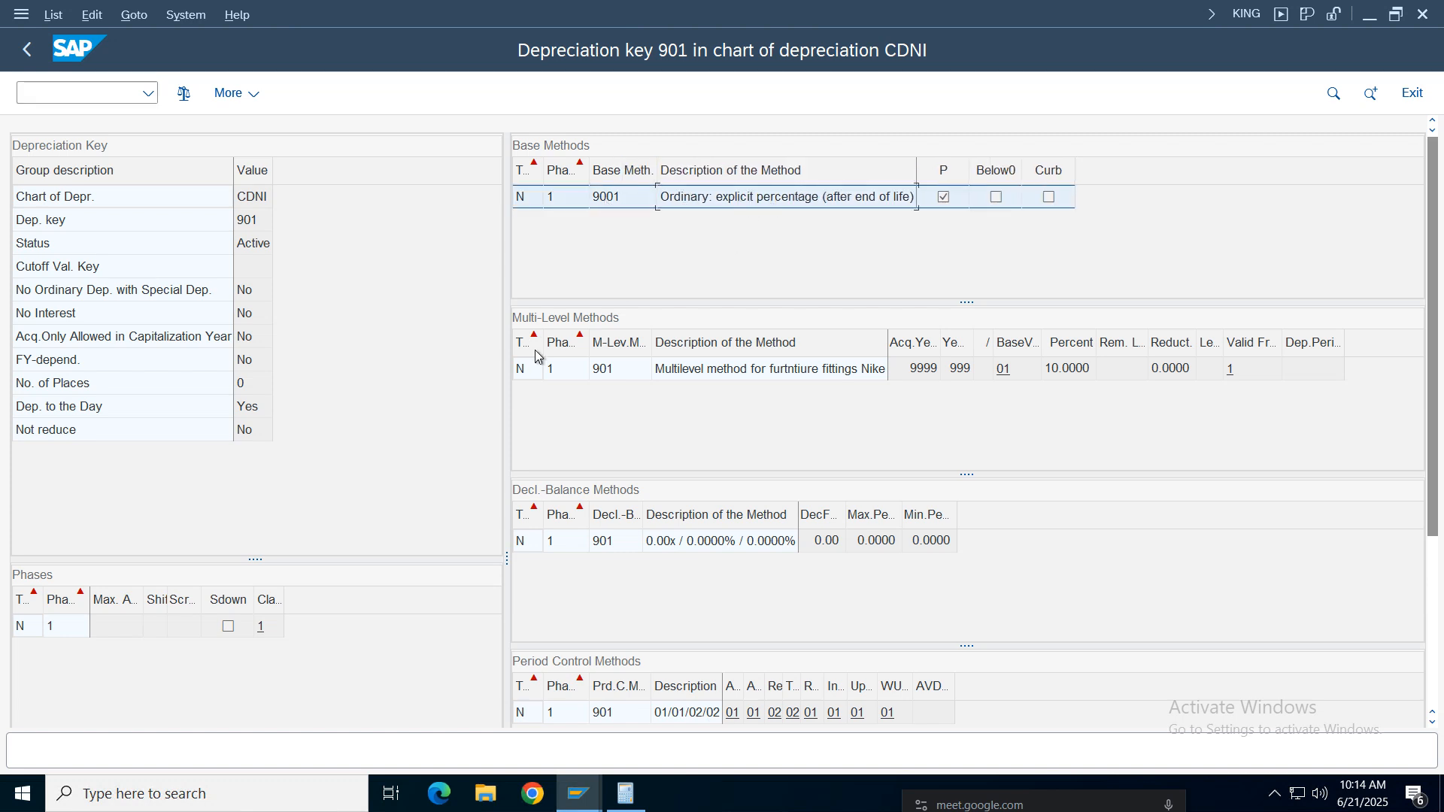
pyautogui.click(778, 370)
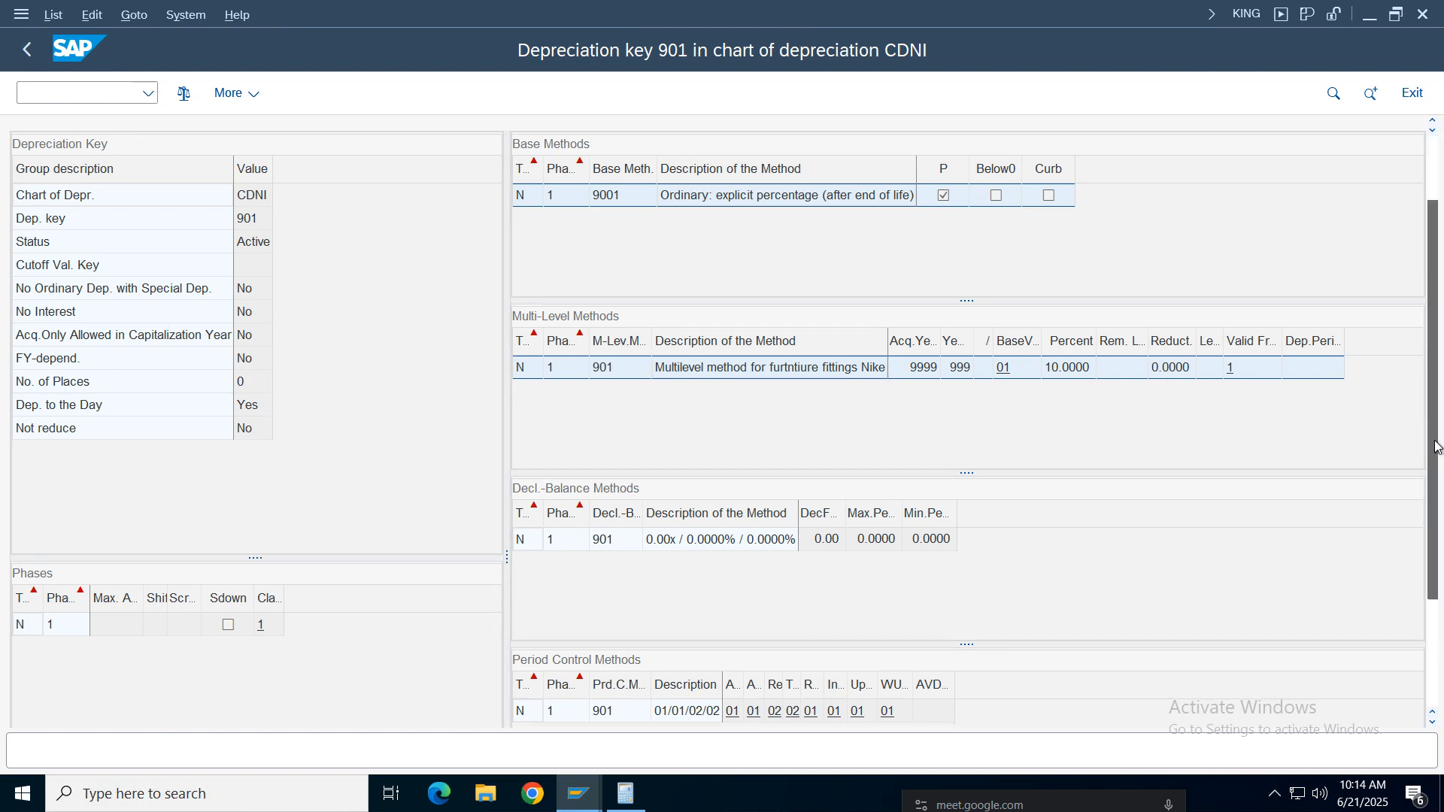
pyautogui.moveTo(1435, 368); pyautogui.dragTo(1436, 454)
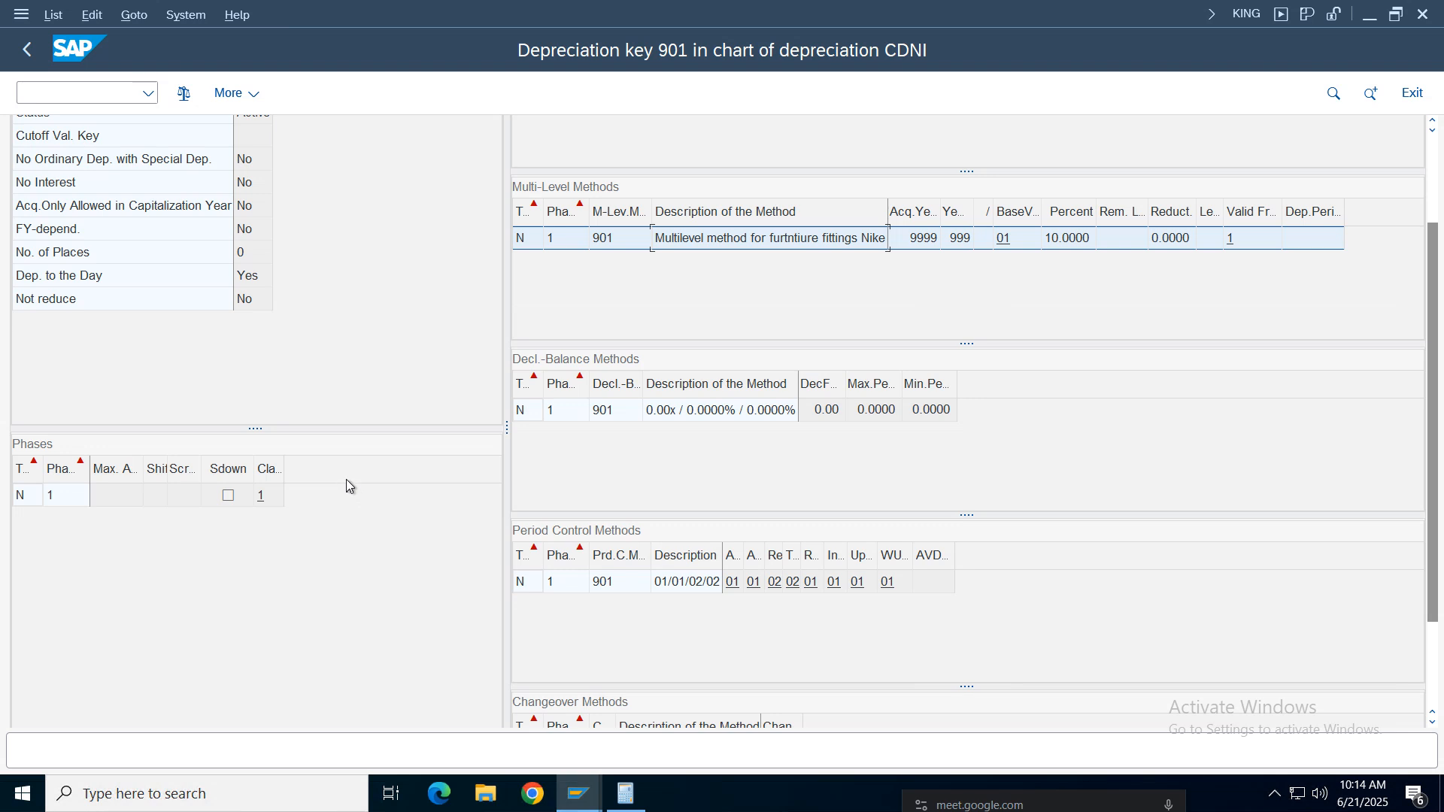
pyautogui.scroll(-3, 835, 589)
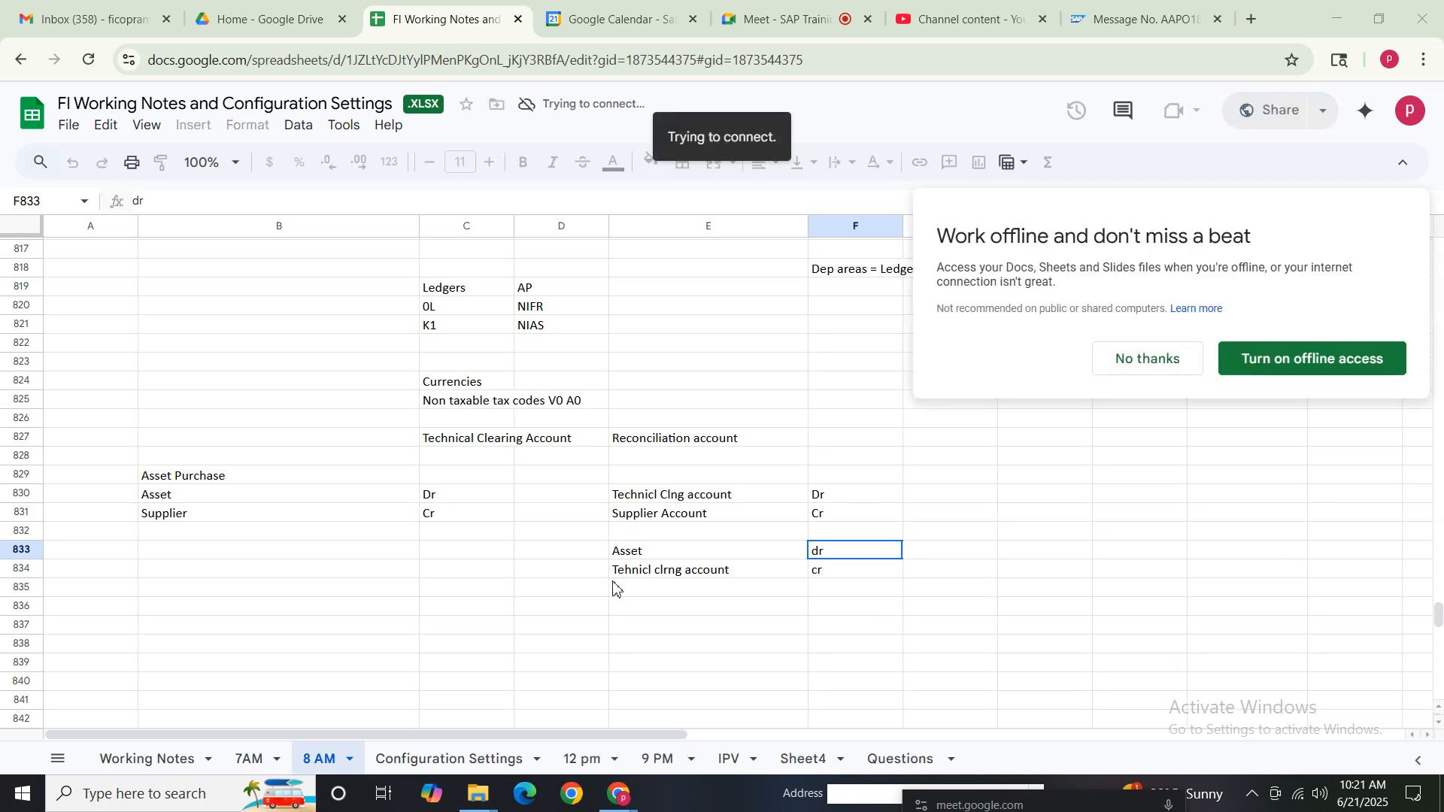
# Step: Decline offline access in Google Sheets and reconnect to the saved computer through Remote Desktop Connection
pyautogui.click(1148, 373)
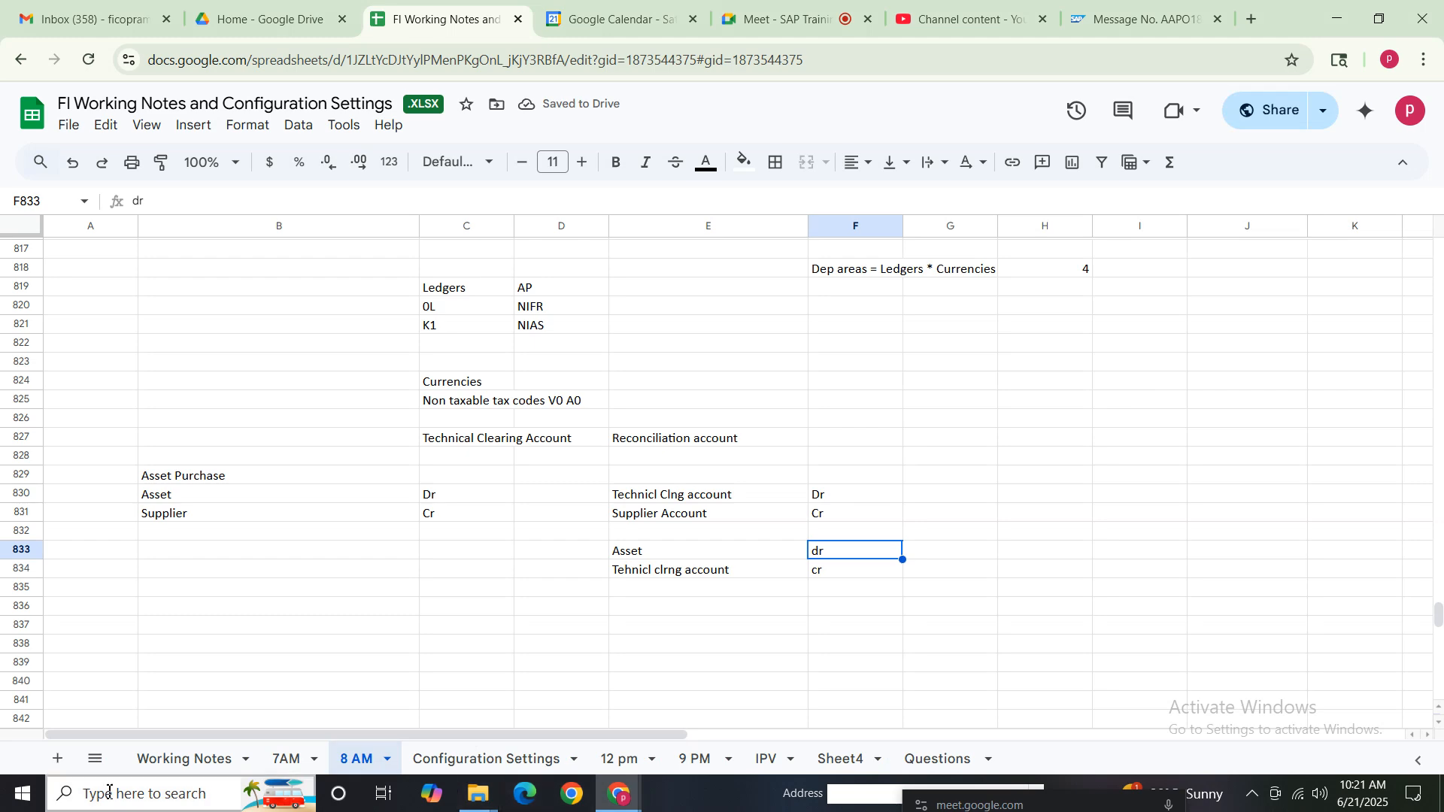
pyautogui.click(149, 802)
pyautogui.write('rdp')
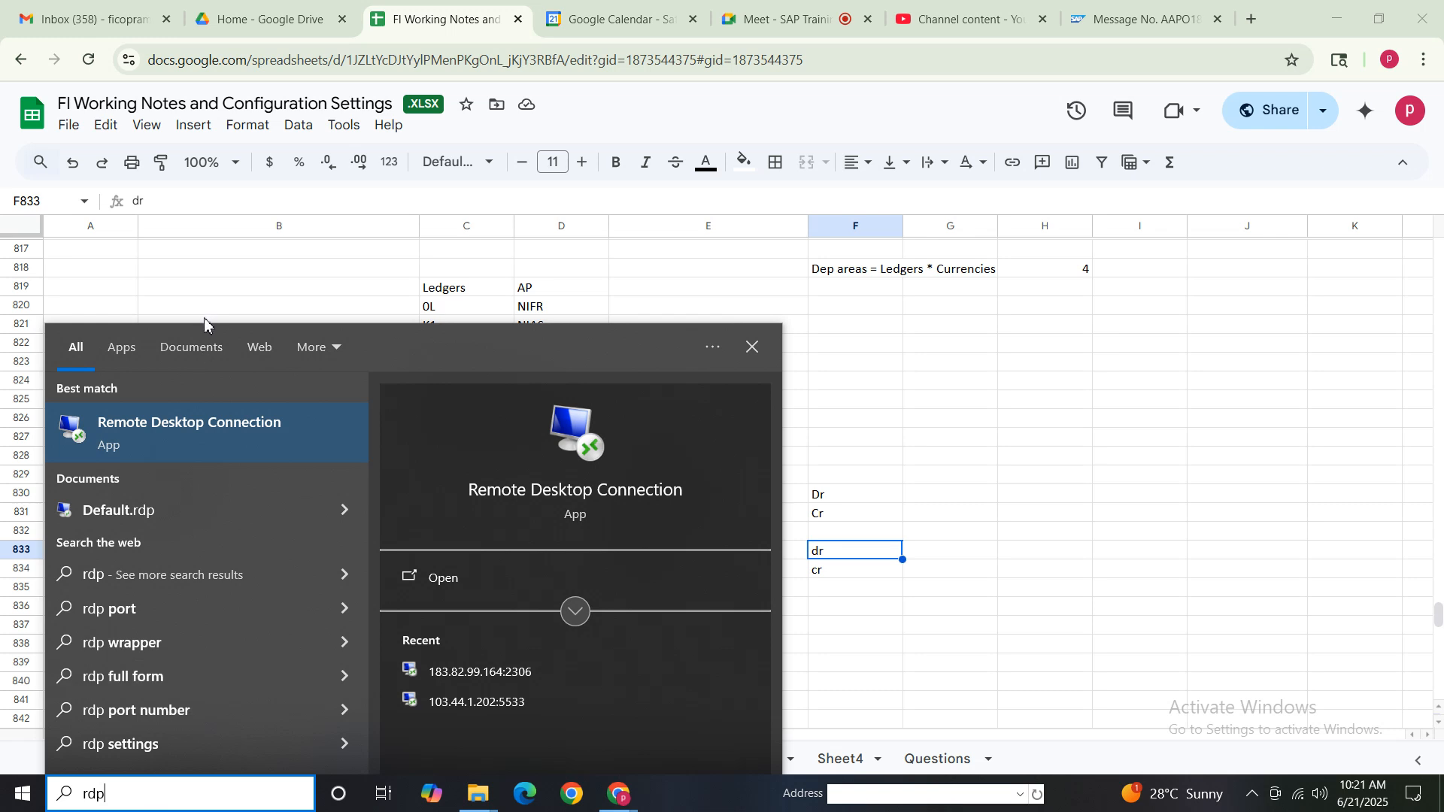
pyautogui.click(193, 435)
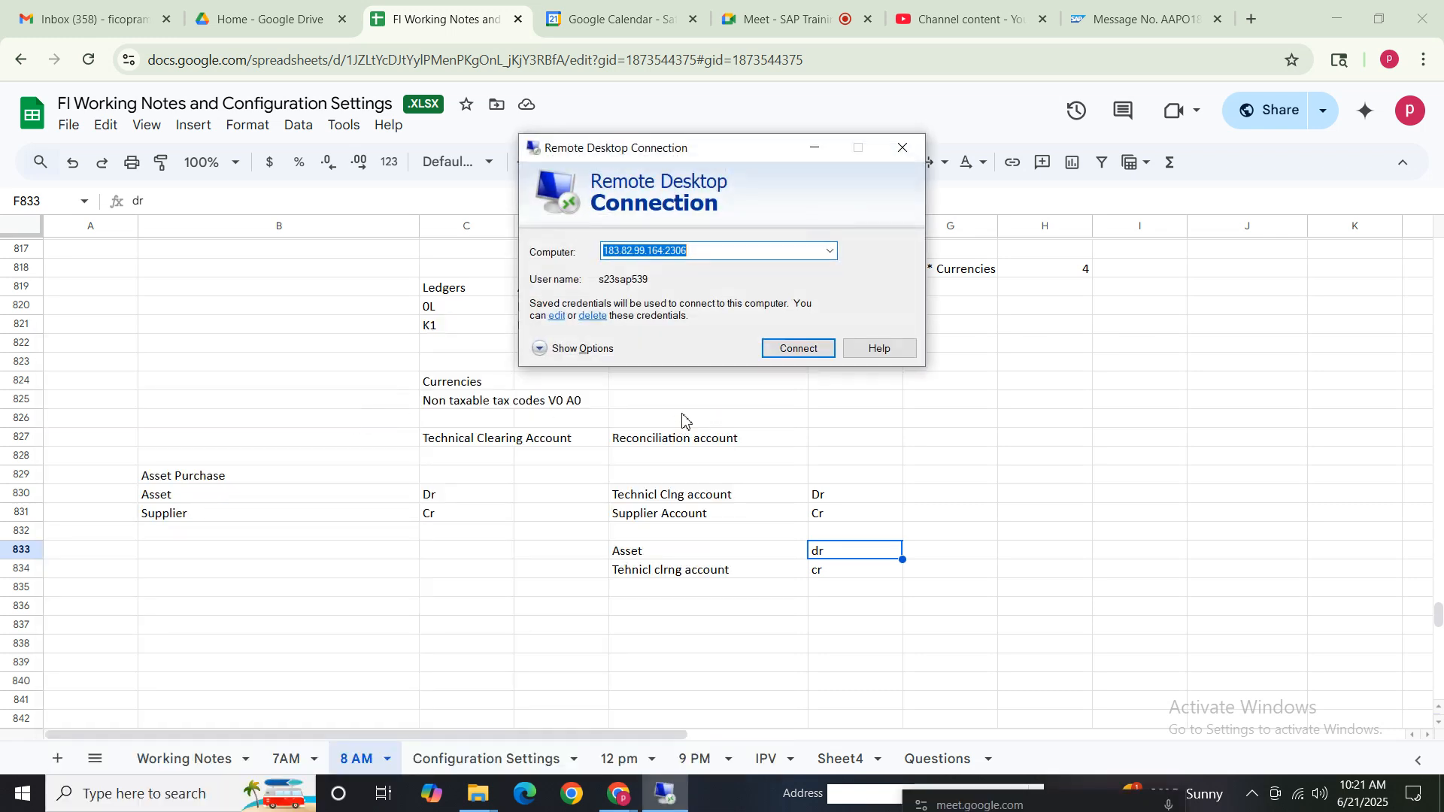
pyautogui.click(782, 348)
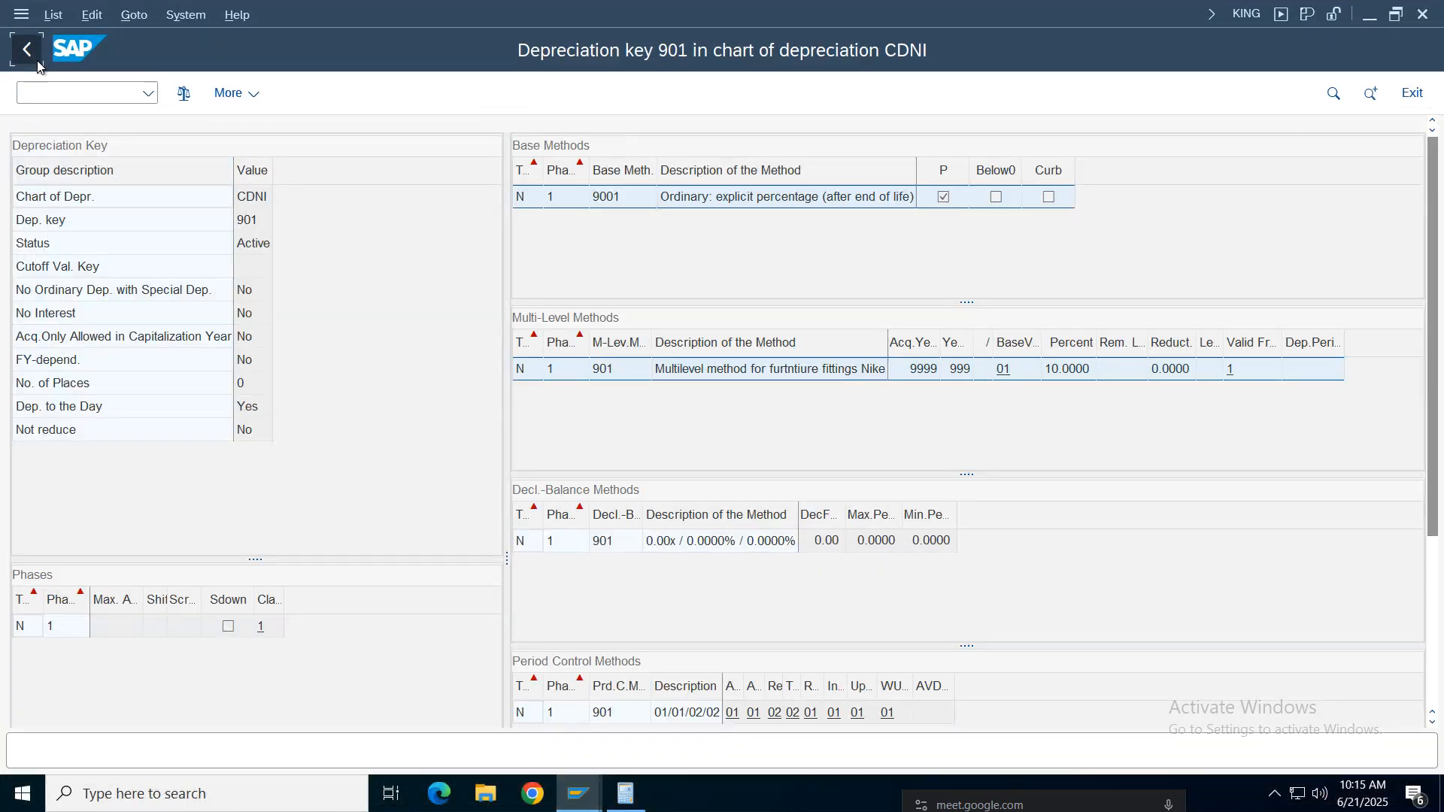
# Step: Leave the depreciation key display, reopen Asset Explorer (AW01N) and check asset 1's planned ordinary depreciation for 2025
pyautogui.click(25, 59)
pyautogui.click(25, 59)
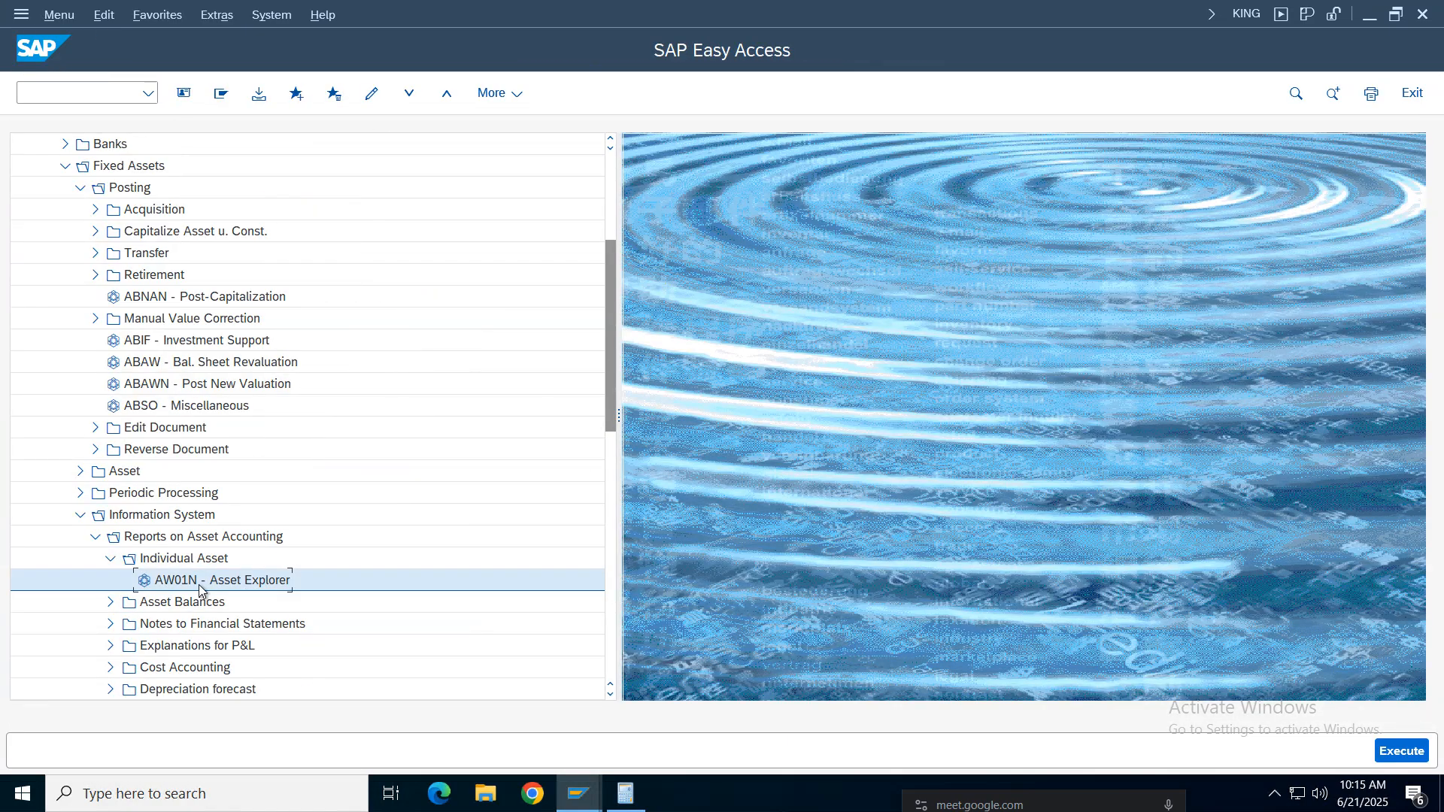
pyautogui.doubleClick(200, 585)
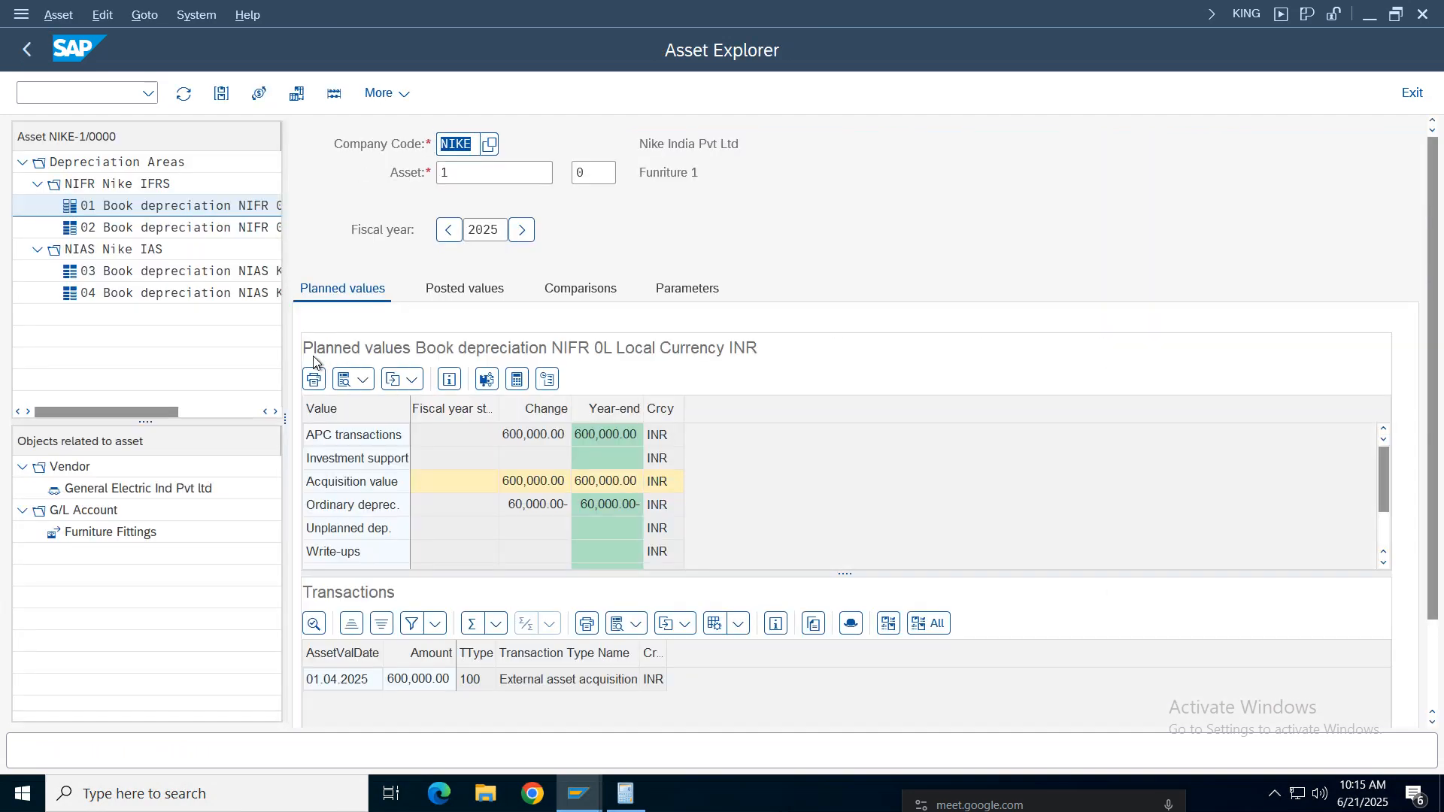
pyautogui.click(535, 512)
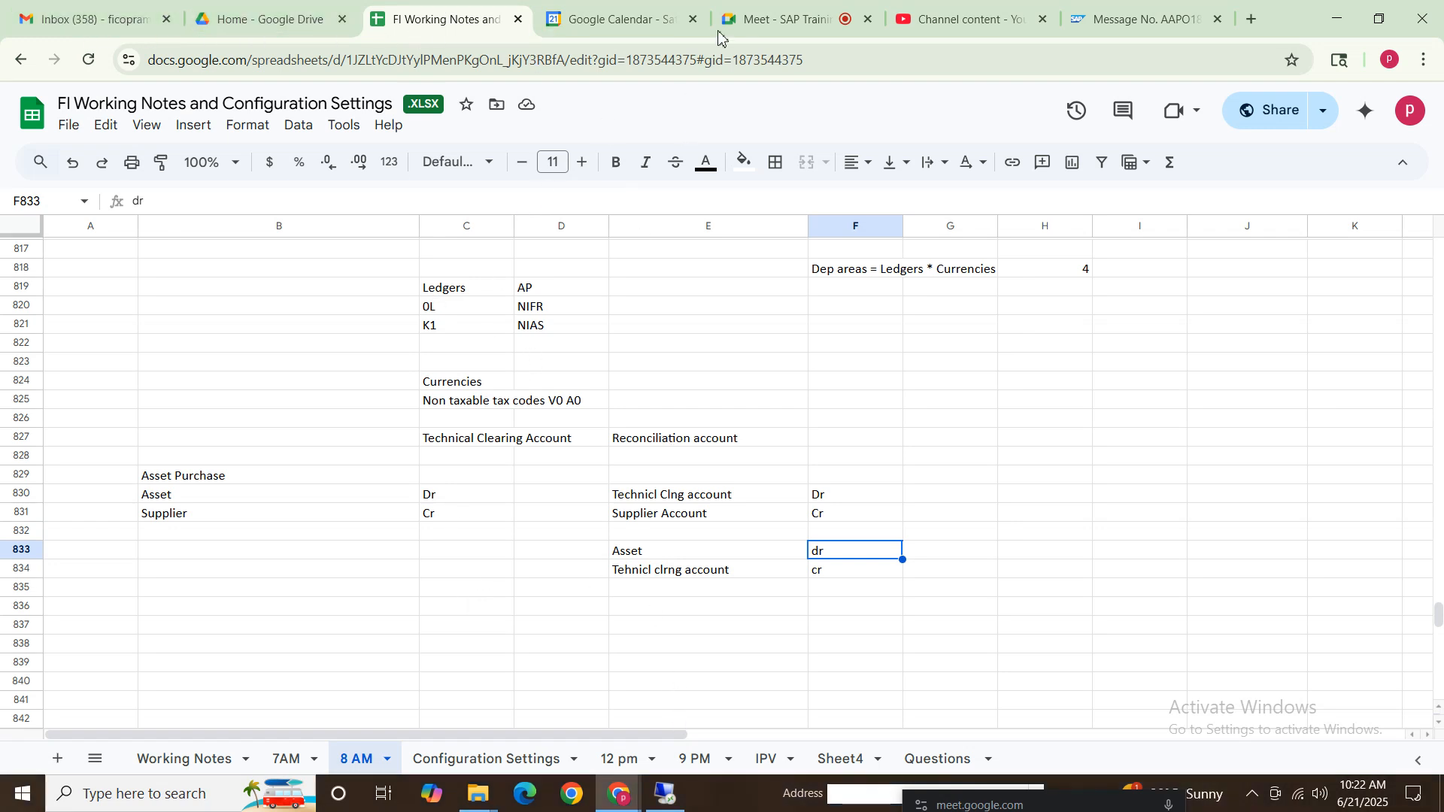
# Step: Switch to the SAP Training meeting in Google Meet
pyautogui.click(748, 19)
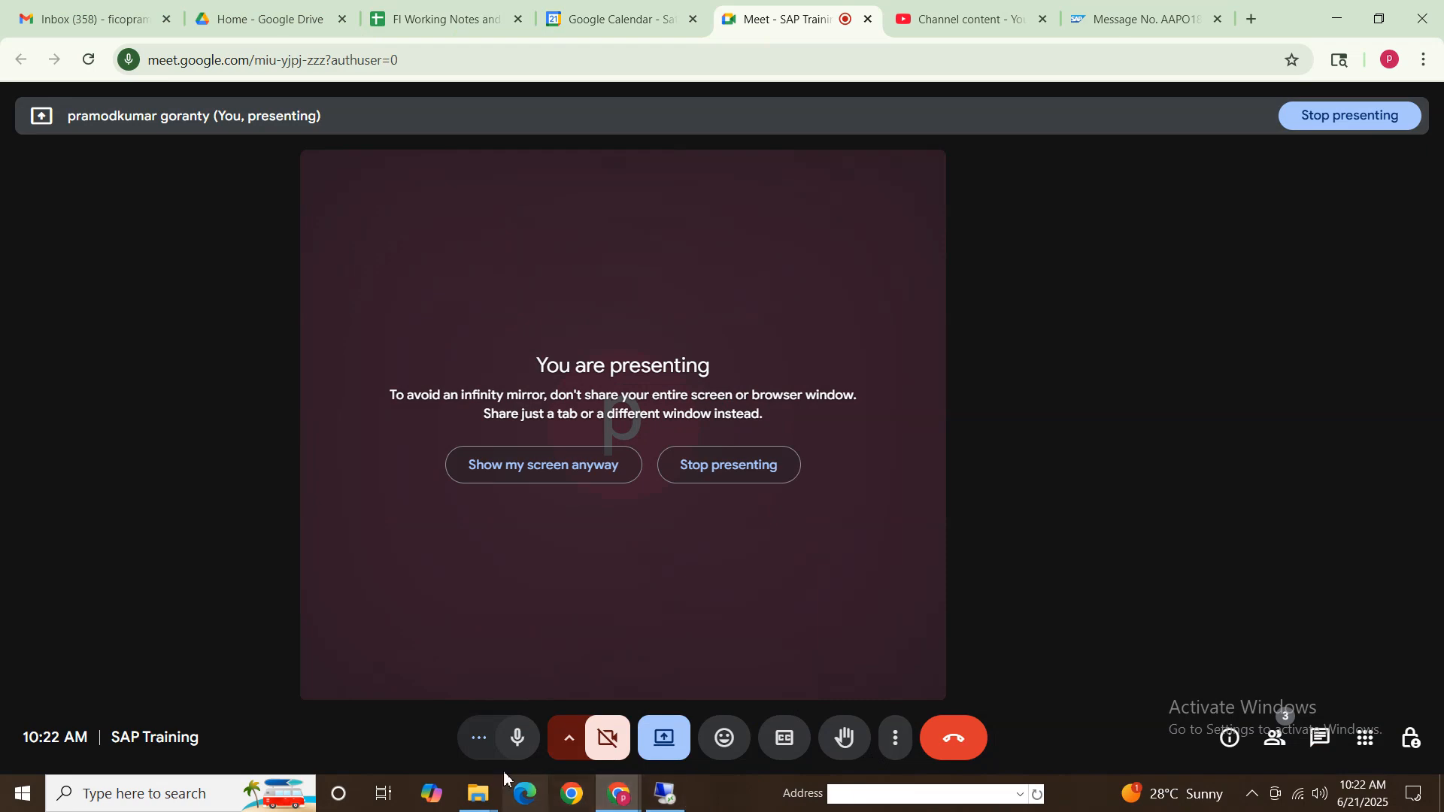